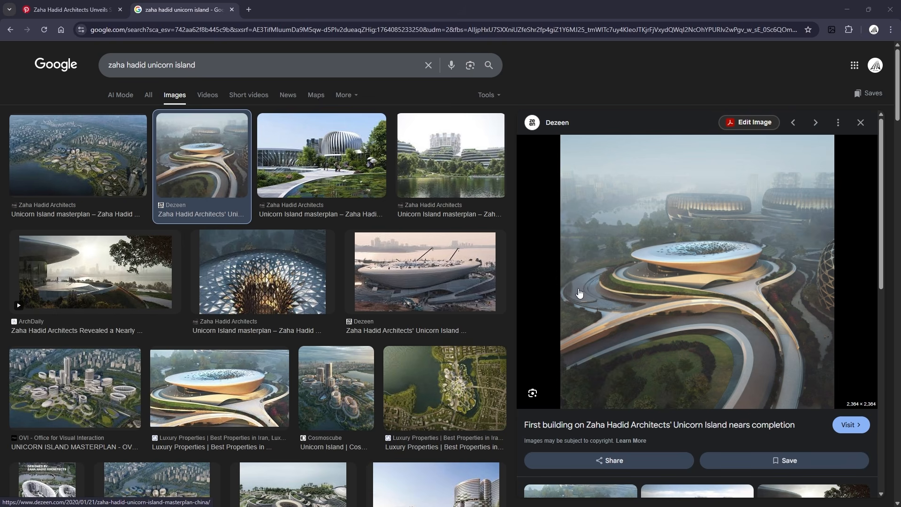
- Browse the Zaha Hadid Unicorn Island reference images in the search results
{"action": "key", "text": "Left"}
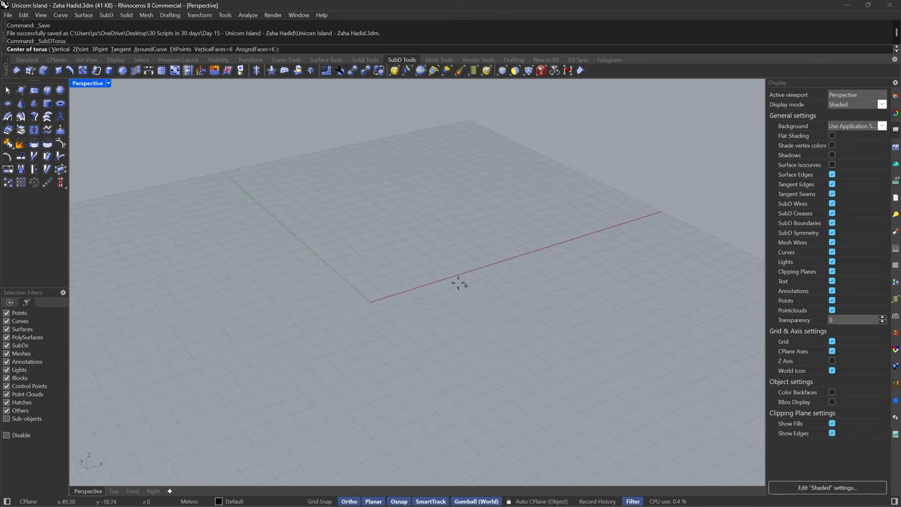
- Create a SubD torus centred on the origin, radius about 20 m, with 6 vertical and 6 around faces, and select it
{"action": "right_click_drag", "start_coordinate": [459, 282], "coordinate": [386, 284]}
{"action": "type", "text": "0"}
{"action": "key", "text": "Return"}
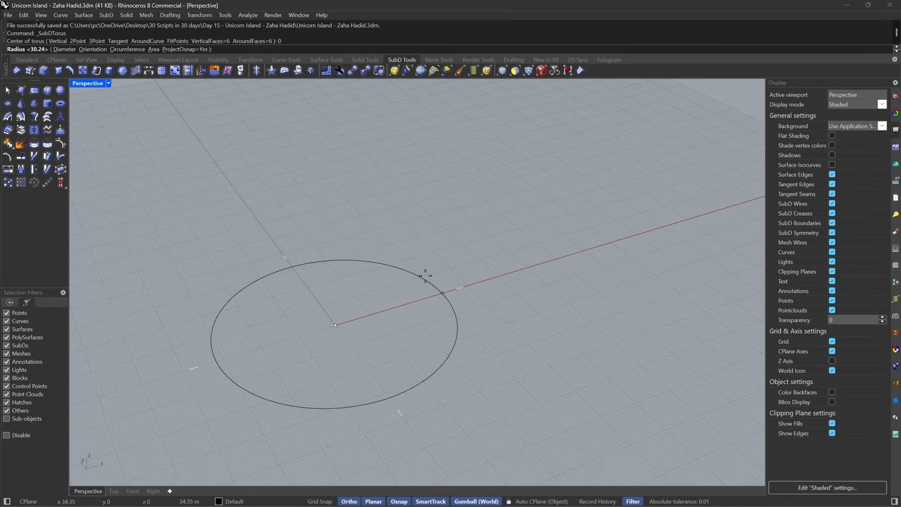
{"action": "scroll", "coordinate": [339, 322], "scroll_direction": "up", "scroll_amount": 1}
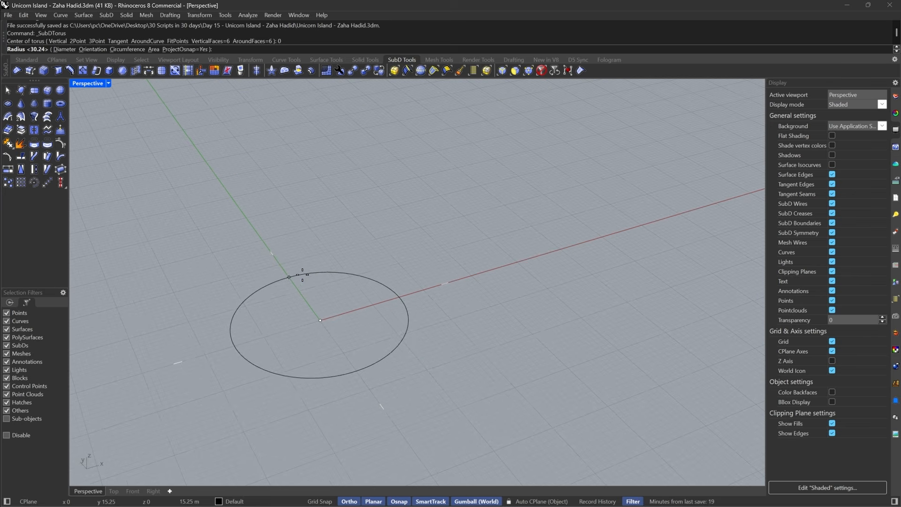
{"action": "right_click_drag", "start_coordinate": [301, 262], "coordinate": [295, 248], "text": "shift"}
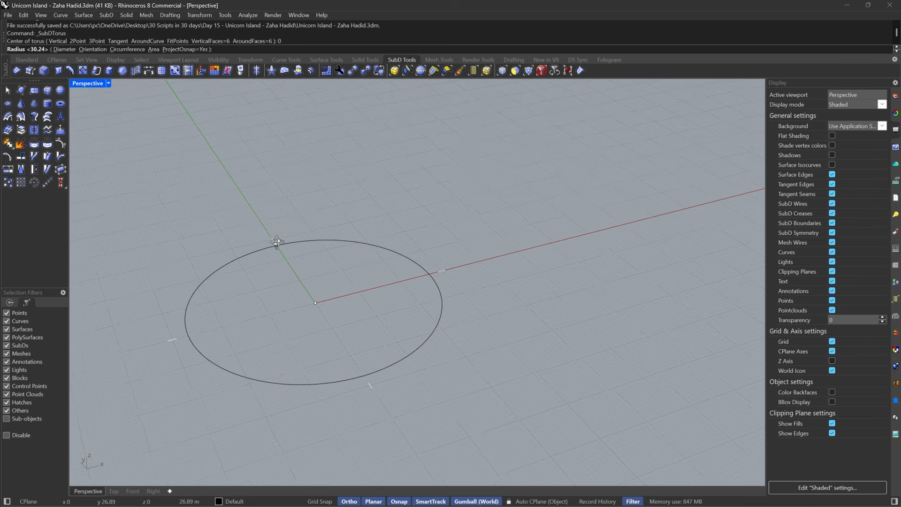
{"action": "scroll", "coordinate": [265, 251], "scroll_direction": "up", "scroll_amount": 2}
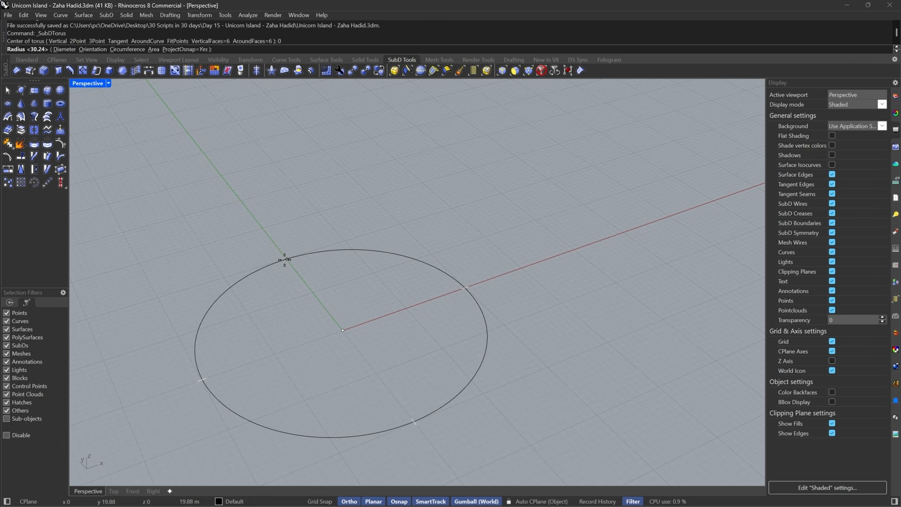
{"action": "left_click", "coordinate": [284, 259]}
{"action": "left_click", "coordinate": [305, 255]}
{"action": "right_click_drag", "start_coordinate": [305, 255], "coordinate": [268, 253]}
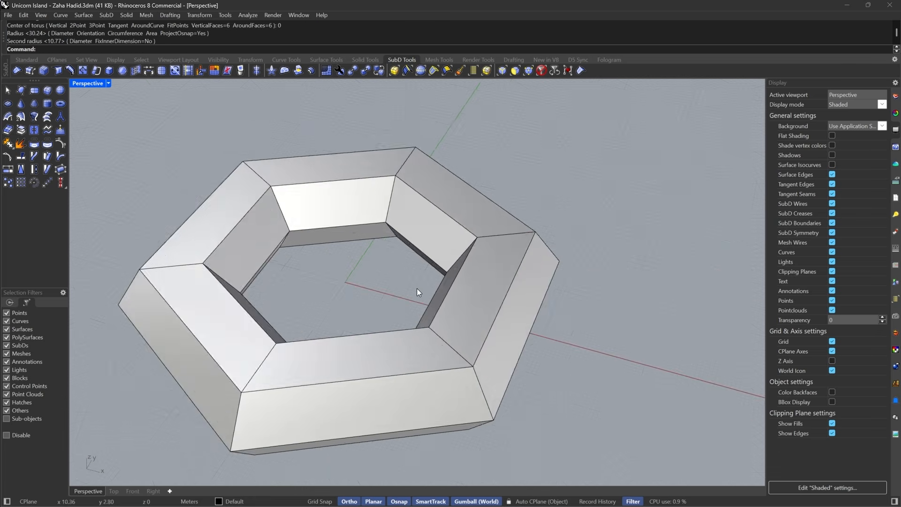
{"action": "scroll", "coordinate": [416, 288], "scroll_direction": "down", "scroll_amount": 5}
{"action": "right_click_drag", "start_coordinate": [417, 289], "coordinate": [453, 322]}
{"action": "left_click", "coordinate": [454, 323]}
{"action": "scroll", "coordinate": [454, 323], "scroll_direction": "up", "scroll_amount": 5}
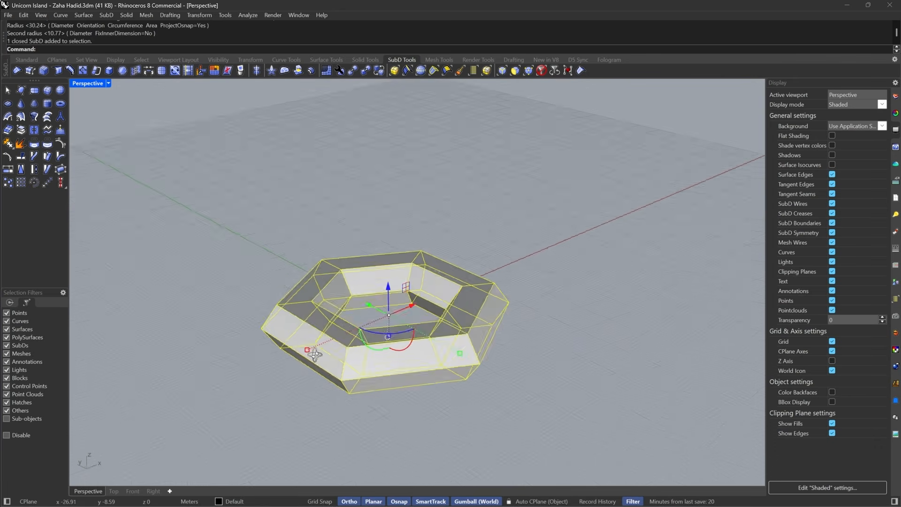
{"action": "type", "text": "M"}
{"action": "key", "text": "Return"}
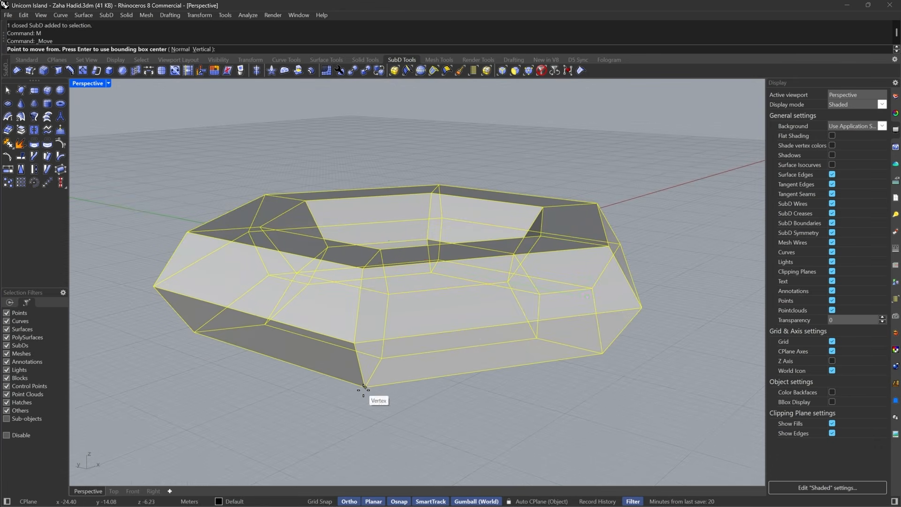
{"action": "left_click", "coordinate": [365, 387]}
{"action": "key", "text": "Escape"}
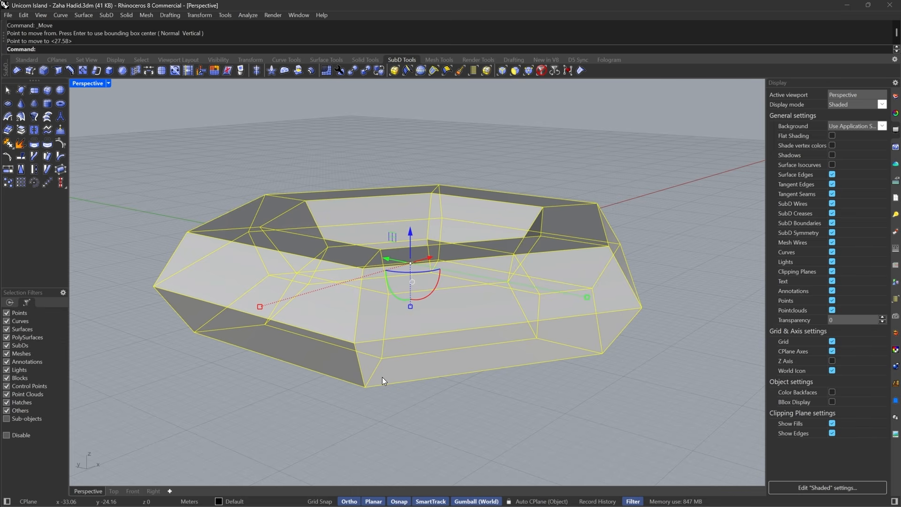
- Move the torus vertically from a bottom vertex up to the level of its outer middle vertex
{"action": "type", "text": "M"}
{"action": "key", "text": "Return"}
{"action": "left_click", "coordinate": [194, 48]}
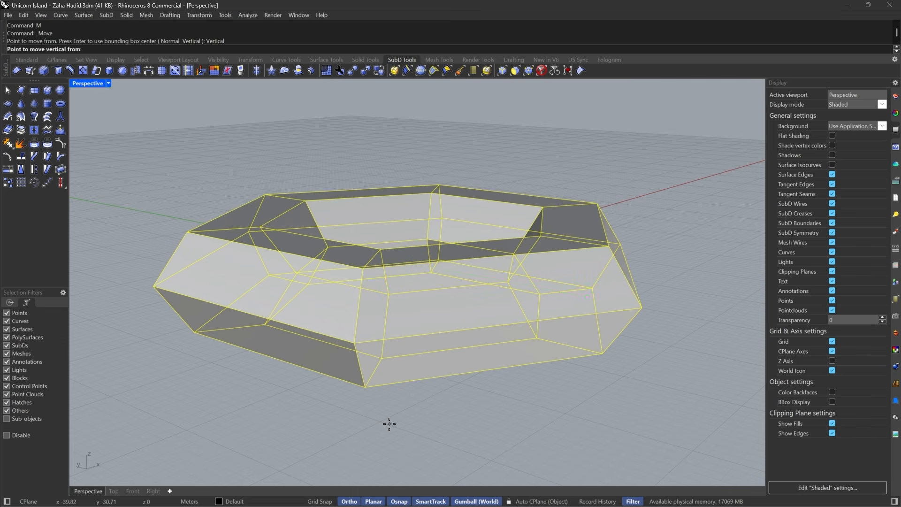
{"action": "left_click", "coordinate": [367, 389]}
{"action": "left_click", "coordinate": [358, 347]}
- Stretch the torus along the X axis and narrow it along the Y axis
{"action": "right_click_drag", "start_coordinate": [607, 266], "coordinate": [375, 262]}
{"action": "key", "text": "Tab"}
{"action": "key", "text": "Tab"}
{"action": "left_click", "coordinate": [388, 293]}
{"action": "left_click_drag", "start_coordinate": [272, 268], "coordinate": [244, 277]}
{"action": "right_click_drag", "start_coordinate": [375, 272], "coordinate": [387, 312]}
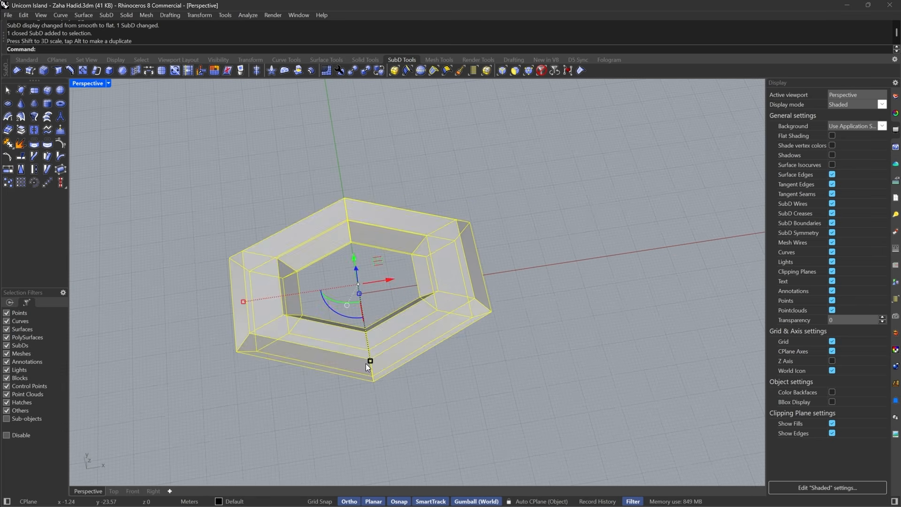
{"action": "left_click_drag", "start_coordinate": [367, 364], "coordinate": [367, 347]}
{"action": "left_click", "coordinate": [442, 395]}
- Display the SubD torus smooth and inspect its stretched shape from above, below and the side
{"action": "key", "text": "Tab"}
{"action": "right_click_drag", "start_coordinate": [442, 395], "coordinate": [434, 251]}
{"action": "scroll", "coordinate": [326, 230], "scroll_direction": "up", "scroll_amount": 4}
{"action": "right_click_drag", "start_coordinate": [327, 230], "coordinate": [385, 315]}
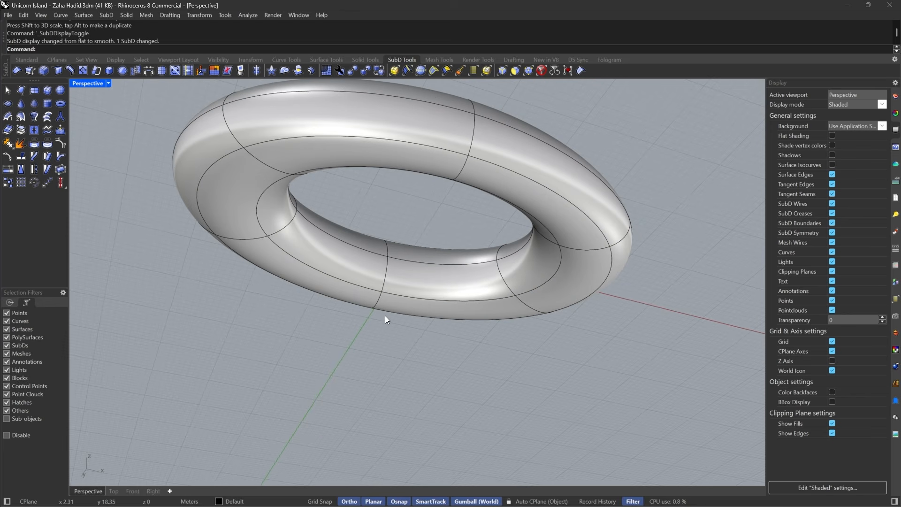
{"action": "scroll", "coordinate": [384, 316], "scroll_direction": "down", "scroll_amount": 6}
{"action": "right_click_drag", "start_coordinate": [455, 251], "coordinate": [461, 297]}
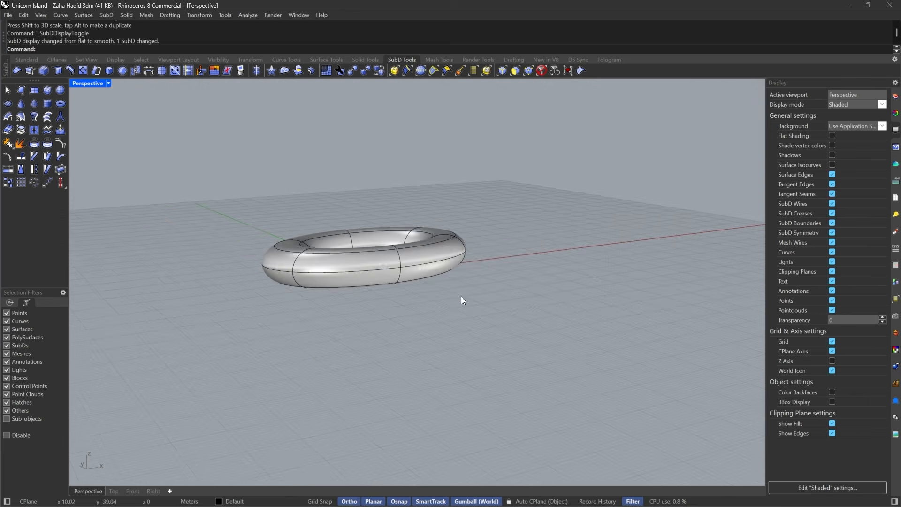
{"action": "scroll", "coordinate": [460, 297], "scroll_direction": "up", "scroll_amount": 5}
{"action": "right_click_drag", "start_coordinate": [596, 202], "coordinate": [577, 227]}
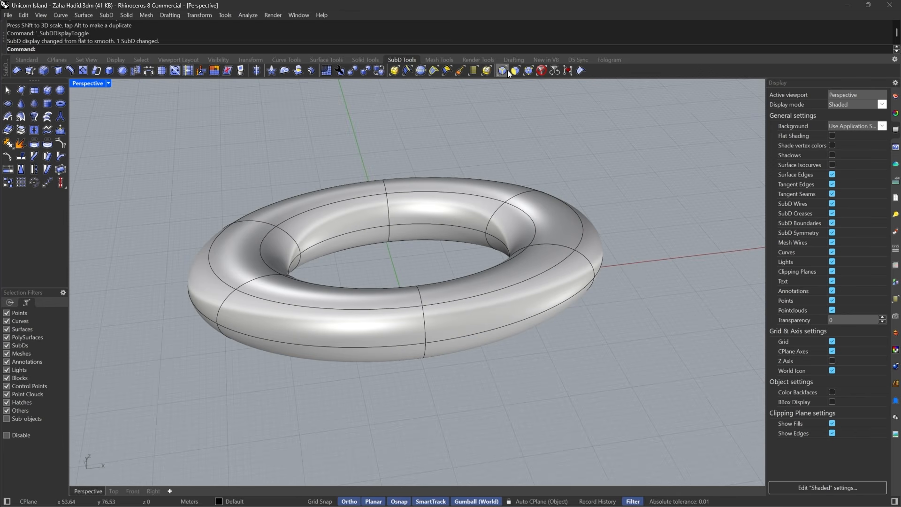
- In flat SubD display, select the outer and inner middle edge loops of the ring and raise them towards its upper face
{"action": "key", "text": "Tab"}
{"action": "right_click_drag", "start_coordinate": [535, 284], "coordinate": [560, 259]}
{"action": "left_click", "coordinate": [560, 259]}
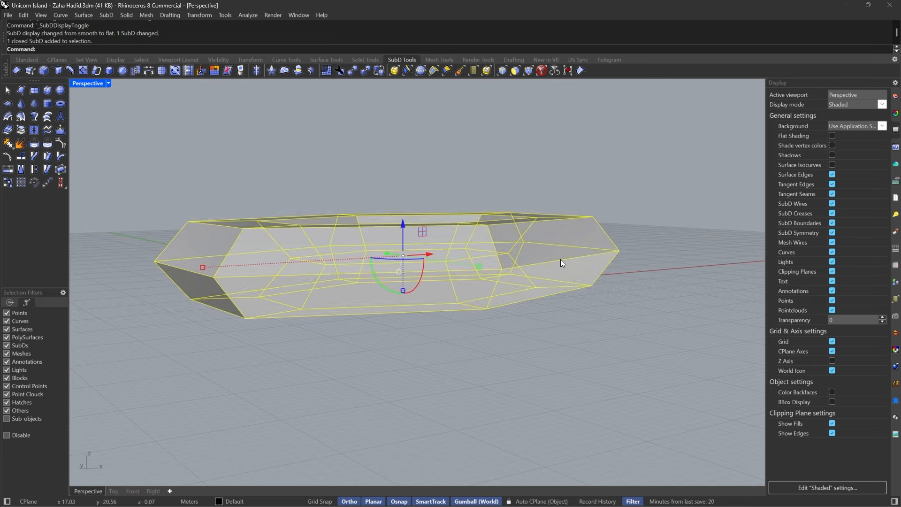
{"action": "key", "text": "Escape"}
{"action": "left_click", "coordinate": [498, 71]}
{"action": "double_click", "coordinate": [520, 266]}
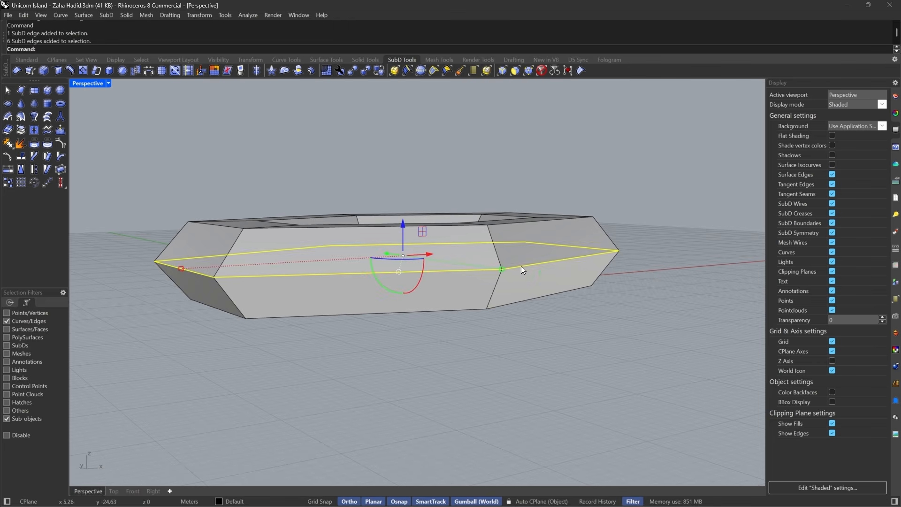
{"action": "right_click_drag", "start_coordinate": [521, 266], "coordinate": [404, 230]}
{"action": "double_click", "coordinate": [467, 238], "text": "shift"}
{"action": "left_click_drag", "start_coordinate": [404, 230], "coordinate": [410, 201]}
{"action": "right_click_drag", "start_coordinate": [409, 202], "coordinate": [537, 147]}
{"action": "key", "text": "Escape"}
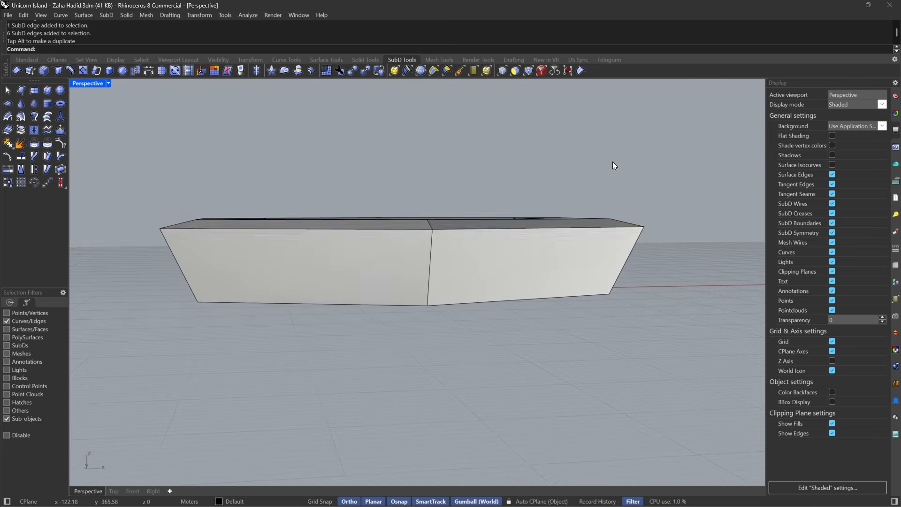
- Display the ring smooth and compare its profile with the Unicorn Island reference photo in the browser
{"action": "key", "text": "Tab"}
{"action": "scroll", "coordinate": [639, 174], "scroll_direction": "up", "scroll_amount": 6}
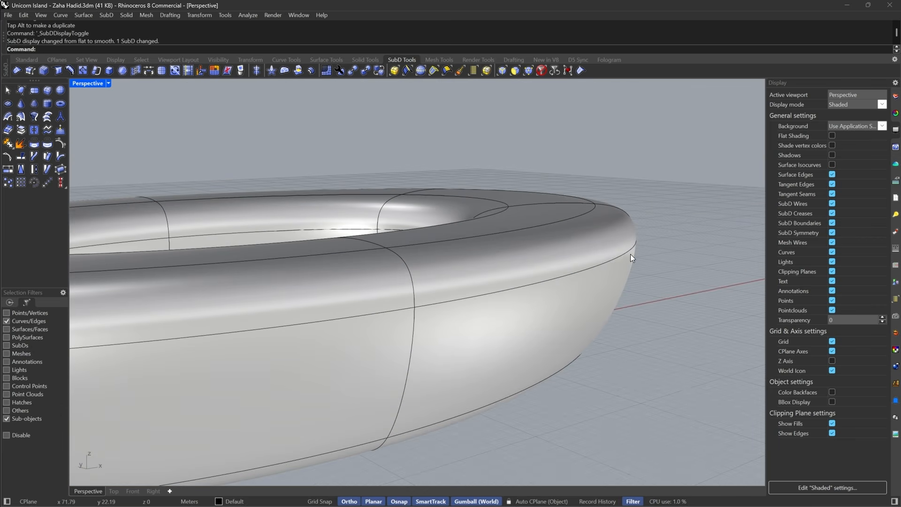
{"action": "scroll", "coordinate": [630, 255], "scroll_direction": "down", "scroll_amount": 5}
{"action": "right_click_drag", "start_coordinate": [616, 314], "coordinate": [541, 274]}
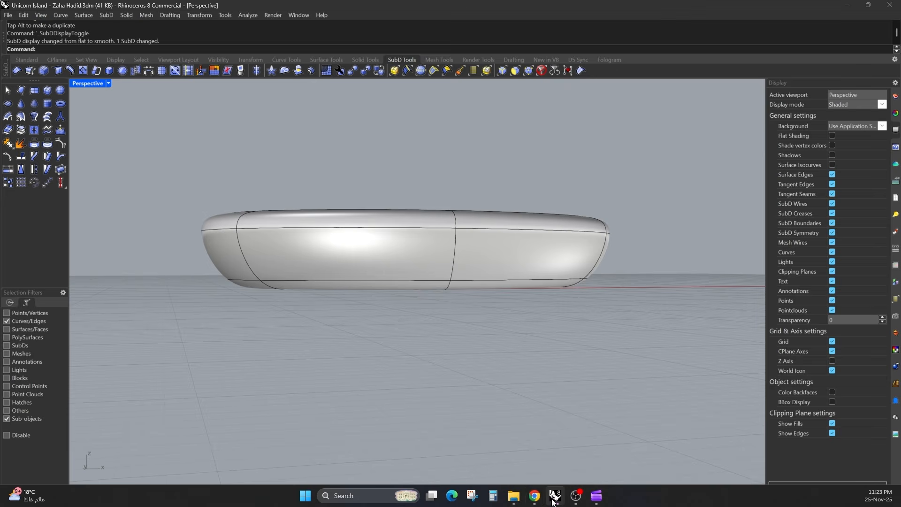
{"action": "left_click", "coordinate": [534, 497]}
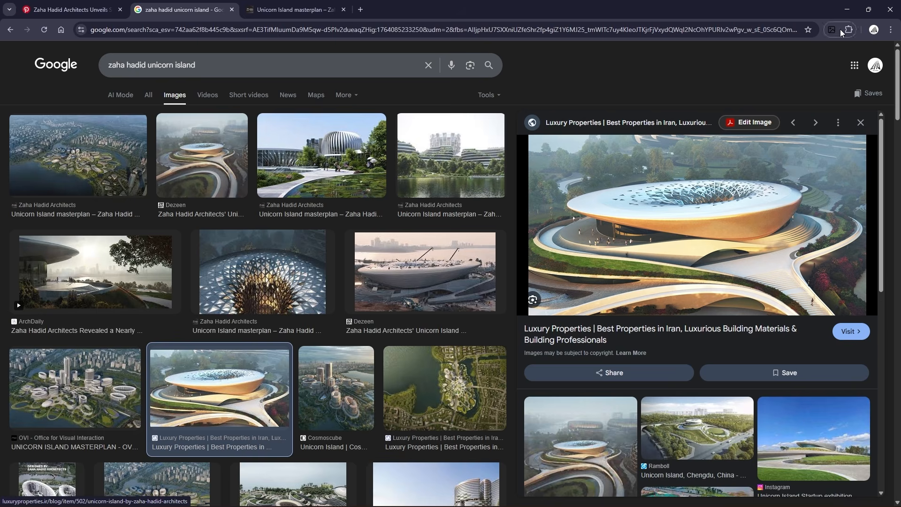
{"action": "left_click", "coordinate": [847, 9]}
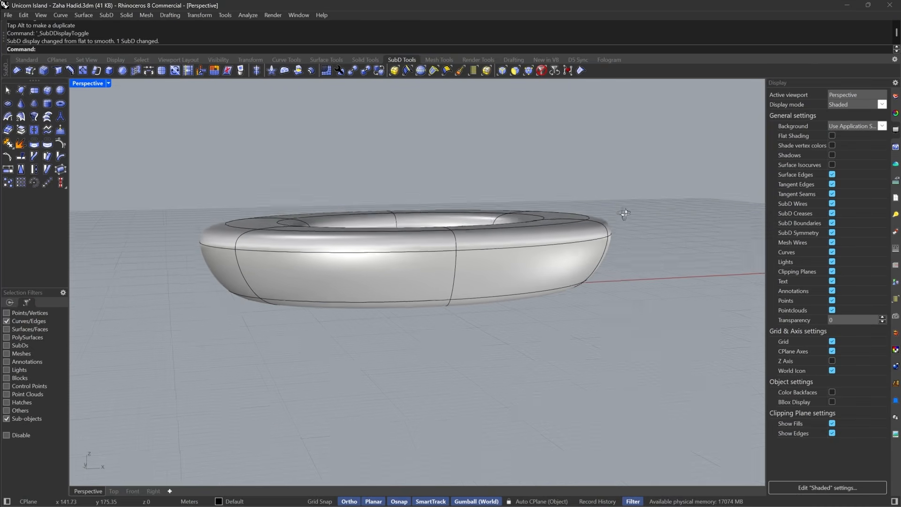
- Return to flat display and raise the same outer and inner edge loops slightly closer to the ring's top
{"action": "key", "text": "Tab"}
{"action": "scroll", "coordinate": [622, 236], "scroll_direction": "up", "scroll_amount": 5}
{"action": "left_click", "coordinate": [676, 243]}
{"action": "double_click", "coordinate": [675, 243]}
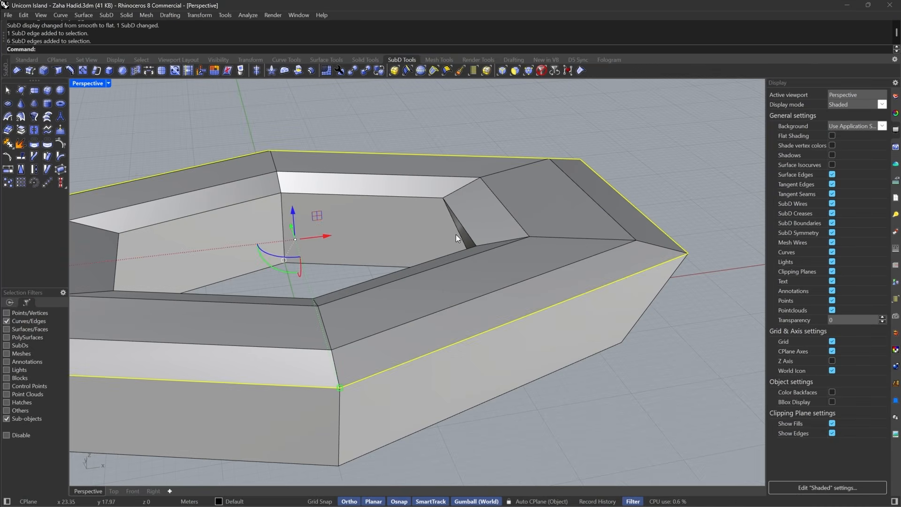
{"action": "right_click_drag", "start_coordinate": [455, 235], "coordinate": [477, 233]}
{"action": "double_click", "coordinate": [477, 233], "text": "shift"}
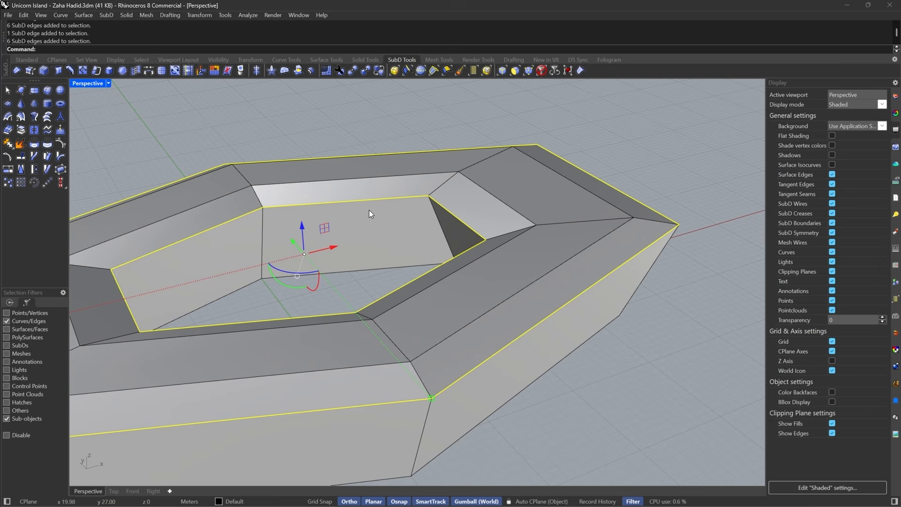
{"action": "left_click", "coordinate": [306, 226]}
{"action": "double_click", "coordinate": [472, 233]}
{"action": "double_click", "coordinate": [620, 189], "text": "shift"}
{"action": "left_click_drag", "start_coordinate": [302, 227], "coordinate": [302, 221]}
{"action": "key", "text": "Escape"}
{"action": "right_click_drag", "start_coordinate": [521, 263], "coordinate": [462, 212]}
{"action": "scroll", "coordinate": [514, 267], "scroll_direction": "down", "scroll_amount": 5}
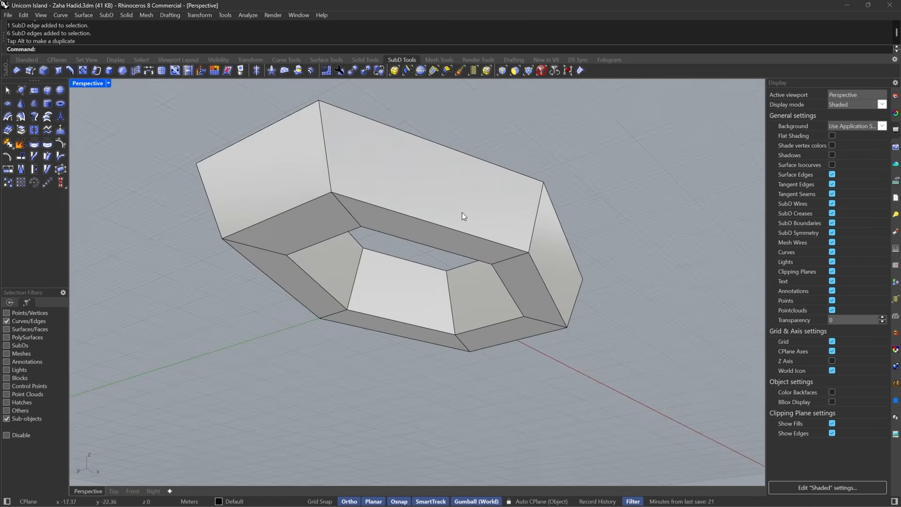
- Select the bottom face at the ring's negative X end and raise it close to the top rim
{"action": "left_click", "coordinate": [515, 71]}
{"action": "left_click", "coordinate": [307, 216]}
{"action": "left_click_drag", "start_coordinate": [300, 200], "coordinate": [301, 140]}
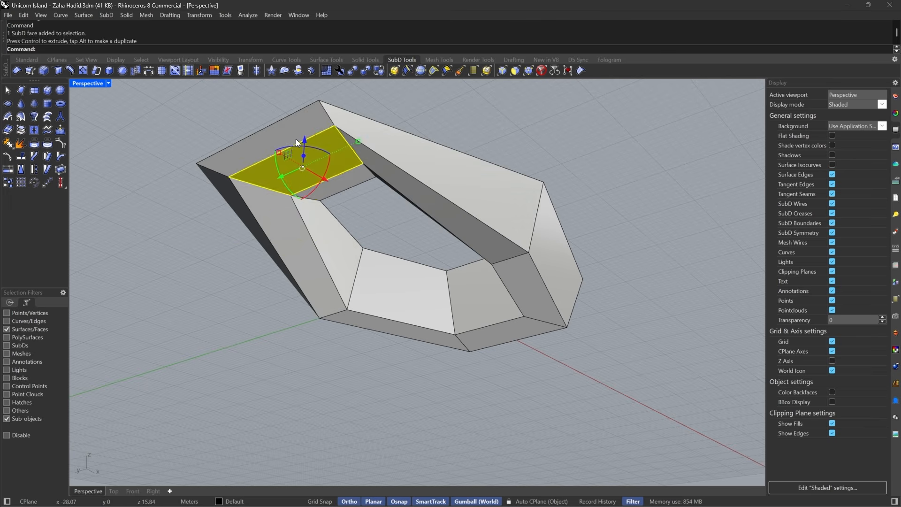
- Examine the raised end in smooth and flat display against the building photo in the browser
{"action": "key", "text": "Tab"}
{"action": "right_click_drag", "start_coordinate": [517, 150], "coordinate": [590, 231]}
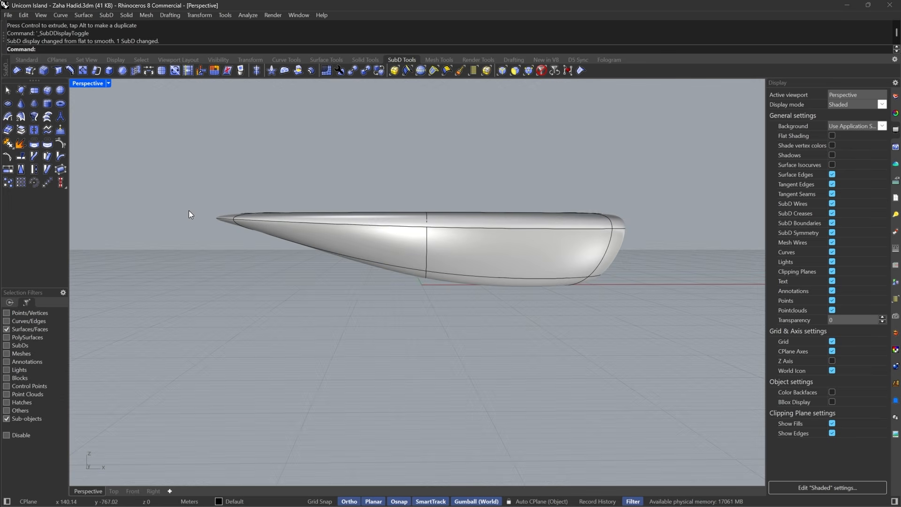
{"action": "left_click", "coordinate": [534, 497]}
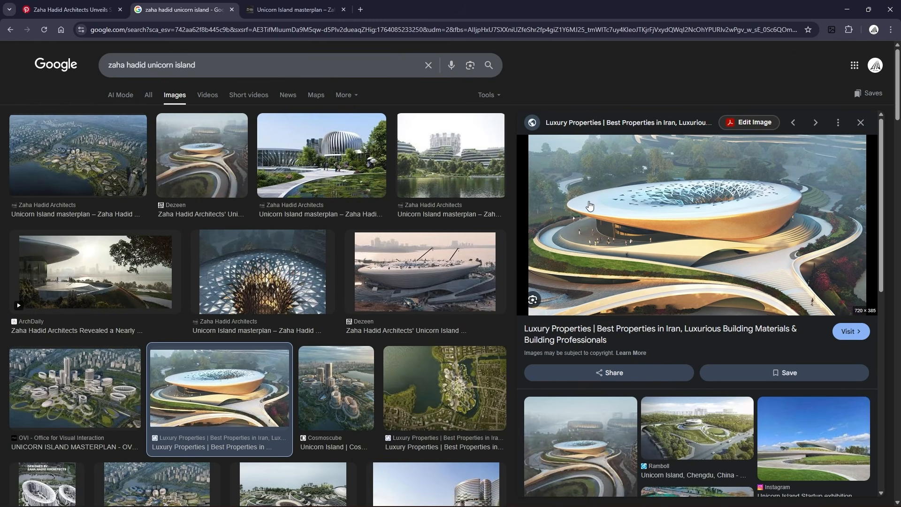
{"action": "left_click", "coordinate": [847, 9]}
{"action": "key", "text": "Tab"}
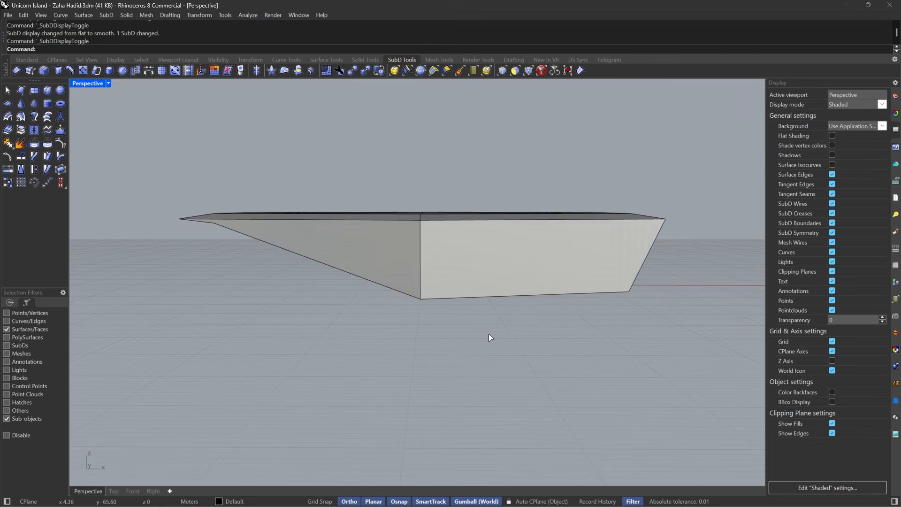
{"action": "right_click_drag", "start_coordinate": [489, 333], "coordinate": [547, 361]}
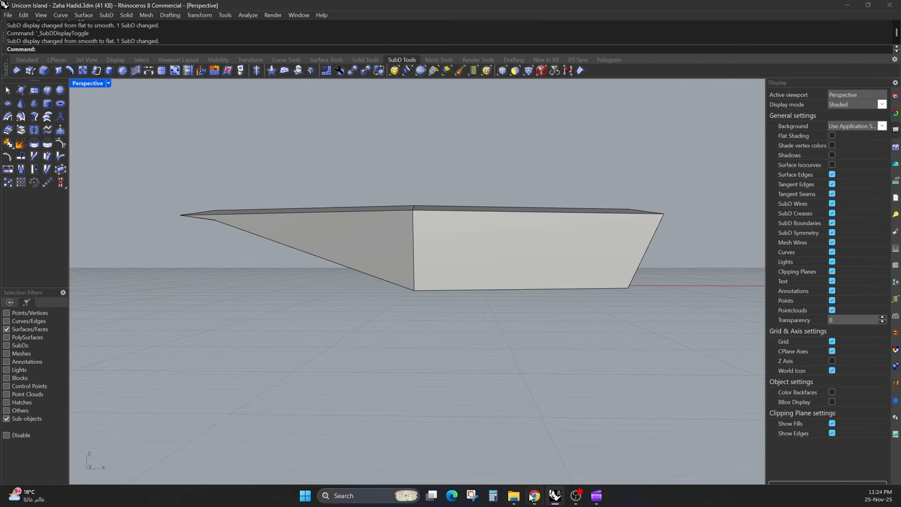
{"action": "left_click", "coordinate": [532, 496]}
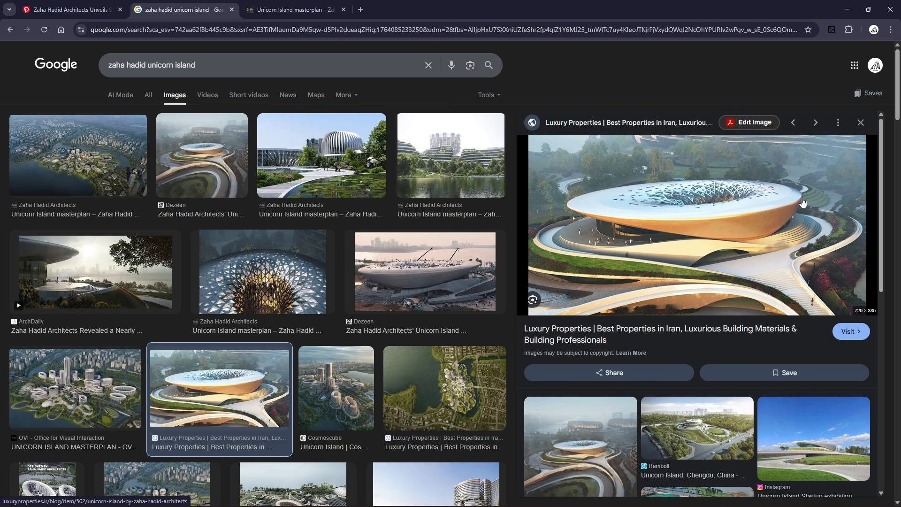
{"action": "left_click", "coordinate": [847, 10]}
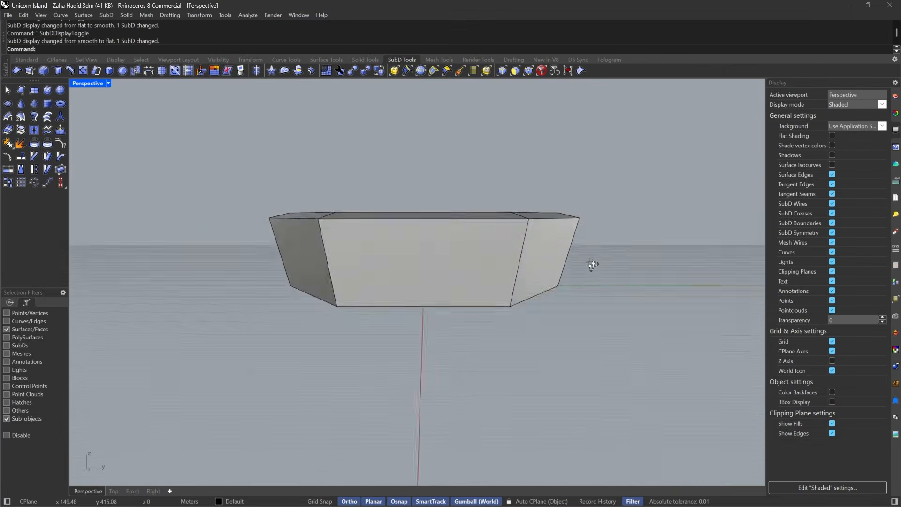
- Try raising the bottom face at the ring's positive X end, and undo the move after checking the smooth shape
{"action": "right_click_drag", "start_coordinate": [592, 264], "coordinate": [564, 197]}
{"action": "left_click", "coordinate": [562, 159], "text": "ctrl+shift"}
{"action": "right_click_drag", "start_coordinate": [562, 159], "coordinate": [602, 251]}
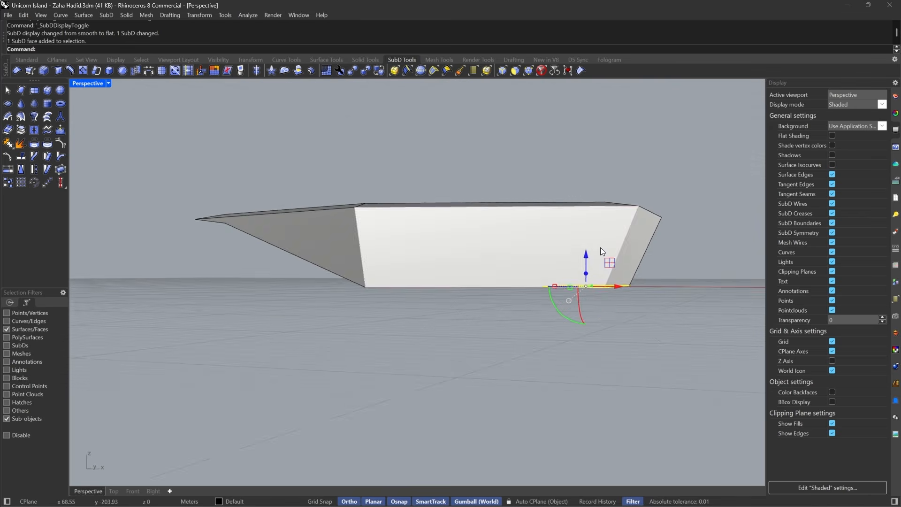
{"action": "left_click_drag", "start_coordinate": [590, 257], "coordinate": [576, 198]}
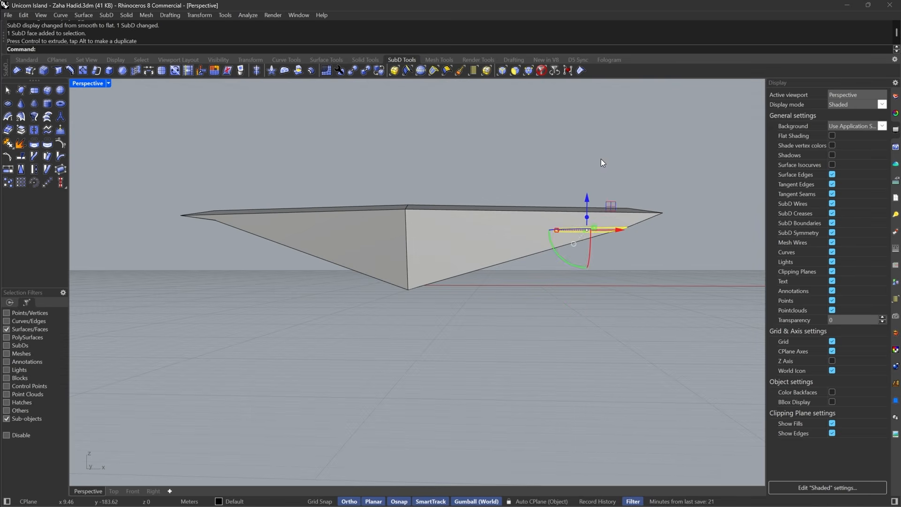
{"action": "key", "text": "Tab"}
{"action": "right_click_drag", "start_coordinate": [549, 196], "coordinate": [654, 225]}
{"action": "right_click_drag", "start_coordinate": [539, 300], "coordinate": [627, 229]}
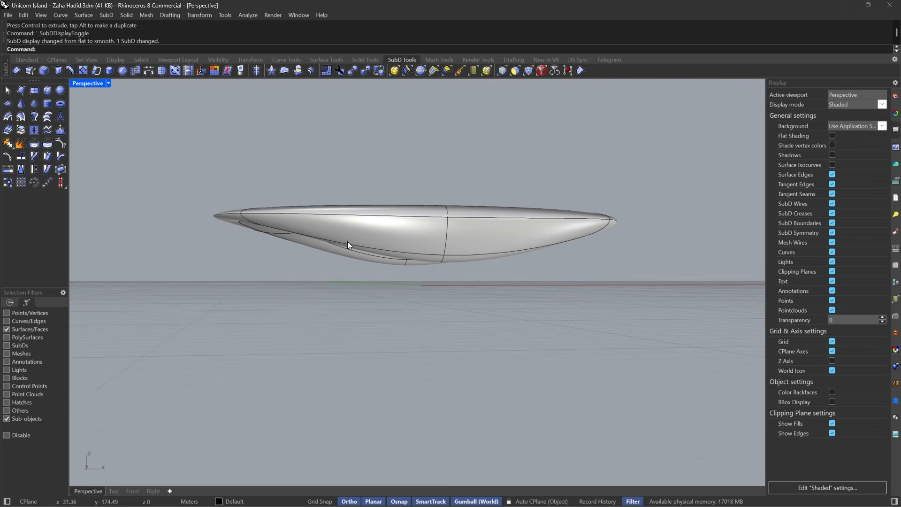
{"action": "right_click_drag", "start_coordinate": [657, 259], "coordinate": [503, 325]}
{"action": "key", "text": "ctrl+z"}
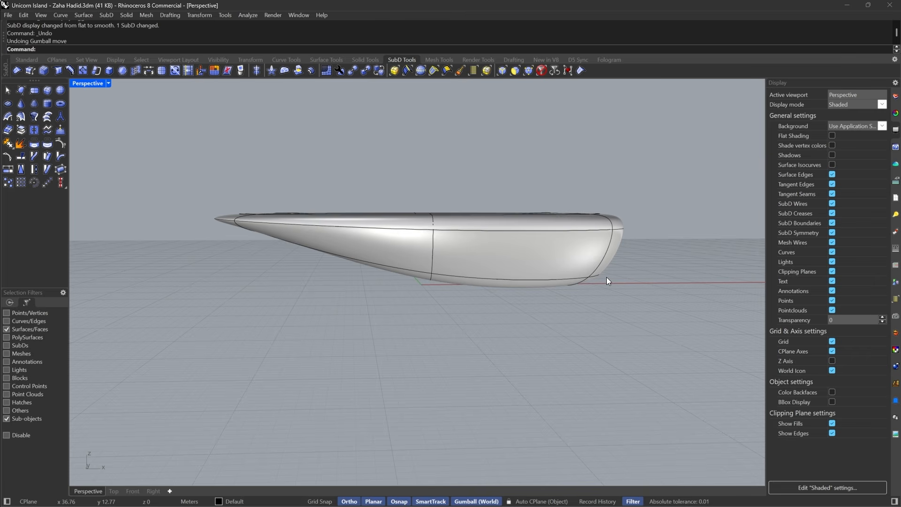
- Undo the raise of the bottom face at the negative X end and subdivide the whole ring
{"action": "key", "text": "ctrl+z"}
{"action": "double_click", "coordinate": [558, 274]}
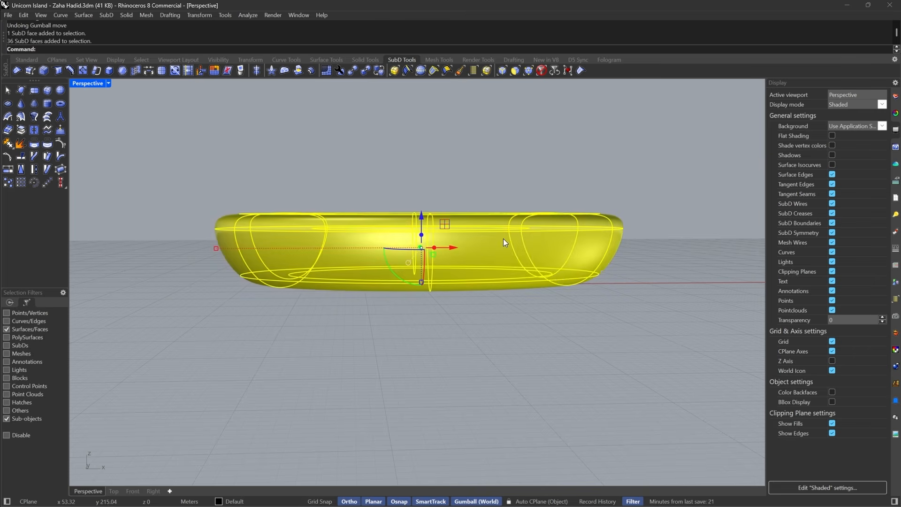
{"action": "right_click_drag", "start_coordinate": [503, 239], "coordinate": [501, 229]}
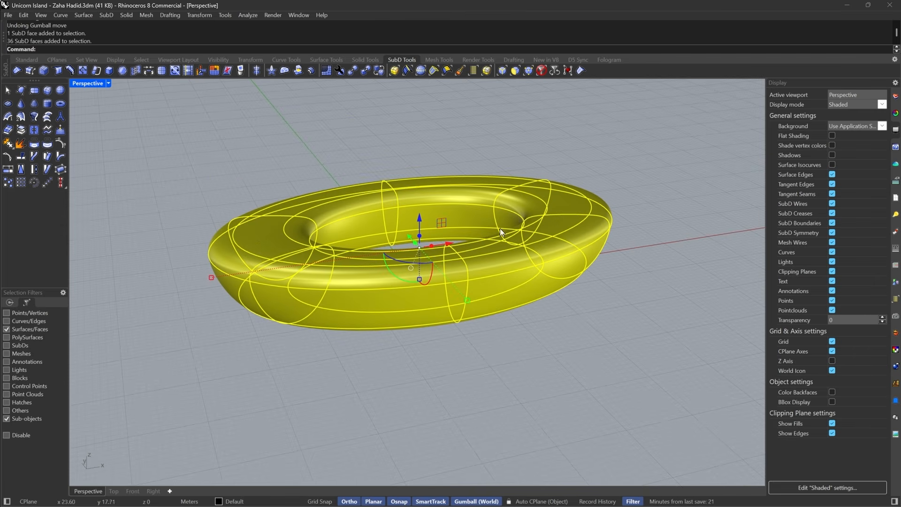
{"action": "left_click", "coordinate": [164, 70]}
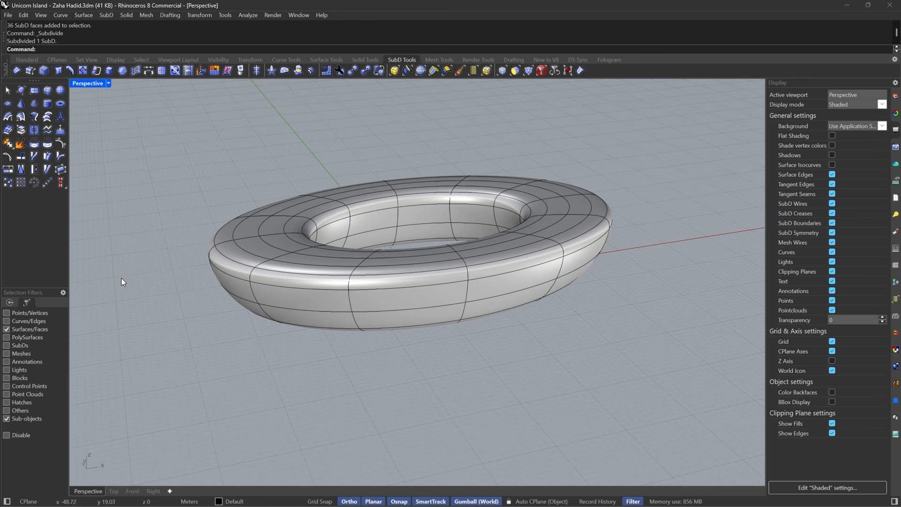
- In flat display, select the three edge loops around the ring's underside and flatten them vertically to the level of the lowest edge
{"action": "key", "text": "Tab"}
{"action": "right_click_drag", "start_coordinate": [695, 235], "coordinate": [701, 200]}
{"action": "scroll", "coordinate": [589, 277], "scroll_direction": "up", "scroll_amount": 5}
{"action": "mouse_move", "coordinate": [590, 279]}
{"action": "right_mouse_down"}
{"action": "mouse_move", "coordinate": [581, 296]}
{"action": "mouse_move", "coordinate": [579, 287]}
{"action": "right_mouse_up"}
{"action": "left_click", "coordinate": [502, 72]}
{"action": "right_click_drag", "start_coordinate": [418, 255], "coordinate": [456, 310]}
{"action": "double_click", "coordinate": [469, 283]}
{"action": "left_click", "coordinate": [553, 275]}
{"action": "double_click", "coordinate": [514, 263]}
{"action": "double_click", "coordinate": [457, 286]}
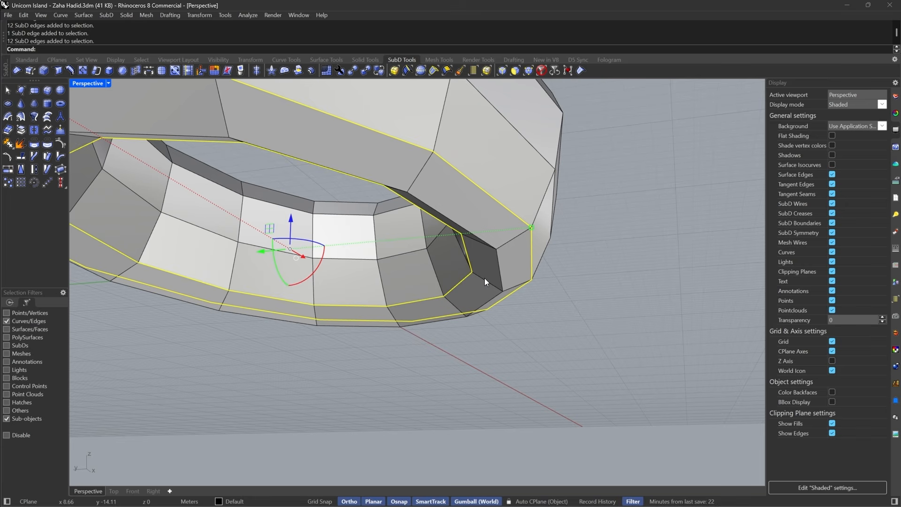
{"action": "right_click_drag", "start_coordinate": [510, 281], "coordinate": [516, 325]}
{"action": "key", "text": "ctrl"}
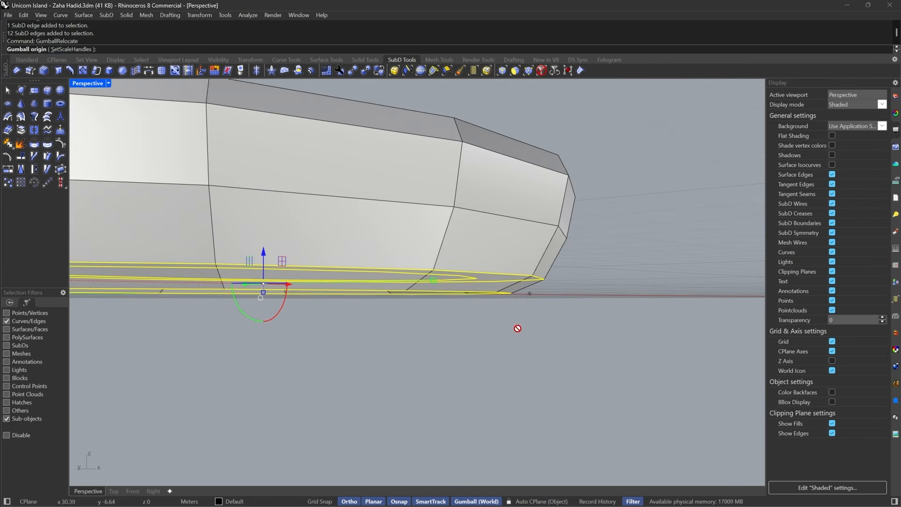
{"action": "left_click", "coordinate": [494, 292]}
{"action": "key", "text": "Return"}
{"action": "left_click_drag", "start_coordinate": [495, 304], "coordinate": [496, 292]}
- Check the flattened underside in smooth display, then return to flat display and crease its selected edge loops
{"action": "scroll", "coordinate": [621, 285], "scroll_direction": "down", "scroll_amount": 6}
{"action": "key", "text": "Tab"}
{"action": "right_click_drag", "start_coordinate": [610, 285], "coordinate": [575, 280]}
{"action": "scroll", "coordinate": [557, 291], "scroll_direction": "up", "scroll_amount": 4}
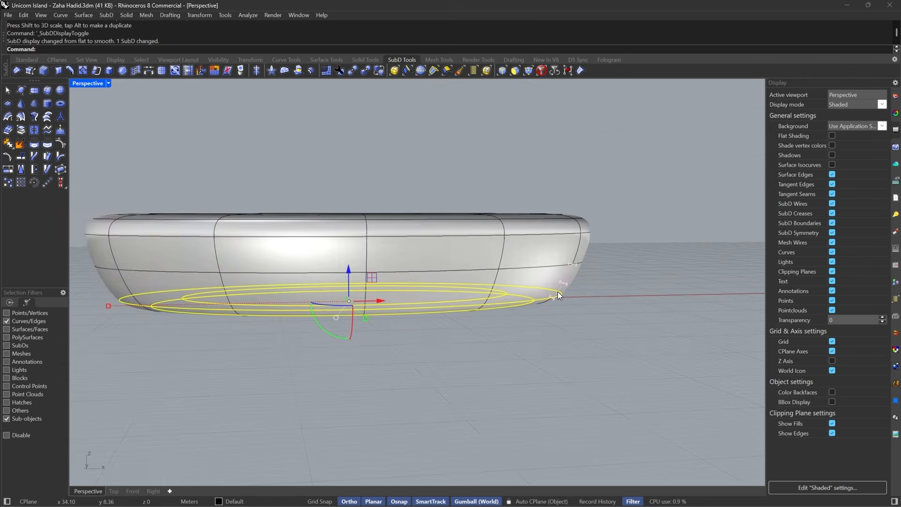
{"action": "key", "text": "Tab"}
{"action": "left_click", "coordinate": [581, 70]}
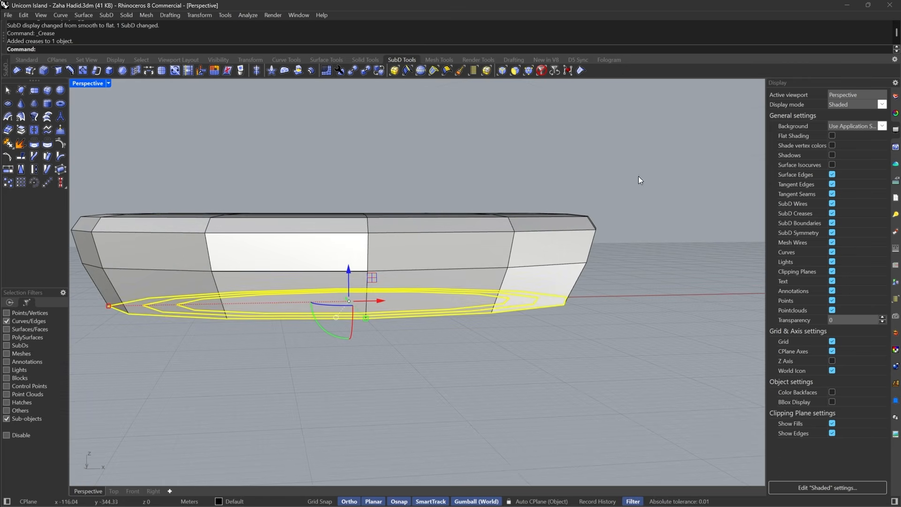
- Remove the crease from the middle edge loop of the underside, delete that loop, and check the smooth shape
{"action": "right_click_drag", "start_coordinate": [640, 177], "coordinate": [567, 249]}
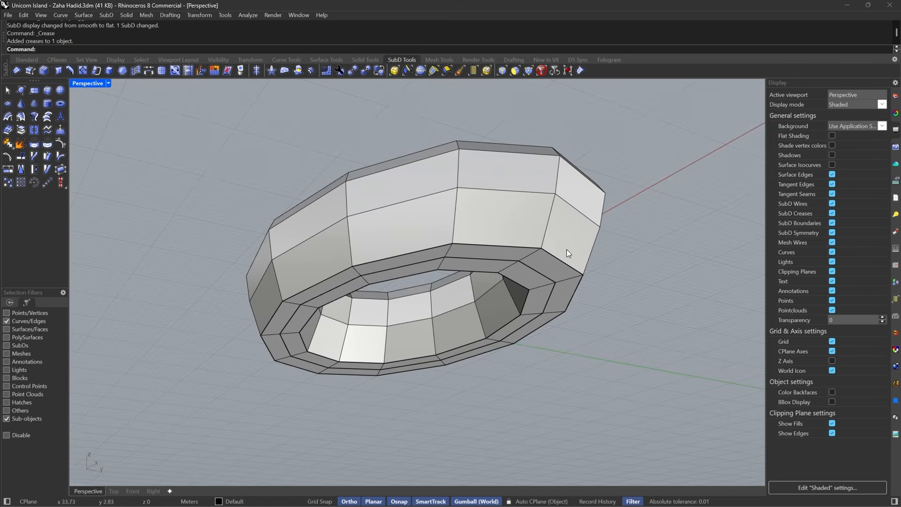
{"action": "double_click", "coordinate": [528, 266]}
{"action": "key", "text": "Delete"}
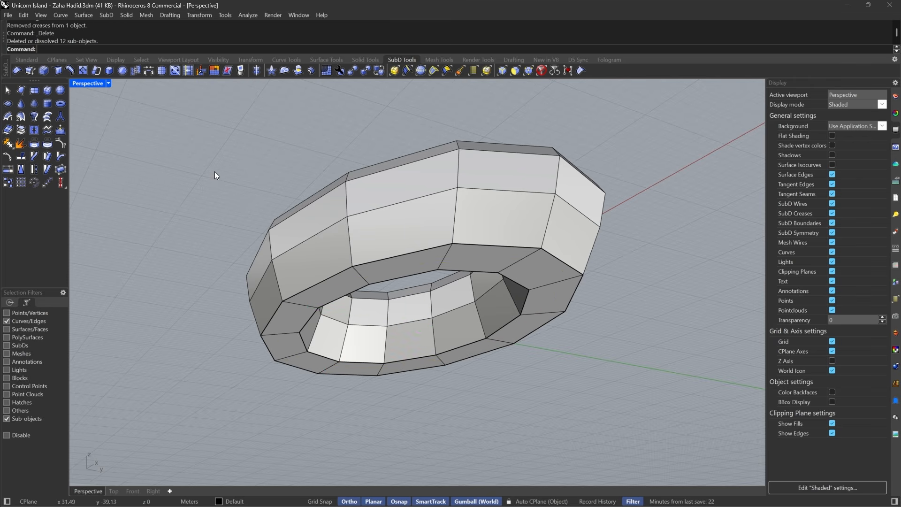
{"action": "key", "text": "Tab"}
{"action": "right_click_drag", "start_coordinate": [474, 287], "coordinate": [447, 236]}
- In flat display, select the two adjacent bottom faces at the ring's positive X end and raise them to about mid-height
{"action": "key", "text": "Tab"}
{"action": "scroll", "coordinate": [451, 242], "scroll_direction": "up", "scroll_amount": 6}
{"action": "left_click", "coordinate": [515, 71]}
{"action": "left_click", "coordinate": [508, 247]}
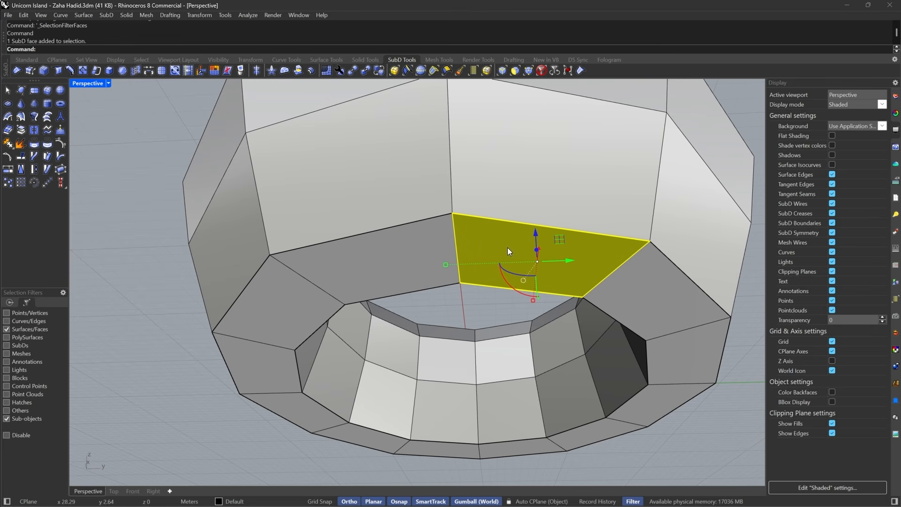
{"action": "left_click", "coordinate": [401, 280], "text": "shift"}
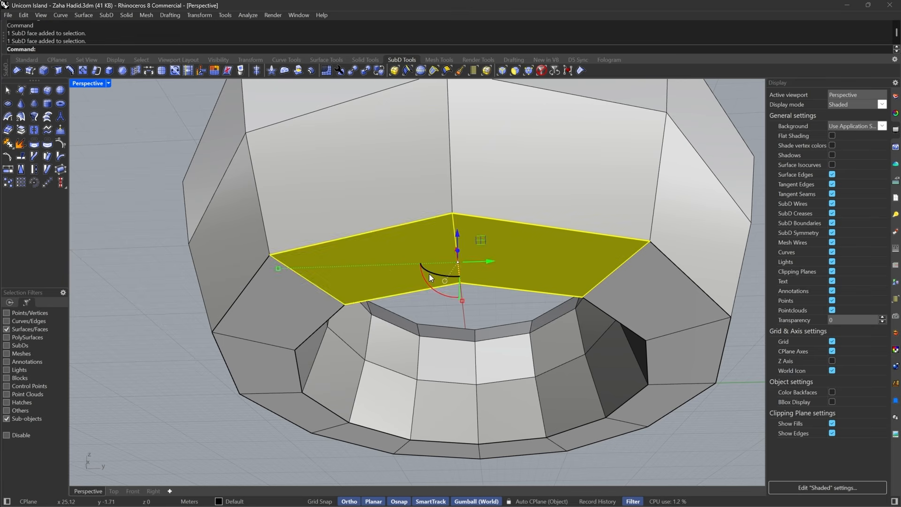
{"action": "right_click_drag", "start_coordinate": [429, 274], "coordinate": [581, 313]}
{"action": "left_click_drag", "start_coordinate": [541, 296], "coordinate": [541, 246]}
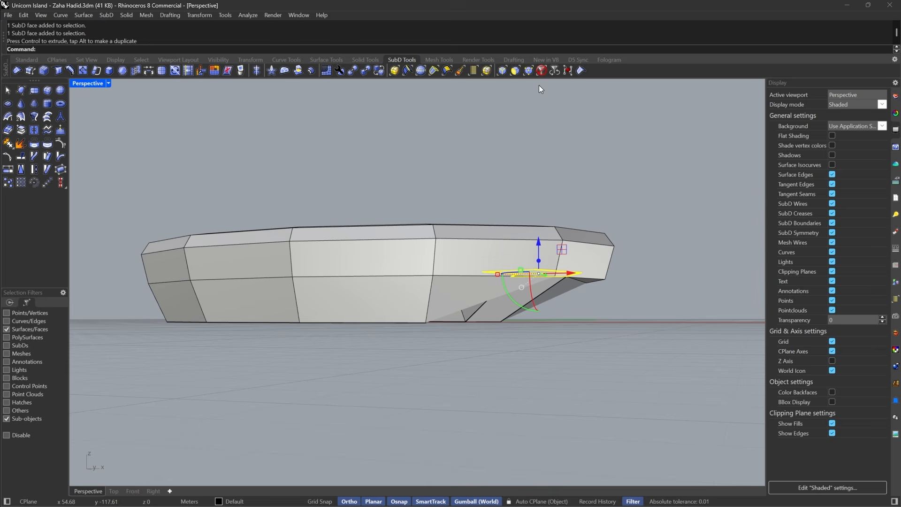
- Delete the mid-height edge loops around the ring's outer and inner walls
{"action": "left_click", "coordinate": [501, 71]}
{"action": "double_click", "coordinate": [462, 277]}
{"action": "key", "text": "Delete"}
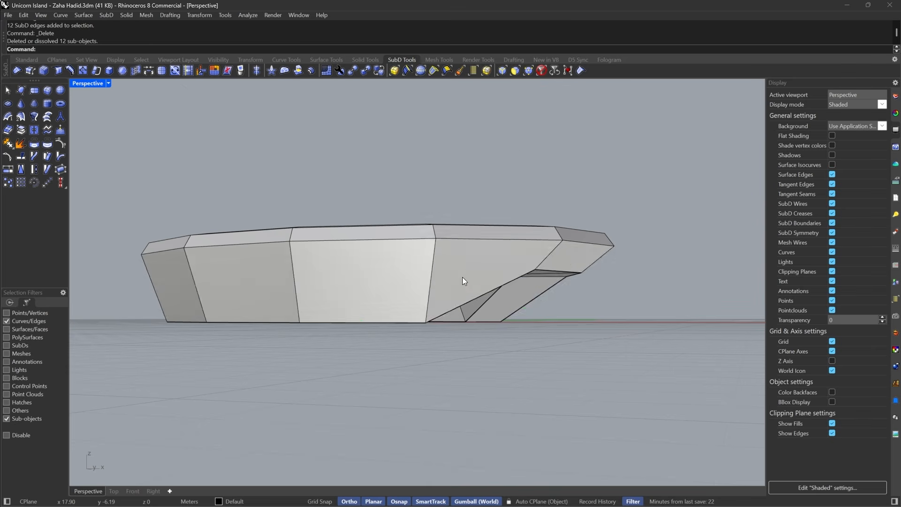
{"action": "right_click_drag", "start_coordinate": [463, 277], "coordinate": [557, 367]}
{"action": "scroll", "coordinate": [492, 286], "scroll_direction": "up", "scroll_amount": 3}
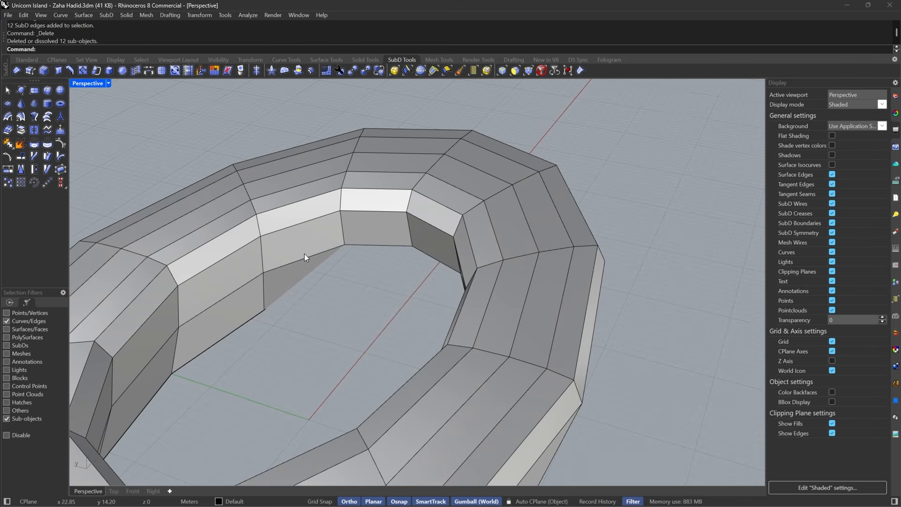
{"action": "double_click", "coordinate": [299, 260]}
{"action": "key", "text": "Delete"}
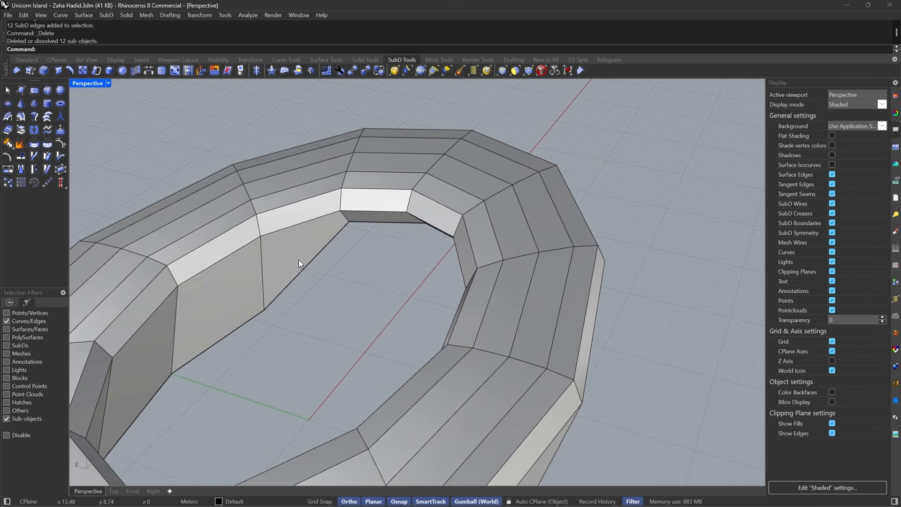
- Raise the edge between the two lifted faces at the positive X end by about 2.8 m and check it in smooth display
{"action": "right_click_drag", "start_coordinate": [546, 278], "coordinate": [485, 219]}
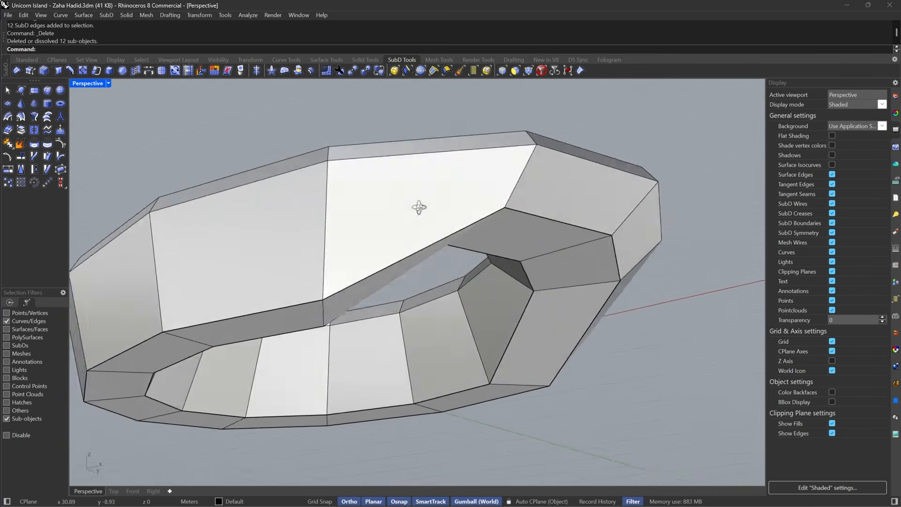
{"action": "right_click_drag", "start_coordinate": [419, 207], "coordinate": [536, 225]}
{"action": "left_click", "coordinate": [450, 232]}
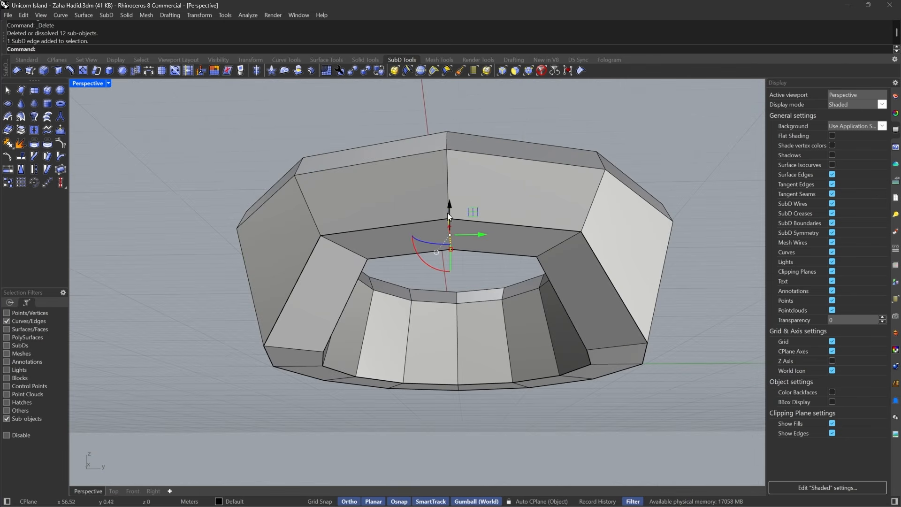
{"action": "right_click_drag", "start_coordinate": [446, 213], "coordinate": [529, 227]}
{"action": "left_click_drag", "start_coordinate": [547, 227], "coordinate": [553, 192]}
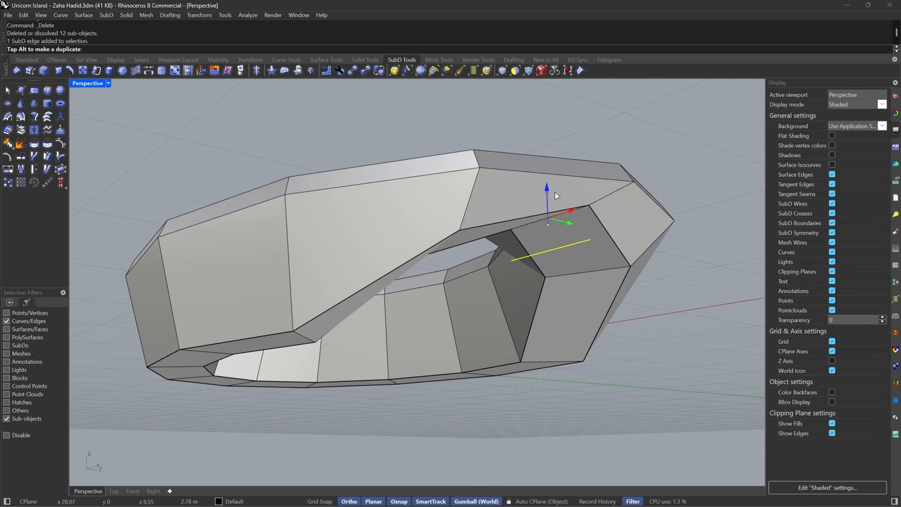
{"action": "key", "text": "Tab"}
{"action": "right_click_drag", "start_coordinate": [680, 170], "coordinate": [624, 269]}
{"action": "scroll", "coordinate": [624, 270], "scroll_direction": "down", "scroll_amount": 6}
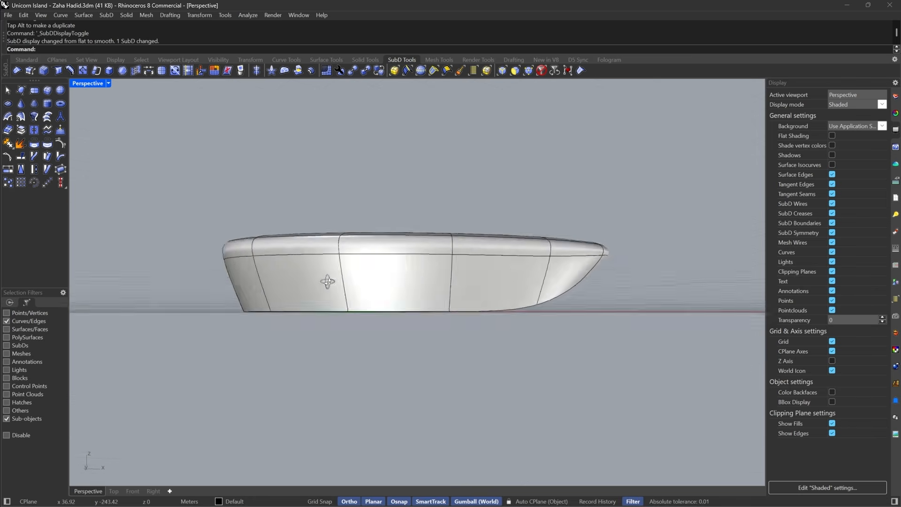
- In flat display, select the four adjacent bottom faces at the ring's negative X end and raise them to form a second opening
{"action": "key", "text": "Tab"}
{"action": "scroll", "coordinate": [328, 281], "scroll_direction": "up", "scroll_amount": 6}
{"action": "right_click_drag", "start_coordinate": [230, 339], "coordinate": [322, 285]}
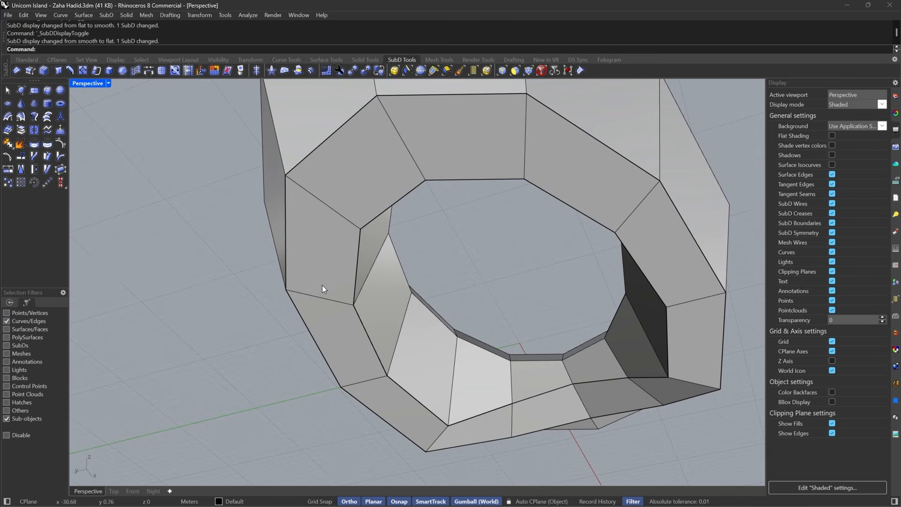
{"action": "left_click", "coordinate": [515, 71]}
{"action": "left_click", "coordinate": [439, 150]}
{"action": "left_click", "coordinate": [383, 166], "text": "shift"}
{"action": "scroll", "coordinate": [464, 290], "scroll_direction": "down", "scroll_amount": 6}
{"action": "right_click_drag", "start_coordinate": [464, 291], "coordinate": [414, 306]}
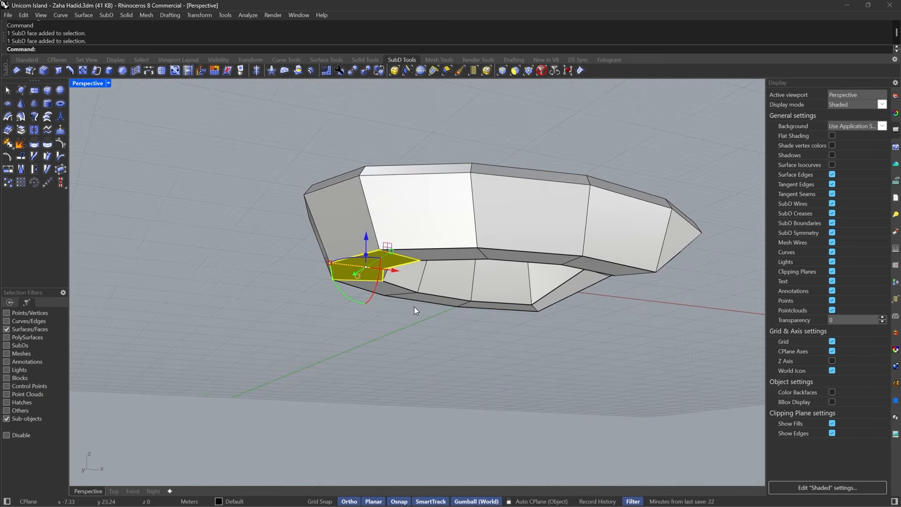
{"action": "scroll", "coordinate": [365, 235], "scroll_direction": "up", "scroll_amount": 2}
{"action": "left_click", "coordinate": [450, 257], "text": "shift"}
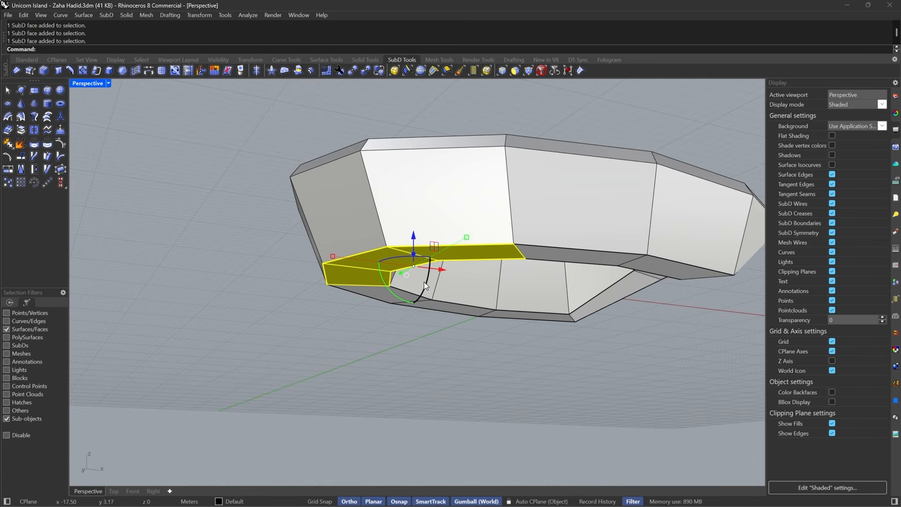
{"action": "left_click_drag", "start_coordinate": [398, 241], "coordinate": [404, 212]}
{"action": "right_click_drag", "start_coordinate": [501, 209], "coordinate": [525, 251]}
{"action": "scroll", "coordinate": [575, 274], "scroll_direction": "down", "scroll_amount": 4}
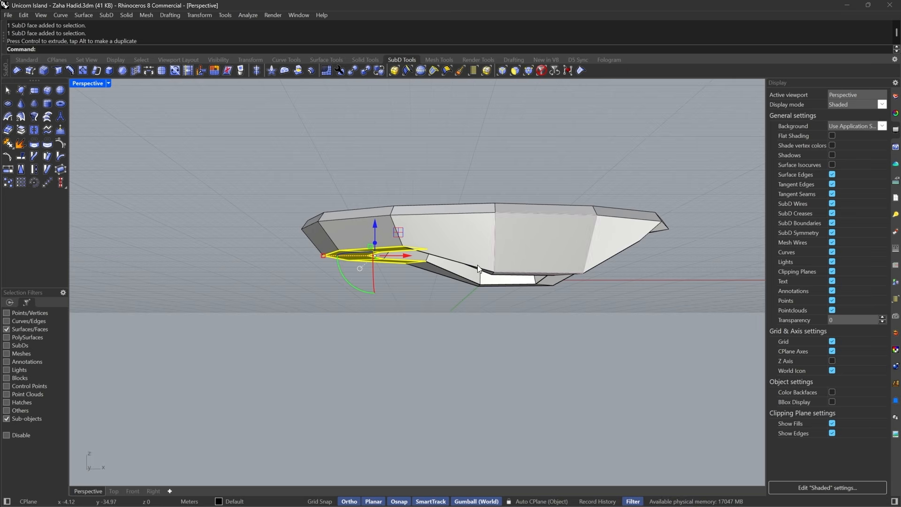
{"action": "right_click_drag", "start_coordinate": [530, 282], "coordinate": [362, 242]}
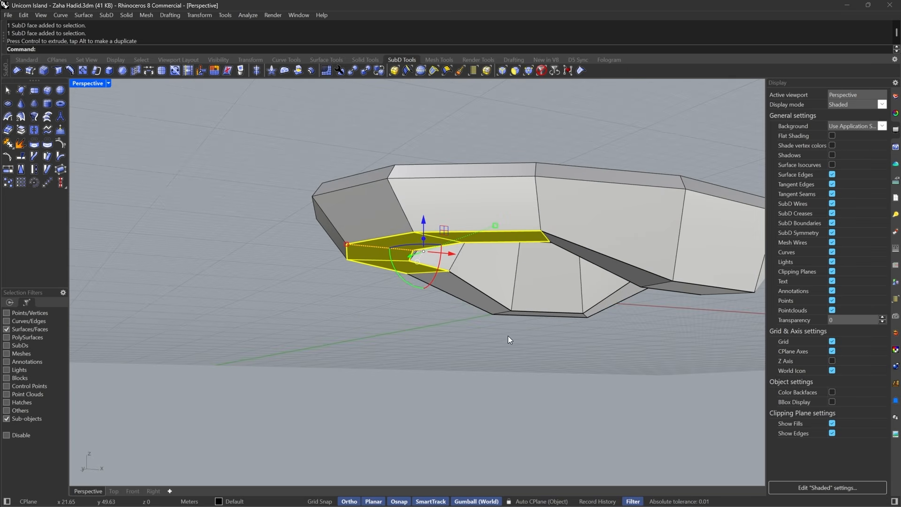
- Keep only the two middle faces of the negative X opening selected, raise them further, and check the smooth shape
{"action": "left_click_drag", "start_coordinate": [499, 240], "coordinate": [497, 243], "text": "ctrl"}
{"action": "left_click_drag", "start_coordinate": [429, 316], "coordinate": [396, 268], "text": "ctrl"}
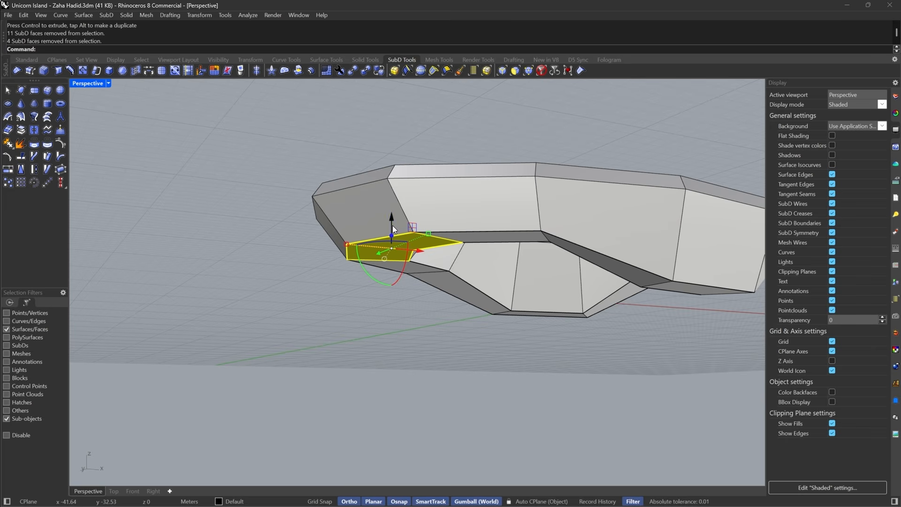
{"action": "left_click_drag", "start_coordinate": [392, 225], "coordinate": [378, 196]}
{"action": "scroll", "coordinate": [379, 205], "scroll_direction": "up", "scroll_amount": 5}
{"action": "key", "text": "F2"}
{"action": "key", "text": "Escape"}
{"action": "left_click", "coordinate": [375, 237]}
{"action": "key", "text": "Tab"}
{"action": "scroll", "coordinate": [553, 260], "scroll_direction": "down", "scroll_amount": 2}
{"action": "right_click_drag", "start_coordinate": [552, 260], "coordinate": [459, 263]}
{"action": "key", "text": "Escape"}
{"action": "scroll", "coordinate": [412, 291], "scroll_direction": "down", "scroll_amount": 4}
- In flat display, select the two bottom edges flanking the peak of the positive X opening and shift them slightly
{"action": "key", "text": "Tab"}
{"action": "left_click", "coordinate": [486, 268]}
{"action": "right_click_drag", "start_coordinate": [357, 269], "coordinate": [348, 263]}
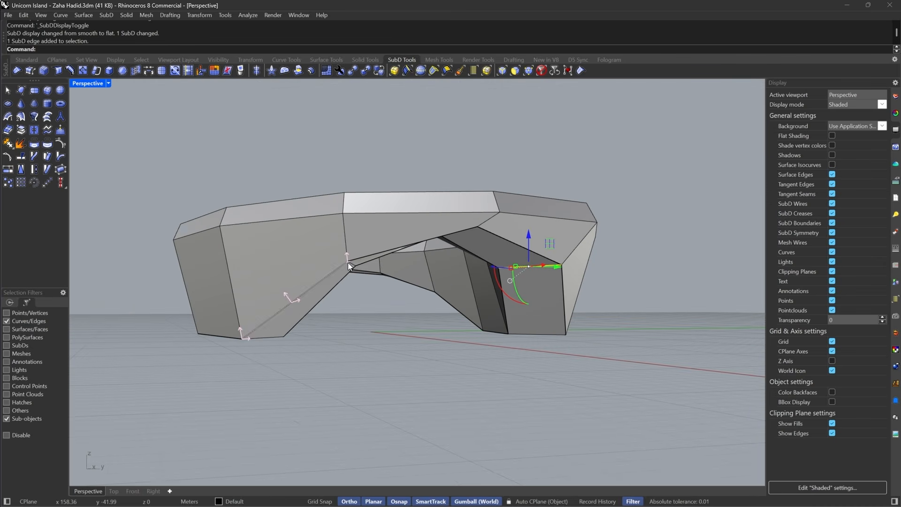
{"action": "left_click", "coordinate": [351, 262], "text": "shift"}
{"action": "mouse_move", "coordinate": [446, 238]}
{"action": "left_mouse_down"}
{"action": "mouse_move", "coordinate": [448, 247]}
{"action": "mouse_move", "coordinate": [465, 233]}
{"action": "mouse_move", "coordinate": [452, 235]}
{"action": "left_mouse_up"}
- Lower the middle bottom edge at the peak of the positive X opening slightly, check it in smooth display, and return to flat display
{"action": "right_click_drag", "start_coordinate": [452, 235], "coordinate": [301, 183]}
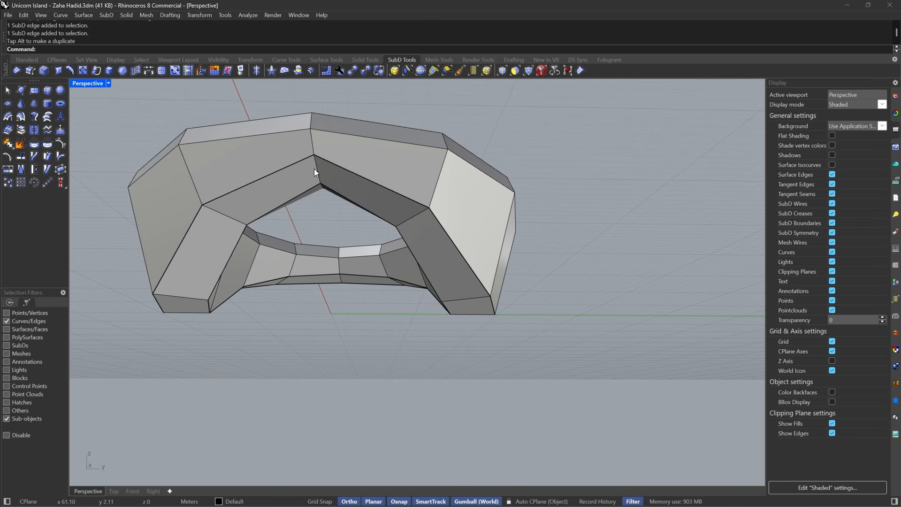
{"action": "left_click", "coordinate": [315, 168]}
{"action": "left_click_drag", "start_coordinate": [316, 147], "coordinate": [345, 160]}
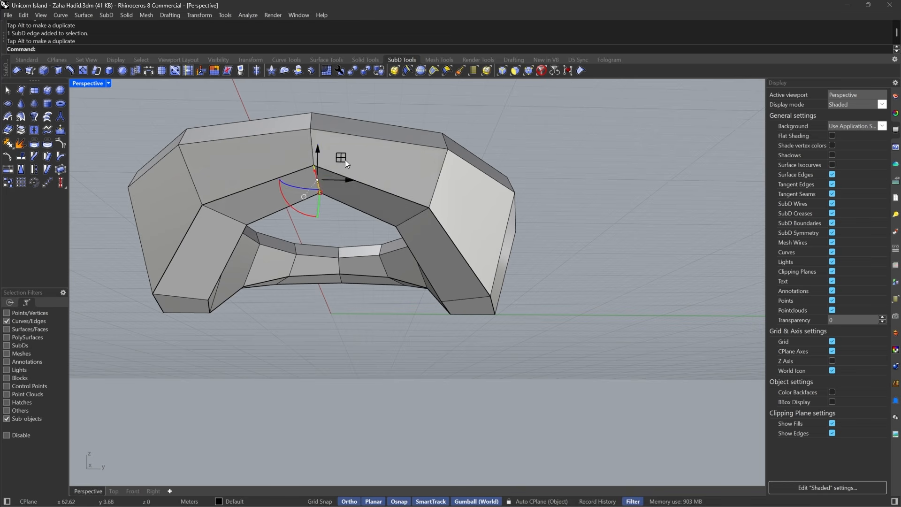
{"action": "left_click", "coordinate": [572, 232]}
{"action": "key", "text": "Tab"}
{"action": "right_click_drag", "start_coordinate": [573, 232], "coordinate": [551, 247]}
{"action": "scroll", "coordinate": [520, 286], "scroll_direction": "down", "scroll_amount": 5}
{"action": "scroll", "coordinate": [551, 248], "scroll_direction": "up", "scroll_amount": 4}
{"action": "key", "text": "Tab"}
- Try deleting three edge loops around the ring's top surface, and undo the deletions
{"action": "scroll", "coordinate": [486, 281], "scroll_direction": "down", "scroll_amount": 4}
{"action": "right_click_drag", "start_coordinate": [486, 281], "coordinate": [603, 265]}
{"action": "scroll", "coordinate": [544, 266], "scroll_direction": "up", "scroll_amount": 6}
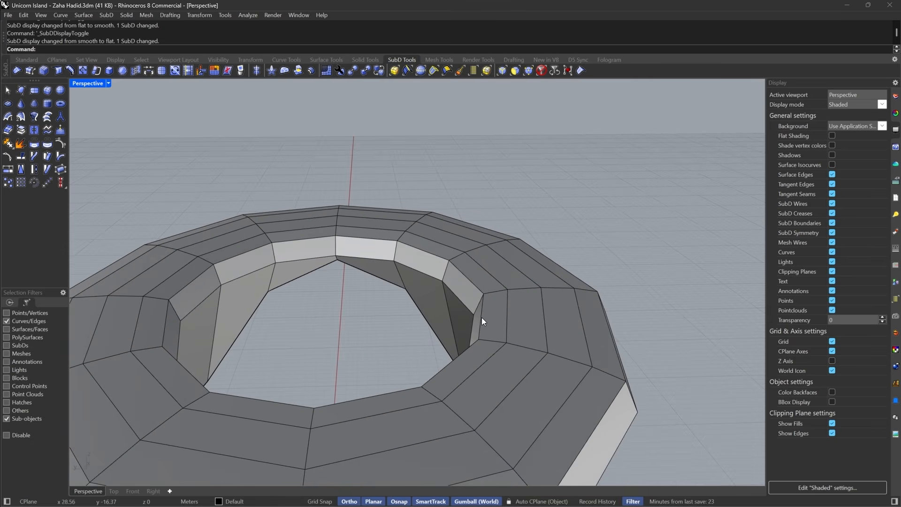
{"action": "double_click", "coordinate": [481, 317]}
{"action": "key", "text": "Delete"}
{"action": "double_click", "coordinate": [545, 323]}
{"action": "key", "text": "Delete"}
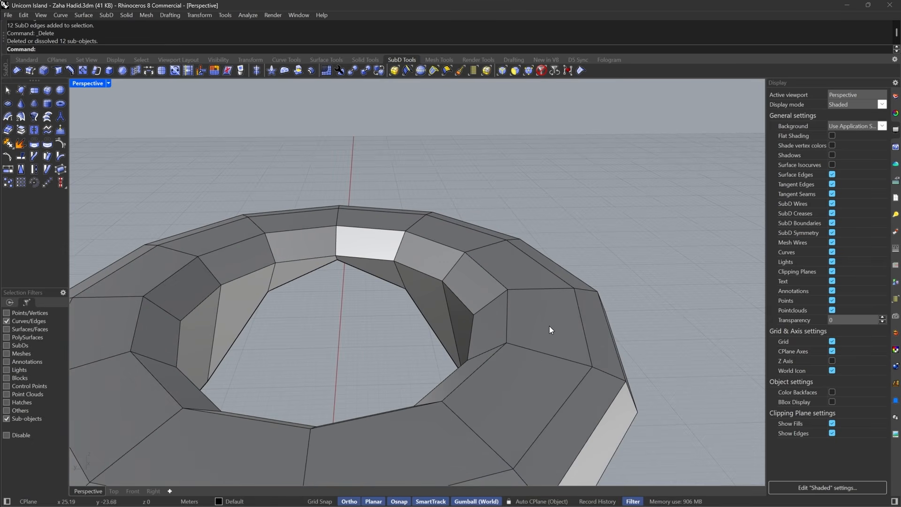
{"action": "double_click", "coordinate": [580, 330]}
{"action": "key", "text": "Delete"}
{"action": "right_click_drag", "start_coordinate": [580, 330], "coordinate": [551, 352]}
{"action": "key", "text": "ctrl+z"}
{"action": "key", "text": "ctrl+z"}
{"action": "key", "text": "ctrl+z"}
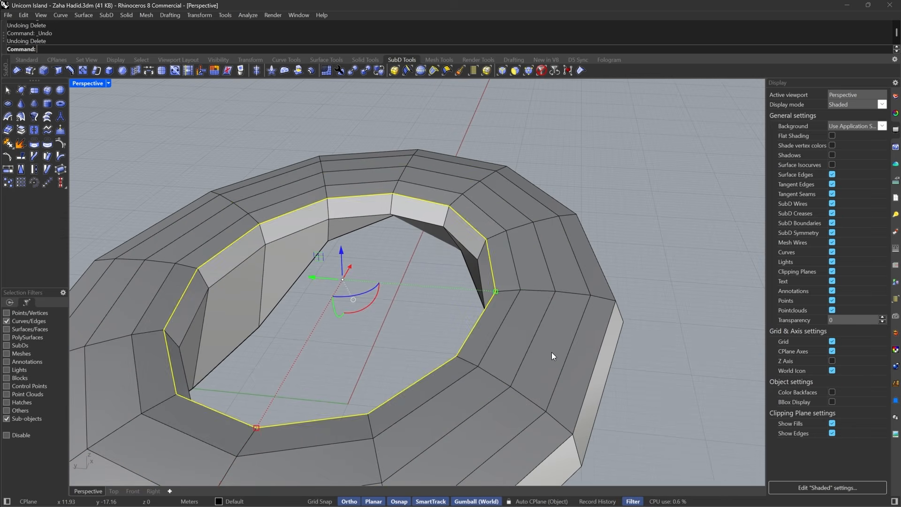
{"action": "key", "text": "Escape"}
- Try deleting the top edge loop next to the inner rim, and undo the deletion
{"action": "double_click", "coordinate": [498, 333]}
{"action": "right_click_drag", "start_coordinate": [500, 337], "coordinate": [545, 326]}
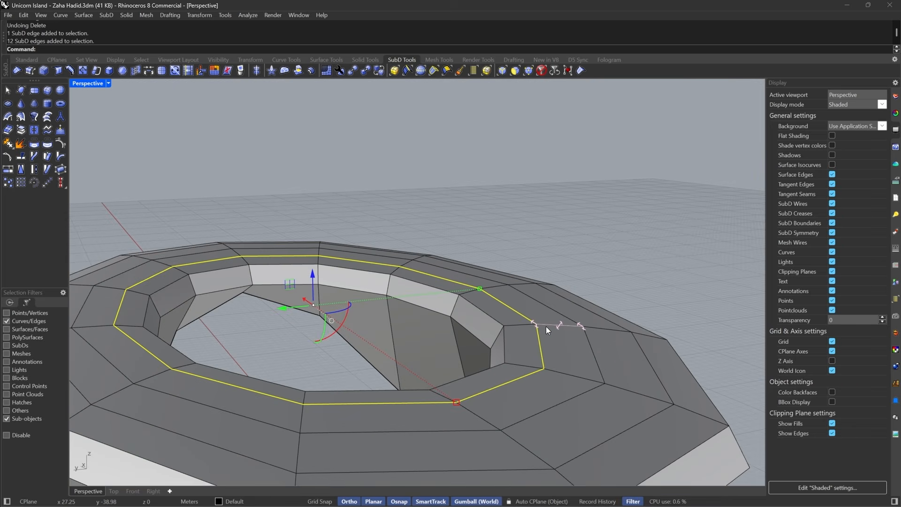
{"action": "key", "text": "Delete"}
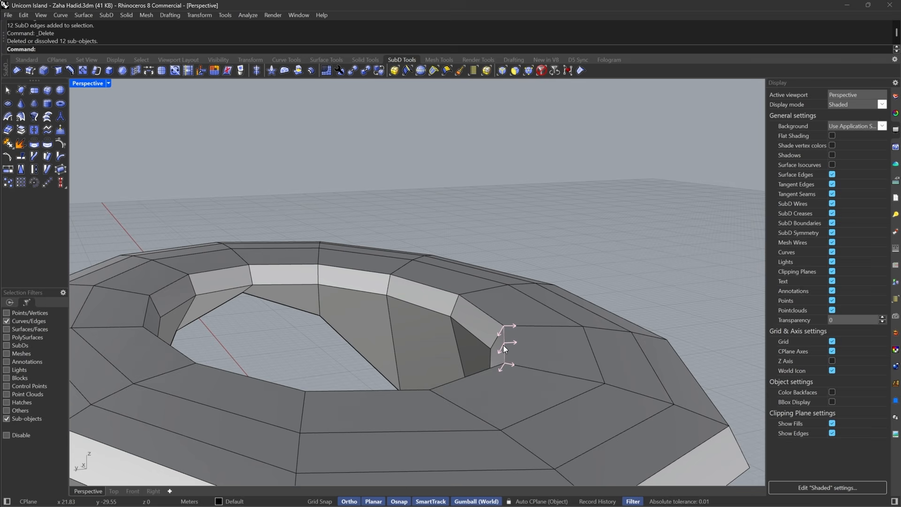
{"action": "key", "text": "ctrl+z"}
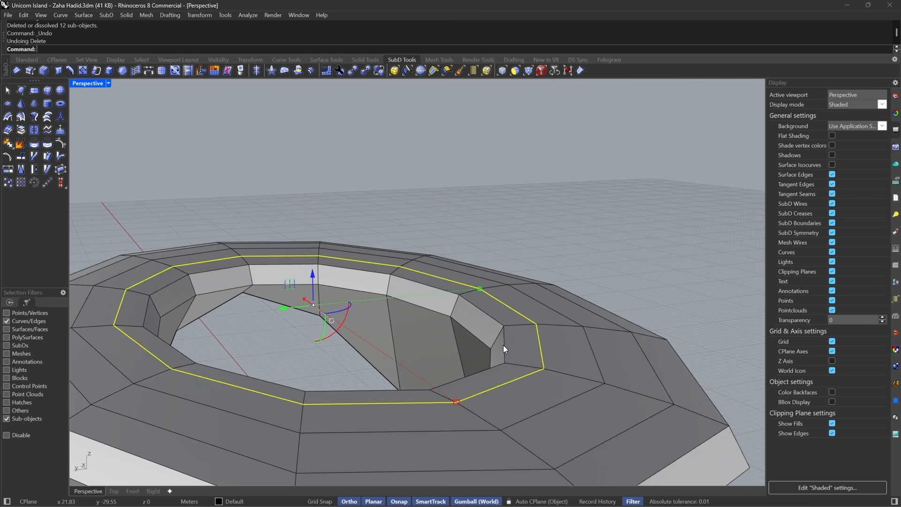
- Delete the inner rim edge loop and the top edge loop next to the outer rim
{"action": "double_click", "coordinate": [503, 345]}
{"action": "key", "text": "Delete"}
{"action": "right_click_drag", "start_coordinate": [609, 324], "coordinate": [539, 344]}
{"action": "double_click", "coordinate": [577, 330]}
{"action": "key", "text": "Delete"}
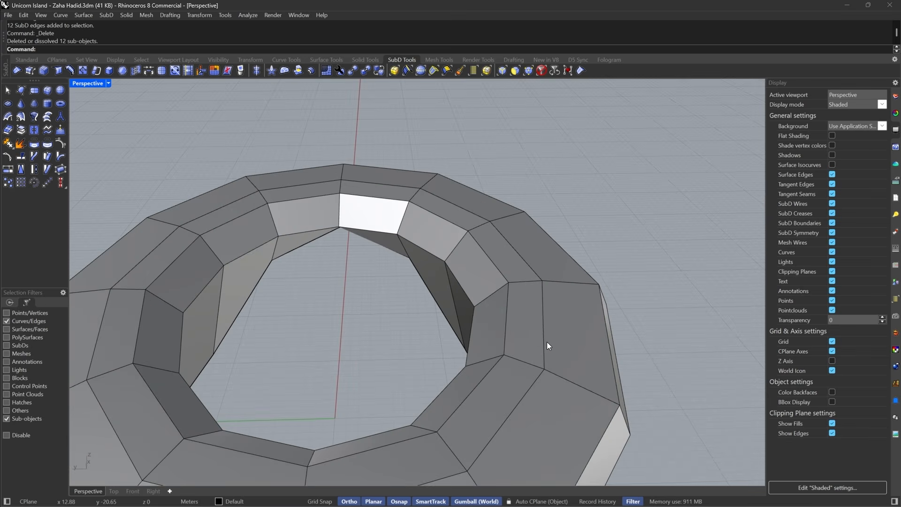
- Delete the edge loop running around the ring's inward-sloping top surface, check the result in smooth display, and return to flat display
{"action": "double_click", "coordinate": [506, 332]}
{"action": "key", "text": "Delete"}
{"action": "right_click_drag", "start_coordinate": [506, 331], "coordinate": [398, 259]}
{"action": "scroll", "coordinate": [503, 266], "scroll_direction": "up", "scroll_amount": 3}
{"action": "scroll", "coordinate": [430, 274], "scroll_direction": "down", "scroll_amount": 5}
{"action": "scroll", "coordinate": [381, 309], "scroll_direction": "up", "scroll_amount": 4}
{"action": "scroll", "coordinate": [380, 307], "scroll_direction": "down", "scroll_amount": 5}
{"action": "right_click_drag", "start_coordinate": [380, 307], "coordinate": [514, 241]}
{"action": "key", "text": "Tab"}
{"action": "key", "text": "Tab"}
{"action": "scroll", "coordinate": [578, 170], "scroll_direction": "up", "scroll_amount": 5}
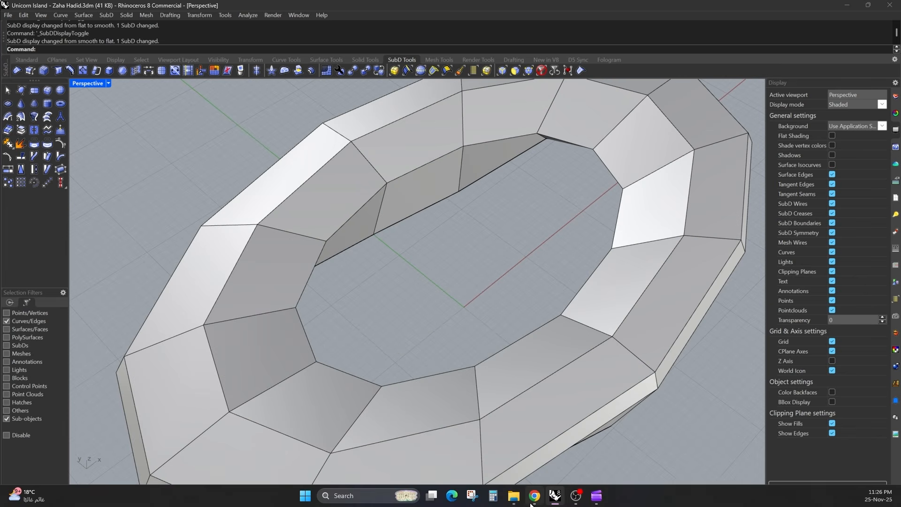
- Check the reference photo in the browser, and extract the ring's loop of underside faces as a separate SubD in Rhino
{"action": "left_click", "coordinate": [534, 495]}
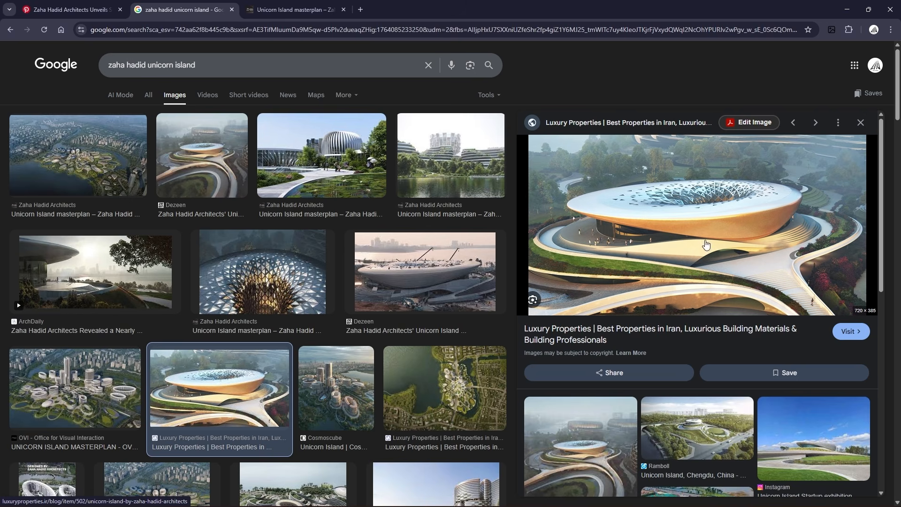
{"action": "left_click", "coordinate": [844, 5]}
{"action": "right_click_drag", "start_coordinate": [568, 233], "coordinate": [537, 205]}
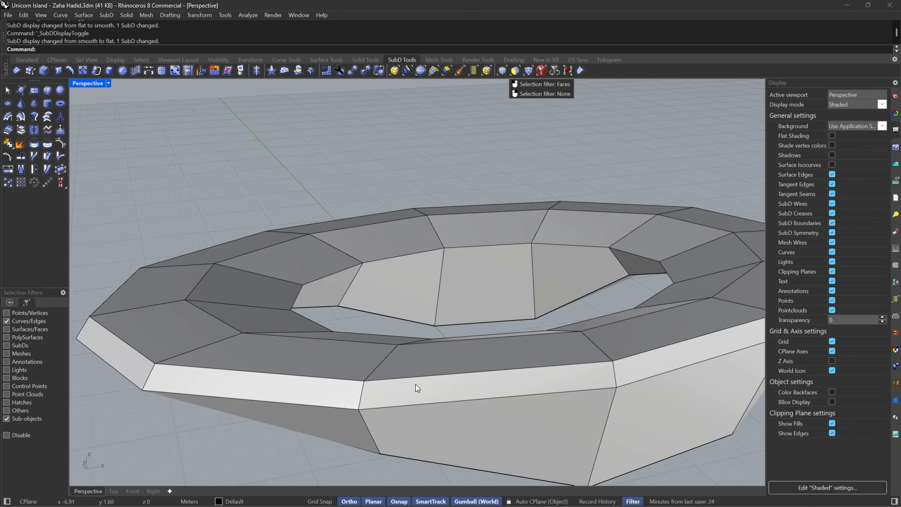
{"action": "right_click_drag", "start_coordinate": [415, 385], "coordinate": [528, 351]}
{"action": "left_click", "coordinate": [536, 260]}
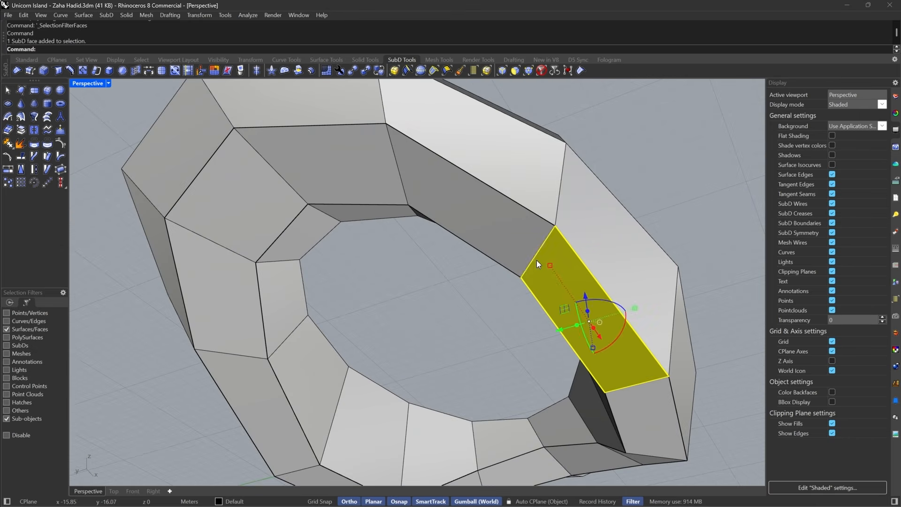
{"action": "double_click", "coordinate": [509, 230]}
{"action": "left_click", "coordinate": [22, 131]}
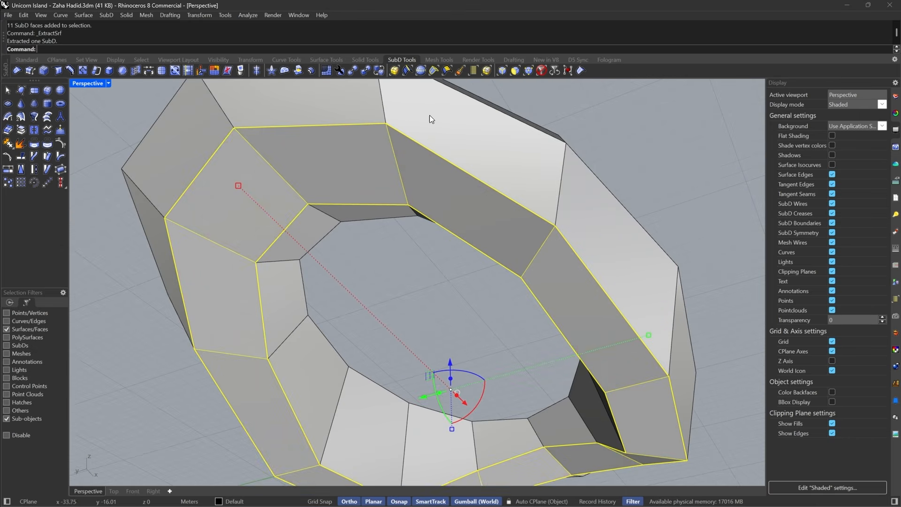
- Reset the selection filter to none and hide the extracted underside SubD
{"action": "left_click", "coordinate": [542, 71]}
{"action": "left_click", "coordinate": [549, 303]}
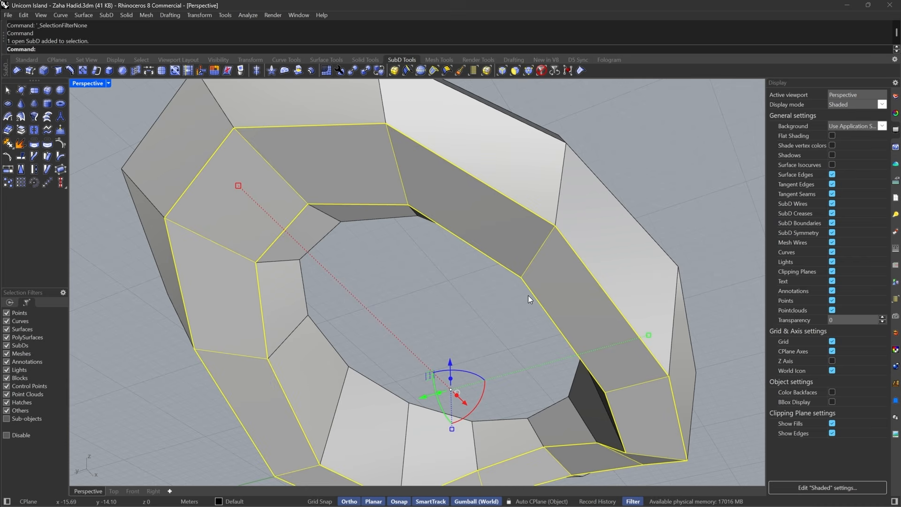
{"action": "type", "text": "Hide"}
{"action": "key", "text": "Return"}
{"action": "right_click_drag", "start_coordinate": [531, 295], "coordinate": [603, 224]}
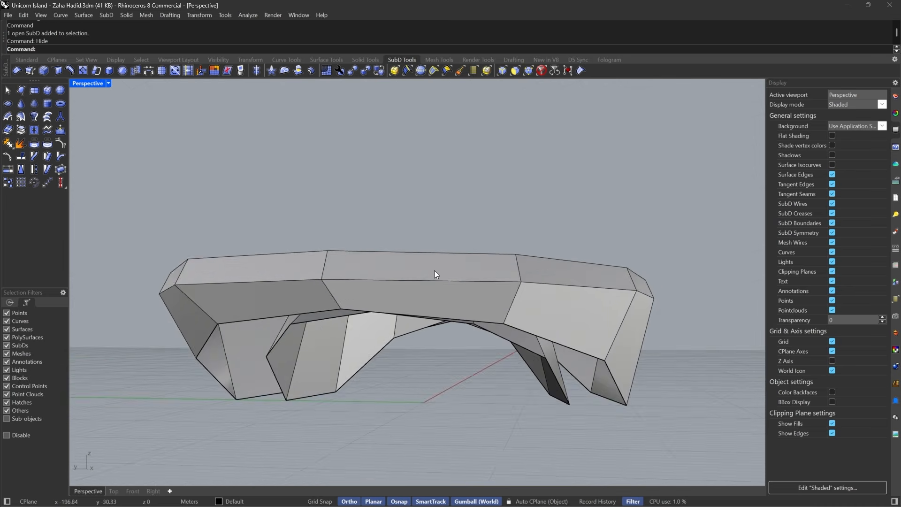
- Select the open edge loop at the bottom of the ring's inner wall and relocate its gumball to the world origin
{"action": "right_click_drag", "start_coordinate": [435, 271], "coordinate": [630, 299]}
{"action": "scroll", "coordinate": [629, 296], "scroll_direction": "up", "scroll_amount": 6}
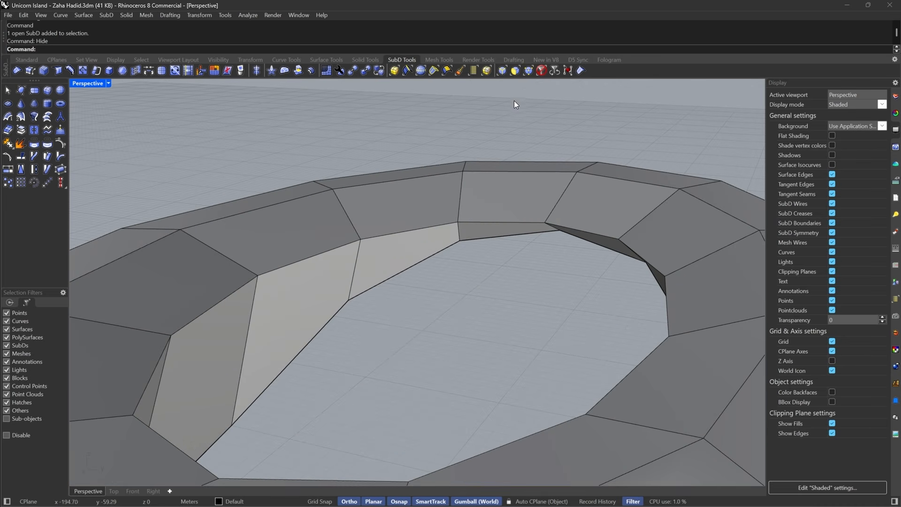
{"action": "left_click", "coordinate": [506, 68]}
{"action": "double_click", "coordinate": [385, 277]}
{"action": "right_click_drag", "start_coordinate": [384, 276], "coordinate": [313, 313]}
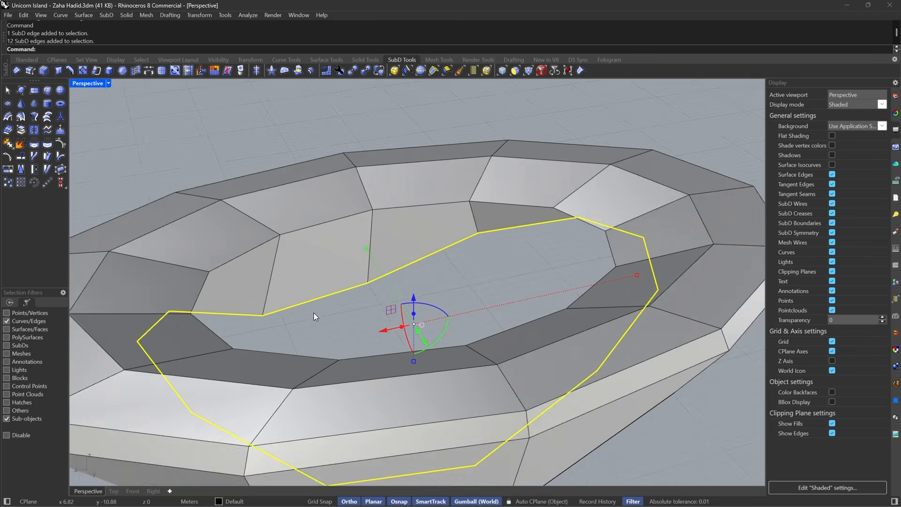
{"action": "scroll", "coordinate": [314, 311], "scroll_direction": "up", "scroll_amount": 2}
{"action": "type", "text": "GumballRelocate"}
{"action": "key", "text": "Return"}
{"action": "right_click_drag", "start_coordinate": [480, 362], "coordinate": [288, 255]}
{"action": "left_click", "coordinate": [323, 243]}
{"action": "key", "text": "Return"}
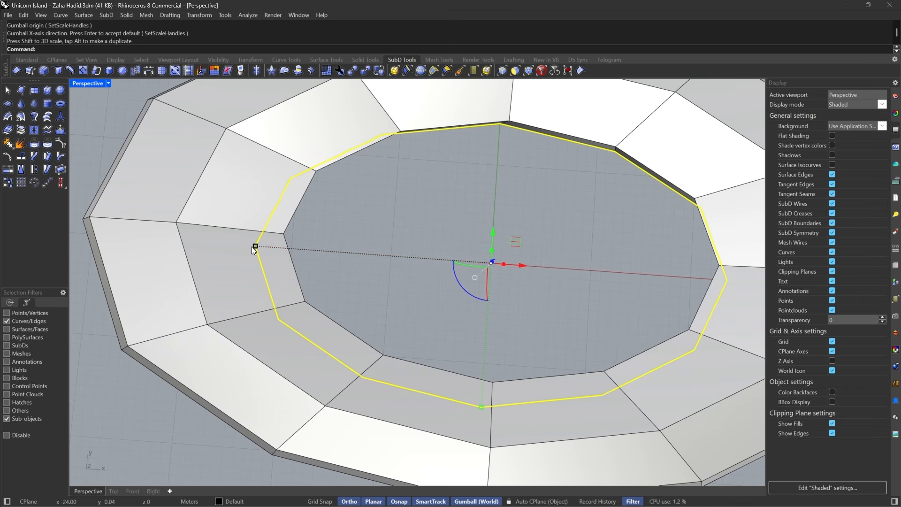
- Scale the inner bottom edge loop inward along X and Y to form a small, nearly round central opening
{"action": "left_click_drag", "start_coordinate": [255, 246], "coordinate": [356, 256]}
{"action": "right_click_drag", "start_coordinate": [364, 263], "coordinate": [556, 363]}
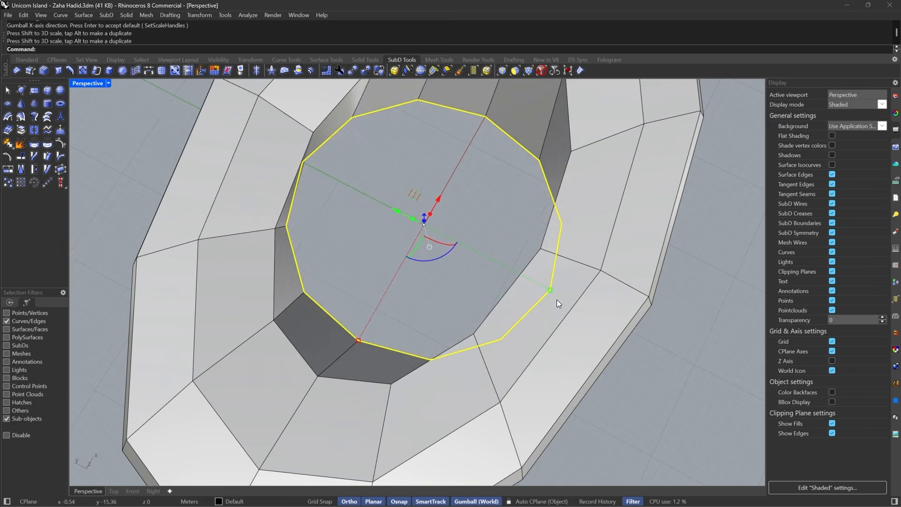
{"action": "left_click_drag", "start_coordinate": [553, 303], "coordinate": [498, 269]}
{"action": "right_click_drag", "start_coordinate": [497, 268], "coordinate": [381, 227]}
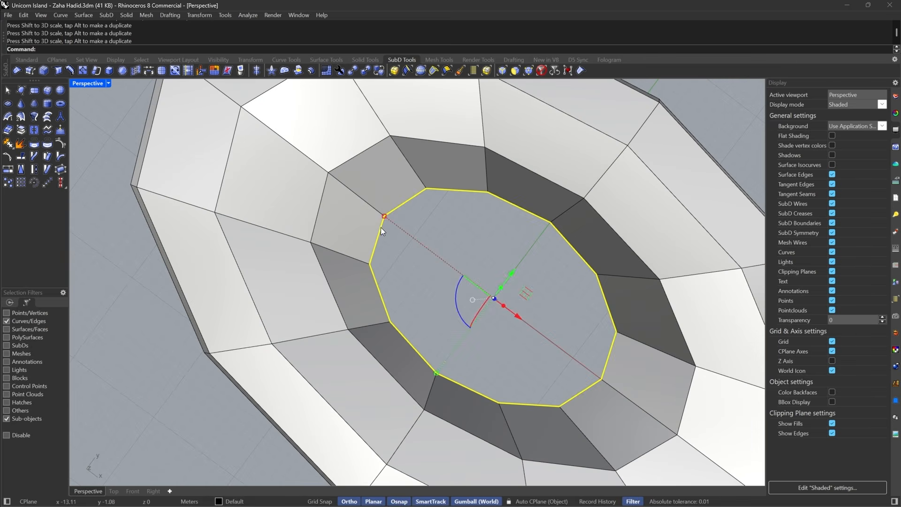
{"action": "left_click_drag", "start_coordinate": [381, 227], "coordinate": [419, 240]}
{"action": "left_click", "coordinate": [446, 308]}
{"action": "right_click_drag", "start_coordinate": [446, 309], "coordinate": [488, 322]}
- Draw a guide circle centred at the origin, slightly smaller than the inner bottom opening
{"action": "left_click", "coordinate": [18, 60]}
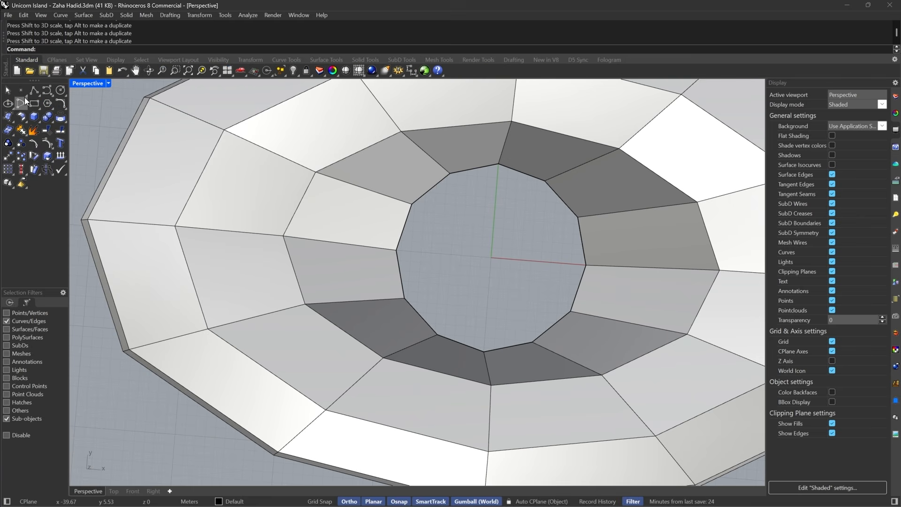
{"action": "left_click", "coordinate": [61, 90]}
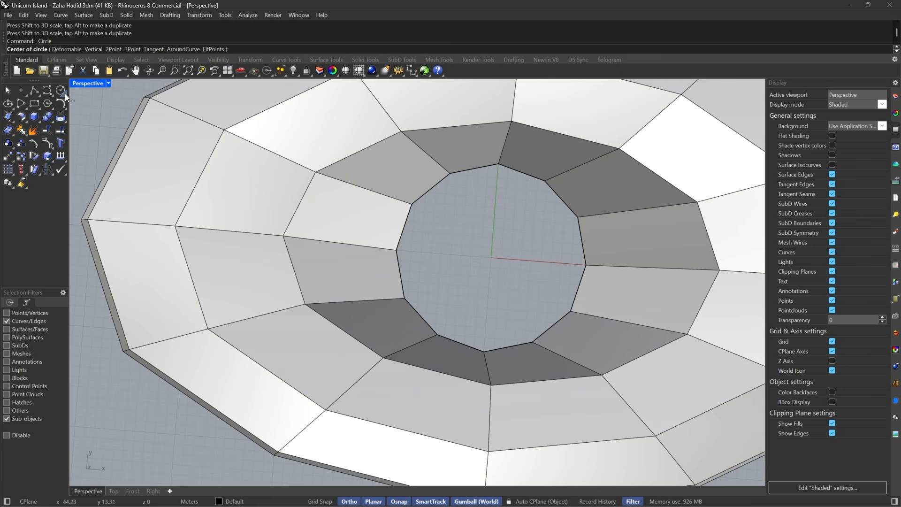
{"action": "left_click", "coordinate": [491, 257]}
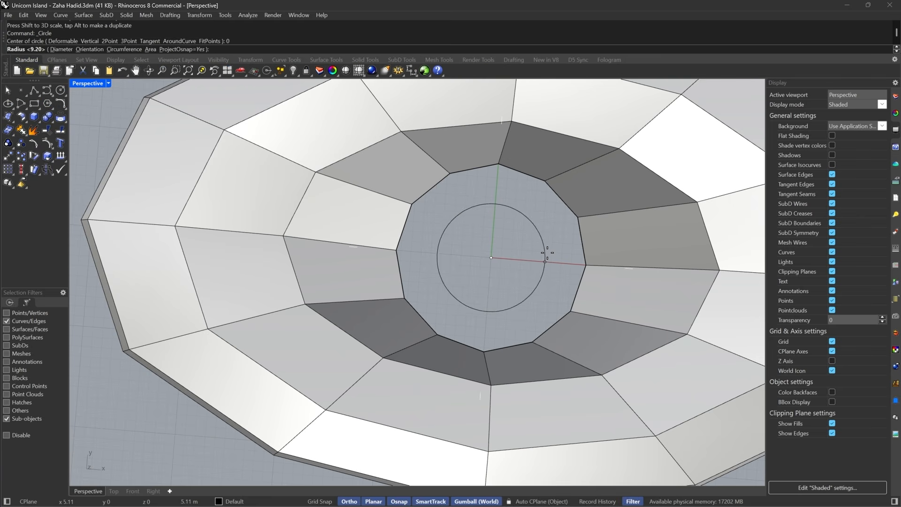
{"action": "left_click", "coordinate": [572, 257]}
- Align the inner bottom edge loop to the guide circle using Align with the ToCurve option
{"action": "double_click", "coordinate": [584, 252]}
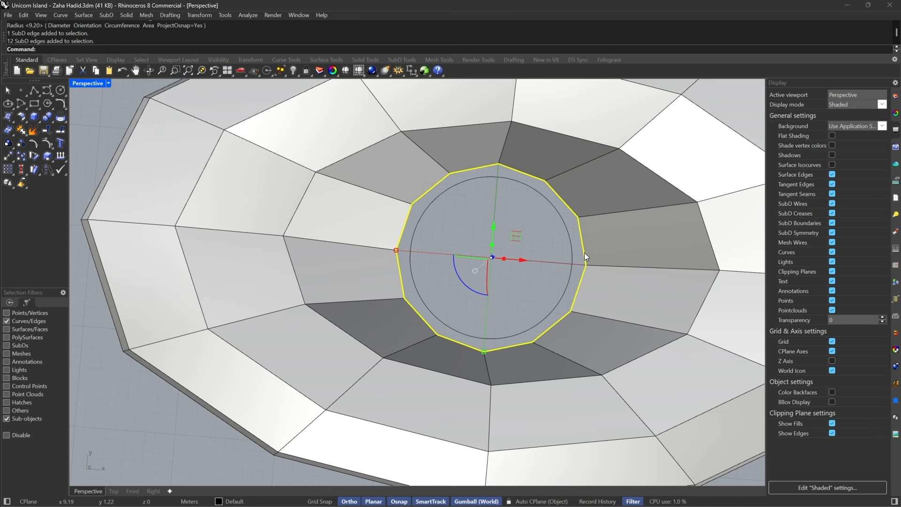
{"action": "right_click_drag", "start_coordinate": [480, 240], "coordinate": [487, 231]}
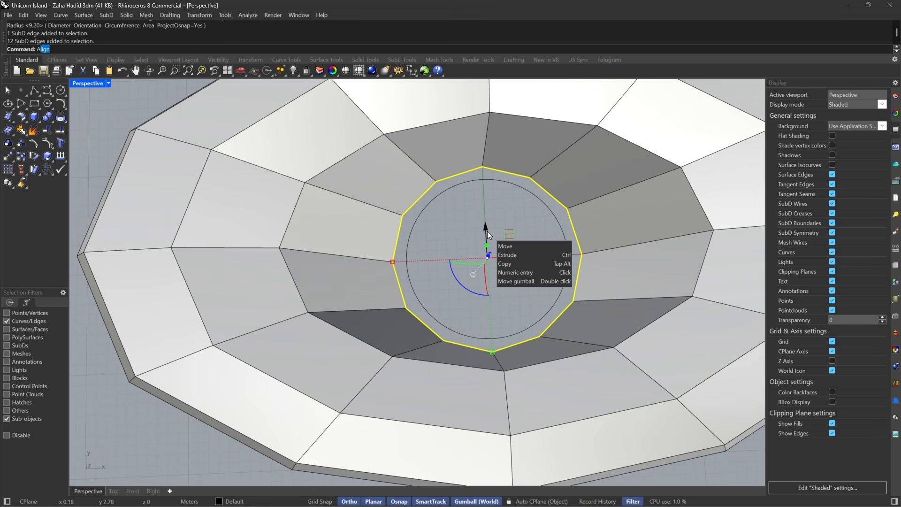
{"action": "key", "text": "Return"}
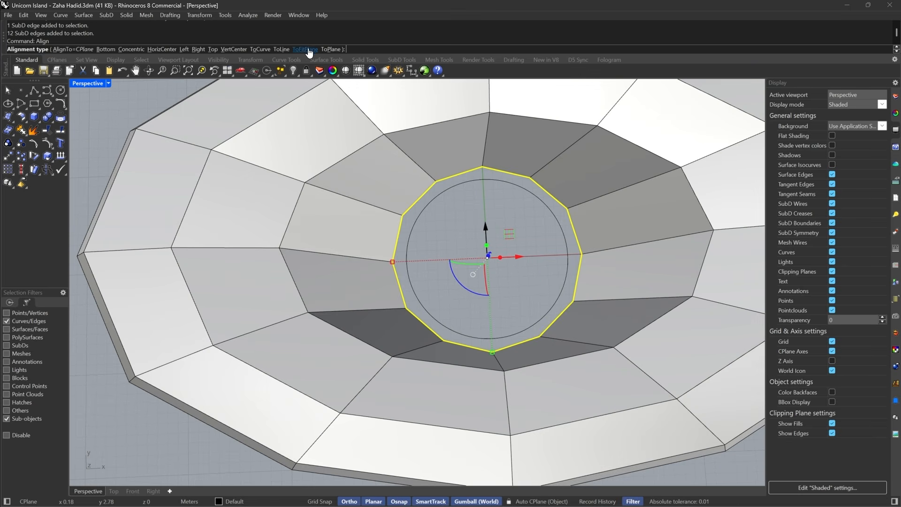
{"action": "left_click", "coordinate": [260, 48]}
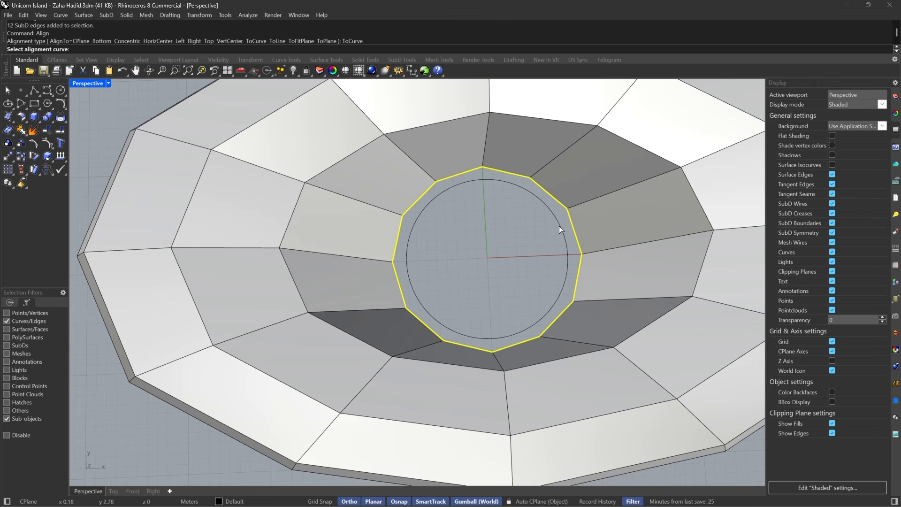
{"action": "left_click", "coordinate": [557, 214]}
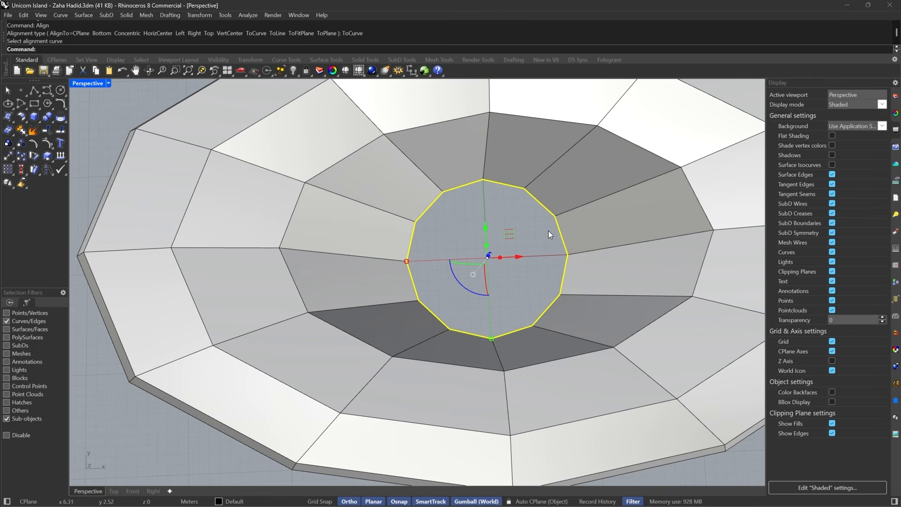
{"action": "right_click_drag", "start_coordinate": [513, 306], "coordinate": [525, 286]}
{"action": "right_click_drag", "start_coordinate": [525, 328], "coordinate": [537, 272]}
- Reset the selection filter to none and delete the guide circle
{"action": "left_click", "coordinate": [404, 62]}
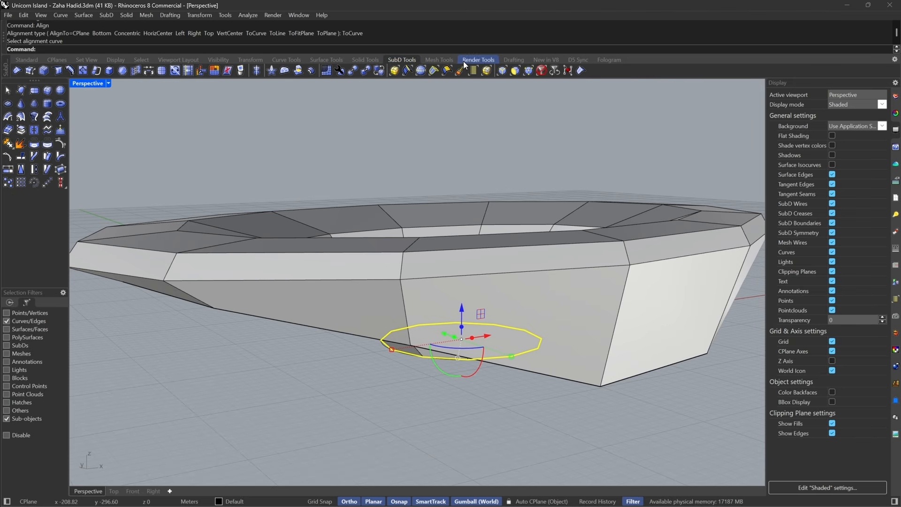
{"action": "left_click", "coordinate": [543, 70]}
{"action": "left_click", "coordinate": [442, 394]}
{"action": "right_click_drag", "start_coordinate": [442, 394], "coordinate": [466, 365]}
{"action": "left_click", "coordinate": [466, 354]}
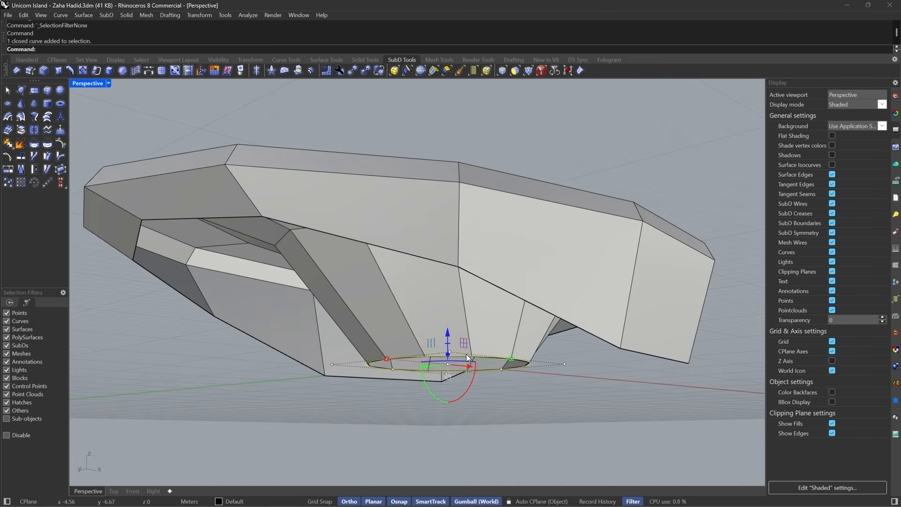
{"action": "key", "text": "Delete"}
{"action": "right_click_drag", "start_coordinate": [587, 334], "coordinate": [572, 365]}
{"action": "scroll", "coordinate": [444, 287], "scroll_direction": "down", "scroll_amount": 2}
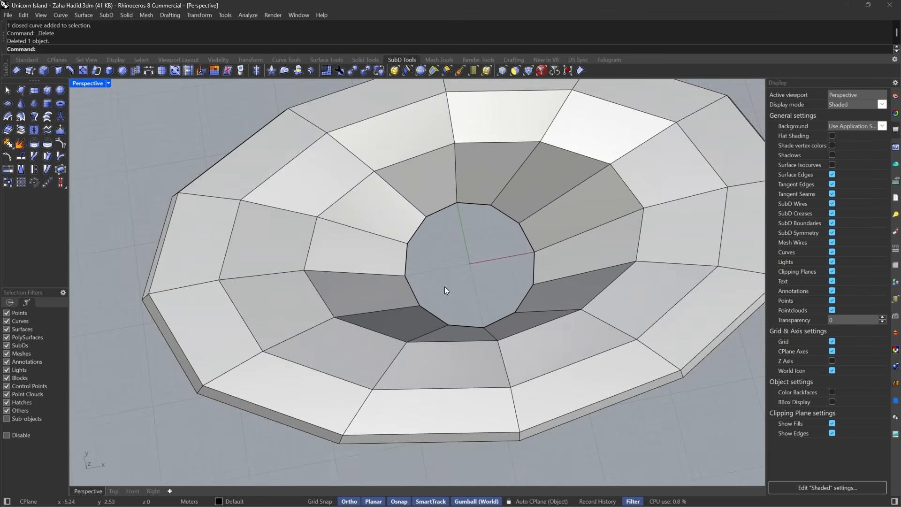
- Scale the edge loop at the top of the inner funnel inward along X and slightly outward along Y
{"action": "scroll", "coordinate": [558, 215], "scroll_direction": "up", "scroll_amount": 4}
{"action": "left_click", "coordinate": [503, 71]}
{"action": "scroll", "coordinate": [491, 250], "scroll_direction": "down", "scroll_amount": 5}
{"action": "right_click_drag", "start_coordinate": [491, 249], "coordinate": [519, 226]}
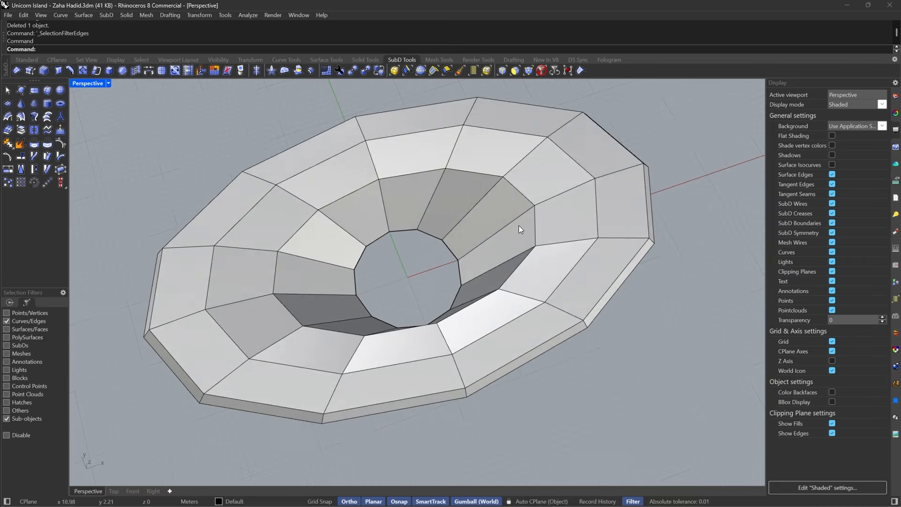
{"action": "key", "text": "Tab"}
{"action": "right_click_drag", "start_coordinate": [519, 265], "coordinate": [415, 275]}
{"action": "key", "text": "Tab"}
{"action": "double_click", "coordinate": [550, 237]}
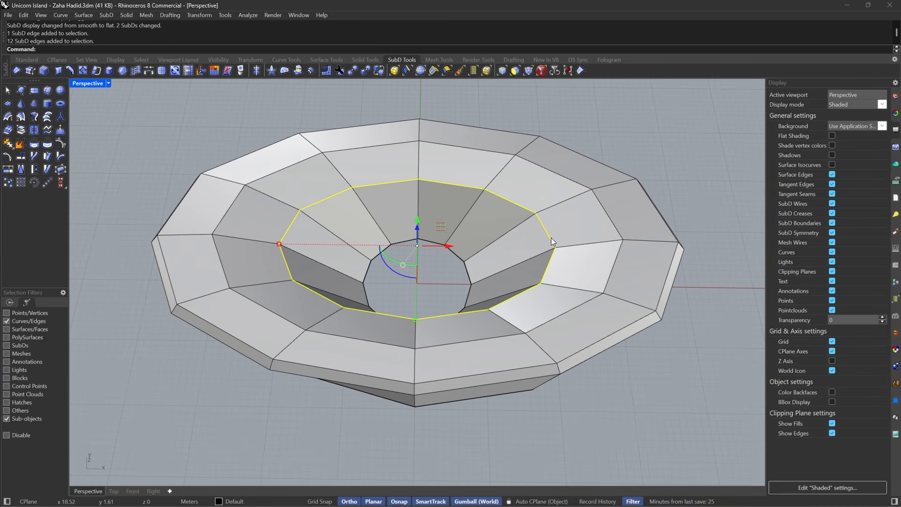
{"action": "left_click_drag", "start_coordinate": [278, 243], "coordinate": [306, 243]}
{"action": "right_click_drag", "start_coordinate": [352, 246], "coordinate": [411, 277]}
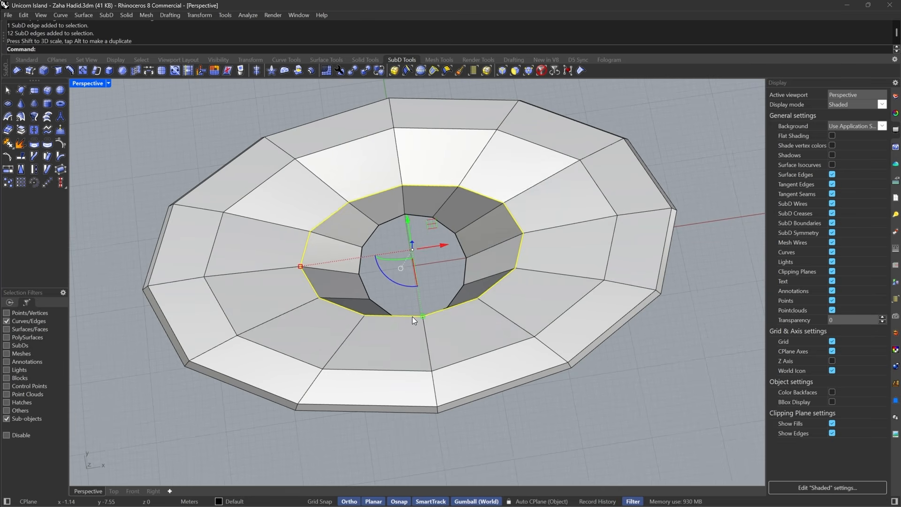
{"action": "left_click_drag", "start_coordinate": [423, 316], "coordinate": [424, 330]}
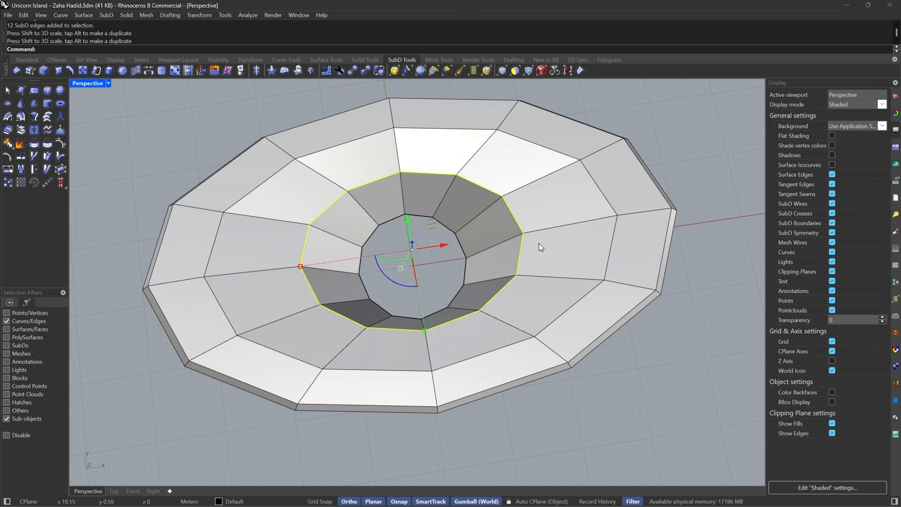
{"action": "left_click", "coordinate": [539, 243]}
- Try moving the inner funnel's face loop in the positive X direction, and undo the move
{"action": "left_click", "coordinate": [514, 71]}
{"action": "left_click", "coordinate": [485, 227]}
{"action": "double_click", "coordinate": [463, 202]}
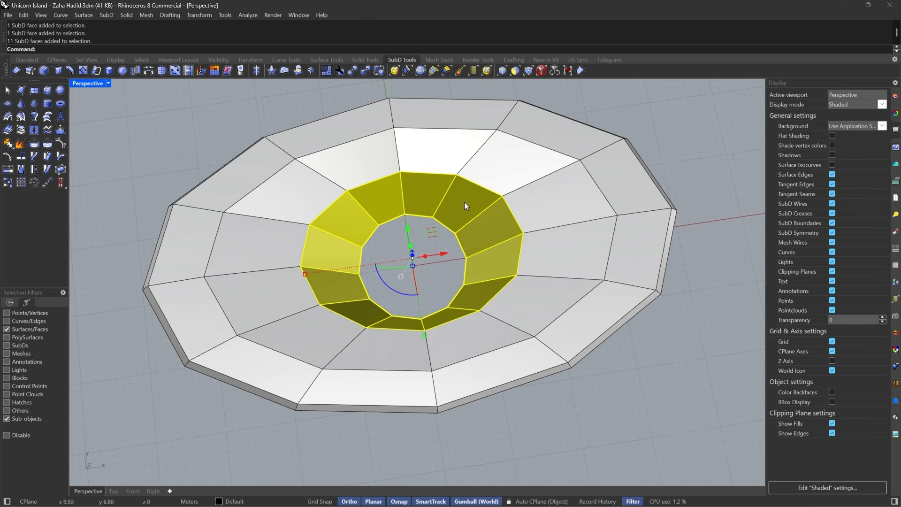
{"action": "left_click_drag", "start_coordinate": [440, 254], "coordinate": [486, 252]}
{"action": "left_click", "coordinate": [484, 264]}
{"action": "right_click_drag", "start_coordinate": [477, 273], "coordinate": [450, 259]}
{"action": "key", "text": "Tab"}
{"action": "key", "text": "ctrl+z"}
{"action": "key", "text": "Escape"}
- Move the inner funnel's face loop slightly in positive X, check it in smooth display, and return to flat display
{"action": "key", "text": "Tab"}
{"action": "left_click", "coordinate": [494, 288], "text": "ctrl+shift"}
{"action": "double_click", "coordinate": [466, 313], "text": "ctrl+shift"}
{"action": "left_click_drag", "start_coordinate": [450, 260], "coordinate": [466, 261]}
{"action": "key", "text": "Escape"}
{"action": "key", "text": "Tab"}
{"action": "mouse_move", "coordinate": [417, 329]}
{"action": "right_mouse_down"}
{"action": "mouse_move", "coordinate": [436, 302]}
{"action": "mouse_move", "coordinate": [430, 245]}
{"action": "mouse_move", "coordinate": [426, 331]}
{"action": "right_mouse_up"}
{"action": "key", "text": "Tab"}
{"action": "scroll", "coordinate": [497, 229], "scroll_direction": "up", "scroll_amount": 3}
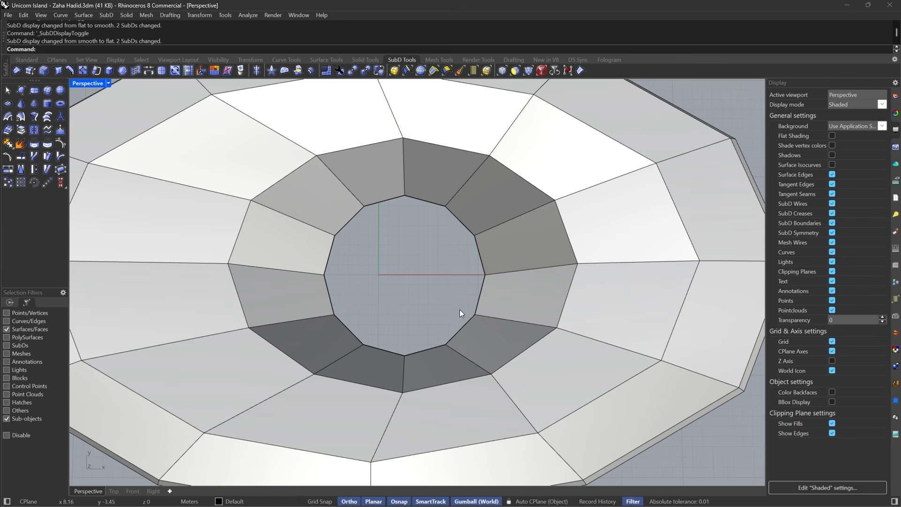
- Move the funnel's bottom edge loop further in positive X, check it in smooth display, and return to flat display
{"action": "left_click", "coordinate": [478, 255]}
{"action": "double_click", "coordinate": [478, 255]}
{"action": "key", "text": "Escape"}
{"action": "left_click", "coordinate": [506, 73]}
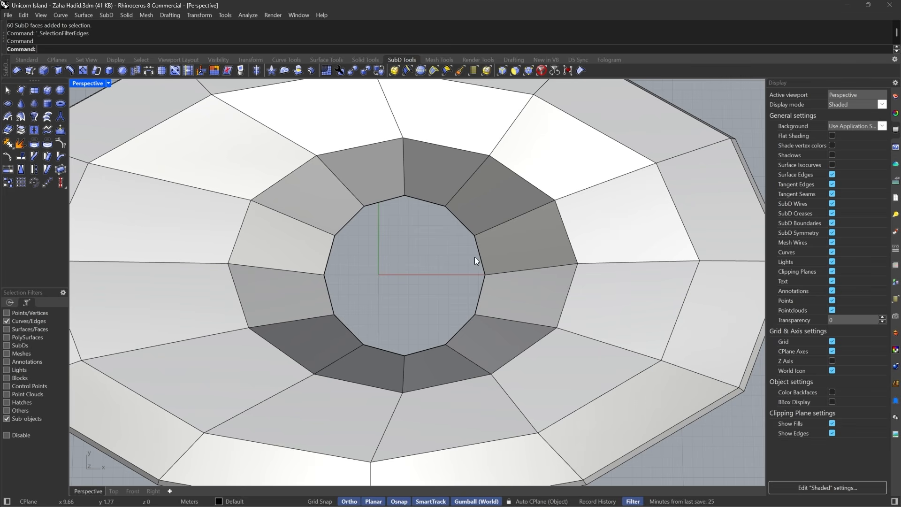
{"action": "double_click", "coordinate": [477, 255]}
{"action": "left_click_drag", "start_coordinate": [438, 275], "coordinate": [479, 280]}
{"action": "key", "text": "Escape"}
{"action": "key", "text": "Tab"}
{"action": "mouse_move", "coordinate": [478, 281]}
{"action": "right_mouse_down"}
{"action": "mouse_move", "coordinate": [495, 249]}
{"action": "mouse_move", "coordinate": [481, 238]}
{"action": "mouse_move", "coordinate": [477, 296]}
{"action": "mouse_move", "coordinate": [488, 310]}
{"action": "mouse_move", "coordinate": [483, 286]}
{"action": "right_mouse_up"}
{"action": "scroll", "coordinate": [469, 241], "scroll_direction": "down", "scroll_amount": 4}
{"action": "key", "text": "Tab"}
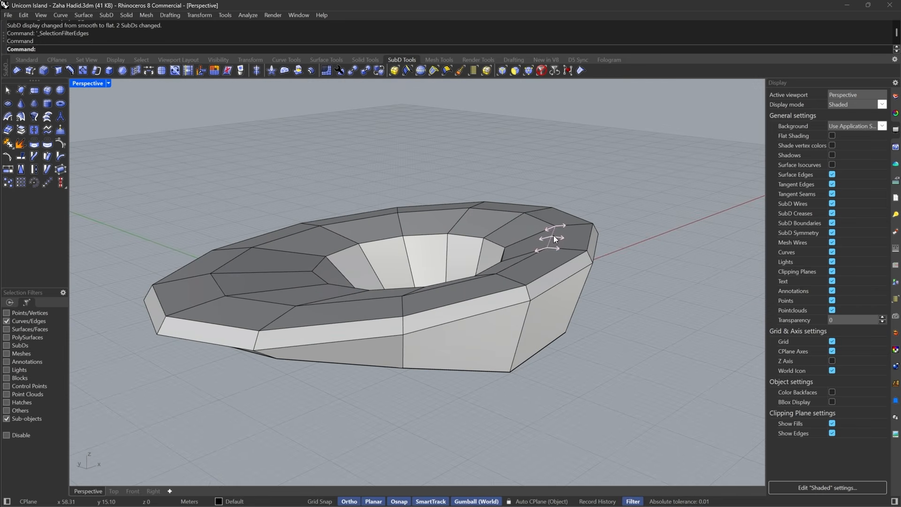
- Crease the edge loop between the flat top band and the inner slope, and compare the smooth shape with the reference photo
{"action": "double_click", "coordinate": [553, 235]}
{"action": "left_click", "coordinate": [581, 72]}
{"action": "right_click_drag", "start_coordinate": [623, 168], "coordinate": [486, 264]}
{"action": "key", "text": "Tab"}
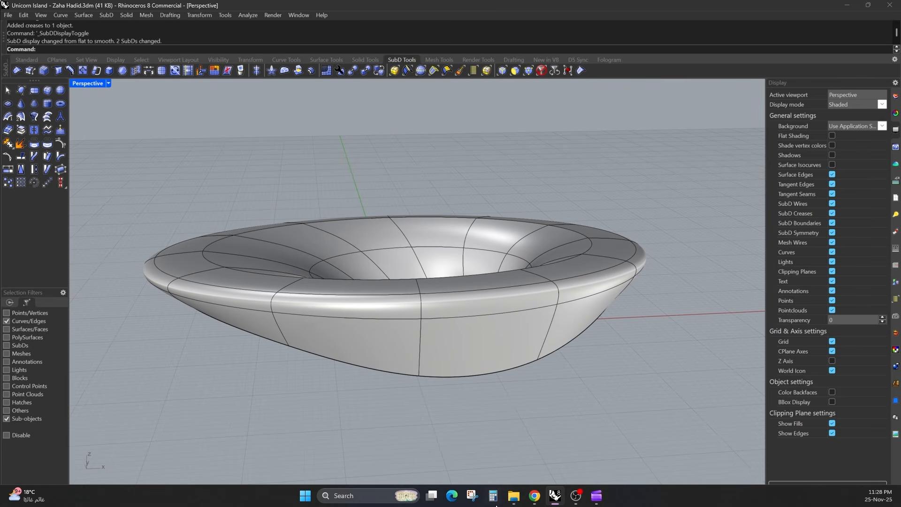
{"action": "right_click_drag", "start_coordinate": [436, 277], "coordinate": [493, 300]}
{"action": "scroll", "coordinate": [539, 226], "scroll_direction": "up", "scroll_amount": 4}
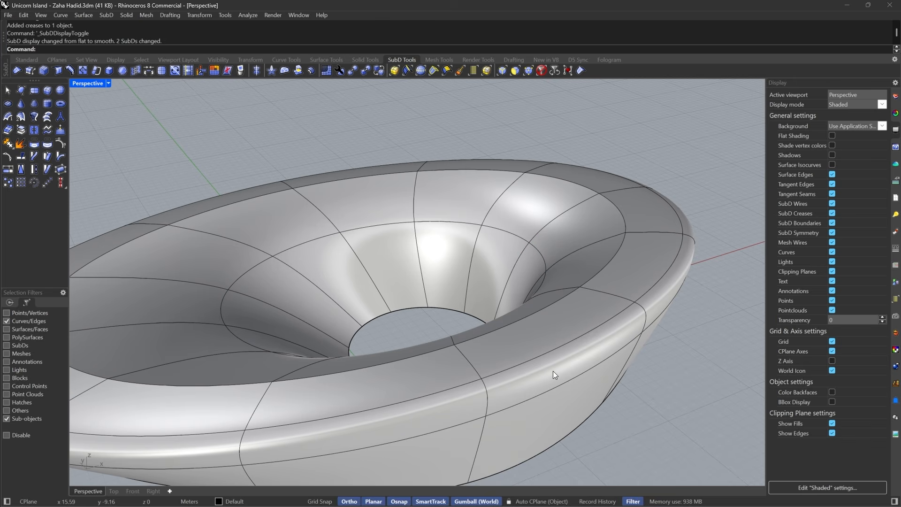
{"action": "left_click", "coordinate": [535, 502]}
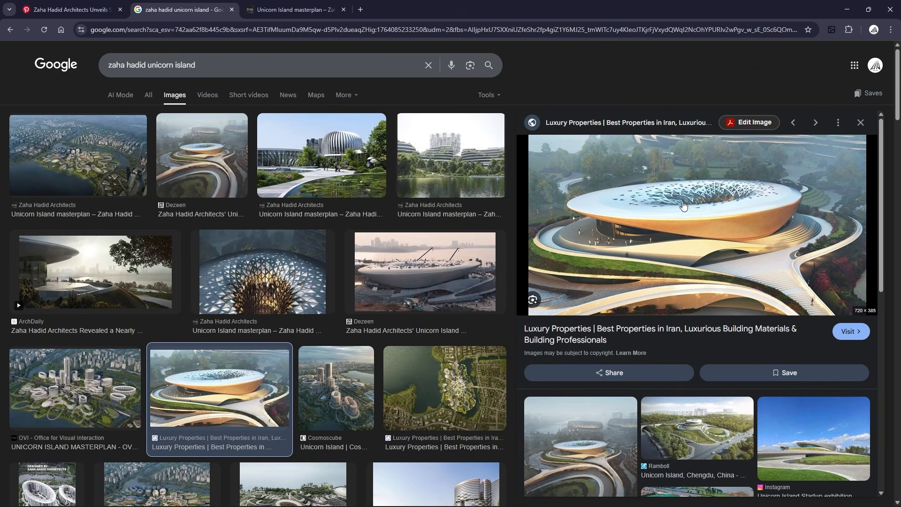
{"action": "key", "text": "alt+Tab"}
- Switch the viewport to Rendered display, hide the SubD creases, and inspect the creased roof edge up close
{"action": "right_click_drag", "start_coordinate": [505, 276], "coordinate": [365, 251]}
{"action": "left_click", "coordinate": [109, 84]}
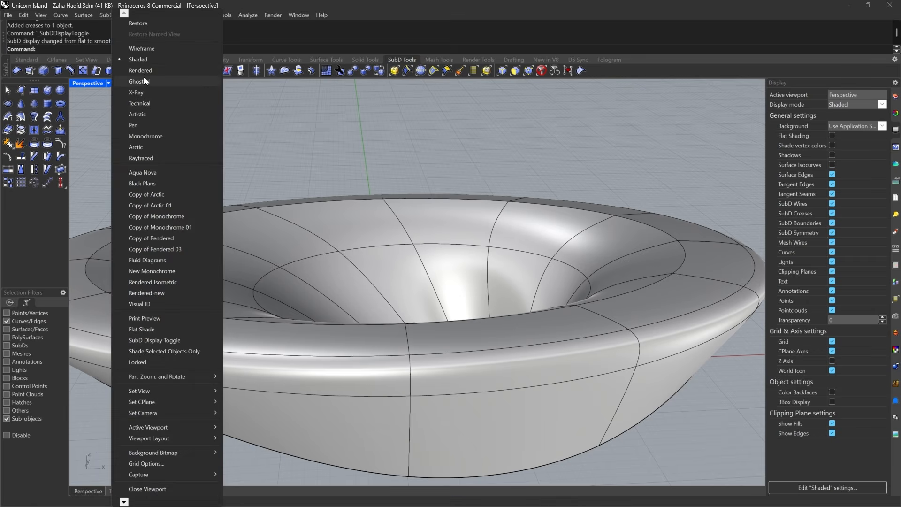
{"action": "left_click", "coordinate": [144, 73]}
{"action": "right_click_drag", "start_coordinate": [488, 225], "coordinate": [575, 228]}
{"action": "scroll", "coordinate": [519, 229], "scroll_direction": "down", "scroll_amount": 5}
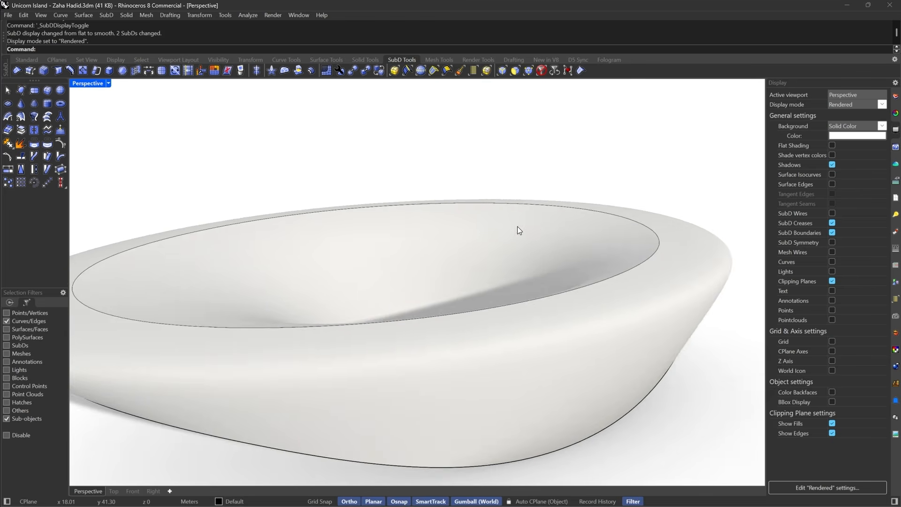
{"action": "key", "text": "Tab"}
{"action": "key", "text": "Tab"}
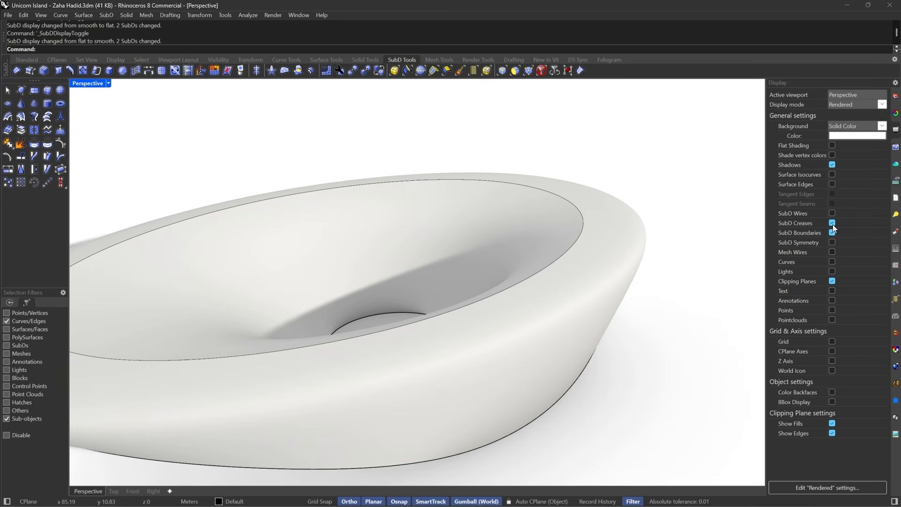
{"action": "left_click", "coordinate": [832, 223]}
{"action": "right_click_drag", "start_coordinate": [631, 315], "coordinate": [657, 296]}
{"action": "scroll", "coordinate": [519, 240], "scroll_direction": "up", "scroll_amount": 5}
{"action": "right_click_drag", "start_coordinate": [536, 253], "coordinate": [585, 259]}
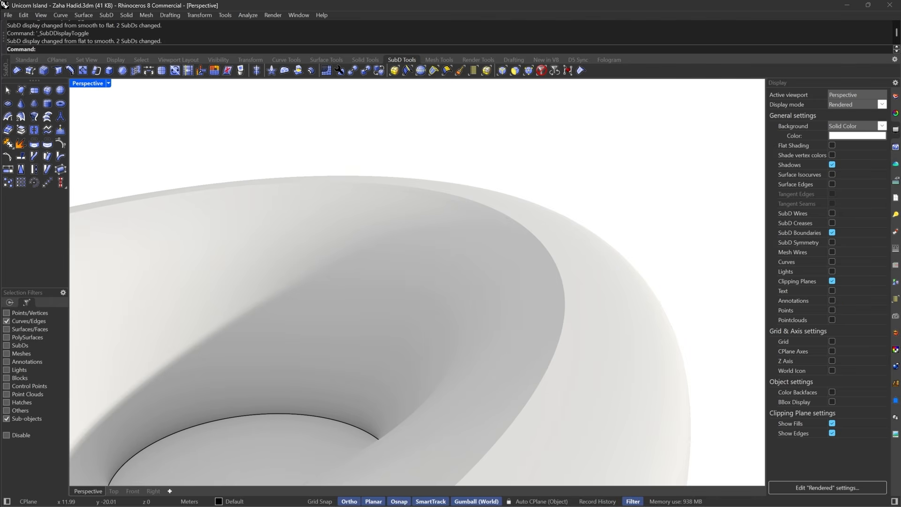
- Compare the roof edge with the reference photo and examine the rim and inner slope in flat SubD display
{"action": "left_click", "coordinate": [536, 496]}
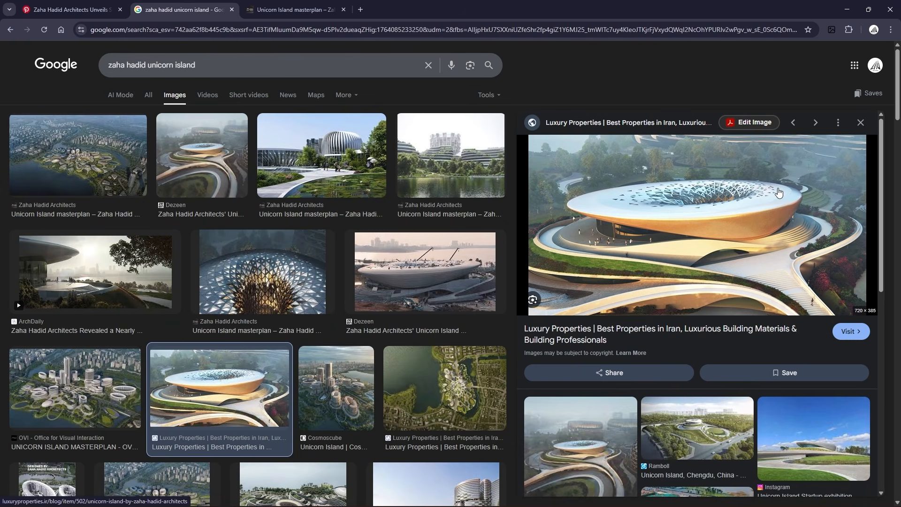
{"action": "left_click", "coordinate": [846, 5]}
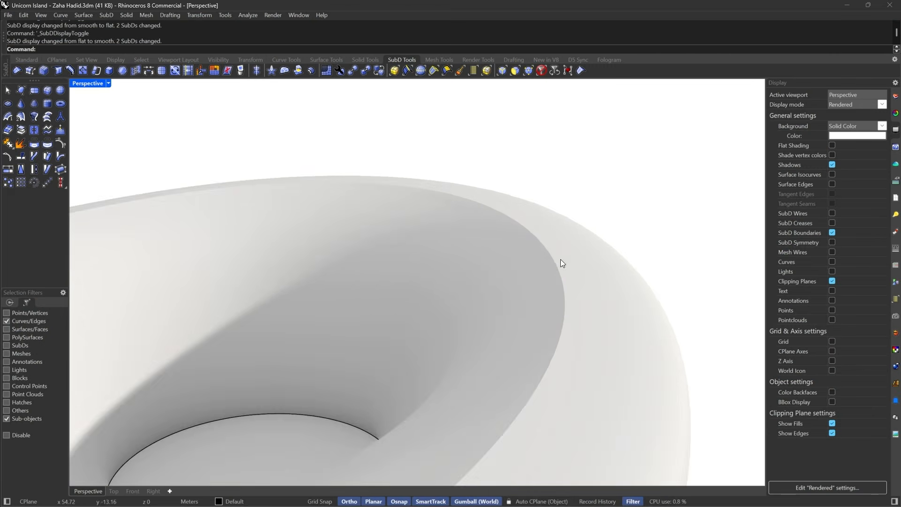
{"action": "scroll", "coordinate": [563, 263], "scroll_direction": "down", "scroll_amount": 5}
{"action": "key", "text": "Tab"}
{"action": "scroll", "coordinate": [525, 331], "scroll_direction": "up", "scroll_amount": 5}
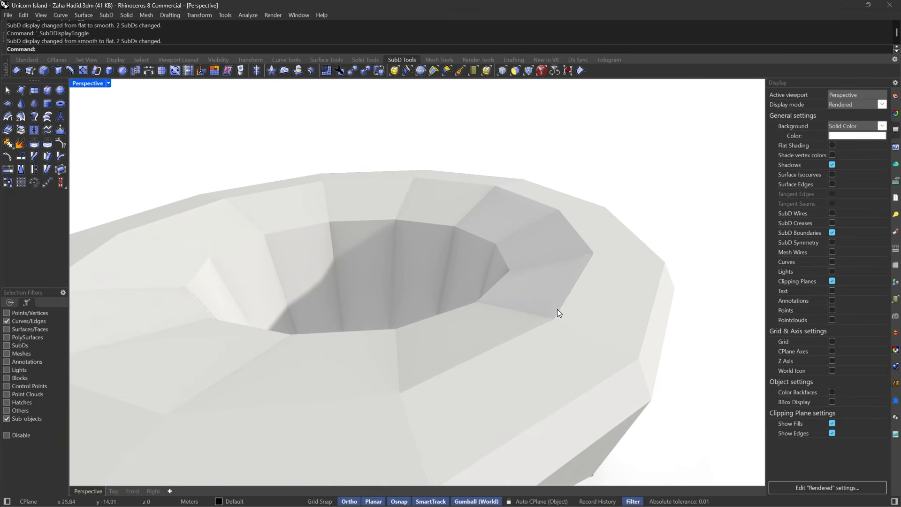
{"action": "scroll", "coordinate": [635, 257], "scroll_direction": "up", "scroll_amount": 3}
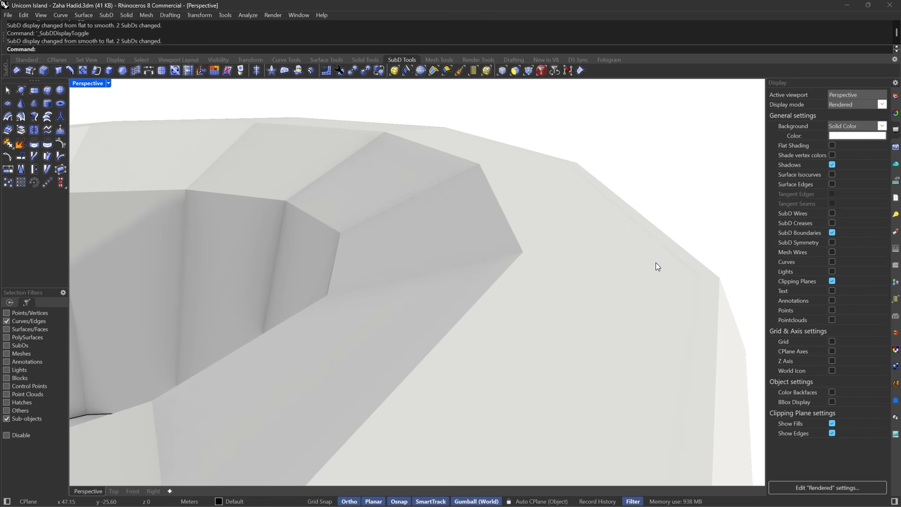
- In Shaded display, flatten the top band and adjacent inner-slope face loops with a Z scale, relocating the gumball to a vertex on the crease
{"action": "left_click", "coordinate": [108, 83]}
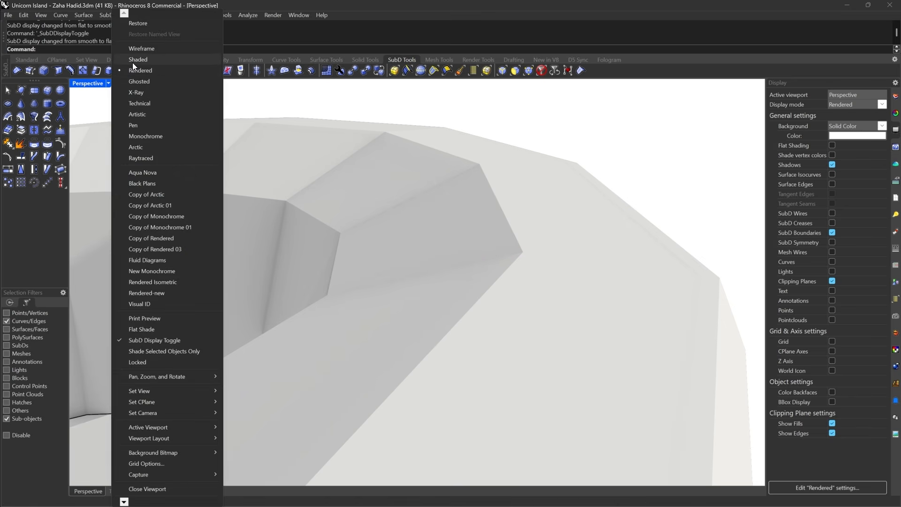
{"action": "left_click", "coordinate": [134, 60]}
{"action": "left_click", "coordinate": [516, 75]}
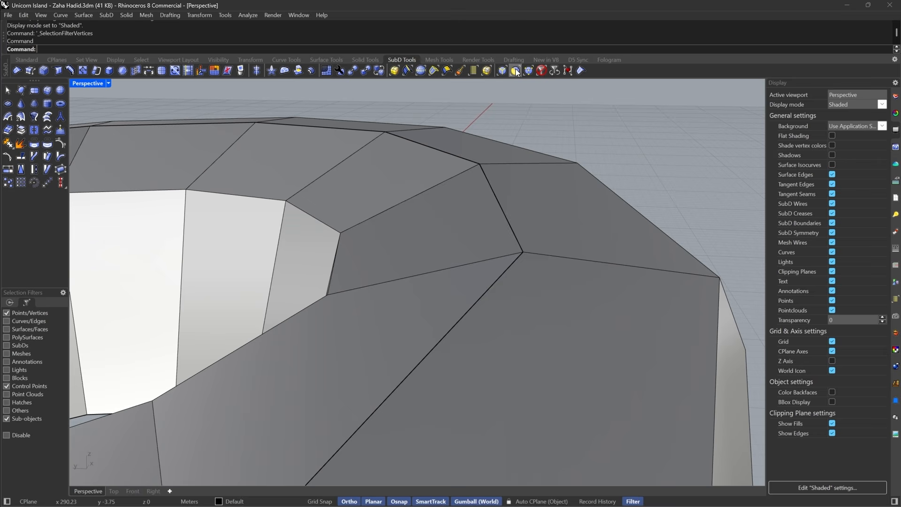
{"action": "left_click", "coordinate": [533, 300]}
{"action": "double_click", "coordinate": [547, 236], "text": "shift"}
{"action": "left_click", "coordinate": [437, 309], "text": "shift"}
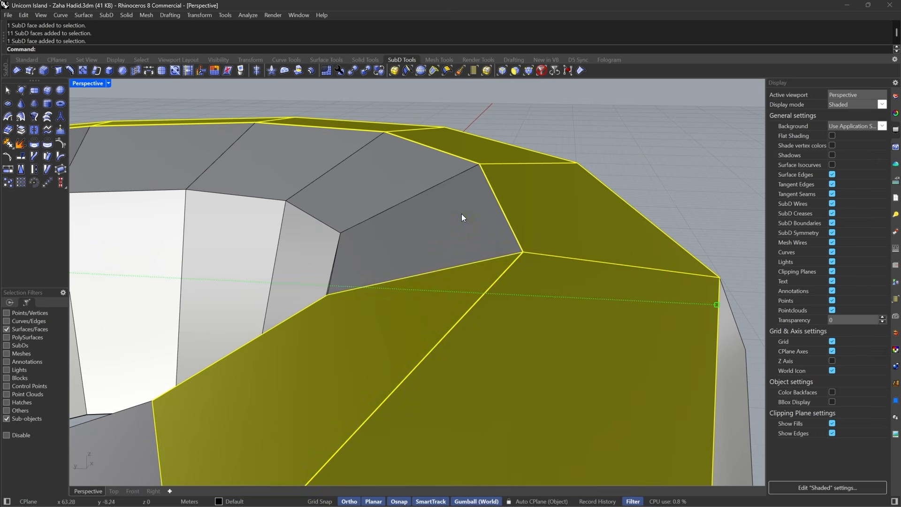
{"action": "double_click", "coordinate": [462, 214], "text": "shift"}
{"action": "scroll", "coordinate": [474, 225], "scroll_direction": "down", "scroll_amount": 4}
{"action": "scroll", "coordinate": [477, 229], "scroll_direction": "up", "scroll_amount": 2}
{"action": "type", "text": "GumballRelocate"}
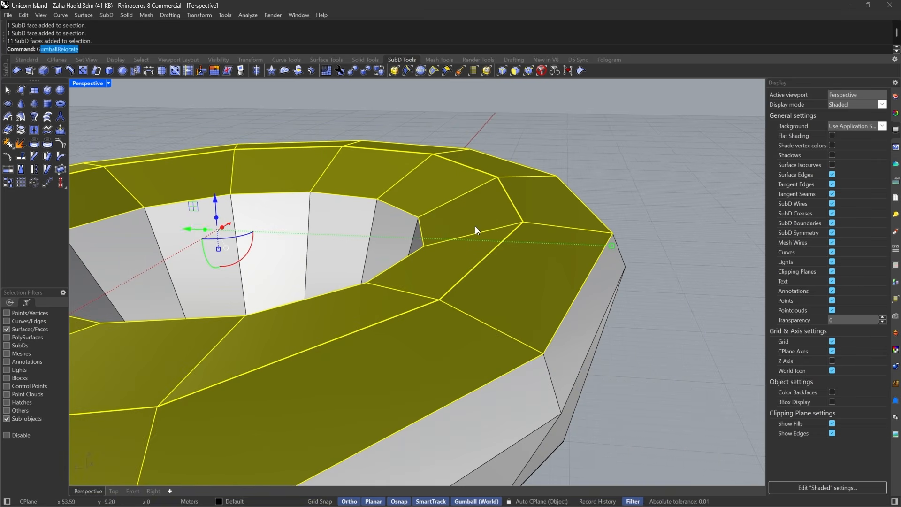
{"action": "key", "text": "Return"}
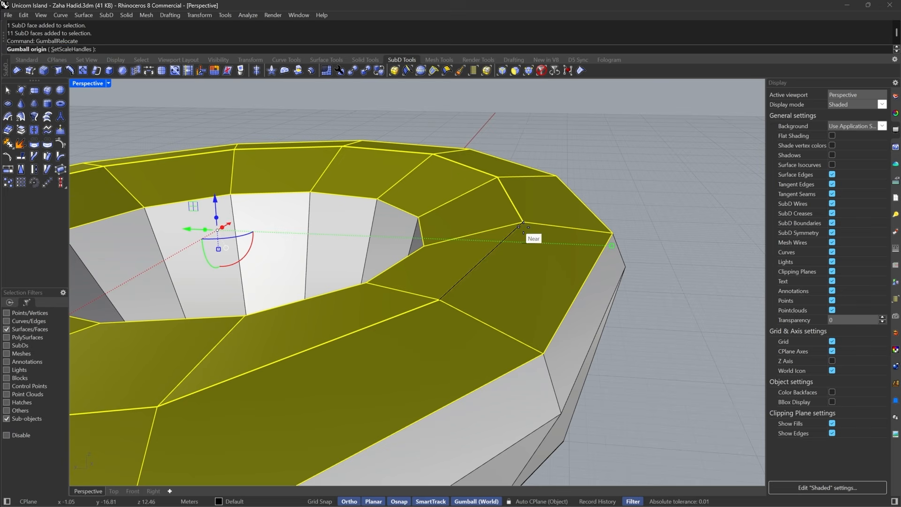
{"action": "left_click", "coordinate": [523, 225]}
{"action": "key", "text": "Return"}
{"action": "left_click_drag", "start_coordinate": [522, 243], "coordinate": [523, 226]}
{"action": "key", "text": "Escape"}
- Check the flattened roof in smooth Rendered display with the SubD creases shown
{"action": "scroll", "coordinate": [523, 226], "scroll_direction": "down", "scroll_amount": 6}
{"action": "right_click_drag", "start_coordinate": [523, 226], "coordinate": [511, 212]}
{"action": "key", "text": "Tab"}
{"action": "scroll", "coordinate": [510, 212], "scroll_direction": "up", "scroll_amount": 5}
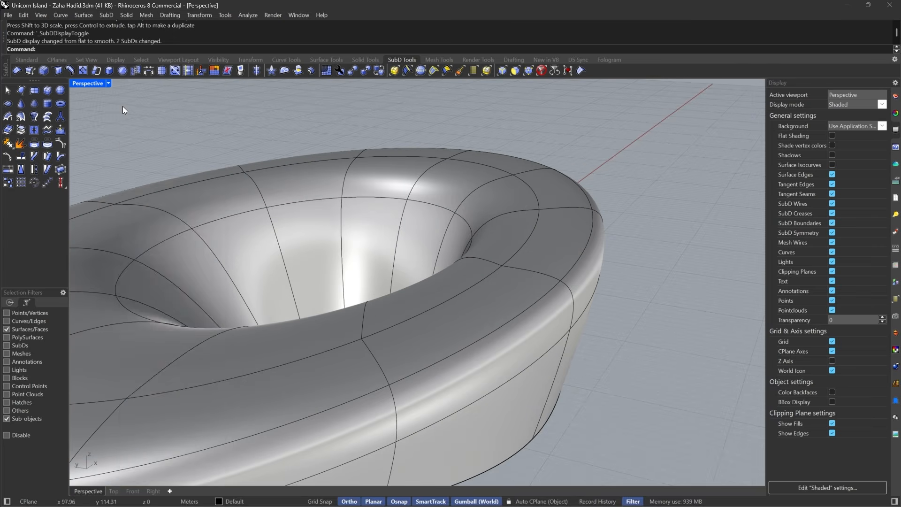
{"action": "left_click", "coordinate": [109, 83]}
{"action": "left_click", "coordinate": [133, 71]}
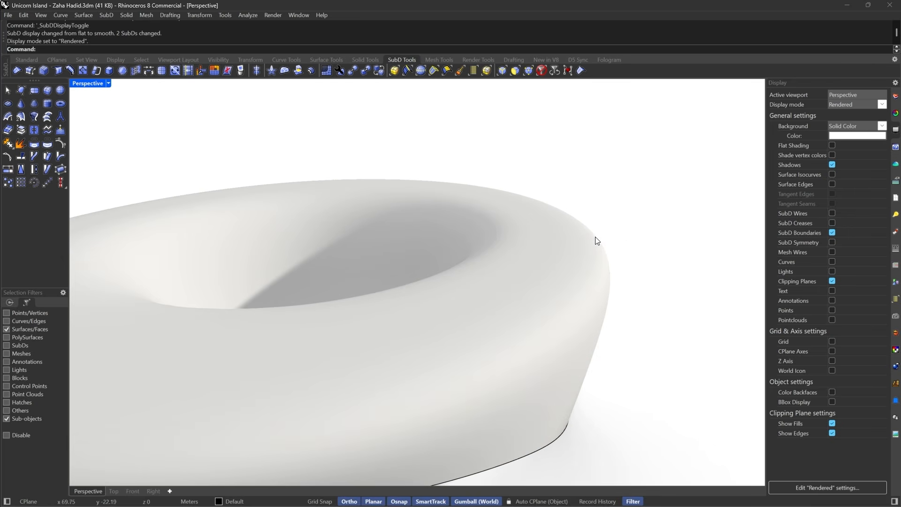
{"action": "left_click", "coordinate": [832, 223]}
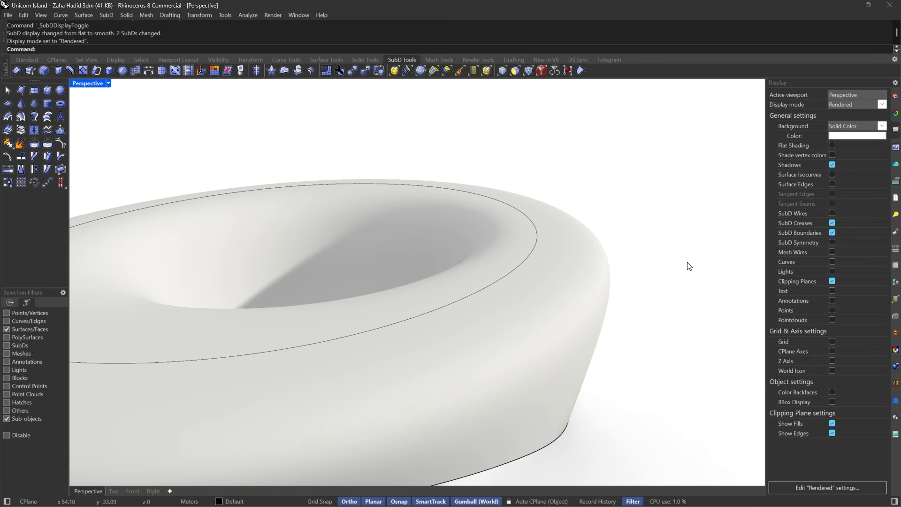
{"action": "right_click_drag", "start_coordinate": [689, 266], "coordinate": [639, 281]}
- Extract the inner-slope and funnel face loops inside the crease as a separate SubD
{"action": "left_click", "coordinate": [515, 71]}
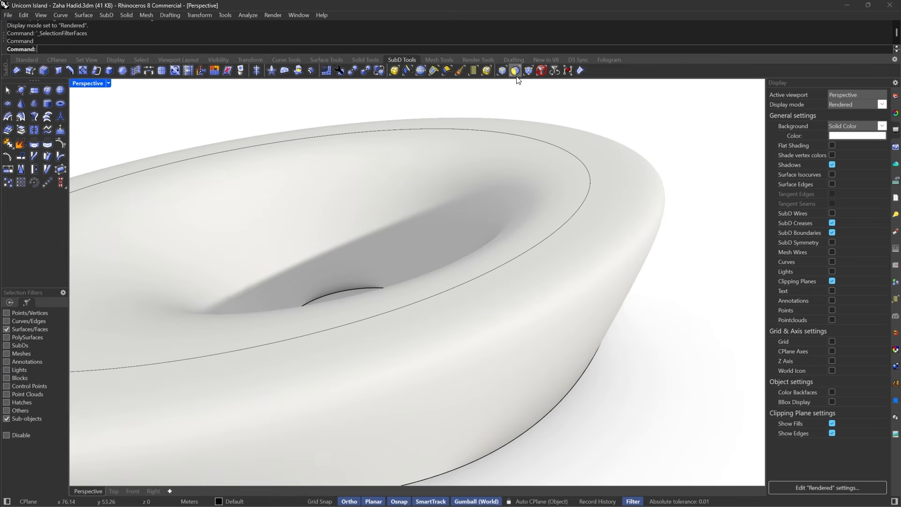
{"action": "left_click", "coordinate": [566, 219]}
{"action": "double_click", "coordinate": [530, 172]}
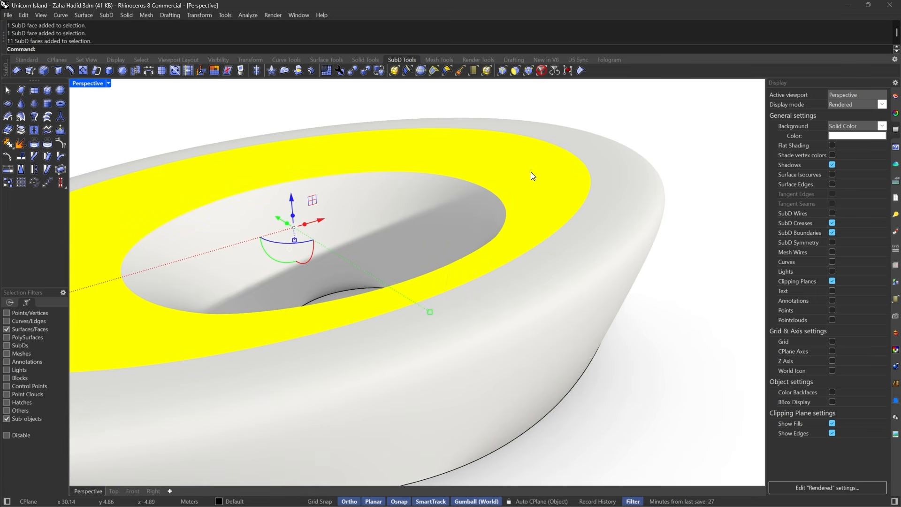
{"action": "left_click", "coordinate": [492, 205], "text": "shift"}
{"action": "double_click", "coordinate": [452, 199], "text": "shift"}
{"action": "left_click", "coordinate": [21, 130]}
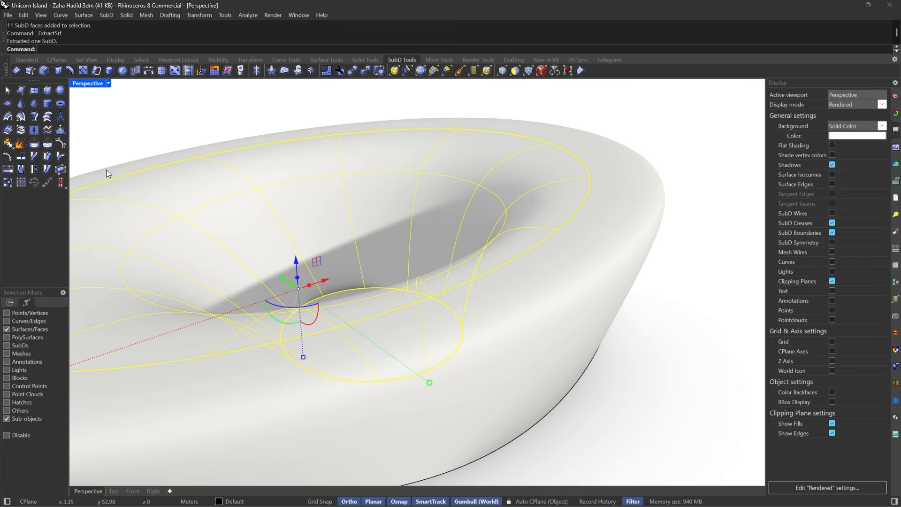
- Inspect the extracted funnel from several angles in flat and smooth display, and undo the extraction
{"action": "left_click", "coordinate": [756, 314]}
{"action": "key", "text": "Tab"}
{"action": "right_click_drag", "start_coordinate": [754, 316], "coordinate": [688, 308]}
{"action": "key", "text": "Tab"}
{"action": "scroll", "coordinate": [686, 305], "scroll_direction": "down", "scroll_amount": 3}
{"action": "right_click_drag", "start_coordinate": [666, 263], "coordinate": [478, 350]}
{"action": "scroll", "coordinate": [609, 242], "scroll_direction": "up", "scroll_amount": 8}
{"action": "scroll", "coordinate": [593, 285], "scroll_direction": "down", "scroll_amount": 5}
{"action": "scroll", "coordinate": [607, 260], "scroll_direction": "up", "scroll_amount": 2}
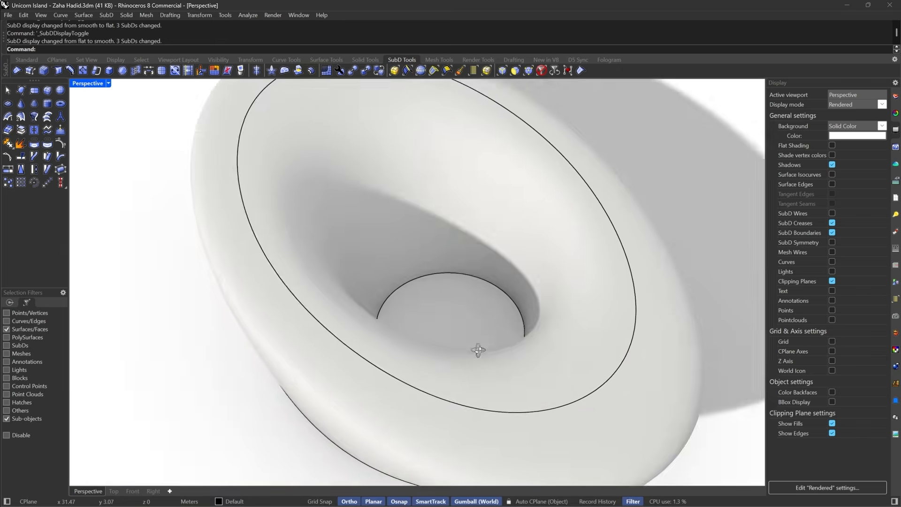
{"action": "scroll", "coordinate": [573, 336], "scroll_direction": "down", "scroll_amount": 6}
{"action": "right_click_drag", "start_coordinate": [543, 336], "coordinate": [600, 351]}
{"action": "key", "text": "ctrl+z"}
{"action": "key", "text": "Escape"}
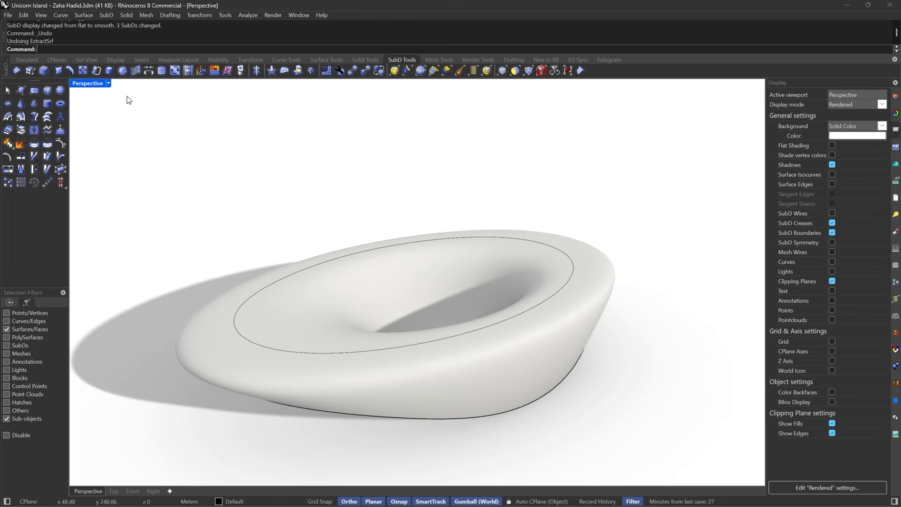
- Return the viewport to Shaded mode and the SubD to flat display, viewing the building from a low side angle
{"action": "left_click", "coordinate": [109, 83]}
{"action": "left_click", "coordinate": [136, 62]}
{"action": "mouse_move", "coordinate": [443, 303]}
{"action": "right_mouse_down"}
{"action": "mouse_move", "coordinate": [461, 210]}
{"action": "mouse_move", "coordinate": [449, 213]}
{"action": "mouse_move", "coordinate": [452, 240]}
{"action": "right_mouse_up"}
{"action": "key", "text": "Tab"}
{"action": "key", "text": "Tab"}
{"action": "key", "text": "Tab"}
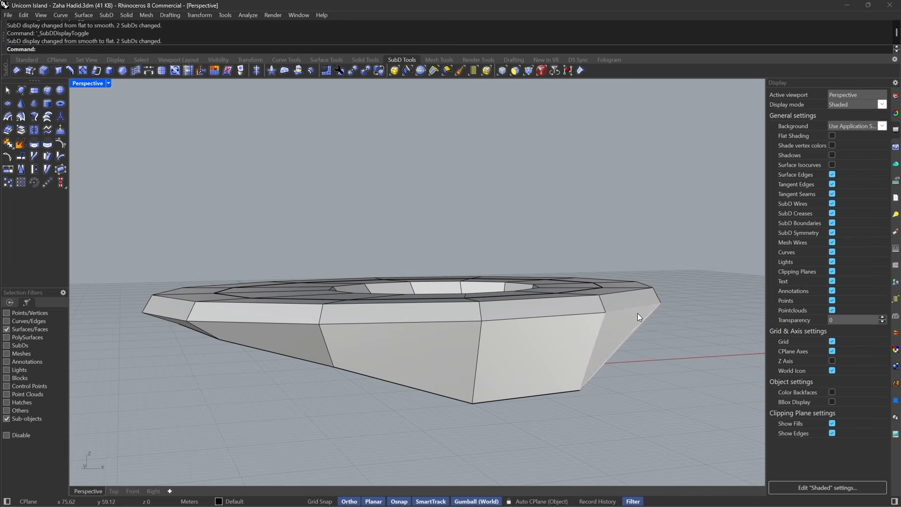
- Try raising the edge loop below the roof rim about 1.2 m in Z, check it in smooth display, and undo the move
{"action": "left_click", "coordinate": [501, 71]}
{"action": "double_click", "coordinate": [506, 318]}
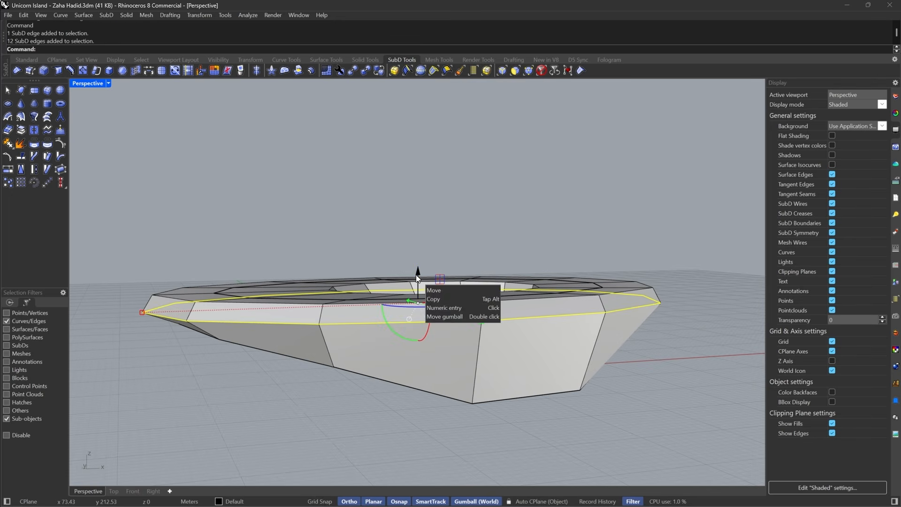
{"action": "left_click_drag", "start_coordinate": [416, 275], "coordinate": [416, 265]}
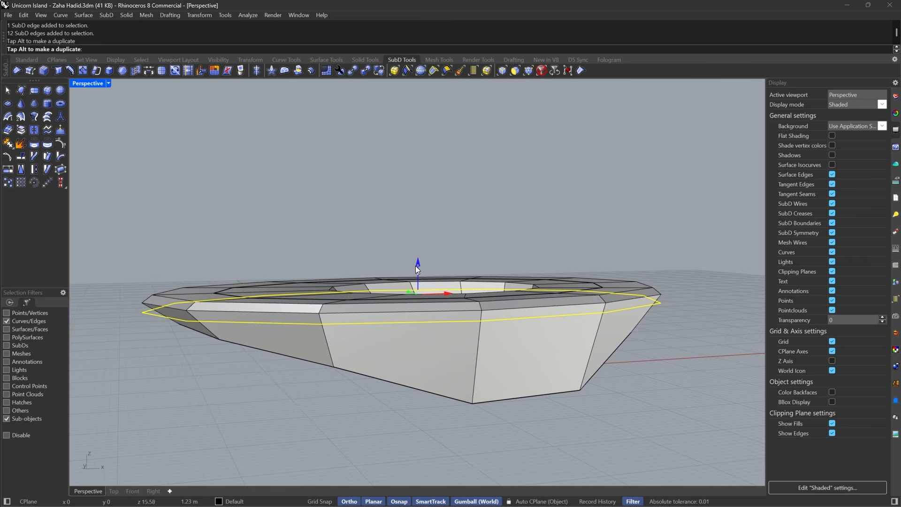
{"action": "left_click", "coordinate": [671, 259]}
{"action": "key", "text": "Tab"}
{"action": "scroll", "coordinate": [657, 284], "scroll_direction": "up", "scroll_amount": 5}
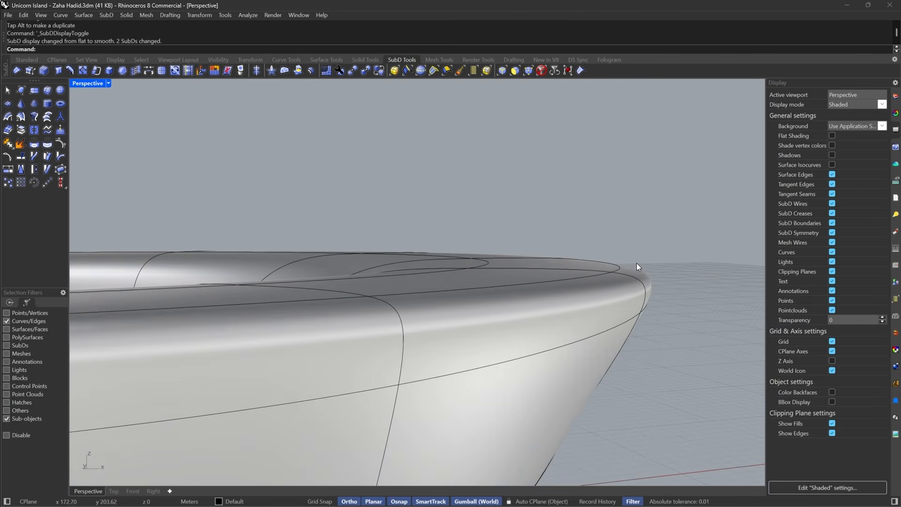
{"action": "key", "text": "ctrl+z"}
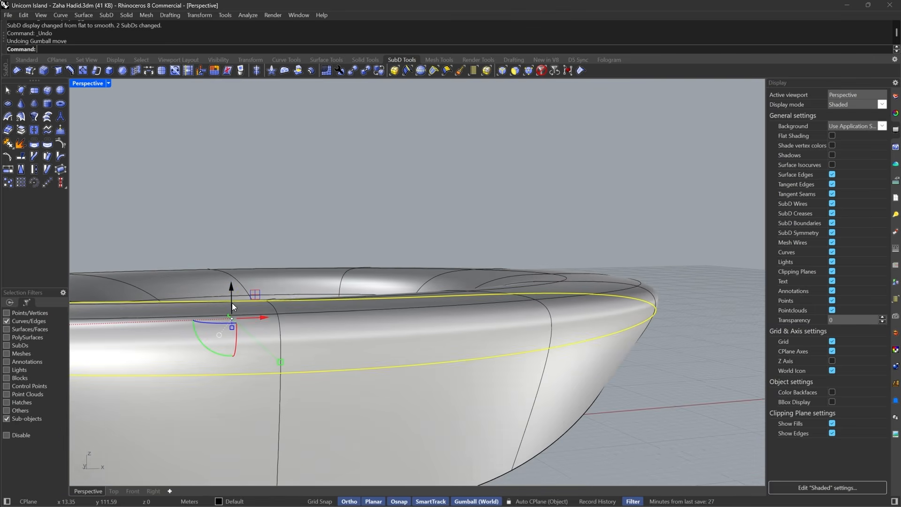
- Raise the edge loop below the roof rim slightly in Z and check the tighter rim in smooth display
{"action": "key", "text": "Tab"}
{"action": "left_click_drag", "start_coordinate": [231, 288], "coordinate": [231, 274]}
{"action": "key", "text": "Tab"}
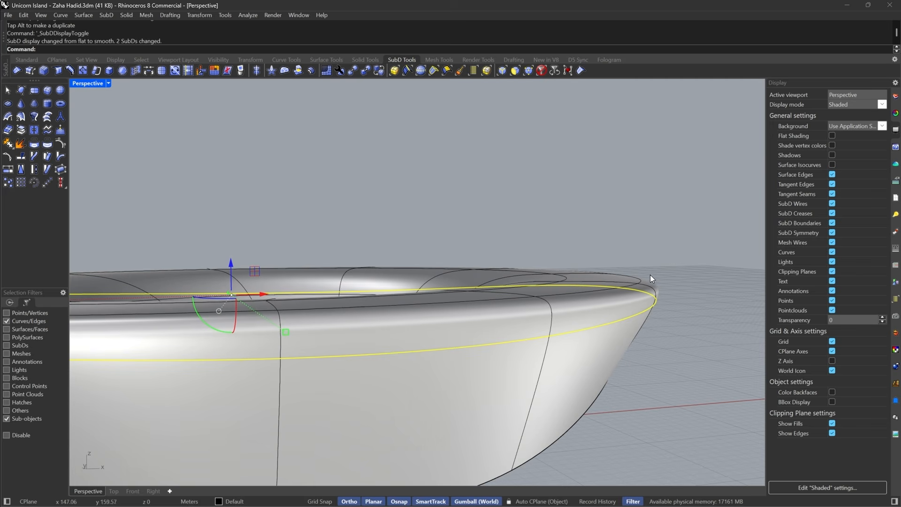
{"action": "right_click_drag", "start_coordinate": [590, 325], "coordinate": [622, 320]}
{"action": "scroll", "coordinate": [623, 320], "scroll_direction": "down", "scroll_amount": 7}
{"action": "scroll", "coordinate": [518, 351], "scroll_direction": "up", "scroll_amount": 4}
{"action": "key", "text": "Tab"}
{"action": "key", "text": "Tab"}
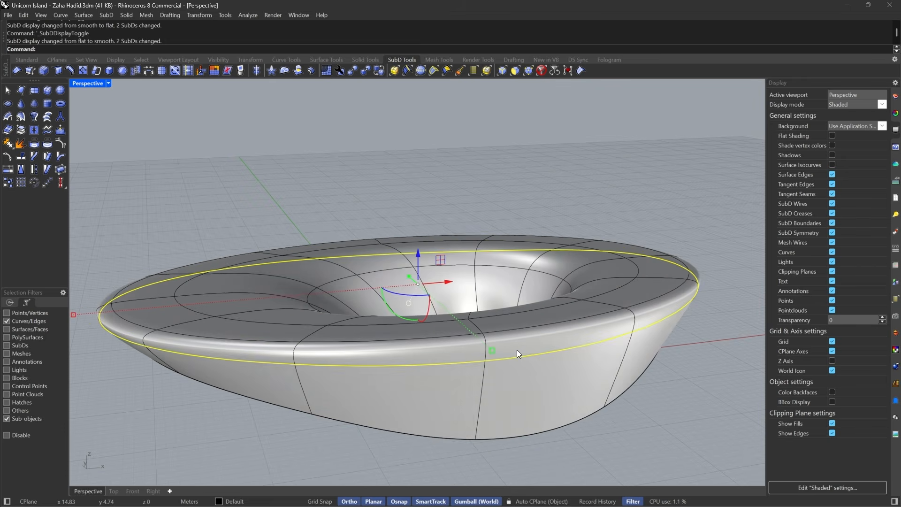
{"action": "key", "text": "Escape"}
- Examine the smooth building from the side and compare its profile with the reference photo
{"action": "right_click_drag", "start_coordinate": [473, 345], "coordinate": [502, 356]}
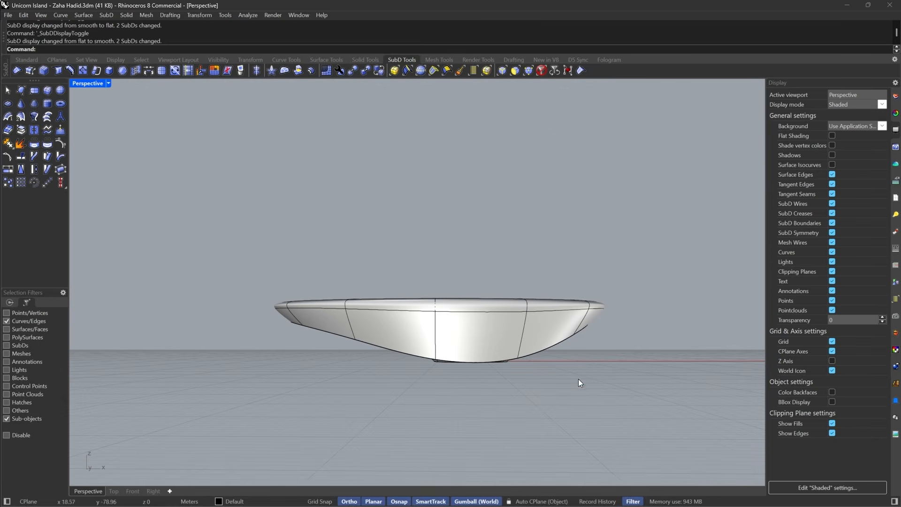
{"action": "right_click_drag", "start_coordinate": [581, 375], "coordinate": [595, 305]}
{"action": "left_click", "coordinate": [534, 496]}
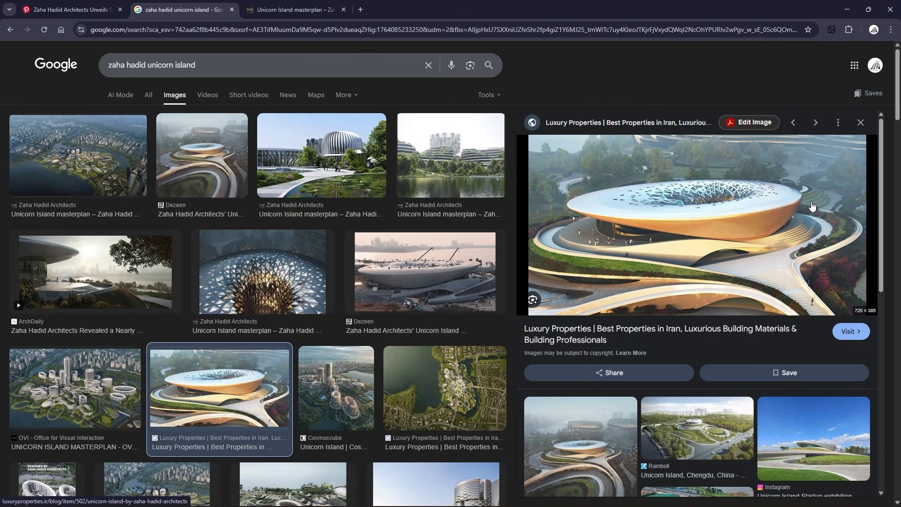
{"action": "left_click", "coordinate": [847, 10]}
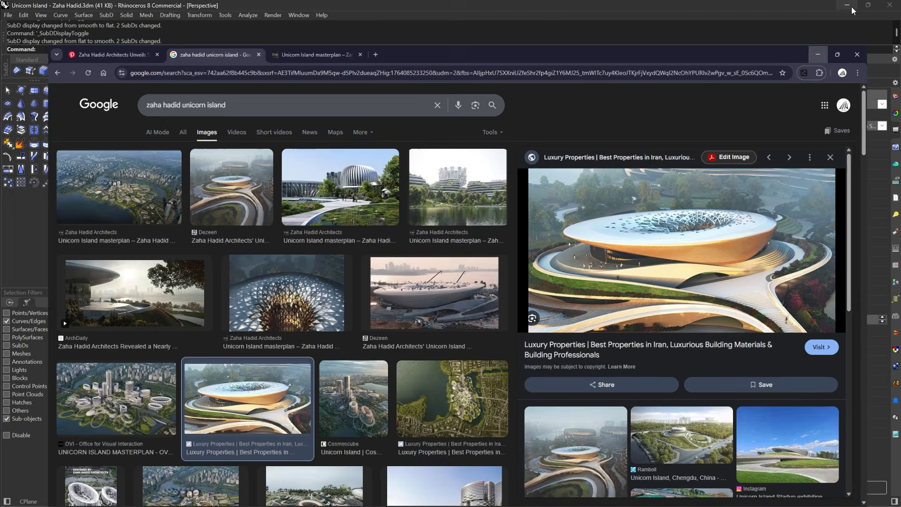
- In flat display, select the face loop of the outer top band and place a duplicate of it above the building
{"action": "key", "text": "Tab"}
{"action": "right_click_drag", "start_coordinate": [446, 316], "coordinate": [601, 343]}
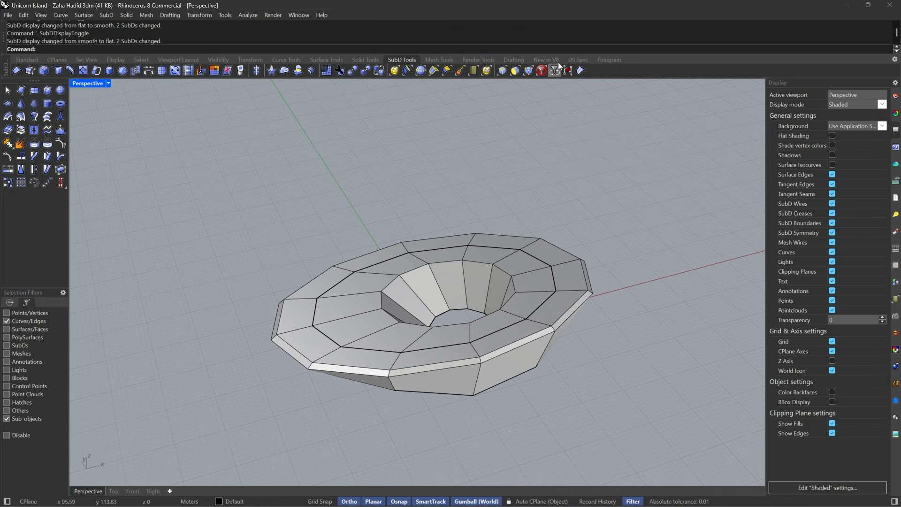
{"action": "left_click", "coordinate": [516, 71]}
{"action": "scroll", "coordinate": [371, 370], "scroll_direction": "up", "scroll_amount": 4}
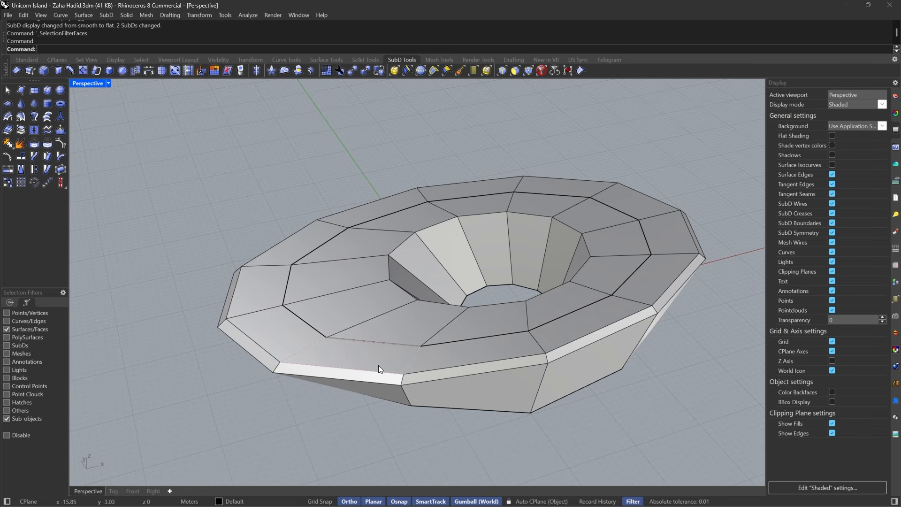
{"action": "left_click", "coordinate": [378, 365]}
{"action": "double_click", "coordinate": [292, 338], "text": "shift"}
{"action": "scroll", "coordinate": [379, 314], "scroll_direction": "down", "scroll_amount": 6}
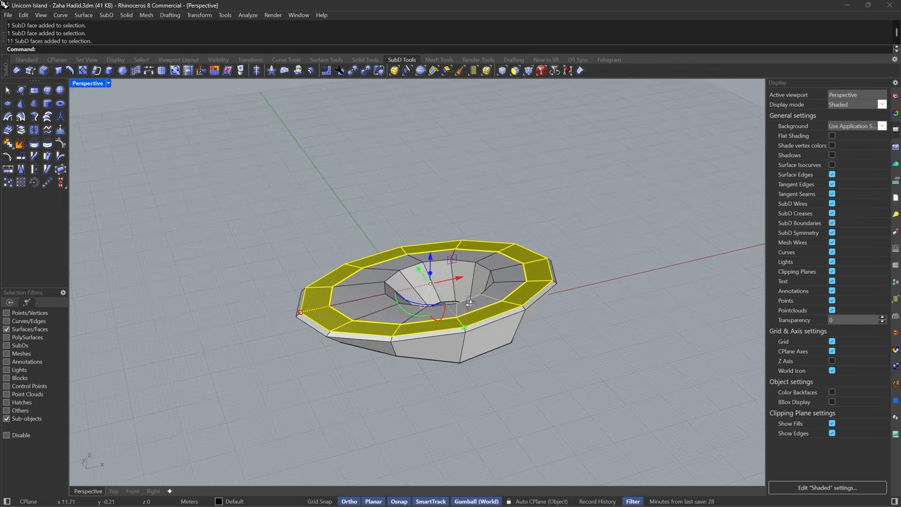
{"action": "right_click_drag", "start_coordinate": [467, 303], "coordinate": [473, 278]}
{"action": "left_click_drag", "start_coordinate": [427, 255], "coordinate": [427, 210]}
- Move the duplicated band vertically down from above the roof to the building's lowest vertex
{"action": "type", "text": "M"}
{"action": "key", "text": "Return"}
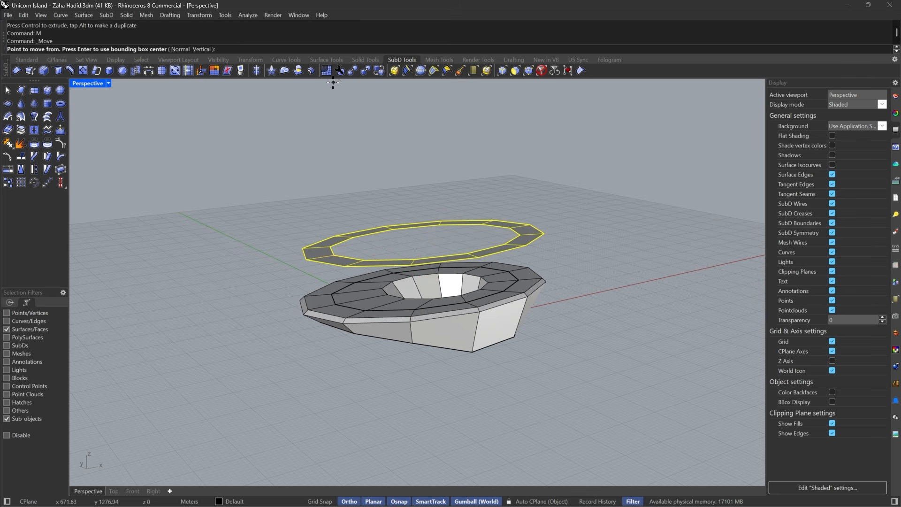
{"action": "left_click", "coordinate": [201, 50]}
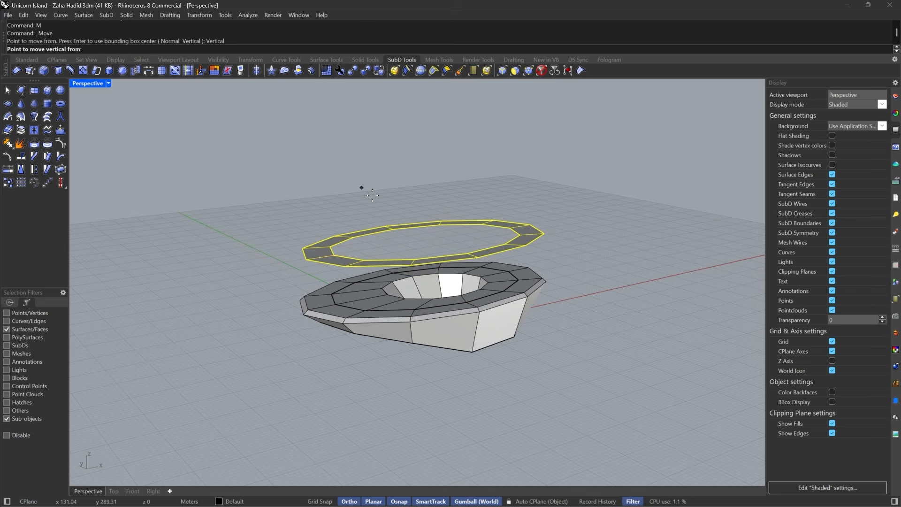
{"action": "left_click", "coordinate": [393, 229]}
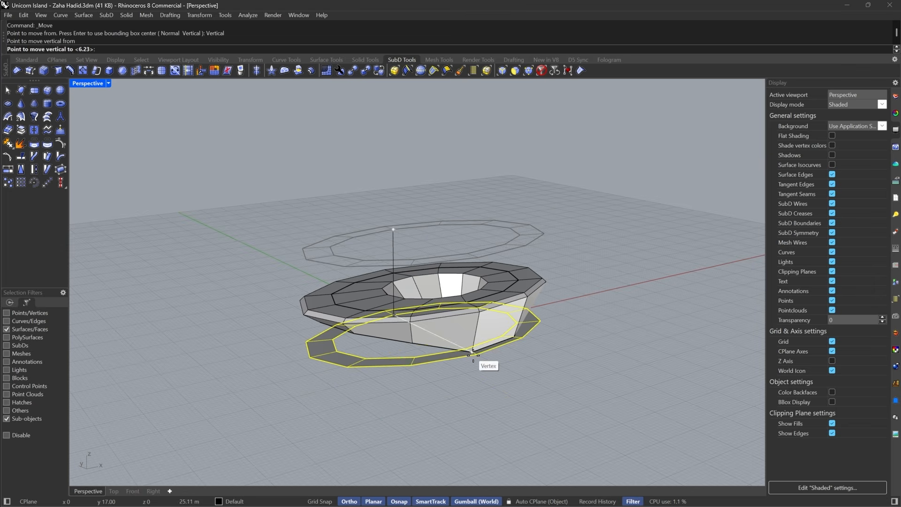
{"action": "left_click", "coordinate": [484, 363]}
{"action": "right_click_drag", "start_coordinate": [530, 365], "coordinate": [526, 388]}
{"action": "key", "text": "Escape"}
- Scale the outer edge loop of the base band outward and check the wider band beneath the building in smooth display
{"action": "left_click", "coordinate": [502, 70]}
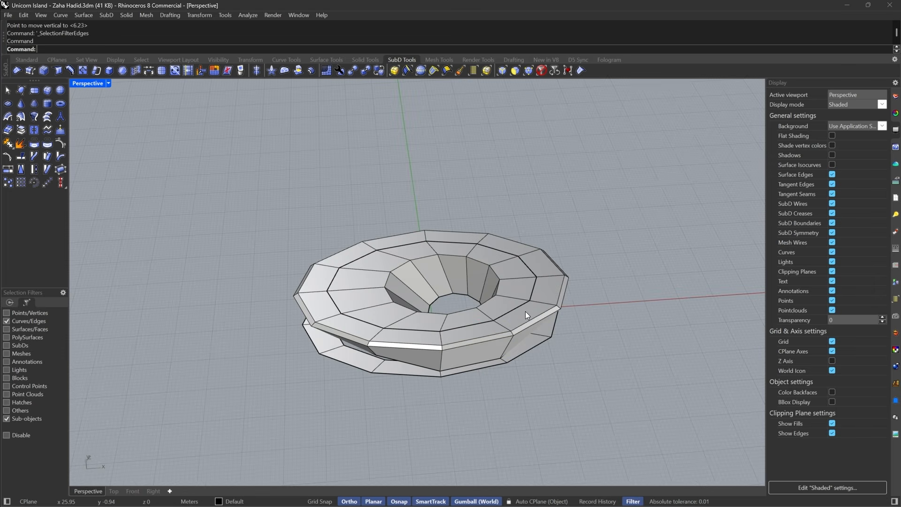
{"action": "scroll", "coordinate": [526, 370], "scroll_direction": "up", "scroll_amount": 6}
{"action": "left_click", "coordinate": [536, 327]}
{"action": "double_click", "coordinate": [536, 327]}
{"action": "scroll", "coordinate": [530, 329], "scroll_direction": "down", "scroll_amount": 5}
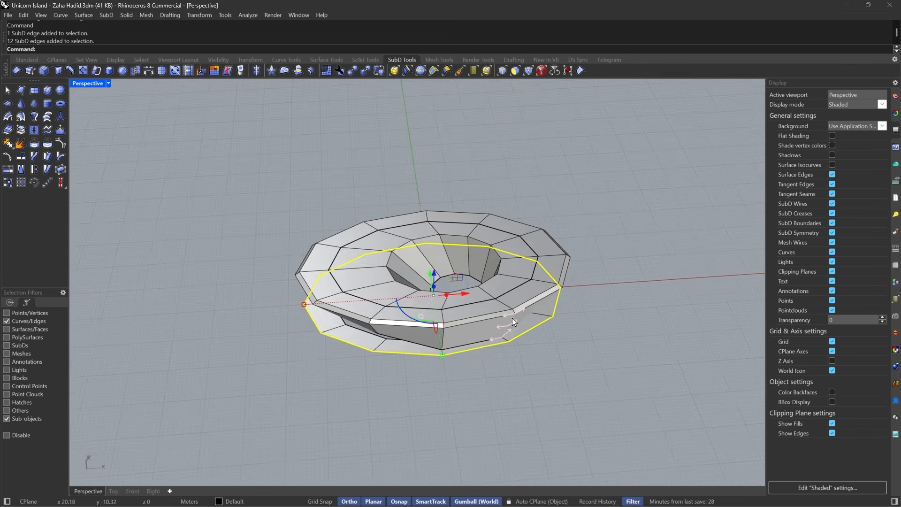
{"action": "left_click_drag", "start_coordinate": [372, 312], "coordinate": [353, 314]}
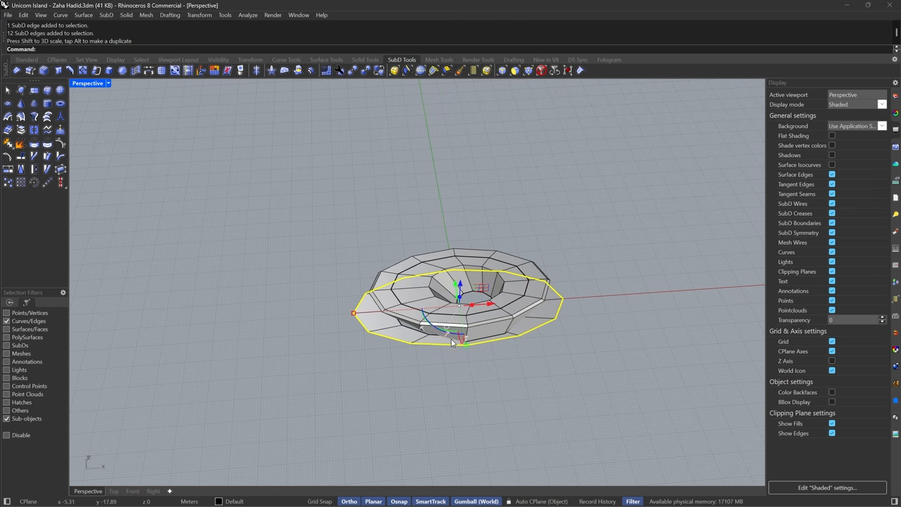
{"action": "left_click_drag", "start_coordinate": [466, 345], "coordinate": [469, 348]}
{"action": "right_click_drag", "start_coordinate": [457, 350], "coordinate": [369, 309]}
{"action": "scroll", "coordinate": [545, 283], "scroll_direction": "up", "scroll_amount": 6}
{"action": "right_click_drag", "start_coordinate": [545, 283], "coordinate": [289, 320]}
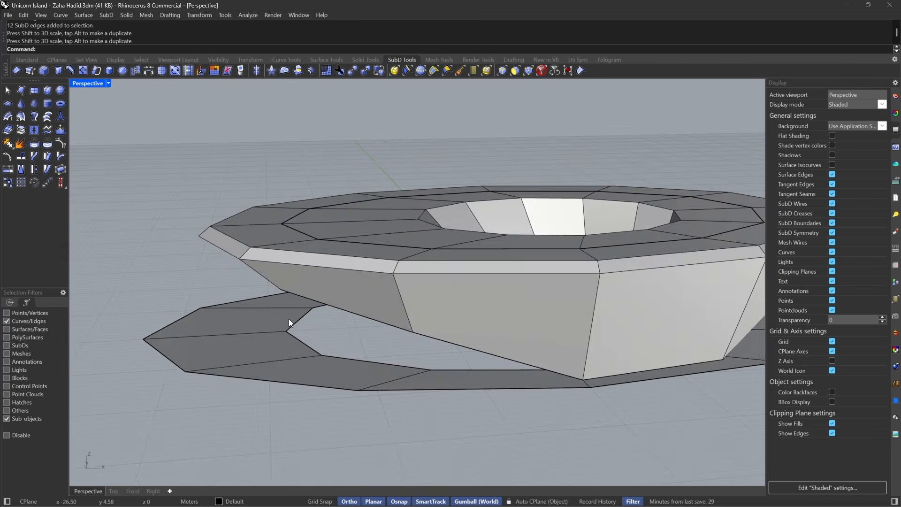
{"action": "key", "text": "Tab"}
{"action": "scroll", "coordinate": [289, 321], "scroll_direction": "down", "scroll_amount": 4}
{"action": "right_click_drag", "start_coordinate": [610, 314], "coordinate": [708, 270]}
- Isolate the base band as a whole SubD and return it to flat display
{"action": "left_click", "coordinate": [539, 70]}
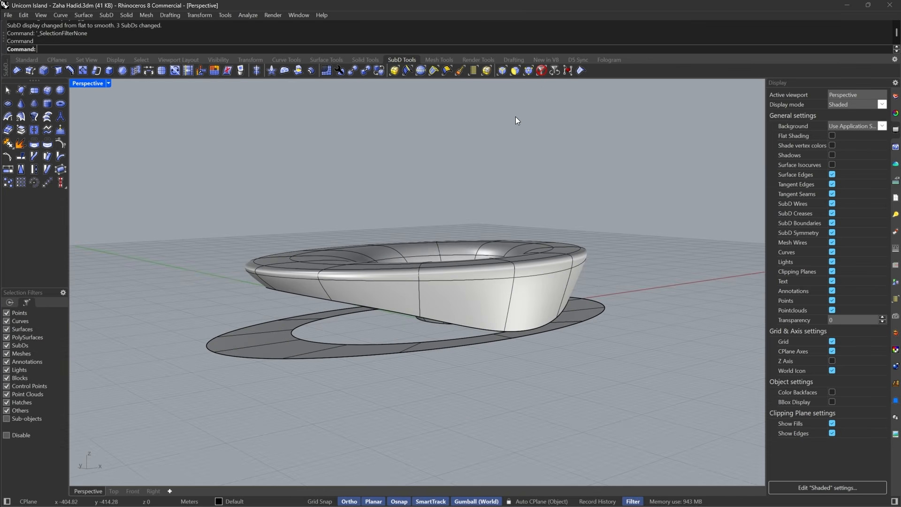
{"action": "left_click", "coordinate": [277, 327]}
{"action": "right_click_drag", "start_coordinate": [394, 328], "coordinate": [510, 240]}
{"action": "type", "text": "isolate"}
{"action": "key", "text": "Return"}
{"action": "left_click", "coordinate": [338, 334]}
{"action": "key", "text": "Tab"}
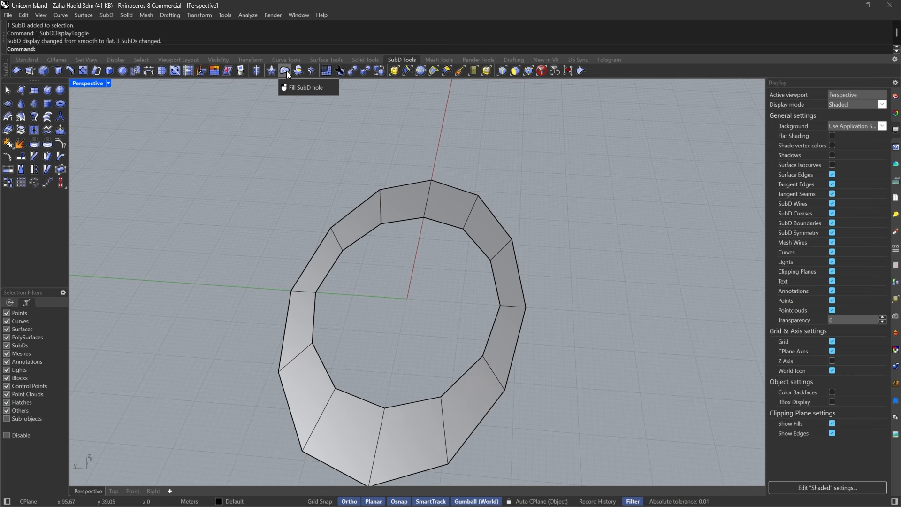
- Try filling the base band's inner opening with the Automatic patch style, check it in smooth display, and undo the fill
{"action": "left_click", "coordinate": [502, 71]}
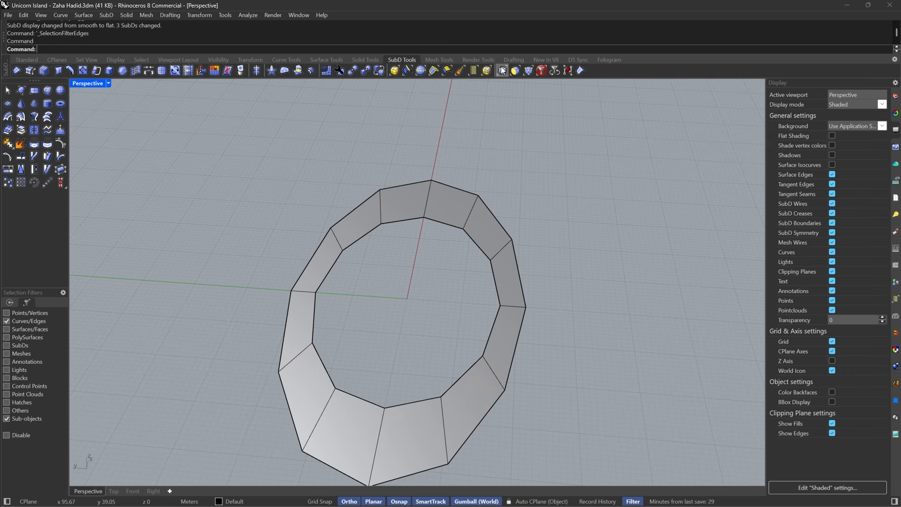
{"action": "double_click", "coordinate": [413, 221]}
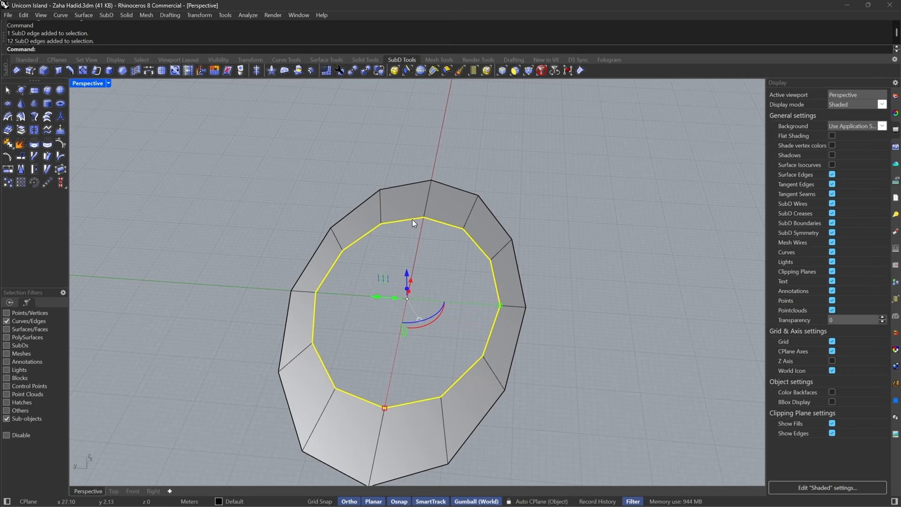
{"action": "left_click", "coordinate": [284, 71]}
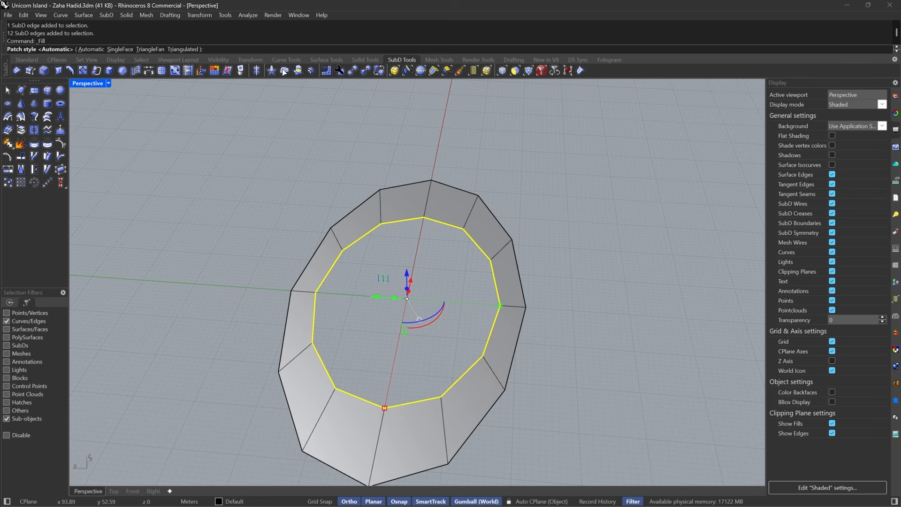
{"action": "key", "text": "Return"}
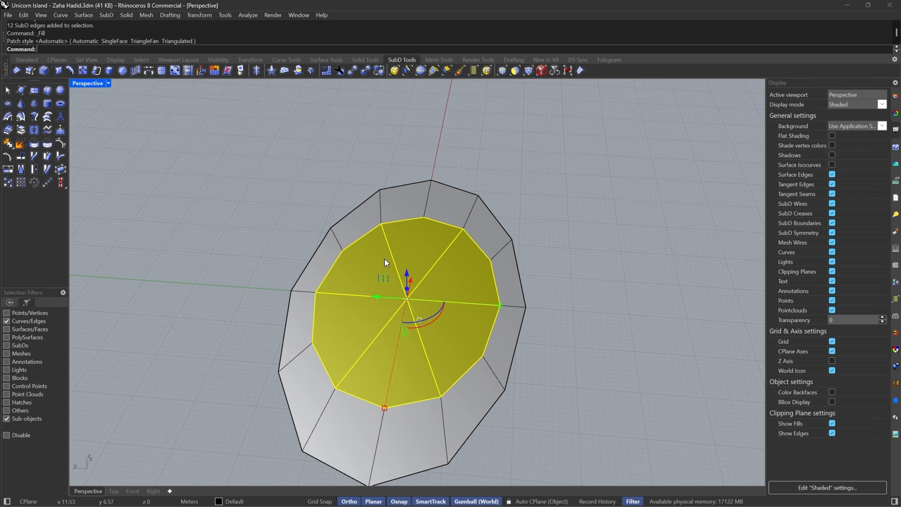
{"action": "left_click", "coordinate": [591, 247]}
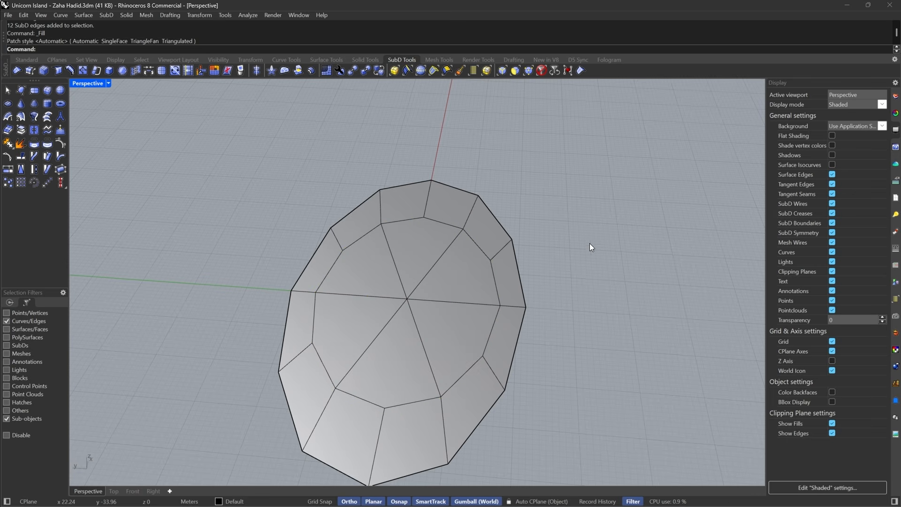
{"action": "key", "text": "Tab"}
{"action": "key", "text": "Tab"}
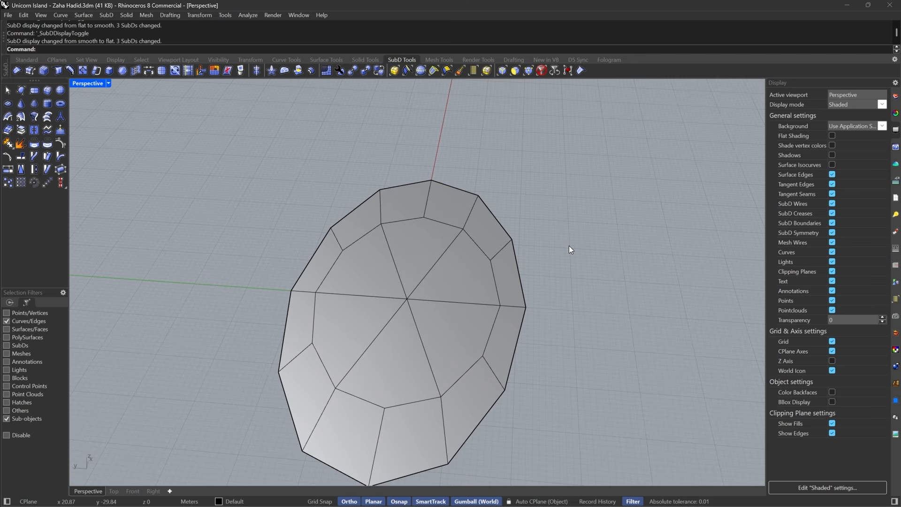
{"action": "key", "text": "ctrl+z"}
- Bridge the two opposite sides of the band's inner edge loop, omitting the end edges, with 2 joined segments at 100% straightness
{"action": "scroll", "coordinate": [275, 398], "scroll_direction": "up", "scroll_amount": 3}
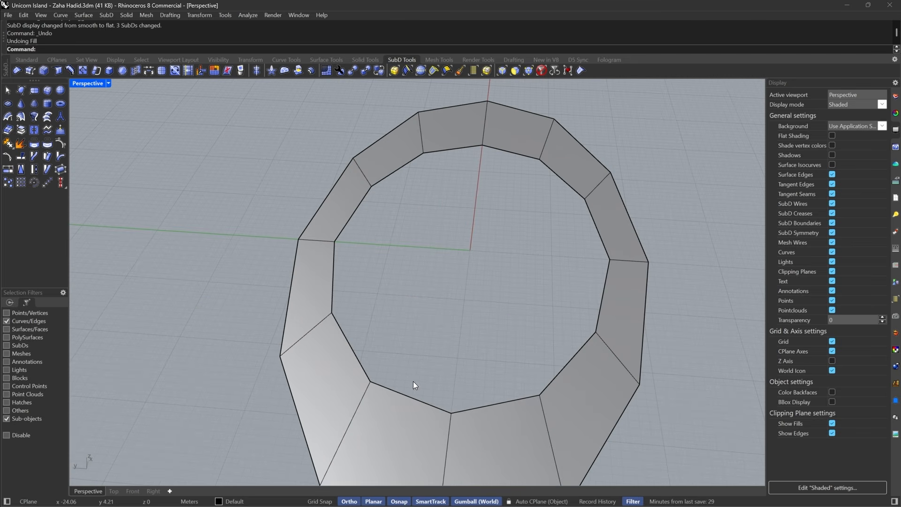
{"action": "right_click_drag", "start_coordinate": [431, 313], "coordinate": [415, 381]}
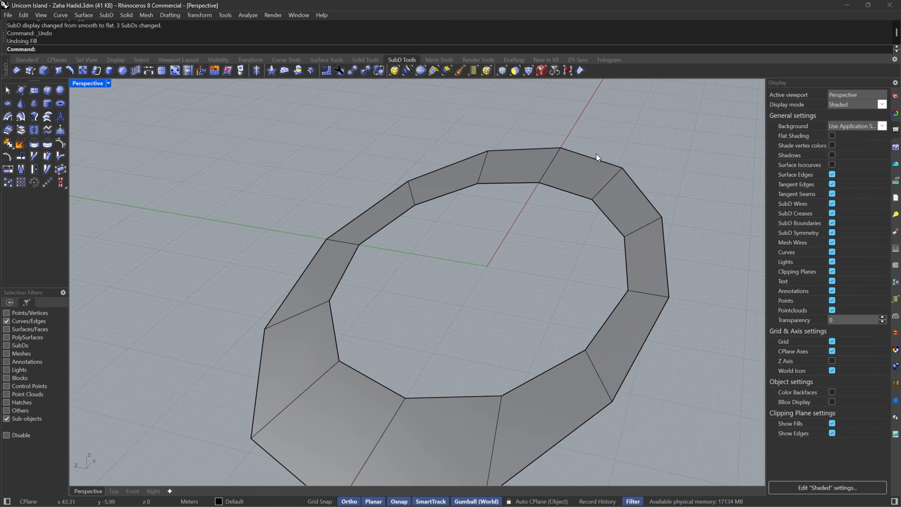
{"action": "right_click_drag", "start_coordinate": [596, 154], "coordinate": [549, 230]}
{"action": "double_click", "coordinate": [547, 203]}
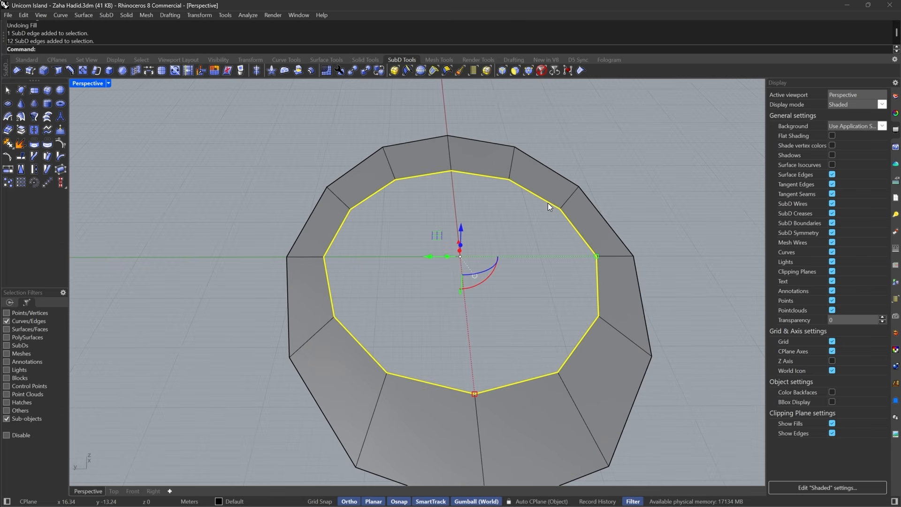
{"action": "left_click_drag", "start_coordinate": [468, 193], "coordinate": [436, 175], "text": "ctrl"}
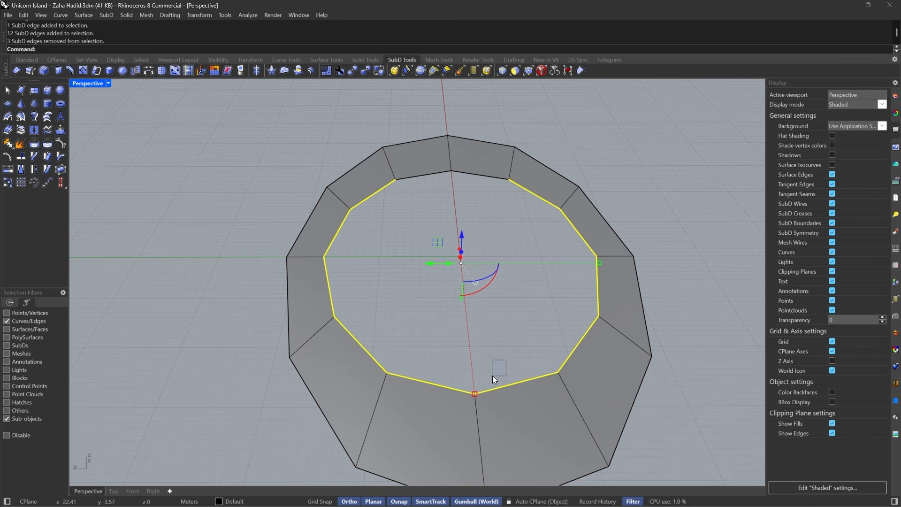
{"action": "left_click_drag", "start_coordinate": [492, 376], "coordinate": [455, 432], "text": "ctrl"}
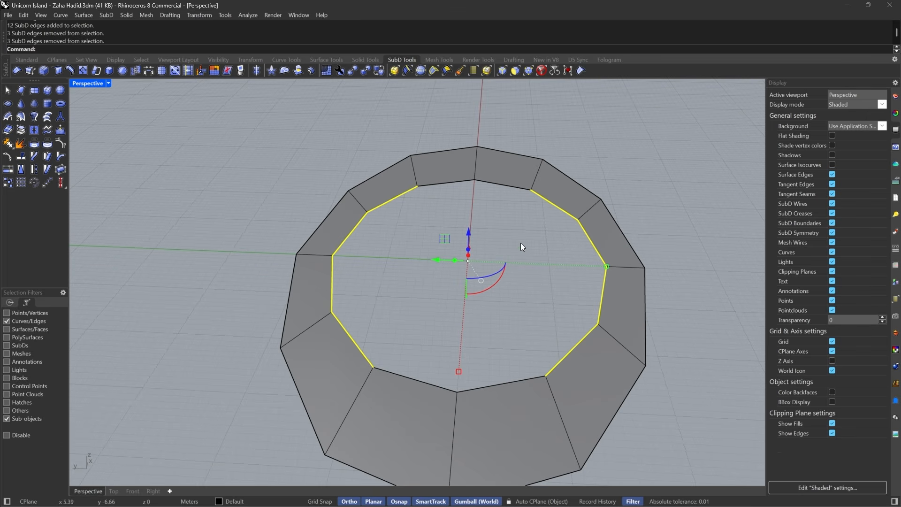
{"action": "left_click", "coordinate": [153, 72]}
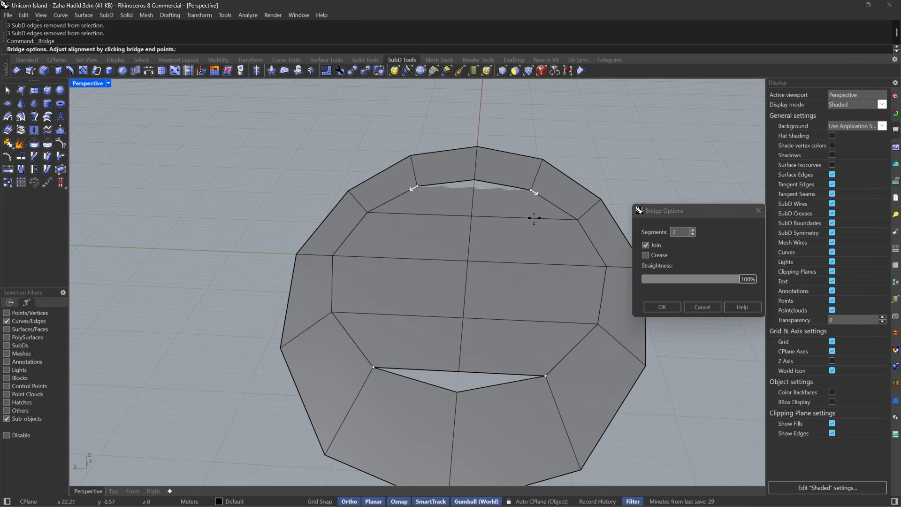
{"action": "left_click", "coordinate": [693, 235]}
{"action": "left_click", "coordinate": [693, 229]}
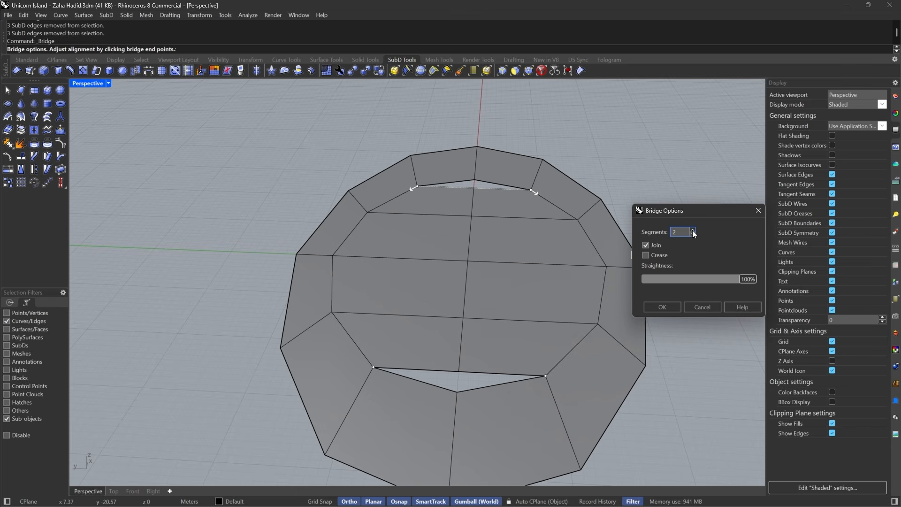
{"action": "left_click", "coordinate": [662, 307]}
- Stitch the two facing vertices across the gap at the band's wide end, using the Average location
{"action": "scroll", "coordinate": [423, 387], "scroll_direction": "up", "scroll_amount": 5}
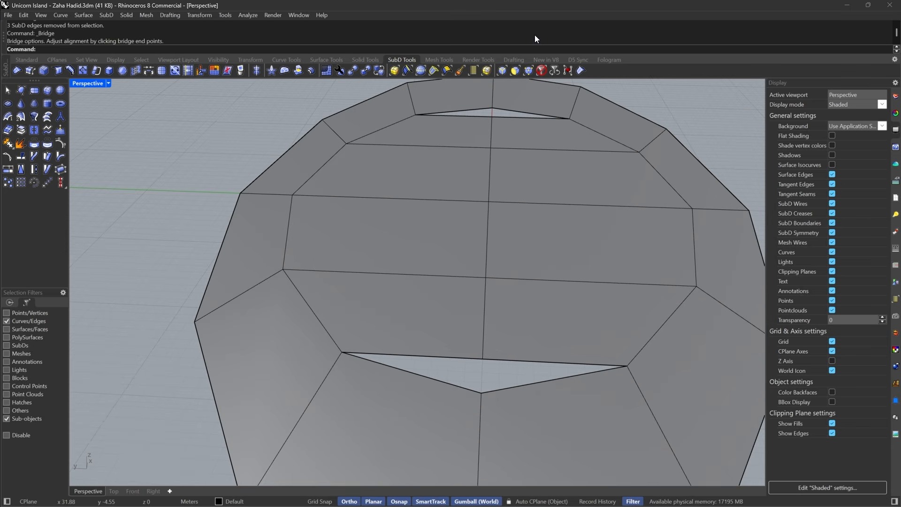
{"action": "left_click", "coordinate": [528, 71]}
{"action": "left_click_drag", "start_coordinate": [445, 421], "coordinate": [505, 316]}
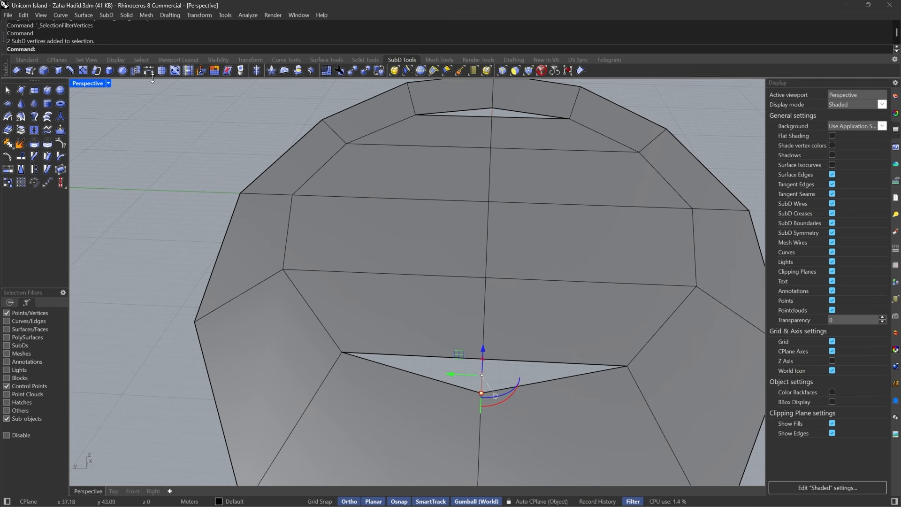
{"action": "left_click", "coordinate": [139, 69]}
{"action": "key", "text": "Return"}
{"action": "scroll", "coordinate": [463, 403], "scroll_direction": "down", "scroll_amount": 5}
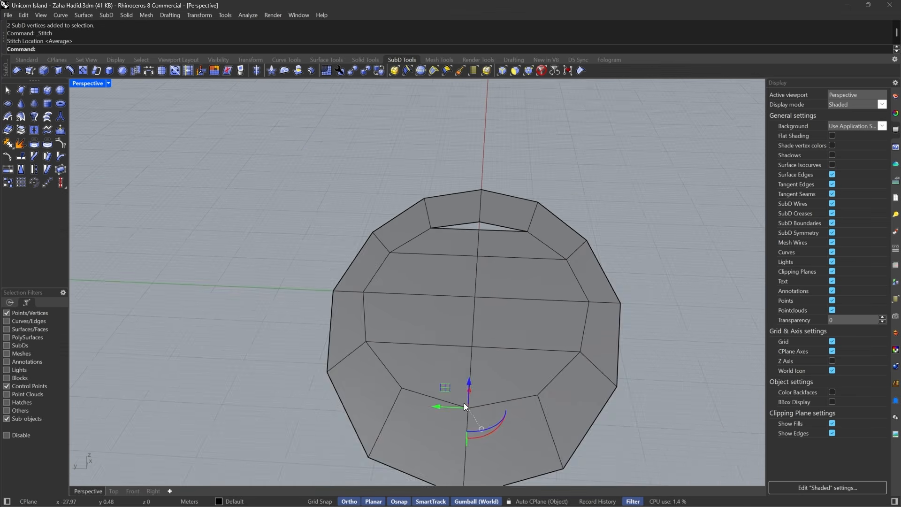
- Stitch the two facing vertices across the narrow-end gap at the Average location and check the closed surface in smooth display
{"action": "scroll", "coordinate": [468, 265], "scroll_direction": "up", "scroll_amount": 5}
{"action": "left_click_drag", "start_coordinate": [468, 265], "coordinate": [508, 198]}
{"action": "key", "text": "Return"}
{"action": "key", "text": "Return"}
{"action": "left_click", "coordinate": [548, 142]}
{"action": "scroll", "coordinate": [543, 188], "scroll_direction": "down", "scroll_amount": 6}
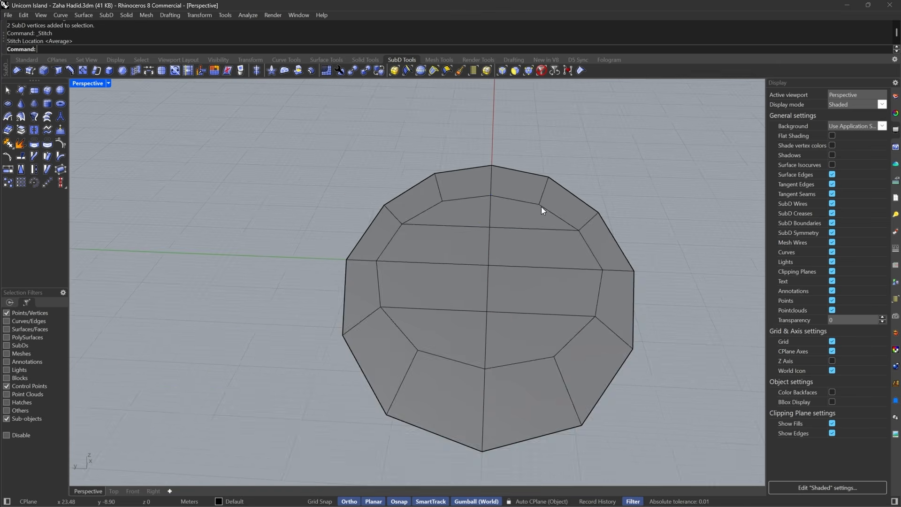
{"action": "scroll", "coordinate": [559, 221], "scroll_direction": "up", "scroll_amount": 5}
{"action": "key", "text": "Tab"}
{"action": "key", "text": "Tab"}
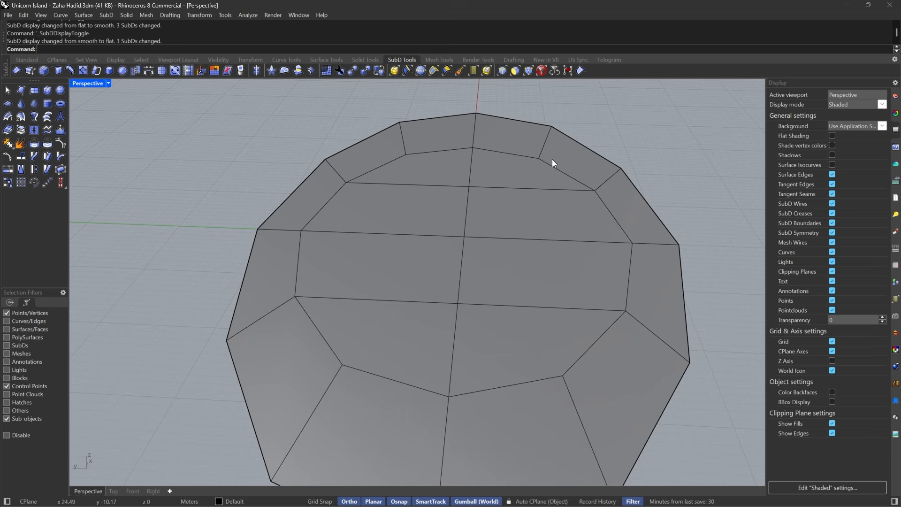
- Separate the eight infill faces inside the band into their own SubD and verify the split by selecting them in smooth display
{"action": "left_click", "coordinate": [520, 69]}
{"action": "left_click", "coordinate": [502, 155]}
{"action": "left_click", "coordinate": [495, 312], "text": "shift"}
{"action": "left_click", "coordinate": [483, 292], "text": "shift"}
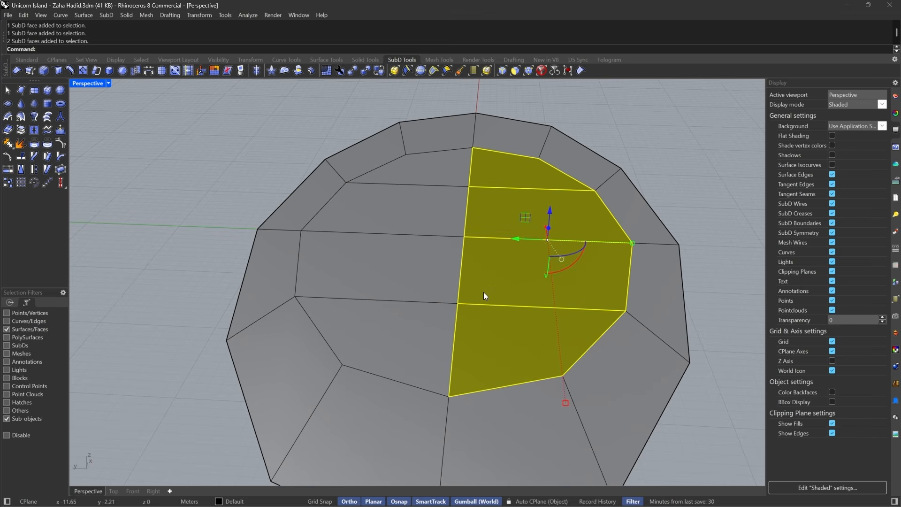
{"action": "left_click", "coordinate": [426, 321], "text": "shift"}
{"action": "left_click", "coordinate": [414, 172], "text": "shift"}
{"action": "double_click", "coordinate": [393, 207], "text": "shift"}
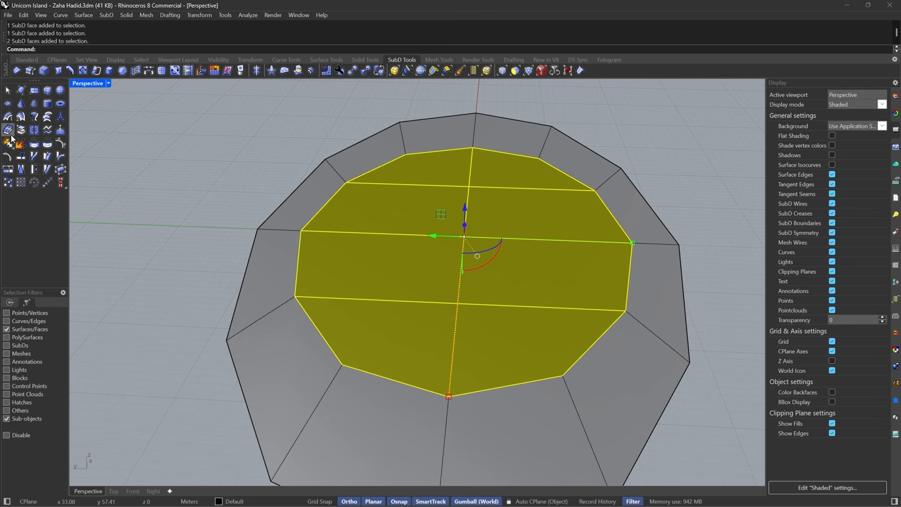
{"action": "left_click", "coordinate": [34, 143]}
{"action": "key", "text": "Escape"}
{"action": "key", "text": "Tab"}
{"action": "right_click_drag", "start_coordinate": [605, 291], "coordinate": [526, 252]}
{"action": "double_click", "coordinate": [389, 359]}
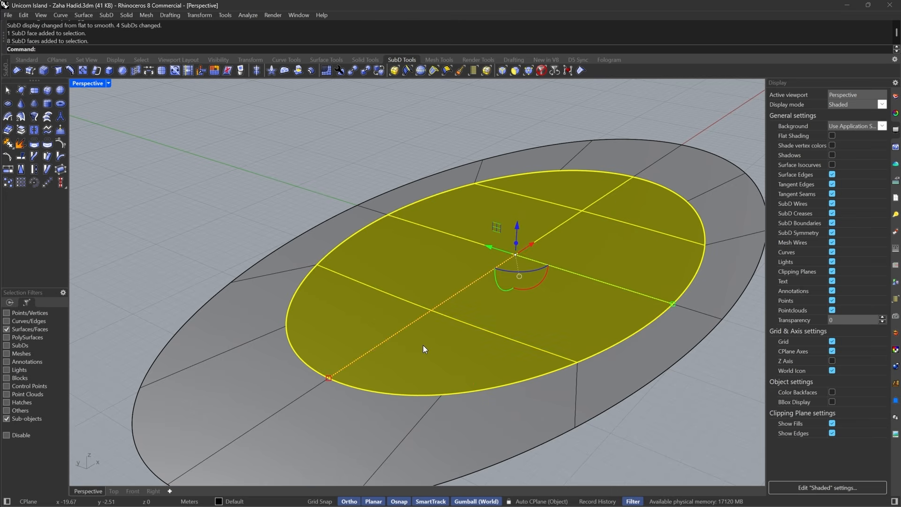
{"action": "right_click_drag", "start_coordinate": [624, 234], "coordinate": [481, 319]}
{"action": "key", "text": "Escape"}
- Examine the separated inner disc and surrounding band from several angles in flat and smooth display
{"action": "key", "text": "Tab"}
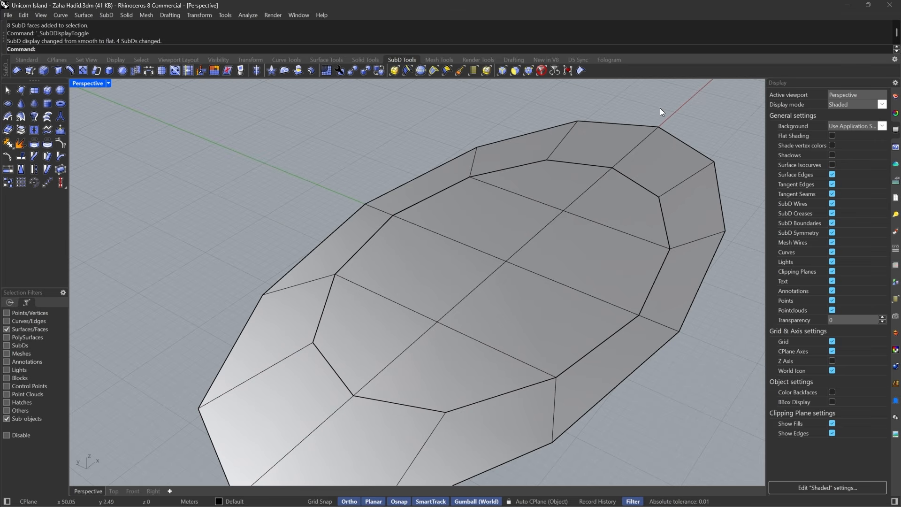
{"action": "right_click_drag", "start_coordinate": [424, 255], "coordinate": [421, 338]}
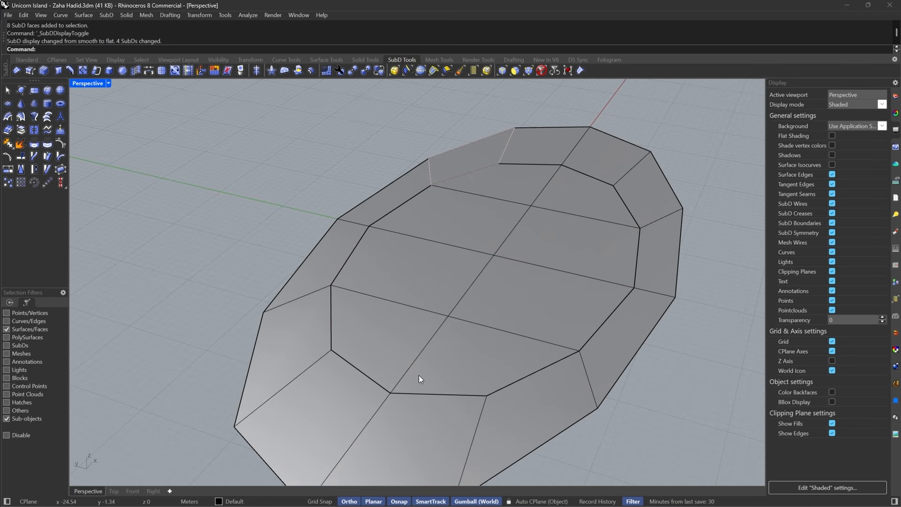
{"action": "right_click_drag", "start_coordinate": [363, 313], "coordinate": [342, 363]}
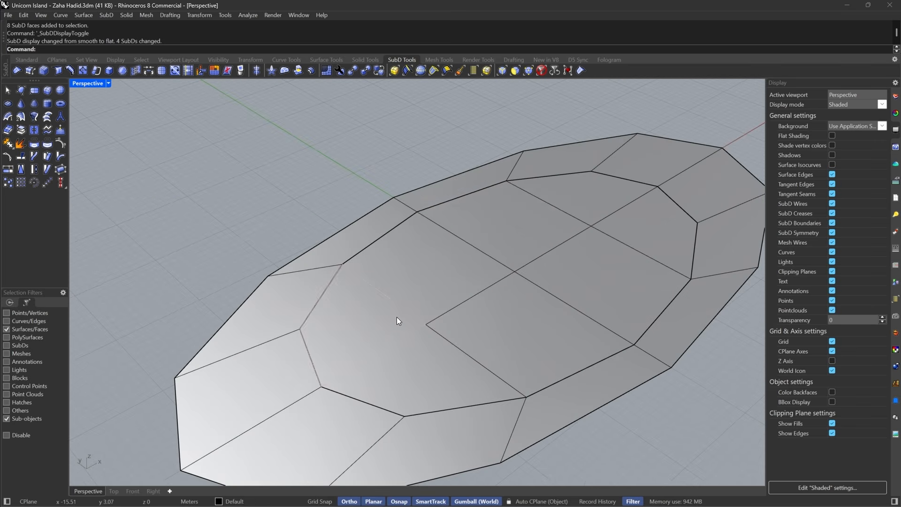
{"action": "scroll", "coordinate": [446, 274], "scroll_direction": "down", "scroll_amount": 4}
{"action": "key", "text": "Tab"}
{"action": "scroll", "coordinate": [536, 241], "scroll_direction": "up", "scroll_amount": 3}
{"action": "right_click_drag", "start_coordinate": [536, 242], "coordinate": [513, 255]}
{"action": "scroll", "coordinate": [512, 254], "scroll_direction": "down", "scroll_amount": 4}
{"action": "right_click_drag", "start_coordinate": [366, 286], "coordinate": [434, 238]}
{"action": "scroll", "coordinate": [499, 216], "scroll_direction": "up", "scroll_amount": 2}
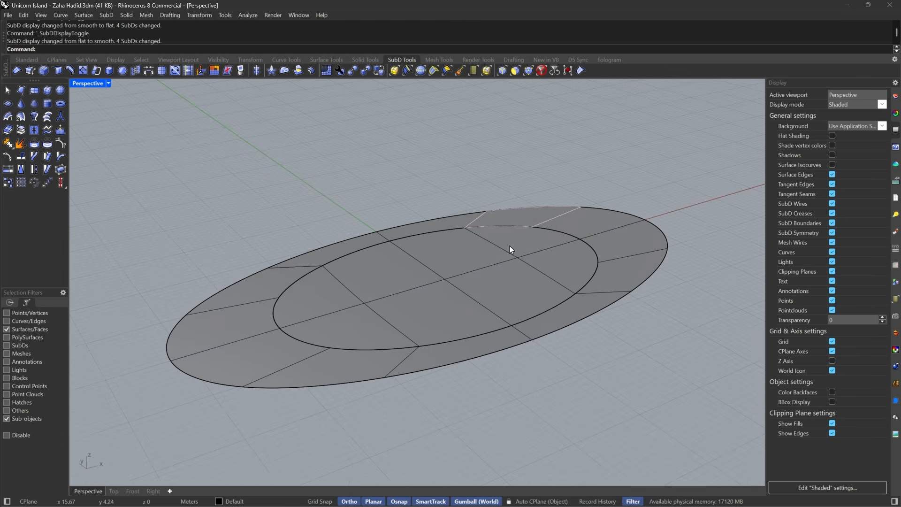
{"action": "mouse_move", "coordinate": [509, 246]}
{"action": "right_mouse_down"}
{"action": "mouse_move", "coordinate": [489, 265]}
{"action": "mouse_move", "coordinate": [519, 253]}
{"action": "right_mouse_up"}
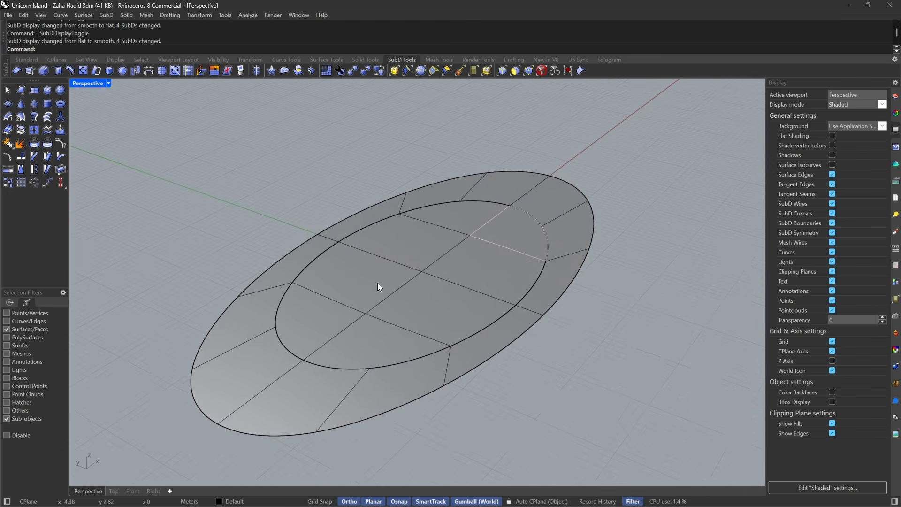
- Clear the selection filters and show the hidden ring building above the base
{"action": "scroll", "coordinate": [366, 298], "scroll_direction": "up", "scroll_amount": 2}
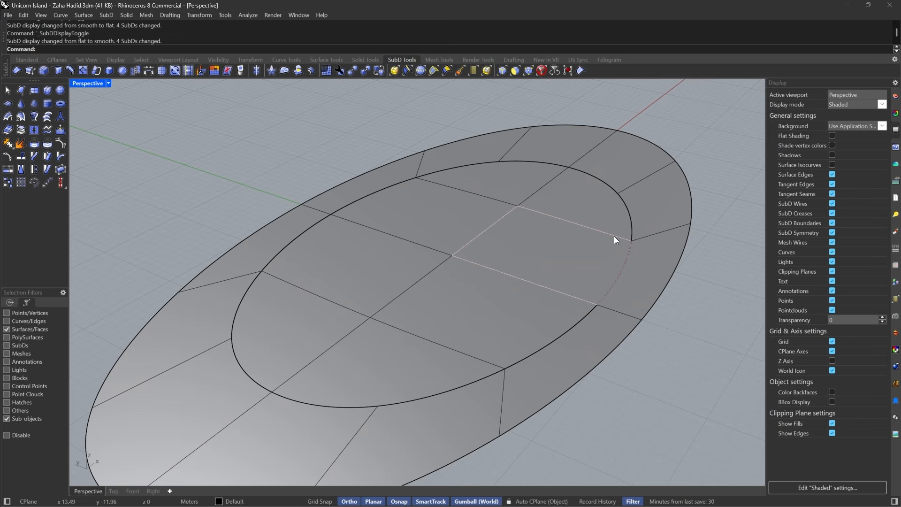
{"action": "right_click_drag", "start_coordinate": [614, 236], "coordinate": [508, 97]}
{"action": "left_click", "coordinate": [536, 71]}
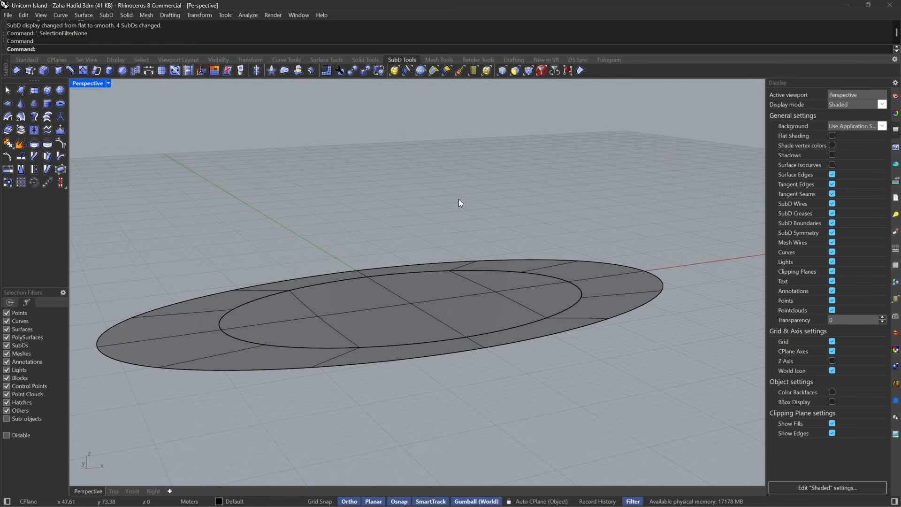
{"action": "type", "text": "Show"}
{"action": "key", "text": "Return"}
{"action": "right_click_drag", "start_coordinate": [385, 260], "coordinate": [433, 249]}
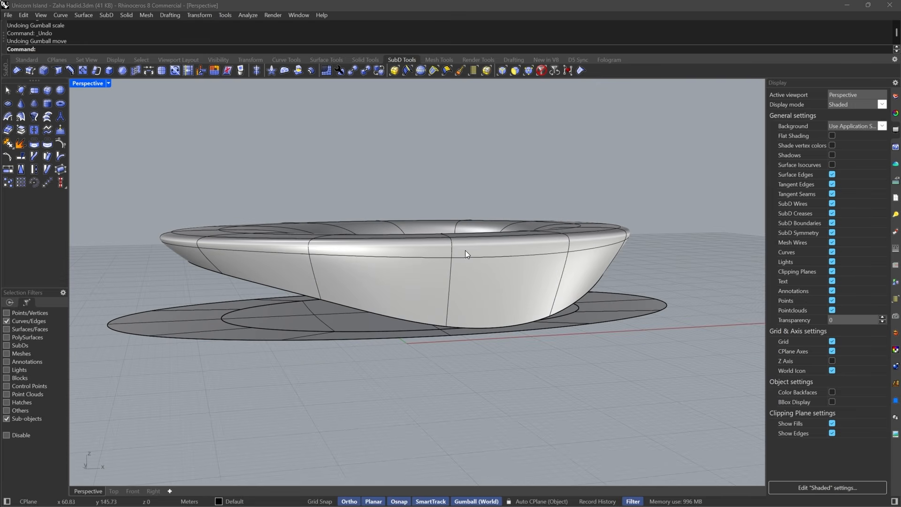
{"action": "right_click_drag", "start_coordinate": [465, 251], "coordinate": [519, 325]}
- Check the Unicorn Island reference rendering in the browser and compare it with the ring and base in Rhino
{"action": "mouse_move", "coordinate": [616, 502]}
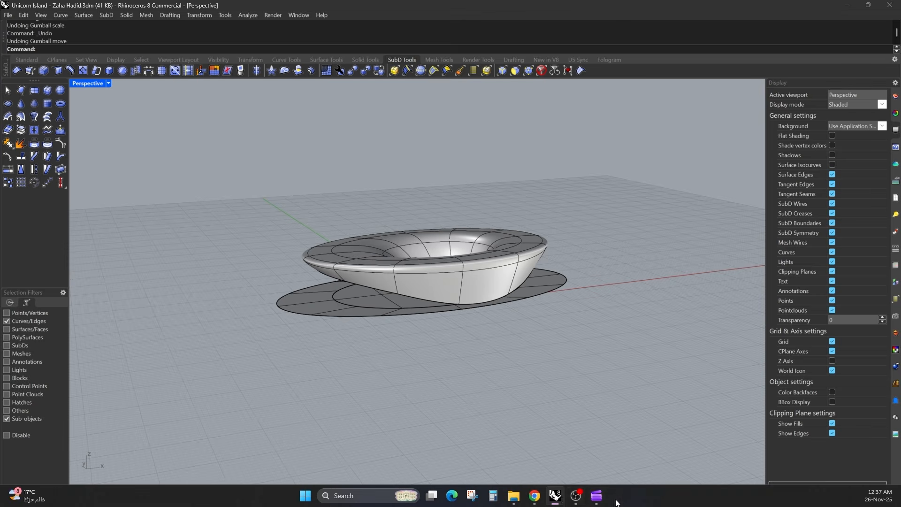
{"action": "left_click", "coordinate": [535, 495]}
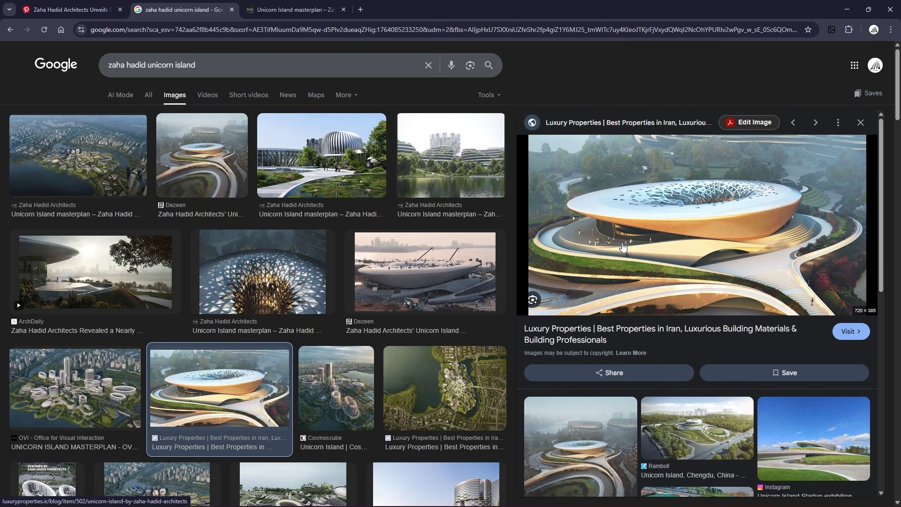
{"action": "left_click", "coordinate": [841, 13]}
{"action": "key", "text": "ctrl+z"}
{"action": "key", "text": "ctrl+z"}
{"action": "scroll", "coordinate": [468, 322], "scroll_direction": "up", "scroll_amount": 2}
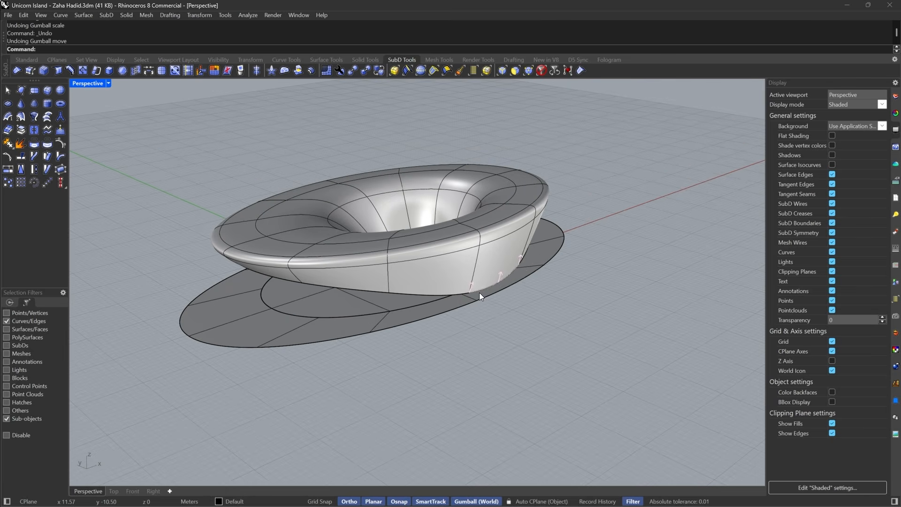
{"action": "scroll", "coordinate": [447, 298], "scroll_direction": "up", "scroll_amount": 3}
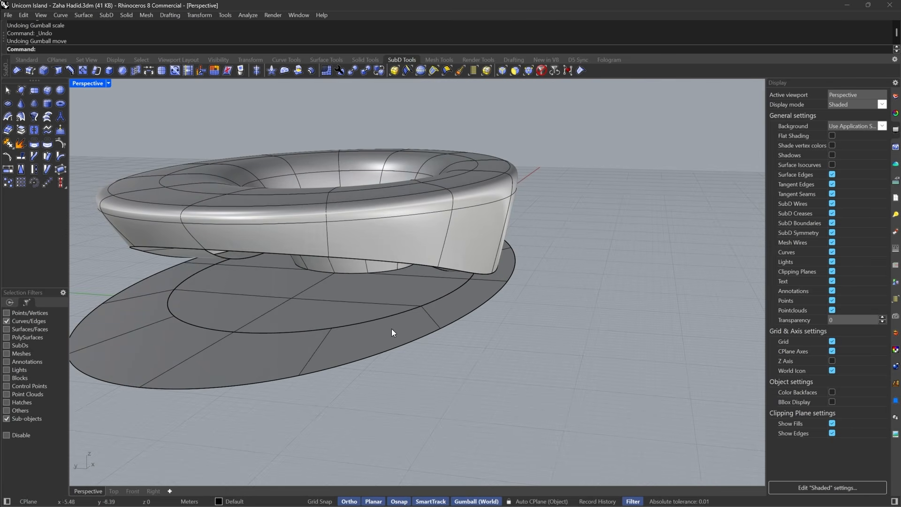
{"action": "right_click_drag", "start_coordinate": [551, 266], "coordinate": [602, 282]}
{"action": "scroll", "coordinate": [651, 266], "scroll_direction": "down", "scroll_amount": 5}
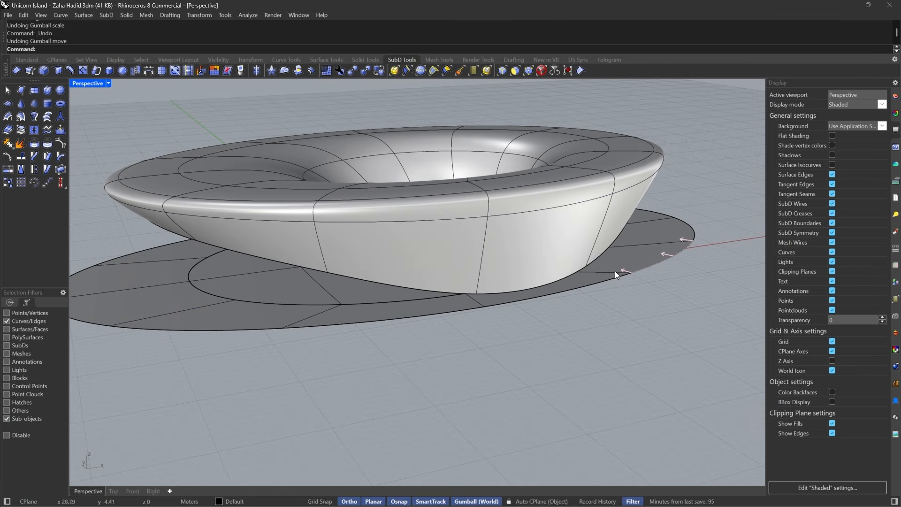
- Try to enlarge the base's inner edge loop by scaling it outward along both horizontal axes, using the reference rendering as a guide
{"action": "double_click", "coordinate": [357, 296]}
{"action": "mouse_move", "coordinate": [559, 506]}
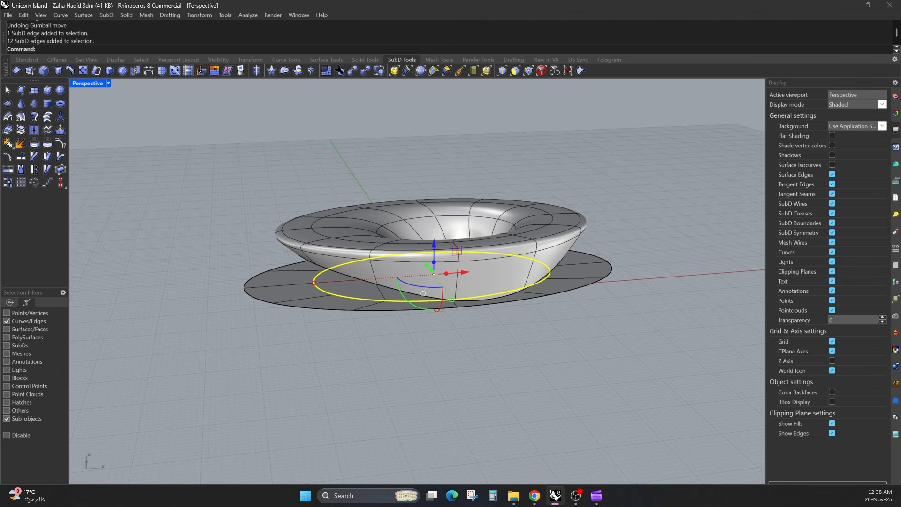
{"action": "left_click", "coordinate": [534, 499]}
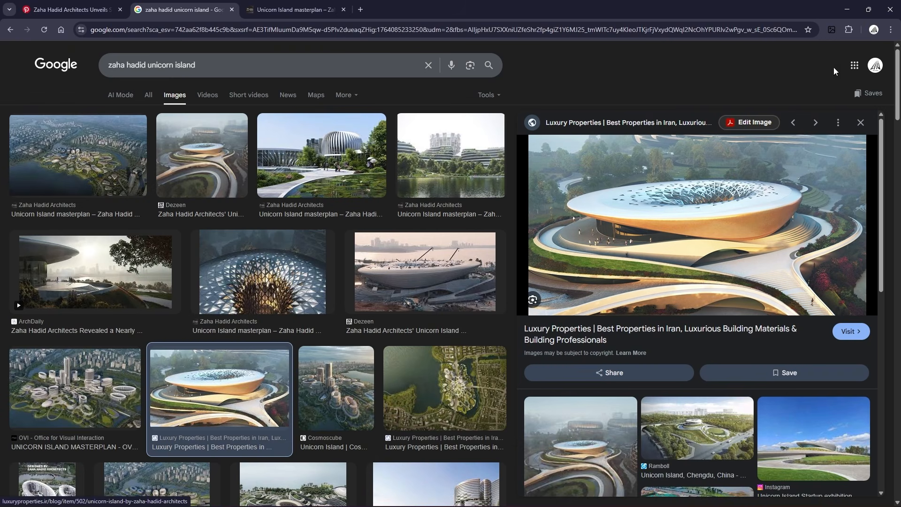
{"action": "left_click", "coordinate": [847, 9]}
{"action": "scroll", "coordinate": [431, 312], "scroll_direction": "up", "scroll_amount": 3}
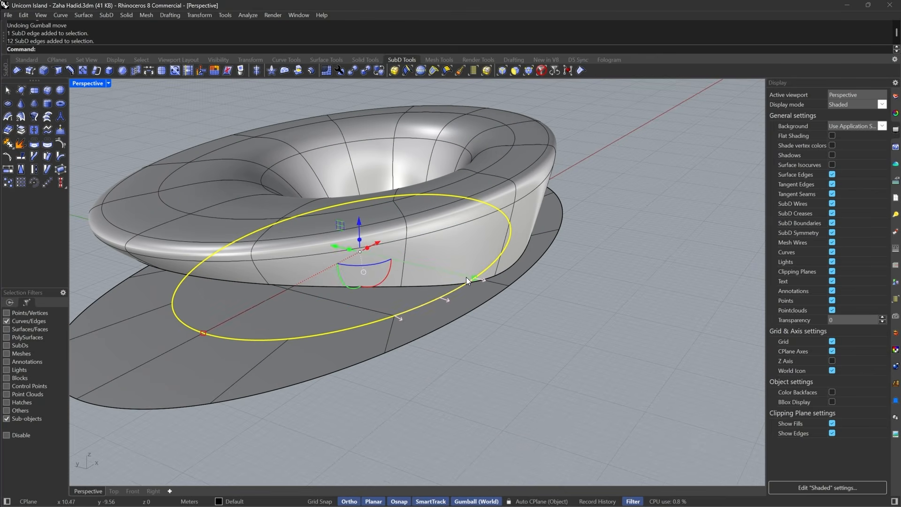
{"action": "left_click_drag", "start_coordinate": [467, 278], "coordinate": [498, 281]}
{"action": "right_click_drag", "start_coordinate": [499, 281], "coordinate": [529, 298]}
{"action": "left_click_drag", "start_coordinate": [230, 255], "coordinate": [214, 256]}
{"action": "key", "text": "Tab"}
{"action": "right_click_drag", "start_coordinate": [216, 280], "coordinate": [248, 301]}
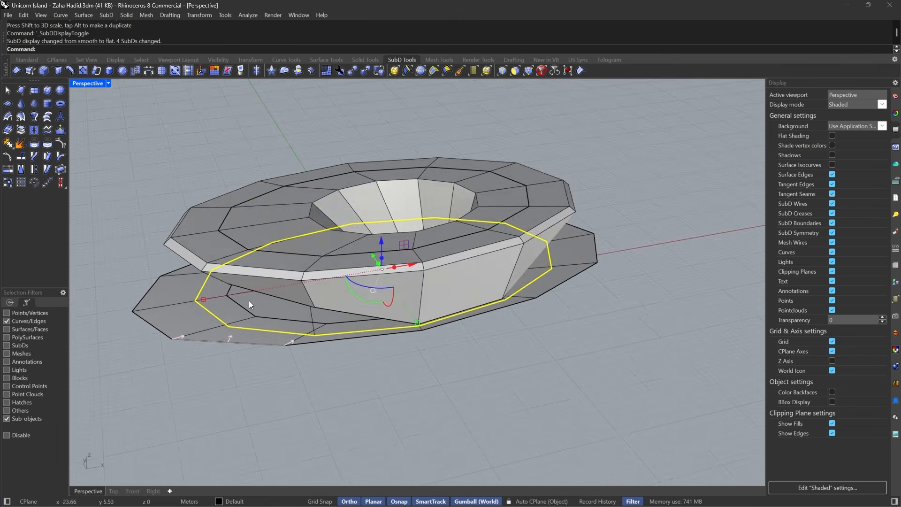
- Undo the scaling of the base's inner edge loop and clear the selection
{"action": "scroll", "coordinate": [280, 338], "scroll_direction": "up", "scroll_amount": 5}
{"action": "left_click", "coordinate": [280, 338]}
{"action": "key", "text": "ctrl+z"}
{"action": "right_click_drag", "start_coordinate": [280, 338], "coordinate": [389, 298]}
{"action": "key", "text": "Escape"}
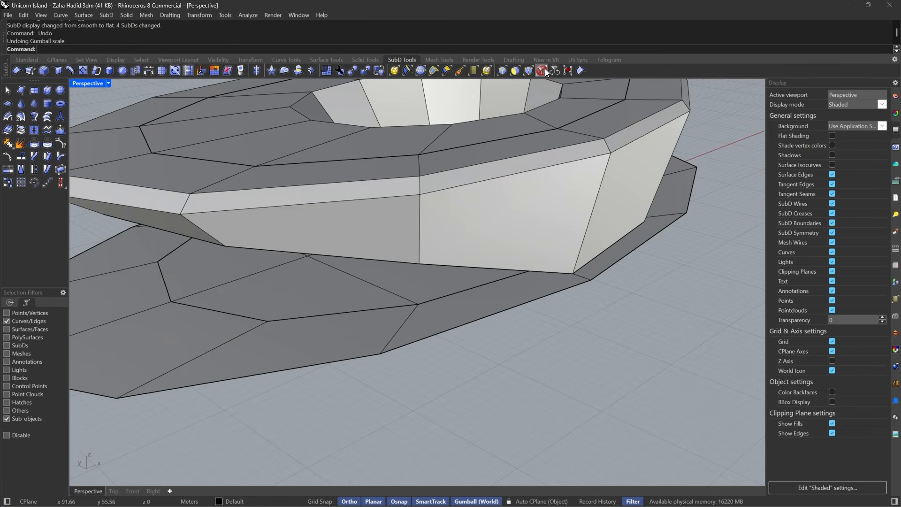
- Join the base band and inner disc into one SubD with SubDJoinedEdges=Crease and SubDSymmetry=Preserve
{"action": "left_click", "coordinate": [545, 70]}
{"action": "left_click_drag", "start_coordinate": [289, 307], "coordinate": [289, 307]}
{"action": "type", "text": "join"}
{"action": "key", "text": "Return"}
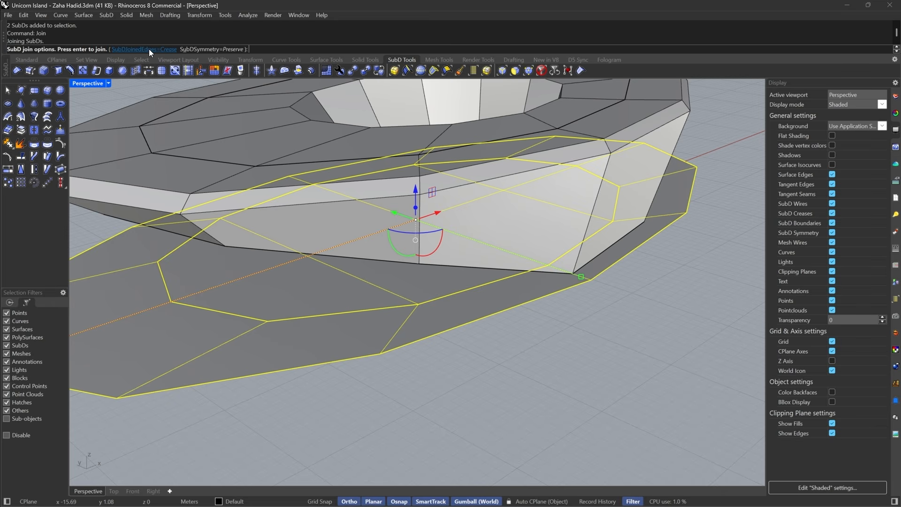
{"action": "key", "text": "Return"}
{"action": "right_click_drag", "start_coordinate": [451, 335], "coordinate": [477, 289]}
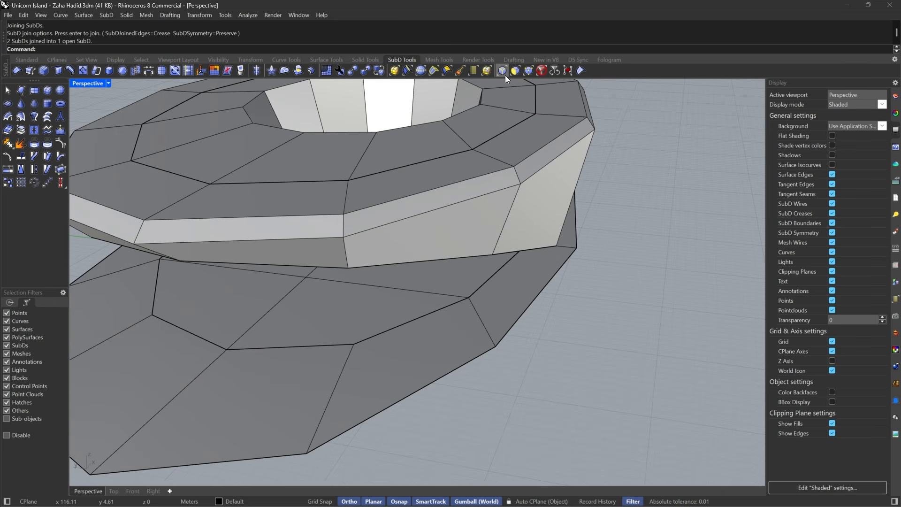
- Slide the inner edge loop of the joined base outward, close to the base's outer boundary, with OffsetMode=Proportional and Direction=Across
{"action": "left_click", "coordinate": [501, 70]}
{"action": "left_click", "coordinate": [491, 280]}
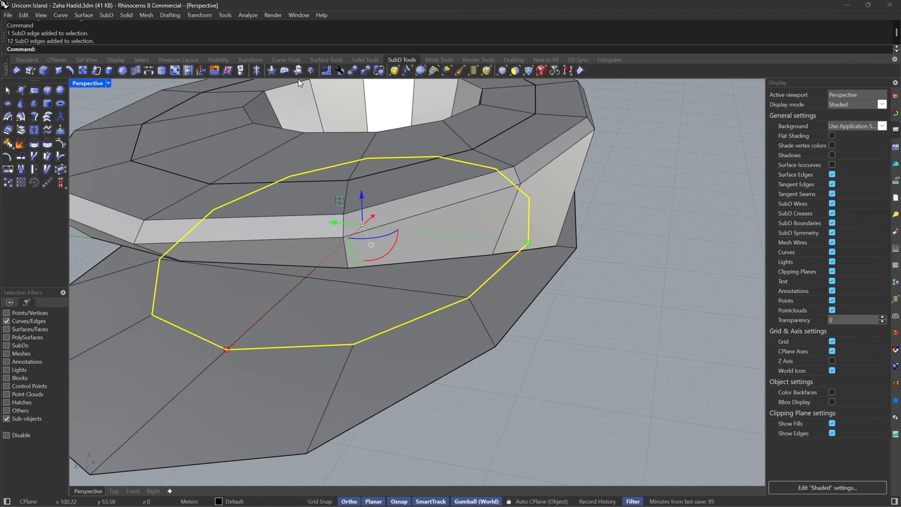
{"action": "left_click", "coordinate": [193, 71]}
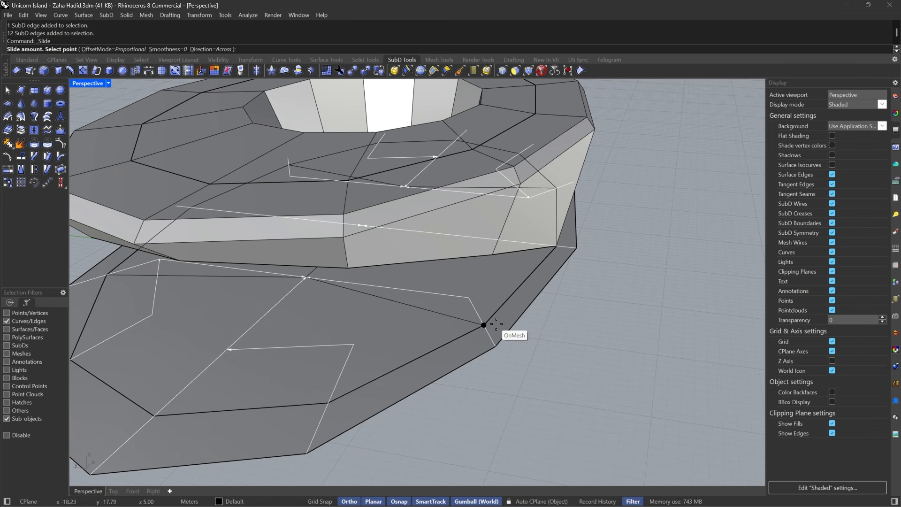
{"action": "scroll", "coordinate": [493, 322], "scroll_direction": "down", "scroll_amount": 4}
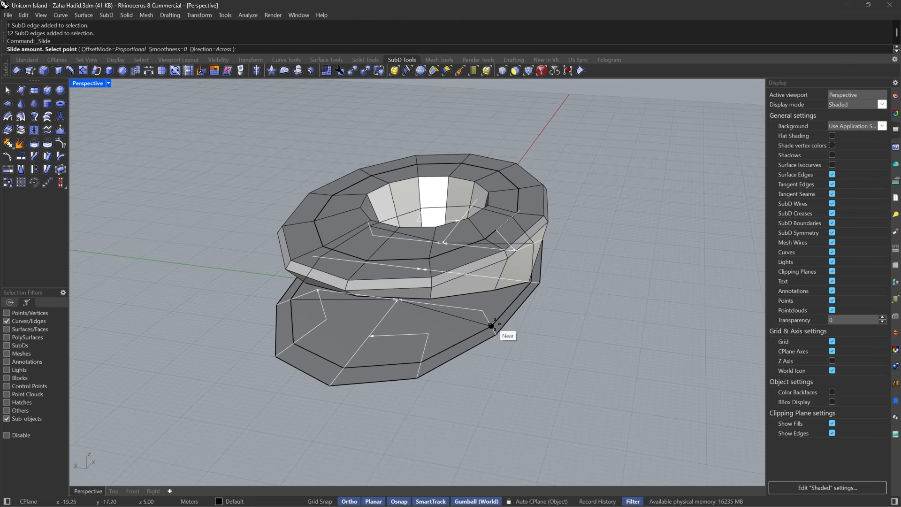
{"action": "scroll", "coordinate": [491, 328], "scroll_direction": "up", "scroll_amount": 5}
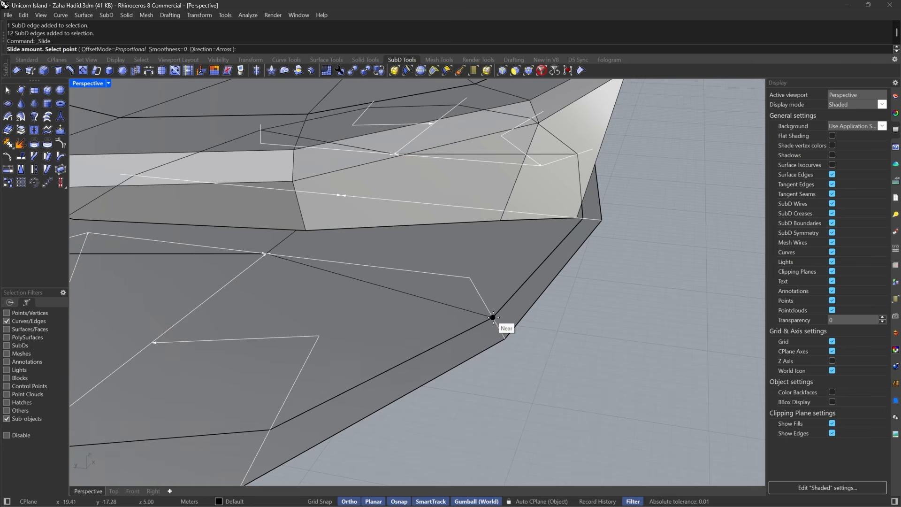
{"action": "left_click", "coordinate": [494, 320]}
- Examine the base's shifted edge loop and the ring's raised underside from several angles in flat and smooth display
{"action": "scroll", "coordinate": [417, 311], "scroll_direction": "down", "scroll_amount": 10}
{"action": "scroll", "coordinate": [342, 336], "scroll_direction": "up", "scroll_amount": 5}
{"action": "right_click_drag", "start_coordinate": [631, 310], "coordinate": [625, 259]}
{"action": "key", "text": "Tab"}
{"action": "key", "text": "Tab"}
{"action": "key", "text": "Tab"}
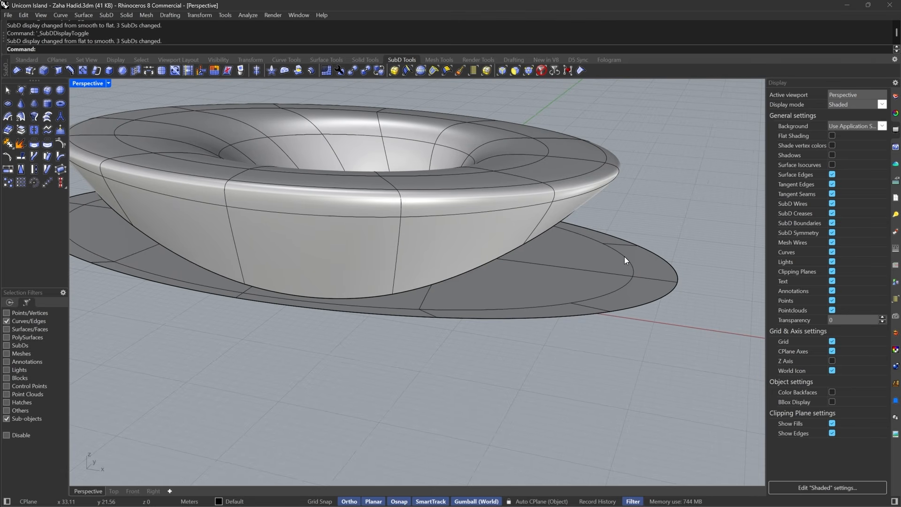
{"action": "right_click_drag", "start_coordinate": [569, 181], "coordinate": [505, 312]}
{"action": "right_click_drag", "start_coordinate": [221, 274], "coordinate": [234, 277]}
{"action": "scroll", "coordinate": [180, 277], "scroll_direction": "down", "scroll_amount": 6}
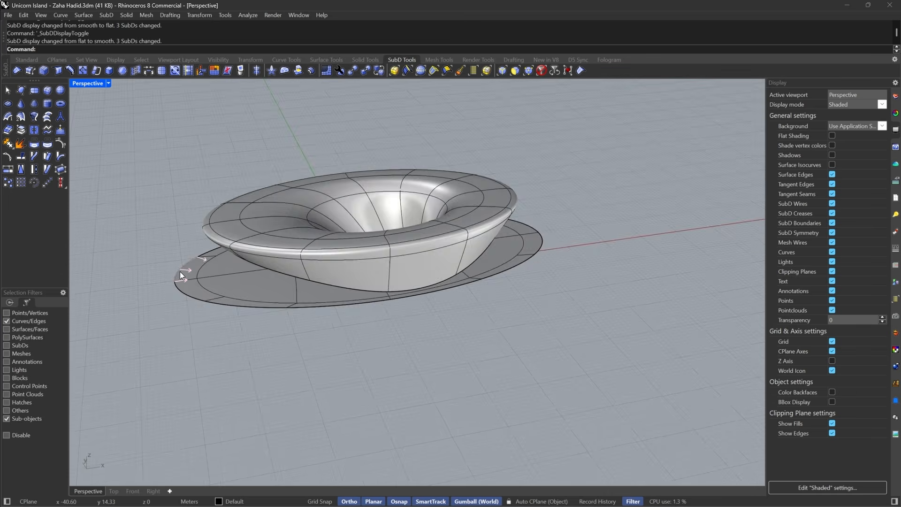
{"action": "key", "text": "Tab"}
{"action": "right_click_drag", "start_coordinate": [434, 287], "coordinate": [398, 272]}
{"action": "scroll", "coordinate": [558, 265], "scroll_direction": "up", "scroll_amount": 8}
{"action": "right_click_drag", "start_coordinate": [557, 266], "coordinate": [618, 255]}
{"action": "scroll", "coordinate": [519, 256], "scroll_direction": "down", "scroll_amount": 5}
{"action": "right_click_drag", "start_coordinate": [519, 256], "coordinate": [403, 222]}
{"action": "key", "text": "Tab"}
{"action": "scroll", "coordinate": [307, 257], "scroll_direction": "down", "scroll_amount": 7}
{"action": "scroll", "coordinate": [329, 254], "scroll_direction": "up", "scroll_amount": 5}
{"action": "key", "text": "Tab"}
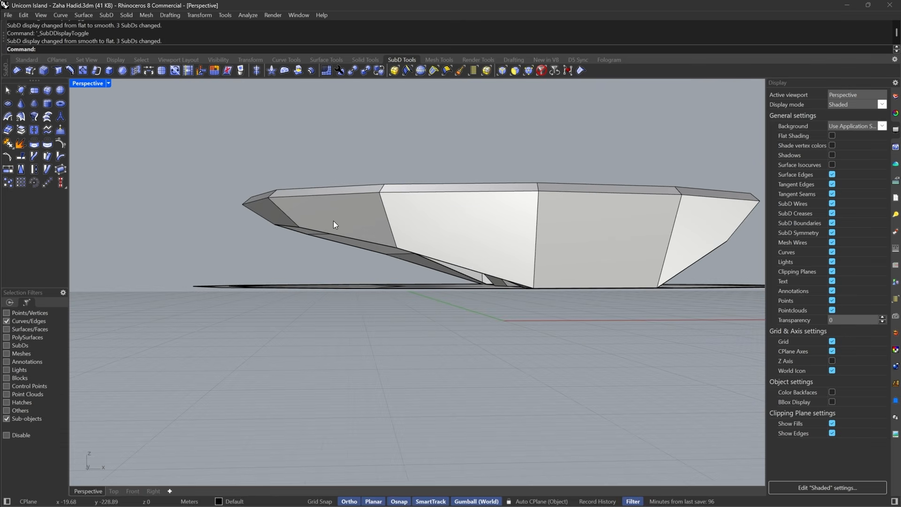
- Study the Zaha Hadid Architects, Getty Images aerial and inf.news exhibition hall photos in the browser and return to Rhino
{"action": "mouse_move", "coordinate": [632, 505]}
{"action": "left_click", "coordinate": [534, 497]}
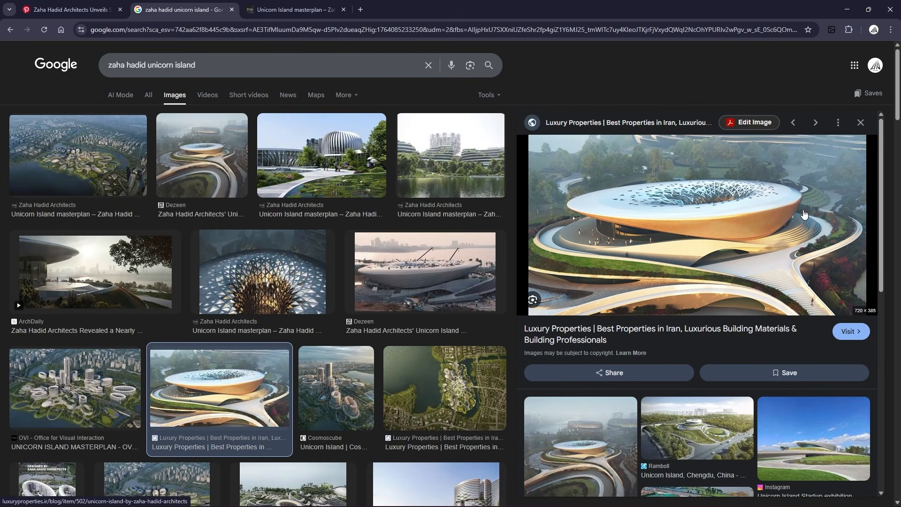
{"action": "scroll", "coordinate": [774, 225], "scroll_direction": "down", "scroll_amount": 5}
{"action": "left_click", "coordinate": [726, 238]}
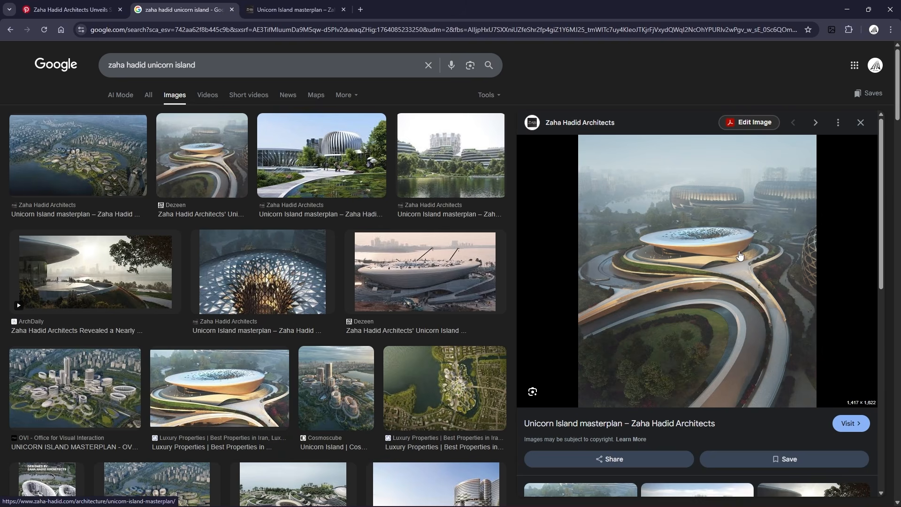
{"action": "scroll", "coordinate": [700, 437], "scroll_direction": "down", "scroll_amount": 3}
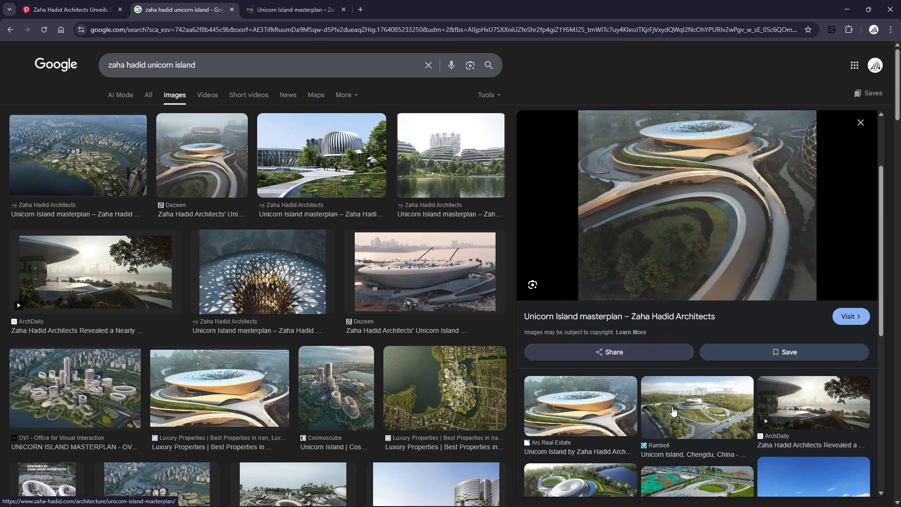
{"action": "scroll", "coordinate": [700, 439], "scroll_direction": "down", "scroll_amount": 3}
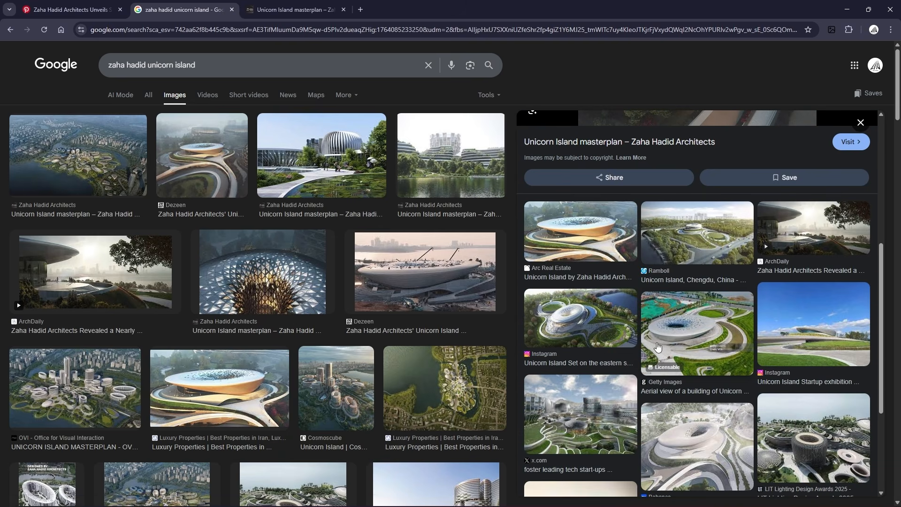
{"action": "left_click", "coordinate": [662, 334]}
{"action": "scroll", "coordinate": [628, 301], "scroll_direction": "down", "scroll_amount": 5}
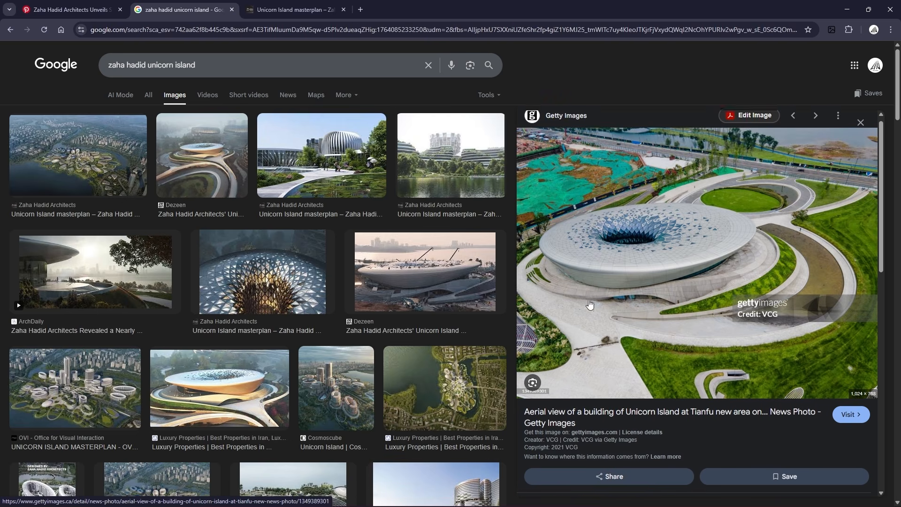
{"action": "scroll", "coordinate": [620, 303], "scroll_direction": "down", "scroll_amount": 3}
{"action": "left_click", "coordinate": [663, 266]}
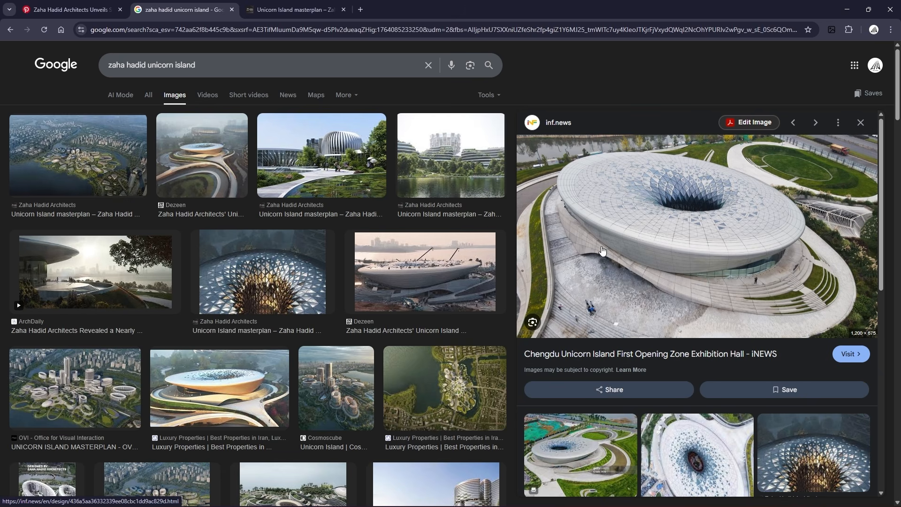
{"action": "left_click", "coordinate": [191, 403]}
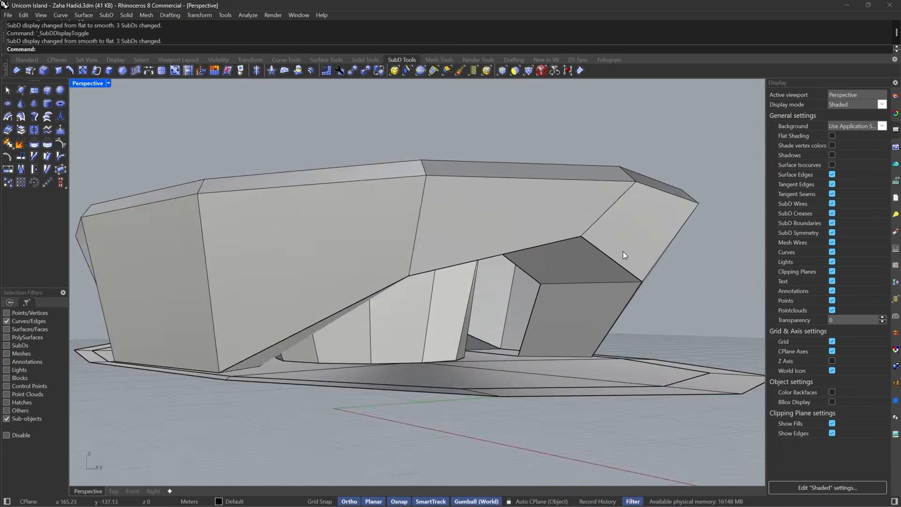
{"action": "right_click_drag", "start_coordinate": [623, 252], "coordinate": [440, 253]}
{"action": "scroll", "coordinate": [657, 215], "scroll_direction": "down", "scroll_amount": 10}
{"action": "scroll", "coordinate": [440, 254], "scroll_direction": "up", "scroll_amount": 7}
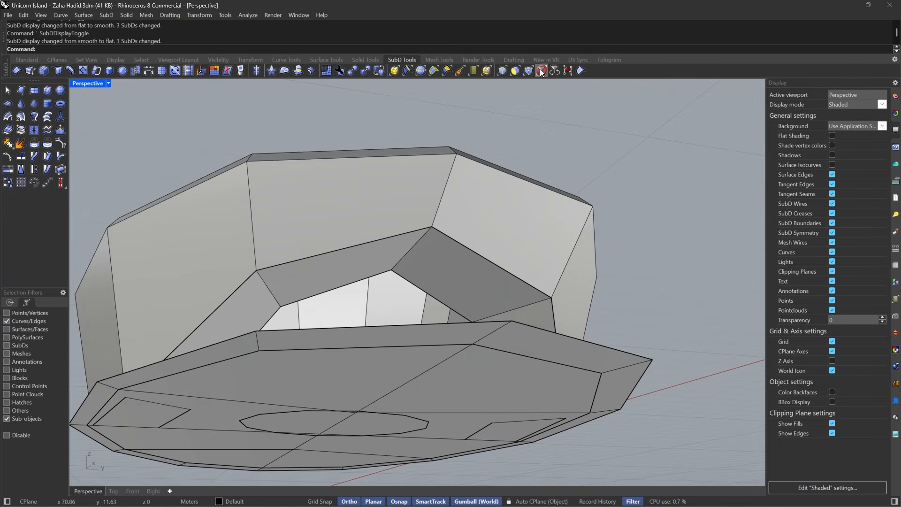
{"action": "left_click", "coordinate": [515, 72]}
{"action": "left_click", "coordinate": [439, 268]}
{"action": "left_click", "coordinate": [399, 254], "text": "shift"}
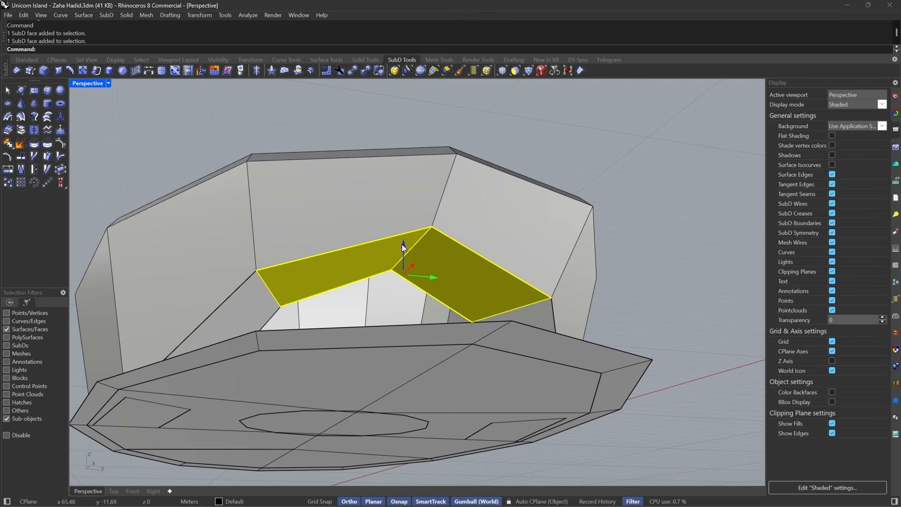
{"action": "left_click_drag", "start_coordinate": [407, 210], "coordinate": [407, 210]}
{"action": "key", "text": "Escape"}
- Join the ring's underside with its outer shell into one SubD using SubDJoinedEdges=Crease and SubDSymmetry=Preserve
{"action": "right_click_drag", "start_coordinate": [406, 210], "coordinate": [612, 215]}
{"action": "scroll", "coordinate": [566, 268], "scroll_direction": "down", "scroll_amount": 5}
{"action": "key", "text": "Tab"}
{"action": "scroll", "coordinate": [612, 215], "scroll_direction": "up", "scroll_amount": 6}
{"action": "left_click", "coordinate": [541, 70]}
{"action": "left_click", "coordinate": [522, 370]}
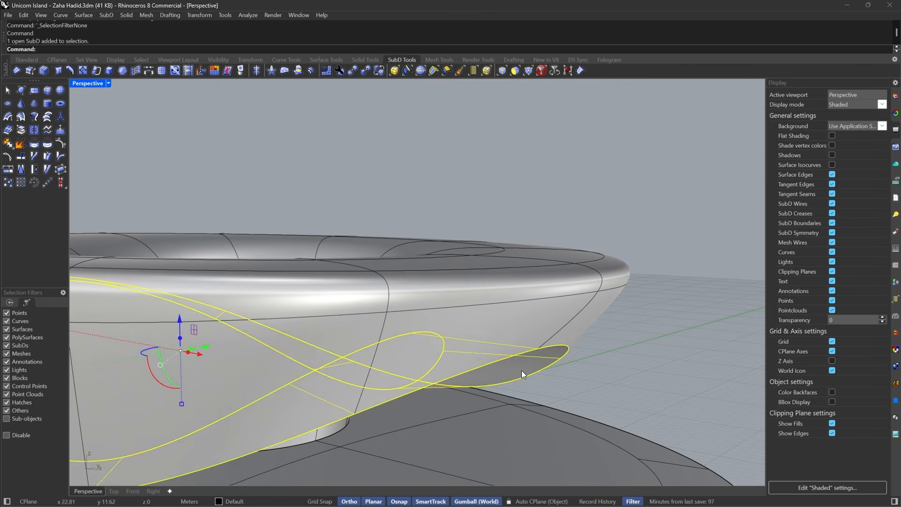
{"action": "scroll", "coordinate": [522, 370], "scroll_direction": "down", "scroll_amount": 6}
{"action": "key", "text": "ctrl+j"}
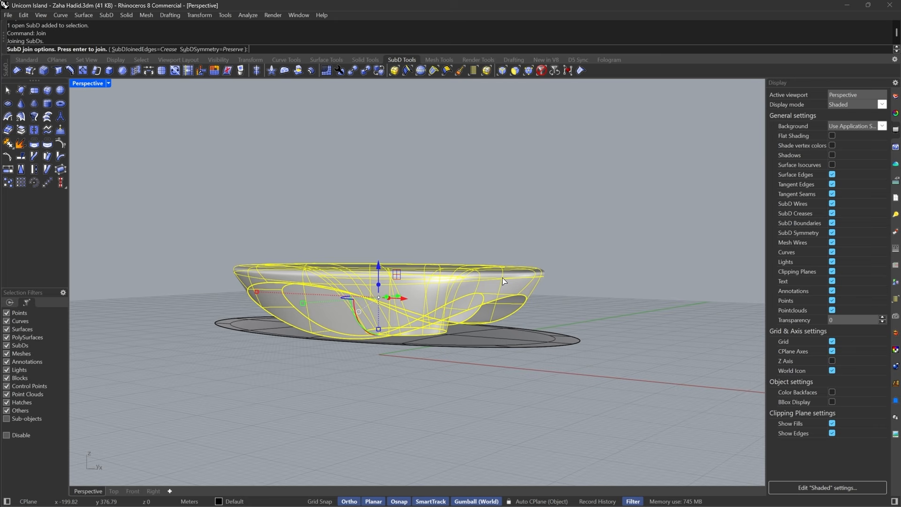
{"action": "key", "text": "Return"}
{"action": "key", "text": "Escape"}
- Slide the two crease edges above the ring's raised opening upward across the outer shell with OffsetMode=Proportional and Direction=Across
{"action": "scroll", "coordinate": [592, 318], "scroll_direction": "up", "scroll_amount": 5}
{"action": "key", "text": "Tab"}
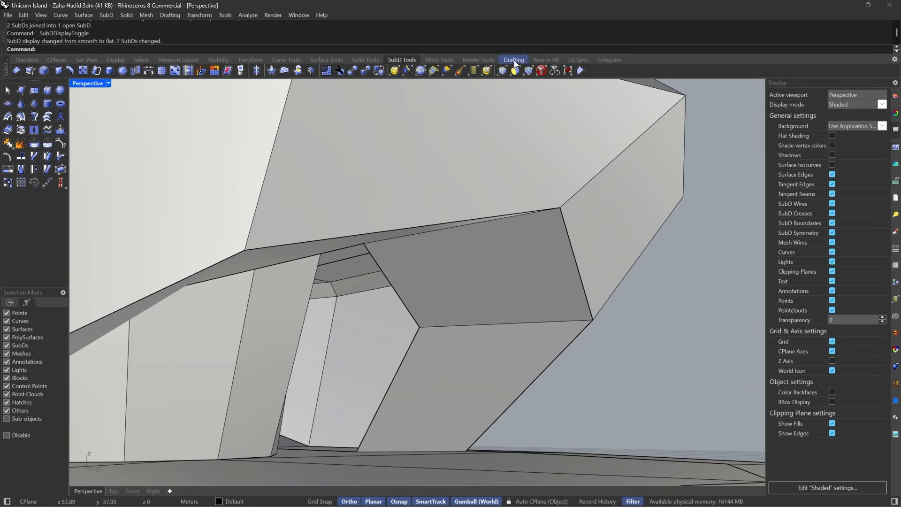
{"action": "scroll", "coordinate": [463, 249], "scroll_direction": "down", "scroll_amount": 4}
{"action": "scroll", "coordinate": [473, 250], "scroll_direction": "up", "scroll_amount": 5}
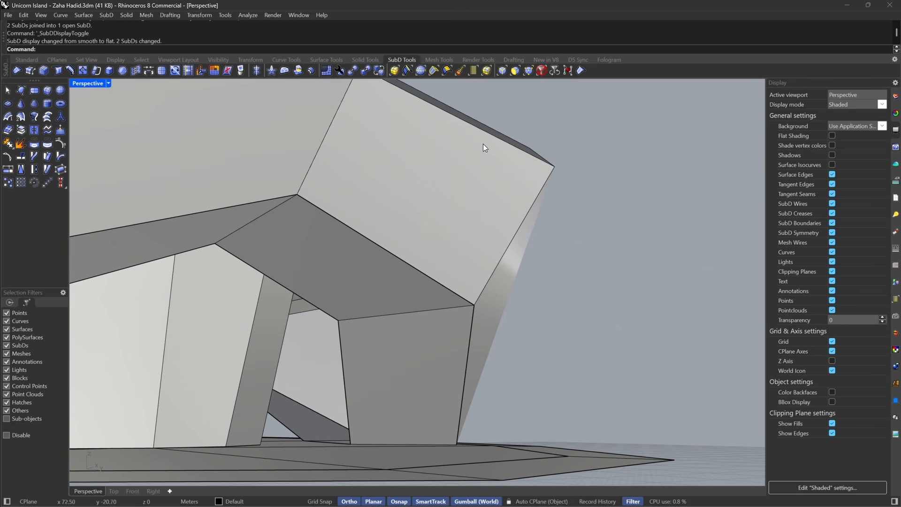
{"action": "left_click", "coordinate": [500, 70]}
{"action": "left_click", "coordinate": [381, 248]}
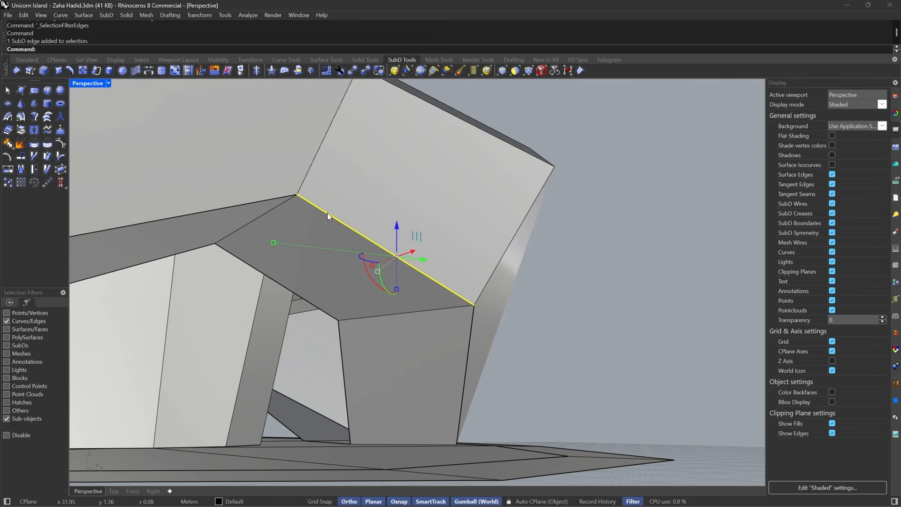
{"action": "left_click", "coordinate": [244, 205], "text": "shift"}
{"action": "right_click_drag", "start_coordinate": [511, 256], "coordinate": [436, 219]}
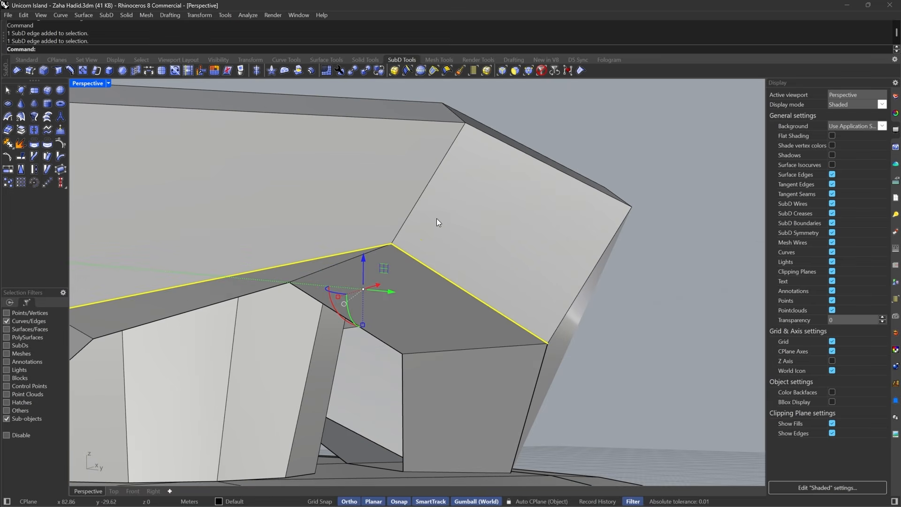
{"action": "left_click", "coordinate": [174, 70]}
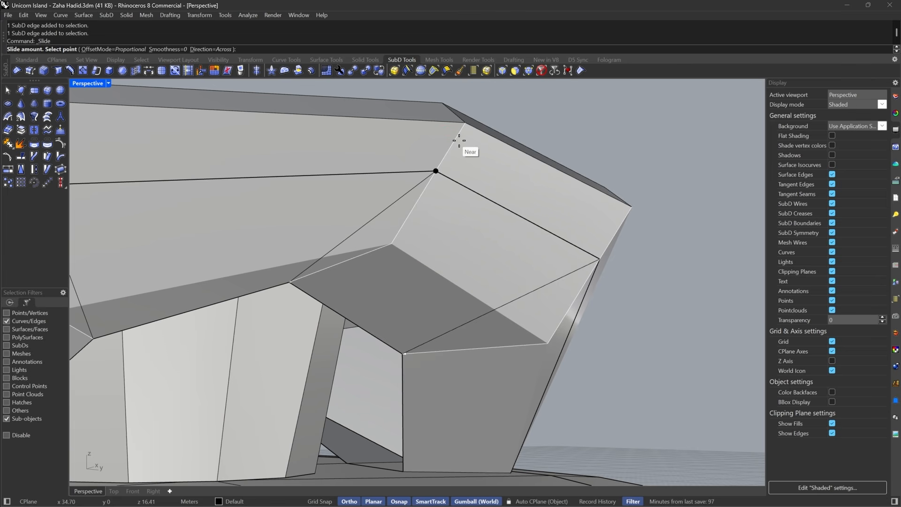
{"action": "left_click", "coordinate": [458, 139]}
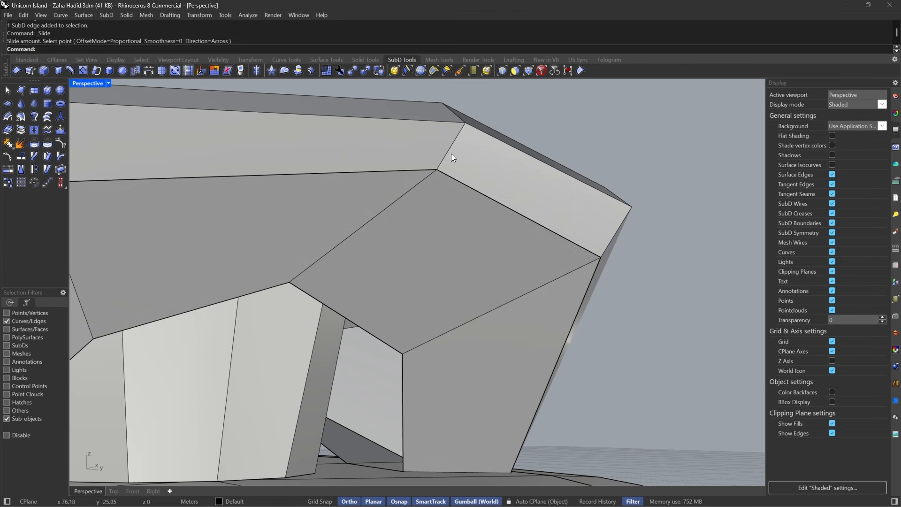
- Readjust the two shifted crease edges above the opening with another Slide using Smoothness=0 and Direction=Across
{"action": "left_click", "coordinate": [446, 173]}
{"action": "left_click", "coordinate": [411, 172], "text": "shift"}
{"action": "key", "text": "Return"}
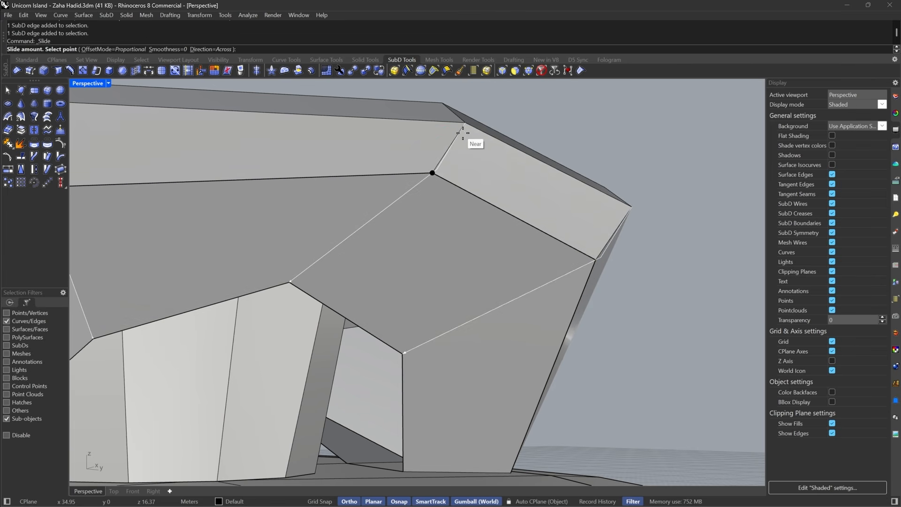
{"action": "scroll", "coordinate": [563, 253], "scroll_direction": "down", "scroll_amount": 8}
{"action": "right_click_drag", "start_coordinate": [563, 253], "coordinate": [472, 228]}
{"action": "scroll", "coordinate": [309, 270], "scroll_direction": "up", "scroll_amount": 5}
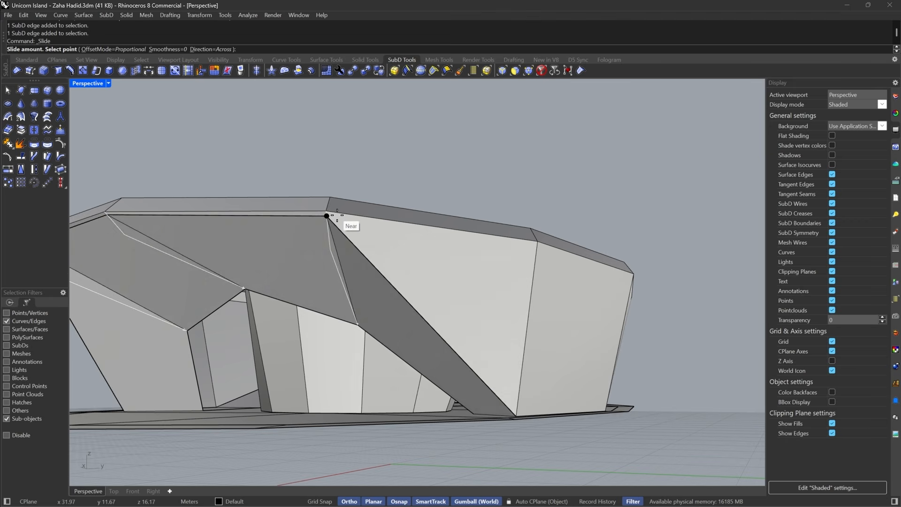
{"action": "left_click", "coordinate": [330, 249]}
- Check the ring's rim in smooth display and undo the slides of the two crease edges above the opening
{"action": "scroll", "coordinate": [516, 261], "scroll_direction": "down", "scroll_amount": 5}
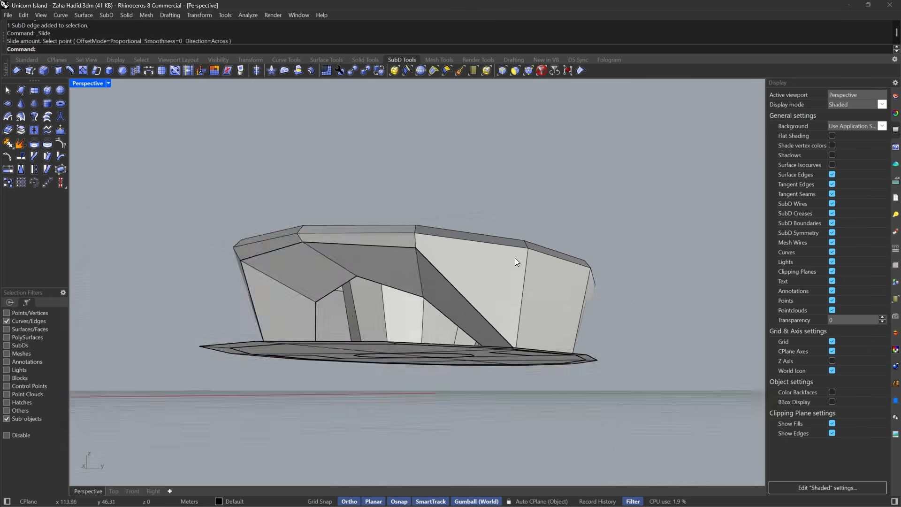
{"action": "key", "text": "Tab"}
{"action": "right_click_drag", "start_coordinate": [514, 258], "coordinate": [536, 311]}
{"action": "scroll", "coordinate": [614, 286], "scroll_direction": "up", "scroll_amount": 5}
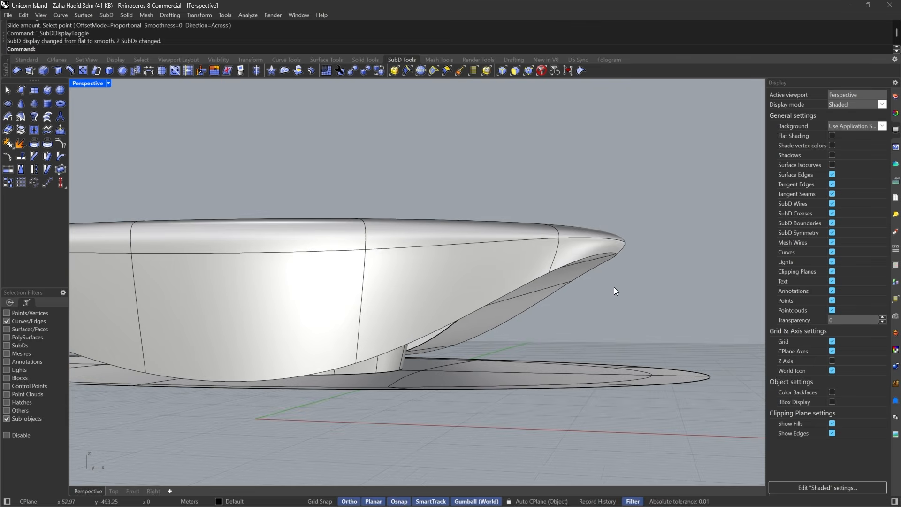
{"action": "key", "text": "ctrl+z"}
{"action": "scroll", "coordinate": [672, 285], "scroll_direction": "down", "scroll_amount": 5}
{"action": "right_click_drag", "start_coordinate": [651, 278], "coordinate": [314, 262]}
{"action": "scroll", "coordinate": [309, 260], "scroll_direction": "up", "scroll_amount": 4}
{"action": "key", "text": "Tab"}
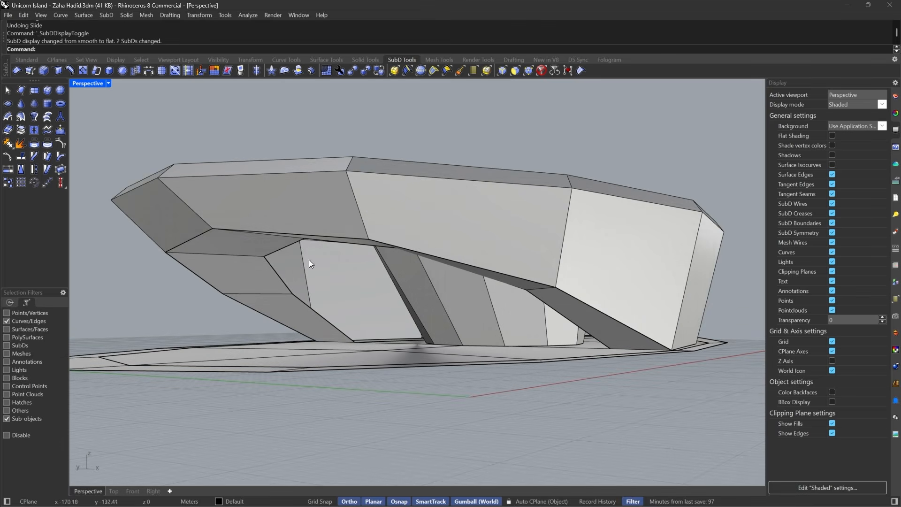
- Slide the two crease edges above the raised opening toward the rim by -.8 with OffsetMode=Proportional and Direction=Across
{"action": "left_click", "coordinate": [239, 230]}
{"action": "left_click", "coordinate": [192, 234], "text": "shift"}
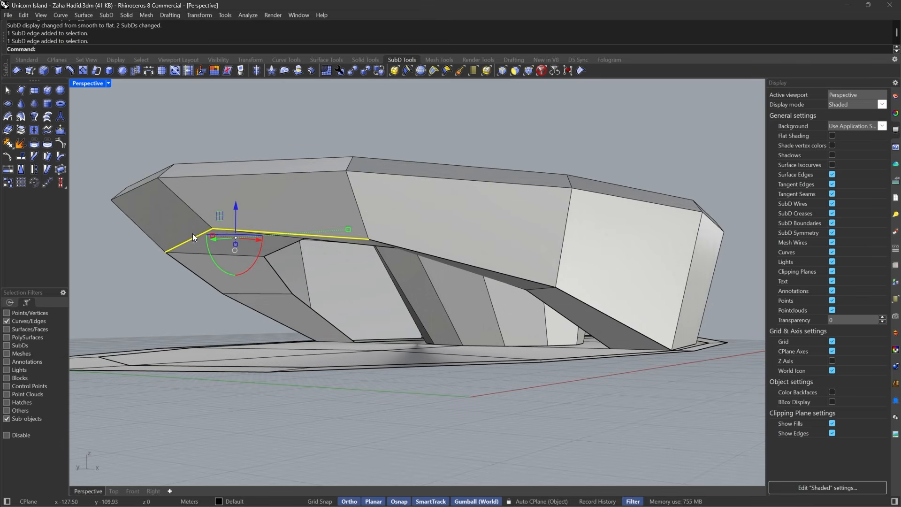
{"action": "key", "text": "Tab"}
{"action": "key", "text": "Tab"}
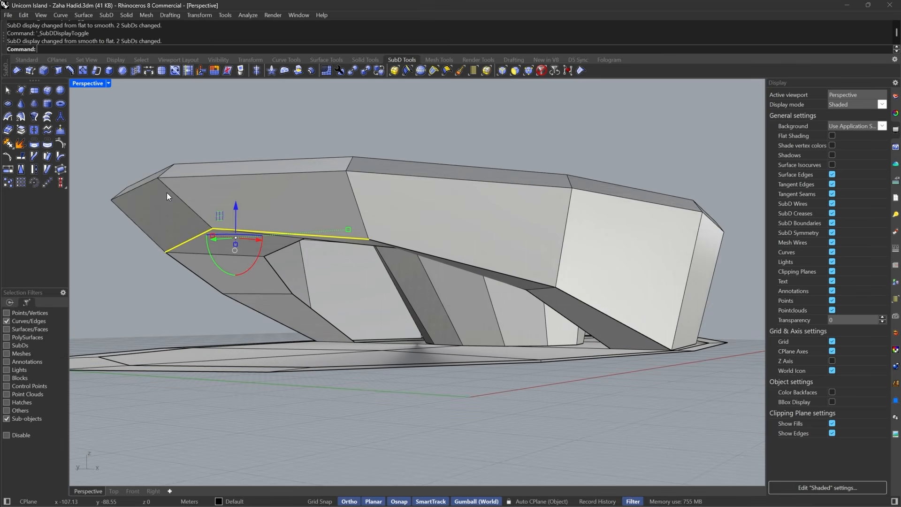
{"action": "left_click", "coordinate": [188, 71]}
{"action": "scroll", "coordinate": [131, 190], "scroll_direction": "up", "scroll_amount": 3}
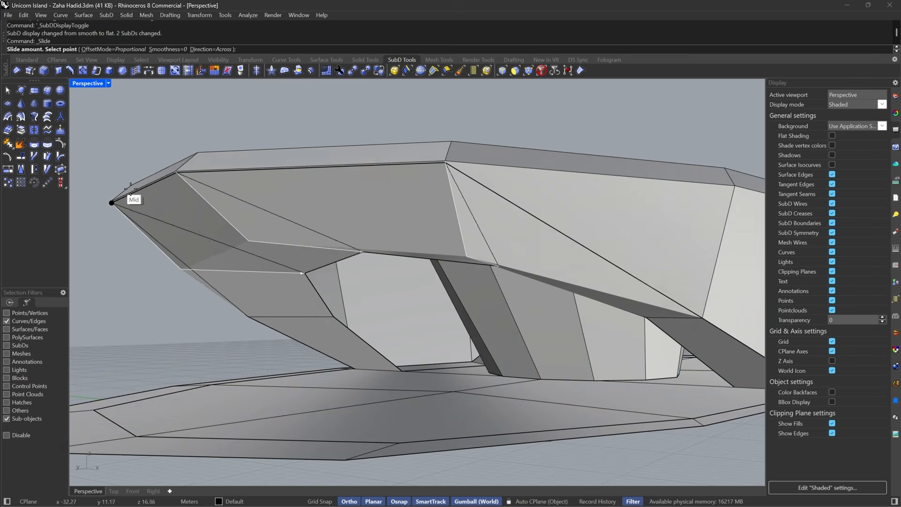
{"action": "scroll", "coordinate": [179, 185], "scroll_direction": "up", "scroll_amount": 5}
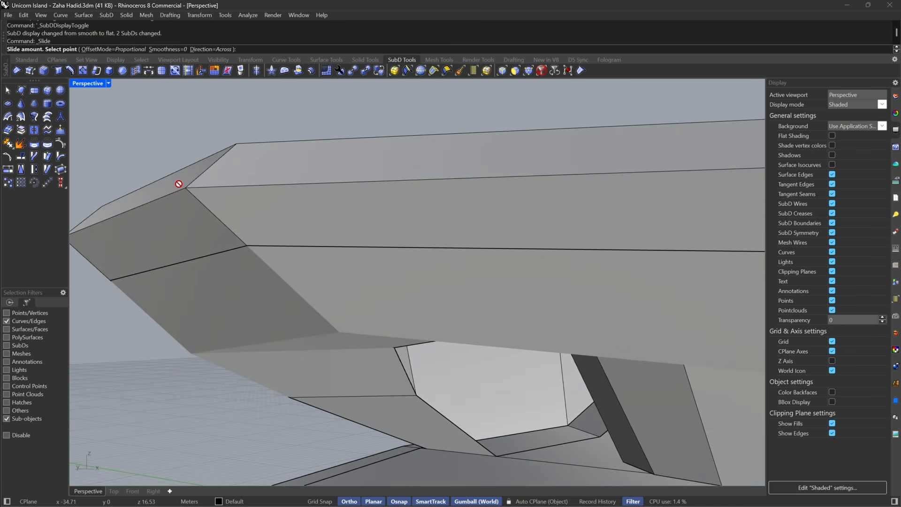
{"action": "scroll", "coordinate": [180, 186], "scroll_direction": "down", "scroll_amount": 2}
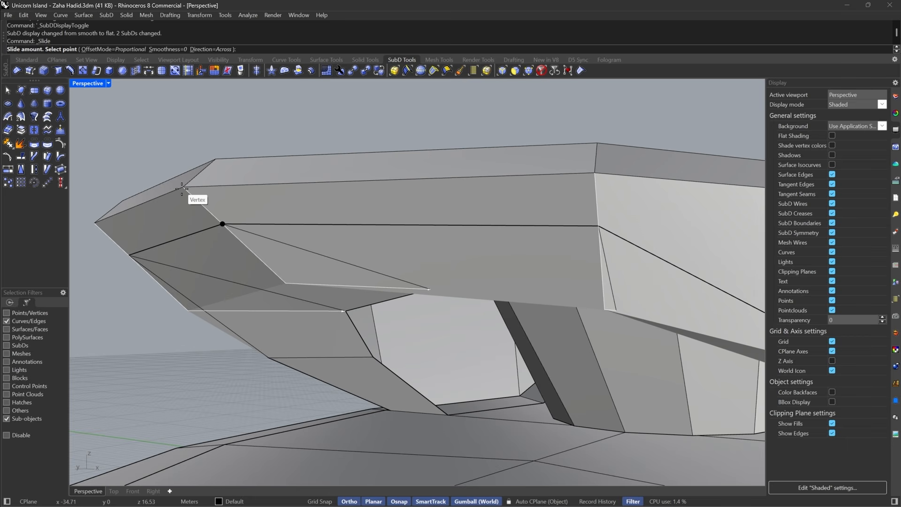
{"action": "type", "text": "8"}
{"action": "key", "text": "Return"}
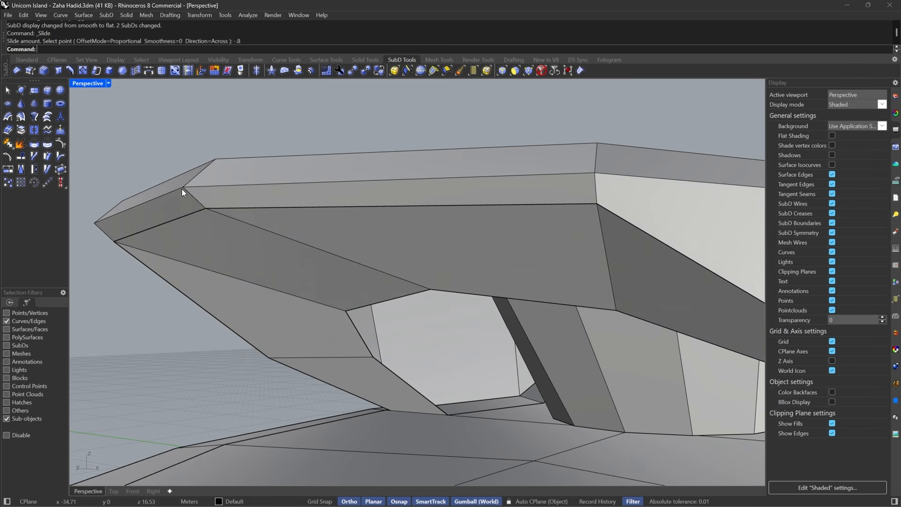
- Lower the two slanted underside edges flanking the raised opening slightly along the vertical axis
{"action": "key", "text": "Tab"}
{"action": "scroll", "coordinate": [159, 236], "scroll_direction": "down", "scroll_amount": 5}
{"action": "mouse_move", "coordinate": [159, 235]}
{"action": "right_mouse_down"}
{"action": "mouse_move", "coordinate": [257, 255]}
{"action": "mouse_move", "coordinate": [227, 264]}
{"action": "mouse_move", "coordinate": [159, 254]}
{"action": "right_mouse_up"}
{"action": "key", "text": "Tab"}
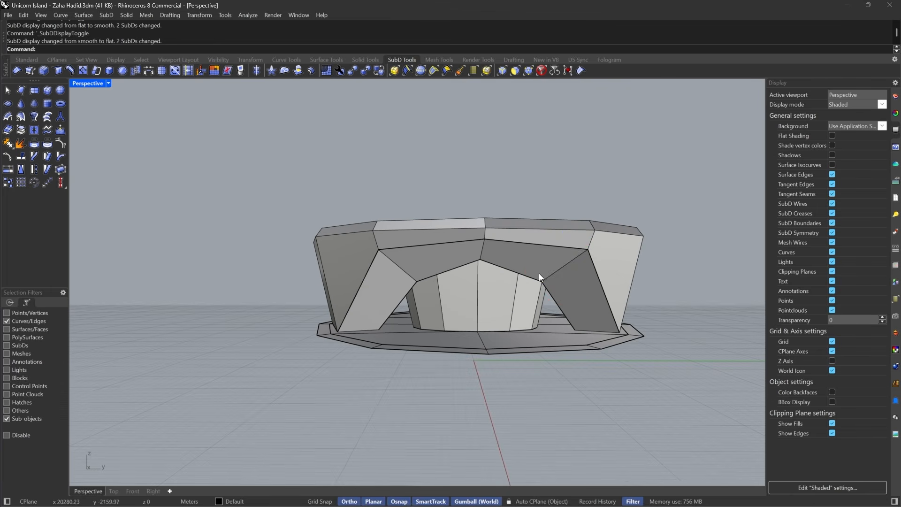
{"action": "left_click", "coordinate": [542, 276]}
{"action": "left_click", "coordinate": [393, 263]}
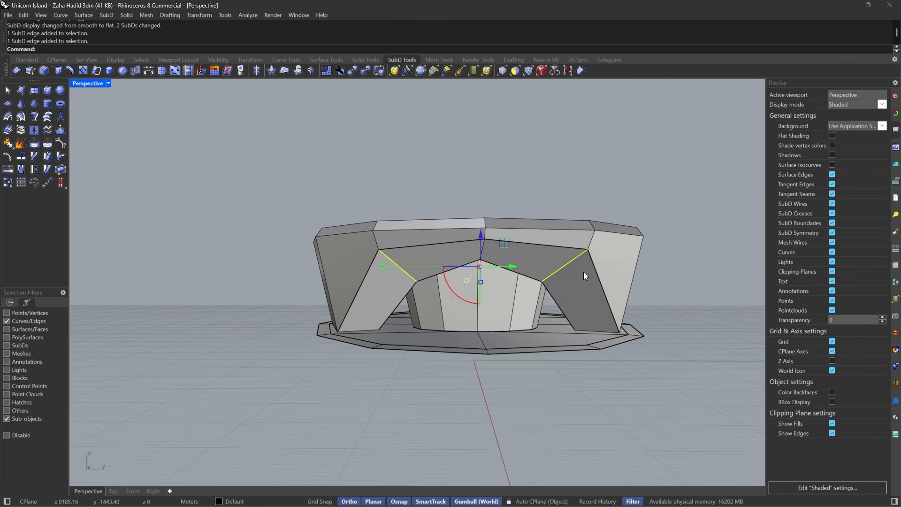
{"action": "right_click_drag", "start_coordinate": [584, 272], "coordinate": [534, 235]}
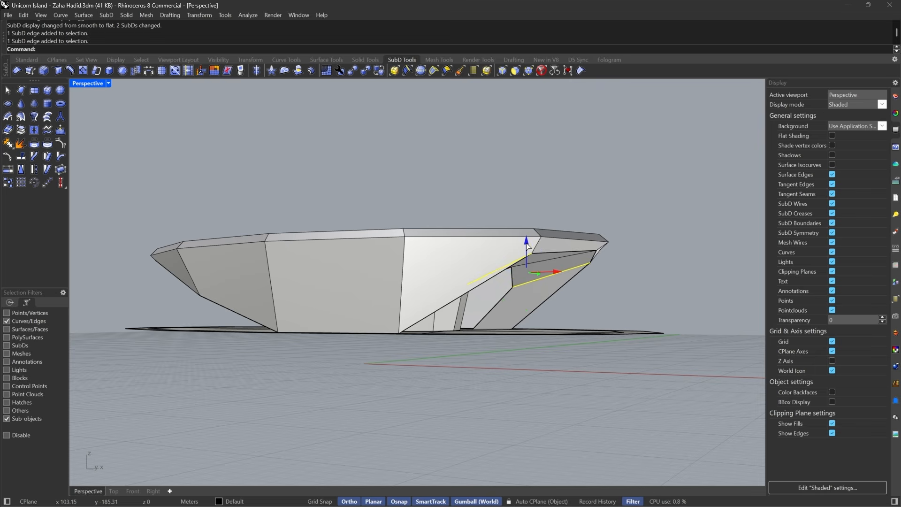
{"action": "left_click_drag", "start_coordinate": [526, 244], "coordinate": [527, 251]}
{"action": "left_click", "coordinate": [704, 303]}
- Try to slide the underside's entire 12-edge inner loop outward, close to the ring's outer crease
{"action": "key", "text": "Tab"}
{"action": "right_click_drag", "start_coordinate": [705, 303], "coordinate": [730, 305]}
{"action": "scroll", "coordinate": [566, 318], "scroll_direction": "down", "scroll_amount": 4}
{"action": "right_click_drag", "start_coordinate": [566, 318], "coordinate": [511, 313]}
{"action": "scroll", "coordinate": [498, 301], "scroll_direction": "up", "scroll_amount": 5}
{"action": "key", "text": "Tab"}
{"action": "left_click", "coordinate": [480, 277]}
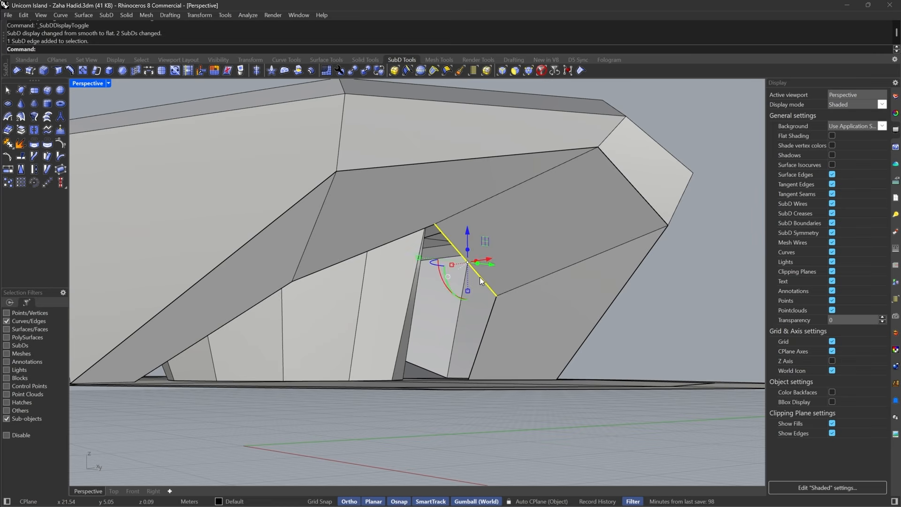
{"action": "double_click", "coordinate": [479, 277]}
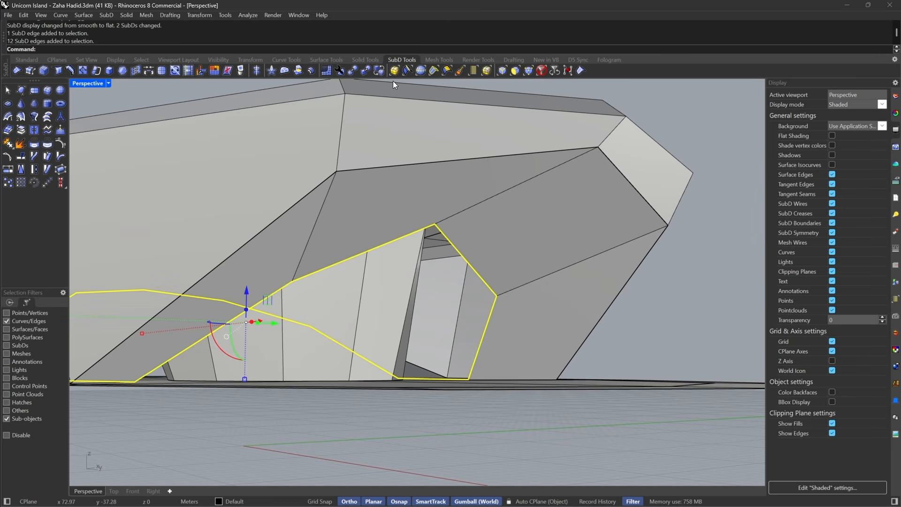
{"action": "left_click", "coordinate": [191, 73]}
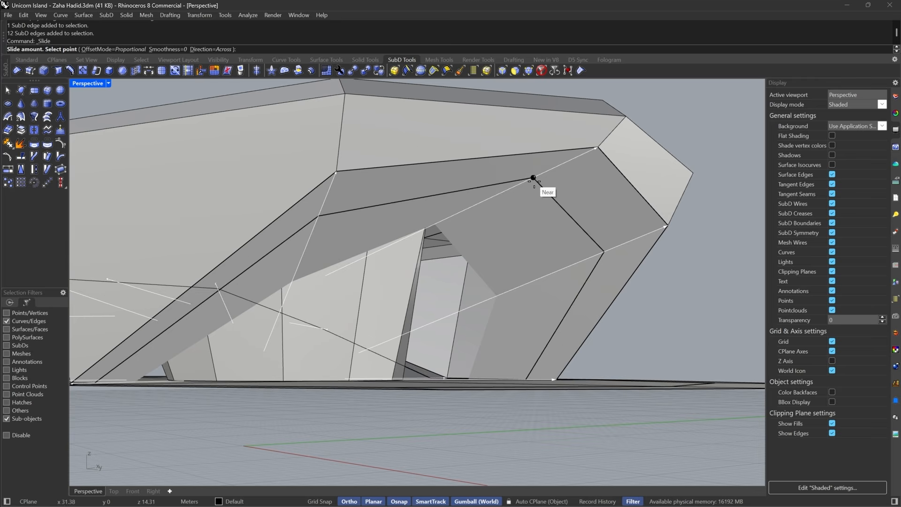
{"action": "left_click", "coordinate": [561, 169]}
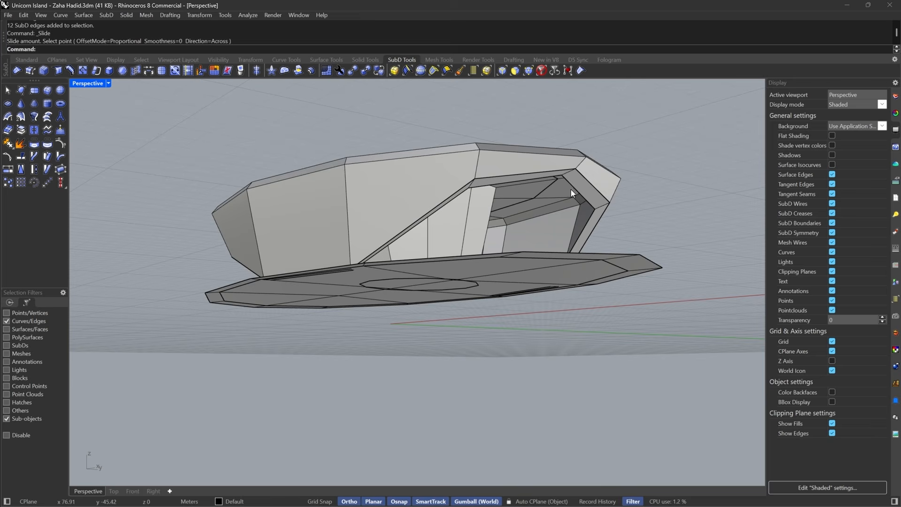
- Undo the slide of the underside's entire inner edge loop
{"action": "double_click", "coordinate": [571, 190]}
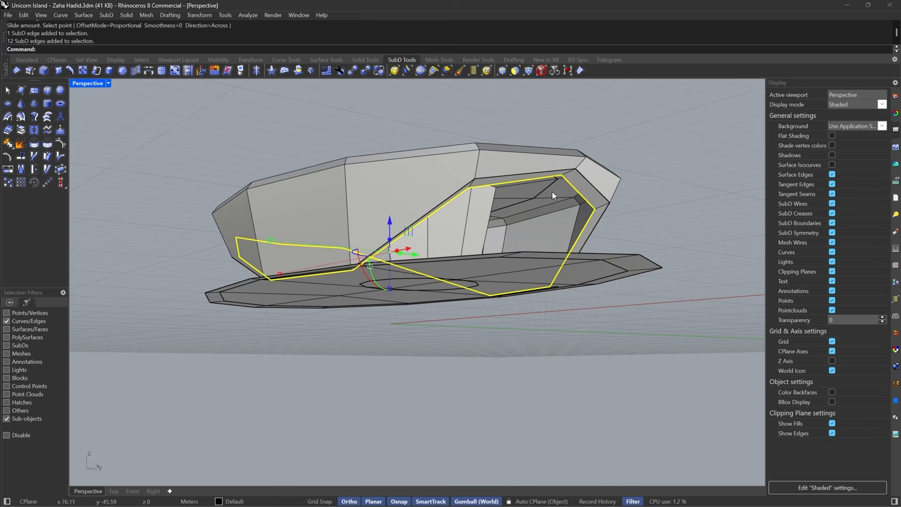
{"action": "right_click_drag", "start_coordinate": [552, 191], "coordinate": [352, 255]}
{"action": "key", "text": "ctrl+z"}
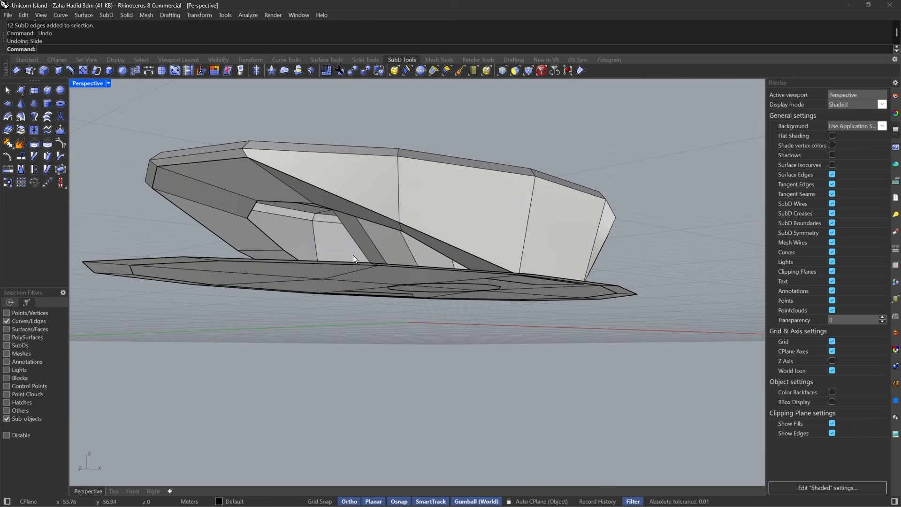
{"action": "right_click_drag", "start_coordinate": [500, 233], "coordinate": [429, 234]}
- Slide only the inner loop edges around the raised opening outward, close to the outer crease, with OffsetMode=Proportional and Direction=Across
{"action": "double_click", "coordinate": [517, 210]}
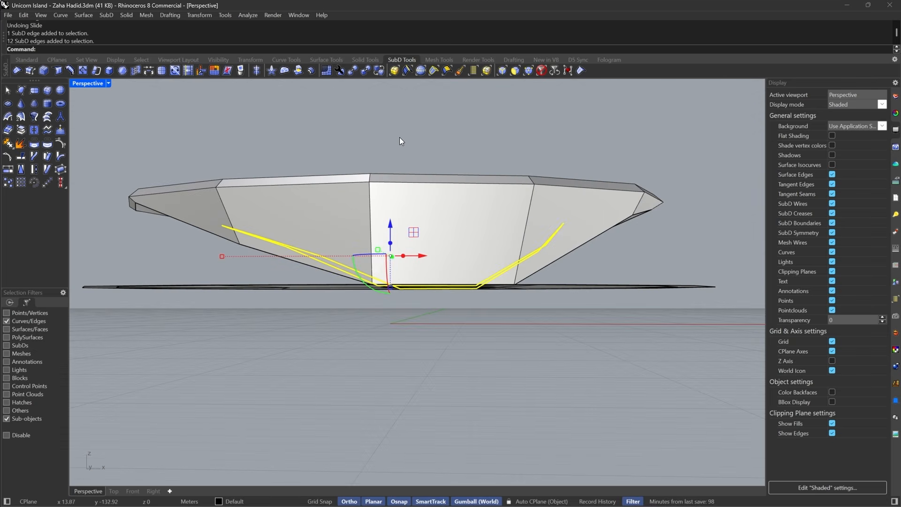
{"action": "left_click_drag", "start_coordinate": [422, 124], "coordinate": [103, 375], "text": "ctrl"}
{"action": "right_click_drag", "start_coordinate": [564, 287], "coordinate": [533, 232]}
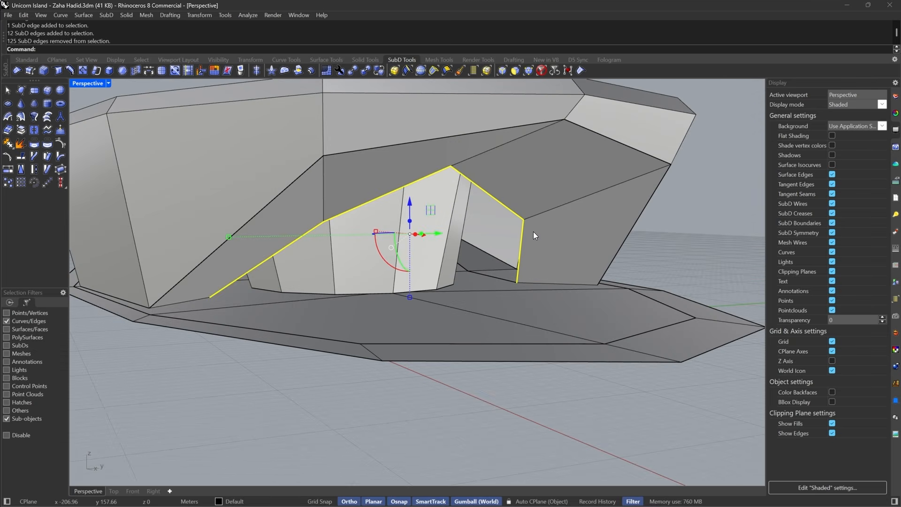
{"action": "left_click", "coordinate": [190, 70]}
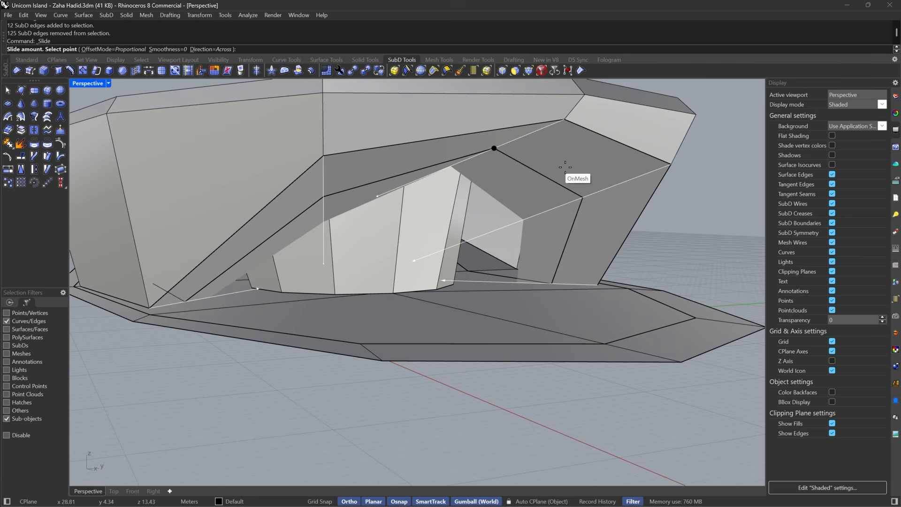
{"action": "left_click", "coordinate": [551, 125]}
- Examine the underside's inner edge loop around the raised opening in both flat and smooth display
{"action": "double_click", "coordinate": [559, 128]}
{"action": "scroll", "coordinate": [370, 207], "scroll_direction": "down", "scroll_amount": 4}
{"action": "right_click_drag", "start_coordinate": [358, 206], "coordinate": [496, 236]}
{"action": "key", "text": "Tab"}
{"action": "key", "text": "Tab"}
{"action": "scroll", "coordinate": [449, 248], "scroll_direction": "down", "scroll_amount": 6}
{"action": "key", "text": "Tab"}
{"action": "scroll", "coordinate": [471, 249], "scroll_direction": "up", "scroll_amount": 8}
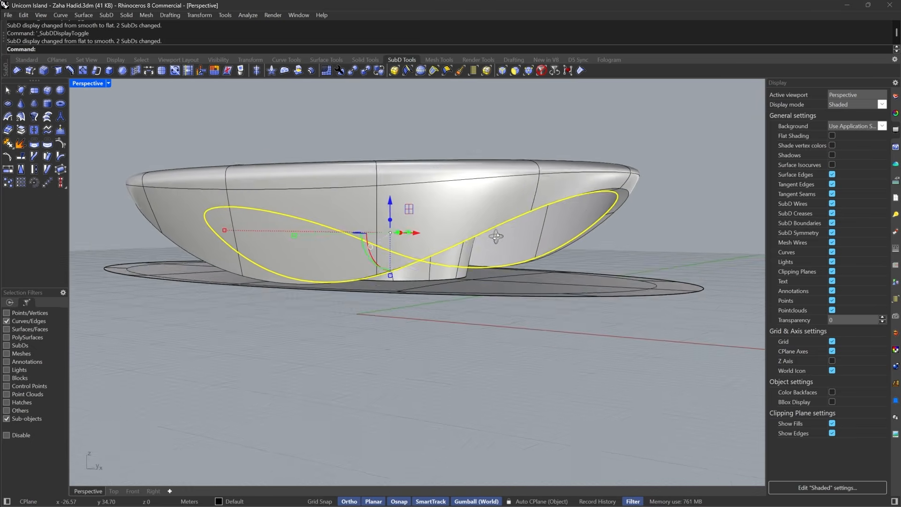
- Clear the flat base from view and show the remaining ring in flat display
{"action": "key", "text": "Escape"}
{"action": "left_click", "coordinate": [469, 194]}
{"action": "right_click_drag", "start_coordinate": [469, 194], "coordinate": [586, 230]}
{"action": "key", "text": "Tab"}
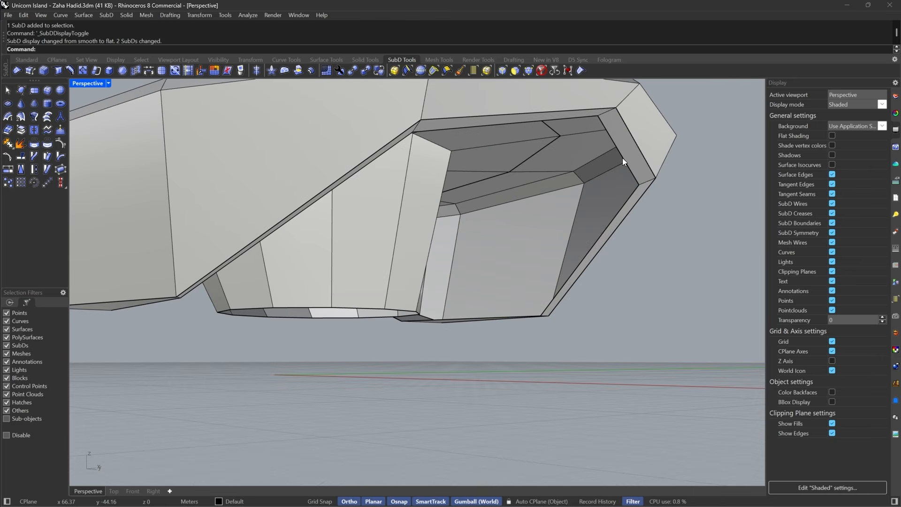
{"action": "left_click", "coordinate": [619, 153]}
{"action": "key", "text": "Escape"}
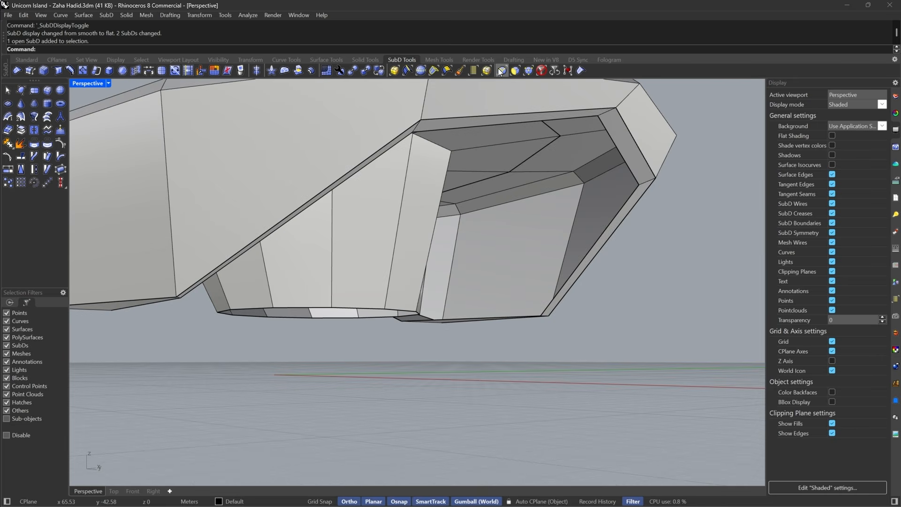
{"action": "left_click", "coordinate": [501, 71]}
{"action": "left_click", "coordinate": [610, 140]}
{"action": "right_click_drag", "start_coordinate": [610, 139], "coordinate": [371, 241]}
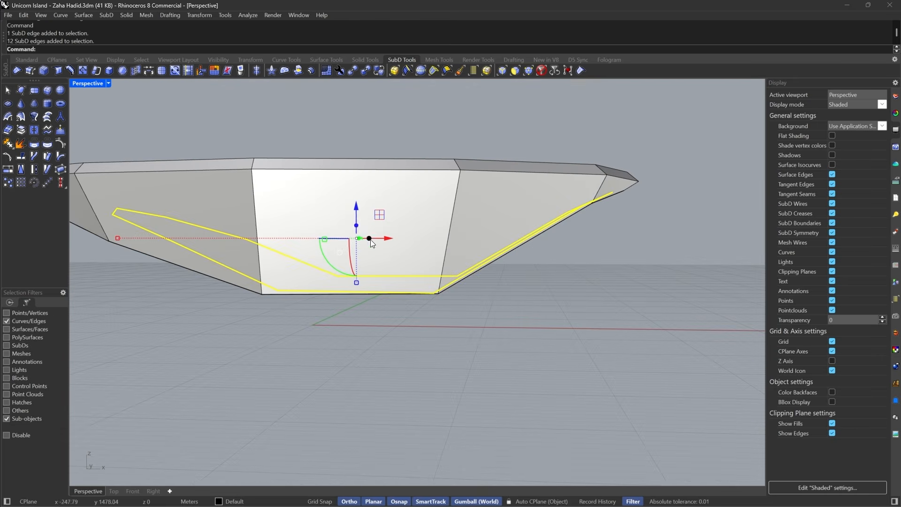
{"action": "left_click_drag", "start_coordinate": [360, 231], "coordinate": [421, 395]}
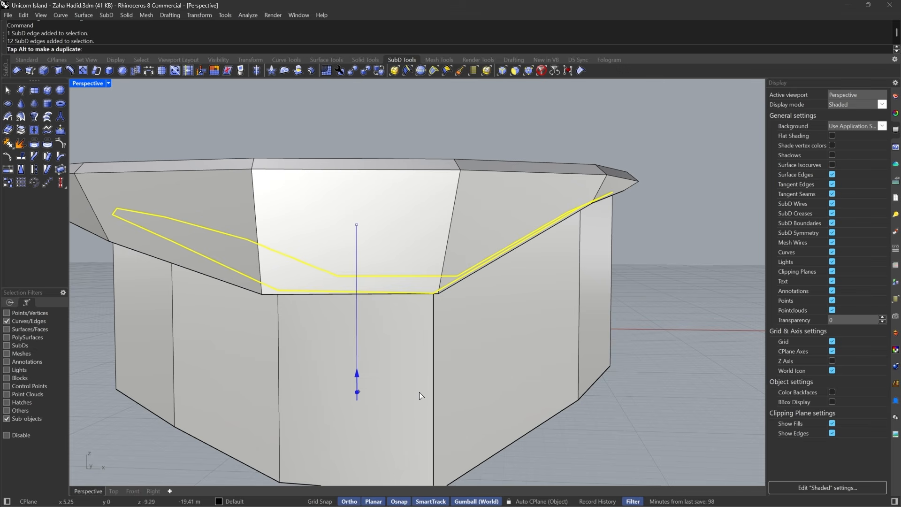
{"action": "key", "text": "Escape"}
- Insert an edge loop midway across the ring's underside with OffsetMode=Proportional and crease the new loop
{"action": "right_click_drag", "start_coordinate": [225, 300], "coordinate": [447, 263]}
{"action": "key", "text": "Escape"}
{"action": "left_click", "coordinate": [565, 227]}
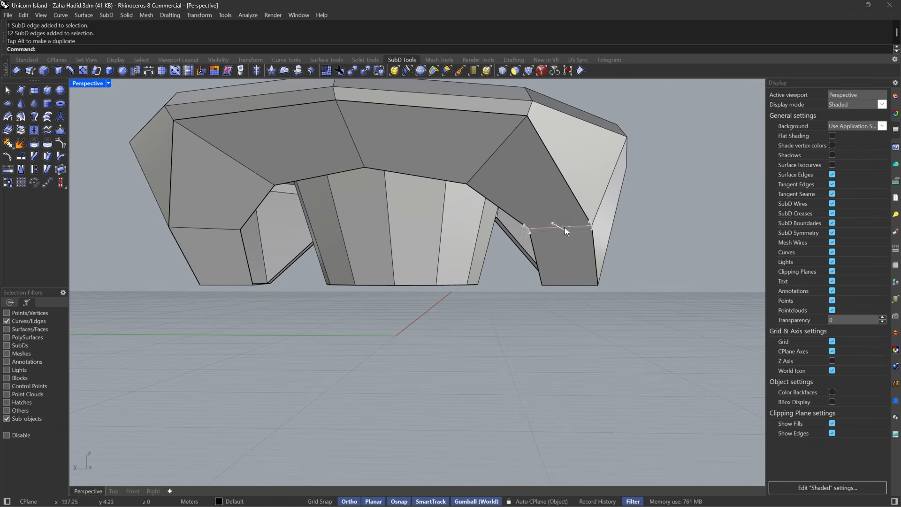
{"action": "left_click", "coordinate": [420, 71]}
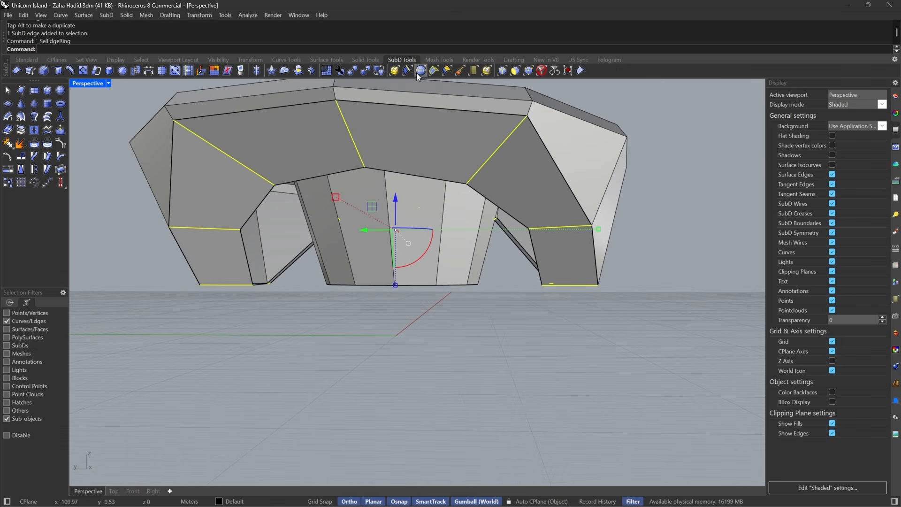
{"action": "left_click", "coordinate": [71, 71]}
{"action": "left_click", "coordinate": [559, 227]}
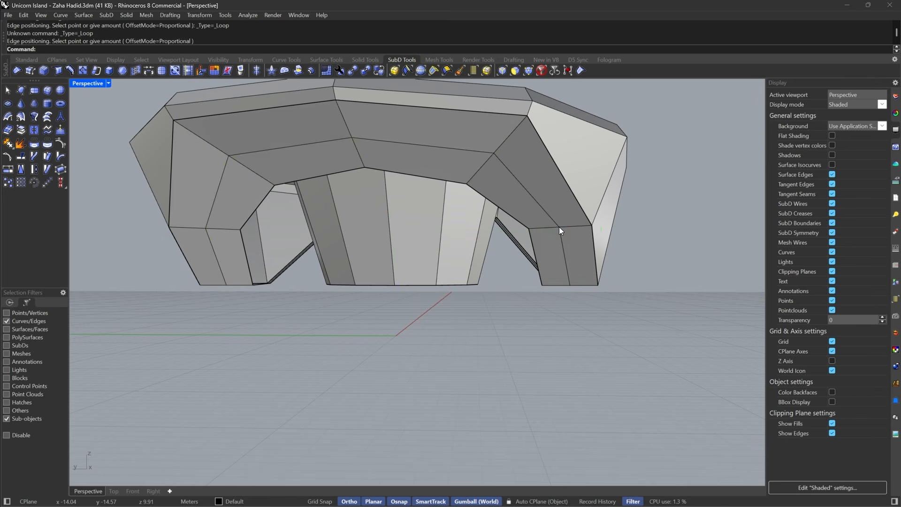
{"action": "left_click", "coordinate": [581, 70]}
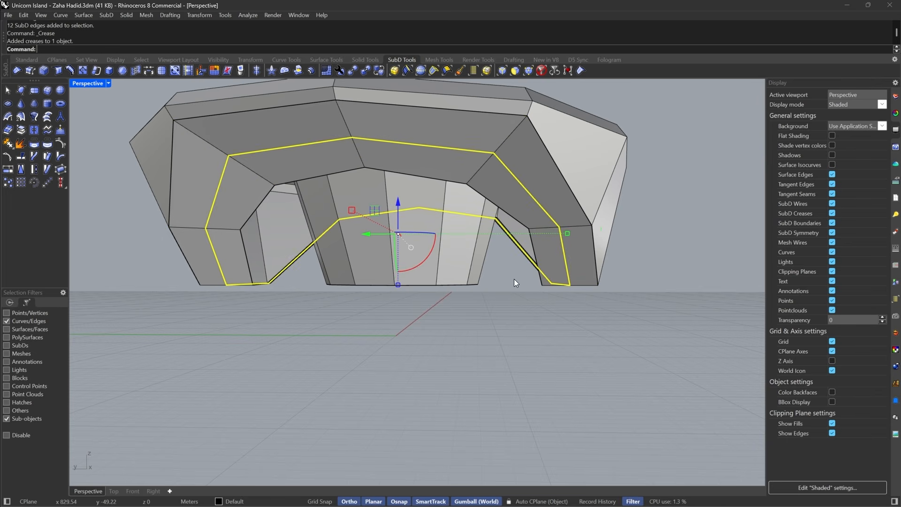
- Select the inner edge loop around the raised opening and relocate the gumball to a vertex at the loop's highest part
{"action": "double_click", "coordinate": [515, 219]}
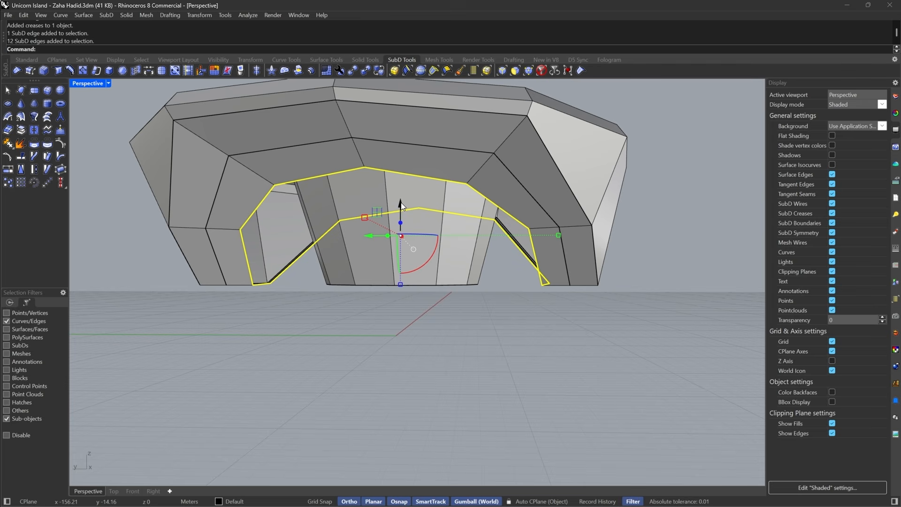
{"action": "left_click_drag", "start_coordinate": [401, 202], "coordinate": [413, 264]}
{"action": "key", "text": "Escape"}
{"action": "key", "text": "Escape"}
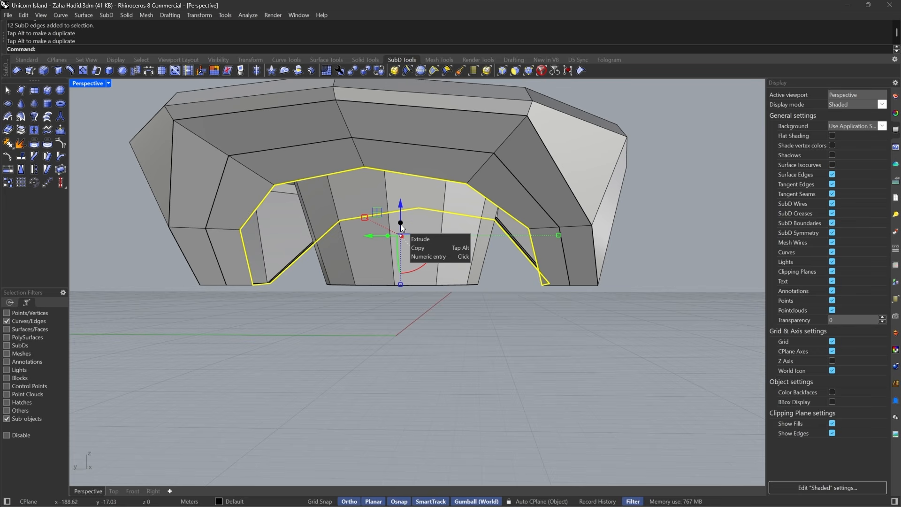
{"action": "right_click_drag", "start_coordinate": [355, 215], "coordinate": [352, 234]}
{"action": "type", "text": "GumballRelocate"}
{"action": "key", "text": "Return"}
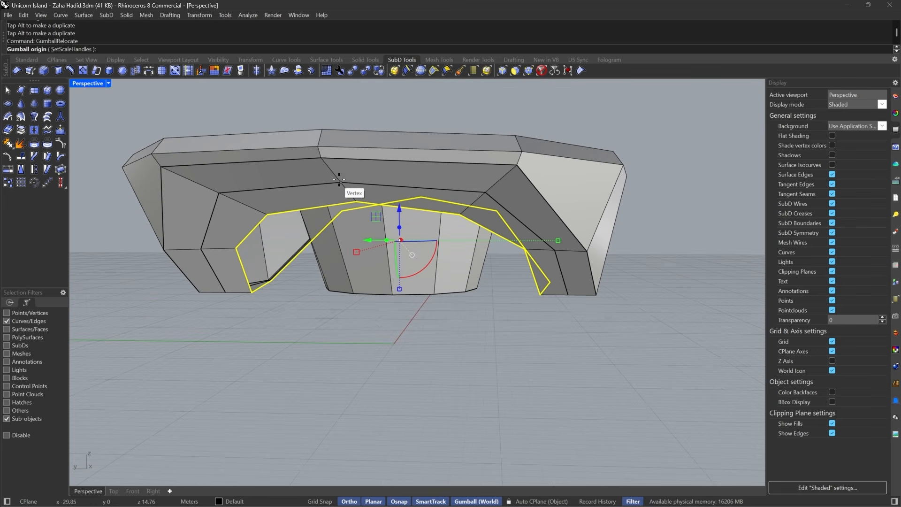
{"action": "left_click", "coordinate": [358, 202]}
{"action": "key", "text": "Return"}
- Extrude the opening's inner edge loop downward into a tall wall and scale its lower edge flat vertically
{"action": "left_click_drag", "start_coordinate": [356, 274], "coordinate": [356, 260]}
{"action": "left_click_drag", "start_coordinate": [398, 220], "coordinate": [440, 411]}
{"action": "scroll", "coordinate": [443, 252], "scroll_direction": "down", "scroll_amount": 6}
{"action": "mouse_move", "coordinate": [421, 357]}
{"action": "left_mouse_down"}
{"action": "mouse_move", "coordinate": [420, 342]}
{"action": "mouse_move", "coordinate": [429, 346]}
{"action": "left_mouse_up"}
{"action": "right_click_drag", "start_coordinate": [536, 289], "coordinate": [529, 292]}
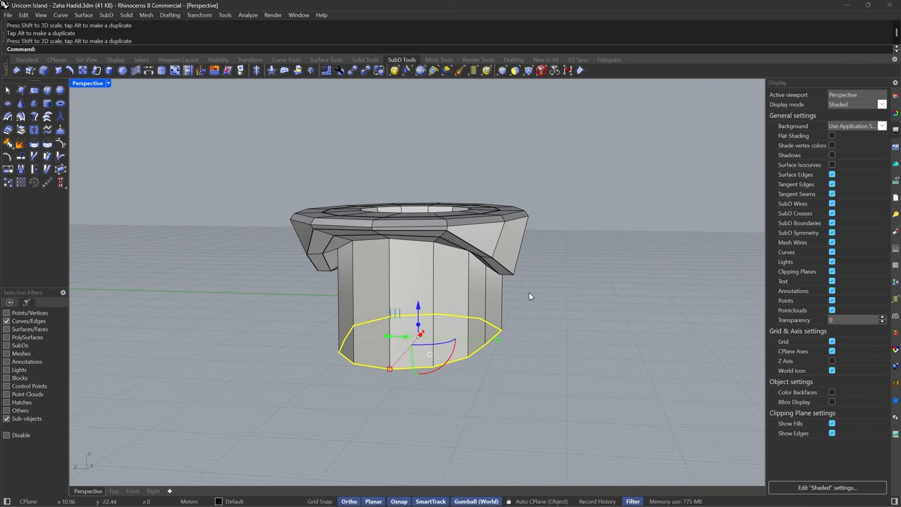
- Move the wall's lower edge loop vertically up to about the level of the ring's lowest vertex, using Move with Vertical
{"action": "type", "text": "m"}
{"action": "key", "text": "Return"}
{"action": "left_click", "coordinate": [208, 50]}
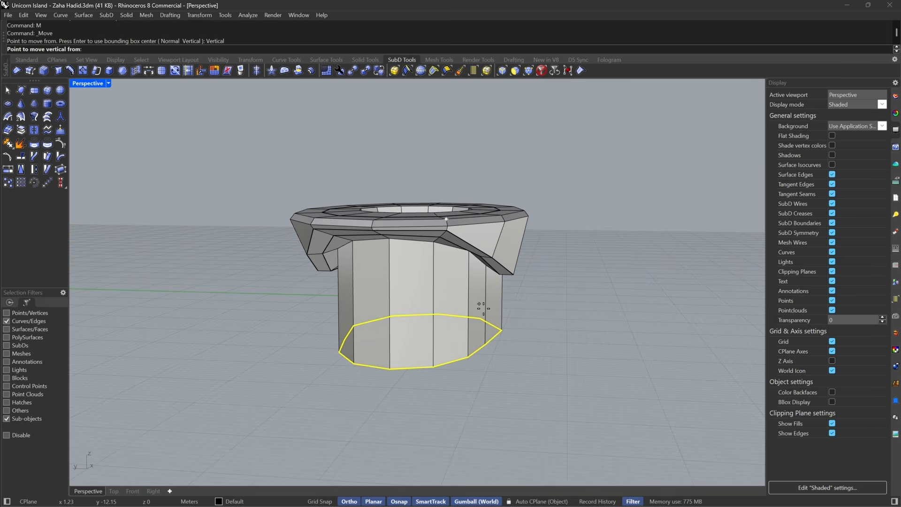
{"action": "left_click", "coordinate": [468, 357]}
{"action": "scroll", "coordinate": [488, 280], "scroll_direction": "up", "scroll_amount": 2}
{"action": "scroll", "coordinate": [488, 279], "scroll_direction": "up", "scroll_amount": 2}
{"action": "left_click", "coordinate": [520, 291]}
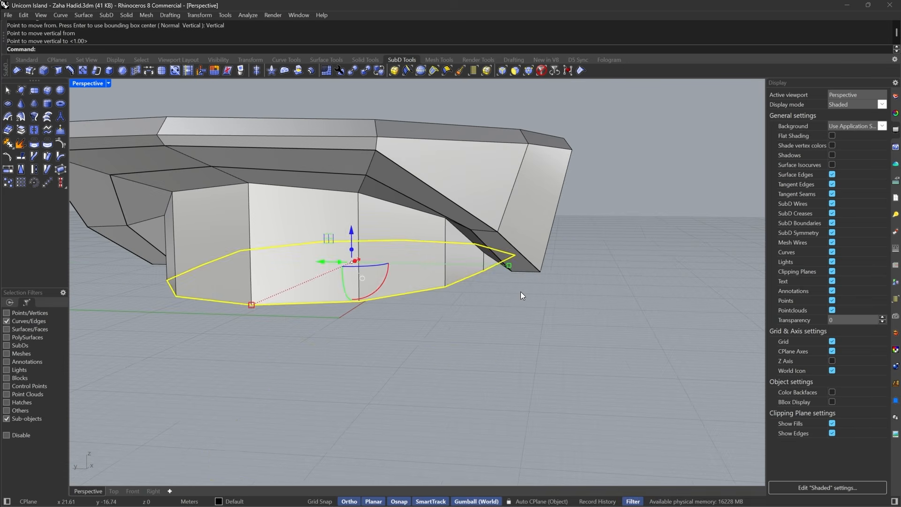
- Show the model in smooth display and extract the inner wall's complete face loop as a separate SubD
{"action": "key", "text": "Tab"}
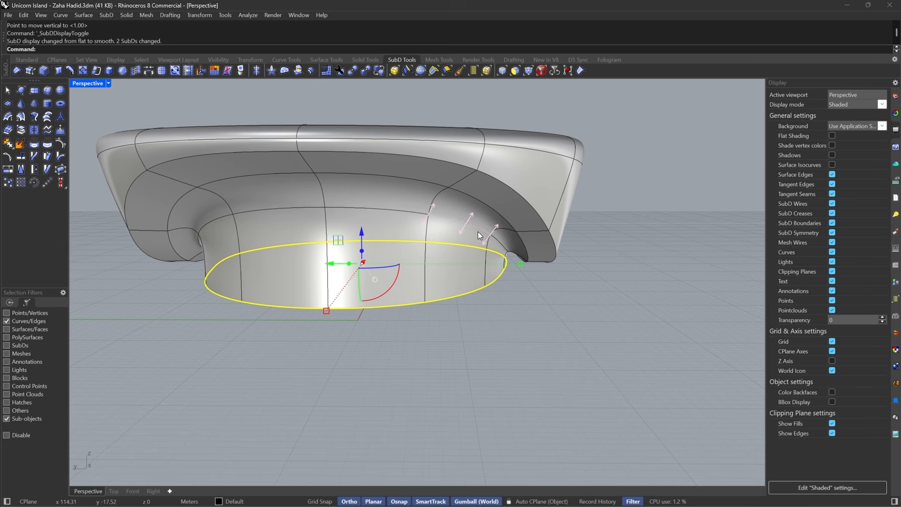
{"action": "left_click", "coordinate": [515, 70]}
{"action": "left_click", "coordinate": [474, 263]}
{"action": "double_click", "coordinate": [400, 247], "text": "shift"}
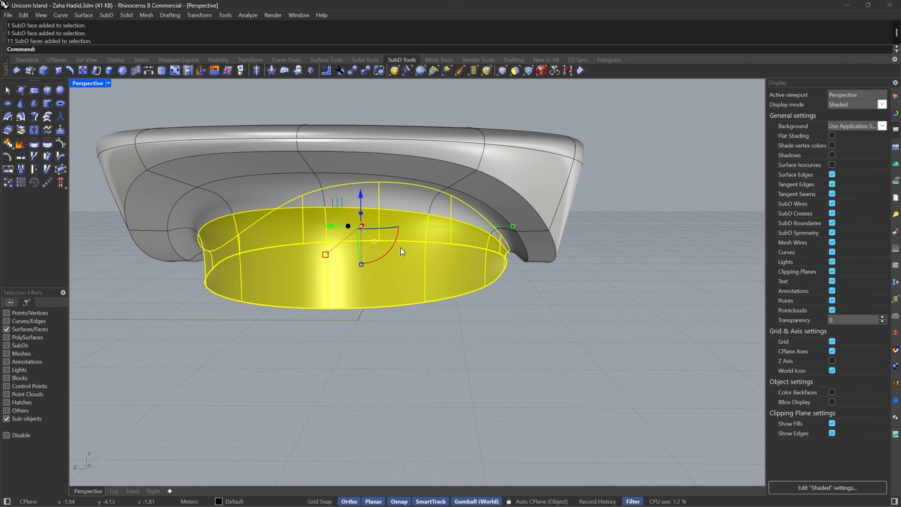
{"action": "left_click", "coordinate": [21, 133]}
- Inspect the extracted wall's face loop beneath the ring and compare it with the Unicorn Island reference image in the browser
{"action": "right_click_drag", "start_coordinate": [294, 377], "coordinate": [641, 306]}
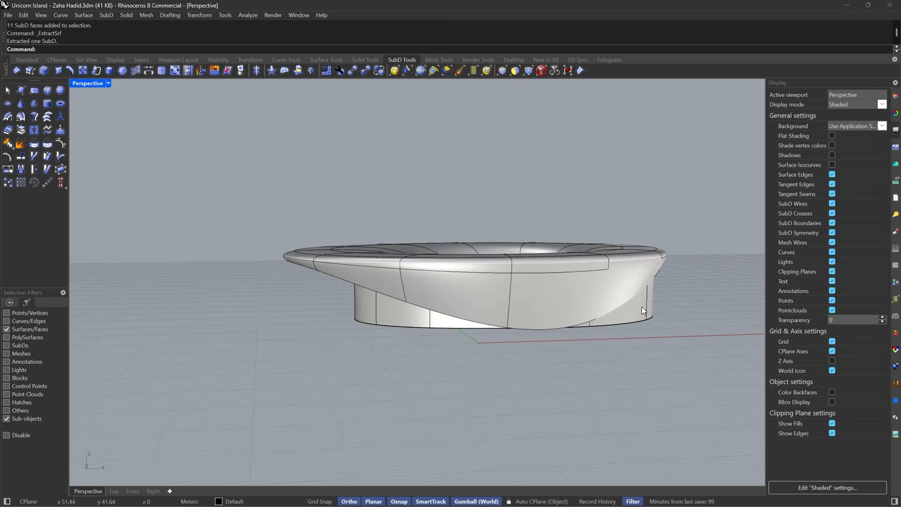
{"action": "scroll", "coordinate": [604, 278], "scroll_direction": "up", "scroll_amount": 3}
{"action": "right_click_drag", "start_coordinate": [602, 274], "coordinate": [665, 265]}
{"action": "left_click", "coordinate": [427, 330]}
{"action": "double_click", "coordinate": [342, 325], "text": "shift"}
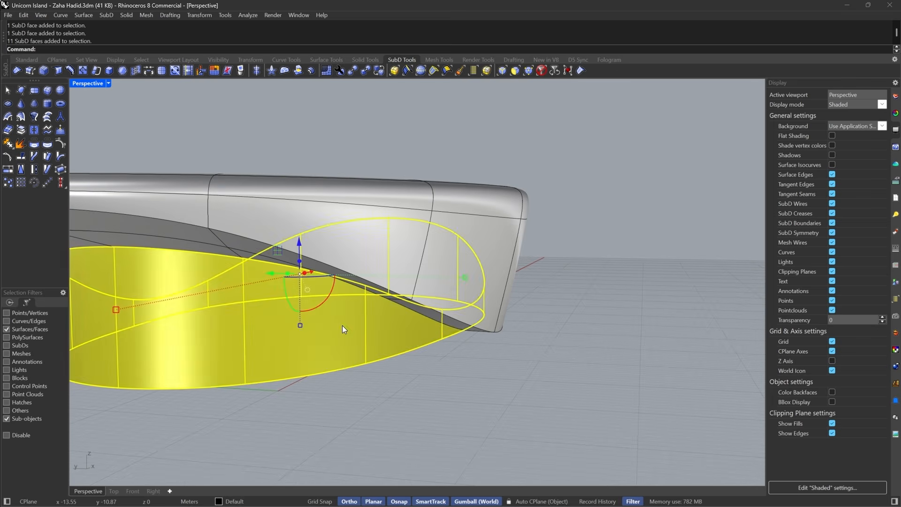
{"action": "scroll", "coordinate": [480, 274], "scroll_direction": "down", "scroll_amount": 5}
{"action": "scroll", "coordinate": [362, 302], "scroll_direction": "up", "scroll_amount": 6}
{"action": "right_click_drag", "start_coordinate": [576, 312], "coordinate": [501, 317]}
{"action": "left_click", "coordinate": [535, 496]}
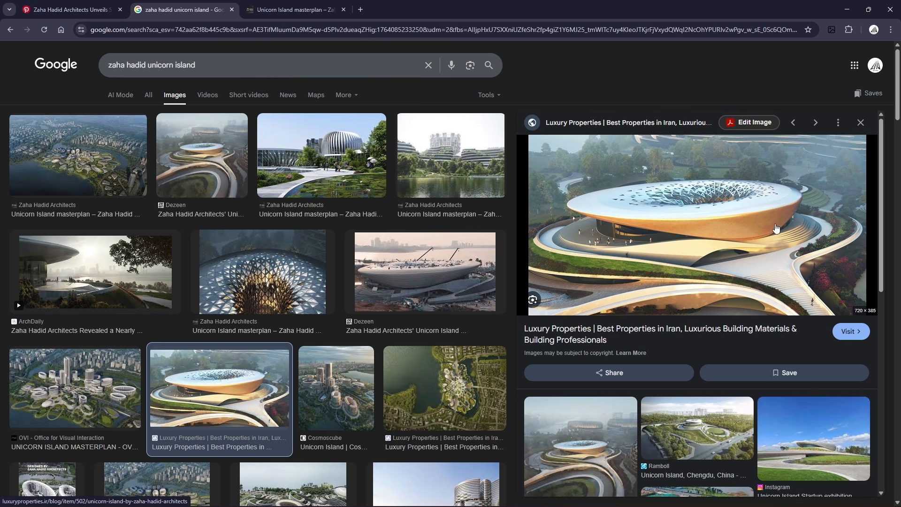
{"action": "left_click", "coordinate": [846, 10]}
- Examine the ring's outer side and its junction with the wall in both flat and smooth display
{"action": "key", "text": "Escape"}
{"action": "scroll", "coordinate": [524, 314], "scroll_direction": "down", "scroll_amount": 6}
{"action": "right_click_drag", "start_coordinate": [502, 313], "coordinate": [389, 305]}
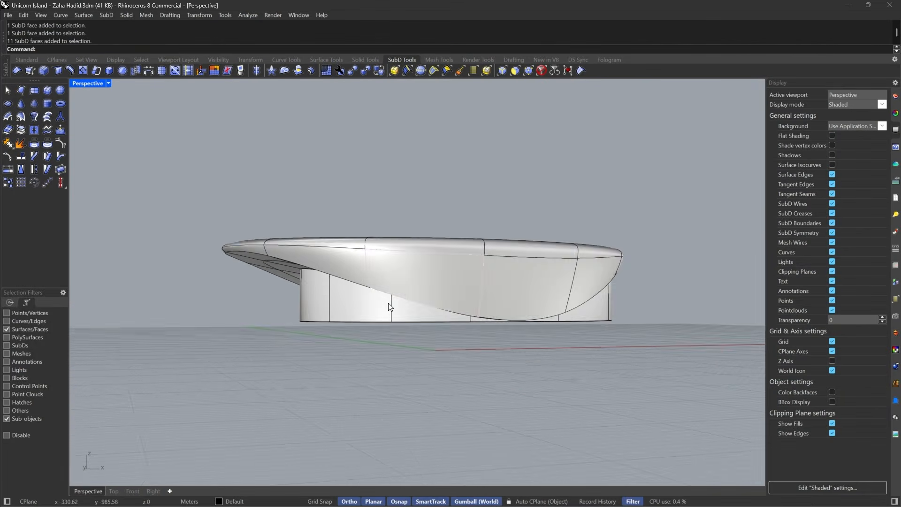
{"action": "scroll", "coordinate": [345, 274], "scroll_direction": "up", "scroll_amount": 6}
{"action": "right_click_drag", "start_coordinate": [344, 274], "coordinate": [430, 254]}
{"action": "key", "text": "Tab"}
{"action": "key", "text": "Tab"}
{"action": "scroll", "coordinate": [433, 260], "scroll_direction": "down", "scroll_amount": 6}
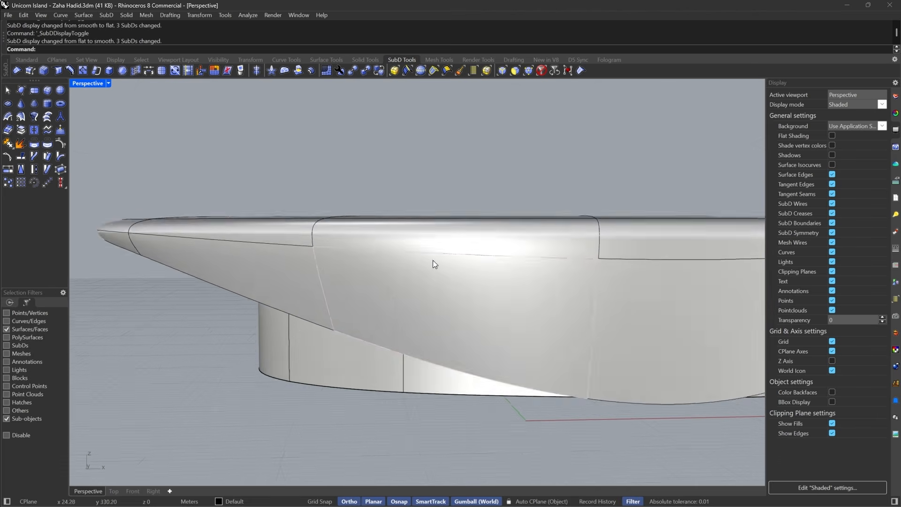
{"action": "right_click_drag", "start_coordinate": [288, 262], "coordinate": [458, 348]}
{"action": "scroll", "coordinate": [491, 299], "scroll_direction": "down", "scroll_amount": 6}
{"action": "scroll", "coordinate": [459, 347], "scroll_direction": "up", "scroll_amount": 5}
- Show the hidden flat base again and compare the building with the reference image in the browser
{"action": "type", "text": "Show"}
{"action": "key", "text": "Return"}
{"action": "right_click_drag", "start_coordinate": [565, 345], "coordinate": [573, 316]}
{"action": "left_click", "coordinate": [595, 296]}
{"action": "double_click", "coordinate": [621, 289]}
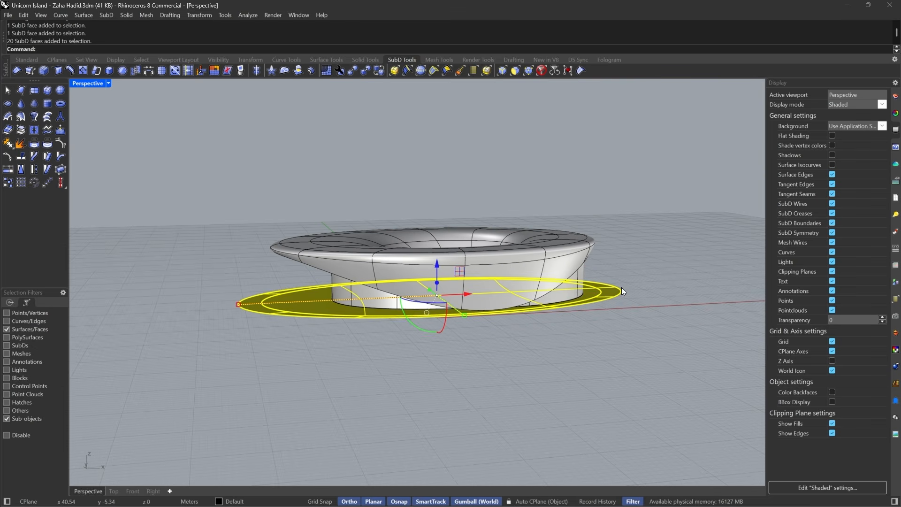
{"action": "key", "text": "Escape"}
{"action": "left_click", "coordinate": [531, 500]}
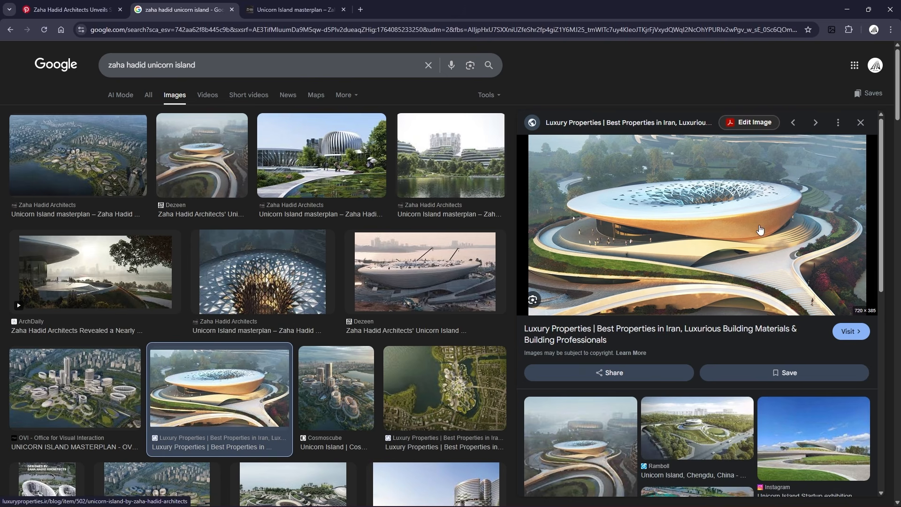
{"action": "left_click", "coordinate": [847, 10]}
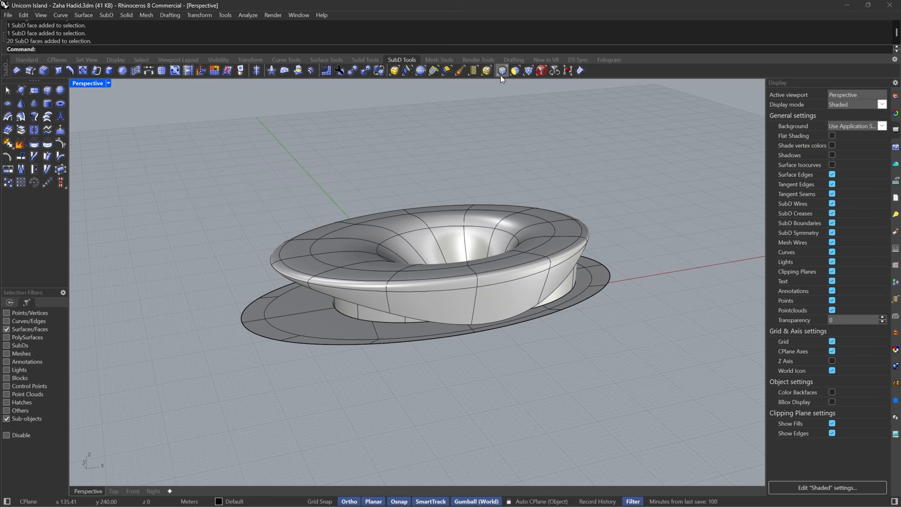
- Move the base's outer edge loop down 3 m to form a sloping skirt around it
{"action": "left_click", "coordinate": [500, 75]}
{"action": "double_click", "coordinate": [601, 291]}
{"action": "right_click_drag", "start_coordinate": [601, 300], "coordinate": [585, 286]}
{"action": "left_click_drag", "start_coordinate": [434, 266], "coordinate": [449, 288]}
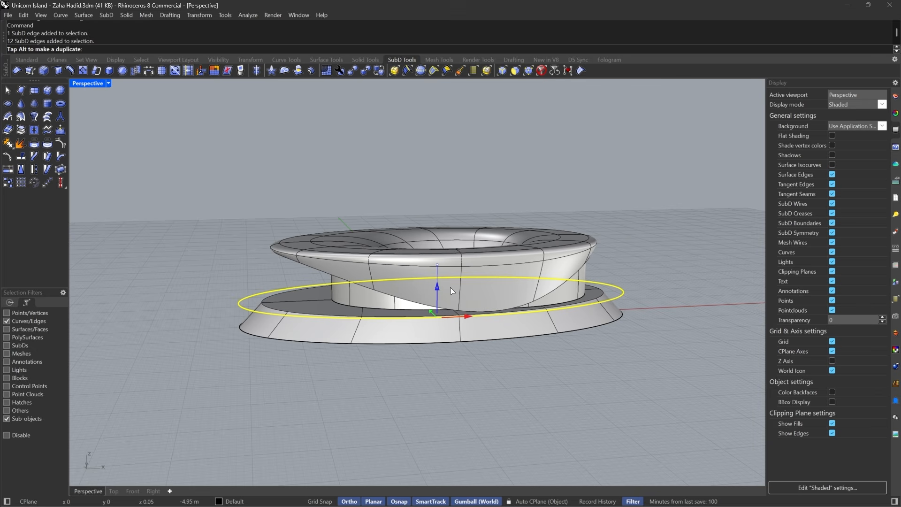
{"action": "type", "text": "3"}
{"action": "key", "text": "Return"}
{"action": "left_click", "coordinate": [383, 339]}
{"action": "right_click_drag", "start_coordinate": [384, 338], "coordinate": [389, 344]}
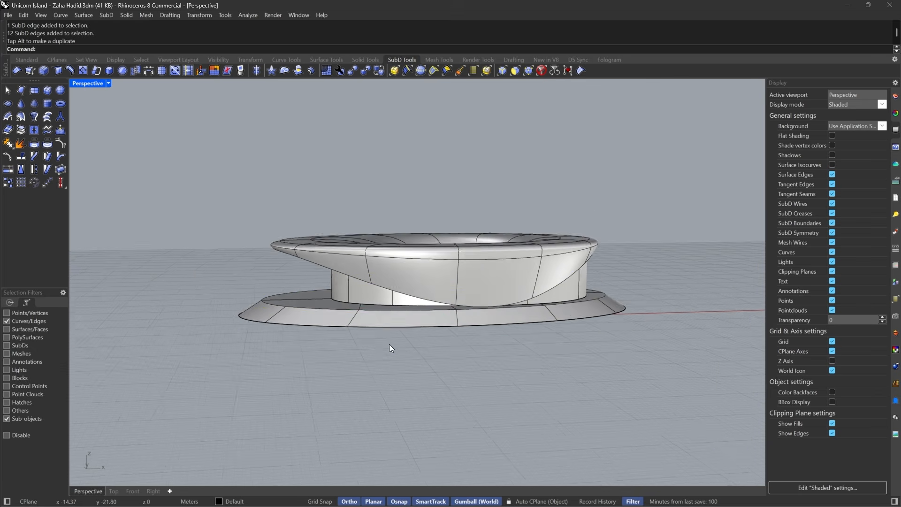
- In flat display, select the base's outer edge loop and keep only its positive-X half selected
{"action": "scroll", "coordinate": [458, 311], "scroll_direction": "up", "scroll_amount": 5}
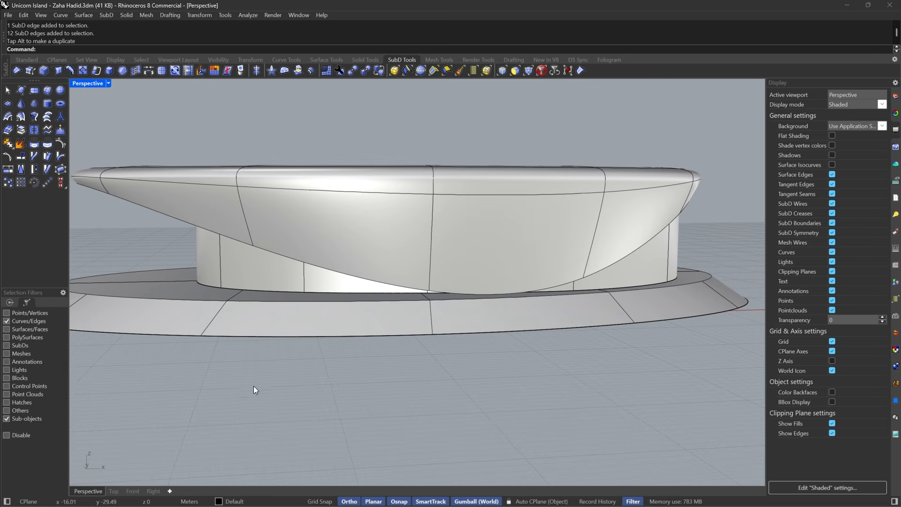
{"action": "right_click_drag", "start_coordinate": [640, 296], "coordinate": [582, 307]}
{"action": "scroll", "coordinate": [541, 305], "scroll_direction": "down", "scroll_amount": 5}
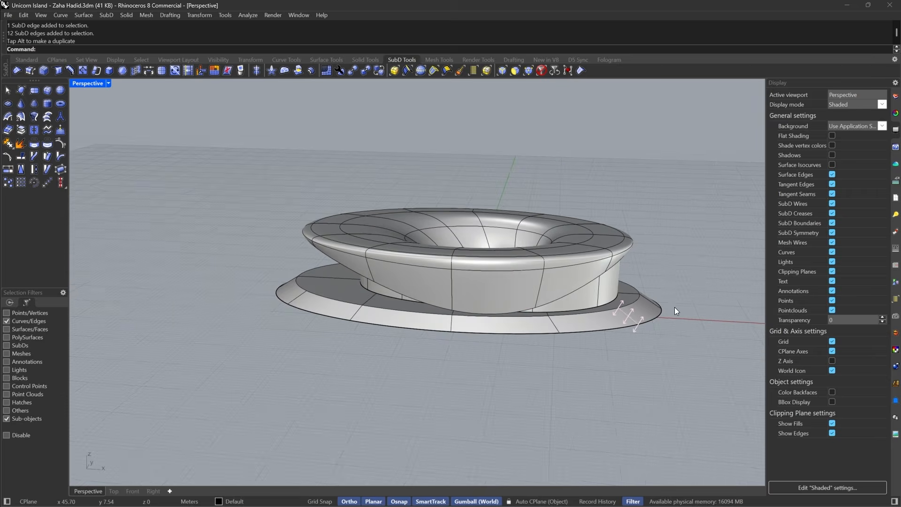
{"action": "scroll", "coordinate": [673, 307], "scroll_direction": "up", "scroll_amount": 6}
{"action": "key", "text": "Tab"}
{"action": "double_click", "coordinate": [656, 320]}
{"action": "scroll", "coordinate": [474, 262], "scroll_direction": "down", "scroll_amount": 5}
{"action": "scroll", "coordinate": [381, 269], "scroll_direction": "up", "scroll_amount": 4}
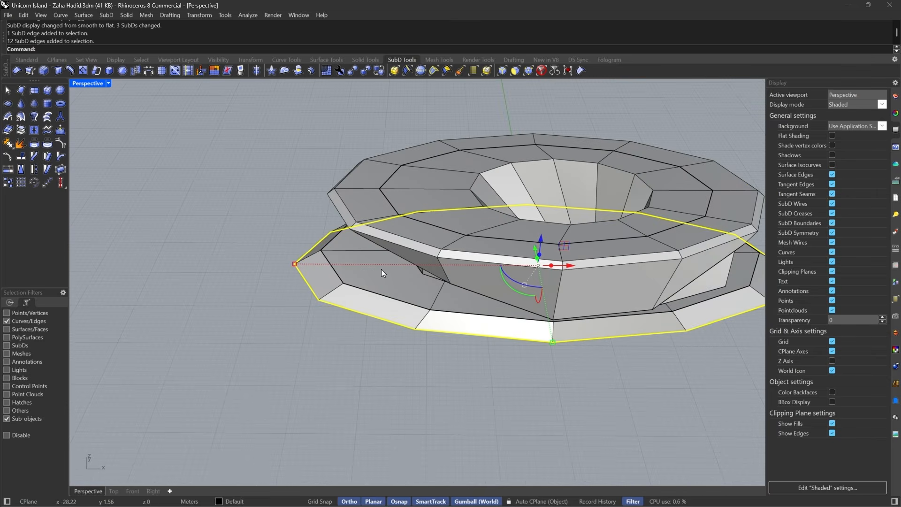
{"action": "scroll", "coordinate": [280, 270], "scroll_direction": "down", "scroll_amount": 4}
{"action": "scroll", "coordinate": [446, 266], "scroll_direction": "up", "scroll_amount": 1}
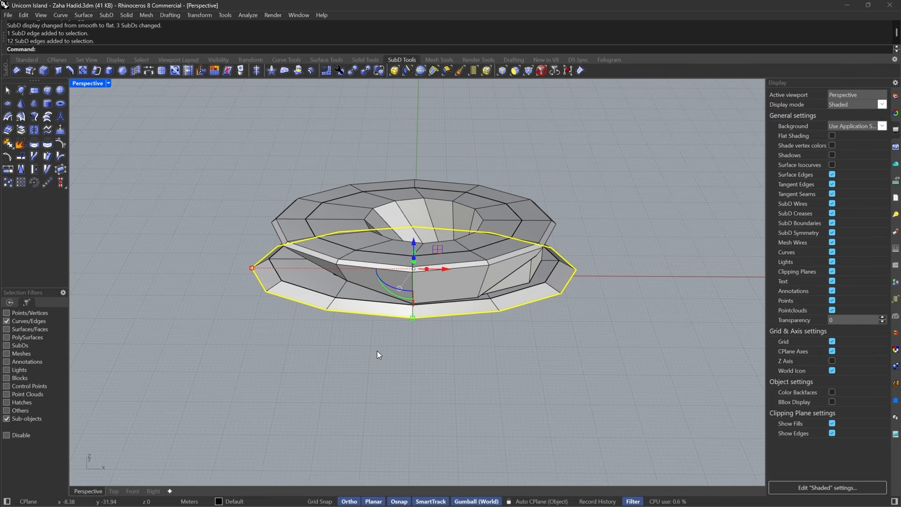
{"action": "left_click_drag", "start_coordinate": [379, 353], "coordinate": [196, 143], "text": "ctrl"}
{"action": "scroll", "coordinate": [412, 294], "scroll_direction": "up", "scroll_amount": 4}
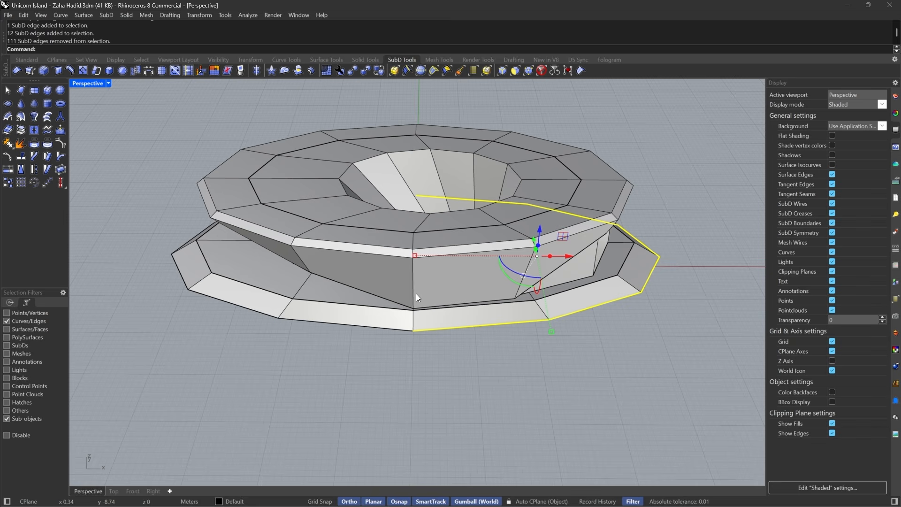
- Relocate the gumball to the base's front middle vertex and stretch the selected half outward along X, finishing in smooth display
{"action": "type", "text": "GumballRelocate"}
{"action": "key", "text": "Return"}
{"action": "left_click", "coordinate": [413, 331]}
{"action": "key", "text": "Return"}
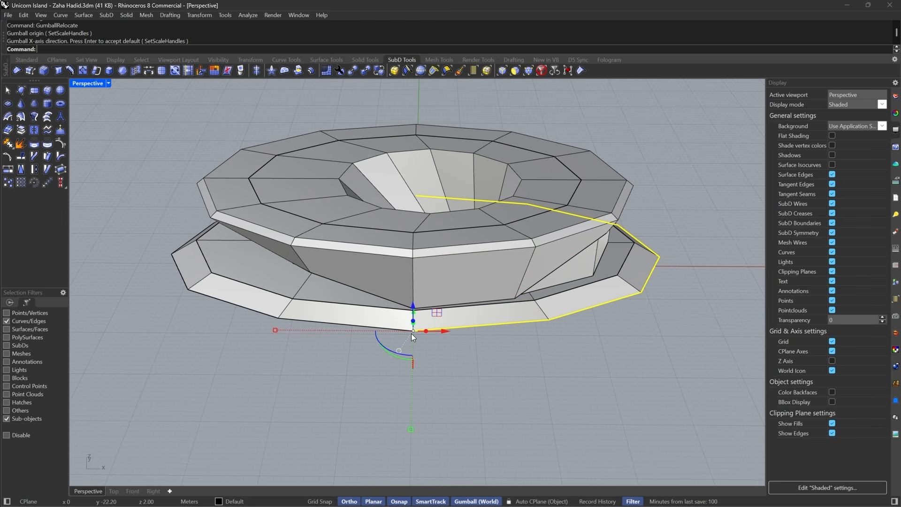
{"action": "left_click_drag", "start_coordinate": [274, 330], "coordinate": [257, 333]}
{"action": "key", "text": "Escape"}
{"action": "key", "text": "Tab"}
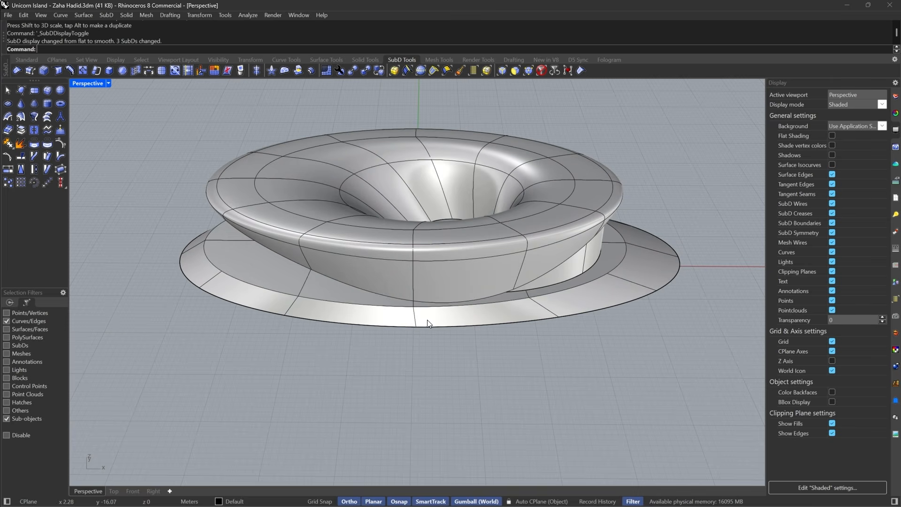
- Examine the widened base in flat and smooth display and compare it with the reference image in the browser
{"action": "key", "text": "Tab"}
{"action": "scroll", "coordinate": [426, 314], "scroll_direction": "down", "scroll_amount": 7}
{"action": "scroll", "coordinate": [387, 321], "scroll_direction": "up", "scroll_amount": 8}
{"action": "right_click_drag", "start_coordinate": [424, 297], "coordinate": [437, 287]}
{"action": "left_click", "coordinate": [397, 301]}
{"action": "key", "text": "Tab"}
{"action": "key", "text": "Tab"}
{"action": "scroll", "coordinate": [419, 306], "scroll_direction": "down", "scroll_amount": 8}
{"action": "scroll", "coordinate": [471, 308], "scroll_direction": "up", "scroll_amount": 8}
{"action": "mouse_move", "coordinate": [556, 492]}
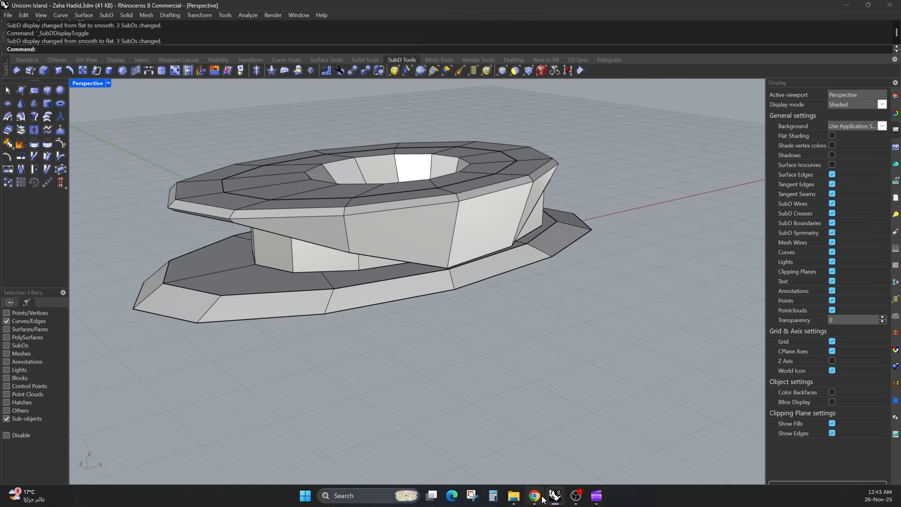
{"action": "left_click", "coordinate": [535, 496]}
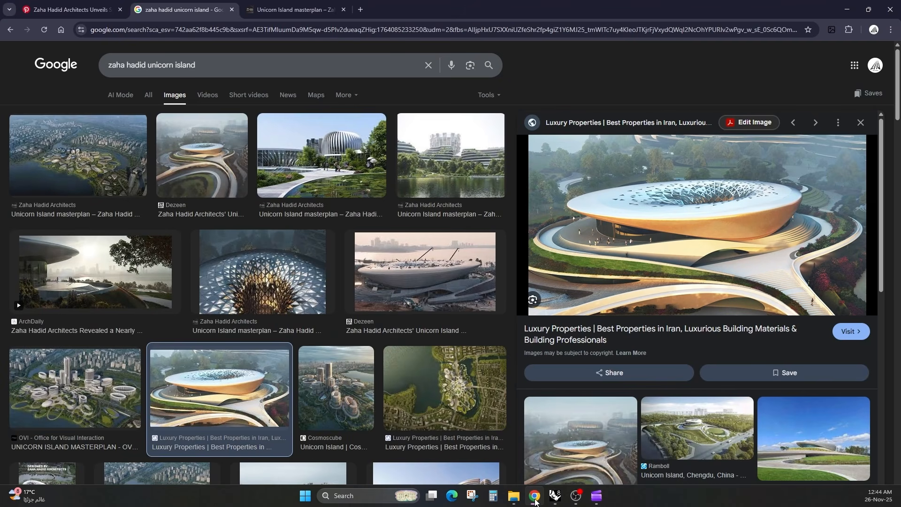
{"action": "left_click", "coordinate": [535, 497]}
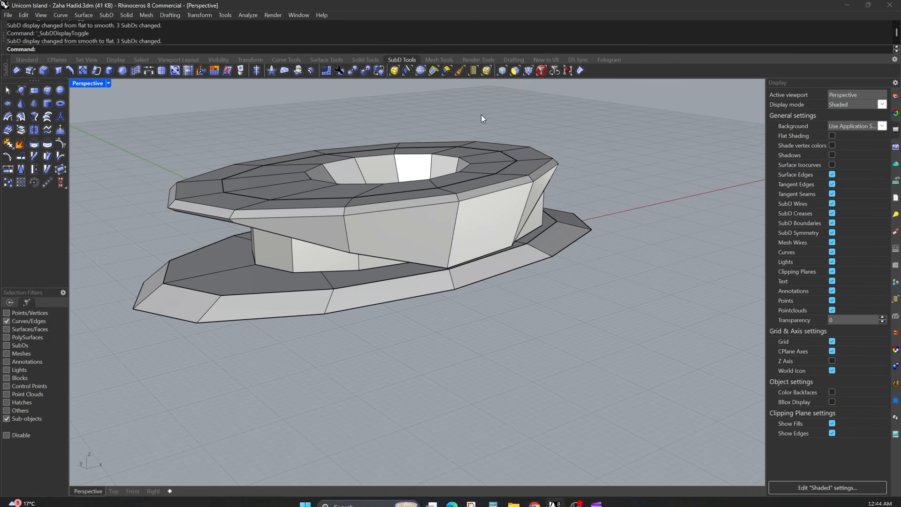
{"action": "left_click", "coordinate": [473, 282]}
{"action": "double_click", "coordinate": [409, 294], "text": "shift"}
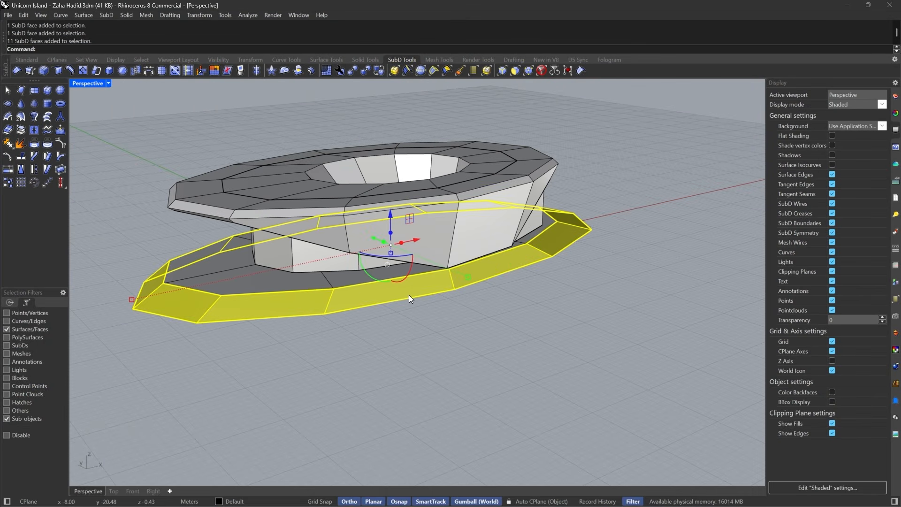
{"action": "key", "text": "Escape"}
- Raise the front part of the base's outer edge into a gentle upward wave and show the result in smooth display
{"action": "key", "text": "Tab"}
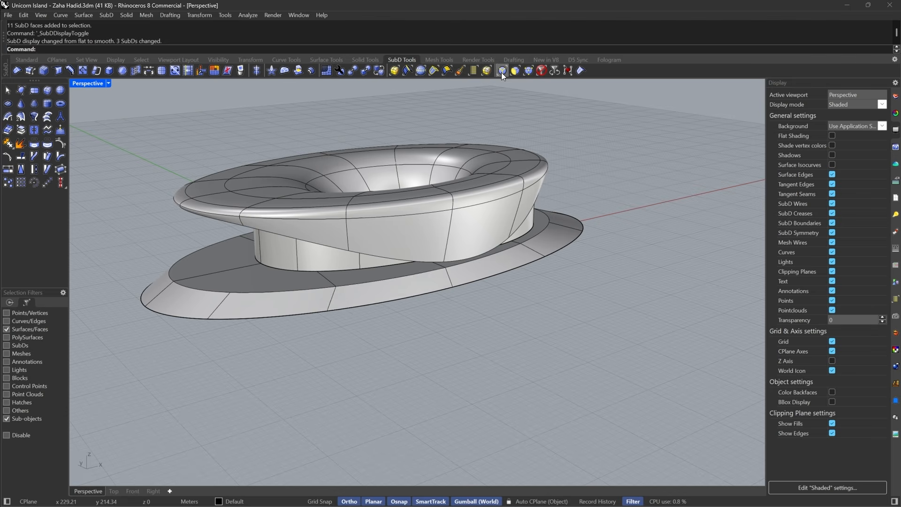
{"action": "left_click", "coordinate": [501, 70]}
{"action": "left_click", "coordinate": [391, 298]}
{"action": "left_click_drag", "start_coordinate": [393, 275], "coordinate": [392, 232]}
{"action": "left_click", "coordinate": [511, 324]}
{"action": "key", "text": "Tab"}
{"action": "right_click_drag", "start_coordinate": [553, 345], "coordinate": [512, 330]}
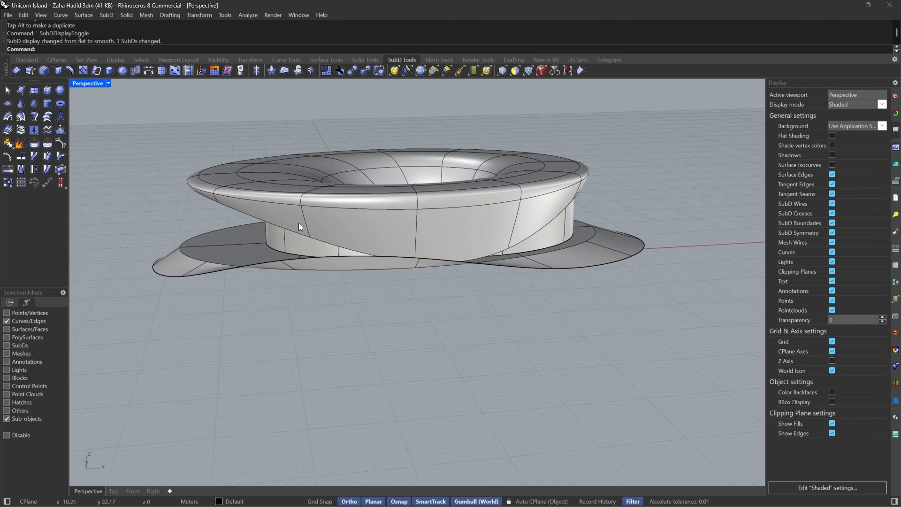
- Undo the upward wave made on the front part of the base's outer edge
{"action": "right_click_drag", "start_coordinate": [448, 256], "coordinate": [460, 311]}
{"action": "key", "text": "ctrl+z"}
{"action": "right_click_drag", "start_coordinate": [345, 306], "coordinate": [434, 317]}
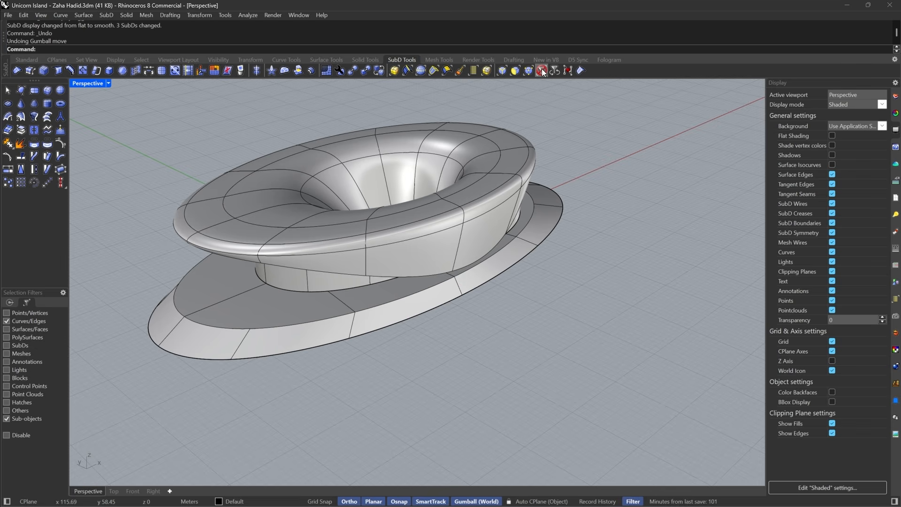
- Select the full ring of sloping faces around the base and extract it as a separate SubD
{"action": "left_click", "coordinate": [515, 71]}
{"action": "left_click", "coordinate": [488, 272]}
{"action": "double_click", "coordinate": [432, 294]}
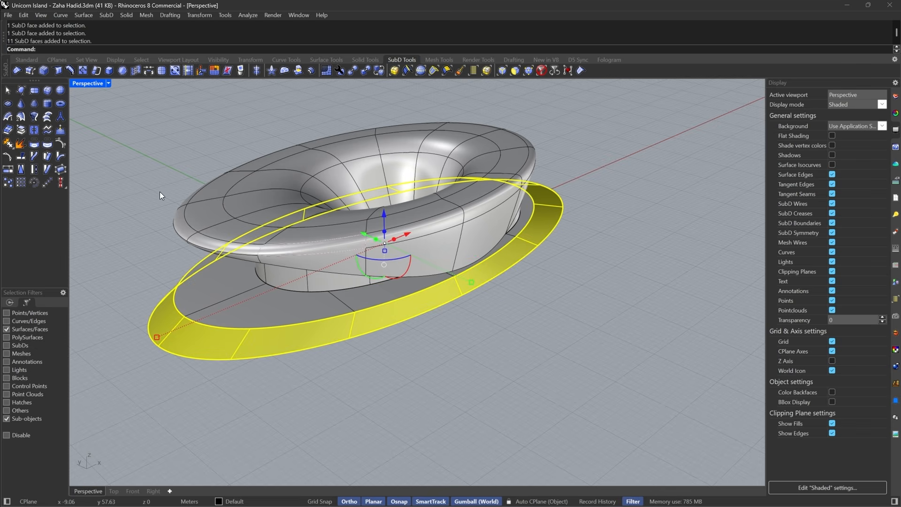
{"action": "left_click", "coordinate": [408, 398]}
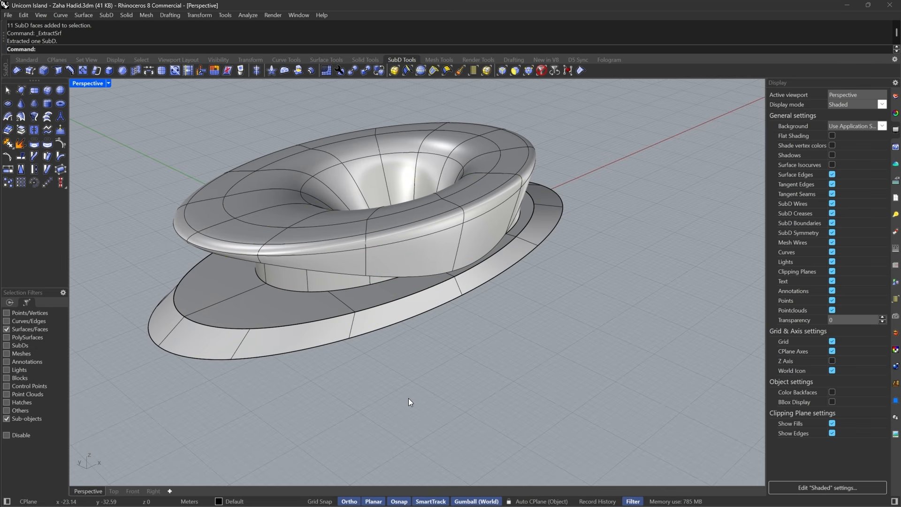
- Examine the base's stepped edge in the Unicorn Island reference image in the browser, returning to Rhino
{"action": "mouse_move", "coordinate": [533, 495]}
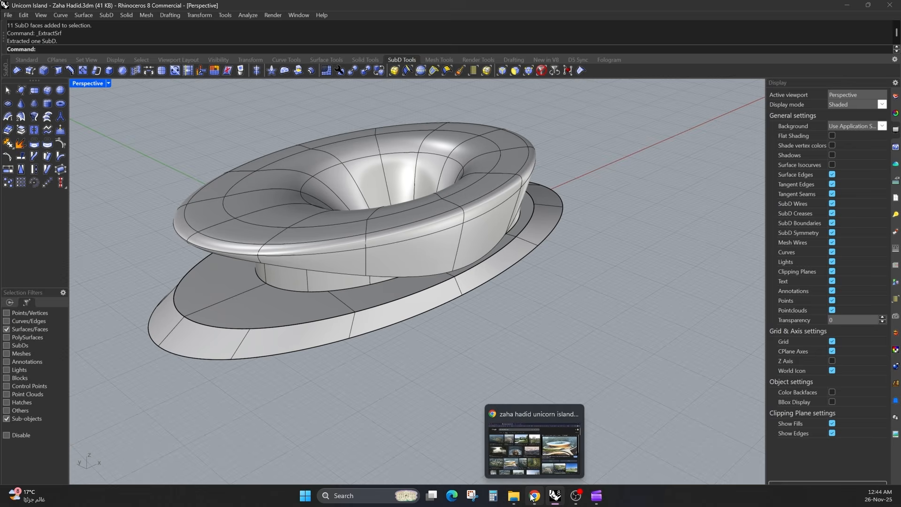
{"action": "left_click", "coordinate": [547, 455]}
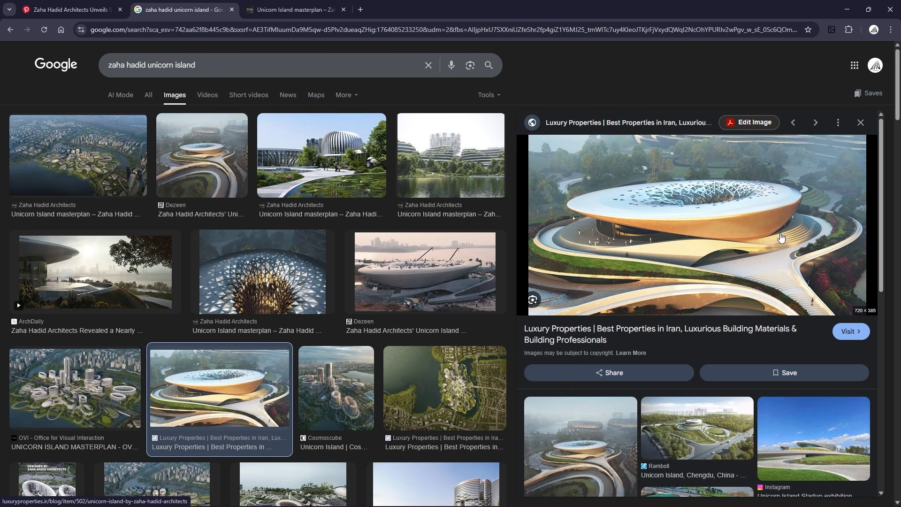
{"action": "left_click", "coordinate": [846, 9]}
{"action": "right_click_drag", "start_coordinate": [603, 193], "coordinate": [544, 198]}
{"action": "scroll", "coordinate": [659, 266], "scroll_direction": "up", "scroll_amount": 7}
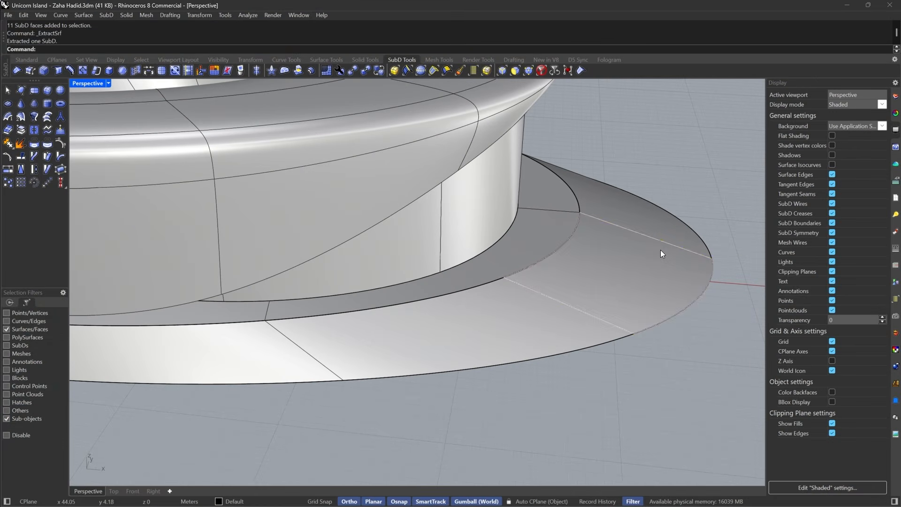
{"action": "left_click", "coordinate": [660, 250]}
{"action": "double_click", "coordinate": [519, 311], "text": "shift"}
{"action": "key", "text": "Escape"}
{"action": "scroll", "coordinate": [519, 311], "scroll_direction": "down", "scroll_amount": 5}
{"action": "scroll", "coordinate": [602, 290], "scroll_direction": "up", "scroll_amount": 5}
{"action": "key", "text": "Tab"}
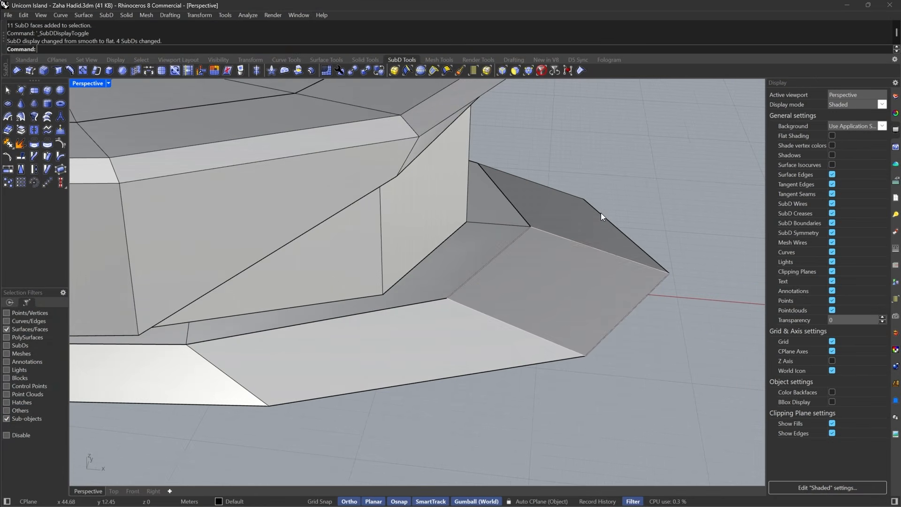
{"action": "left_click", "coordinate": [421, 70]}
{"action": "left_click", "coordinate": [587, 245]}
{"action": "scroll", "coordinate": [650, 285], "scroll_direction": "down", "scroll_amount": 6}
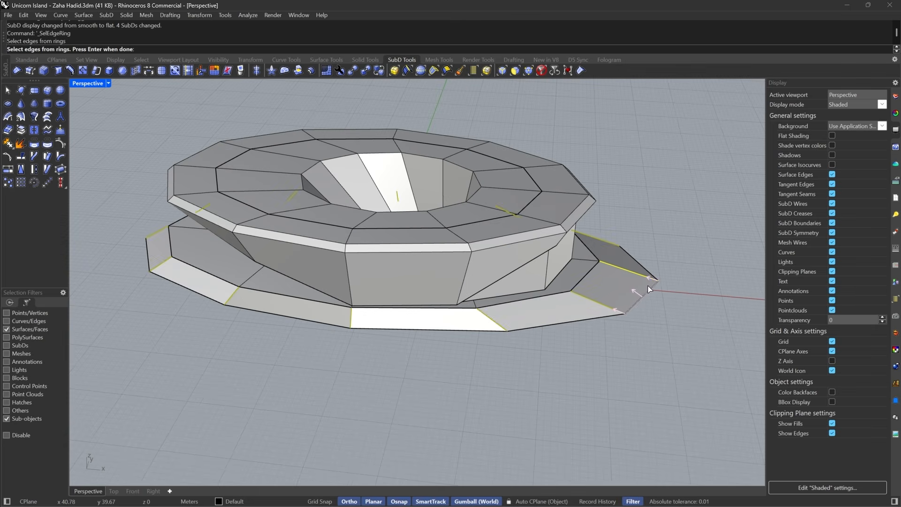
{"action": "key", "text": "Escape"}
- Select the extracted sloping ring as a whole object, subdivide it once, and switch to smooth display
{"action": "left_click", "coordinate": [540, 73]}
{"action": "left_click", "coordinate": [605, 297]}
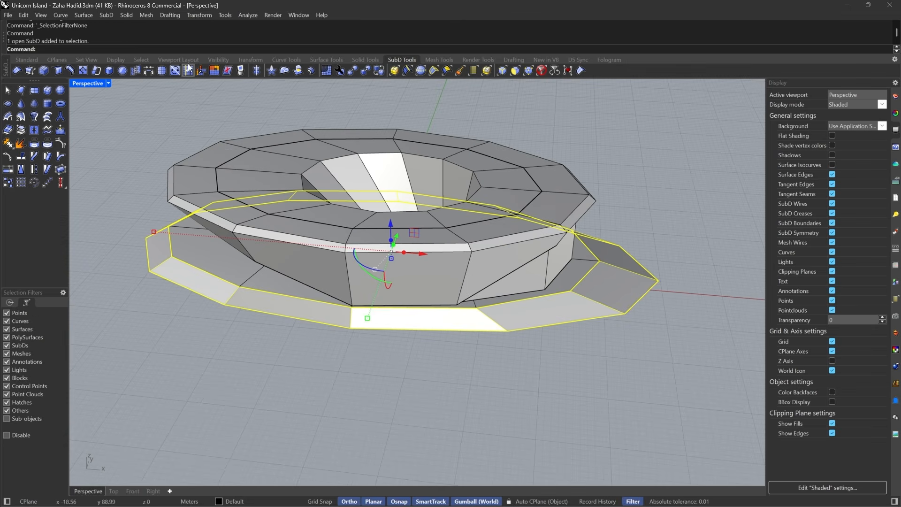
{"action": "left_click", "coordinate": [161, 70]}
{"action": "key", "text": "Tab"}
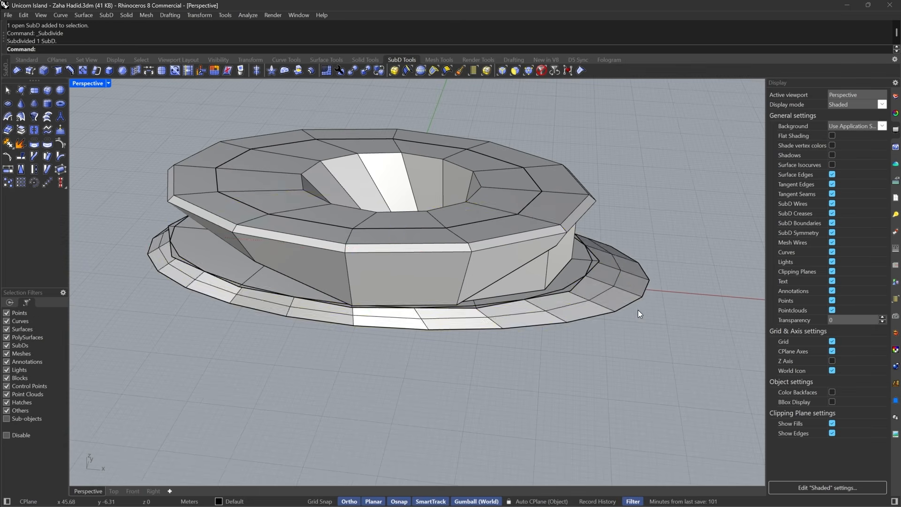
- In flat display, insert proportional edge loops at 0.2 on both sides of the sloping ring's middle loop and delete the middle loop
{"action": "scroll", "coordinate": [619, 286], "scroll_direction": "up", "scroll_amount": 5}
{"action": "left_click", "coordinate": [500, 71]}
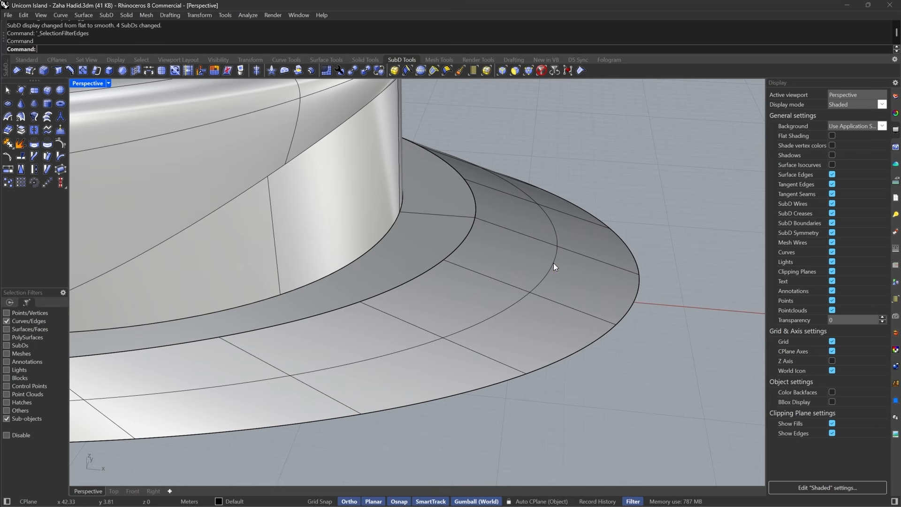
{"action": "left_click", "coordinate": [544, 276]}
{"action": "key", "text": "Tab"}
{"action": "left_click", "coordinate": [134, 71]}
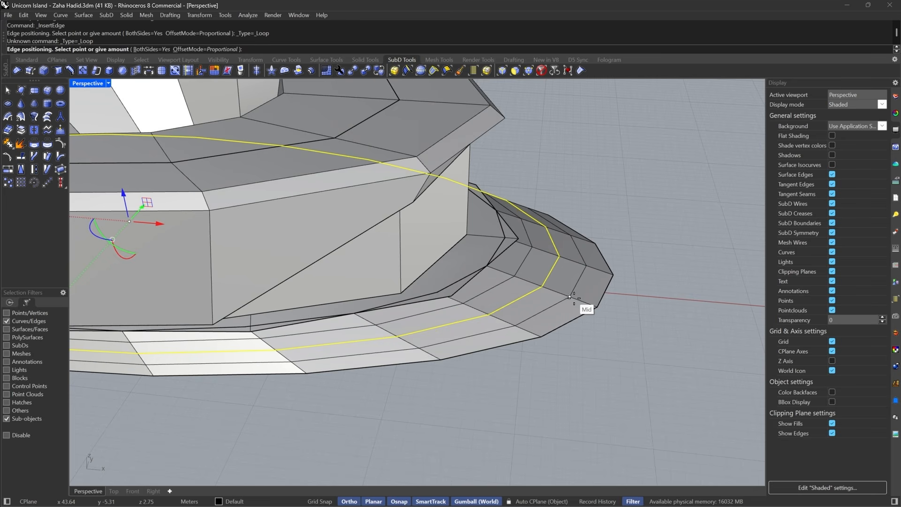
{"action": "scroll", "coordinate": [558, 292], "scroll_direction": "up", "scroll_amount": 2}
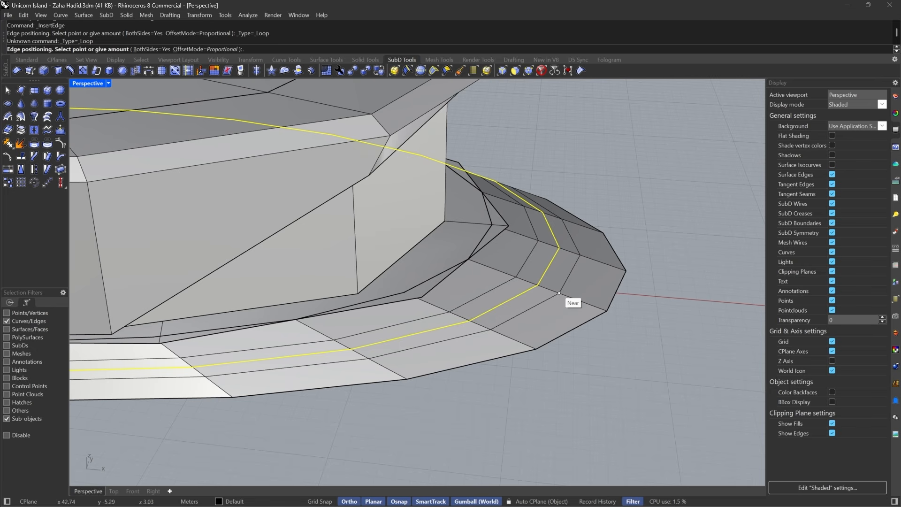
{"action": "type", "text": ".2"}
{"action": "key", "text": "Return"}
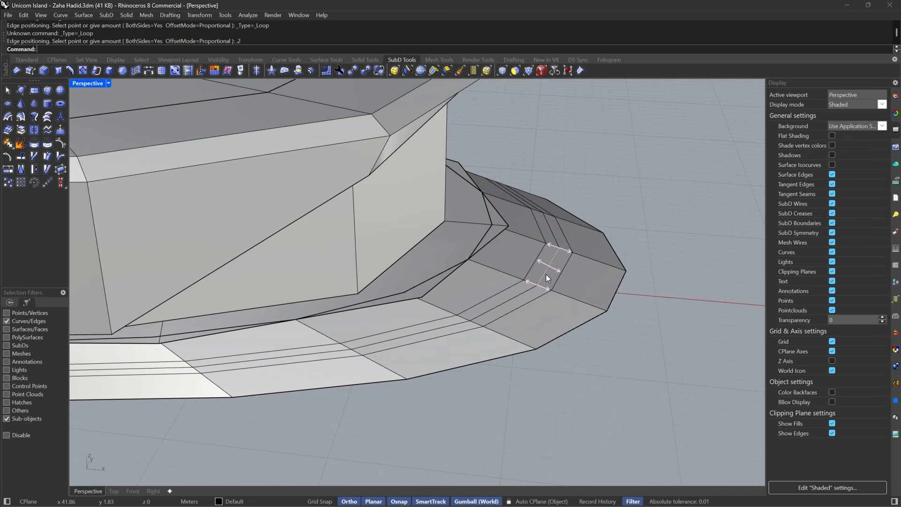
{"action": "double_click", "coordinate": [545, 274]}
{"action": "key", "text": "Delete"}
- Select the faces of the narrow middle band around the positive-X end of the sloping ring
{"action": "right_click_drag", "start_coordinate": [545, 274], "coordinate": [474, 285]}
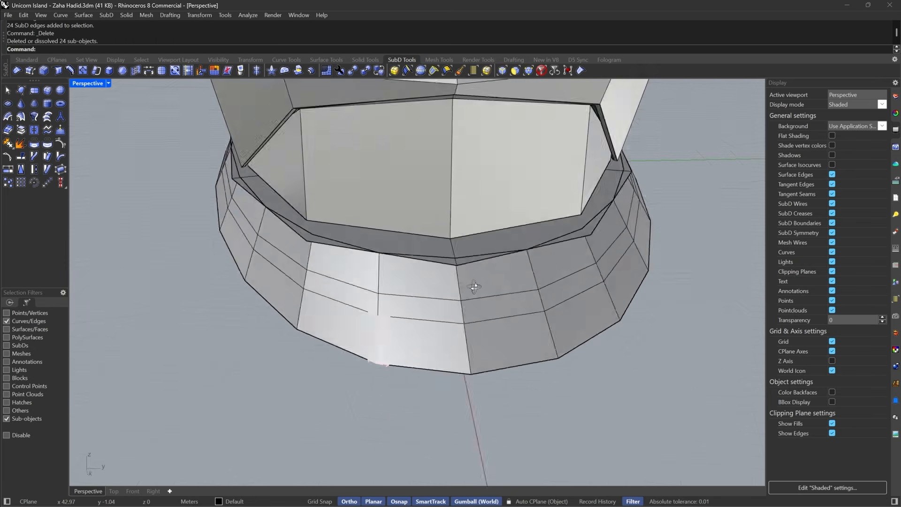
{"action": "left_click", "coordinate": [518, 69]}
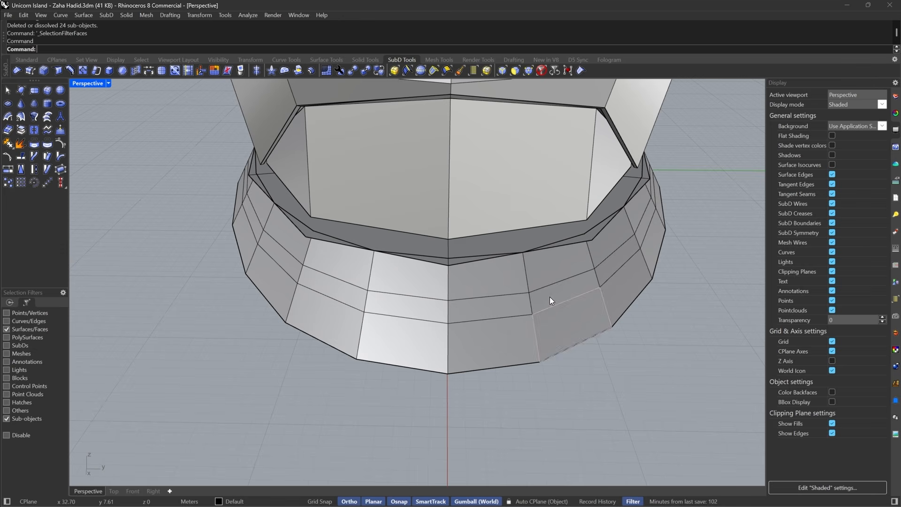
{"action": "left_click", "coordinate": [550, 297]}
{"action": "left_click", "coordinate": [491, 307], "text": "shift"}
{"action": "left_click", "coordinate": [423, 304], "text": "shift"}
{"action": "right_click_drag", "start_coordinate": [401, 312], "coordinate": [543, 300]}
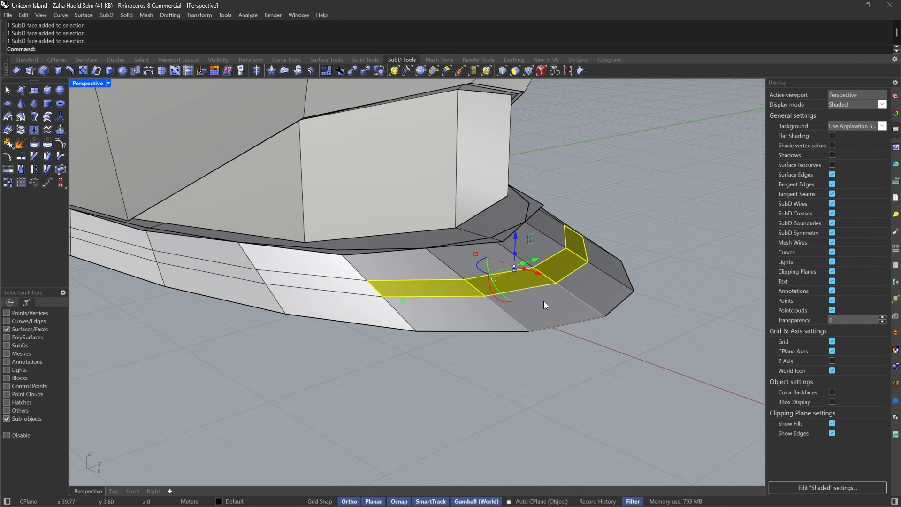
- Relocate the gumball to the midpoint of the selected band's central cross edge and scale the faces vertically into a flat terrace
{"action": "type", "text": "GumballRelocate"}
{"action": "key", "text": "Return"}
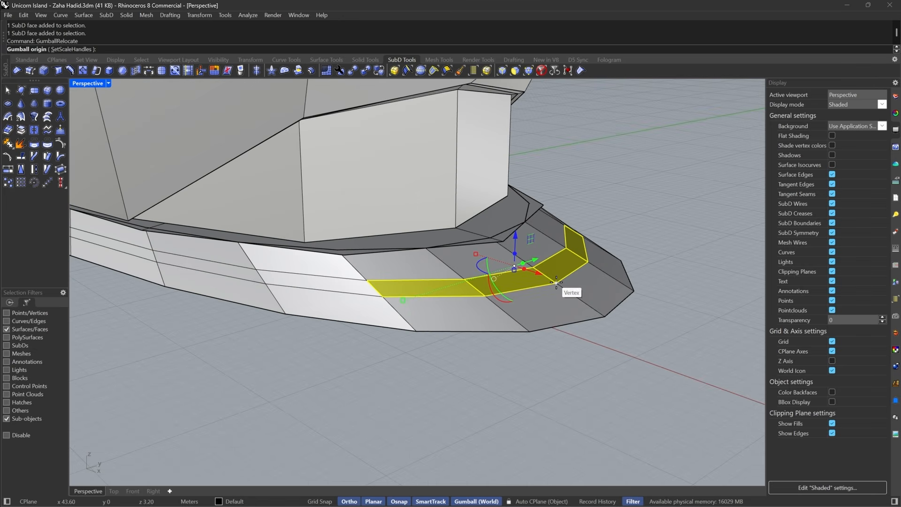
{"action": "scroll", "coordinate": [545, 277], "scroll_direction": "up", "scroll_amount": 5}
{"action": "left_click", "coordinate": [545, 273]}
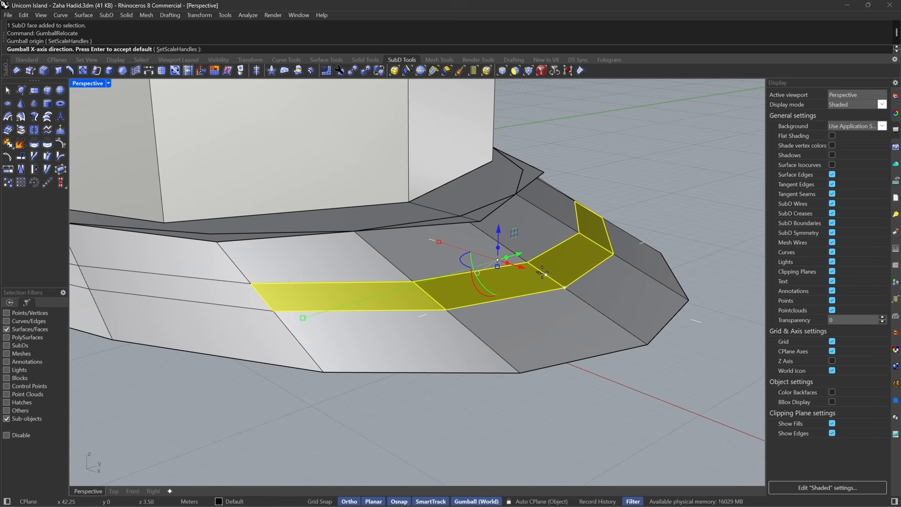
{"action": "key", "text": "Return"}
{"action": "left_click_drag", "start_coordinate": [543, 282], "coordinate": [544, 274]}
{"action": "key", "text": "Escape"}
- Select both edge loops bordering the narrow band, crease them, and switch to smooth display
{"action": "right_click_drag", "start_coordinate": [634, 277], "coordinate": [666, 265]}
{"action": "right_click_drag", "start_coordinate": [642, 196], "coordinate": [582, 209]}
{"action": "left_click", "coordinate": [503, 71]}
{"action": "double_click", "coordinate": [579, 250]}
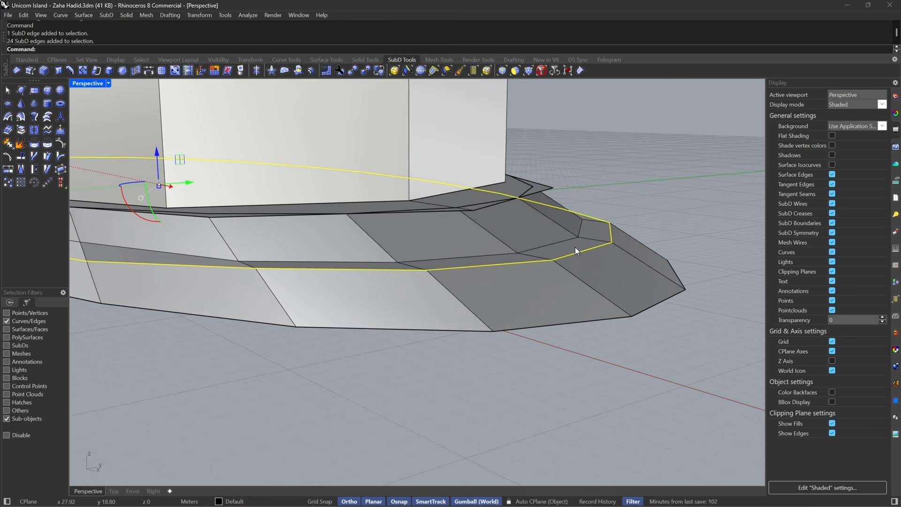
{"action": "double_click", "coordinate": [559, 243], "text": "shift"}
{"action": "left_click", "coordinate": [582, 70]}
{"action": "key", "text": "Tab"}
{"action": "scroll", "coordinate": [578, 322], "scroll_direction": "down", "scroll_amount": 6}
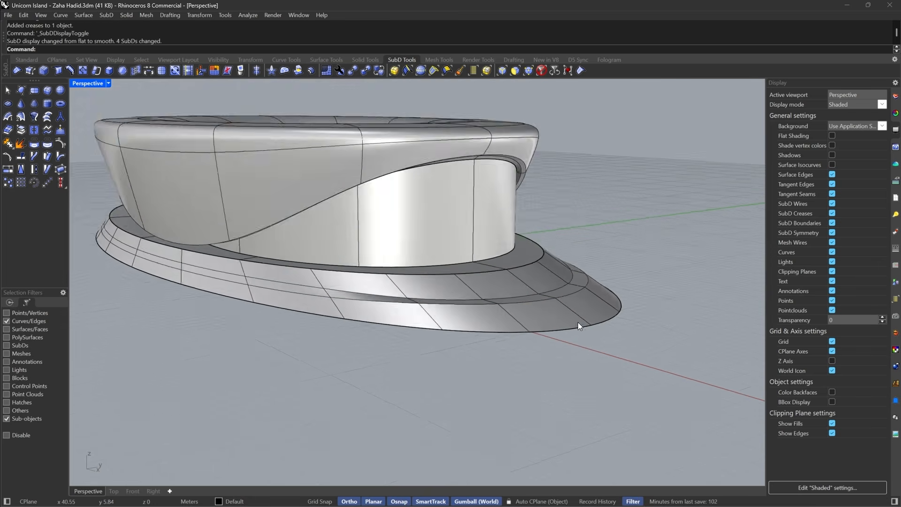
- Examine the creased terrace in Rendered display mode, then return to Shaded mode with flat SubD display
{"action": "mouse_move", "coordinate": [578, 322]}
{"action": "right_mouse_down"}
{"action": "mouse_move", "coordinate": [533, 314]}
{"action": "mouse_move", "coordinate": [582, 338]}
{"action": "right_mouse_up"}
{"action": "left_click", "coordinate": [107, 84]}
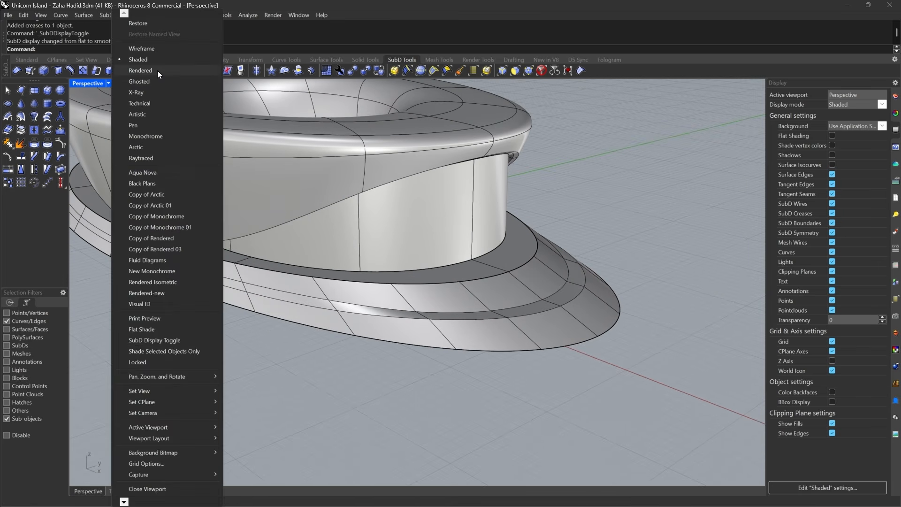
{"action": "left_click", "coordinate": [156, 71]}
{"action": "mouse_move", "coordinate": [460, 351]}
{"action": "right_mouse_down"}
{"action": "mouse_move", "coordinate": [444, 350]}
{"action": "mouse_move", "coordinate": [560, 303]}
{"action": "mouse_move", "coordinate": [585, 261]}
{"action": "right_mouse_up"}
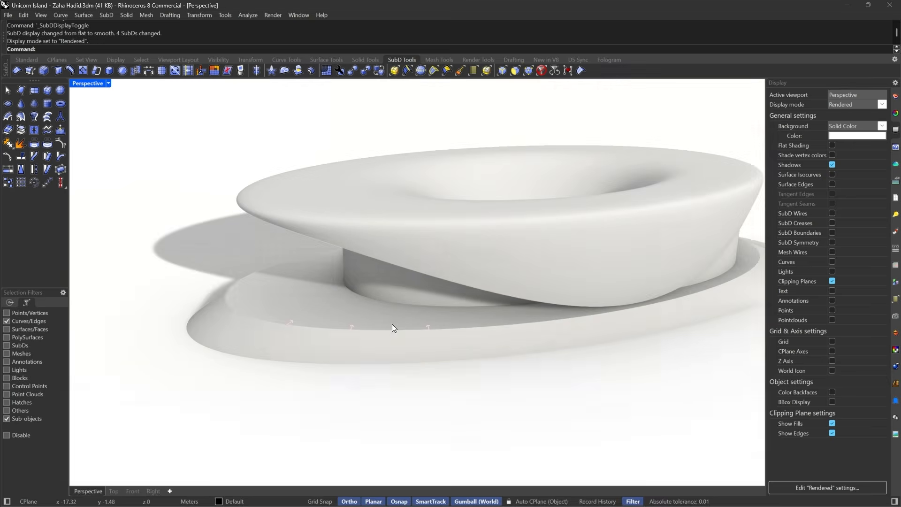
{"action": "key", "text": "Tab"}
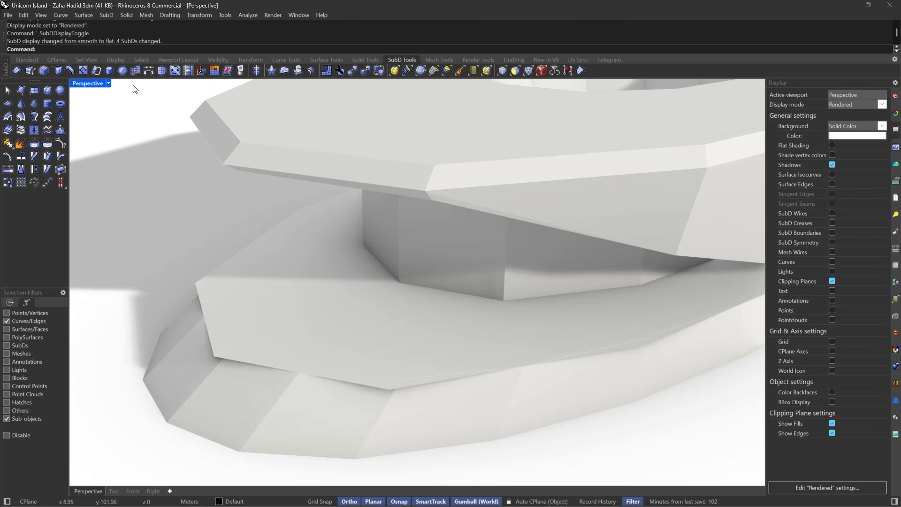
{"action": "left_click", "coordinate": [109, 84]}
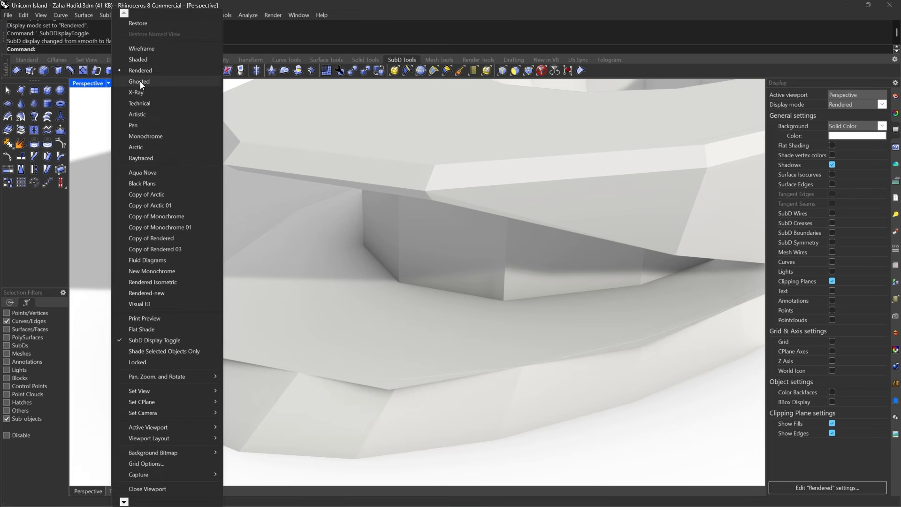
{"action": "left_click", "coordinate": [145, 57]}
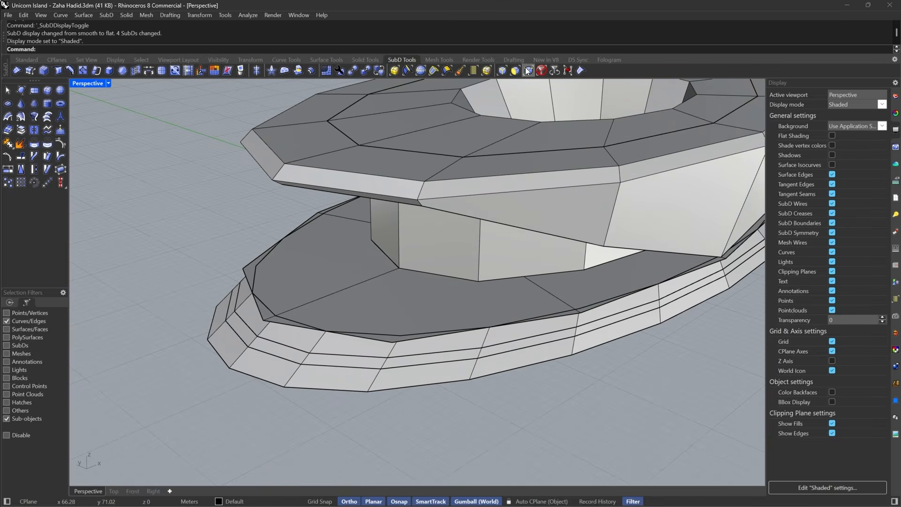
- Select the four narrow-band faces centred on the negative-X end of the sloping ring
{"action": "left_click", "coordinate": [515, 71]}
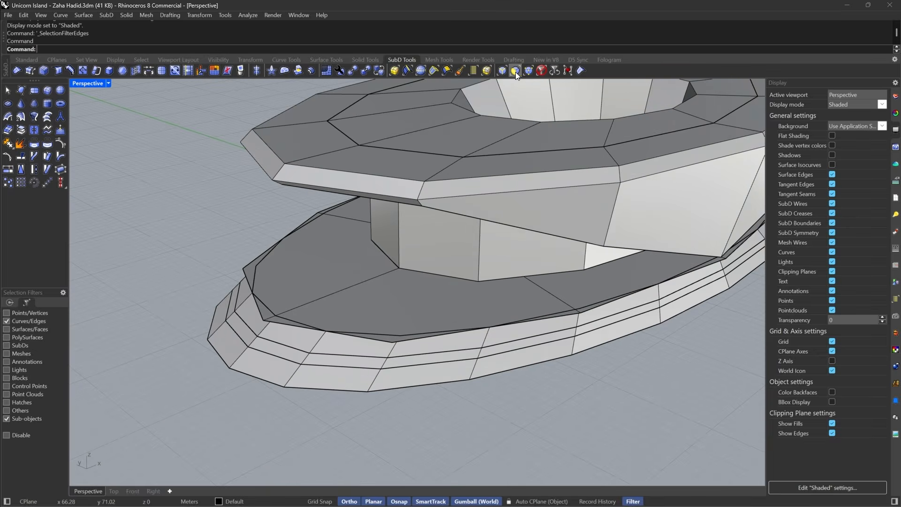
{"action": "right_click_drag", "start_coordinate": [383, 352], "coordinate": [558, 315]}
{"action": "left_click", "coordinate": [562, 315]}
{"action": "left_click", "coordinate": [471, 315], "text": "shift"}
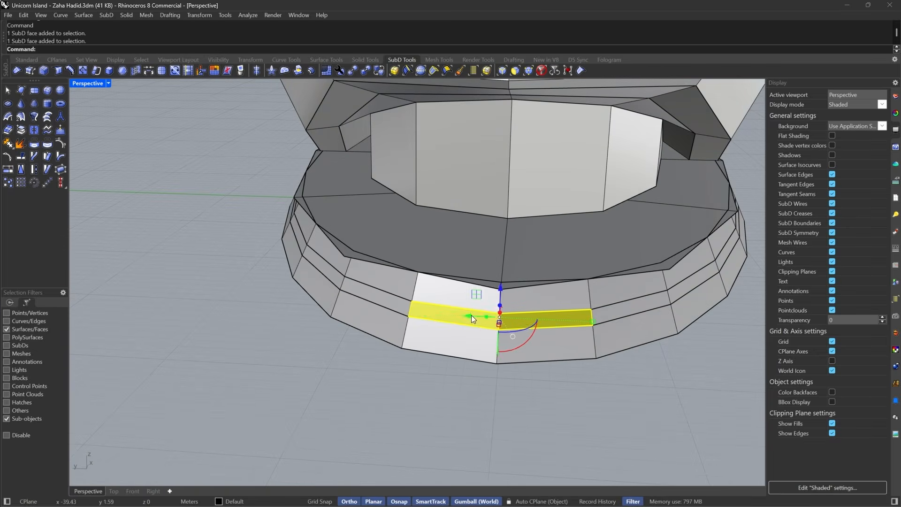
{"action": "left_click", "coordinate": [376, 306], "text": "shift"}
{"action": "left_click", "coordinate": [383, 298], "text": "shift"}
{"action": "left_click", "coordinate": [370, 324], "text": "ctrl"}
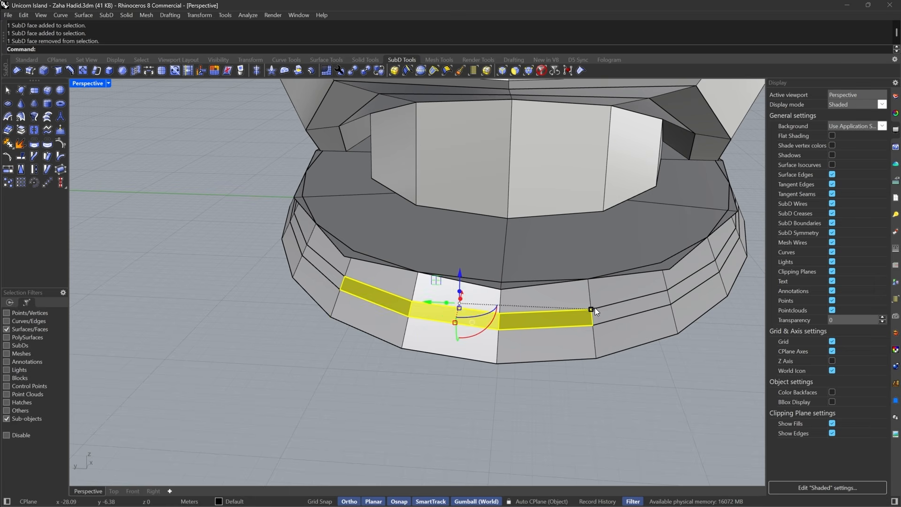
{"action": "left_click", "coordinate": [595, 309], "text": "shift"}
- Relocate the gumball to the midpoint of the negative-X band's central cross edge and flatten the four faces vertically
{"action": "type", "text": "GumballRelocate"}
{"action": "key", "text": "Return"}
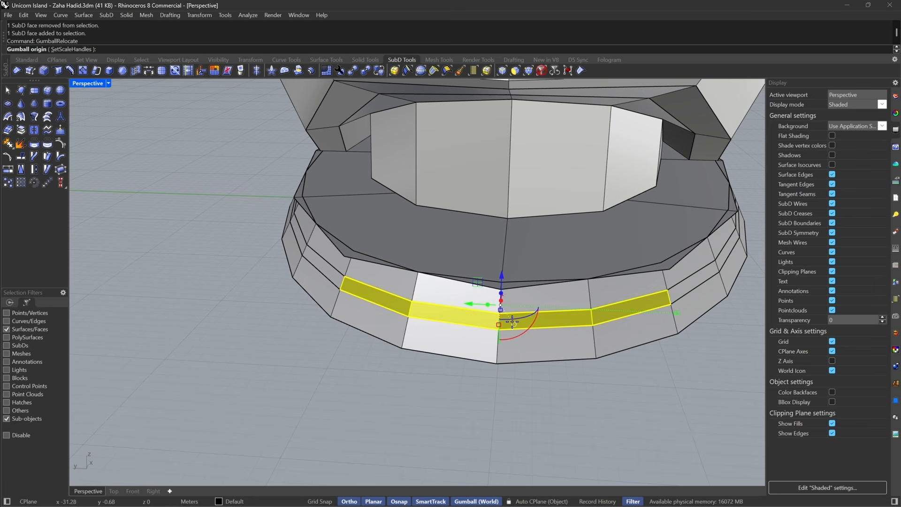
{"action": "scroll", "coordinate": [501, 324], "scroll_direction": "up", "scroll_amount": 3}
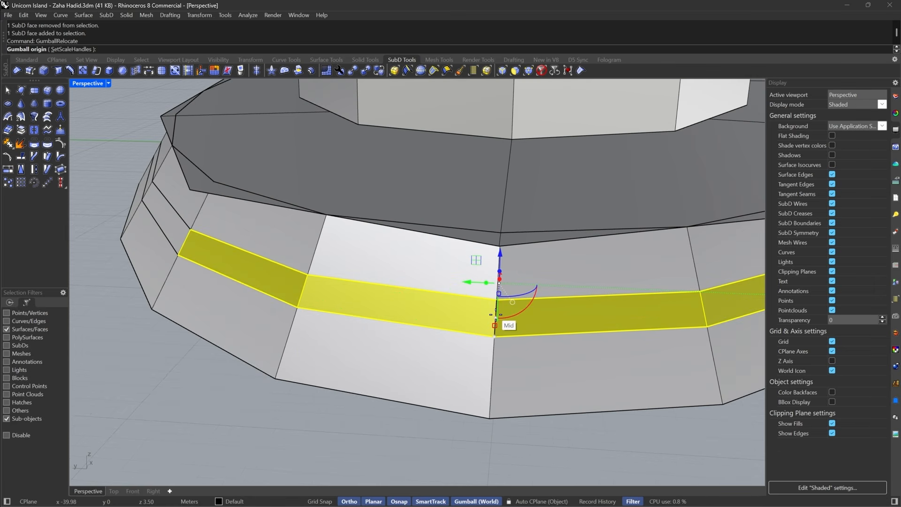
{"action": "left_click", "coordinate": [495, 315]}
{"action": "key", "text": "Return"}
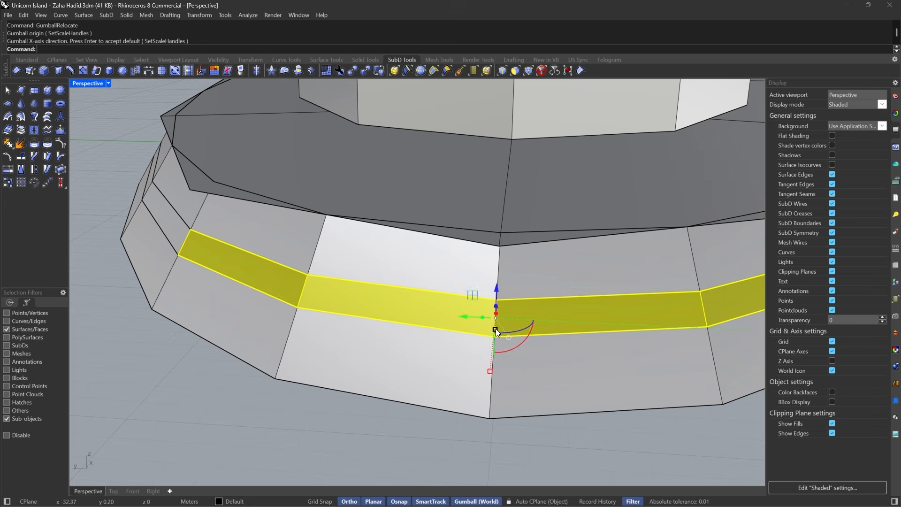
{"action": "left_click_drag", "start_coordinate": [495, 329], "coordinate": [494, 322]}
{"action": "key", "text": "Escape"}
- Show the model in smooth display and examine the terraced base from close up and as a whole
{"action": "scroll", "coordinate": [488, 317], "scroll_direction": "down", "scroll_amount": 5}
{"action": "right_click_drag", "start_coordinate": [497, 308], "coordinate": [385, 300]}
{"action": "key", "text": "Tab"}
{"action": "scroll", "coordinate": [86, 238], "scroll_direction": "up", "scroll_amount": 5}
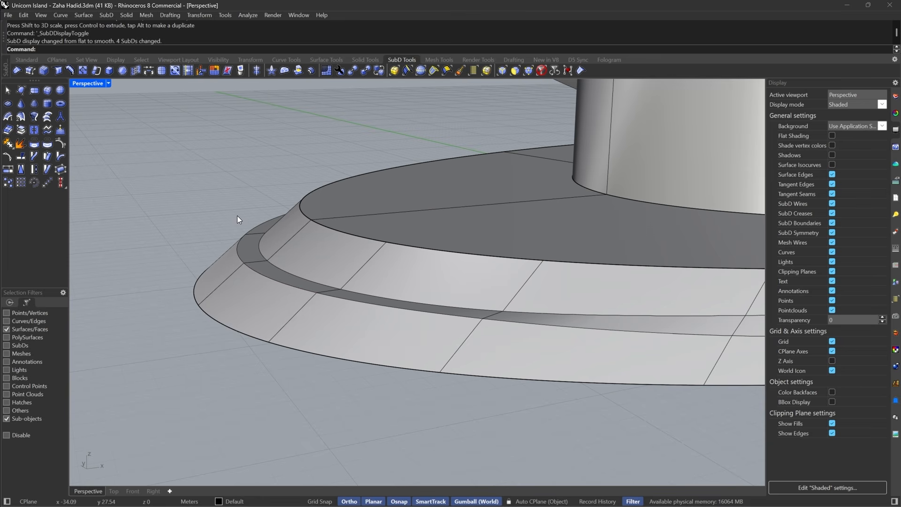
{"action": "right_click_drag", "start_coordinate": [264, 269], "coordinate": [280, 320]}
{"action": "scroll", "coordinate": [281, 323], "scroll_direction": "down", "scroll_amount": 4}
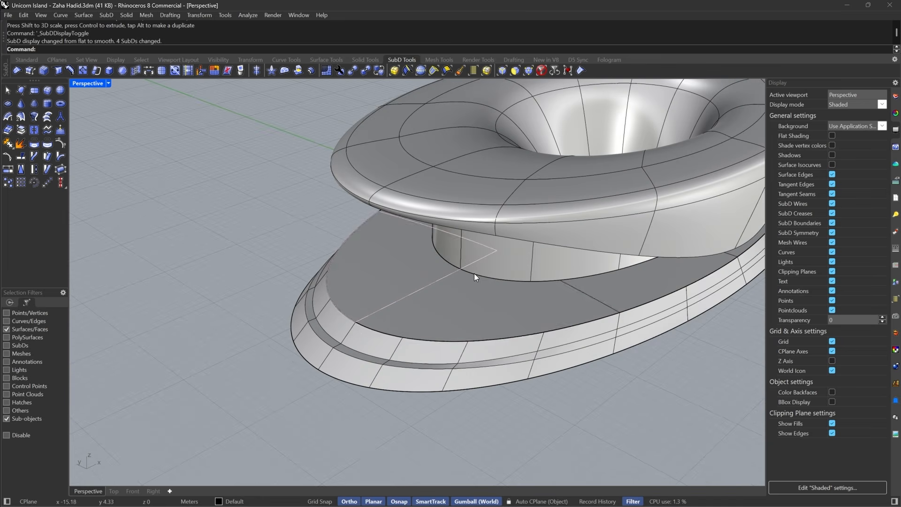
{"action": "right_click_drag", "start_coordinate": [474, 273], "coordinate": [435, 300]}
{"action": "scroll", "coordinate": [225, 298], "scroll_direction": "down", "scroll_amount": 5}
{"action": "right_click_drag", "start_coordinate": [225, 298], "coordinate": [213, 274]}
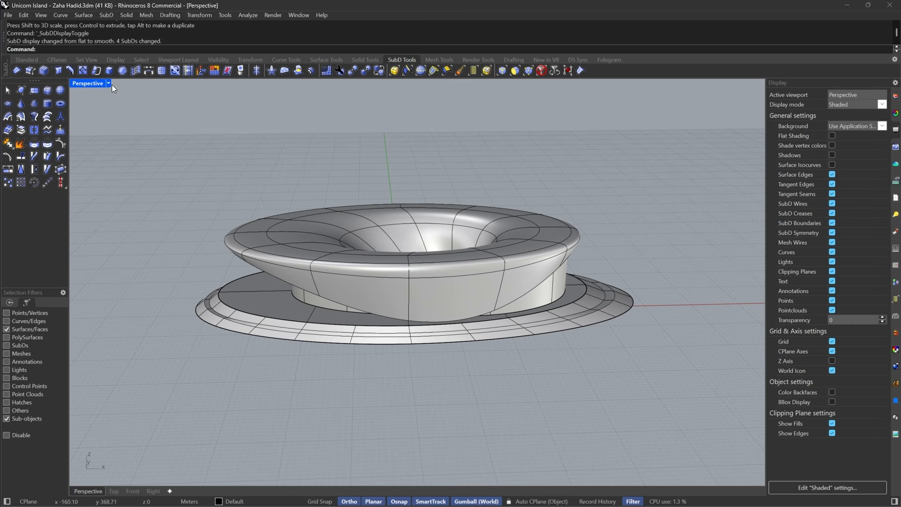
- Examine the terraced base in Rendered display mode, from close up along both ends and as a whole
{"action": "left_click", "coordinate": [109, 84]}
{"action": "left_click", "coordinate": [148, 74]}
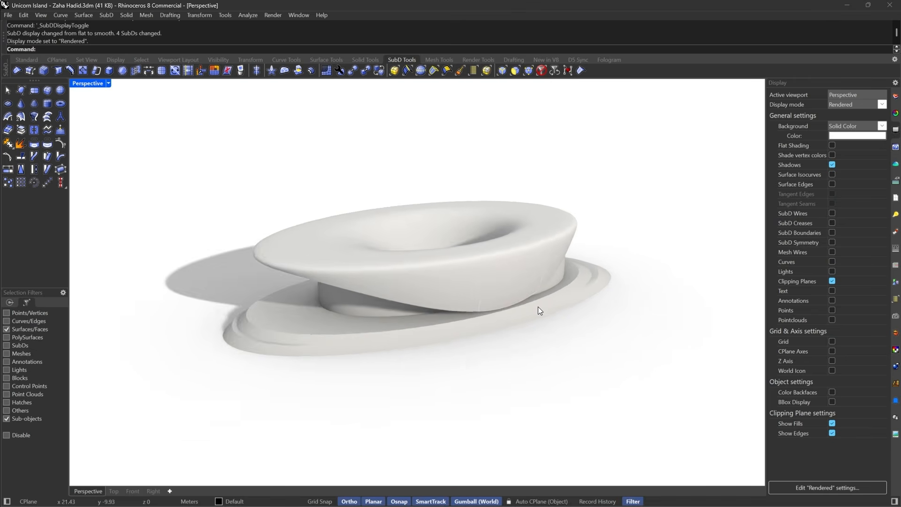
{"action": "scroll", "coordinate": [538, 309], "scroll_direction": "up", "scroll_amount": 3}
{"action": "right_click_drag", "start_coordinate": [530, 311], "coordinate": [358, 322]}
{"action": "scroll", "coordinate": [604, 280], "scroll_direction": "up", "scroll_amount": 5}
{"action": "scroll", "coordinate": [561, 280], "scroll_direction": "down", "scroll_amount": 5}
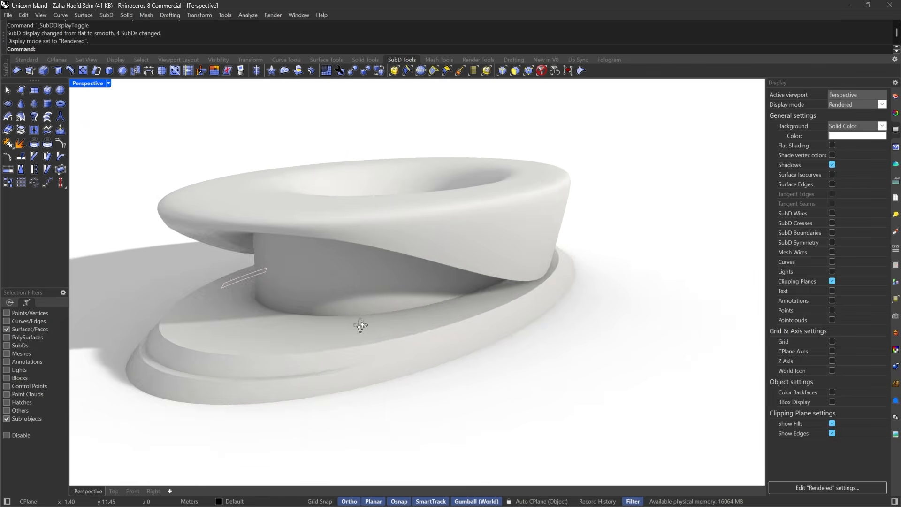
{"action": "scroll", "coordinate": [629, 251], "scroll_direction": "up", "scroll_amount": 6}
{"action": "scroll", "coordinate": [643, 327], "scroll_direction": "down", "scroll_amount": 5}
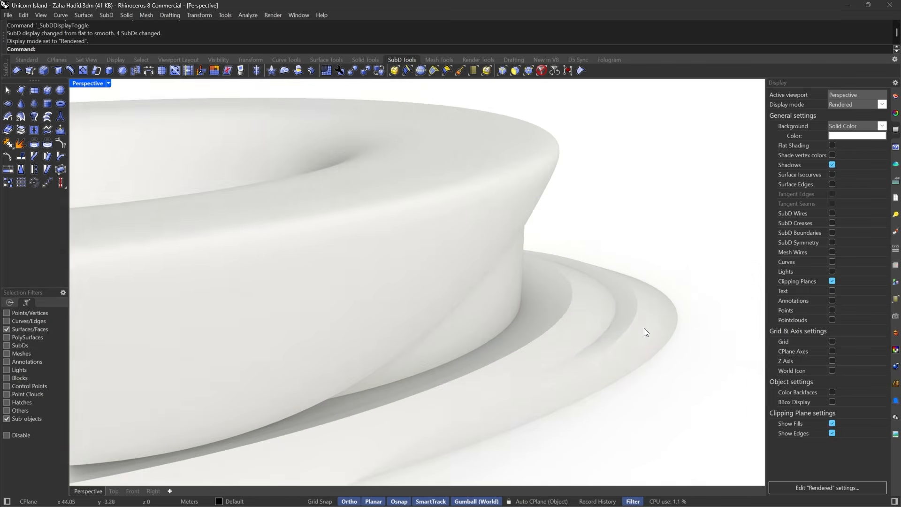
{"action": "right_click_drag", "start_coordinate": [644, 328], "coordinate": [646, 309]}
{"action": "scroll", "coordinate": [647, 309], "scroll_direction": "down", "scroll_amount": 5}
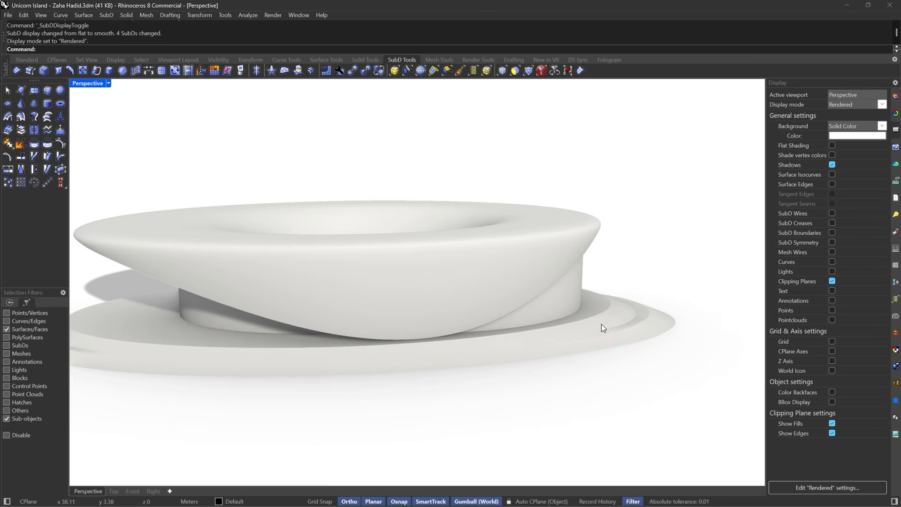
{"action": "scroll", "coordinate": [671, 294], "scroll_direction": "up", "scroll_amount": 5}
{"action": "left_click", "coordinate": [665, 324]}
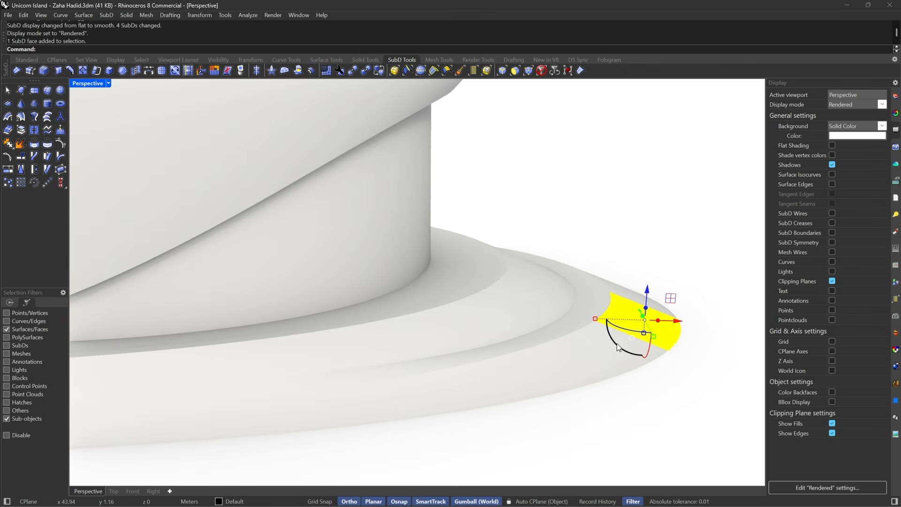
{"action": "scroll", "coordinate": [604, 343], "scroll_direction": "down", "scroll_amount": 5}
{"action": "scroll", "coordinate": [634, 345], "scroll_direction": "up", "scroll_amount": 5}
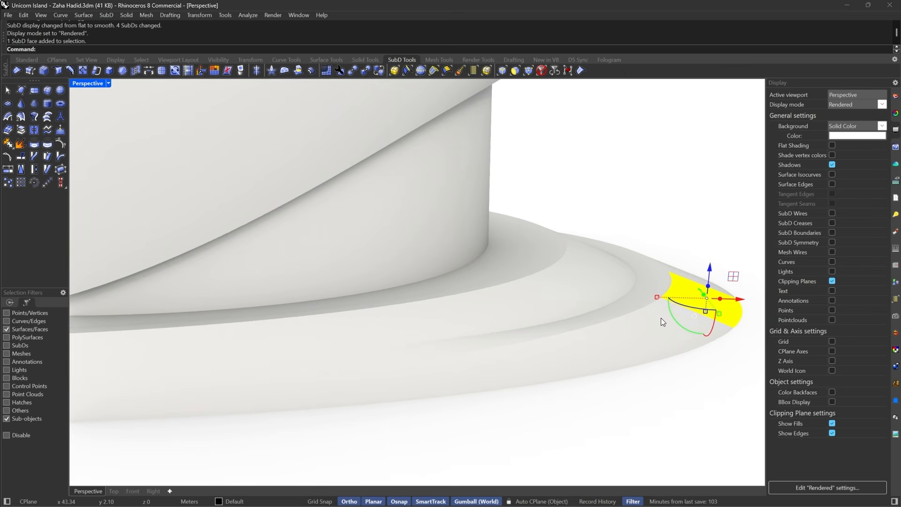
{"action": "double_click", "coordinate": [661, 317]}
{"action": "scroll", "coordinate": [661, 317], "scroll_direction": "down", "scroll_amount": 5}
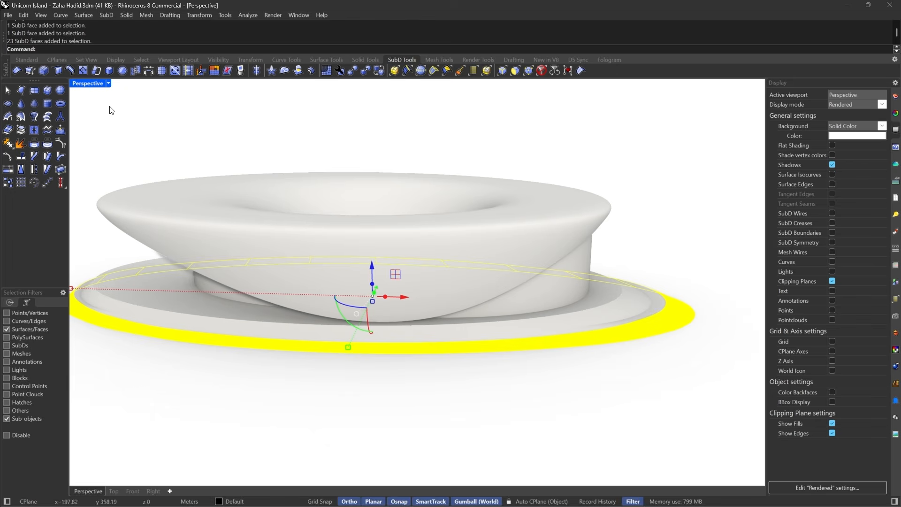
- Return the viewport to Shaded display mode and clear the face selection on the sloping ring
{"action": "left_click", "coordinate": [108, 83]}
{"action": "left_click", "coordinate": [129, 64]}
{"action": "scroll", "coordinate": [631, 294], "scroll_direction": "up", "scroll_amount": 5}
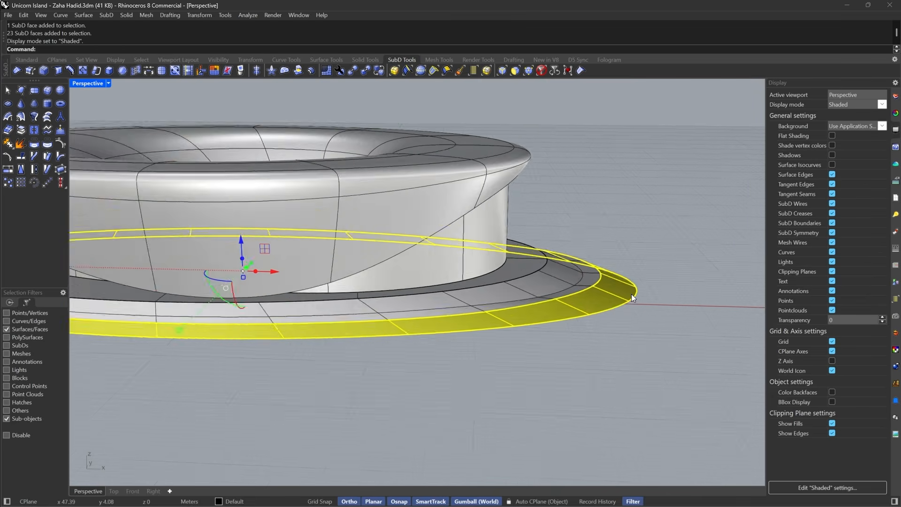
{"action": "scroll", "coordinate": [631, 294], "scroll_direction": "up", "scroll_amount": 5}
{"action": "left_click", "coordinate": [683, 272]}
{"action": "right_click_drag", "start_coordinate": [683, 272], "coordinate": [654, 283]}
{"action": "right_click_drag", "start_coordinate": [588, 204], "coordinate": [530, 265]}
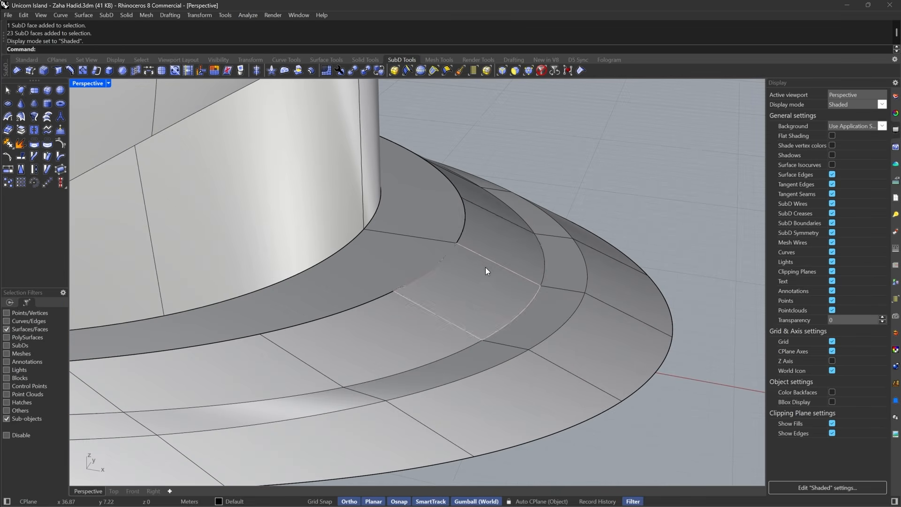
{"action": "left_click", "coordinate": [500, 244]}
{"action": "double_click", "coordinate": [458, 280], "text": "shift"}
{"action": "key", "text": "Escape"}
- Reset the selection filter to whole objects, isolate the sloping base ring and deselect it
{"action": "left_click", "coordinate": [542, 71]}
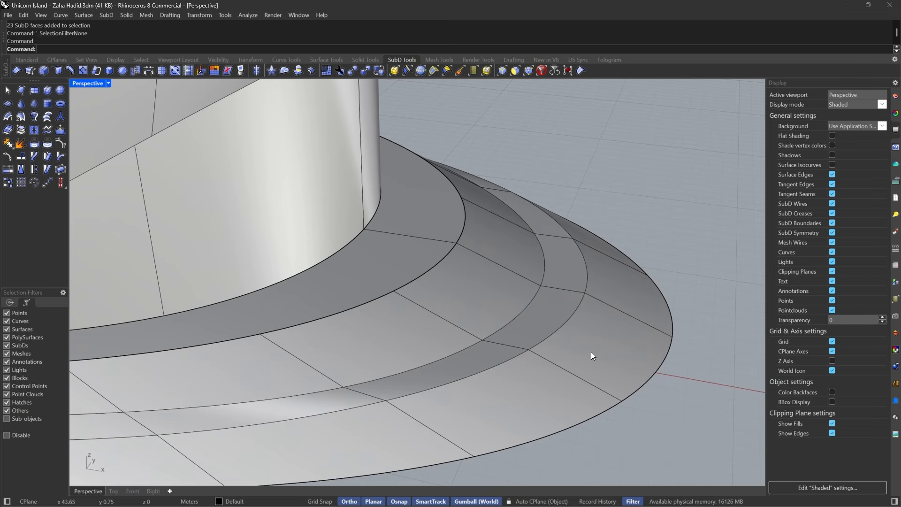
{"action": "left_click", "coordinate": [590, 351]}
{"action": "type", "text": "Isolate"}
{"action": "key", "text": "Return"}
{"action": "scroll", "coordinate": [552, 289], "scroll_direction": "down", "scroll_amount": 2}
{"action": "key", "text": "Escape"}
{"action": "scroll", "coordinate": [538, 266], "scroll_direction": "up", "scroll_amount": 4}
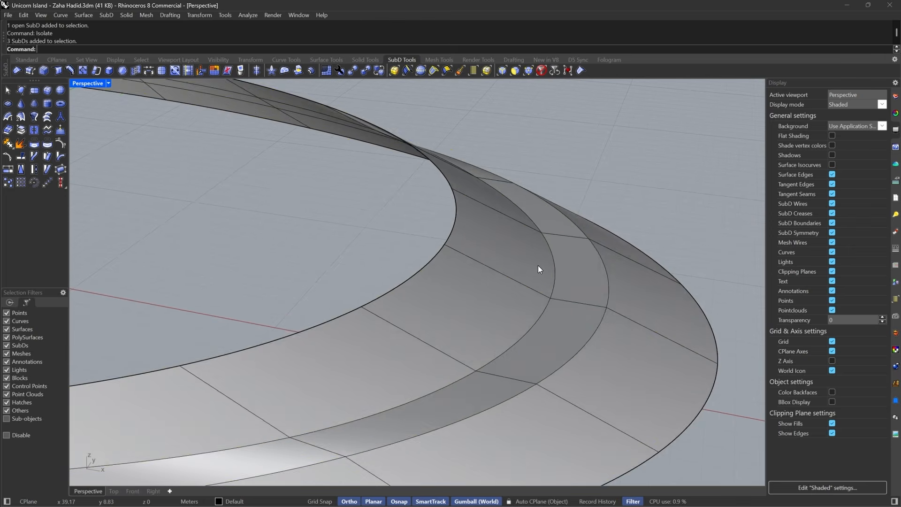
- Restrict selection to SubD faces and select the complete inner face loop of the isolated sloping ring
{"action": "left_click", "coordinate": [537, 265]}
{"action": "key", "text": "Escape"}
{"action": "left_click", "coordinate": [513, 72]}
{"action": "left_click", "coordinate": [503, 224]}
{"action": "double_click", "coordinate": [455, 317], "text": "shift"}
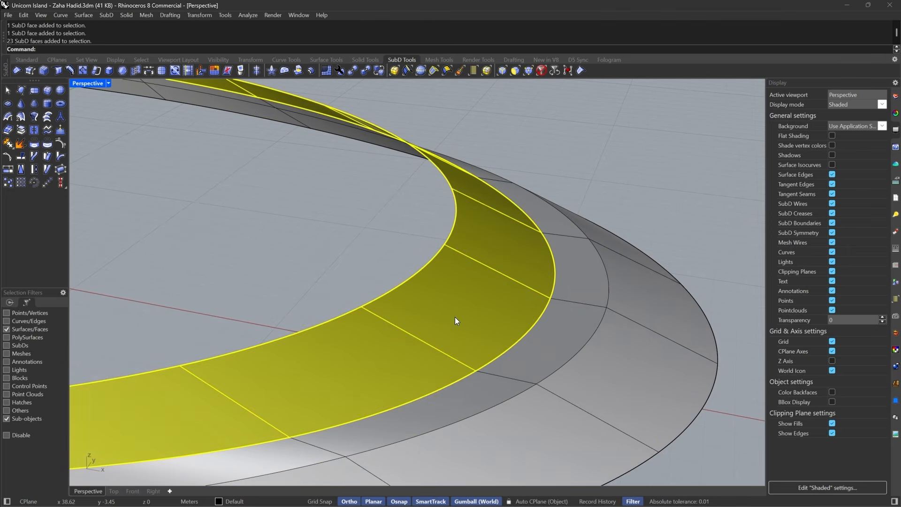
- Select the inner sloped face loop of the ring and extract it as a separate SubD
{"action": "scroll", "coordinate": [524, 311], "scroll_direction": "down", "scroll_amount": 4}
{"action": "right_click_drag", "start_coordinate": [529, 320], "coordinate": [522, 311]}
{"action": "key", "text": "Escape"}
{"action": "scroll", "coordinate": [522, 312], "scroll_direction": "down", "scroll_amount": 4}
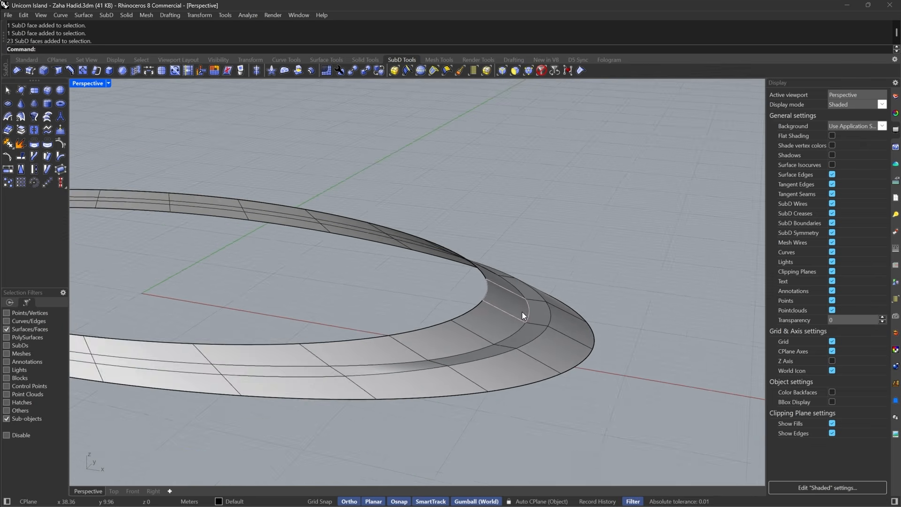
{"action": "scroll", "coordinate": [510, 314], "scroll_direction": "up", "scroll_amount": 4}
{"action": "left_click", "coordinate": [510, 315]}
{"action": "double_click", "coordinate": [460, 336], "text": "shift"}
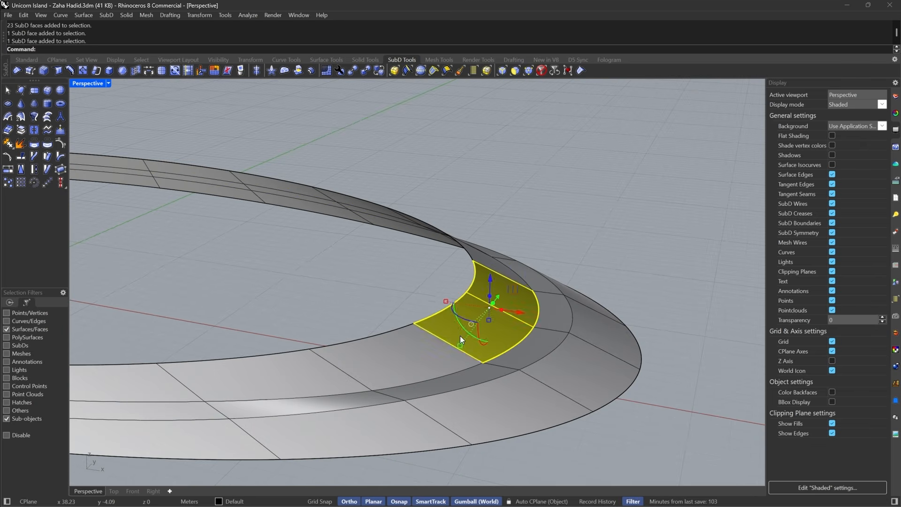
{"action": "left_click", "coordinate": [18, 133]}
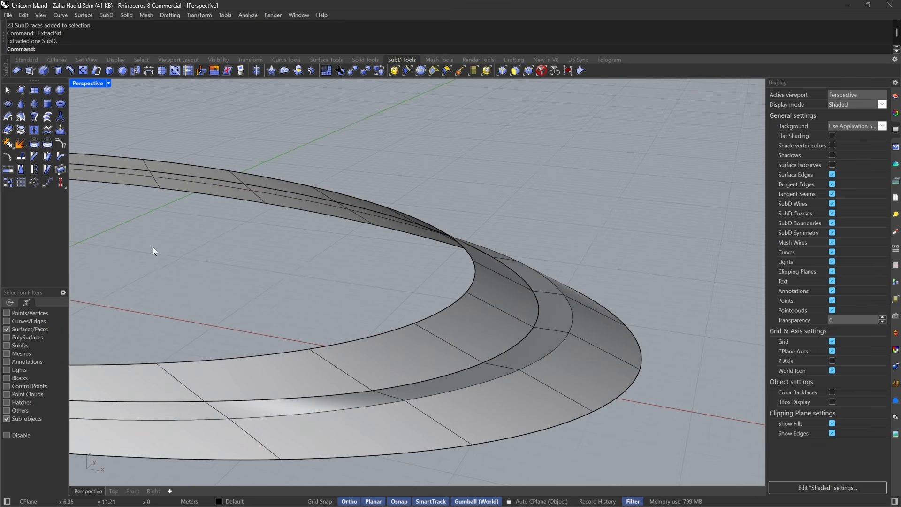
- Select the extracted ring's innermost edge loop and extrude it straight up into a vertical wall
{"action": "left_click", "coordinate": [515, 70]}
{"action": "double_click", "coordinate": [455, 305]}
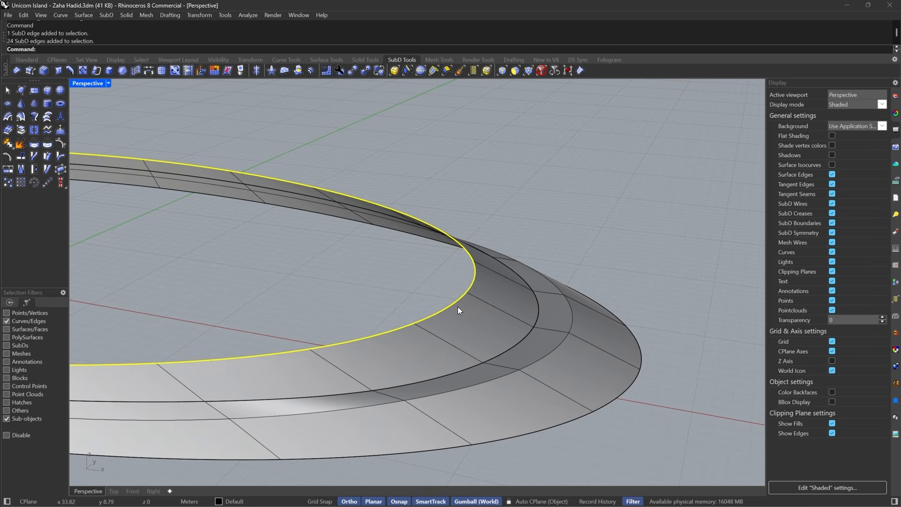
{"action": "scroll", "coordinate": [457, 306], "scroll_direction": "down", "scroll_amount": 5}
{"action": "left_click_drag", "start_coordinate": [178, 241], "coordinate": [180, 216]}
{"action": "scroll", "coordinate": [482, 304], "scroll_direction": "up", "scroll_amount": 4}
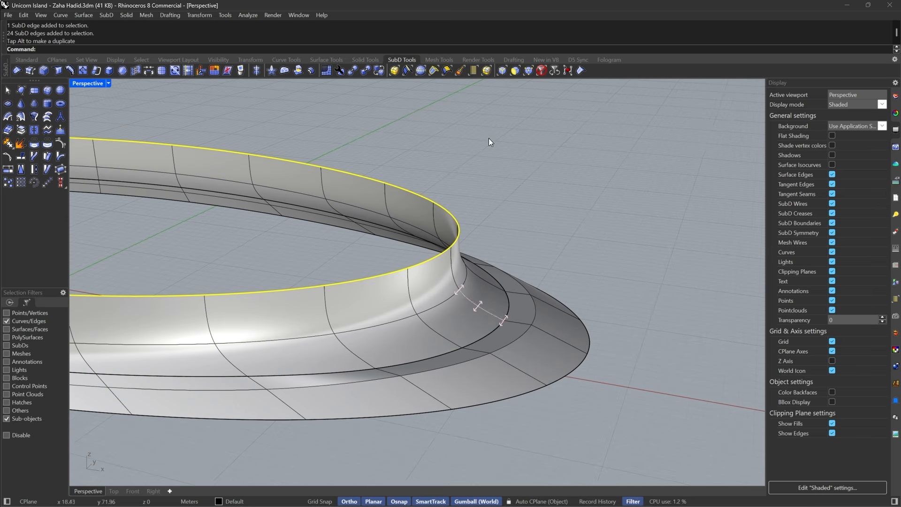
- Extract the vertical wall's face loop as its own SubD and delete the sloped face loop beneath it
{"action": "left_click", "coordinate": [515, 70]}
{"action": "left_click", "coordinate": [357, 300]}
{"action": "double_click", "coordinate": [356, 300]}
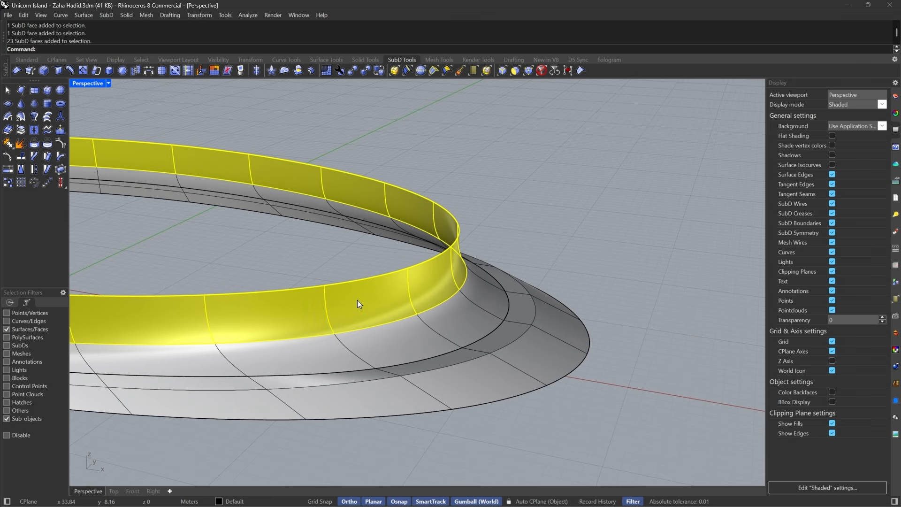
{"action": "left_click", "coordinate": [19, 146]}
{"action": "double_click", "coordinate": [485, 309]}
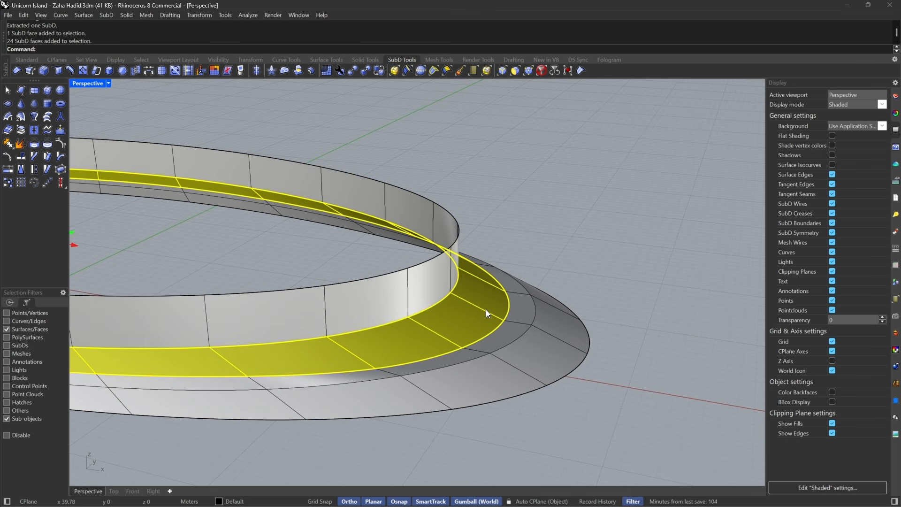
{"action": "key", "text": "Delete"}
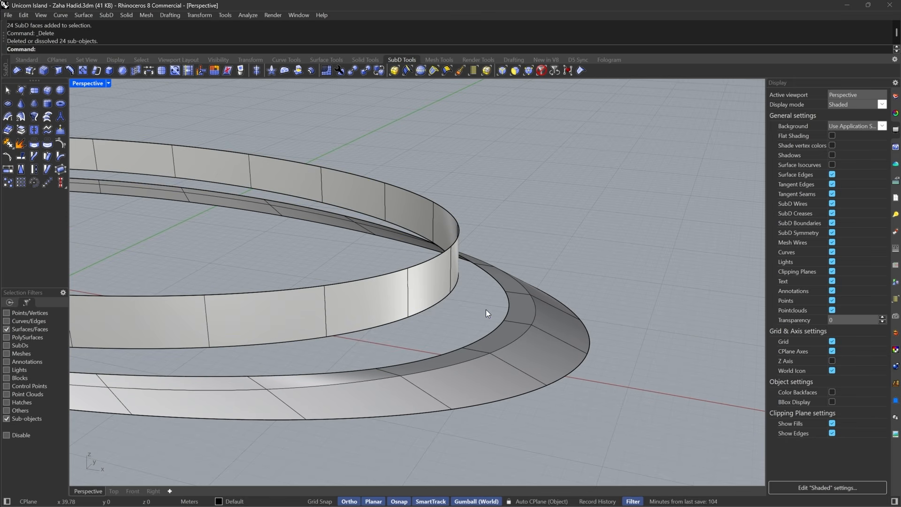
- Bridge the wall's lower edge loop to the outer ring's inner edge loop with 5 segments, keeping Join and Crease on
{"action": "left_click", "coordinate": [501, 71]}
{"action": "scroll", "coordinate": [452, 296], "scroll_direction": "up", "scroll_amount": 5}
{"action": "double_click", "coordinate": [437, 286]}
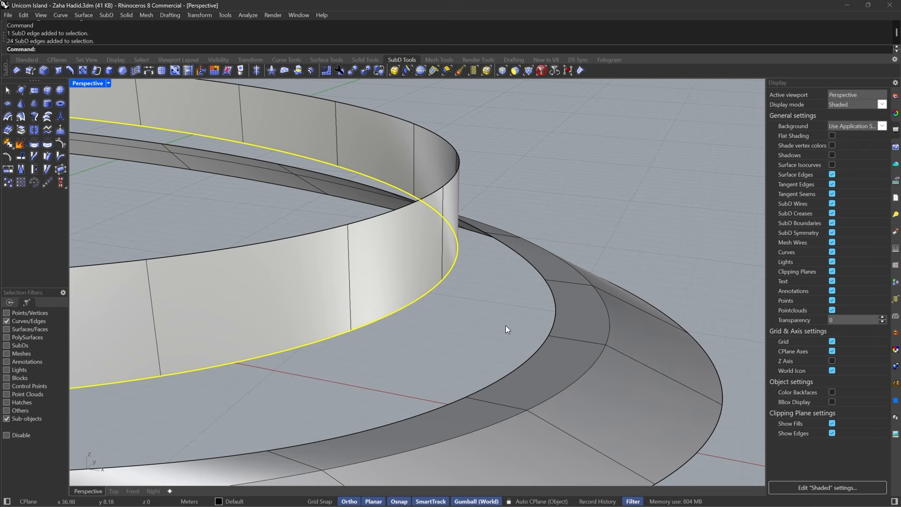
{"action": "double_click", "coordinate": [525, 356], "text": "shift"}
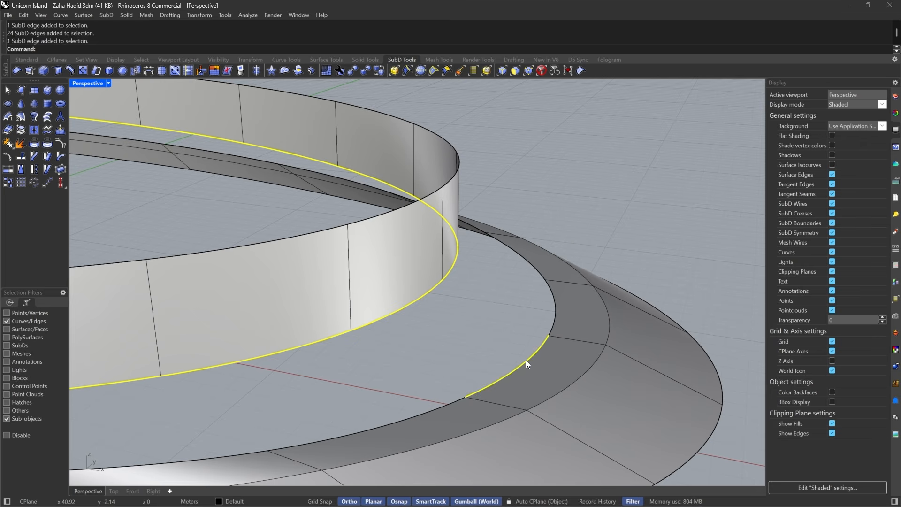
{"action": "left_click", "coordinate": [148, 71]}
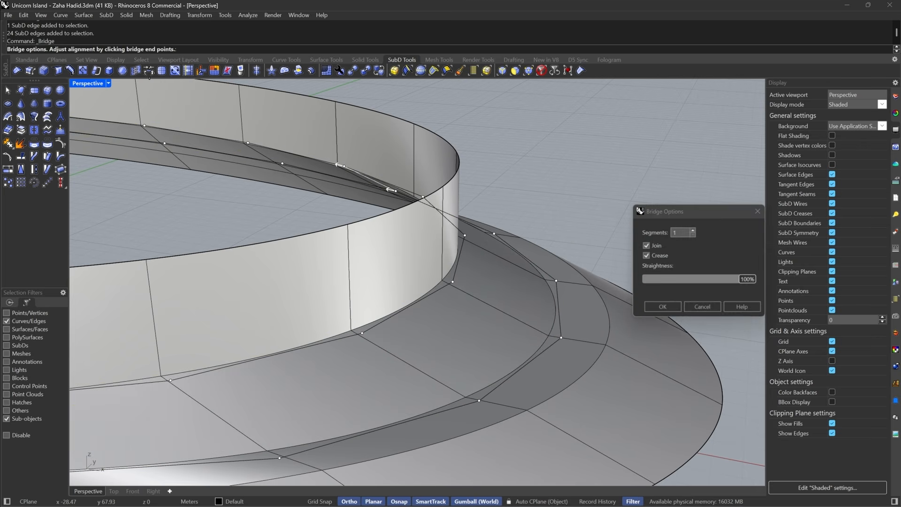
{"action": "left_click", "coordinate": [692, 230]}
{"action": "left_click", "coordinate": [693, 230]}
{"action": "left_click", "coordinate": [693, 230]}
{"action": "left_click", "coordinate": [693, 230]}
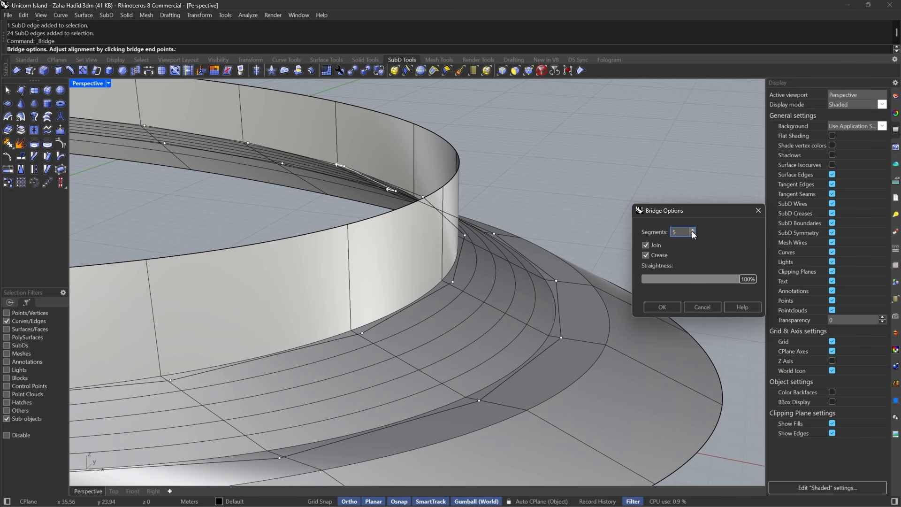
{"action": "left_click", "coordinate": [662, 307]}
- Show the SubDs in flat display and delete the vertical wall's complete face loop
{"action": "key", "text": "Tab"}
{"action": "scroll", "coordinate": [439, 294], "scroll_direction": "up", "scroll_amount": 3}
{"action": "right_click_drag", "start_coordinate": [440, 294], "coordinate": [445, 296]}
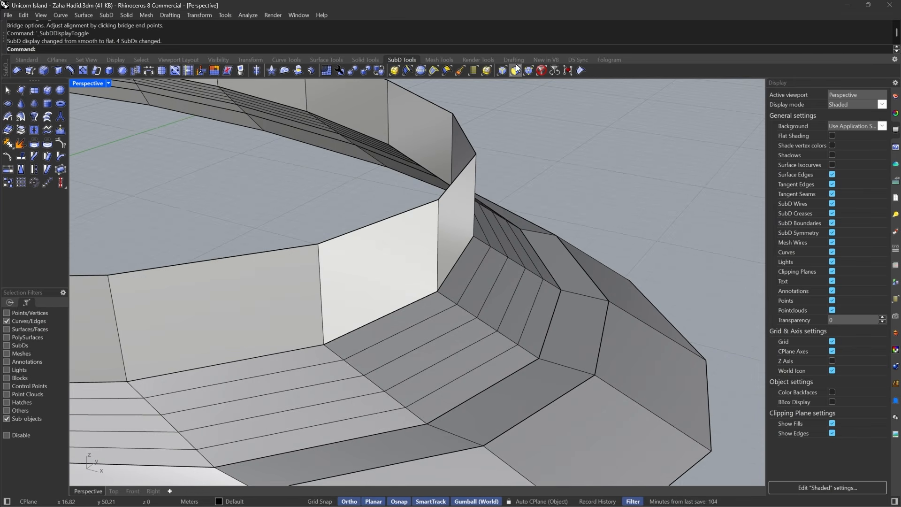
{"action": "left_click", "coordinate": [514, 71]}
{"action": "left_click", "coordinate": [446, 220]}
{"action": "double_click", "coordinate": [385, 249], "text": "shift"}
{"action": "left_click", "coordinate": [385, 249]}
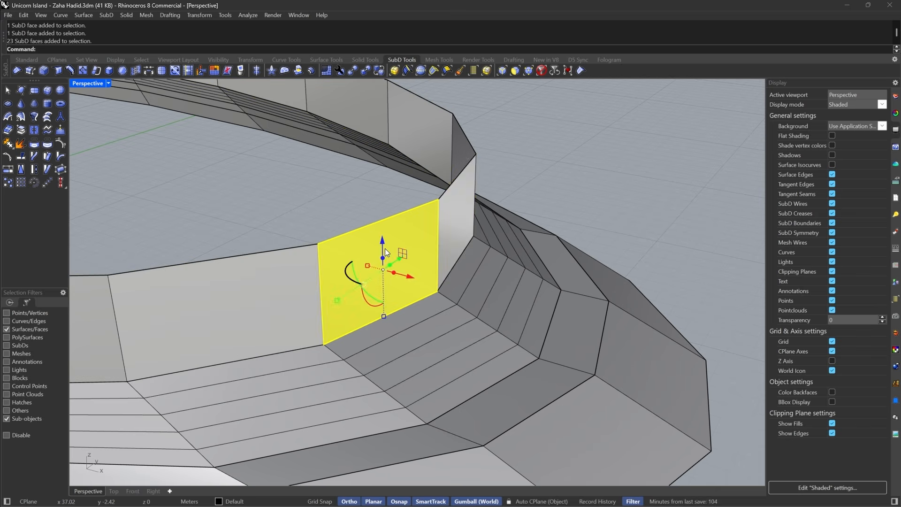
{"action": "left_click", "coordinate": [461, 228]}
{"action": "double_click", "coordinate": [410, 244], "text": "shift"}
{"action": "key", "text": "Delete"}
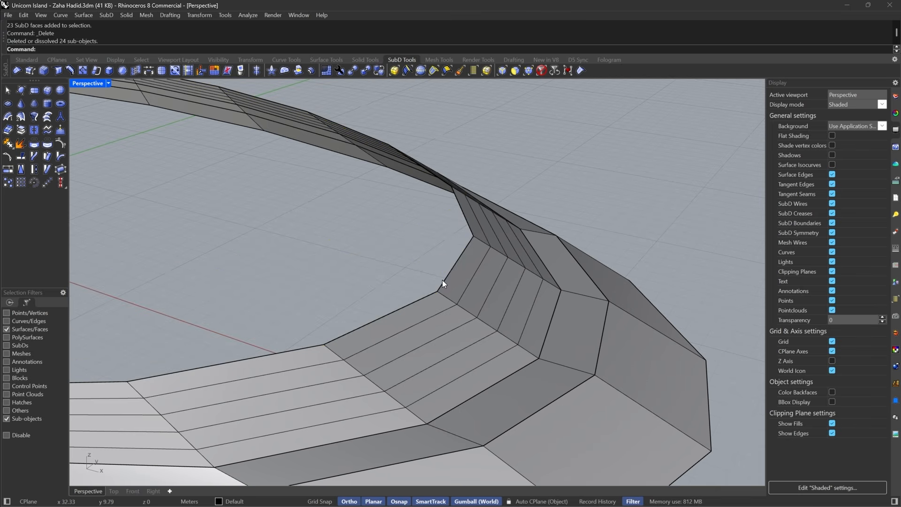
- Extract the first, third and fifth face loops of the bridged band as separate SubDs
{"action": "left_click", "coordinate": [446, 277]}
{"action": "left_click", "coordinate": [427, 308], "text": "shift"}
{"action": "double_click", "coordinate": [426, 308], "text": "shift"}
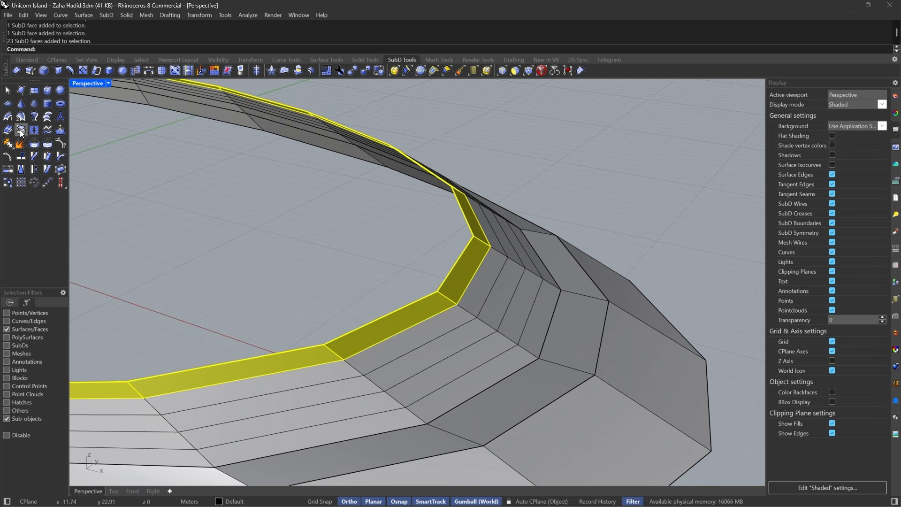
{"action": "left_click", "coordinate": [490, 303]}
{"action": "double_click", "coordinate": [472, 324], "text": "shift"}
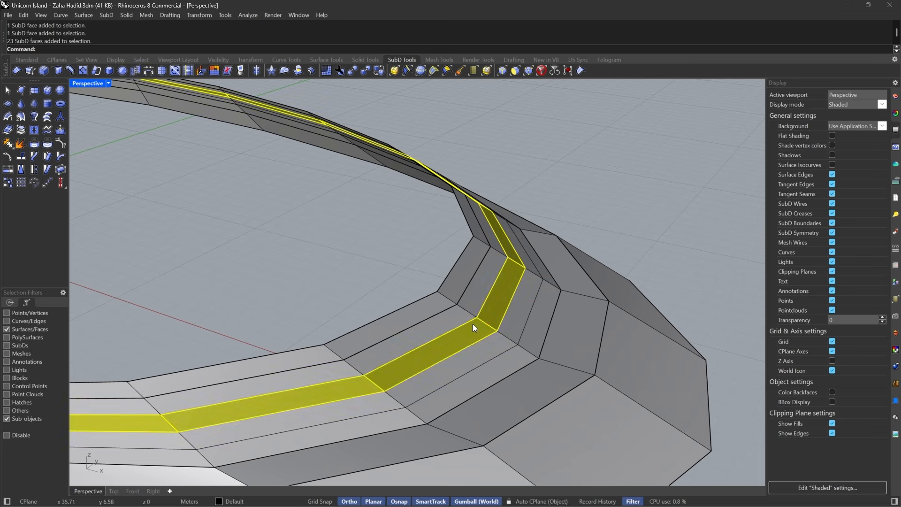
{"action": "right_click", "coordinate": [472, 324]}
{"action": "left_click", "coordinate": [543, 331]}
{"action": "double_click", "coordinate": [519, 364], "text": "shift"}
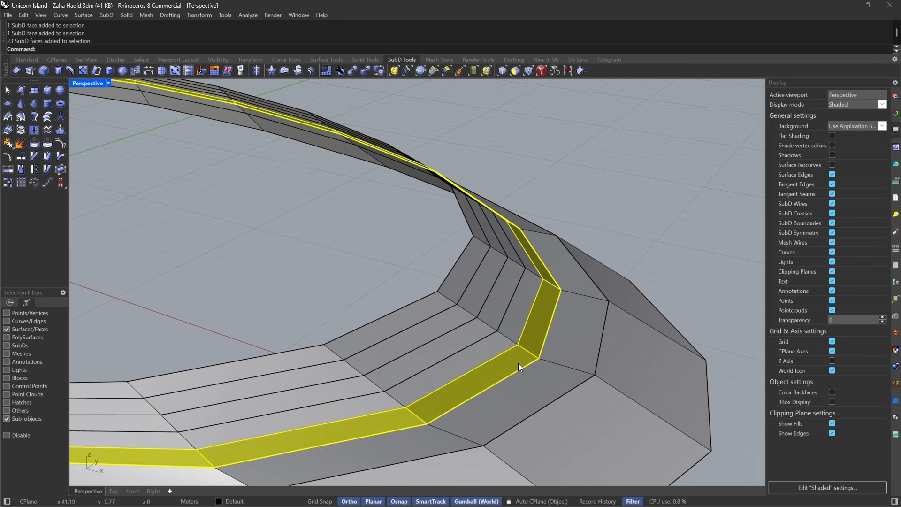
{"action": "right_click", "coordinate": [518, 363]}
{"action": "key", "text": "Tab"}
{"action": "scroll", "coordinate": [524, 325], "scroll_direction": "down", "scroll_amount": 3}
{"action": "right_click_drag", "start_coordinate": [521, 319], "coordinate": [486, 277]}
- Select four adjacent faces of the innermost band, relocate the gumball to an upper-edge vertex, and flatten the faces vertically
{"action": "key", "text": "Tab"}
{"action": "scroll", "coordinate": [520, 251], "scroll_direction": "up", "scroll_amount": 3}
{"action": "right_click_drag", "start_coordinate": [520, 251], "coordinate": [490, 270]}
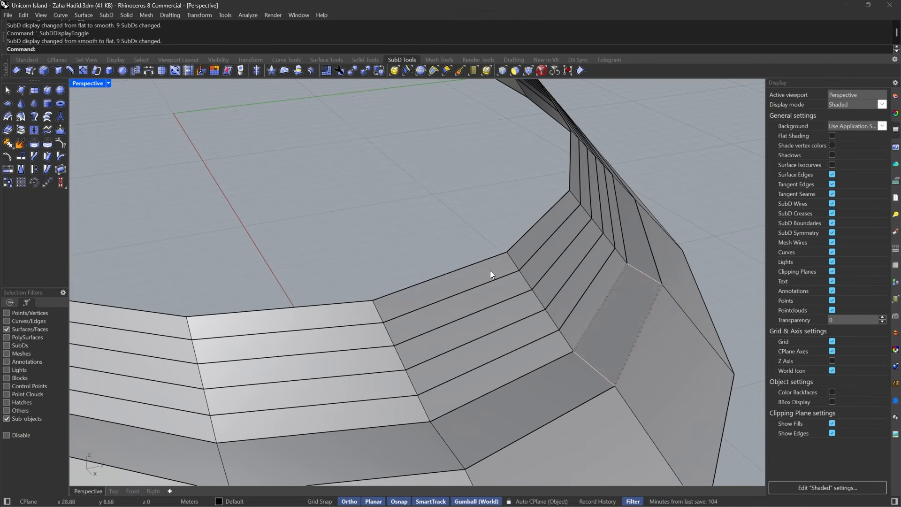
{"action": "left_click", "coordinate": [489, 271]}
{"action": "left_click", "coordinate": [348, 304], "text": "shift"}
{"action": "left_click", "coordinate": [544, 230], "text": "shift"}
{"action": "left_click", "coordinate": [175, 325], "text": "shift"}
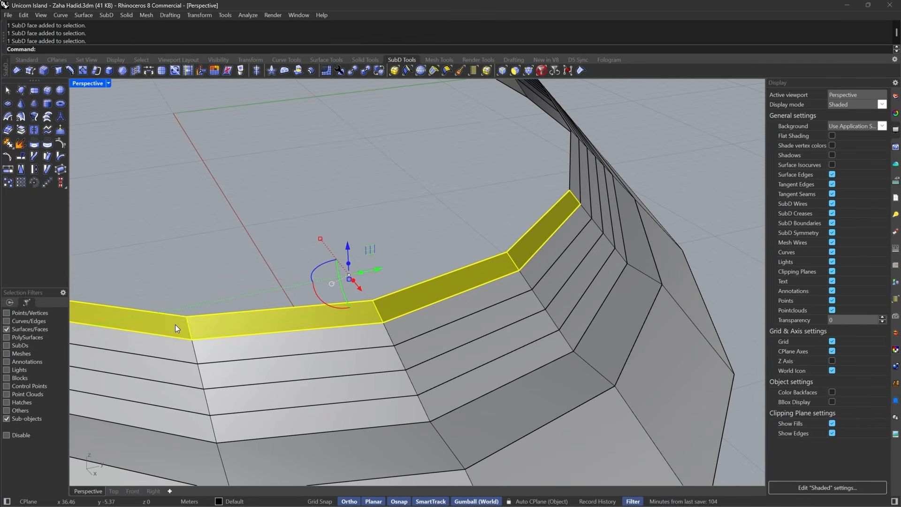
{"action": "scroll", "coordinate": [451, 294], "scroll_direction": "down", "scroll_amount": 2}
{"action": "type", "text": "gu"}
{"action": "key", "text": "Return"}
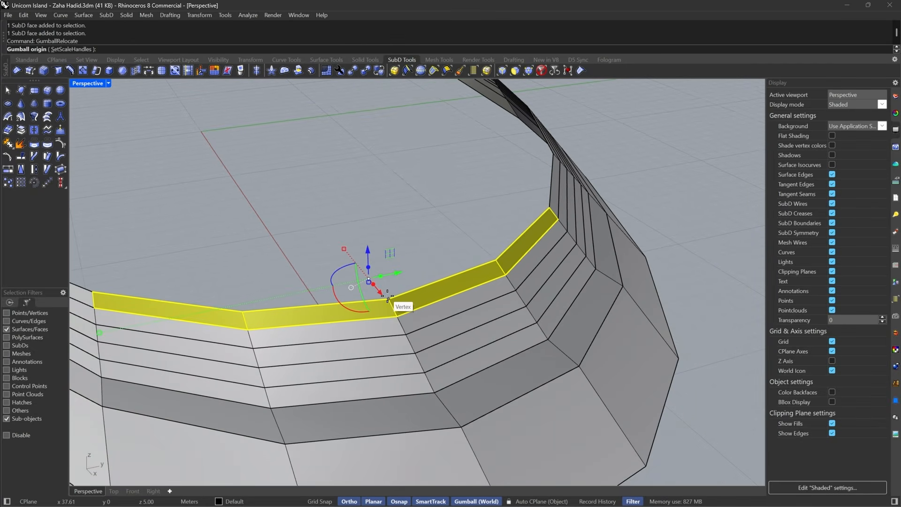
{"action": "left_click", "coordinate": [388, 298]}
{"action": "key", "text": "Return"}
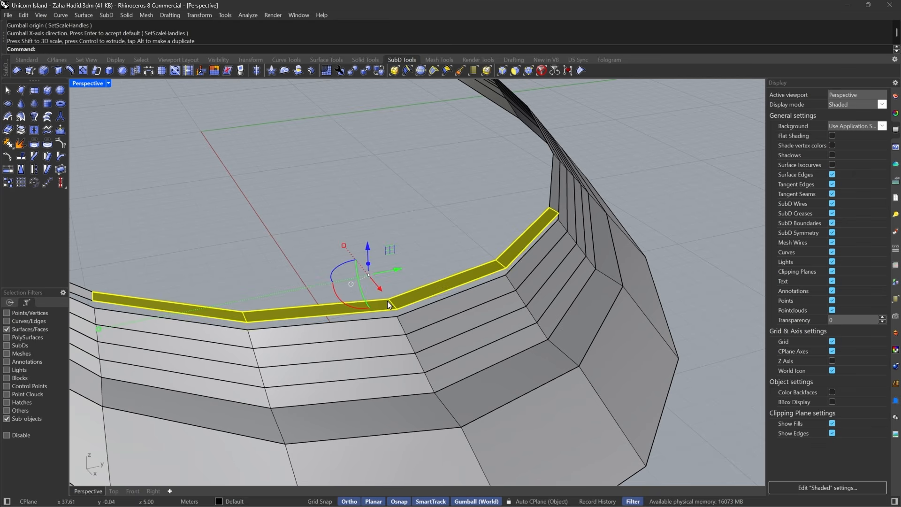
- Flatten the four matching faces of the second band vertically, with the gumball origin on their upper edge
{"action": "left_click", "coordinate": [536, 258]}
{"action": "left_click", "coordinate": [461, 298], "text": "shift"}
{"action": "left_click", "coordinate": [351, 337], "text": "shift"}
{"action": "left_click", "coordinate": [229, 335], "text": "shift"}
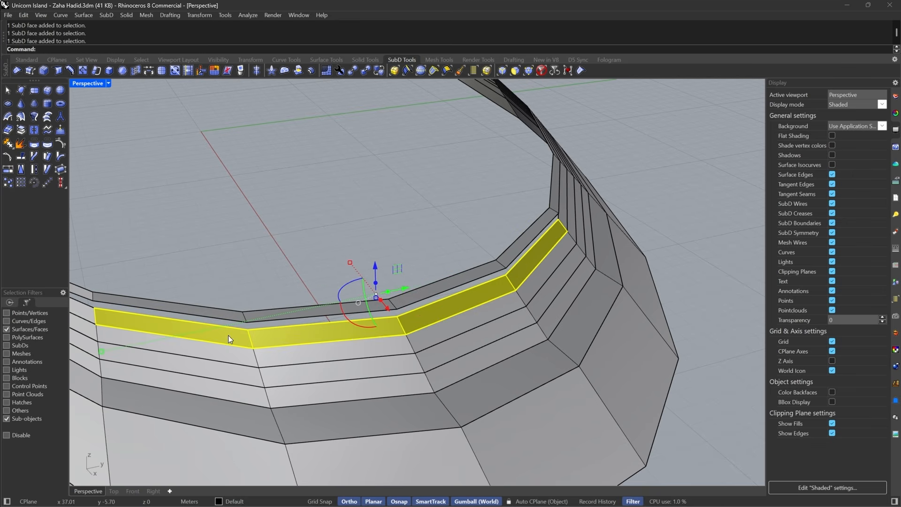
{"action": "key", "text": "Return"}
{"action": "left_click", "coordinate": [399, 318]}
{"action": "key", "text": "Return"}
{"action": "left_click_drag", "start_coordinate": [397, 321], "coordinate": [397, 318]}
{"action": "key", "text": "Escape"}
- Flatten the four matching faces of the third band vertically from a gumball origin on their upper edge
{"action": "left_click", "coordinate": [519, 289]}
{"action": "left_click", "coordinate": [150, 344], "text": "shift"}
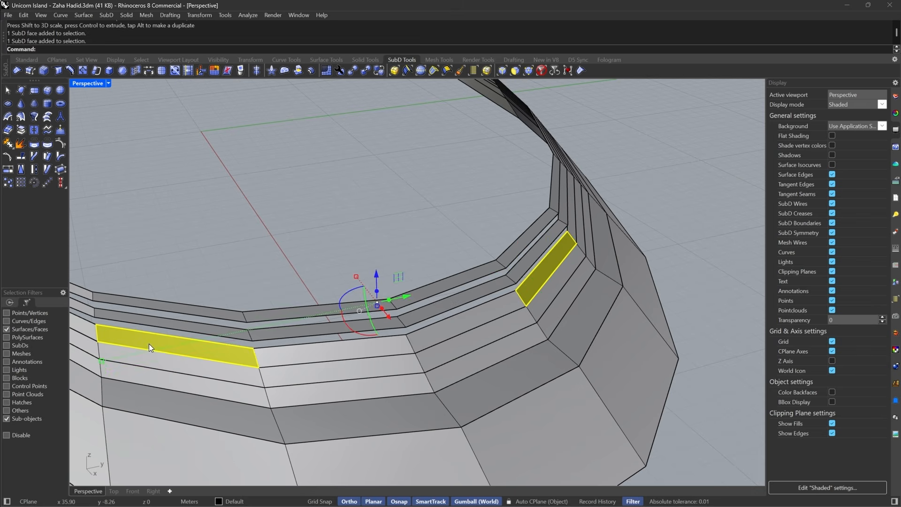
{"action": "left_click", "coordinate": [334, 347], "text": "shift"}
{"action": "left_click", "coordinate": [430, 331], "text": "shift"}
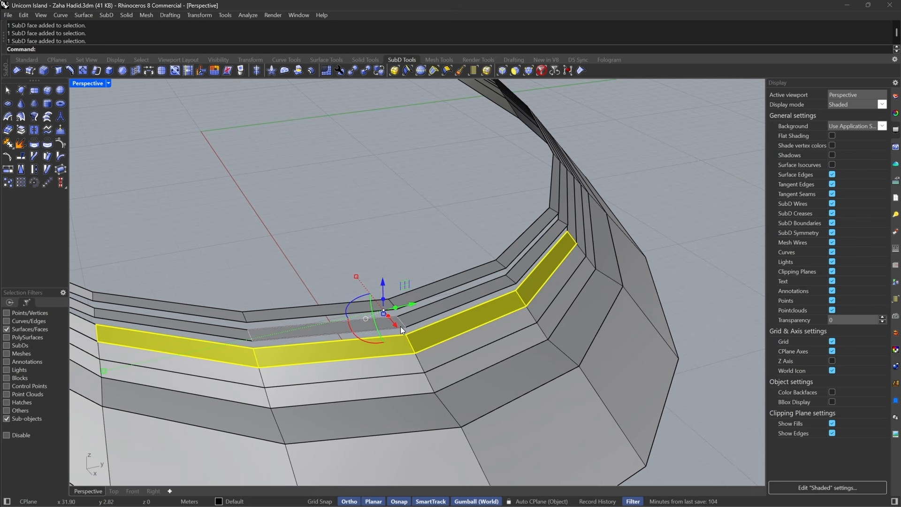
{"action": "key", "text": "Return"}
{"action": "left_click", "coordinate": [406, 336]}
{"action": "key", "text": "Return"}
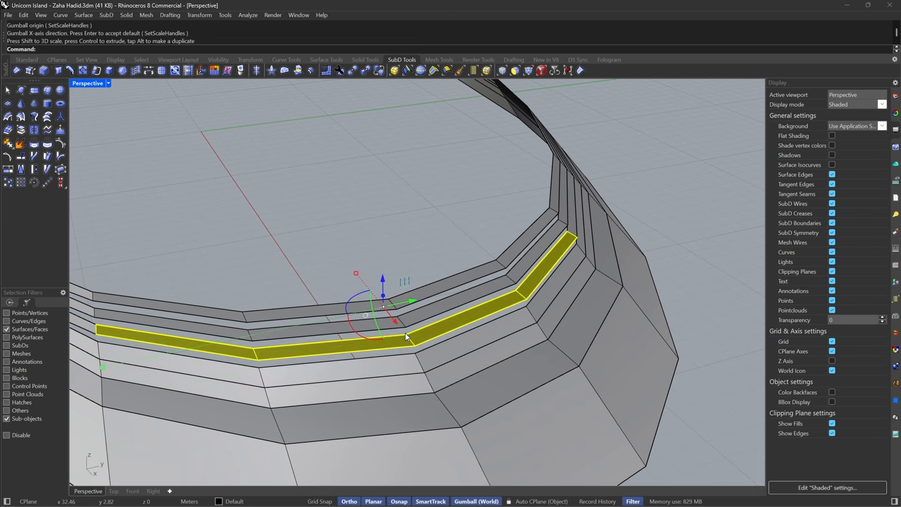
- Select the four matching faces of the fourth band and flatten them vertically about an upper-edge vertex
{"action": "left_click", "coordinate": [557, 296]}
{"action": "left_click", "coordinate": [503, 324]}
{"action": "left_click", "coordinate": [375, 360], "text": "shift"}
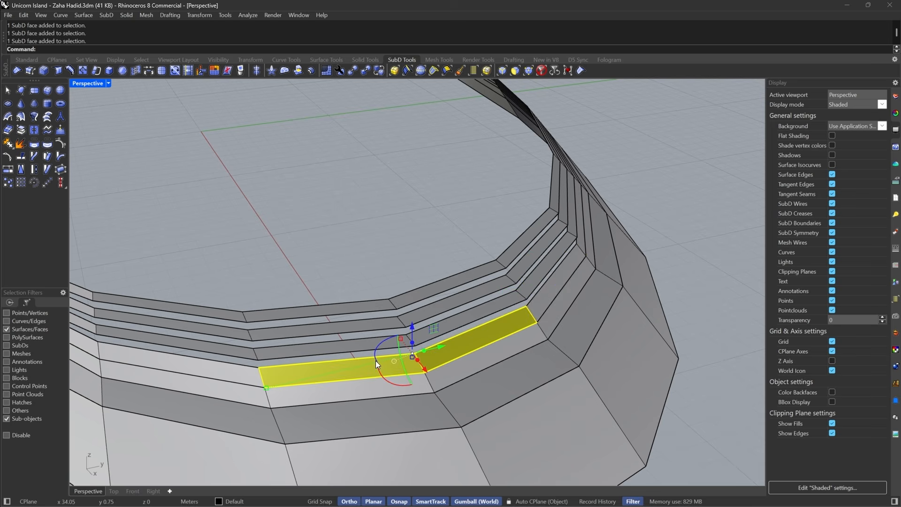
{"action": "left_click", "coordinate": [559, 289], "text": "shift"}
{"action": "left_click", "coordinate": [218, 373], "text": "shift"}
{"action": "key", "text": "Return"}
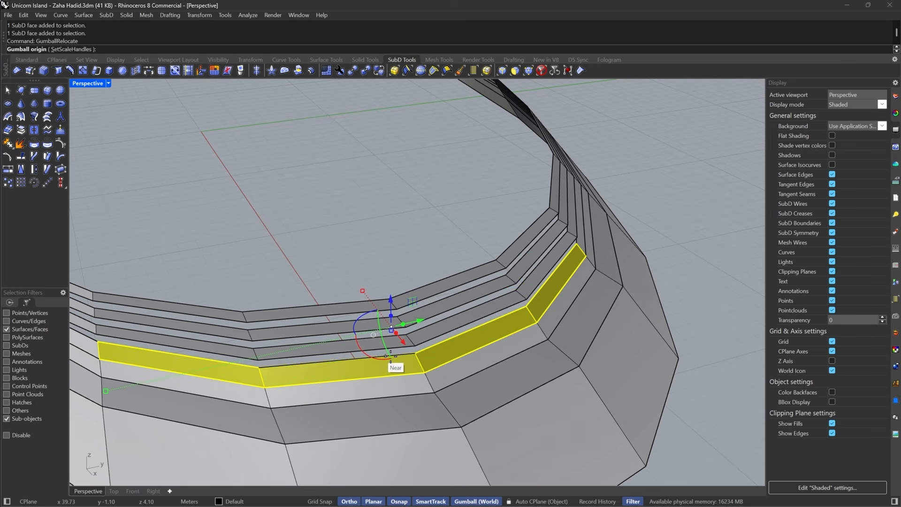
{"action": "left_click", "coordinate": [413, 352]}
{"action": "key", "text": "Return"}
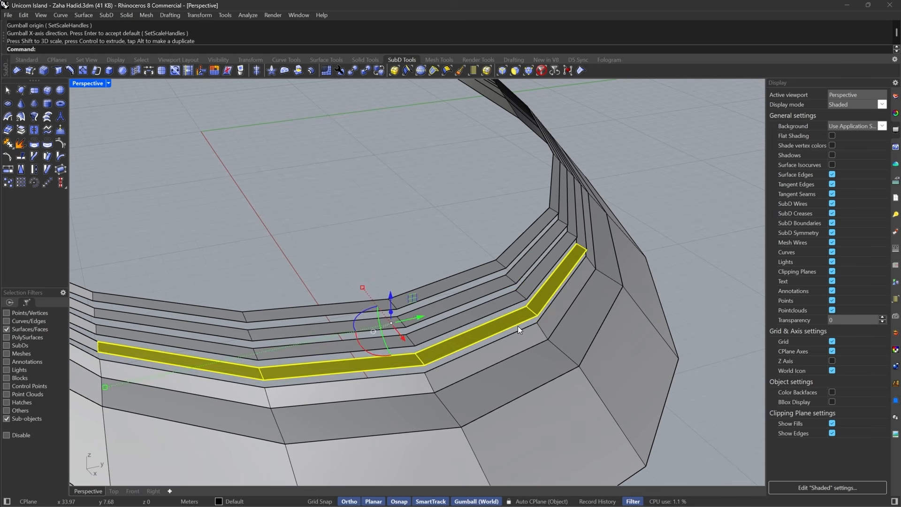
- Flatten the four matching faces of the fifth band vertically about an upper-edge vertex and clear the selection
{"action": "left_click", "coordinate": [546, 319]}
{"action": "left_click", "coordinate": [454, 368], "text": "shift"}
{"action": "left_click", "coordinate": [338, 392], "text": "shift"}
{"action": "left_click", "coordinate": [249, 396], "text": "shift"}
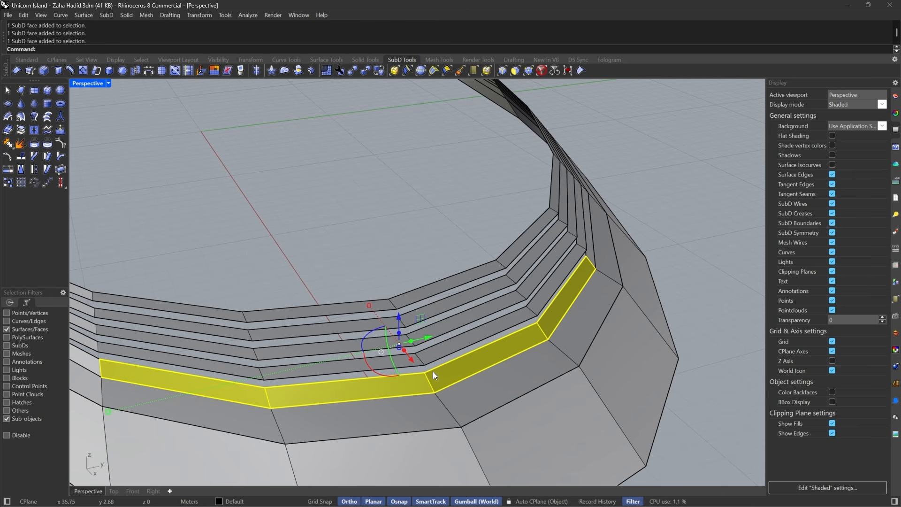
{"action": "key", "text": "Return"}
{"action": "left_click", "coordinate": [425, 373]}
{"action": "key", "text": "Return"}
{"action": "left_click_drag", "start_coordinate": [425, 377], "coordinate": [425, 373]}
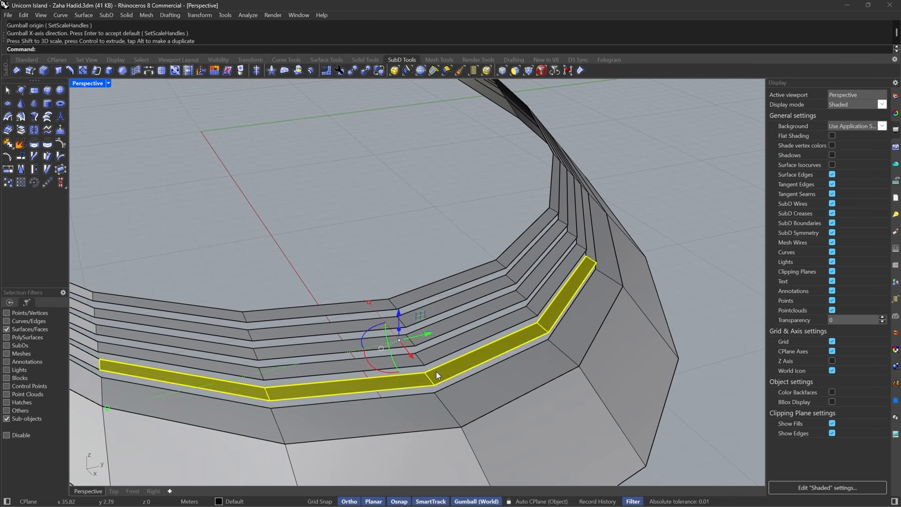
{"action": "key", "text": "Escape"}
- Return the SubDs to smooth display and set the perspective viewport to Rendered mode to inspect the steps
{"action": "scroll", "coordinate": [496, 296], "scroll_direction": "down", "scroll_amount": 6}
{"action": "right_click_drag", "start_coordinate": [434, 365], "coordinate": [500, 360]}
{"action": "key", "text": "Tab"}
{"action": "scroll", "coordinate": [488, 352], "scroll_direction": "up", "scroll_amount": 5}
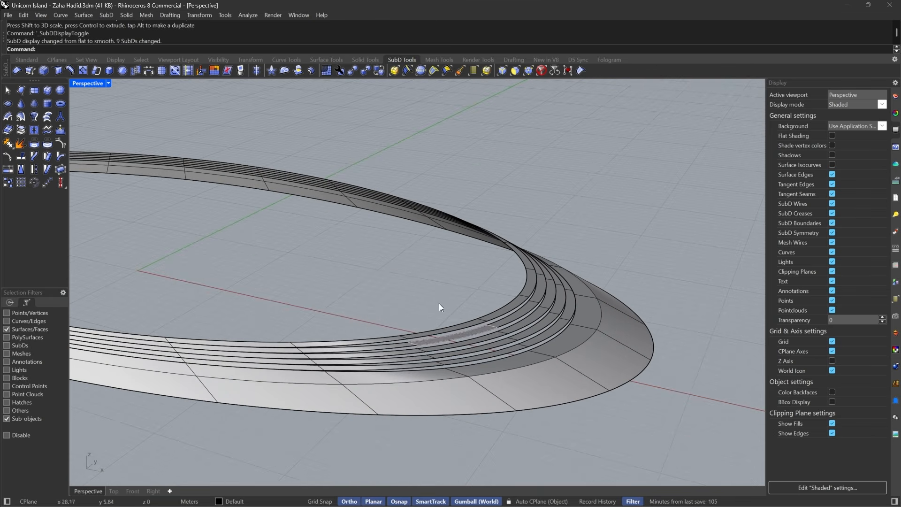
{"action": "left_click", "coordinate": [108, 83]}
{"action": "left_click", "coordinate": [140, 70]}
{"action": "right_click_drag", "start_coordinate": [447, 284], "coordinate": [565, 303]}
{"action": "right_click_drag", "start_coordinate": [568, 337], "coordinate": [539, 243]}
{"action": "right_click_drag", "start_coordinate": [520, 302], "coordinate": [175, 281]}
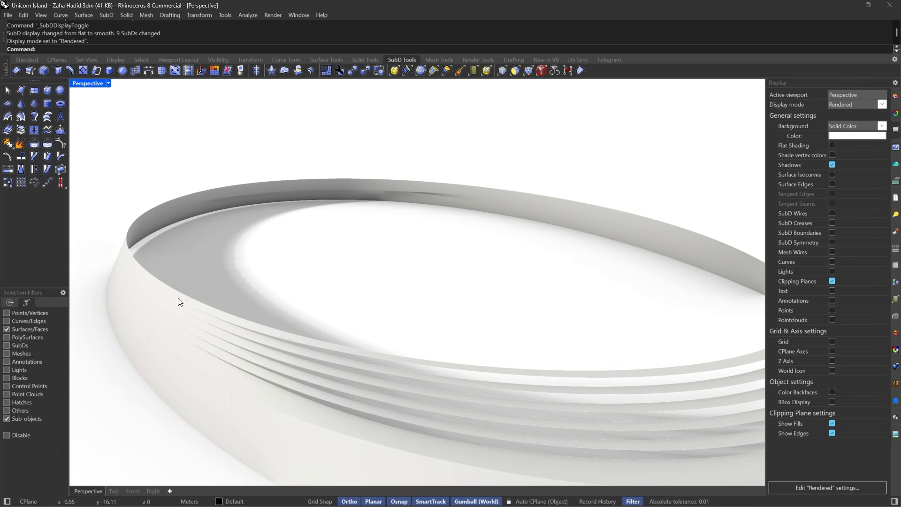
- Switch to the browser and look through the related Unicorn Island reference images
{"action": "left_click", "coordinate": [534, 502]}
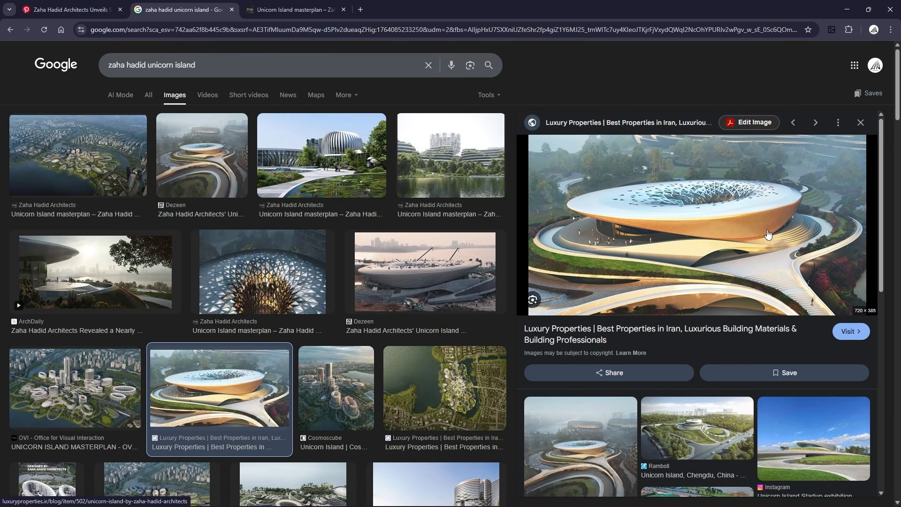
{"action": "scroll", "coordinate": [777, 292], "scroll_direction": "down", "scroll_amount": 6}
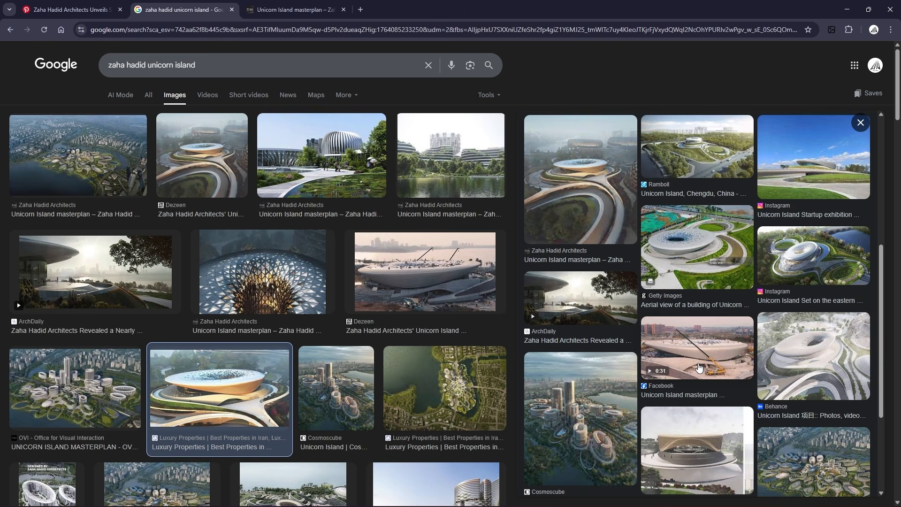
- Compare further Unicorn Island reference photos, including the construction view and the aerial view of the finished building
{"action": "left_click", "coordinate": [394, 296]}
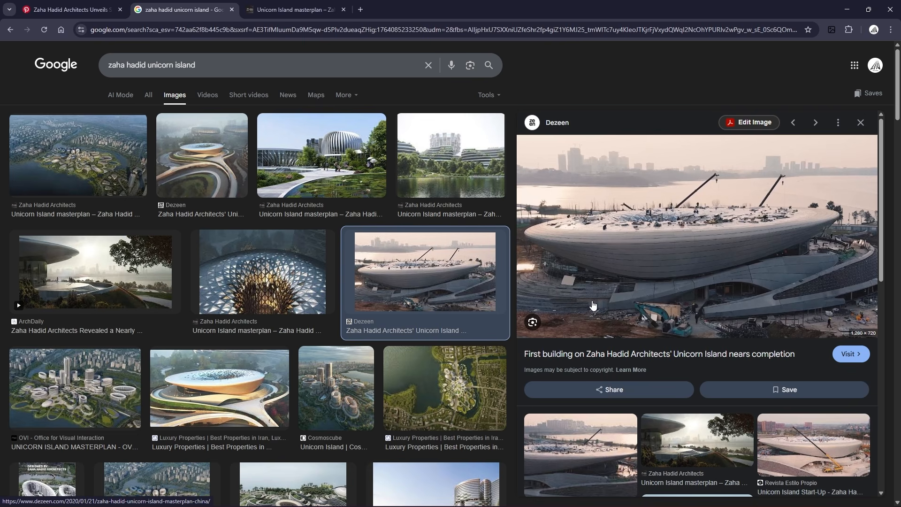
{"action": "scroll", "coordinate": [593, 305], "scroll_direction": "down", "scroll_amount": 4}
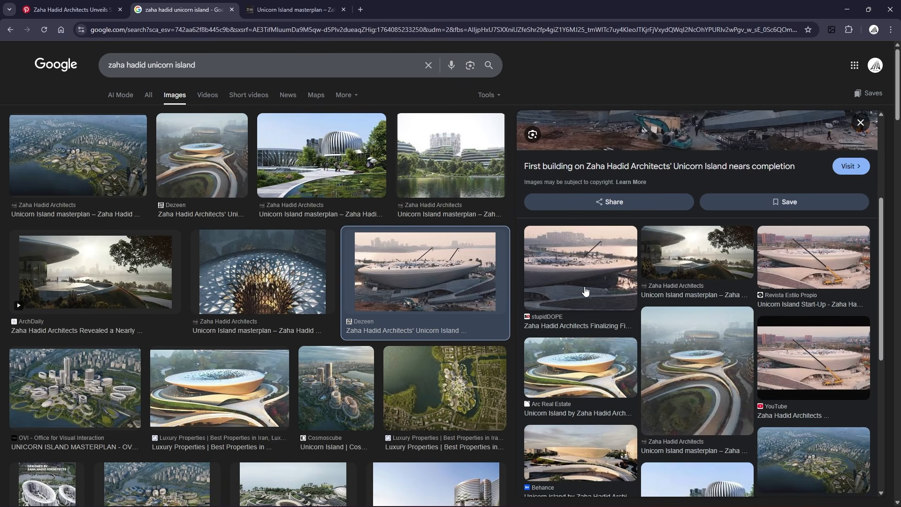
{"action": "left_click", "coordinate": [585, 291]}
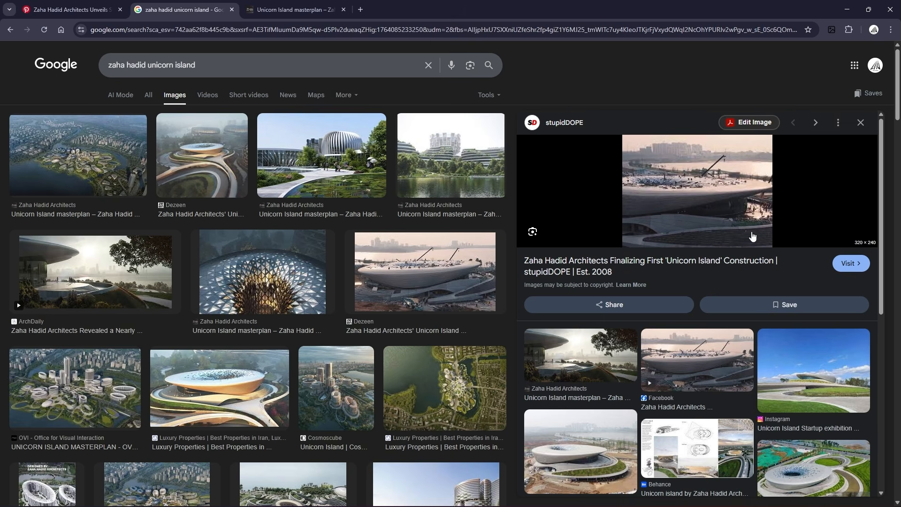
{"action": "scroll", "coordinate": [757, 429], "scroll_direction": "down", "scroll_amount": 4}
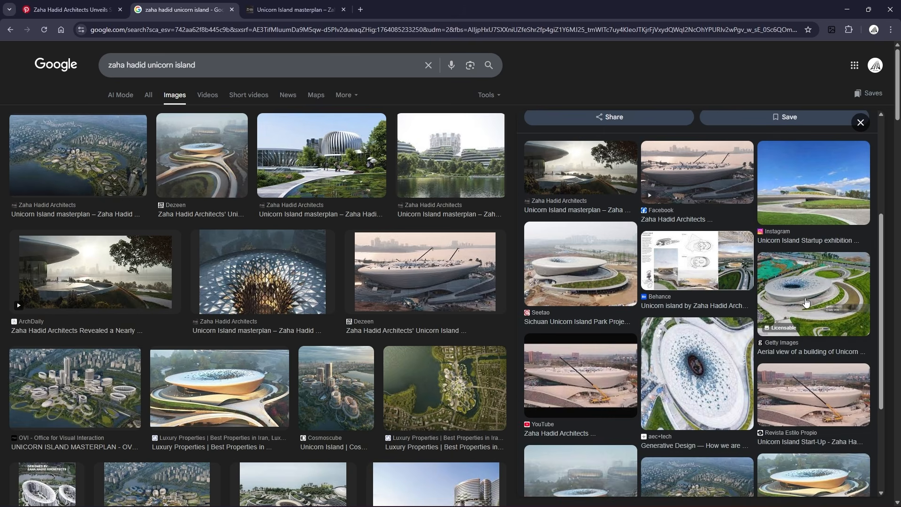
{"action": "left_click", "coordinate": [806, 303]}
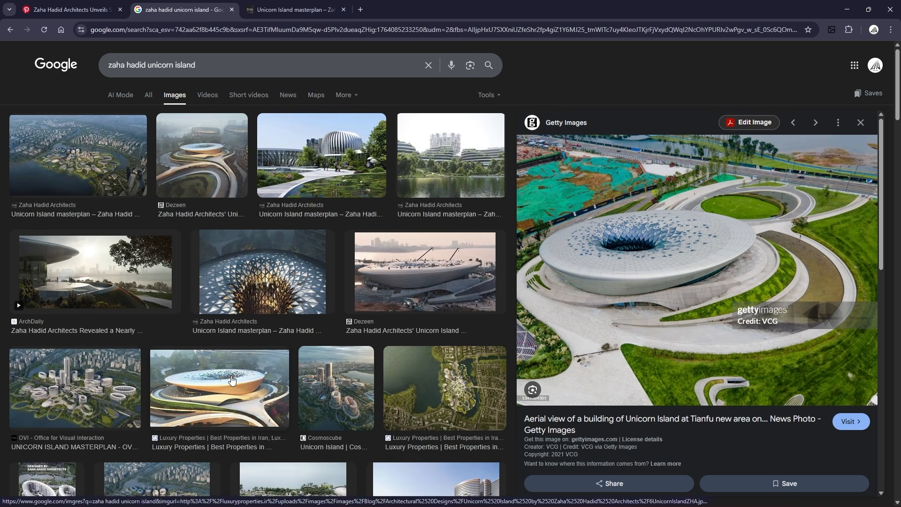
{"action": "left_click", "coordinate": [816, 122]}
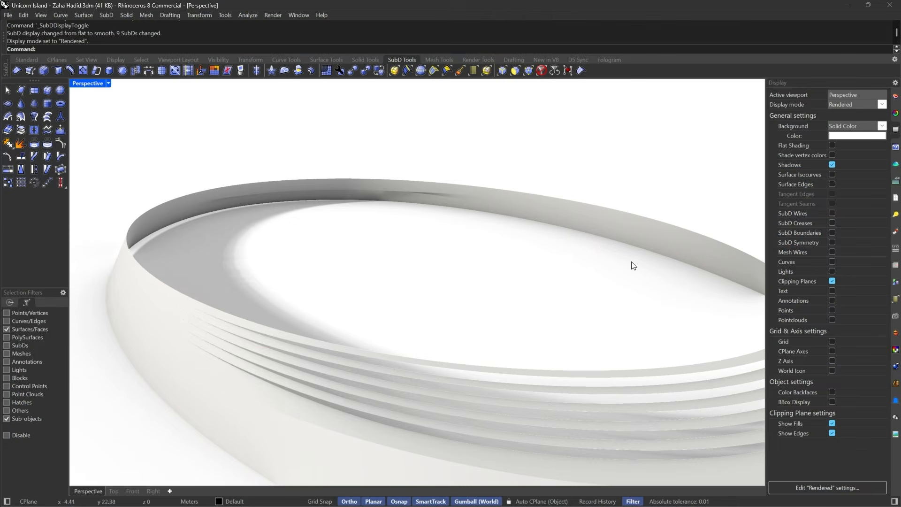
- Inspect the rendered steps from several angles and switch back to Rhino's Shaded display mode
{"action": "right_click_drag", "start_coordinate": [632, 263], "coordinate": [575, 335]}
{"action": "scroll", "coordinate": [581, 334], "scroll_direction": "up", "scroll_amount": 6}
{"action": "scroll", "coordinate": [656, 354], "scroll_direction": "down", "scroll_amount": 6}
{"action": "right_click_drag", "start_coordinate": [656, 351], "coordinate": [652, 367]}
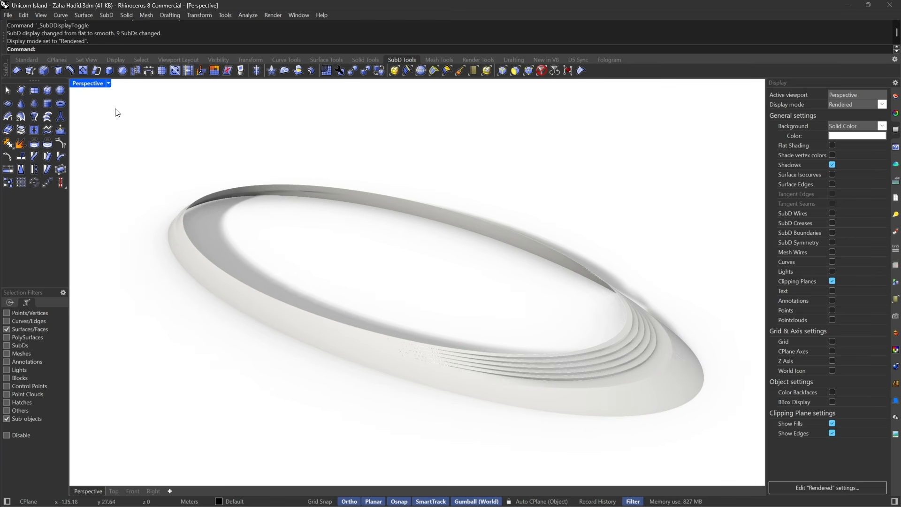
{"action": "left_click", "coordinate": [108, 83]}
{"action": "left_click", "coordinate": [128, 60]}
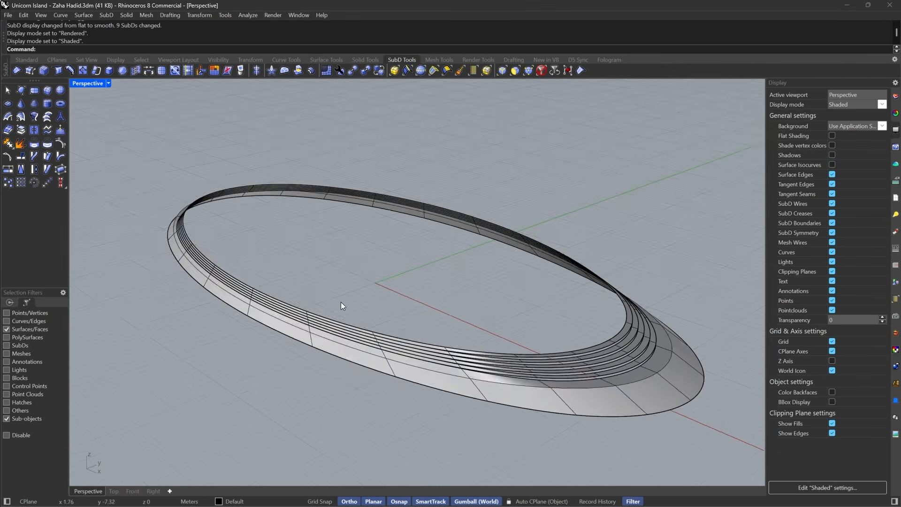
- Select the ring's full outer lower edge loop, extrude it straight down into a wall, and clear the selection
{"action": "scroll", "coordinate": [356, 310], "scroll_direction": "up", "scroll_amount": 3}
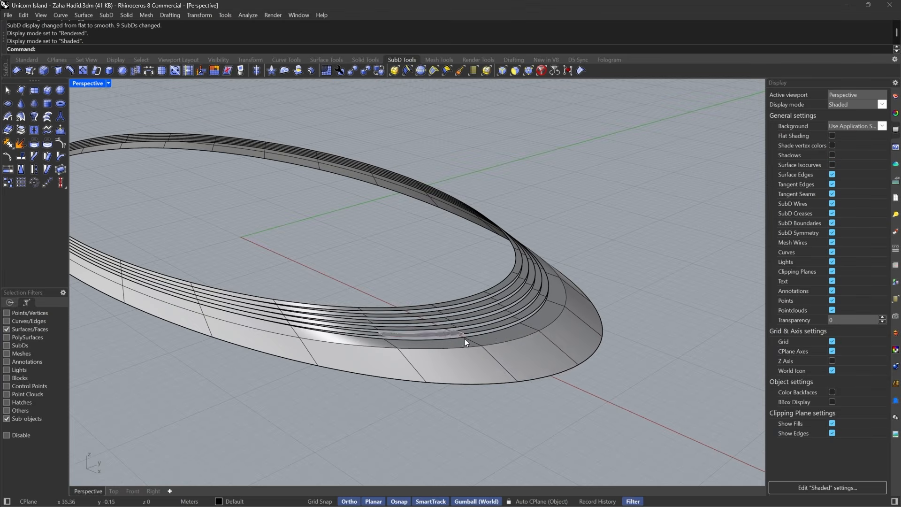
{"action": "left_click", "coordinate": [498, 71]}
{"action": "left_click", "coordinate": [539, 375]}
{"action": "scroll", "coordinate": [458, 328], "scroll_direction": "down", "scroll_amount": 5}
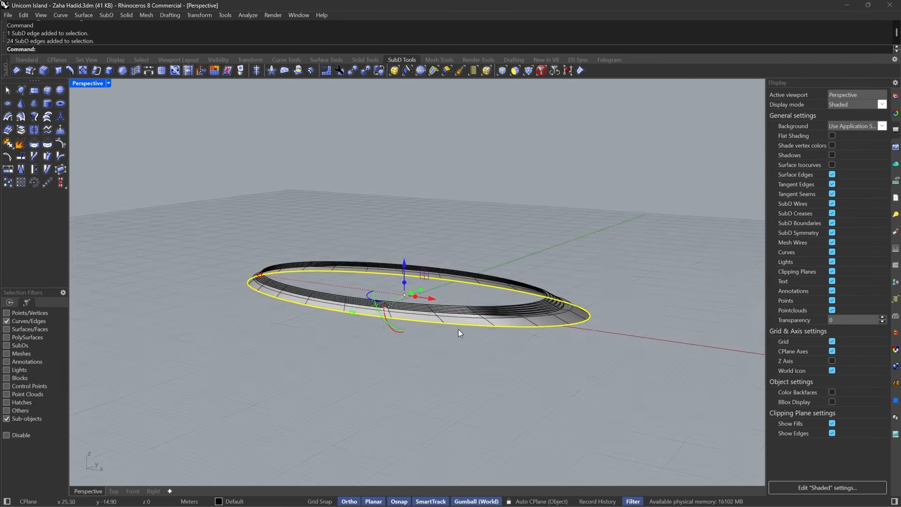
{"action": "scroll", "coordinate": [380, 283], "scroll_direction": "up", "scroll_amount": 3}
{"action": "left_click_drag", "start_coordinate": [384, 284], "coordinate": [402, 327]}
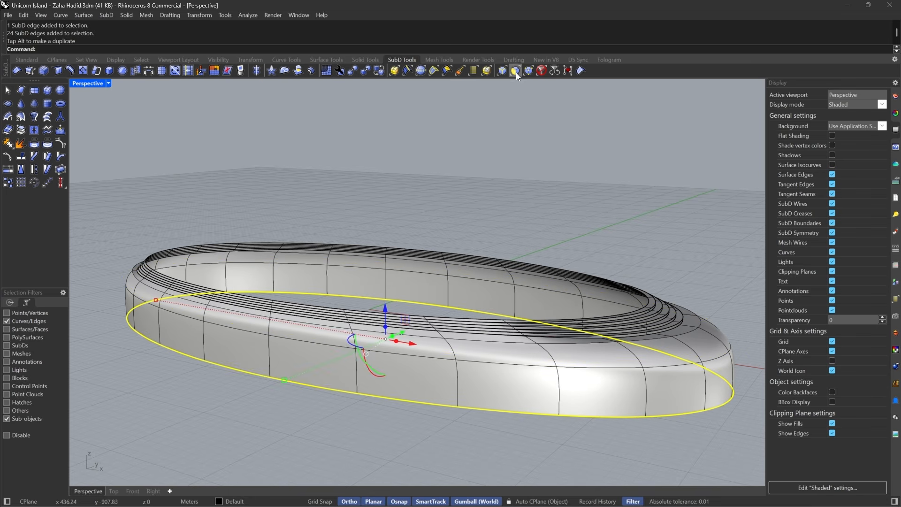
{"action": "left_click", "coordinate": [606, 393]}
- Select the full face loop of the new outer wall and extract it as a separate SubD
{"action": "left_click", "coordinate": [516, 70]}
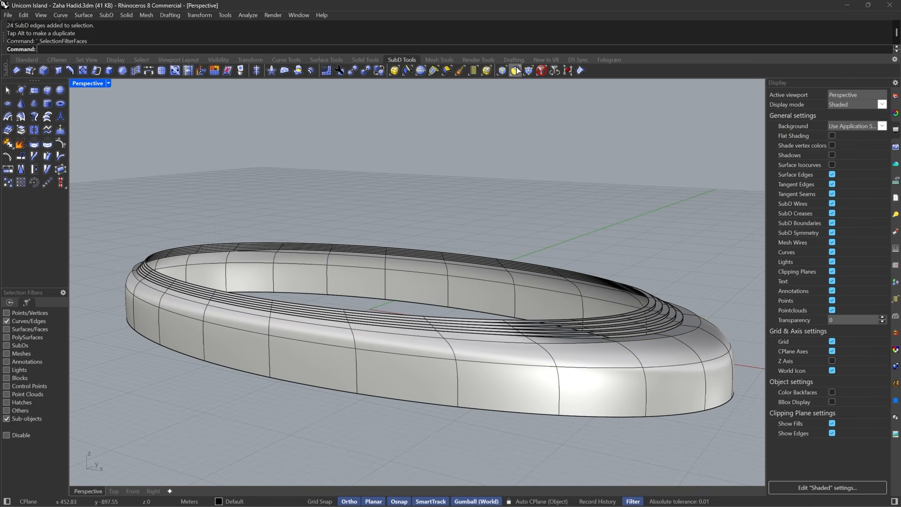
{"action": "left_click", "coordinate": [621, 404]}
{"action": "double_click", "coordinate": [530, 382], "text": "shift"}
{"action": "right_click", "coordinate": [20, 148]}
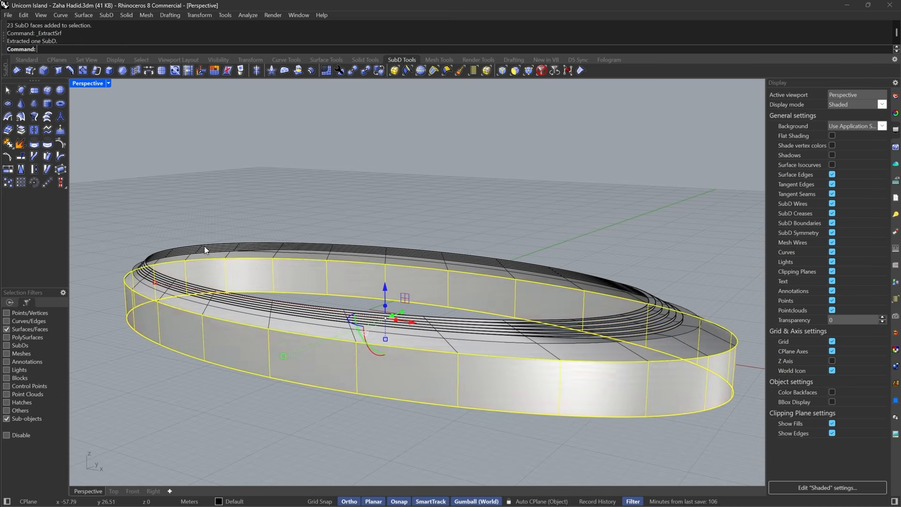
{"action": "key", "text": "Escape"}
- Select the full loop of sloped faces directly above the outer wall and delete it
{"action": "scroll", "coordinate": [428, 362], "scroll_direction": "down", "scroll_amount": 5}
{"action": "right_click_drag", "start_coordinate": [428, 362], "coordinate": [533, 396]}
{"action": "scroll", "coordinate": [540, 390], "scroll_direction": "up", "scroll_amount": 4}
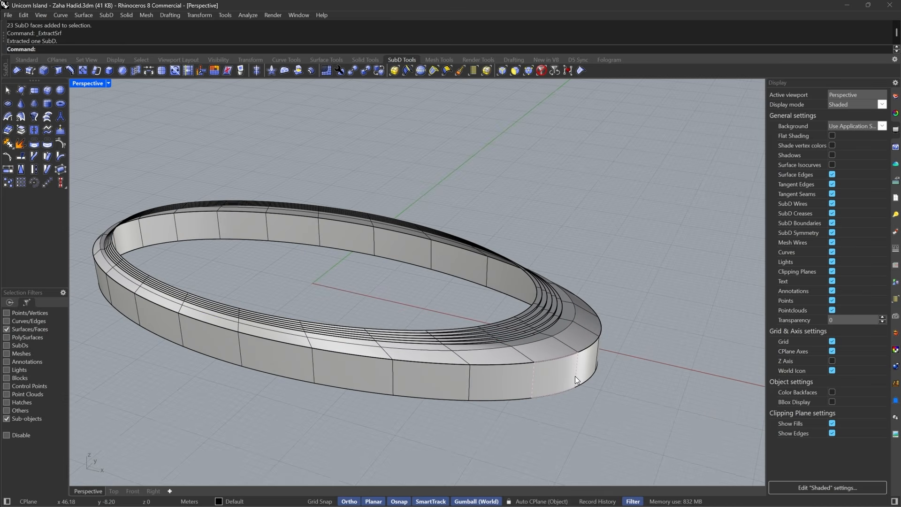
{"action": "left_click", "coordinate": [597, 330]}
{"action": "scroll", "coordinate": [567, 341], "scroll_direction": "up", "scroll_amount": 3}
{"action": "double_click", "coordinate": [567, 342], "text": "shift"}
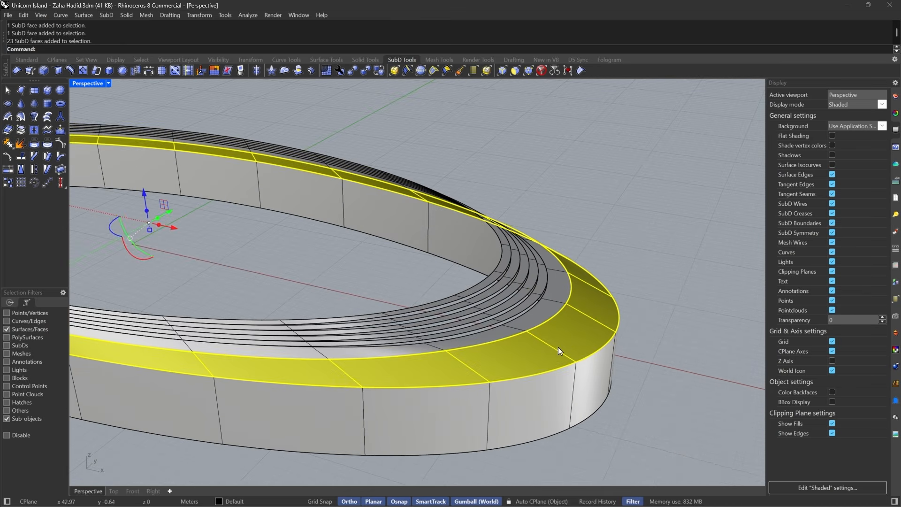
{"action": "key", "text": "Delete"}
- Bridge the slope's open outer edge loop to the wall's upper edge loop with several segments
{"action": "right_click_drag", "start_coordinate": [558, 347], "coordinate": [533, 320]}
{"action": "scroll", "coordinate": [581, 334], "scroll_direction": "up", "scroll_amount": 3}
{"action": "left_click", "coordinate": [485, 70]}
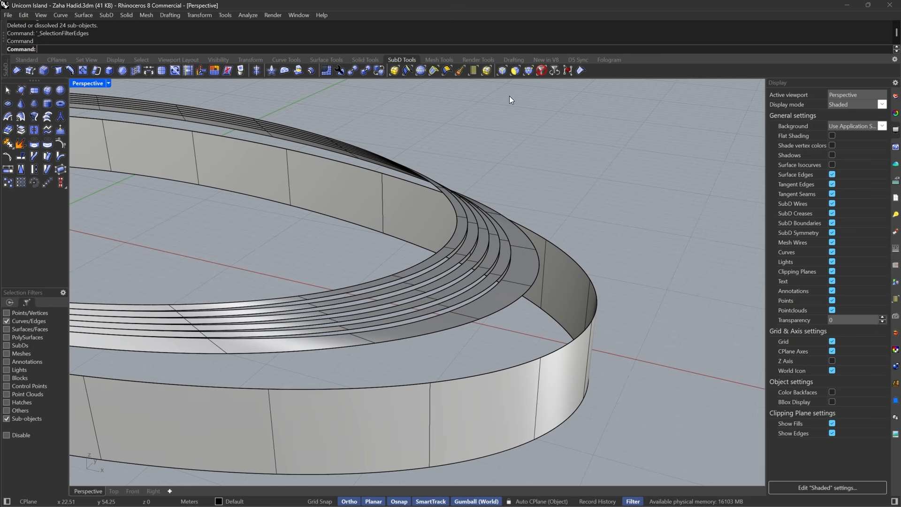
{"action": "double_click", "coordinate": [463, 322]}
{"action": "double_click", "coordinate": [516, 362], "text": "shift"}
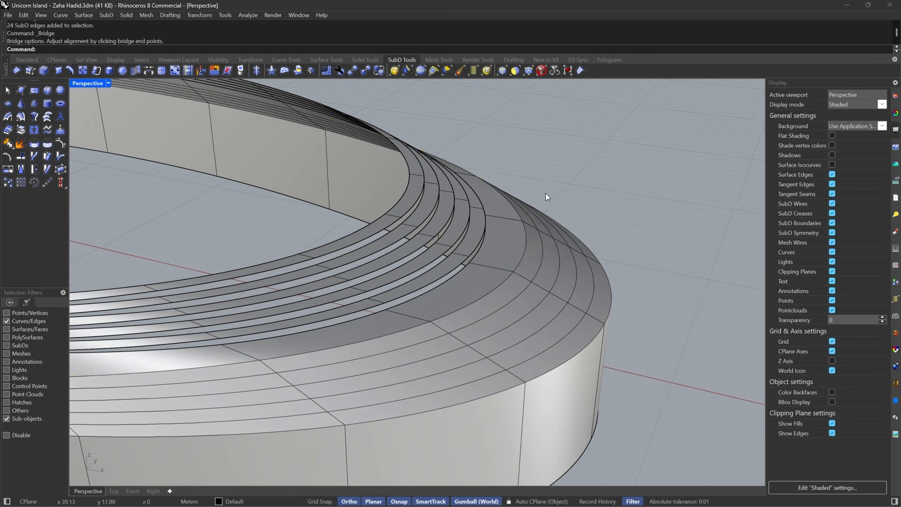
- Select face loops of the bridged slope and extract them as separate SubD bands
{"action": "double_click", "coordinate": [399, 345], "text": "shift"}
{"action": "double_click", "coordinate": [458, 358], "text": "shift"}
{"action": "double_click", "coordinate": [470, 375], "text": "shift"}
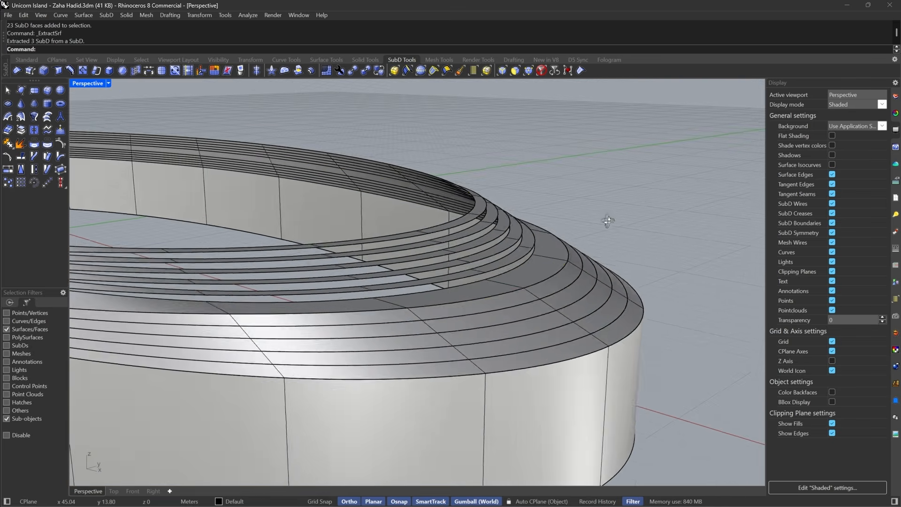
- Flatten the four matching end faces of each remaining bridged band vertically about an upper-edge vertex
{"action": "left_click", "coordinate": [387, 320], "text": "shift"}
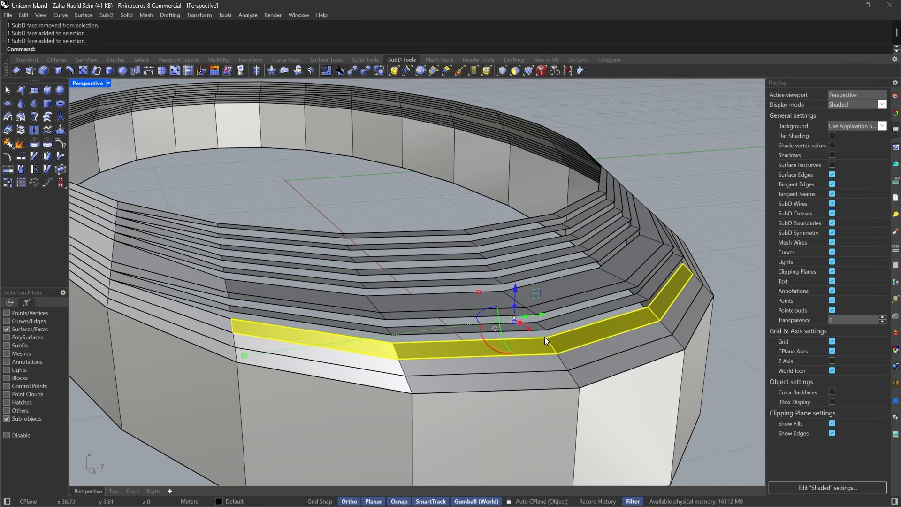
{"action": "left_click_drag", "start_coordinate": [545, 337], "coordinate": [557, 355]}
{"action": "left_click", "coordinate": [682, 303]}
{"action": "left_click", "coordinate": [614, 345], "text": "shift"}
{"action": "left_click", "coordinate": [488, 366], "text": "shift"}
{"action": "left_click", "coordinate": [362, 367], "text": "shift"}
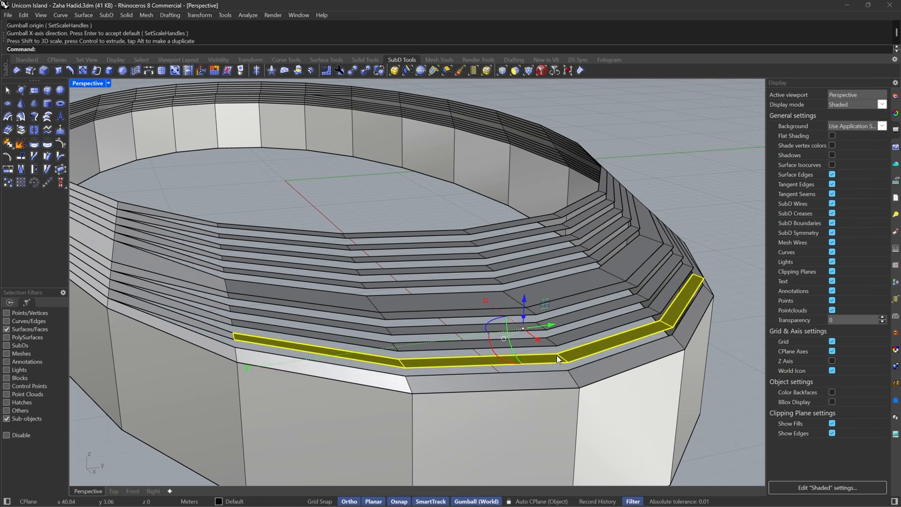
{"action": "left_click", "coordinate": [693, 316]}
{"action": "left_click", "coordinate": [493, 382], "text": "shift"}
{"action": "left_click", "coordinate": [391, 384], "text": "shift"}
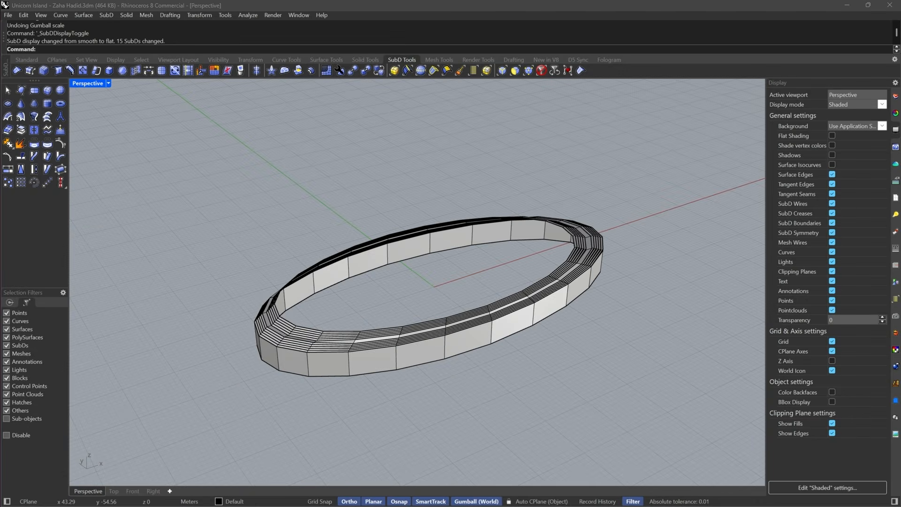
- Examine the opposite end of the ring and compare it with the Unicorn Island render in the browser
{"action": "right_click_drag", "start_coordinate": [227, 376], "coordinate": [457, 367]}
{"action": "scroll", "coordinate": [457, 368], "scroll_direction": "up", "scroll_amount": 6}
{"action": "right_click_drag", "start_coordinate": [314, 387], "coordinate": [395, 375]}
{"action": "scroll", "coordinate": [210, 345], "scroll_direction": "down", "scroll_amount": 3}
{"action": "scroll", "coordinate": [396, 376], "scroll_direction": "up", "scroll_amount": 6}
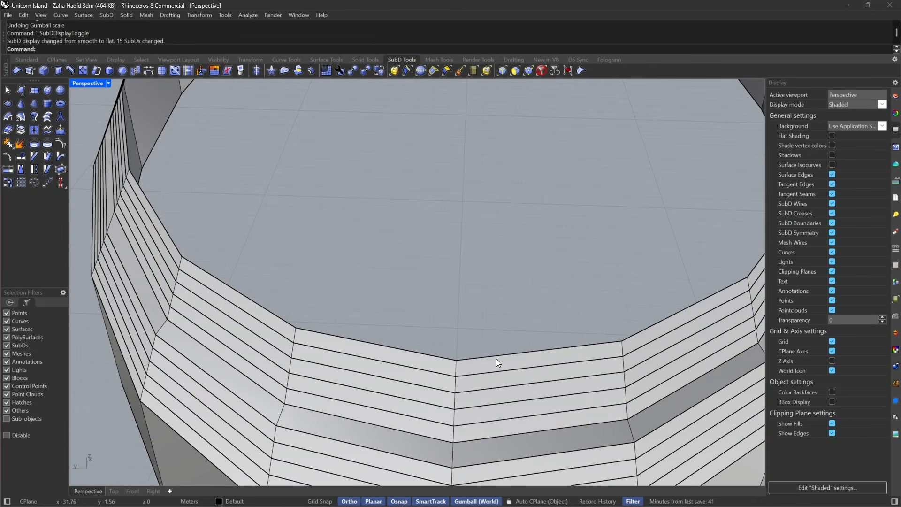
{"action": "mouse_move", "coordinate": [631, 500]}
{"action": "left_click", "coordinate": [537, 498]}
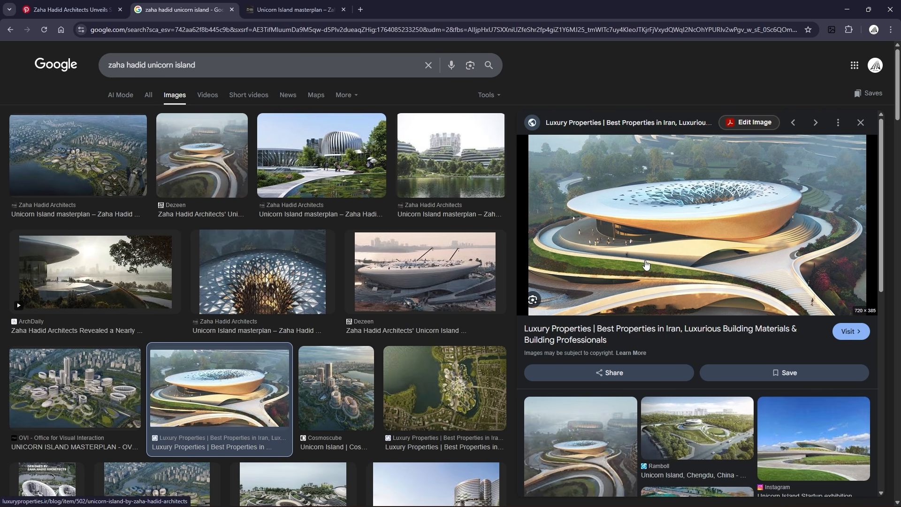
{"action": "key", "text": "alt+Tab"}
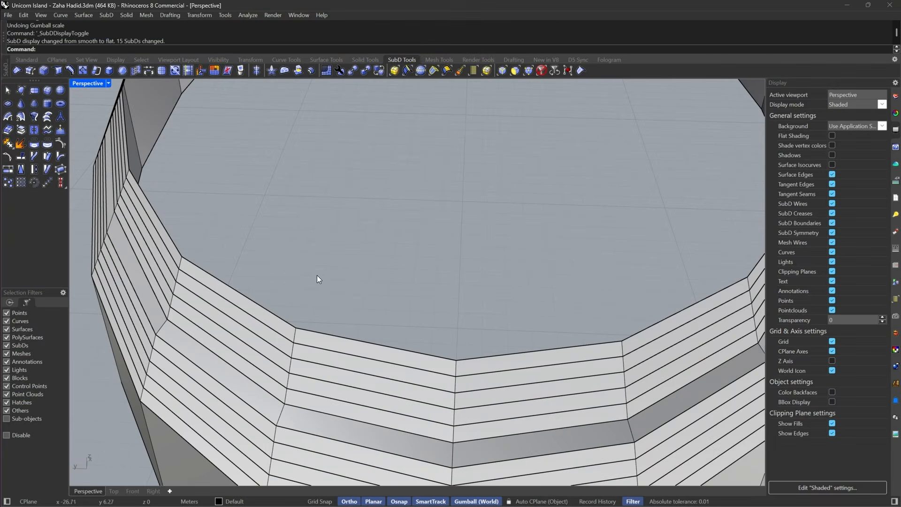
- Select two adjacent faces of the innermost band at this end and flatten them vertically about their shared upper vertex
{"action": "mouse_move", "coordinate": [401, 306]}
{"action": "right_mouse_down"}
{"action": "mouse_move", "coordinate": [375, 318]}
{"action": "mouse_move", "coordinate": [400, 323]}
{"action": "right_mouse_up"}
{"action": "scroll", "coordinate": [443, 332], "scroll_direction": "up", "scroll_amount": 5}
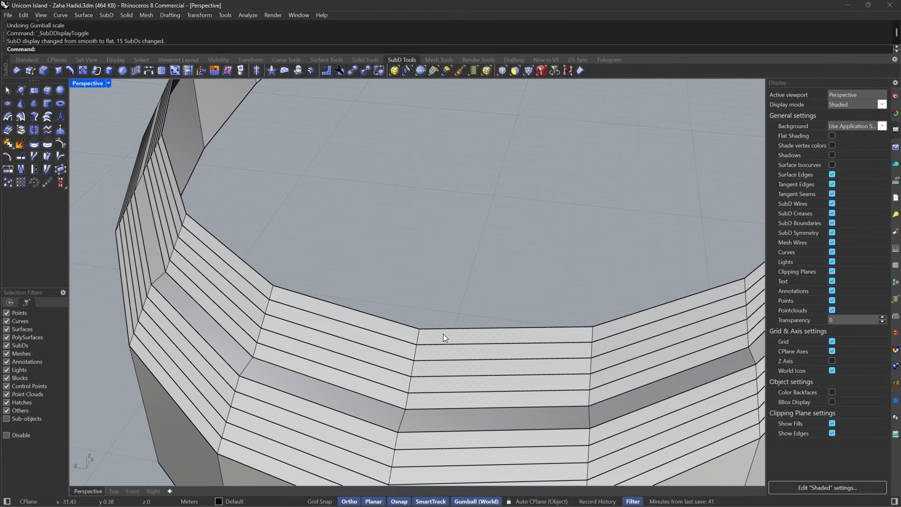
{"action": "left_click", "coordinate": [444, 333]}
{"action": "key", "text": "Escape"}
{"action": "left_click", "coordinate": [453, 334], "text": "ctrl+shift"}
{"action": "left_click", "coordinate": [384, 326], "text": "ctrl+shift"}
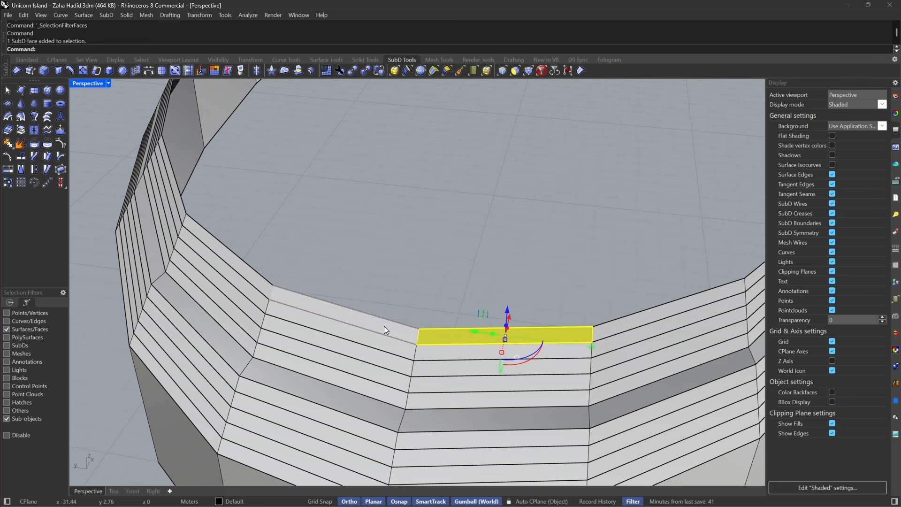
{"action": "right_click_drag", "start_coordinate": [491, 319], "coordinate": [489, 304]}
{"action": "type", "text": "GumballRelocate"}
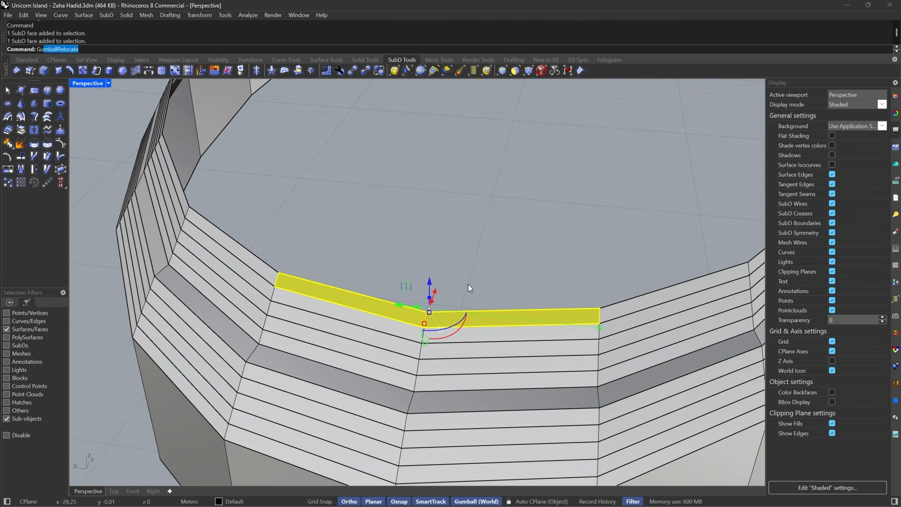
{"action": "key", "text": "Return"}
{"action": "left_click", "coordinate": [427, 311]}
{"action": "key", "text": "Return"}
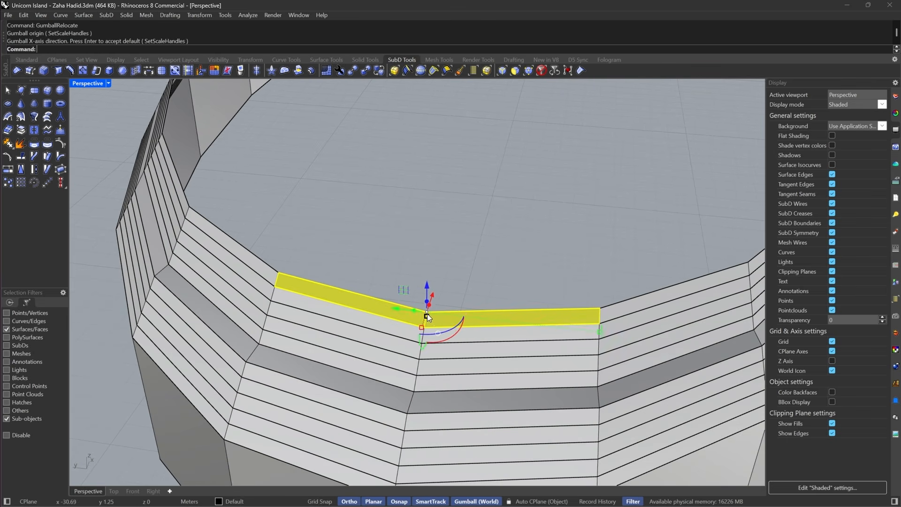
{"action": "left_click_drag", "start_coordinate": [427, 318], "coordinate": [427, 311]}
{"action": "scroll", "coordinate": [498, 280], "scroll_direction": "down", "scroll_amount": 6}
{"action": "right_click_drag", "start_coordinate": [505, 278], "coordinate": [576, 290]}
{"action": "scroll", "coordinate": [578, 291], "scroll_direction": "up", "scroll_amount": 5}
{"action": "key", "text": "Escape"}
- Flatten the two matching faces of the second band vertically, with the gumball relocated to their shared upper vertex
{"action": "scroll", "coordinate": [554, 249], "scroll_direction": "up", "scroll_amount": 7}
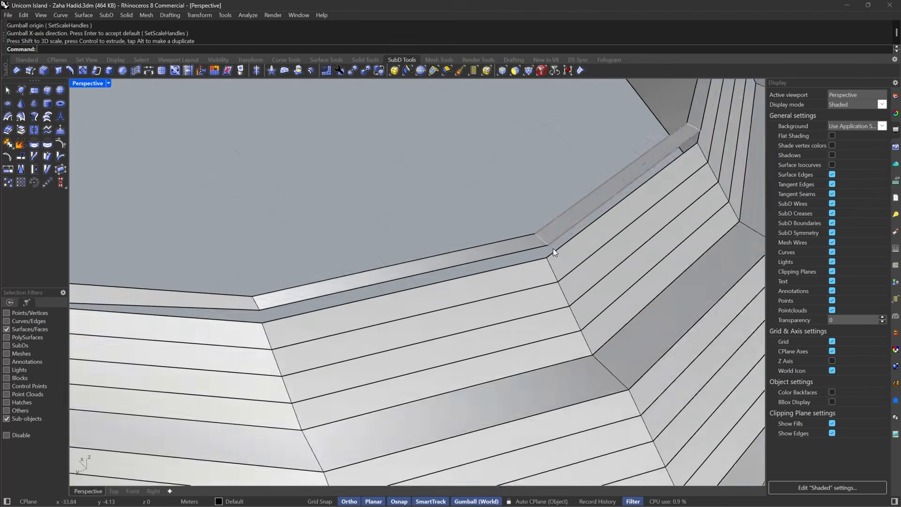
{"action": "left_click", "coordinate": [569, 268]}
{"action": "left_click", "coordinate": [523, 285], "text": "shift"}
{"action": "key", "text": "Return"}
{"action": "left_click", "coordinate": [543, 263]}
{"action": "key", "text": "Return"}
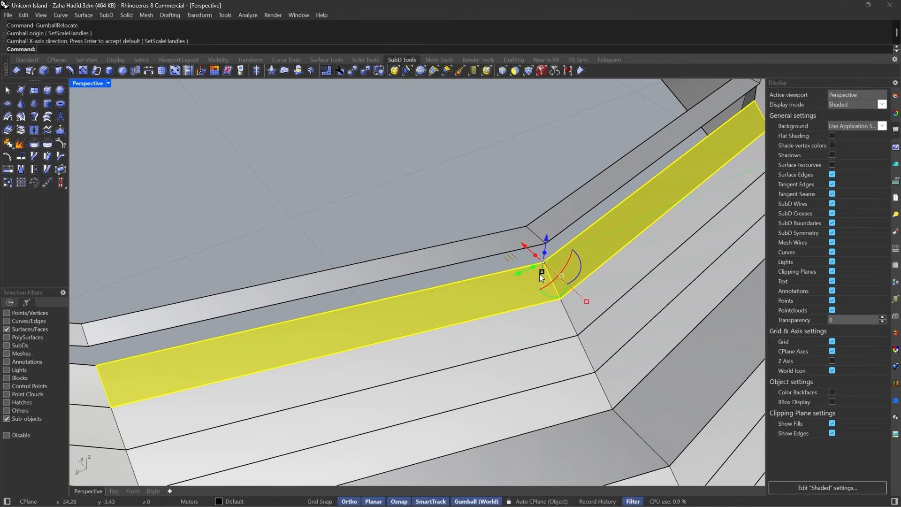
{"action": "left_click_drag", "start_coordinate": [540, 272], "coordinate": [539, 264]}
- Flatten the two matching faces of the third band vertically, with the gumball relocated to their shared upper vertex
{"action": "scroll", "coordinate": [506, 243], "scroll_direction": "down", "scroll_amount": 8}
{"action": "scroll", "coordinate": [529, 256], "scroll_direction": "up", "scroll_amount": 8}
{"action": "left_click", "coordinate": [534, 242]}
{"action": "left_click", "coordinate": [485, 245], "text": "shift"}
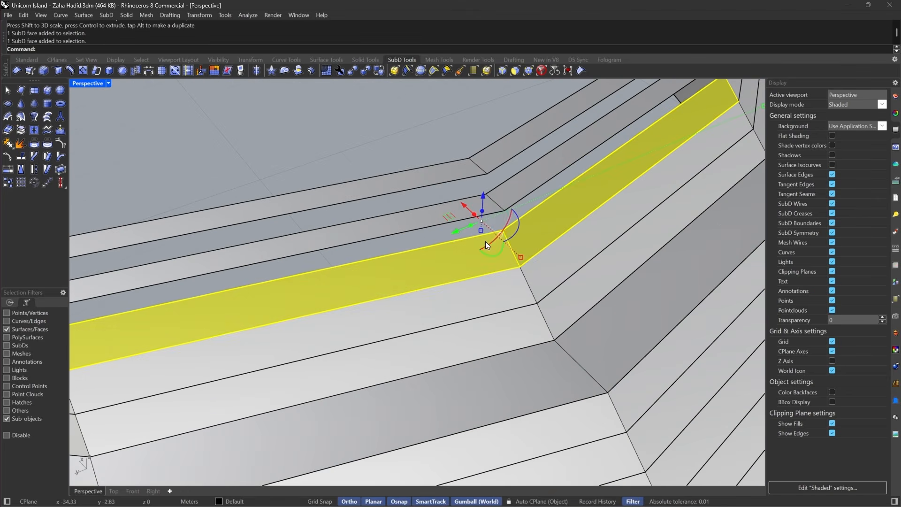
{"action": "key", "text": "Return"}
{"action": "left_click", "coordinate": [503, 231]}
{"action": "key", "text": "Return"}
{"action": "left_click_drag", "start_coordinate": [502, 239], "coordinate": [502, 232]}
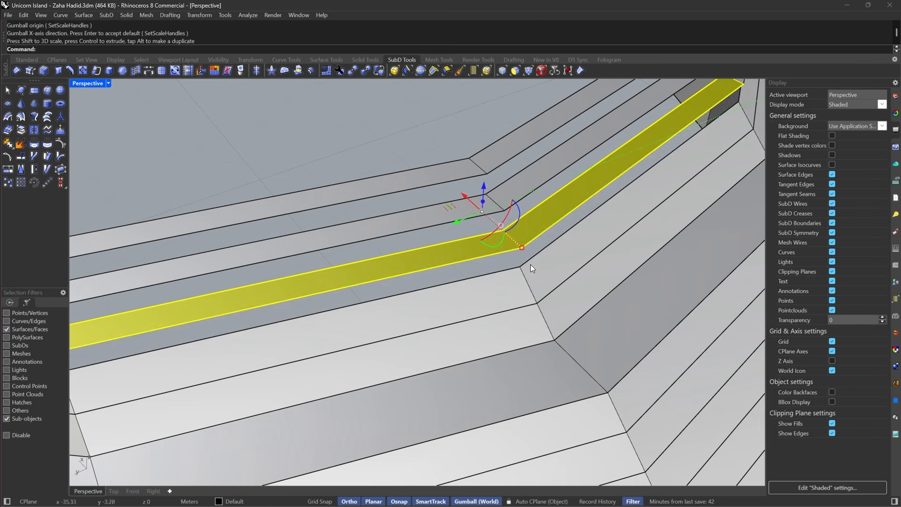
- Flatten the two matching faces of the fourth band vertically, with the gumball relocated to their shared upper vertex
{"action": "left_click", "coordinate": [532, 267]}
{"action": "left_click", "coordinate": [497, 289], "text": "shift"}
{"action": "key", "text": "Return"}
{"action": "left_click", "coordinate": [520, 267]}
{"action": "key", "text": "Return"}
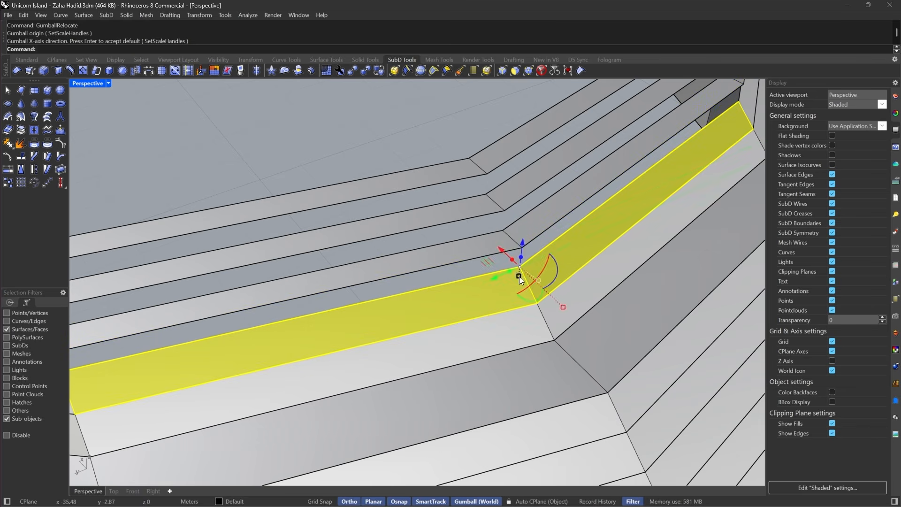
{"action": "left_click_drag", "start_coordinate": [519, 277], "coordinate": [519, 268]}
- Flatten the two matching faces of the fifth band vertically, with the gumball relocated to their shared upper vertex
{"action": "left_click", "coordinate": [560, 305]}
{"action": "left_click", "coordinate": [518, 323], "text": "shift"}
{"action": "key", "text": "Return"}
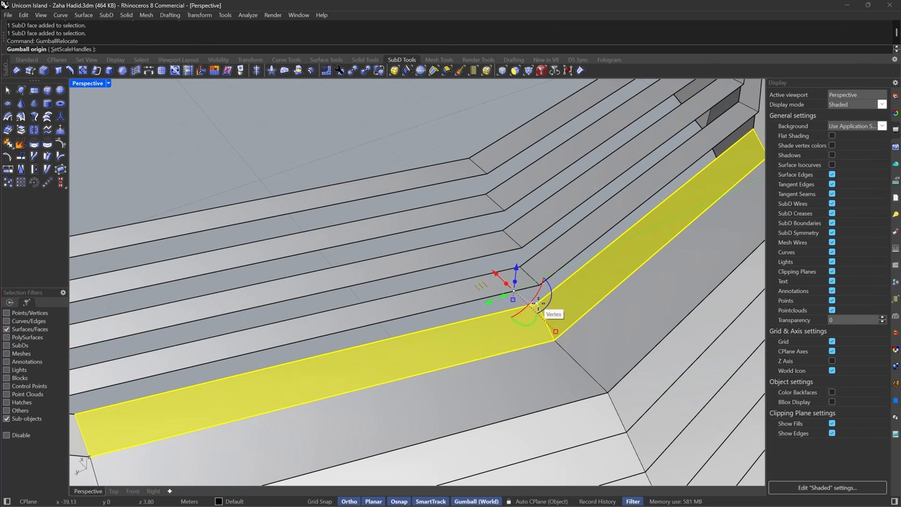
{"action": "left_click", "coordinate": [537, 304]}
{"action": "key", "text": "Return"}
{"action": "left_click_drag", "start_coordinate": [537, 310], "coordinate": [535, 304]}
{"action": "scroll", "coordinate": [534, 269], "scroll_direction": "down", "scroll_amount": 10}
{"action": "scroll", "coordinate": [554, 286], "scroll_direction": "up", "scroll_amount": 5}
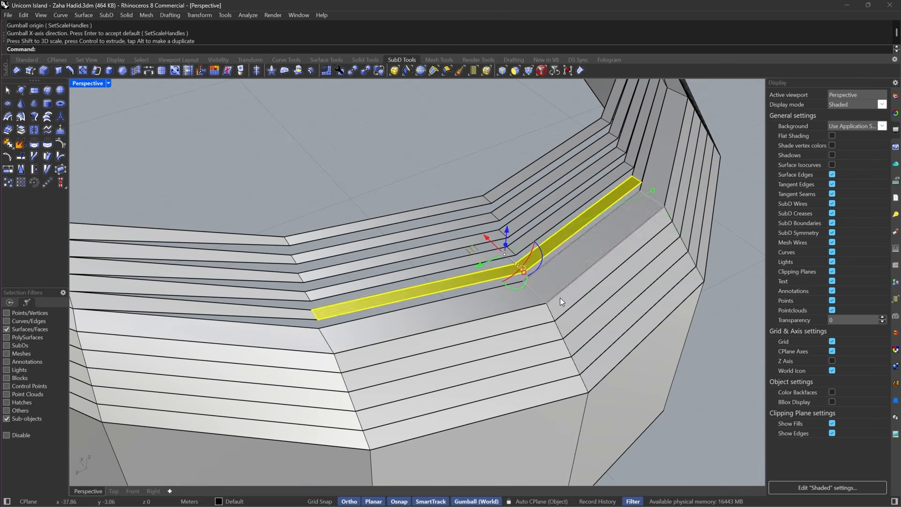
- Flatten the two matching faces of the sixth band vertically, with the gumball relocated to their shared upper vertex
{"action": "left_click", "coordinate": [560, 301]}
{"action": "left_click", "coordinate": [539, 310], "text": "shift"}
{"action": "scroll", "coordinate": [549, 308], "scroll_direction": "up", "scroll_amount": 5}
{"action": "key", "text": "Return"}
{"action": "left_click", "coordinate": [519, 308]}
{"action": "key", "text": "Return"}
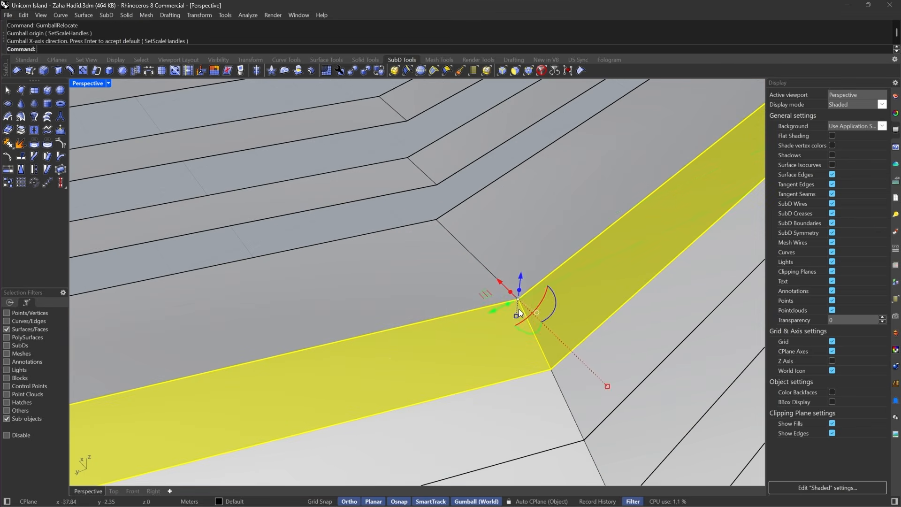
{"action": "left_click_drag", "start_coordinate": [513, 318], "coordinate": [515, 300]}
- Flatten the two matching faces of the seventh band vertically, with the gumball relocated to their shared upper vertex
{"action": "scroll", "coordinate": [529, 307], "scroll_direction": "down", "scroll_amount": 10}
{"action": "scroll", "coordinate": [541, 311], "scroll_direction": "up", "scroll_amount": 7}
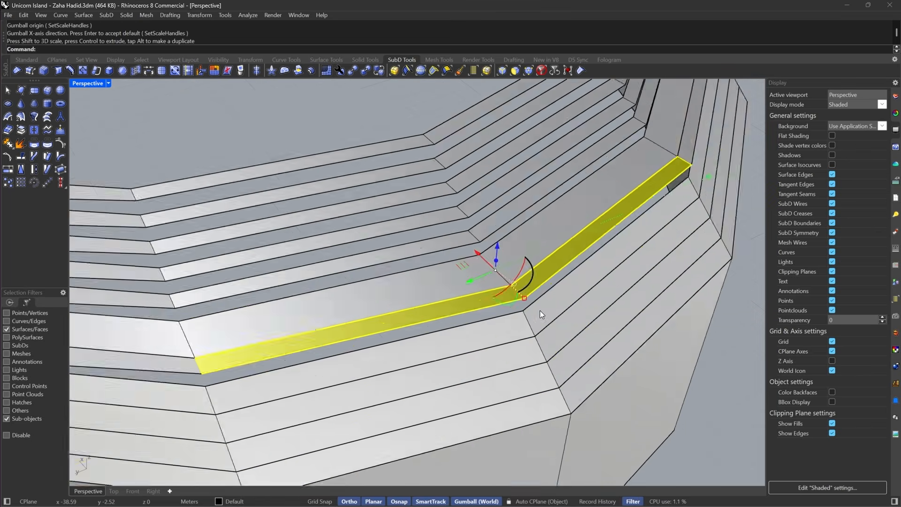
{"action": "left_click", "coordinate": [540, 311]}
{"action": "left_click", "coordinate": [507, 317], "text": "shift"}
{"action": "key", "text": "Return"}
{"action": "left_click", "coordinate": [513, 311]}
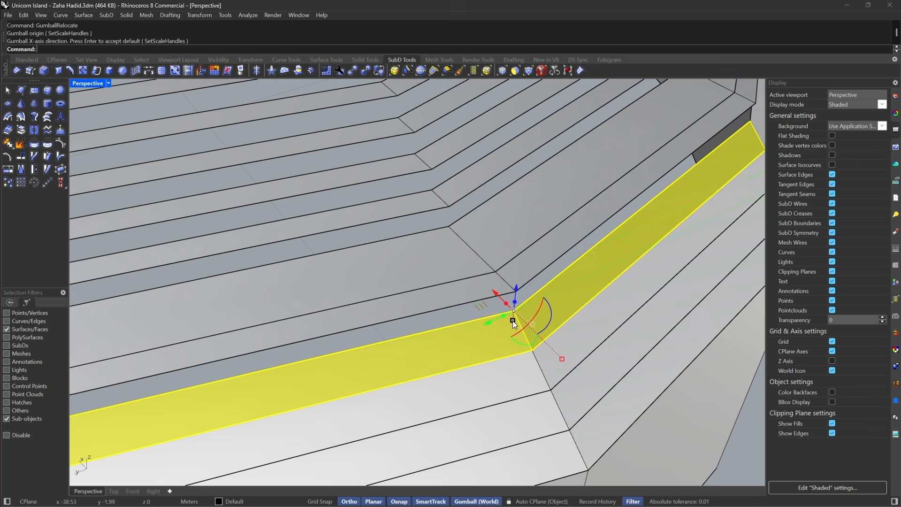
{"action": "key", "text": "Return"}
{"action": "left_click_drag", "start_coordinate": [511, 313], "coordinate": [512, 311]}
- Flatten the two matching faces of the eighth band vertically, with the gumball relocated to their shared upper vertex
{"action": "left_click", "coordinate": [553, 354]}
{"action": "left_click", "coordinate": [512, 374], "text": "shift"}
{"action": "key", "text": "Return"}
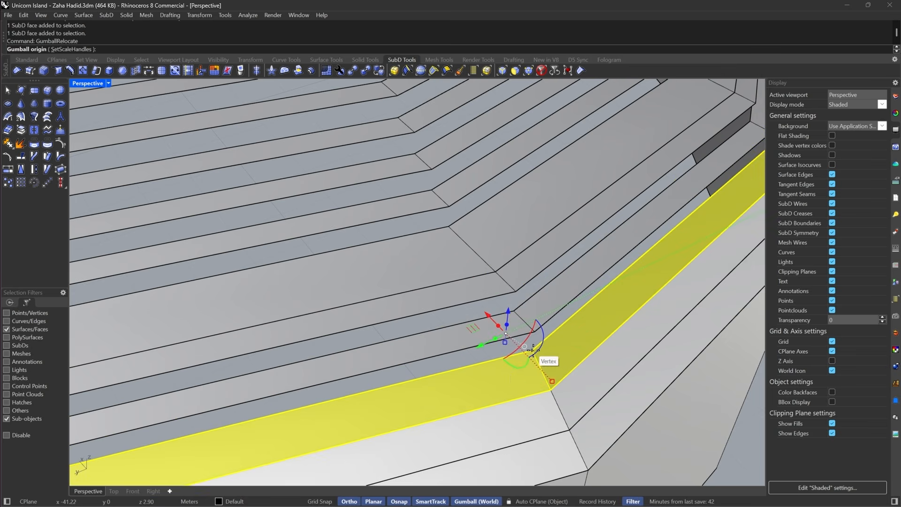
{"action": "left_click", "coordinate": [532, 349]}
{"action": "key", "text": "Return"}
{"action": "left_click_drag", "start_coordinate": [530, 359], "coordinate": [531, 351], "text": "ctrl"}
- Flatten the two matching faces of the ninth band vertically, with the gumball relocated to their shared upper vertex
{"action": "scroll", "coordinate": [533, 349], "scroll_direction": "down", "scroll_amount": 5}
{"action": "scroll", "coordinate": [550, 337], "scroll_direction": "up", "scroll_amount": 5}
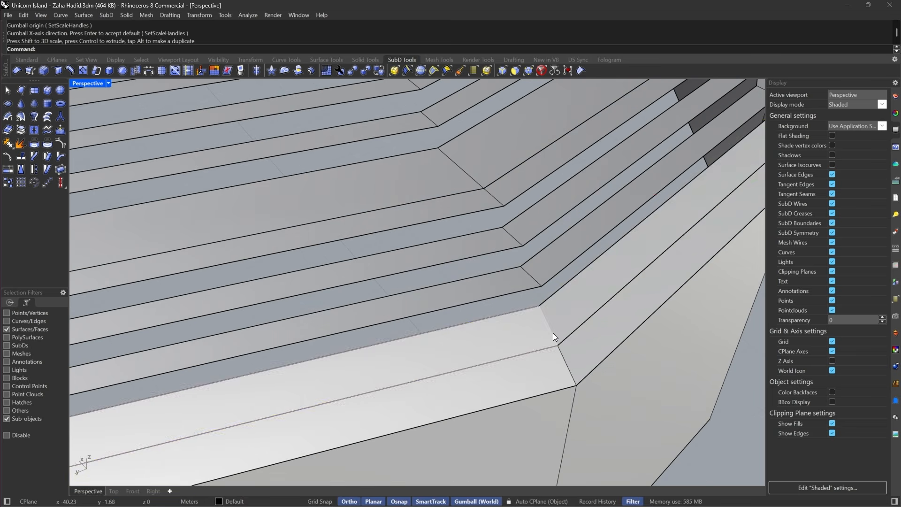
{"action": "left_click", "coordinate": [553, 333]}
{"action": "left_click", "coordinate": [535, 330], "text": "shift"}
{"action": "key", "text": "Return"}
{"action": "left_click", "coordinate": [539, 306]}
{"action": "key", "text": "Return"}
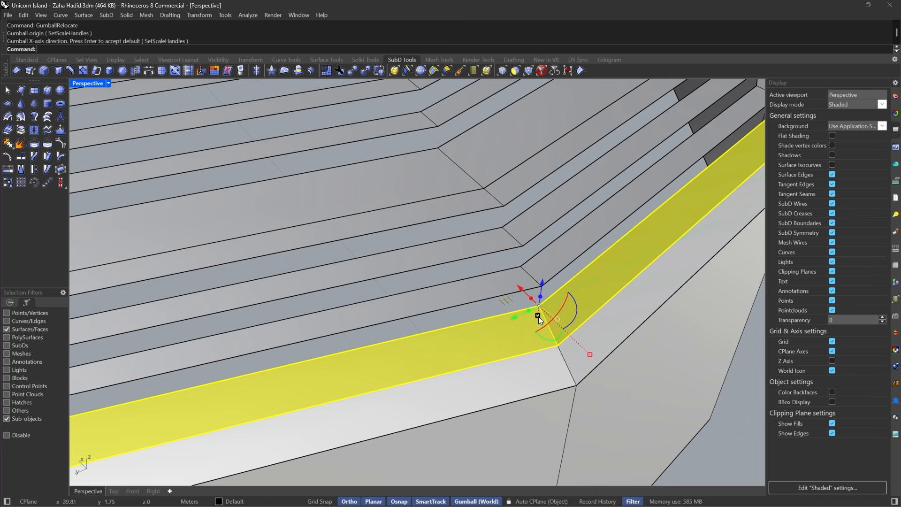
{"action": "left_click_drag", "start_coordinate": [539, 317], "coordinate": [538, 308], "text": "ctrl"}
- Flatten the two matching faces of the lowest sloped band vertically, with the gumball relocated to their shared upper vertex, and clear the selection
{"action": "left_click", "coordinate": [572, 351]}
{"action": "left_click", "coordinate": [557, 354], "text": "shift"}
{"action": "key", "text": "Return"}
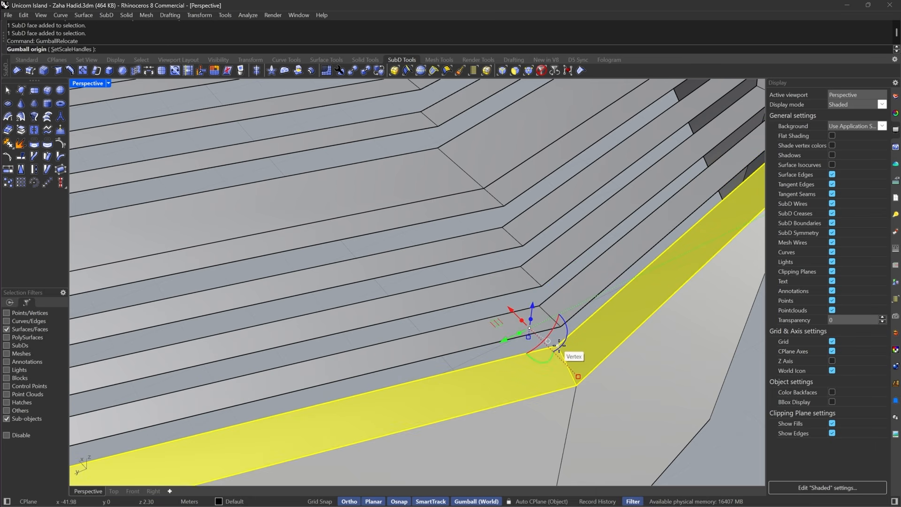
{"action": "left_click", "coordinate": [559, 349]}
{"action": "key", "text": "Return"}
{"action": "left_click_drag", "start_coordinate": [556, 355], "coordinate": [557, 348], "text": "ctrl"}
{"action": "key", "text": "Escape"}
- Show the SubDs in smooth display and set the Perspective viewport to Rendered mode
{"action": "scroll", "coordinate": [535, 349], "scroll_direction": "down", "scroll_amount": 8}
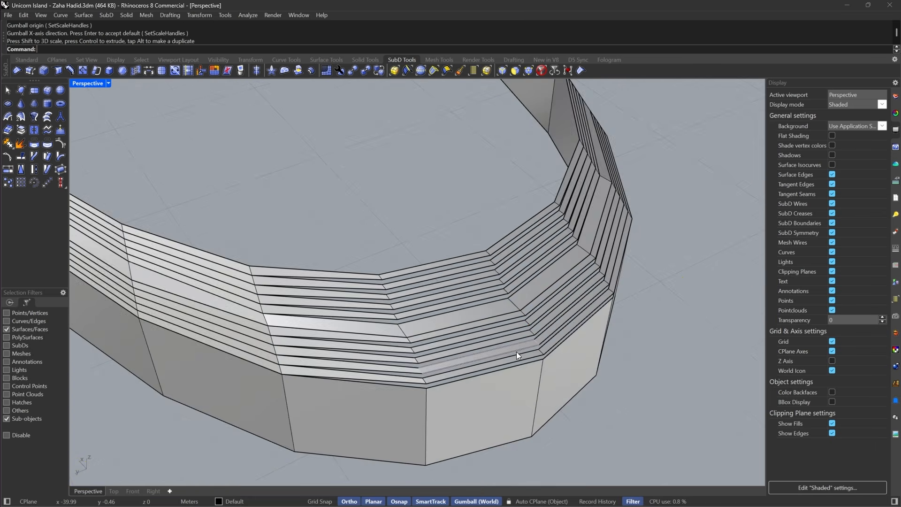
{"action": "right_click_drag", "start_coordinate": [517, 351], "coordinate": [477, 327]}
{"action": "scroll", "coordinate": [453, 322], "scroll_direction": "down", "scroll_amount": 6}
{"action": "scroll", "coordinate": [457, 325], "scroll_direction": "up", "scroll_amount": 6}
{"action": "key", "text": "Tab"}
{"action": "left_click", "coordinate": [109, 84]}
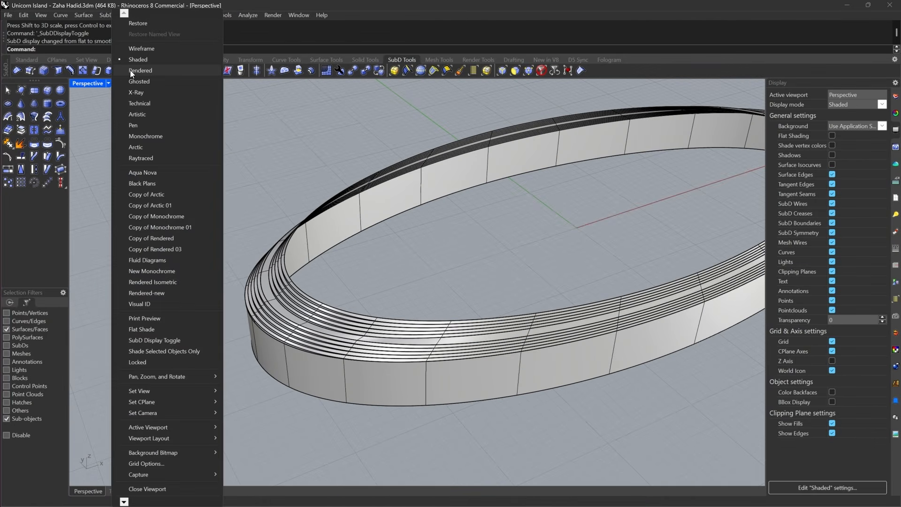
{"action": "left_click", "coordinate": [131, 71]}
- Examine the rendered ring and its terraced steps at both ends from several angles
{"action": "scroll", "coordinate": [274, 295], "scroll_direction": "up", "scroll_amount": 6}
{"action": "right_click_drag", "start_coordinate": [424, 277], "coordinate": [144, 306]}
{"action": "scroll", "coordinate": [449, 268], "scroll_direction": "down", "scroll_amount": 6}
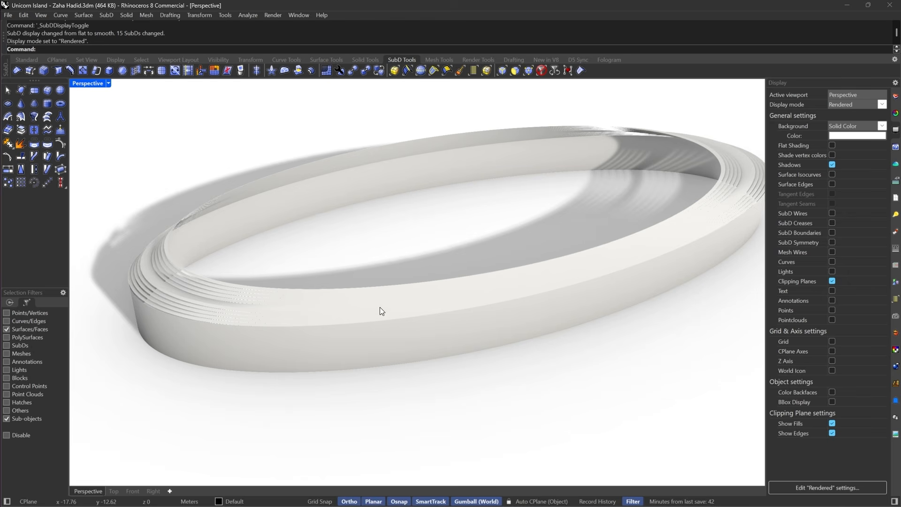
{"action": "scroll", "coordinate": [360, 305], "scroll_direction": "up", "scroll_amount": 3}
{"action": "scroll", "coordinate": [430, 280], "scroll_direction": "down", "scroll_amount": 5}
{"action": "scroll", "coordinate": [472, 259], "scroll_direction": "up", "scroll_amount": 6}
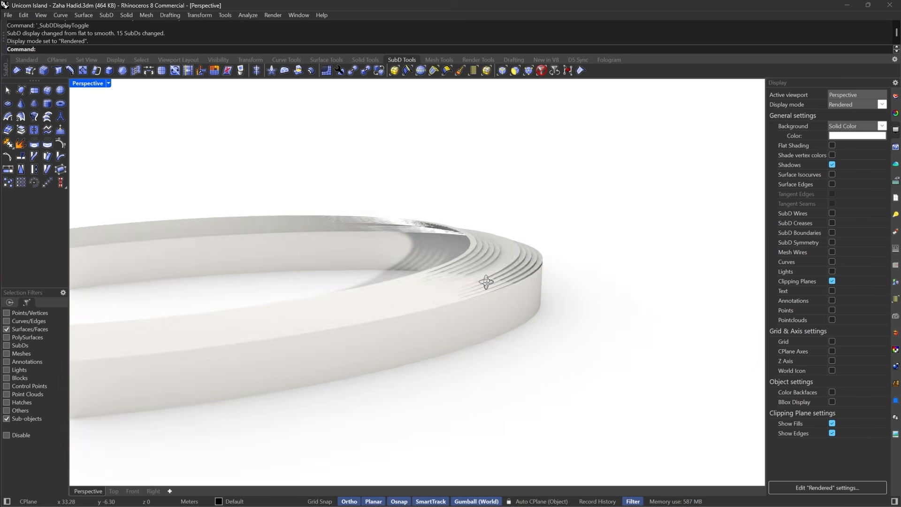
{"action": "scroll", "coordinate": [517, 234], "scroll_direction": "down", "scroll_amount": 5}
{"action": "right_click_drag", "start_coordinate": [517, 235], "coordinate": [531, 283]}
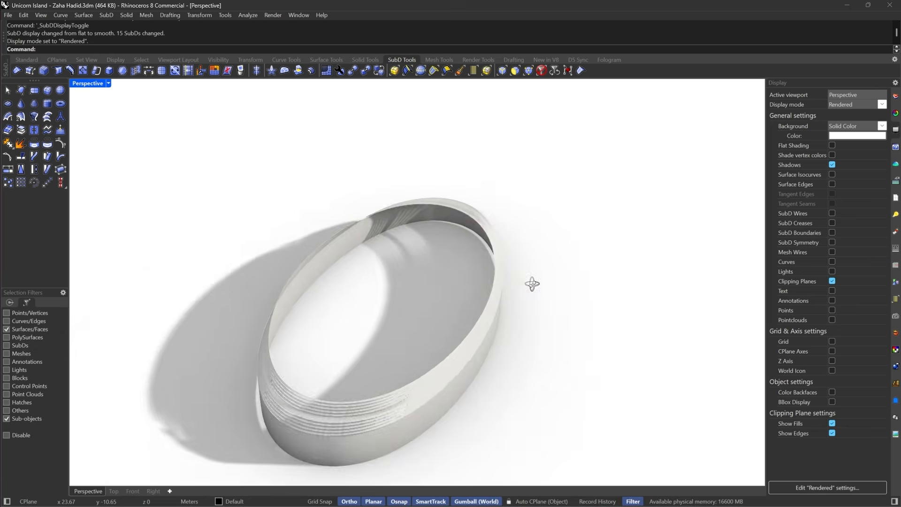
{"action": "scroll", "coordinate": [308, 396], "scroll_direction": "up", "scroll_amount": 4}
{"action": "right_click_drag", "start_coordinate": [308, 397], "coordinate": [376, 372]}
{"action": "mouse_move", "coordinate": [382, 321]}
{"action": "right_mouse_down"}
{"action": "mouse_move", "coordinate": [458, 402]}
{"action": "mouse_move", "coordinate": [470, 352]}
{"action": "mouse_move", "coordinate": [448, 365]}
{"action": "mouse_move", "coordinate": [376, 328]}
{"action": "right_mouse_up"}
{"action": "scroll", "coordinate": [375, 327], "scroll_direction": "up", "scroll_amount": 4}
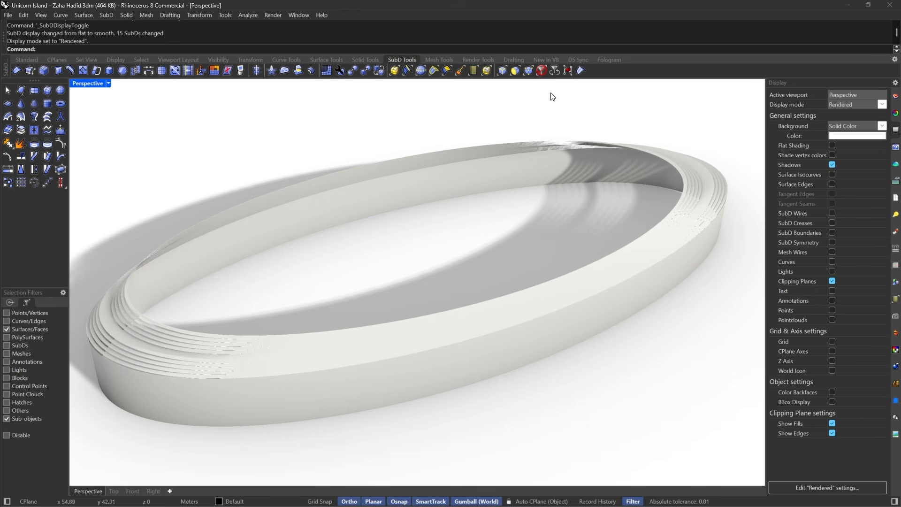
- Delete the full loop of tall vertical wall faces below the ring's terraced bands
{"action": "double_click", "coordinate": [434, 379]}
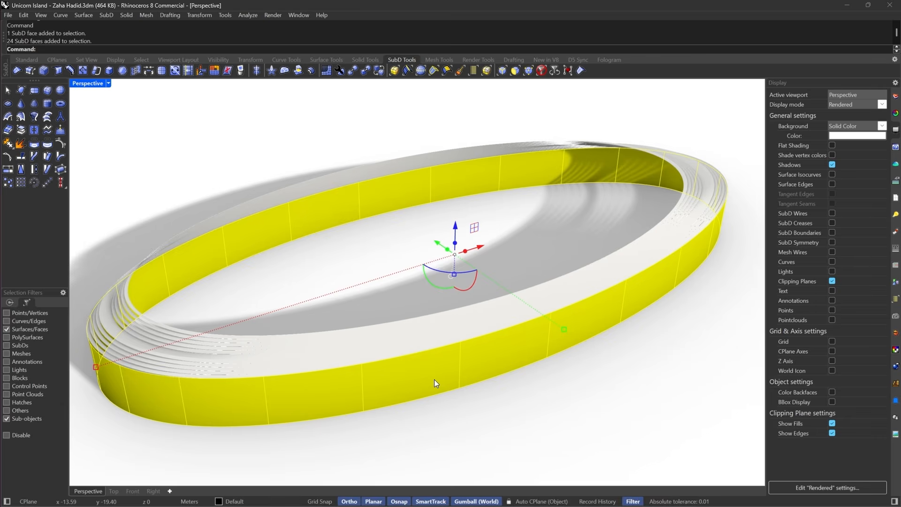
{"action": "key", "text": "Delete"}
{"action": "scroll", "coordinate": [373, 343], "scroll_direction": "up", "scroll_amount": 3}
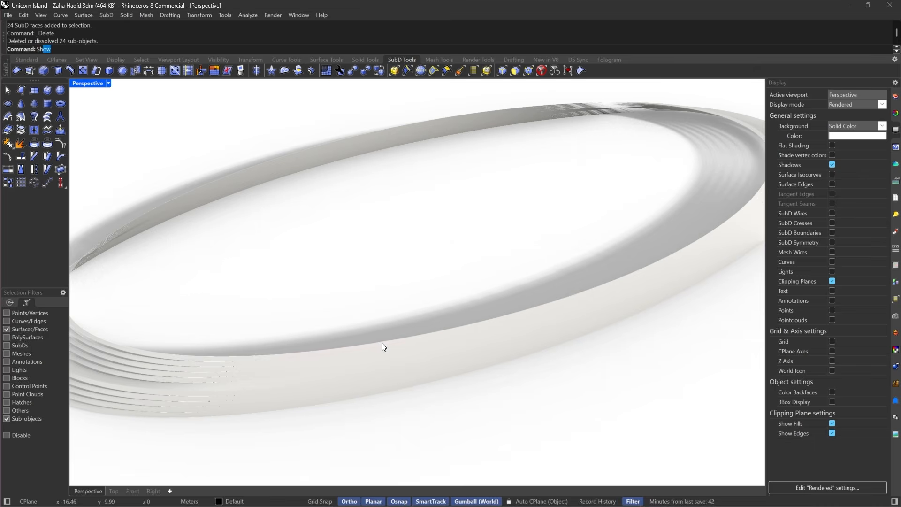
- Unhide all hidden objects so the building sits with the terraced ring
{"action": "type", "text": "Sh"}
{"action": "key", "text": "Return"}
{"action": "scroll", "coordinate": [380, 344], "scroll_direction": "down", "scroll_amount": 5}
{"action": "right_click_drag", "start_coordinate": [380, 344], "coordinate": [482, 307]}
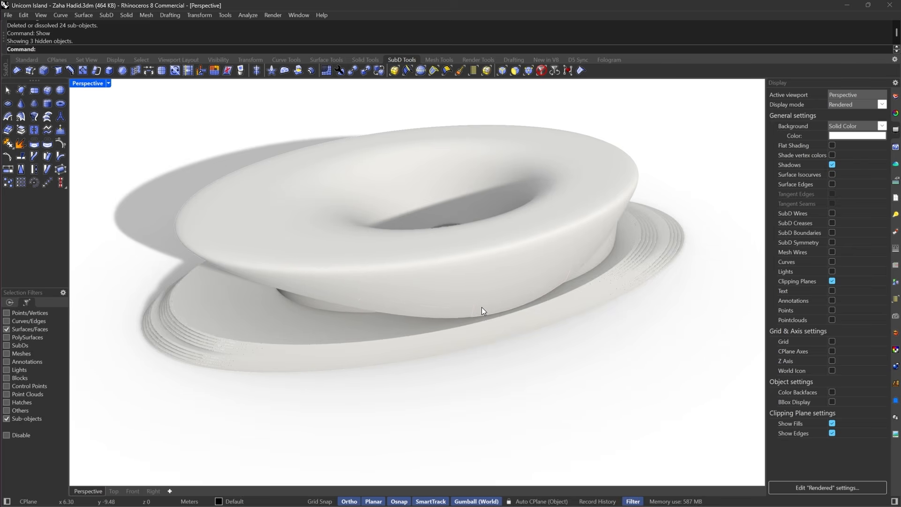
- Set the Perspective viewport back to Shaded mode and show the SubDs in flat display
{"action": "left_click", "coordinate": [107, 83]}
{"action": "left_click", "coordinate": [137, 60]}
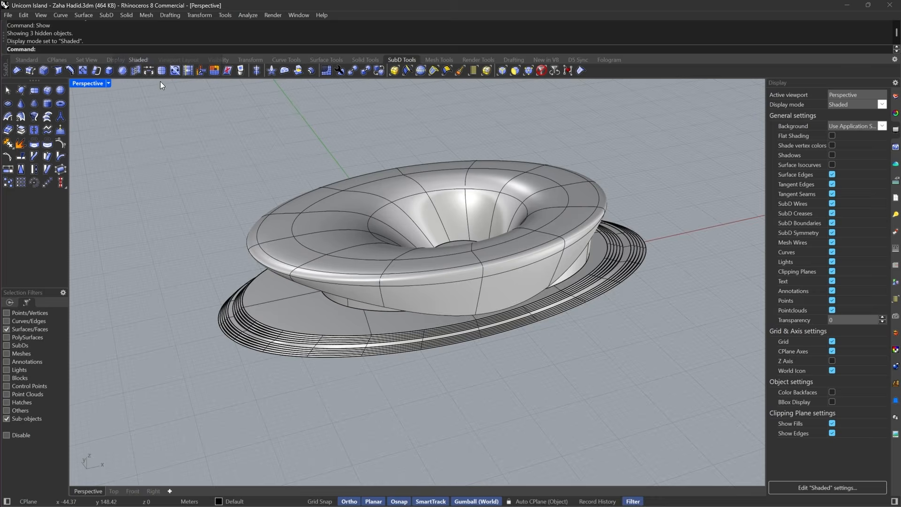
{"action": "scroll", "coordinate": [410, 326], "scroll_direction": "up", "scroll_amount": 10}
{"action": "key", "text": "Tab"}
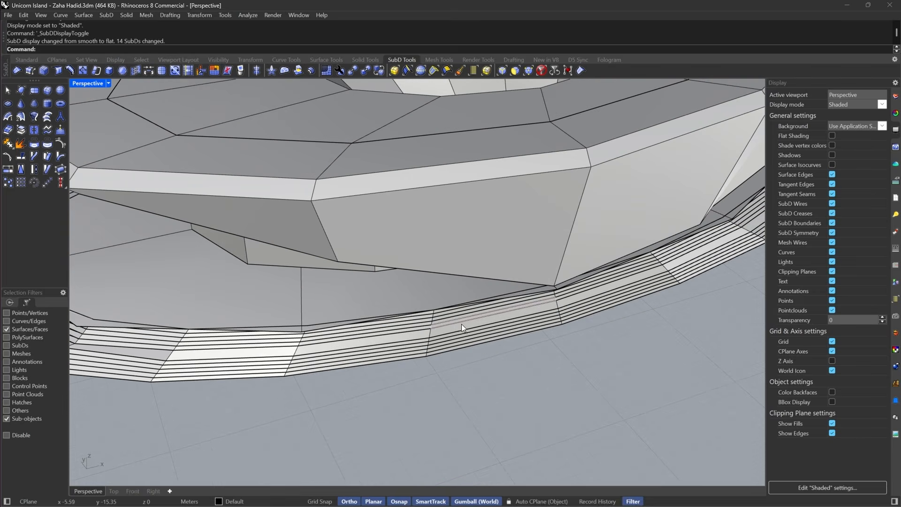
- Switch to the browser to study the Unicorn Island reference image's outer wall, and return to the Rhino model
{"action": "left_click", "coordinate": [534, 503]}
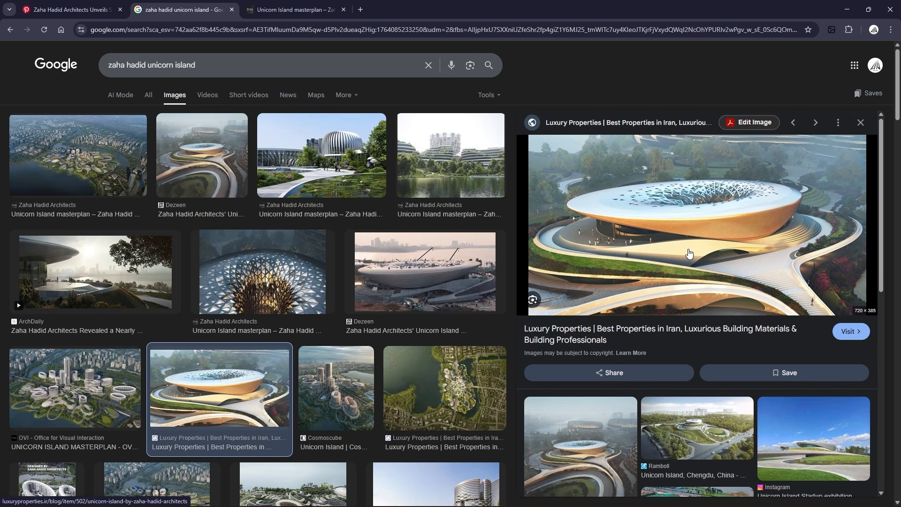
{"action": "left_click", "coordinate": [841, 12]}
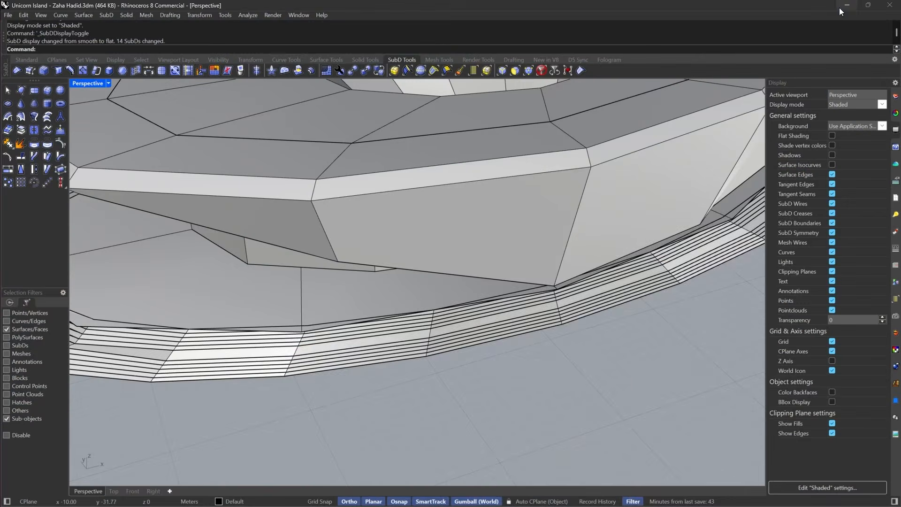
- Clear the sub-object selection filter and lock the base and terraced ring SubDs, leaving out the thin outermost strip
{"action": "right_click_drag", "start_coordinate": [457, 315], "coordinate": [485, 304]}
{"action": "left_click", "coordinate": [539, 70]}
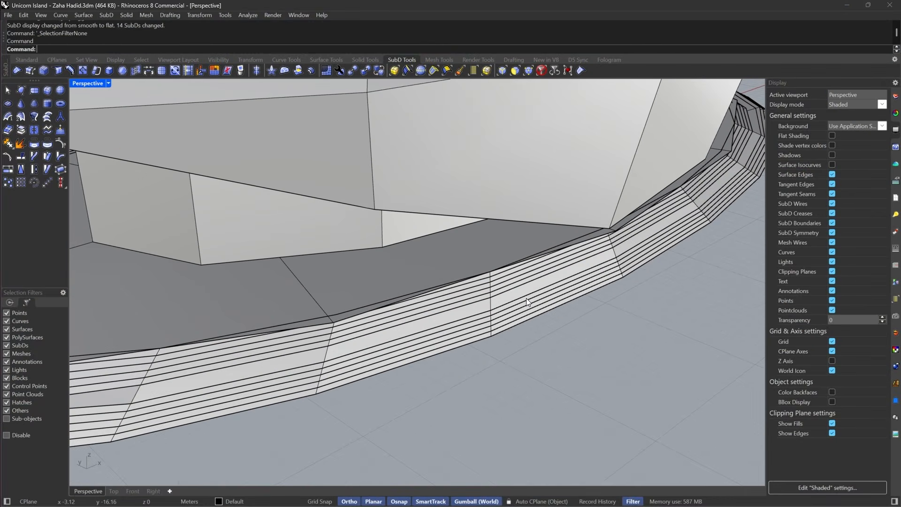
{"action": "left_click", "coordinate": [526, 298]}
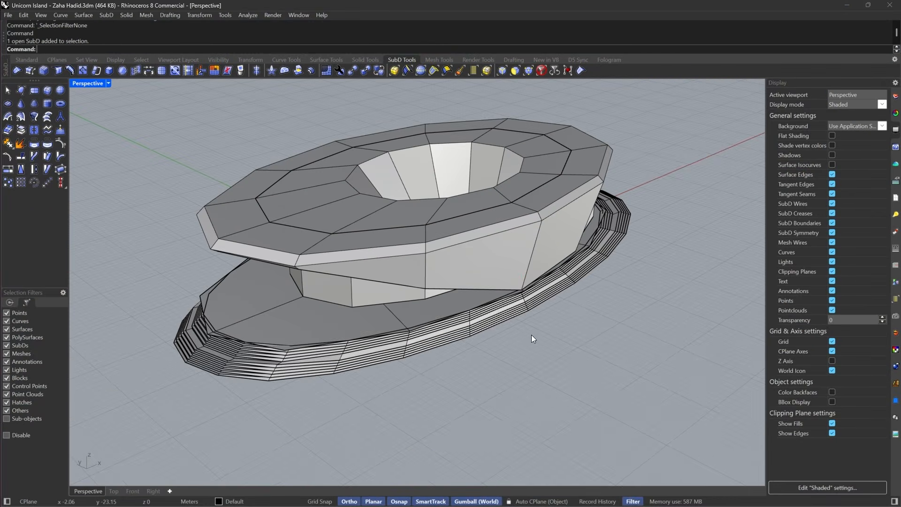
{"action": "left_click_drag", "start_coordinate": [504, 354], "coordinate": [449, 298]}
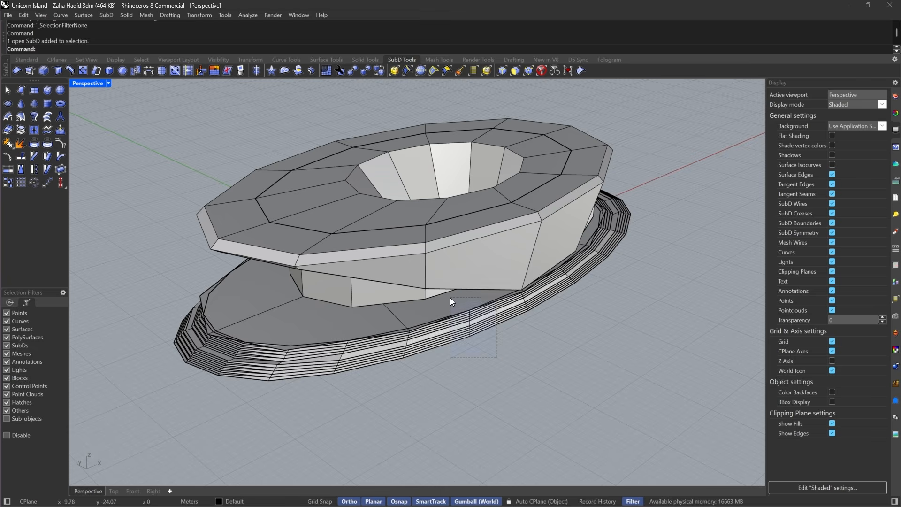
{"action": "scroll", "coordinate": [484, 325], "scroll_direction": "up", "scroll_amount": 6}
{"action": "scroll", "coordinate": [492, 354], "scroll_direction": "down", "scroll_amount": 8}
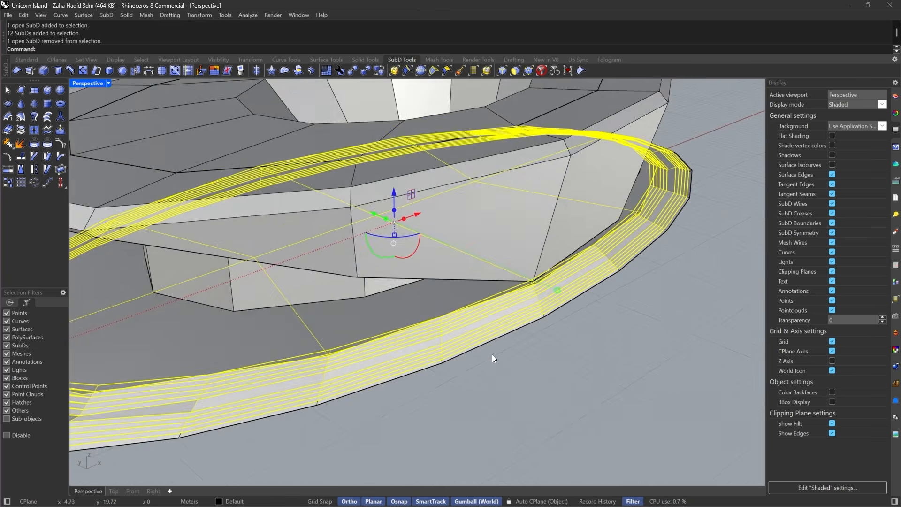
{"action": "mouse_move", "coordinate": [491, 353]}
{"action": "right_mouse_down"}
{"action": "mouse_move", "coordinate": [506, 356]}
{"action": "mouse_move", "coordinate": [498, 344]}
{"action": "right_mouse_up"}
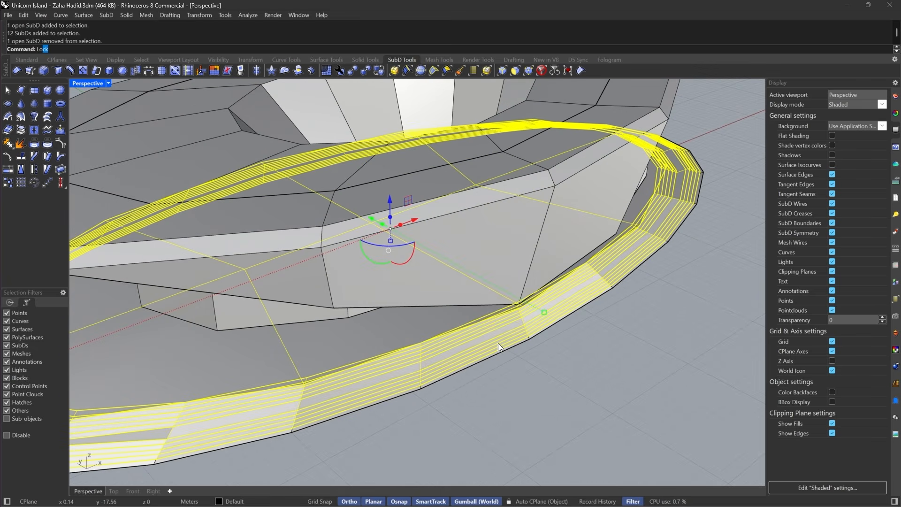
{"action": "key", "text": "Return"}
{"action": "scroll", "coordinate": [604, 184], "scroll_direction": "down", "scroll_amount": 5}
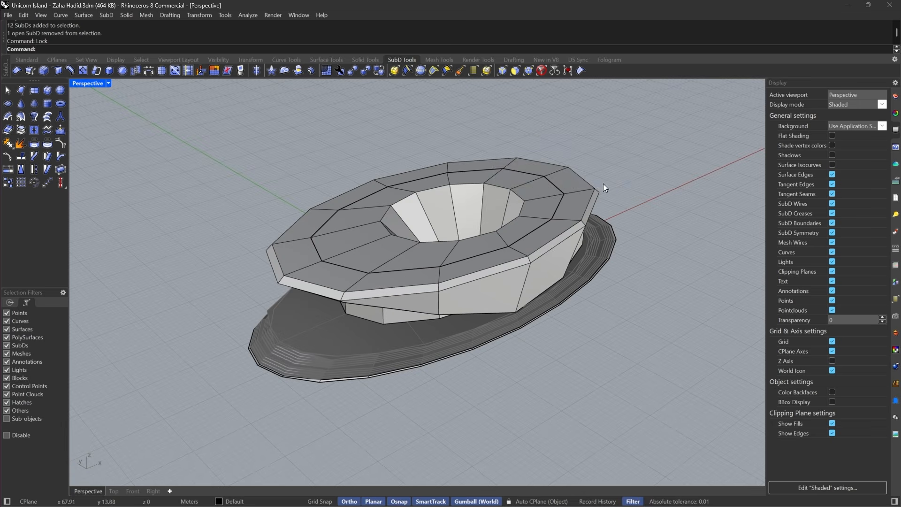
- Lock the two upper building SubDs and compare the model in smooth and flat display
{"action": "left_click_drag", "start_coordinate": [488, 189], "coordinate": [489, 189]}
{"action": "key", "text": "Tab"}
{"action": "scroll", "coordinate": [546, 270], "scroll_direction": "up", "scroll_amount": 8}
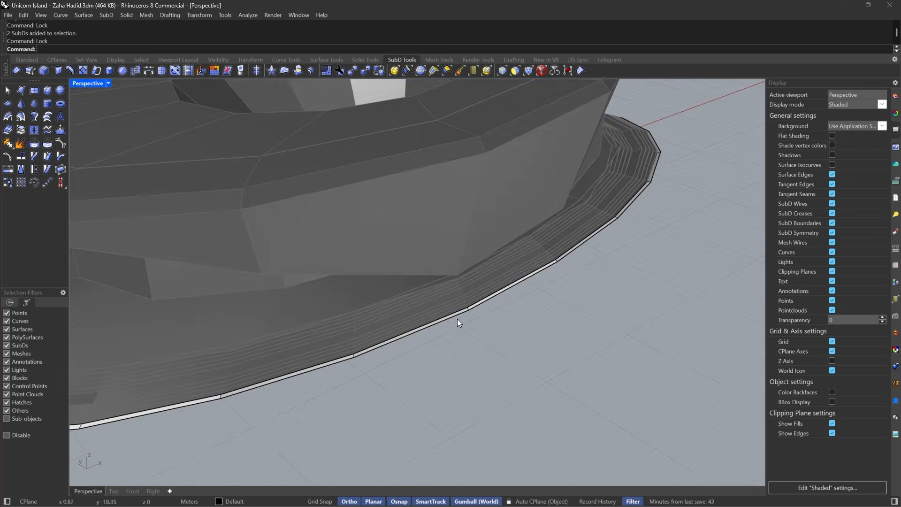
{"action": "key", "text": "Tab"}
{"action": "scroll", "coordinate": [536, 317], "scroll_direction": "down", "scroll_amount": 10}
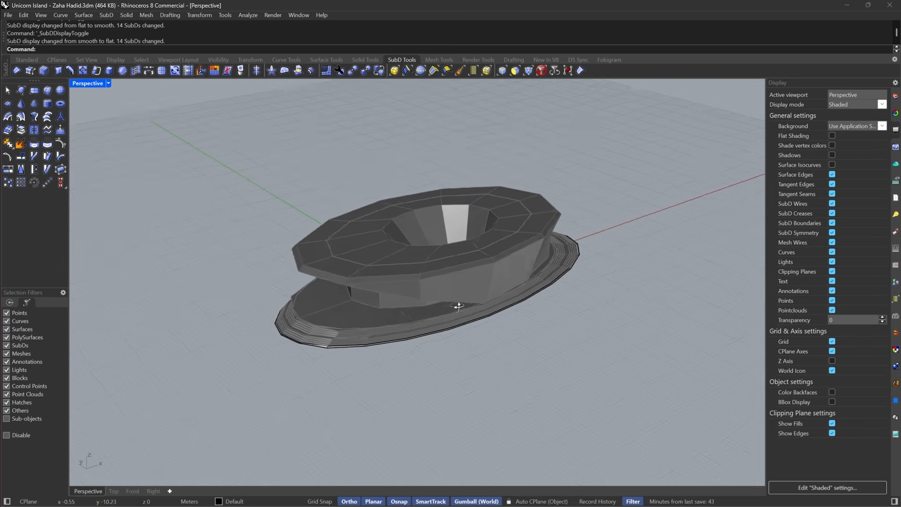
- Filter selection to vertices and move the outer strip's front-middle vertex pair from its lower vertex to the terraces' upper inner edge
{"action": "scroll", "coordinate": [452, 303], "scroll_direction": "up", "scroll_amount": 10}
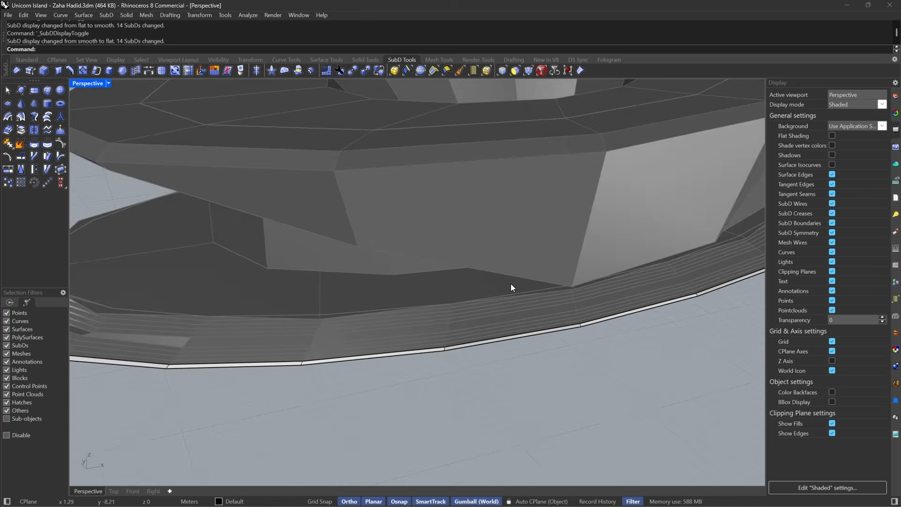
{"action": "scroll", "coordinate": [445, 313], "scroll_direction": "up", "scroll_amount": 3}
{"action": "left_click", "coordinate": [528, 72]}
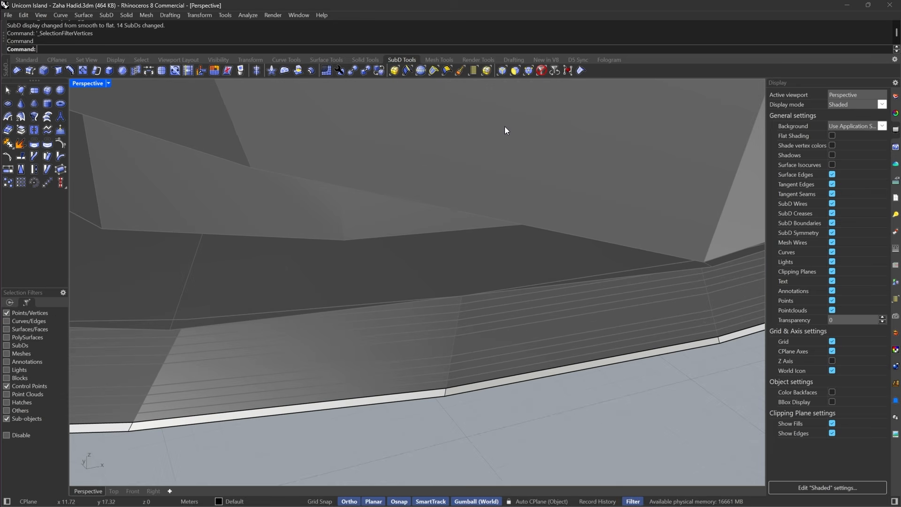
{"action": "left_click_drag", "start_coordinate": [408, 435], "coordinate": [463, 374]}
{"action": "scroll", "coordinate": [438, 288], "scroll_direction": "down", "scroll_amount": 10}
{"action": "right_click_drag", "start_coordinate": [438, 288], "coordinate": [521, 270]}
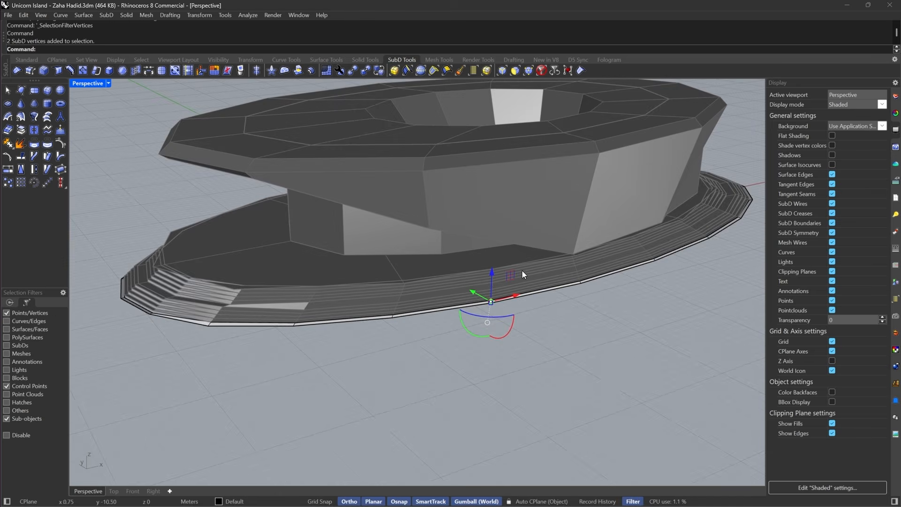
{"action": "scroll", "coordinate": [494, 248], "scroll_direction": "up", "scroll_amount": 6}
{"action": "type", "text": "m"}
{"action": "key", "text": "Return"}
{"action": "scroll", "coordinate": [493, 347], "scroll_direction": "up", "scroll_amount": 3}
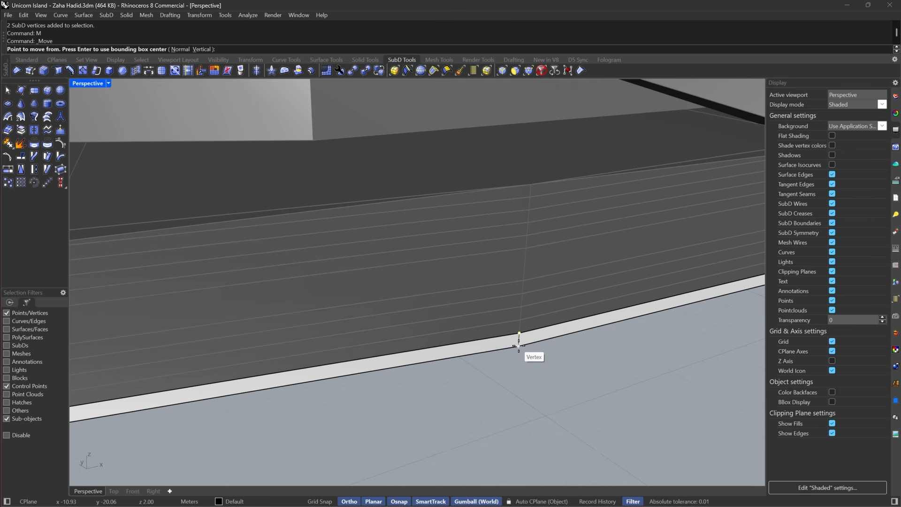
{"action": "left_click", "coordinate": [518, 346]}
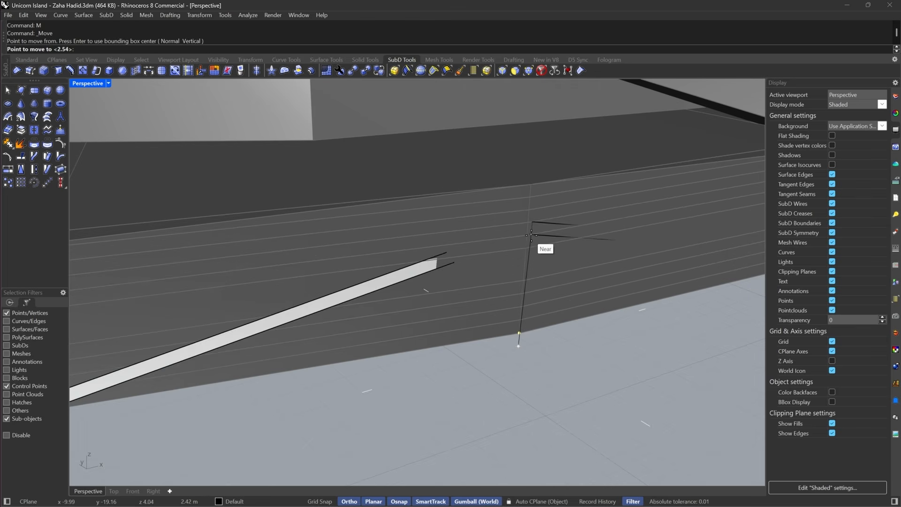
{"action": "left_click", "coordinate": [531, 182]}
- Move the outer strip's next vertex pair on the +X side of the raised front pair about 1.33 m up the terraces, from its lower vertex
{"action": "scroll", "coordinate": [420, 299], "scroll_direction": "down", "scroll_amount": 8}
{"action": "right_click_drag", "start_coordinate": [707, 277], "coordinate": [684, 294]}
{"action": "scroll", "coordinate": [528, 324], "scroll_direction": "up", "scroll_amount": 10}
{"action": "left_click_drag", "start_coordinate": [530, 308], "coordinate": [561, 289]}
{"action": "scroll", "coordinate": [452, 355], "scroll_direction": "down", "scroll_amount": 3}
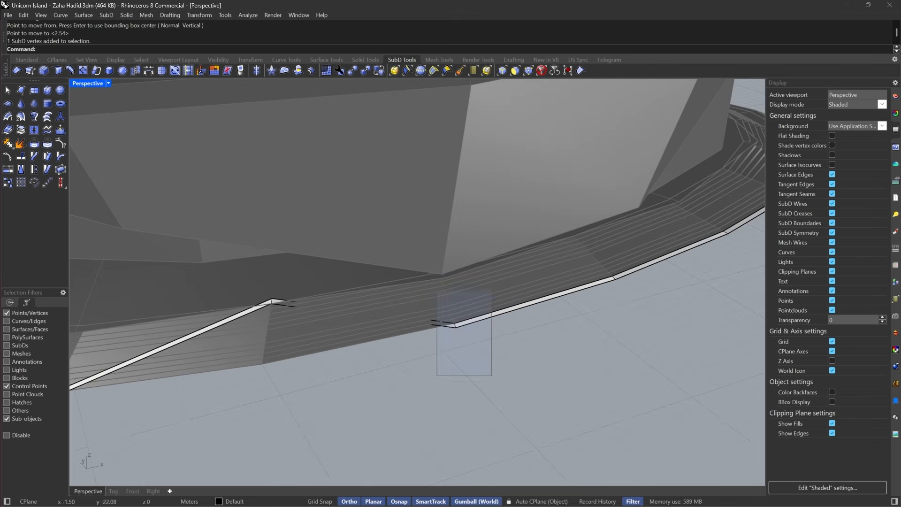
{"action": "scroll", "coordinate": [456, 315], "scroll_direction": "up", "scroll_amount": 5}
{"action": "type", "text": "M"}
{"action": "key", "text": "Return"}
{"action": "left_click", "coordinate": [453, 364]}
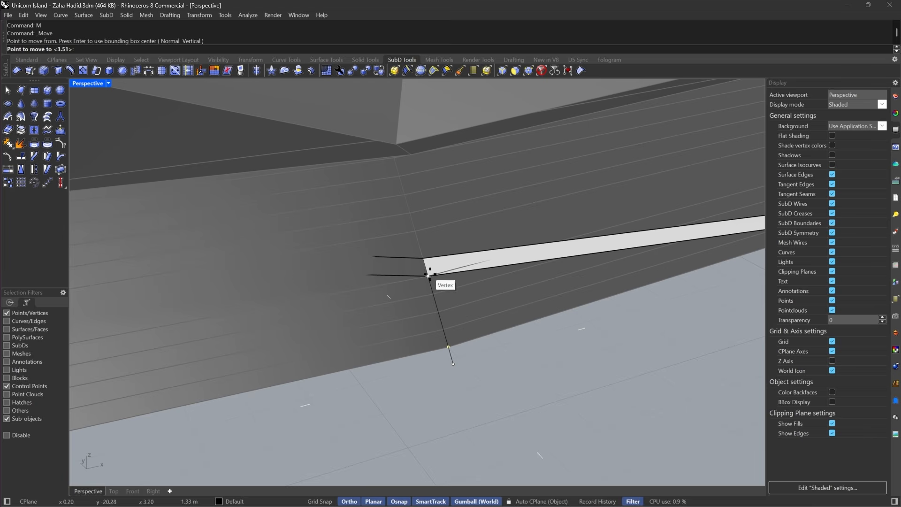
{"action": "left_click", "coordinate": [430, 274]}
- Crease the outer strip's lower vertex at the next bend towards +X and check the curve in smooth display
{"action": "right_click_drag", "start_coordinate": [394, 293], "coordinate": [511, 289]}
{"action": "left_click_drag", "start_coordinate": [541, 291], "coordinate": [682, 223]}
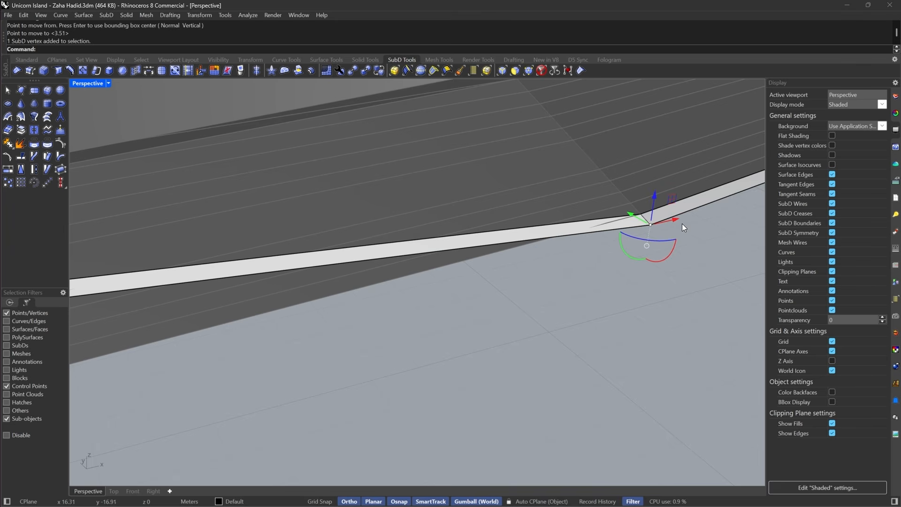
{"action": "left_click", "coordinate": [582, 70]}
{"action": "key", "text": "Tab"}
{"action": "scroll", "coordinate": [610, 281], "scroll_direction": "up", "scroll_amount": 4}
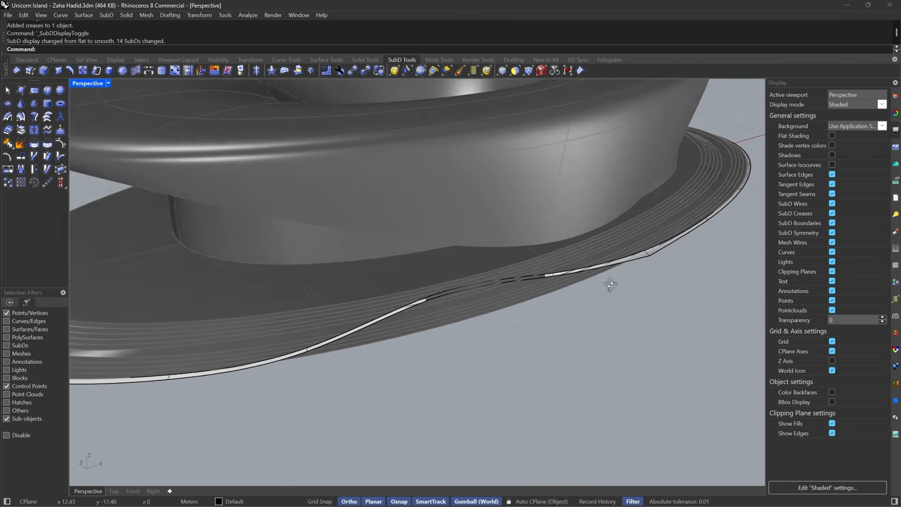
{"action": "scroll", "coordinate": [666, 241], "scroll_direction": "down", "scroll_amount": 5}
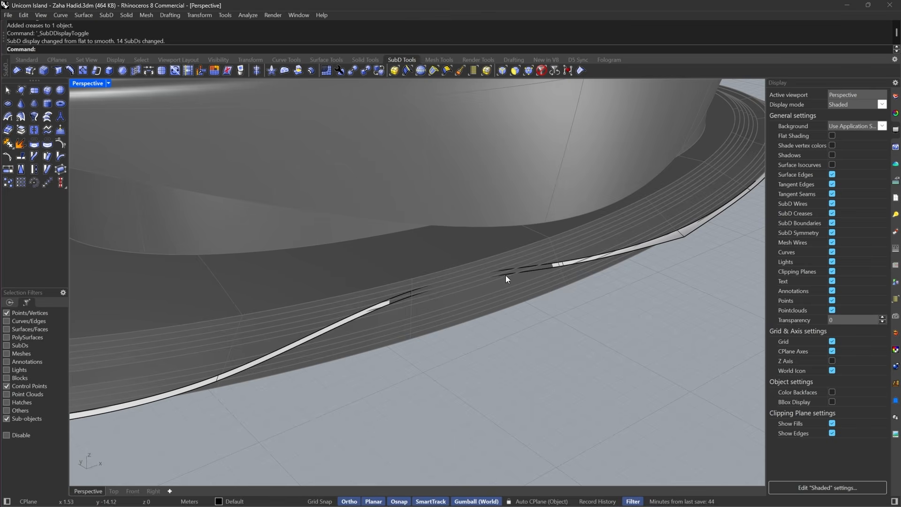
- Crease the outer strip's lower vertex on the -X side of the raised section and return the SubDs to flat display
{"action": "scroll", "coordinate": [505, 275], "scroll_direction": "down", "scroll_amount": 5}
{"action": "scroll", "coordinate": [390, 311], "scroll_direction": "up", "scroll_amount": 10}
{"action": "left_click_drag", "start_coordinate": [414, 385], "coordinate": [451, 315]}
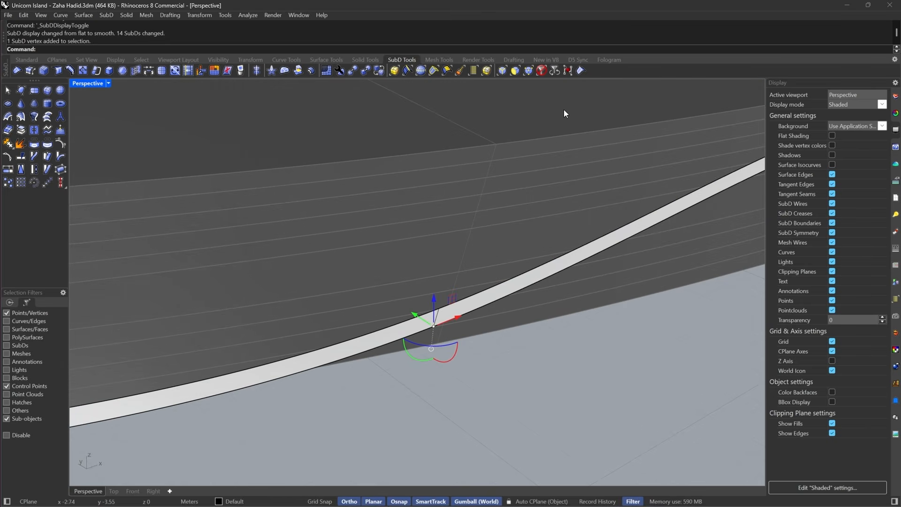
{"action": "left_click", "coordinate": [582, 71]}
{"action": "scroll", "coordinate": [383, 325], "scroll_direction": "down", "scroll_amount": 10}
{"action": "key", "text": "Tab"}
{"action": "scroll", "coordinate": [577, 240], "scroll_direction": "up", "scroll_amount": 8}
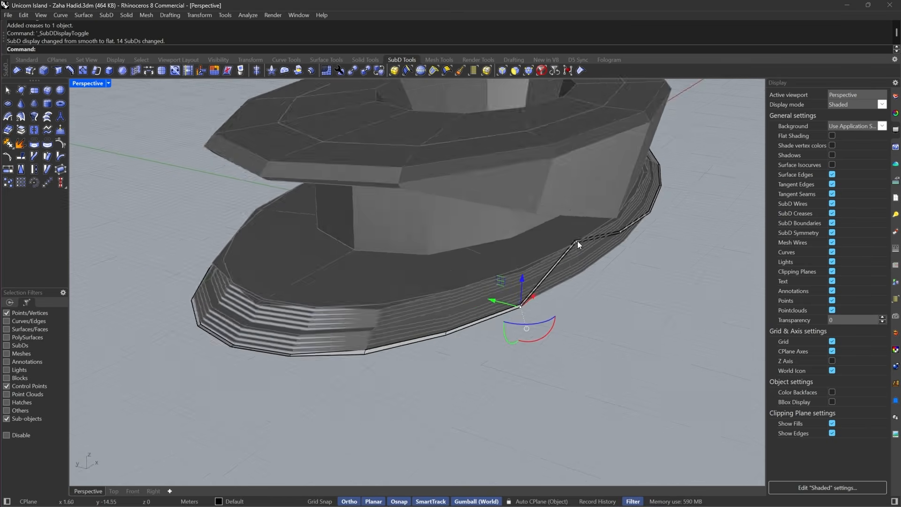
{"action": "key", "text": "Escape"}
- Move the upper vertex above that creased strip vertex about 4 m up to the terraces' upper edge, widening the strip into a wall
{"action": "scroll", "coordinate": [476, 360], "scroll_direction": "up", "scroll_amount": 7}
{"action": "scroll", "coordinate": [422, 366], "scroll_direction": "down", "scroll_amount": 7}
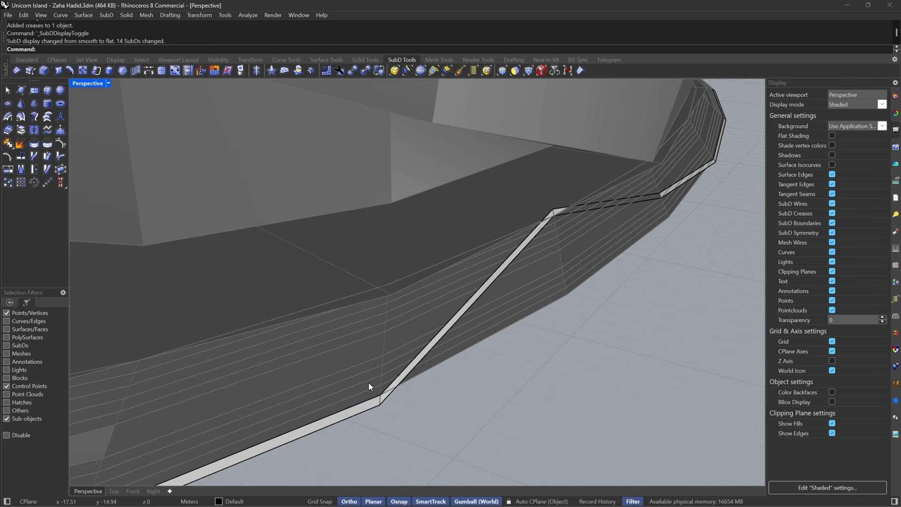
{"action": "left_click", "coordinate": [382, 399]}
{"action": "scroll", "coordinate": [382, 399], "scroll_direction": "up", "scroll_amount": 5}
{"action": "type", "text": "m"}
{"action": "key", "text": "Return"}
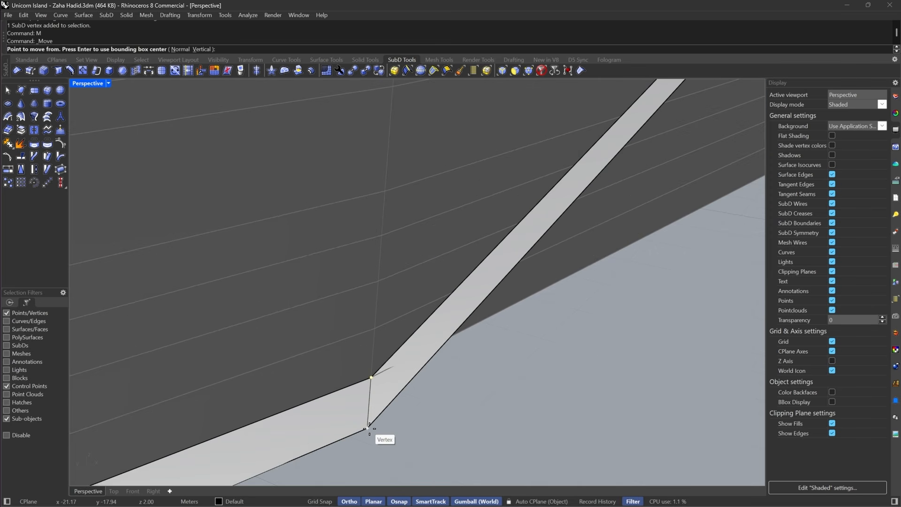
{"action": "left_click", "coordinate": [369, 429]}
{"action": "scroll", "coordinate": [369, 428], "scroll_direction": "down", "scroll_amount": 5}
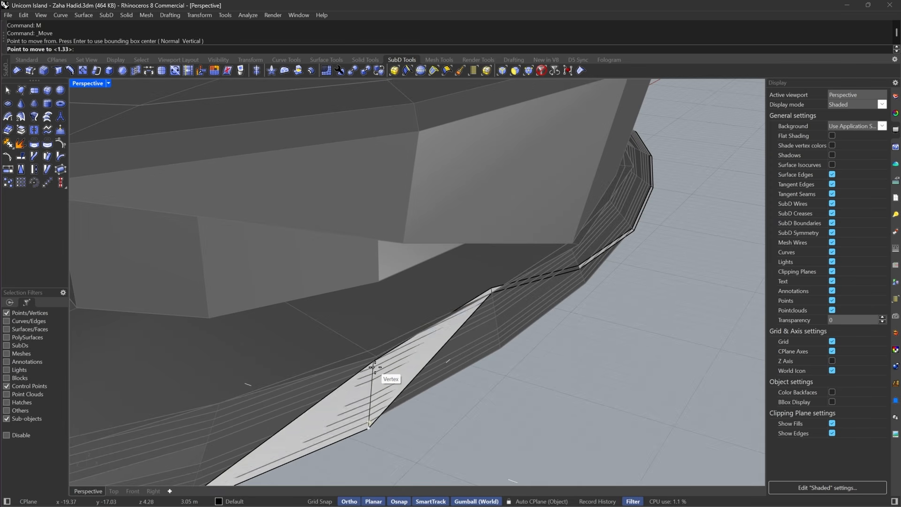
{"action": "scroll", "coordinate": [376, 355], "scroll_direction": "up", "scroll_amount": 4}
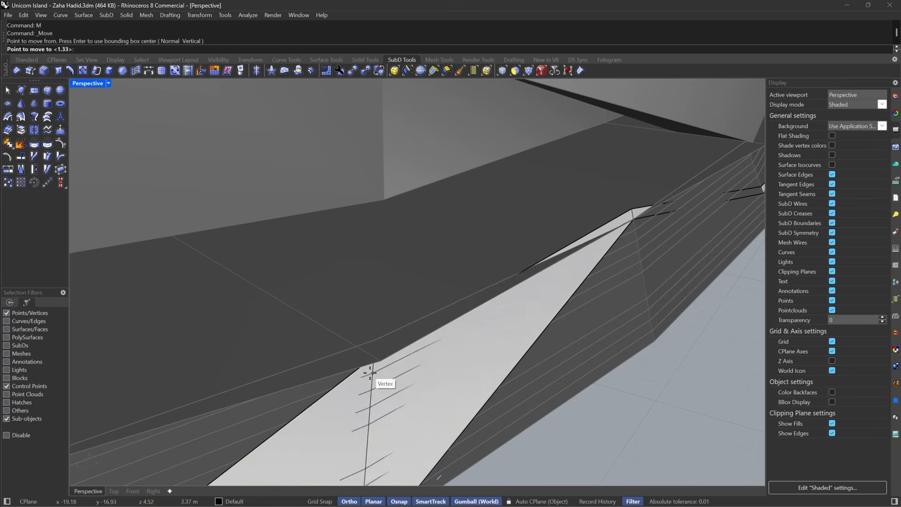
{"action": "left_click", "coordinate": [373, 338]}
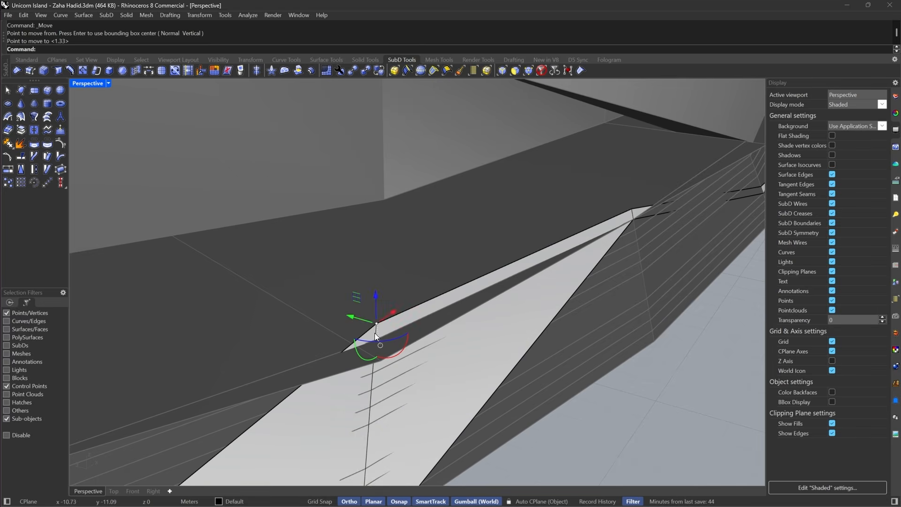
- Raise the wall's upper vertex further above the terraces and compare the strip in smooth and flat display
{"action": "type", "text": "M"}
{"action": "scroll", "coordinate": [376, 337], "scroll_direction": "down", "scroll_amount": 3}
{"action": "key", "text": "Return"}
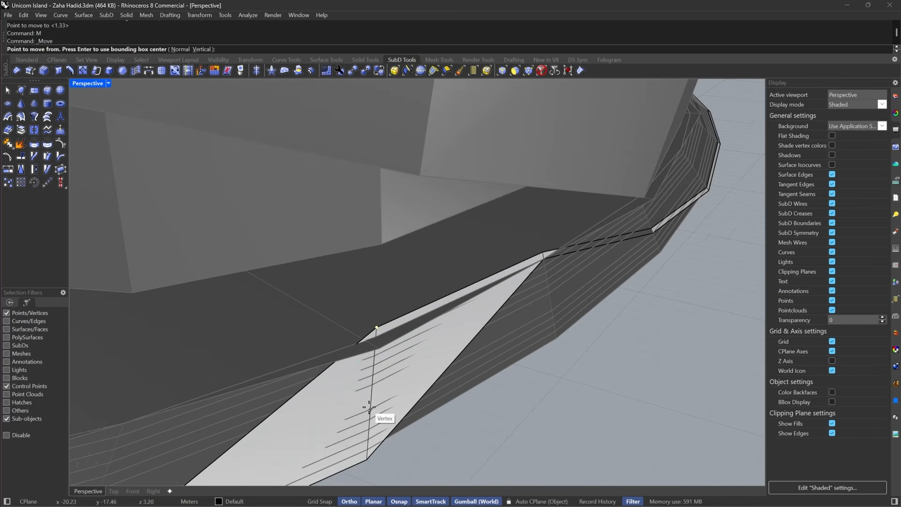
{"action": "left_click", "coordinate": [369, 410]}
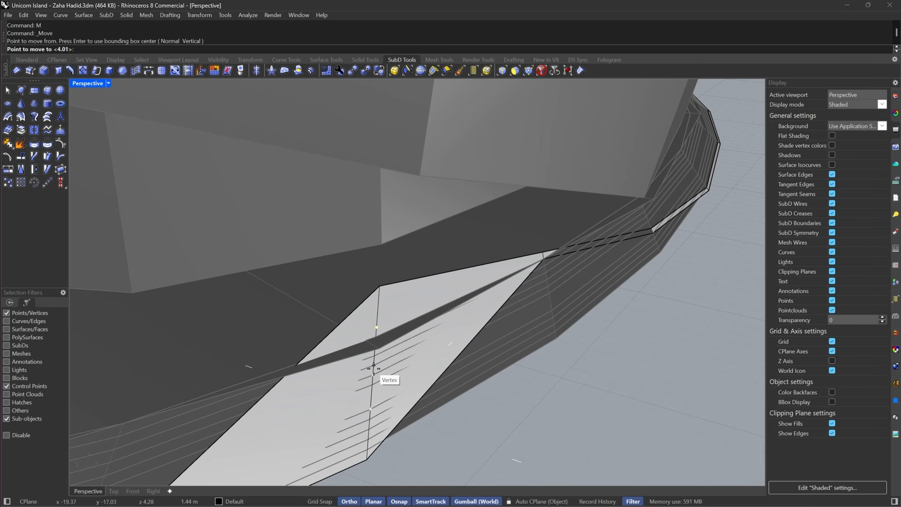
{"action": "left_click", "coordinate": [373, 365]}
{"action": "key", "text": "Tab"}
{"action": "scroll", "coordinate": [433, 352], "scroll_direction": "down", "scroll_amount": 5}
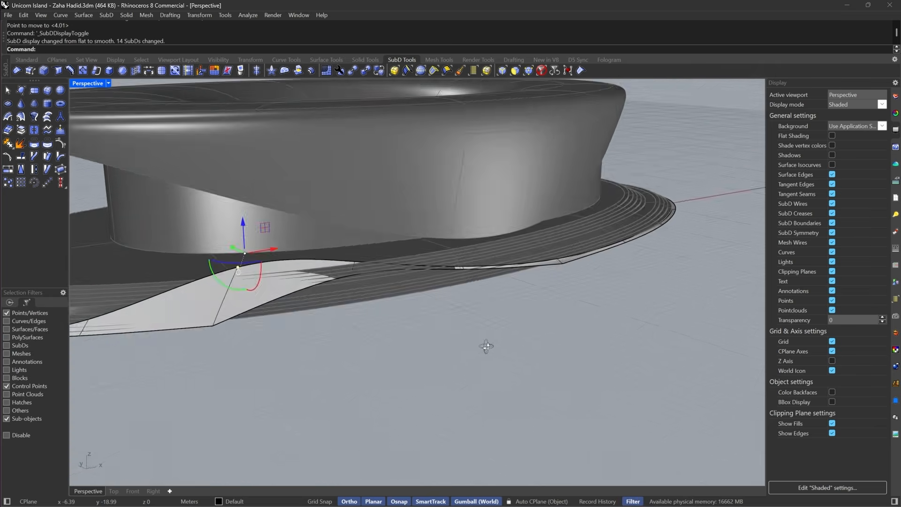
{"action": "key", "text": "Tab"}
{"action": "key", "text": "Tab"}
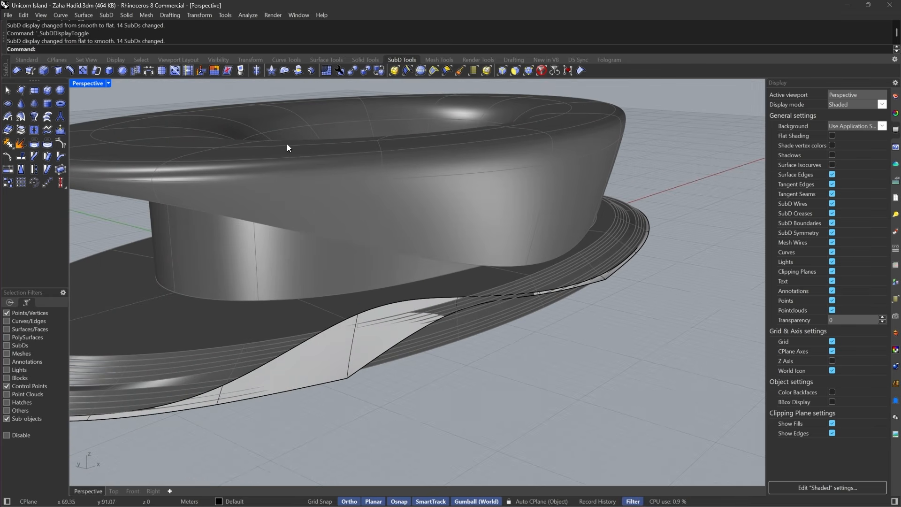
- Set the viewport to Rendered mode with SubD boundaries shown and examine the raised outer wall against the terraces
{"action": "left_click", "coordinate": [108, 83]}
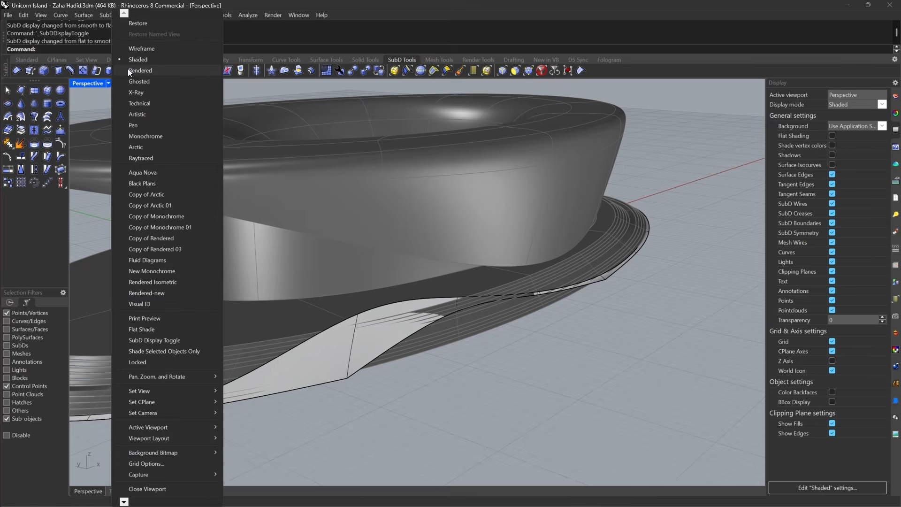
{"action": "left_click", "coordinate": [128, 69]}
{"action": "right_click_drag", "start_coordinate": [492, 297], "coordinate": [502, 320]}
{"action": "scroll", "coordinate": [435, 325], "scroll_direction": "up", "scroll_amount": 3}
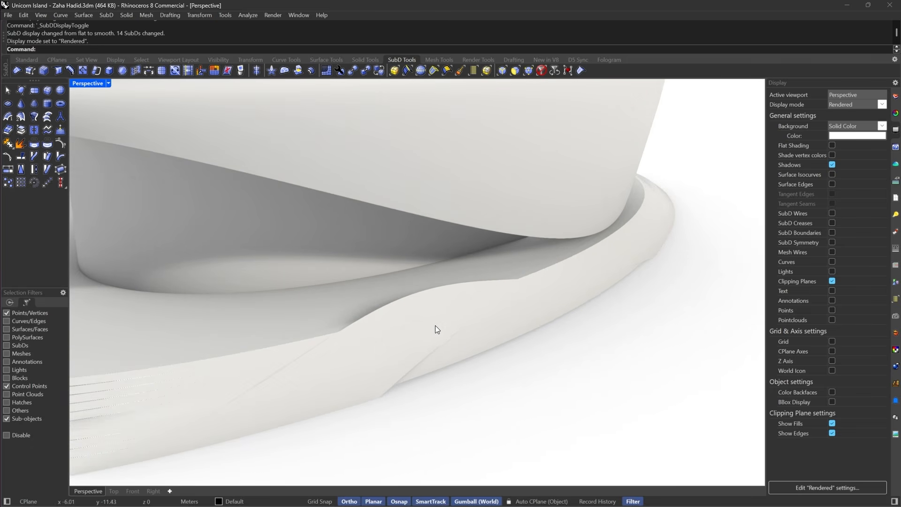
{"action": "left_click", "coordinate": [833, 233]}
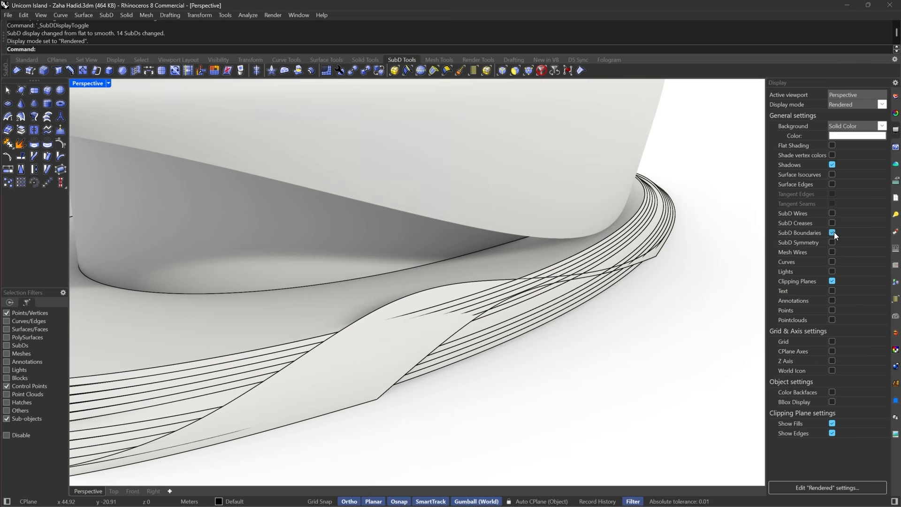
{"action": "right_click_drag", "start_coordinate": [334, 348], "coordinate": [386, 349]}
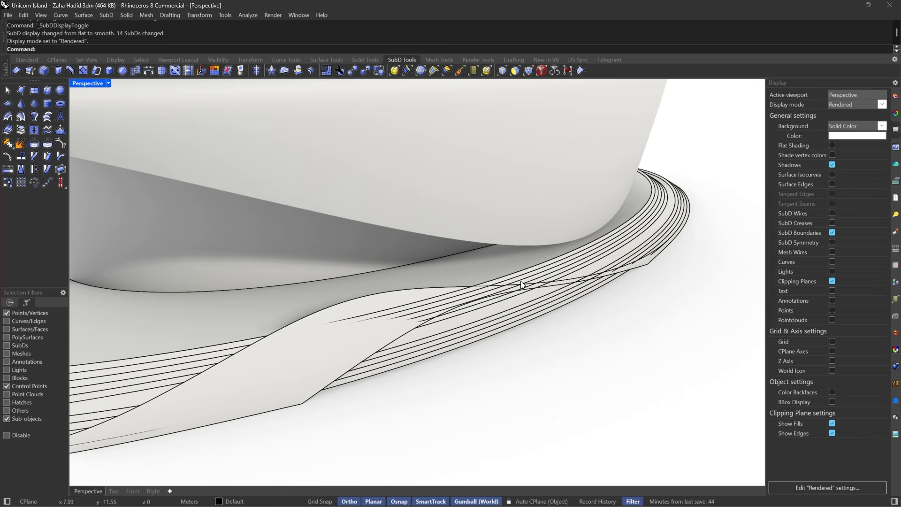
{"action": "scroll", "coordinate": [489, 340], "scroll_direction": "down", "scroll_amount": 5}
{"action": "scroll", "coordinate": [656, 330], "scroll_direction": "up", "scroll_amount": 6}
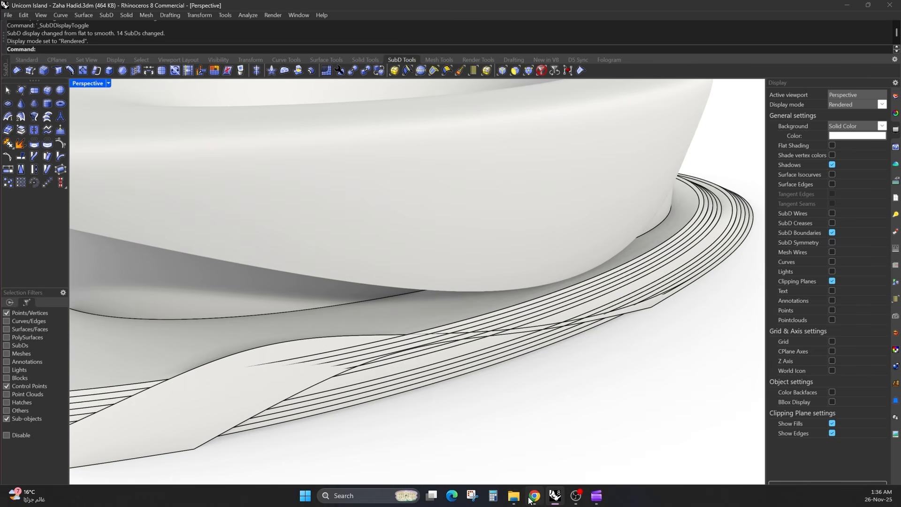
- Switch to the browser to check the outer wall in the Unicorn Island reference image, and return to the Rhino model
{"action": "left_click", "coordinate": [534, 497]}
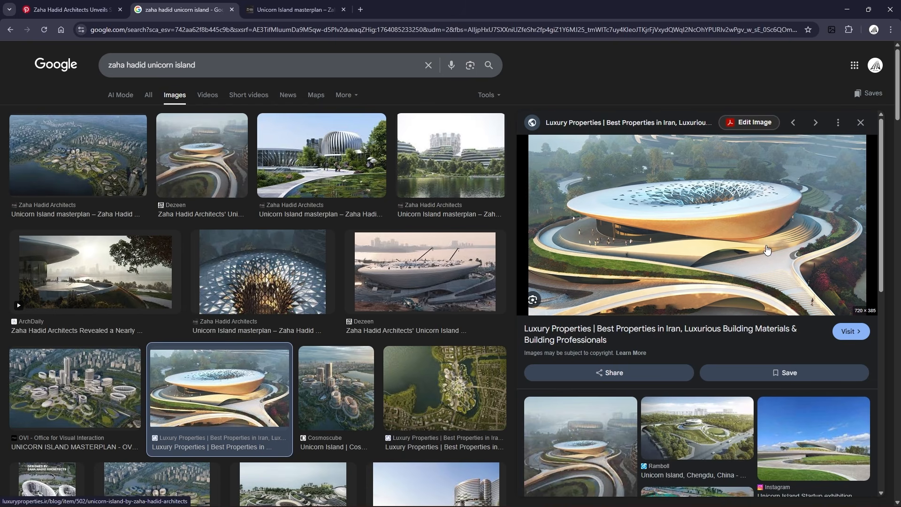
{"action": "left_click", "coordinate": [845, 9]}
{"action": "right_click_drag", "start_coordinate": [604, 269], "coordinate": [573, 275]}
- Hide the SubD boundaries and compare the rendered model in flat and smooth display
{"action": "key", "text": "Tab"}
{"action": "scroll", "coordinate": [585, 274], "scroll_direction": "down", "scroll_amount": 7}
{"action": "left_click", "coordinate": [832, 233]}
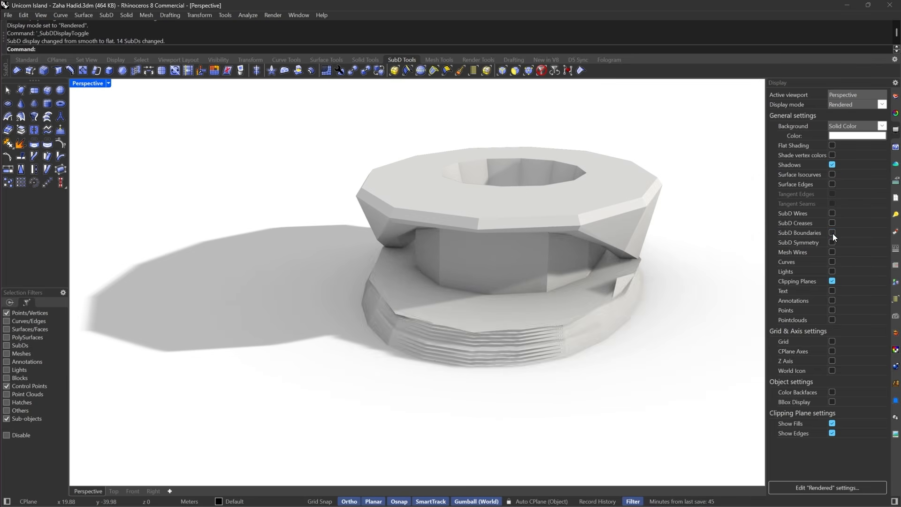
{"action": "scroll", "coordinate": [544, 294], "scroll_direction": "up", "scroll_amount": 8}
{"action": "key", "text": "Tab"}
{"action": "right_click_drag", "start_coordinate": [536, 306], "coordinate": [522, 310]}
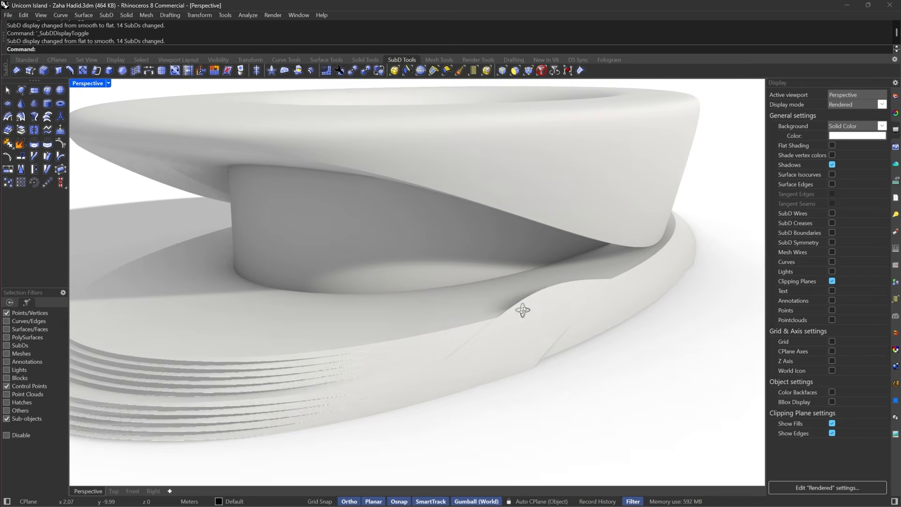
- Return the viewport to Shaded mode and show the SubDs in flat display
{"action": "left_click", "coordinate": [109, 83]}
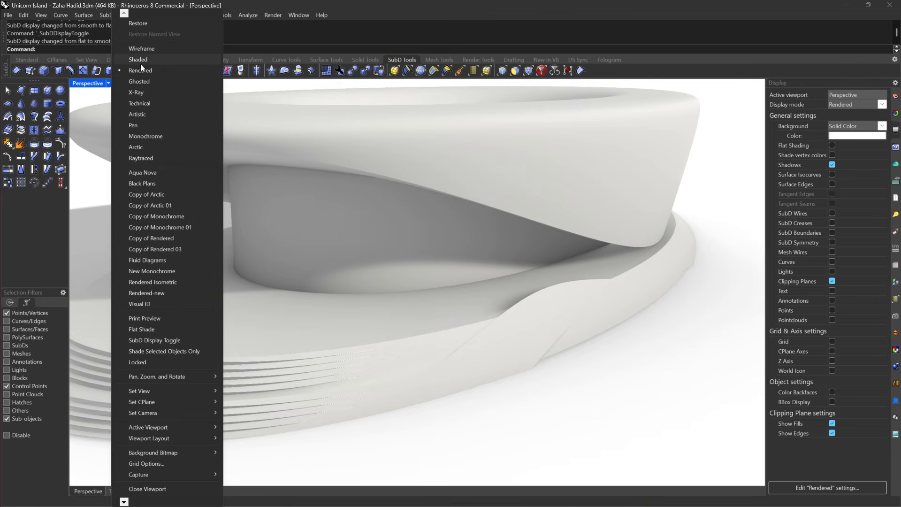
{"action": "left_click", "coordinate": [142, 70]}
{"action": "scroll", "coordinate": [550, 266], "scroll_direction": "down", "scroll_amount": 6}
{"action": "mouse_move", "coordinate": [550, 266]}
{"action": "right_mouse_down"}
{"action": "mouse_move", "coordinate": [627, 299]}
{"action": "mouse_move", "coordinate": [659, 296]}
{"action": "right_mouse_up"}
{"action": "scroll", "coordinate": [626, 298], "scroll_direction": "up", "scroll_amount": 10}
{"action": "key", "text": "Tab"}
- Filter selection to edges and raise the wall's top edge between its peak and the front-middle vertex pair vertically
{"action": "left_click", "coordinate": [497, 72]}
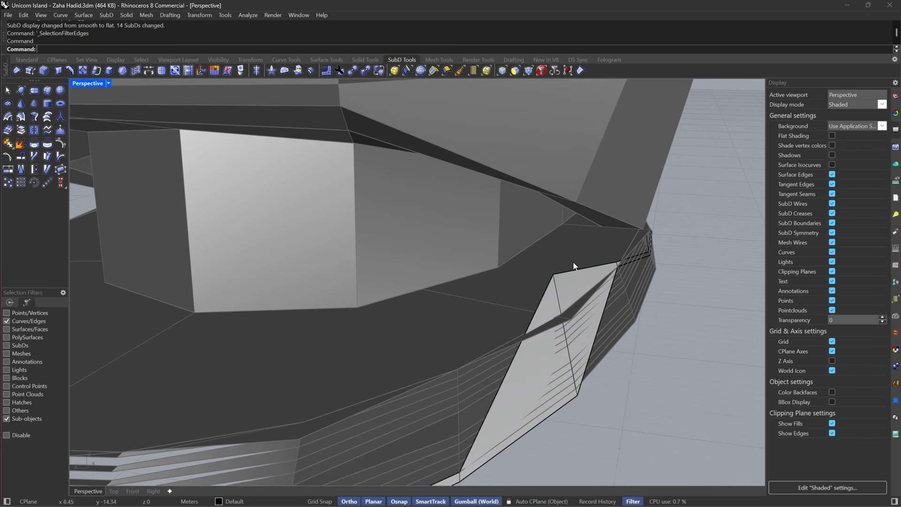
{"action": "left_click", "coordinate": [553, 274]}
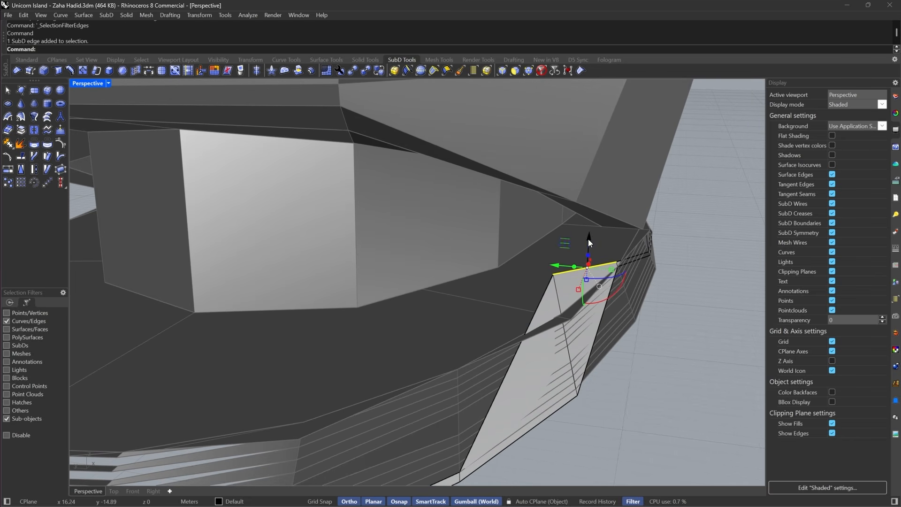
{"action": "left_click_drag", "start_coordinate": [589, 239], "coordinate": [587, 217]}
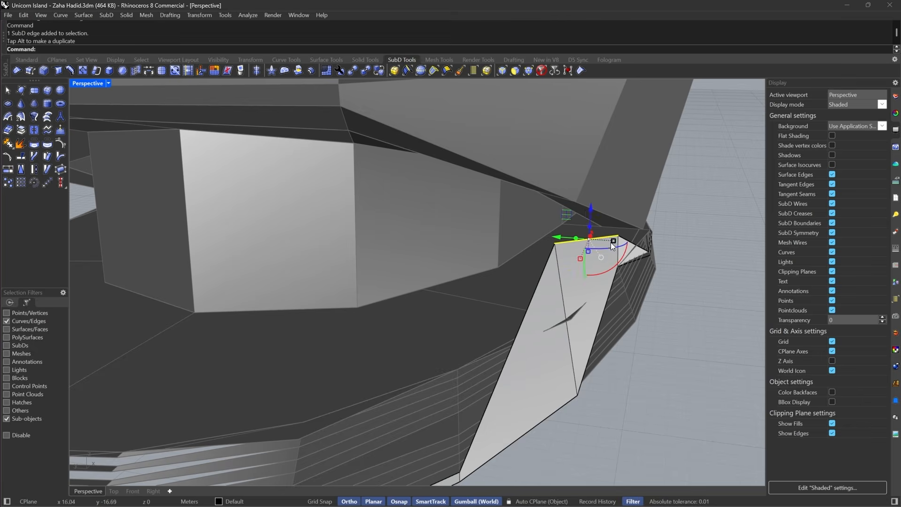
- Inspect the raised outer wall's profile in smooth display from several distances and angles
{"action": "right_click_drag", "start_coordinate": [611, 242], "coordinate": [561, 271]}
{"action": "key", "text": "Tab"}
{"action": "scroll", "coordinate": [561, 271], "scroll_direction": "down", "scroll_amount": 4}
{"action": "key", "text": "Escape"}
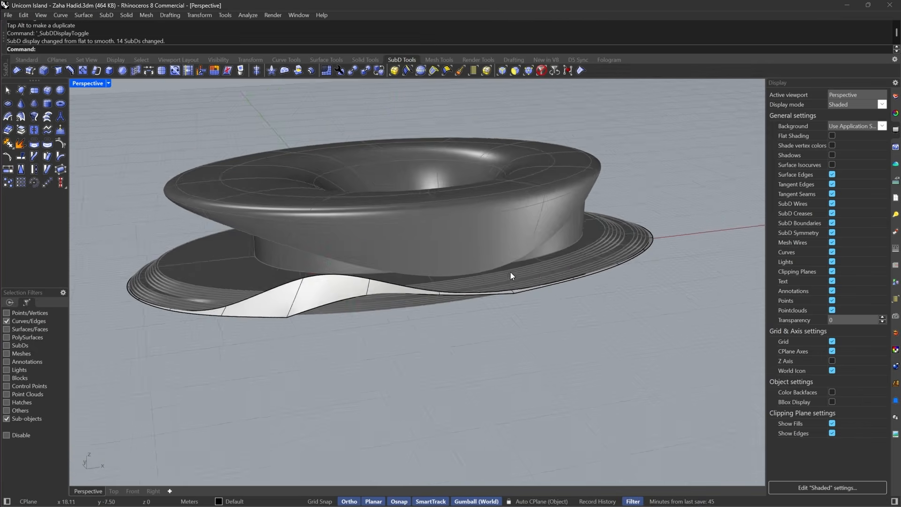
{"action": "scroll", "coordinate": [410, 272], "scroll_direction": "up", "scroll_amount": 7}
{"action": "right_click_drag", "start_coordinate": [357, 275], "coordinate": [396, 277]}
{"action": "scroll", "coordinate": [368, 263], "scroll_direction": "down", "scroll_amount": 7}
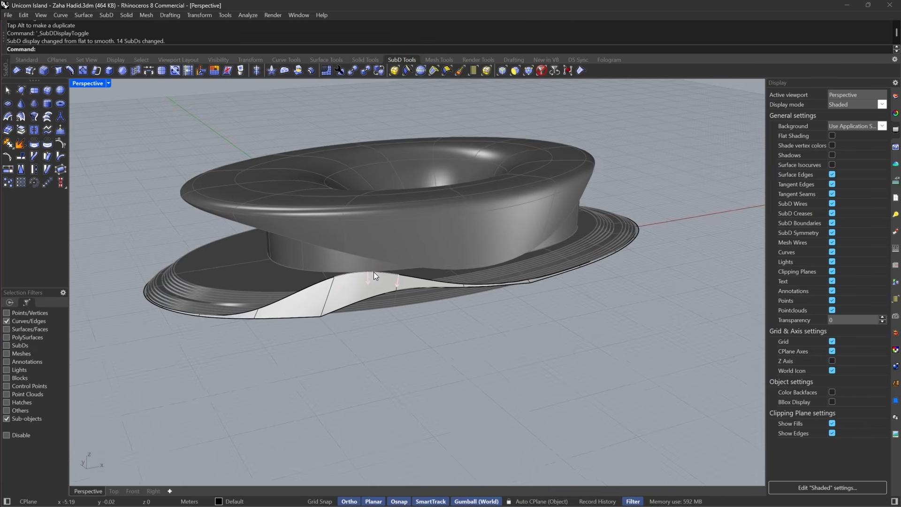
{"action": "scroll", "coordinate": [369, 275], "scroll_direction": "up", "scroll_amount": 2}
{"action": "scroll", "coordinate": [563, 286], "scroll_direction": "up", "scroll_amount": 7}
- In flat display, filter to vertices and move the strip's +X pair from its upper vertex down to the terraces' outer bottom edge
{"action": "key", "text": "Tab"}
{"action": "right_click_drag", "start_coordinate": [557, 299], "coordinate": [600, 302]}
{"action": "scroll", "coordinate": [599, 302], "scroll_direction": "up", "scroll_amount": 6}
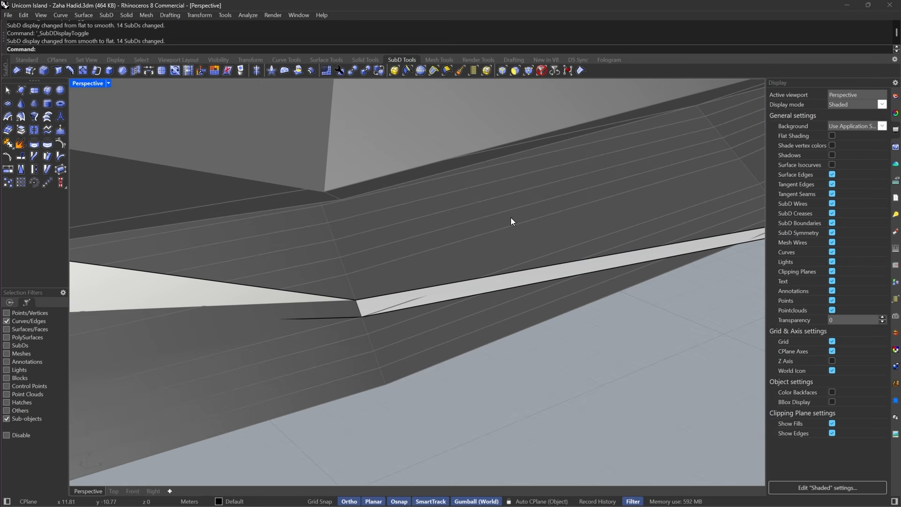
{"action": "left_click", "coordinate": [528, 71]}
{"action": "left_click_drag", "start_coordinate": [334, 261], "coordinate": [394, 362]}
{"action": "type", "text": "M"}
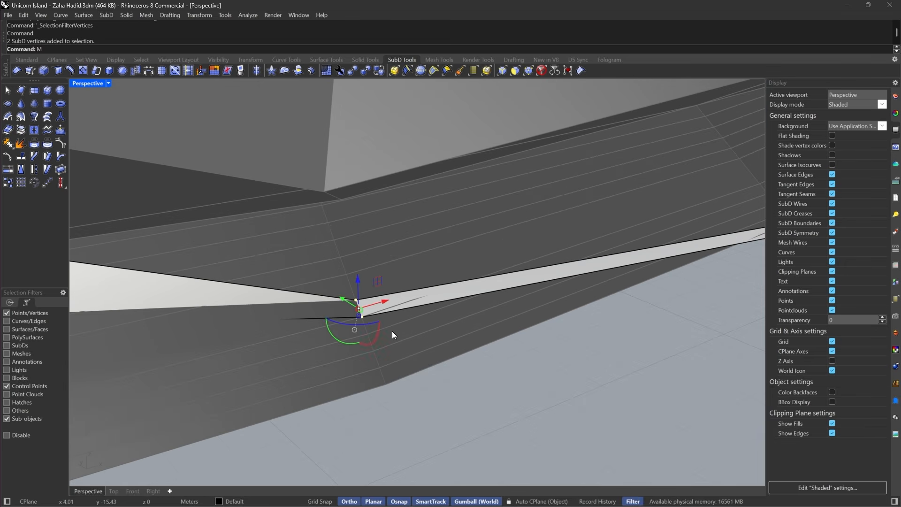
{"action": "key", "text": "Return"}
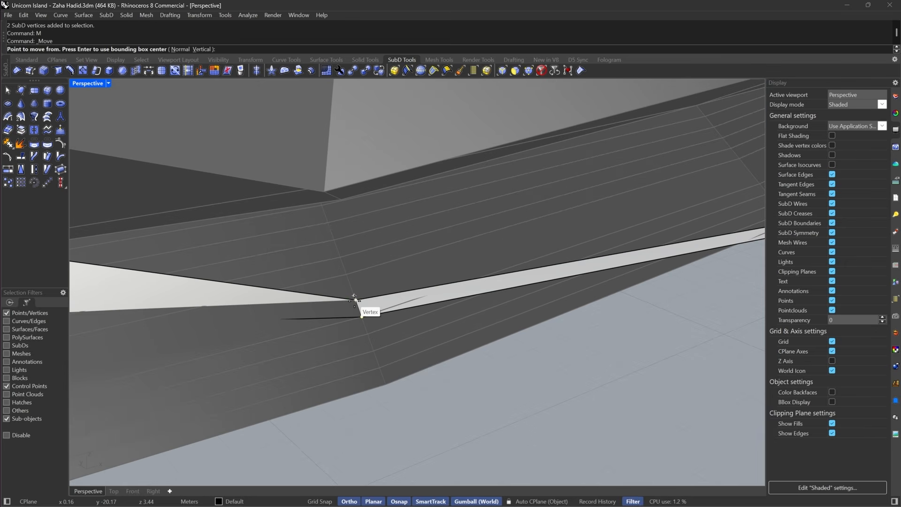
{"action": "left_click", "coordinate": [355, 300]}
{"action": "left_click", "coordinate": [385, 384]}
{"action": "key", "text": "Escape"}
{"action": "scroll", "coordinate": [370, 367], "scroll_direction": "down", "scroll_amount": 6}
{"action": "scroll", "coordinate": [531, 331], "scroll_direction": "up", "scroll_amount": 4}
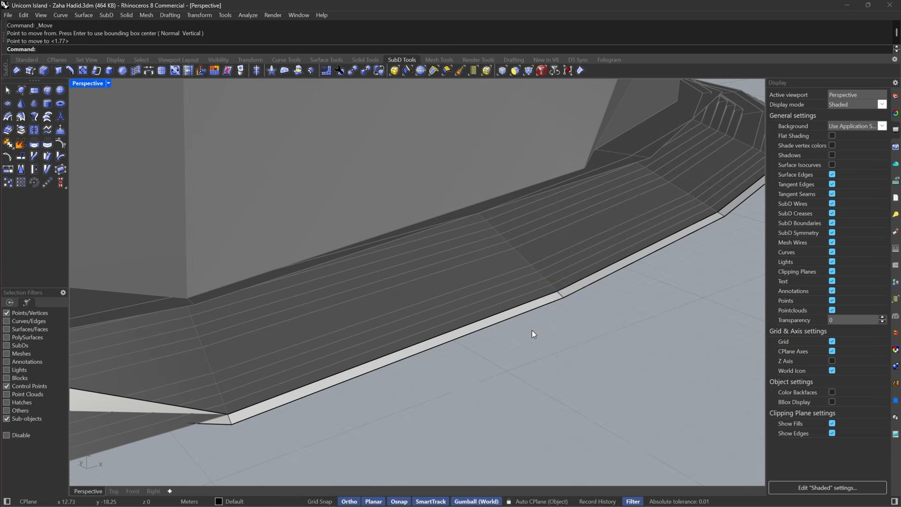
- Remove the creases from the outer strip's vertex pair at the next bend towards +X
{"action": "left_click_drag", "start_coordinate": [593, 281], "coordinate": [593, 282]}
{"action": "left_click", "coordinate": [17, 71]}
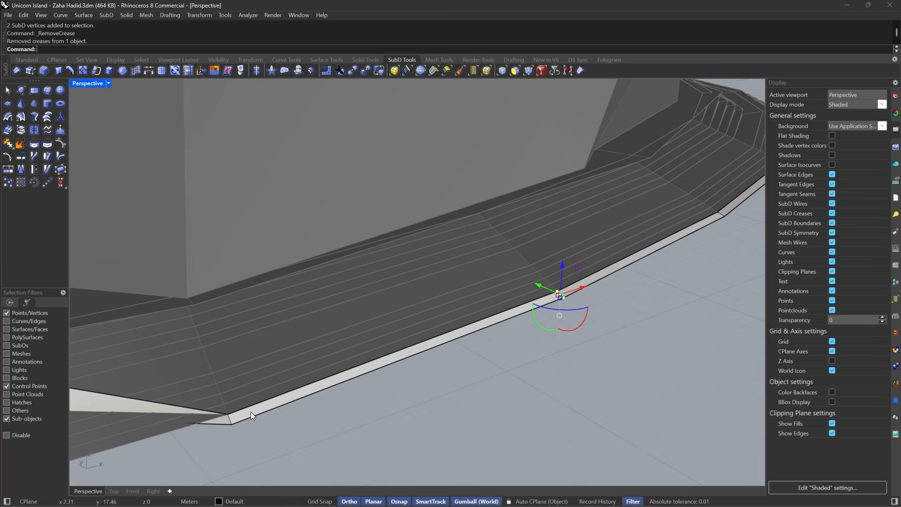
- Crease the outer strip's lower vertex where the raised wall drops back to the terraces' bottom edge, and check it in smooth display
{"action": "left_click", "coordinate": [237, 422]}
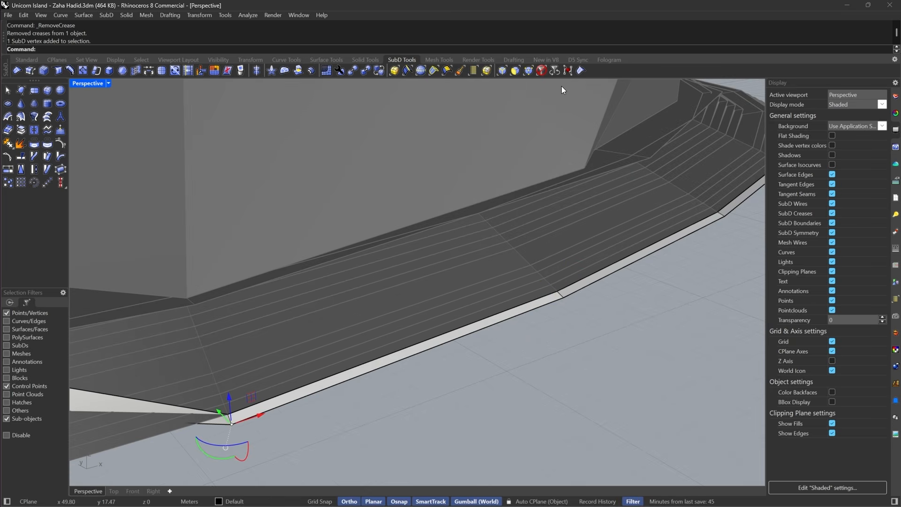
{"action": "left_click", "coordinate": [582, 71]}
{"action": "key", "text": "Tab"}
{"action": "scroll", "coordinate": [492, 341], "scroll_direction": "down", "scroll_amount": 5}
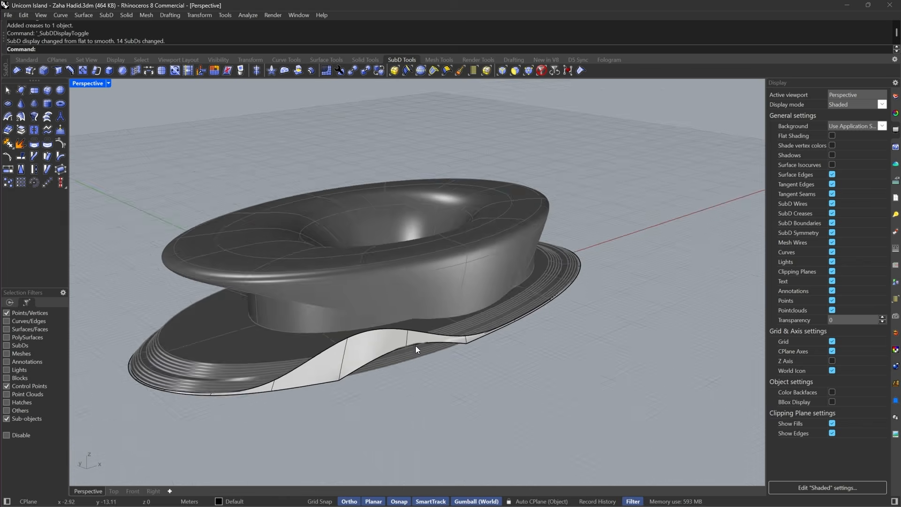
{"action": "scroll", "coordinate": [417, 346], "scroll_direction": "up", "scroll_amount": 6}
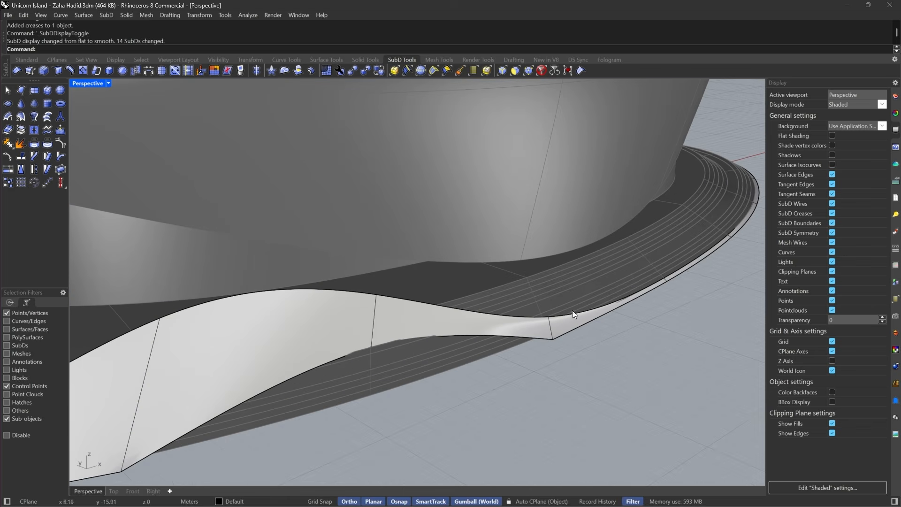
{"action": "scroll", "coordinate": [572, 311], "scroll_direction": "down", "scroll_amount": 3}
- In flat display, lower the wall's upper vertex between the peak and the creased +X end, and return to smooth display
{"action": "key", "text": "Tab"}
{"action": "scroll", "coordinate": [458, 320], "scroll_direction": "up", "scroll_amount": 5}
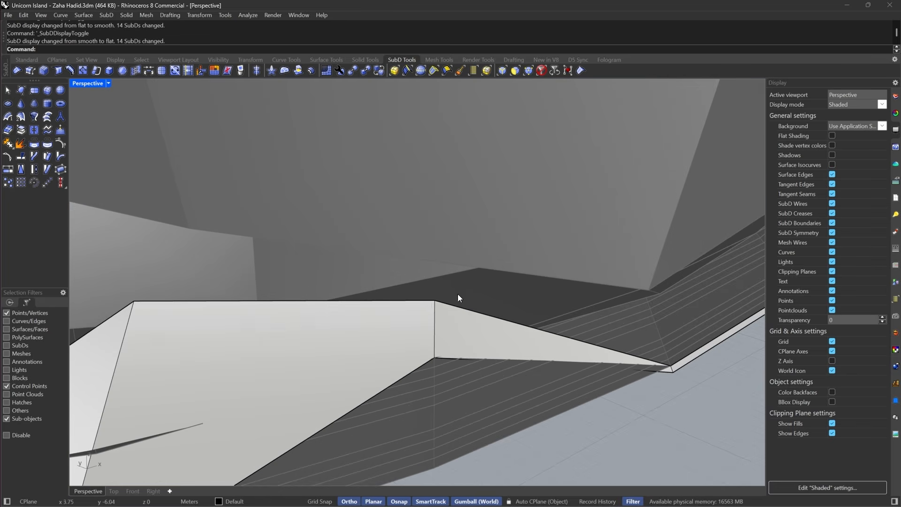
{"action": "left_click_drag", "start_coordinate": [434, 301], "coordinate": [435, 334]}
{"action": "key", "text": "Tab"}
- Inspect the wall's lowered profile in smooth display and compare it with the Unicorn Island reference image in the browser
{"action": "scroll", "coordinate": [483, 323], "scroll_direction": "down", "scroll_amount": 6}
{"action": "left_click", "coordinate": [483, 323]}
{"action": "scroll", "coordinate": [483, 323], "scroll_direction": "down", "scroll_amount": 3}
{"action": "scroll", "coordinate": [483, 323], "scroll_direction": "up", "scroll_amount": 3}
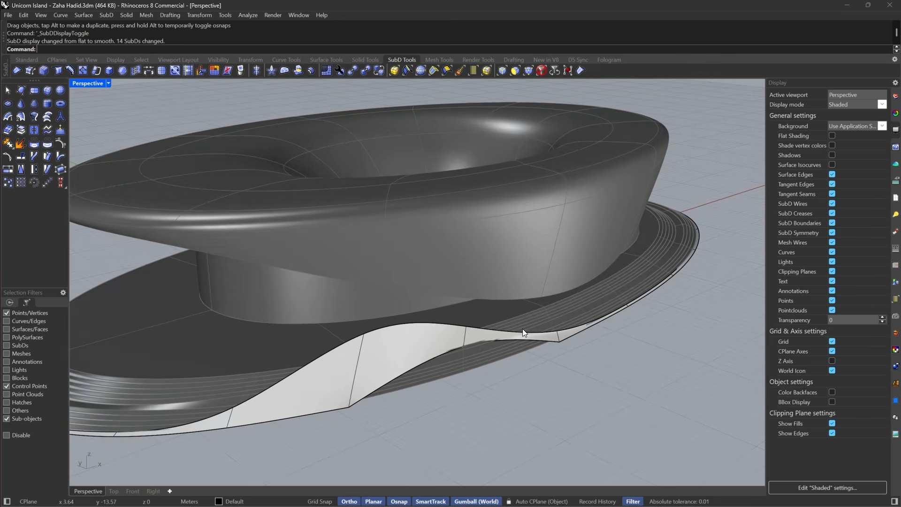
{"action": "right_click_drag", "start_coordinate": [450, 370], "coordinate": [451, 344]}
{"action": "scroll", "coordinate": [487, 323], "scroll_direction": "up", "scroll_amount": 5}
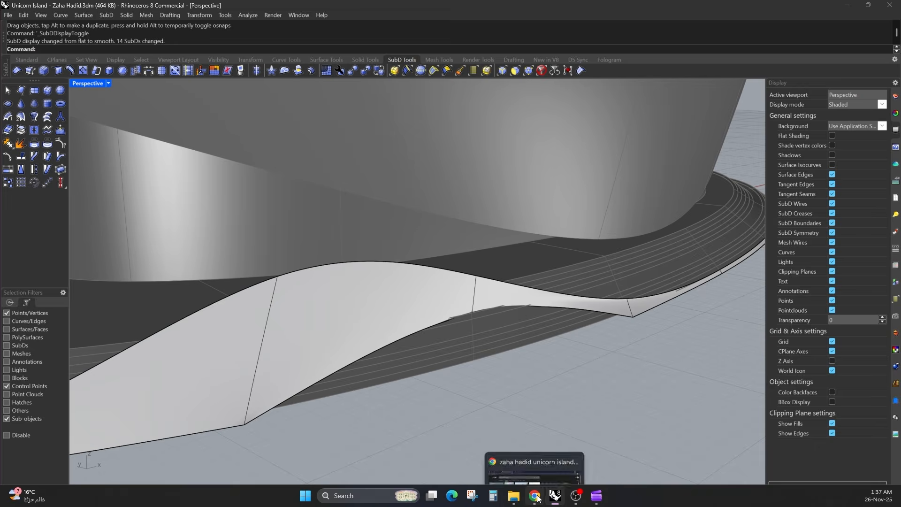
{"action": "left_click", "coordinate": [539, 499]}
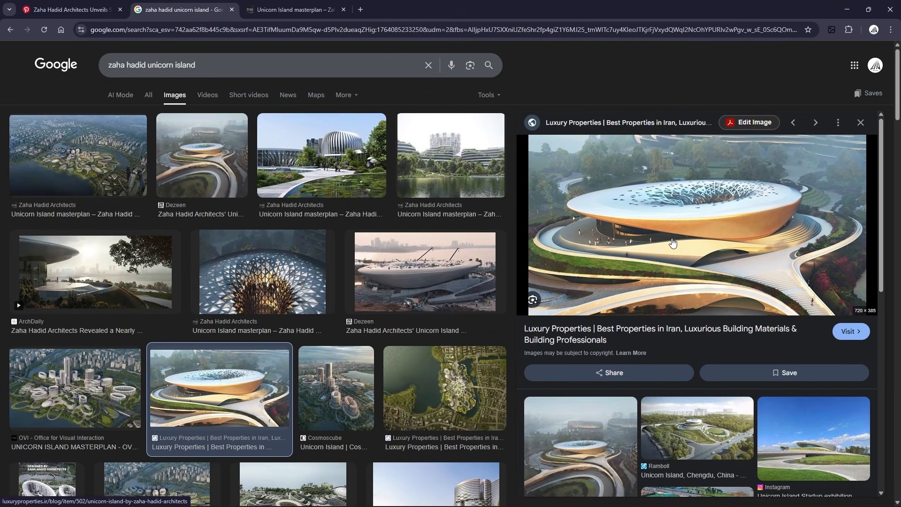
{"action": "left_click", "coordinate": [847, 10]}
{"action": "scroll", "coordinate": [455, 316], "scroll_direction": "down", "scroll_amount": 4}
{"action": "right_click_drag", "start_coordinate": [455, 317], "coordinate": [340, 340]}
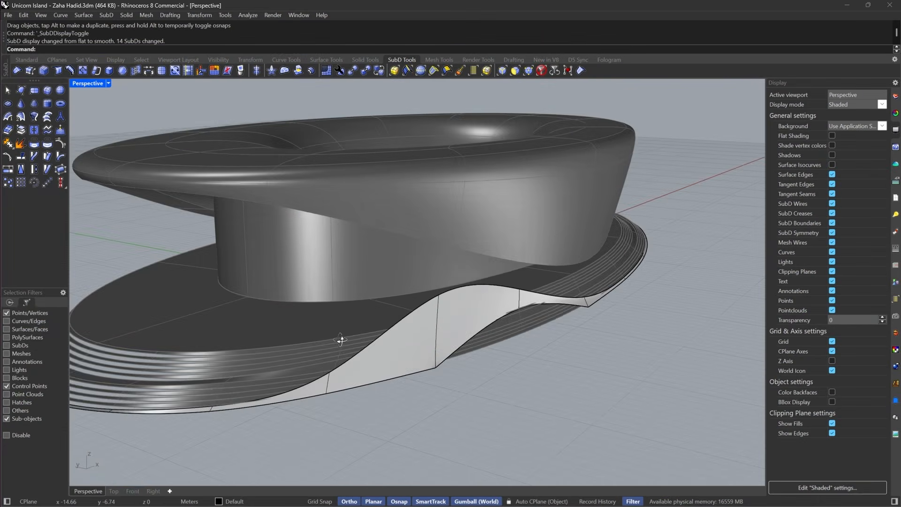
- Move the strip's upper vertex at the wall's -X foot up onto the terrace vertex above it and check the smooth shape
{"action": "key", "text": "Tab"}
{"action": "scroll", "coordinate": [444, 405], "scroll_direction": "up", "scroll_amount": 5}
{"action": "left_click", "coordinate": [438, 423]}
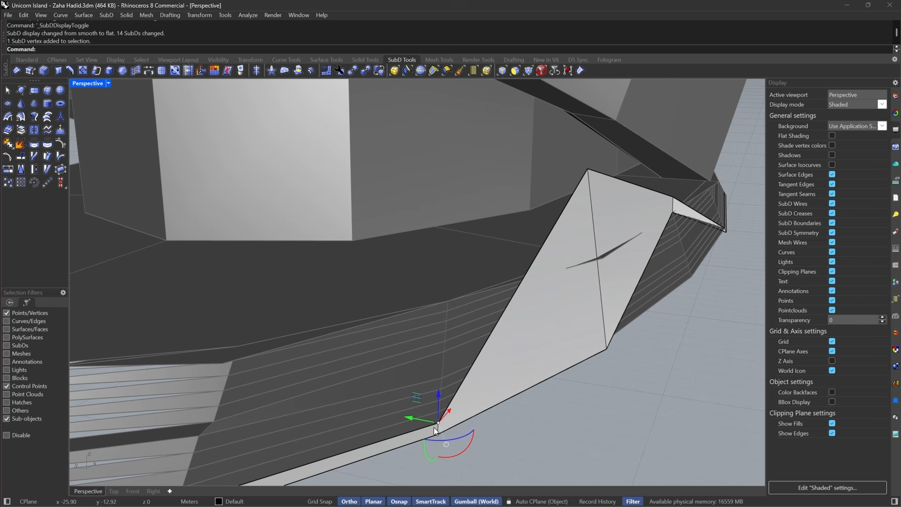
{"action": "type", "text": "M"}
{"action": "key", "text": "Return"}
{"action": "left_click", "coordinate": [437, 425]}
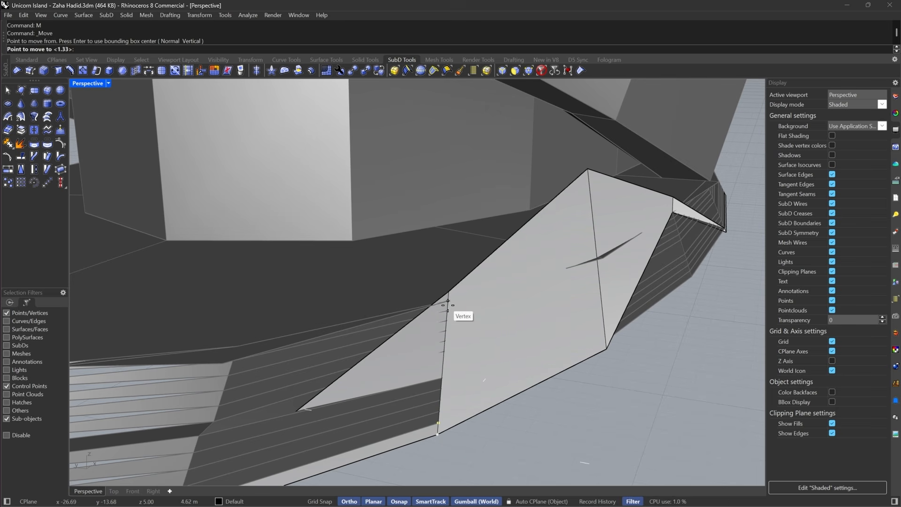
{"action": "left_click", "coordinate": [448, 305]}
{"action": "key", "text": "Tab"}
{"action": "scroll", "coordinate": [432, 376], "scroll_direction": "down", "scroll_amount": 5}
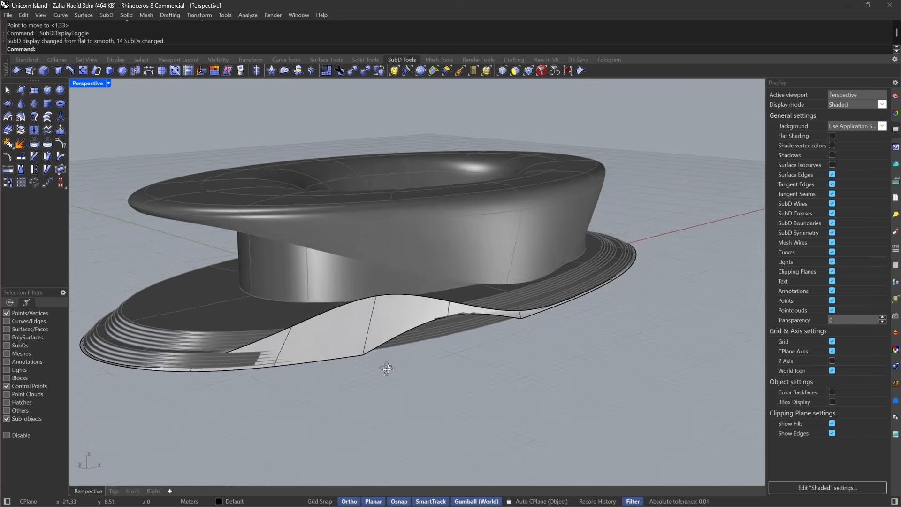
{"action": "scroll", "coordinate": [225, 363], "scroll_direction": "up", "scroll_amount": 4}
{"action": "scroll", "coordinate": [516, 273], "scroll_direction": "down", "scroll_amount": 5}
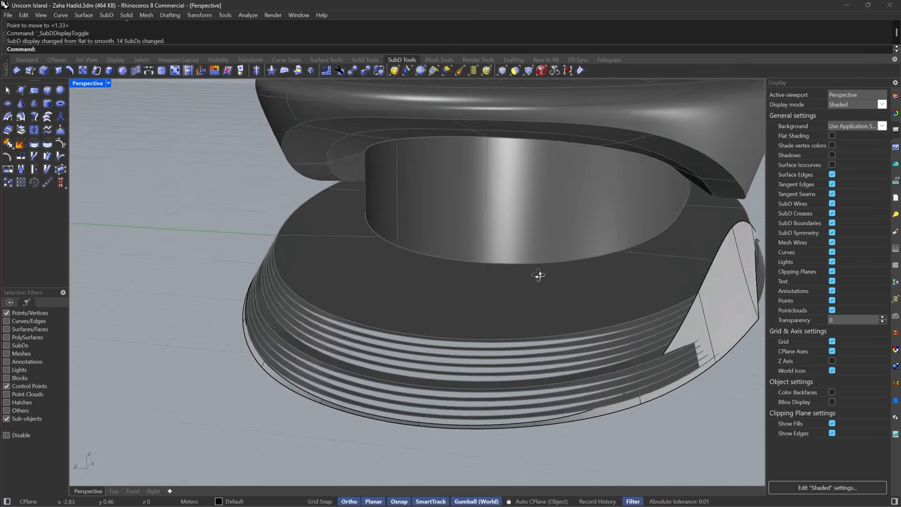
- Shift that raised upper vertex slightly outward along Y and check the wall against the terraces in smooth display
{"action": "key", "text": "Tab"}
{"action": "scroll", "coordinate": [525, 303], "scroll_direction": "up", "scroll_amount": 4}
{"action": "left_click", "coordinate": [576, 288]}
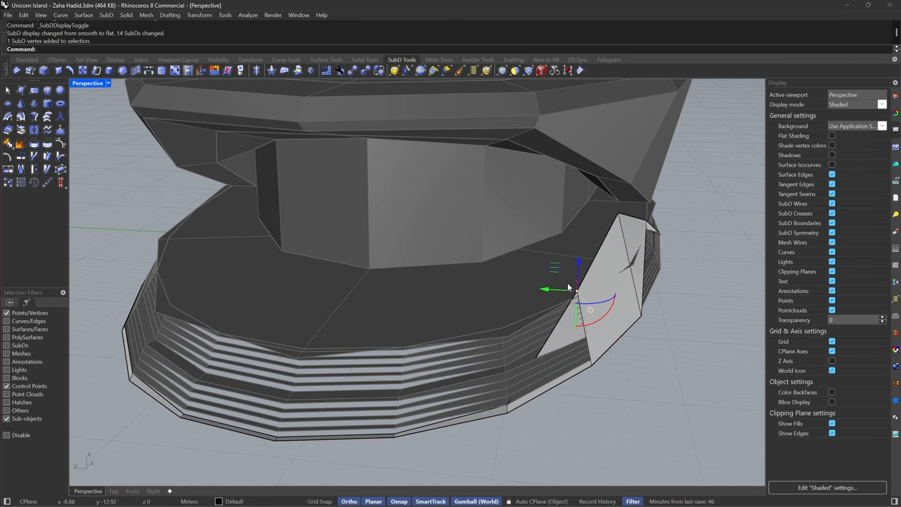
{"action": "left_click_drag", "start_coordinate": [550, 292], "coordinate": [557, 300]}
{"action": "scroll", "coordinate": [567, 292], "scroll_direction": "up", "scroll_amount": 5}
{"action": "scroll", "coordinate": [567, 292], "scroll_direction": "down", "scroll_amount": 8}
{"action": "key", "text": "Tab"}
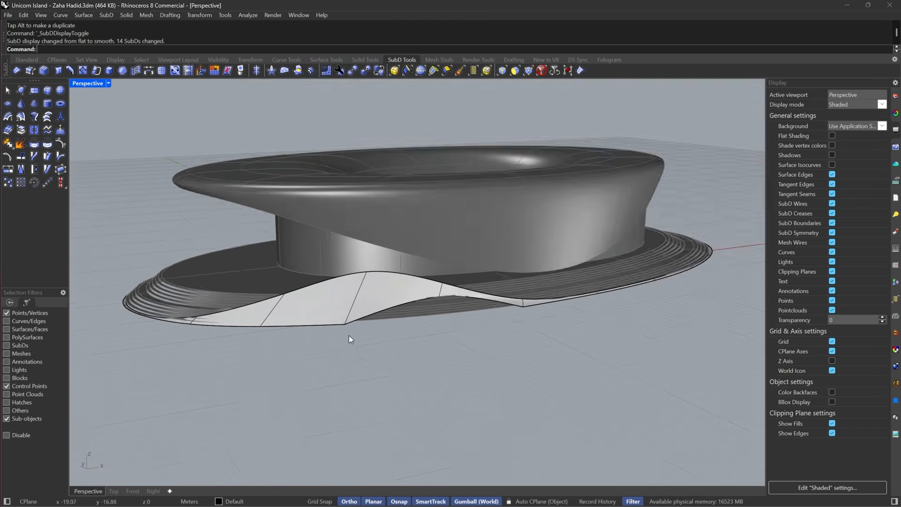
{"action": "right_click_drag", "start_coordinate": [112, 324], "coordinate": [282, 329]}
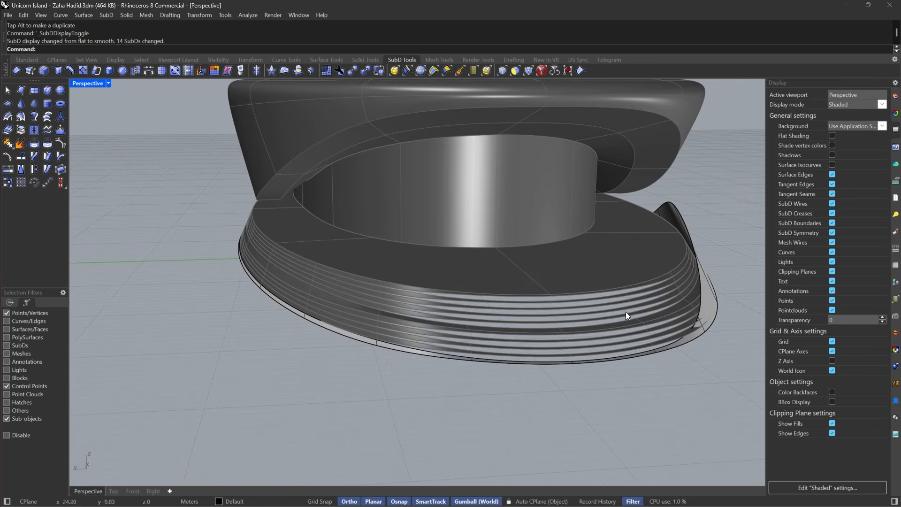
{"action": "right_click_drag", "start_coordinate": [626, 313], "coordinate": [462, 323]}
- In flat display, move the wall's peak vertex slightly outward along Y and return to smooth display
{"action": "key", "text": "Tab"}
{"action": "scroll", "coordinate": [646, 357], "scroll_direction": "up", "scroll_amount": 2}
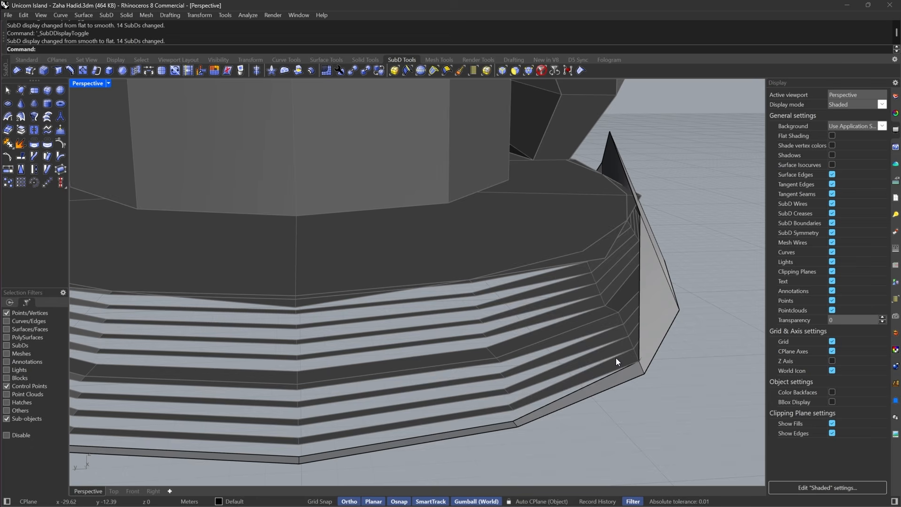
{"action": "right_click_drag", "start_coordinate": [646, 333], "coordinate": [613, 345]}
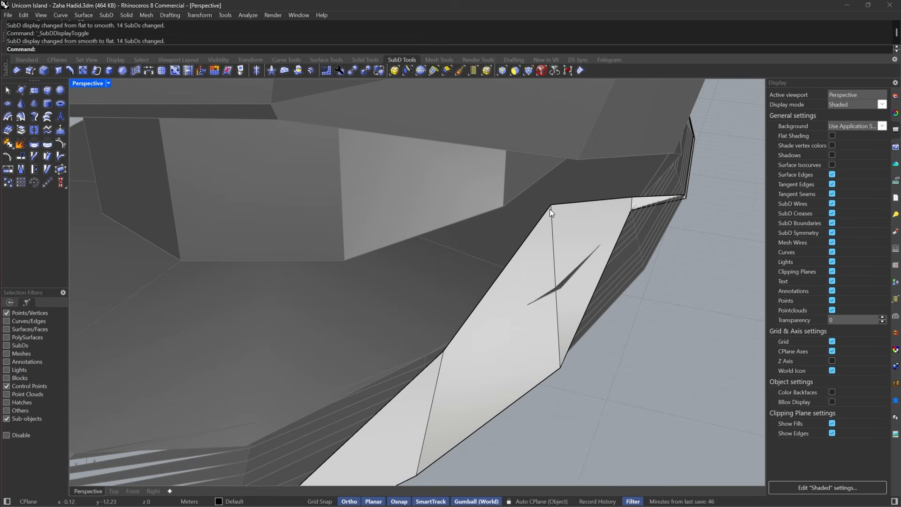
{"action": "left_click", "coordinate": [550, 209]}
{"action": "right_click_drag", "start_coordinate": [550, 202], "coordinate": [568, 182]}
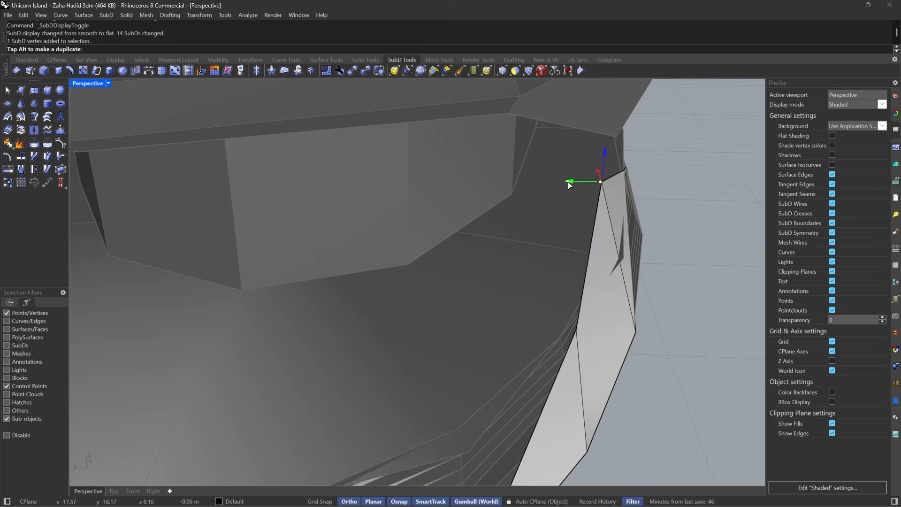
{"action": "left_click_drag", "start_coordinate": [568, 182], "coordinate": [573, 184]}
{"action": "key", "text": "Tab"}
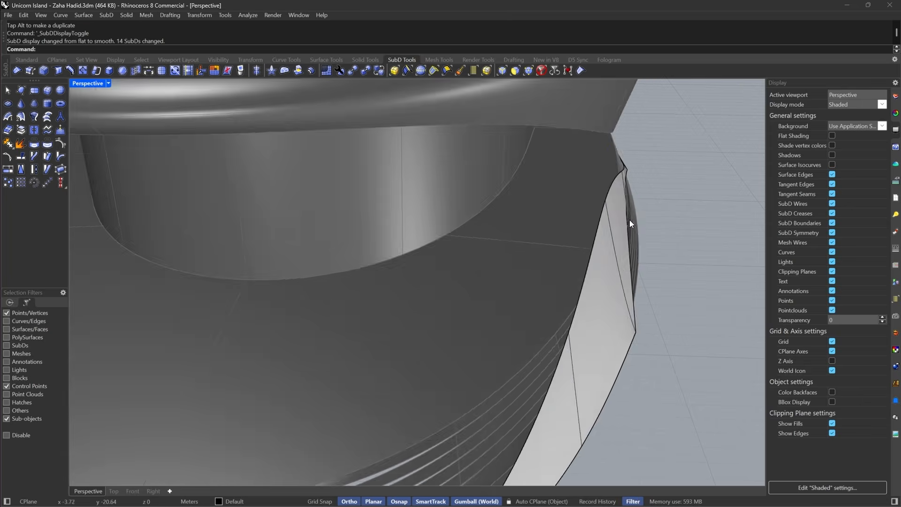
{"action": "scroll", "coordinate": [630, 219], "scroll_direction": "down", "scroll_amount": 10}
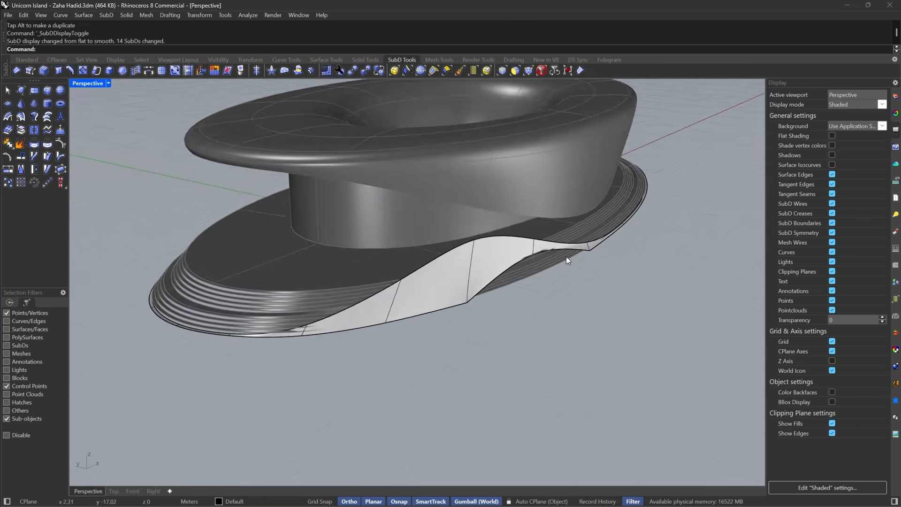
- Inspect the wall's curvature and its fit along the terraces from the front and the -X side in smooth display
{"action": "scroll", "coordinate": [579, 248], "scroll_direction": "up", "scroll_amount": 10}
{"action": "right_click_drag", "start_coordinate": [624, 218], "coordinate": [471, 273]}
{"action": "scroll", "coordinate": [469, 275], "scroll_direction": "down", "scroll_amount": 7}
{"action": "right_click_drag", "start_coordinate": [414, 312], "coordinate": [453, 306]}
{"action": "scroll", "coordinate": [454, 310], "scroll_direction": "down", "scroll_amount": 4}
{"action": "scroll", "coordinate": [511, 335], "scroll_direction": "up", "scroll_amount": 8}
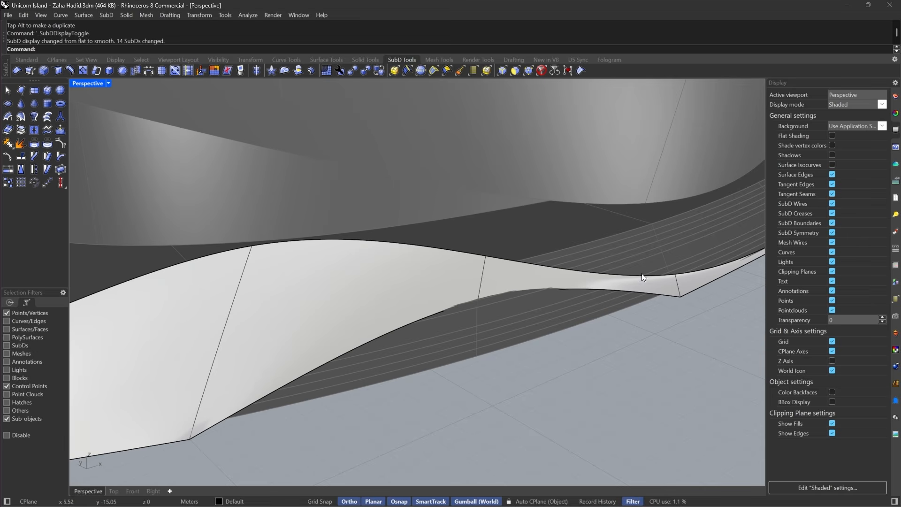
{"action": "scroll", "coordinate": [462, 342], "scroll_direction": "down", "scroll_amount": 8}
{"action": "right_click_drag", "start_coordinate": [463, 343], "coordinate": [549, 319]}
{"action": "scroll", "coordinate": [557, 278], "scroll_direction": "up", "scroll_amount": 6}
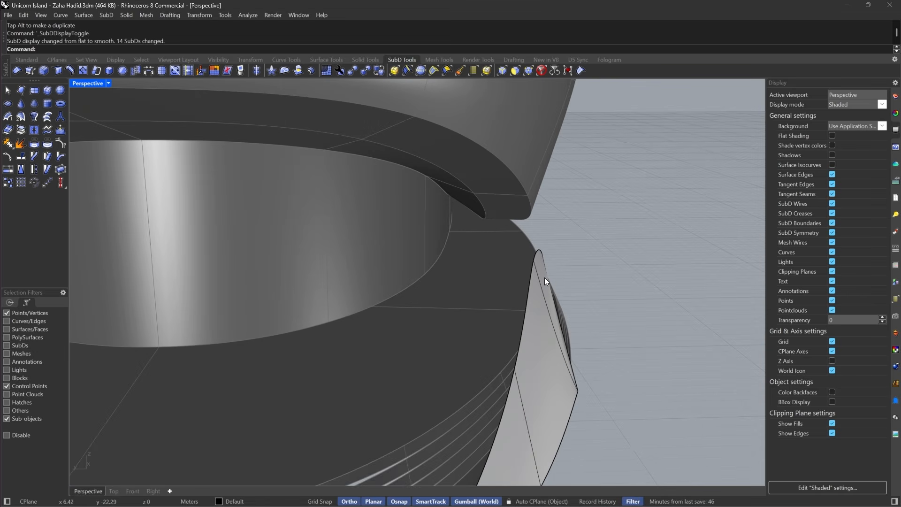
- Reset the selection filter and offset the whole outer strip with OffsetSubD at distance 0.5, solid and on both sides
{"action": "left_click", "coordinate": [542, 71]}
{"action": "left_click", "coordinate": [552, 283]}
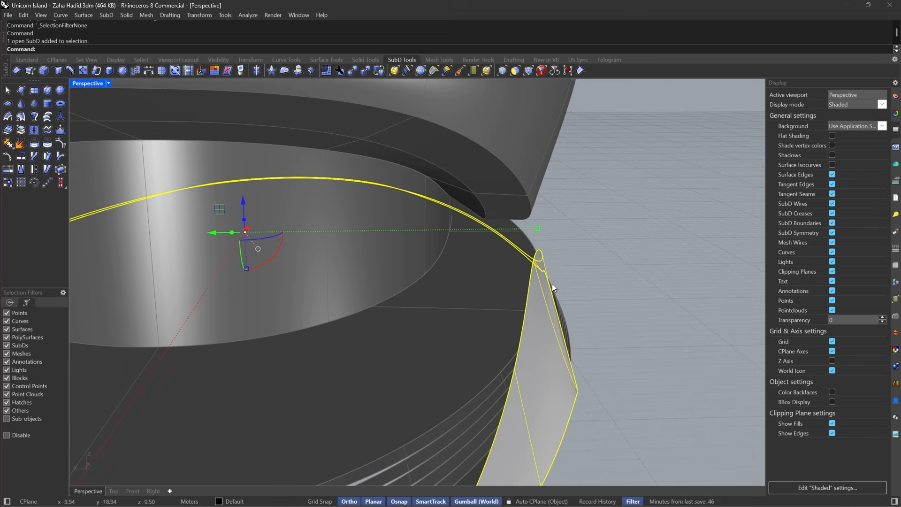
{"action": "right_click_drag", "start_coordinate": [552, 284], "coordinate": [432, 340]}
{"action": "scroll", "coordinate": [312, 333], "scroll_direction": "down", "scroll_amount": 6}
{"action": "scroll", "coordinate": [712, 314], "scroll_direction": "up", "scroll_amount": 4}
{"action": "scroll", "coordinate": [652, 337], "scroll_direction": "down", "scroll_amount": 4}
{"action": "scroll", "coordinate": [430, 376], "scroll_direction": "up", "scroll_amount": 5}
{"action": "type", "text": "OffsetSrf"}
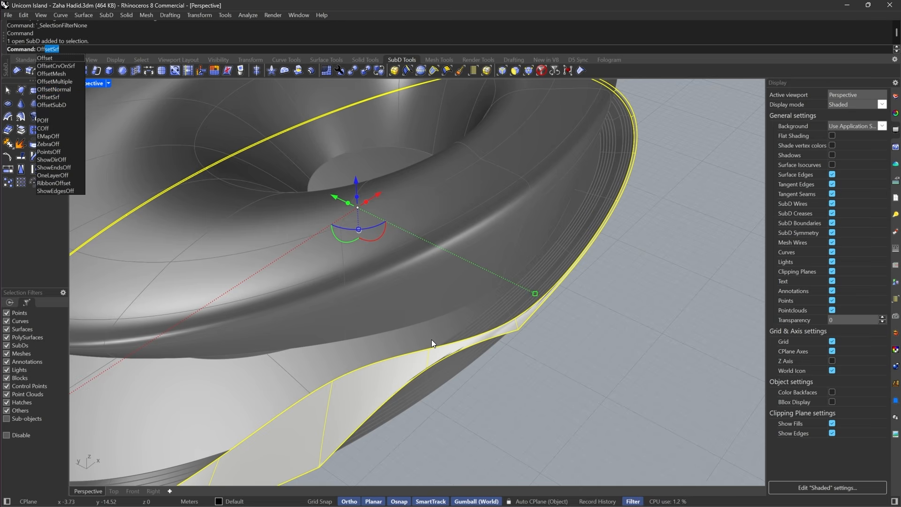
{"action": "left_click", "coordinate": [66, 105]}
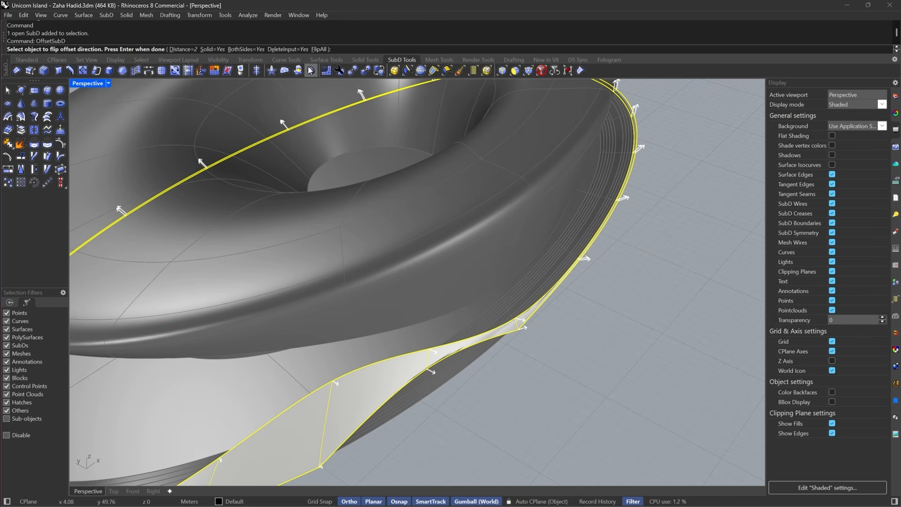
{"action": "right_click_drag", "start_coordinate": [407, 378], "coordinate": [510, 308]}
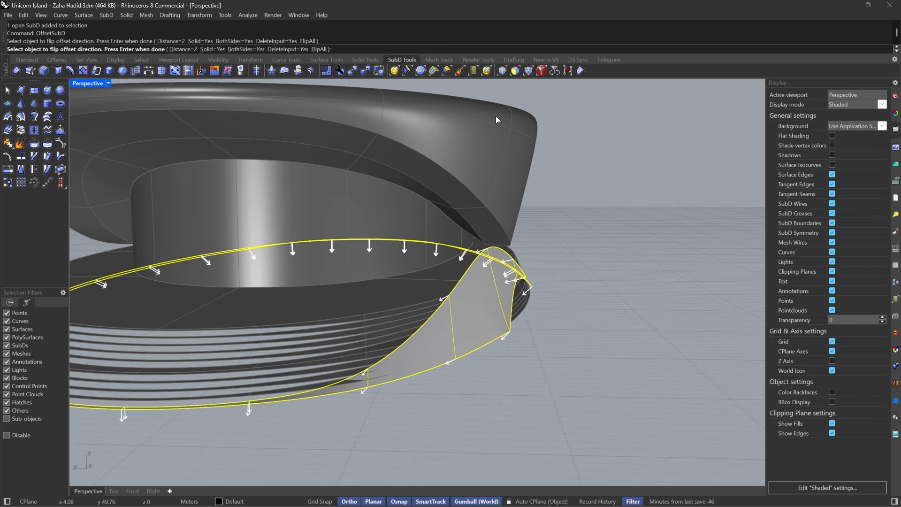
{"action": "left_click", "coordinate": [179, 50]}
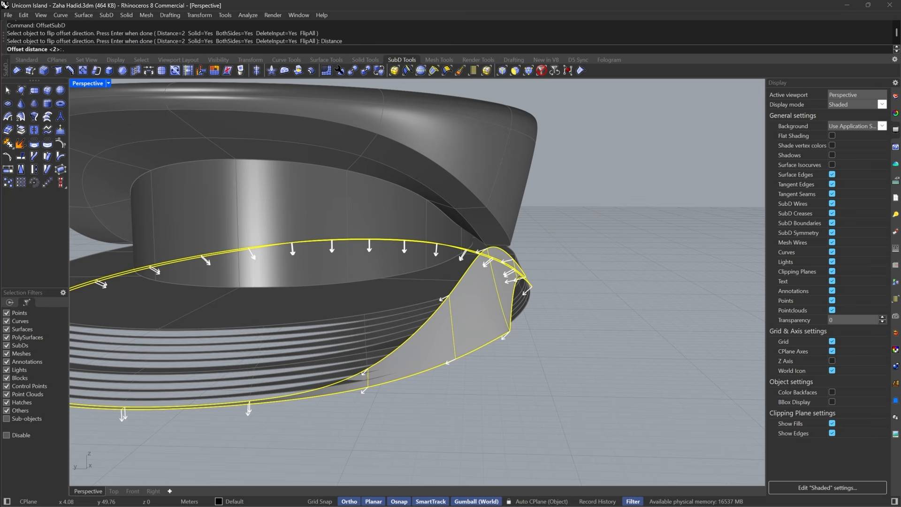
{"action": "type", "text": ".5"}
{"action": "key", "text": "Return"}
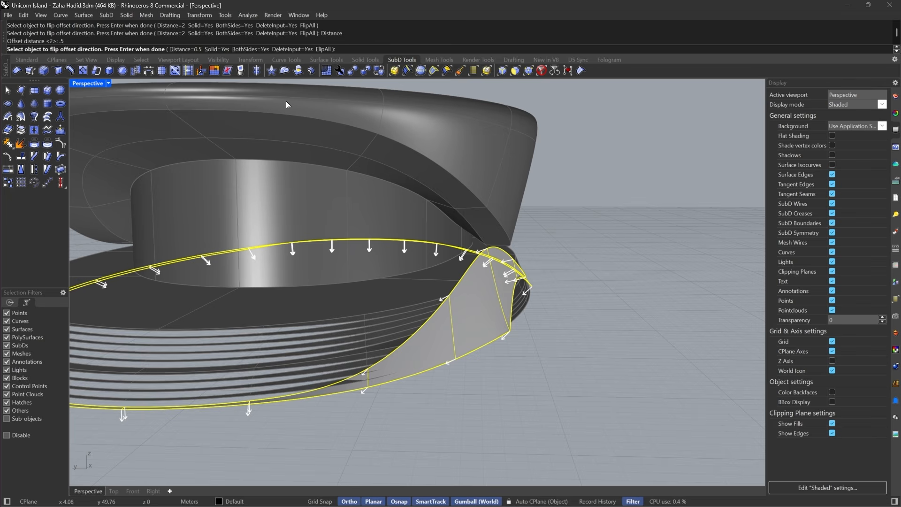
{"action": "key", "text": "Return"}
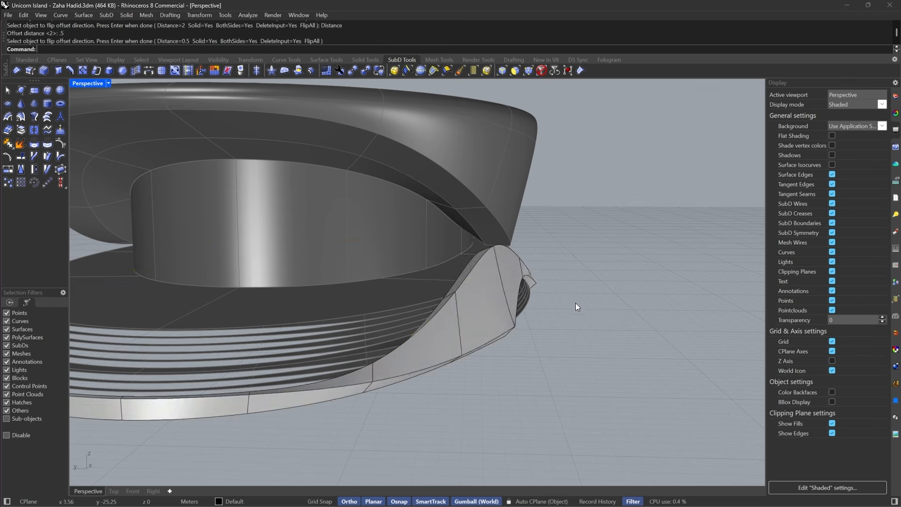
- Set the perspective view to Rendered display and examine the thickened wall and its edge beside the terraces at the -X end
{"action": "right_click_drag", "start_coordinate": [575, 302], "coordinate": [300, 323]}
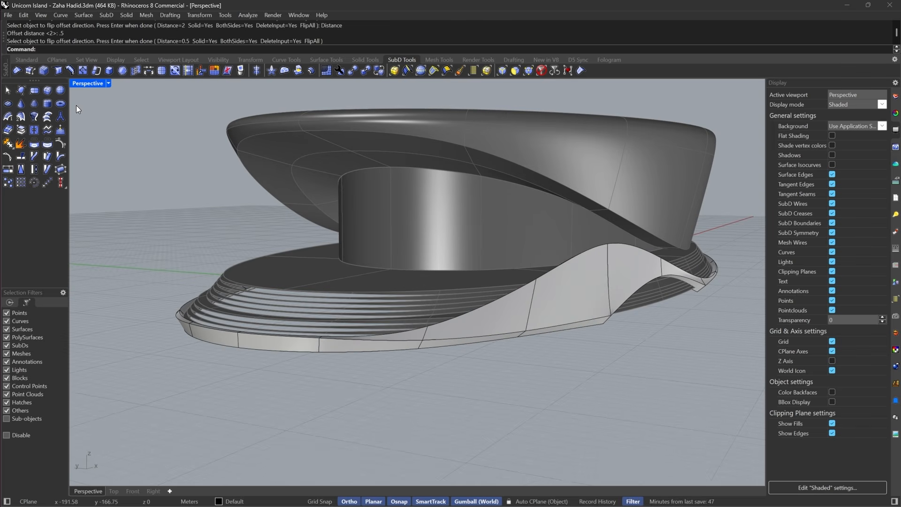
{"action": "left_click", "coordinate": [108, 83]}
{"action": "left_click", "coordinate": [131, 68]}
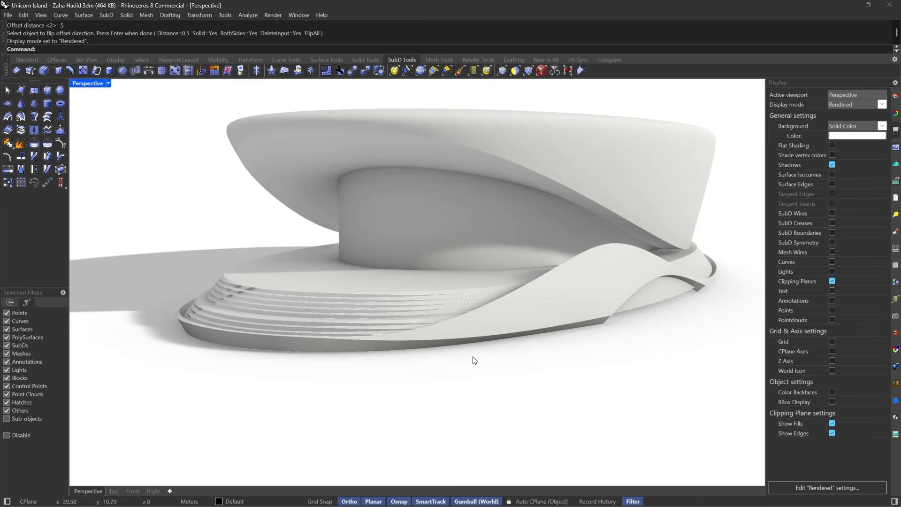
{"action": "scroll", "coordinate": [575, 344], "scroll_direction": "up", "scroll_amount": 10}
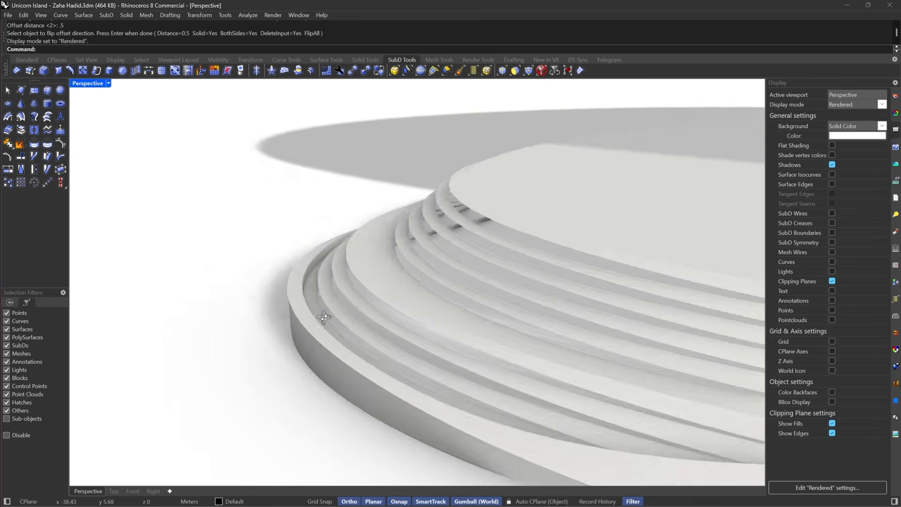
{"action": "key", "text": "Tab"}
{"action": "right_click_drag", "start_coordinate": [315, 311], "coordinate": [496, 281]}
{"action": "right_click_drag", "start_coordinate": [509, 276], "coordinate": [529, 277]}
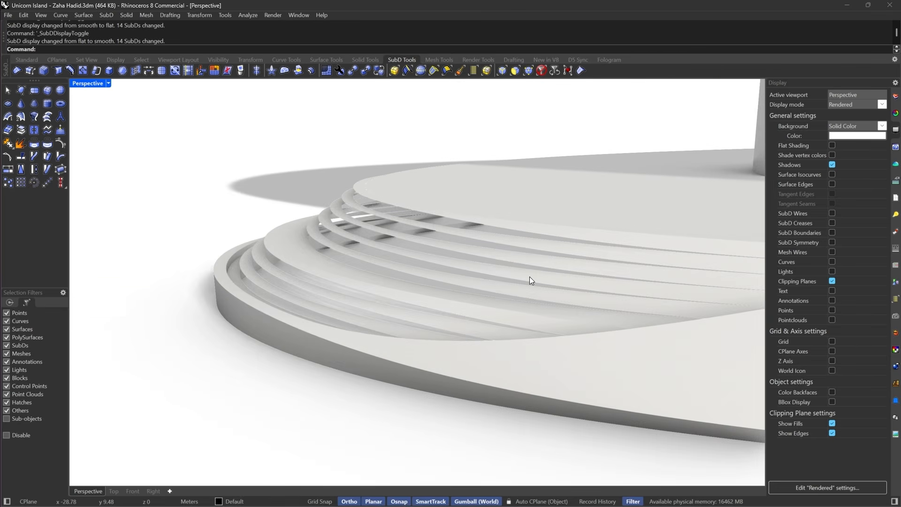
- Undo the strip's SubD offset and reselect the outer strip in flat display
{"action": "key", "text": "ctrl+z"}
{"action": "scroll", "coordinate": [376, 334], "scroll_direction": "down", "scroll_amount": 4}
{"action": "key", "text": "Tab"}
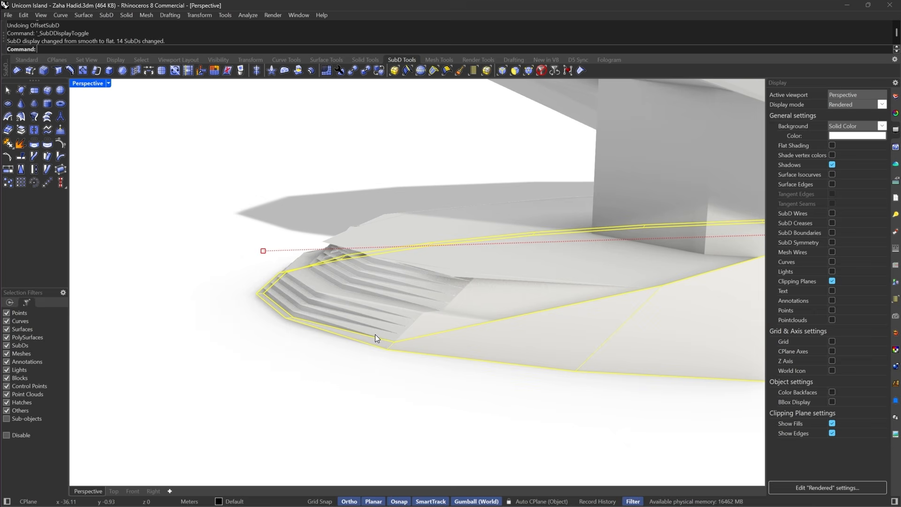
{"action": "left_click", "coordinate": [452, 344]}
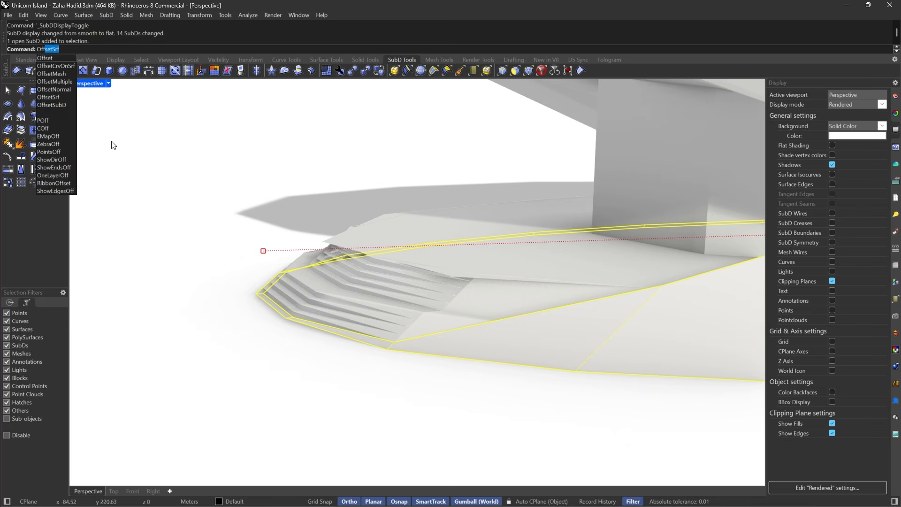
- Offset the outer strip with OffsetSubD at distance 0.5 as a solid on one side only
{"action": "left_click", "coordinate": [52, 105]}
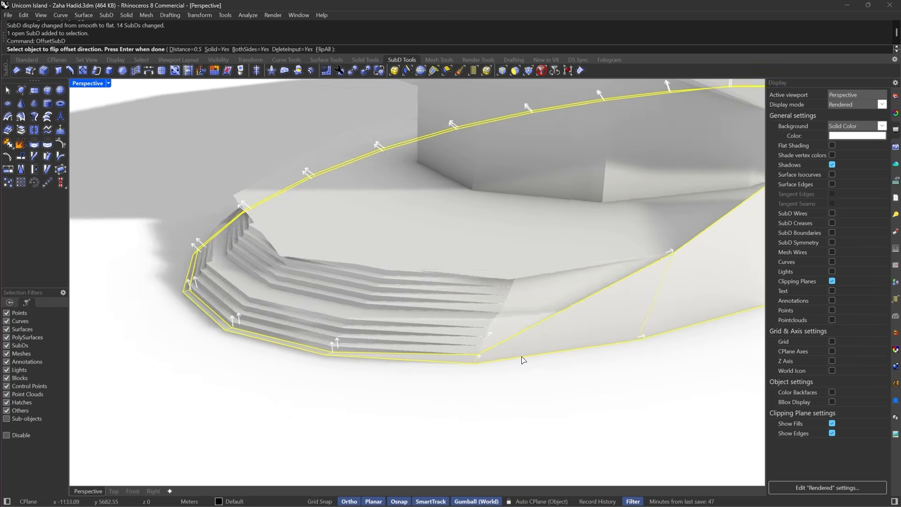
{"action": "right_click_drag", "start_coordinate": [291, 353], "coordinate": [382, 318]}
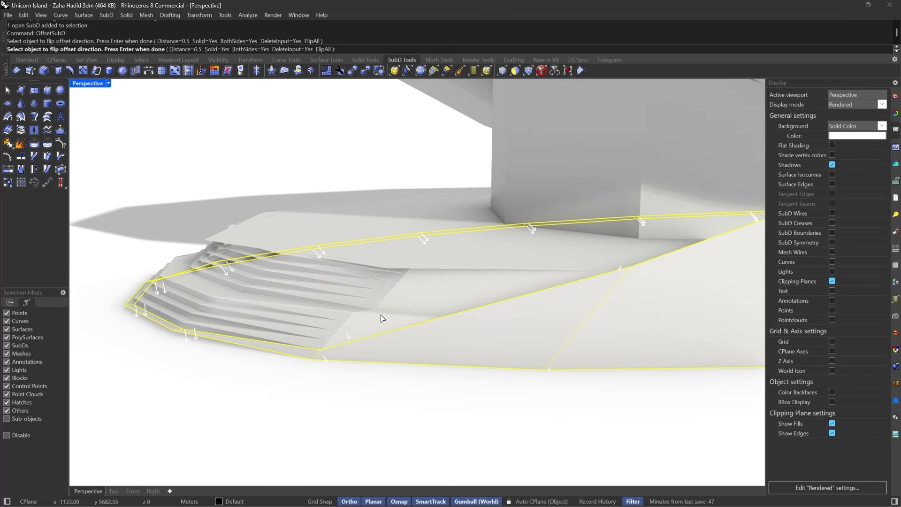
{"action": "left_click", "coordinate": [242, 51]}
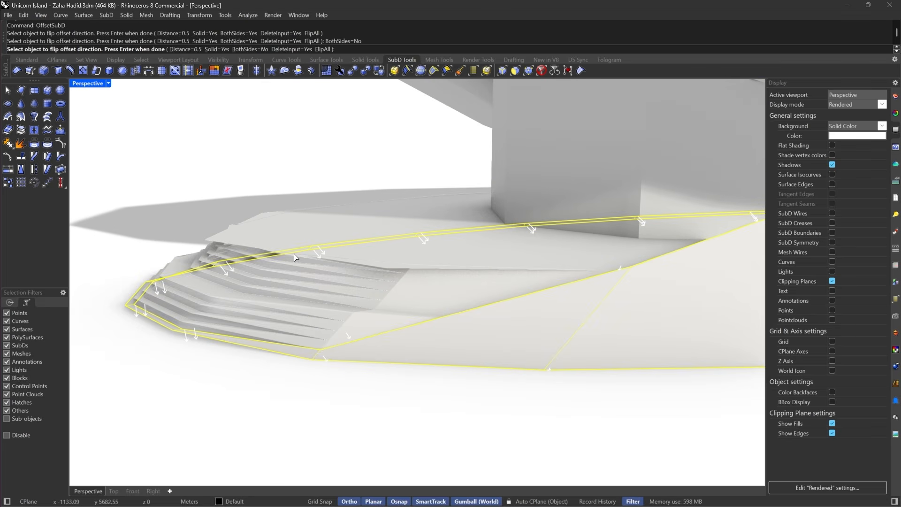
{"action": "right_click_drag", "start_coordinate": [230, 286], "coordinate": [526, 359]}
{"action": "key", "text": "Return"}
{"action": "key", "text": "Tab"}
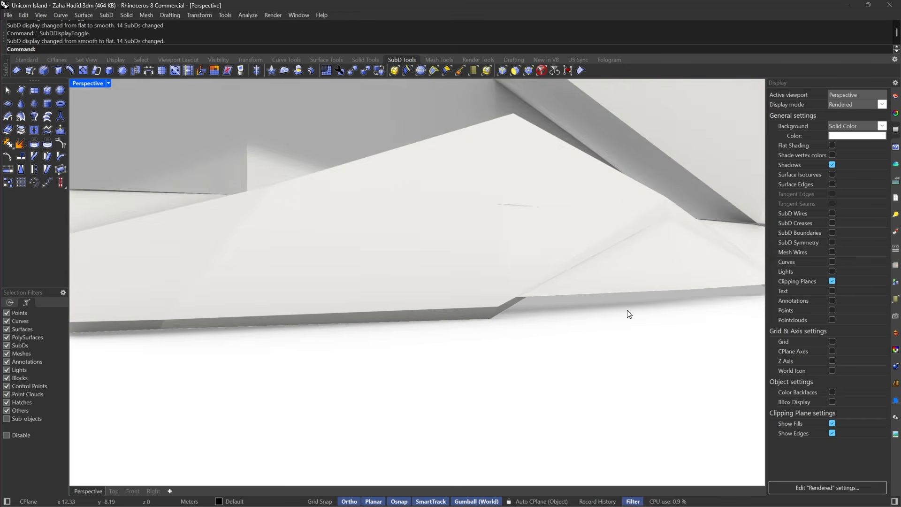
- Flatten the thickened wall's narrow bottom faces vertically, using a gumball relocated to the corner of one selected face
{"action": "key", "text": "Tab"}
{"action": "key", "text": "Tab"}
{"action": "scroll", "coordinate": [478, 313], "scroll_direction": "down", "scroll_amount": 2}
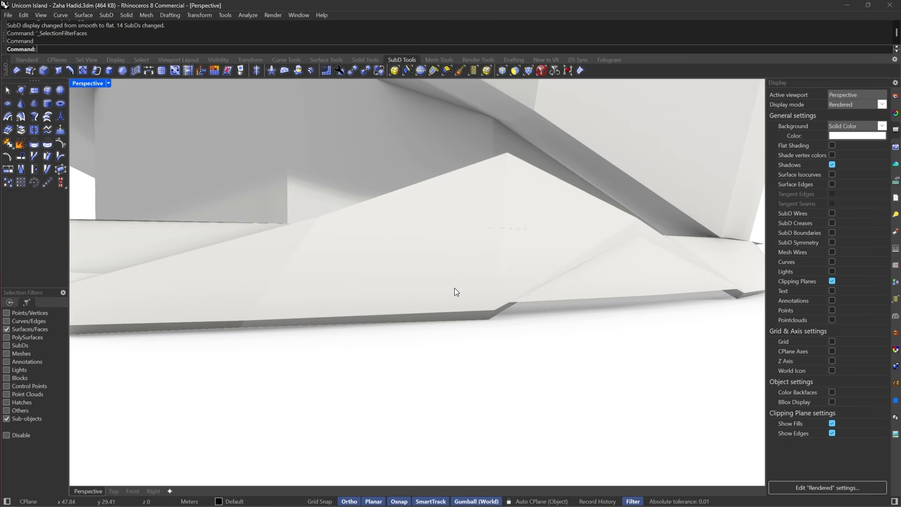
{"action": "left_click", "coordinate": [453, 320]}
{"action": "right_click_drag", "start_coordinate": [320, 318], "coordinate": [619, 334]}
{"action": "left_click", "coordinate": [348, 325], "text": "shift"}
{"action": "scroll", "coordinate": [620, 334], "scroll_direction": "down", "scroll_amount": 5}
{"action": "scroll", "coordinate": [654, 325], "scroll_direction": "up", "scroll_amount": 5}
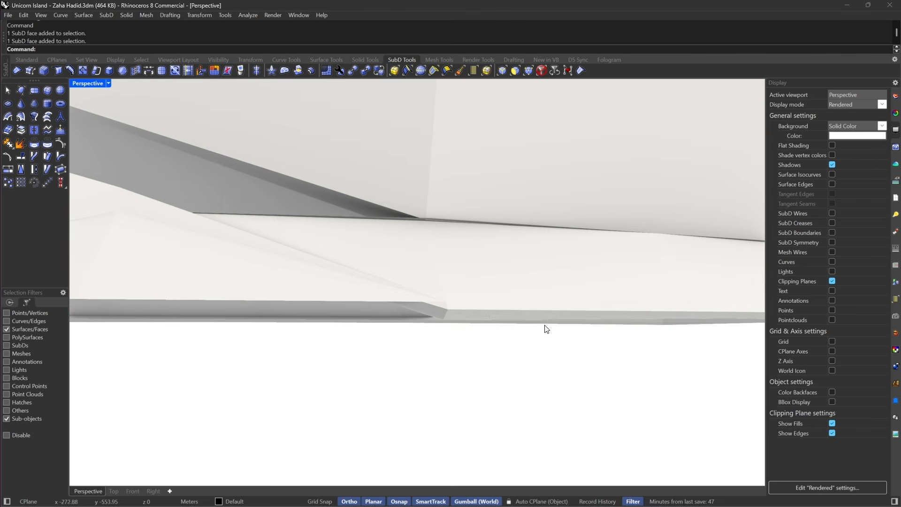
{"action": "left_click", "coordinate": [597, 320], "text": "shift"}
{"action": "right_click_drag", "start_coordinate": [531, 315], "coordinate": [585, 330]}
{"action": "scroll", "coordinate": [417, 320], "scroll_direction": "up", "scroll_amount": 4}
{"action": "right_click_drag", "start_coordinate": [471, 341], "coordinate": [460, 336]}
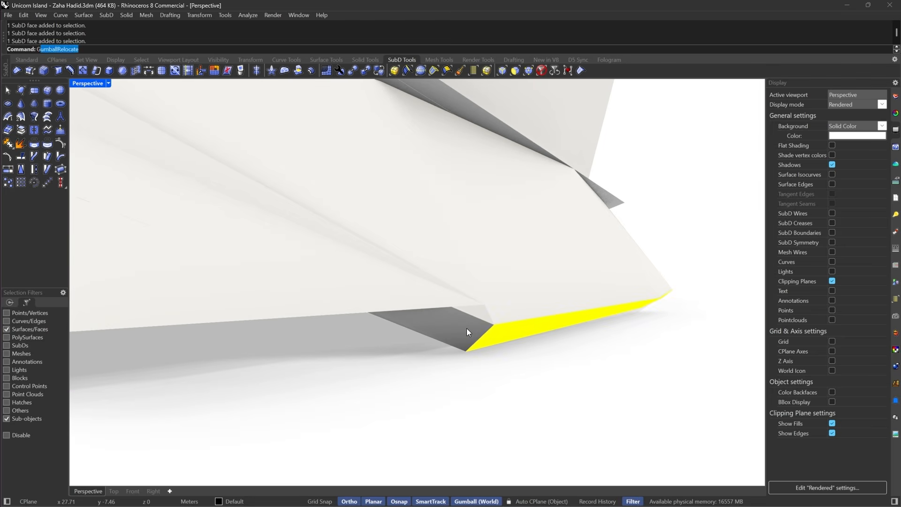
{"action": "key", "text": "Return"}
{"action": "left_click", "coordinate": [493, 324]}
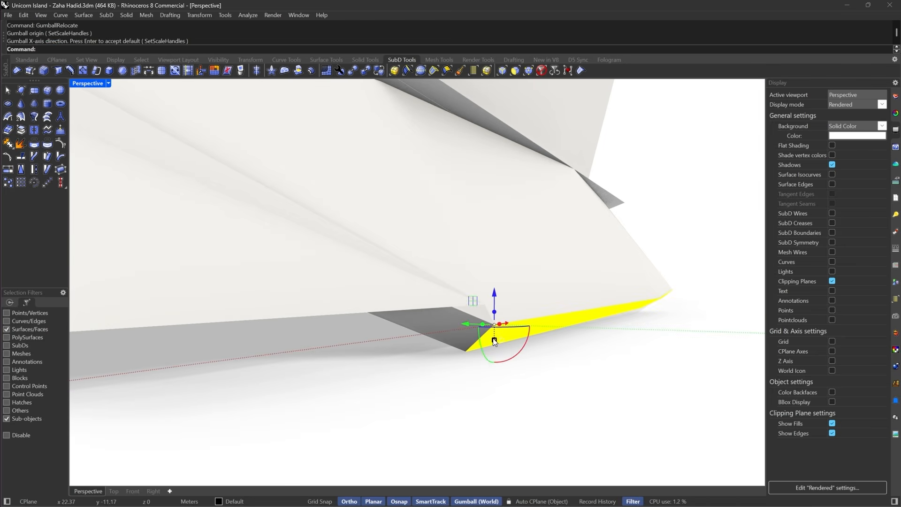
{"action": "left_click_drag", "start_coordinate": [494, 340], "coordinate": [494, 325]}
{"action": "scroll", "coordinate": [511, 341], "scroll_direction": "down", "scroll_amount": 5}
{"action": "key", "text": "Escape"}
- Inspect the flattened wall base and its fit against the terraces in smooth display, comparing it with flat display
{"action": "key", "text": "Tab"}
{"action": "scroll", "coordinate": [523, 350], "scroll_direction": "down", "scroll_amount": 6}
{"action": "right_click_drag", "start_coordinate": [526, 351], "coordinate": [391, 365]}
{"action": "scroll", "coordinate": [503, 363], "scroll_direction": "down", "scroll_amount": 7}
{"action": "scroll", "coordinate": [391, 365], "scroll_direction": "up", "scroll_amount": 4}
{"action": "scroll", "coordinate": [295, 362], "scroll_direction": "up", "scroll_amount": 6}
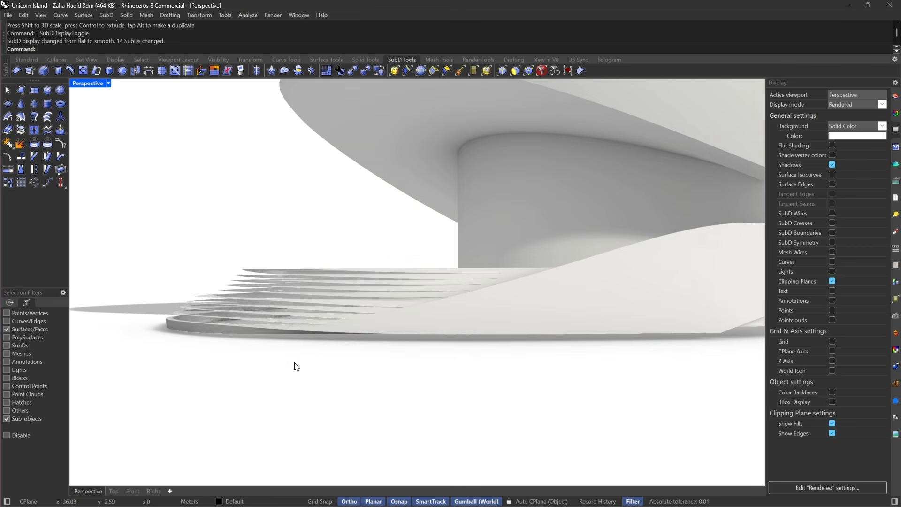
{"action": "scroll", "coordinate": [468, 334], "scroll_direction": "down", "scroll_amount": 6}
{"action": "right_click_drag", "start_coordinate": [469, 334], "coordinate": [537, 336]}
{"action": "scroll", "coordinate": [538, 336], "scroll_direction": "up", "scroll_amount": 10}
{"action": "key", "text": "Tab"}
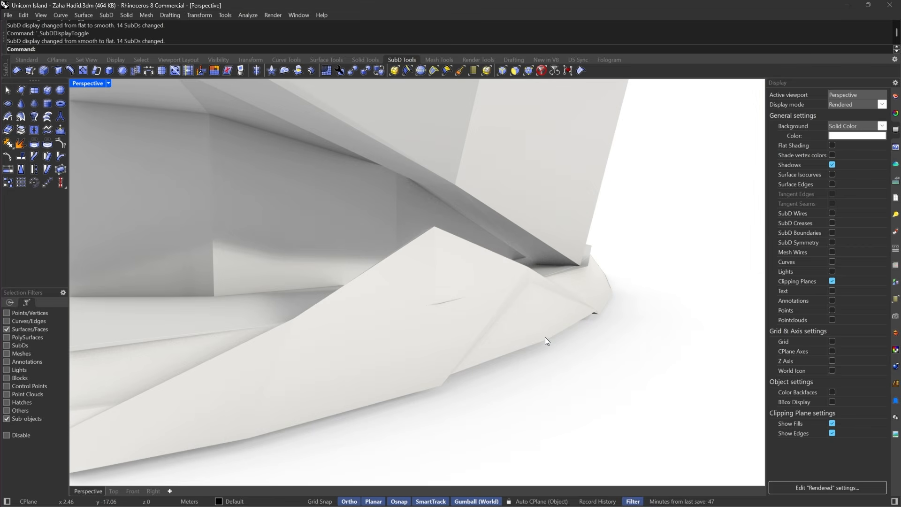
{"action": "right_click_drag", "start_coordinate": [506, 304], "coordinate": [536, 324]}
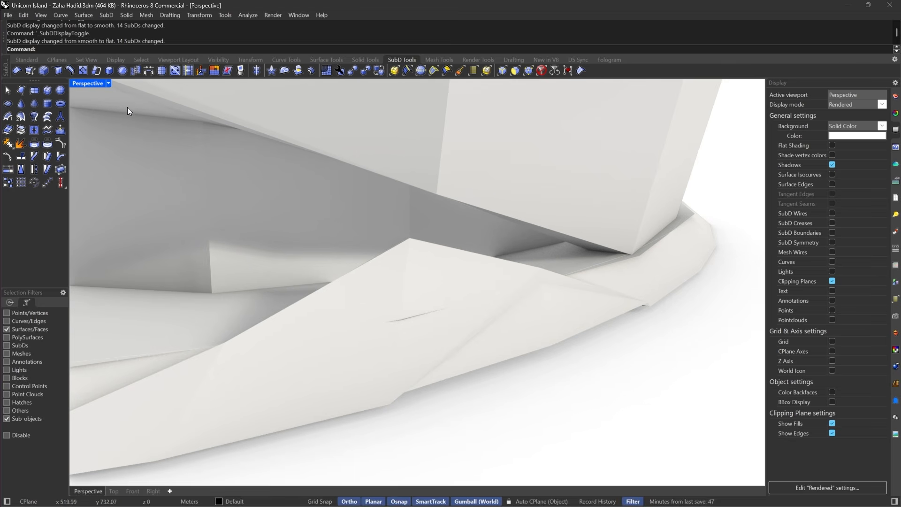
- Set the perspective view to Shaded display and hide the thickened outer wall
{"action": "left_click", "coordinate": [108, 83]}
{"action": "left_click", "coordinate": [126, 94]}
{"action": "scroll", "coordinate": [497, 310], "scroll_direction": "down", "scroll_amount": 8}
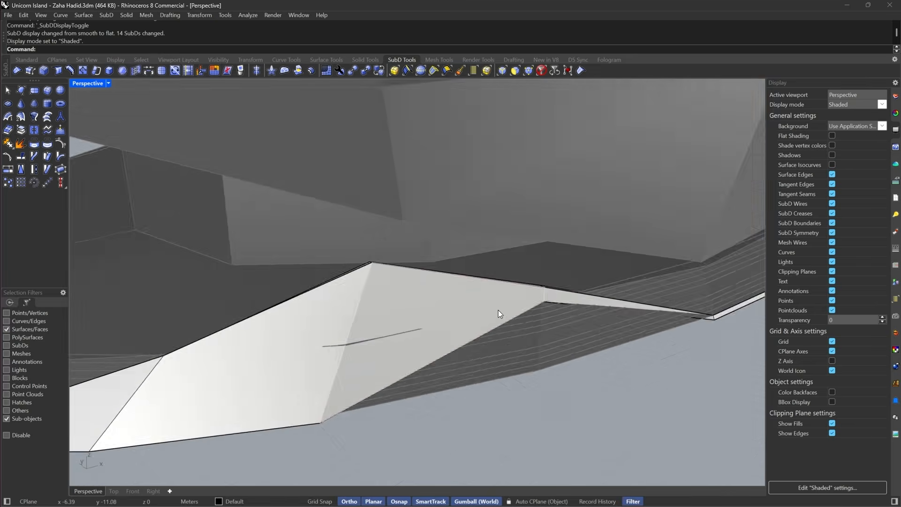
{"action": "right_click_drag", "start_coordinate": [542, 299], "coordinate": [523, 296]}
{"action": "left_click", "coordinate": [330, 356]}
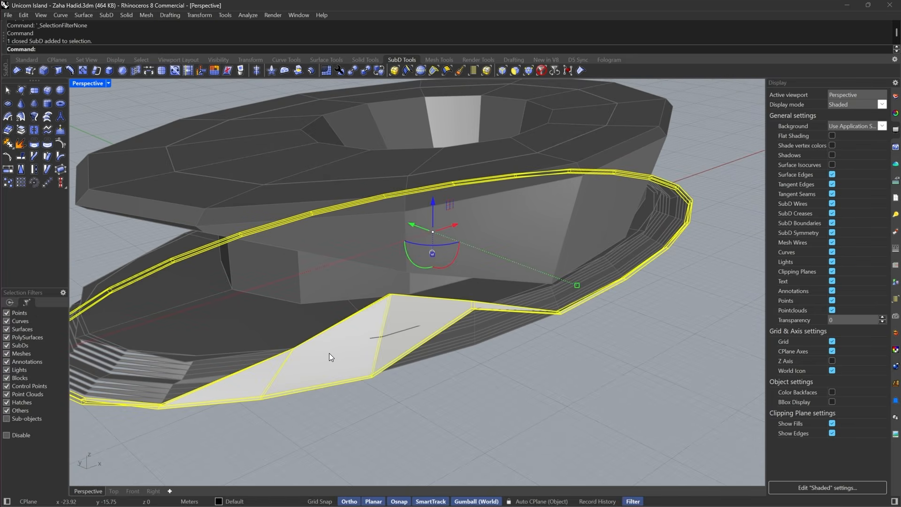
{"action": "key", "text": "ctrl+h"}
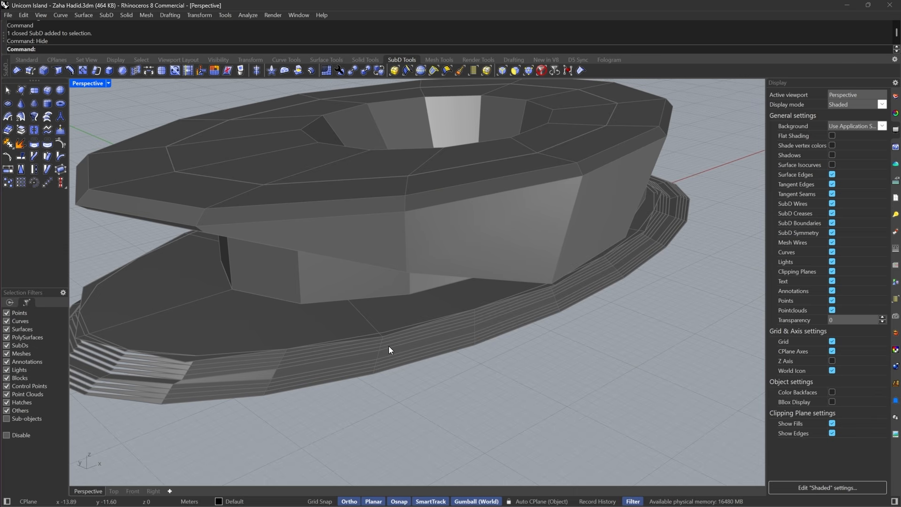
- Unlock the locked building parts and show the SubDs in smooth display
{"action": "key", "text": "Escape"}
{"action": "type", "text": "Unlock"}
{"action": "key", "text": "Return"}
{"action": "mouse_move", "coordinate": [537, 329]}
{"action": "right_mouse_down"}
{"action": "mouse_move", "coordinate": [535, 305]}
{"action": "mouse_move", "coordinate": [527, 309]}
{"action": "mouse_move", "coordinate": [534, 313]}
{"action": "right_mouse_up"}
{"action": "key", "text": "Tab"}
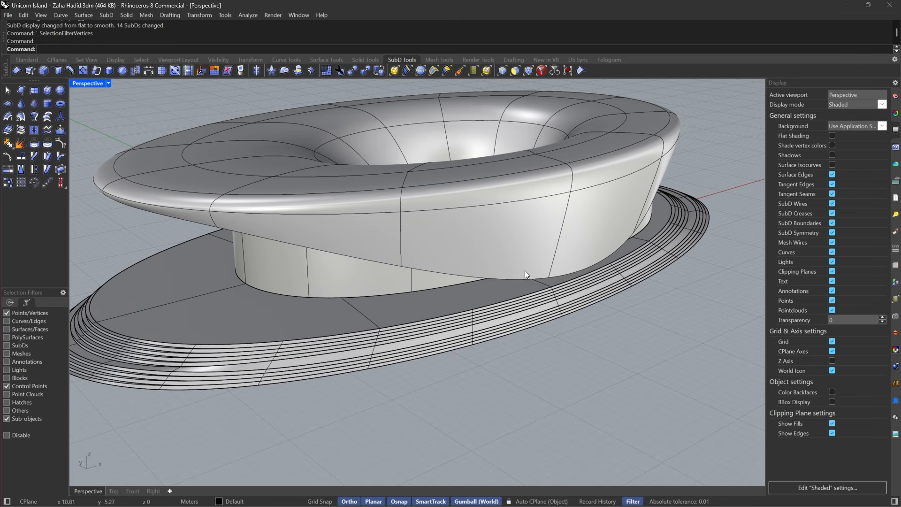
- Subdivide the top platform surface around the building's core once
{"action": "scroll", "coordinate": [607, 342], "scroll_direction": "up", "scroll_amount": 5}
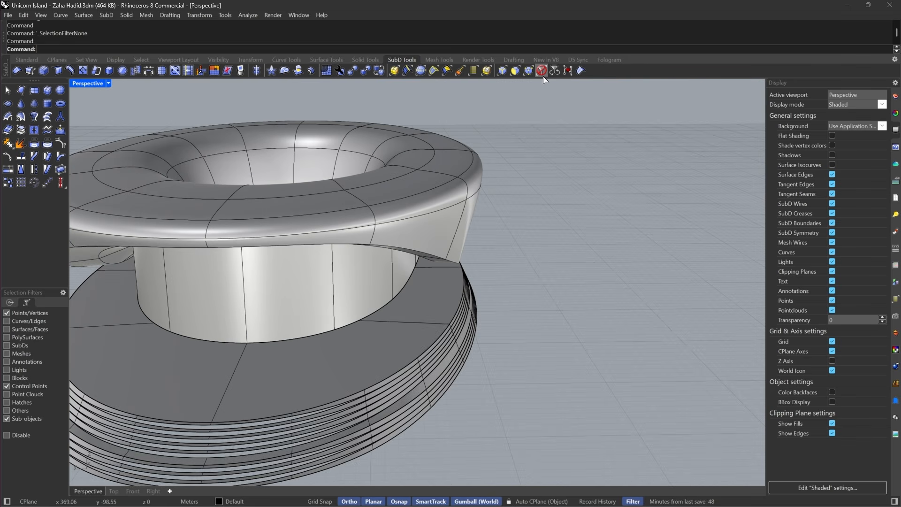
{"action": "left_click", "coordinate": [424, 298]}
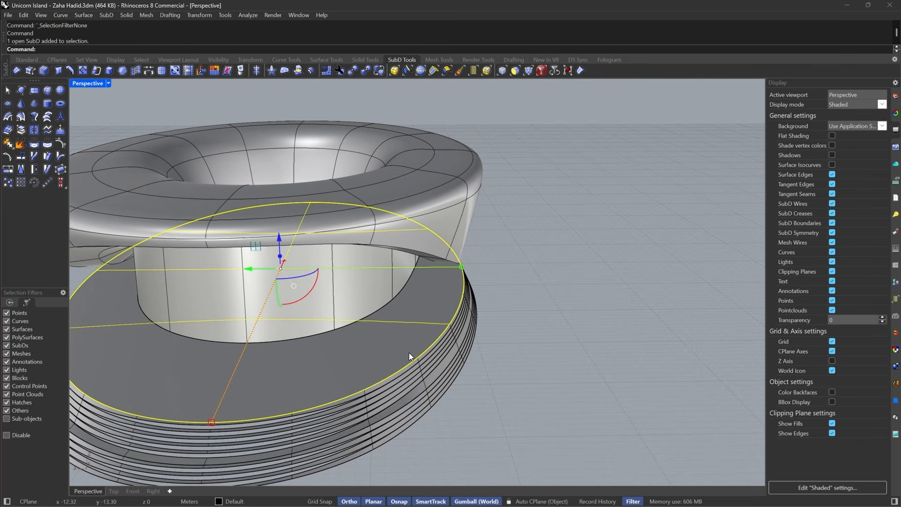
{"action": "left_click", "coordinate": [159, 71]}
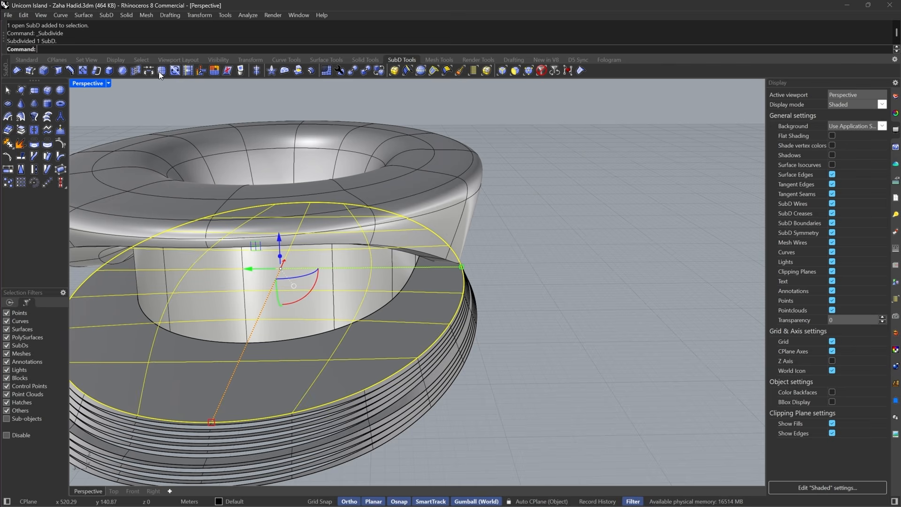
{"action": "scroll", "coordinate": [345, 368], "scroll_direction": "up", "scroll_amount": 4}
{"action": "right_click_drag", "start_coordinate": [522, 309], "coordinate": [415, 336]}
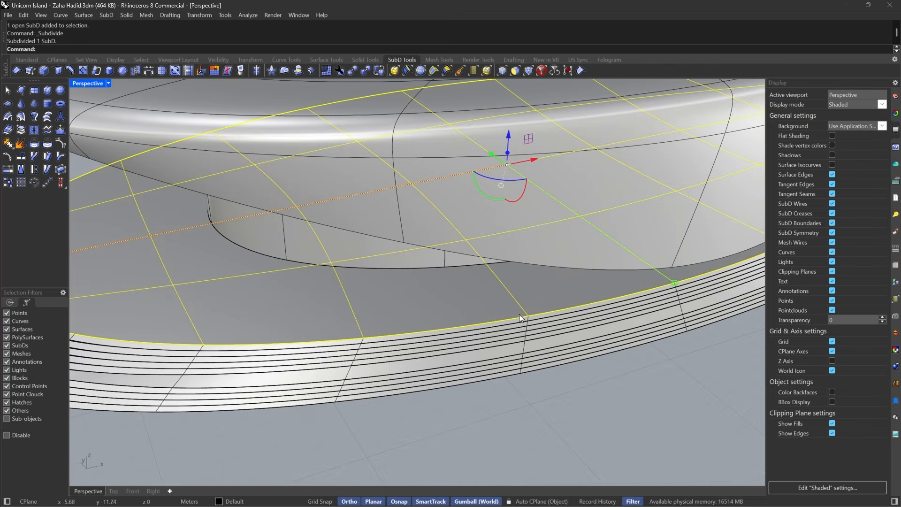
- Bring back the hidden outer wall in flat display and lock it
{"action": "right_click_drag", "start_coordinate": [519, 314], "coordinate": [488, 307]}
{"action": "key", "text": "Tab"}
{"action": "scroll", "coordinate": [524, 300], "scroll_direction": "down", "scroll_amount": 5}
{"action": "scroll", "coordinate": [524, 300], "scroll_direction": "up", "scroll_amount": 5}
{"action": "right_click_drag", "start_coordinate": [556, 359], "coordinate": [495, 371]}
{"action": "type", "text": "how"}
{"action": "key", "text": "Return"}
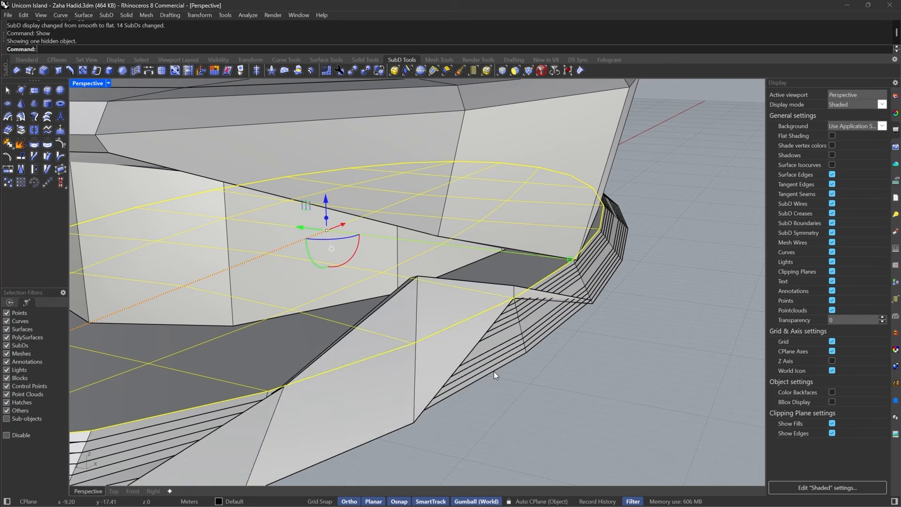
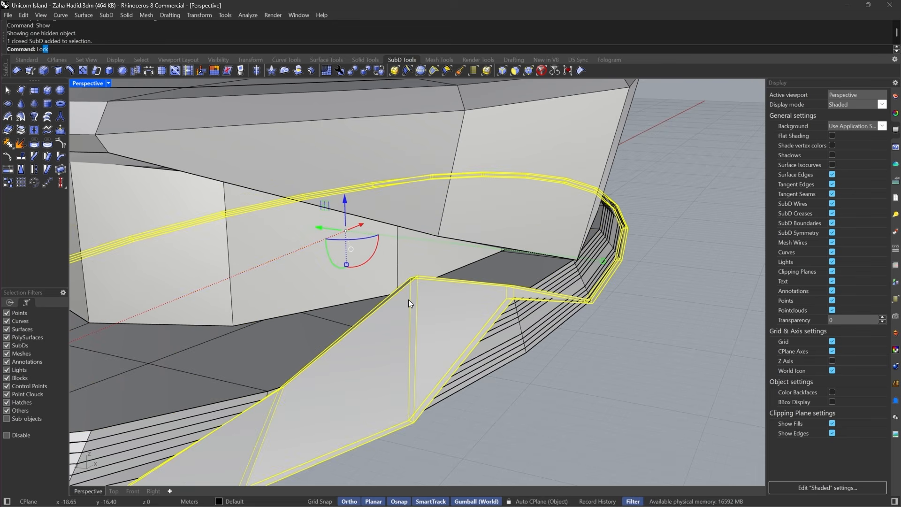
{"action": "type", "text": "Lo"}
{"action": "key", "text": "Return"}
- Inset all faces of the top platform as a group by a distance of 1
{"action": "right_click_drag", "start_coordinate": [471, 315], "coordinate": [533, 312]}
{"action": "left_click", "coordinate": [528, 71]}
{"action": "left_click", "coordinate": [455, 238]}
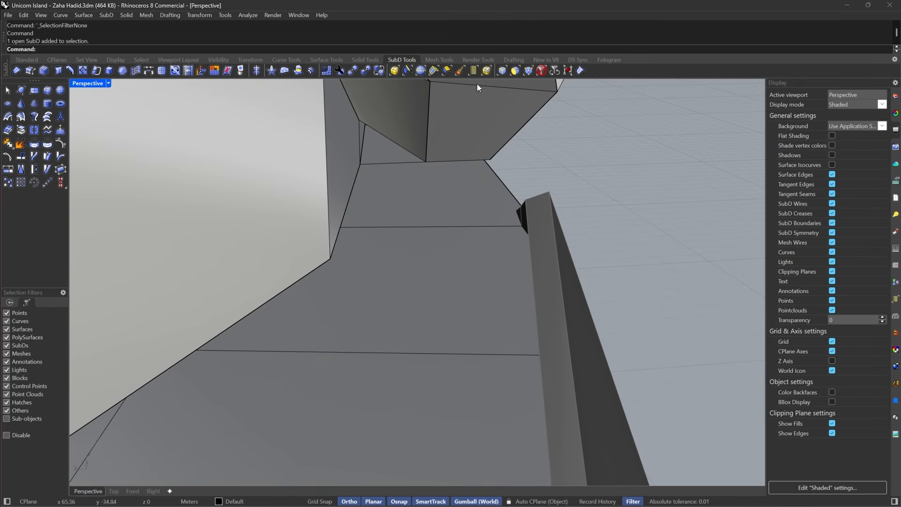
{"action": "left_click", "coordinate": [512, 71]}
{"action": "double_click", "coordinate": [428, 267]}
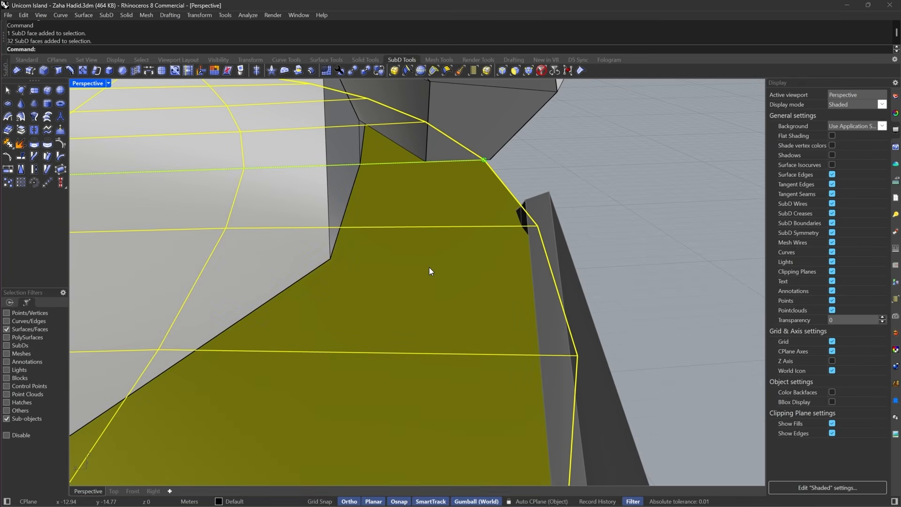
{"action": "left_click", "coordinate": [122, 70]}
{"action": "scroll", "coordinate": [539, 225], "scroll_direction": "down", "scroll_amount": 5}
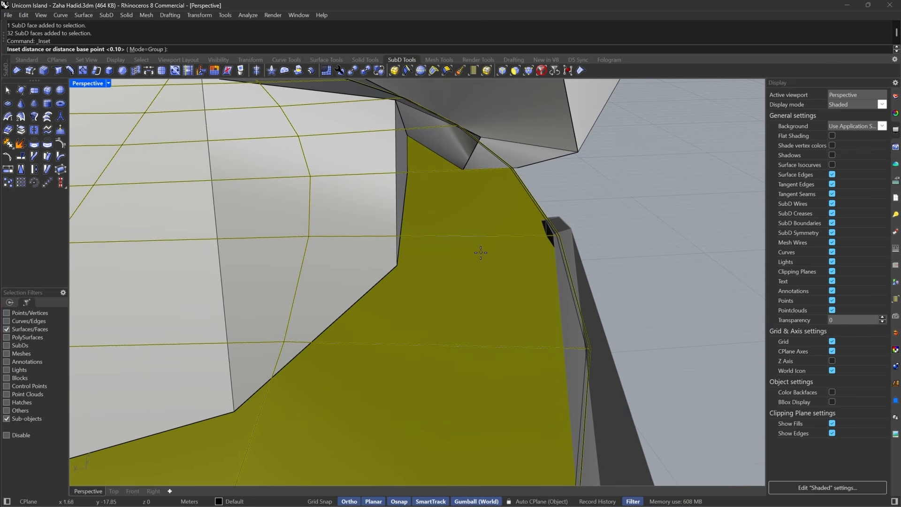
{"action": "right_click_drag", "start_coordinate": [480, 253], "coordinate": [516, 255]}
{"action": "scroll", "coordinate": [590, 273], "scroll_direction": "up", "scroll_amount": 7}
{"action": "scroll", "coordinate": [606, 240], "scroll_direction": "down", "scroll_amount": 7}
{"action": "right_click_drag", "start_coordinate": [460, 293], "coordinate": [538, 276]}
{"action": "type", "text": "1"}
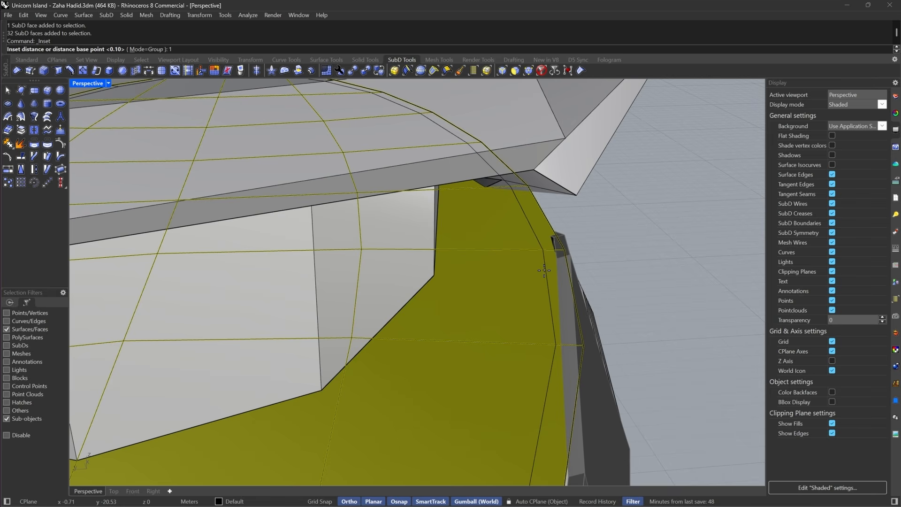
{"action": "key", "text": "Return"}
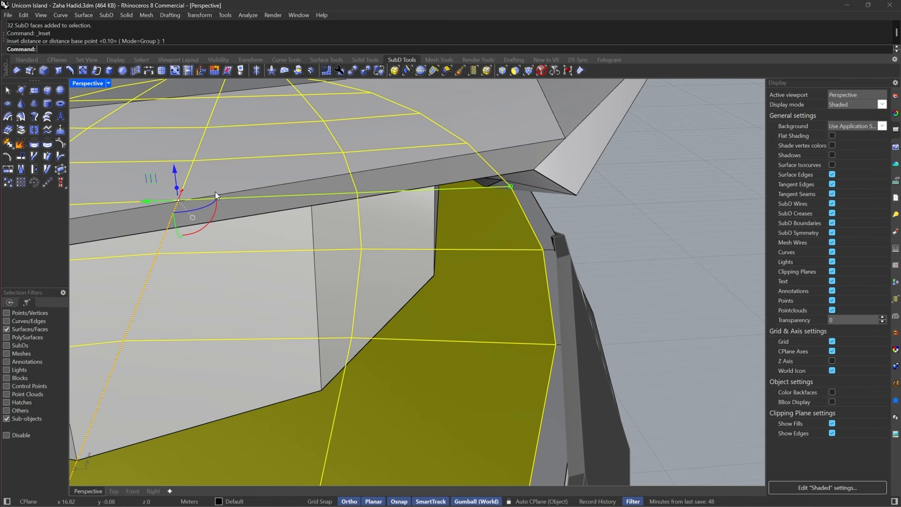
- Extract the inset platform faces and join them back to the surrounding rim with creased joined edges
{"action": "left_click", "coordinate": [21, 130]}
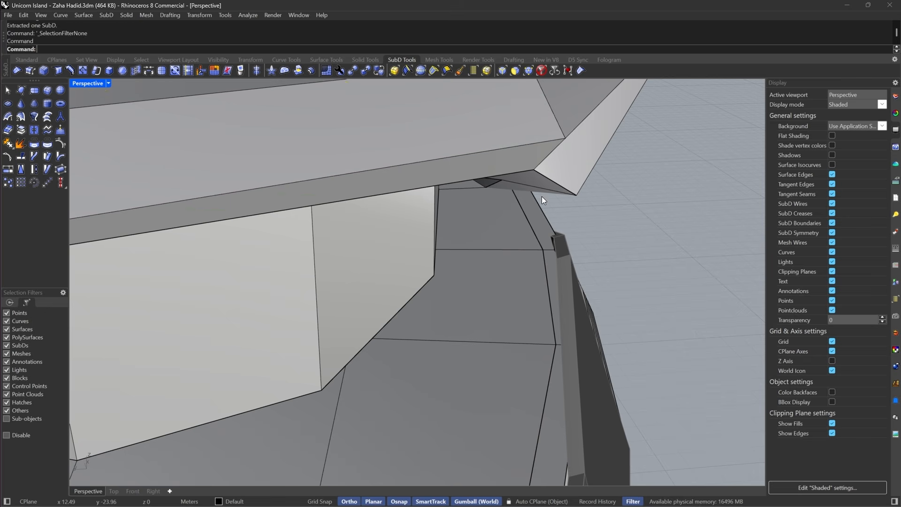
{"action": "left_click", "coordinate": [539, 219]}
{"action": "type", "text": "join"}
{"action": "key", "text": "Return"}
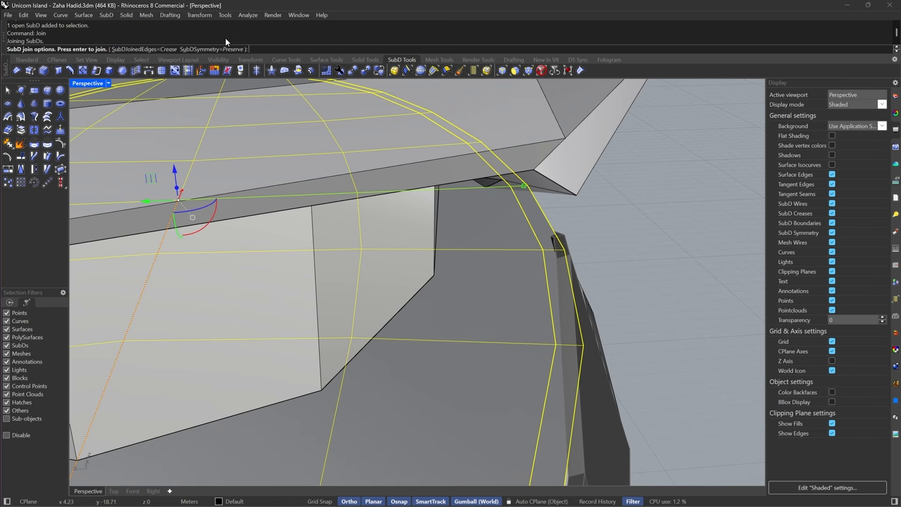
{"action": "key", "text": "Return"}
{"action": "key", "text": "Tab"}
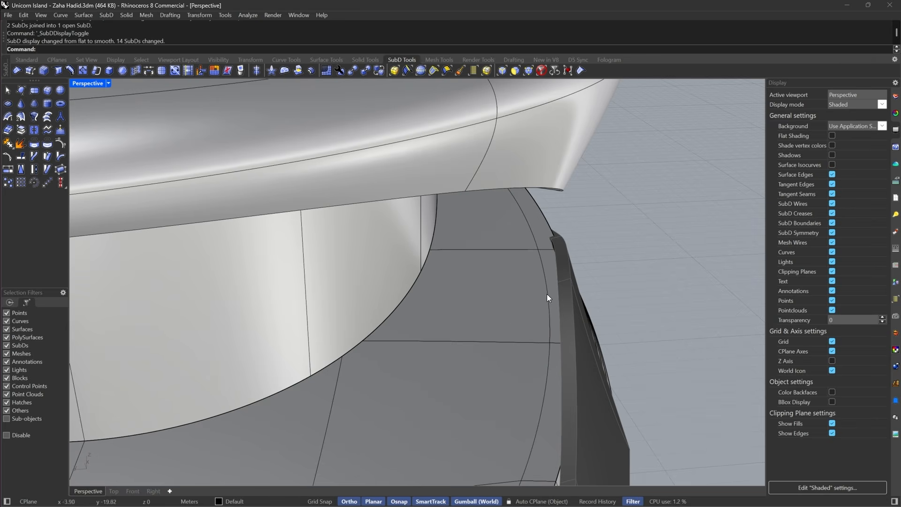
- Scale the column of terrace vertices beside the wall's low notch down into a tight cluster in flat display
{"action": "right_click_drag", "start_coordinate": [547, 294], "coordinate": [541, 314]}
{"action": "scroll", "coordinate": [545, 238], "scroll_direction": "down", "scroll_amount": 8}
{"action": "scroll", "coordinate": [249, 297], "scroll_direction": "up", "scroll_amount": 4}
{"action": "scroll", "coordinate": [419, 298], "scroll_direction": "down", "scroll_amount": 5}
{"action": "key", "text": "Tab"}
{"action": "scroll", "coordinate": [541, 314], "scroll_direction": "up", "scroll_amount": 8}
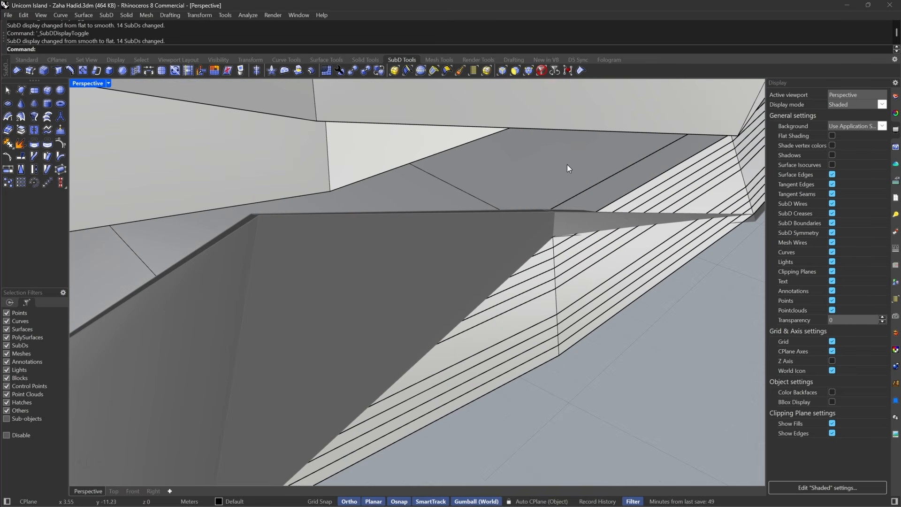
{"action": "left_click_drag", "start_coordinate": [588, 249], "coordinate": [593, 216]}
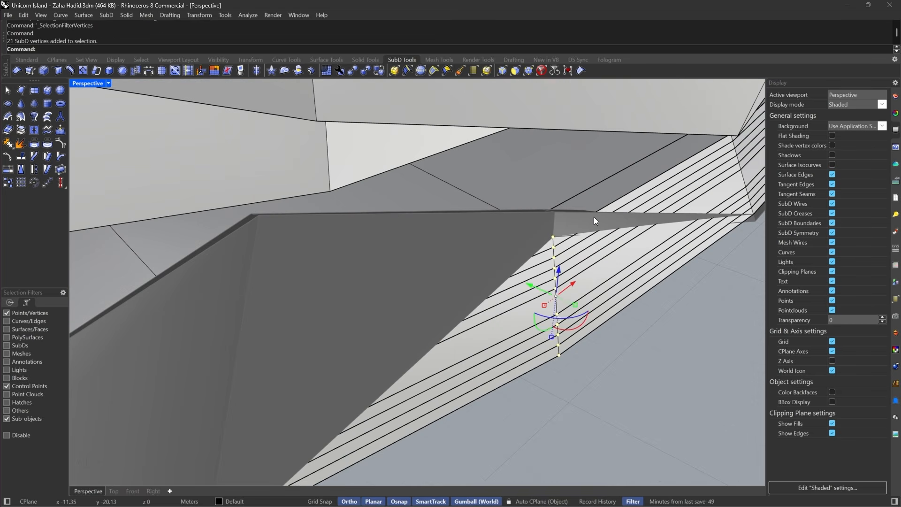
{"action": "right_click_drag", "start_coordinate": [593, 217], "coordinate": [633, 245]}
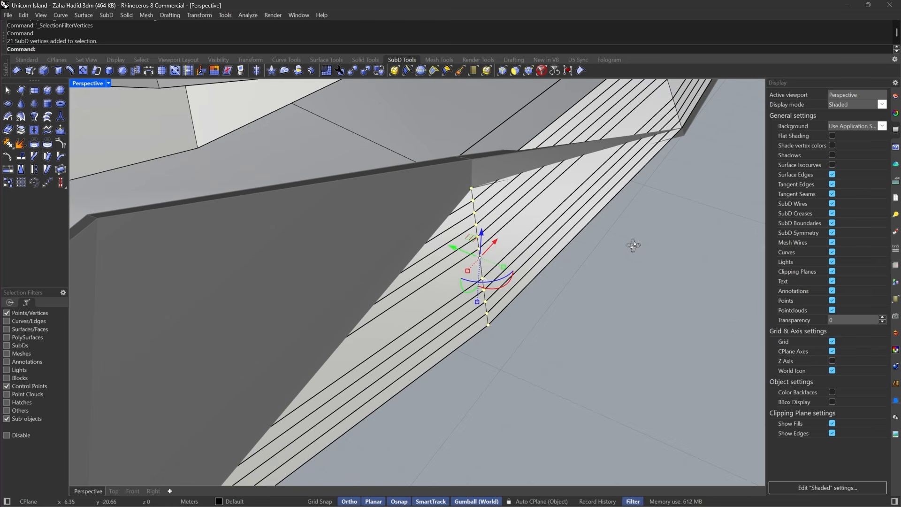
{"action": "left_click_drag", "start_coordinate": [477, 301], "coordinate": [485, 264]}
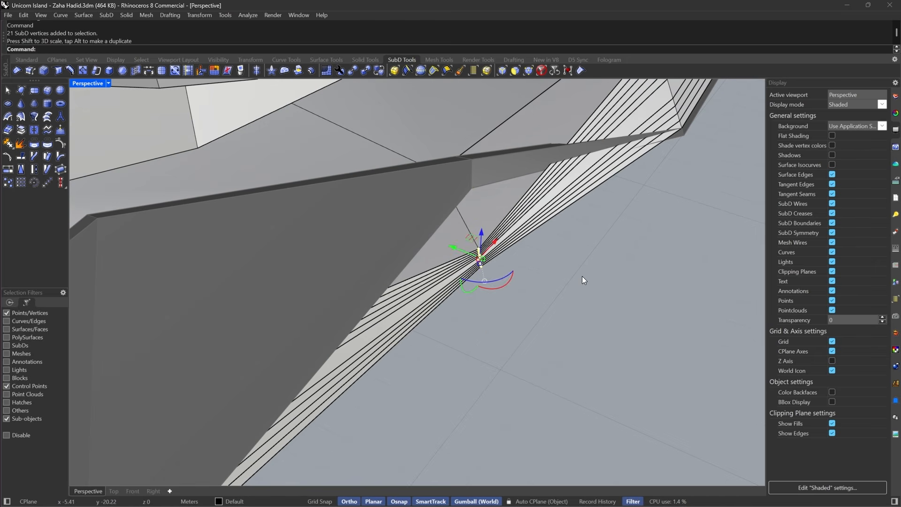
{"action": "mouse_move", "coordinate": [582, 276]}
{"action": "right_mouse_down"}
{"action": "mouse_move", "coordinate": [624, 269]}
{"action": "mouse_move", "coordinate": [581, 273]}
{"action": "right_mouse_up"}
- Move the tight cluster of terrace vertices in behind the wall's low notch and return the SubDs to smooth display
{"action": "type", "text": "M"}
{"action": "key", "text": "Return"}
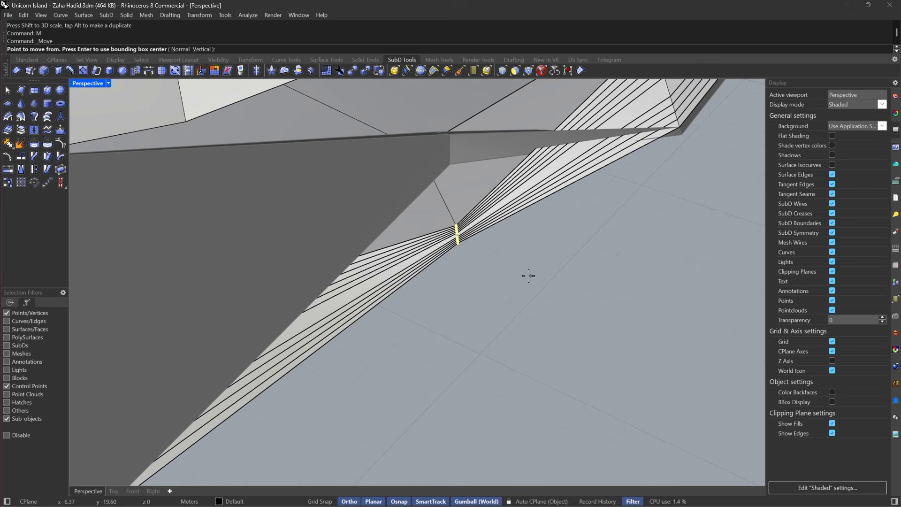
{"action": "left_click", "coordinate": [457, 235]}
{"action": "right_click_drag", "start_coordinate": [449, 171], "coordinate": [441, 237]}
{"action": "scroll", "coordinate": [588, 150], "scroll_direction": "up", "scroll_amount": 6}
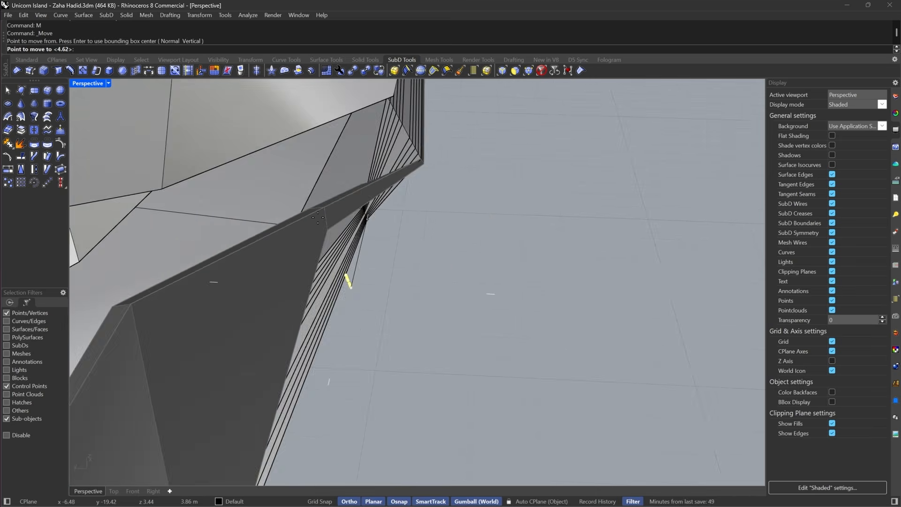
{"action": "scroll", "coordinate": [335, 224], "scroll_direction": "up", "scroll_amount": 4}
{"action": "left_click", "coordinate": [332, 232]}
{"action": "key", "text": "Tab"}
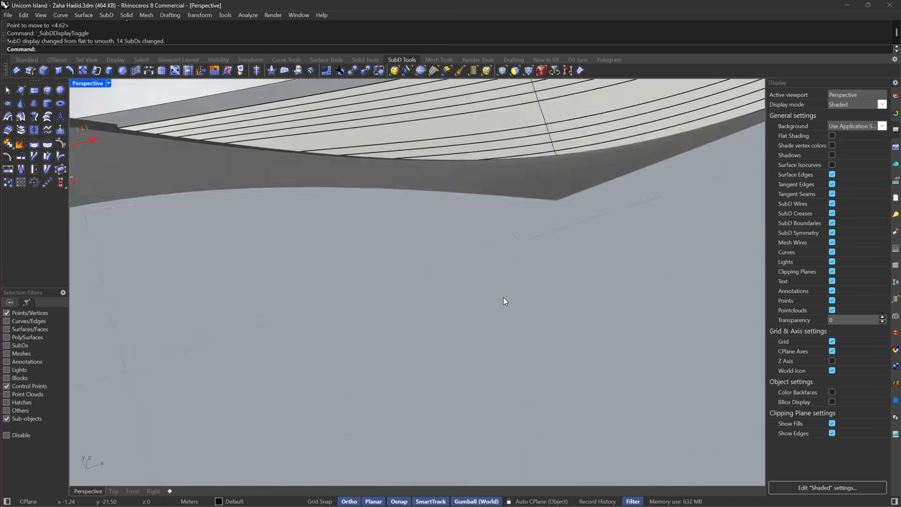
{"action": "scroll", "coordinate": [503, 297], "scroll_direction": "down", "scroll_amount": 4}
{"action": "right_click_drag", "start_coordinate": [480, 266], "coordinate": [384, 268]}
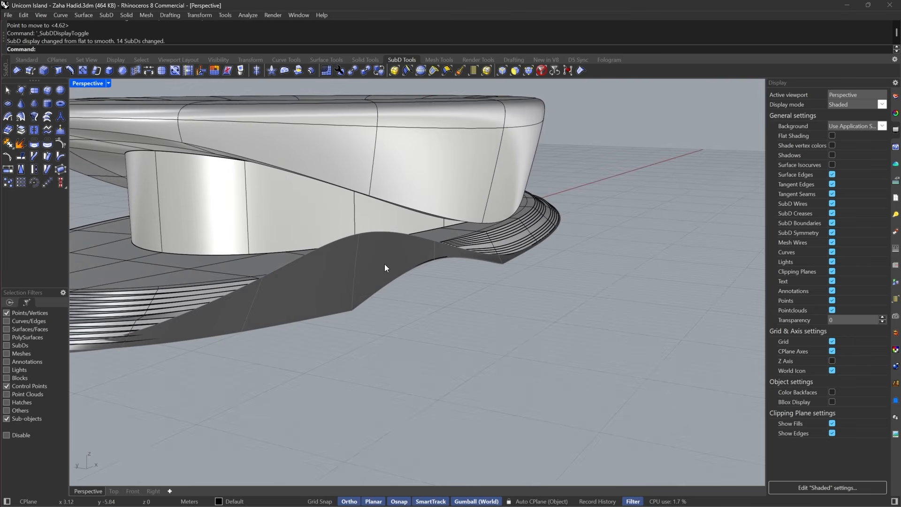
- Set the viewport to Rendered display and examine how the terraces meet the outer wall around the building
{"action": "left_click", "coordinate": [109, 83]}
{"action": "left_click", "coordinate": [132, 71]}
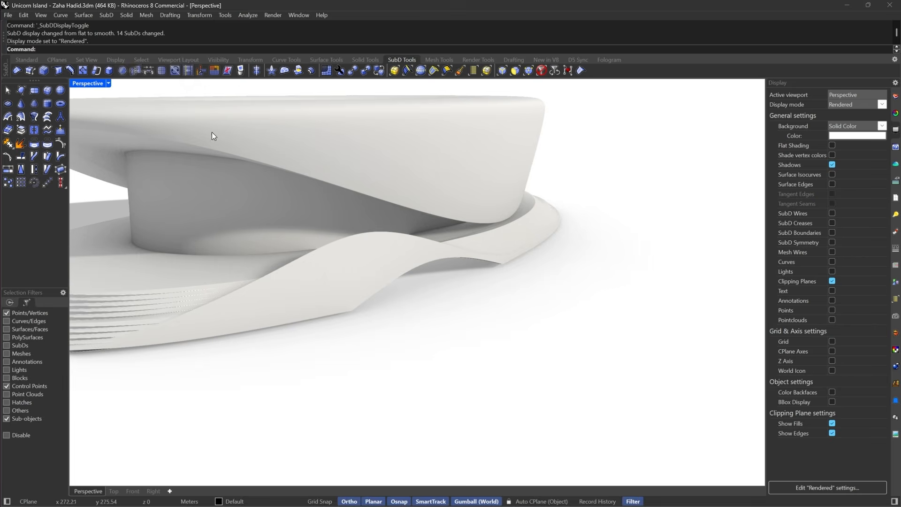
{"action": "right_click_drag", "start_coordinate": [213, 131], "coordinate": [417, 284]}
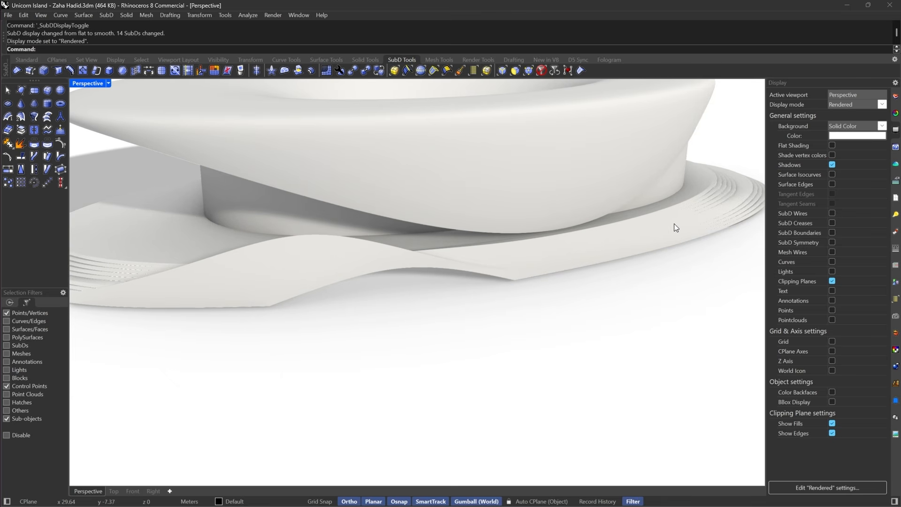
{"action": "right_click_drag", "start_coordinate": [500, 274], "coordinate": [433, 259]}
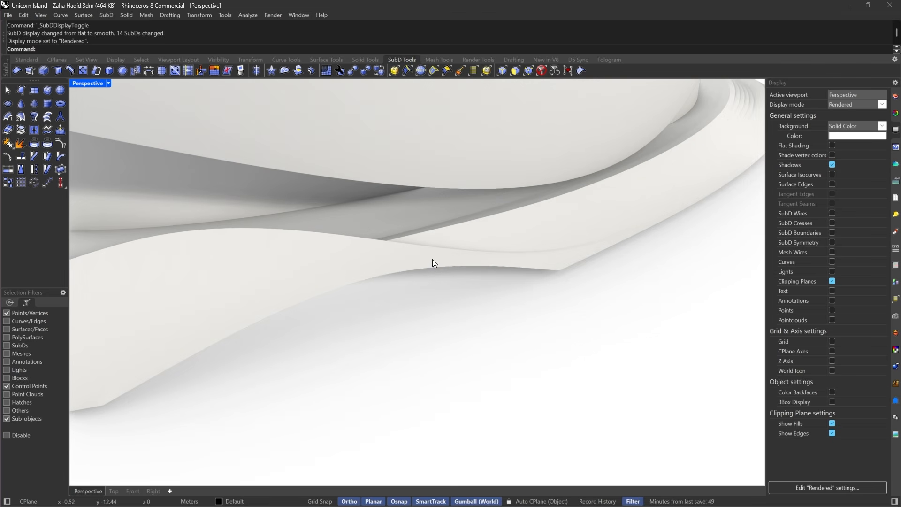
{"action": "mouse_move", "coordinate": [339, 267]}
{"action": "right_mouse_down"}
{"action": "mouse_move", "coordinate": [456, 252]}
{"action": "mouse_move", "coordinate": [446, 247]}
{"action": "mouse_move", "coordinate": [469, 330]}
{"action": "mouse_move", "coordinate": [402, 258]}
{"action": "mouse_move", "coordinate": [340, 282]}
{"action": "mouse_move", "coordinate": [512, 282]}
{"action": "right_mouse_up"}
{"action": "mouse_move", "coordinate": [553, 306]}
{"action": "right_mouse_down"}
{"action": "mouse_move", "coordinate": [382, 342]}
{"action": "mouse_move", "coordinate": [446, 335]}
{"action": "right_mouse_up"}
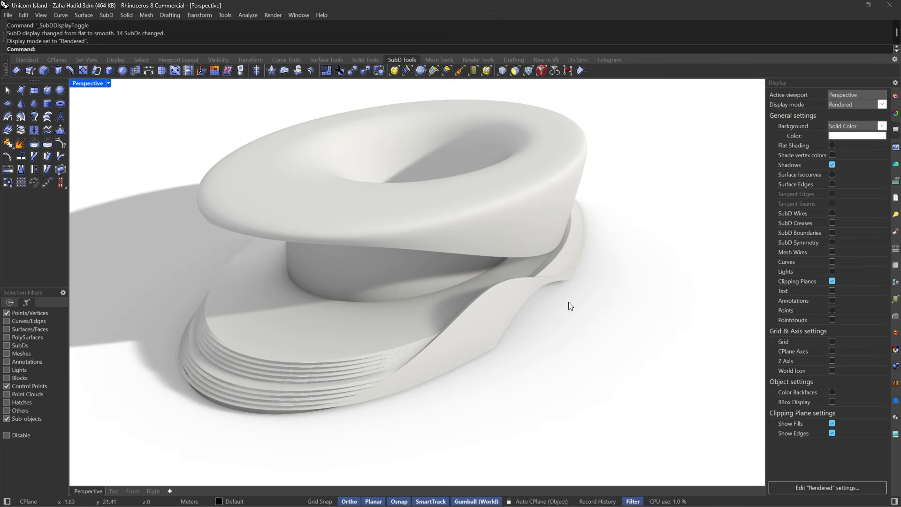
{"action": "mouse_move", "coordinate": [570, 306]}
{"action": "right_mouse_down"}
{"action": "mouse_move", "coordinate": [489, 296]}
{"action": "mouse_move", "coordinate": [280, 331]}
{"action": "mouse_move", "coordinate": [645, 311]}
{"action": "mouse_move", "coordinate": [368, 306]}
{"action": "mouse_move", "coordinate": [442, 298]}
{"action": "mouse_move", "coordinate": [485, 310]}
{"action": "mouse_move", "coordinate": [532, 278]}
{"action": "mouse_move", "coordinate": [582, 278]}
{"action": "mouse_move", "coordinate": [573, 300]}
{"action": "right_mouse_up"}
{"action": "scroll", "coordinate": [370, 349], "scroll_direction": "up", "scroll_amount": 5}
{"action": "scroll", "coordinate": [375, 327], "scroll_direction": "down", "scroll_amount": 6}
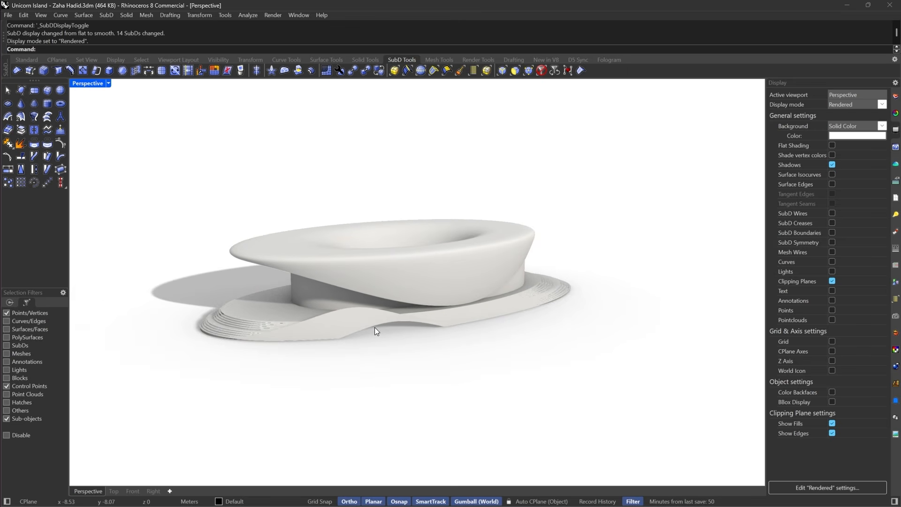
{"action": "mouse_move", "coordinate": [374, 327]}
{"action": "right_mouse_down"}
{"action": "mouse_move", "coordinate": [480, 348]}
{"action": "mouse_move", "coordinate": [498, 336]}
{"action": "mouse_move", "coordinate": [507, 343]}
{"action": "right_mouse_up"}
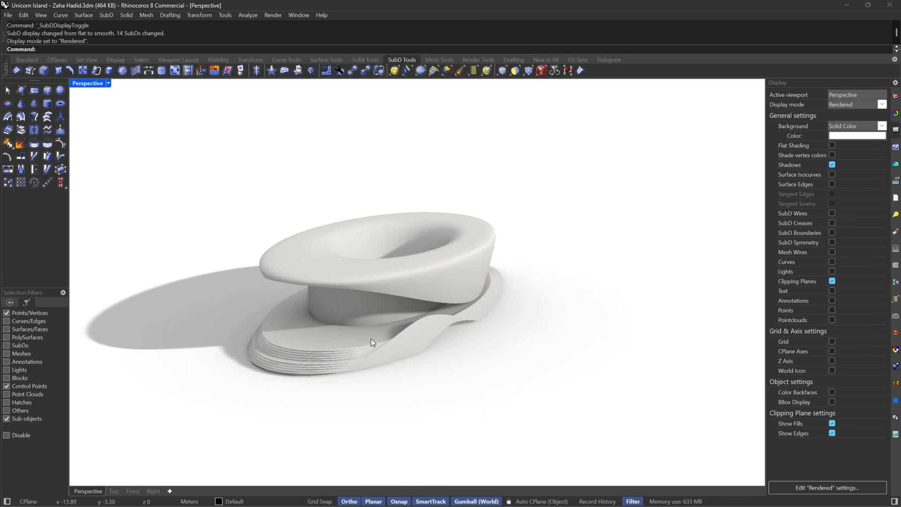
{"action": "scroll", "coordinate": [371, 338], "scroll_direction": "up", "scroll_amount": 5}
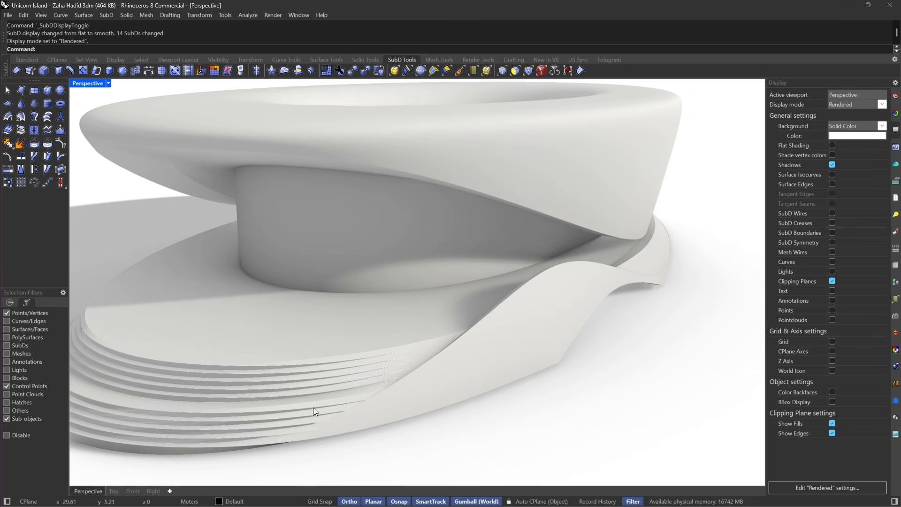
- Offset the top platform and all terrace surfaces as solids by a distance of 0.5, with every offset direction flipped downward
{"action": "left_click", "coordinate": [542, 71]}
{"action": "scroll", "coordinate": [439, 308], "scroll_direction": "down", "scroll_amount": 4}
{"action": "right_click_drag", "start_coordinate": [439, 308], "coordinate": [233, 401]}
{"action": "scroll", "coordinate": [314, 321], "scroll_direction": "up", "scroll_amount": 6}
{"action": "left_click", "coordinate": [396, 223]}
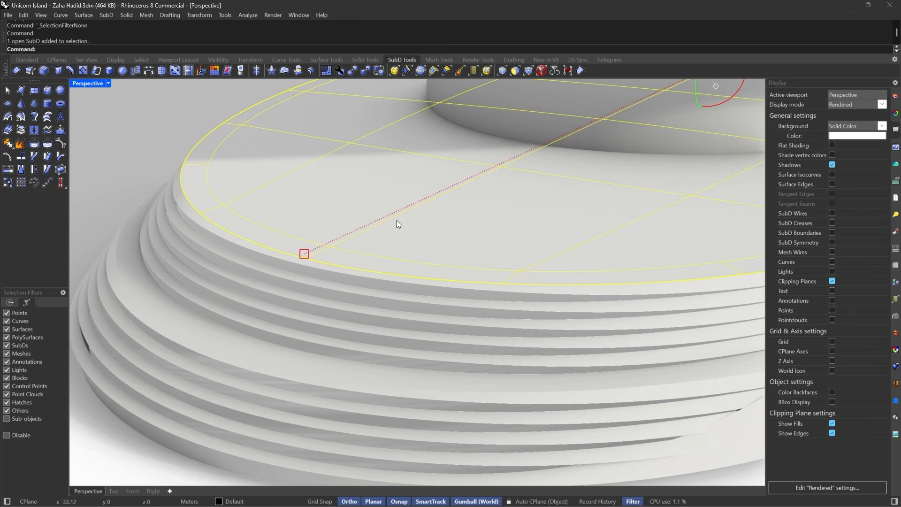
{"action": "left_click", "coordinate": [375, 276], "text": "shift"}
{"action": "left_click", "coordinate": [347, 312], "text": "shift"}
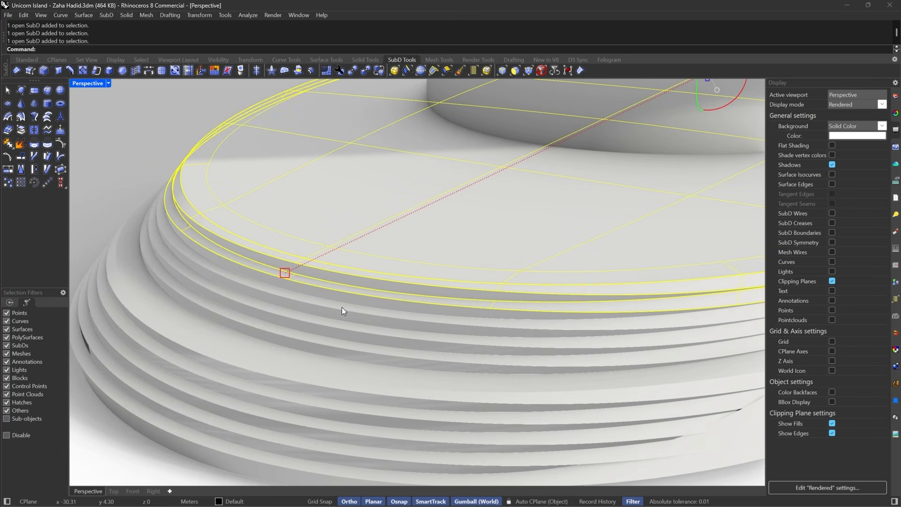
{"action": "left_click_drag", "start_coordinate": [342, 308], "coordinate": [204, 436]}
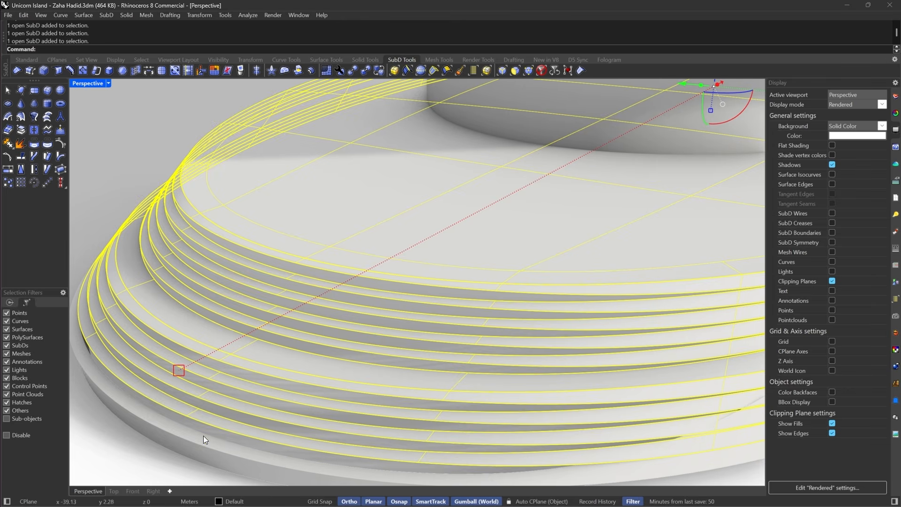
{"action": "scroll", "coordinate": [227, 350], "scroll_direction": "down", "scroll_amount": 6}
{"action": "scroll", "coordinate": [278, 307], "scroll_direction": "up", "scroll_amount": 6}
{"action": "scroll", "coordinate": [289, 284], "scroll_direction": "down", "scroll_amount": 4}
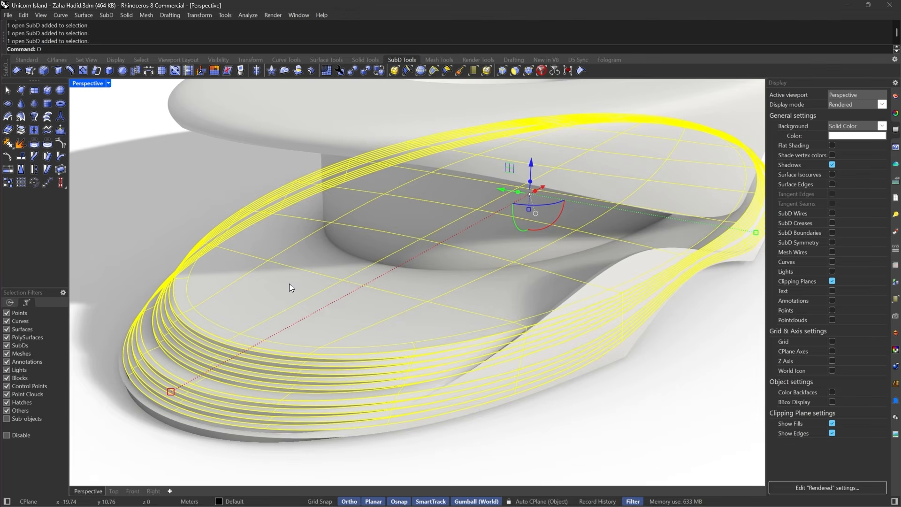
{"action": "left_click", "coordinate": [61, 91]}
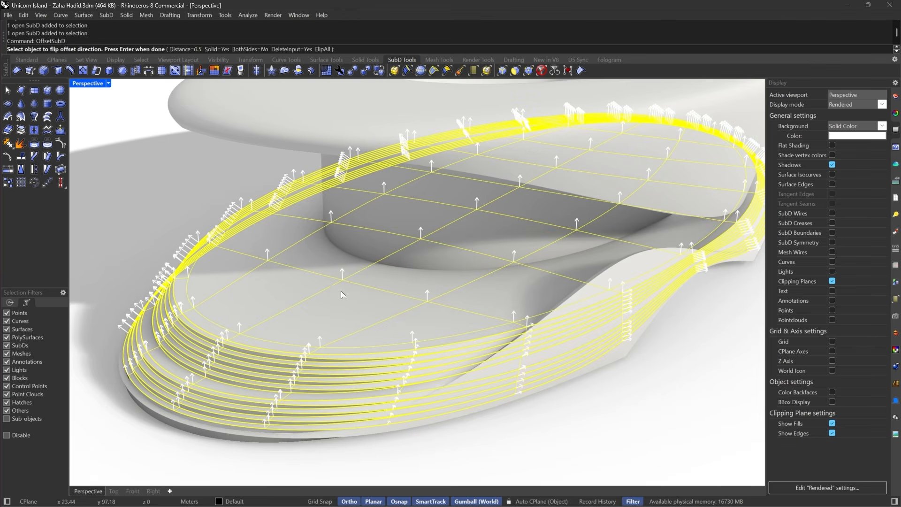
{"action": "scroll", "coordinate": [255, 361], "scroll_direction": "down", "scroll_amount": 3}
{"action": "scroll", "coordinate": [253, 366], "scroll_direction": "up", "scroll_amount": 3}
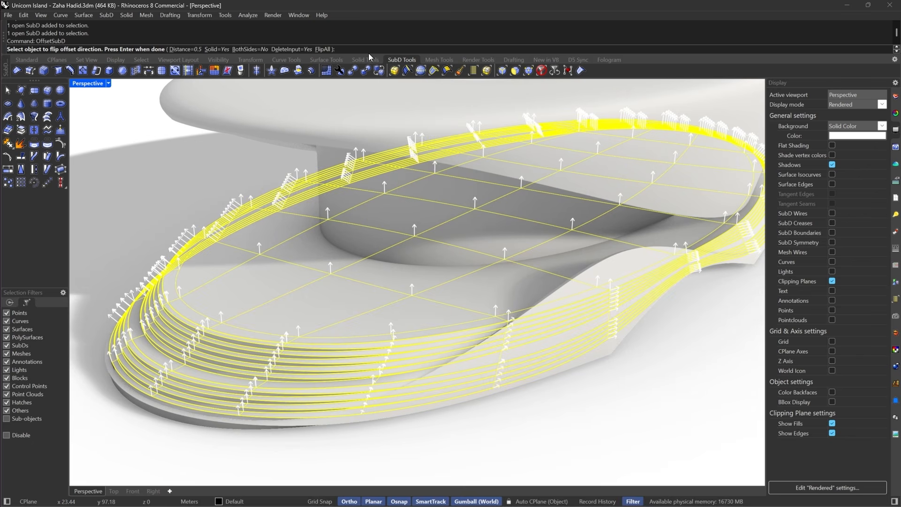
{"action": "left_click", "coordinate": [323, 50]}
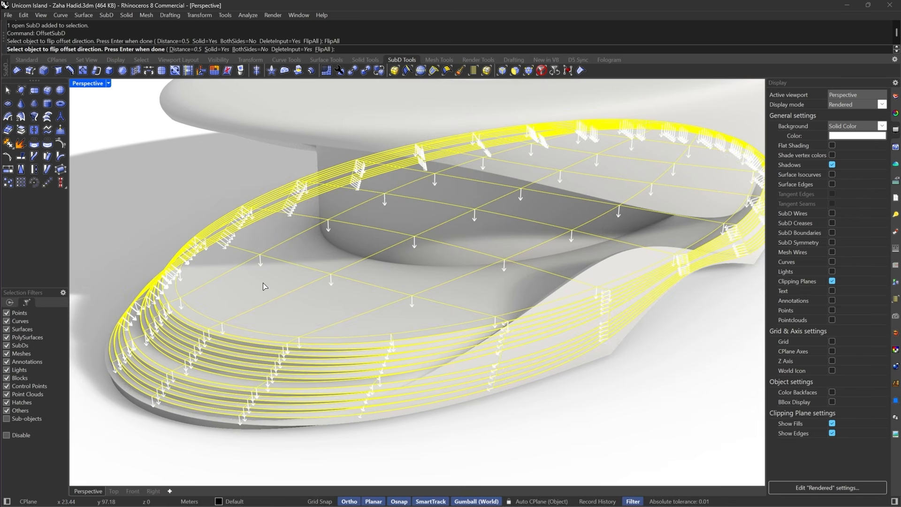
{"action": "key", "text": "Return"}
- Examine the thickened terrace slabs and their edges from several angles around the building
{"action": "right_click_drag", "start_coordinate": [264, 284], "coordinate": [231, 283]}
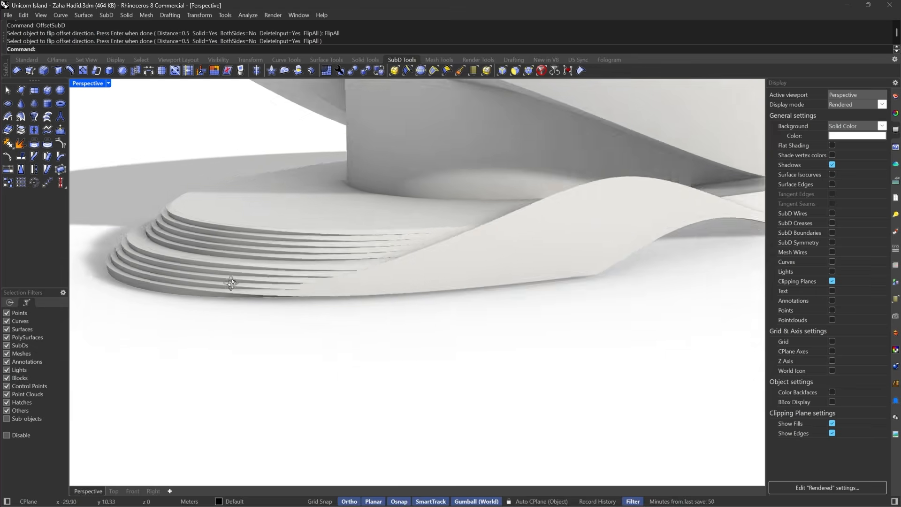
{"action": "scroll", "coordinate": [154, 229], "scroll_direction": "up", "scroll_amount": 7}
{"action": "scroll", "coordinate": [188, 237], "scroll_direction": "down", "scroll_amount": 5}
{"action": "scroll", "coordinate": [198, 232], "scroll_direction": "up", "scroll_amount": 5}
{"action": "scroll", "coordinate": [201, 232], "scroll_direction": "down", "scroll_amount": 9}
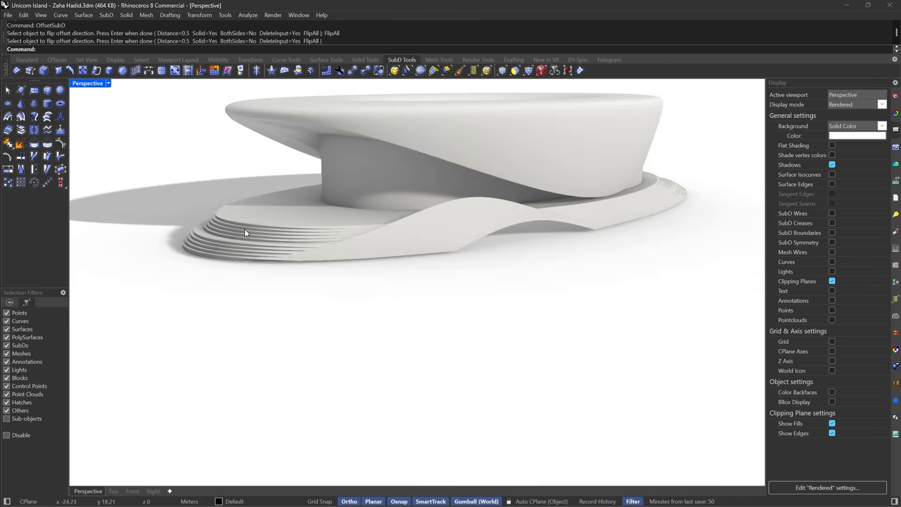
{"action": "scroll", "coordinate": [245, 233], "scroll_direction": "up", "scroll_amount": 3}
{"action": "scroll", "coordinate": [726, 211], "scroll_direction": "up", "scroll_amount": 3}
{"action": "scroll", "coordinate": [637, 192], "scroll_direction": "up", "scroll_amount": 5}
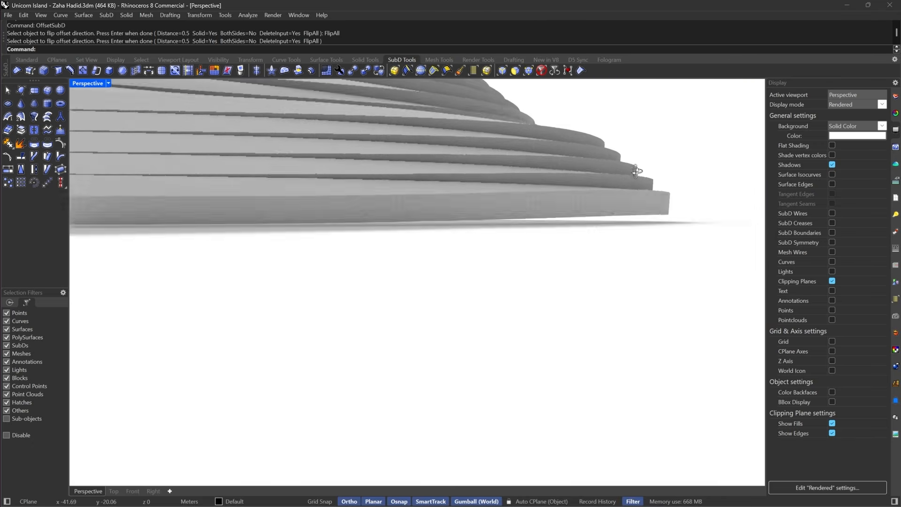
{"action": "right_click_drag", "start_coordinate": [637, 172], "coordinate": [502, 239]}
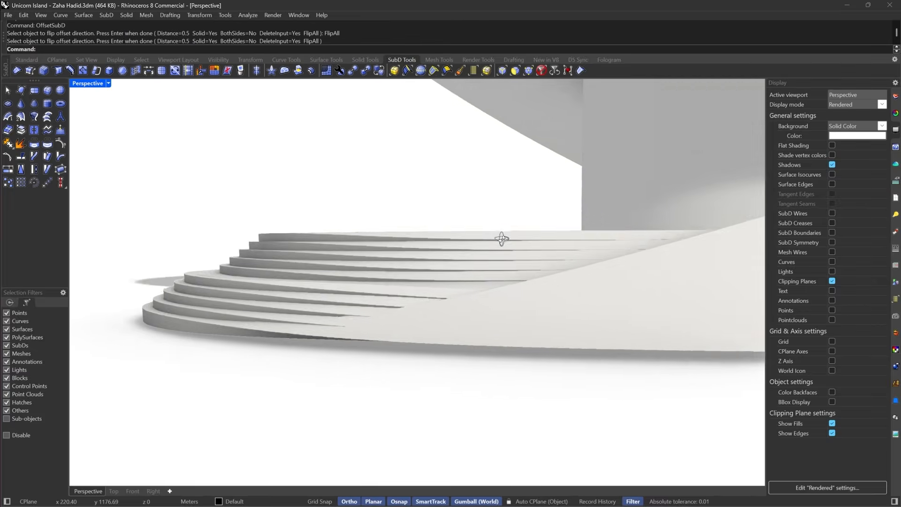
{"action": "scroll", "coordinate": [178, 319], "scroll_direction": "down", "scroll_amount": 15}
{"action": "right_click_drag", "start_coordinate": [338, 295], "coordinate": [240, 268]}
{"action": "scroll", "coordinate": [240, 268], "scroll_direction": "up", "scroll_amount": 5}
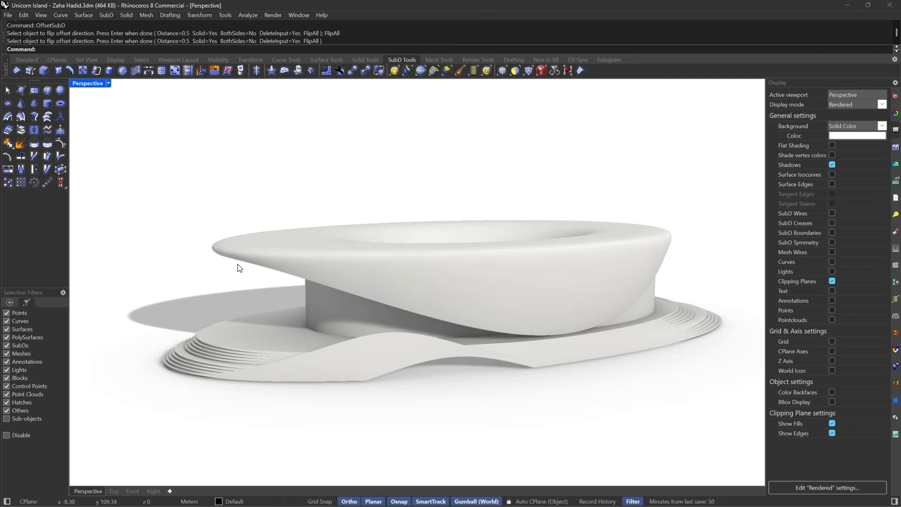
{"action": "scroll", "coordinate": [333, 217], "scroll_direction": "up", "scroll_amount": 5}
- Crease the edge loop along the upper volume's sweeping lower rim with a weight of 50
{"action": "left_click", "coordinate": [502, 71]}
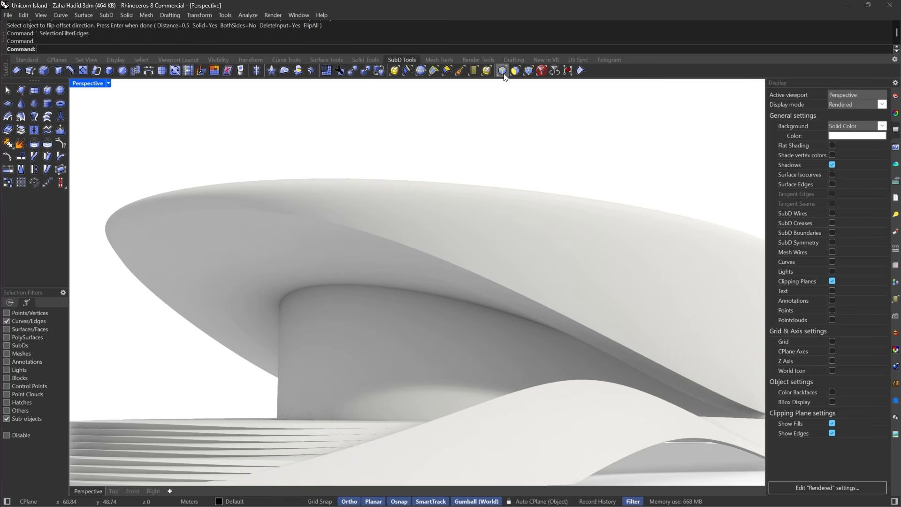
{"action": "double_click", "coordinate": [402, 243]}
{"action": "scroll", "coordinate": [377, 243], "scroll_direction": "down", "scroll_amount": 8}
{"action": "right_click_drag", "start_coordinate": [380, 253], "coordinate": [531, 289]}
{"action": "scroll", "coordinate": [559, 297], "scroll_direction": "up", "scroll_amount": 7}
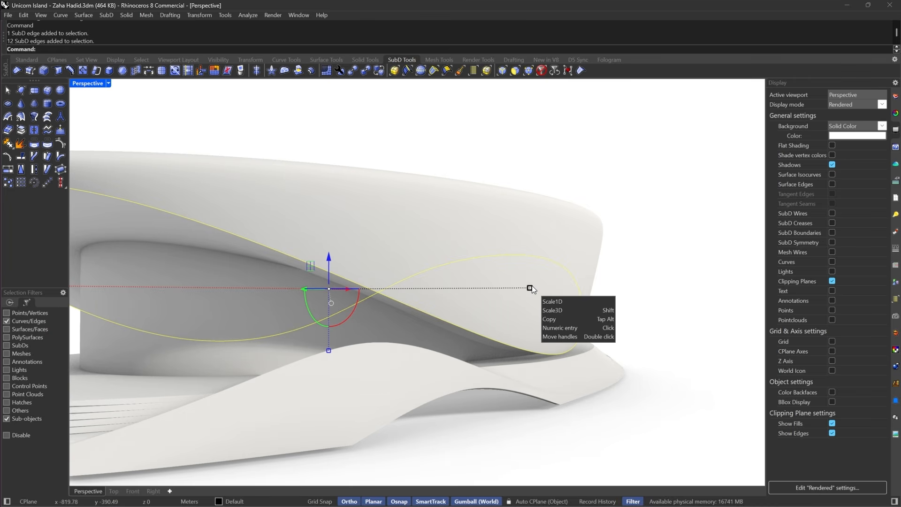
{"action": "left_click", "coordinate": [56, 70]}
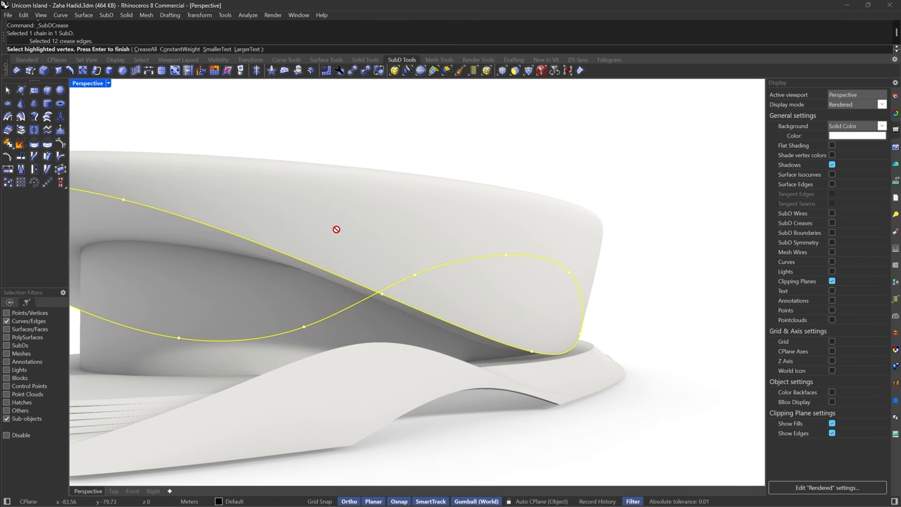
{"action": "key", "text": "Return"}
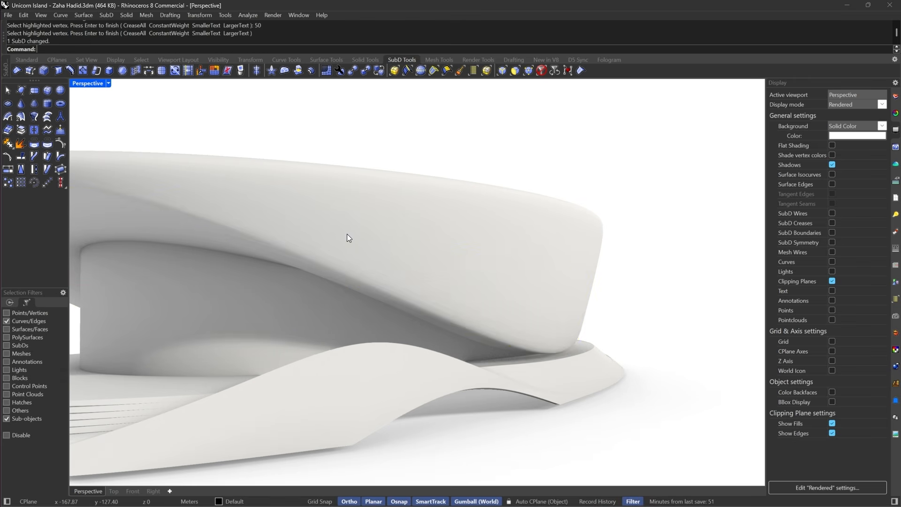
- Check the creased rim, and isolate the platform and terrace SubDs from the upper building volume
{"action": "right_click_drag", "start_coordinate": [347, 237], "coordinate": [243, 329]}
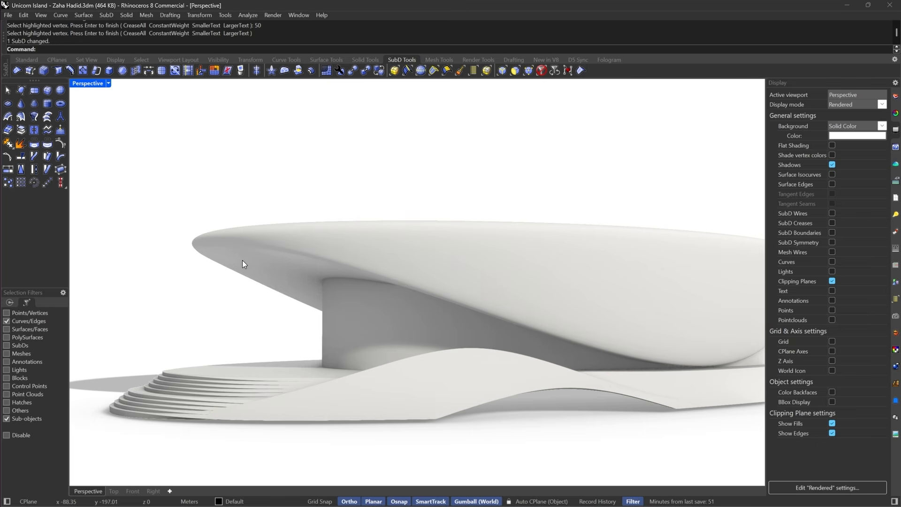
{"action": "right_click_drag", "start_coordinate": [392, 279], "coordinate": [244, 349]}
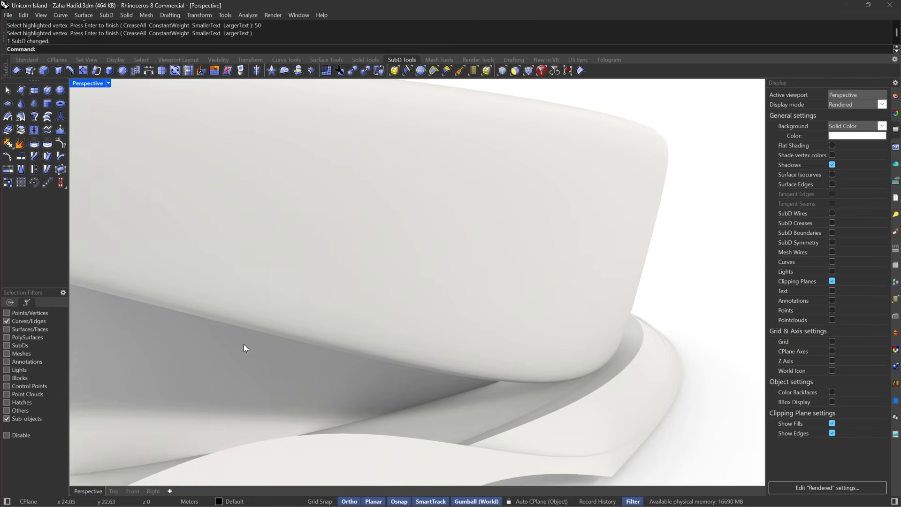
{"action": "scroll", "coordinate": [468, 344], "scroll_direction": "down", "scroll_amount": 5}
{"action": "right_click_drag", "start_coordinate": [383, 285], "coordinate": [601, 240]}
{"action": "scroll", "coordinate": [532, 275], "scroll_direction": "down", "scroll_amount": 4}
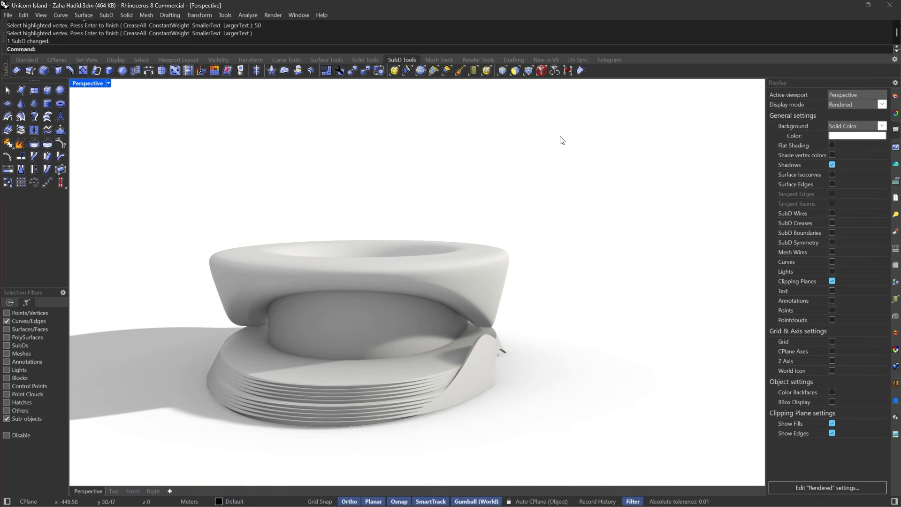
{"action": "left_click", "coordinate": [545, 72]}
{"action": "right_click_drag", "start_coordinate": [487, 291], "coordinate": [429, 384]}
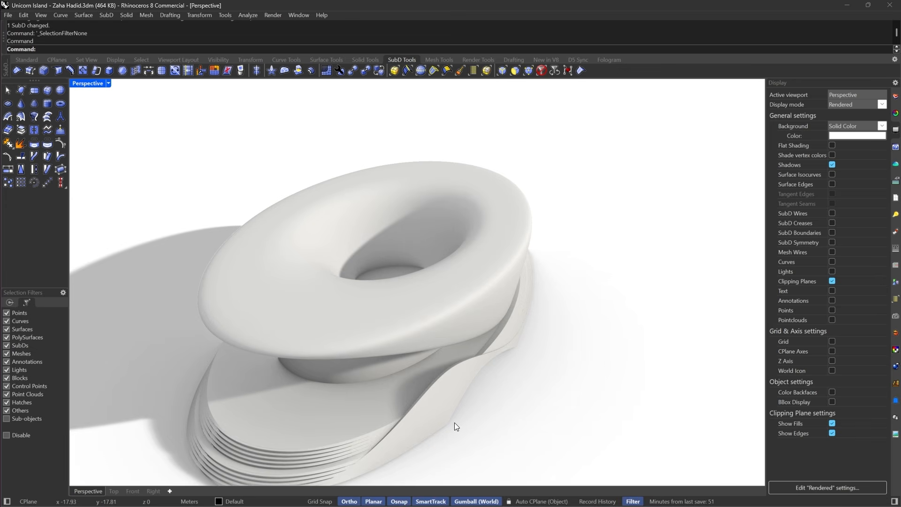
{"action": "right_click_drag", "start_coordinate": [454, 426], "coordinate": [462, 371]}
{"action": "left_click_drag", "start_coordinate": [547, 452], "coordinate": [437, 389]}
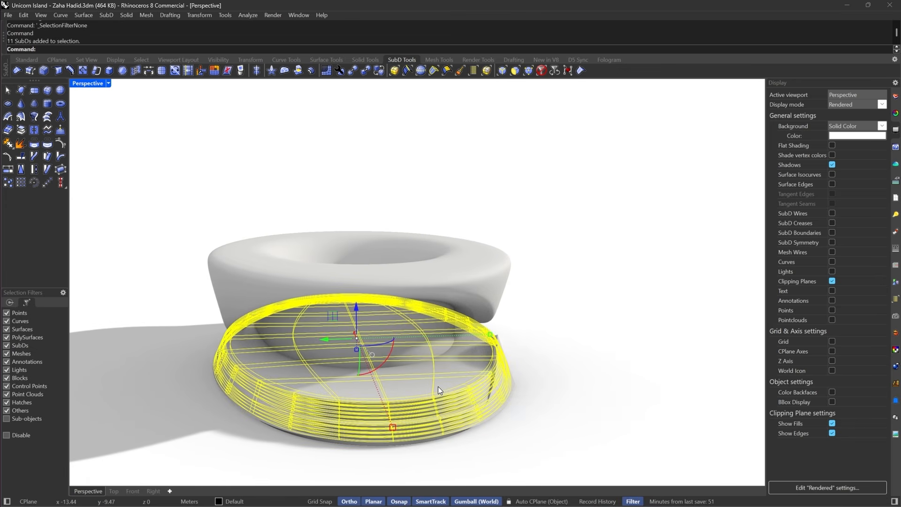
{"action": "type", "text": "Isolate"}
{"action": "key", "text": "Return"}
{"action": "scroll", "coordinate": [458, 300], "scroll_direction": "down", "scroll_amount": 3}
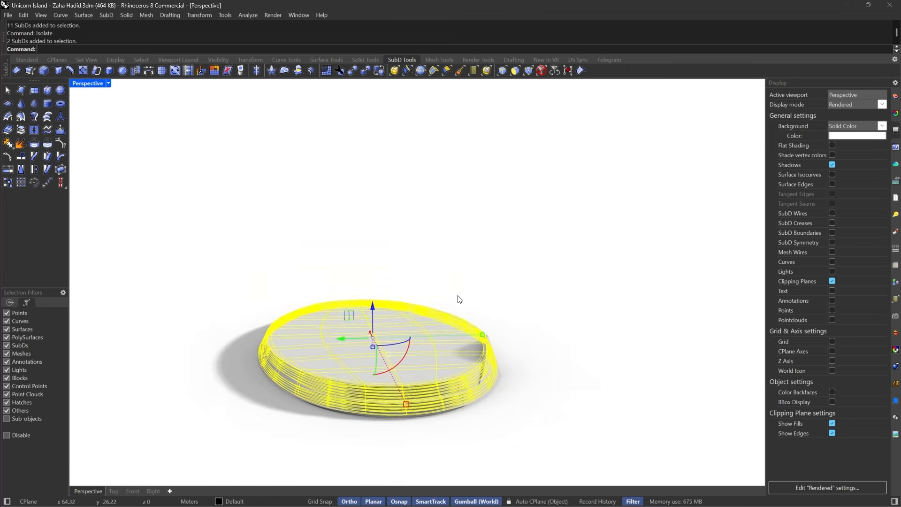
- Switch the isolated base to flat SubD display and set the viewport to Shaded mode
{"action": "left_click", "coordinate": [458, 300]}
{"action": "key", "text": "Tab"}
{"action": "right_click_drag", "start_coordinate": [460, 277], "coordinate": [452, 316]}
{"action": "scroll", "coordinate": [423, 288], "scroll_direction": "down", "scroll_amount": 5}
{"action": "left_click", "coordinate": [104, 85]}
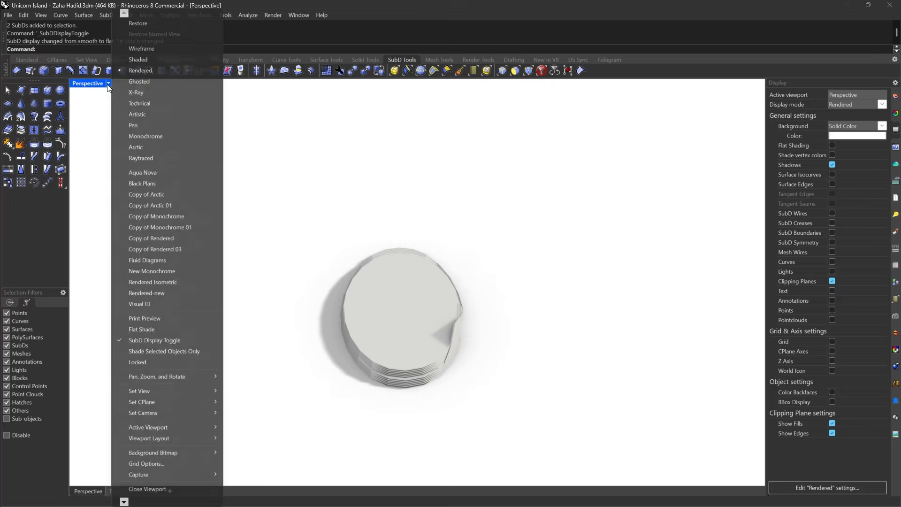
{"action": "left_click", "coordinate": [131, 64]}
{"action": "scroll", "coordinate": [396, 365], "scroll_direction": "up", "scroll_amount": 9}
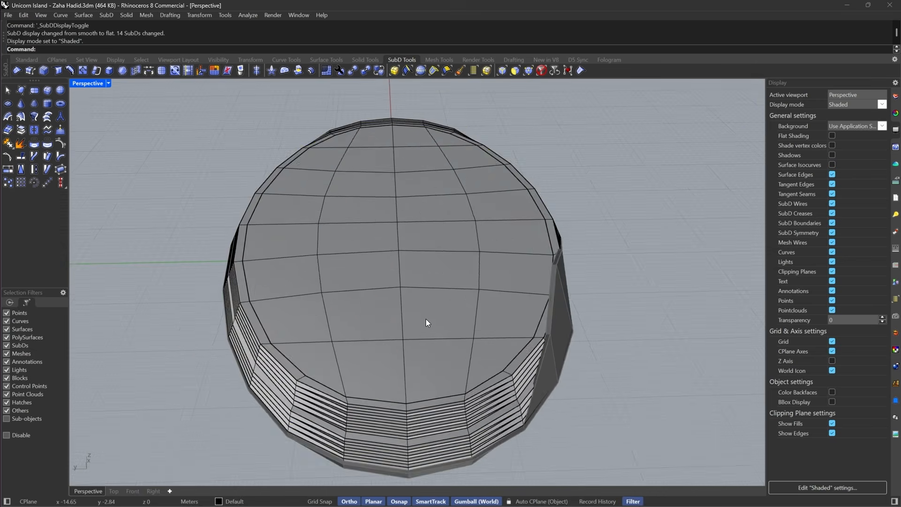
- Unlock the locked wall SubD around the platform and terraces, and select it
{"action": "left_click", "coordinate": [424, 315]}
{"action": "scroll", "coordinate": [422, 315], "scroll_direction": "down", "scroll_amount": 4}
{"action": "key", "text": "Escape"}
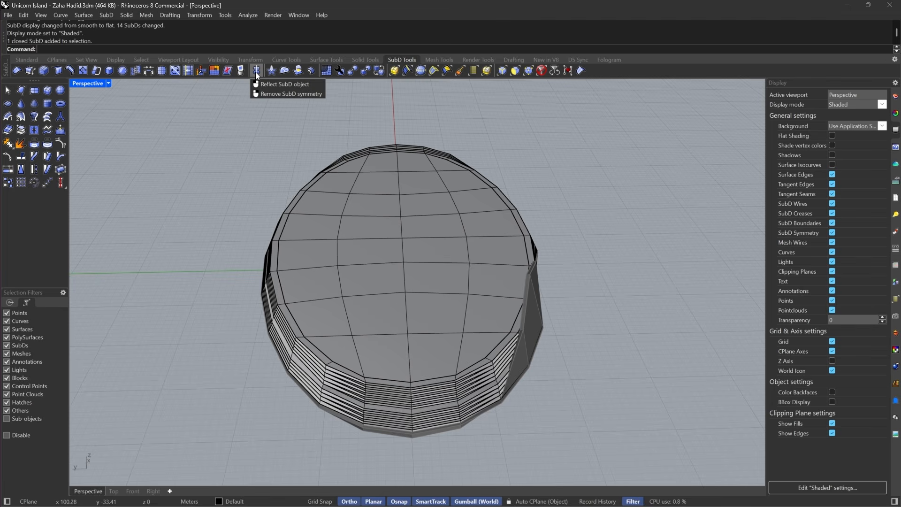
{"action": "right_click_drag", "start_coordinate": [355, 139], "coordinate": [479, 355]}
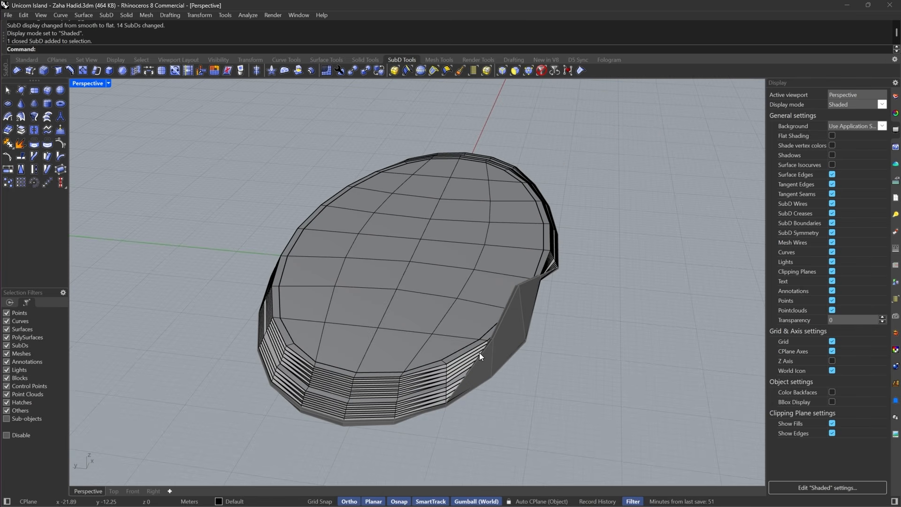
{"action": "type", "text": "Unlock"}
{"action": "key", "text": "Return"}
{"action": "left_click", "coordinate": [517, 331]}
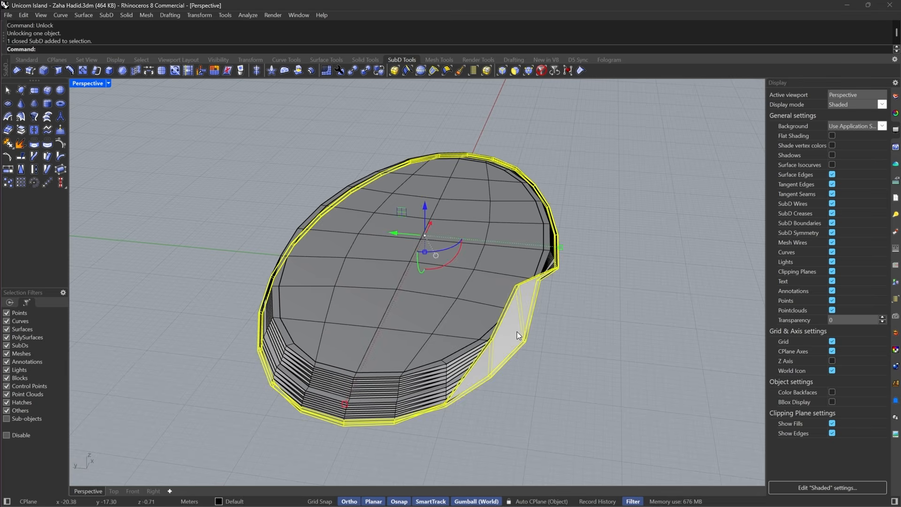
- Examine the wall, terraces and platform from several angles for symmetry about the central axis
{"action": "key", "text": "Escape"}
{"action": "right_click_drag", "start_coordinate": [385, 380], "coordinate": [526, 412]}
{"action": "left_click_drag", "start_coordinate": [526, 412], "coordinate": [412, 266]}
{"action": "key", "text": "Escape"}
{"action": "mouse_move", "coordinate": [412, 266]}
{"action": "right_mouse_down"}
{"action": "mouse_move", "coordinate": [424, 327]}
{"action": "mouse_move", "coordinate": [427, 314]}
{"action": "mouse_move", "coordinate": [522, 264]}
{"action": "mouse_move", "coordinate": [448, 310]}
{"action": "mouse_move", "coordinate": [469, 292]}
{"action": "mouse_move", "coordinate": [416, 315]}
{"action": "mouse_move", "coordinate": [414, 261]}
{"action": "right_mouse_up"}
{"action": "left_click", "coordinate": [424, 327]}
{"action": "scroll", "coordinate": [494, 271], "scroll_direction": "up", "scroll_amount": 8}
{"action": "key", "text": "Escape"}
{"action": "scroll", "coordinate": [523, 265], "scroll_direction": "down", "scroll_amount": 5}
{"action": "scroll", "coordinate": [413, 260], "scroll_direction": "down", "scroll_amount": 7}
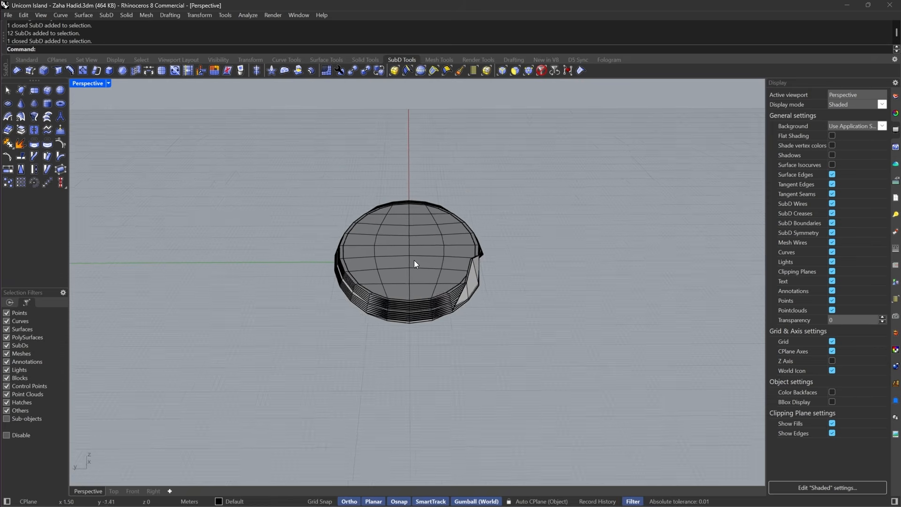
{"action": "scroll", "coordinate": [388, 254], "scroll_direction": "up", "scroll_amount": 2}
{"action": "scroll", "coordinate": [387, 253], "scroll_direction": "up", "scroll_amount": 3}
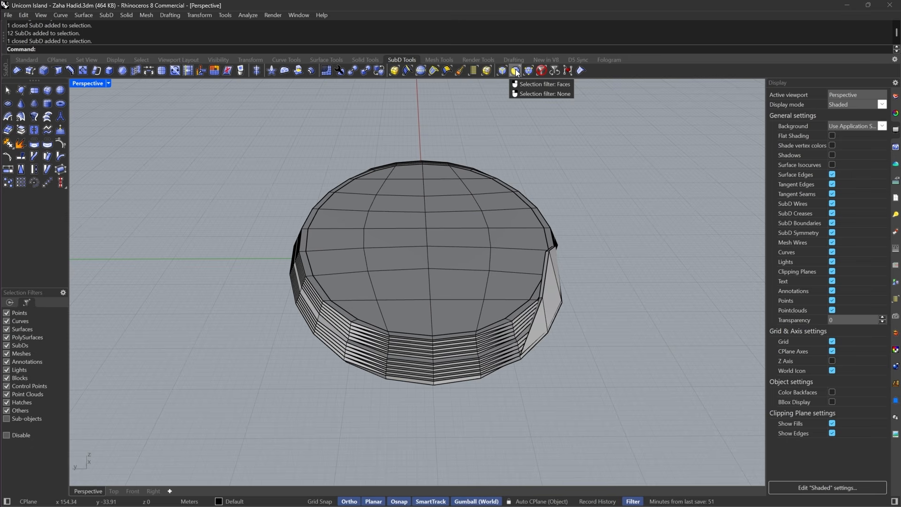
- Try to reflect the top platform SubD about the building's central lengthwise axis
{"action": "left_click_drag", "start_coordinate": [378, 107], "coordinate": [290, 405]}
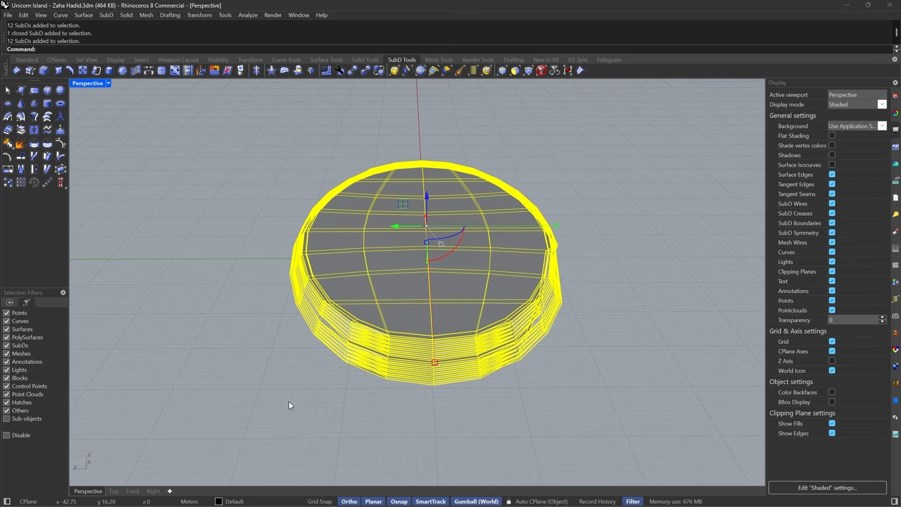
{"action": "left_click", "coordinate": [242, 73]}
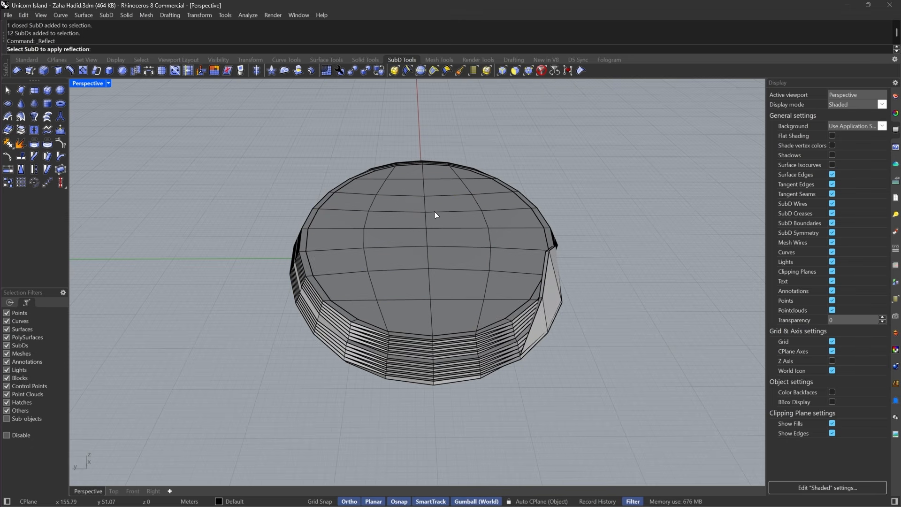
{"action": "left_click", "coordinate": [427, 211]}
{"action": "left_click", "coordinate": [420, 205]}
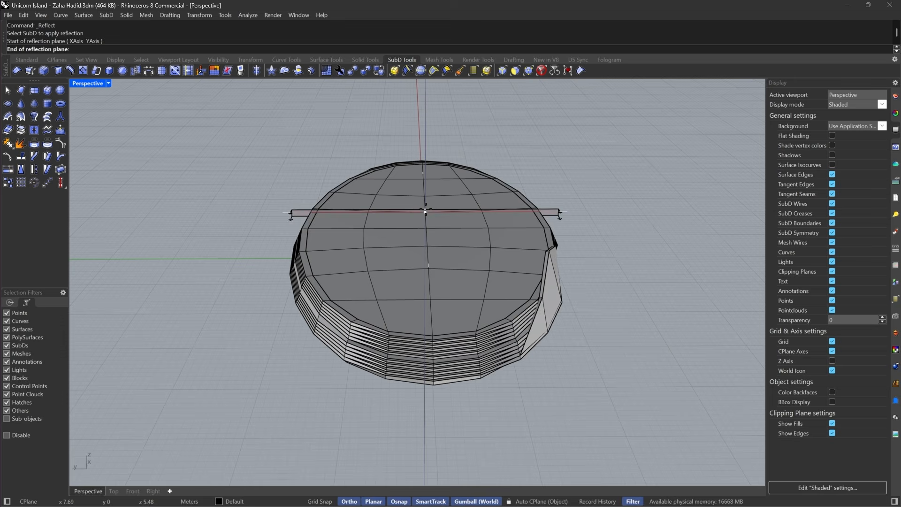
{"action": "left_click", "coordinate": [419, 238]}
{"action": "key", "text": "Return"}
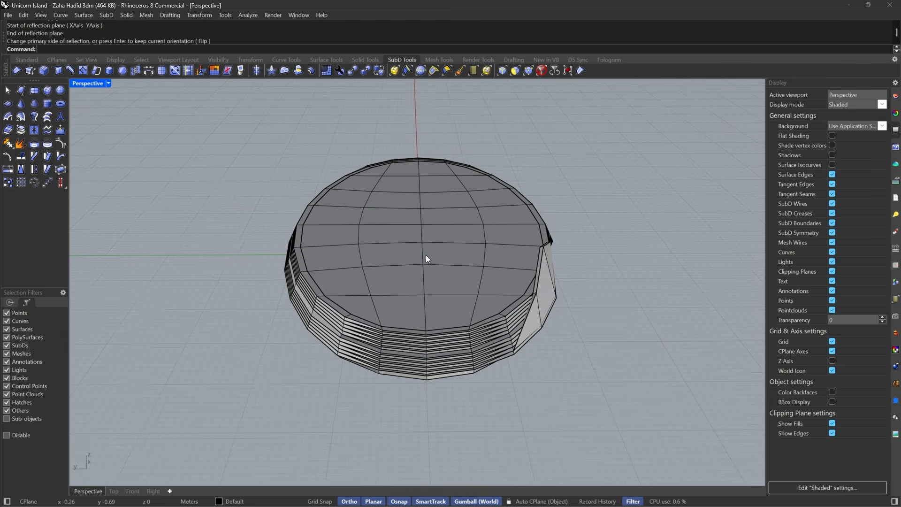
- Delete all platform, terrace and wall faces on the half of the base without the large wall opening
{"action": "left_click", "coordinate": [509, 70]}
{"action": "left_click_drag", "start_coordinate": [403, 115], "coordinate": [244, 460]}
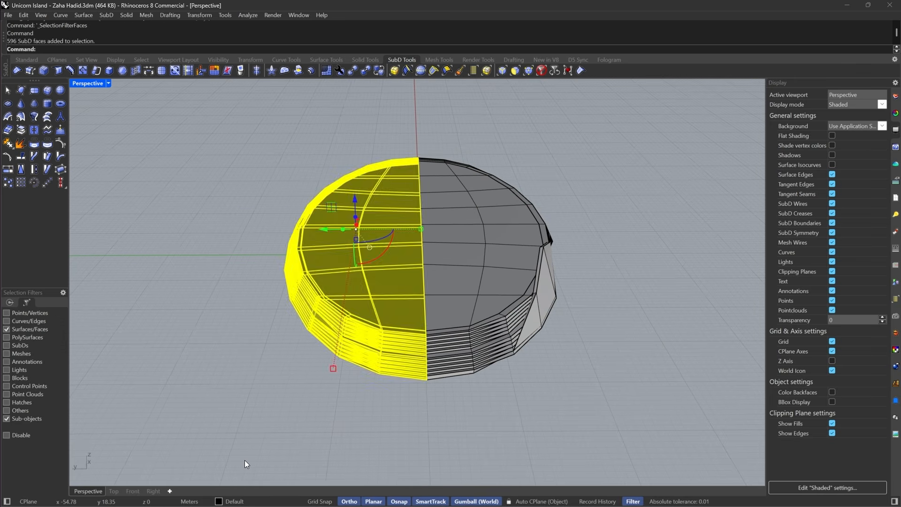
{"action": "key", "text": "Delete"}
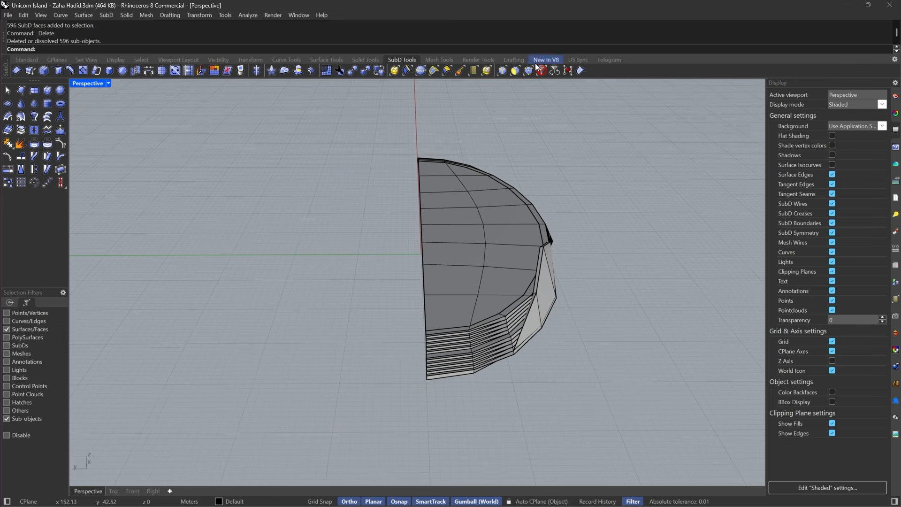
- Mirror a copy of the remaining half of the base across its central lengthwise edge
{"action": "left_click", "coordinate": [541, 70]}
{"action": "left_click_drag", "start_coordinate": [584, 186], "coordinate": [348, 415]}
{"action": "type", "text": "Mirror"}
{"action": "key", "text": "Return"}
{"action": "left_click", "coordinate": [427, 319]}
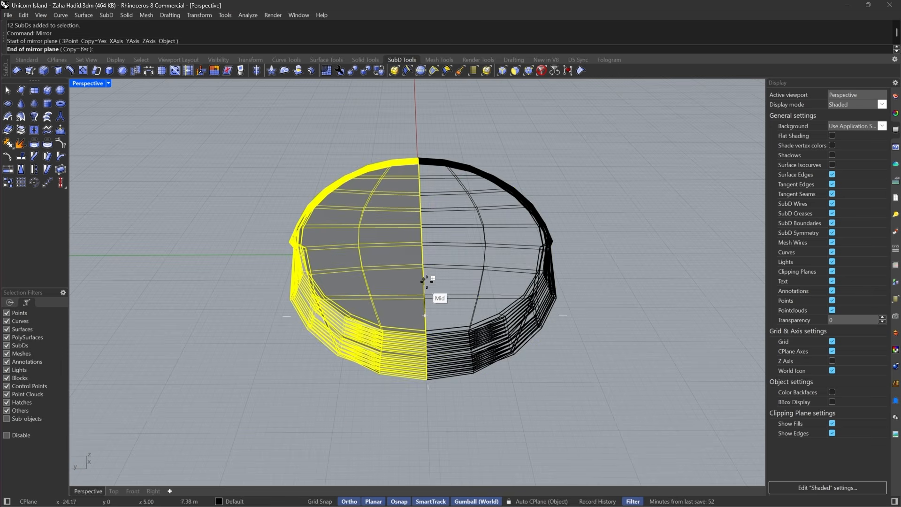
{"action": "left_click", "coordinate": [426, 276]}
{"action": "scroll", "coordinate": [470, 309], "scroll_direction": "up", "scroll_amount": 3}
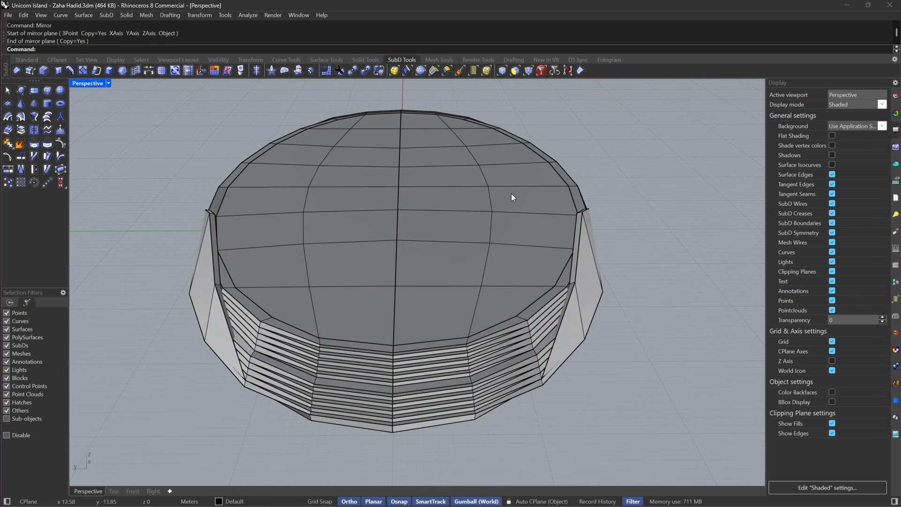
- Join the two mirrored halves of the top platform with the joined edges set to Smooth
{"action": "left_click", "coordinate": [542, 72]}
{"action": "right_click_drag", "start_coordinate": [392, 212], "coordinate": [395, 269]}
{"action": "left_click", "coordinate": [421, 221]}
{"action": "scroll", "coordinate": [420, 222], "scroll_direction": "down", "scroll_amount": 2}
{"action": "scroll", "coordinate": [395, 269], "scroll_direction": "up", "scroll_amount": 2}
{"action": "left_click", "coordinate": [383, 258], "text": "shift"}
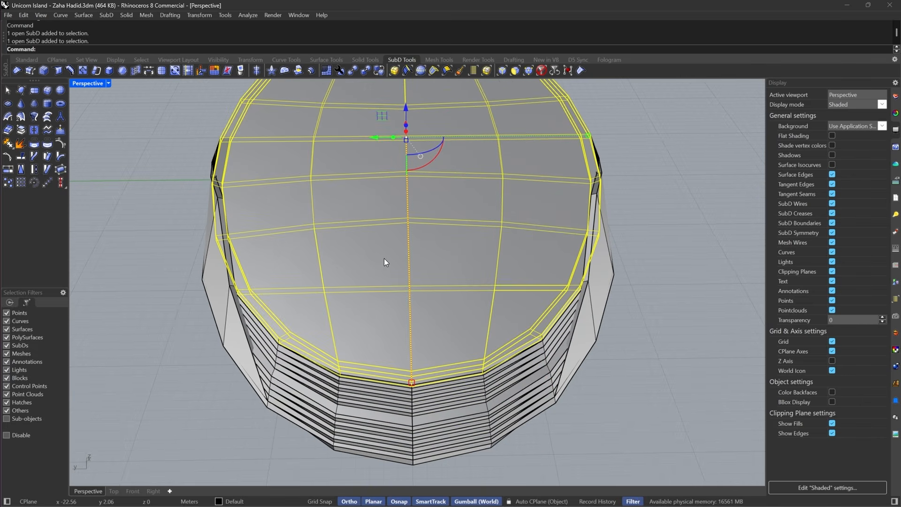
{"action": "type", "text": "join"}
{"action": "key", "text": "Return"}
{"action": "left_click", "coordinate": [156, 50]}
{"action": "key", "text": "Return"}
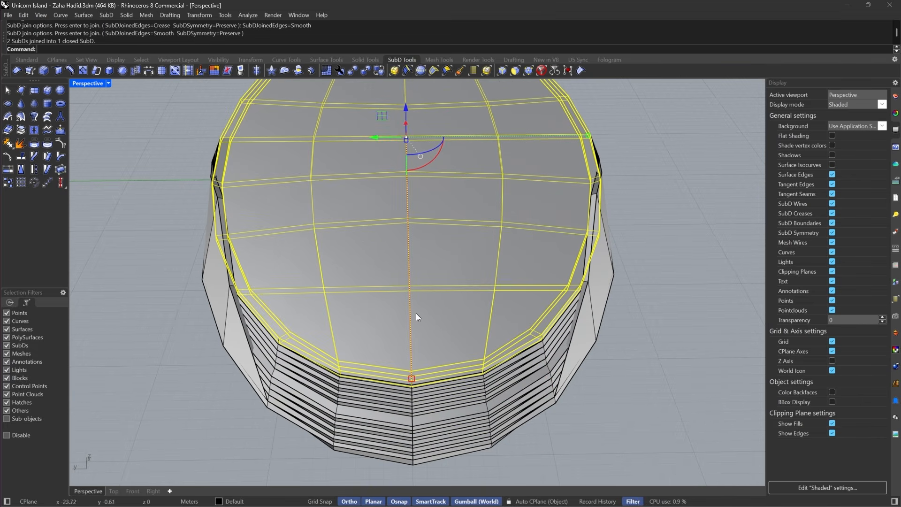
- Join the mirrored halves of each upper terrace slab into single SubDs with smooth edges
{"action": "scroll", "coordinate": [416, 313], "scroll_direction": "up", "scroll_amount": 6}
{"action": "left_click", "coordinate": [421, 308]}
{"action": "left_click", "coordinate": [381, 308], "text": "shift"}
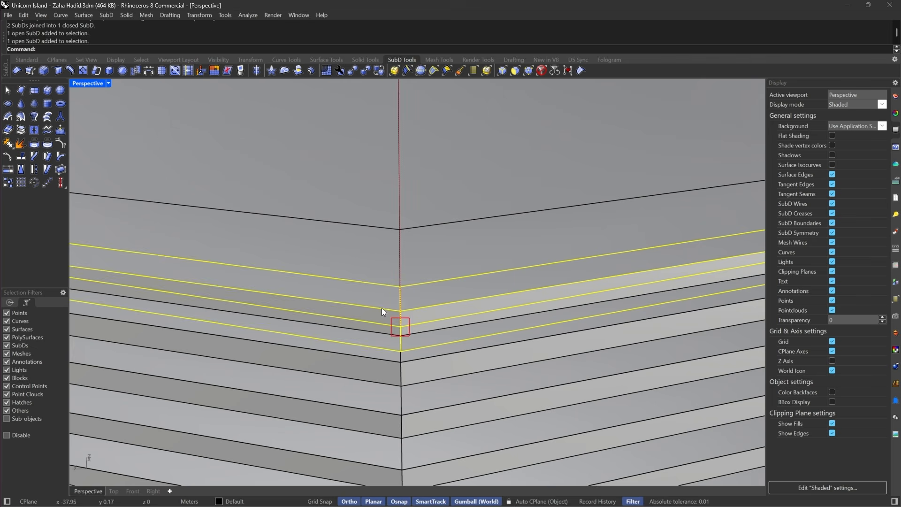
{"action": "key", "text": "Return"}
{"action": "key", "text": "Return"}
{"action": "left_click", "coordinate": [426, 410]}
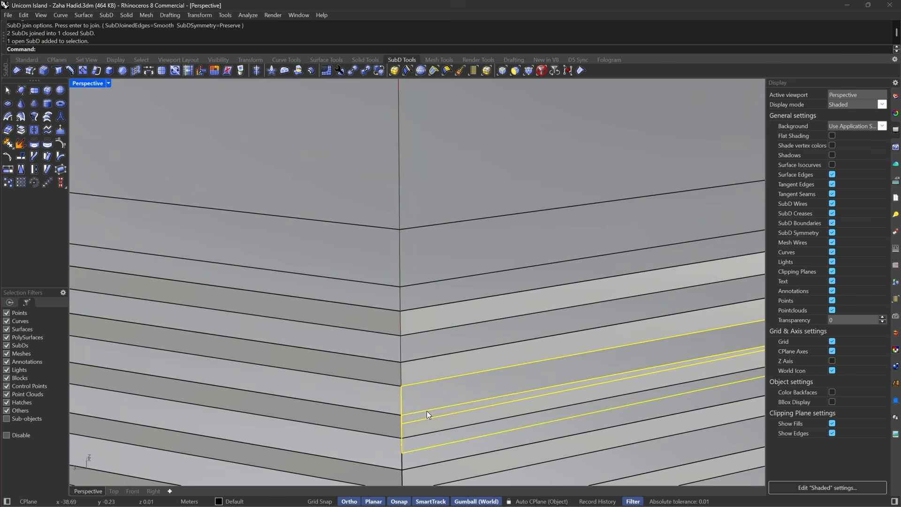
{"action": "left_click", "coordinate": [379, 410], "text": "shift"}
{"action": "key", "text": "Return"}
{"action": "key", "text": "Return"}
{"action": "scroll", "coordinate": [420, 332], "scroll_direction": "down", "scroll_amount": 8}
{"action": "scroll", "coordinate": [420, 331], "scroll_direction": "up", "scroll_amount": 8}
{"action": "left_click", "coordinate": [469, 294]}
{"action": "left_click", "coordinate": [411, 293], "text": "shift"}
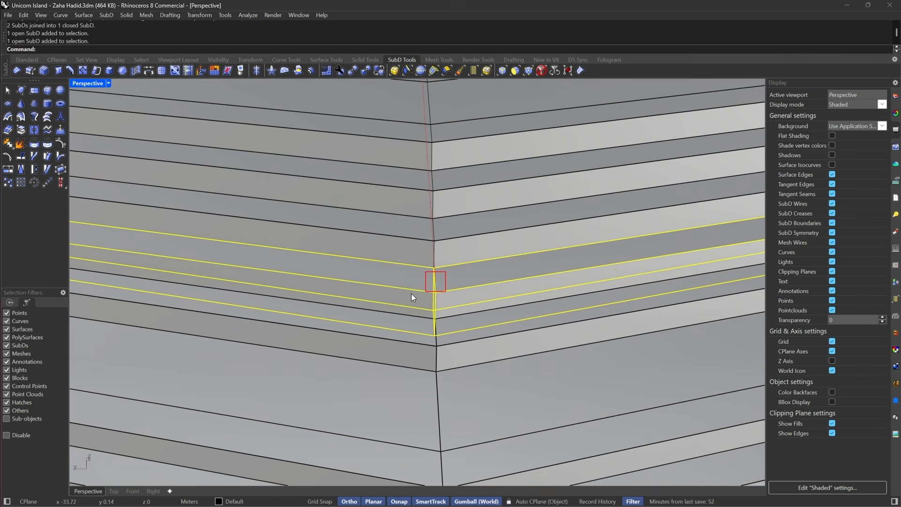
{"action": "key", "text": "Return"}
{"action": "key", "text": "Return"}
{"action": "left_click", "coordinate": [476, 334]}
{"action": "left_click", "coordinate": [410, 344], "text": "shift"}
{"action": "key", "text": "Return"}
{"action": "key", "text": "Return"}
- Join the mirrored halves of each lower terrace slab and of the surrounding wall with smooth edges
{"action": "scroll", "coordinate": [410, 344], "scroll_direction": "down", "scroll_amount": 7}
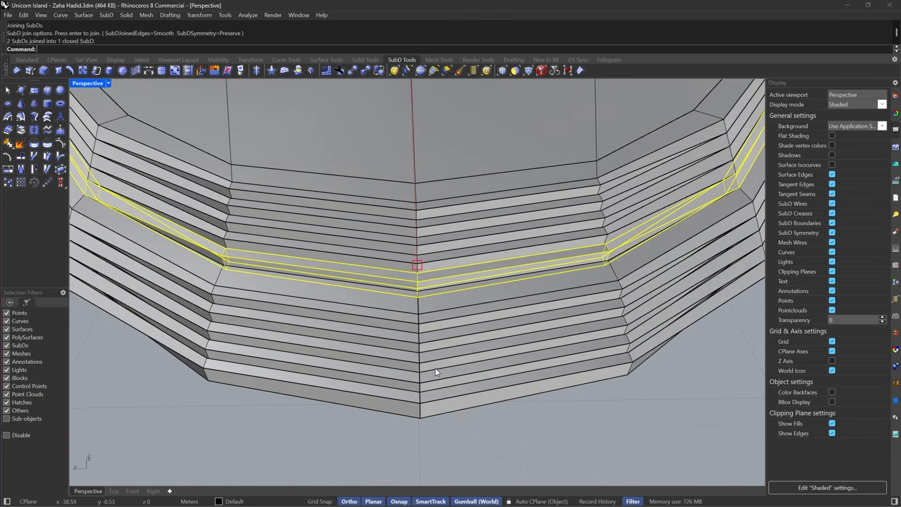
{"action": "scroll", "coordinate": [435, 368], "scroll_direction": "up", "scroll_amount": 5}
{"action": "left_click", "coordinate": [429, 256]}
{"action": "left_click", "coordinate": [388, 270], "text": "shift"}
{"action": "key", "text": "Return"}
{"action": "key", "text": "Return"}
{"action": "left_click", "coordinate": [413, 296]}
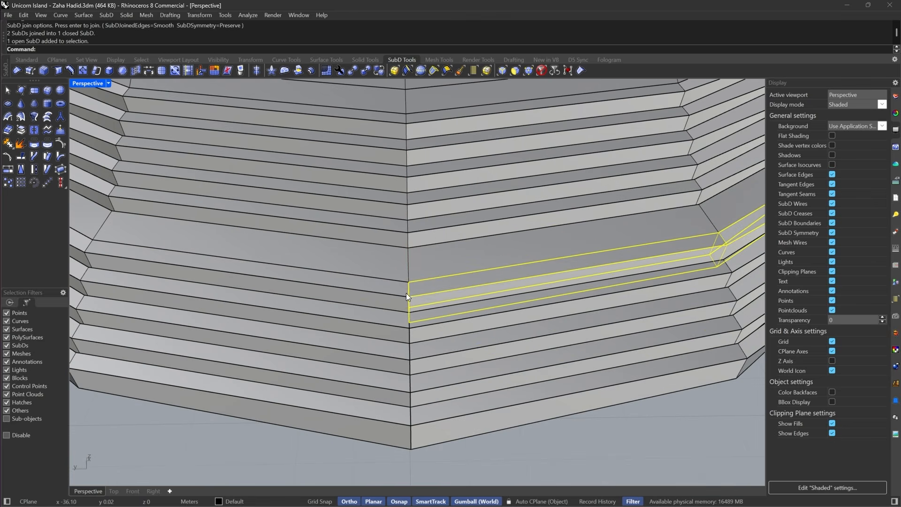
{"action": "left_click", "coordinate": [381, 294], "text": "shift"}
{"action": "key", "text": "Return"}
{"action": "key", "text": "Return"}
{"action": "left_click", "coordinate": [436, 320]}
{"action": "left_click", "coordinate": [383, 320], "text": "shift"}
{"action": "key", "text": "Return"}
{"action": "key", "text": "Return"}
{"action": "left_click", "coordinate": [423, 356]}
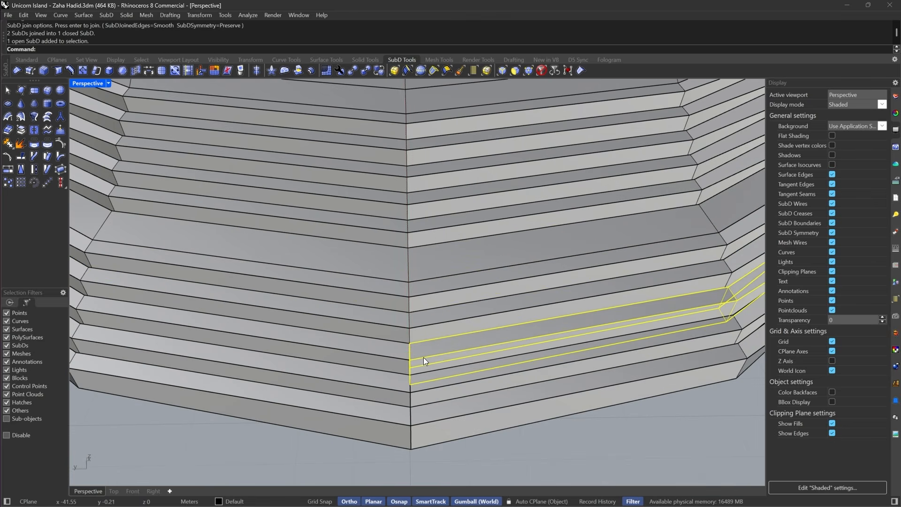
{"action": "left_click", "coordinate": [388, 355], "text": "shift"}
{"action": "key", "text": "Return"}
{"action": "key", "text": "Return"}
{"action": "left_click", "coordinate": [430, 387]}
{"action": "left_click", "coordinate": [387, 387], "text": "shift"}
{"action": "key", "text": "Return"}
{"action": "key", "text": "Return"}
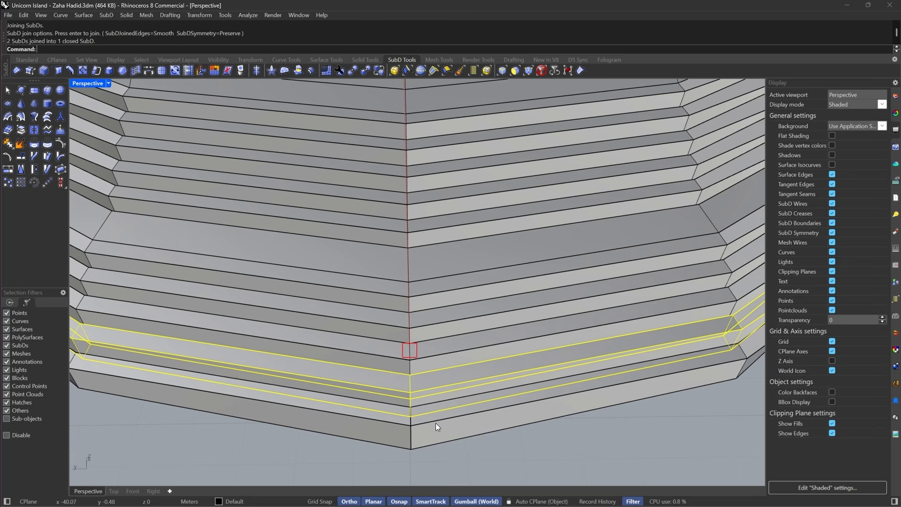
{"action": "left_click", "coordinate": [435, 423]}
{"action": "left_click", "coordinate": [384, 426], "text": "shift"}
{"action": "key", "text": "Return"}
{"action": "key", "text": "Return"}
{"action": "key", "text": "Escape"}
- Switch the base to smooth SubD display in Rendered mode and show the hidden upper building volume
{"action": "scroll", "coordinate": [384, 427], "scroll_direction": "down", "scroll_amount": 12}
{"action": "key", "text": "Tab"}
{"action": "right_click_drag", "start_coordinate": [407, 397], "coordinate": [225, 252]}
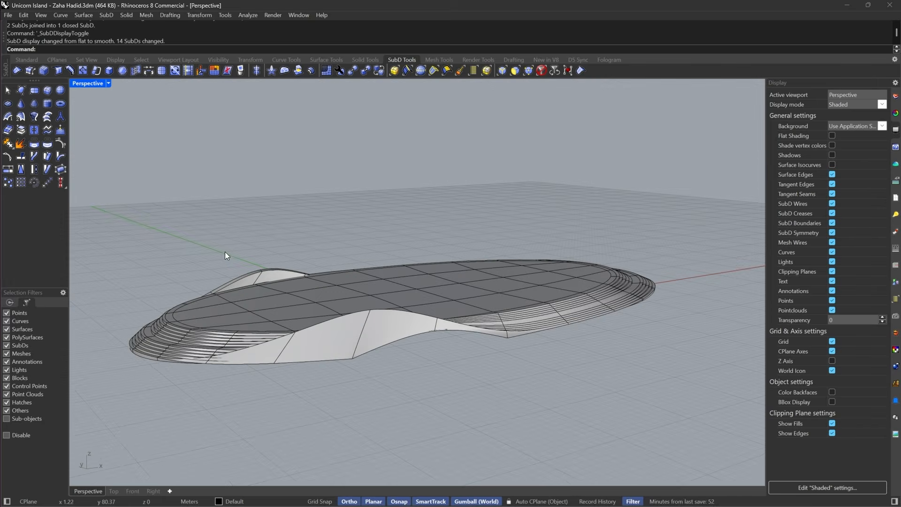
{"action": "left_click", "coordinate": [108, 84]}
{"action": "left_click", "coordinate": [142, 70]}
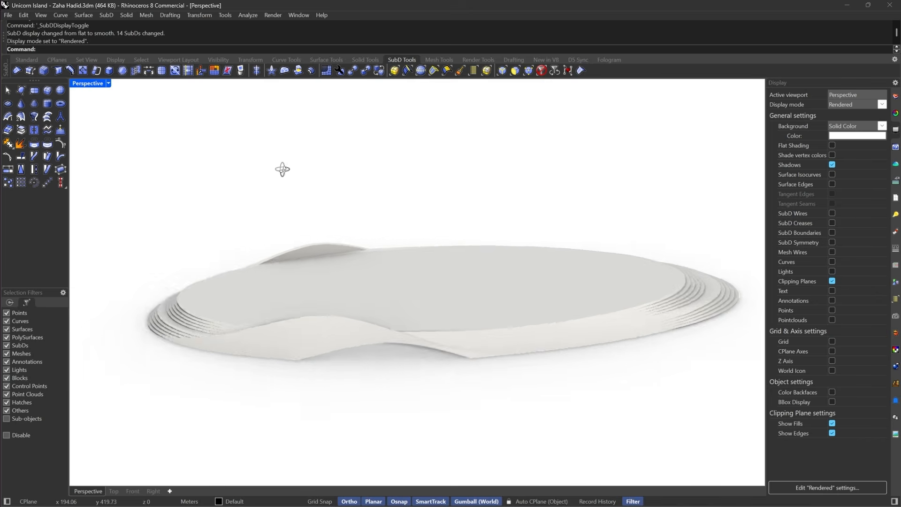
{"action": "mouse_move", "coordinate": [352, 323]}
{"action": "right_mouse_down"}
{"action": "mouse_move", "coordinate": [434, 316]}
{"action": "mouse_move", "coordinate": [483, 297]}
{"action": "mouse_move", "coordinate": [428, 298]}
{"action": "mouse_move", "coordinate": [498, 292]}
{"action": "mouse_move", "coordinate": [422, 298]}
{"action": "mouse_move", "coordinate": [472, 370]}
{"action": "right_mouse_up"}
{"action": "type", "text": "how"}
{"action": "key", "text": "Return"}
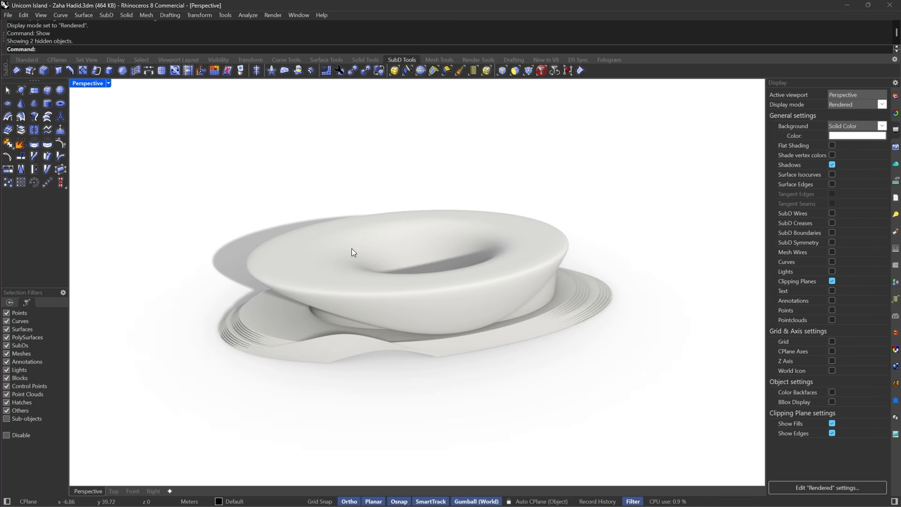
- Examine the rendered building from several angles and consult the Unicorn Island reference image in the browser
{"action": "right_click_drag", "start_coordinate": [351, 249], "coordinate": [428, 299]}
{"action": "scroll", "coordinate": [303, 310], "scroll_direction": "up", "scroll_amount": 2}
{"action": "scroll", "coordinate": [451, 253], "scroll_direction": "up", "scroll_amount": 5}
{"action": "left_click", "coordinate": [531, 229]}
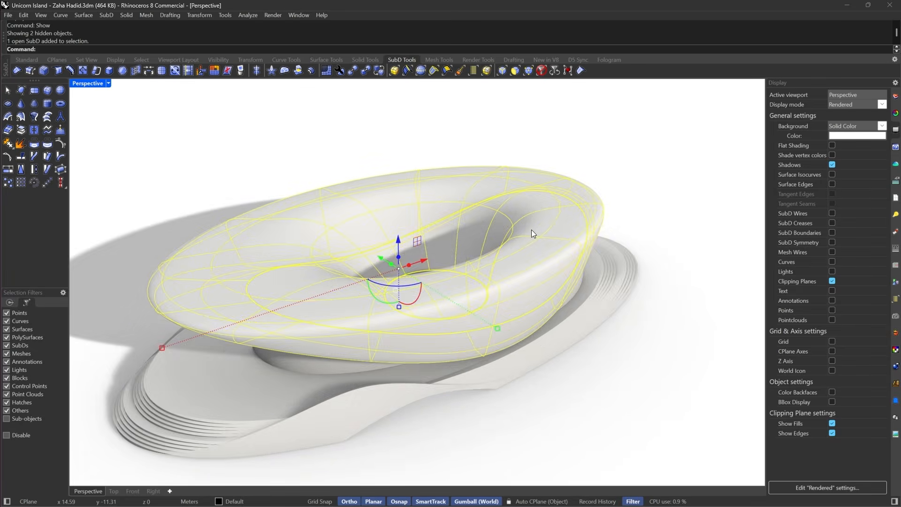
{"action": "scroll", "coordinate": [450, 220], "scroll_direction": "down", "scroll_amount": 5}
{"action": "right_click_drag", "start_coordinate": [451, 221], "coordinate": [406, 206]}
{"action": "left_click", "coordinate": [447, 359]}
{"action": "right_click_drag", "start_coordinate": [448, 362], "coordinate": [477, 354]}
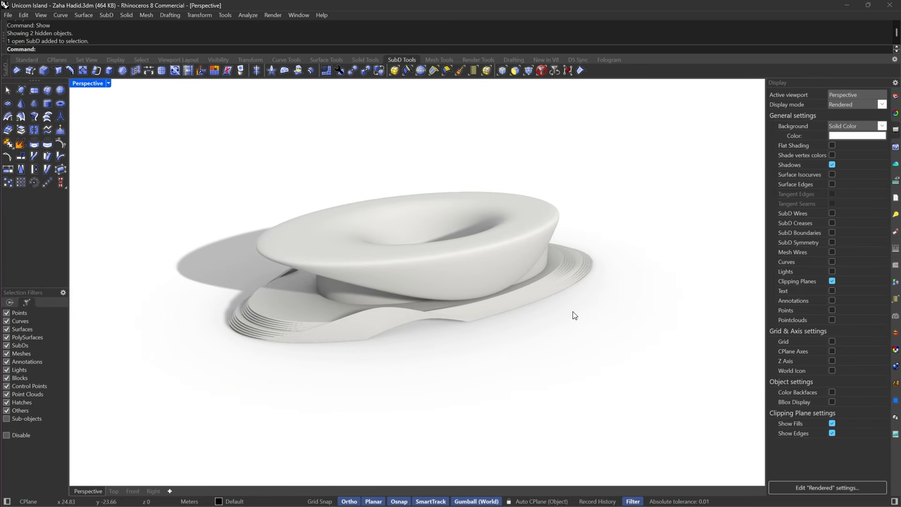
{"action": "mouse_move", "coordinate": [574, 315]}
{"action": "right_mouse_down"}
{"action": "mouse_move", "coordinate": [561, 301]}
{"action": "mouse_move", "coordinate": [563, 309]}
{"action": "right_mouse_up"}
{"action": "left_click", "coordinate": [535, 495]}
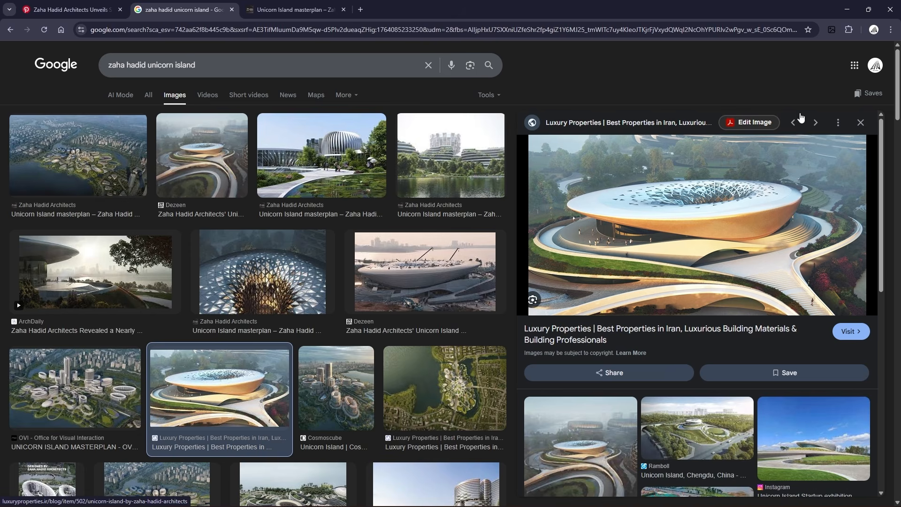
{"action": "left_click", "coordinate": [847, 9]}
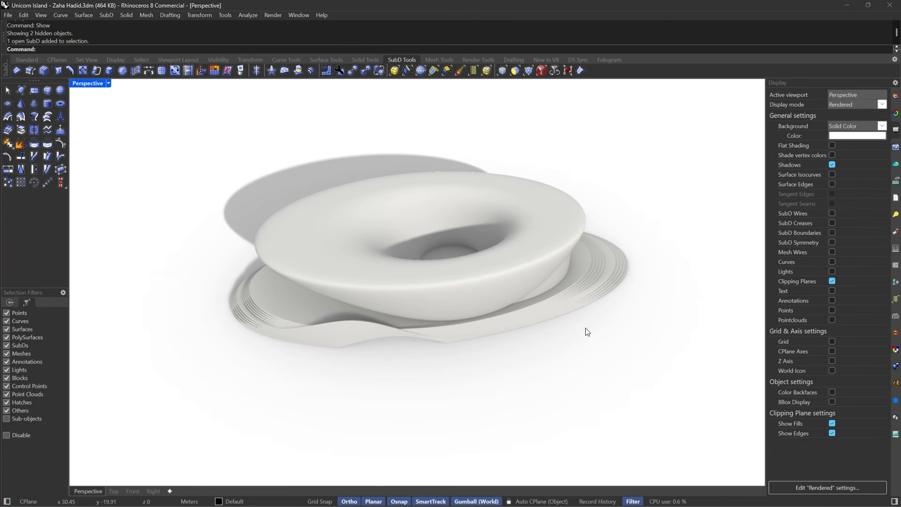
- Set the viewport to Shaded mode and switch the SubDs to flat display
{"action": "left_click", "coordinate": [108, 83]}
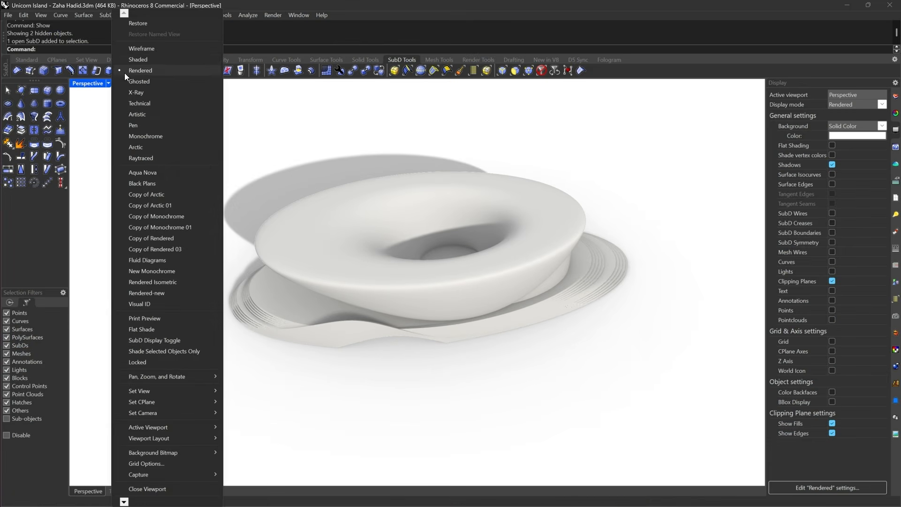
{"action": "left_click", "coordinate": [131, 63]}
{"action": "key", "text": "Tab"}
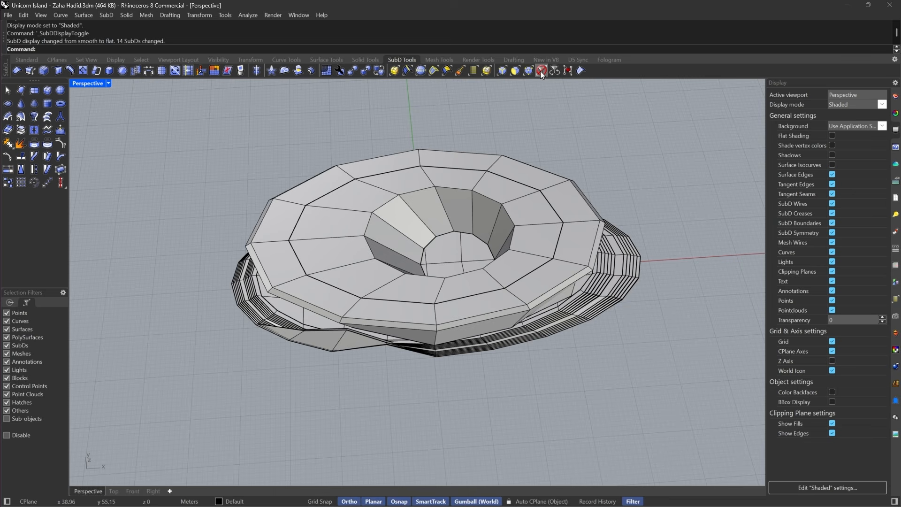
- Duplicate the outer loop of faces on top of the upper volume straight down below the building
{"action": "left_click", "coordinate": [516, 71]}
{"action": "left_click", "coordinate": [575, 230]}
{"action": "double_click", "coordinate": [567, 199], "text": "shift"}
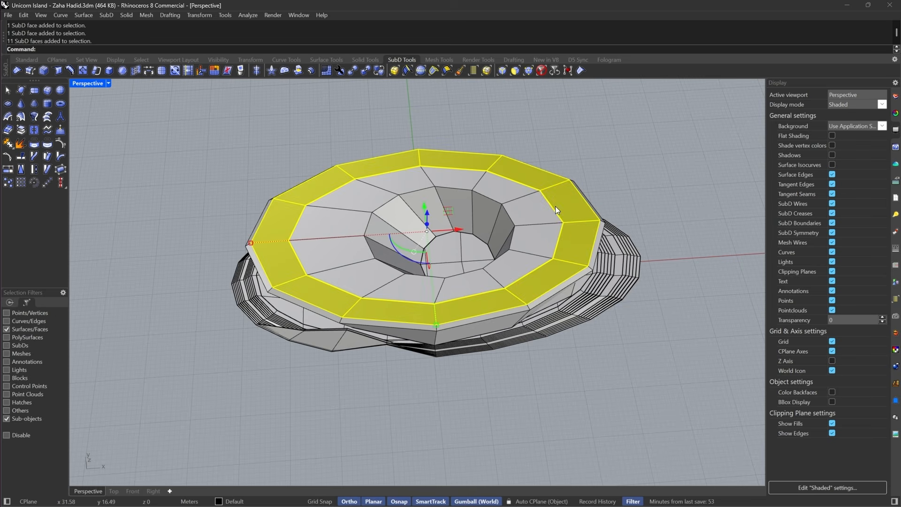
{"action": "right_click_drag", "start_coordinate": [452, 283], "coordinate": [441, 227]}
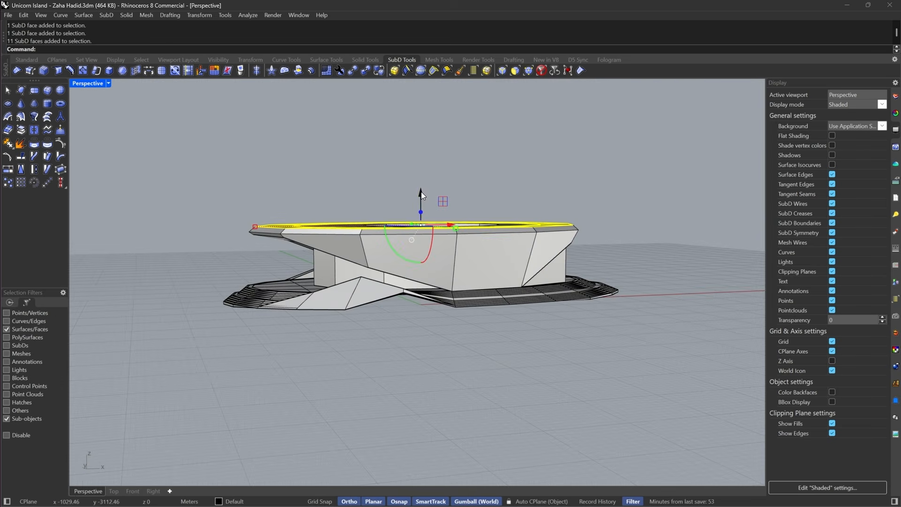
{"action": "left_click_drag", "start_coordinate": [420, 191], "coordinate": [453, 321]}
- Move the duplicated face ring vertically up to the upper volume's lowest corner, then lower it slightly to ground level
{"action": "right_click_drag", "start_coordinate": [490, 319], "coordinate": [478, 348]}
{"action": "type", "text": "M"}
{"action": "key", "text": "Return"}
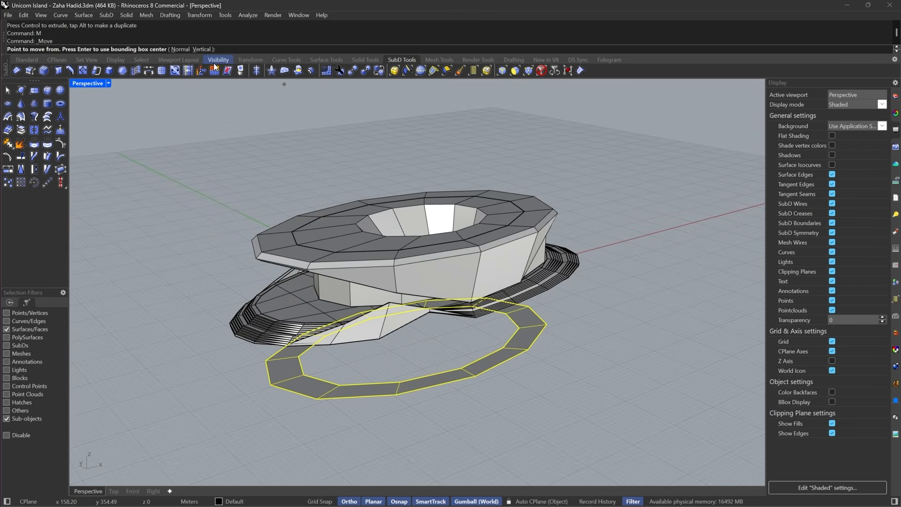
{"action": "left_click", "coordinate": [202, 50]}
{"action": "scroll", "coordinate": [489, 316], "scroll_direction": "up", "scroll_amount": 5}
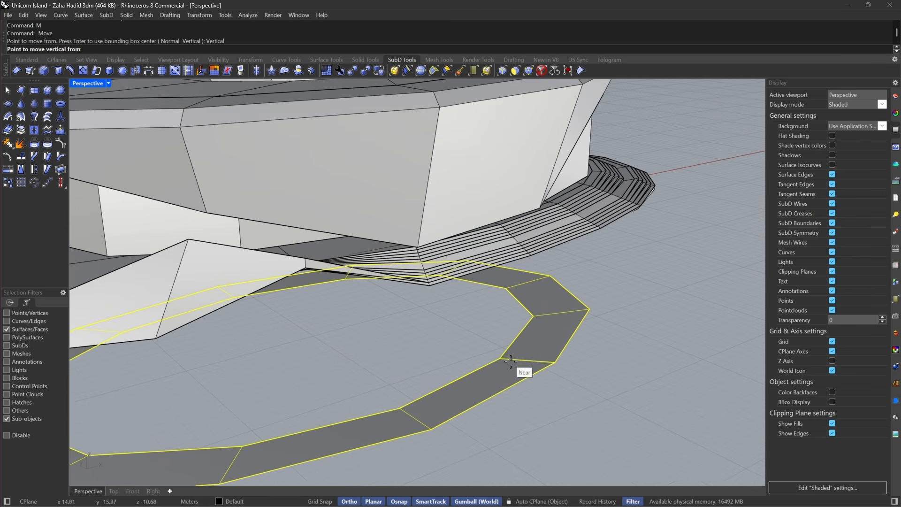
{"action": "left_click", "coordinate": [400, 408]}
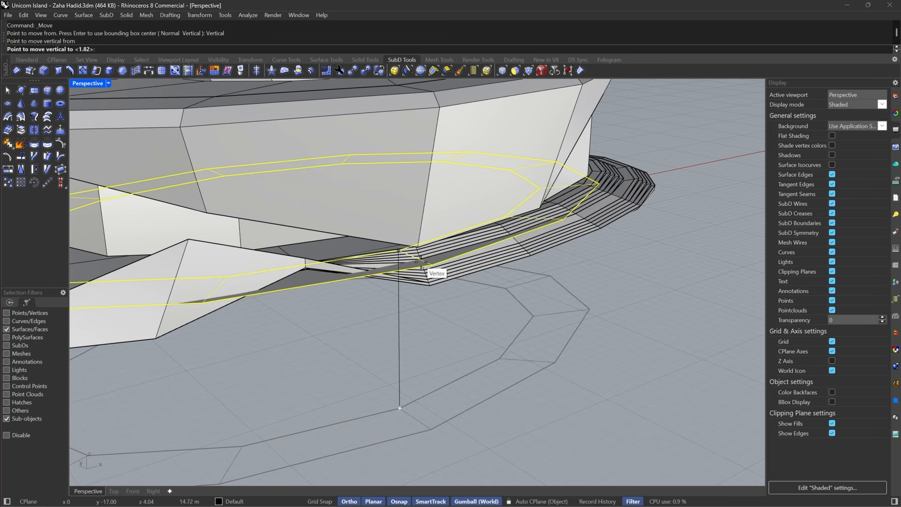
{"action": "left_click", "coordinate": [418, 245]}
{"action": "scroll", "coordinate": [430, 255], "scroll_direction": "down", "scroll_amount": 5}
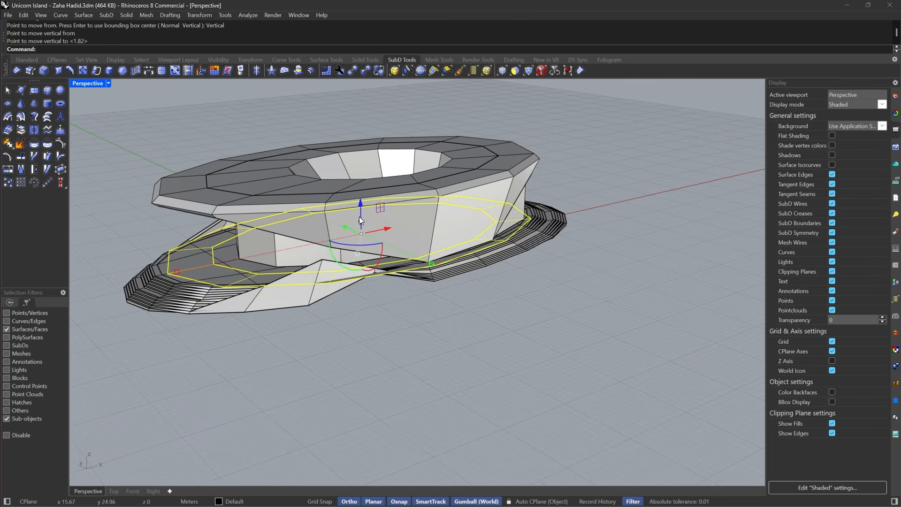
{"action": "left_click_drag", "start_coordinate": [361, 208], "coordinate": [366, 219]}
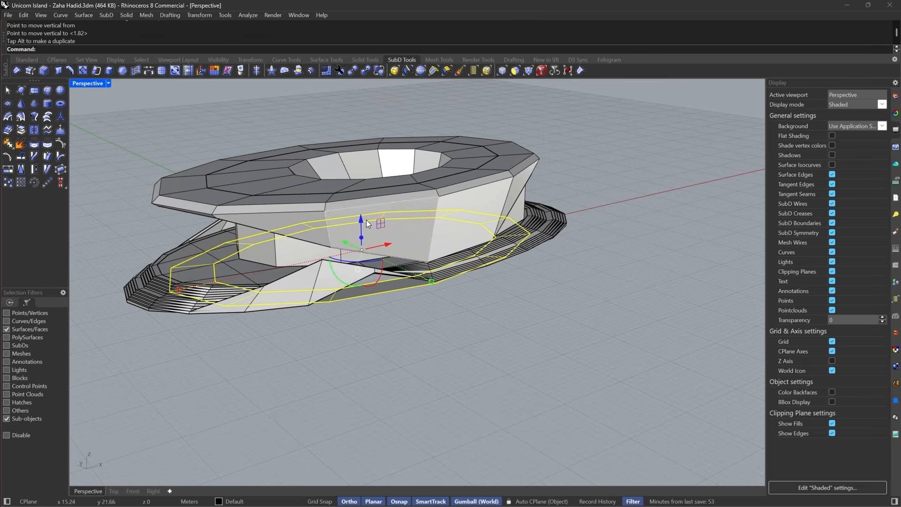
- Scale the face ring outward in both horizontal directions so that it surrounds the stepped base, and preview it in smooth display
{"action": "right_click_drag", "start_coordinate": [366, 220], "coordinate": [418, 306]}
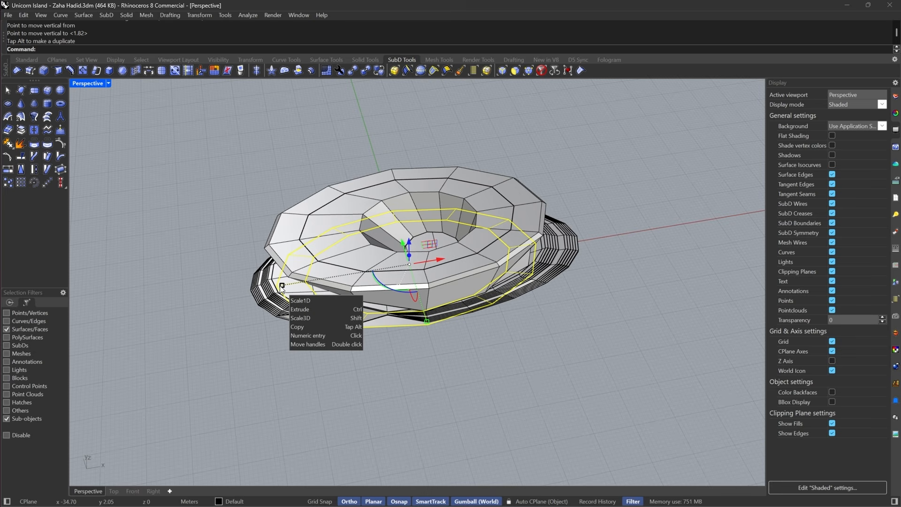
{"action": "left_click_drag", "start_coordinate": [281, 288], "coordinate": [216, 289]}
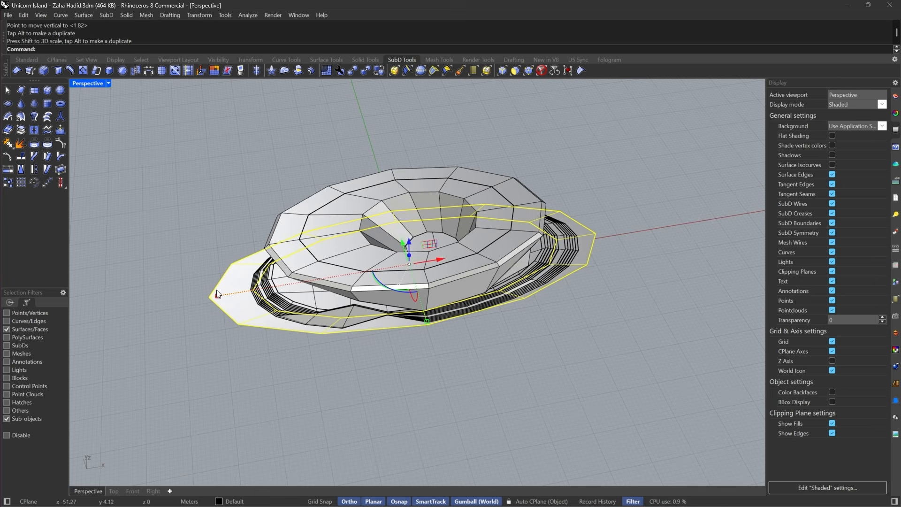
{"action": "right_click_drag", "start_coordinate": [216, 289], "coordinate": [450, 317]}
{"action": "left_click_drag", "start_coordinate": [454, 312], "coordinate": [464, 313]}
{"action": "key", "text": "Escape"}
{"action": "right_click_drag", "start_coordinate": [614, 273], "coordinate": [580, 272]}
{"action": "key", "text": "Tab"}
{"action": "key", "text": "Tab"}
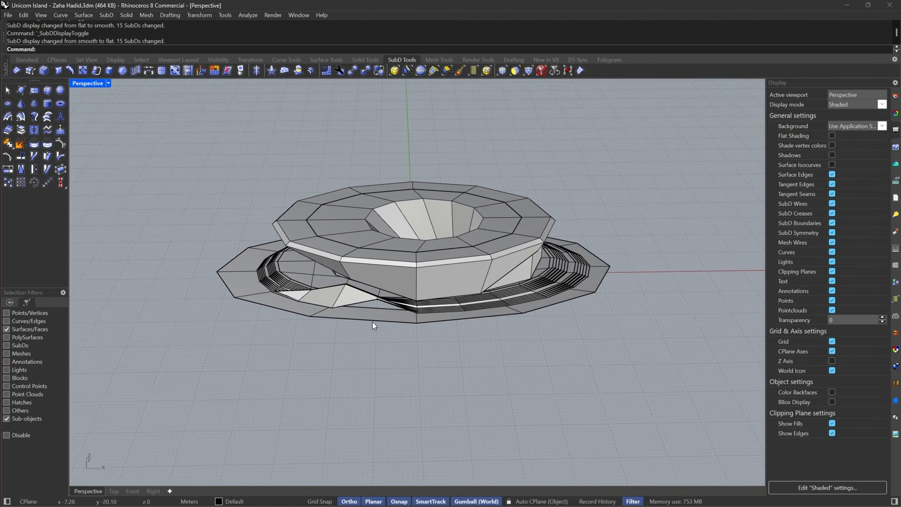
- Examine how the enlarged ring meets the stepped base from above and below, using smooth SubD display
{"action": "scroll", "coordinate": [380, 310], "scroll_direction": "up", "scroll_amount": 3}
{"action": "right_click_drag", "start_coordinate": [509, 83], "coordinate": [298, 282]}
{"action": "scroll", "coordinate": [446, 314], "scroll_direction": "down", "scroll_amount": 4}
{"action": "right_click_drag", "start_coordinate": [478, 322], "coordinate": [565, 262]}
{"action": "left_click", "coordinate": [498, 325]}
{"action": "double_click", "coordinate": [424, 328]}
{"action": "scroll", "coordinate": [471, 332], "scroll_direction": "down", "scroll_amount": 6}
{"action": "left_click", "coordinate": [568, 260]}
{"action": "key", "text": "Tab"}
{"action": "scroll", "coordinate": [388, 342], "scroll_direction": "up", "scroll_amount": 8}
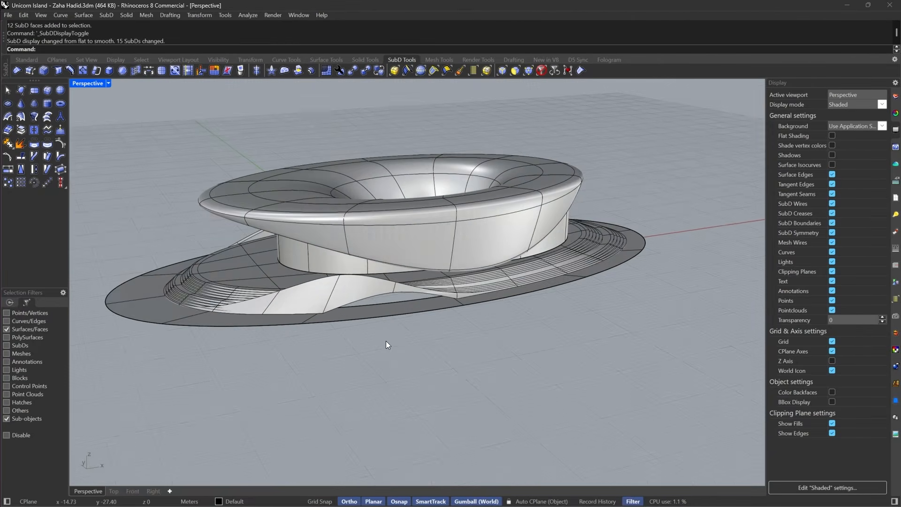
{"action": "right_click_drag", "start_coordinate": [389, 342], "coordinate": [475, 205]}
- Isolate the ground ring as a whole object and switch it to flat SubD display
{"action": "left_click", "coordinate": [539, 70]}
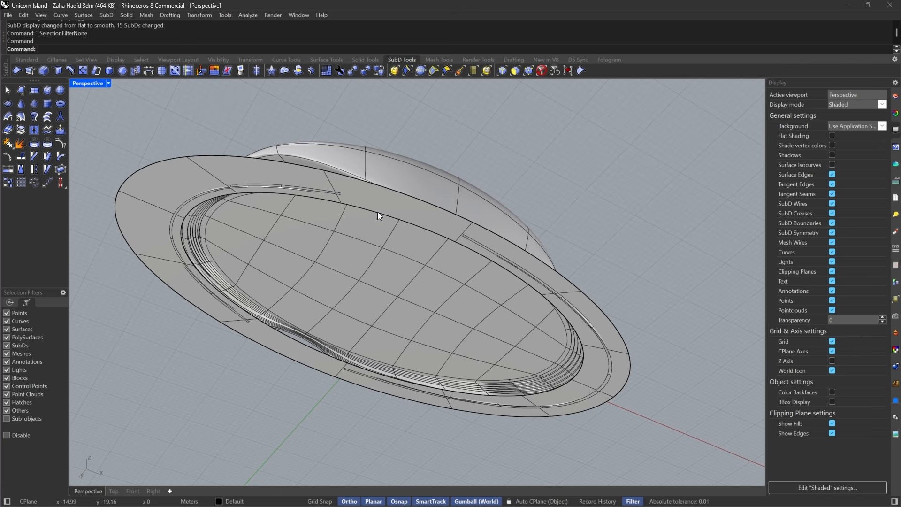
{"action": "left_click", "coordinate": [382, 195]}
{"action": "right_click_drag", "start_coordinate": [383, 195], "coordinate": [423, 338]}
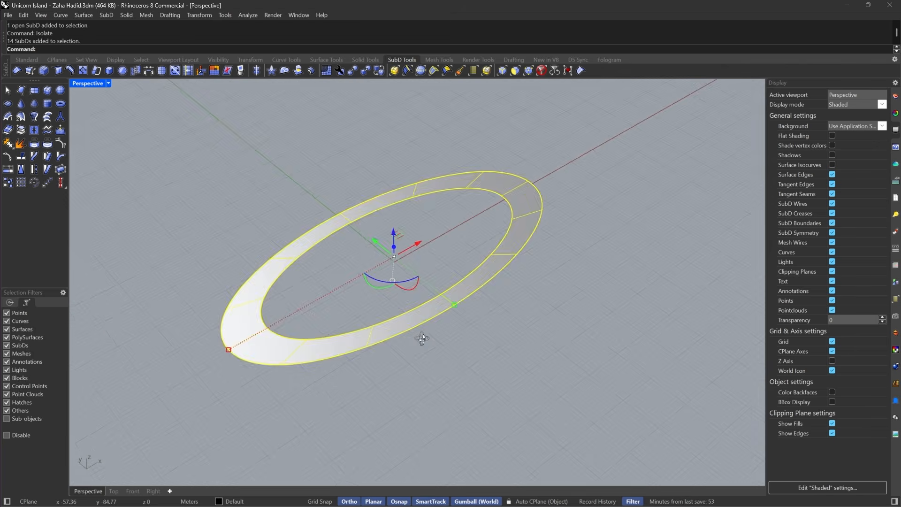
{"action": "left_click", "coordinate": [423, 300]}
{"action": "key", "text": "Tab"}
{"action": "scroll", "coordinate": [423, 285], "scroll_direction": "up", "scroll_amount": 5}
{"action": "right_click_drag", "start_coordinate": [423, 284], "coordinate": [415, 258]}
- Fill the opening inside the ring's inner edge loop using the Automatic patch style
{"action": "left_click", "coordinate": [503, 70]}
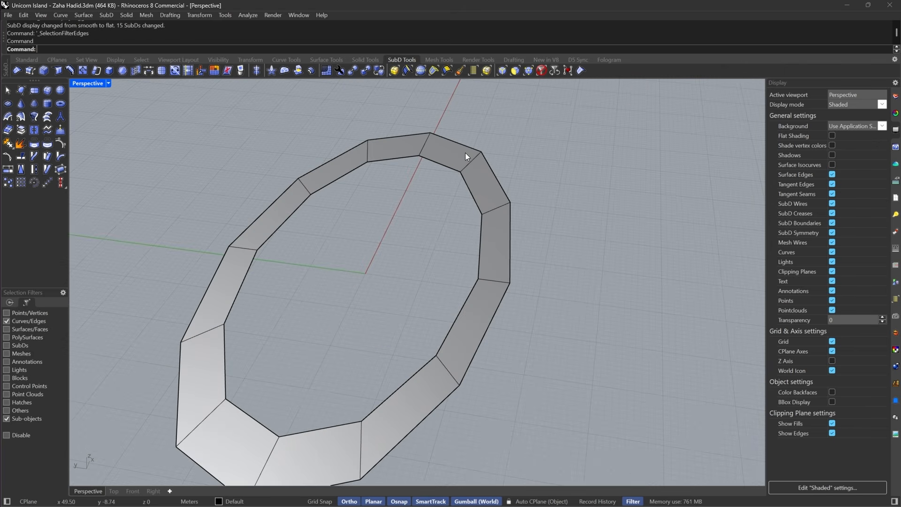
{"action": "double_click", "coordinate": [452, 167]}
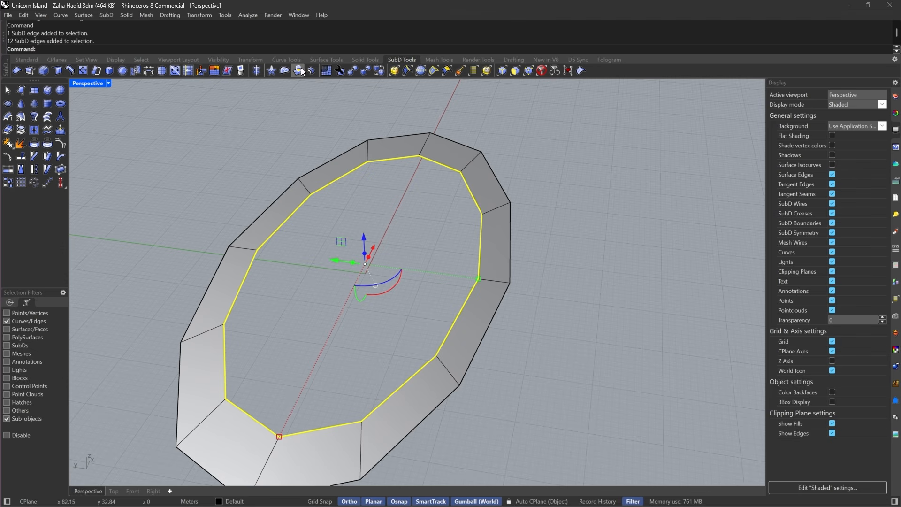
{"action": "left_click", "coordinate": [284, 70]}
{"action": "right_click", "coordinate": [471, 255]}
{"action": "right_click_drag", "start_coordinate": [471, 255], "coordinate": [517, 252]}
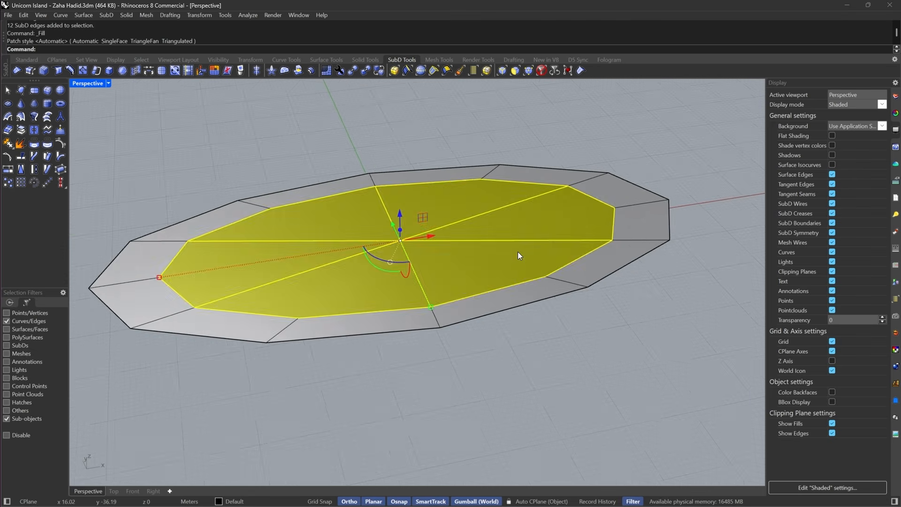
{"action": "scroll", "coordinate": [517, 251], "scroll_direction": "down", "scroll_amount": 2}
{"action": "key", "text": "Escape"}
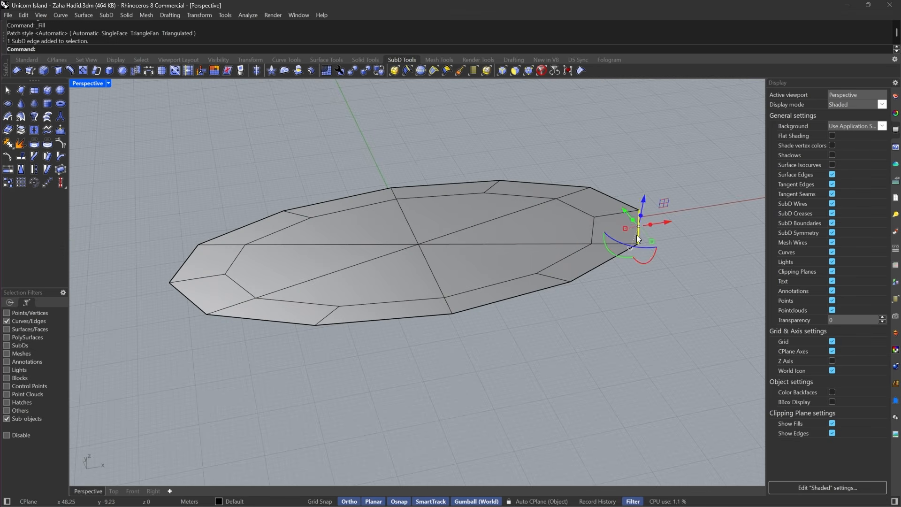
- Show the hidden building parts again and select the ground surface's outer boundary edge loop
{"action": "double_click", "coordinate": [634, 239]}
{"action": "type", "text": "Show"}
{"action": "key", "text": "Return"}
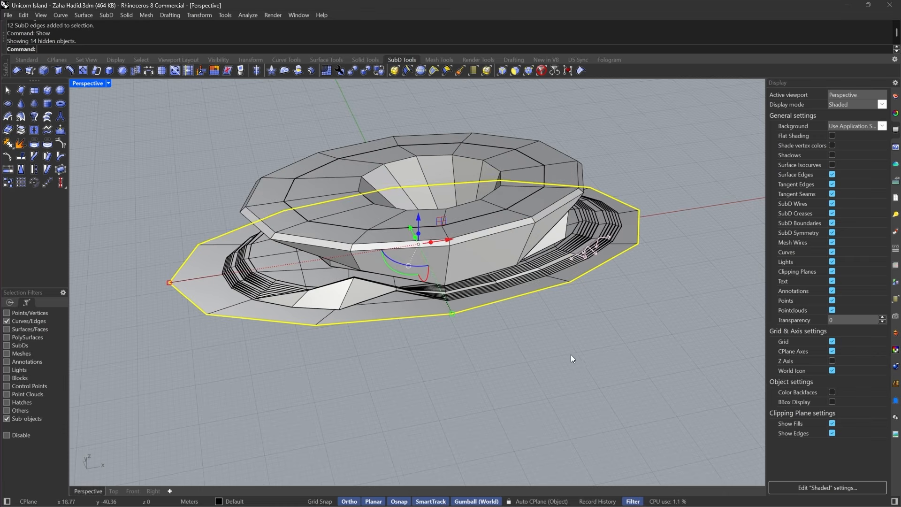
{"action": "right_click_drag", "start_coordinate": [570, 354], "coordinate": [548, 392]}
{"action": "left_click", "coordinate": [610, 286]}
{"action": "double_click", "coordinate": [615, 288]}
{"action": "scroll", "coordinate": [502, 227], "scroll_direction": "down", "scroll_amount": 3}
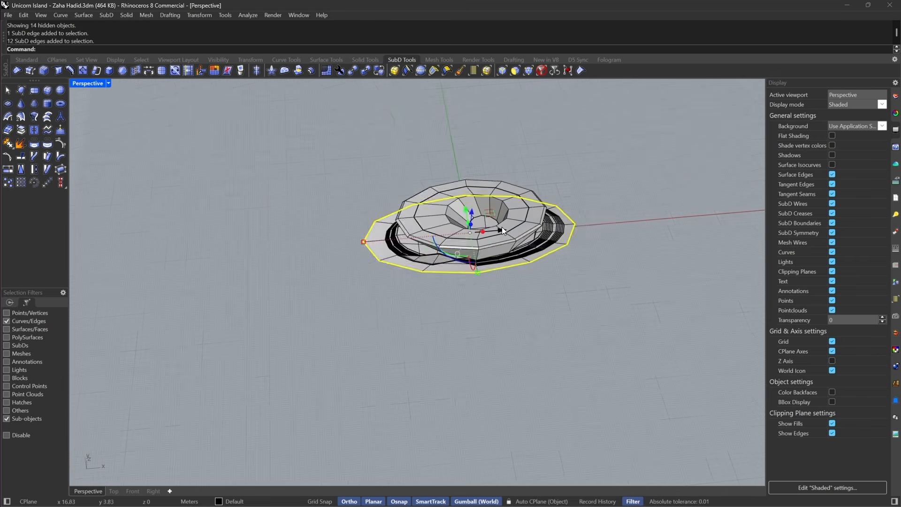
{"action": "right_click_drag", "start_coordinate": [502, 226], "coordinate": [577, 243]}
{"action": "scroll", "coordinate": [458, 272], "scroll_direction": "up", "scroll_amount": 2}
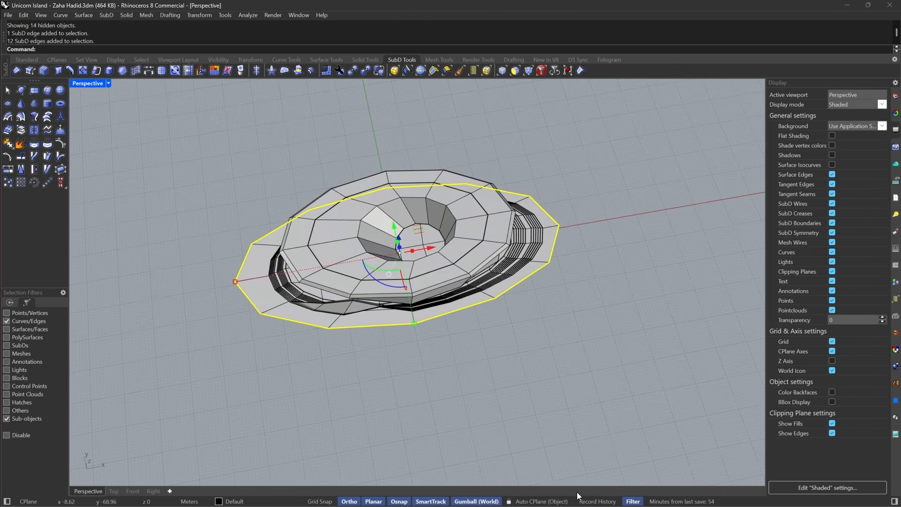
- Check the Unicorn Island reference image in the browser, then scale the ground surface's outer edge loop outward to widen the rim
{"action": "mouse_move", "coordinate": [578, 505]}
{"action": "left_click", "coordinate": [534, 496]}
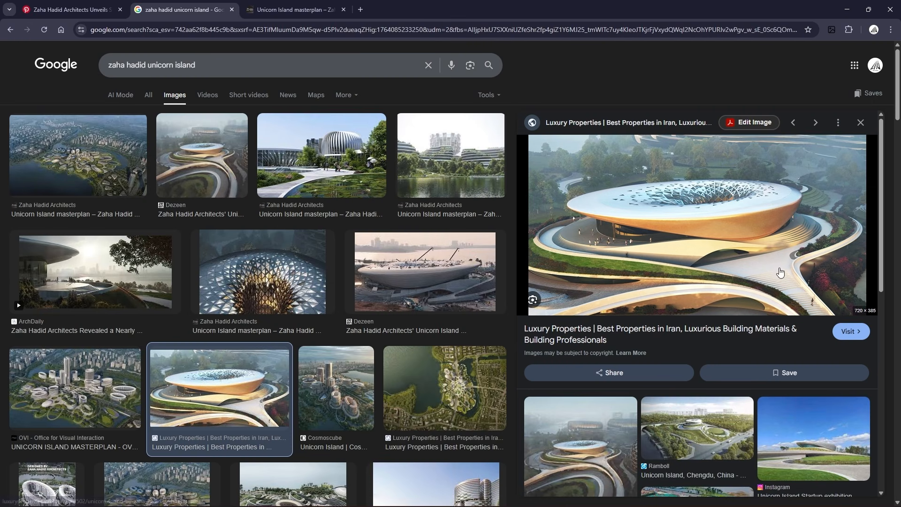
{"action": "left_click", "coordinate": [847, 9]}
{"action": "right_click_drag", "start_coordinate": [517, 279], "coordinate": [376, 297]}
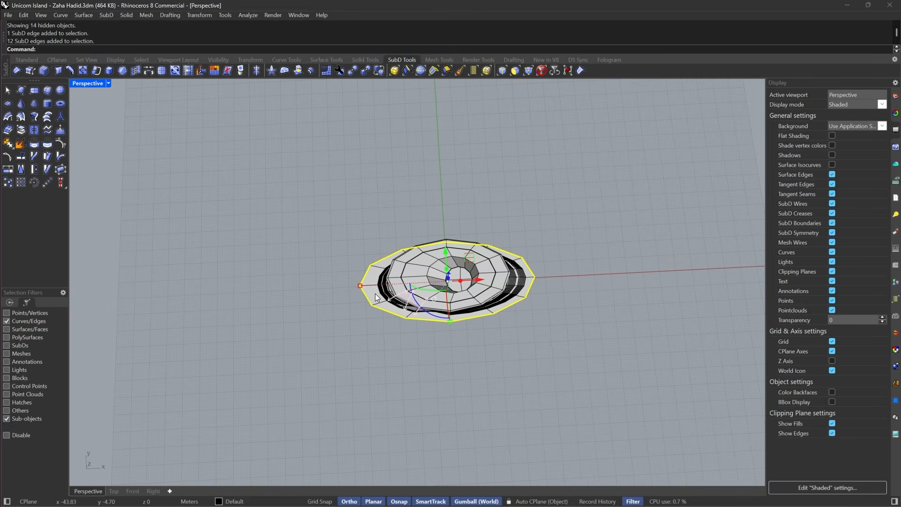
{"action": "left_click_drag", "start_coordinate": [360, 285], "coordinate": [328, 290]}
{"action": "right_click_drag", "start_coordinate": [331, 291], "coordinate": [538, 260]}
{"action": "double_click", "coordinate": [513, 280]}
{"action": "scroll", "coordinate": [242, 256], "scroll_direction": "down", "scroll_amount": 4}
{"action": "scroll", "coordinate": [335, 311], "scroll_direction": "up", "scroll_amount": 2}
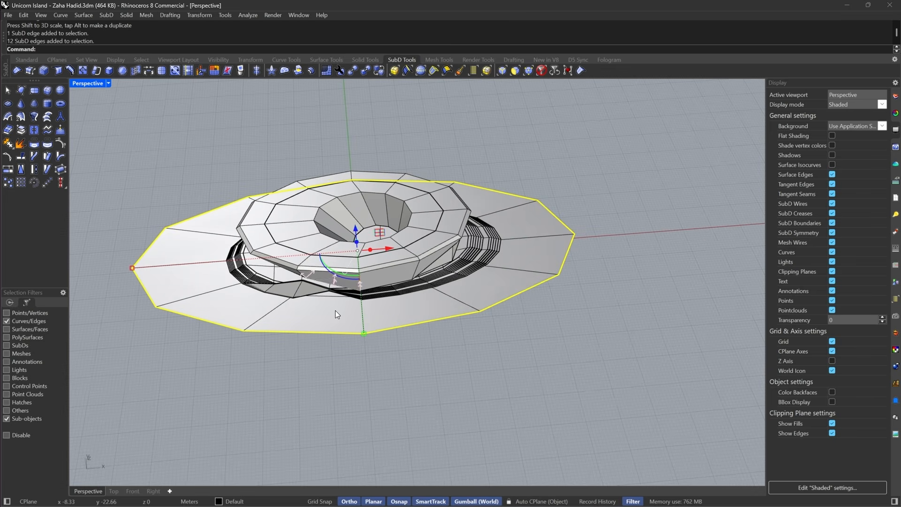
- Keep only the negative-X half of the outer loop selected, relocate the gumball to its front end vertex, and scale the half inward along X
{"action": "left_click_drag", "start_coordinate": [497, 244], "coordinate": [491, 234], "text": "ctrl"}
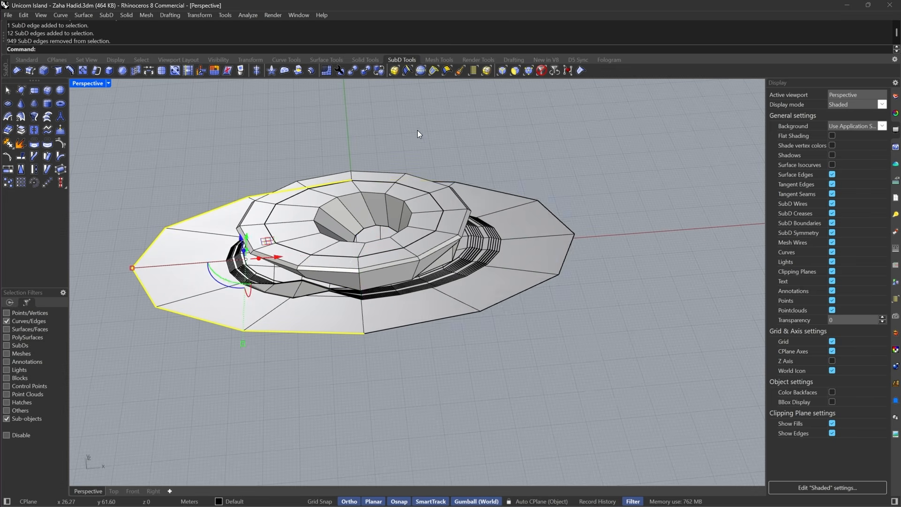
{"action": "scroll", "coordinate": [322, 306], "scroll_direction": "up", "scroll_amount": 2}
{"action": "type", "text": "GumballRelocate"}
{"action": "key", "text": "Return"}
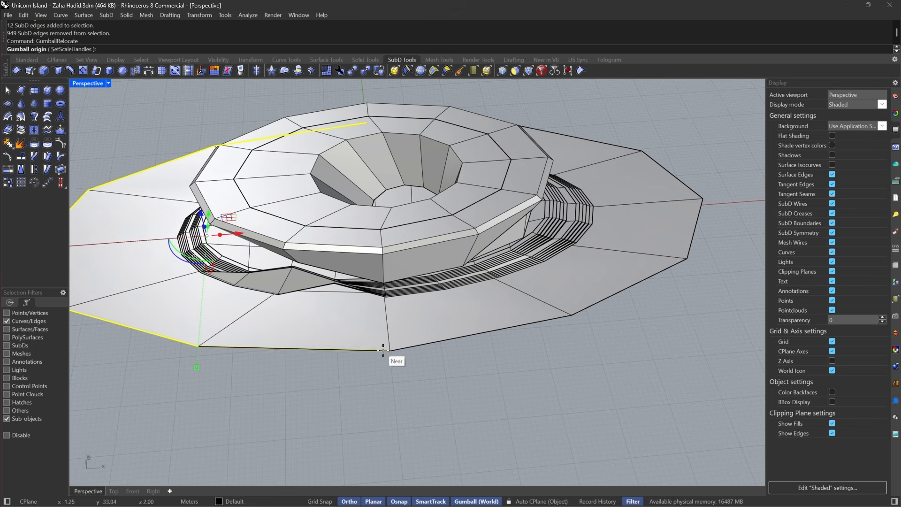
{"action": "left_click", "coordinate": [390, 350]}
{"action": "key", "text": "Return"}
{"action": "left_click", "coordinate": [196, 367]}
{"action": "left_click_drag", "start_coordinate": [196, 368], "coordinate": [220, 371]}
{"action": "left_click", "coordinate": [281, 418]}
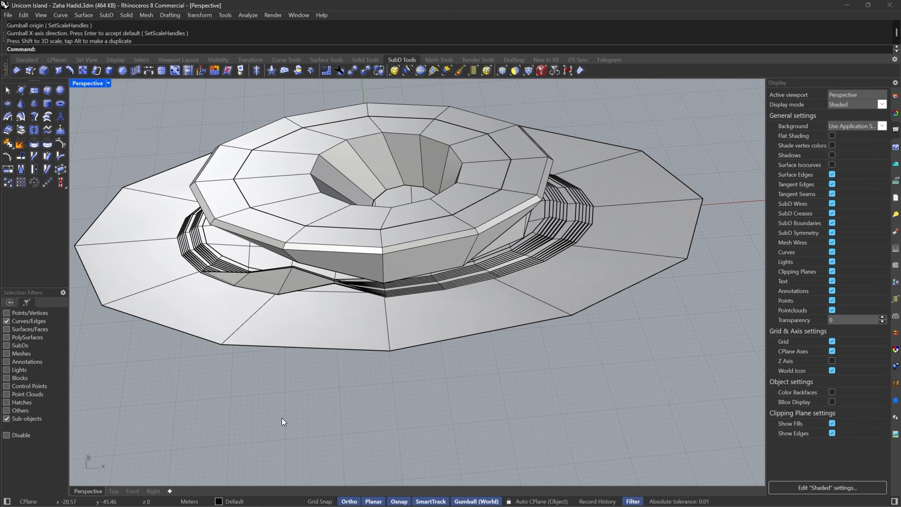
- Examine the widened ground surface in smooth SubD display and compare it with the reference image in the browser
{"action": "key", "text": "Tab"}
{"action": "right_click_drag", "start_coordinate": [375, 361], "coordinate": [465, 320]}
{"action": "scroll", "coordinate": [428, 275], "scroll_direction": "down", "scroll_amount": 6}
{"action": "scroll", "coordinate": [469, 321], "scroll_direction": "up", "scroll_amount": 8}
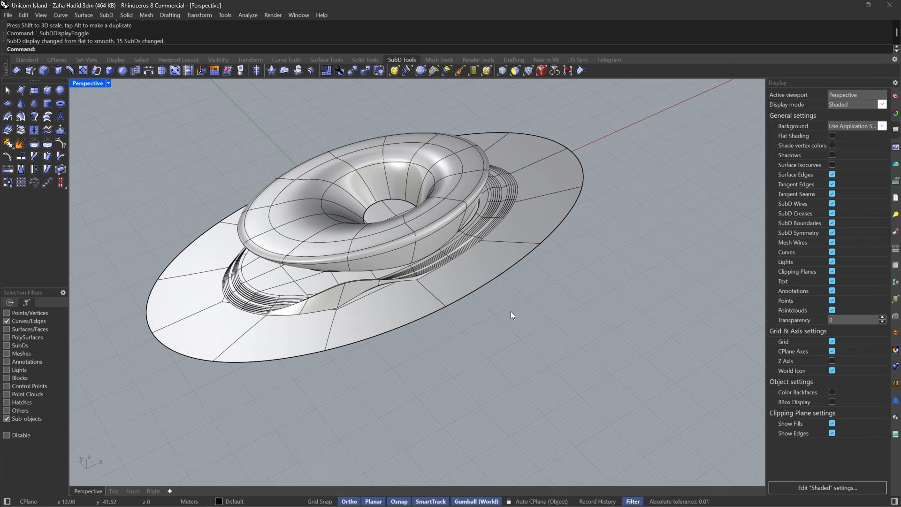
{"action": "left_click", "coordinate": [534, 495]}
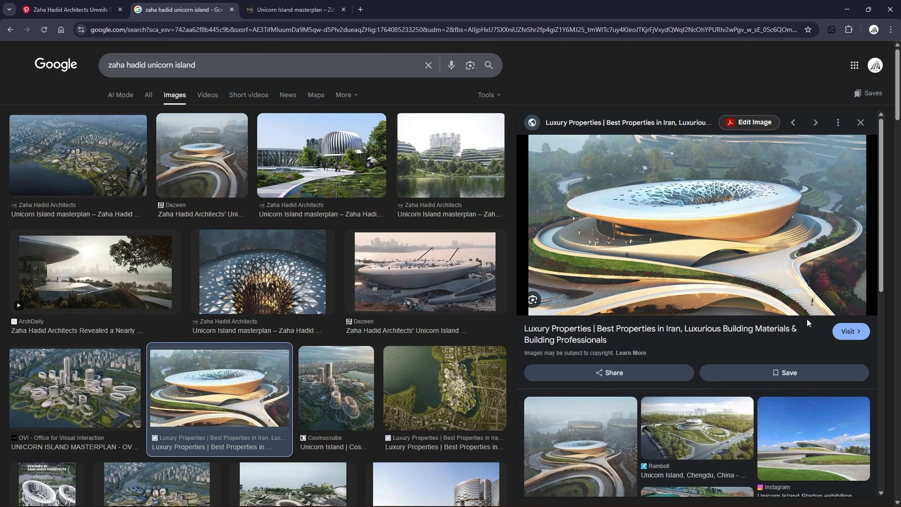
{"action": "left_click", "coordinate": [846, 9]}
- Extrude one front outer edge of the ground surface outward in two segments, tapering into a narrow walkway, with SubDs shown flat
{"action": "scroll", "coordinate": [377, 214], "scroll_direction": "down", "scroll_amount": 5}
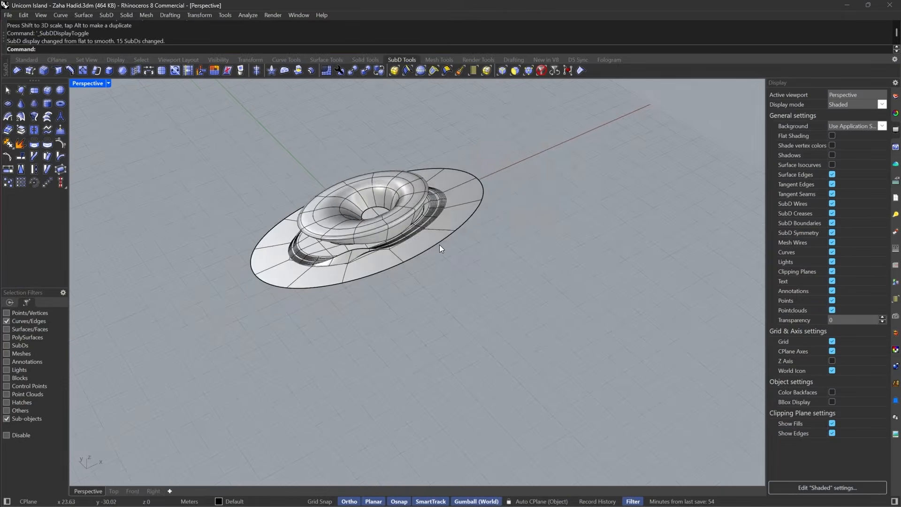
{"action": "scroll", "coordinate": [439, 249], "scroll_direction": "up", "scroll_amount": 3}
{"action": "left_click", "coordinate": [437, 240]}
{"action": "key", "text": "Tab"}
{"action": "left_click_drag", "start_coordinate": [420, 242], "coordinate": [468, 284], "text": "ctrl"}
{"action": "left_click_drag", "start_coordinate": [428, 323], "coordinate": [534, 369]}
{"action": "right_click_drag", "start_coordinate": [491, 307], "coordinate": [518, 264]}
{"action": "key", "text": "Tab"}
{"action": "key", "text": "Tab"}
{"action": "scroll", "coordinate": [569, 276], "scroll_direction": "up", "scroll_amount": 4}
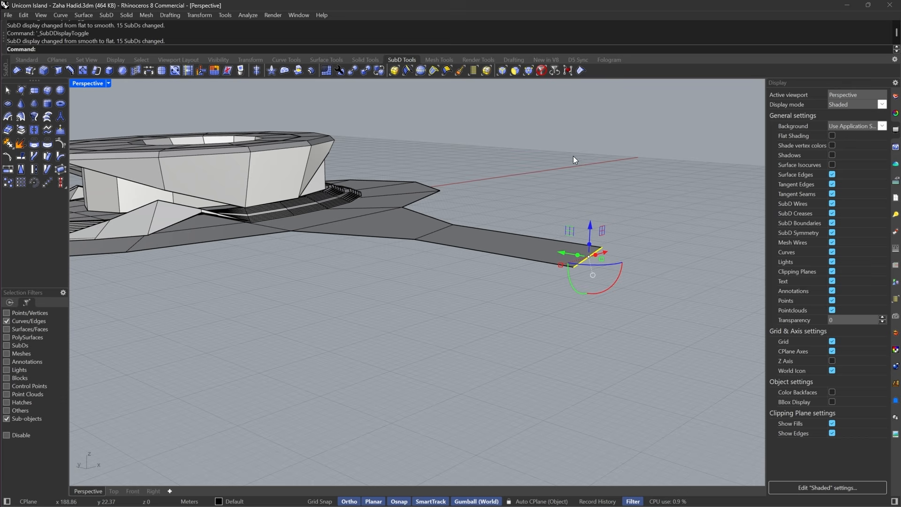
- Convert the selection at the walkway's outer end to its two vertices and crease them
{"action": "left_click", "coordinate": [537, 70]}
{"action": "left_click", "coordinate": [585, 75]}
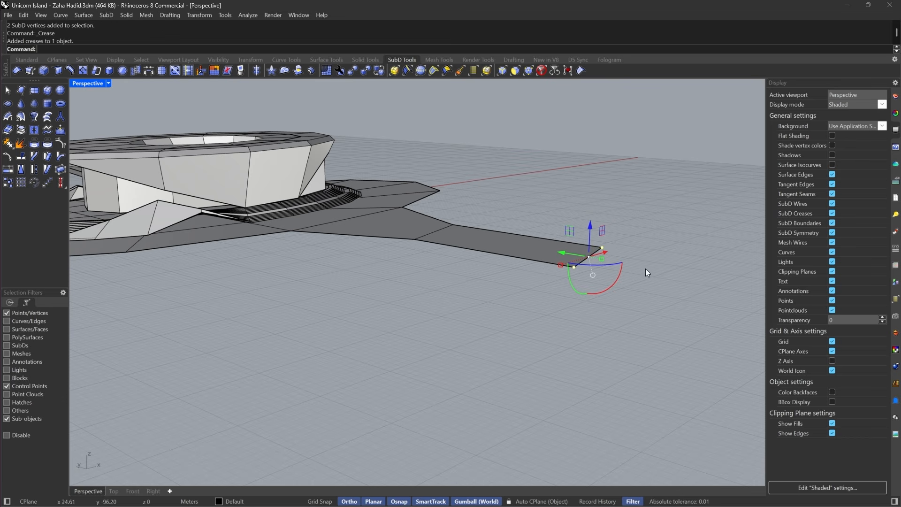
{"action": "left_click", "coordinate": [646, 268]}
- Lower the two vertices at the walkway's outer end so it slopes downward, and preview it in smooth SubD display
{"action": "right_click_drag", "start_coordinate": [516, 187], "coordinate": [536, 216]}
{"action": "left_click_drag", "start_coordinate": [425, 181], "coordinate": [710, 348]}
{"action": "right_click_drag", "start_coordinate": [673, 300], "coordinate": [628, 248]}
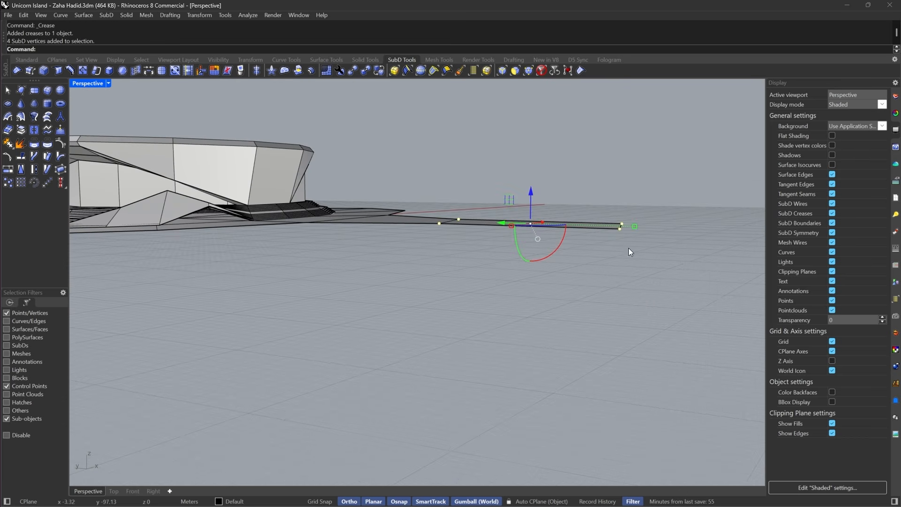
{"action": "left_click_drag", "start_coordinate": [601, 180], "coordinate": [654, 262]}
{"action": "left_click_drag", "start_coordinate": [621, 196], "coordinate": [644, 221]}
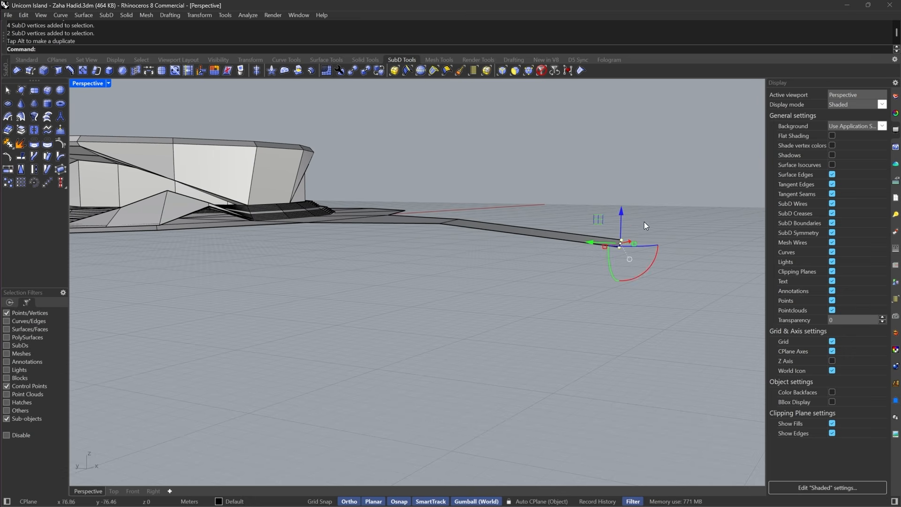
{"action": "right_click_drag", "start_coordinate": [644, 222], "coordinate": [452, 222]}
{"action": "left_click_drag", "start_coordinate": [468, 212], "coordinate": [473, 229]}
{"action": "right_click_drag", "start_coordinate": [473, 229], "coordinate": [632, 477]}
{"action": "key", "text": "Tab"}
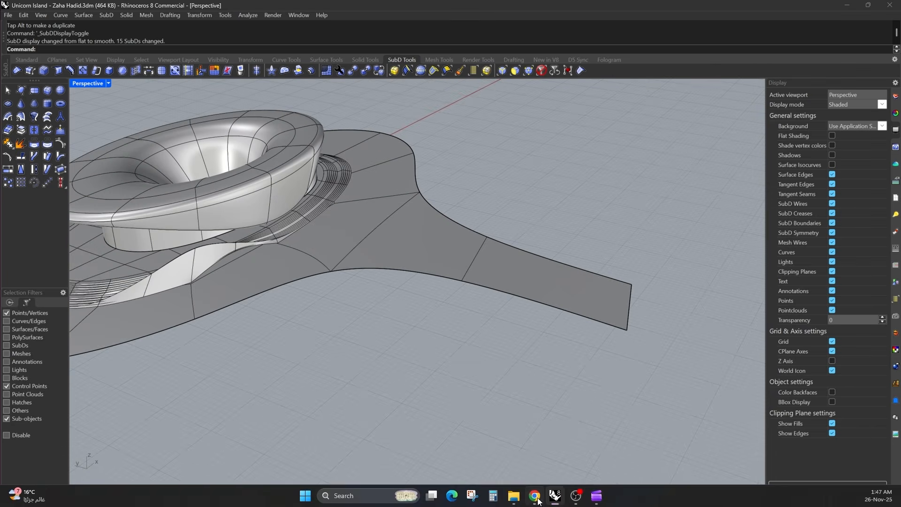
- Check the reference image, then move the two vertices on the walkway's negative-X side along X to narrow it
{"action": "left_click", "coordinate": [534, 500]}
{"action": "left_click", "coordinate": [534, 500]}
{"action": "right_click_drag", "start_coordinate": [562, 291], "coordinate": [480, 304]}
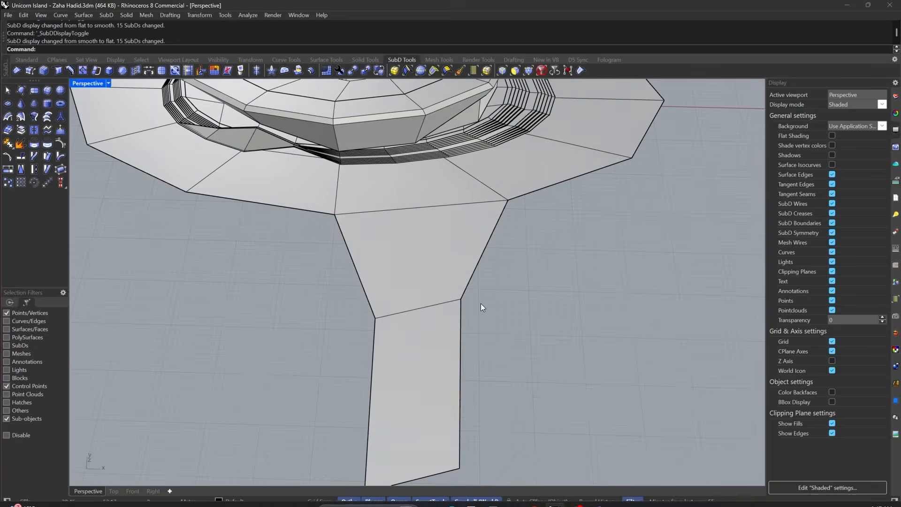
{"action": "left_click_drag", "start_coordinate": [294, 267], "coordinate": [412, 486]}
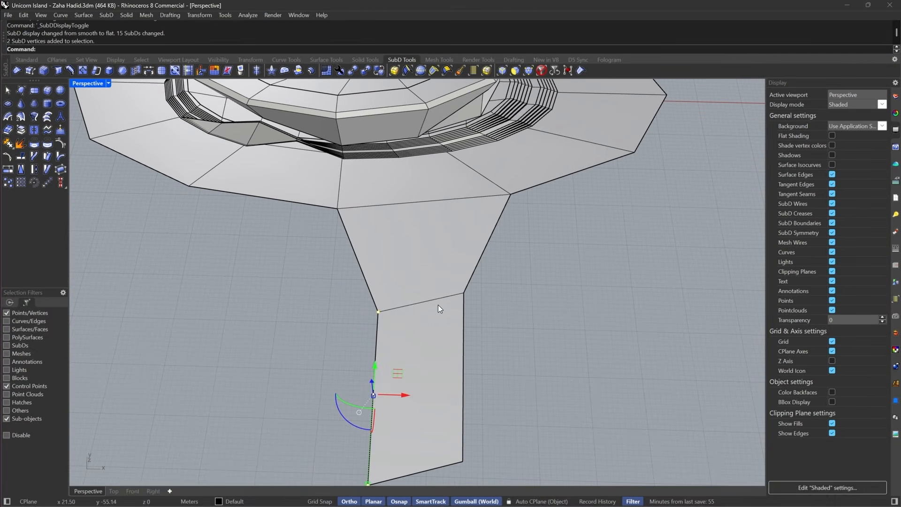
{"action": "left_click_drag", "start_coordinate": [401, 399], "coordinate": [429, 383]}
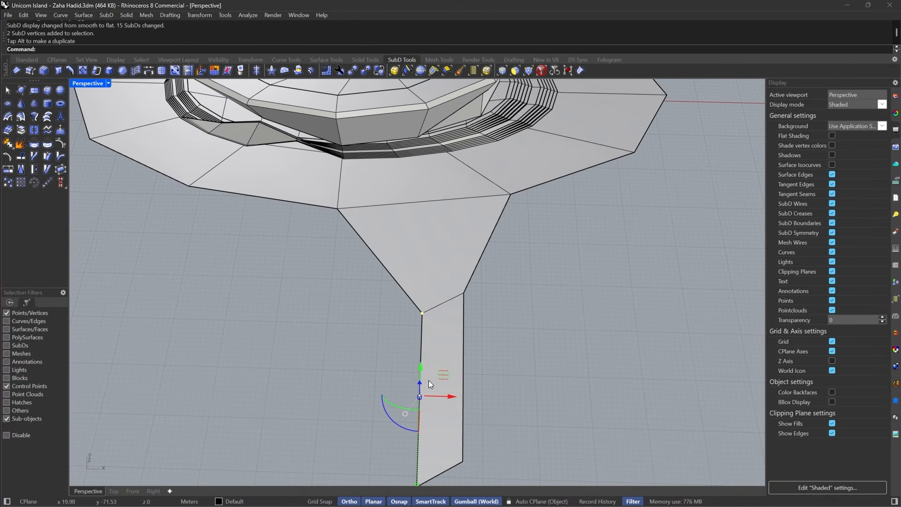
- Select the two vertices where the walkway narrows and compare the junction in flat and smooth SubD display
{"action": "right_click_drag", "start_coordinate": [399, 290], "coordinate": [367, 304]}
{"action": "left_click_drag", "start_coordinate": [336, 302], "coordinate": [511, 371]}
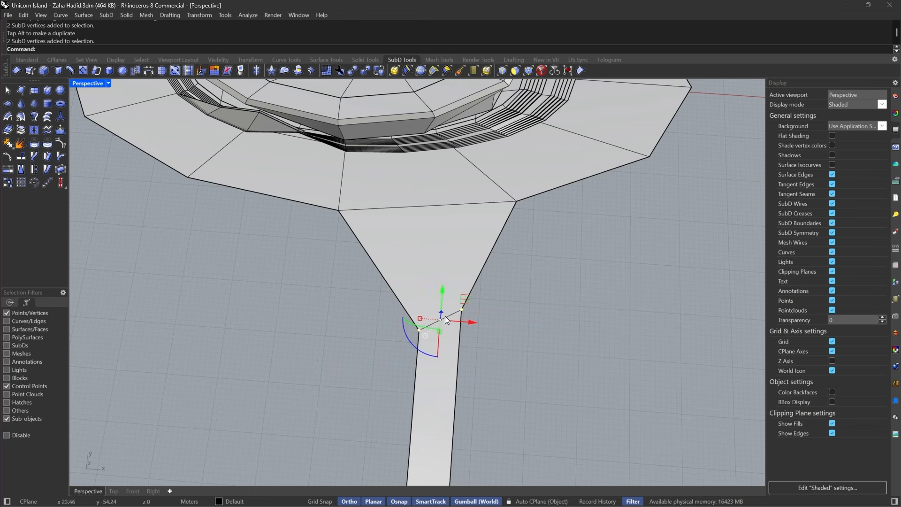
{"action": "right_click_drag", "start_coordinate": [443, 298], "coordinate": [461, 249]}
{"action": "key", "text": "Tab"}
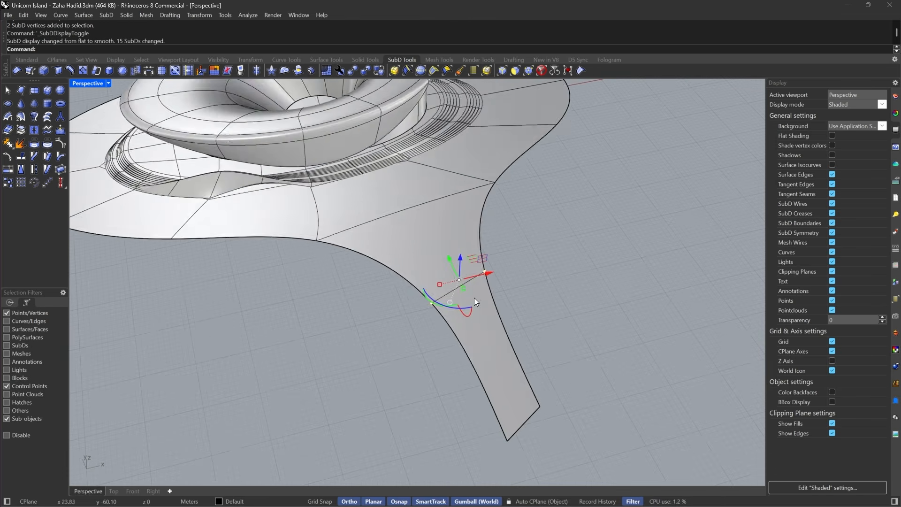
{"action": "mouse_move", "coordinate": [474, 298]}
{"action": "right_mouse_down"}
{"action": "mouse_move", "coordinate": [405, 304]}
{"action": "mouse_move", "coordinate": [478, 288]}
{"action": "mouse_move", "coordinate": [476, 271]}
{"action": "mouse_move", "coordinate": [483, 295]}
{"action": "right_mouse_up"}
{"action": "key", "text": "Tab"}
{"action": "key", "text": "Tab"}
- Move the vertex at the walkway's outer negative-X corner along X to widen the end
{"action": "right_click_drag", "start_coordinate": [536, 412], "coordinate": [478, 405]}
{"action": "left_click_drag", "start_coordinate": [421, 458], "coordinate": [478, 383]}
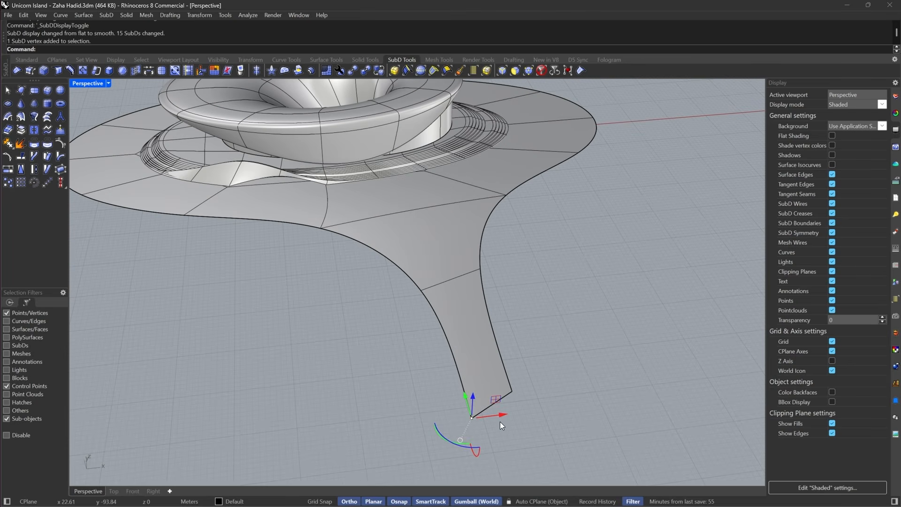
{"action": "left_click_drag", "start_coordinate": [502, 415], "coordinate": [492, 416]}
- In flat SubD display, scale the two vertices on the walkway's negative-X side along X to line them up
{"action": "right_click_drag", "start_coordinate": [492, 418], "coordinate": [448, 409]}
{"action": "key", "text": "Tab"}
{"action": "left_click_drag", "start_coordinate": [388, 442], "coordinate": [450, 242]}
{"action": "left_click_drag", "start_coordinate": [387, 347], "coordinate": [421, 346]}
{"action": "left_click_drag", "start_coordinate": [442, 436], "coordinate": [499, 243]}
{"action": "right_click_drag", "start_coordinate": [467, 330], "coordinate": [487, 347]}
- Move both vertices on the walkway's negative-X side along negative X to widen it, and preview it in smooth SubD display
{"action": "left_click_drag", "start_coordinate": [413, 451], "coordinate": [452, 263]}
{"action": "right_click_drag", "start_coordinate": [452, 291], "coordinate": [437, 403]}
{"action": "right_click_drag", "start_coordinate": [426, 364], "coordinate": [457, 380]}
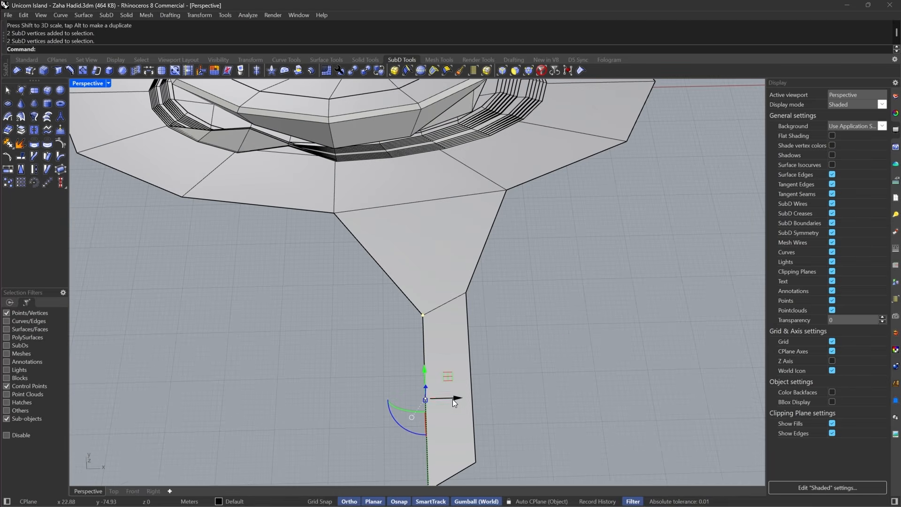
{"action": "left_click_drag", "start_coordinate": [454, 400], "coordinate": [440, 398]}
{"action": "key", "text": "Escape"}
{"action": "scroll", "coordinate": [436, 371], "scroll_direction": "down", "scroll_amount": 6}
{"action": "right_click_drag", "start_coordinate": [399, 324], "coordinate": [403, 243]}
{"action": "key", "text": "Tab"}
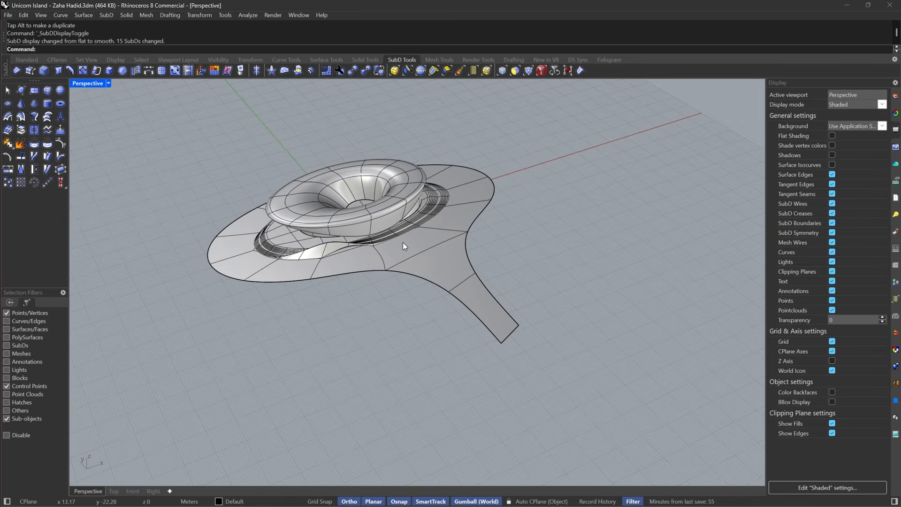
- Check the reference images in the browser, then shorten the walkway in Rhino by moving its neck and end vertices along Y toward the building
{"action": "left_click", "coordinate": [536, 496]}
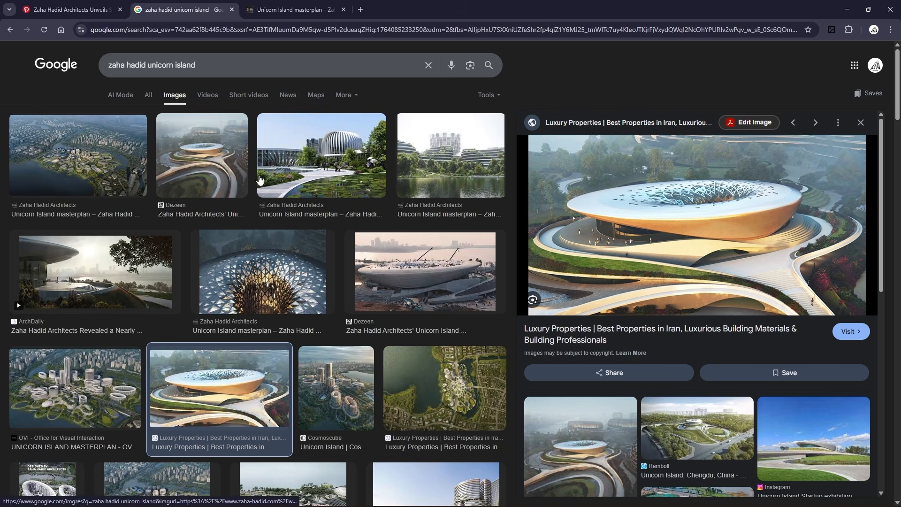
{"action": "left_click", "coordinate": [218, 169]}
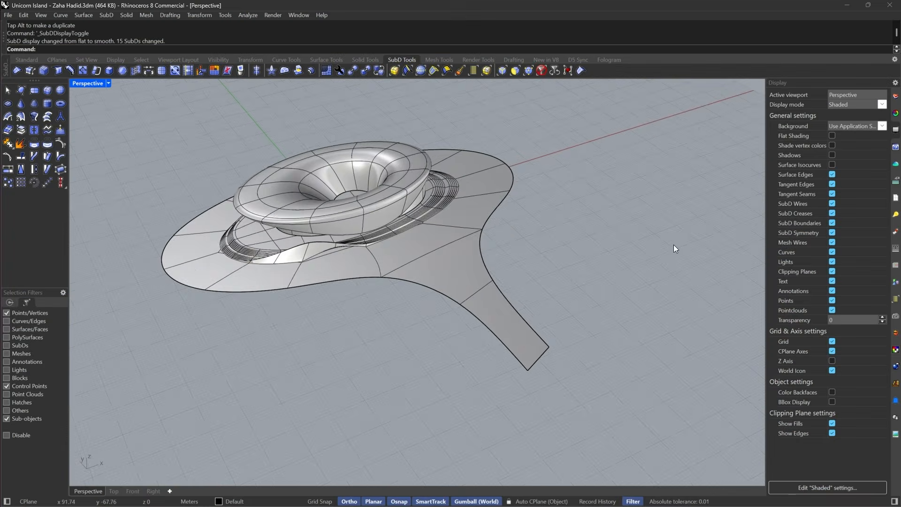
{"action": "right_click_drag", "start_coordinate": [674, 244], "coordinate": [576, 315]}
{"action": "key", "text": "Tab"}
{"action": "scroll", "coordinate": [539, 239], "scroll_direction": "up", "scroll_amount": 5}
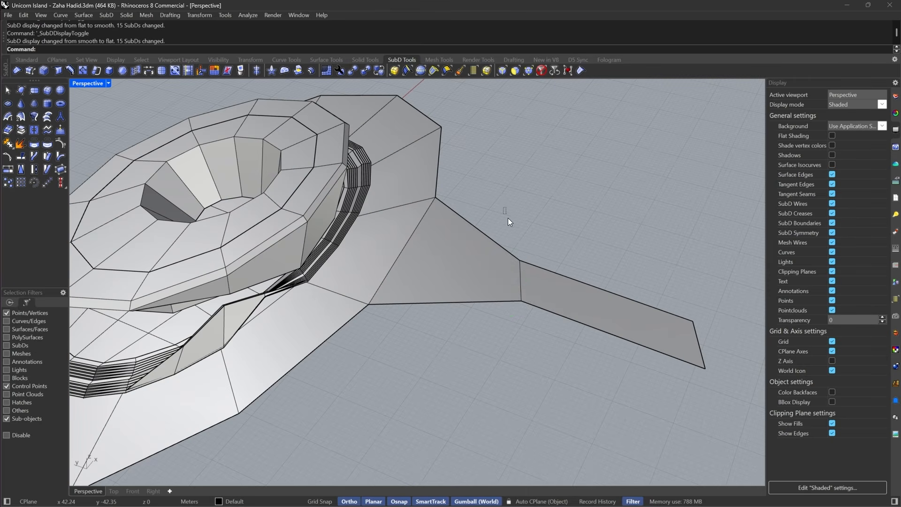
{"action": "left_click_drag", "start_coordinate": [508, 219], "coordinate": [546, 326]}
{"action": "left_click_drag", "start_coordinate": [493, 271], "coordinate": [441, 249]}
{"action": "left_click_drag", "start_coordinate": [565, 221], "coordinate": [716, 387]}
{"action": "left_click_drag", "start_coordinate": [666, 332], "coordinate": [512, 297]}
{"action": "key", "text": "Escape"}
- Examine the shortened walkway and its transition from the ground surface in smooth and flat SubD display
{"action": "key", "text": "Tab"}
{"action": "scroll", "coordinate": [552, 307], "scroll_direction": "down", "scroll_amount": 5}
{"action": "right_click_drag", "start_coordinate": [552, 307], "coordinate": [501, 327]}
{"action": "key", "text": "Tab"}
{"action": "key", "text": "Tab"}
{"action": "key", "text": "Tab"}
{"action": "scroll", "coordinate": [469, 283], "scroll_direction": "down", "scroll_amount": 6}
{"action": "right_click_drag", "start_coordinate": [471, 290], "coordinate": [497, 266]}
{"action": "scroll", "coordinate": [451, 260], "scroll_direction": "up", "scroll_amount": 5}
{"action": "key", "text": "Tab"}
{"action": "scroll", "coordinate": [496, 267], "scroll_direction": "up", "scroll_amount": 4}
{"action": "key", "text": "Tab"}
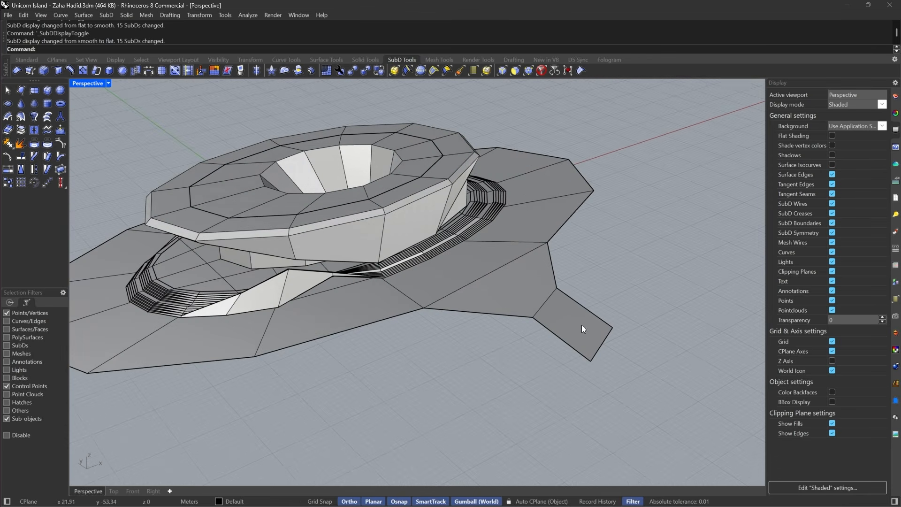
- Move the walkway's two end vertices and two neck vertices outward along Y, and check the shape in smooth display
{"action": "left_click_drag", "start_coordinate": [572, 283], "coordinate": [638, 381]}
{"action": "left_click_drag", "start_coordinate": [582, 333], "coordinate": [612, 362]}
{"action": "left_click_drag", "start_coordinate": [511, 339], "coordinate": [565, 285]}
{"action": "key", "text": "Tab"}
{"action": "key", "text": "Tab"}
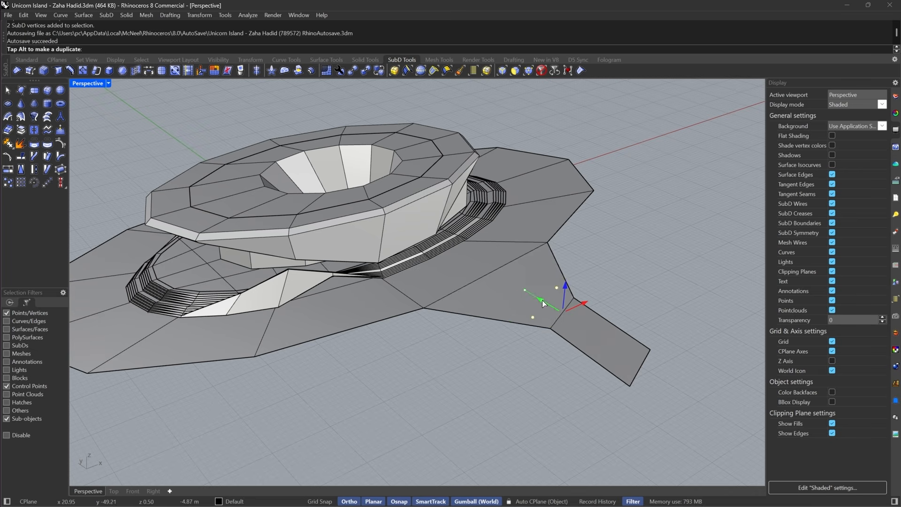
{"action": "right_click_drag", "start_coordinate": [535, 296], "coordinate": [567, 306]}
{"action": "scroll", "coordinate": [370, 318], "scroll_direction": "down", "scroll_amount": 3}
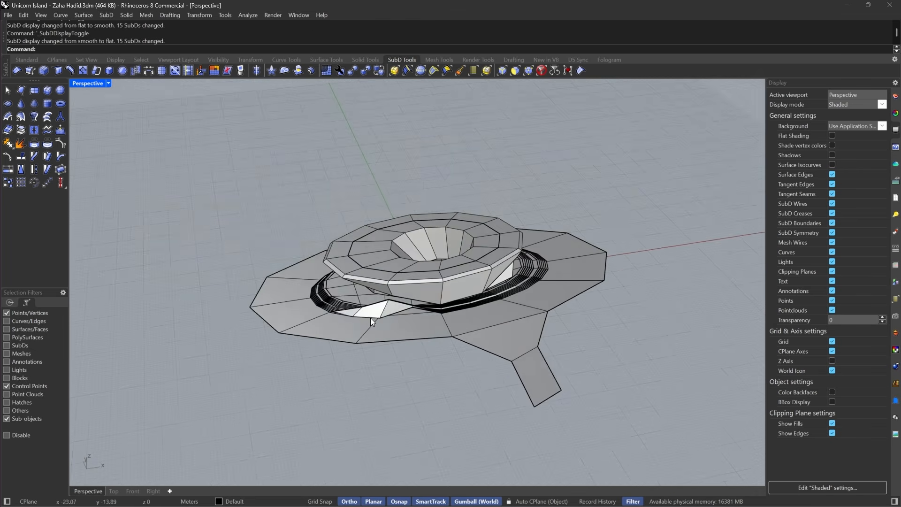
{"action": "scroll", "coordinate": [361, 342], "scroll_direction": "up", "scroll_amount": 5}
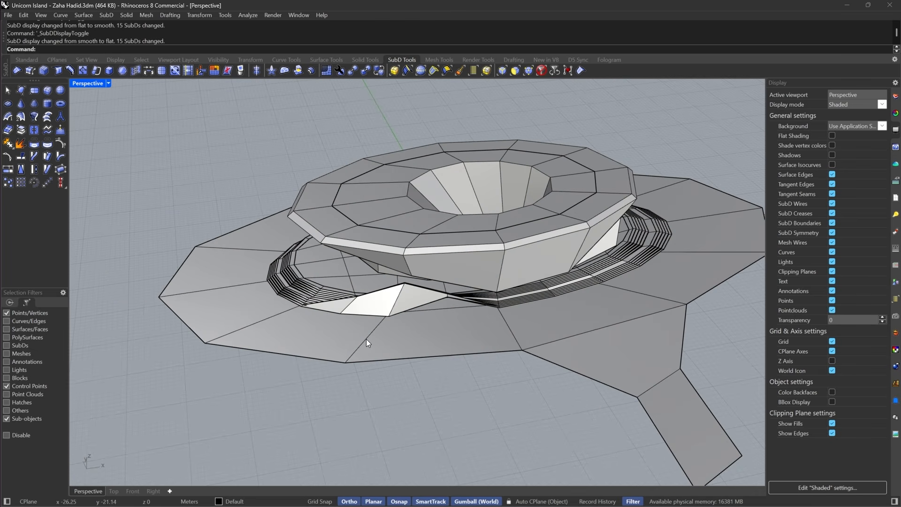
{"action": "mouse_move", "coordinate": [366, 339]}
{"action": "right_mouse_down"}
{"action": "mouse_move", "coordinate": [364, 324]}
{"action": "mouse_move", "coordinate": [359, 346]}
{"action": "right_mouse_up"}
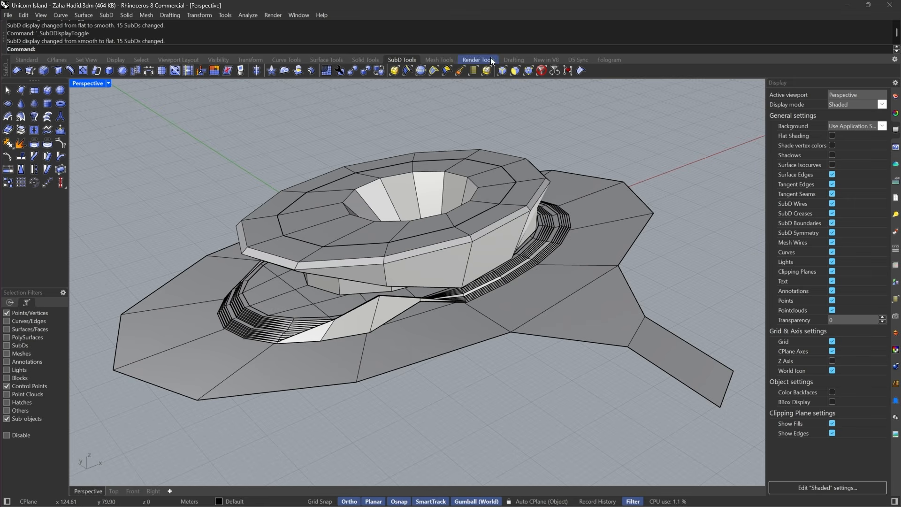
- Select the ring of radial edges on the base disc's outer band and insert a proportional edge loop through it
{"action": "left_click", "coordinate": [422, 70]}
{"action": "left_click", "coordinate": [362, 370]}
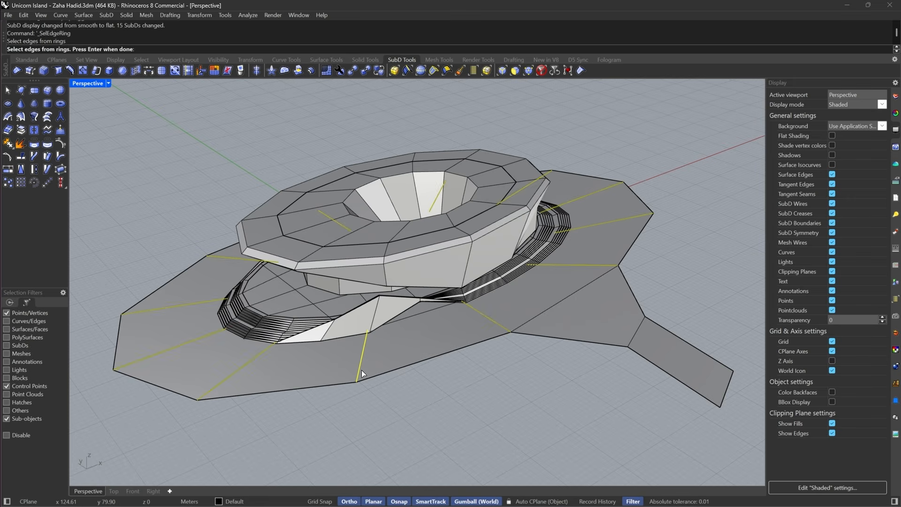
{"action": "key", "text": "Return"}
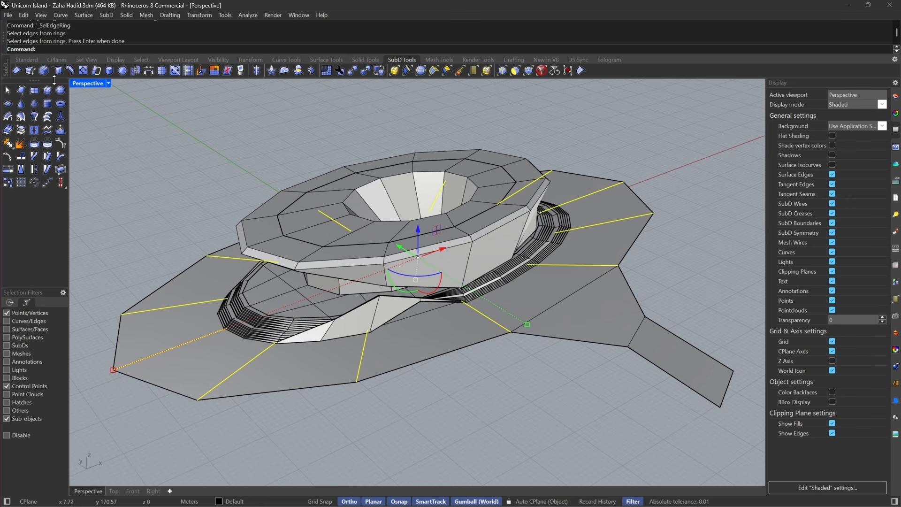
{"action": "left_click", "coordinate": [69, 70]}
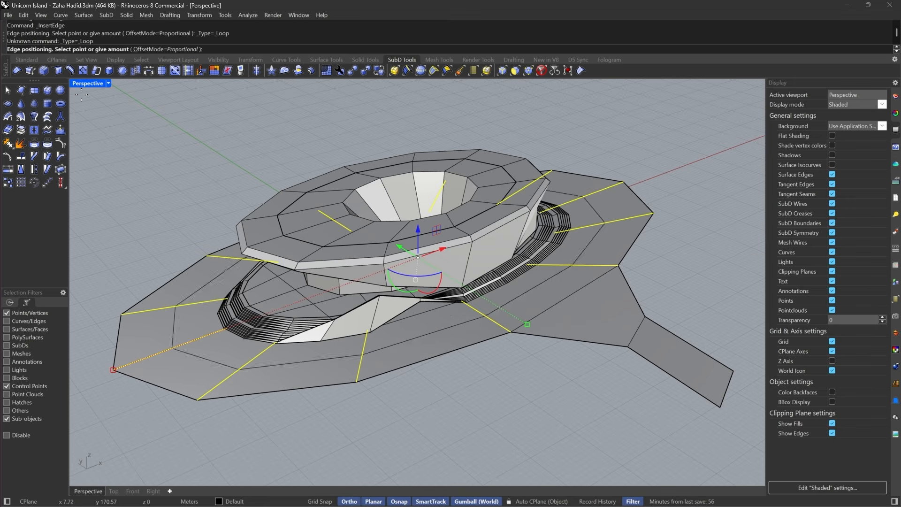
{"action": "left_click", "coordinate": [236, 369]}
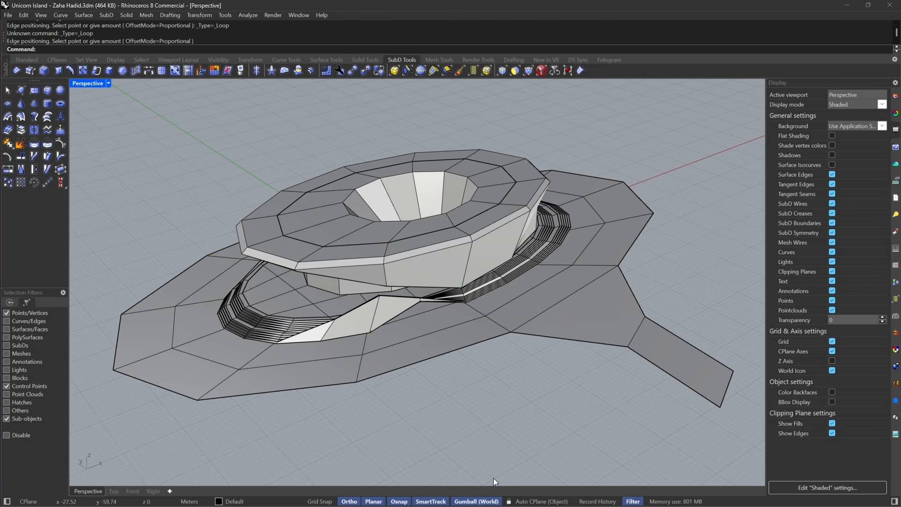
{"action": "scroll", "coordinate": [589, 230], "scroll_direction": "up", "scroll_amount": 2}
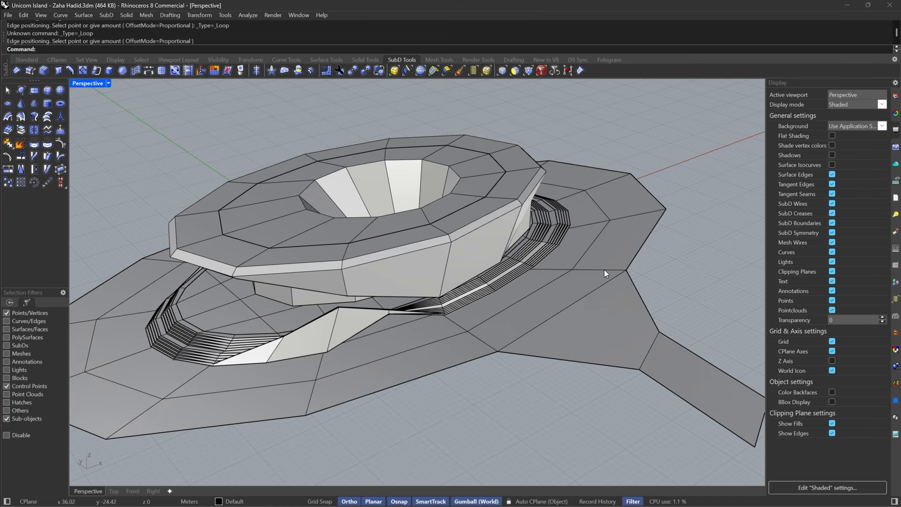
{"action": "scroll", "coordinate": [558, 360], "scroll_direction": "down", "scroll_amount": 1}
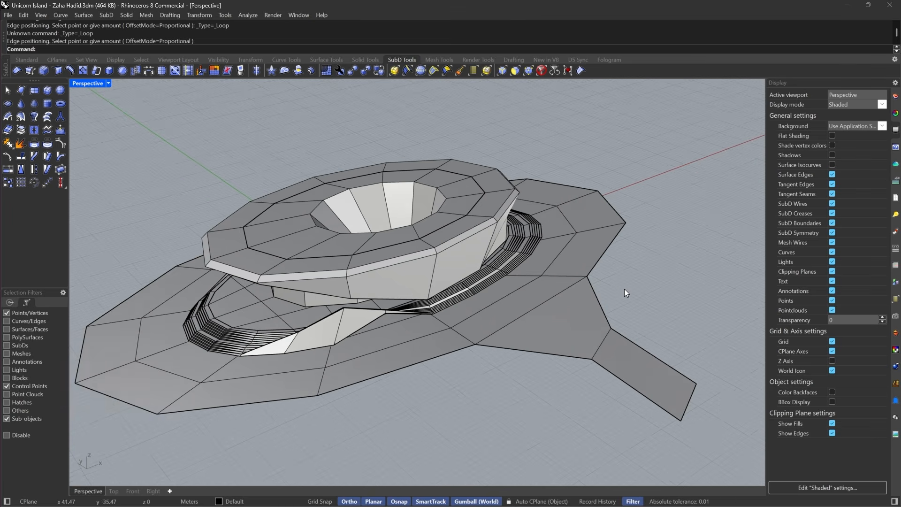
{"action": "scroll", "coordinate": [604, 267], "scroll_direction": "up", "scroll_amount": 2}
{"action": "left_click", "coordinate": [506, 72]}
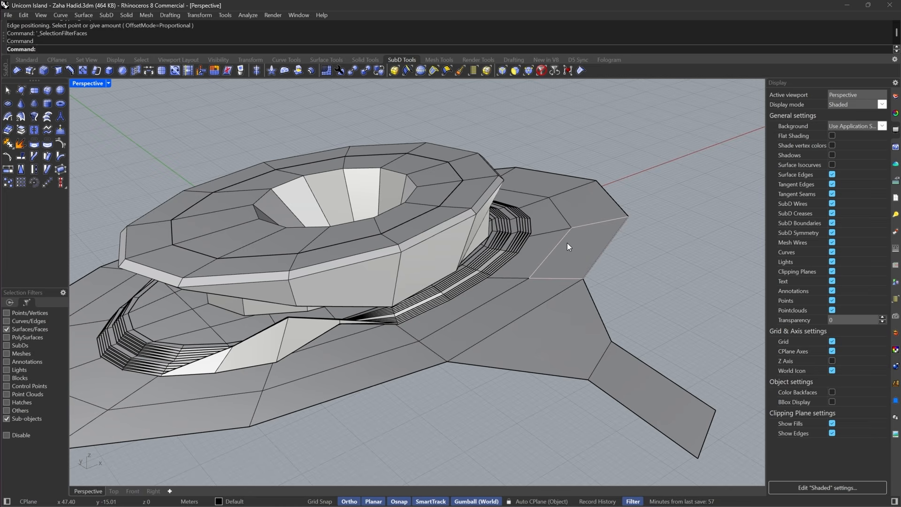
{"action": "left_click", "coordinate": [566, 243]}
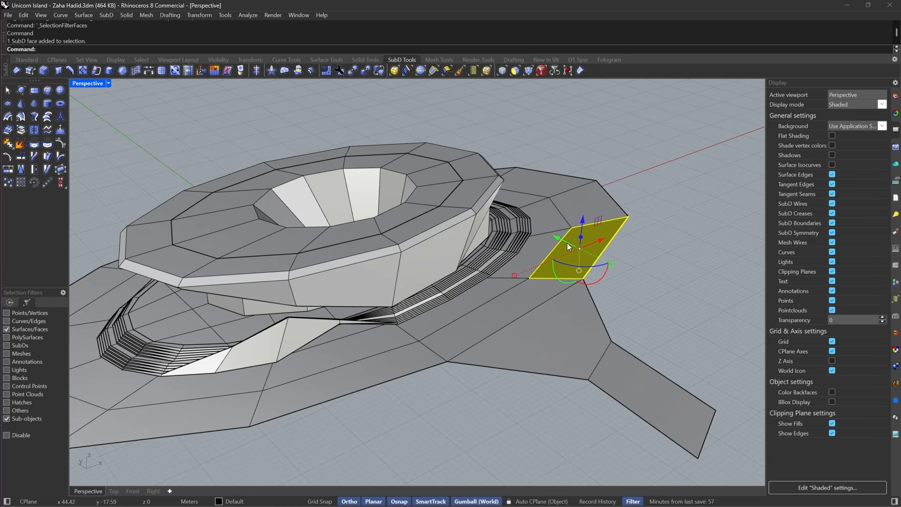
{"action": "scroll", "coordinate": [591, 212], "scroll_direction": "down", "scroll_amount": 1}
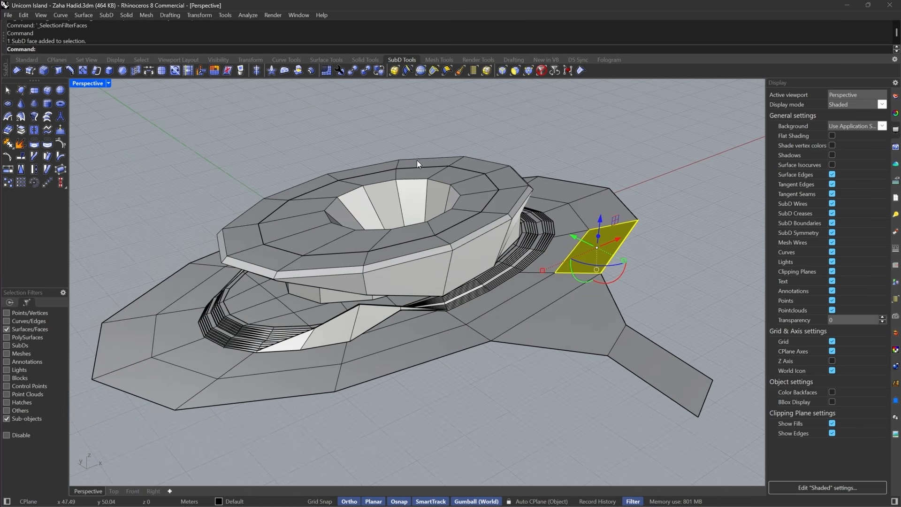
{"action": "left_click", "coordinate": [443, 344], "text": "shift"}
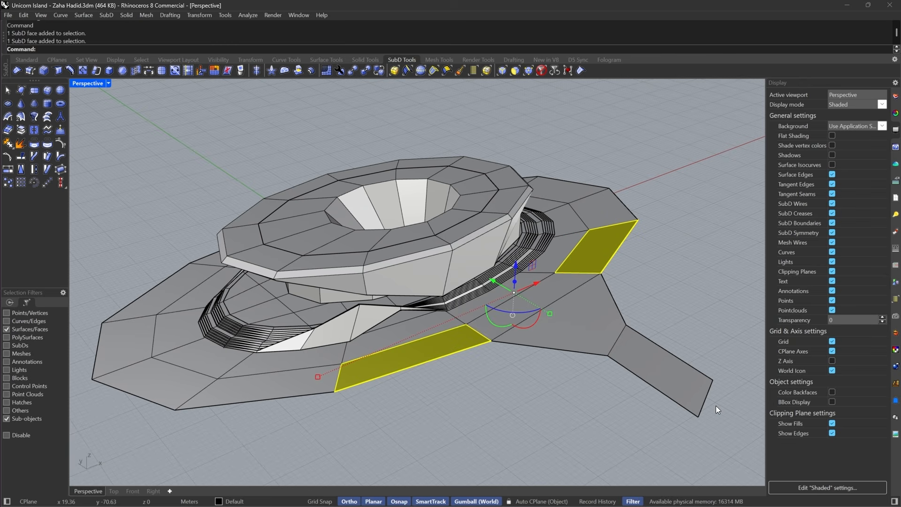
- Cut a new edge line with Insert Point from the new loop's junction vertex, across the junction face, to the walkway's outer end
{"action": "right_click_drag", "start_coordinate": [716, 405], "coordinate": [539, 399]}
{"action": "scroll", "coordinate": [539, 398], "scroll_direction": "up", "scroll_amount": 3}
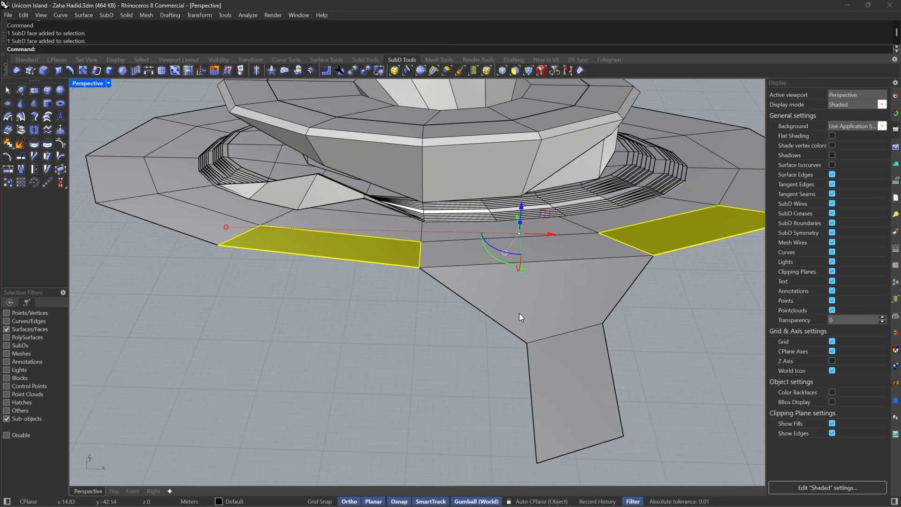
{"action": "scroll", "coordinate": [511, 295], "scroll_direction": "up", "scroll_amount": 3}
{"action": "left_click", "coordinate": [83, 71]}
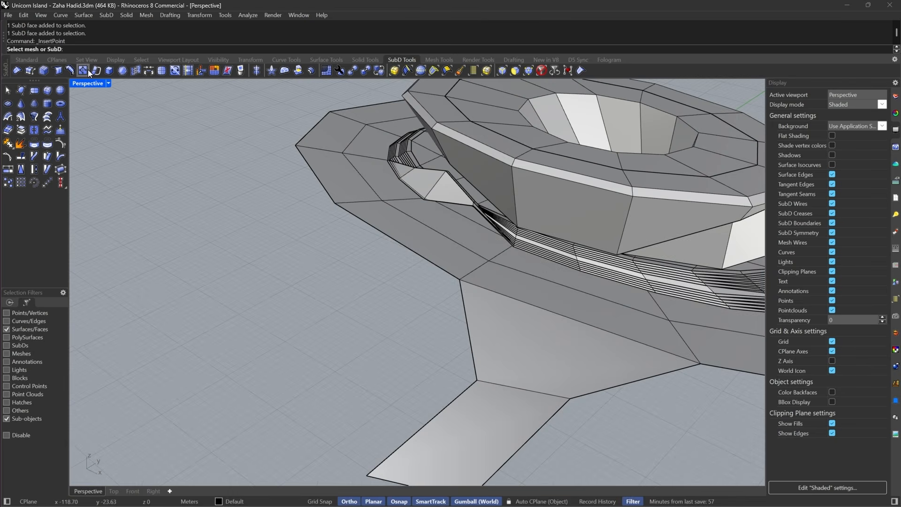
{"action": "scroll", "coordinate": [486, 246], "scroll_direction": "up", "scroll_amount": 3}
{"action": "left_click", "coordinate": [481, 228]}
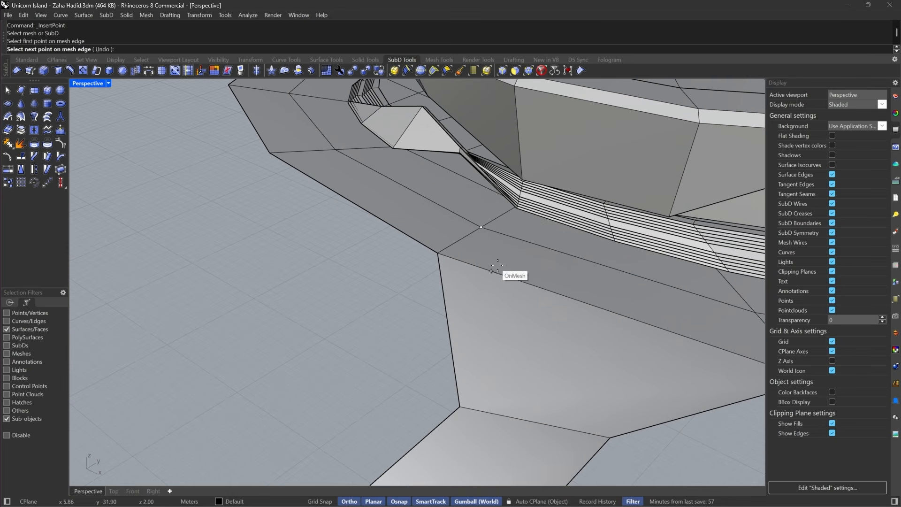
{"action": "left_click", "coordinate": [499, 273]}
{"action": "scroll", "coordinate": [478, 254], "scroll_direction": "down", "scroll_amount": 3}
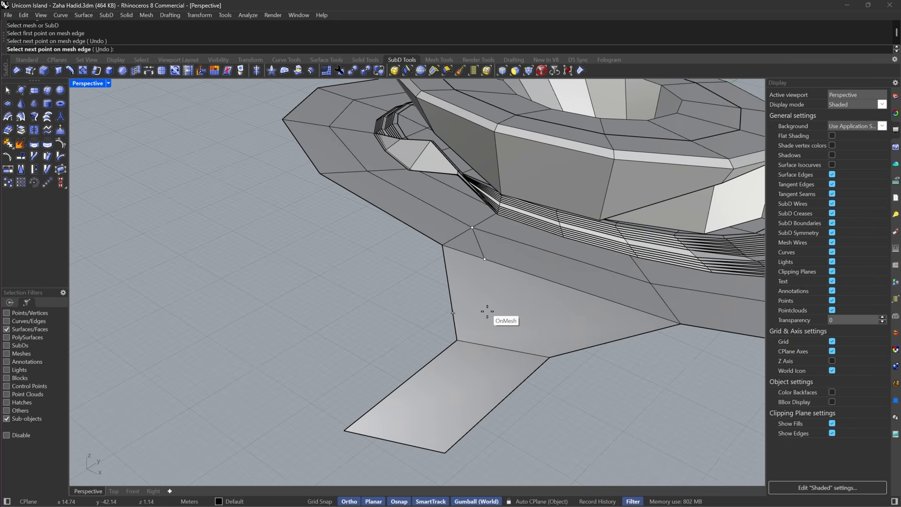
{"action": "left_click", "coordinate": [474, 343]}
{"action": "left_click", "coordinate": [368, 434]}
{"action": "key", "text": "Return"}
- Stitch the inner loop's junction vertex and the adjacent inserted vertex together at their average location
{"action": "right_click_drag", "start_coordinate": [367, 433], "coordinate": [497, 376]}
{"action": "scroll", "coordinate": [428, 182], "scroll_direction": "up", "scroll_amount": 7}
{"action": "scroll", "coordinate": [408, 274], "scroll_direction": "up", "scroll_amount": 2}
{"action": "scroll", "coordinate": [408, 274], "scroll_direction": "down", "scroll_amount": 5}
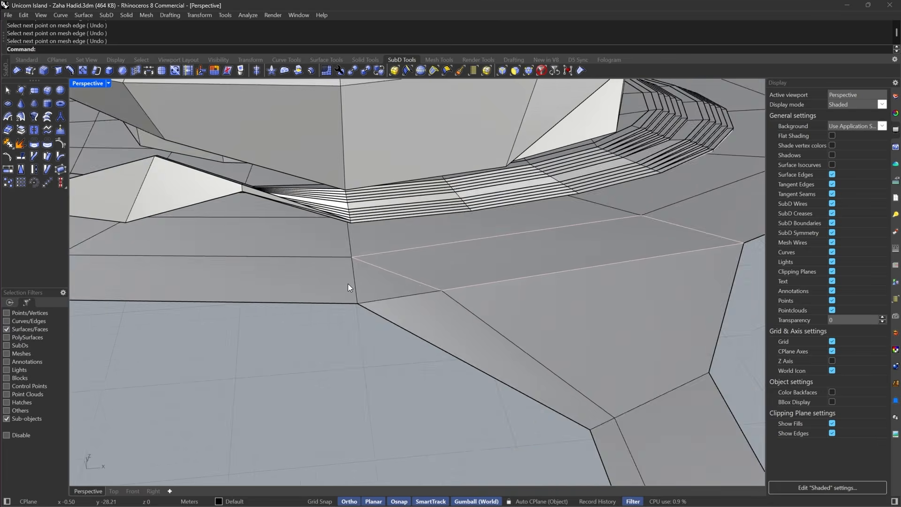
{"action": "right_click_drag", "start_coordinate": [331, 285], "coordinate": [368, 290]}
{"action": "scroll", "coordinate": [311, 297], "scroll_direction": "up", "scroll_amount": 2}
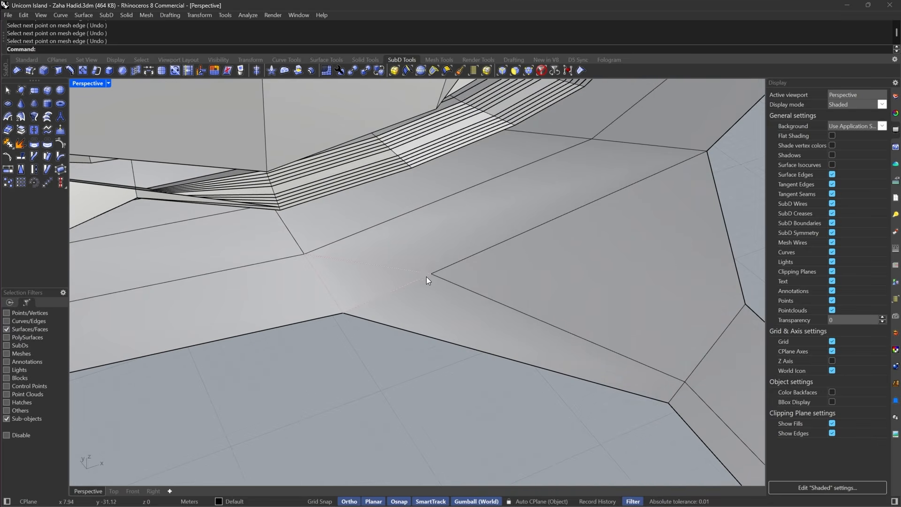
{"action": "left_click", "coordinate": [528, 72]}
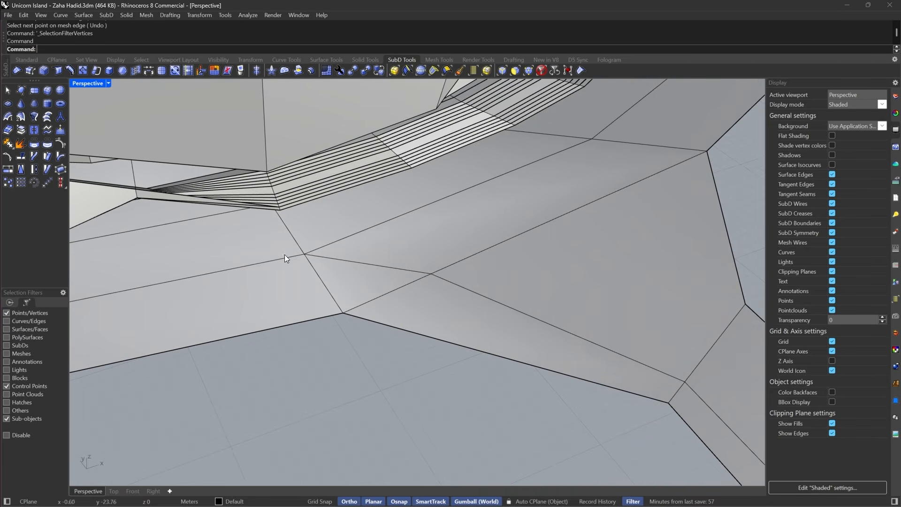
{"action": "left_click_drag", "start_coordinate": [285, 244], "coordinate": [436, 276]}
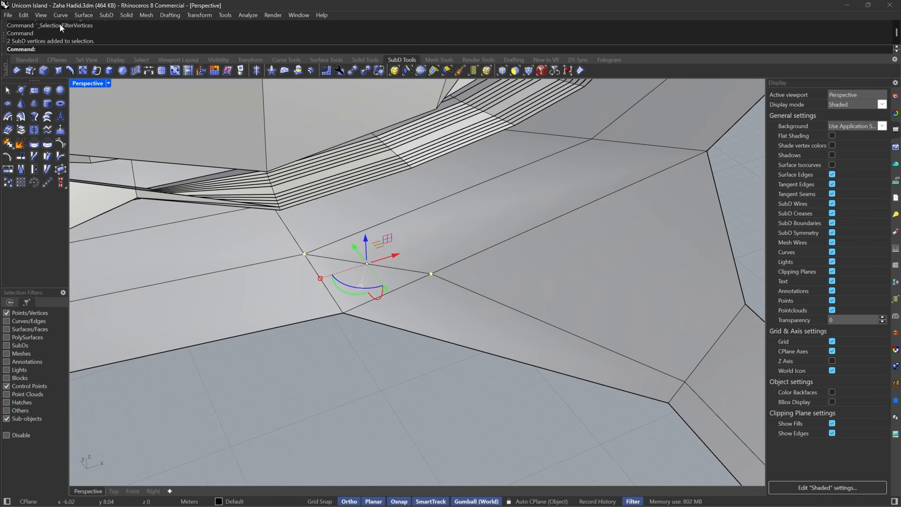
{"action": "left_click", "coordinate": [122, 70]}
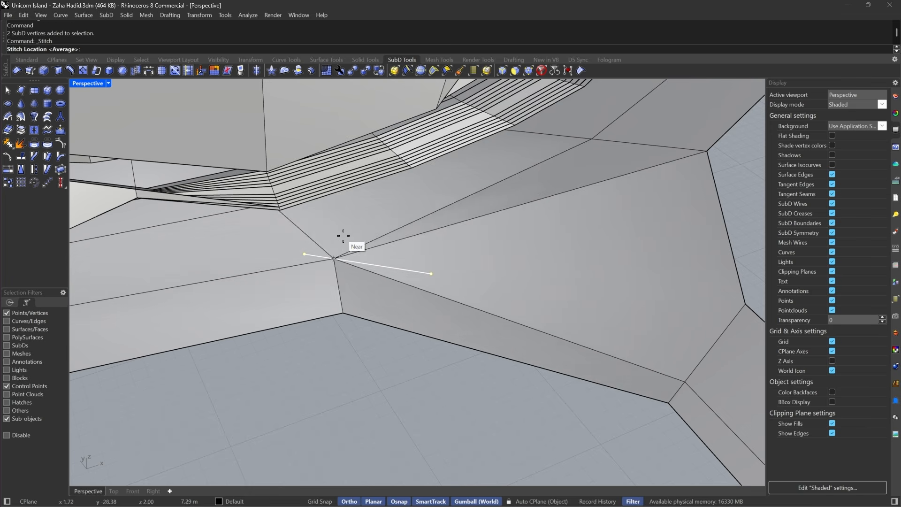
{"action": "left_click", "coordinate": [346, 259]}
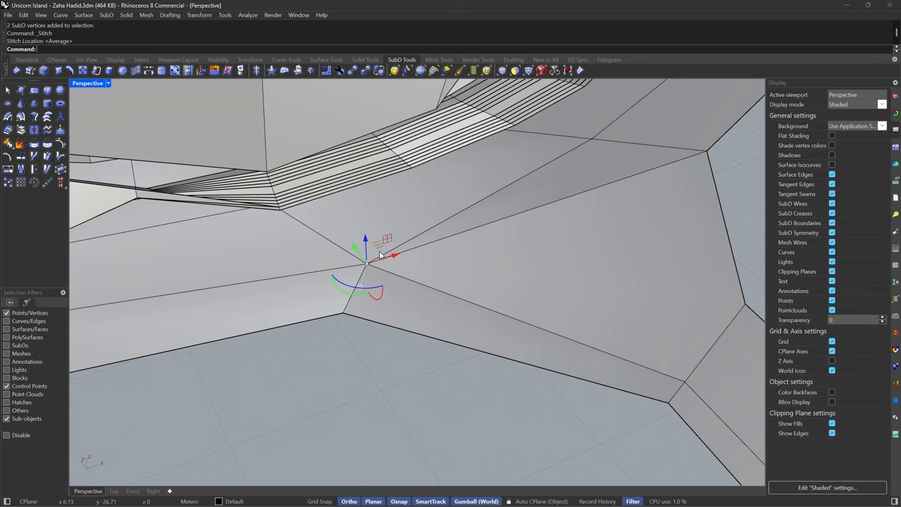
- Select the strip of faces along the base's outer rim and the walkway's side, excluding the narrow triangular face at the junction
{"action": "scroll", "coordinate": [423, 255], "scroll_direction": "down", "scroll_amount": 6}
{"action": "right_click_drag", "start_coordinate": [422, 255], "coordinate": [456, 284]}
{"action": "scroll", "coordinate": [460, 353], "scroll_direction": "up", "scroll_amount": 3}
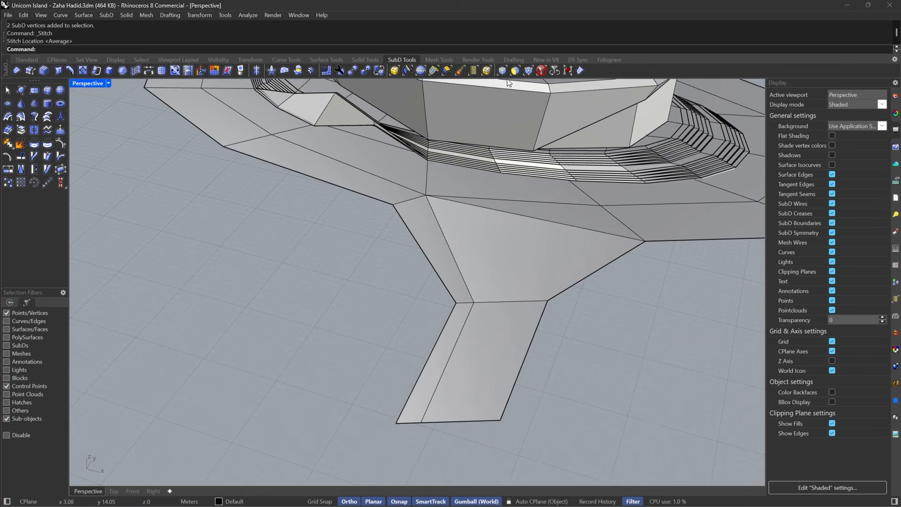
{"action": "left_click", "coordinate": [516, 71]}
{"action": "left_click", "coordinate": [436, 355]}
{"action": "left_click", "coordinate": [436, 355]}
{"action": "double_click", "coordinate": [446, 259]}
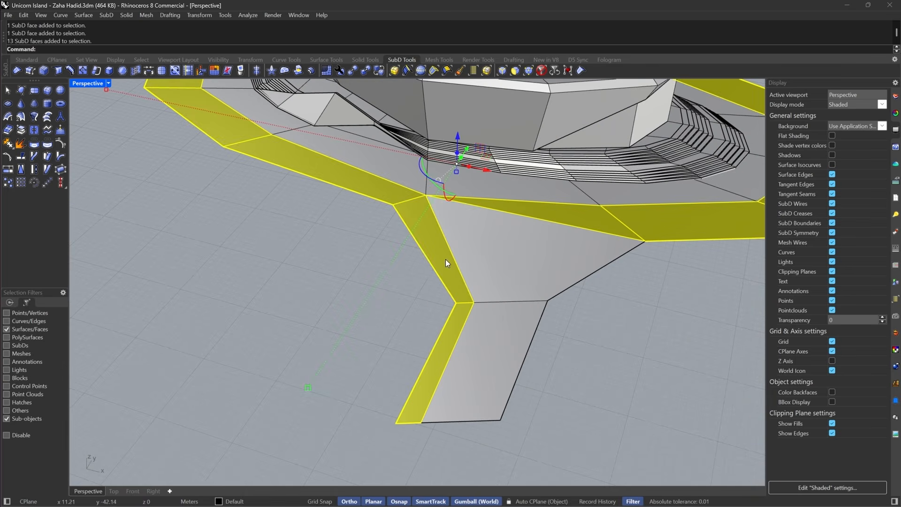
{"action": "scroll", "coordinate": [548, 266], "scroll_direction": "down", "scroll_amount": 2}
{"action": "scroll", "coordinate": [551, 217], "scroll_direction": "up", "scroll_amount": 2}
{"action": "left_click", "coordinate": [551, 217], "text": "ctrl"}
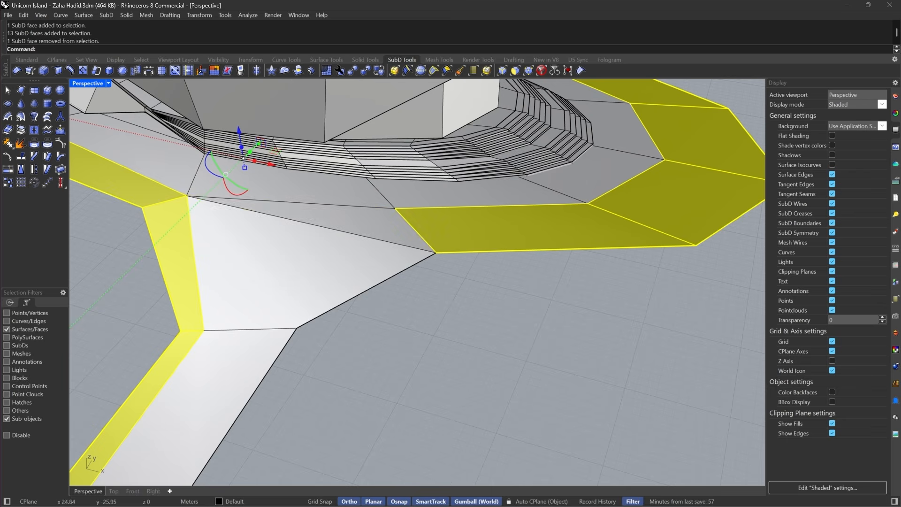
- Inset the selected face strip by 1.00 in Group mode and extract the inner faces as a separate SubD
{"action": "scroll", "coordinate": [440, 247], "scroll_direction": "down", "scroll_amount": 3}
{"action": "right_click_drag", "start_coordinate": [440, 247], "coordinate": [506, 249]}
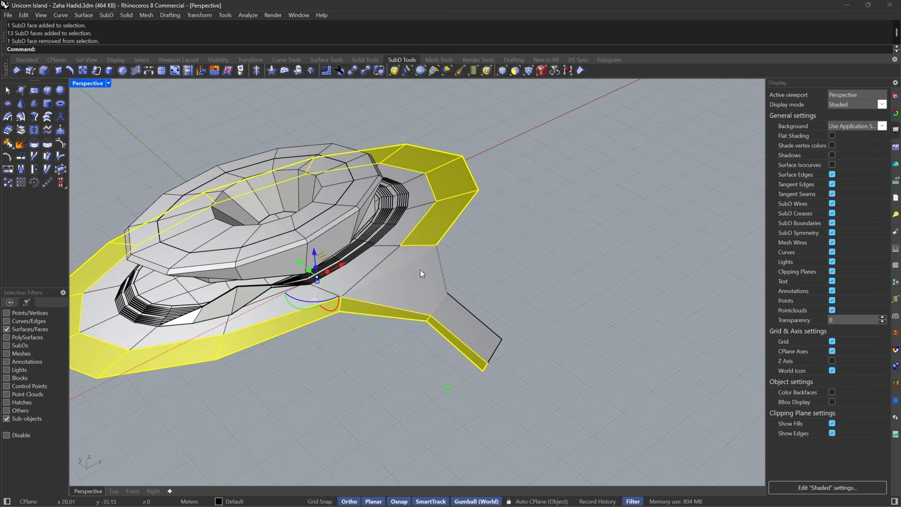
{"action": "left_click", "coordinate": [124, 70]}
{"action": "scroll", "coordinate": [464, 246], "scroll_direction": "up", "scroll_amount": 5}
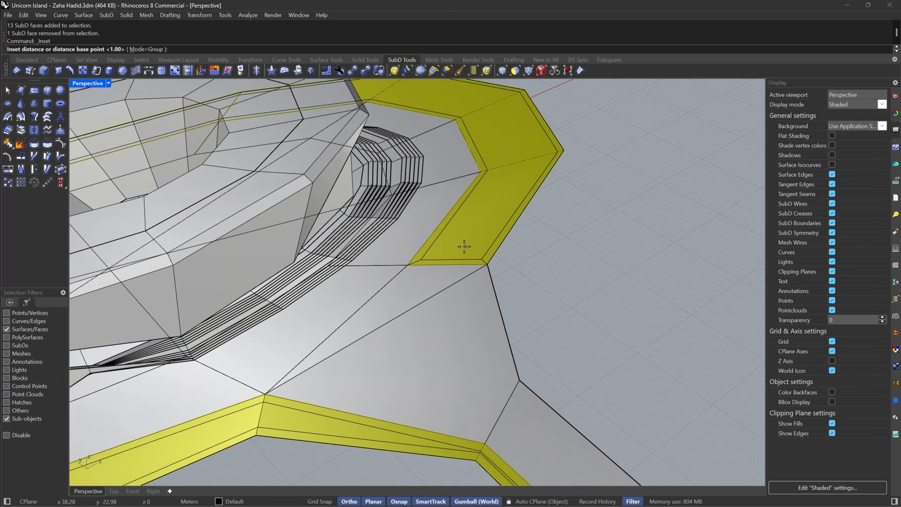
{"action": "scroll", "coordinate": [462, 220], "scroll_direction": "down", "scroll_amount": 3}
{"action": "key", "text": "Return"}
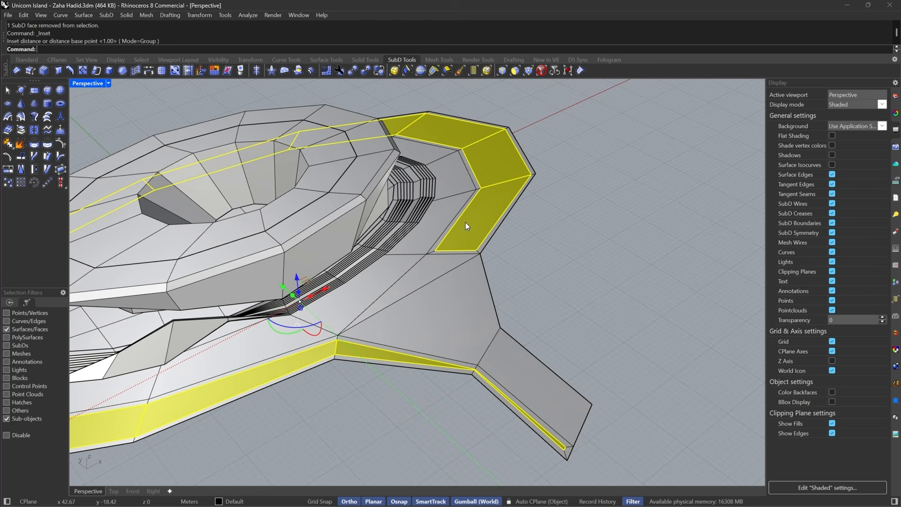
{"action": "left_click", "coordinate": [19, 134]}
{"action": "left_click", "coordinate": [658, 286]}
- Examine the model in smooth SubD display from several angles and compare it with the Unicorn Island reference image in the browser
{"action": "key", "text": "Tab"}
{"action": "right_click_drag", "start_coordinate": [658, 286], "coordinate": [345, 391]}
{"action": "scroll", "coordinate": [407, 390], "scroll_direction": "down", "scroll_amount": 5}
{"action": "scroll", "coordinate": [407, 388], "scroll_direction": "up", "scroll_amount": 3}
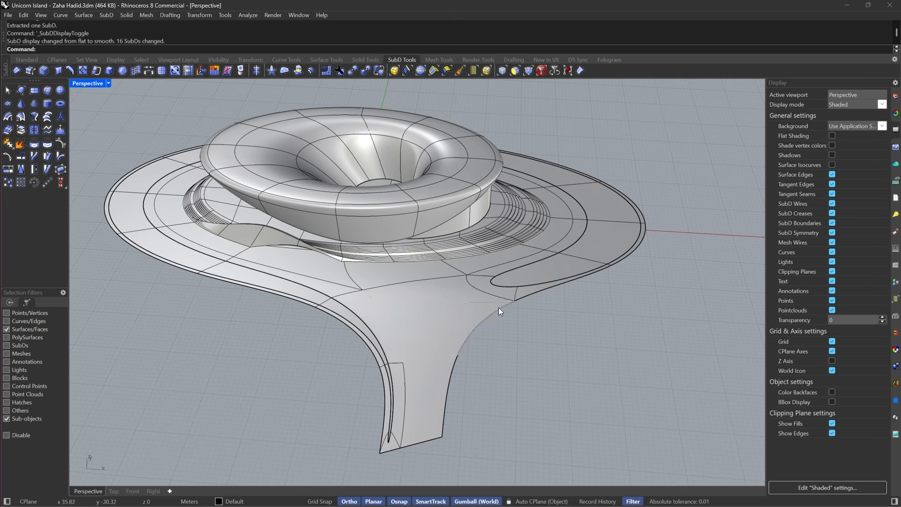
{"action": "right_click_drag", "start_coordinate": [498, 310], "coordinate": [462, 259]}
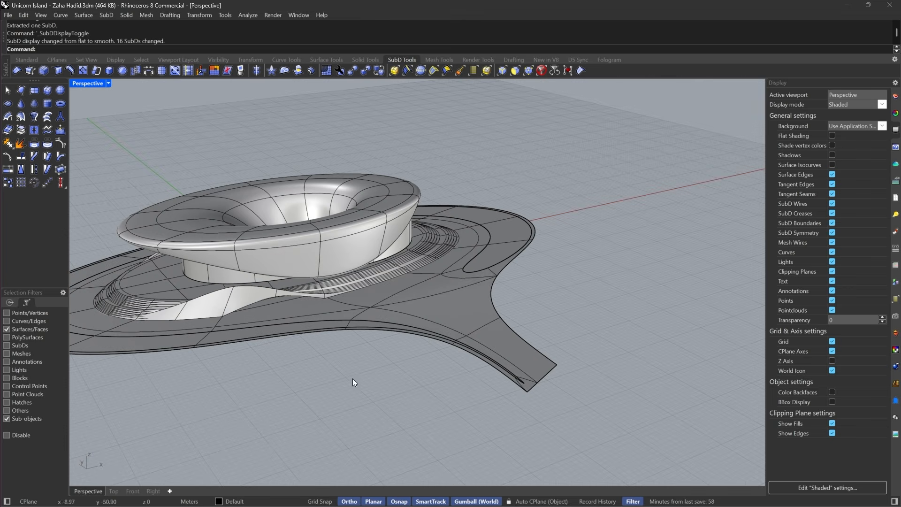
{"action": "scroll", "coordinate": [611, 310], "scroll_direction": "down", "scroll_amount": 5}
{"action": "scroll", "coordinate": [333, 327], "scroll_direction": "up", "scroll_amount": 4}
{"action": "right_click_drag", "start_coordinate": [258, 334], "coordinate": [438, 411]}
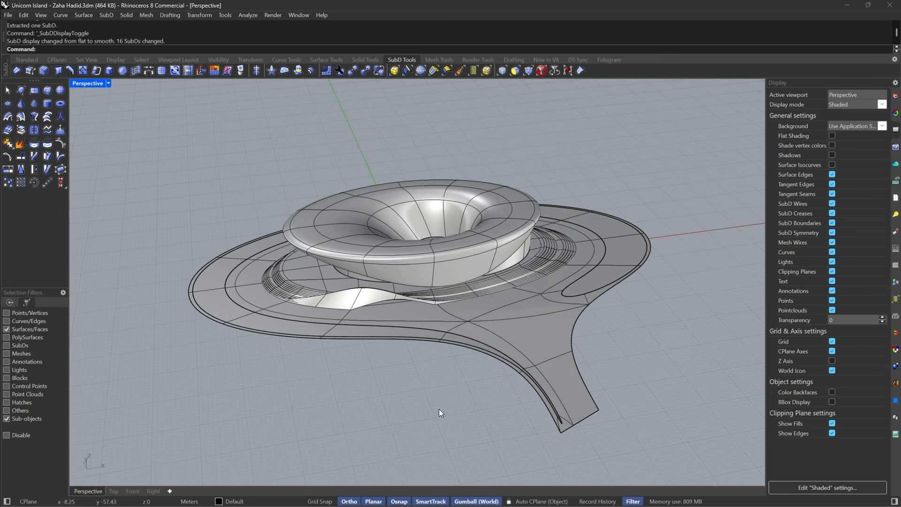
{"action": "left_click", "coordinate": [534, 497]}
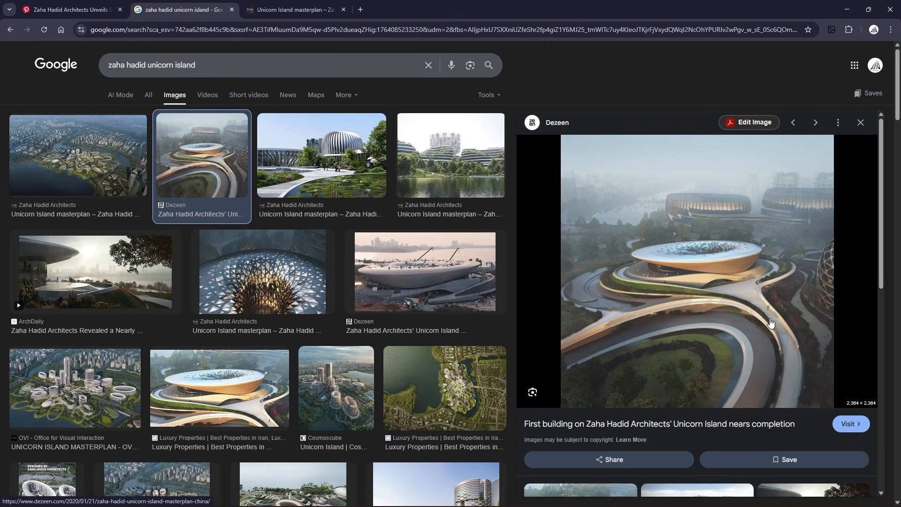
{"action": "left_click", "coordinate": [847, 10]}
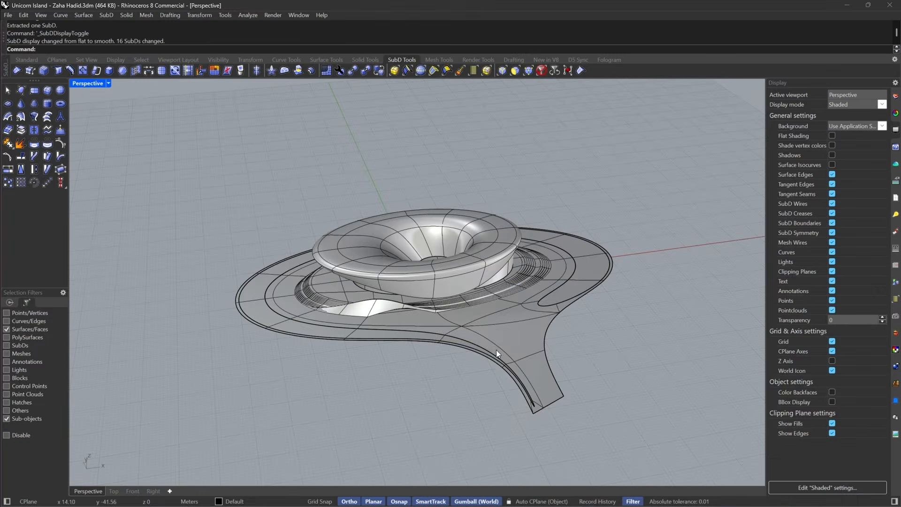
- Return to flat SubD display and move the strip's inner vertices at the walkway's narrowing toward the walkway's centre
{"action": "scroll", "coordinate": [496, 350], "scroll_direction": "up", "scroll_amount": 10}
{"action": "scroll", "coordinate": [444, 365], "scroll_direction": "up", "scroll_amount": 7}
{"action": "scroll", "coordinate": [440, 319], "scroll_direction": "down", "scroll_amount": 5}
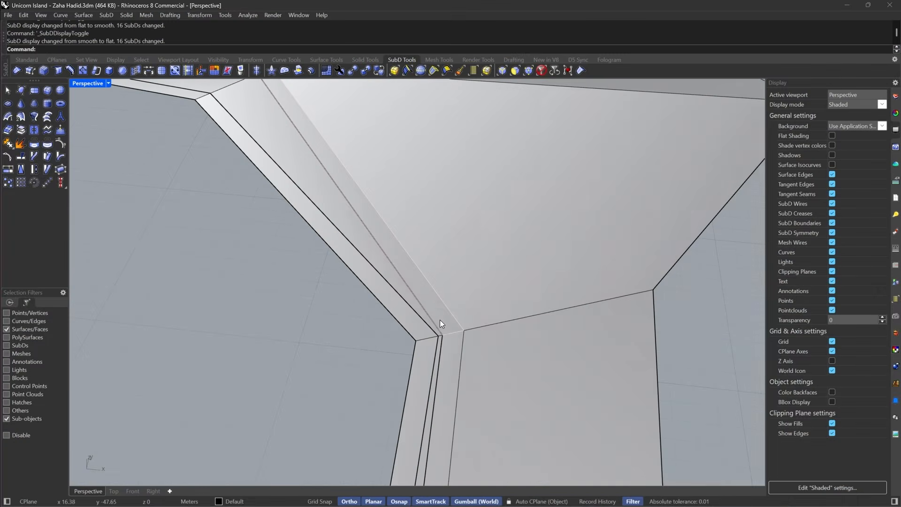
{"action": "scroll", "coordinate": [440, 320], "scroll_direction": "up", "scroll_amount": 8}
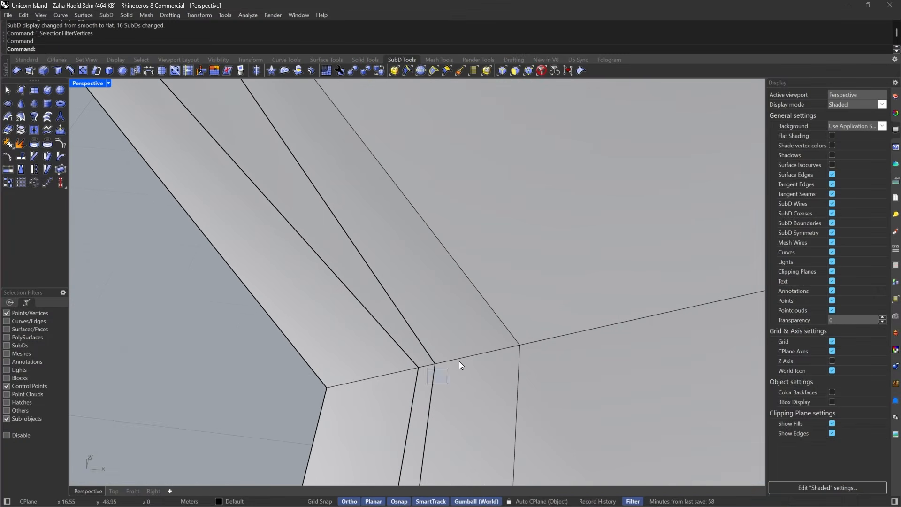
{"action": "left_click_drag", "start_coordinate": [458, 361], "coordinate": [538, 330]}
{"action": "scroll", "coordinate": [291, 317], "scroll_direction": "down", "scroll_amount": 12}
{"action": "type", "text": "m"}
{"action": "key", "text": "Return"}
{"action": "left_click", "coordinate": [357, 320]}
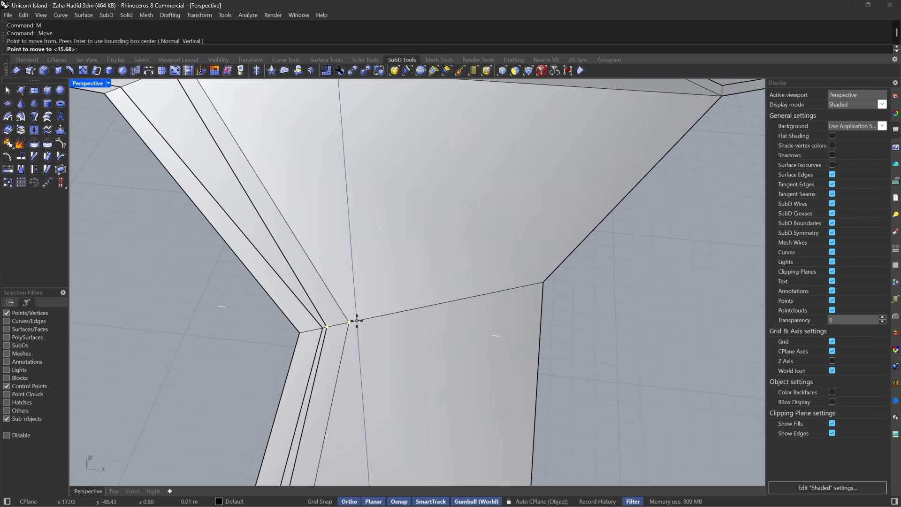
{"action": "left_click", "coordinate": [381, 319]}
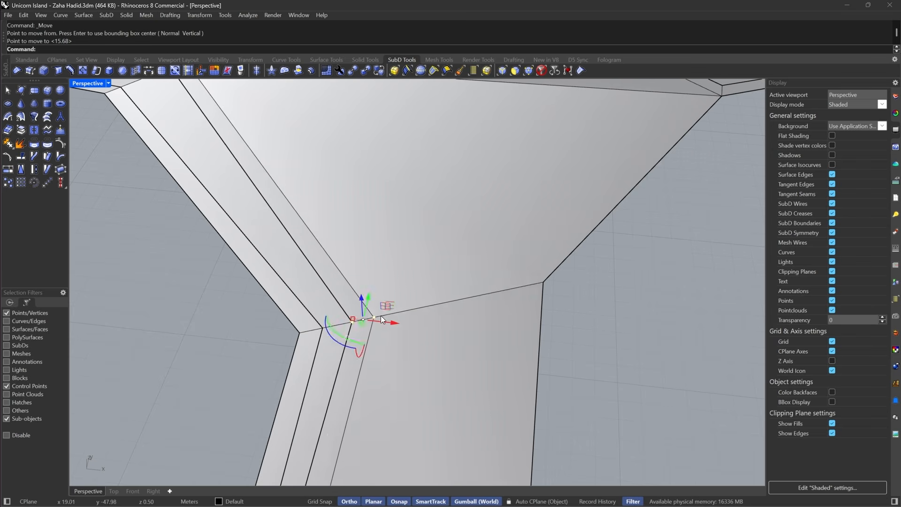
- Examine the adjusted strip along the walkway in smooth SubD display, with the vertex selection cleared
{"action": "scroll", "coordinate": [418, 281], "scroll_direction": "down", "scroll_amount": 8}
{"action": "scroll", "coordinate": [381, 319], "scroll_direction": "up", "scroll_amount": 5}
{"action": "key", "text": "Tab"}
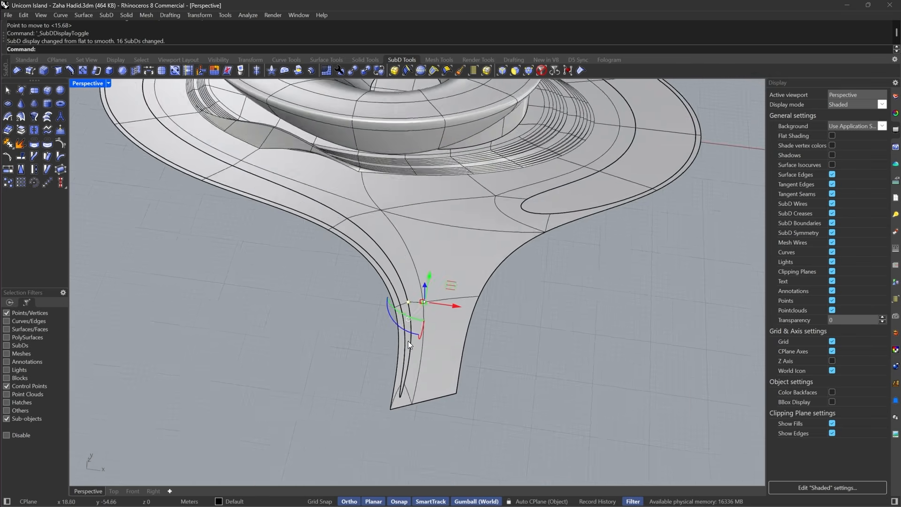
{"action": "key", "text": "Escape"}
{"action": "right_click_drag", "start_coordinate": [407, 341], "coordinate": [439, 370]}
{"action": "scroll", "coordinate": [437, 370], "scroll_direction": "down", "scroll_amount": 4}
{"action": "scroll", "coordinate": [383, 276], "scroll_direction": "up", "scroll_amount": 4}
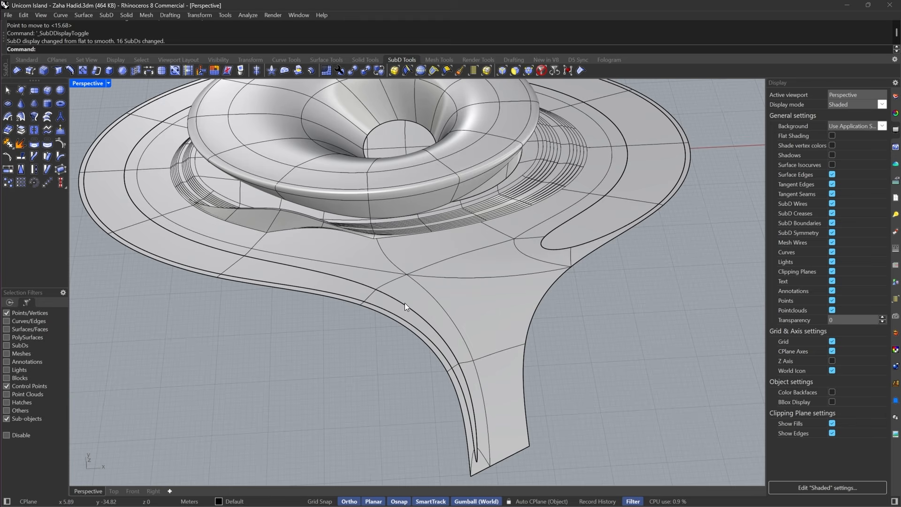
- Move the strip's inner vertices at the base-walkway junction inward toward the building in flat SubD display, and return to smooth display
{"action": "key", "text": "Tab"}
{"action": "scroll", "coordinate": [405, 303], "scroll_direction": "up", "scroll_amount": 5}
{"action": "left_click_drag", "start_coordinate": [398, 319], "coordinate": [399, 320]}
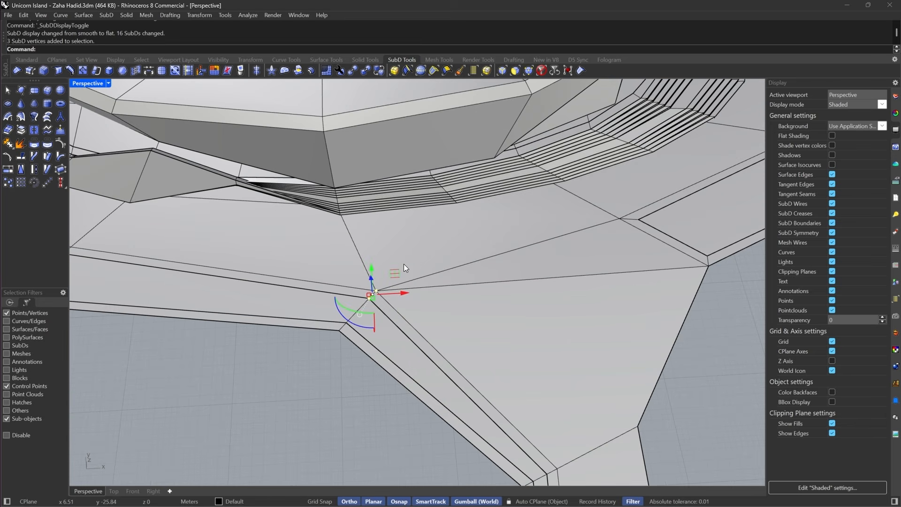
{"action": "left_click_drag", "start_coordinate": [375, 291], "coordinate": [402, 257]}
{"action": "key", "text": "Tab"}
{"action": "scroll", "coordinate": [462, 297], "scroll_direction": "down", "scroll_amount": 6}
{"action": "left_click", "coordinate": [469, 319]}
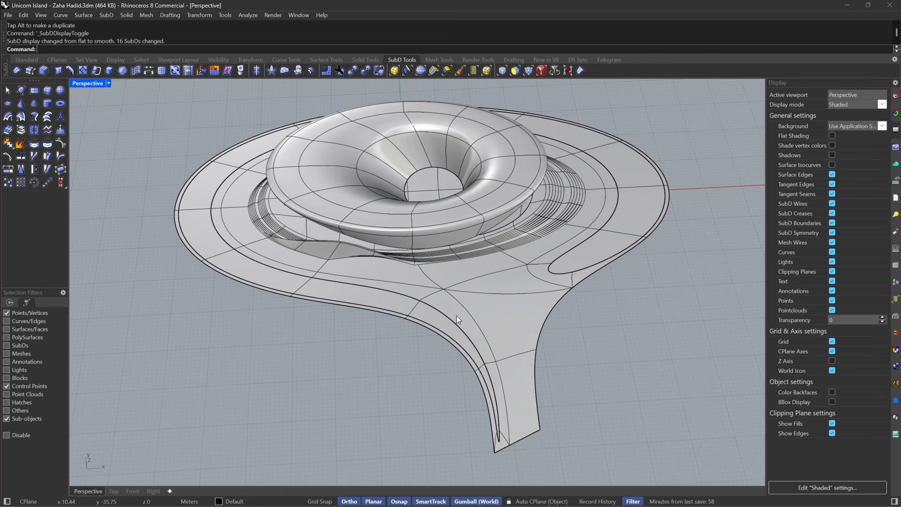
- Crease the base's inner edge loop around the building together with the edge bridging its gap at the walkway junction
{"action": "right_click_drag", "start_coordinate": [456, 315], "coordinate": [405, 258]}
{"action": "key", "text": "Tab"}
{"action": "scroll", "coordinate": [443, 250], "scroll_direction": "up", "scroll_amount": 5}
{"action": "key", "text": "Tab"}
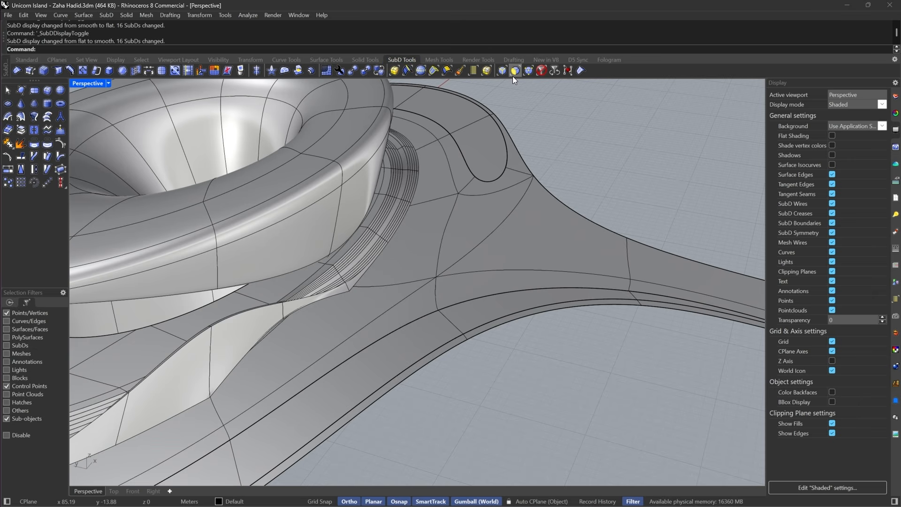
{"action": "double_click", "coordinate": [452, 173]}
{"action": "left_click", "coordinate": [443, 231], "text": "shift"}
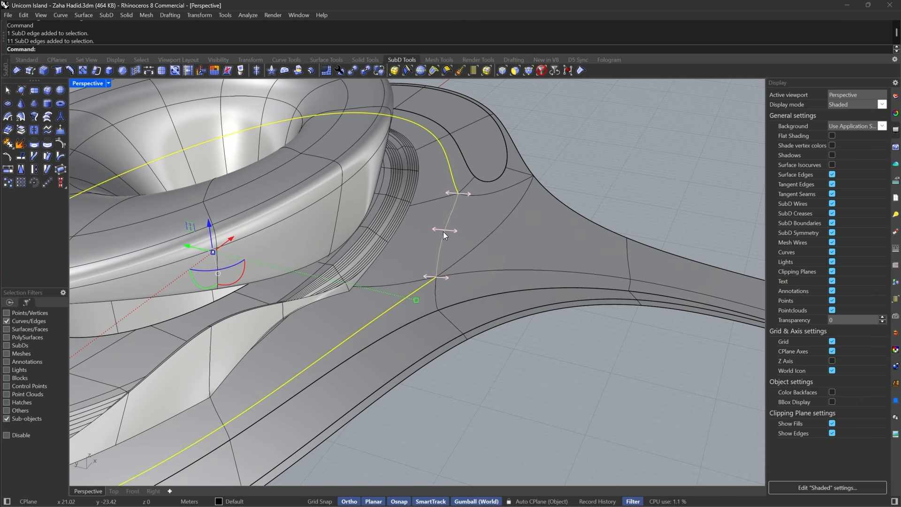
{"action": "left_click", "coordinate": [581, 71]}
{"action": "right_click_drag", "start_coordinate": [644, 177], "coordinate": [381, 294]}
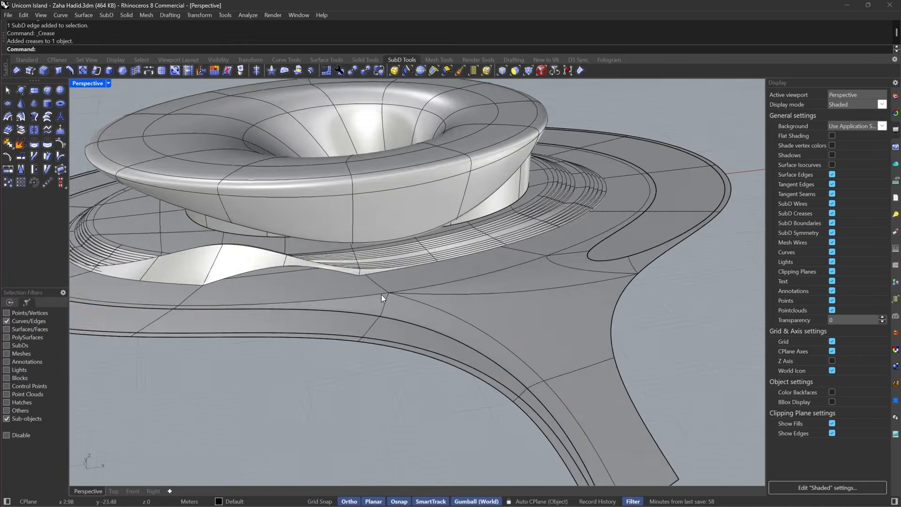
- Inspect the base's edges in flat SubD display and compare the strip with the Unicorn Island reference image in the browser
{"action": "scroll", "coordinate": [385, 300], "scroll_direction": "down", "scroll_amount": 5}
{"action": "scroll", "coordinate": [338, 293], "scroll_direction": "up", "scroll_amount": 5}
{"action": "key", "text": "Tab"}
{"action": "scroll", "coordinate": [207, 258], "scroll_direction": "up", "scroll_amount": 8}
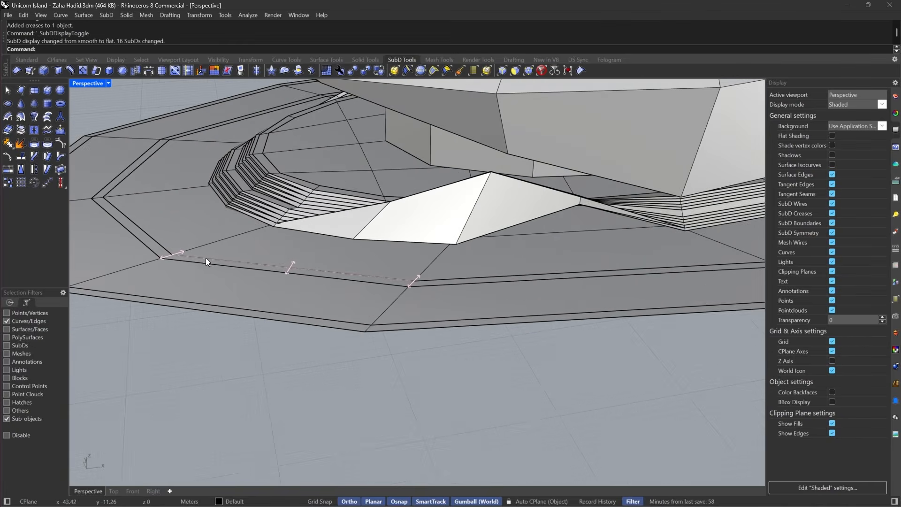
{"action": "left_click", "coordinate": [238, 264]}
{"action": "scroll", "coordinate": [177, 274], "scroll_direction": "down", "scroll_amount": 8}
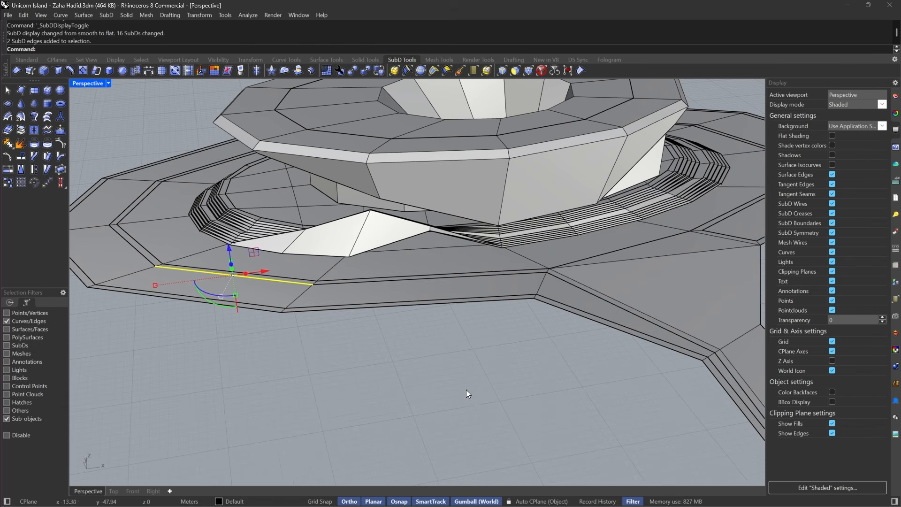
{"action": "key", "text": "Escape"}
{"action": "left_click", "coordinate": [534, 495]}
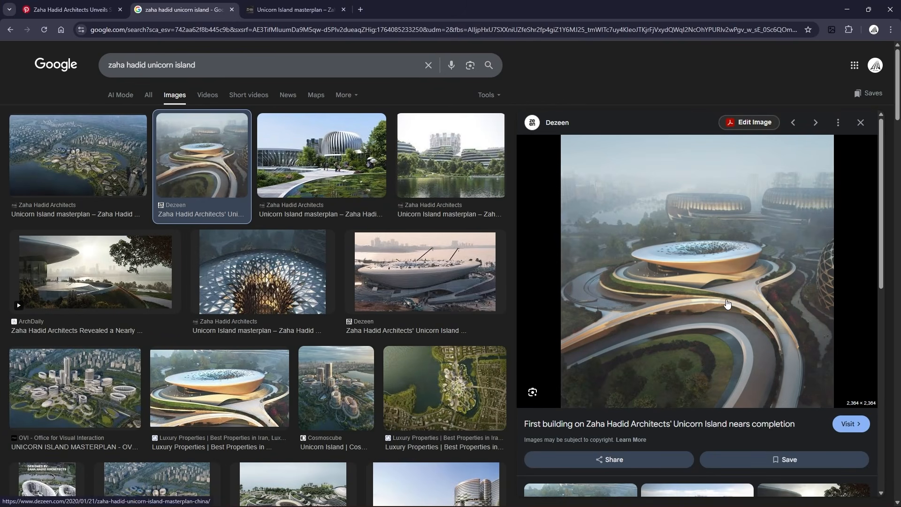
{"action": "left_click", "coordinate": [846, 10]}
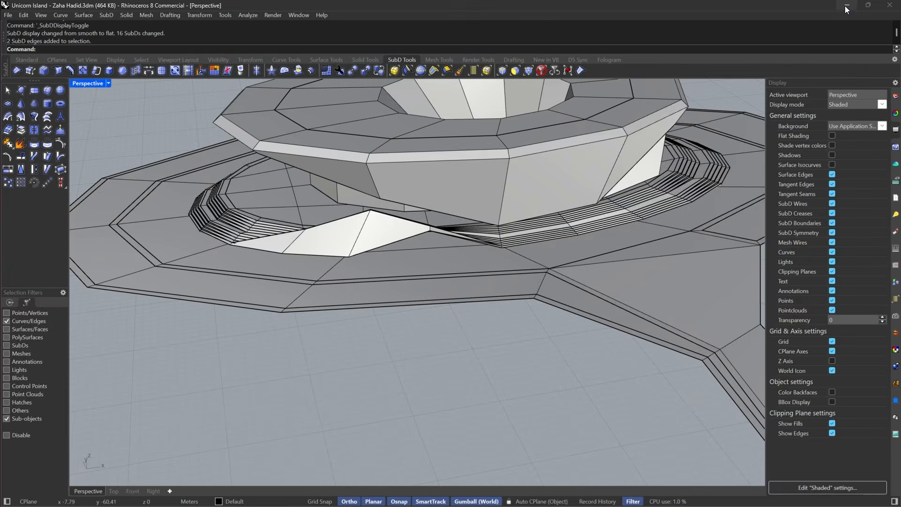
- Select the narrow border faces running around the base and walkway strip and extrude them slightly upward
{"action": "right_click_drag", "start_coordinate": [370, 265], "coordinate": [468, 307]}
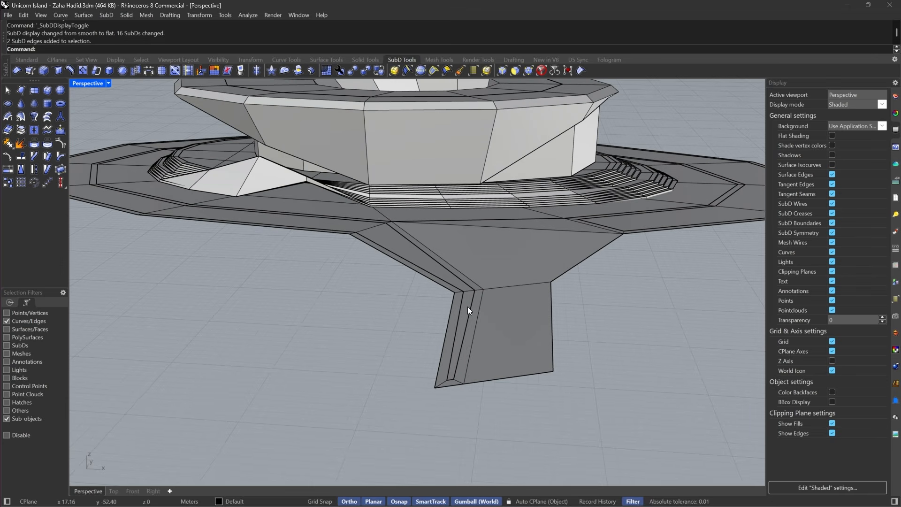
{"action": "left_click", "coordinate": [465, 357]}
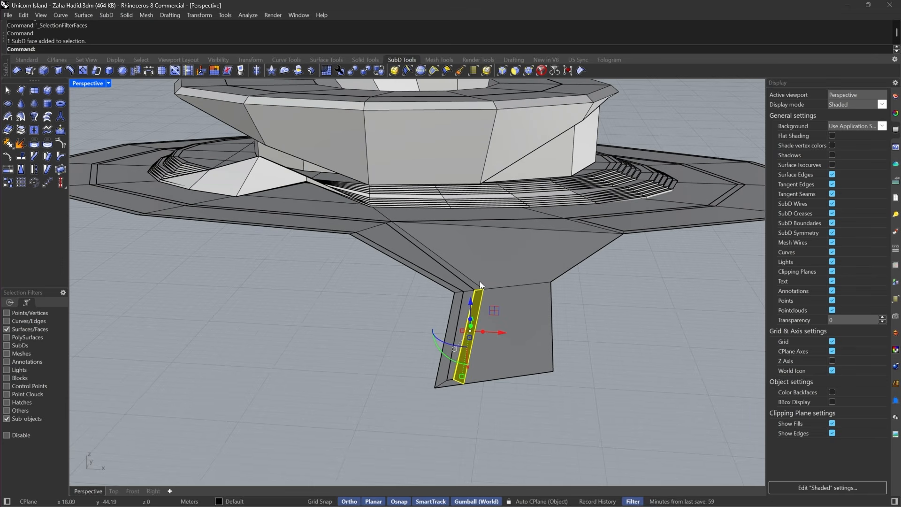
{"action": "left_click", "coordinate": [475, 284], "text": "shift"}
{"action": "double_click", "coordinate": [474, 284], "text": "shift"}
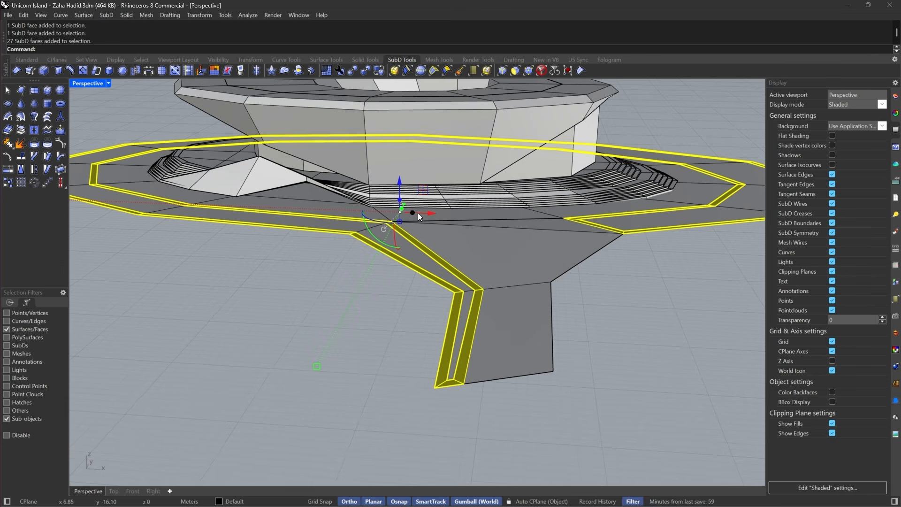
{"action": "left_click_drag", "start_coordinate": [402, 205], "coordinate": [403, 196]}
{"action": "right_click_drag", "start_coordinate": [418, 219], "coordinate": [460, 237]}
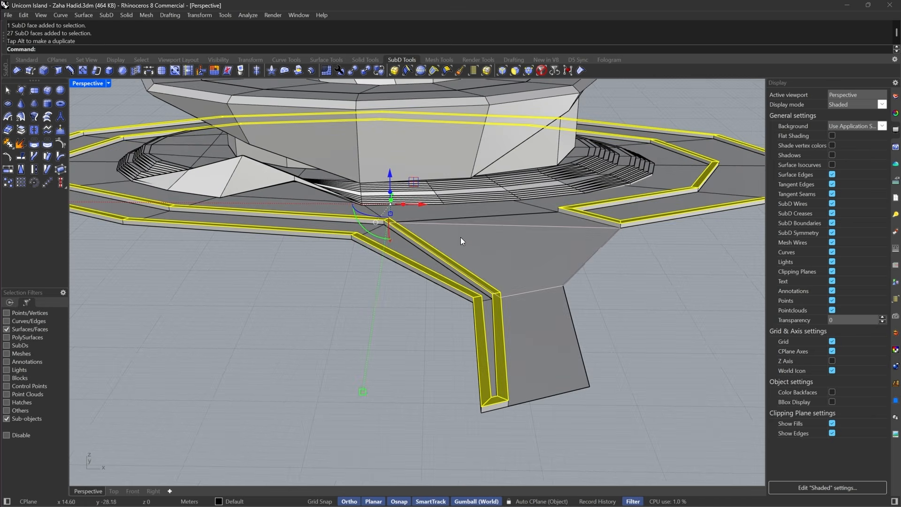
- Extract the raised border's top faces and join them with its side walls, creasing the joined edges
{"action": "left_click", "coordinate": [21, 130]}
{"action": "scroll", "coordinate": [647, 265], "scroll_direction": "up", "scroll_amount": 3}
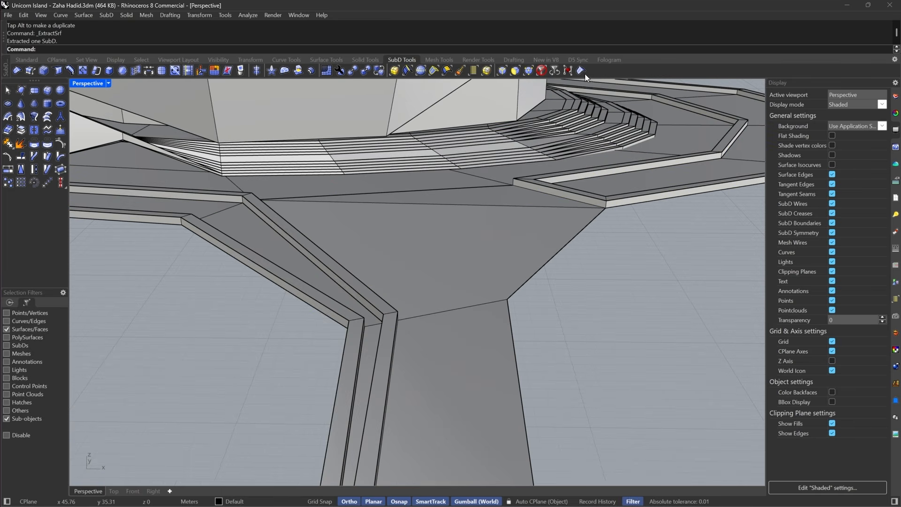
{"action": "left_click", "coordinate": [541, 71]}
{"action": "scroll", "coordinate": [389, 338], "scroll_direction": "up", "scroll_amount": 2}
{"action": "left_click", "coordinate": [397, 279]}
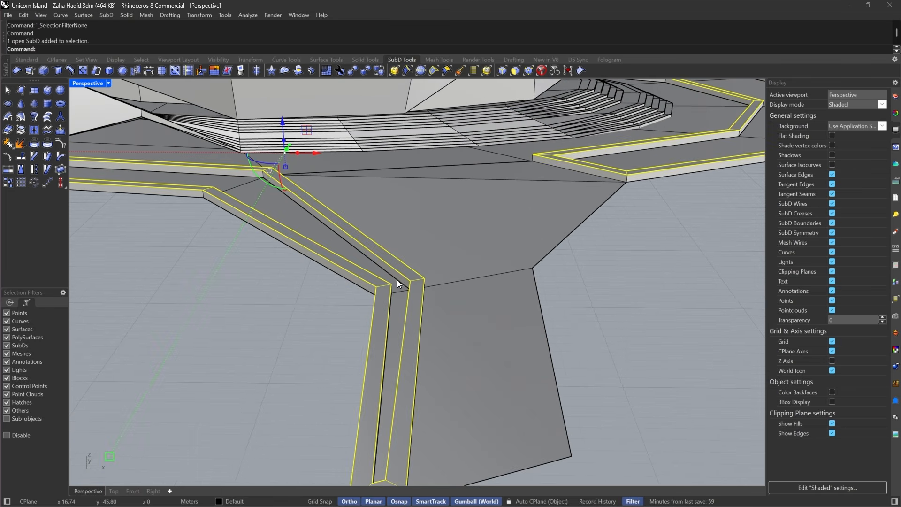
{"action": "scroll", "coordinate": [407, 273], "scroll_direction": "up", "scroll_amount": 2}
{"action": "left_click", "coordinate": [406, 273], "text": "shift"}
{"action": "key", "text": "ctrl+j"}
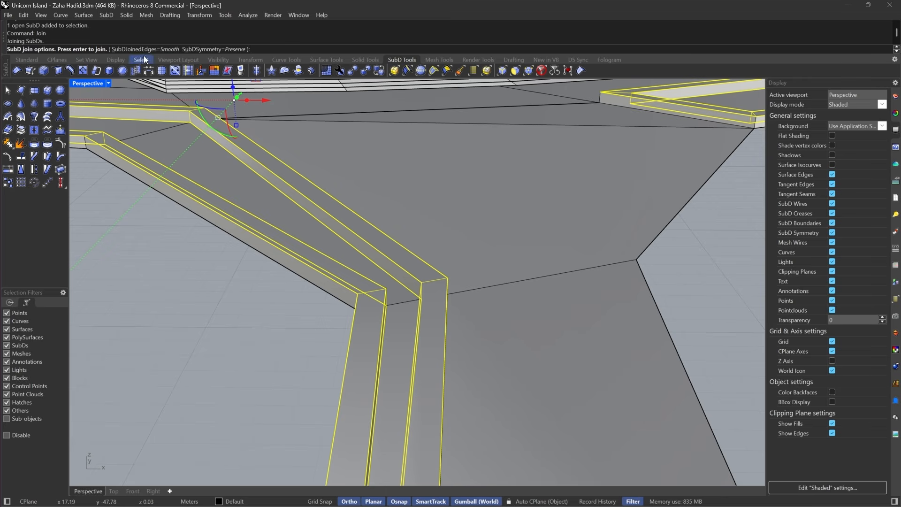
{"action": "key", "text": "Return"}
{"action": "scroll", "coordinate": [436, 311], "scroll_direction": "down", "scroll_amount": 5}
- Switch to smooth SubD display and the Rendered display mode, and examine the raised border around the base and walkway
{"action": "key", "text": "Tab"}
{"action": "scroll", "coordinate": [436, 311], "scroll_direction": "down", "scroll_amount": 2}
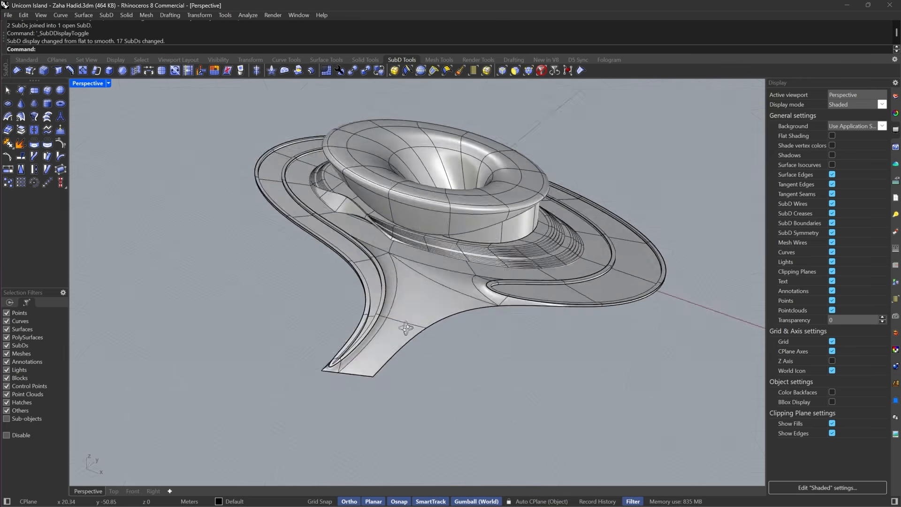
{"action": "right_click_drag", "start_coordinate": [406, 328], "coordinate": [465, 325]}
{"action": "scroll", "coordinate": [465, 326], "scroll_direction": "up", "scroll_amount": 5}
{"action": "left_click", "coordinate": [103, 82]}
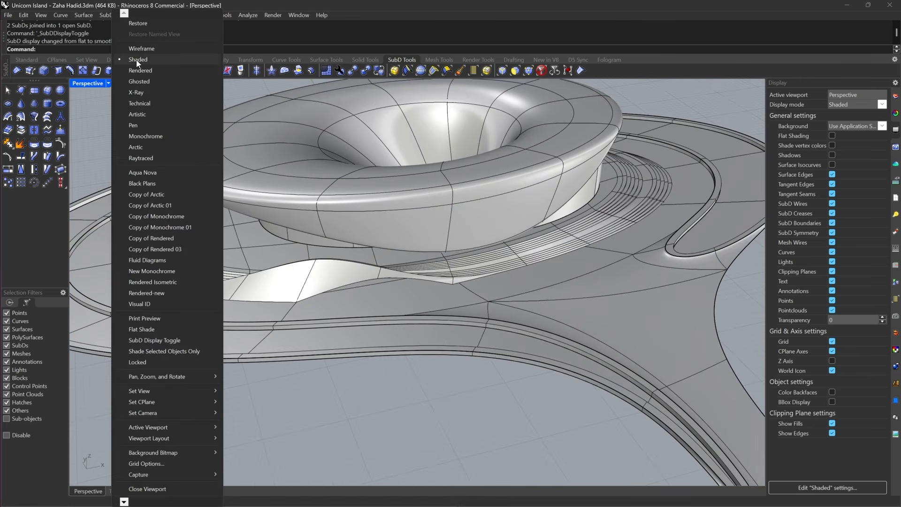
{"action": "left_click", "coordinate": [139, 70]}
{"action": "scroll", "coordinate": [381, 326], "scroll_direction": "up", "scroll_amount": 3}
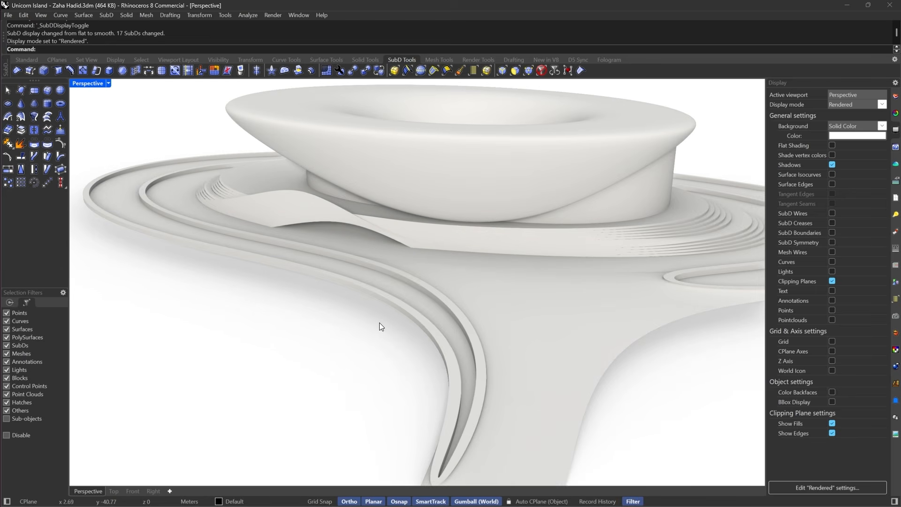
{"action": "scroll", "coordinate": [648, 328], "scroll_direction": "down", "scroll_amount": 5}
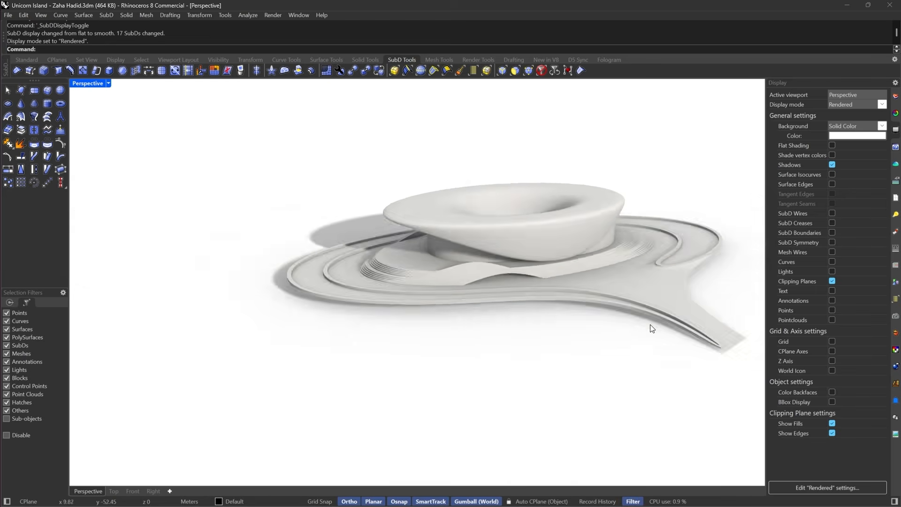
{"action": "scroll", "coordinate": [356, 257], "scroll_direction": "up", "scroll_amount": 6}
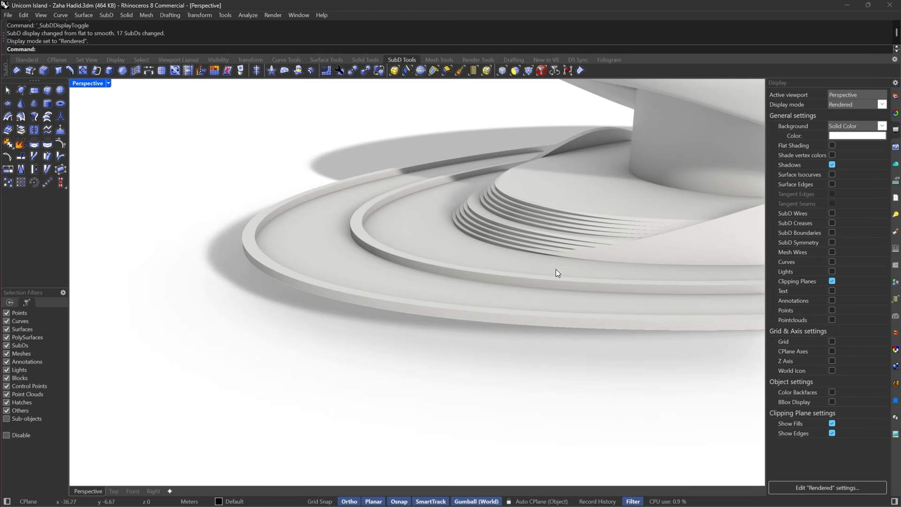
{"action": "scroll", "coordinate": [527, 285], "scroll_direction": "up", "scroll_amount": 5}
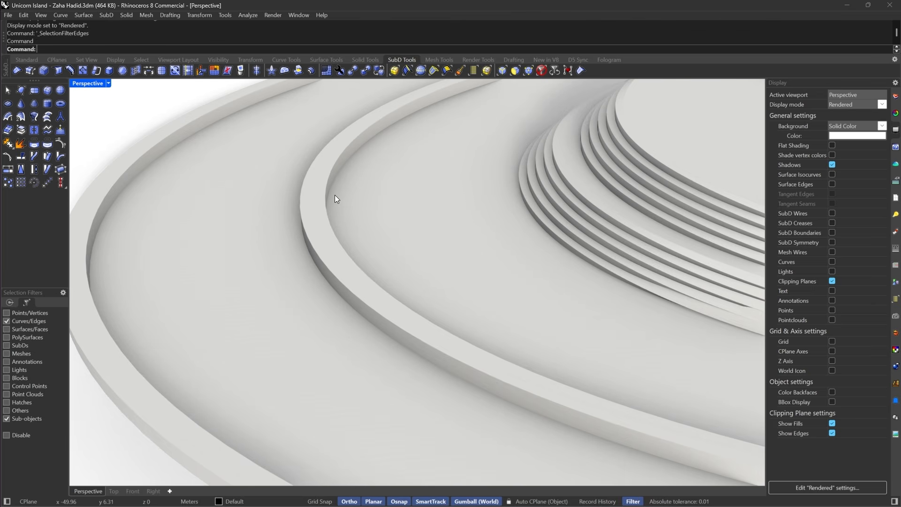
- Try to crease the raised border's top edge loops with SubD Crease
{"action": "double_click", "coordinate": [326, 182]}
{"action": "double_click", "coordinate": [301, 190], "text": "shift"}
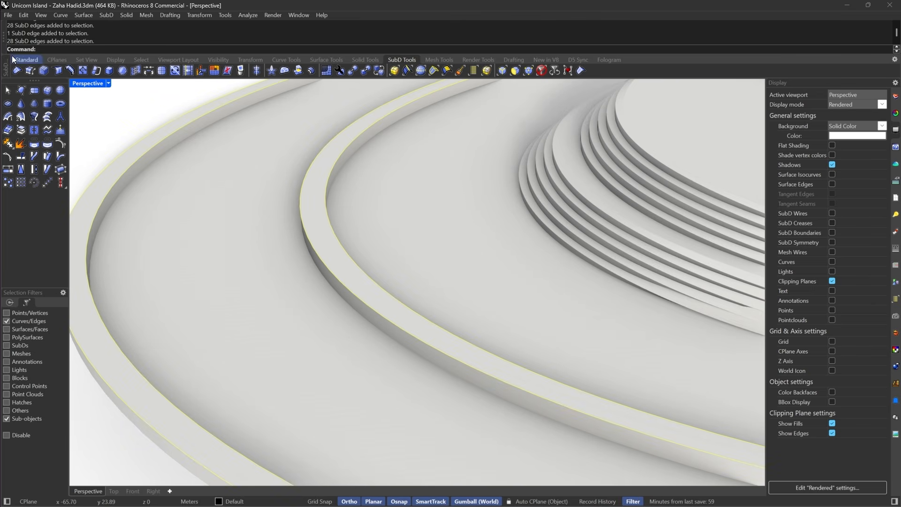
{"action": "left_click", "coordinate": [55, 71]}
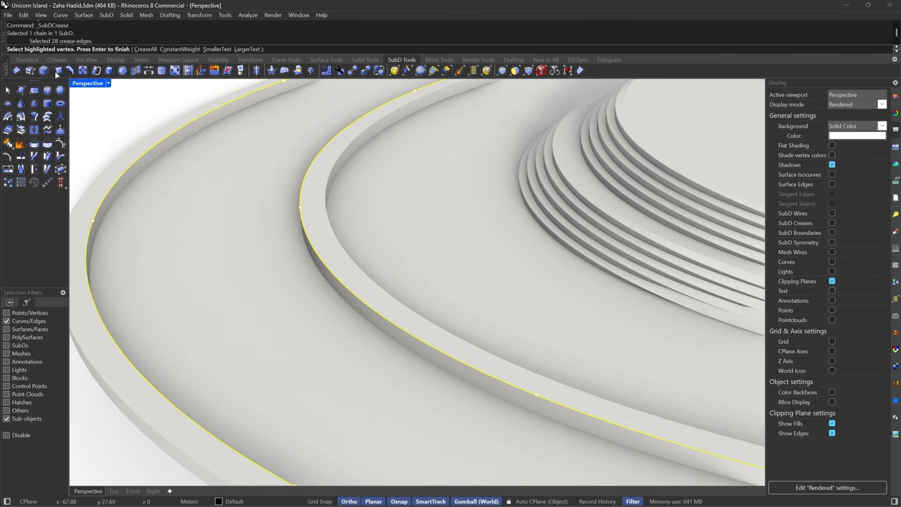
{"action": "scroll", "coordinate": [316, 244], "scroll_direction": "down", "scroll_amount": 3}
{"action": "right_click_drag", "start_coordinate": [317, 244], "coordinate": [361, 165]}
{"action": "scroll", "coordinate": [328, 171], "scroll_direction": "up", "scroll_amount": 3}
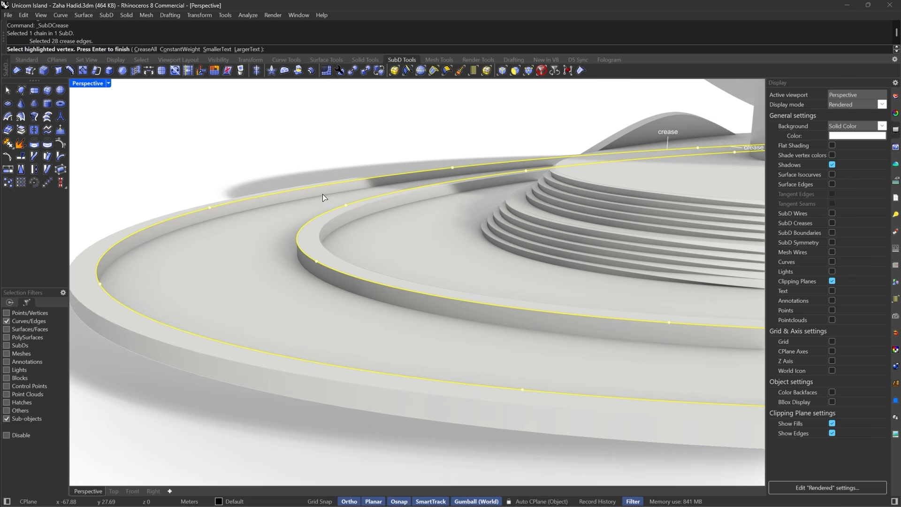
{"action": "key", "text": "Return"}
{"action": "double_click", "coordinate": [299, 245]}
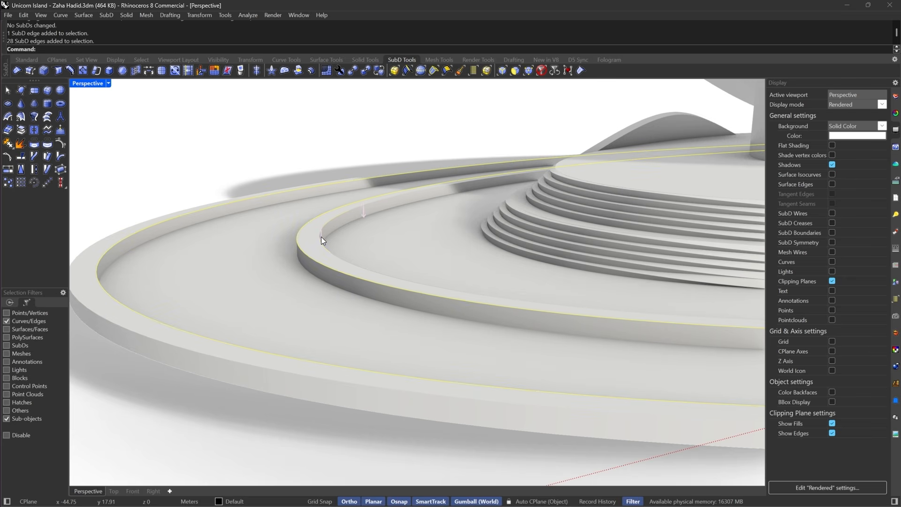
{"action": "double_click", "coordinate": [322, 241], "text": "shift"}
{"action": "left_click", "coordinate": [56, 70]}
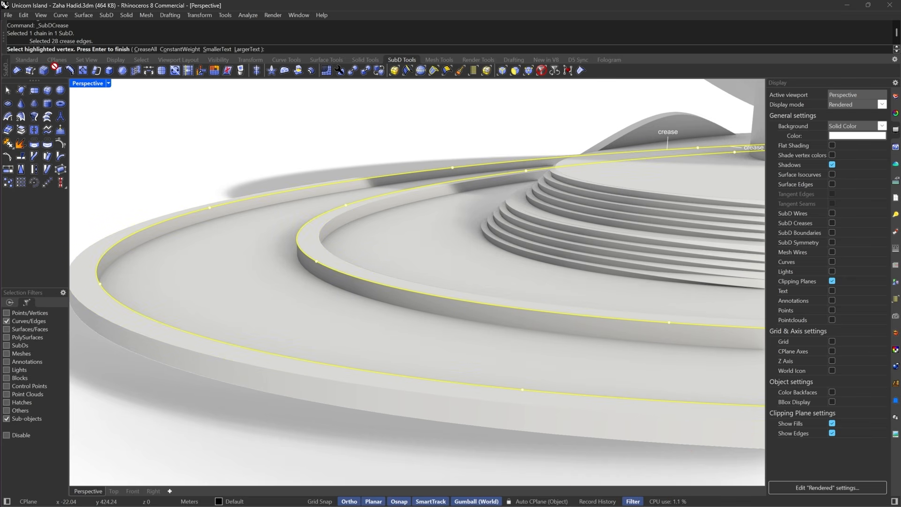
{"action": "key", "text": "Return"}
- Join the raised border, the base and the enclosed strip into one SubD in flat display, with joined edges set to Crease
{"action": "scroll", "coordinate": [158, 254], "scroll_direction": "down", "scroll_amount": 14}
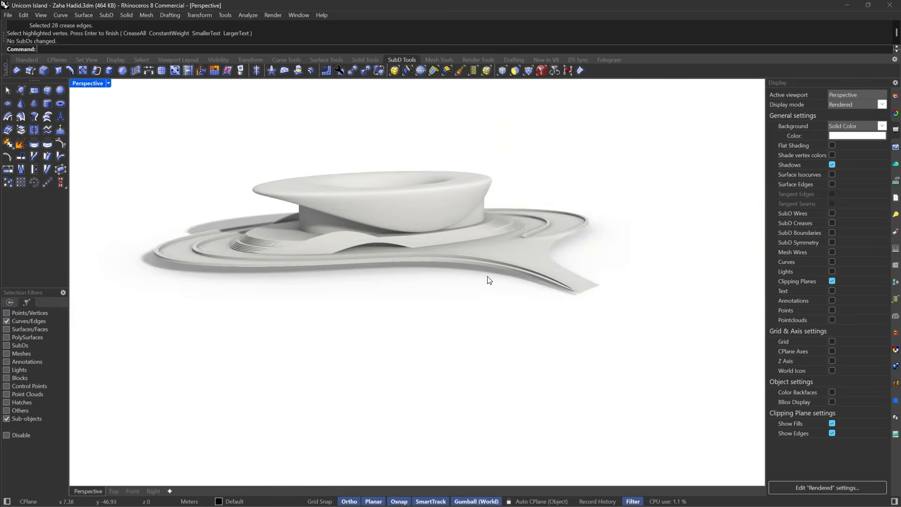
{"action": "scroll", "coordinate": [486, 279], "scroll_direction": "up", "scroll_amount": 6}
{"action": "key", "text": "Tab"}
{"action": "right_click_drag", "start_coordinate": [486, 279], "coordinate": [337, 255]}
{"action": "scroll", "coordinate": [338, 258], "scroll_direction": "up", "scroll_amount": 5}
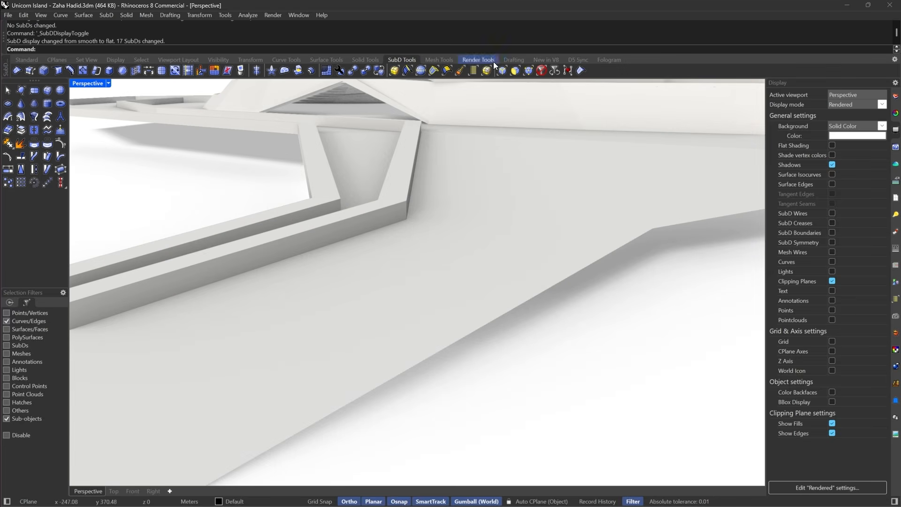
{"action": "left_click", "coordinate": [540, 74]}
{"action": "left_click", "coordinate": [393, 190]}
{"action": "left_click", "coordinate": [401, 182]}
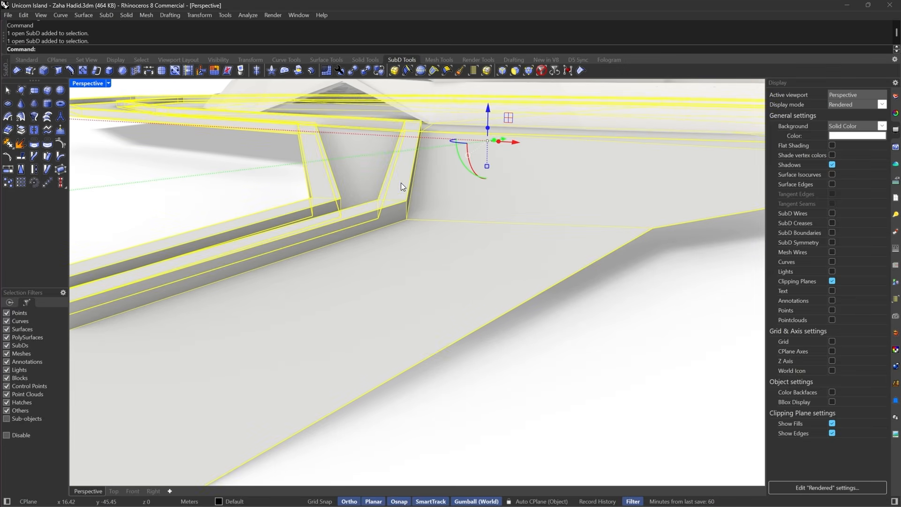
{"action": "right_click_drag", "start_coordinate": [401, 182], "coordinate": [409, 204]}
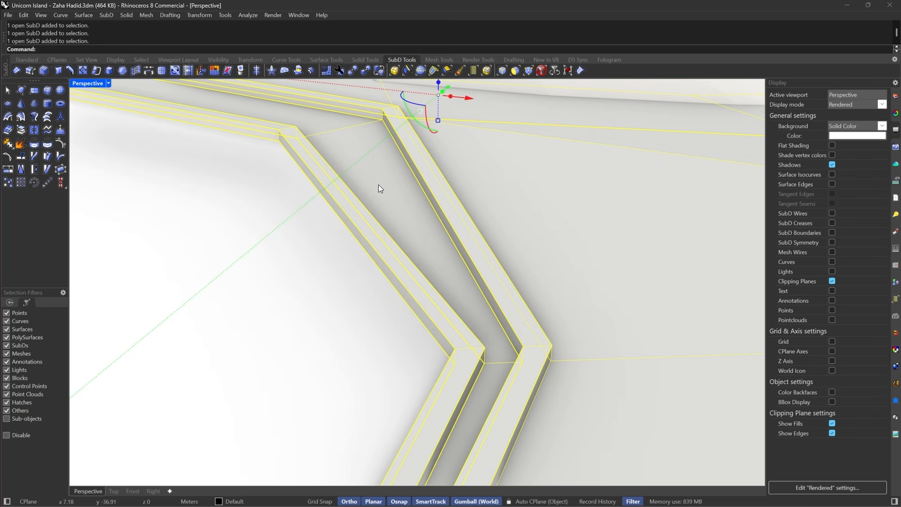
{"action": "key", "text": "Return"}
{"action": "scroll", "coordinate": [385, 254], "scroll_direction": "down", "scroll_amount": 6}
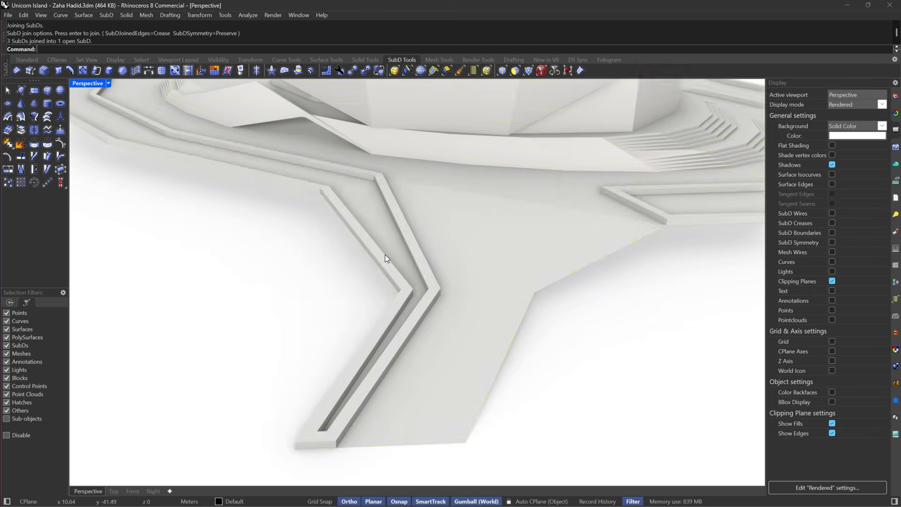
- In smooth display, try creasing the inner and outer top edge loops of the raised border with a weight of 50
{"action": "right_click_drag", "start_coordinate": [384, 255], "coordinate": [468, 247]}
{"action": "key", "text": "Tab"}
{"action": "scroll", "coordinate": [467, 247], "scroll_direction": "up", "scroll_amount": 4}
{"action": "scroll", "coordinate": [329, 220], "scroll_direction": "up", "scroll_amount": 5}
{"action": "left_click", "coordinate": [502, 70]}
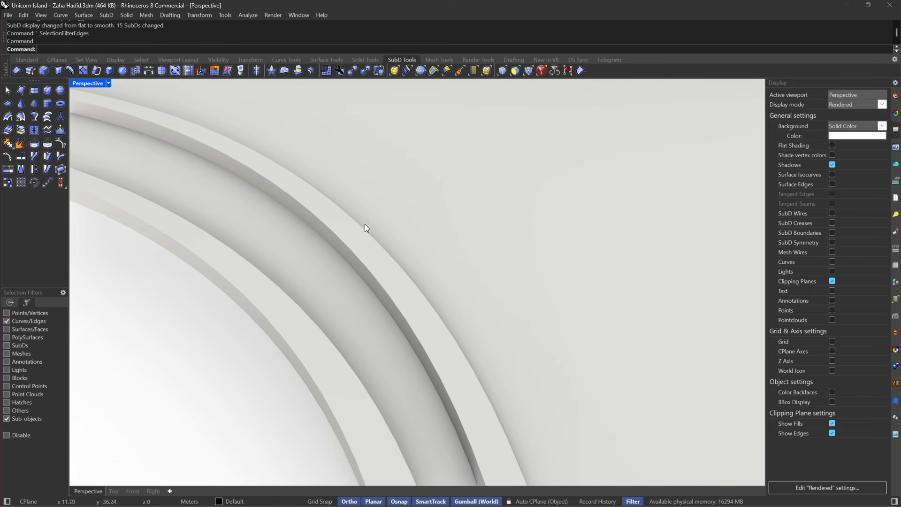
{"action": "double_click", "coordinate": [360, 228]}
{"action": "double_click", "coordinate": [346, 239]}
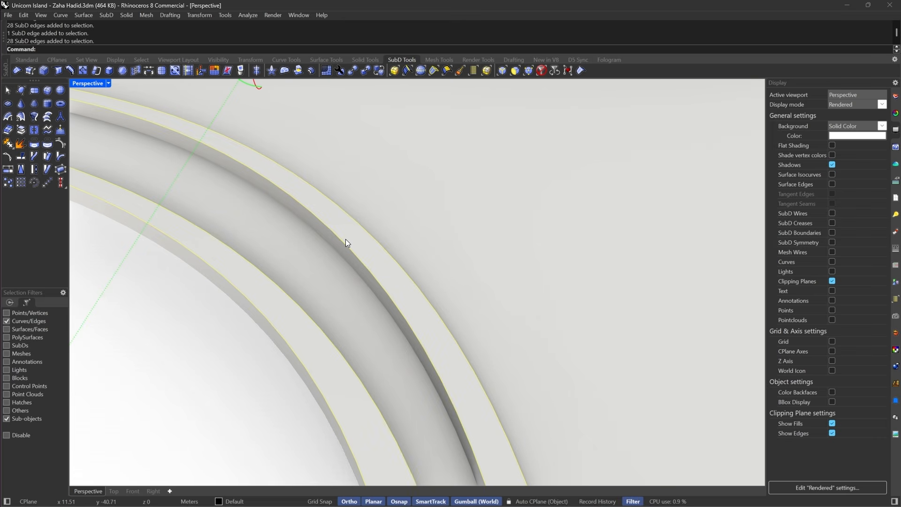
{"action": "left_click", "coordinate": [69, 71]}
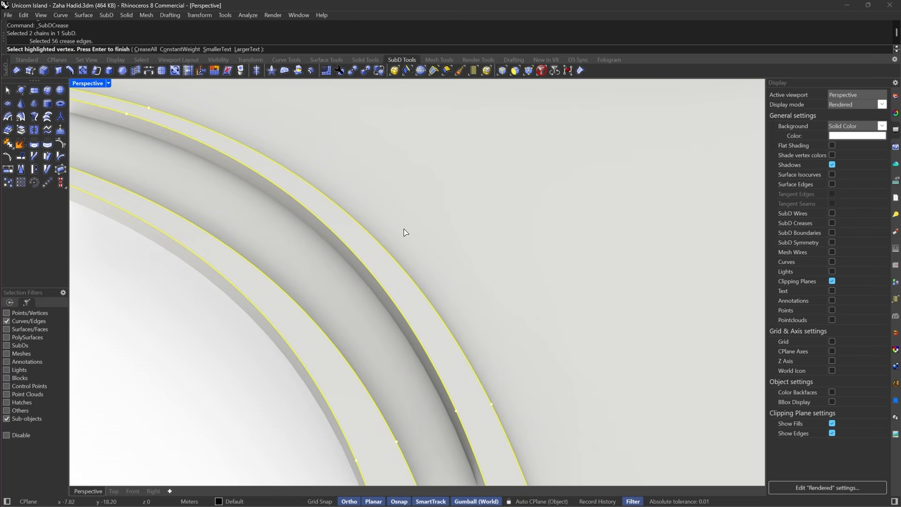
{"action": "key", "text": "Return"}
{"action": "key", "text": "Return"}
{"action": "scroll", "coordinate": [610, 346], "scroll_direction": "down", "scroll_amount": 5}
{"action": "right_click_drag", "start_coordinate": [609, 346], "coordinate": [199, 240]}
{"action": "scroll", "coordinate": [120, 290], "scroll_direction": "up", "scroll_amount": 4}
{"action": "scroll", "coordinate": [120, 289], "scroll_direction": "down", "scroll_amount": 4}
{"action": "scroll", "coordinate": [202, 239], "scroll_direction": "up", "scroll_amount": 6}
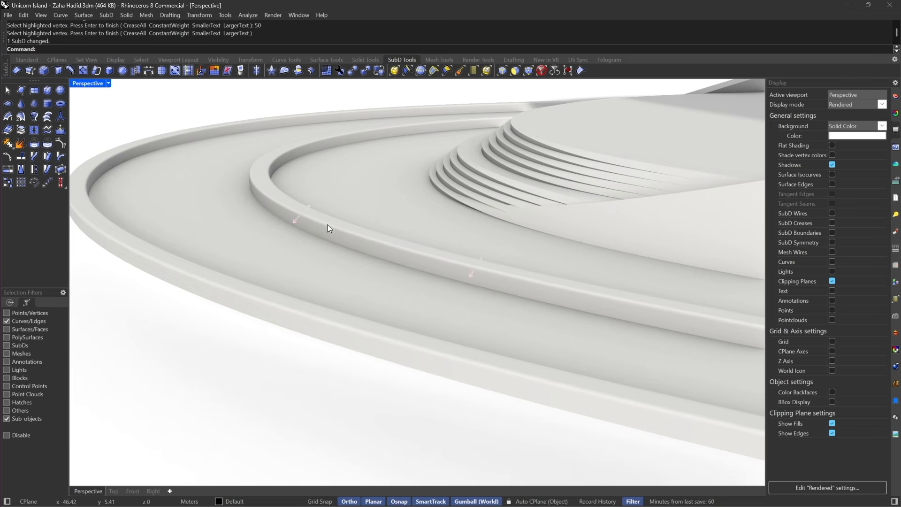
{"action": "scroll", "coordinate": [328, 224], "scroll_direction": "up", "scroll_amount": 3}
{"action": "right_click_drag", "start_coordinate": [328, 225], "coordinate": [274, 259]}
{"action": "scroll", "coordinate": [274, 259], "scroll_direction": "down", "scroll_amount": 4}
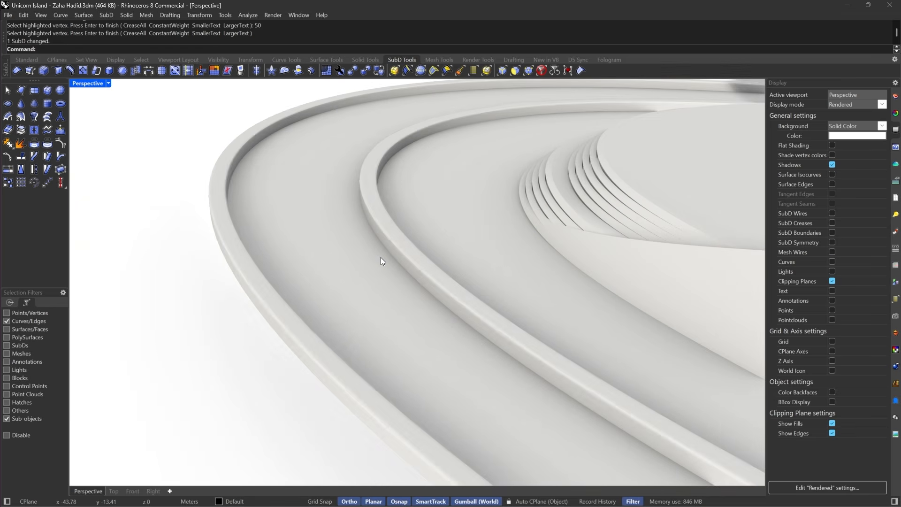
- Undo the weighted crease and try removing the creases from the raised border's inner and outer top edge loops
{"action": "key", "text": "ctrl+z"}
{"action": "double_click", "coordinate": [394, 238]}
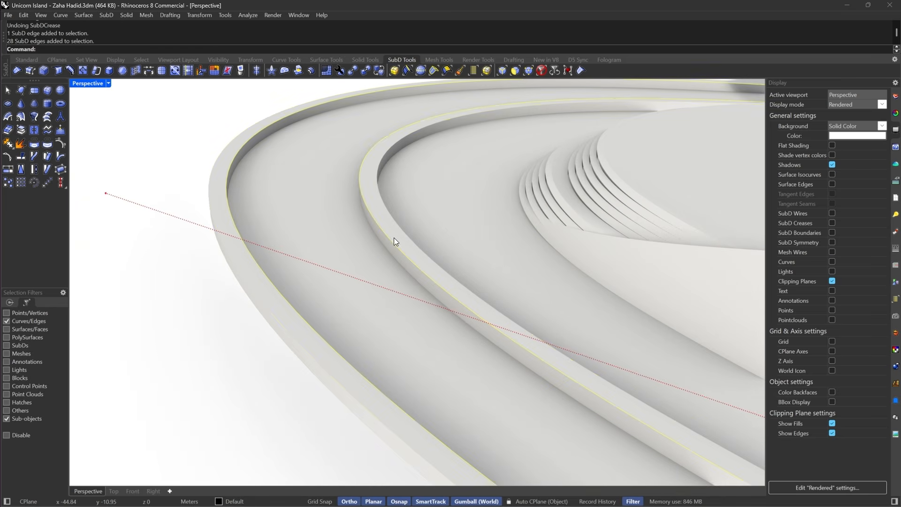
{"action": "double_click", "coordinate": [396, 230]}
{"action": "right_click", "coordinate": [19, 73]}
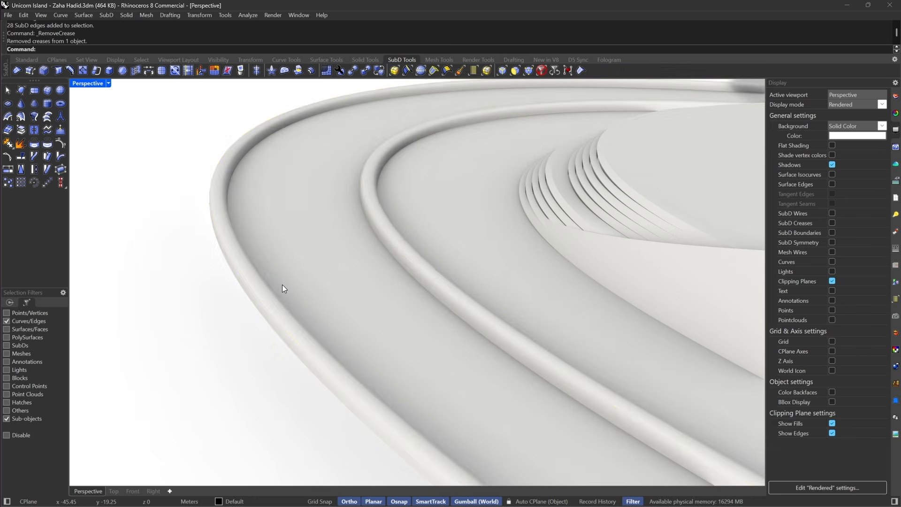
{"action": "scroll", "coordinate": [282, 284], "scroll_direction": "down", "scroll_amount": 4}
{"action": "right_click_drag", "start_coordinate": [283, 284], "coordinate": [301, 263]}
{"action": "scroll", "coordinate": [395, 309], "scroll_direction": "down", "scroll_amount": 3}
{"action": "scroll", "coordinate": [301, 264], "scroll_direction": "up", "scroll_amount": 5}
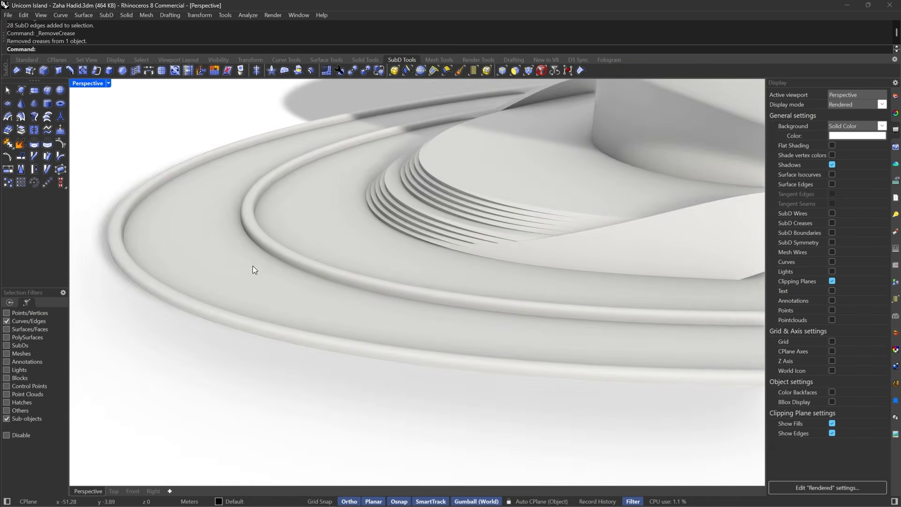
- Undo the crease removal and crease the selected top edge loops of the raised border with a weight of 30
{"action": "key", "text": "ctrl+z"}
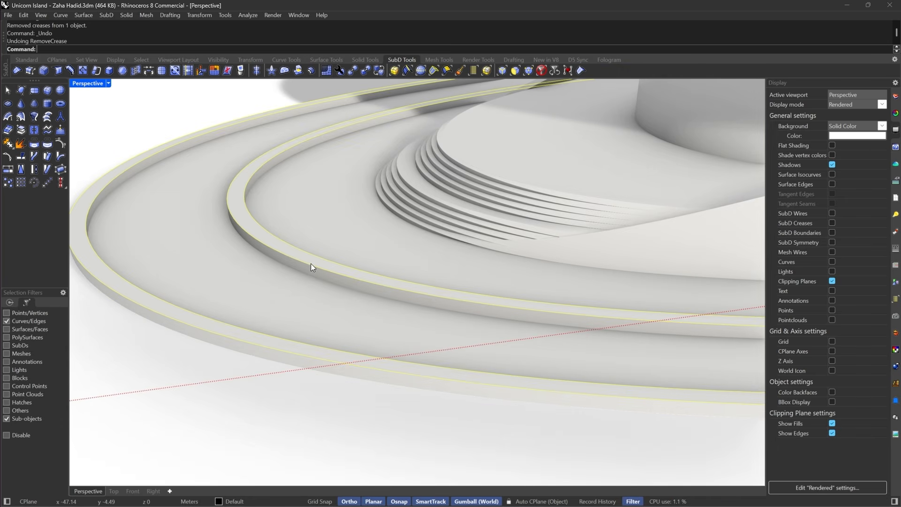
{"action": "left_click", "coordinate": [54, 73]}
{"action": "type", "text": "30"}
{"action": "key", "text": "Return"}
{"action": "key", "text": "Return"}
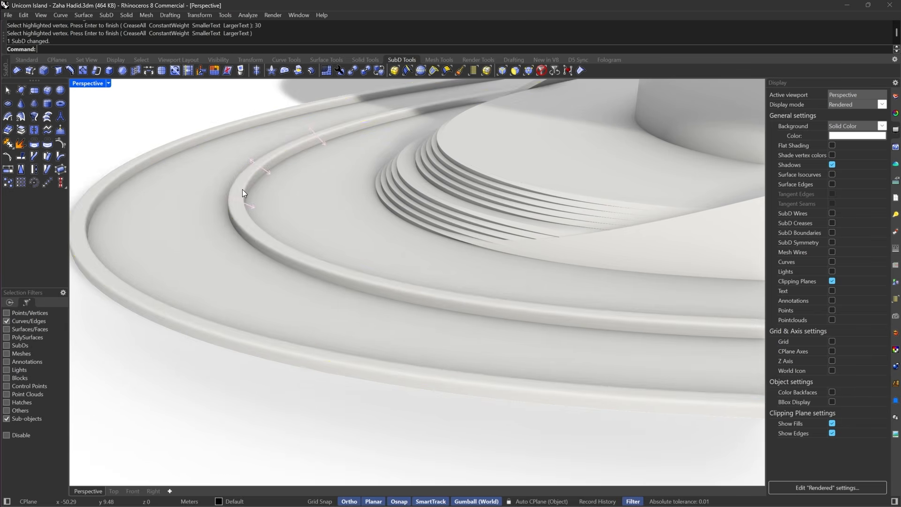
- Examine the softened raised border up close around the base disc and along the walkway
{"action": "right_click_drag", "start_coordinate": [242, 190], "coordinate": [381, 316]}
{"action": "scroll", "coordinate": [384, 321], "scroll_direction": "up", "scroll_amount": 4}
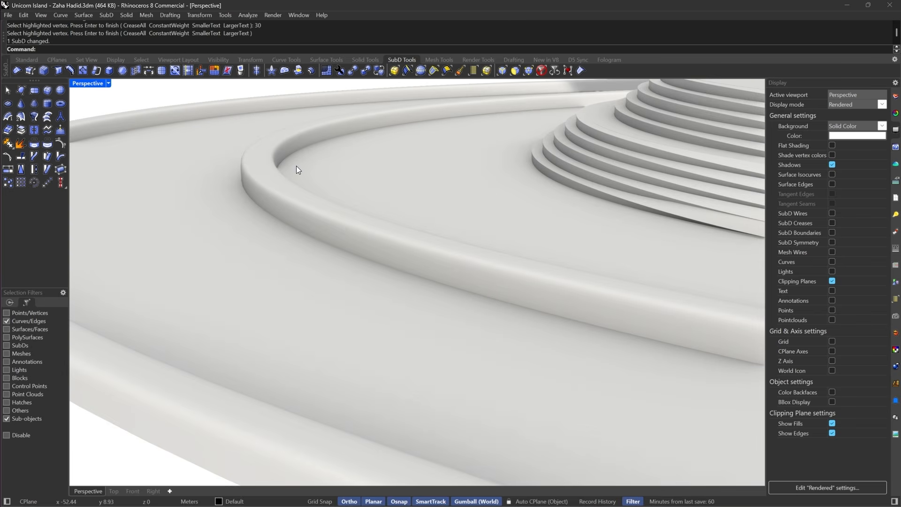
{"action": "scroll", "coordinate": [258, 243], "scroll_direction": "down", "scroll_amount": 8}
{"action": "right_click_drag", "start_coordinate": [610, 329], "coordinate": [664, 292]}
{"action": "scroll", "coordinate": [302, 303], "scroll_direction": "up", "scroll_amount": 5}
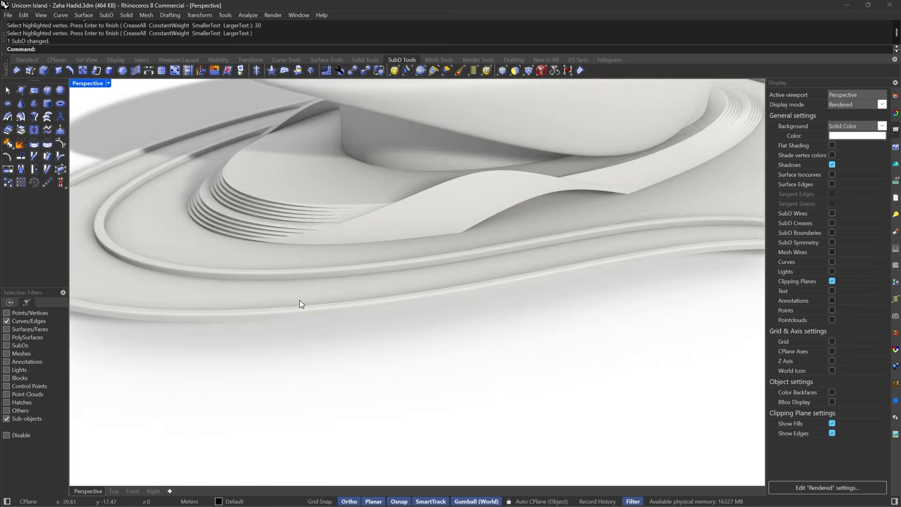
{"action": "scroll", "coordinate": [301, 303], "scroll_direction": "up", "scroll_amount": 4}
{"action": "scroll", "coordinate": [402, 280], "scroll_direction": "down", "scroll_amount": 5}
{"action": "right_click_drag", "start_coordinate": [408, 278], "coordinate": [485, 273]}
{"action": "scroll", "coordinate": [486, 274], "scroll_direction": "down", "scroll_amount": 5}
{"action": "scroll", "coordinate": [485, 274], "scroll_direction": "up", "scroll_amount": 7}
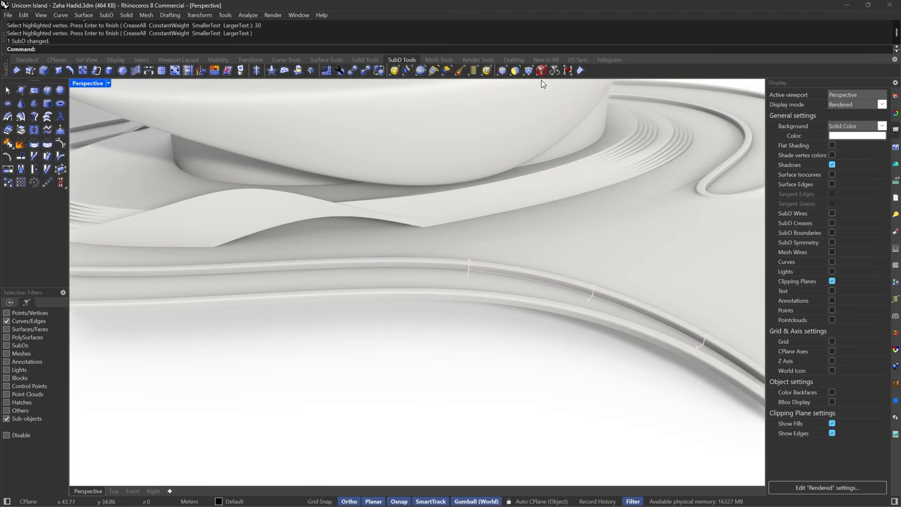
- Switch to Chrome to check the Unicorn Island reference photo, and return to the Rhino model
{"action": "left_click", "coordinate": [514, 70]}
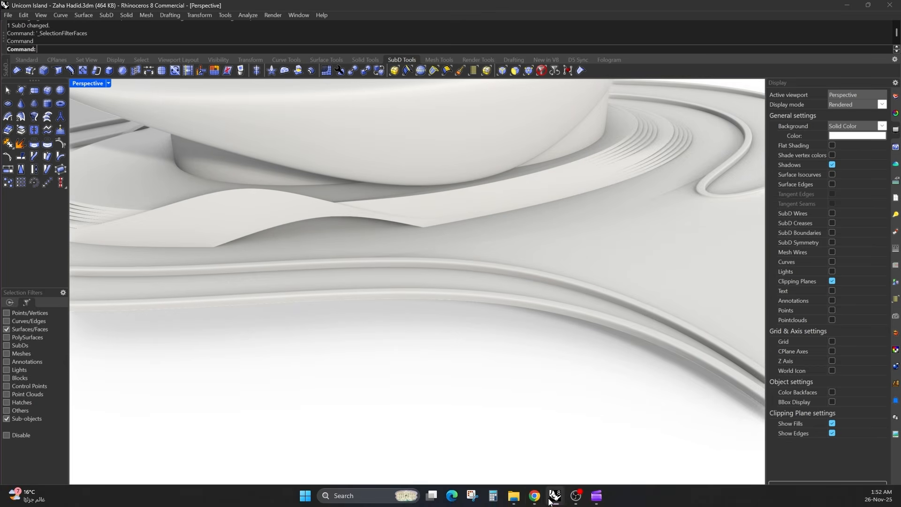
{"action": "left_click", "coordinate": [535, 496]}
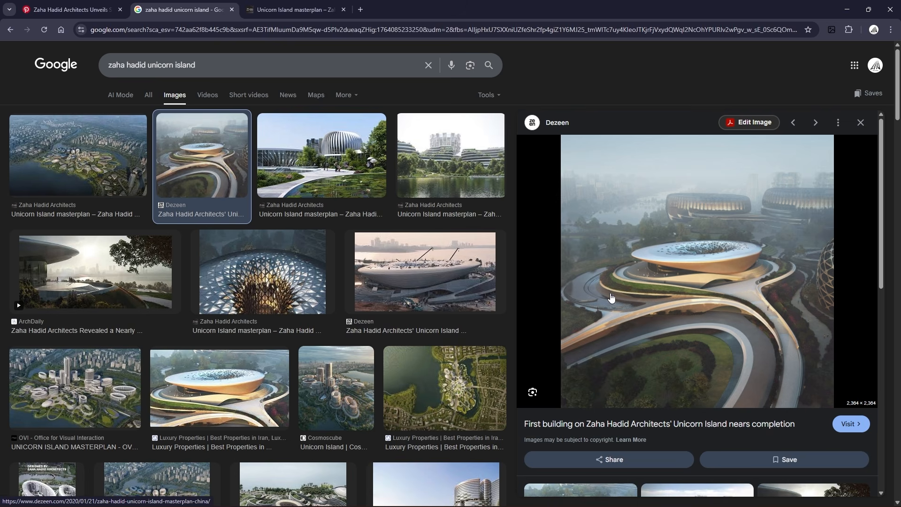
{"action": "left_click", "coordinate": [839, 9]}
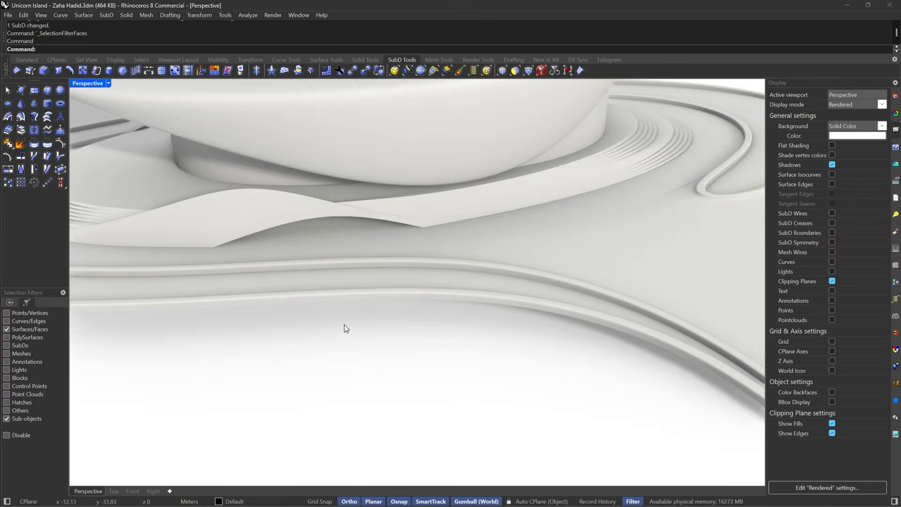
- In flat display, lower the outer border edges at the end of the base opposite the walkway by about 2.8 m
{"action": "key", "text": "Tab"}
{"action": "right_click_drag", "start_coordinate": [344, 324], "coordinate": [268, 374]}
{"action": "scroll", "coordinate": [483, 308], "scroll_direction": "down", "scroll_amount": 7}
{"action": "scroll", "coordinate": [250, 264], "scroll_direction": "up", "scroll_amount": 5}
{"action": "left_click", "coordinate": [502, 71]}
{"action": "left_click_drag", "start_coordinate": [362, 399], "coordinate": [309, 367]}
{"action": "scroll", "coordinate": [438, 368], "scroll_direction": "down", "scroll_amount": 6}
{"action": "scroll", "coordinate": [278, 393], "scroll_direction": "up", "scroll_amount": 6}
{"action": "scroll", "coordinate": [309, 378], "scroll_direction": "down", "scroll_amount": 4}
{"action": "right_click_drag", "start_coordinate": [452, 312], "coordinate": [362, 350]}
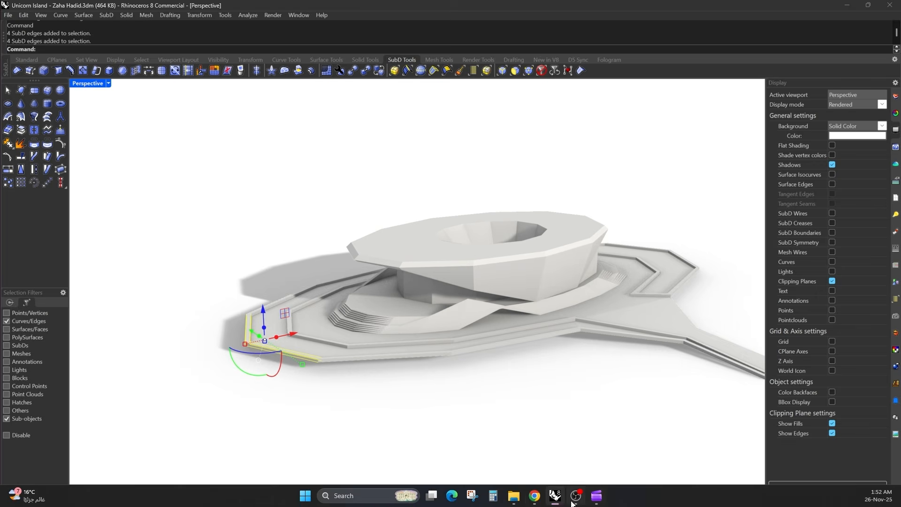
{"action": "left_click", "coordinate": [535, 501]}
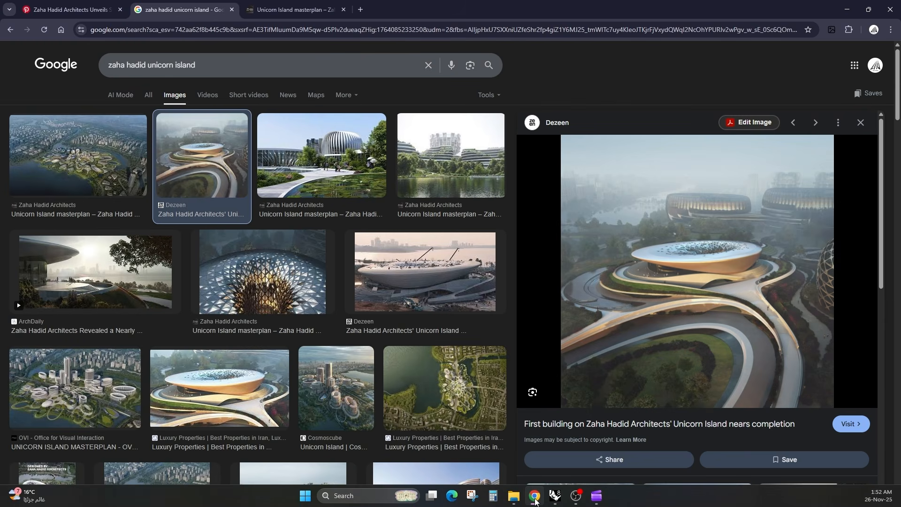
{"action": "left_click", "coordinate": [535, 500]}
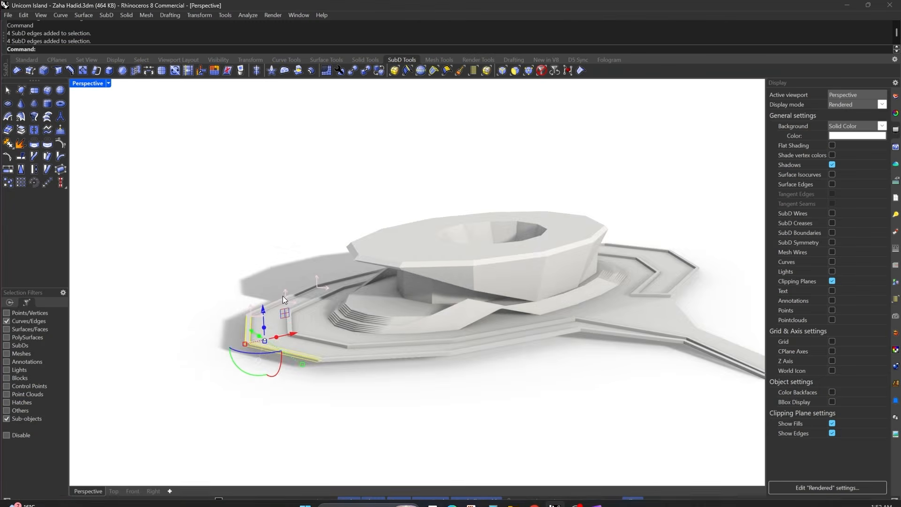
{"action": "right_click_drag", "start_coordinate": [319, 283], "coordinate": [315, 249]}
{"action": "scroll", "coordinate": [261, 313], "scroll_direction": "up", "scroll_amount": 3}
{"action": "left_click_drag", "start_coordinate": [261, 318], "coordinate": [264, 340]}
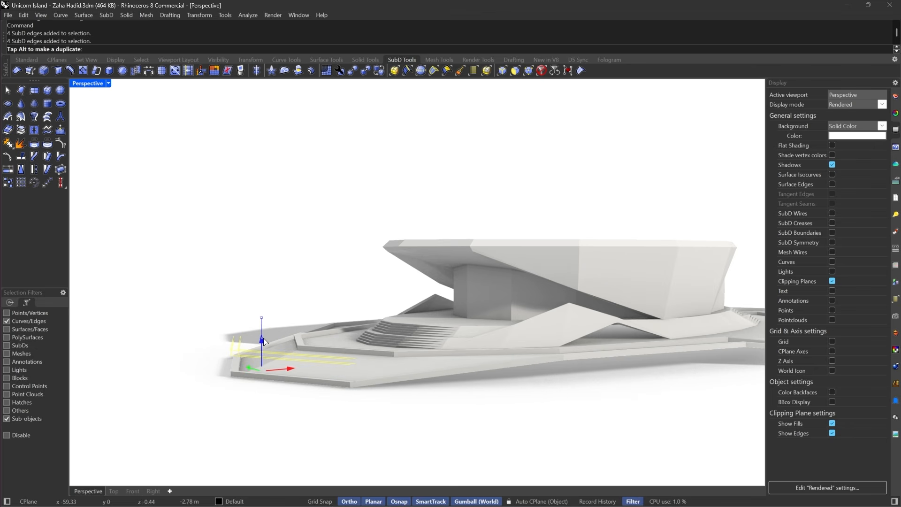
- Examine the lowered end of the base in smooth display and compare it with the reference photo in Chrome
{"action": "scroll", "coordinate": [412, 357], "scroll_direction": "down", "scroll_amount": 5}
{"action": "key", "text": "Tab"}
{"action": "scroll", "coordinate": [394, 364], "scroll_direction": "up", "scroll_amount": 4}
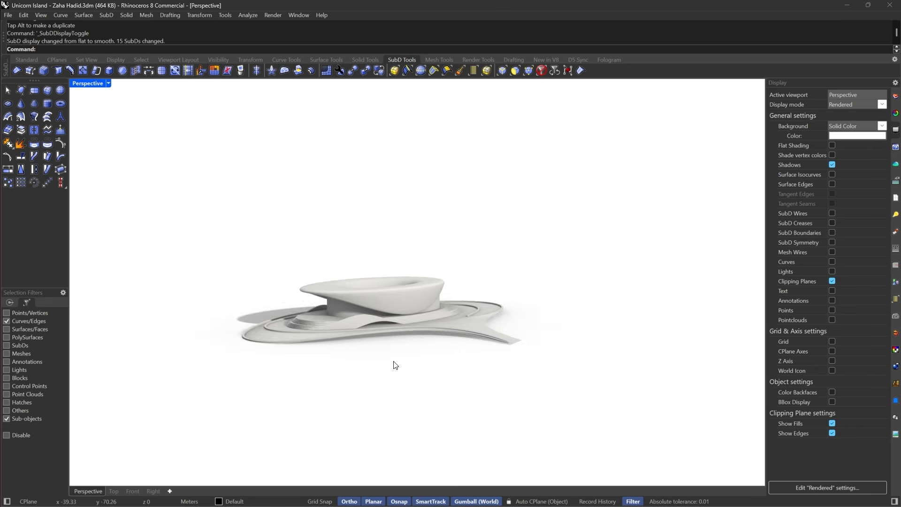
{"action": "right_click_drag", "start_coordinate": [302, 313], "coordinate": [289, 331]}
{"action": "scroll", "coordinate": [290, 344], "scroll_direction": "down", "scroll_amount": 5}
{"action": "scroll", "coordinate": [606, 328], "scroll_direction": "up", "scroll_amount": 5}
{"action": "right_click_drag", "start_coordinate": [563, 346], "coordinate": [630, 304]}
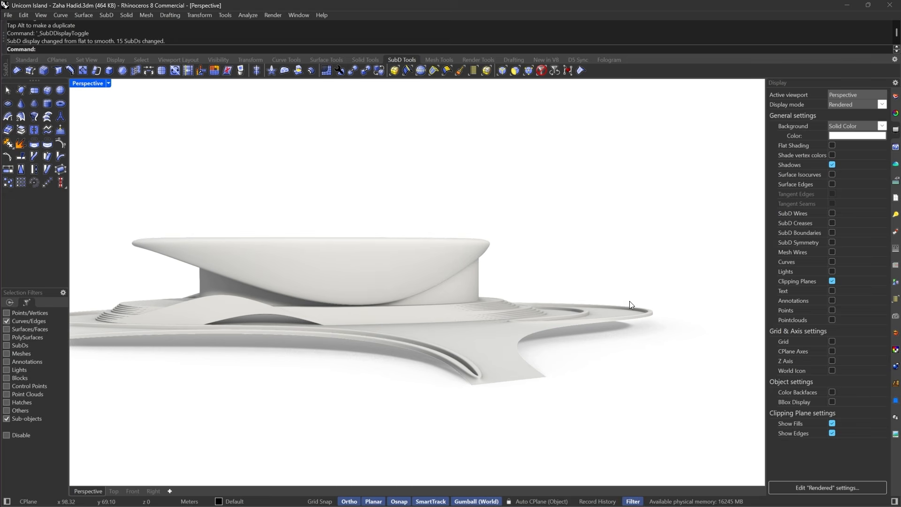
{"action": "left_click", "coordinate": [536, 497]}
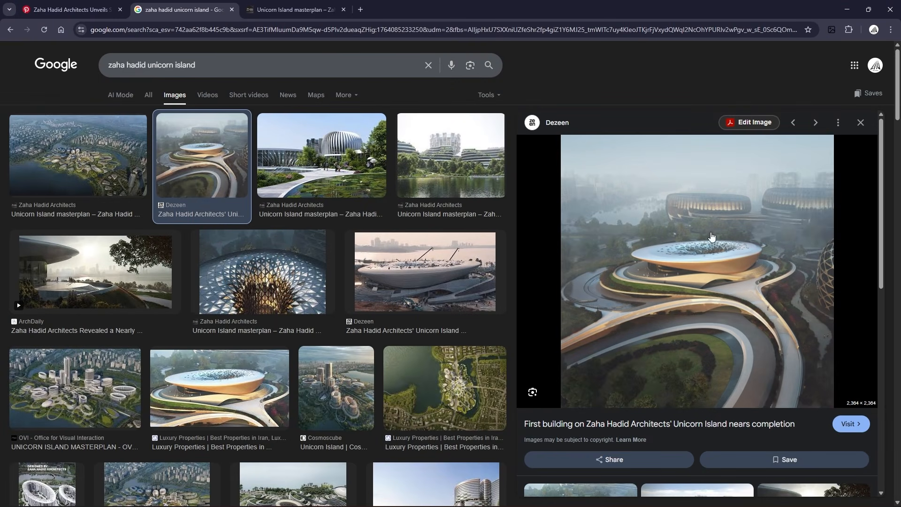
{"action": "left_click", "coordinate": [842, 11]}
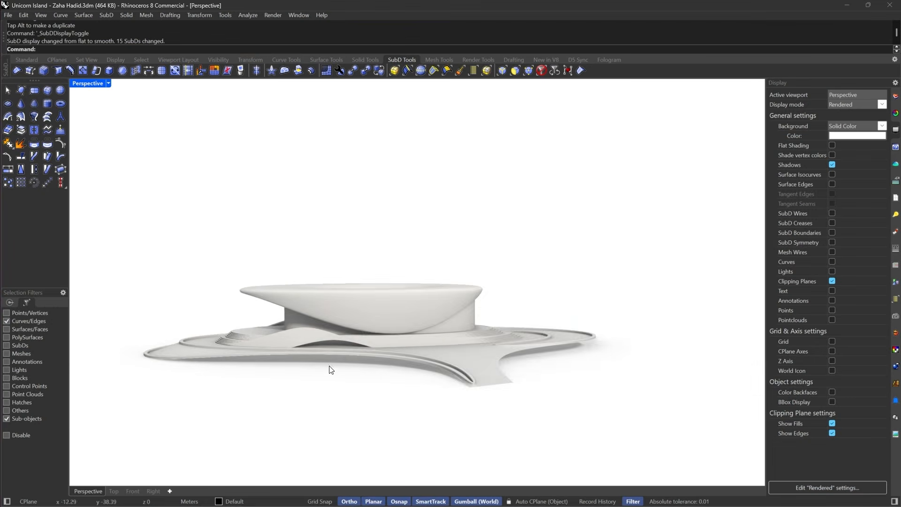
- Undo the lowering, extend the edge selection along the base's shadowed side in flat display, and lower the longer run of border edges
{"action": "right_click_drag", "start_coordinate": [330, 368], "coordinate": [399, 389]}
{"action": "scroll", "coordinate": [266, 340], "scroll_direction": "down", "scroll_amount": 4}
{"action": "scroll", "coordinate": [266, 340], "scroll_direction": "up", "scroll_amount": 4}
{"action": "key", "text": "ctrl+z"}
{"action": "right_click_drag", "start_coordinate": [334, 311], "coordinate": [443, 348]}
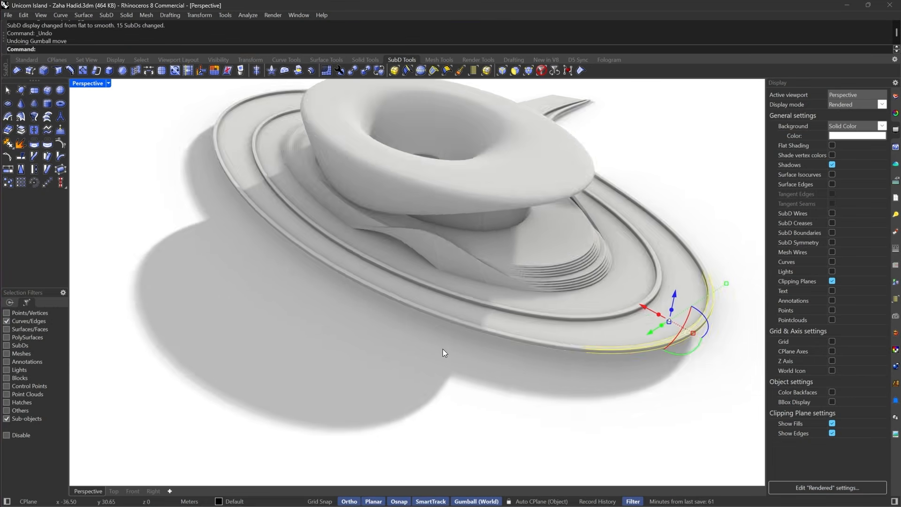
{"action": "key", "text": "Tab"}
{"action": "left_click_drag", "start_coordinate": [541, 380], "coordinate": [497, 326]}
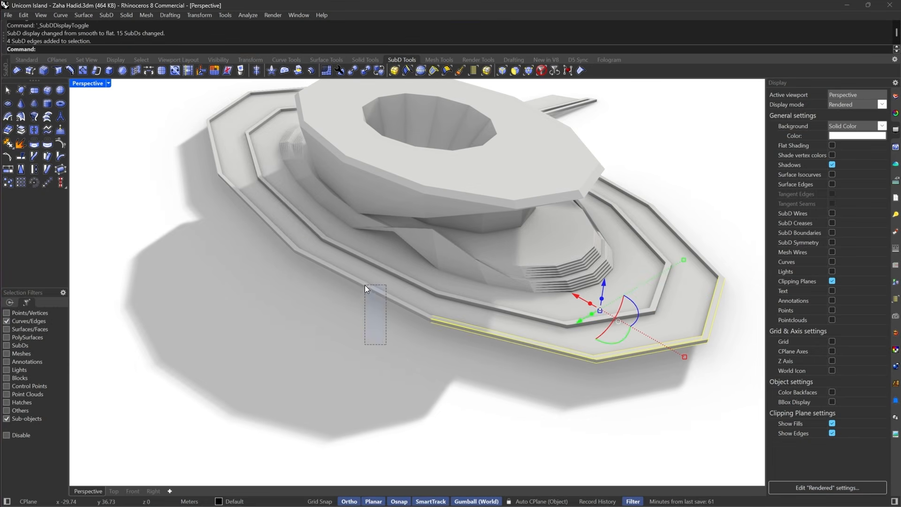
{"action": "left_click_drag", "start_coordinate": [365, 287], "coordinate": [365, 286]}
{"action": "right_click_drag", "start_coordinate": [365, 286], "coordinate": [432, 291]}
{"action": "scroll", "coordinate": [339, 319], "scroll_direction": "down", "scroll_amount": 4}
{"action": "scroll", "coordinate": [432, 291], "scroll_direction": "up", "scroll_amount": 5}
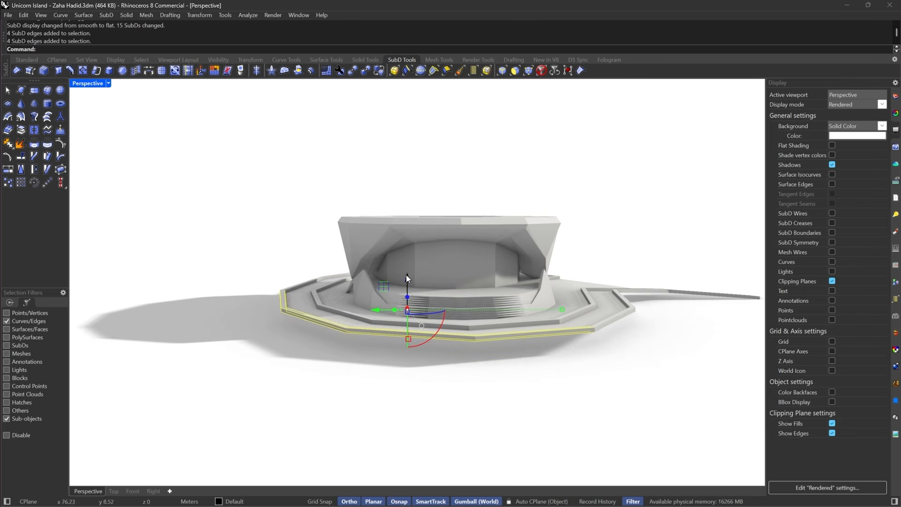
{"action": "left_click_drag", "start_coordinate": [406, 277], "coordinate": [415, 294]}
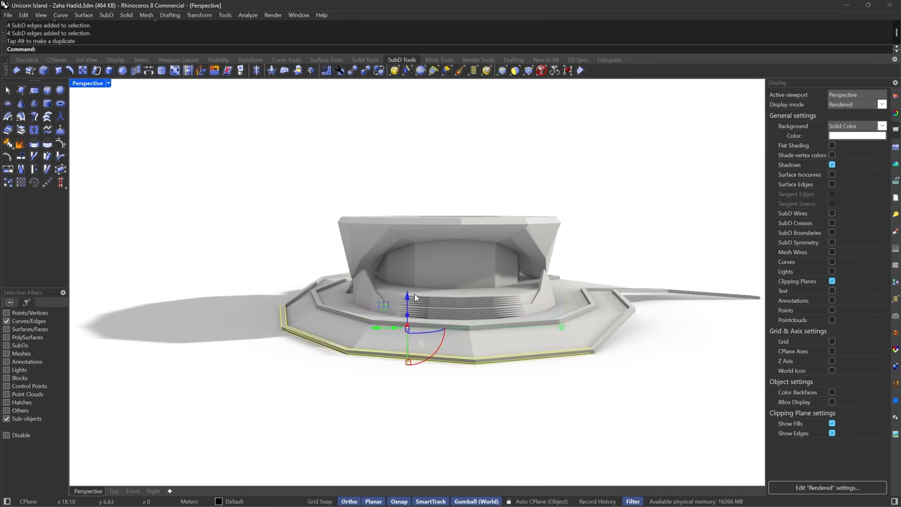
- Switch to smooth display and examine the base's lowered outer rim from all around the building
{"action": "key", "text": "Escape"}
{"action": "right_click_drag", "start_coordinate": [415, 293], "coordinate": [430, 328]}
{"action": "key", "text": "Tab"}
{"action": "scroll", "coordinate": [367, 345], "scroll_direction": "up", "scroll_amount": 3}
{"action": "right_click_drag", "start_coordinate": [352, 340], "coordinate": [610, 335]}
{"action": "scroll", "coordinate": [451, 360], "scroll_direction": "down", "scroll_amount": 6}
{"action": "right_click_drag", "start_coordinate": [469, 330], "coordinate": [573, 340]}
{"action": "scroll", "coordinate": [282, 342], "scroll_direction": "up", "scroll_amount": 6}
{"action": "right_click_drag", "start_coordinate": [162, 333], "coordinate": [392, 351]}
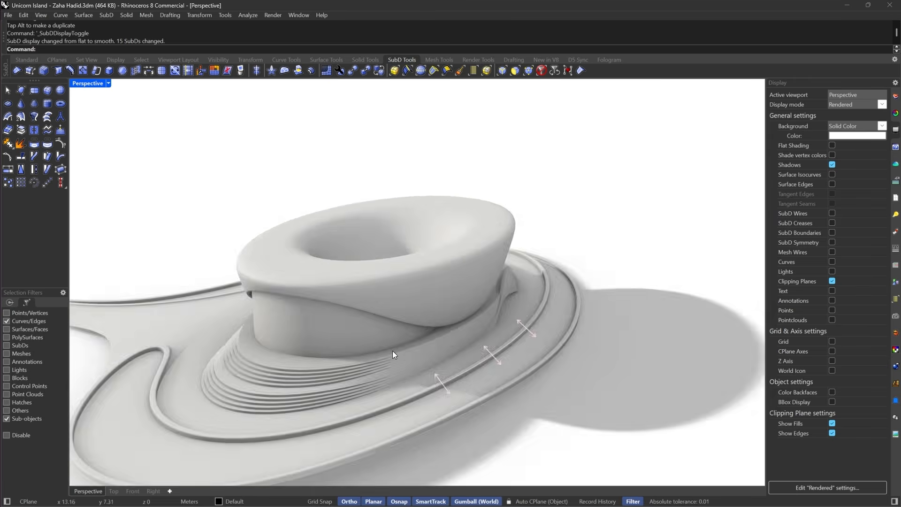
{"action": "scroll", "coordinate": [381, 362], "scroll_direction": "down", "scroll_amount": 5}
- Undo the last move in flat display, add the neighbouring outer border edges to the selection, and lower the extended run vertically
{"action": "key", "text": "Tab"}
{"action": "key", "text": "ctrl+z"}
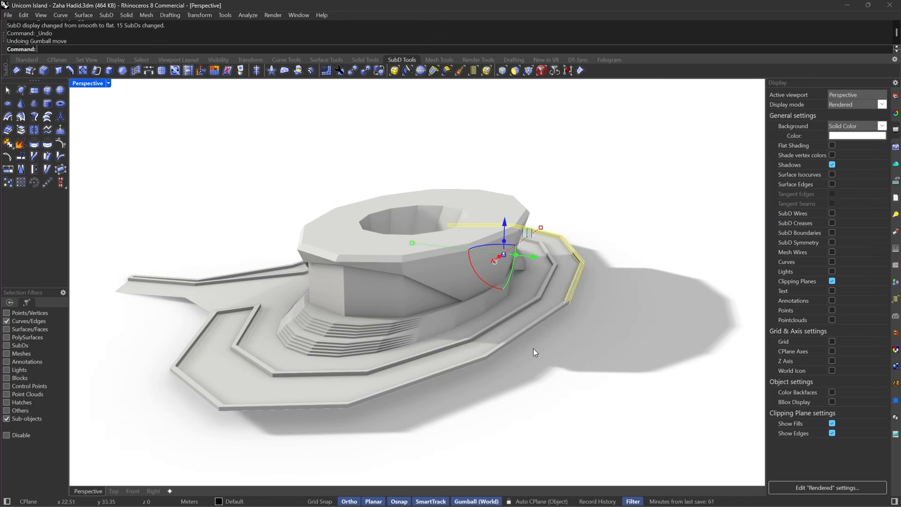
{"action": "left_click_drag", "start_coordinate": [548, 347], "coordinate": [526, 319], "text": "shift"}
{"action": "right_click_drag", "start_coordinate": [477, 316], "coordinate": [474, 300]}
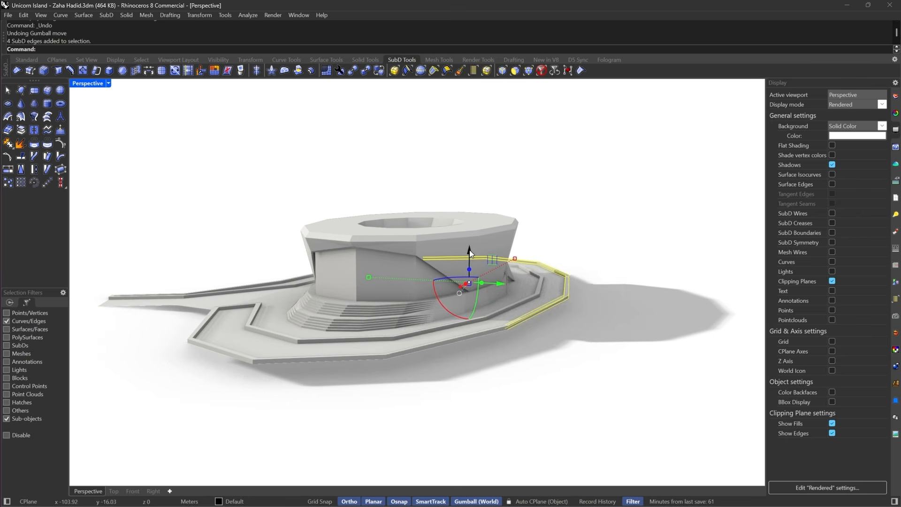
{"action": "left_click_drag", "start_coordinate": [469, 250], "coordinate": [480, 266]}
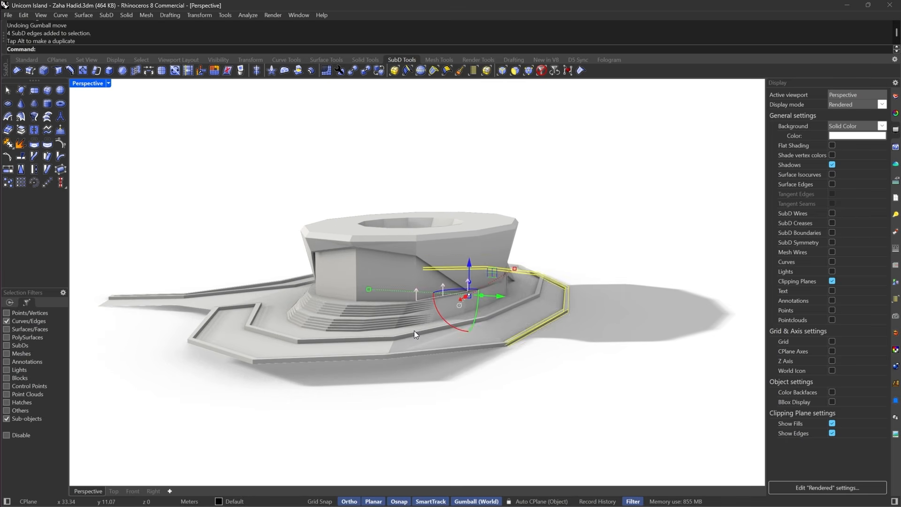
- Deselect the edges, inspect the reshaped base in smooth display, and compare it with the reference photo in Chrome
{"action": "left_click", "coordinate": [387, 370]}
{"action": "key", "text": "Tab"}
{"action": "right_click_drag", "start_coordinate": [387, 370], "coordinate": [569, 361]}
{"action": "right_click_drag", "start_coordinate": [603, 362], "coordinate": [558, 365]}
{"action": "right_click_drag", "start_coordinate": [389, 307], "coordinate": [558, 322]}
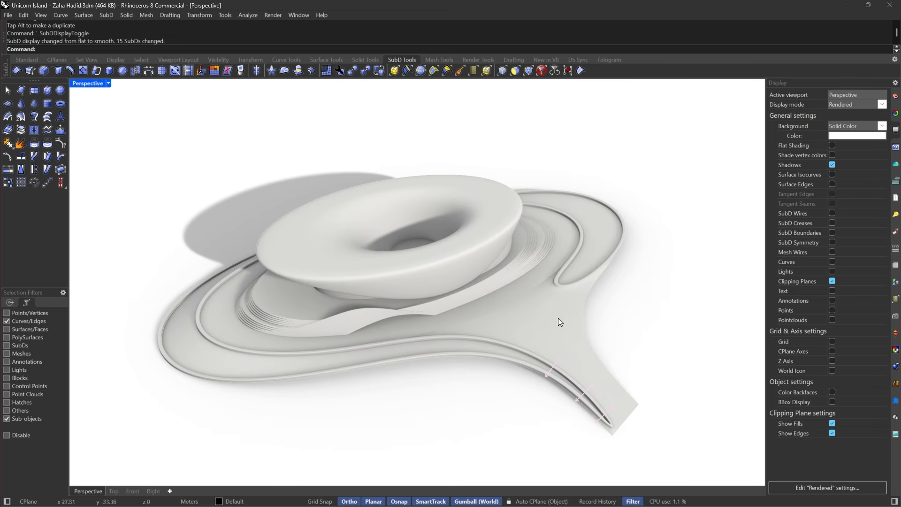
{"action": "left_click", "coordinate": [533, 497]}
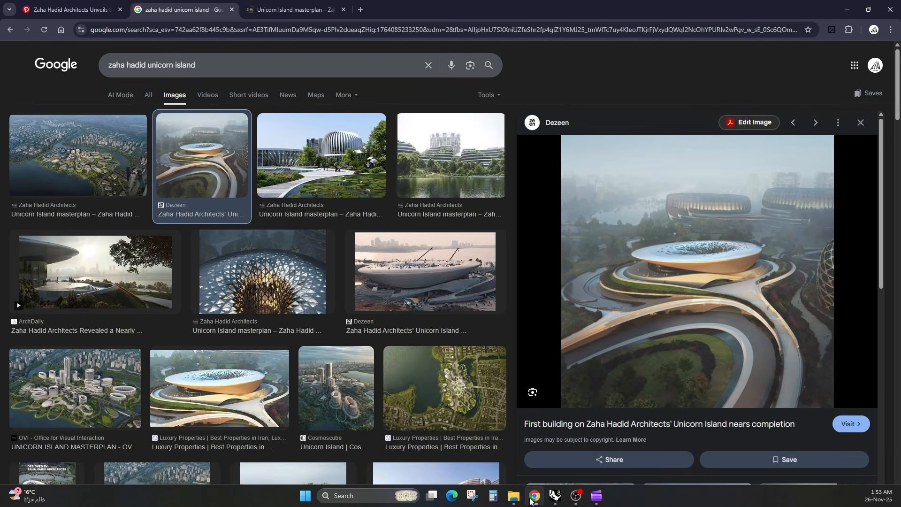
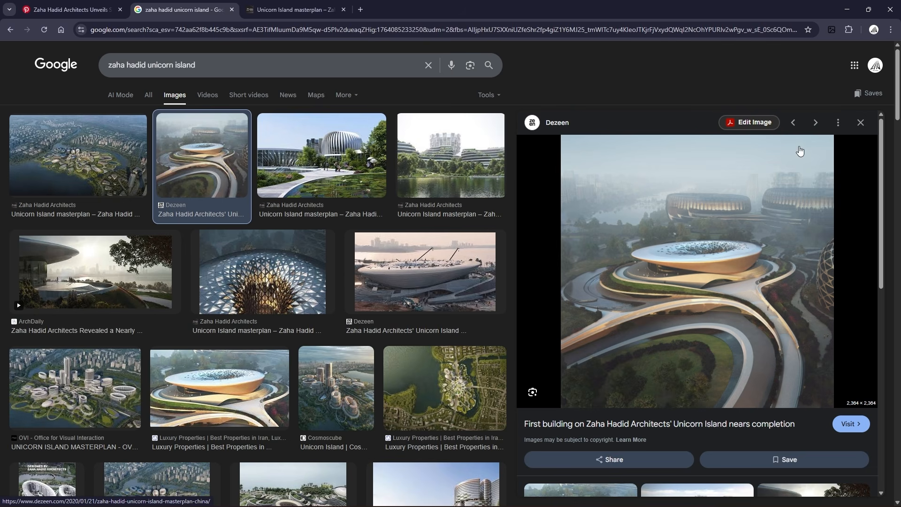
- Return to Rhino and examine the base's front border from several angles in smooth and flat display
{"action": "left_click", "coordinate": [846, 13]}
{"action": "right_click_drag", "start_coordinate": [478, 297], "coordinate": [463, 344]}
{"action": "key", "text": "Tab"}
{"action": "key", "text": "Tab"}
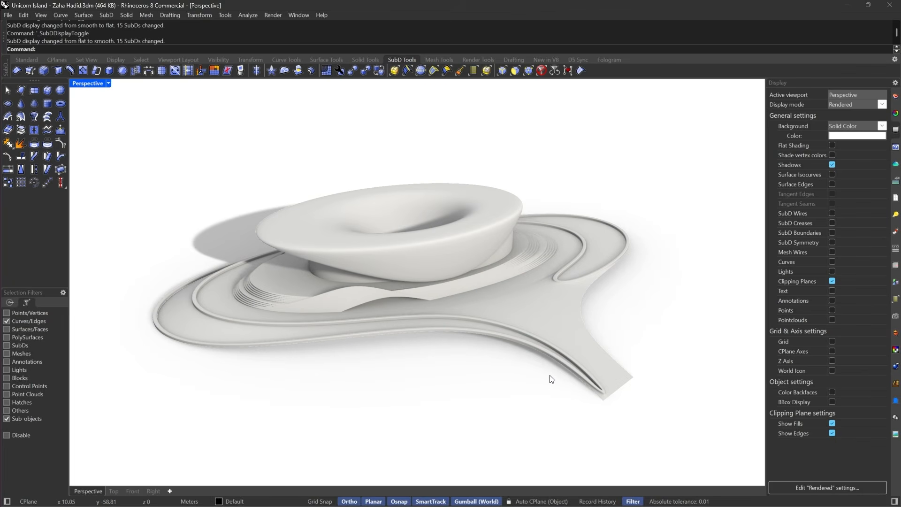
{"action": "key", "text": "Tab"}
{"action": "right_click_drag", "start_coordinate": [527, 351], "coordinate": [477, 301]}
{"action": "scroll", "coordinate": [473, 299], "scroll_direction": "up", "scroll_amount": 8}
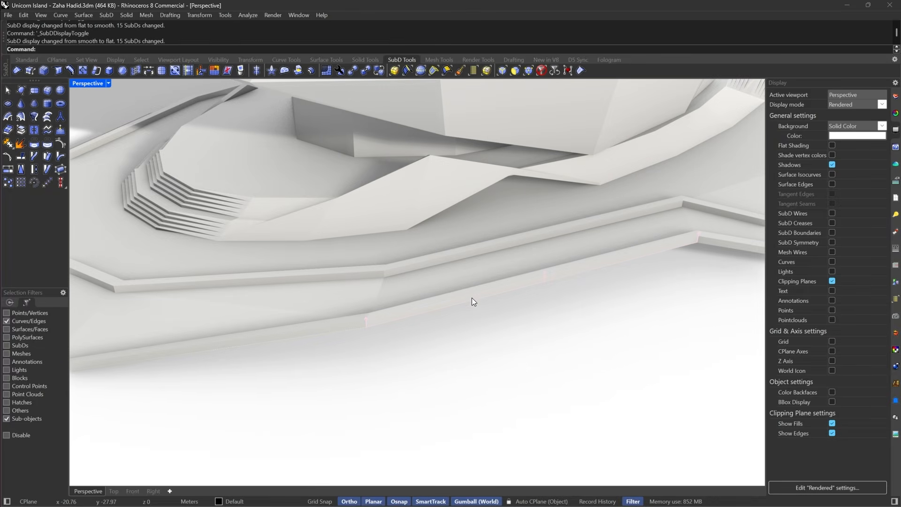
{"action": "scroll", "coordinate": [330, 266], "scroll_direction": "down", "scroll_amount": 5}
{"action": "left_click", "coordinate": [330, 268]}
{"action": "right_click_drag", "start_coordinate": [330, 271], "coordinate": [473, 292]}
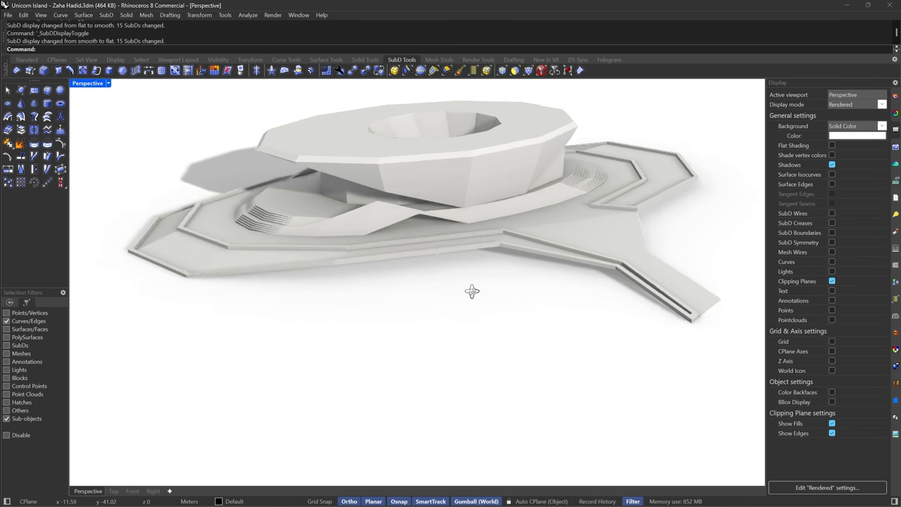
- Restrict selection to faces, pick the outer face of the base's front border, and extrude it outward from the base
{"action": "scroll", "coordinate": [637, 286], "scroll_direction": "up", "scroll_amount": 5}
{"action": "left_click", "coordinate": [516, 70]}
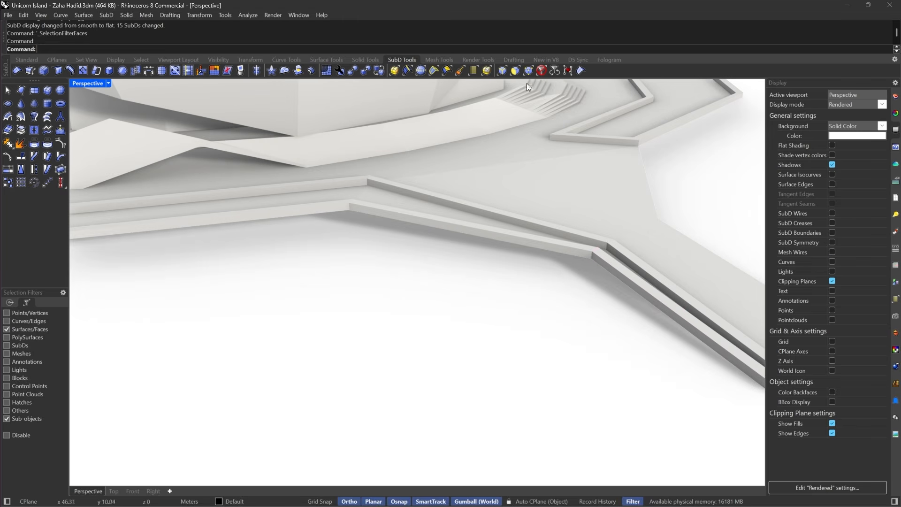
{"action": "scroll", "coordinate": [342, 277], "scroll_direction": "down", "scroll_amount": 4}
{"action": "scroll", "coordinate": [342, 211], "scroll_direction": "up", "scroll_amount": 5}
{"action": "left_click", "coordinate": [340, 209]}
{"action": "scroll", "coordinate": [485, 235], "scroll_direction": "down", "scroll_amount": 3}
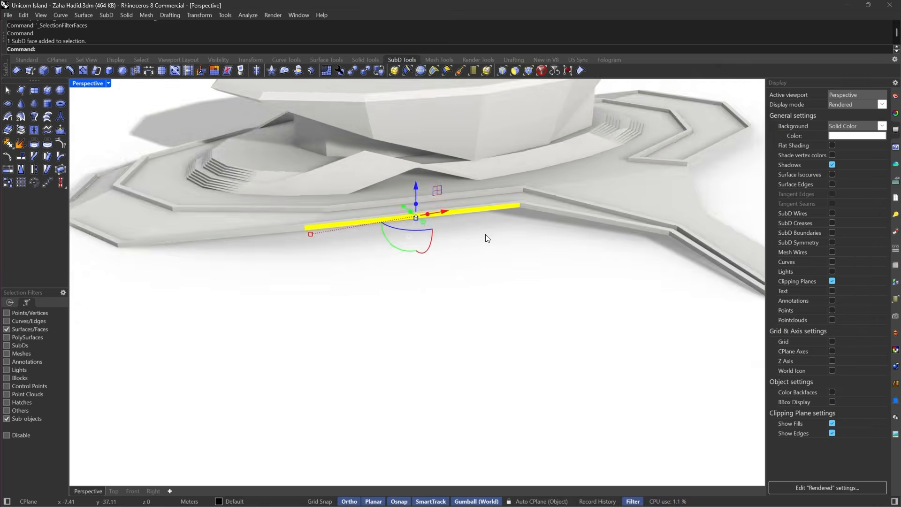
{"action": "right_click_drag", "start_coordinate": [484, 235], "coordinate": [491, 274]}
{"action": "left_click_drag", "start_coordinate": [432, 289], "coordinate": [443, 338]}
{"action": "scroll", "coordinate": [444, 358], "scroll_direction": "down", "scroll_amount": 5}
{"action": "scroll", "coordinate": [412, 374], "scroll_direction": "up", "scroll_amount": 5}
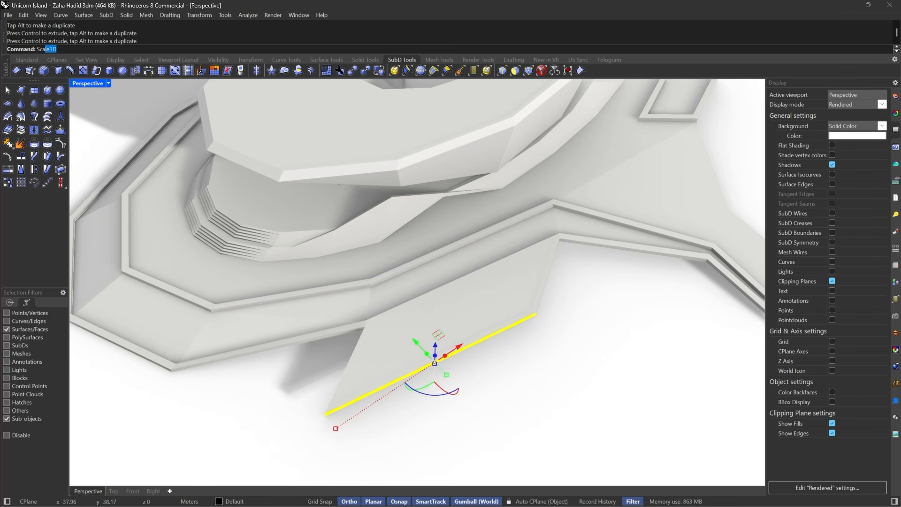
- Scale the extruded end face along its length with Scale1D, shrinking it to a narrow tip at one corner
{"action": "key", "text": "Return"}
{"action": "left_click", "coordinate": [325, 414]}
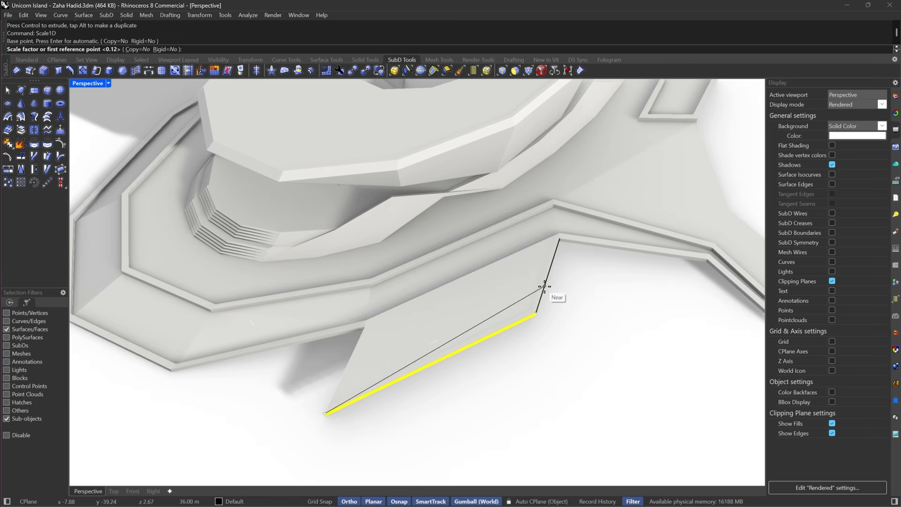
{"action": "left_click", "coordinate": [535, 314]}
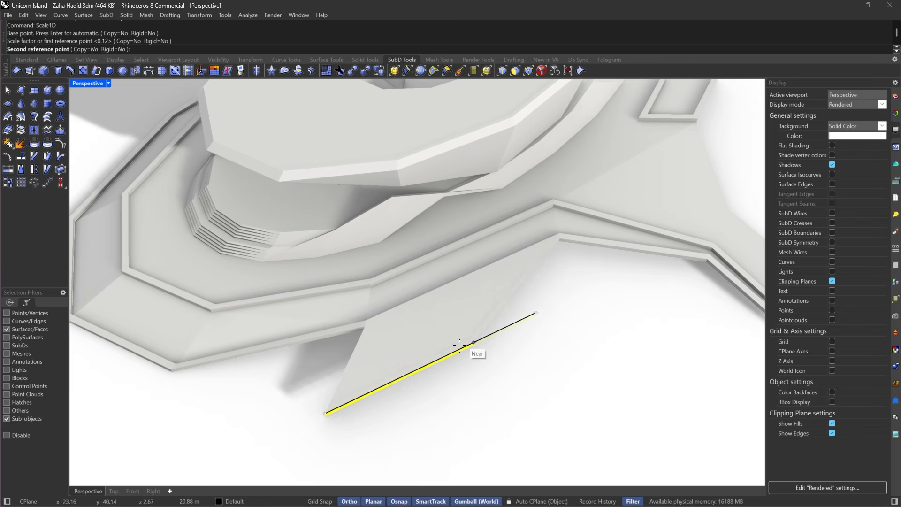
{"action": "left_click", "coordinate": [341, 413]}
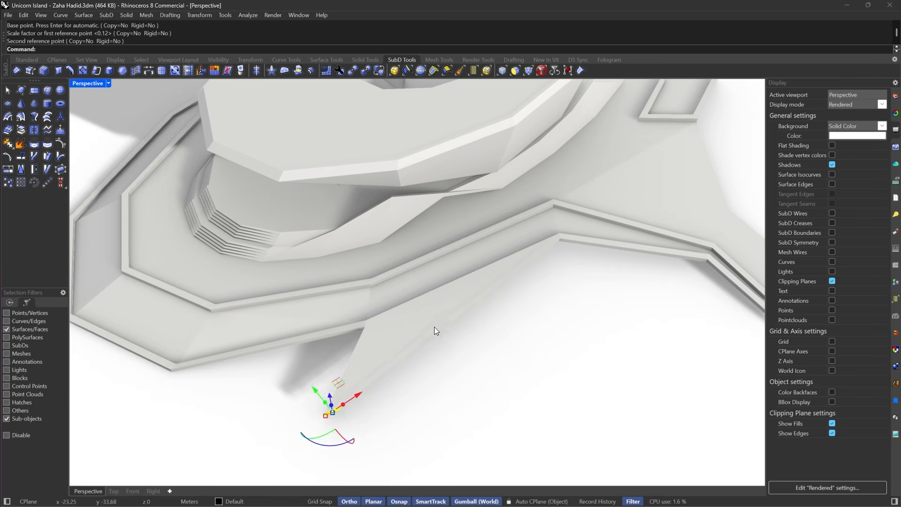
{"action": "left_click", "coordinate": [435, 326]}
- Select the narrow end face in flat display and move it outward and sideways to stretch the extrusion into a long tapering arm
{"action": "scroll", "coordinate": [435, 327], "scroll_direction": "down", "scroll_amount": 5}
{"action": "right_click_drag", "start_coordinate": [446, 329], "coordinate": [401, 378]}
{"action": "key", "text": "Tab"}
{"action": "scroll", "coordinate": [345, 370], "scroll_direction": "up", "scroll_amount": 4}
{"action": "key", "text": "Tab"}
{"action": "left_click_drag", "start_coordinate": [290, 357], "coordinate": [408, 417]}
{"action": "left_click_drag", "start_coordinate": [344, 345], "coordinate": [350, 428]}
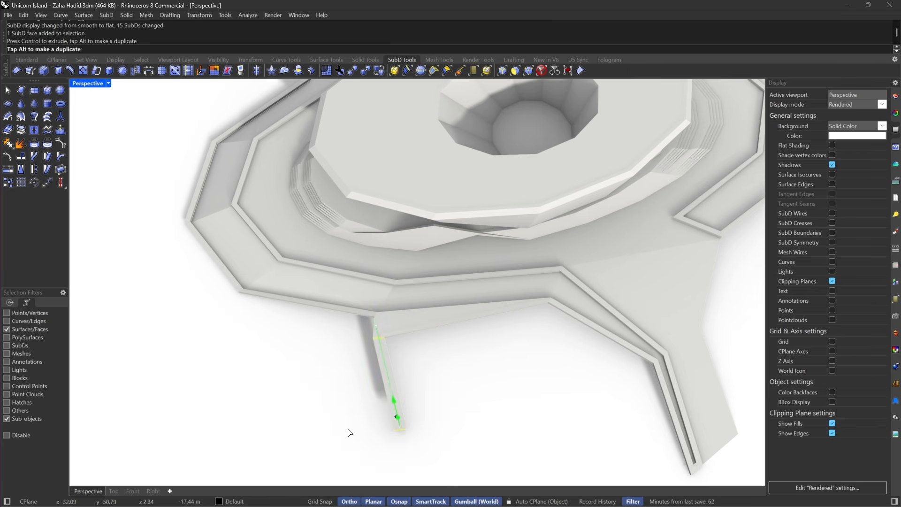
{"action": "left_click_drag", "start_coordinate": [418, 403], "coordinate": [218, 438]}
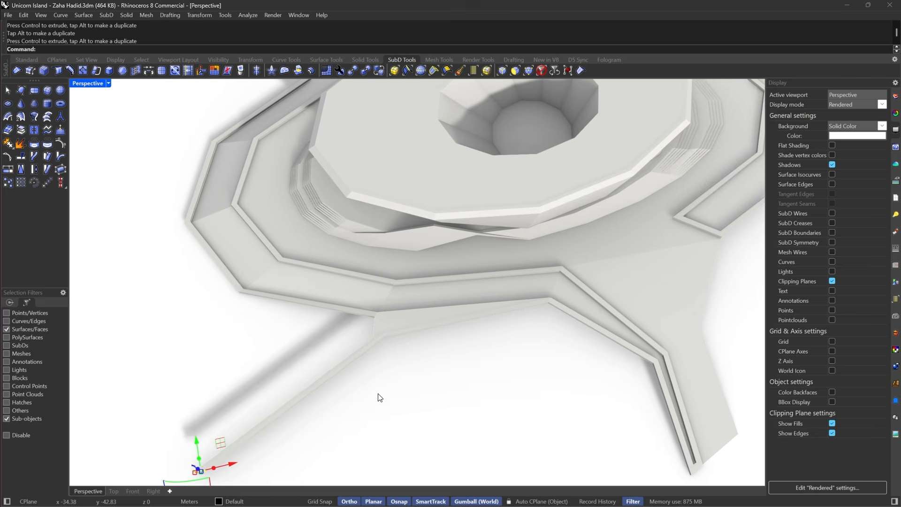
- Deselect the tip face and examine the tapering arm and its junction with the base in smooth and flat display
{"action": "scroll", "coordinate": [383, 357], "scroll_direction": "down", "scroll_amount": 5}
{"action": "key", "text": "Tab"}
{"action": "key", "text": "Escape"}
{"action": "right_click_drag", "start_coordinate": [384, 347], "coordinate": [412, 227]}
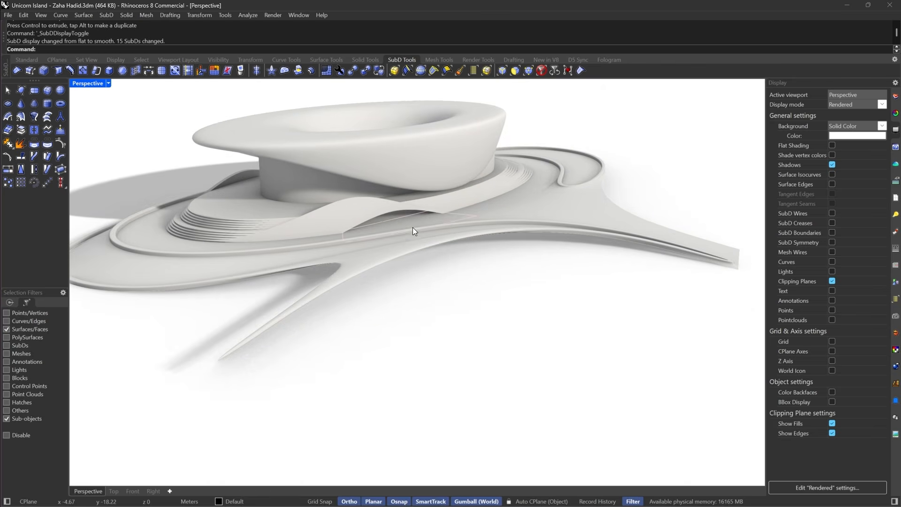
{"action": "right_click_drag", "start_coordinate": [253, 290], "coordinate": [311, 263]}
{"action": "scroll", "coordinate": [366, 312], "scroll_direction": "up", "scroll_amount": 5}
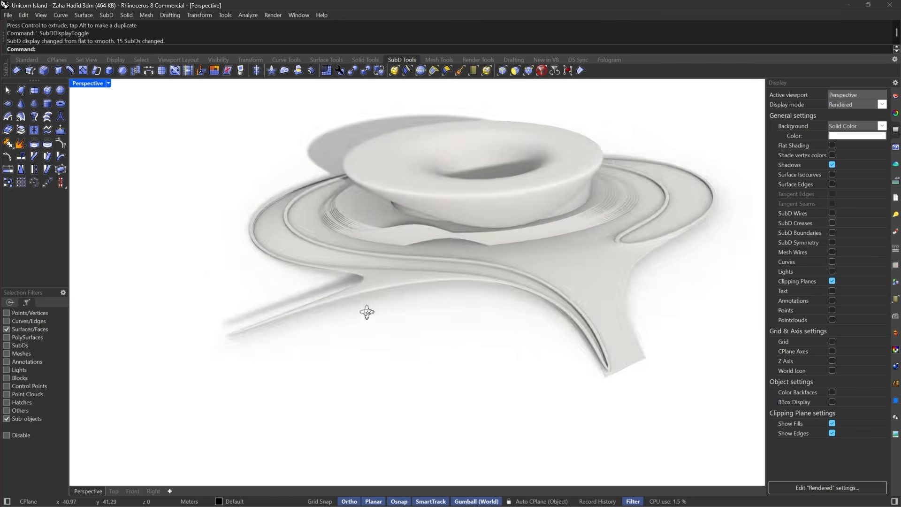
{"action": "key", "text": "Tab"}
{"action": "scroll", "coordinate": [420, 294], "scroll_direction": "up", "scroll_amount": 5}
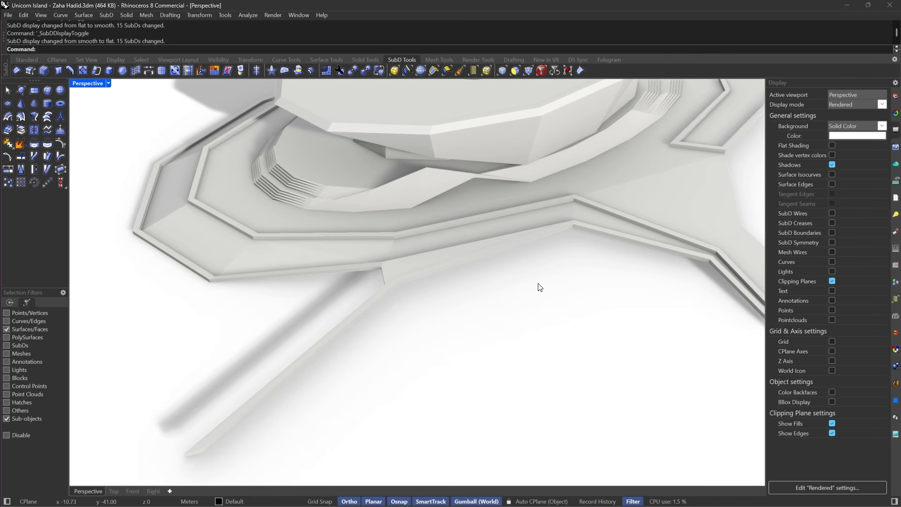
- Show SubD boundaries and SubD creases, and examine the edges around the arm's junction in smooth display
{"action": "left_click", "coordinate": [832, 233]}
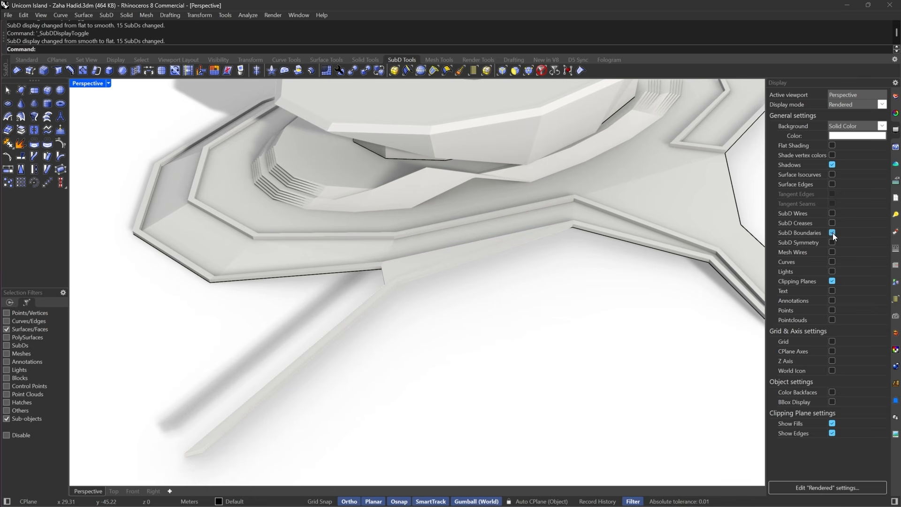
{"action": "left_click", "coordinate": [832, 222]}
{"action": "right_click_drag", "start_coordinate": [460, 337], "coordinate": [444, 286]}
{"action": "key", "text": "Tab"}
{"action": "scroll", "coordinate": [433, 242], "scroll_direction": "up", "scroll_amount": 3}
{"action": "scroll", "coordinate": [410, 266], "scroll_direction": "down", "scroll_amount": 5}
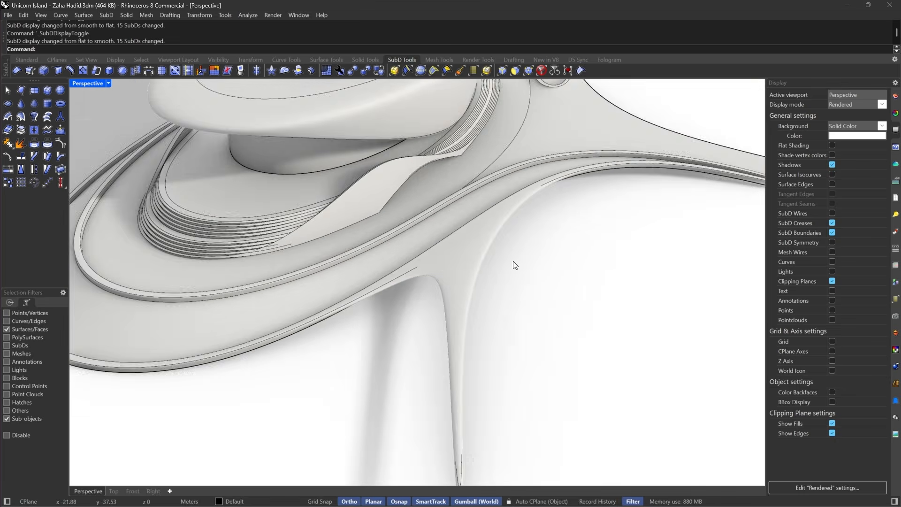
{"action": "right_click_drag", "start_coordinate": [513, 264], "coordinate": [451, 252]}
{"action": "scroll", "coordinate": [534, 289], "scroll_direction": "up", "scroll_amount": 4}
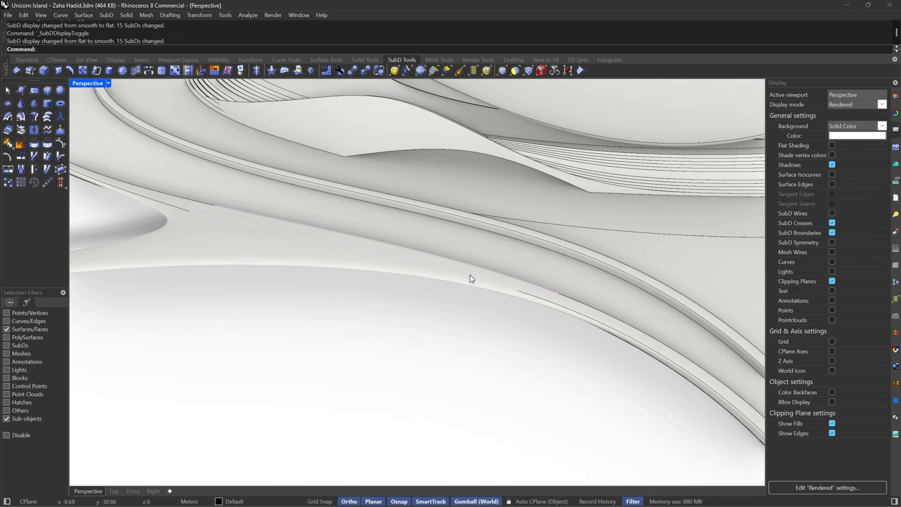
{"action": "scroll", "coordinate": [470, 275], "scroll_direction": "down", "scroll_amount": 6}
{"action": "scroll", "coordinate": [172, 298], "scroll_direction": "up", "scroll_amount": 6}
{"action": "scroll", "coordinate": [167, 226], "scroll_direction": "down", "scroll_amount": 5}
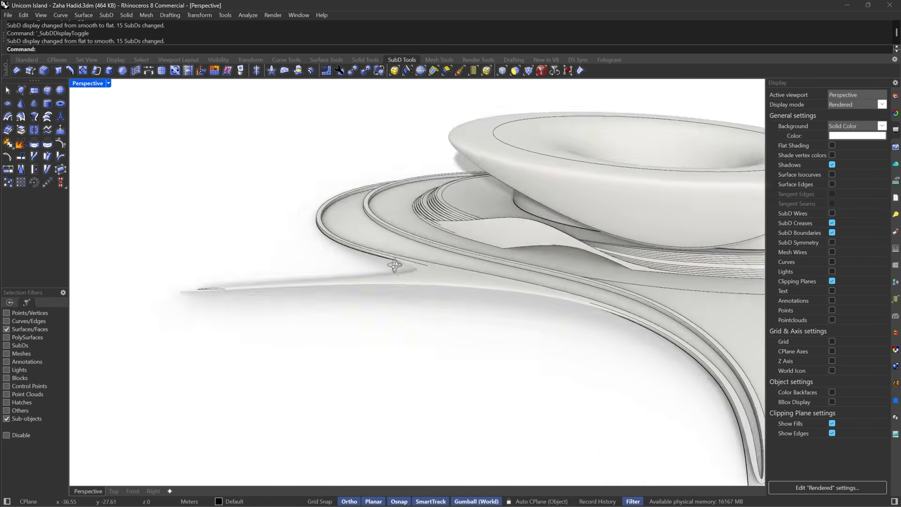
{"action": "scroll", "coordinate": [382, 201], "scroll_direction": "up", "scroll_amount": 5}
{"action": "scroll", "coordinate": [382, 221], "scroll_direction": "down", "scroll_amount": 3}
- Select the two SubD faces on the underside of the arm and its junction, and delete them
{"action": "key", "text": "Tab"}
{"action": "scroll", "coordinate": [385, 256], "scroll_direction": "up", "scroll_amount": 10}
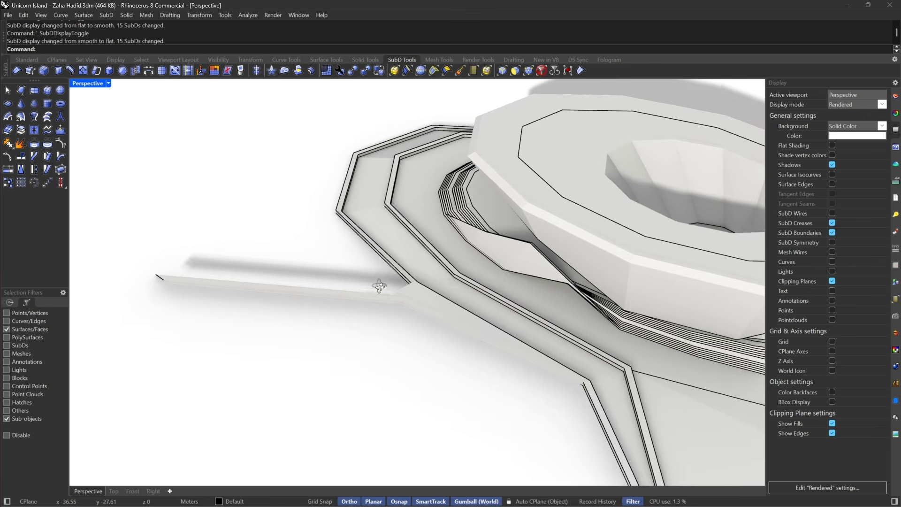
{"action": "key", "text": "Tab"}
{"action": "scroll", "coordinate": [406, 211], "scroll_direction": "down", "scroll_amount": 6}
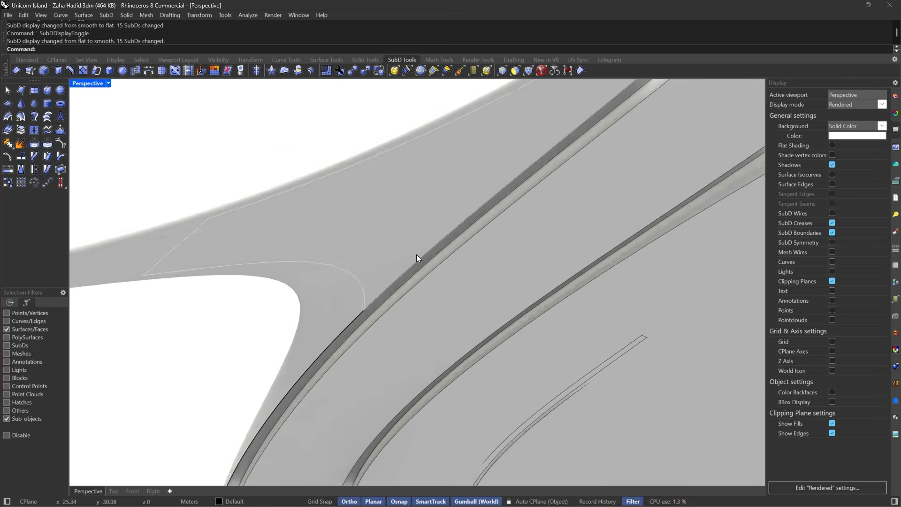
{"action": "left_click", "coordinate": [431, 268]}
{"action": "left_click", "coordinate": [369, 272], "text": "shift"}
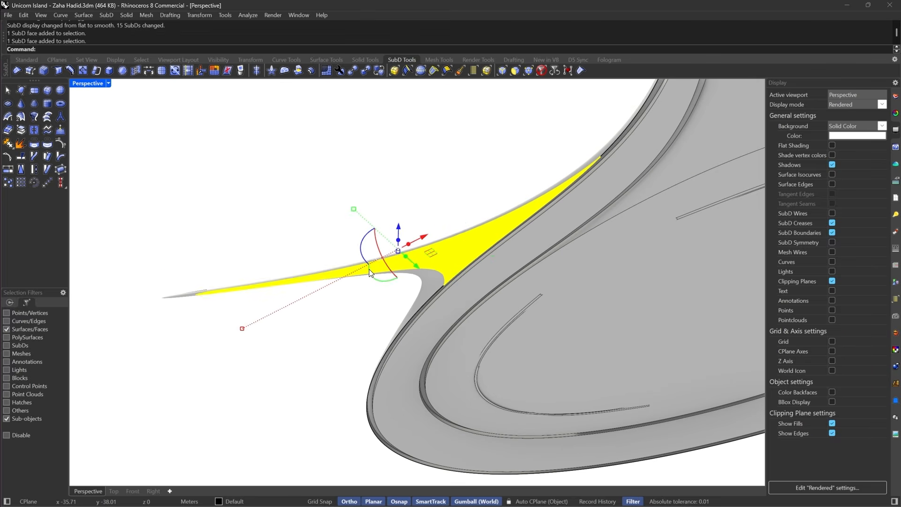
{"action": "scroll", "coordinate": [460, 289], "scroll_direction": "up", "scroll_amount": 3}
{"action": "key", "text": "Delete"}
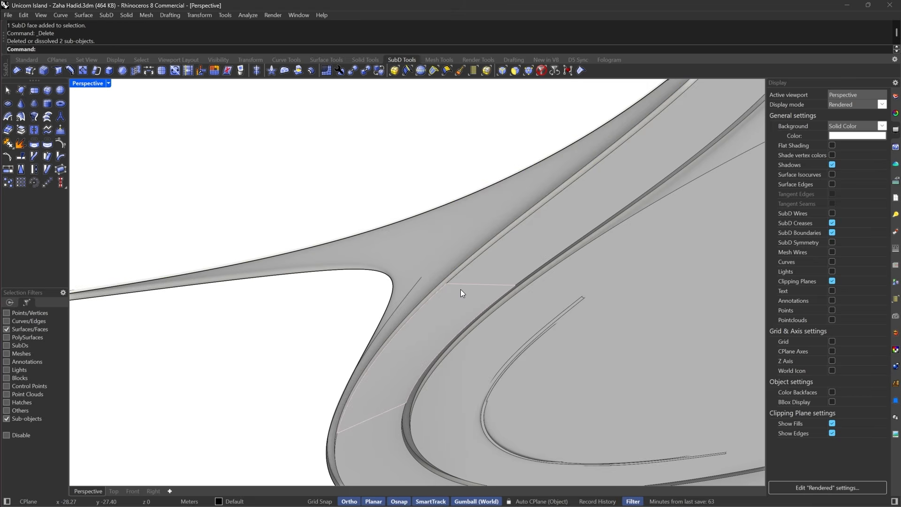
- Restrict selection to edges and switch the viewport to Shaded display
{"action": "scroll", "coordinate": [460, 289], "scroll_direction": "down", "scroll_amount": 8}
{"action": "right_click_drag", "start_coordinate": [458, 291], "coordinate": [430, 360]}
{"action": "scroll", "coordinate": [488, 286], "scroll_direction": "up", "scroll_amount": 6}
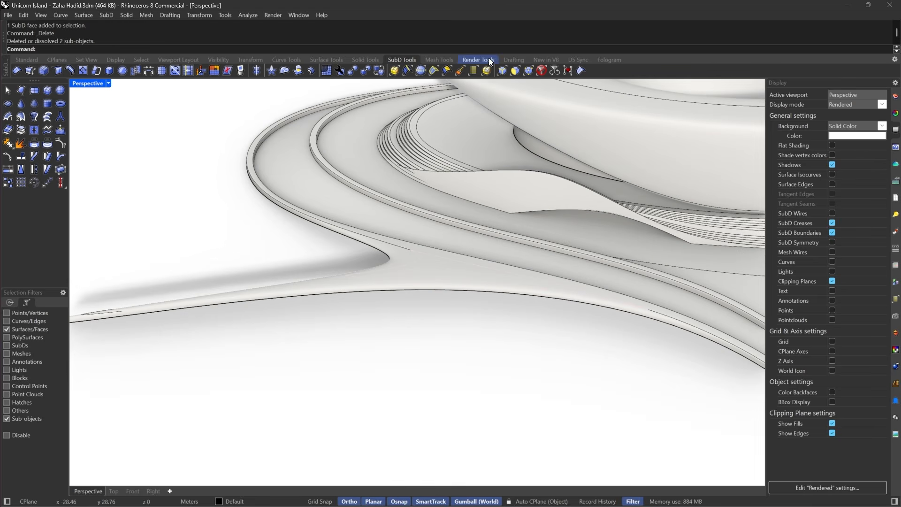
{"action": "scroll", "coordinate": [391, 279], "scroll_direction": "up", "scroll_amount": 3}
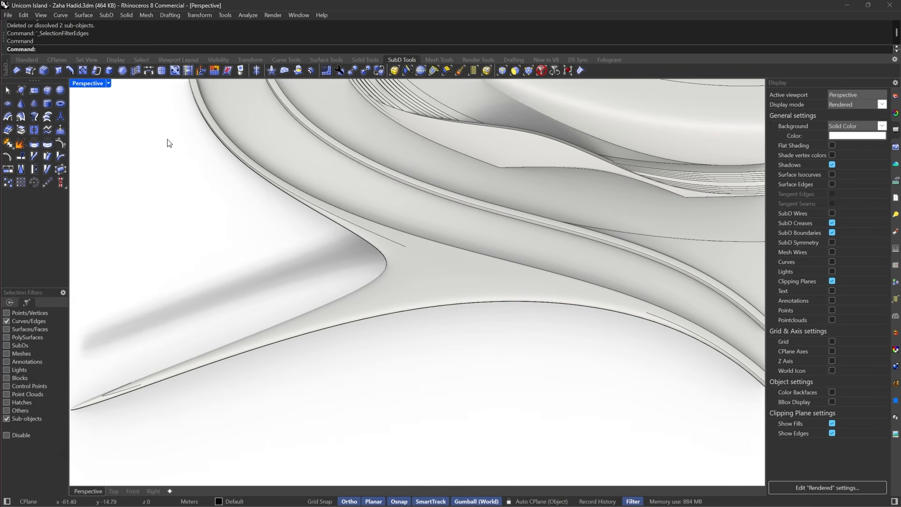
{"action": "left_click", "coordinate": [108, 83]}
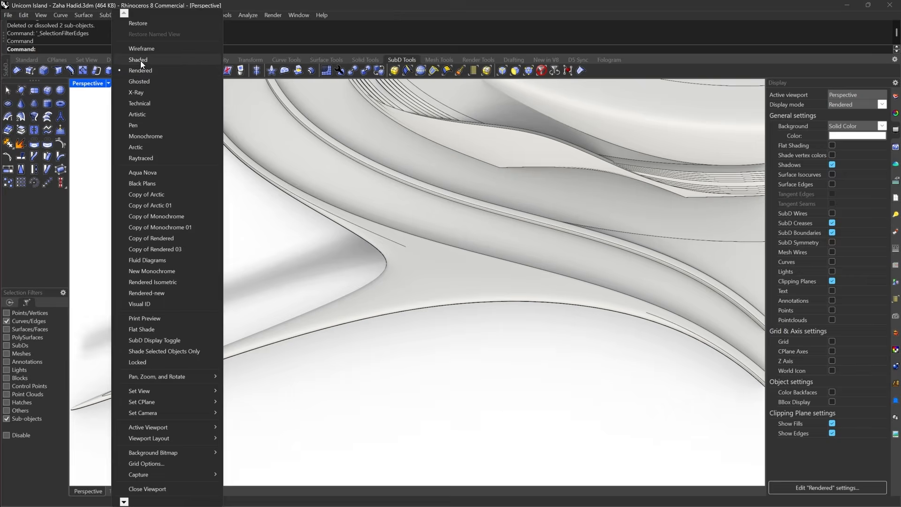
{"action": "left_click", "coordinate": [139, 60]}
- Select the four smooth edges along both sides of the arm and crease them with a weight of 30%
{"action": "left_click", "coordinate": [392, 280]}
{"action": "left_click", "coordinate": [325, 307], "text": "shift"}
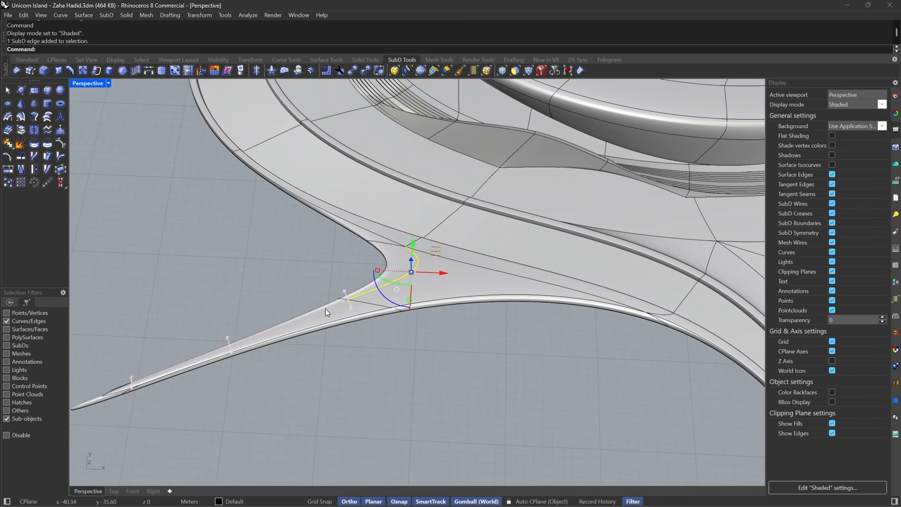
{"action": "left_click", "coordinate": [451, 301], "text": "shift"}
{"action": "left_click", "coordinate": [367, 316], "text": "shift"}
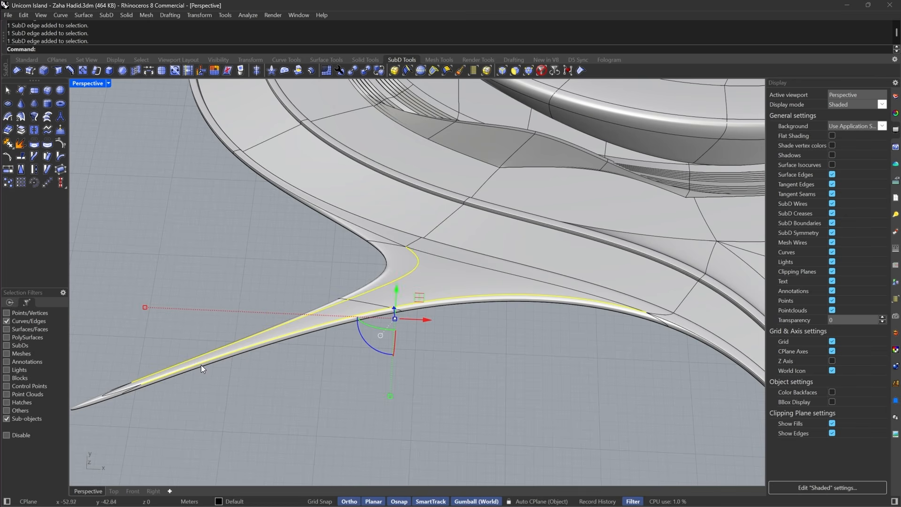
{"action": "left_click", "coordinate": [56, 74]}
{"action": "scroll", "coordinate": [369, 226], "scroll_direction": "up", "scroll_amount": 3}
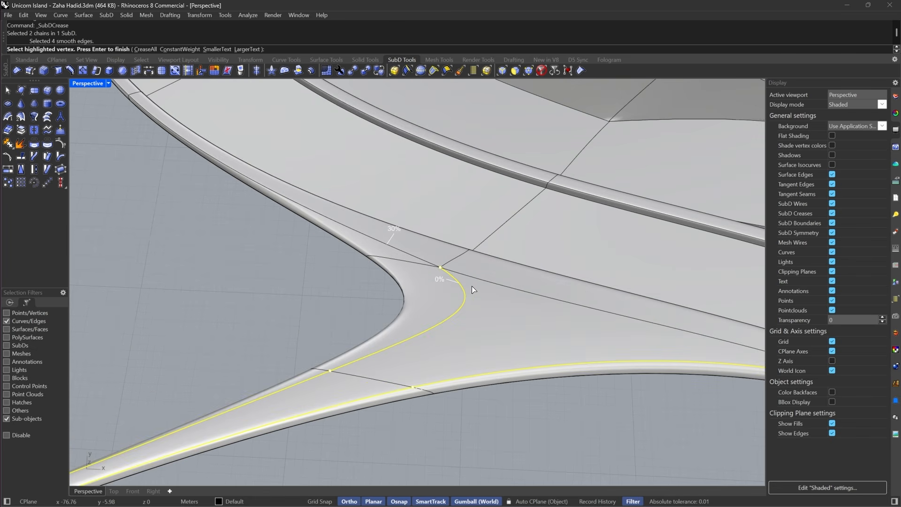
{"action": "scroll", "coordinate": [376, 339], "scroll_direction": "down", "scroll_amount": 3}
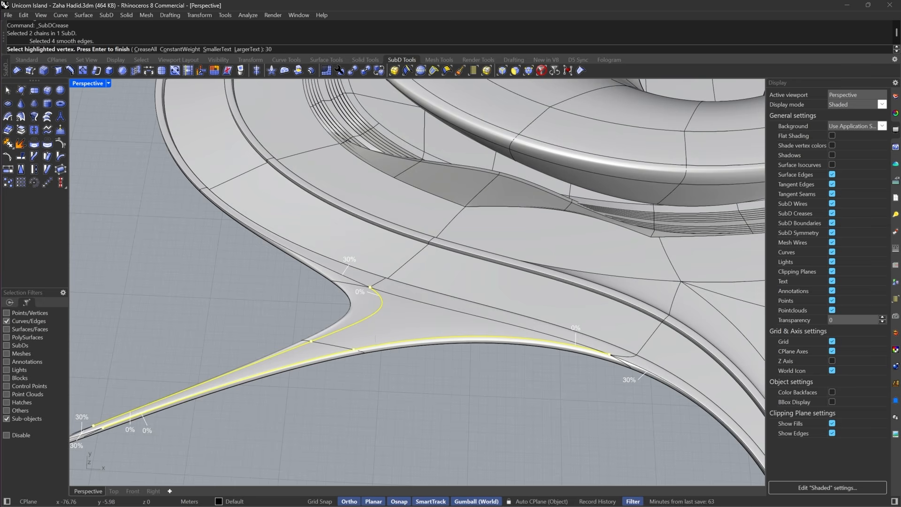
{"action": "key", "text": "Return"}
- Switch the viewport back to Rendered display, hide the SubD creases, and review the creased arm from several angles
{"action": "scroll", "coordinate": [455, 258], "scroll_direction": "down", "scroll_amount": 3}
{"action": "left_click", "coordinate": [108, 83]}
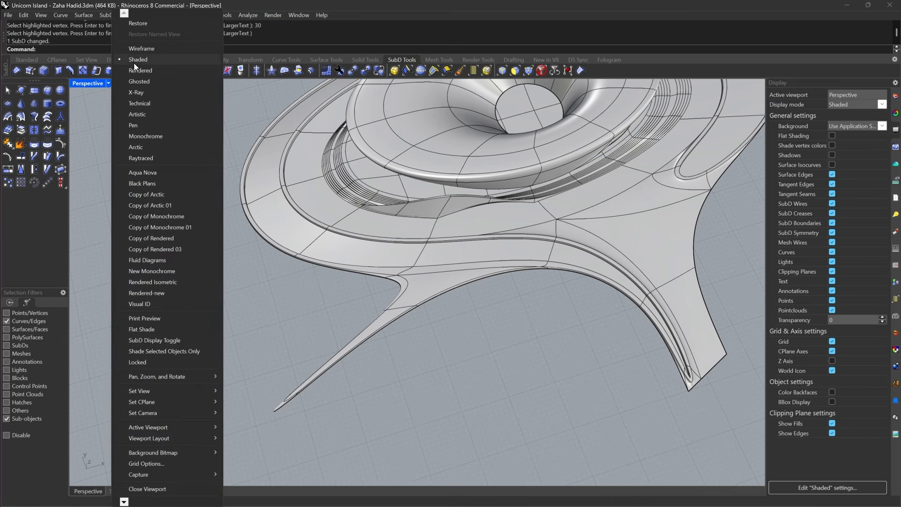
{"action": "left_click", "coordinate": [135, 70]}
{"action": "mouse_move", "coordinate": [375, 309]}
{"action": "right_mouse_down"}
{"action": "mouse_move", "coordinate": [430, 308]}
{"action": "mouse_move", "coordinate": [440, 272]}
{"action": "mouse_move", "coordinate": [402, 296]}
{"action": "right_mouse_up"}
{"action": "scroll", "coordinate": [402, 296], "scroll_direction": "up", "scroll_amount": 2}
{"action": "left_click", "coordinate": [832, 223]}
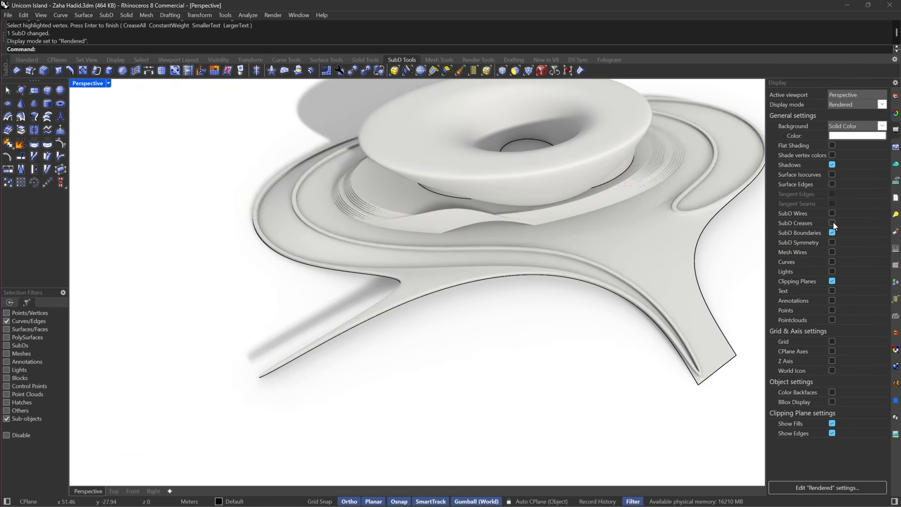
{"action": "scroll", "coordinate": [385, 275], "scroll_direction": "up", "scroll_amount": 5}
{"action": "scroll", "coordinate": [469, 291], "scroll_direction": "down", "scroll_amount": 8}
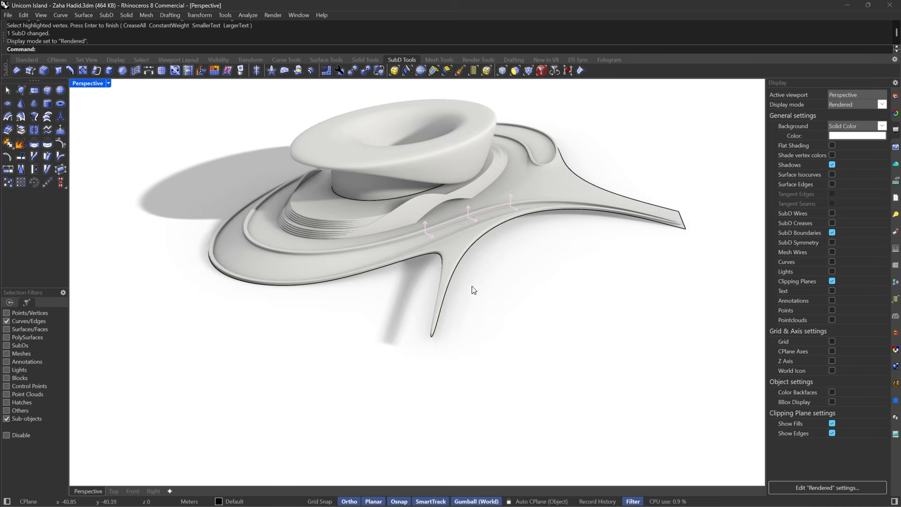
{"action": "mouse_move", "coordinate": [472, 290]}
{"action": "right_mouse_down"}
{"action": "mouse_move", "coordinate": [511, 230]}
{"action": "mouse_move", "coordinate": [480, 299]}
{"action": "right_mouse_up"}
{"action": "scroll", "coordinate": [394, 291], "scroll_direction": "down", "scroll_amount": 8}
- Select the edges at the arm's tip in flat display, shift them horizontally, and lower them vertically
{"action": "key", "text": "Tab"}
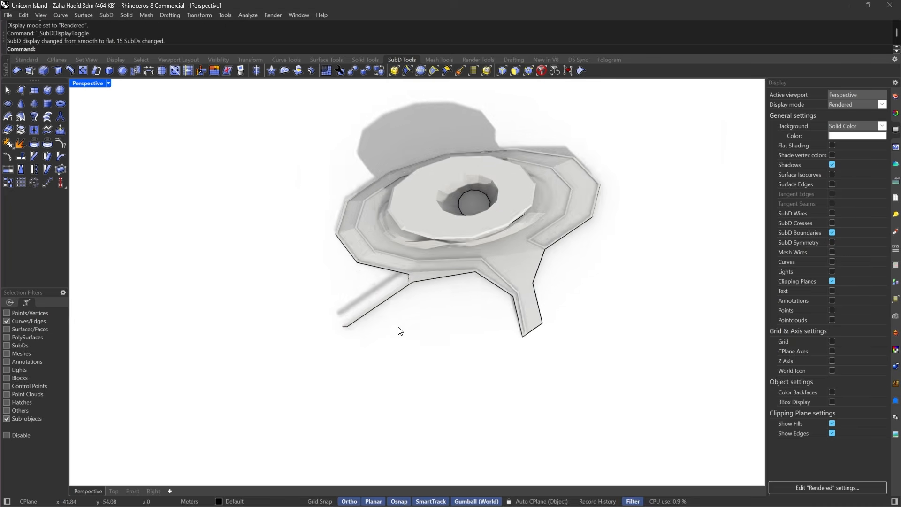
{"action": "scroll", "coordinate": [398, 328], "scroll_direction": "up", "scroll_amount": 4}
{"action": "left_click_drag", "start_coordinate": [270, 294], "coordinate": [340, 365]}
{"action": "left_click_drag", "start_coordinate": [332, 300], "coordinate": [351, 312]}
{"action": "right_click_drag", "start_coordinate": [394, 297], "coordinate": [380, 230]}
{"action": "left_click_drag", "start_coordinate": [357, 237], "coordinate": [359, 257]}
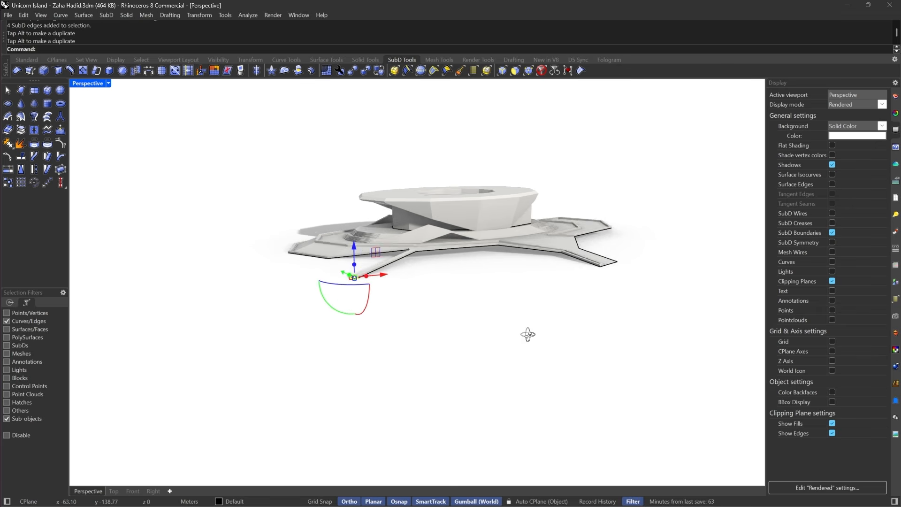
- Inspect the lowered arm in smooth display and return to flat display
{"action": "key", "text": "Tab"}
{"action": "scroll", "coordinate": [427, 240], "scroll_direction": "up", "scroll_amount": 5}
{"action": "right_click_drag", "start_coordinate": [406, 252], "coordinate": [381, 295]}
{"action": "key", "text": "Tab"}
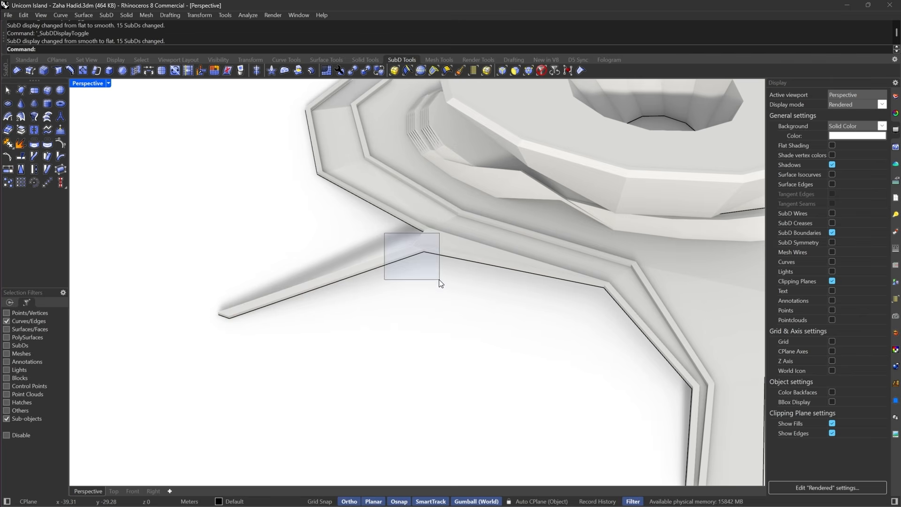
- Select the edges where the arm meets the base in flat display, lower them slightly, and return to smooth display
{"action": "left_click_drag", "start_coordinate": [439, 280], "coordinate": [440, 280]}
{"action": "right_click_drag", "start_coordinate": [408, 219], "coordinate": [415, 229]}
{"action": "left_click_drag", "start_coordinate": [415, 229], "coordinate": [414, 244]}
{"action": "left_click", "coordinate": [469, 318]}
{"action": "key", "text": "Tab"}
{"action": "right_click_drag", "start_coordinate": [469, 318], "coordinate": [485, 275]}
{"action": "scroll", "coordinate": [377, 275], "scroll_direction": "up", "scroll_amount": 2}
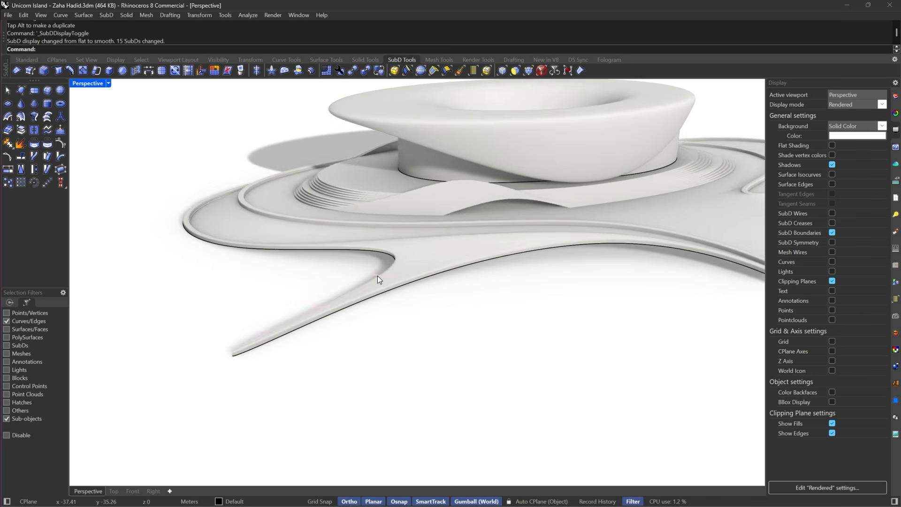
- Examine the arm and the whole building from several angles and compare them with the reference photo in the browser
{"action": "right_click_drag", "start_coordinate": [377, 275], "coordinate": [270, 308]}
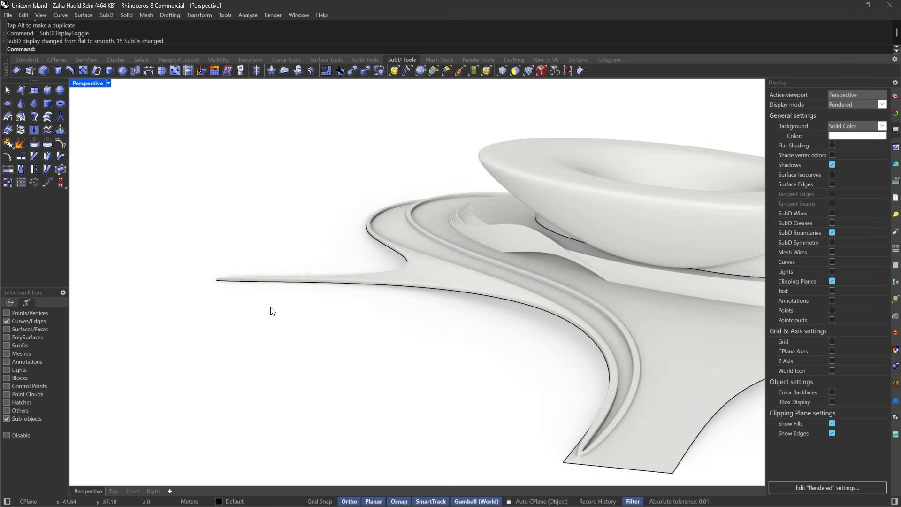
{"action": "scroll", "coordinate": [271, 307], "scroll_direction": "down", "scroll_amount": 4}
{"action": "right_click_drag", "start_coordinate": [446, 314], "coordinate": [493, 331]}
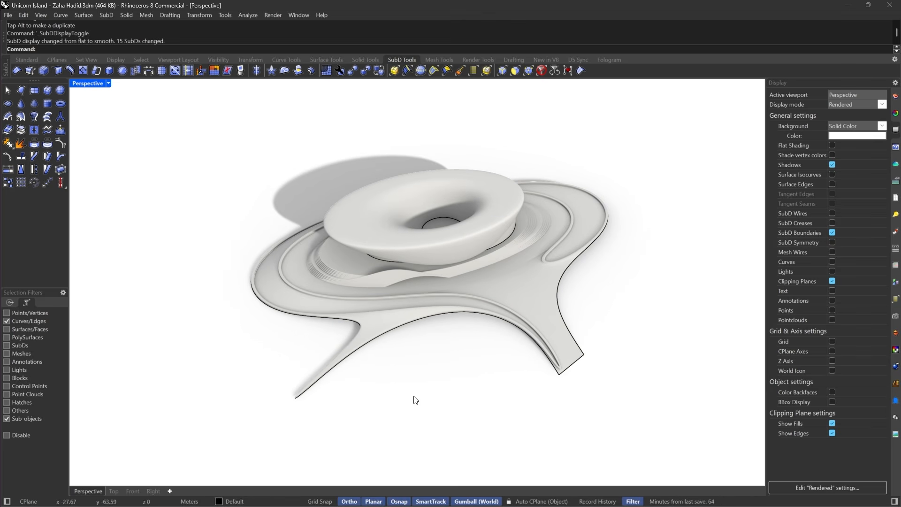
{"action": "mouse_move", "coordinate": [521, 504]}
{"action": "right_click_drag", "start_coordinate": [406, 350], "coordinate": [387, 274]}
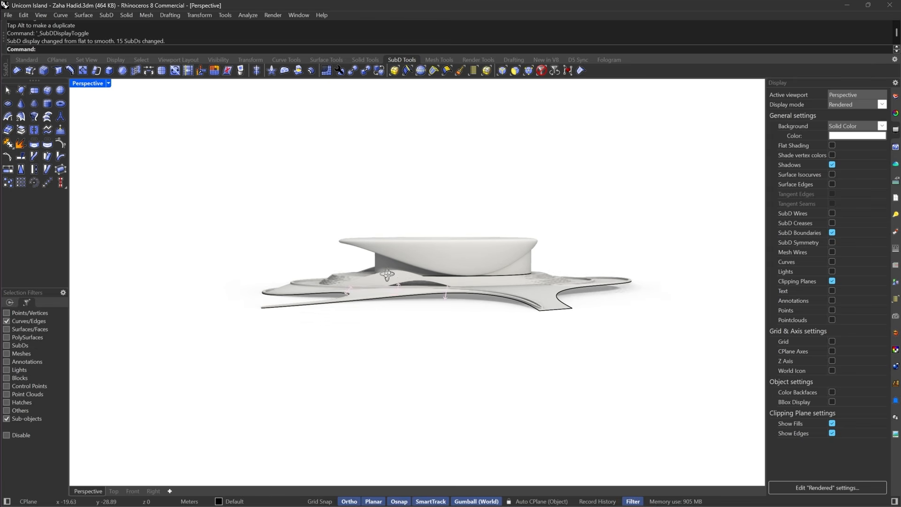
{"action": "left_click", "coordinate": [533, 501]}
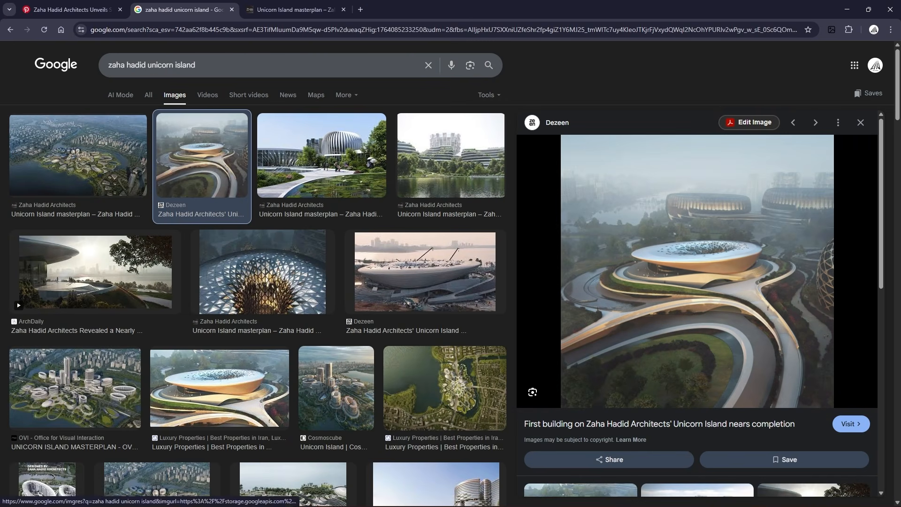
{"action": "left_click", "coordinate": [534, 501]}
- Clear the selection filter, select the upper ring and its core, and relocate the gumball to the core's bottom vertex in flat display
{"action": "right_click_drag", "start_coordinate": [483, 316], "coordinate": [478, 369]}
{"action": "left_click", "coordinate": [543, 71]}
{"action": "right_click_drag", "start_coordinate": [438, 215], "coordinate": [418, 232]}
{"action": "scroll", "coordinate": [418, 231], "scroll_direction": "up", "scroll_amount": 3}
{"action": "left_click_drag", "start_coordinate": [667, 200], "coordinate": [234, 297]}
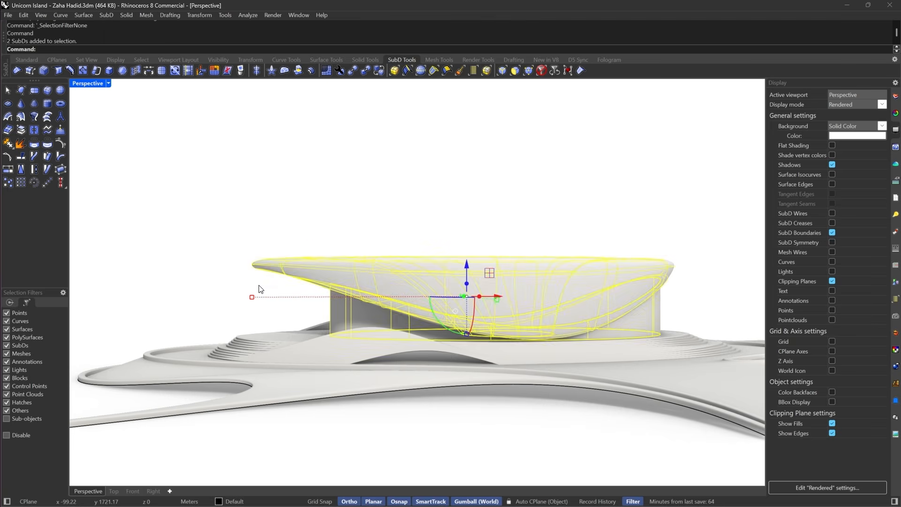
{"action": "right_click_drag", "start_coordinate": [260, 287], "coordinate": [361, 279]}
{"action": "scroll", "coordinate": [208, 366], "scroll_direction": "up", "scroll_amount": 3}
{"action": "key", "text": "Tab"}
{"action": "scroll", "coordinate": [208, 365], "scroll_direction": "up", "scroll_amount": 2}
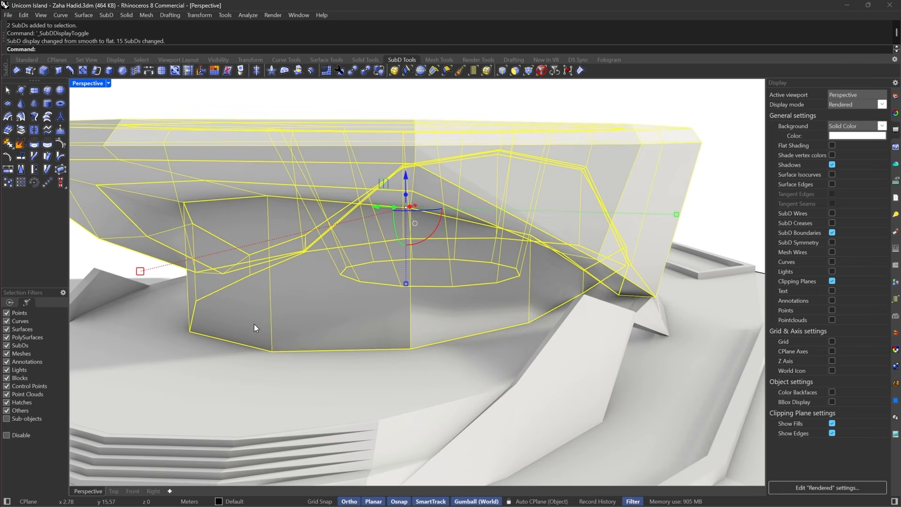
{"action": "key", "text": "Return"}
{"action": "left_click", "coordinate": [272, 351]}
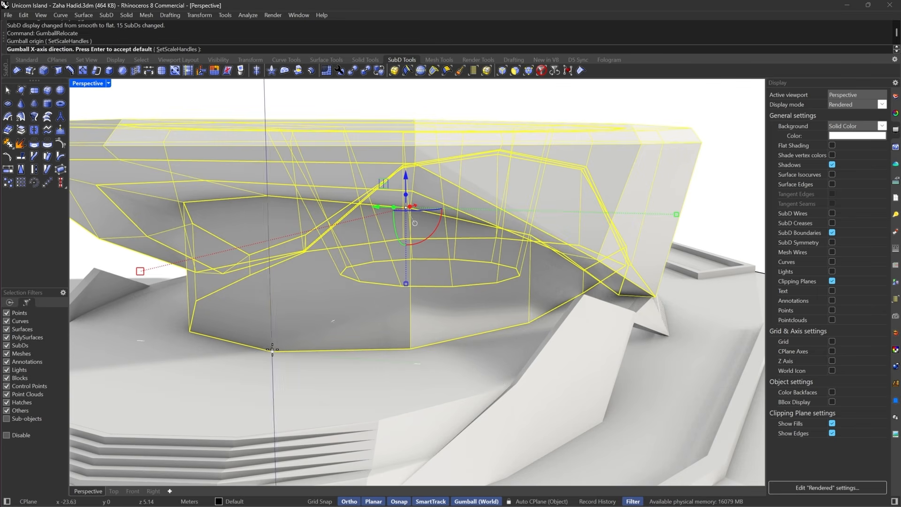
{"action": "key", "text": "Return"}
- Scale the selected ring and core down vertically, deselect them, and return to smooth display
{"action": "left_click_drag", "start_coordinate": [276, 458], "coordinate": [274, 433]}
{"action": "scroll", "coordinate": [281, 190], "scroll_direction": "down", "scroll_amount": 6}
{"action": "key", "text": "Escape"}
{"action": "key", "text": "Tab"}
- Compare the building's overall proportions with the reference photo and inspect the area around the arm in flat and smooth display
{"action": "right_click_drag", "start_coordinate": [281, 190], "coordinate": [402, 247]}
{"action": "scroll", "coordinate": [401, 247], "scroll_direction": "down", "scroll_amount": 4}
{"action": "scroll", "coordinate": [403, 244], "scroll_direction": "up", "scroll_amount": 2}
{"action": "right_click_drag", "start_coordinate": [597, 208], "coordinate": [436, 273]}
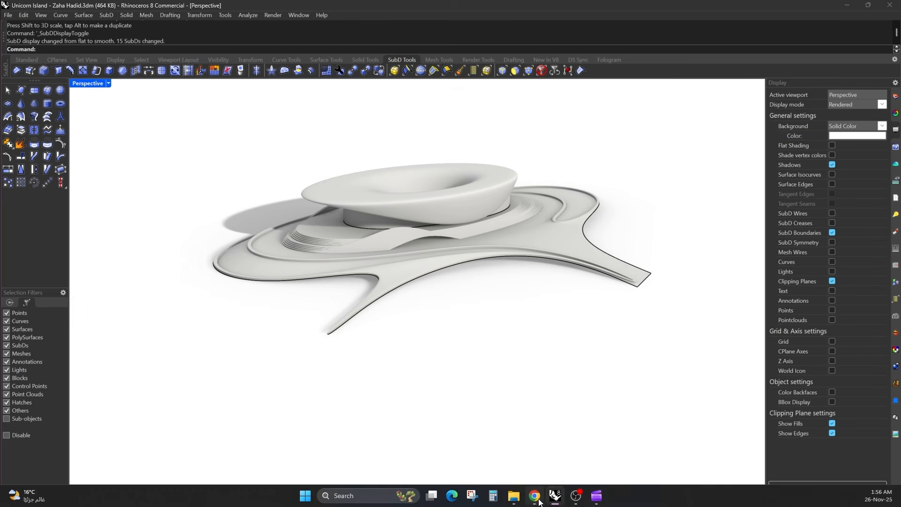
{"action": "left_click", "coordinate": [536, 499]}
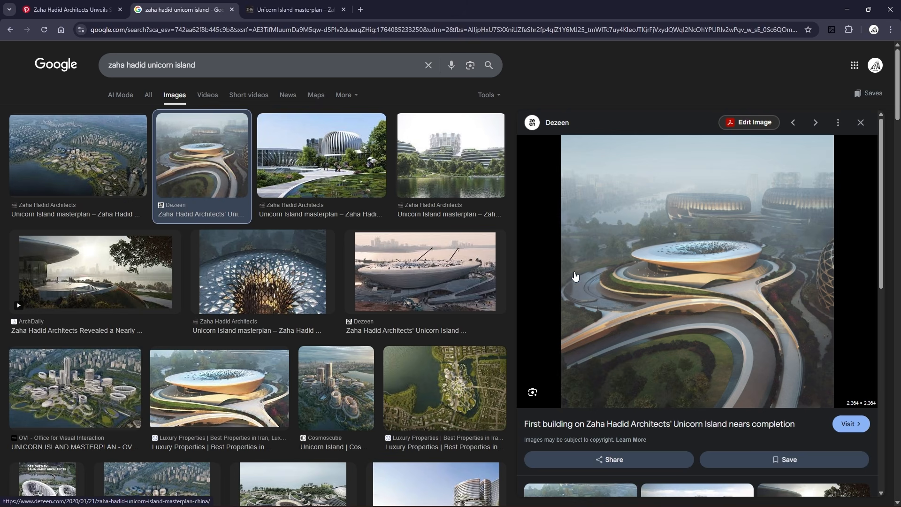
{"action": "left_click", "coordinate": [847, 10]}
{"action": "right_click_drag", "start_coordinate": [579, 273], "coordinate": [454, 326]}
{"action": "key", "text": "Tab"}
{"action": "key", "text": "Tab"}
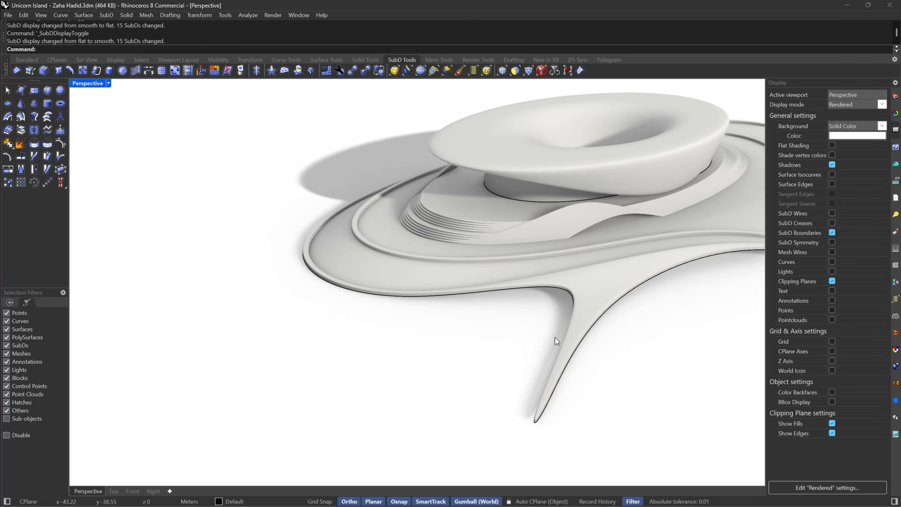
{"action": "scroll", "coordinate": [574, 337], "scroll_direction": "down", "scroll_amount": 4}
{"action": "right_click_drag", "start_coordinate": [575, 337], "coordinate": [510, 314]}
- In flat display, select the chain of outer boundary edges running around the base from the walkway to the narrow arm
{"action": "key", "text": "Tab"}
{"action": "scroll", "coordinate": [662, 336], "scroll_direction": "up", "scroll_amount": 6}
{"action": "right_click_drag", "start_coordinate": [662, 336], "coordinate": [645, 272]}
{"action": "scroll", "coordinate": [648, 275], "scroll_direction": "up", "scroll_amount": 5}
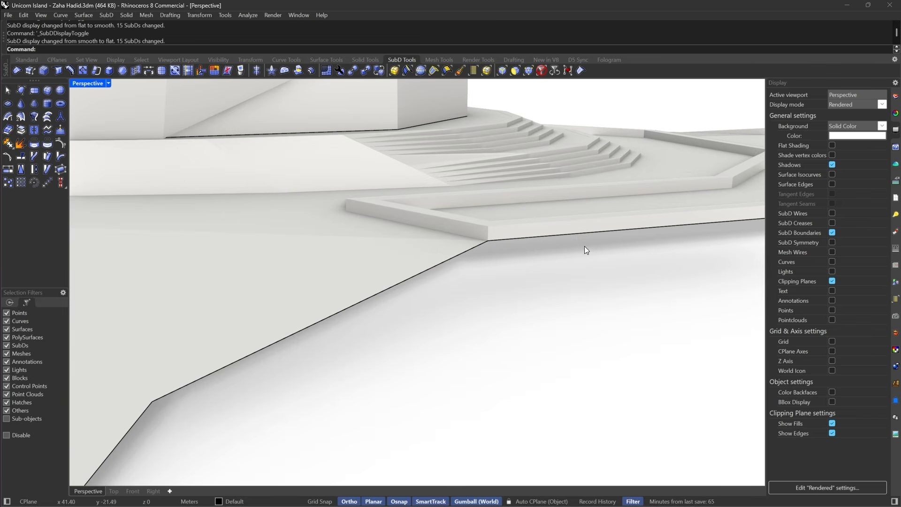
{"action": "key", "text": "shift+e"}
{"action": "left_click", "coordinate": [371, 298]}
{"action": "scroll", "coordinate": [371, 299], "scroll_direction": "down", "scroll_amount": 6}
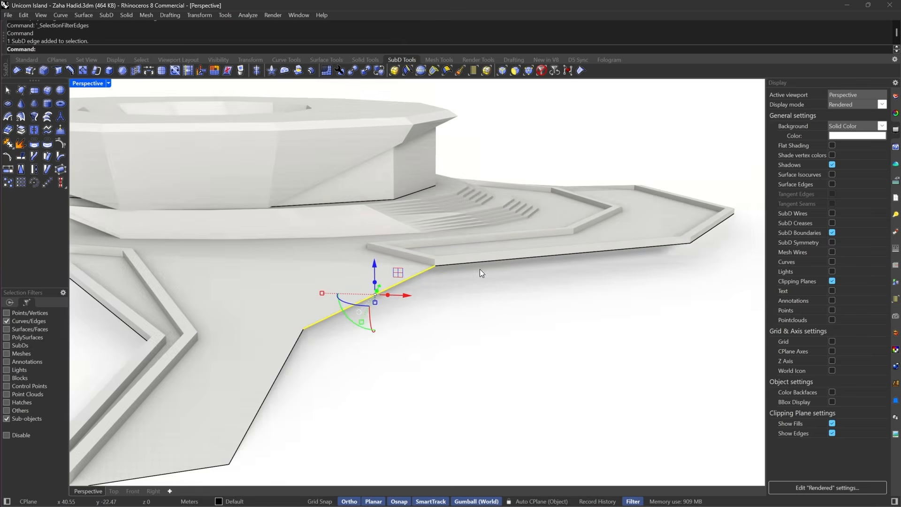
{"action": "scroll", "coordinate": [471, 264], "scroll_direction": "up", "scroll_amount": 4}
{"action": "scroll", "coordinate": [466, 263], "scroll_direction": "down", "scroll_amount": 5}
{"action": "right_click_drag", "start_coordinate": [388, 346], "coordinate": [412, 381]}
{"action": "scroll", "coordinate": [556, 349], "scroll_direction": "up", "scroll_amount": 2}
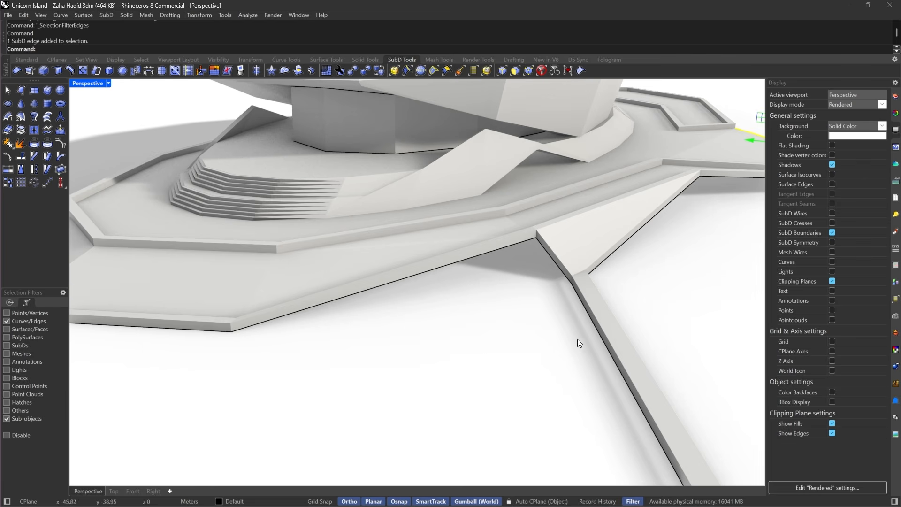
{"action": "left_click", "coordinate": [499, 248], "text": "shift"}
{"action": "double_click", "coordinate": [199, 333], "text": "shift"}
{"action": "scroll", "coordinate": [227, 359], "scroll_direction": "down", "scroll_amount": 6}
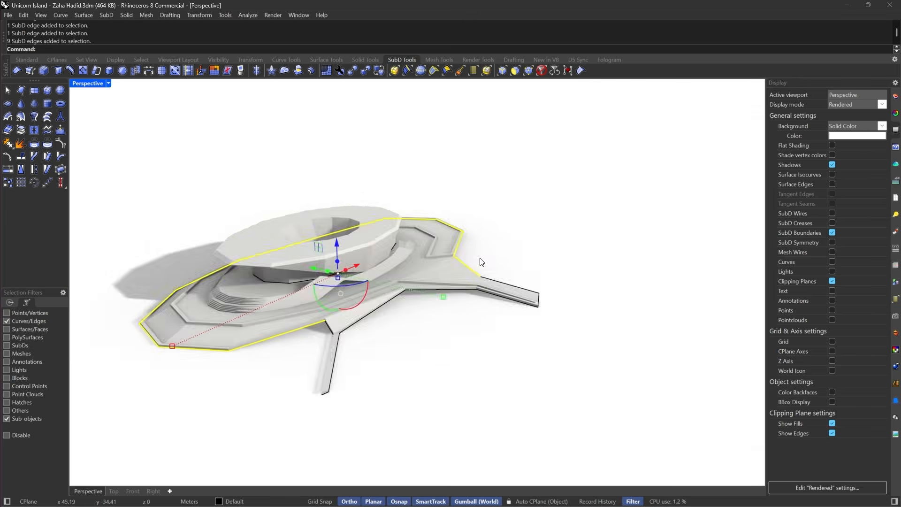
- Extrude the selected boundary edges outward with the extrusion direction set to N, forming a wide strip around the base
{"action": "right_click_drag", "start_coordinate": [479, 261], "coordinate": [356, 263]}
{"action": "scroll", "coordinate": [225, 286], "scroll_direction": "up", "scroll_amount": 5}
{"action": "right_click_drag", "start_coordinate": [263, 324], "coordinate": [329, 253]}
{"action": "scroll", "coordinate": [499, 196], "scroll_direction": "up", "scroll_amount": 8}
{"action": "scroll", "coordinate": [430, 232], "scroll_direction": "down", "scroll_amount": 10}
{"action": "right_click_drag", "start_coordinate": [544, 227], "coordinate": [427, 210]}
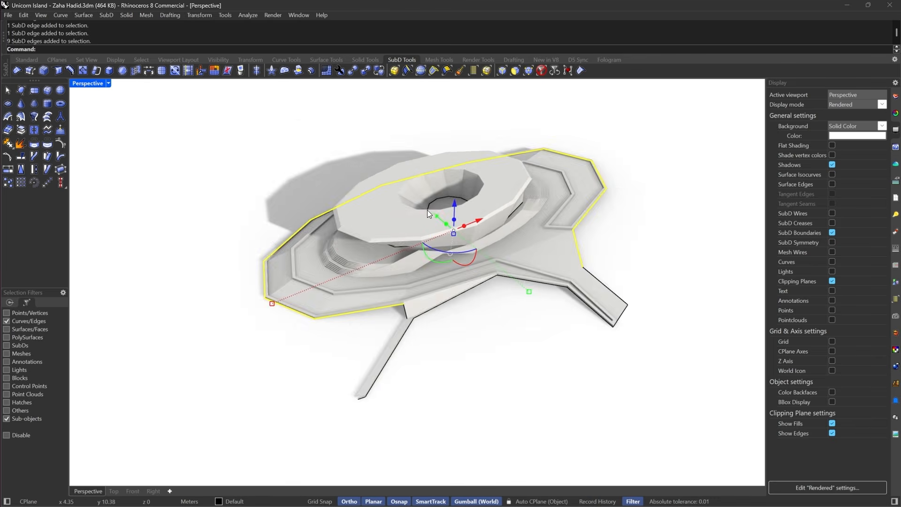
{"action": "scroll", "coordinate": [427, 206], "scroll_direction": "up", "scroll_amount": 6}
{"action": "scroll", "coordinate": [345, 298], "scroll_direction": "down", "scroll_amount": 6}
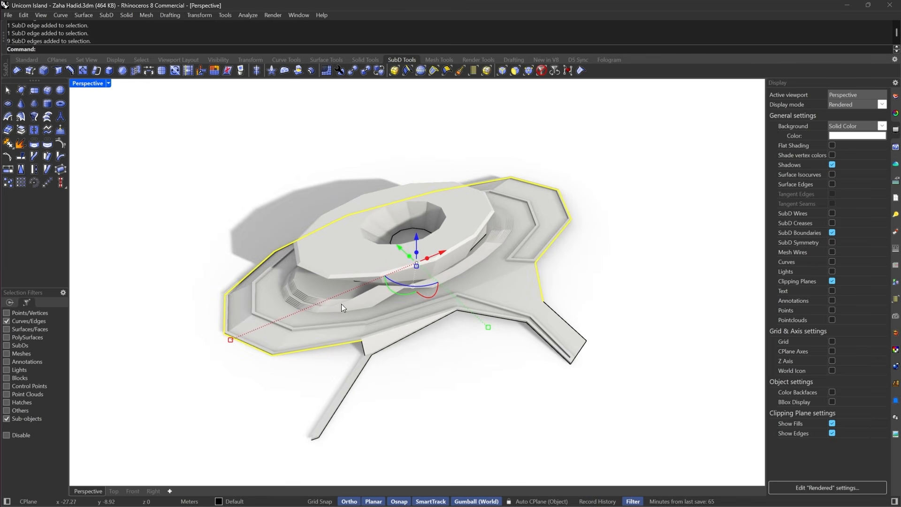
{"action": "left_click", "coordinate": [298, 70]}
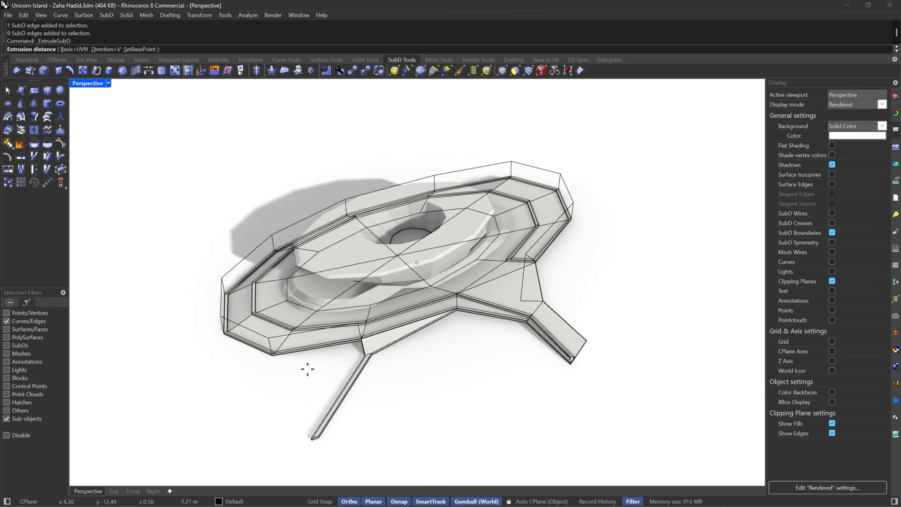
{"action": "left_click", "coordinate": [113, 50]}
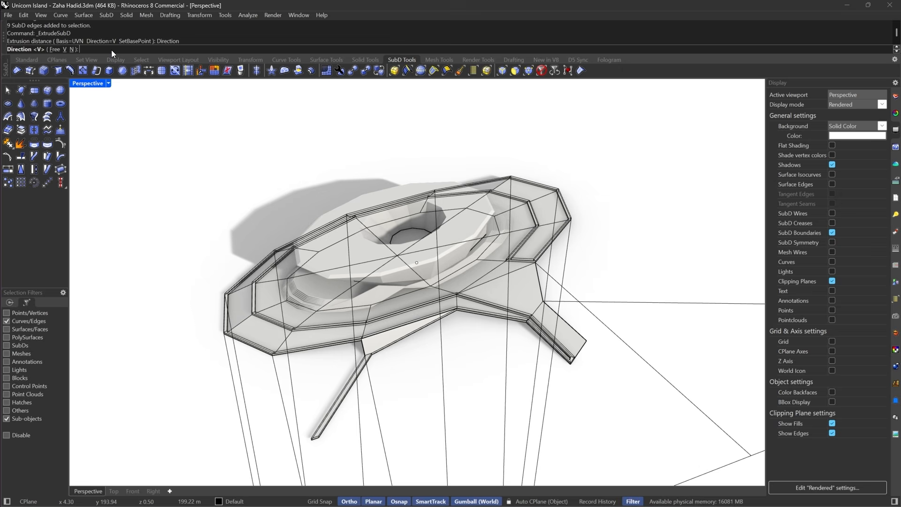
{"action": "left_click", "coordinate": [71, 49]}
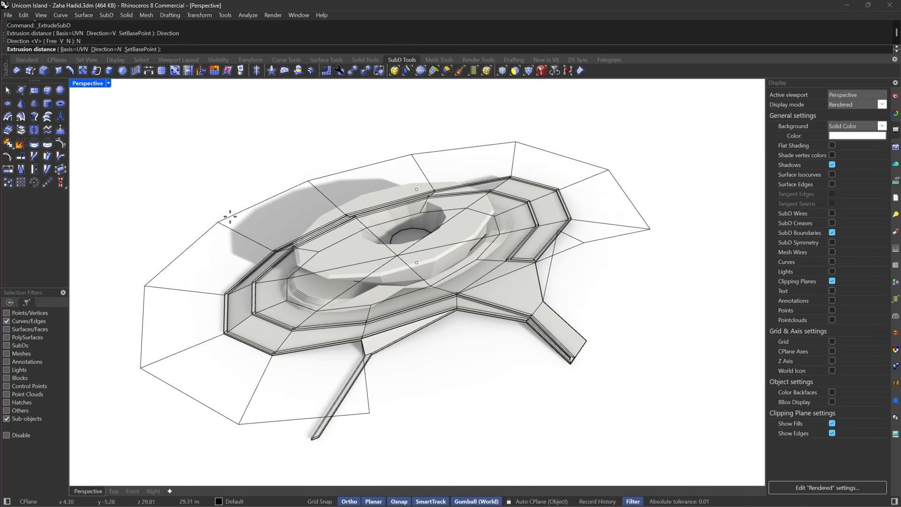
{"action": "left_click", "coordinate": [242, 244]}
- Select all faces of the extruded strip around the base and extract them as a separate SubD
{"action": "right_click_drag", "start_coordinate": [423, 272], "coordinate": [633, 286]}
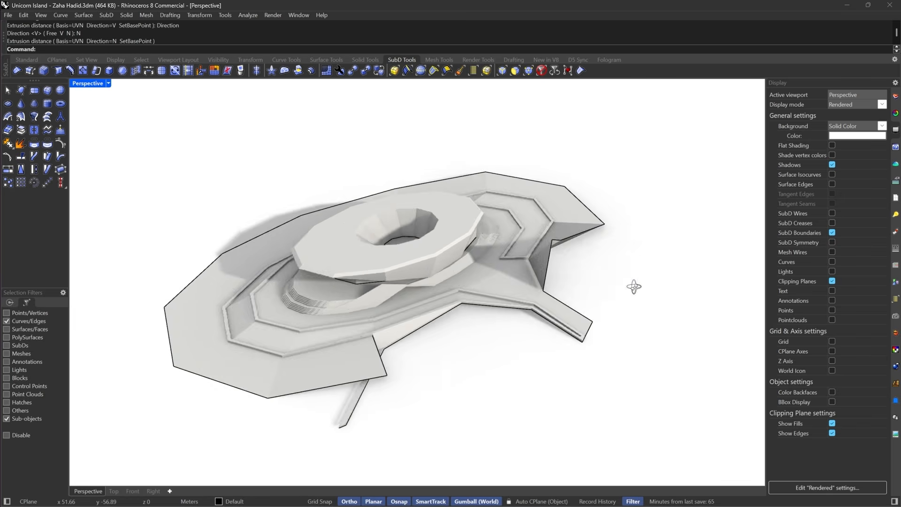
{"action": "scroll", "coordinate": [516, 229], "scroll_direction": "up", "scroll_amount": 6}
{"action": "right_click_drag", "start_coordinate": [517, 229], "coordinate": [536, 204]}
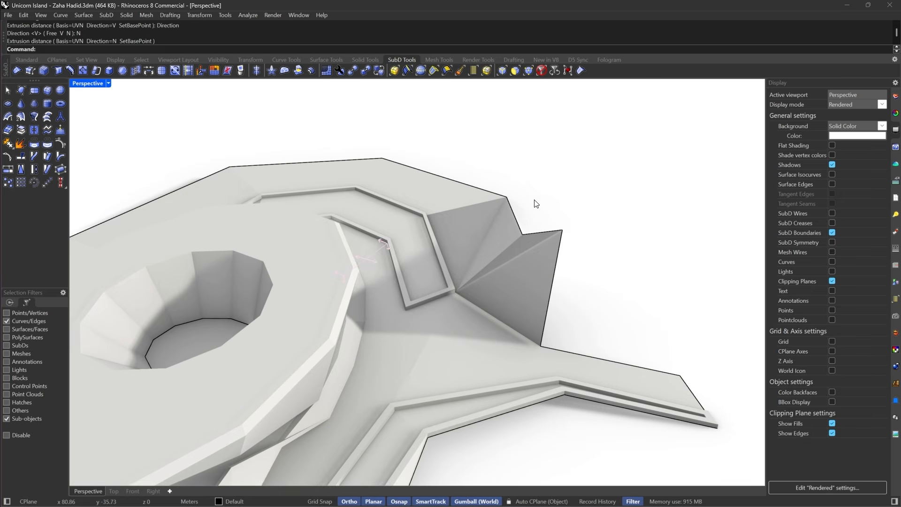
{"action": "left_click", "coordinate": [515, 71]}
{"action": "left_click", "coordinate": [514, 277]}
{"action": "scroll", "coordinate": [556, 187], "scroll_direction": "down", "scroll_amount": 7}
{"action": "left_click", "coordinate": [458, 377], "text": "shift"}
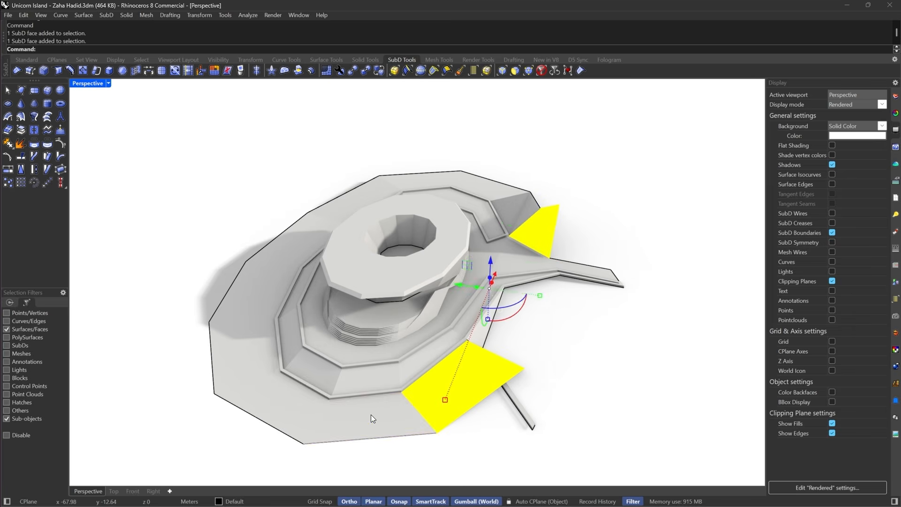
{"action": "double_click", "coordinate": [371, 415], "text": "shift"}
{"action": "scroll", "coordinate": [371, 415], "scroll_direction": "up", "scroll_amount": 5}
{"action": "right_click_drag", "start_coordinate": [370, 414], "coordinate": [415, 333]}
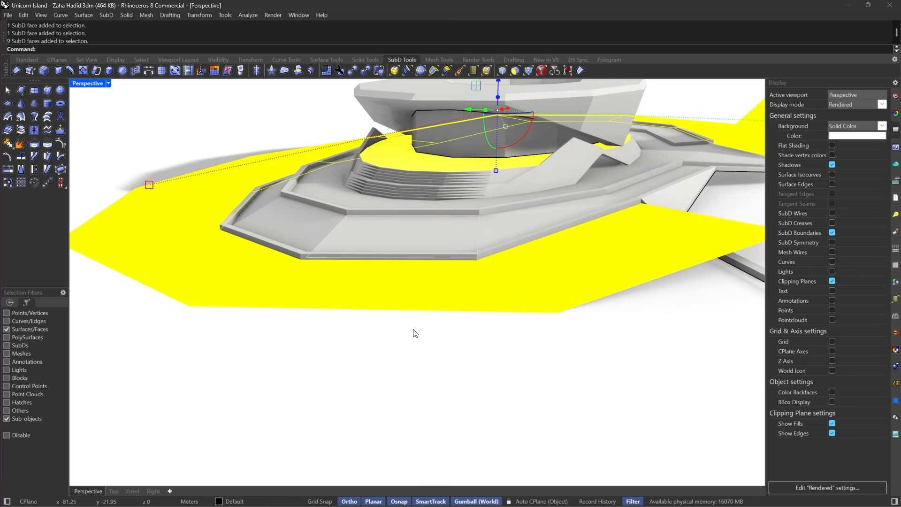
{"action": "type", "text": "GumballRelocate"}
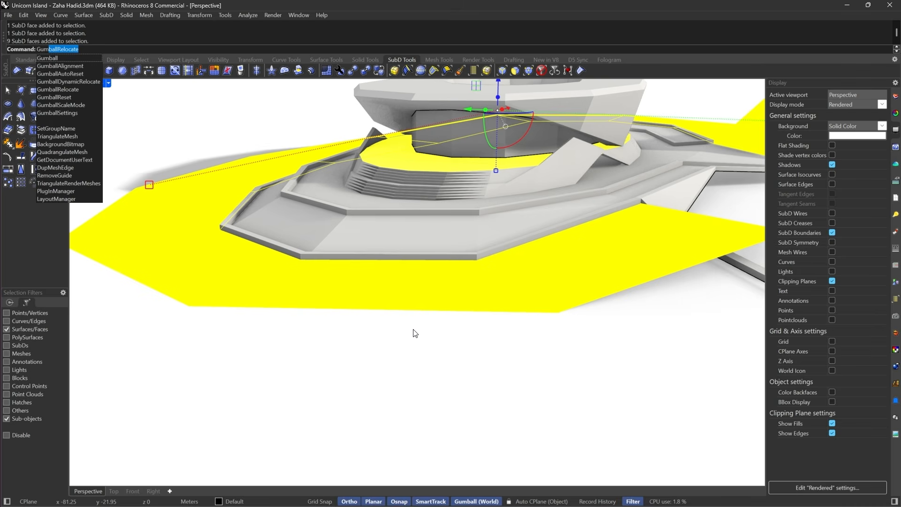
{"action": "scroll", "coordinate": [346, 365], "scroll_direction": "down", "scroll_amount": 6}
{"action": "right_click_drag", "start_coordinate": [559, 272], "coordinate": [191, 195]}
{"action": "left_click", "coordinate": [20, 131]}
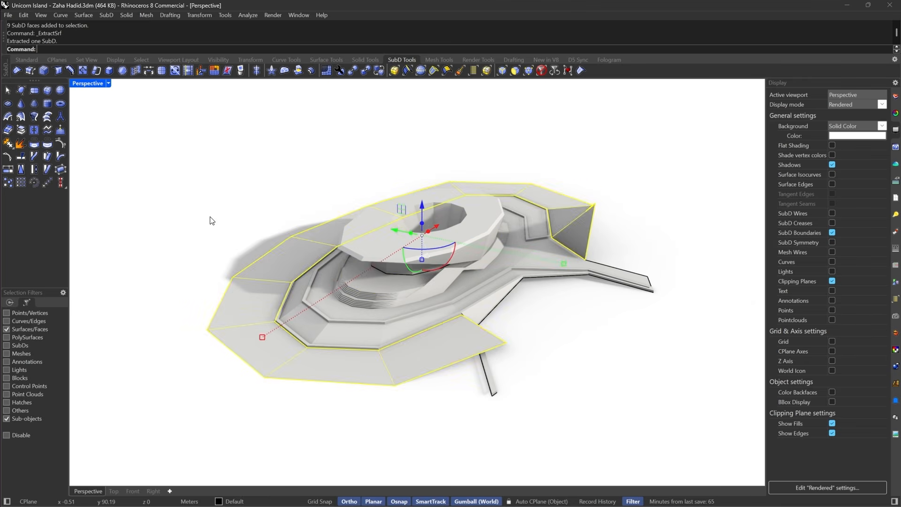
{"action": "left_click", "coordinate": [210, 216]}
- Select the extracted strip's faces, relocate the gumball to an outer vertex, flatten them vertically to that level, and return to smooth display
{"action": "right_click_drag", "start_coordinate": [462, 362], "coordinate": [492, 357]}
{"action": "left_click", "coordinate": [518, 329]}
{"action": "left_click", "coordinate": [459, 342], "text": "shift"}
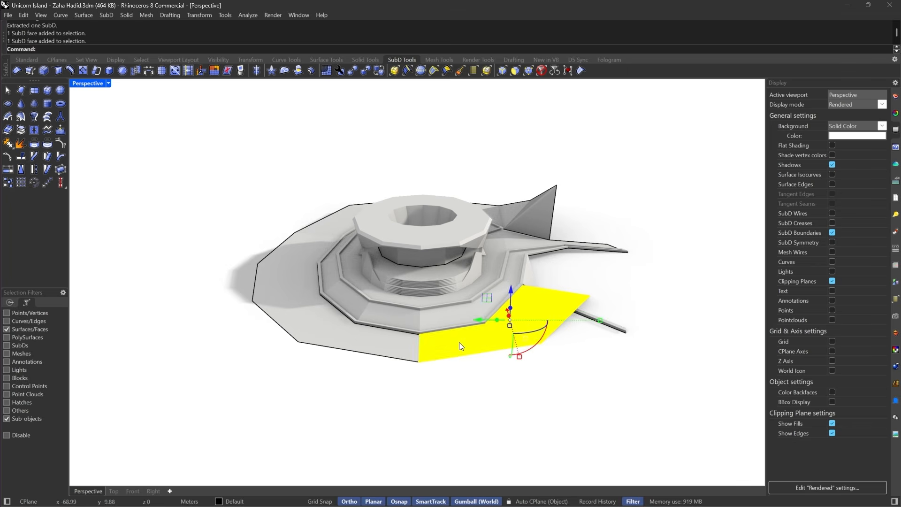
{"action": "double_click", "coordinate": [458, 342]}
{"action": "scroll", "coordinate": [387, 347], "scroll_direction": "up", "scroll_amount": 2}
{"action": "type", "text": "GumballRelocate"}
{"action": "key", "text": "Return"}
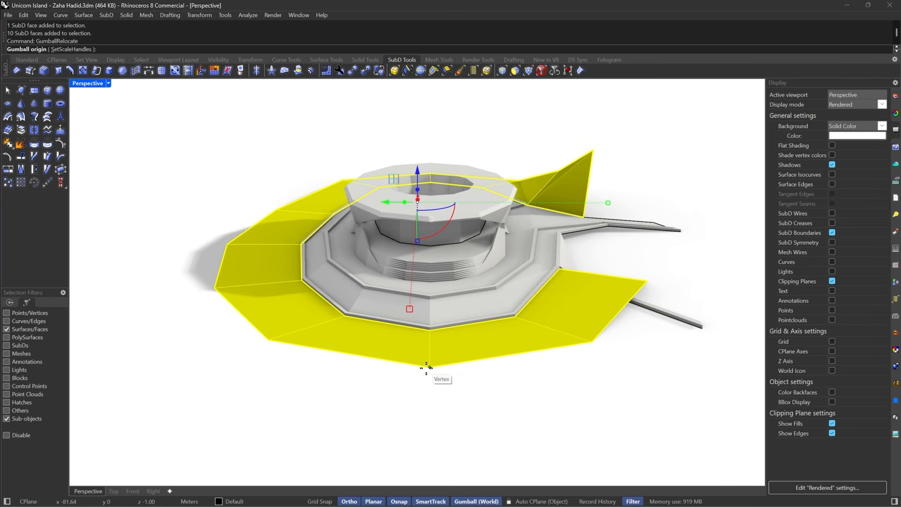
{"action": "left_click", "coordinate": [429, 367]}
{"action": "key", "text": "Return"}
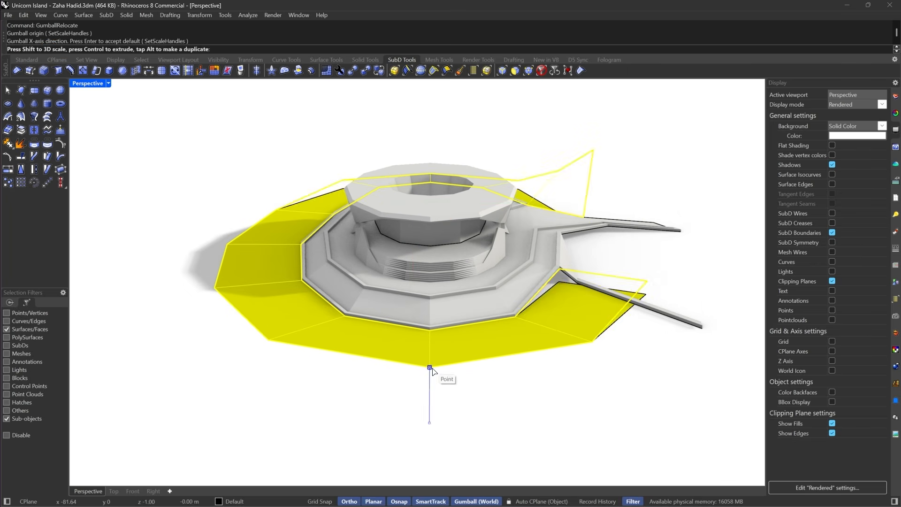
{"action": "right_click_drag", "start_coordinate": [644, 311], "coordinate": [609, 305]}
{"action": "key", "text": "Tab"}
{"action": "key", "text": "Escape"}
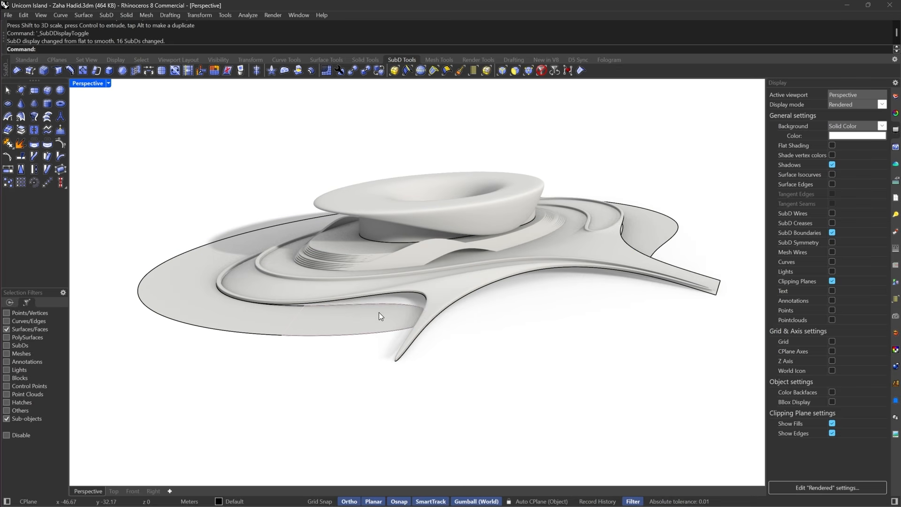
- Examine the flattened strip around the building from several sides and compare it with the reference photo
{"action": "right_click_drag", "start_coordinate": [197, 260], "coordinate": [496, 358]}
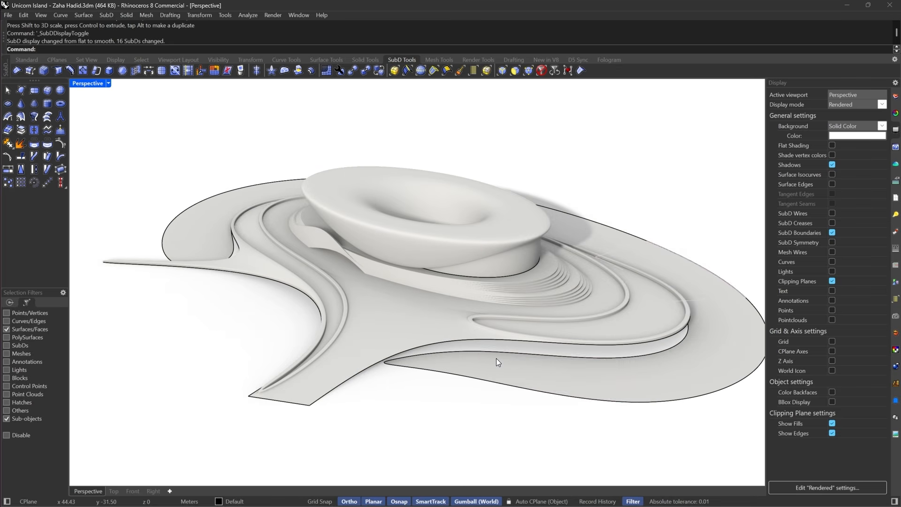
{"action": "right_click_drag", "start_coordinate": [700, 350], "coordinate": [446, 338]}
{"action": "right_click_drag", "start_coordinate": [143, 290], "coordinate": [325, 306]}
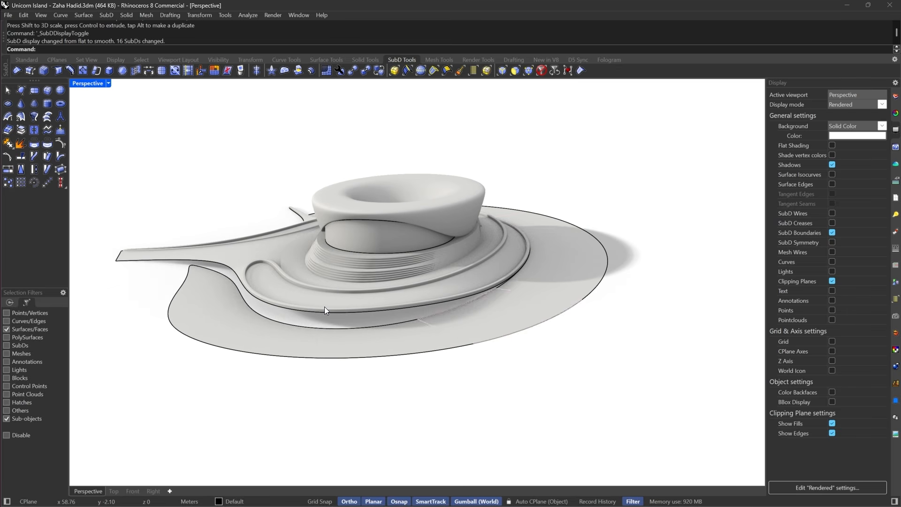
{"action": "right_click_drag", "start_coordinate": [498, 280], "coordinate": [646, 272]}
{"action": "left_click", "coordinate": [532, 500]}
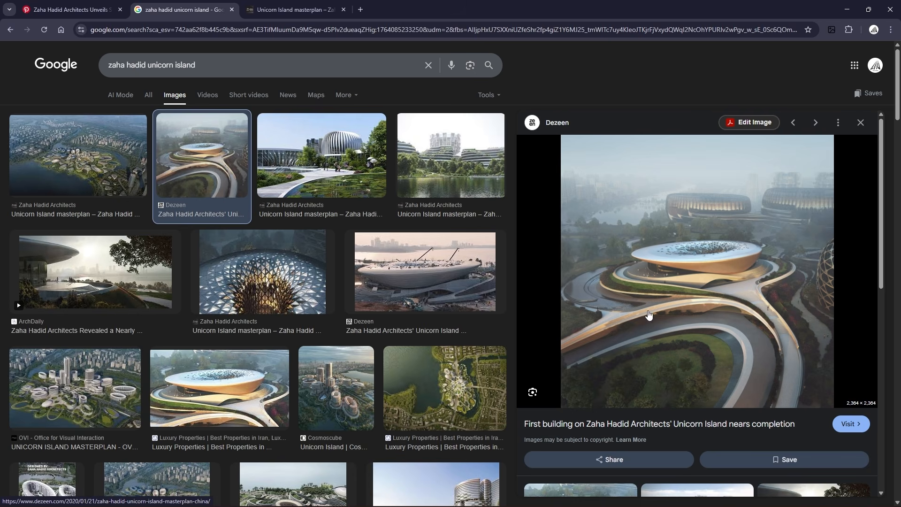
{"action": "left_click", "coordinate": [846, 10]}
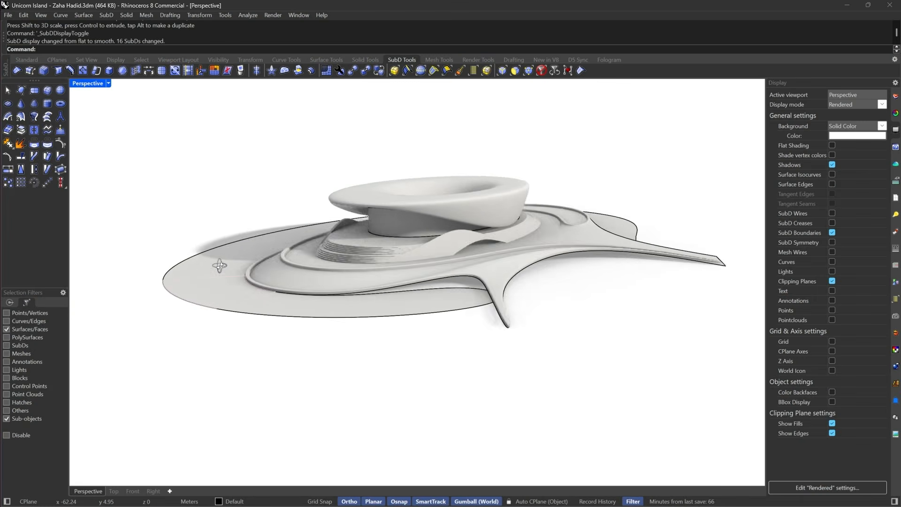
- Select all faces of the flat surrounding strip and check the reference photo in the browser, then return to the model
{"action": "right_click_drag", "start_coordinate": [220, 266], "coordinate": [232, 284]}
{"action": "key", "text": "Tab"}
{"action": "double_click", "coordinate": [298, 319]}
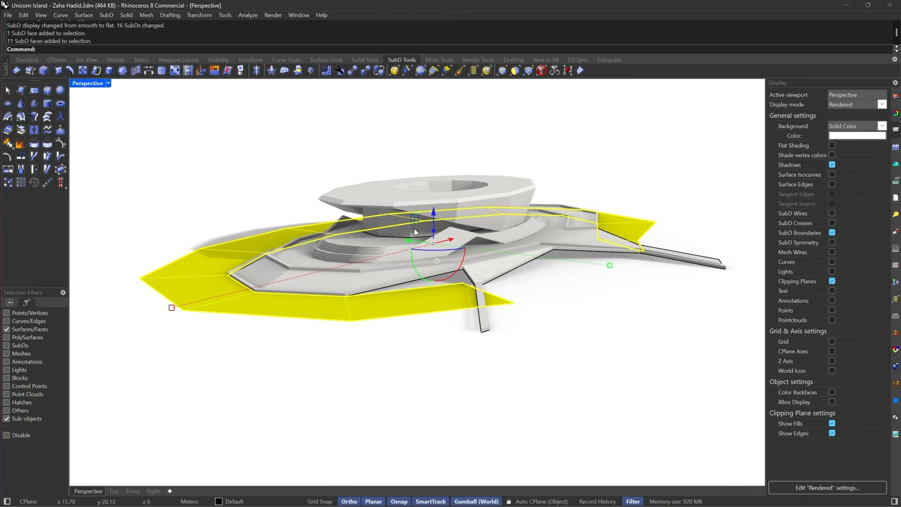
{"action": "mouse_move", "coordinate": [590, 505]}
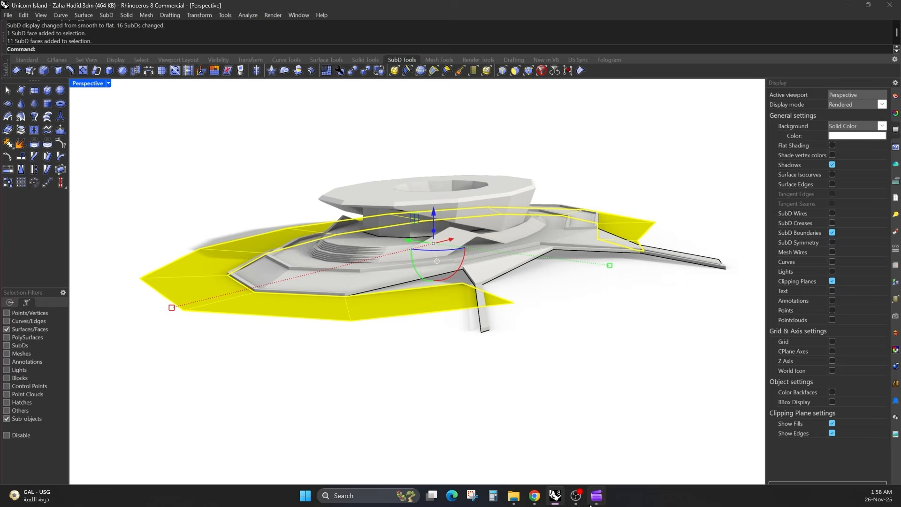
{"action": "left_click", "coordinate": [534, 496]}
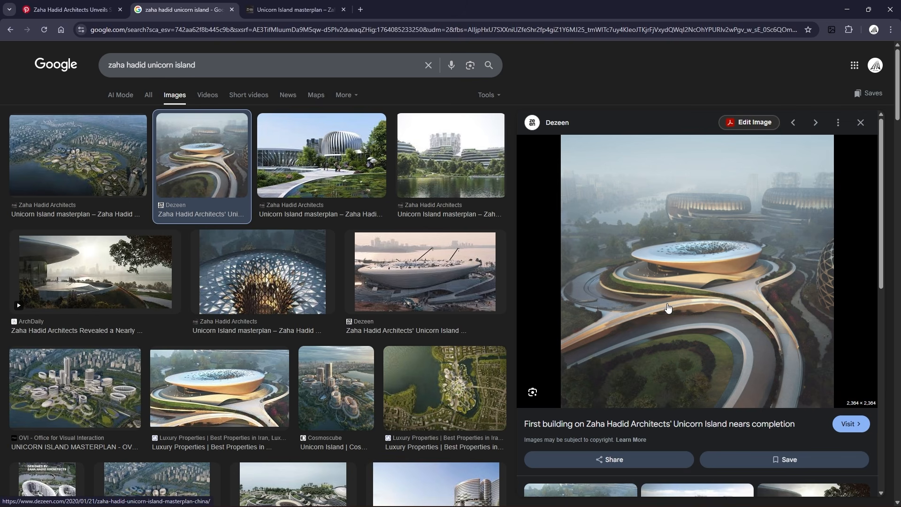
{"action": "left_click", "coordinate": [847, 9]}
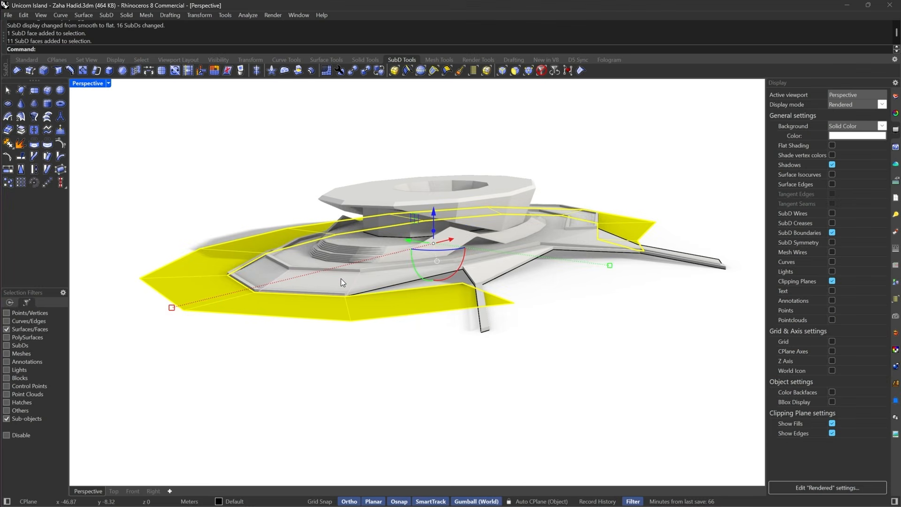
- Try lowering the selected strip faces vertically below the building base, then undo the move
{"action": "right_click_drag", "start_coordinate": [261, 275], "coordinate": [266, 272]}
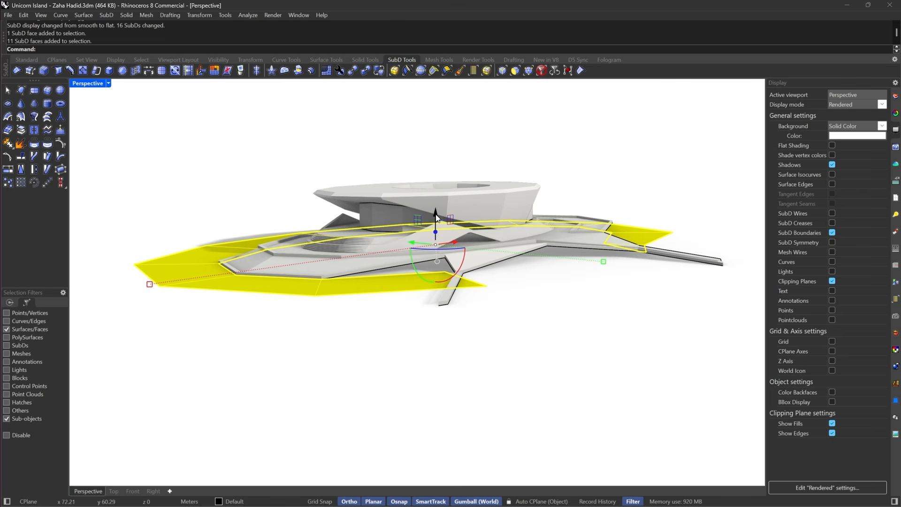
{"action": "left_click_drag", "start_coordinate": [435, 218], "coordinate": [439, 227]}
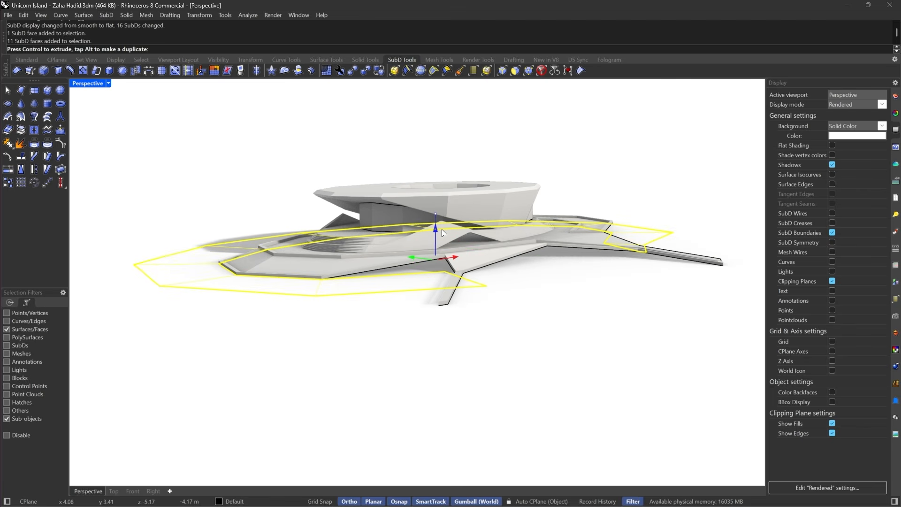
{"action": "key", "text": "Return"}
{"action": "left_click", "coordinate": [347, 341]}
{"action": "mouse_move", "coordinate": [455, 313]}
{"action": "right_mouse_down"}
{"action": "mouse_move", "coordinate": [402, 322]}
{"action": "mouse_move", "coordinate": [427, 316]}
{"action": "mouse_move", "coordinate": [461, 326]}
{"action": "right_mouse_up"}
{"action": "key", "text": "ctrl+z"}
{"action": "left_click", "coordinate": [407, 311]}
{"action": "right_click_drag", "start_coordinate": [406, 312], "coordinate": [465, 324]}
{"action": "scroll", "coordinate": [423, 338], "scroll_direction": "down", "scroll_amount": 5}
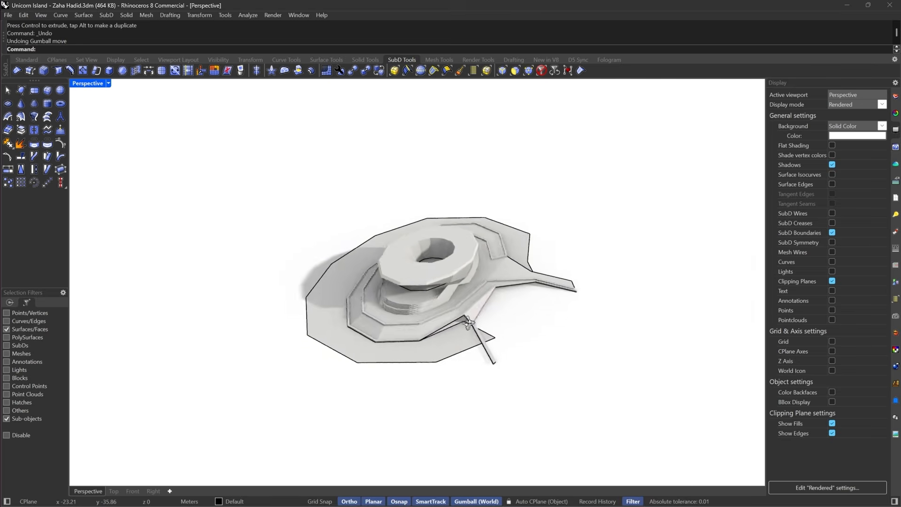
{"action": "scroll", "coordinate": [464, 328], "scroll_direction": "up", "scroll_amount": 8}
{"action": "right_click_drag", "start_coordinate": [571, 305], "coordinate": [338, 362]}
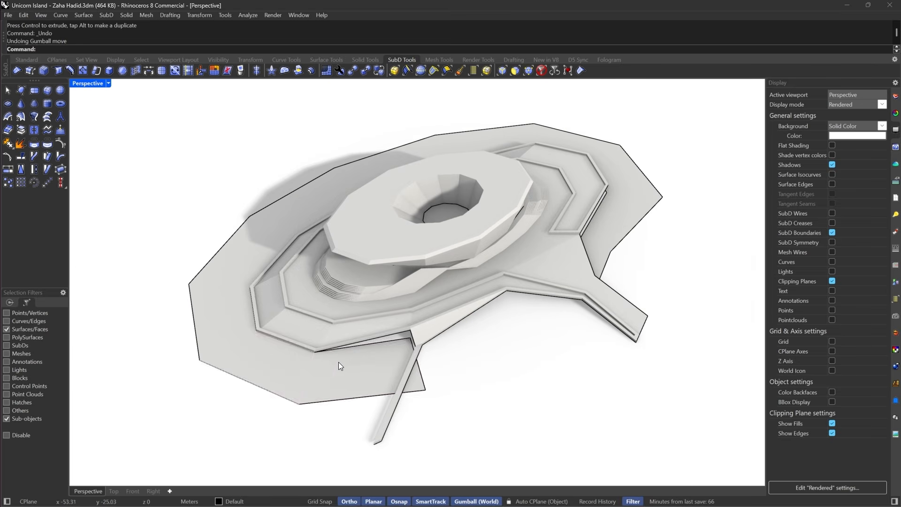
{"action": "left_click", "coordinate": [339, 381]}
{"action": "left_click", "coordinate": [249, 358], "text": "shift"}
{"action": "double_click", "coordinate": [249, 358], "text": "shift"}
{"action": "key", "text": "Tab"}
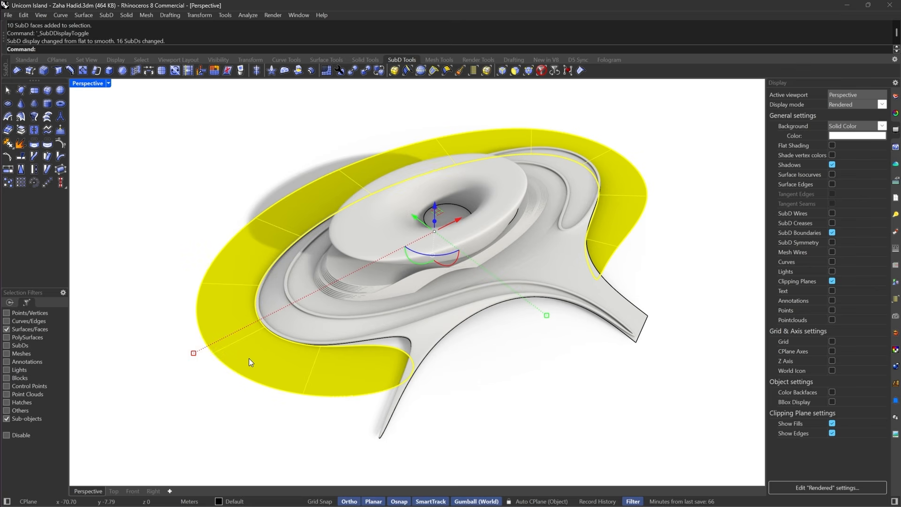
{"action": "left_click", "coordinate": [122, 71]}
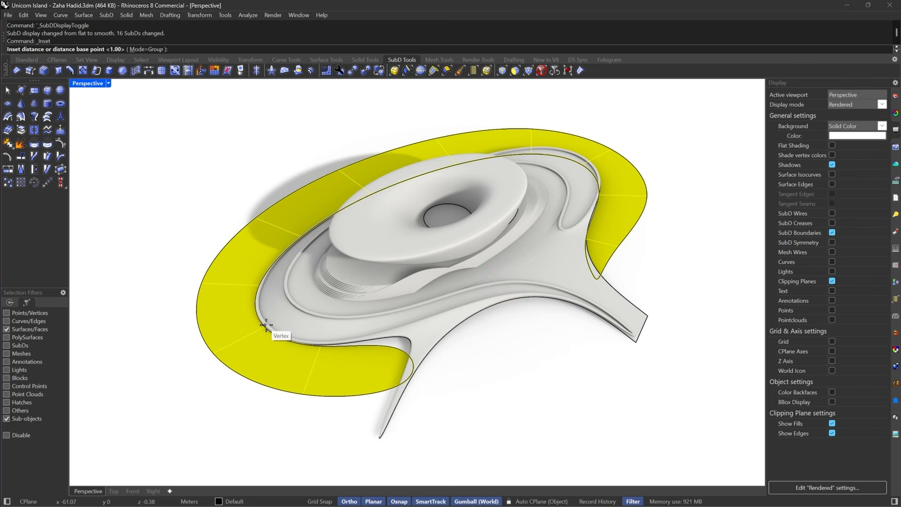
{"action": "key", "text": "Tab"}
- Select all faces of the surrounding strip in flat display and set the viewport to Shaded mode
{"action": "scroll", "coordinate": [454, 368], "scroll_direction": "up", "scroll_amount": 10}
{"action": "left_click", "coordinate": [454, 367]}
{"action": "scroll", "coordinate": [447, 370], "scroll_direction": "down", "scroll_amount": 8}
{"action": "left_click", "coordinate": [350, 402], "text": "shift"}
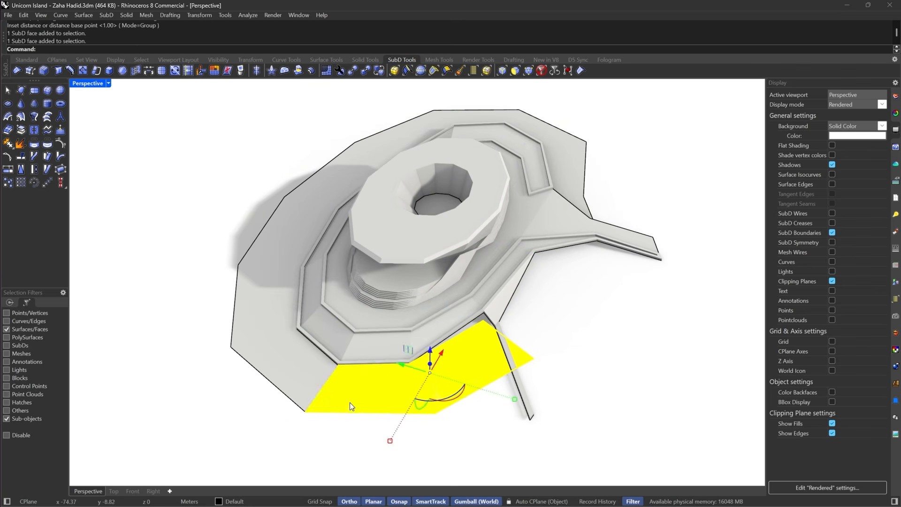
{"action": "double_click", "coordinate": [299, 362], "text": "shift"}
{"action": "left_click", "coordinate": [108, 84]}
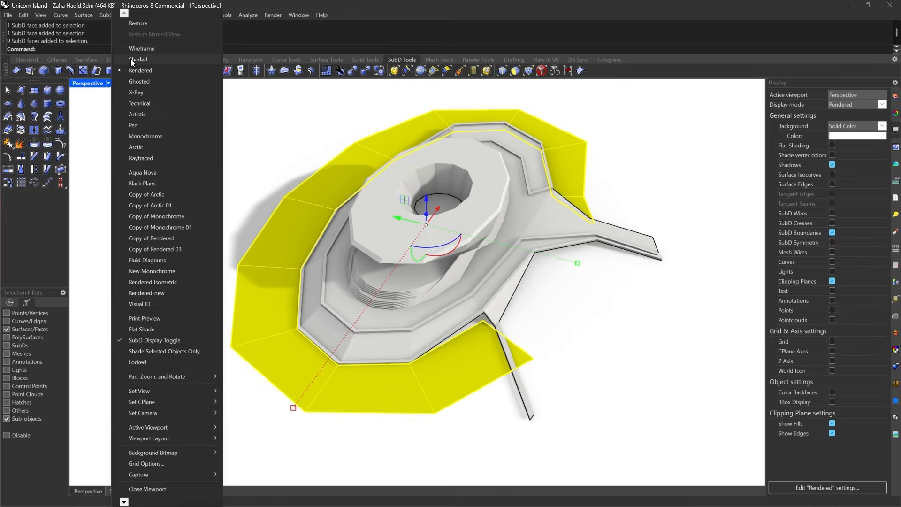
{"action": "left_click", "coordinate": [137, 92]}
- Inset the selected strip faces as a group by a distance of 1.00
{"action": "key", "text": "Tab"}
{"action": "scroll", "coordinate": [450, 373], "scroll_direction": "up", "scroll_amount": 5}
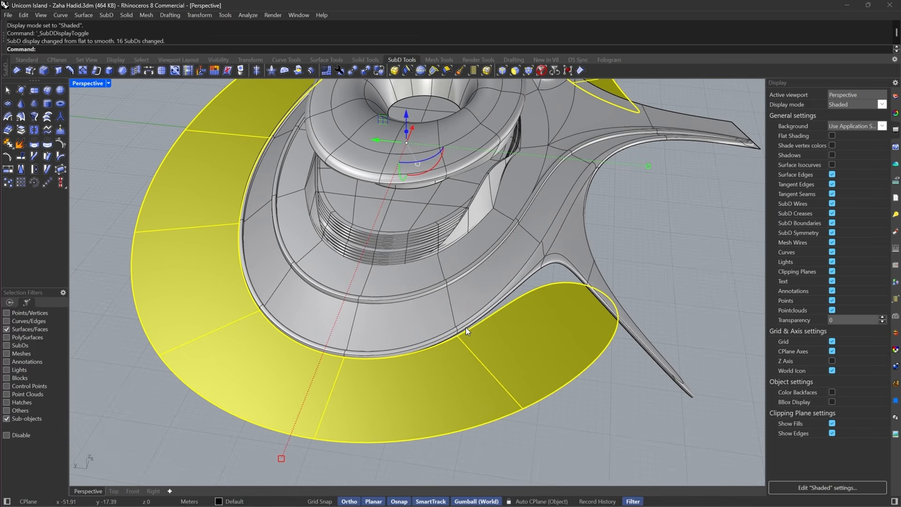
{"action": "left_click", "coordinate": [122, 71]}
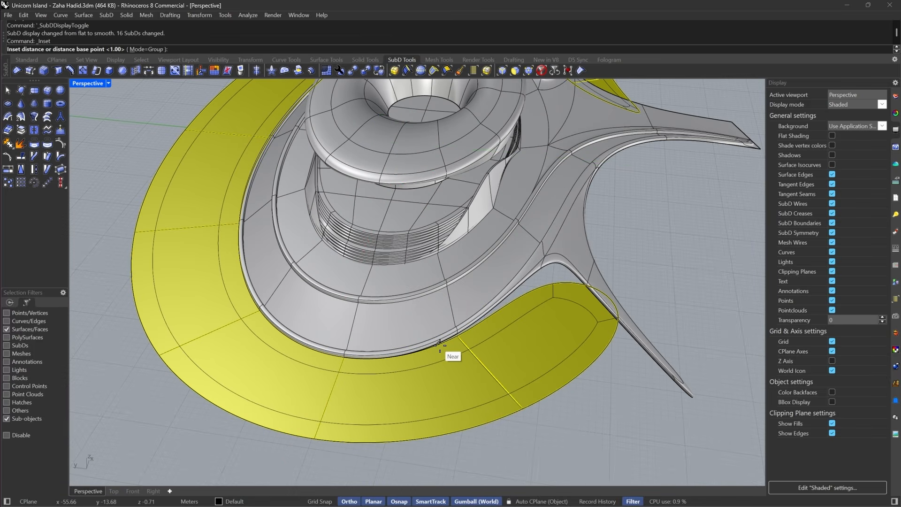
{"action": "key", "text": "Tab"}
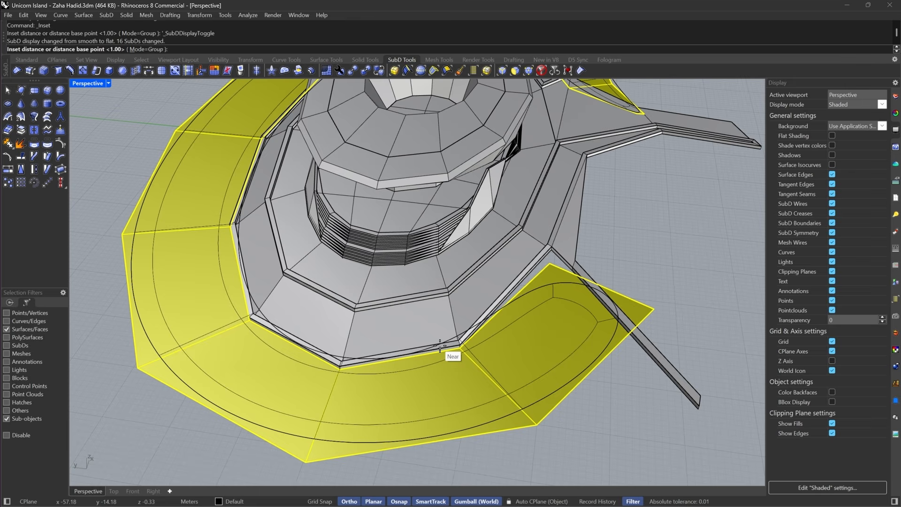
{"action": "key", "text": "Return"}
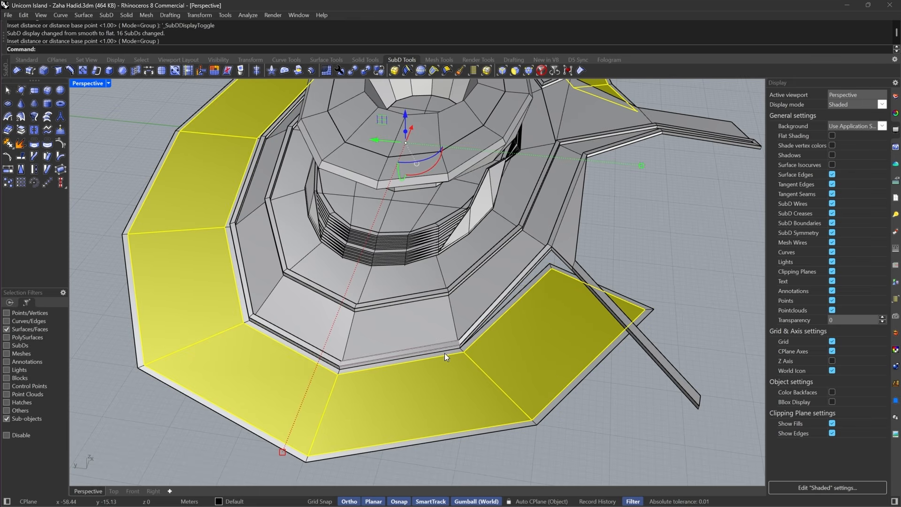
- Deselect the inset face at each end of the strip and inset the remaining faces by 1.00
{"action": "left_click", "coordinate": [514, 359], "text": "ctrl"}
{"action": "scroll", "coordinate": [515, 358], "scroll_direction": "down", "scroll_amount": 4}
{"action": "scroll", "coordinate": [566, 251], "scroll_direction": "up", "scroll_amount": 8}
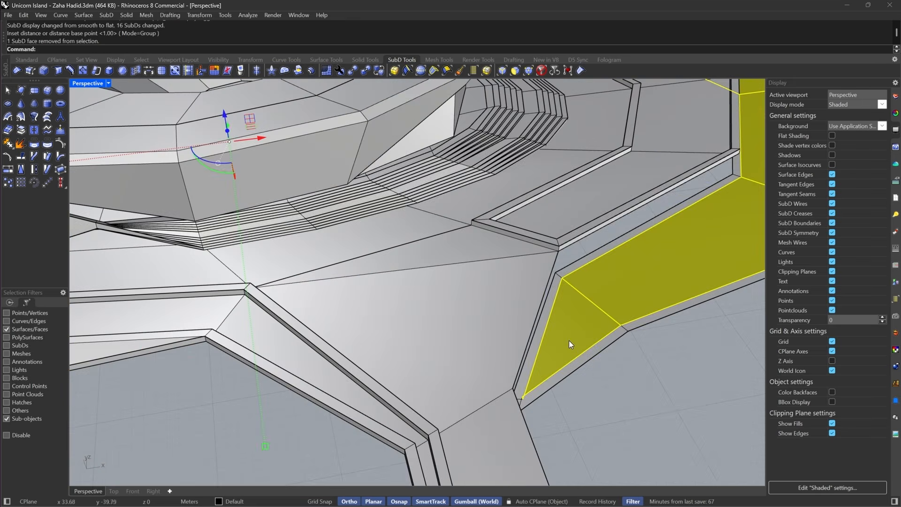
{"action": "left_click", "coordinate": [550, 342], "text": "ctrl"}
{"action": "right_click_drag", "start_coordinate": [550, 341], "coordinate": [499, 329]}
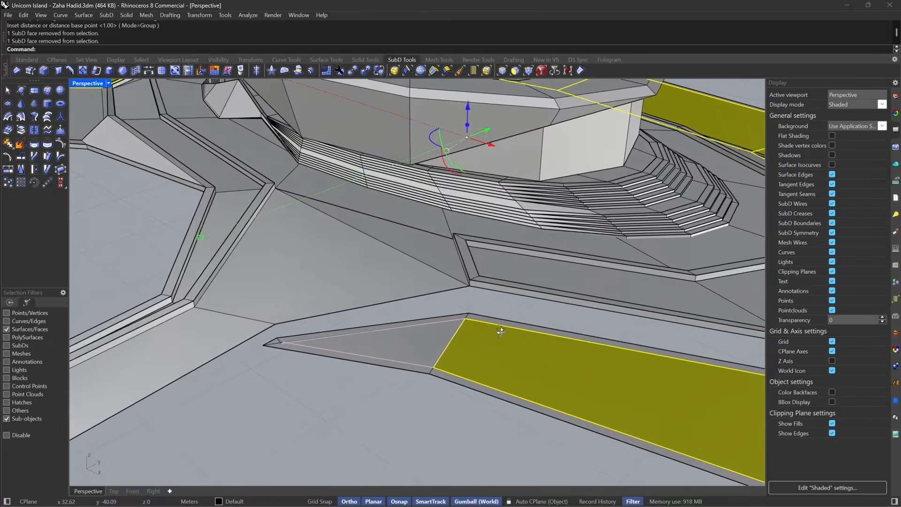
{"action": "scroll", "coordinate": [498, 329], "scroll_direction": "down", "scroll_amount": 5}
{"action": "right_click_drag", "start_coordinate": [381, 267], "coordinate": [509, 288]}
{"action": "scroll", "coordinate": [510, 289], "scroll_direction": "down", "scroll_amount": 4}
{"action": "scroll", "coordinate": [369, 367], "scroll_direction": "up", "scroll_amount": 3}
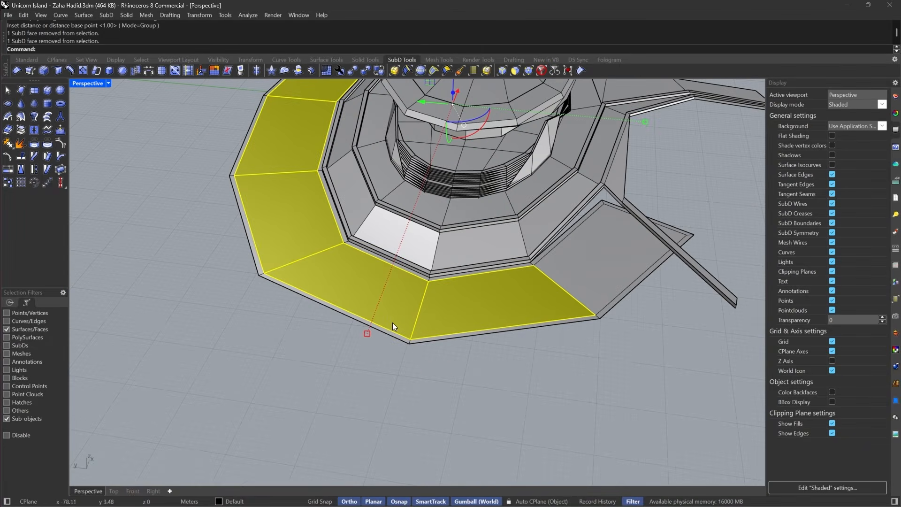
{"action": "left_click", "coordinate": [122, 70]}
{"action": "key", "text": "Return"}
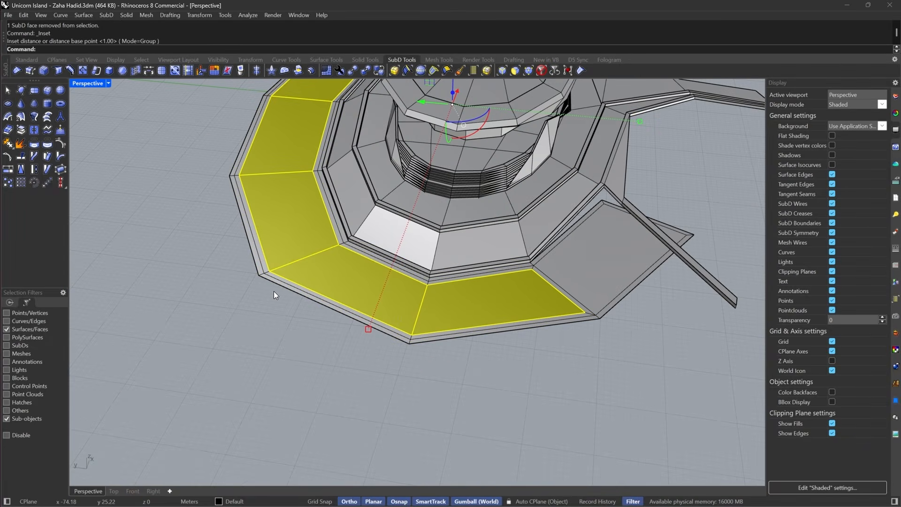
- Deselect the new end faces at both ends of the strip and inset the remaining middle faces by 1.00 again
{"action": "left_click_drag", "start_coordinate": [531, 375], "coordinate": [501, 297], "text": "ctrl"}
{"action": "right_click_drag", "start_coordinate": [500, 297], "coordinate": [159, 344]}
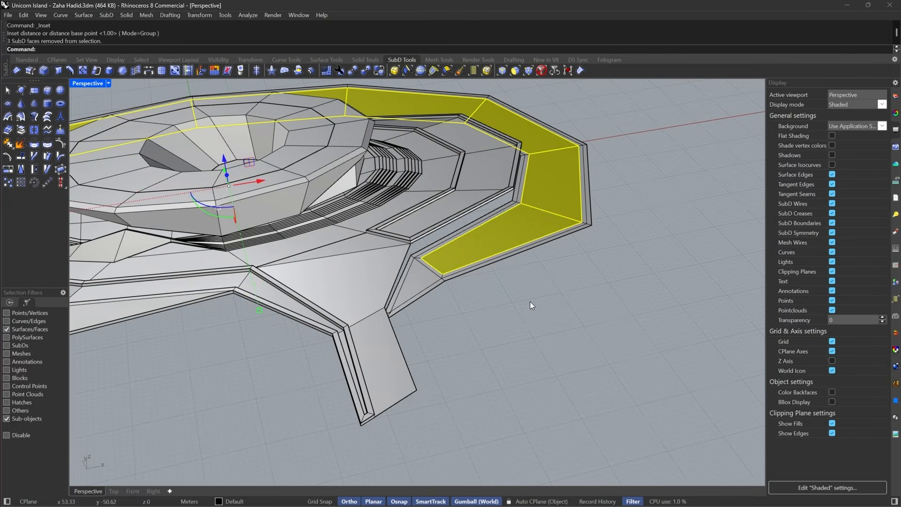
{"action": "left_click_drag", "start_coordinate": [529, 313], "coordinate": [469, 250], "text": "ctrl"}
{"action": "scroll", "coordinate": [512, 269], "scroll_direction": "down", "scroll_amount": 6}
{"action": "right_click_drag", "start_coordinate": [511, 270], "coordinate": [639, 297]}
{"action": "scroll", "coordinate": [414, 298], "scroll_direction": "up", "scroll_amount": 6}
{"action": "key", "text": "Return"}
{"action": "key", "text": "Return"}
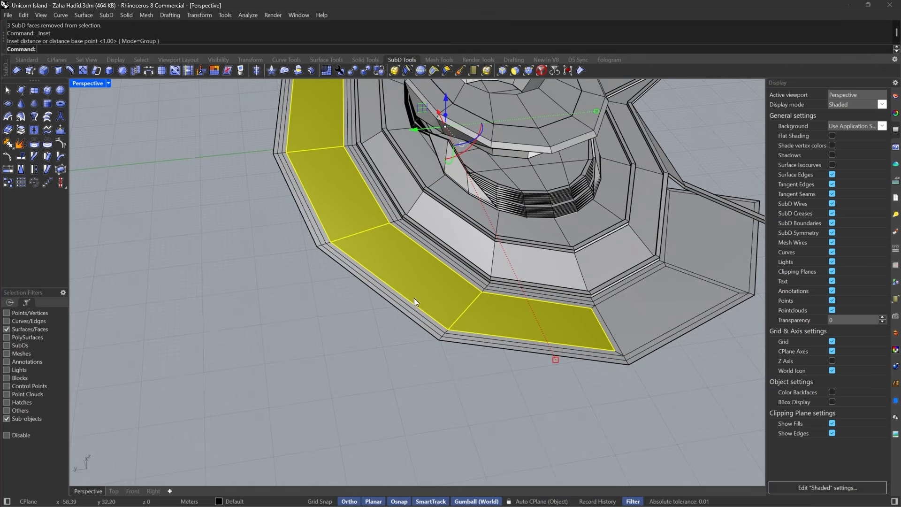
- Extract the innermost inset faces of the strip as a separate SubD
{"action": "right_click_drag", "start_coordinate": [398, 306], "coordinate": [308, 321]}
{"action": "scroll", "coordinate": [308, 321], "scroll_direction": "down", "scroll_amount": 9}
{"action": "scroll", "coordinate": [299, 268], "scroll_direction": "up", "scroll_amount": 7}
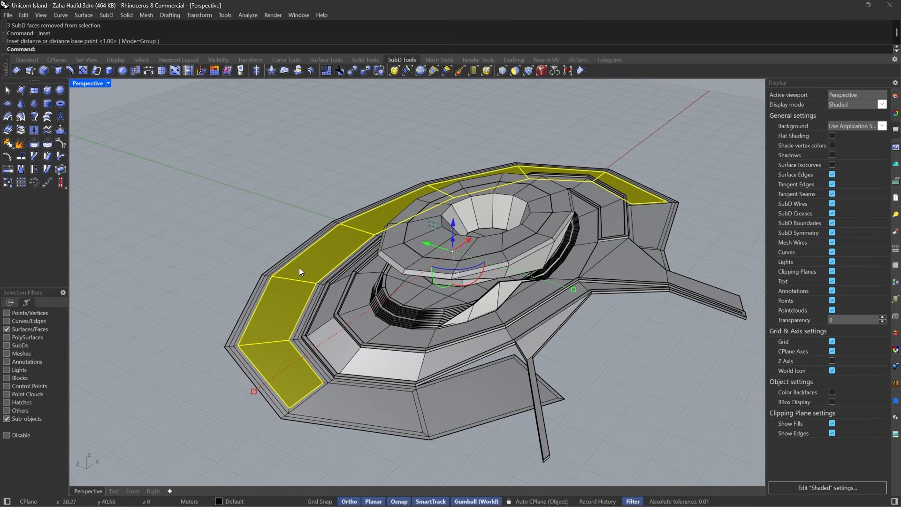
{"action": "left_click", "coordinate": [19, 132]}
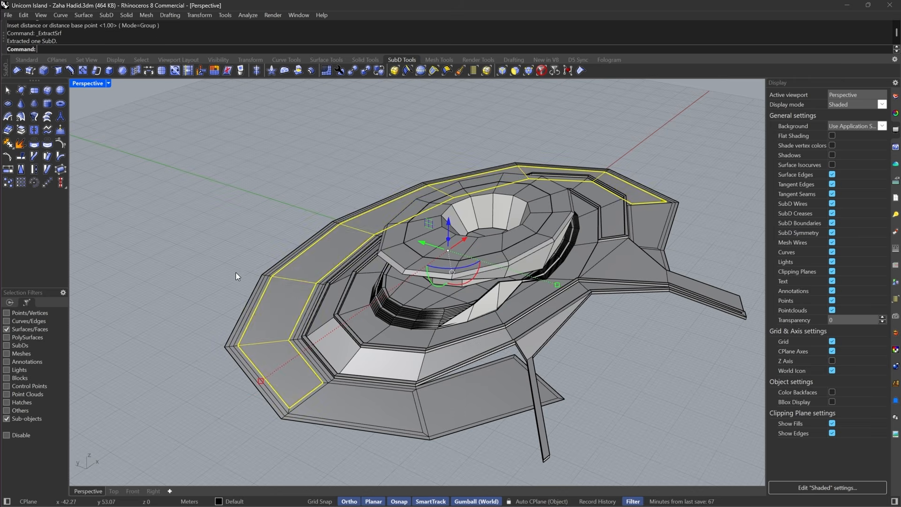
{"action": "left_click", "coordinate": [235, 272]}
- Select the narrow face loop around the extracted panel plus the adjoining face at each end, and extract them as a separate SubD
{"action": "key", "text": "Tab"}
{"action": "scroll", "coordinate": [360, 289], "scroll_direction": "up", "scroll_amount": 4}
{"action": "right_click_drag", "start_coordinate": [359, 288], "coordinate": [303, 325]}
{"action": "scroll", "coordinate": [303, 324], "scroll_direction": "up", "scroll_amount": 3}
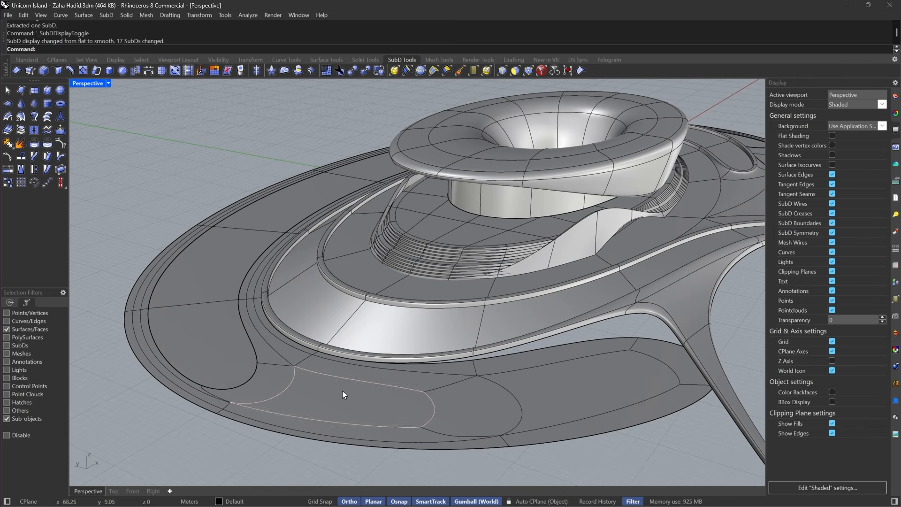
{"action": "left_click", "coordinate": [264, 353]}
{"action": "double_click", "coordinate": [257, 381]}
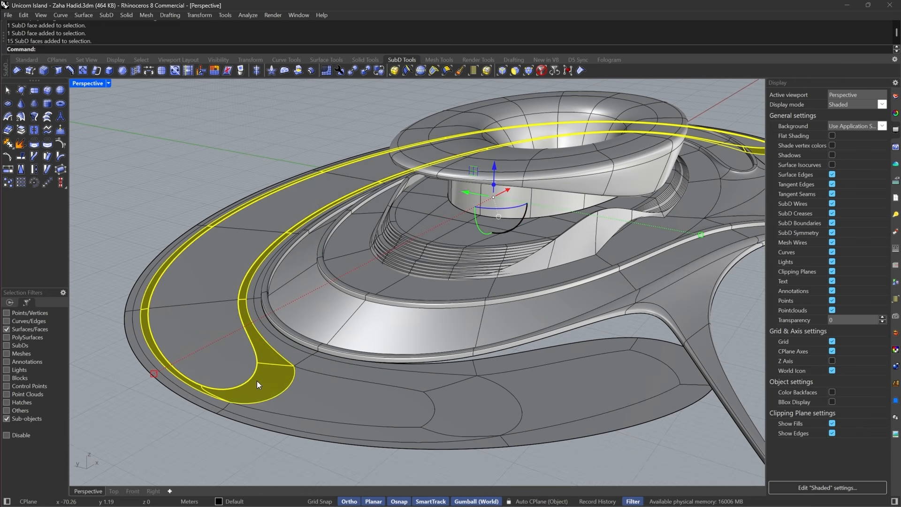
{"action": "left_click", "coordinate": [316, 393], "text": "shift"}
{"action": "right_click_drag", "start_coordinate": [316, 392], "coordinate": [523, 286]}
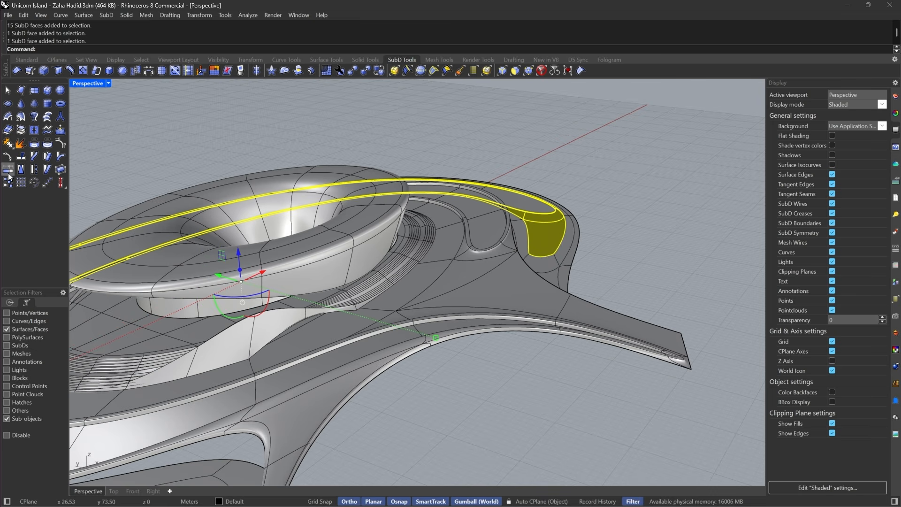
{"action": "left_click", "coordinate": [21, 130]}
{"action": "left_click", "coordinate": [668, 178]}
{"action": "right_click_drag", "start_coordinate": [668, 178], "coordinate": [622, 234]}
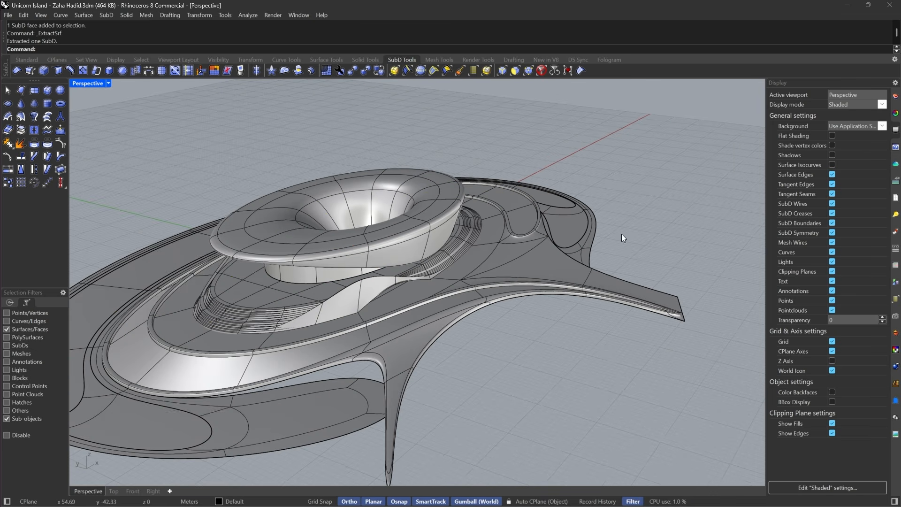
- Select the remaining inner face loop of the strip together with the adjoining end faces at both tips
{"action": "scroll", "coordinate": [356, 369], "scroll_direction": "down", "scroll_amount": 5}
{"action": "right_click_drag", "start_coordinate": [355, 368], "coordinate": [122, 338]}
{"action": "scroll", "coordinate": [122, 338], "scroll_direction": "up", "scroll_amount": 6}
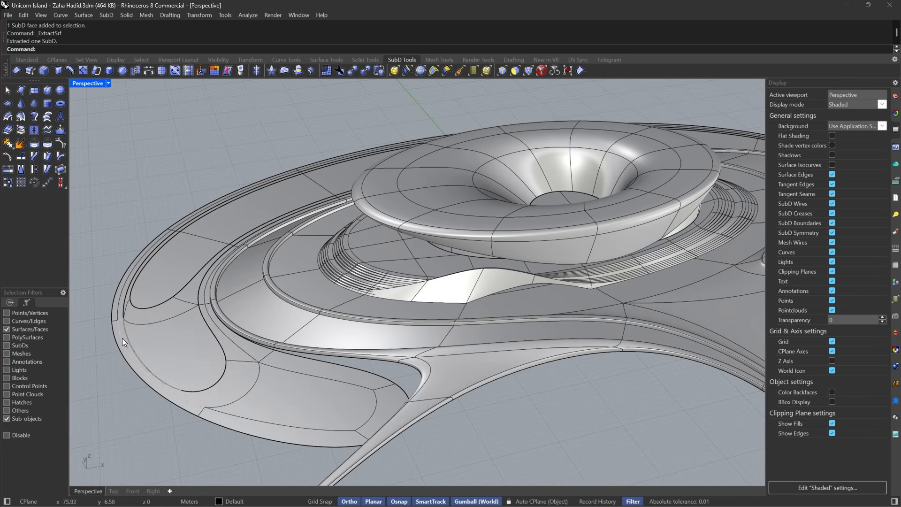
{"action": "left_click", "coordinate": [235, 357]}
{"action": "double_click", "coordinate": [232, 382], "text": "shift"}
{"action": "left_click", "coordinate": [272, 392], "text": "shift"}
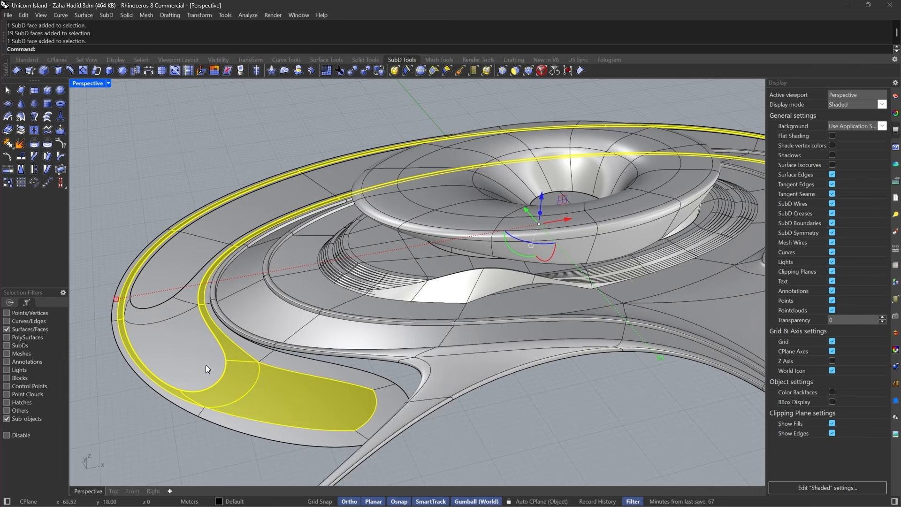
{"action": "scroll", "coordinate": [206, 365], "scroll_direction": "down", "scroll_amount": 6}
{"action": "scroll", "coordinate": [515, 349], "scroll_direction": "up", "scroll_amount": 7}
{"action": "right_click_drag", "start_coordinate": [515, 349], "coordinate": [483, 348]}
{"action": "scroll", "coordinate": [482, 348], "scroll_direction": "down", "scroll_amount": 6}
{"action": "scroll", "coordinate": [461, 385], "scroll_direction": "up", "scroll_amount": 7}
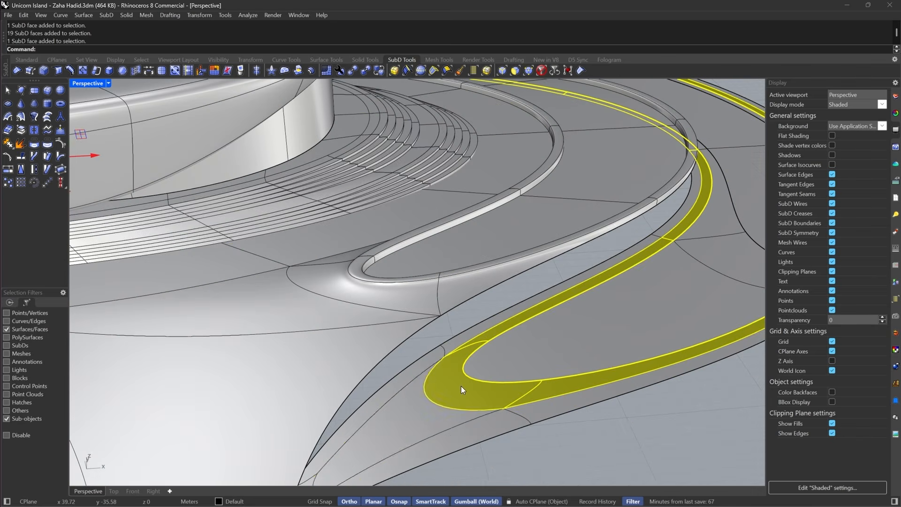
{"action": "left_click", "coordinate": [408, 419], "text": "shift"}
{"action": "scroll", "coordinate": [458, 312], "scroll_direction": "down", "scroll_amount": 7}
{"action": "scroll", "coordinate": [457, 312], "scroll_direction": "up", "scroll_amount": 8}
- Select the two overlapping vertices at the strip's pointed tip in flat display and stitch them at their average location
{"action": "key", "text": "Tab"}
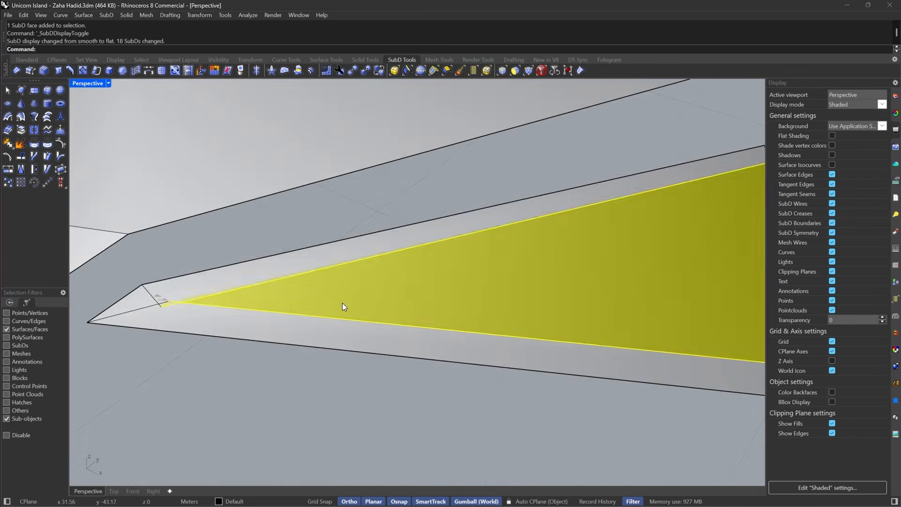
{"action": "scroll", "coordinate": [342, 308], "scroll_direction": "up", "scroll_amount": 3}
{"action": "left_click", "coordinate": [529, 71]}
{"action": "left_click_drag", "start_coordinate": [270, 317], "coordinate": [347, 479]}
{"action": "scroll", "coordinate": [328, 348], "scroll_direction": "down", "scroll_amount": 10}
{"action": "left_click", "coordinate": [135, 72]}
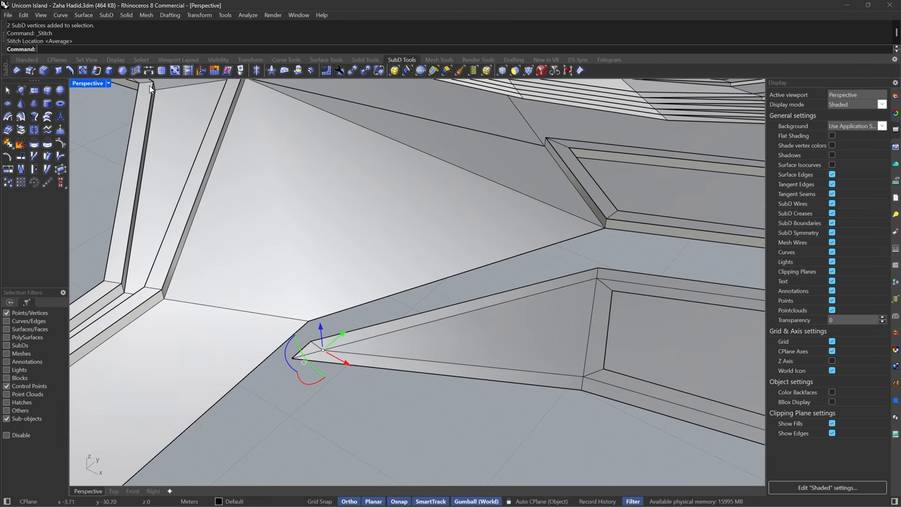
{"action": "scroll", "coordinate": [330, 337], "scroll_direction": "up", "scroll_amount": 5}
{"action": "scroll", "coordinate": [339, 309], "scroll_direction": "down", "scroll_amount": 10}
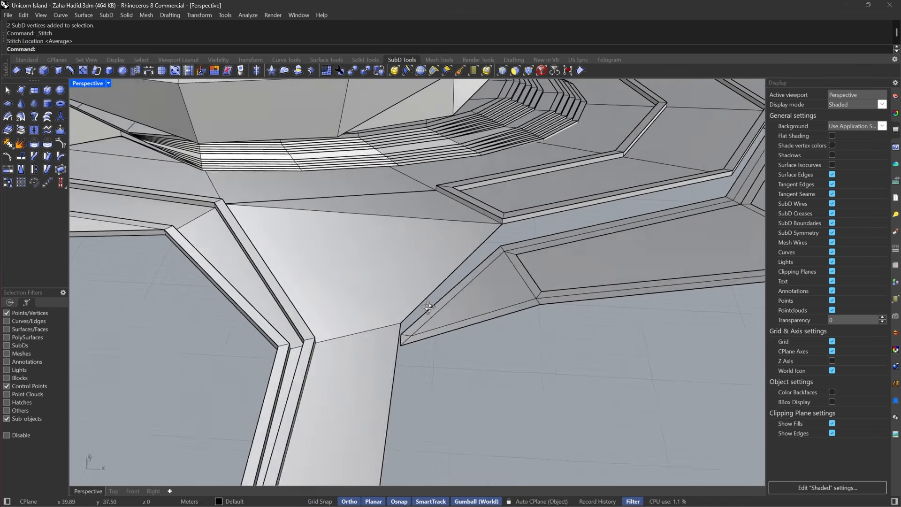
{"action": "scroll", "coordinate": [505, 287], "scroll_direction": "up", "scroll_amount": 5}
{"action": "scroll", "coordinate": [504, 284], "scroll_direction": "down", "scroll_amount": 10}
{"action": "scroll", "coordinate": [518, 281], "scroll_direction": "up", "scroll_amount": 8}
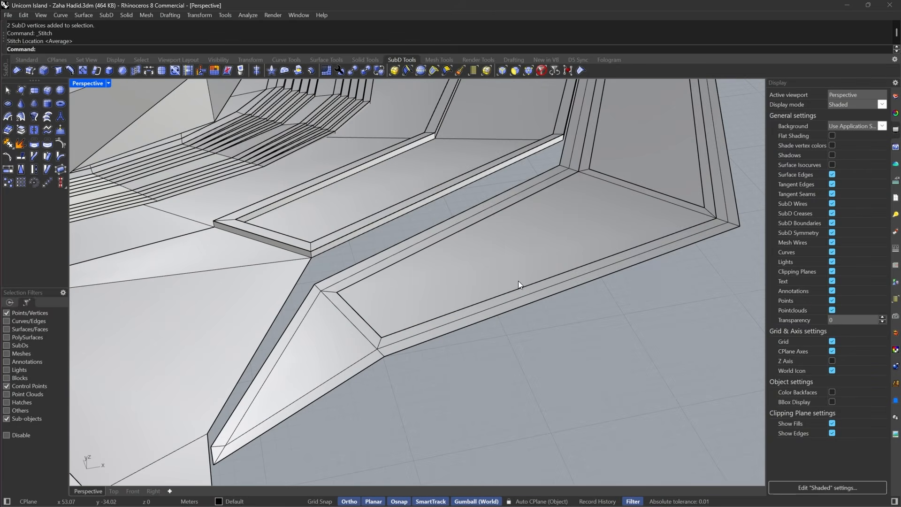
- Select the strip's remaining inner face loop plus the adjoining faces at both tips, and extract them as a separate SubD
{"action": "left_click", "coordinate": [514, 70]}
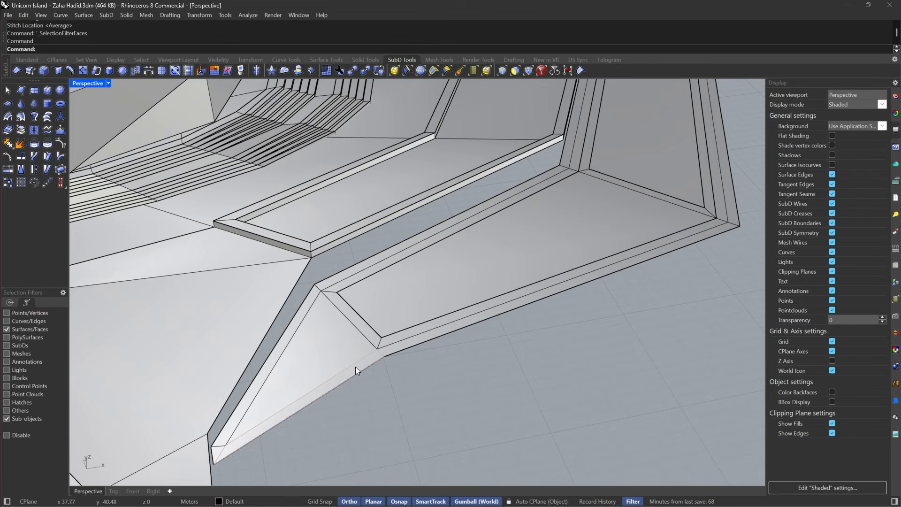
{"action": "left_click", "coordinate": [355, 366]}
{"action": "left_click", "coordinate": [389, 343]}
{"action": "double_click", "coordinate": [370, 341], "text": "shift"}
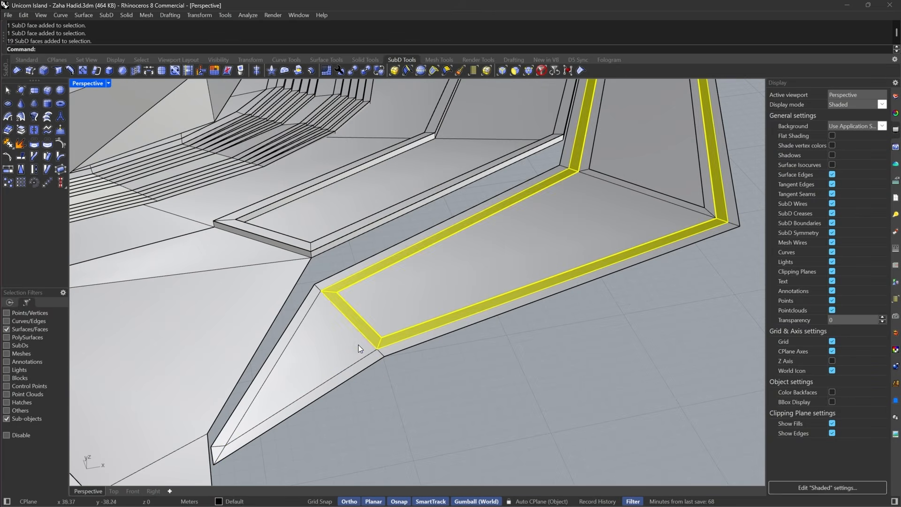
{"action": "left_click", "coordinate": [358, 345], "text": "shift"}
{"action": "scroll", "coordinate": [534, 342], "scroll_direction": "down", "scroll_amount": 10}
{"action": "scroll", "coordinate": [93, 366], "scroll_direction": "up", "scroll_amount": 8}
{"action": "left_click", "coordinate": [172, 396], "text": "shift"}
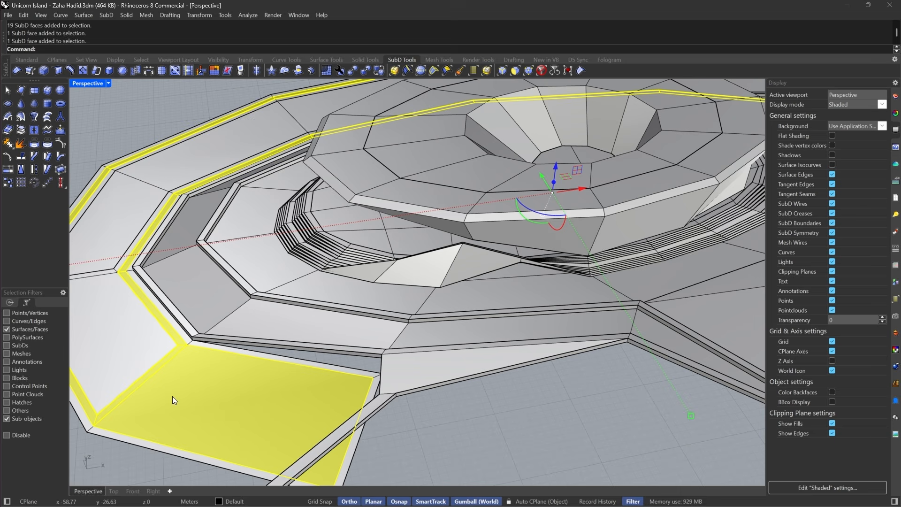
{"action": "left_click", "coordinate": [24, 130]}
- Switch the SubDs to smooth display and reset the selection filter to whole objects
{"action": "scroll", "coordinate": [478, 432], "scroll_direction": "down", "scroll_amount": 6}
{"action": "key", "text": "Tab"}
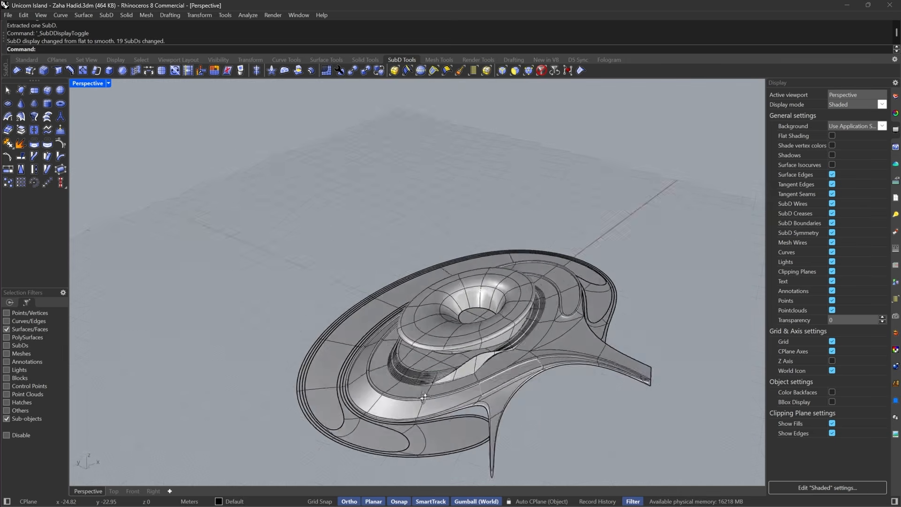
{"action": "scroll", "coordinate": [361, 308], "scroll_direction": "down", "scroll_amount": 4}
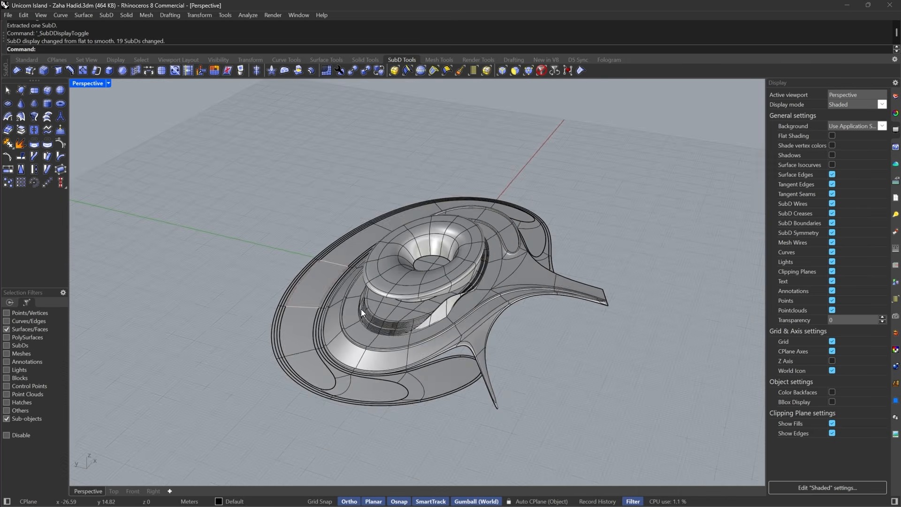
{"action": "right_click_drag", "start_coordinate": [361, 308], "coordinate": [285, 300]}
{"action": "scroll", "coordinate": [285, 300], "scroll_direction": "up", "scroll_amount": 8}
{"action": "left_click", "coordinate": [540, 70]}
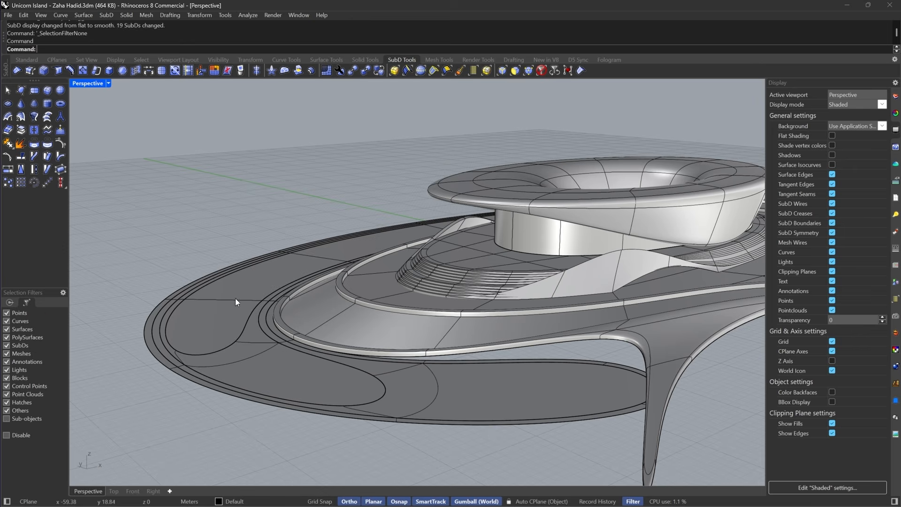
- Try a vertical extrusion of the strip's innermost panel, return to flat SubD display and undo the extrusion
{"action": "left_click", "coordinate": [235, 297]}
{"action": "scroll", "coordinate": [472, 257], "scroll_direction": "down", "scroll_amount": 3}
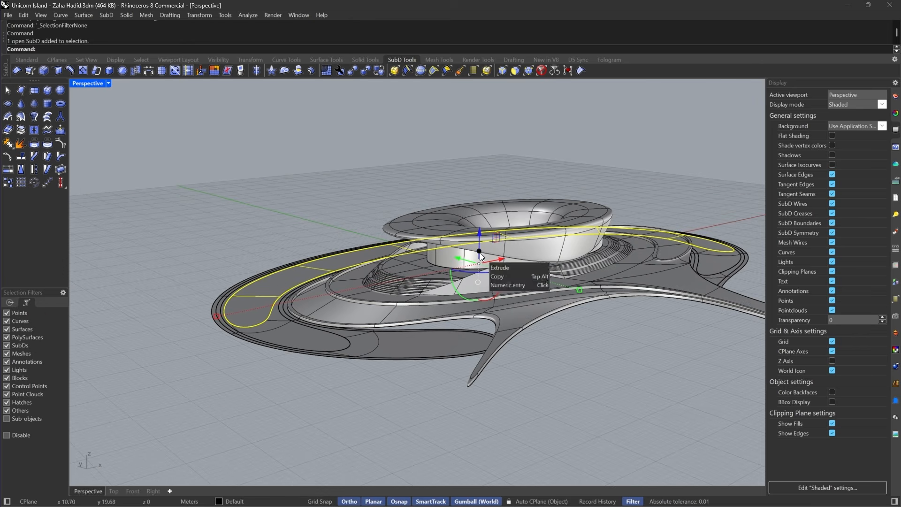
{"action": "left_click", "coordinate": [480, 253]}
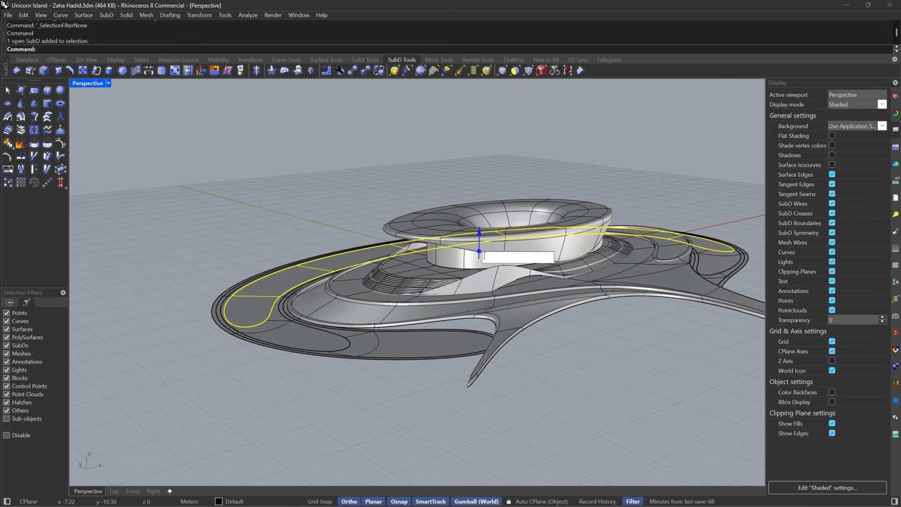
{"action": "key", "text": "Return"}
{"action": "scroll", "coordinate": [224, 320], "scroll_direction": "up", "scroll_amount": 4}
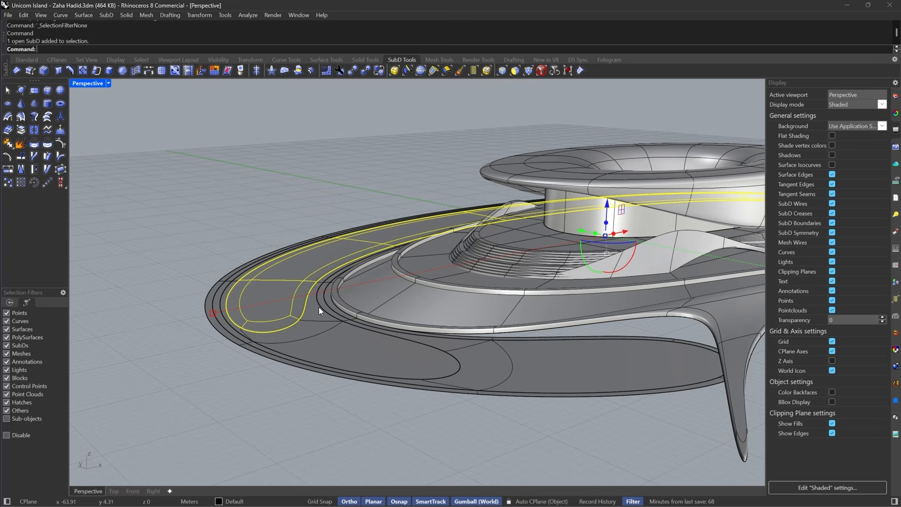
{"action": "mouse_move", "coordinate": [319, 307]}
{"action": "right_mouse_down"}
{"action": "mouse_move", "coordinate": [335, 298]}
{"action": "mouse_move", "coordinate": [325, 309]}
{"action": "right_mouse_up"}
{"action": "key", "text": "Tab"}
{"action": "key", "text": "ctrl+z"}
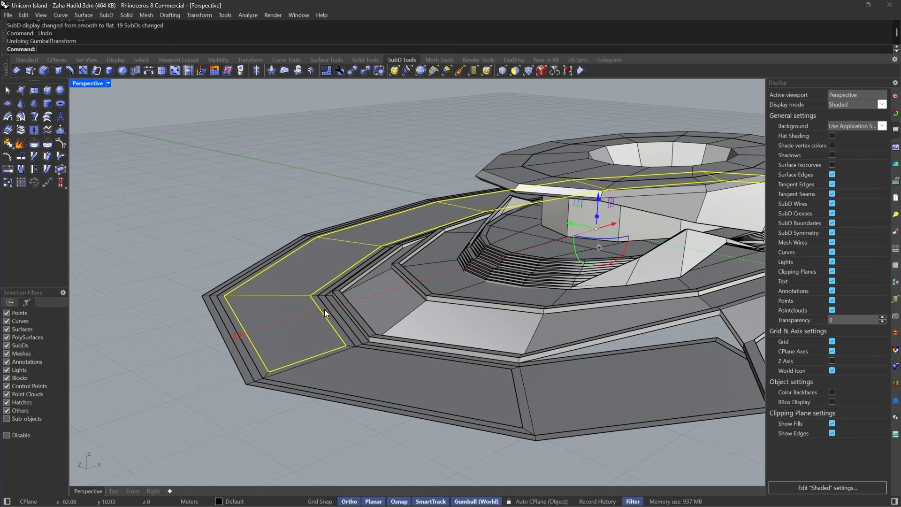
- Extrude the innermost panel of the strip vertically by 0.2 and move it up by 0.2
{"action": "left_click", "coordinate": [595, 218]}
{"action": "type", "text": ".2"}
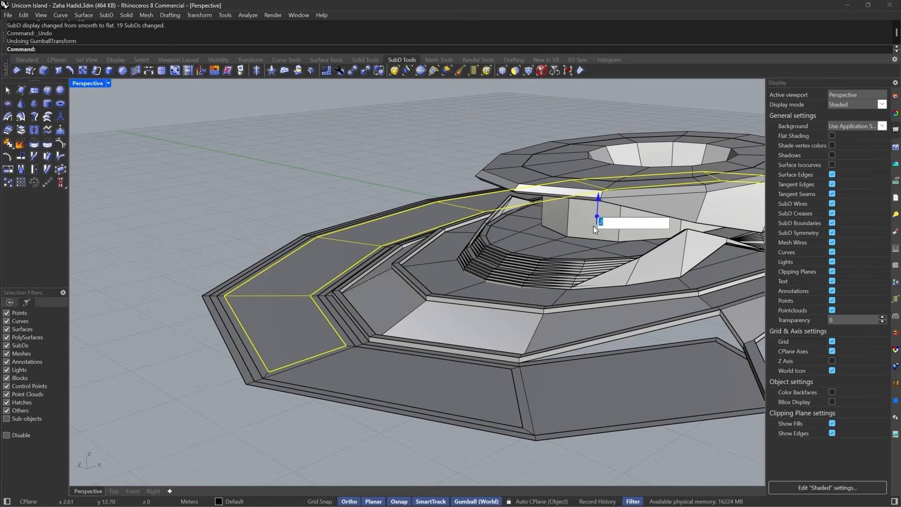
{"action": "key", "text": "Return"}
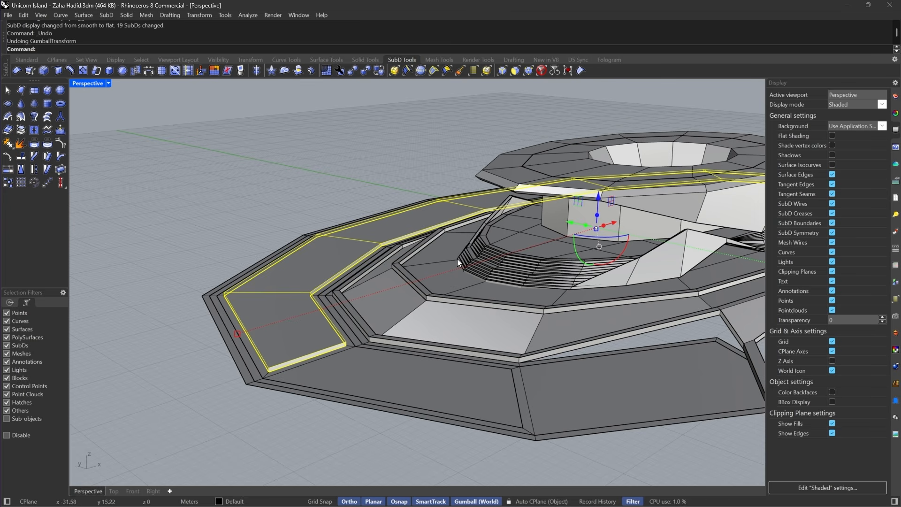
{"action": "left_click", "coordinate": [598, 202]}
{"action": "type", "text": ".2"}
{"action": "key", "text": "Return"}
- Extrude the middle band surrounding the innermost panel vertically to give it thickness
{"action": "left_click", "coordinate": [401, 364]}
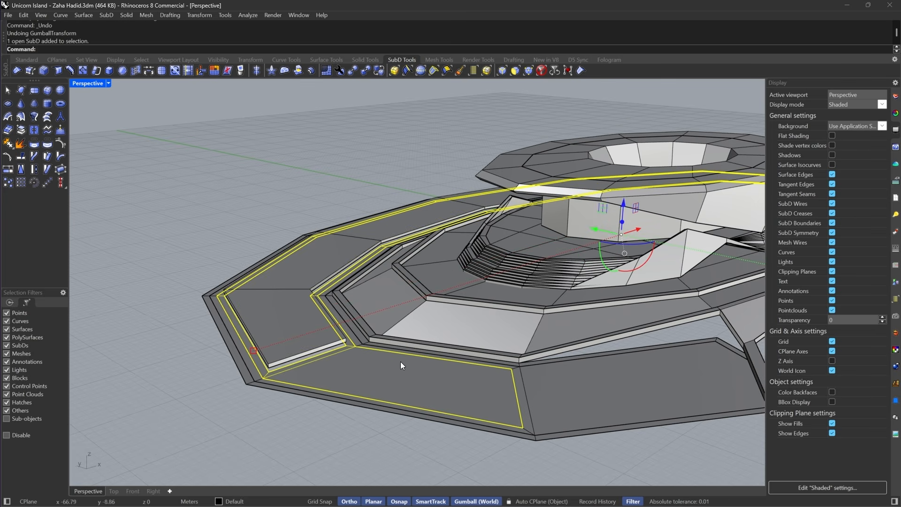
{"action": "left_click", "coordinate": [622, 223]}
{"action": "key", "text": "Return"}
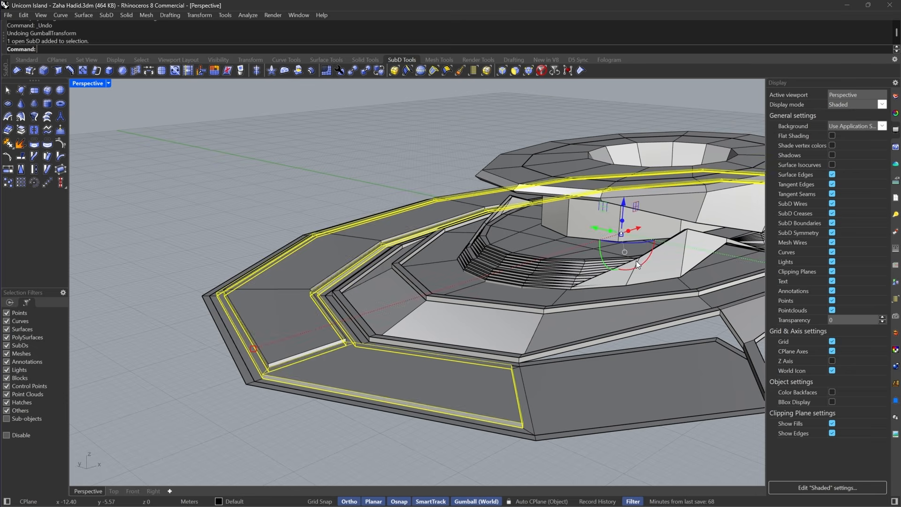
{"action": "key", "text": "Escape"}
- Select the middle band together with the innermost panel and move both slightly upward
{"action": "left_click", "coordinate": [440, 368]}
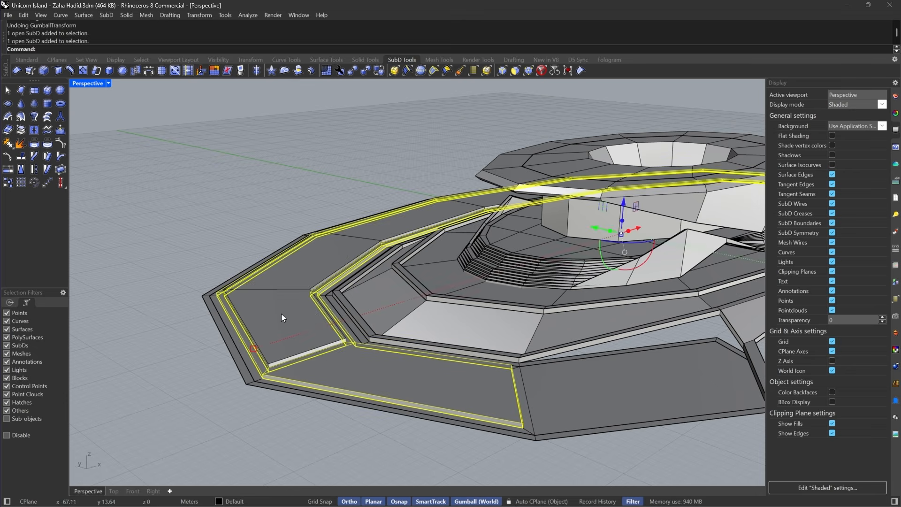
{"action": "left_click", "coordinate": [280, 314], "text": "shift"}
{"action": "left_click_drag", "start_coordinate": [623, 203], "coordinate": [623, 201]}
{"action": "key", "text": "Escape"}
- Extrude the outer band that surrounds the middle band vertically by 0.5
{"action": "scroll", "coordinate": [357, 326], "scroll_direction": "down", "scroll_amount": 5}
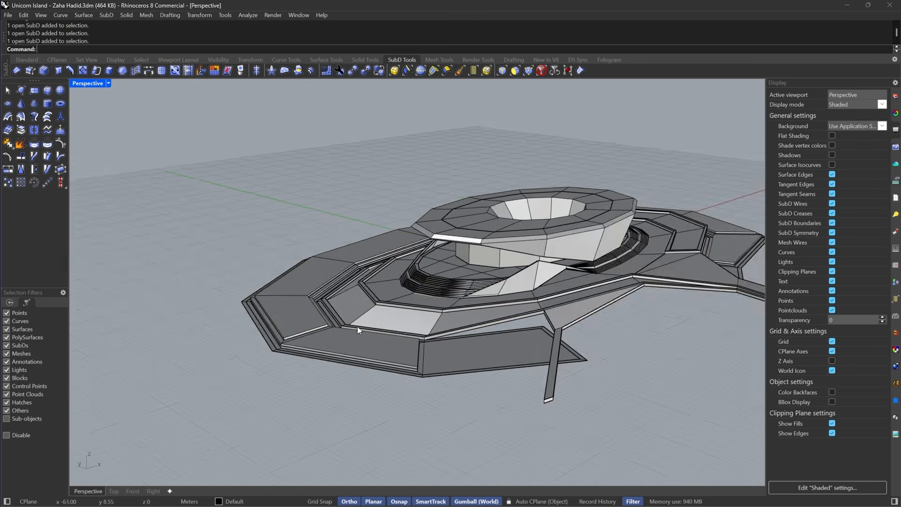
{"action": "scroll", "coordinate": [445, 347], "scroll_direction": "up", "scroll_amount": 6}
{"action": "left_click", "coordinate": [452, 350]}
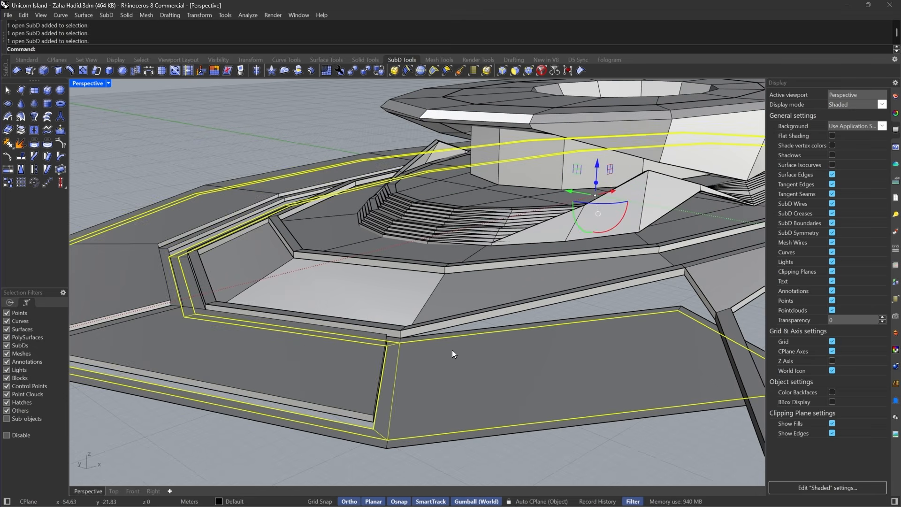
{"action": "left_click", "coordinate": [595, 183]}
{"action": "type", "text": "0.5"}
{"action": "key", "text": "Return"}
{"action": "key", "text": "Escape"}
- Inspect the stepped ground bands from several sides in smooth SubD display with the Rendered display mode
{"action": "scroll", "coordinate": [301, 345], "scroll_direction": "down", "scroll_amount": 5}
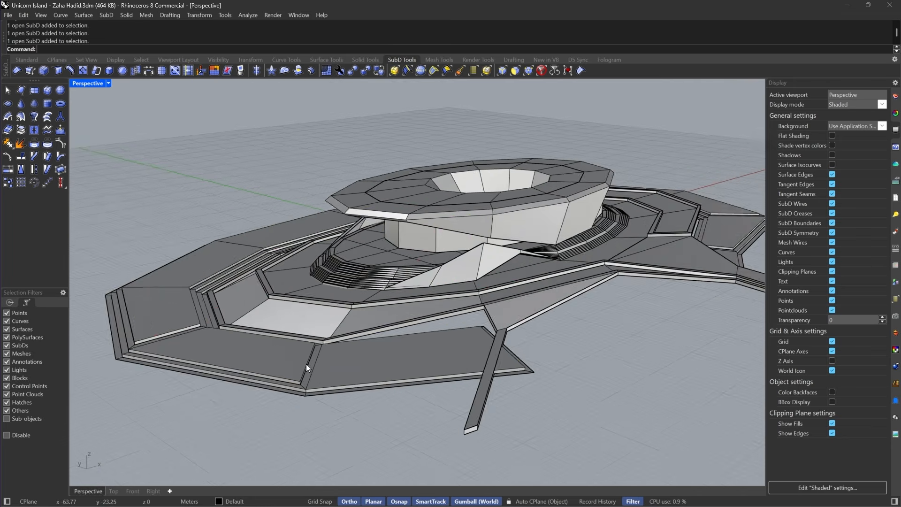
{"action": "key", "text": "Tab"}
{"action": "left_click", "coordinate": [108, 83]}
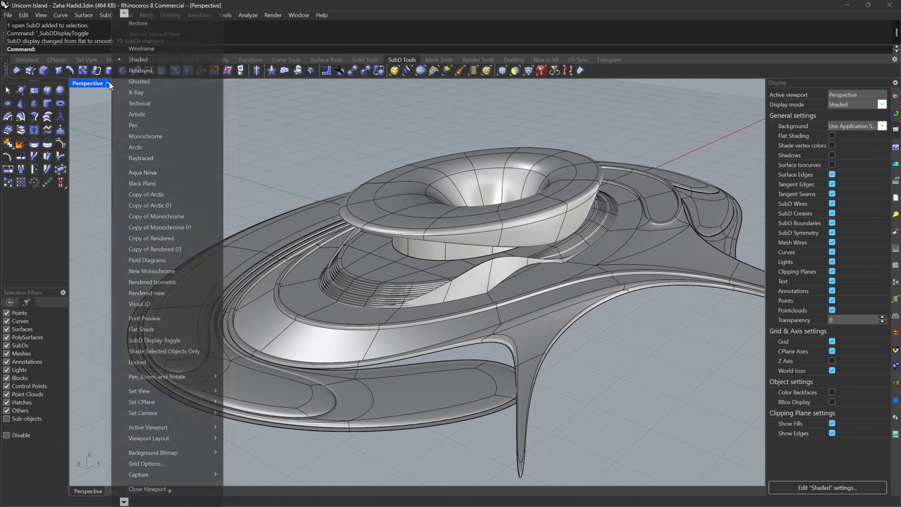
{"action": "left_click", "coordinate": [136, 80]}
{"action": "right_click_drag", "start_coordinate": [522, 292], "coordinate": [409, 374]}
{"action": "scroll", "coordinate": [138, 321], "scroll_direction": "up", "scroll_amount": 5}
{"action": "scroll", "coordinate": [199, 331], "scroll_direction": "down", "scroll_amount": 4}
{"action": "right_click_drag", "start_coordinate": [243, 334], "coordinate": [373, 394]}
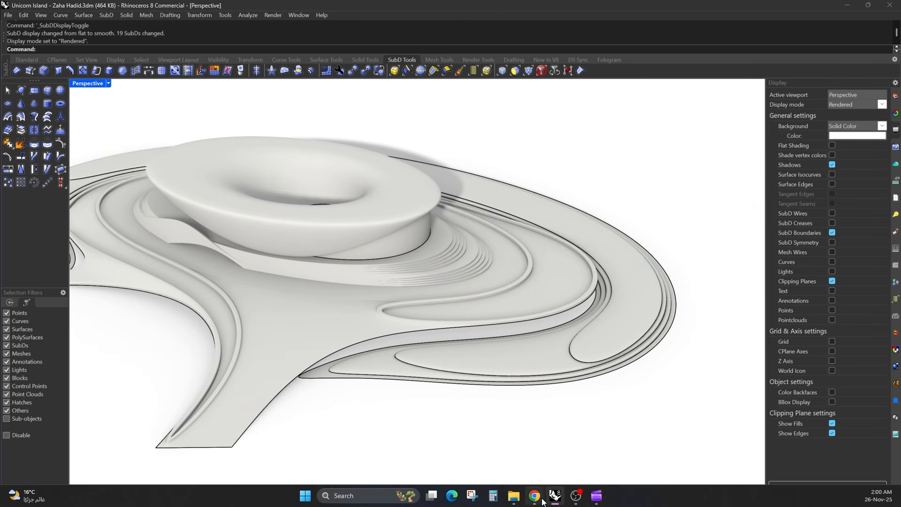
- Switch to Chrome to study the Unicorn Island reference photo, and return to Rhinoceros to compare the model with it
{"action": "left_click", "coordinate": [540, 498]}
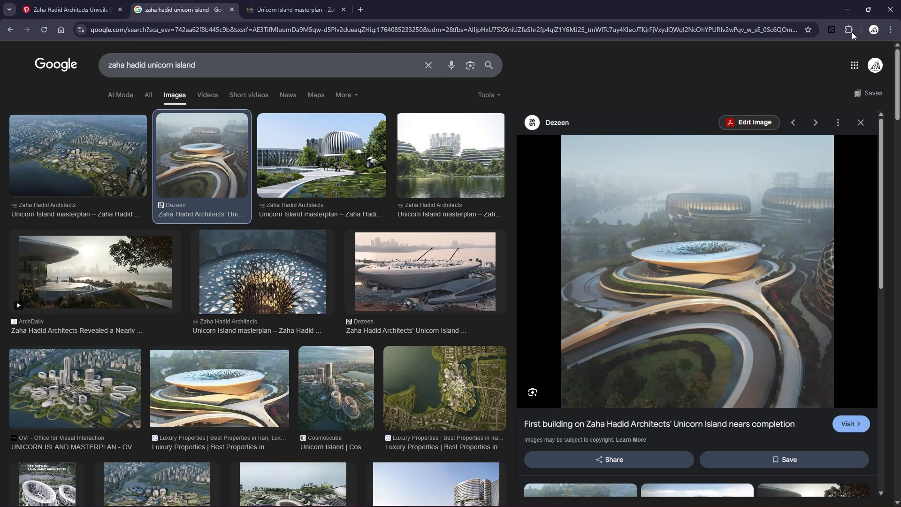
{"action": "left_click", "coordinate": [853, 9]}
{"action": "right_click_drag", "start_coordinate": [586, 305], "coordinate": [336, 314]}
{"action": "scroll", "coordinate": [336, 314], "scroll_direction": "down", "scroll_amount": 8}
{"action": "scroll", "coordinate": [202, 373], "scroll_direction": "up", "scroll_amount": 8}
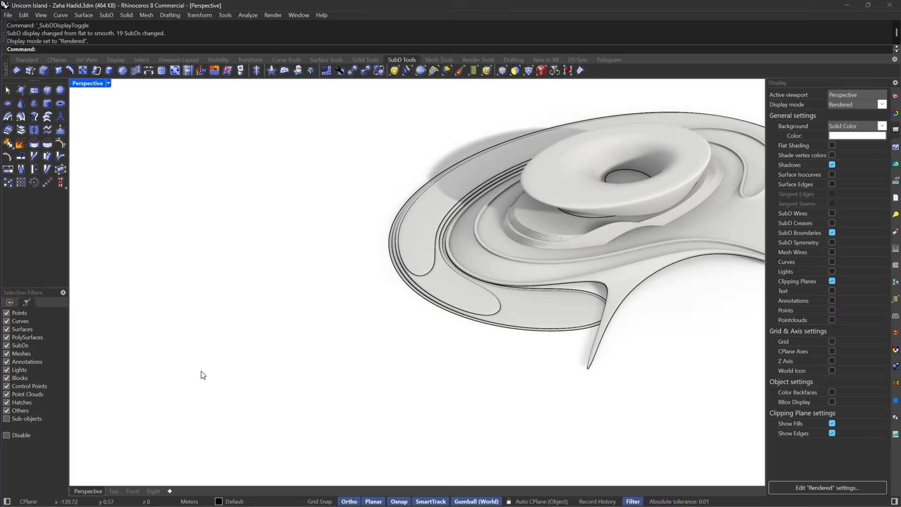
{"action": "scroll", "coordinate": [459, 266], "scroll_direction": "up", "scroll_amount": 6}
{"action": "key", "text": "Tab"}
{"action": "scroll", "coordinate": [459, 266], "scroll_direction": "down", "scroll_amount": 3}
{"action": "left_click", "coordinate": [407, 323]}
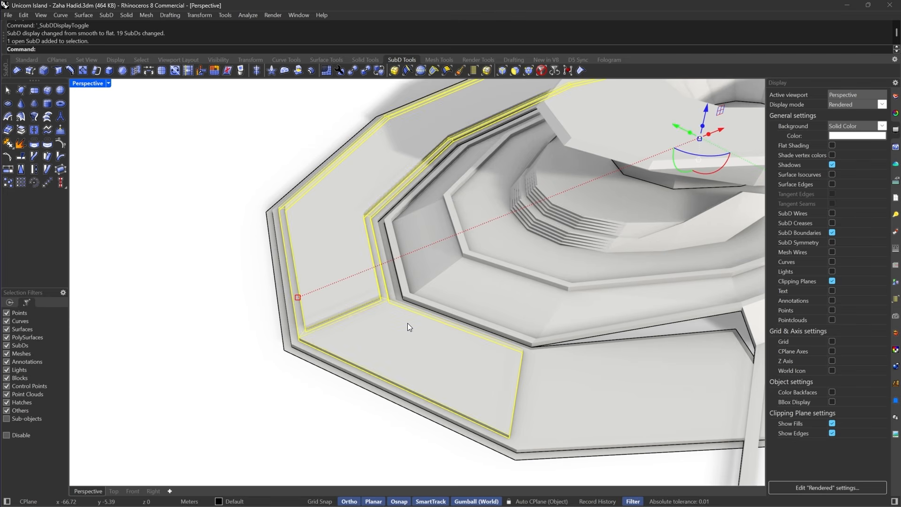
{"action": "key", "text": "Tab"}
{"action": "key", "text": "Escape"}
- Limit selection to faces and select the side face loops of the extruded middle band and the innermost panel
{"action": "left_click", "coordinate": [515, 71]}
{"action": "scroll", "coordinate": [388, 303], "scroll_direction": "up", "scroll_amount": 5}
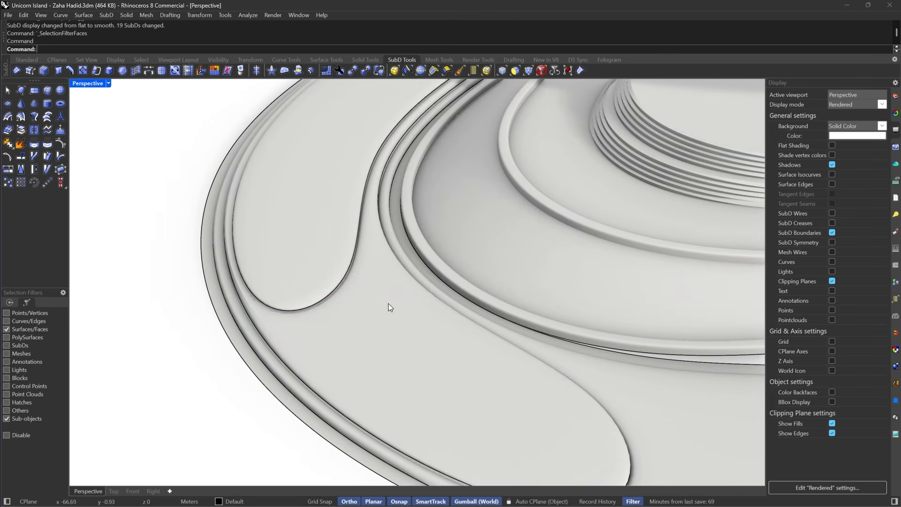
{"action": "right_click_drag", "start_coordinate": [388, 303], "coordinate": [422, 225]}
{"action": "scroll", "coordinate": [367, 262], "scroll_direction": "down", "scroll_amount": 8}
{"action": "scroll", "coordinate": [520, 214], "scroll_direction": "up", "scroll_amount": 5}
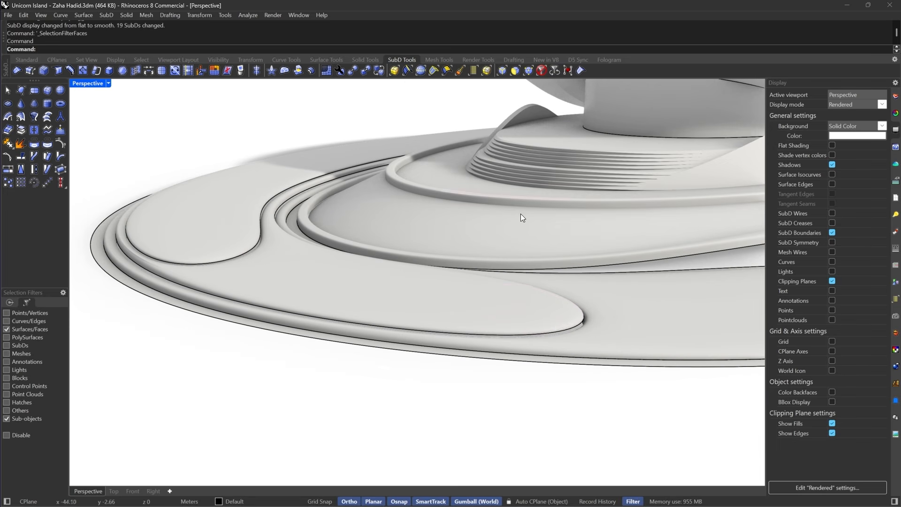
{"action": "left_click", "coordinate": [556, 334]}
{"action": "double_click", "coordinate": [511, 331]}
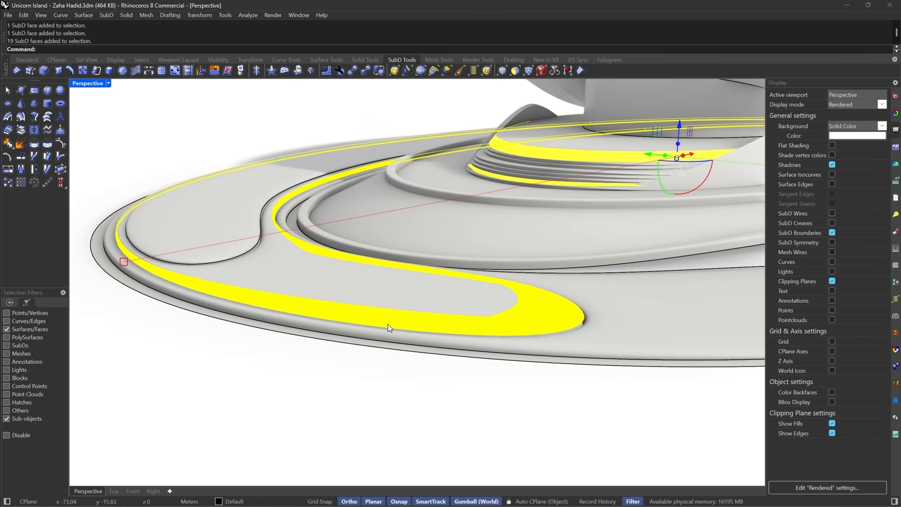
{"action": "double_click", "coordinate": [160, 249]}
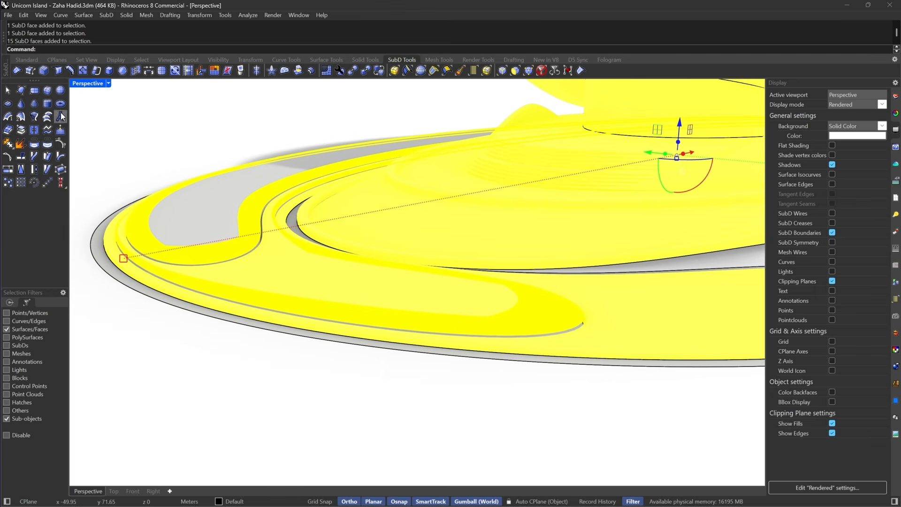
- Switch to Shaded display, add the outer band's side face loop to the selection and extract all three loops as separate SubDs
{"action": "left_click", "coordinate": [108, 83]}
{"action": "right_click_drag", "start_coordinate": [249, 177], "coordinate": [284, 289]}
{"action": "scroll", "coordinate": [279, 255], "scroll_direction": "down", "scroll_amount": 5}
{"action": "scroll", "coordinate": [283, 288], "scroll_direction": "up", "scroll_amount": 5}
{"action": "left_click", "coordinate": [356, 394], "text": "shift"}
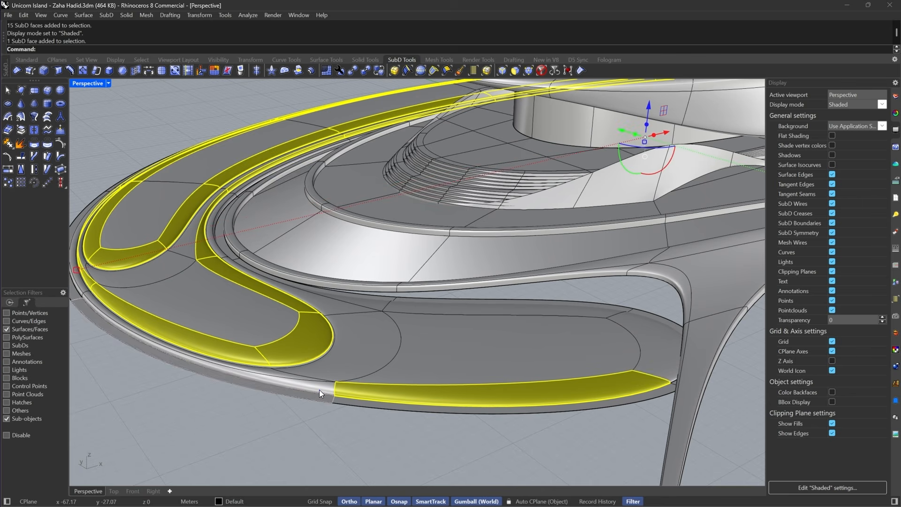
{"action": "double_click", "coordinate": [319, 389]}
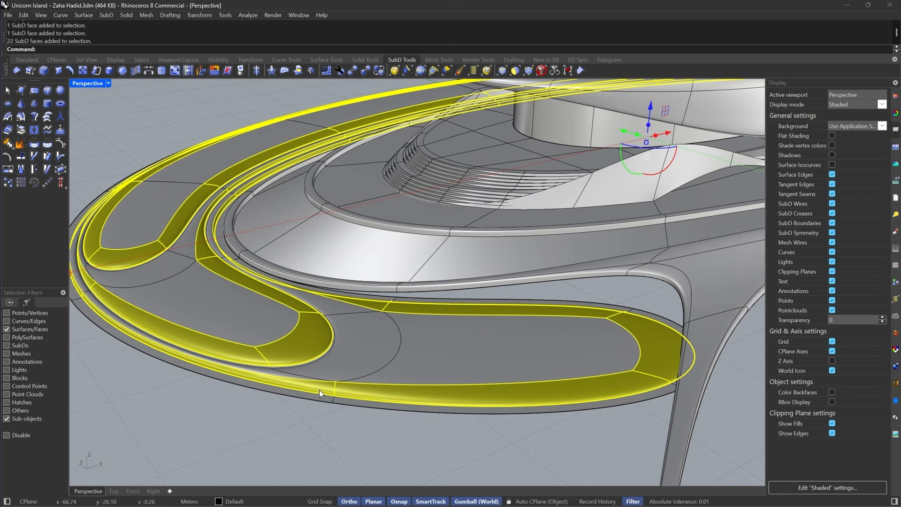
{"action": "left_click", "coordinate": [20, 130]}
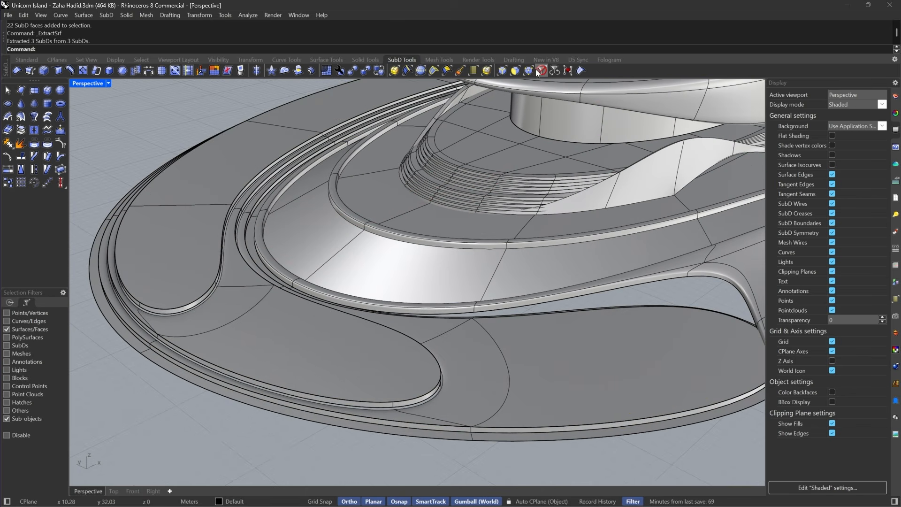
- Select the redundant narrow face loop directly below the innermost panel's side wall and delete it
{"action": "scroll", "coordinate": [198, 257], "scroll_direction": "up", "scroll_amount": 10}
{"action": "left_click", "coordinate": [230, 276]}
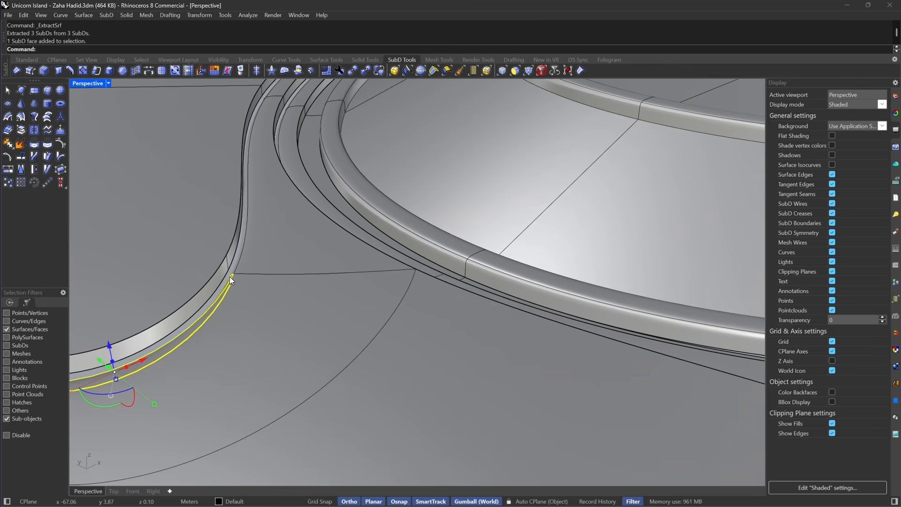
{"action": "double_click", "coordinate": [233, 269], "text": "shift"}
{"action": "scroll", "coordinate": [232, 275], "scroll_direction": "down", "scroll_amount": 10}
{"action": "right_click_drag", "start_coordinate": [231, 275], "coordinate": [279, 241]}
{"action": "scroll", "coordinate": [401, 146], "scroll_direction": "down", "scroll_amount": 3}
{"action": "right_click_drag", "start_coordinate": [365, 219], "coordinate": [460, 329]}
{"action": "scroll", "coordinate": [545, 331], "scroll_direction": "up", "scroll_amount": 3}
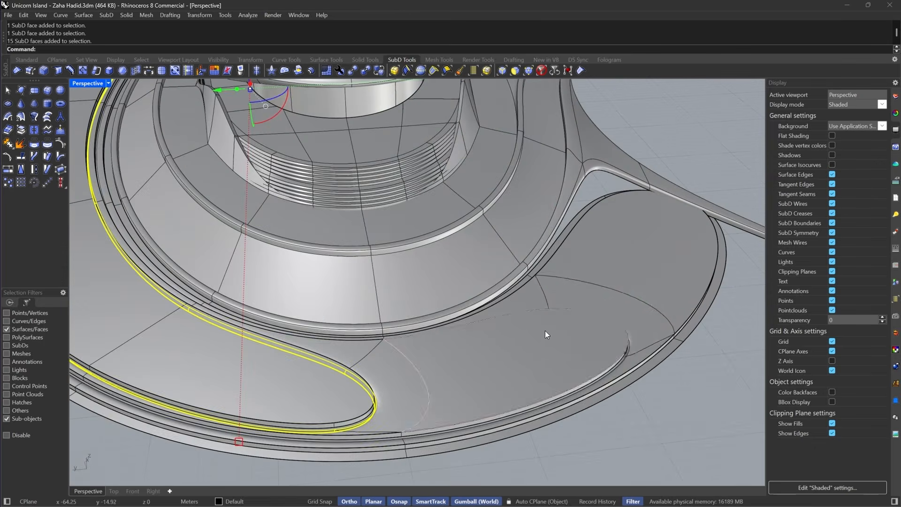
{"action": "scroll", "coordinate": [629, 318], "scroll_direction": "up", "scroll_amount": 3}
{"action": "right_click_drag", "start_coordinate": [628, 318], "coordinate": [474, 329]}
{"action": "scroll", "coordinate": [474, 329], "scroll_direction": "down", "scroll_amount": 6}
{"action": "scroll", "coordinate": [306, 283], "scroll_direction": "up", "scroll_amount": 6}
{"action": "right_click_drag", "start_coordinate": [306, 283], "coordinate": [346, 296]}
{"action": "key", "text": "Delete"}
- Select the hidden inner wall face loop beneath the middle band from a low viewpoint and delete it
{"action": "scroll", "coordinate": [261, 209], "scroll_direction": "up", "scroll_amount": 5}
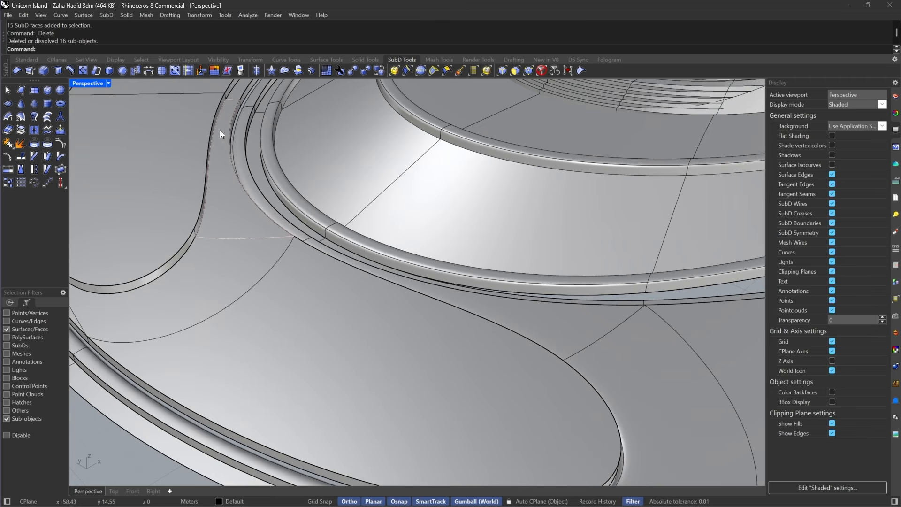
{"action": "scroll", "coordinate": [381, 320], "scroll_direction": "down", "scroll_amount": 6}
{"action": "right_click_drag", "start_coordinate": [381, 320], "coordinate": [347, 257]}
{"action": "scroll", "coordinate": [240, 251], "scroll_direction": "up", "scroll_amount": 6}
{"action": "right_click_drag", "start_coordinate": [239, 251], "coordinate": [375, 227]}
{"action": "scroll", "coordinate": [443, 221], "scroll_direction": "down", "scroll_amount": 4}
{"action": "right_click_drag", "start_coordinate": [443, 221], "coordinate": [573, 196]}
{"action": "scroll", "coordinate": [561, 180], "scroll_direction": "up", "scroll_amount": 4}
{"action": "left_click", "coordinate": [562, 180]}
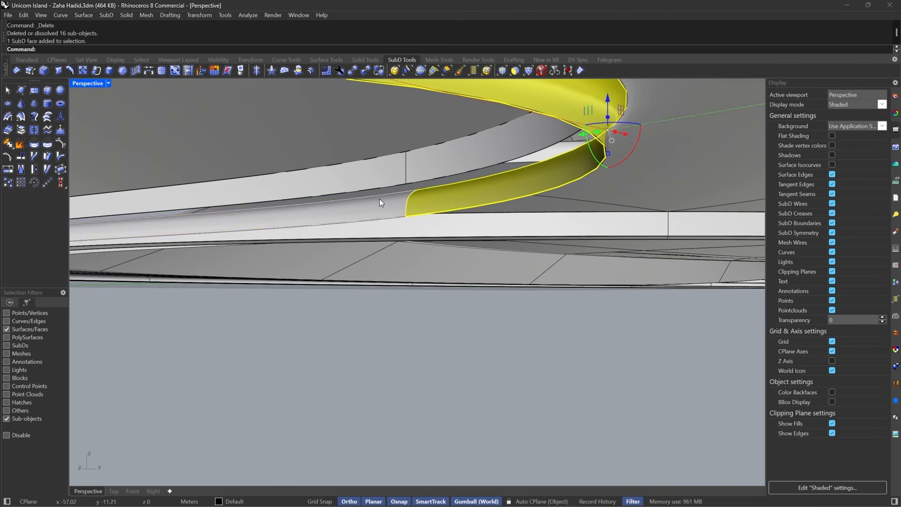
{"action": "double_click", "coordinate": [381, 207], "text": "shift"}
{"action": "key", "text": "Delete"}
{"action": "scroll", "coordinate": [382, 216], "scroll_direction": "down", "scroll_amount": 6}
{"action": "right_click_drag", "start_coordinate": [382, 215], "coordinate": [436, 291]}
{"action": "scroll", "coordinate": [204, 250], "scroll_direction": "up", "scroll_amount": 4}
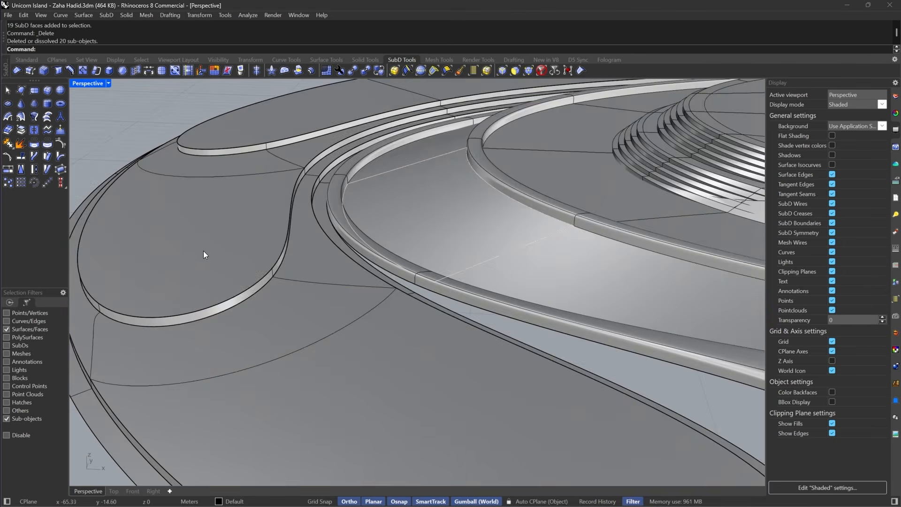
- Reset the selection filter, select the three extracted terrace SubDs to check their extent around the building, and clear the selection
{"action": "scroll", "coordinate": [204, 250], "scroll_direction": "down", "scroll_amount": 5}
{"action": "right_click_drag", "start_coordinate": [203, 250], "coordinate": [327, 280]}
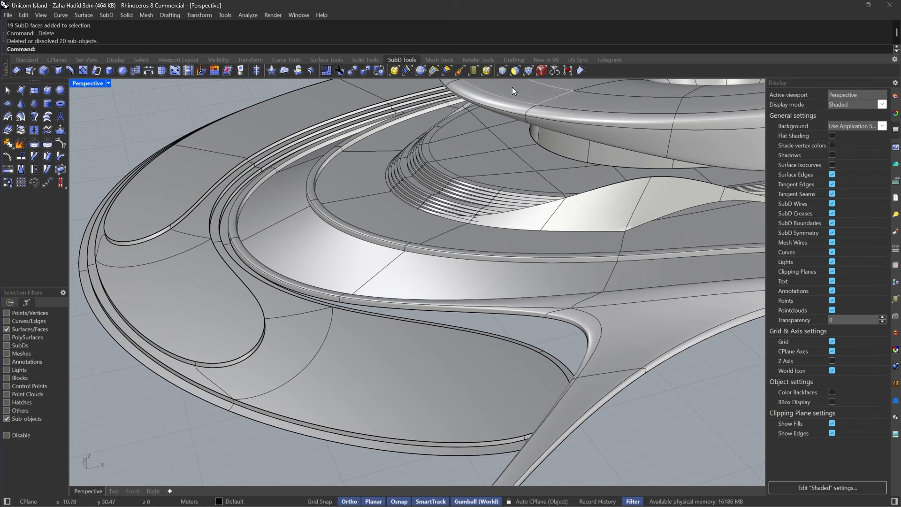
{"action": "left_click", "coordinate": [543, 71]}
{"action": "left_click", "coordinate": [204, 162]}
{"action": "left_click", "coordinate": [187, 287], "text": "shift"}
{"action": "left_click", "coordinate": [331, 366], "text": "shift"}
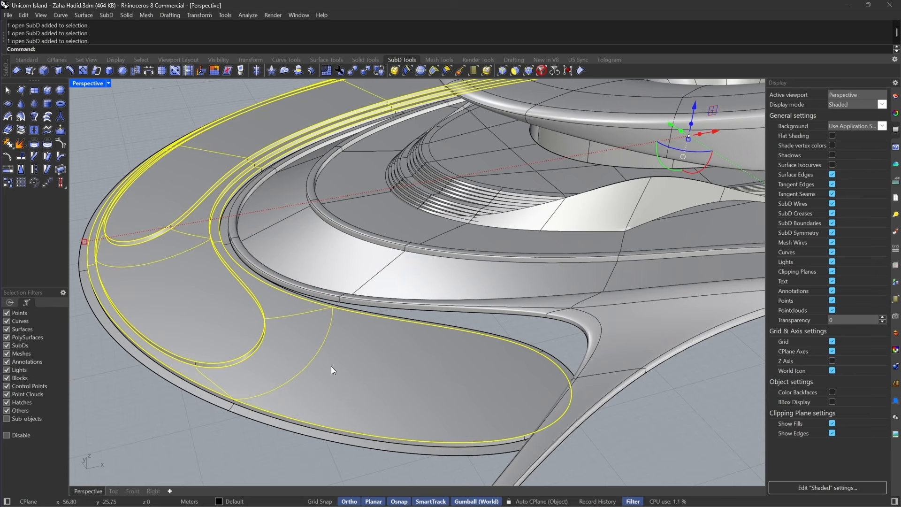
{"action": "scroll", "coordinate": [241, 227], "scroll_direction": "down", "scroll_amount": 7}
{"action": "right_click_drag", "start_coordinate": [259, 258], "coordinate": [357, 324]}
{"action": "scroll", "coordinate": [340, 346], "scroll_direction": "up", "scroll_amount": 4}
{"action": "scroll", "coordinate": [340, 346], "scroll_direction": "down", "scroll_amount": 5}
{"action": "scroll", "coordinate": [599, 216], "scroll_direction": "up", "scroll_amount": 5}
{"action": "scroll", "coordinate": [550, 145], "scroll_direction": "up", "scroll_amount": 2}
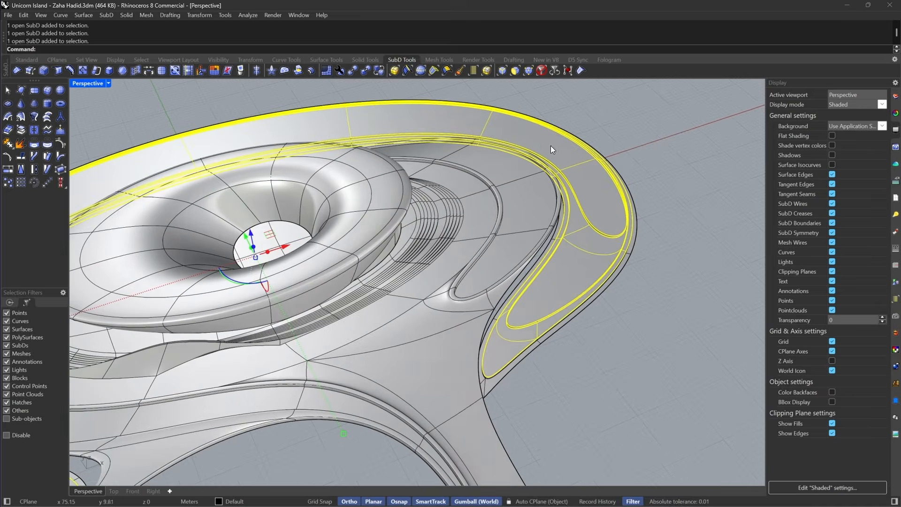
{"action": "scroll", "coordinate": [551, 146], "scroll_direction": "down", "scroll_amount": 5}
{"action": "mouse_move", "coordinate": [550, 150]}
{"action": "right_mouse_down"}
{"action": "mouse_move", "coordinate": [579, 172]}
{"action": "mouse_move", "coordinate": [591, 99]}
{"action": "mouse_move", "coordinate": [535, 148]}
{"action": "right_mouse_up"}
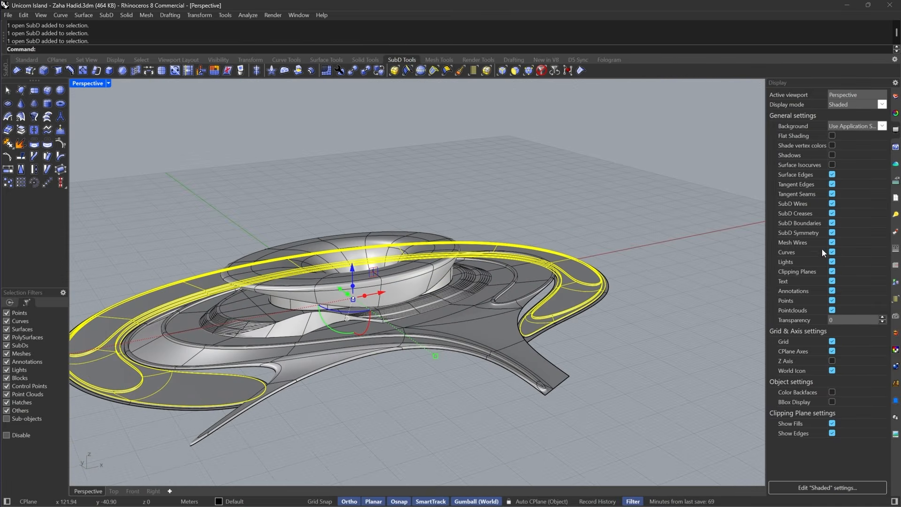
{"action": "scroll", "coordinate": [465, 305], "scroll_direction": "down", "scroll_amount": 5}
{"action": "left_click", "coordinate": [458, 344]}
- Examine the whole building, compare it with the Unicorn Island reference photo in the browser, and return to Rhino
{"action": "scroll", "coordinate": [337, 367], "scroll_direction": "up", "scroll_amount": 6}
{"action": "right_click_drag", "start_coordinate": [441, 368], "coordinate": [516, 328]}
{"action": "scroll", "coordinate": [479, 345], "scroll_direction": "down", "scroll_amount": 7}
{"action": "scroll", "coordinate": [423, 303], "scroll_direction": "up", "scroll_amount": 6}
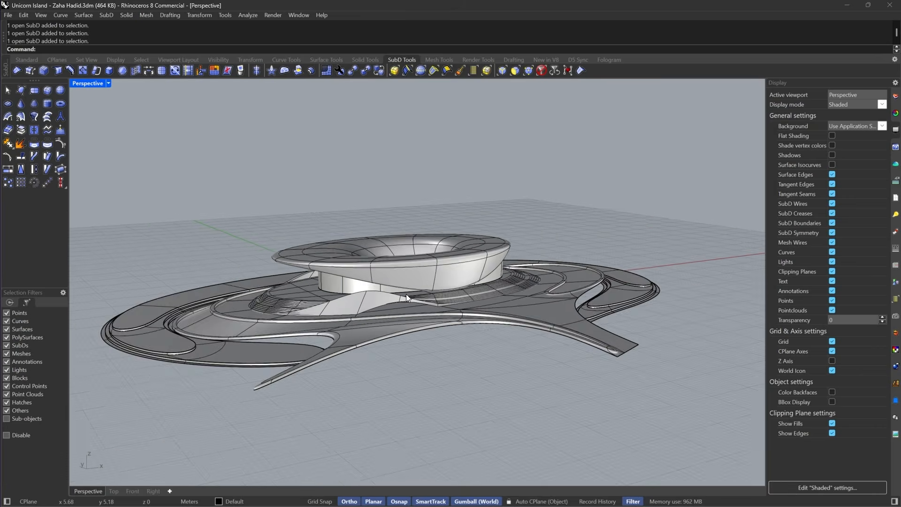
{"action": "scroll", "coordinate": [407, 293], "scroll_direction": "up", "scroll_amount": 4}
{"action": "right_click_drag", "start_coordinate": [411, 319], "coordinate": [562, 326]}
{"action": "scroll", "coordinate": [458, 324], "scroll_direction": "down", "scroll_amount": 5}
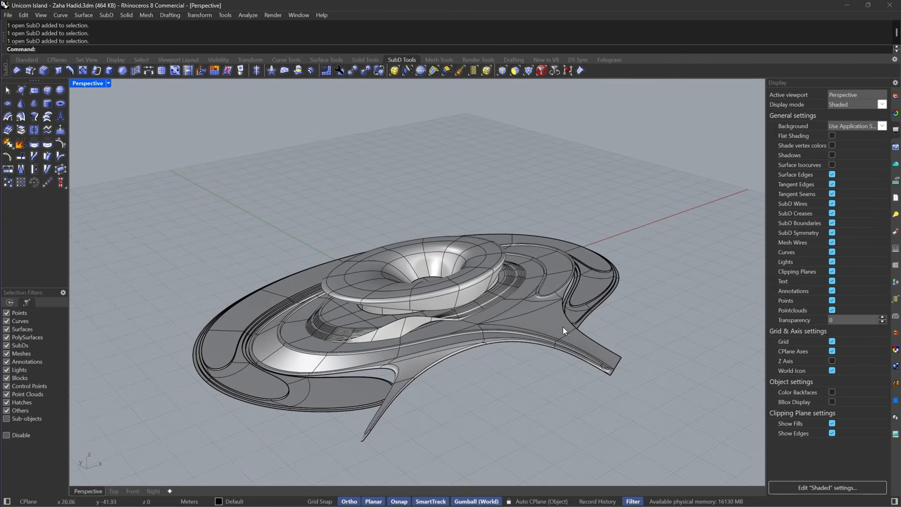
{"action": "left_click", "coordinate": [534, 495]}
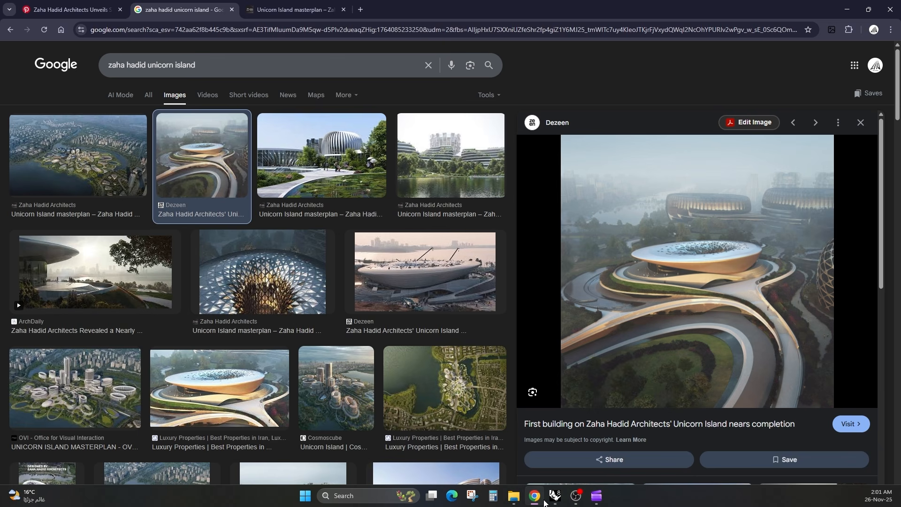
{"action": "left_click", "coordinate": [554, 496]}
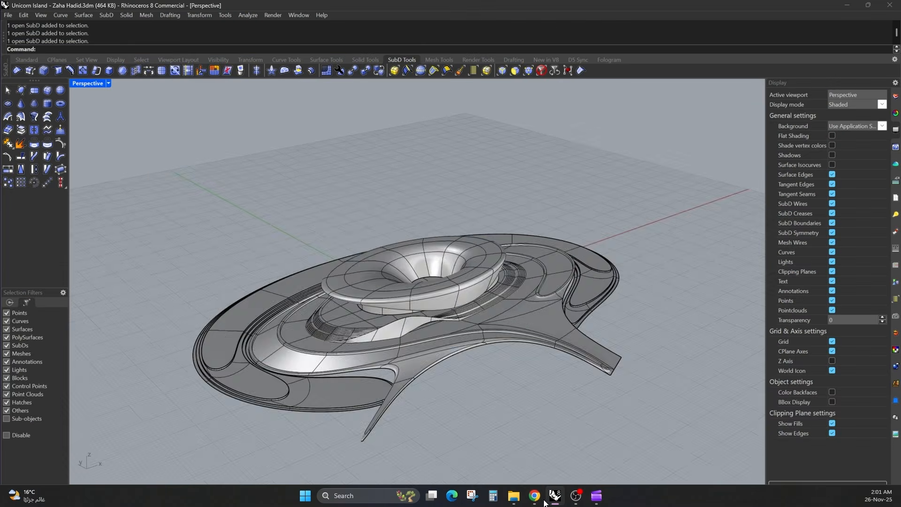
- In flat SubD display, pull the vertices of the ground strip's pointed corner beside the narrow leg inward, and return to smooth display
{"action": "scroll", "coordinate": [497, 319], "scroll_direction": "down", "scroll_amount": 5}
{"action": "right_click_drag", "start_coordinate": [492, 305], "coordinate": [397, 375]}
{"action": "key", "text": "Tab"}
{"action": "scroll", "coordinate": [376, 362], "scroll_direction": "up", "scroll_amount": 5}
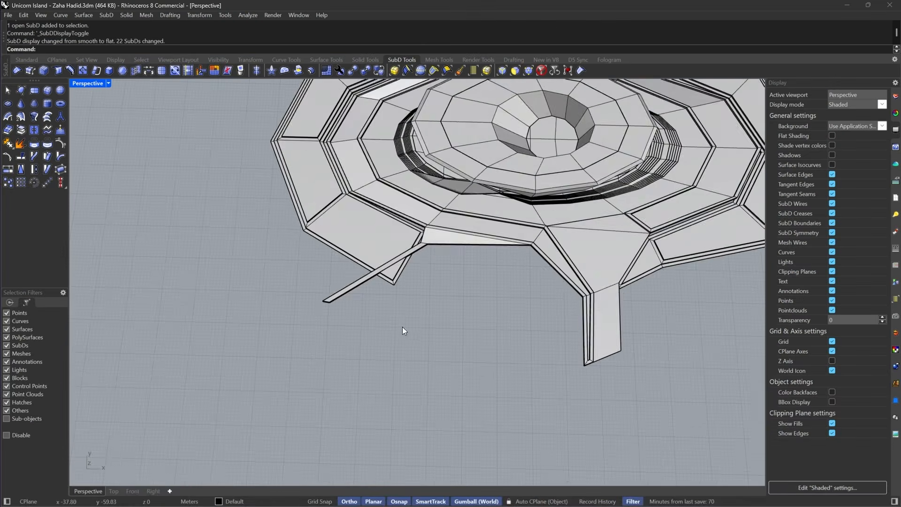
{"action": "right_click_drag", "start_coordinate": [402, 327], "coordinate": [506, 266]}
{"action": "scroll", "coordinate": [525, 229], "scroll_direction": "up", "scroll_amount": 5}
{"action": "scroll", "coordinate": [519, 253], "scroll_direction": "down", "scroll_amount": 6}
{"action": "scroll", "coordinate": [202, 196], "scroll_direction": "up", "scroll_amount": 10}
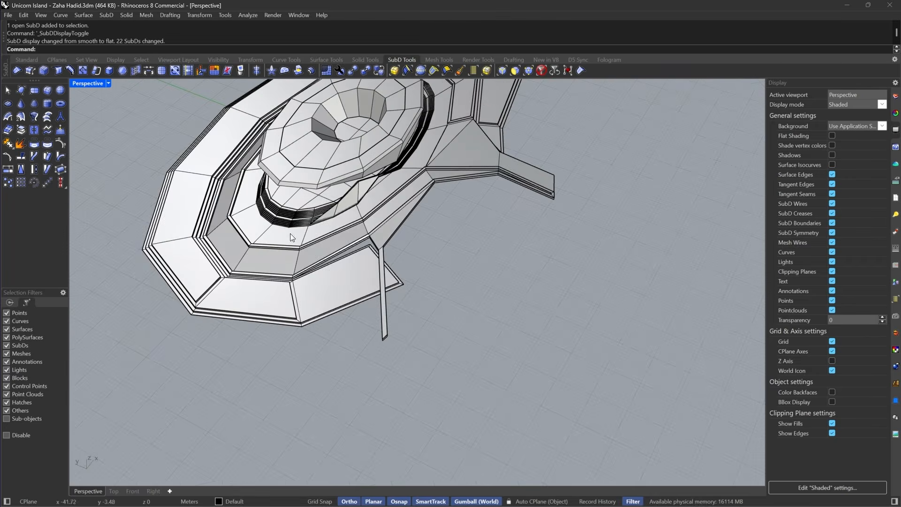
{"action": "left_click", "coordinate": [515, 71]}
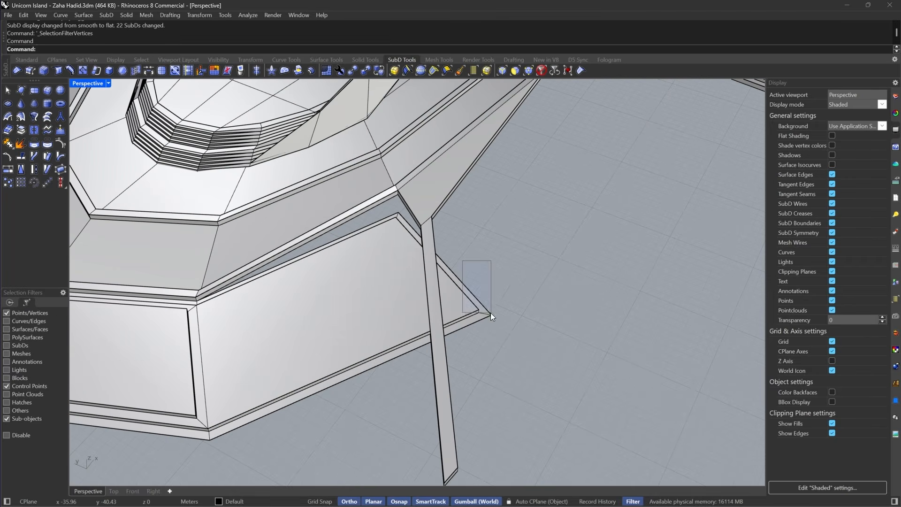
{"action": "left_click_drag", "start_coordinate": [491, 313], "coordinate": [414, 317]}
{"action": "key", "text": "Tab"}
{"action": "scroll", "coordinate": [553, 256], "scroll_direction": "down", "scroll_amount": 8}
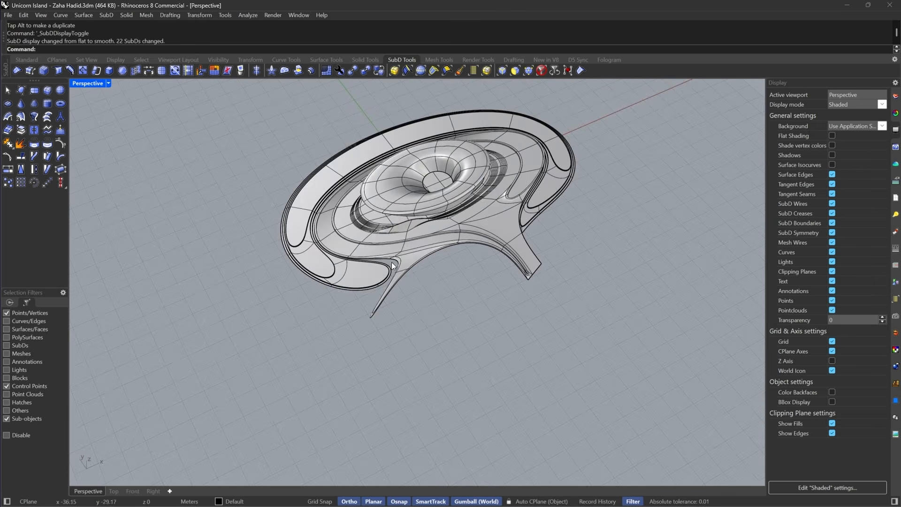
- Shift the same ground strip end's corner vertices further along the narrow leg toward the building in flat display, and restore smooth display
{"action": "scroll", "coordinate": [392, 262], "scroll_direction": "up", "scroll_amount": 10}
{"action": "key", "text": "Tab"}
{"action": "left_click_drag", "start_coordinate": [322, 395], "coordinate": [405, 458]}
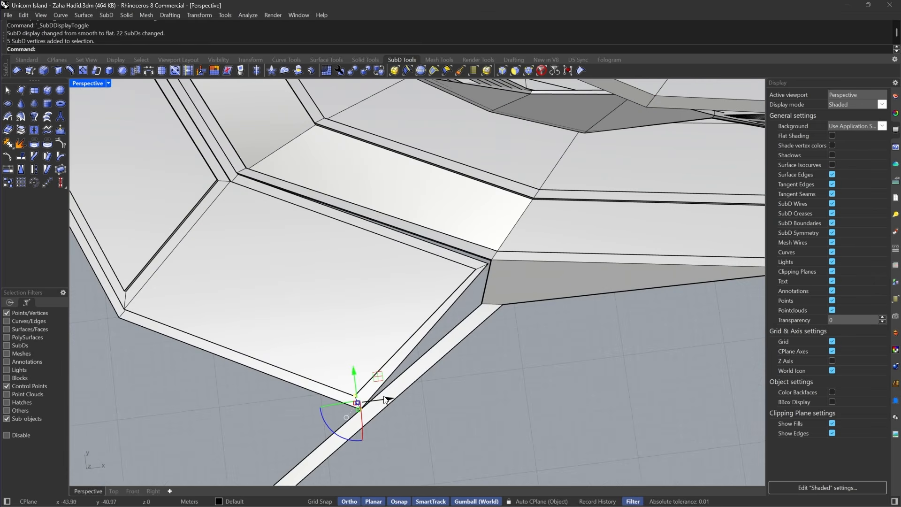
{"action": "left_click_drag", "start_coordinate": [378, 377], "coordinate": [428, 326]}
{"action": "key", "text": "Tab"}
{"action": "scroll", "coordinate": [429, 301], "scroll_direction": "down", "scroll_amount": 7}
{"action": "scroll", "coordinate": [428, 306], "scroll_direction": "down", "scroll_amount": 10}
{"action": "left_click", "coordinate": [436, 338]}
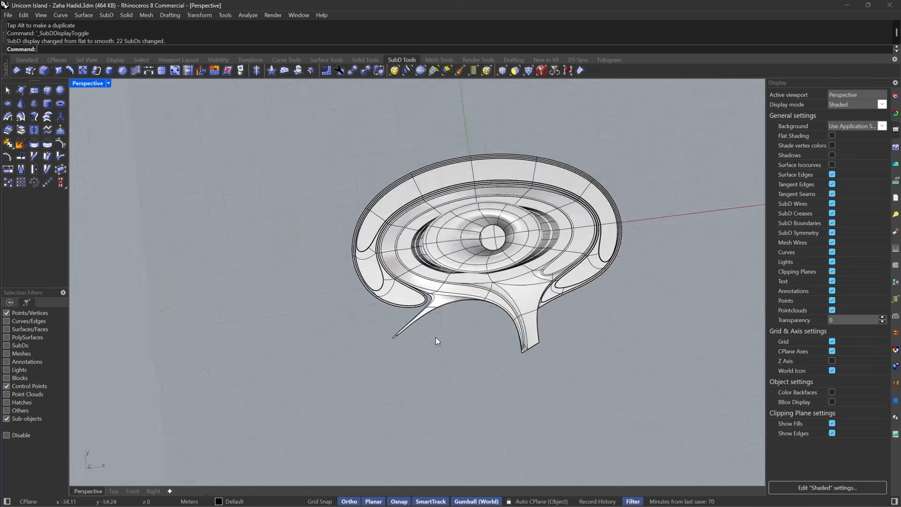
- Select the ground strip's end vertices beside the wide leg, excluding the leg's own vertex, and shift them slightly away from the leg
{"action": "right_click_drag", "start_coordinate": [436, 338], "coordinate": [534, 249]}
{"action": "scroll", "coordinate": [535, 249], "scroll_direction": "up", "scroll_amount": 6}
{"action": "right_click_drag", "start_coordinate": [666, 230], "coordinate": [495, 254]}
{"action": "scroll", "coordinate": [522, 362], "scroll_direction": "up", "scroll_amount": 8}
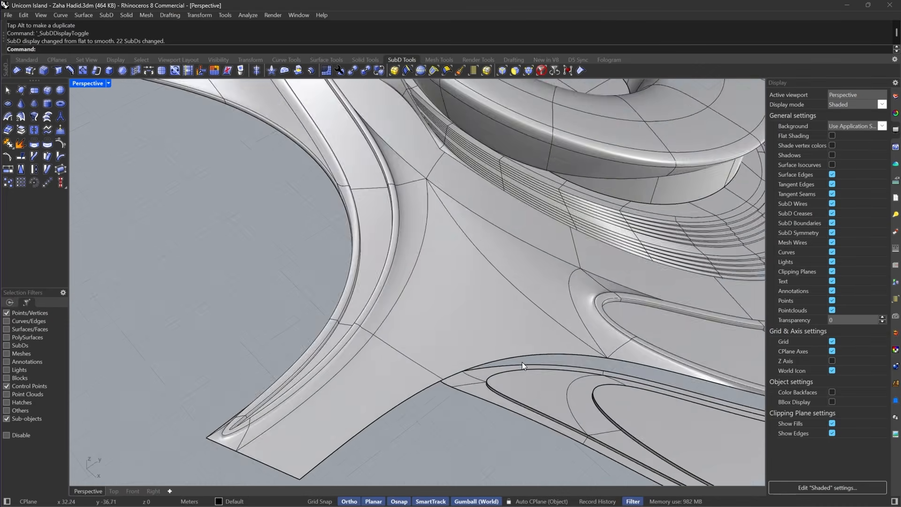
{"action": "key", "text": "Tab"}
{"action": "left_click_drag", "start_coordinate": [490, 338], "coordinate": [489, 342]}
{"action": "left_click", "coordinate": [417, 343], "text": "ctrl"}
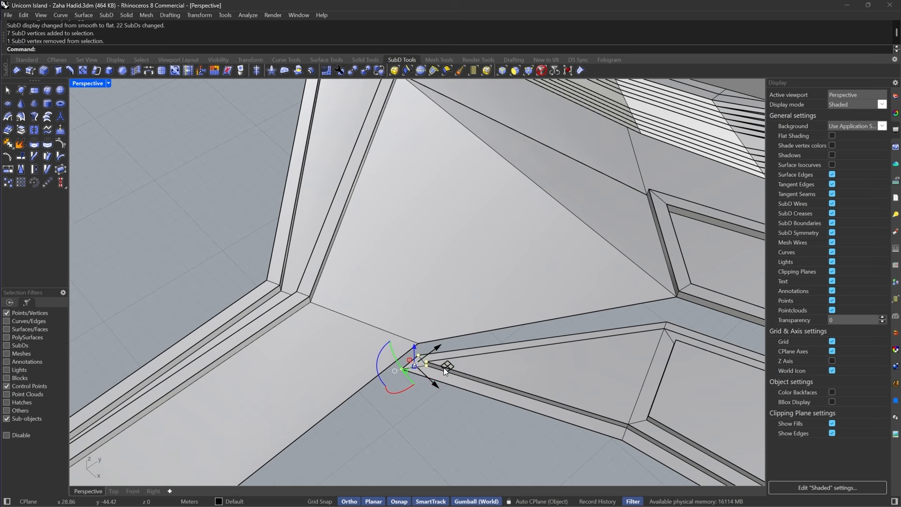
{"action": "left_click_drag", "start_coordinate": [444, 369], "coordinate": [471, 373]}
{"action": "scroll", "coordinate": [470, 356], "scroll_direction": "down", "scroll_amount": 8}
{"action": "key", "text": "Tab"}
{"action": "key", "text": "Escape"}
- Create a SubD torus with 6 vertical and 6 around faces on the ground in front of the building
{"action": "right_click_drag", "start_coordinate": [427, 383], "coordinate": [521, 380]}
{"action": "scroll", "coordinate": [530, 314], "scroll_direction": "down", "scroll_amount": 8}
{"action": "right_click_drag", "start_coordinate": [530, 311], "coordinate": [497, 331]}
{"action": "scroll", "coordinate": [511, 353], "scroll_direction": "up", "scroll_amount": 8}
{"action": "scroll", "coordinate": [517, 274], "scroll_direction": "down", "scroll_amount": 8}
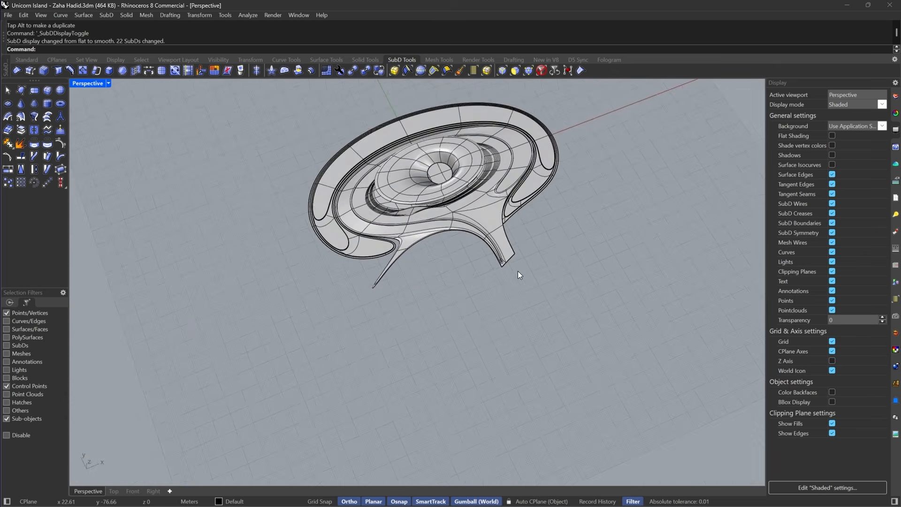
{"action": "right_click_drag", "start_coordinate": [518, 271], "coordinate": [432, 297]}
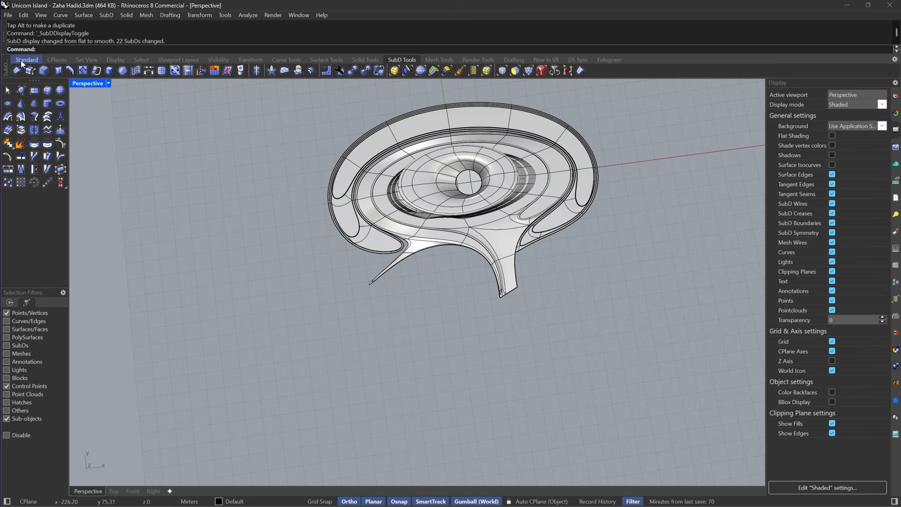
{"action": "left_click", "coordinate": [60, 103]}
{"action": "scroll", "coordinate": [418, 305], "scroll_direction": "down", "scroll_amount": 5}
{"action": "scroll", "coordinate": [423, 295], "scroll_direction": "up", "scroll_amount": 6}
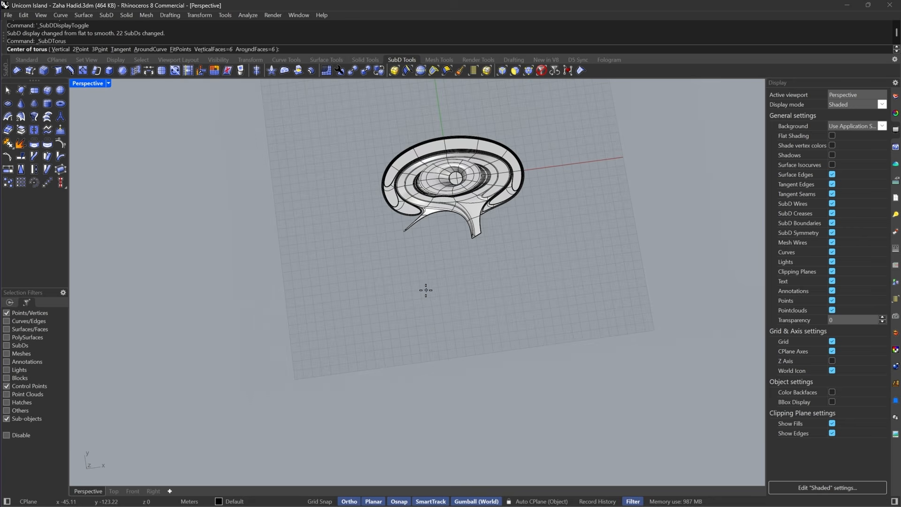
{"action": "left_click", "coordinate": [406, 303]}
{"action": "left_click", "coordinate": [461, 244]}
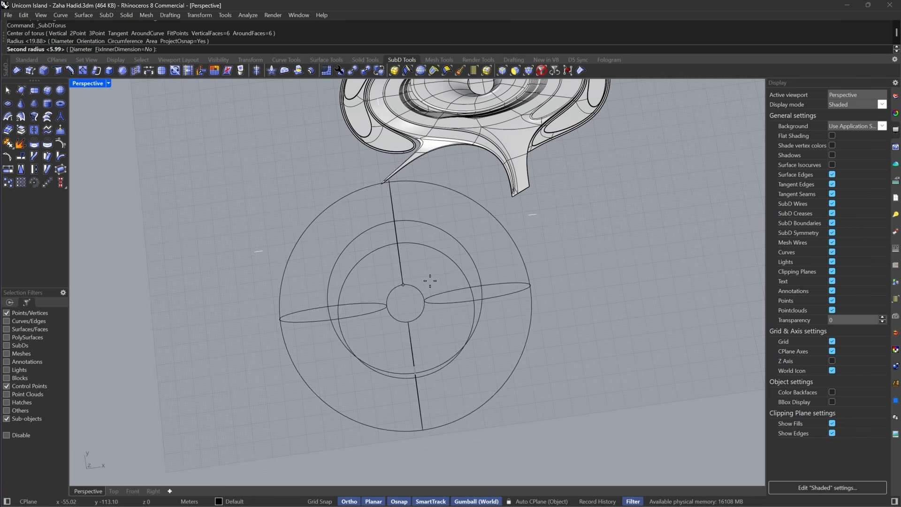
{"action": "left_click", "coordinate": [460, 269]}
{"action": "right_click_drag", "start_coordinate": [462, 266], "coordinate": [479, 234]}
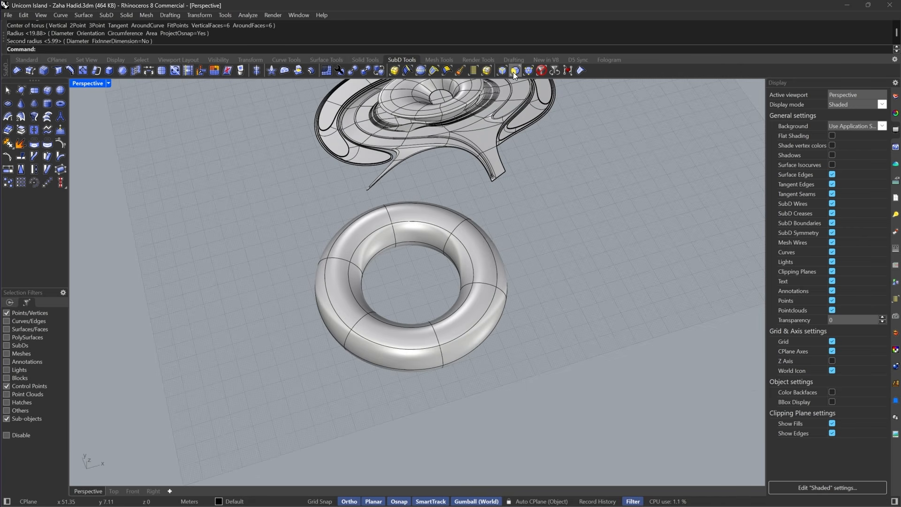
- Limit selection to faces, select the torus's upper face loop and copy it upward as a separate ring
{"action": "left_click", "coordinate": [514, 72]}
{"action": "left_click", "coordinate": [487, 240]}
{"action": "left_click", "coordinate": [480, 238]}
{"action": "double_click", "coordinate": [446, 219], "text": "shift"}
{"action": "scroll", "coordinate": [416, 249], "scroll_direction": "down", "scroll_amount": 4}
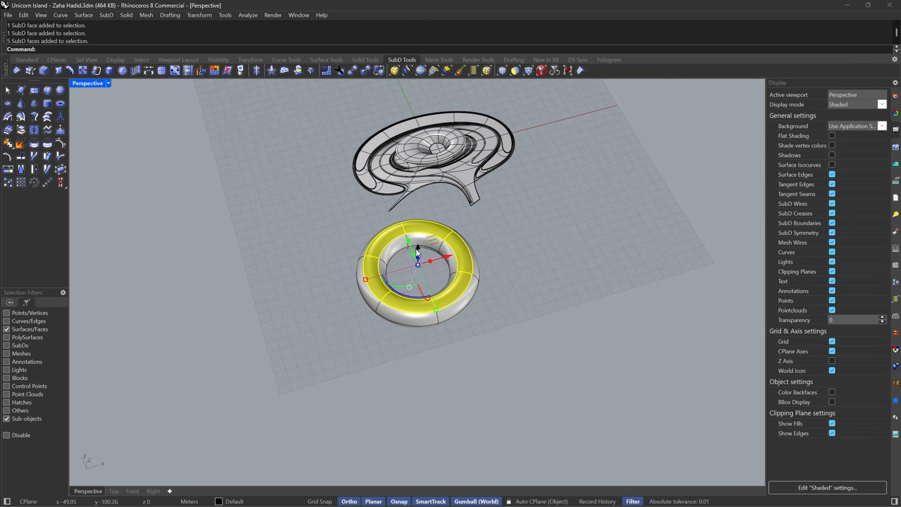
{"action": "left_click_drag", "start_coordinate": [418, 249], "coordinate": [424, 211], "text": "alt"}
{"action": "key", "text": "Escape"}
- Delete the original torus below the copied ring and switch to flat SubD display
{"action": "scroll", "coordinate": [450, 258], "scroll_direction": "up", "scroll_amount": 5}
{"action": "right_click_drag", "start_coordinate": [449, 268], "coordinate": [395, 312]}
{"action": "double_click", "coordinate": [481, 271]}
{"action": "key", "text": "Delete"}
{"action": "scroll", "coordinate": [408, 300], "scroll_direction": "down", "scroll_amount": 6}
{"action": "key", "text": "Tab"}
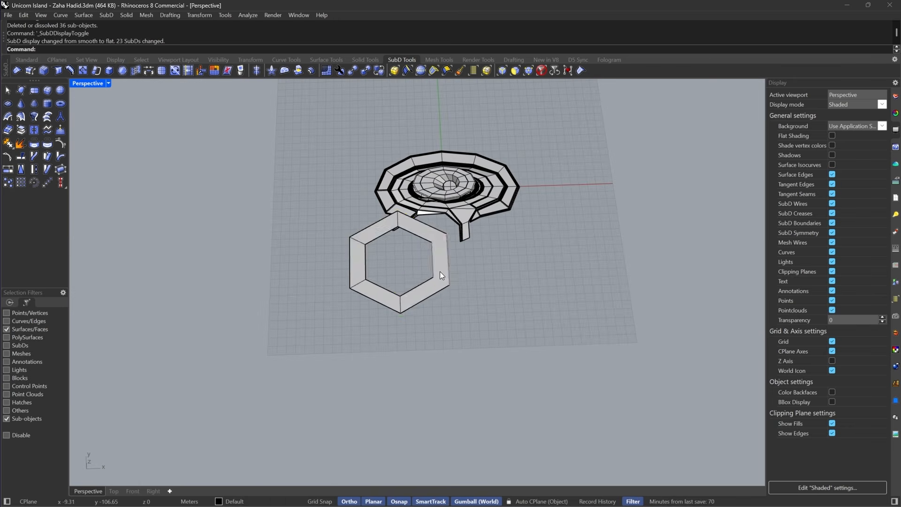
- Move the whole hexagonal ring vertically to the level of the wide leg's end edge
{"action": "double_click", "coordinate": [440, 271]}
{"action": "right_click_drag", "start_coordinate": [440, 271], "coordinate": [449, 253]}
{"action": "type", "text": "m"}
{"action": "key", "text": "Return"}
{"action": "left_click", "coordinate": [206, 50]}
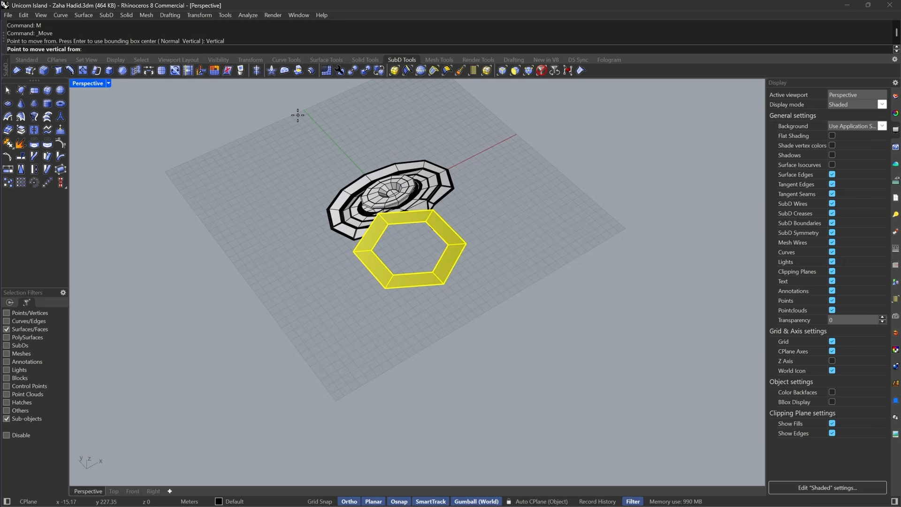
{"action": "scroll", "coordinate": [388, 204], "scroll_direction": "up", "scroll_amount": 5}
{"action": "left_click", "coordinate": [498, 211]}
{"action": "scroll", "coordinate": [473, 333], "scroll_direction": "up", "scroll_amount": 10}
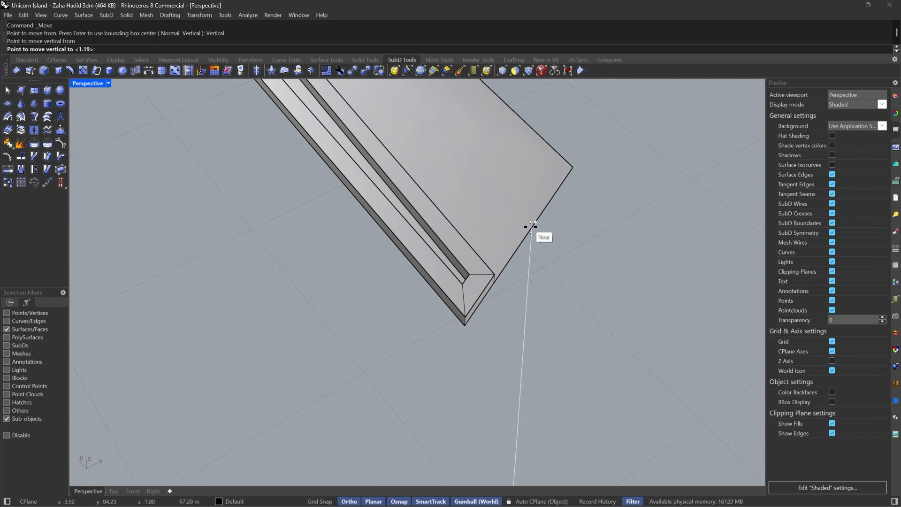
{"action": "left_click", "coordinate": [530, 227]}
{"action": "scroll", "coordinate": [481, 199], "scroll_direction": "down", "scroll_amount": 10}
{"action": "key", "text": "Escape"}
{"action": "right_click_drag", "start_coordinate": [480, 229], "coordinate": [506, 297]}
{"action": "key", "text": "Tab"}
{"action": "key", "text": "Tab"}
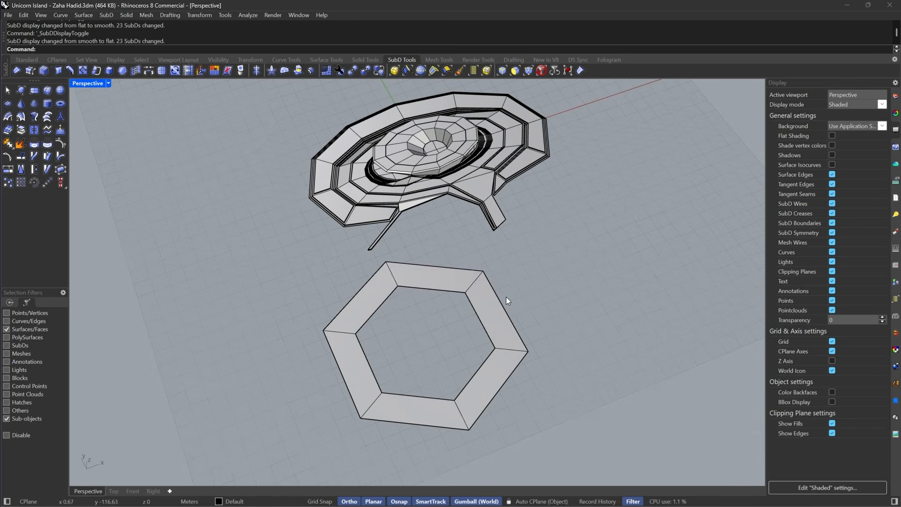
- Rotate the ring about its vertical axis and stretch it with Scale1D between opposite outer corners toward the building
{"action": "double_click", "coordinate": [457, 288]}
{"action": "left_click_drag", "start_coordinate": [411, 372], "coordinate": [463, 359]}
{"action": "right_click_drag", "start_coordinate": [463, 359], "coordinate": [444, 288]}
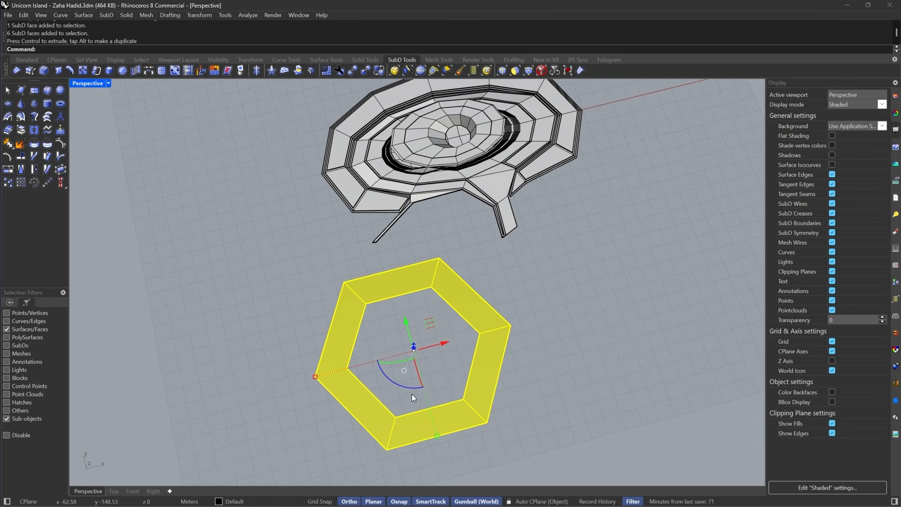
{"action": "type", "text": "Scale1D"}
{"action": "key", "text": "Return"}
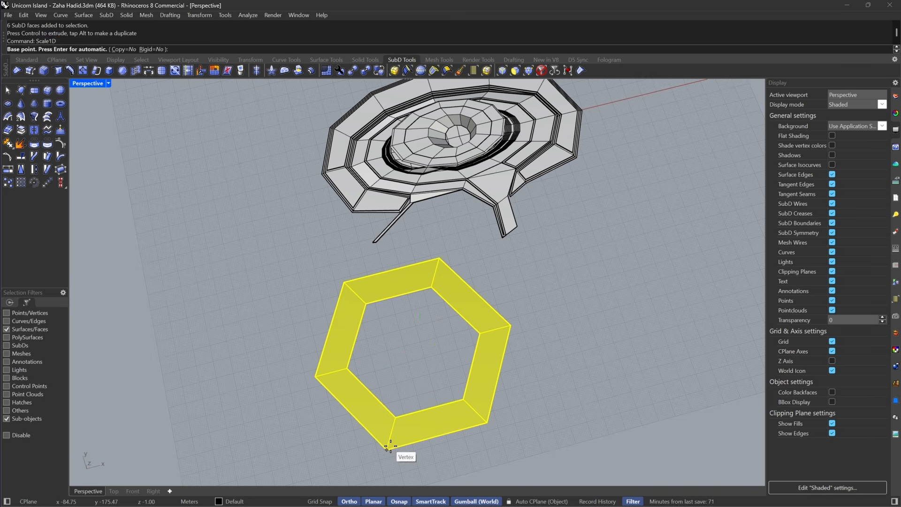
{"action": "left_click", "coordinate": [386, 449]}
{"action": "left_click", "coordinate": [439, 260]}
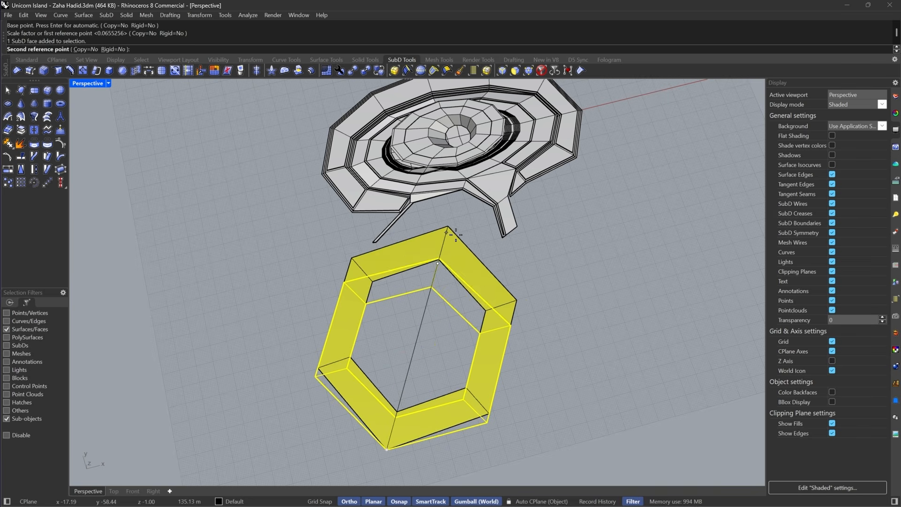
{"action": "left_click", "coordinate": [462, 211]}
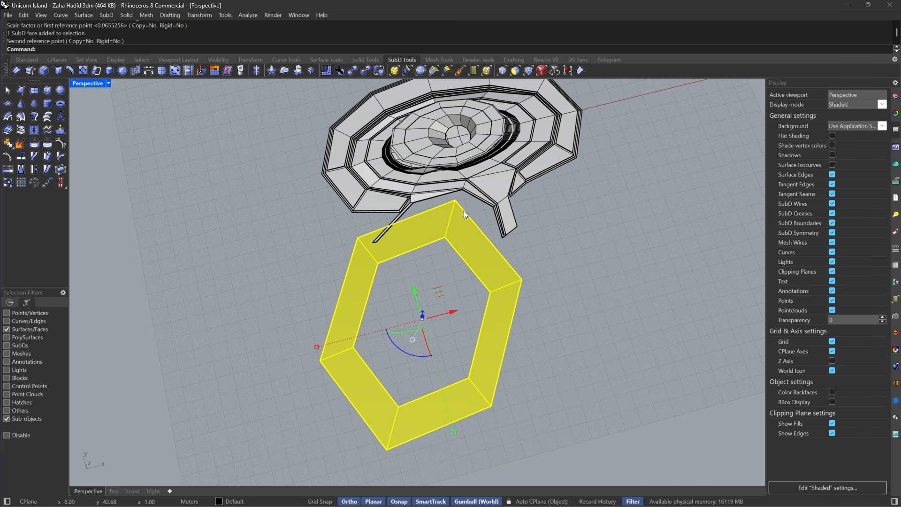
- Narrow the ring with Scale1D from the midpoint of one long outer edge toward the opposite one, and shift it slightly sideways
{"action": "right_click", "coordinate": [474, 366]}
{"action": "key", "text": "Escape"}
{"action": "key", "text": "Escape"}
{"action": "left_click", "coordinate": [503, 339]}
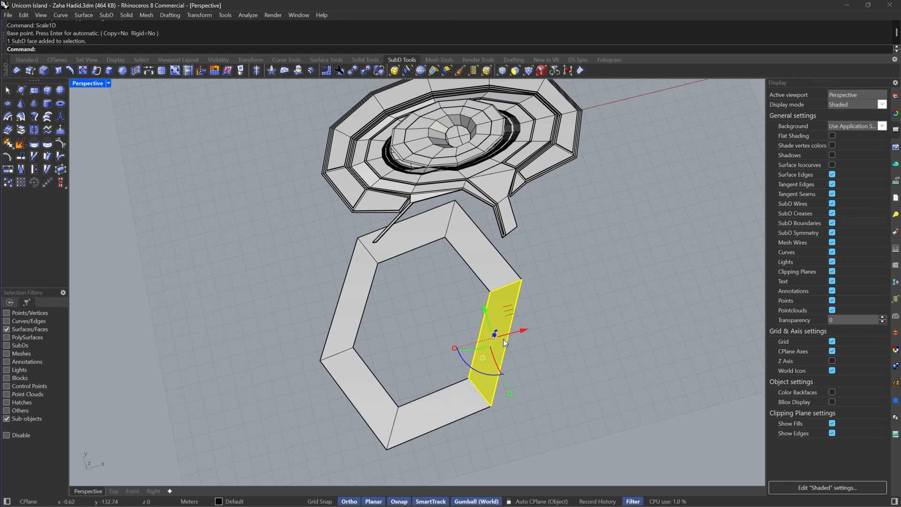
{"action": "double_click", "coordinate": [503, 339]}
{"action": "type", "text": "cale1D"}
{"action": "key", "text": "Return"}
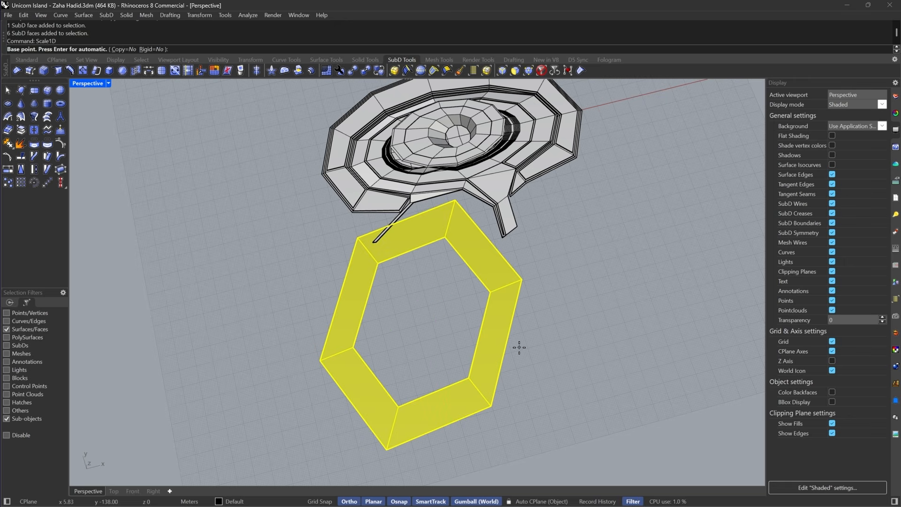
{"action": "left_click", "coordinate": [507, 341]}
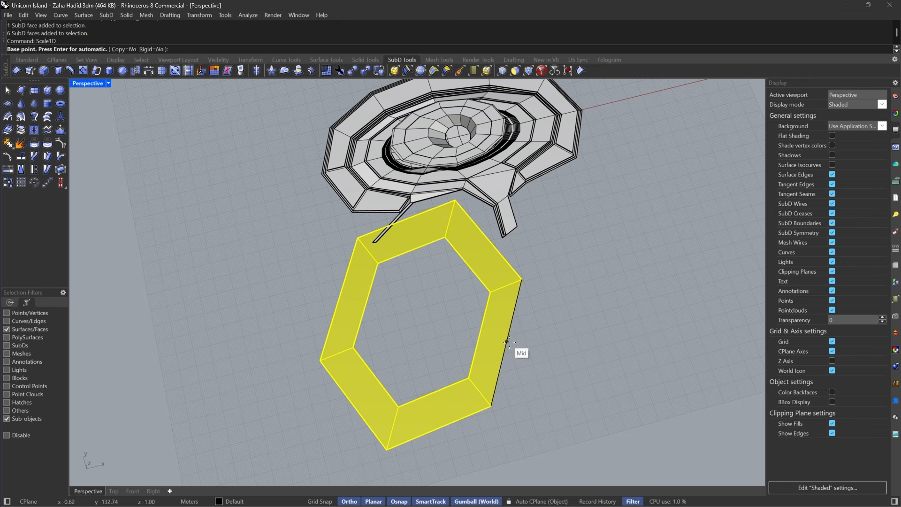
{"action": "left_click", "coordinate": [339, 296]}
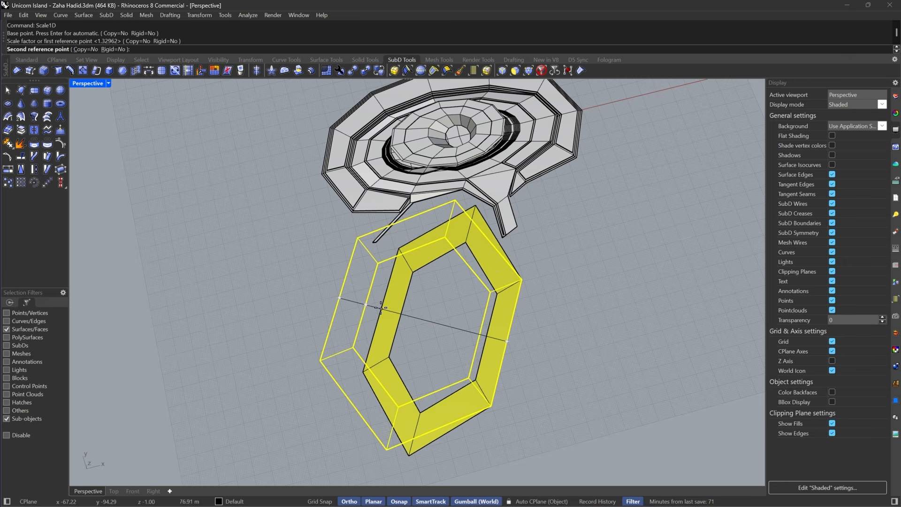
{"action": "left_click", "coordinate": [381, 308]}
{"action": "left_click_drag", "start_coordinate": [460, 295], "coordinate": [445, 295]}
{"action": "right_click_drag", "start_coordinate": [445, 296], "coordinate": [474, 287]}
{"action": "key", "text": "Escape"}
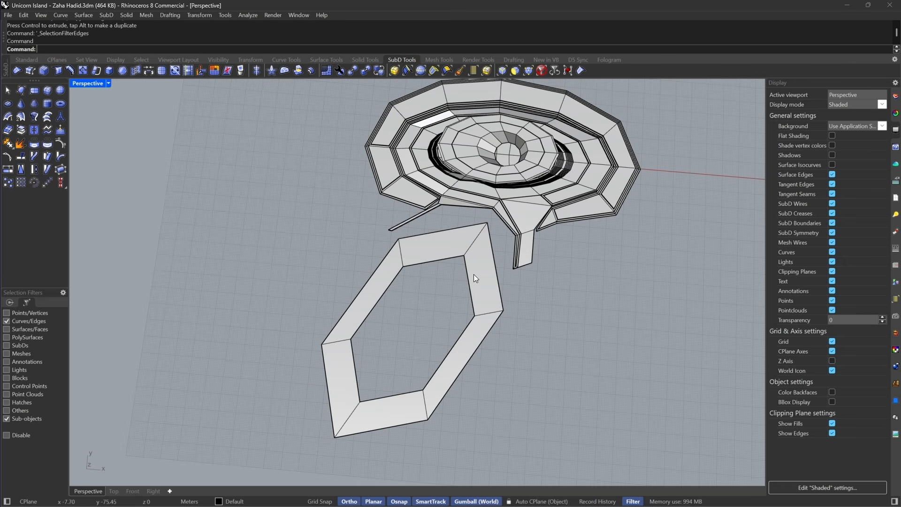
- Shrink the inner edge loop of the hexagonal ring so that the band around the opening becomes wider
{"action": "double_click", "coordinate": [466, 277]}
{"action": "scroll", "coordinate": [399, 341], "scroll_direction": "up", "scroll_amount": 5}
{"action": "scroll", "coordinate": [478, 280], "scroll_direction": "down", "scroll_amount": 6}
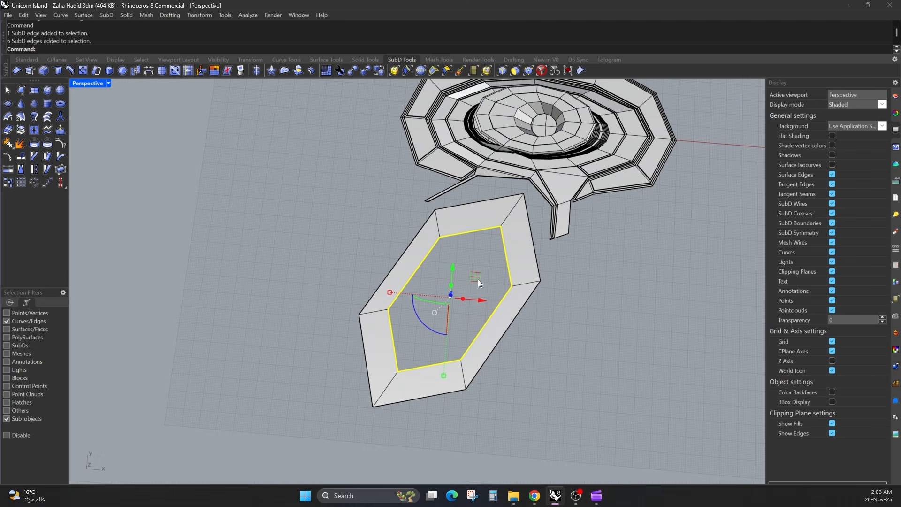
{"action": "type", "text": "Scale1D"}
{"action": "key", "text": "Return"}
{"action": "key", "text": "Escape"}
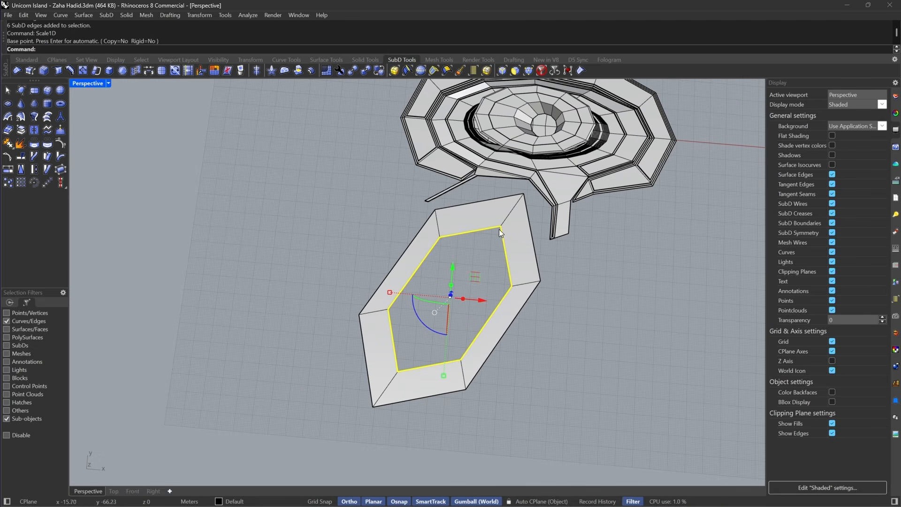
{"action": "scroll", "coordinate": [468, 264], "scroll_direction": "up", "scroll_amount": 3}
{"action": "left_click_drag", "start_coordinate": [340, 314], "coordinate": [357, 323]}
- Move the inner edge loop toward the ring's building-side corner and switch to smooth SubD display
{"action": "type", "text": "M"}
{"action": "key", "text": "Return"}
{"action": "left_click", "coordinate": [491, 231]}
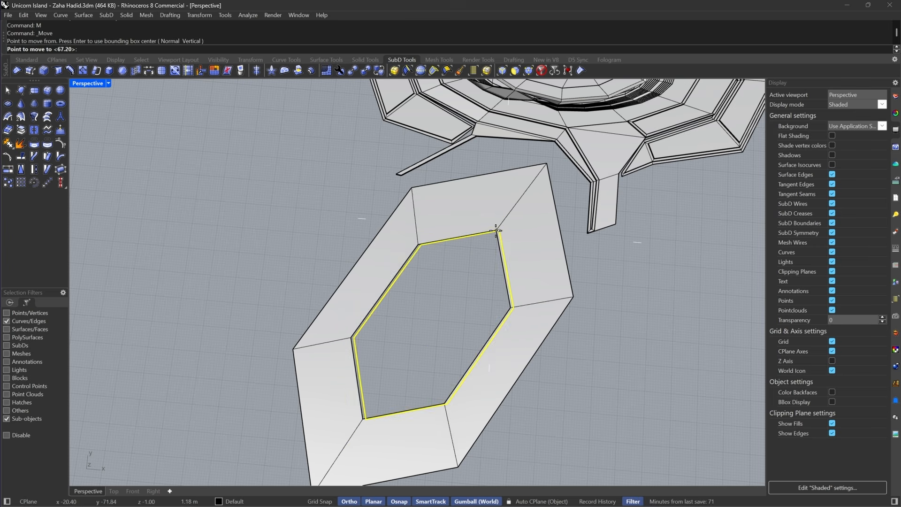
{"action": "left_click", "coordinate": [518, 204]}
{"action": "key", "text": "Escape"}
{"action": "key", "text": "Tab"}
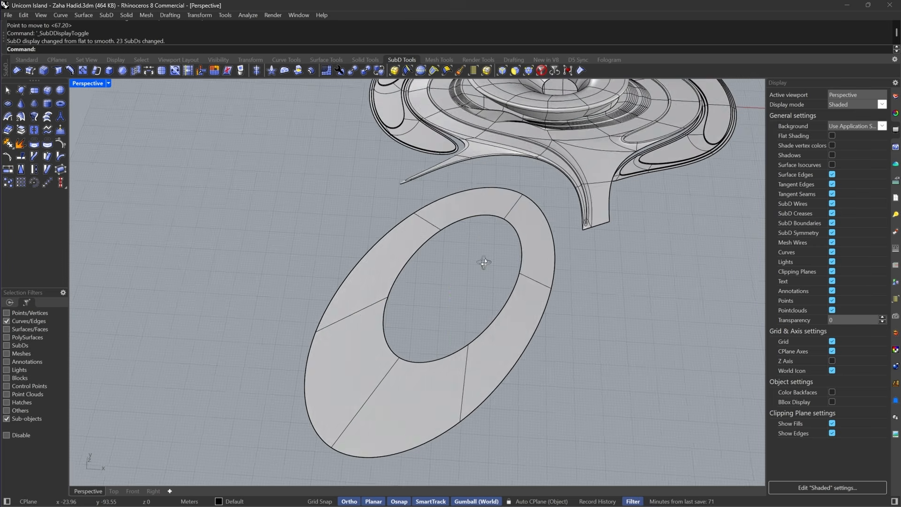
{"action": "right_click_drag", "start_coordinate": [498, 339], "coordinate": [504, 222]}
{"action": "right_click_drag", "start_coordinate": [440, 313], "coordinate": [455, 304]}
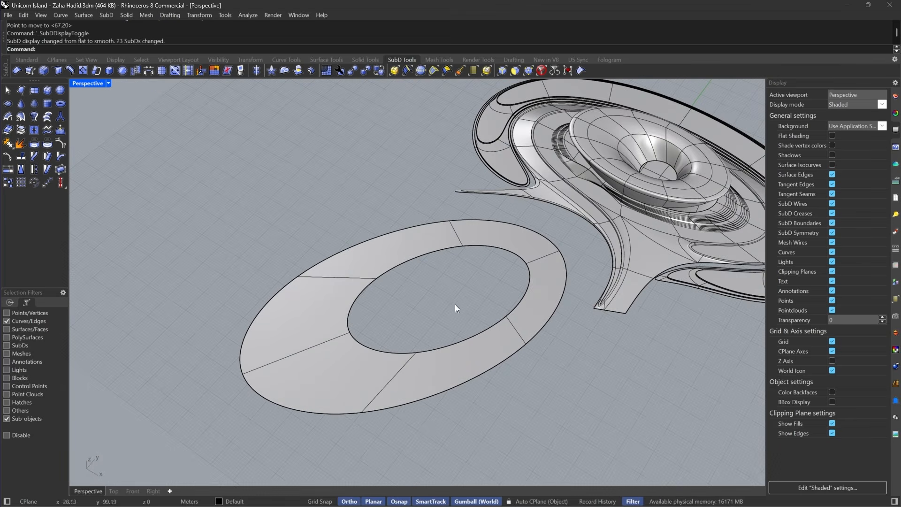
- Select the whole ring without sub-object filtering and shift it horizontally a little closer to the building's leg
{"action": "scroll", "coordinate": [555, 240], "scroll_direction": "up", "scroll_amount": 4}
{"action": "left_click", "coordinate": [556, 240]}
{"action": "left_click", "coordinate": [542, 70]}
{"action": "left_click", "coordinate": [522, 275]}
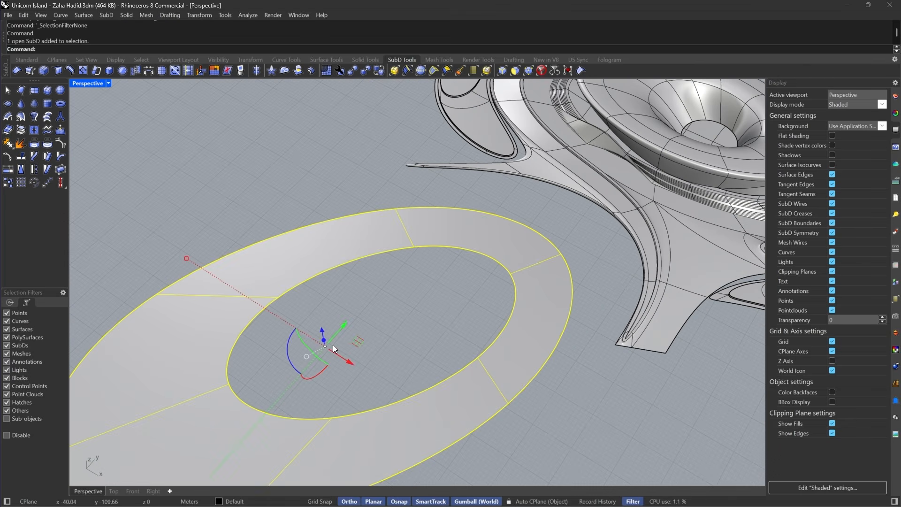
{"action": "left_click_drag", "start_coordinate": [358, 340], "coordinate": [395, 327]}
{"action": "scroll", "coordinate": [395, 328], "scroll_direction": "down", "scroll_amount": 2}
{"action": "scroll", "coordinate": [456, 321], "scroll_direction": "up", "scroll_amount": 2}
{"action": "left_click", "coordinate": [456, 322]}
- Select the ring's cross edges as an edge ring and, in flat display, insert an edge loop midway along the band
{"action": "right_click_drag", "start_coordinate": [385, 339], "coordinate": [510, 302]}
{"action": "scroll", "coordinate": [457, 323], "scroll_direction": "down", "scroll_amount": 4}
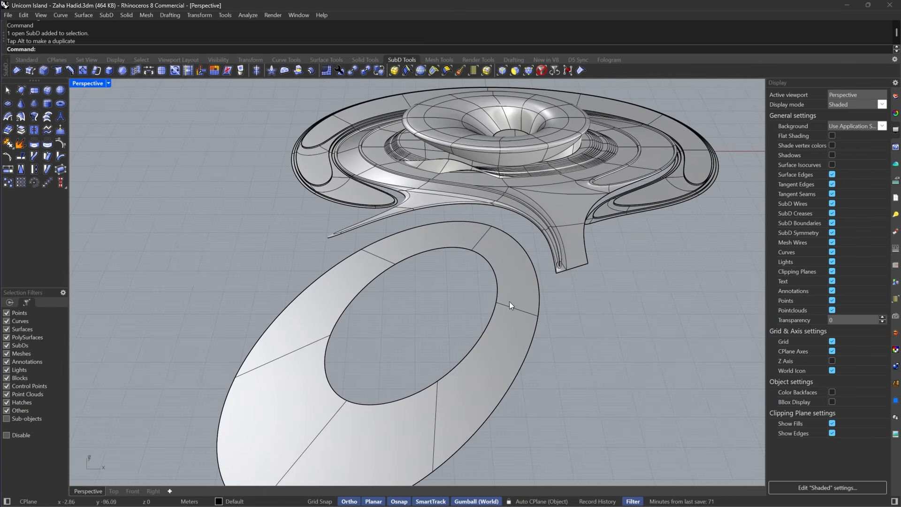
{"action": "left_click", "coordinate": [421, 71]}
{"action": "left_click", "coordinate": [515, 306]}
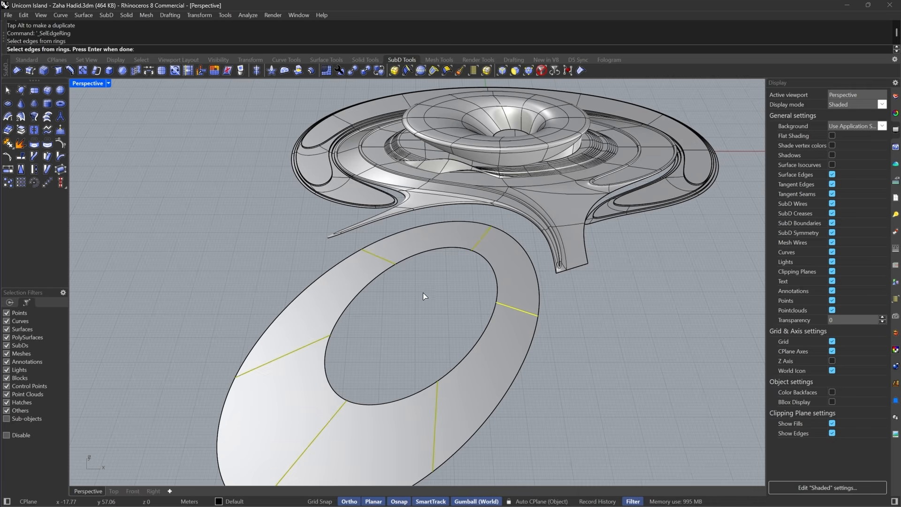
{"action": "key", "text": "Return"}
{"action": "key", "text": "Tab"}
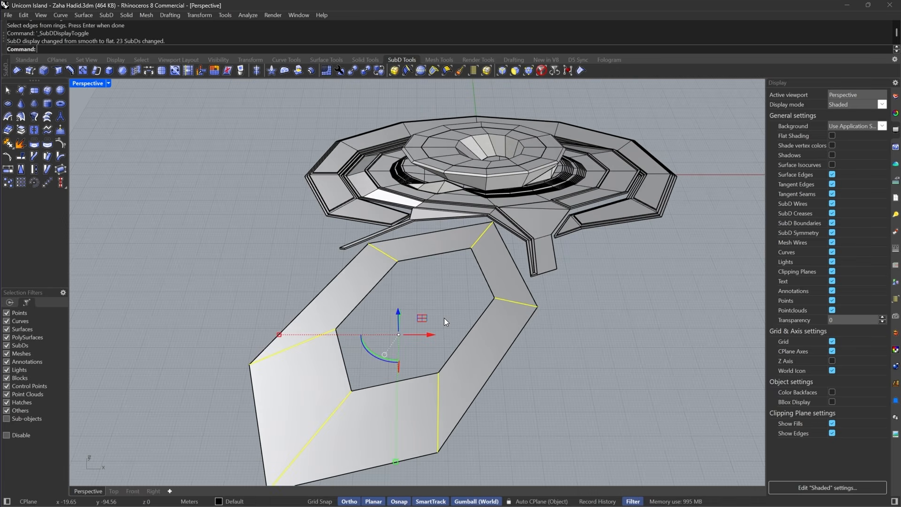
{"action": "left_click", "coordinate": [71, 71]}
{"action": "left_click", "coordinate": [516, 303]}
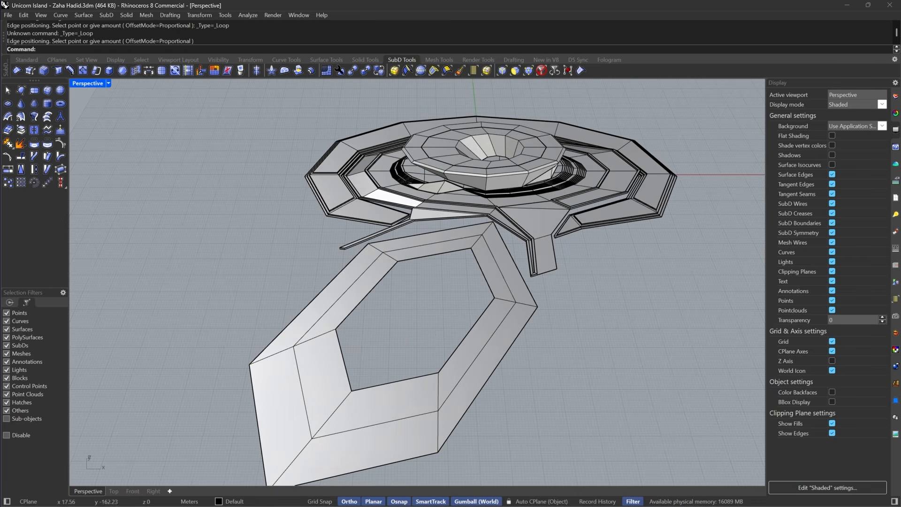
- Bridge the two opposite long inner edges of the ring across the opening with two joined segments
{"action": "left_click", "coordinate": [534, 496]}
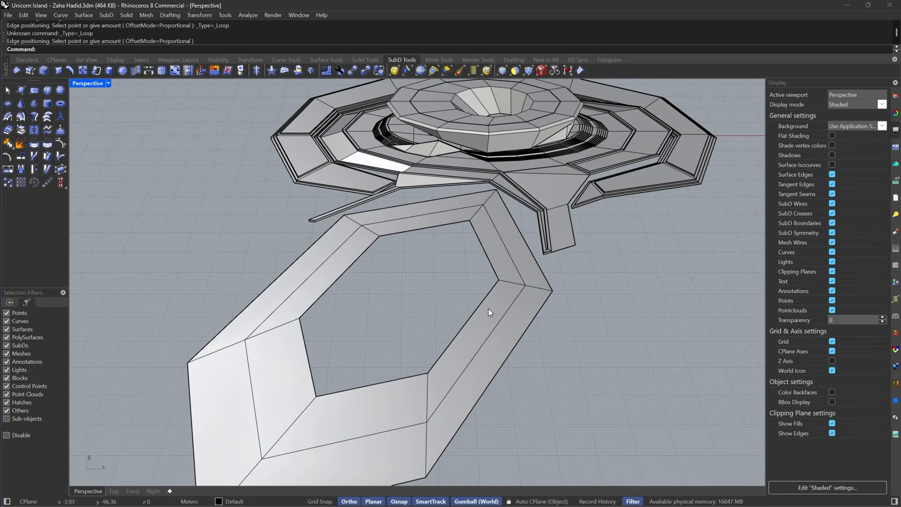
{"action": "left_click", "coordinate": [480, 303]}
{"action": "key", "text": "Escape"}
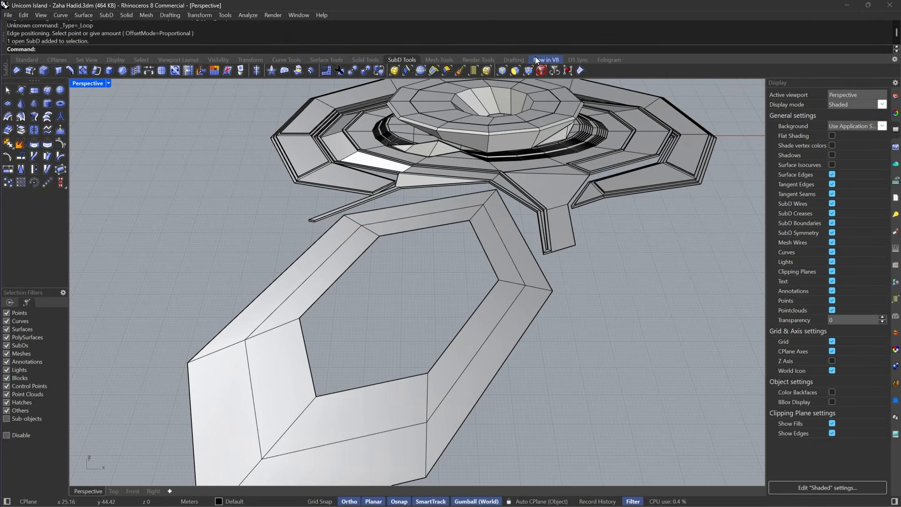
{"action": "left_click", "coordinate": [503, 71]}
{"action": "left_click", "coordinate": [458, 328]}
{"action": "left_click", "coordinate": [337, 282], "text": "shift"}
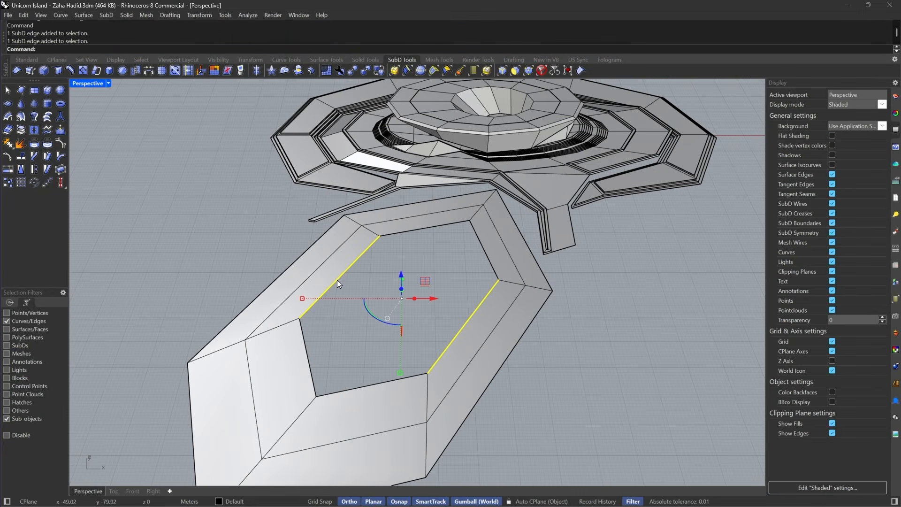
{"action": "left_click", "coordinate": [147, 71]}
{"action": "left_click", "coordinate": [692, 234]}
{"action": "left_click", "coordinate": [693, 235]}
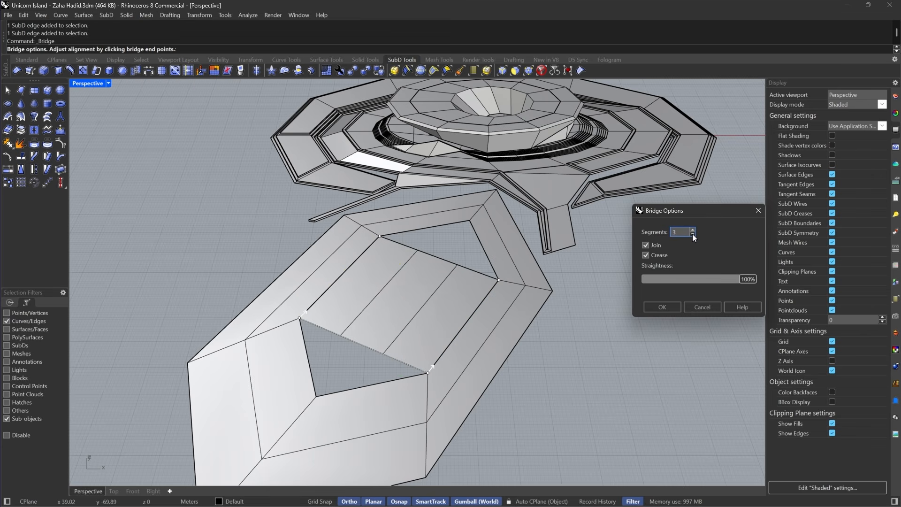
{"action": "left_click", "coordinate": [672, 307]}
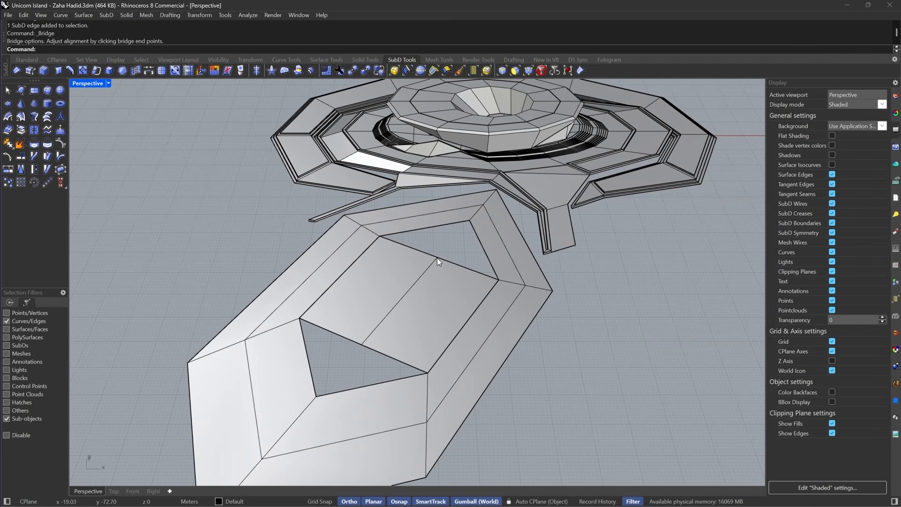
- Stitch the bridge's middle vertex on the building side to the opening's nearest inner corner
{"action": "scroll", "coordinate": [457, 252], "scroll_direction": "up", "scroll_amount": 3}
{"action": "left_click", "coordinate": [528, 70]}
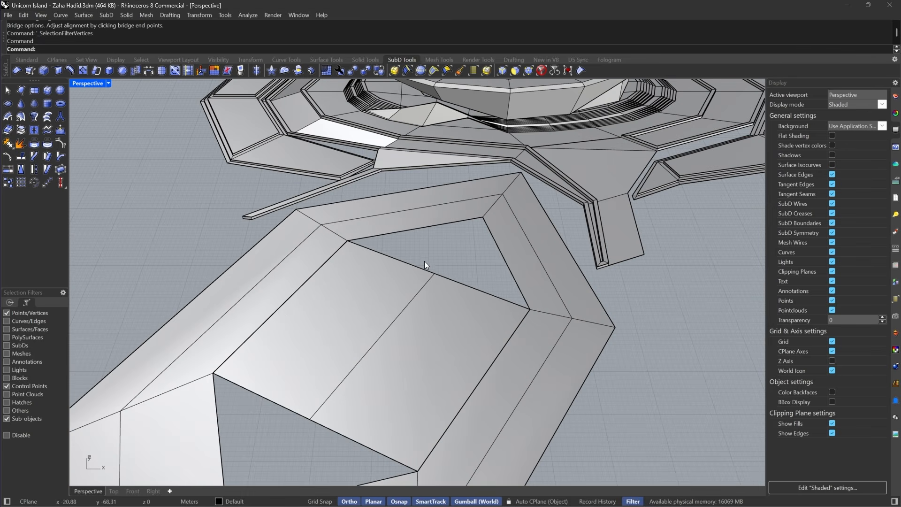
{"action": "left_click", "coordinate": [435, 273]}
{"action": "left_click", "coordinate": [483, 217], "text": "shift"}
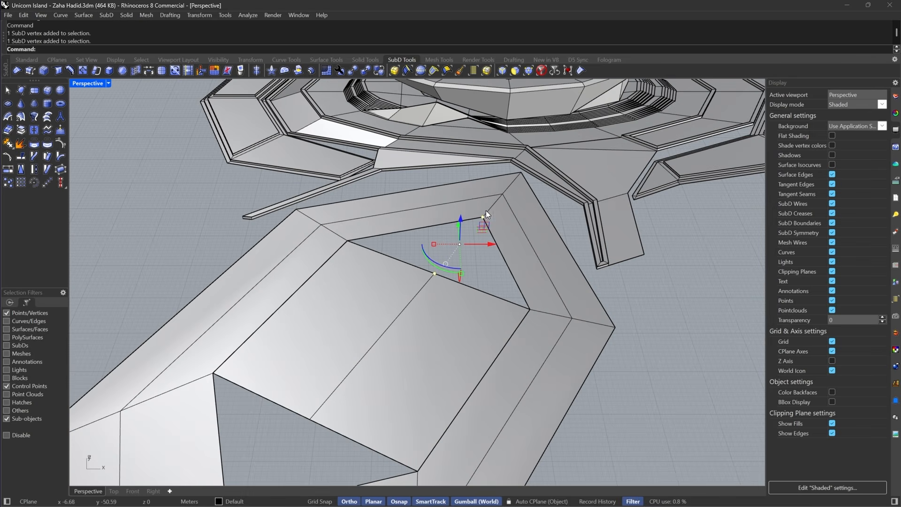
{"action": "left_click", "coordinate": [135, 71]}
{"action": "left_click", "coordinate": [519, 211]}
{"action": "scroll", "coordinate": [451, 244], "scroll_direction": "down", "scroll_amount": 2}
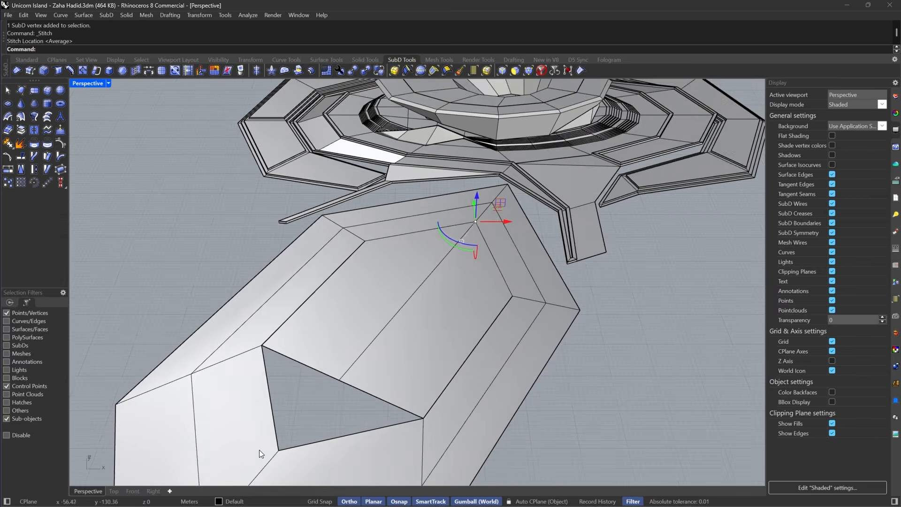
- Stitch the bridge's other middle vertex onto the inner corner at the far end, closing the remaining triangular opening
{"action": "scroll", "coordinate": [258, 448], "scroll_direction": "up", "scroll_amount": 3}
{"action": "left_click_drag", "start_coordinate": [254, 417], "coordinate": [341, 467]}
{"action": "left_click_drag", "start_coordinate": [333, 381], "coordinate": [404, 293], "text": "shift"}
{"action": "right_click", "coordinate": [403, 292]}
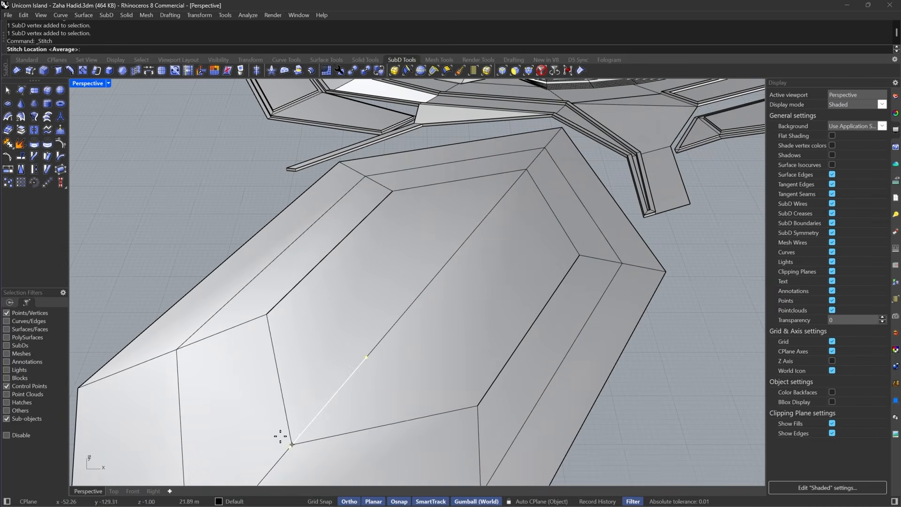
{"action": "left_click", "coordinate": [289, 447]}
{"action": "scroll", "coordinate": [455, 263], "scroll_direction": "down", "scroll_amount": 3}
{"action": "scroll", "coordinate": [459, 290], "scroll_direction": "up", "scroll_amount": 1}
{"action": "scroll", "coordinate": [469, 267], "scroll_direction": "down", "scroll_amount": 2}
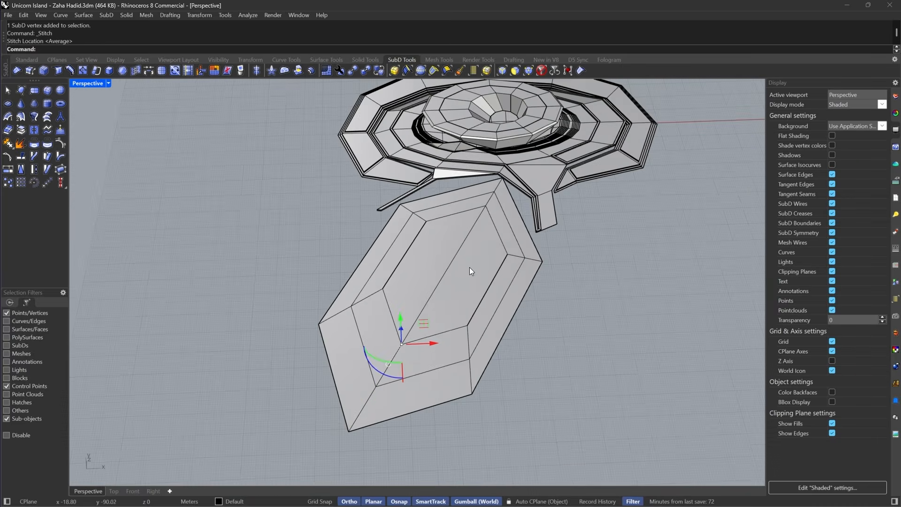
- Extract the two central infill faces from the loop as a separate SubD, using smooth display
{"action": "scroll", "coordinate": [483, 266], "scroll_direction": "up", "scroll_amount": 4}
{"action": "left_click", "coordinate": [452, 314]}
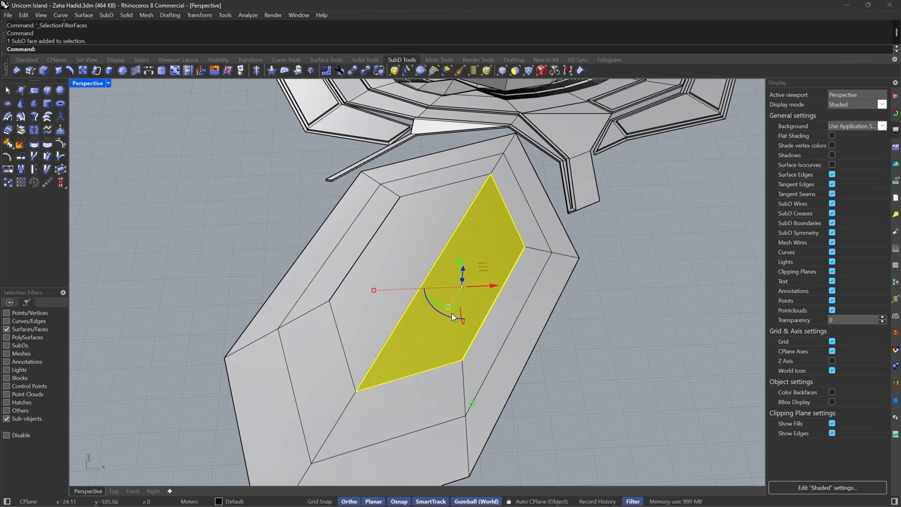
{"action": "left_click", "coordinate": [421, 240], "text": "shift"}
{"action": "key", "text": "Tab"}
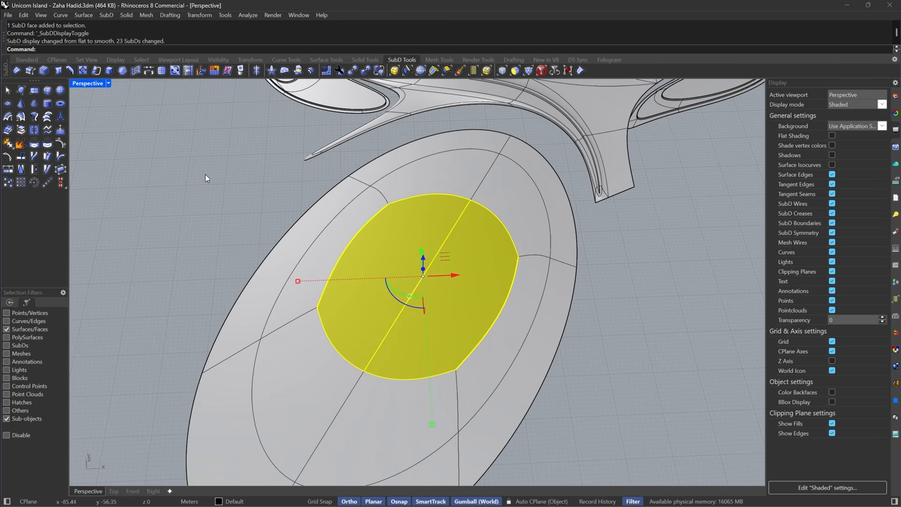
{"action": "left_click", "coordinate": [22, 130]}
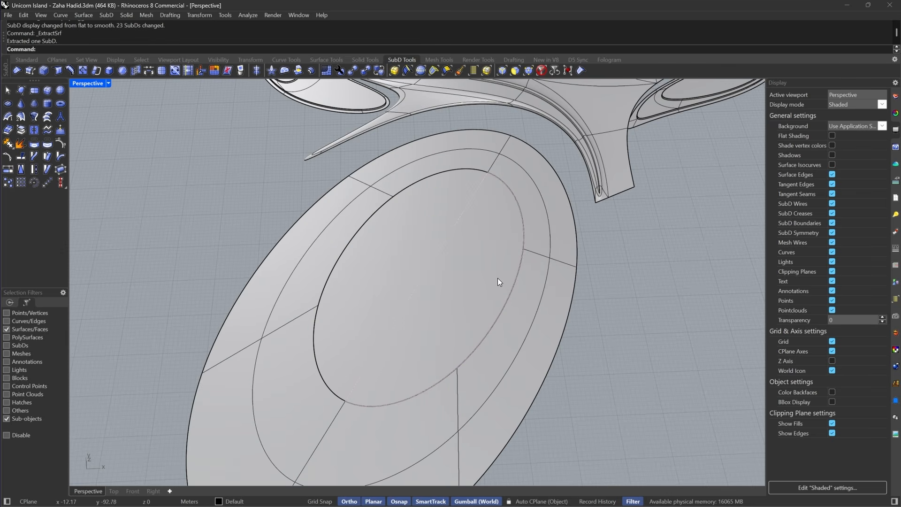
- Inset the two extracted central faces as a group by a distance of 2
{"action": "right_click_drag", "start_coordinate": [497, 278], "coordinate": [467, 260]}
{"action": "left_click", "coordinate": [466, 261]}
{"action": "left_click", "coordinate": [419, 238], "text": "shift"}
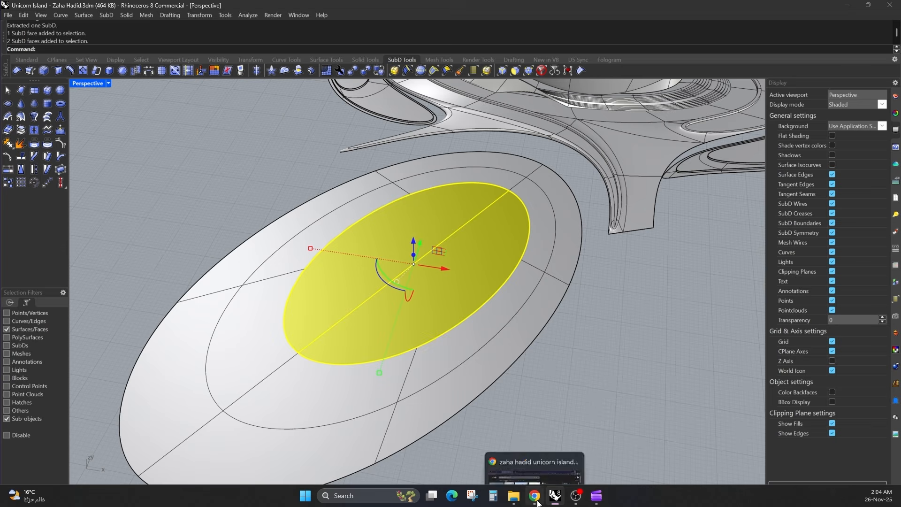
{"action": "left_click", "coordinate": [535, 496]}
{"action": "left_click", "coordinate": [535, 496]}
{"action": "scroll", "coordinate": [348, 295], "scroll_direction": "up", "scroll_amount": 2}
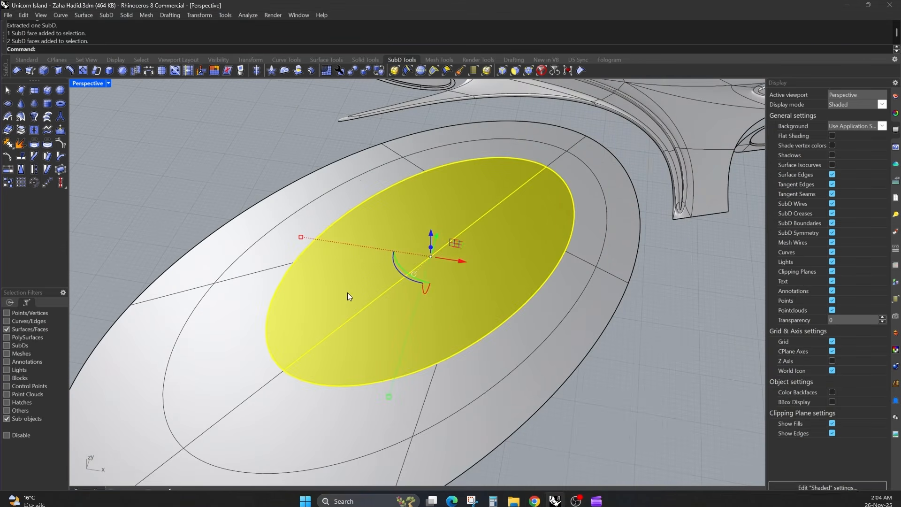
{"action": "left_click", "coordinate": [122, 71]}
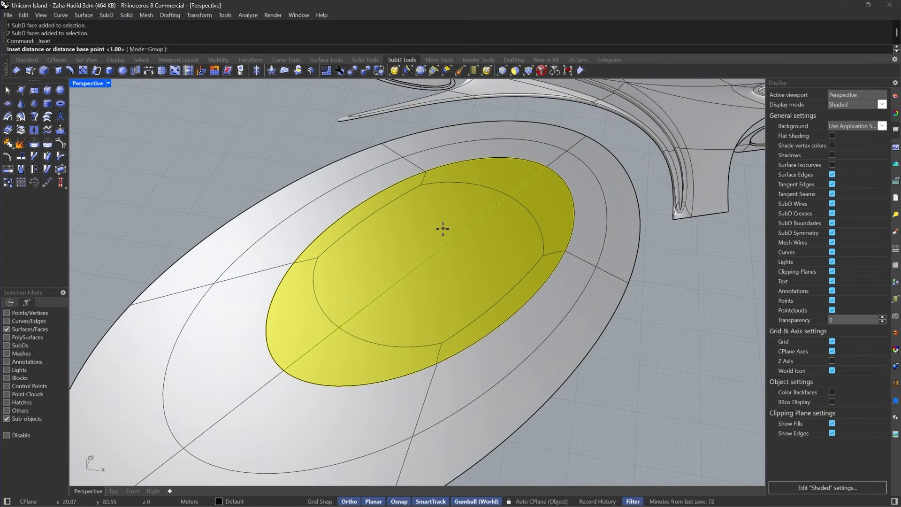
{"action": "key", "text": "Return"}
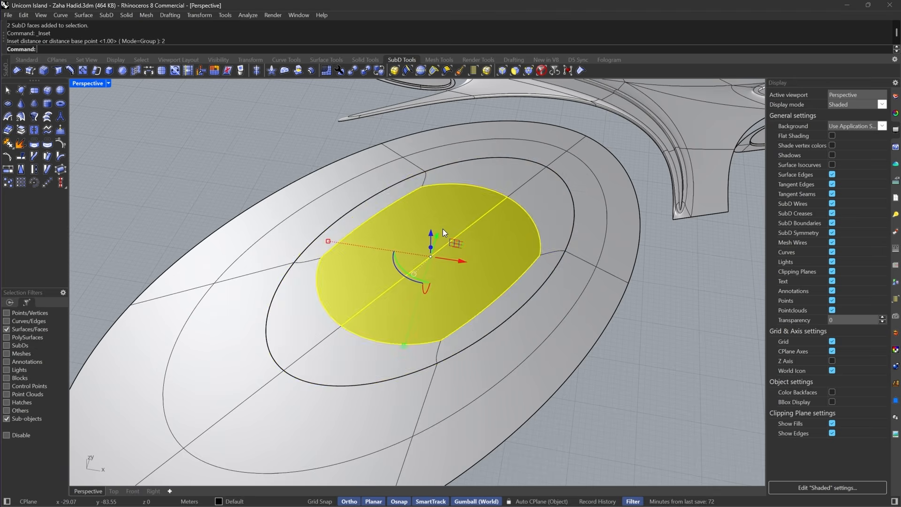
- In flat display, scale the two inset faces down uniformly and extract them as a separate SubD
{"action": "key", "text": "Tab"}
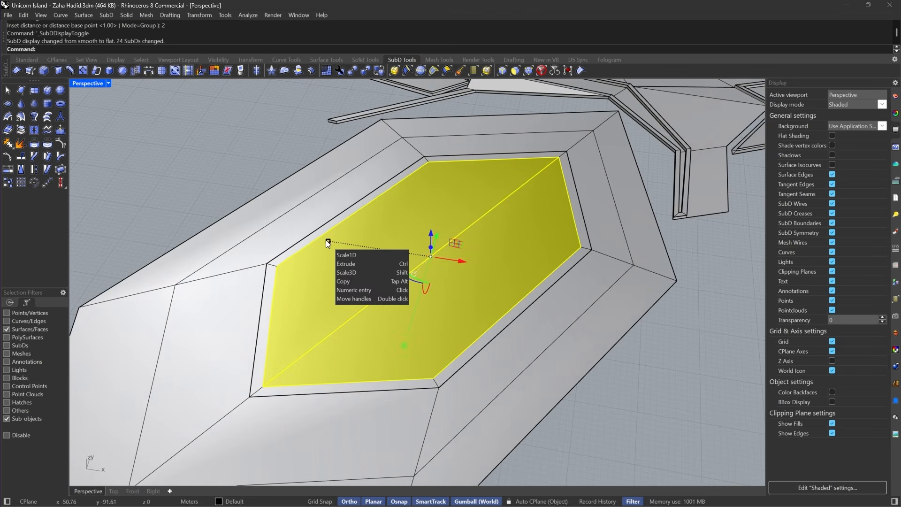
{"action": "left_click_drag", "start_coordinate": [328, 241], "coordinate": [355, 247]}
{"action": "left_click", "coordinate": [26, 132]}
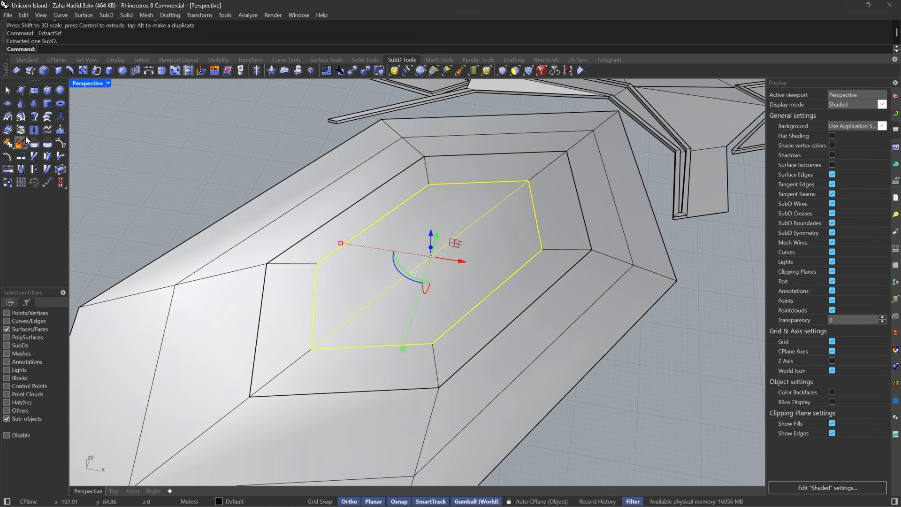
{"action": "key", "text": "Escape"}
- Inset the two extracted innermost faces by 5 and extract the resulting inner faces as their own SubD
{"action": "left_click", "coordinate": [388, 263]}
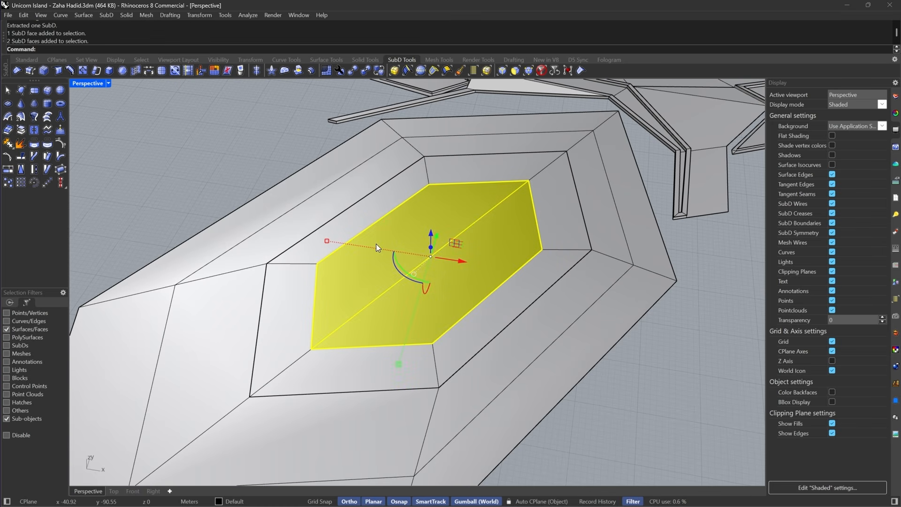
{"action": "left_click", "coordinate": [135, 70]}
{"action": "type", "text": "5"}
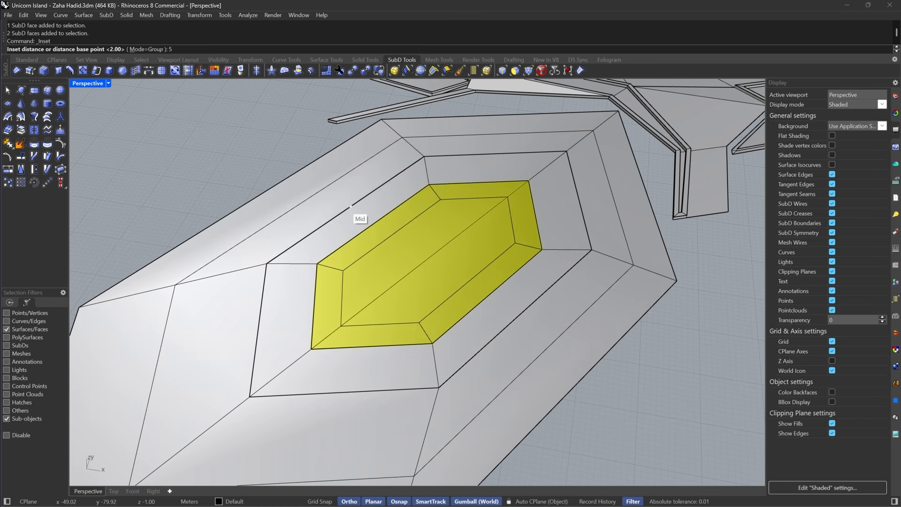
{"action": "key", "text": "Return"}
{"action": "key", "text": "Escape"}
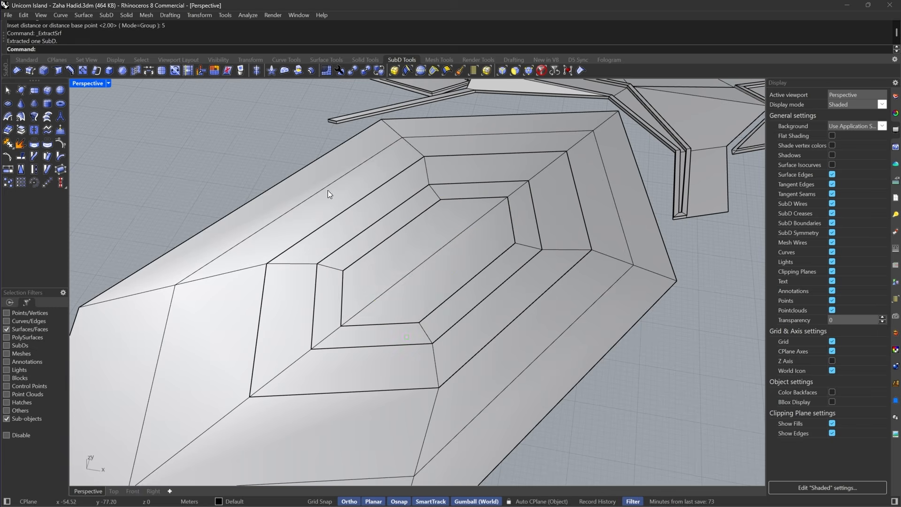
- Switch to smooth SubD display and examine the concentric face bands by selecting them one after another
{"action": "key", "text": "Tab"}
{"action": "double_click", "coordinate": [522, 221]}
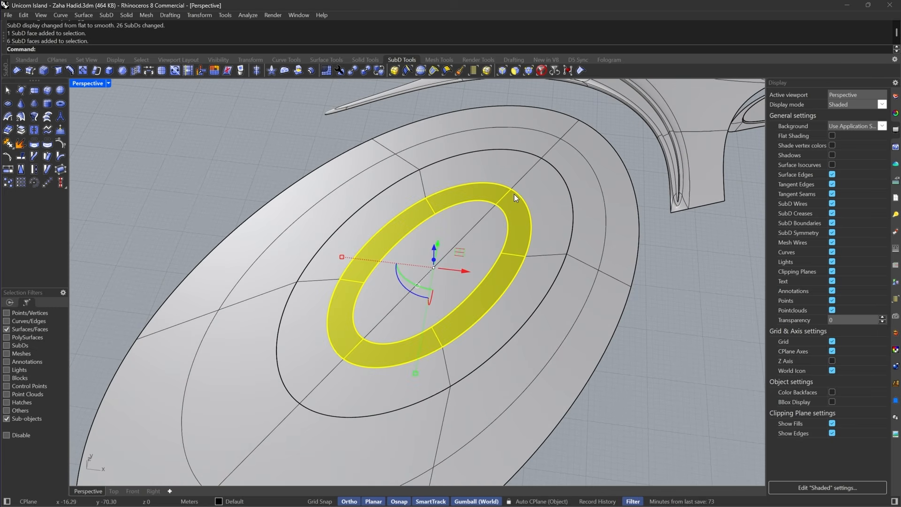
{"action": "double_click", "coordinate": [545, 229]}
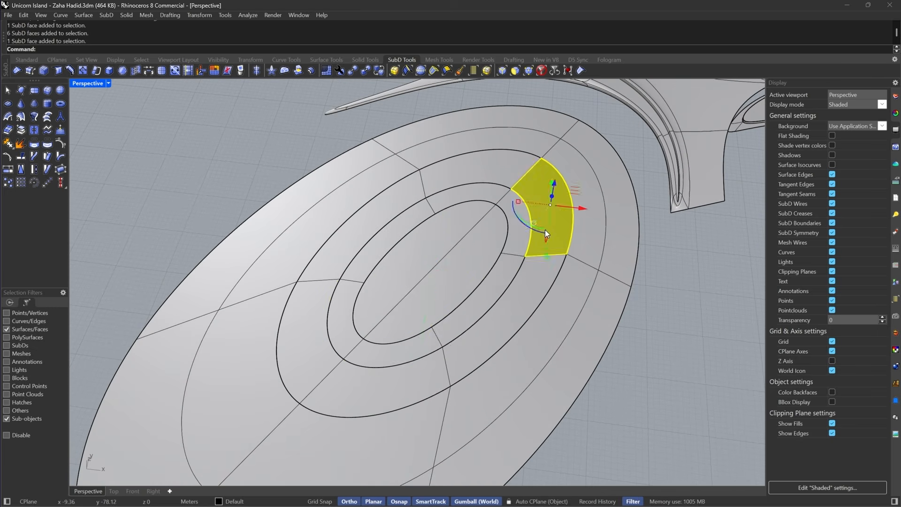
{"action": "double_click", "coordinate": [503, 271]}
{"action": "key", "text": "Escape"}
{"action": "scroll", "coordinate": [446, 265], "scroll_direction": "down", "scroll_amount": 4}
{"action": "scroll", "coordinate": [522, 261], "scroll_direction": "up", "scroll_amount": 7}
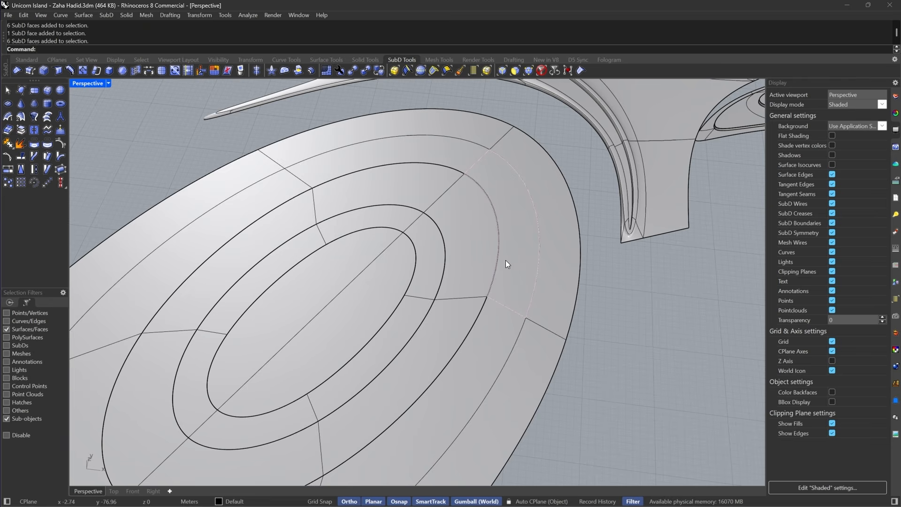
- In flat display, inset the face loop between the outer band and the central rings by 3 as a group and extract the resulting faces
{"action": "key", "text": "Tab"}
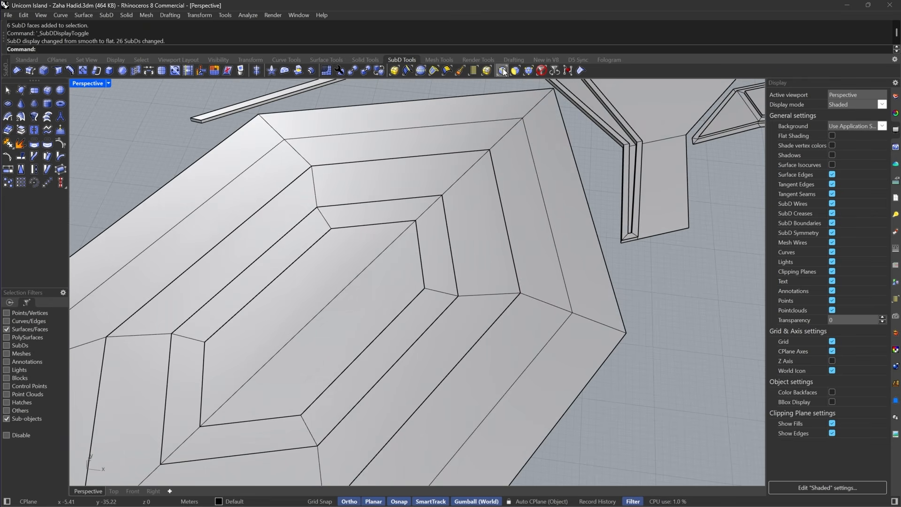
{"action": "left_click", "coordinate": [514, 162]}
{"action": "double_click", "coordinate": [485, 139]}
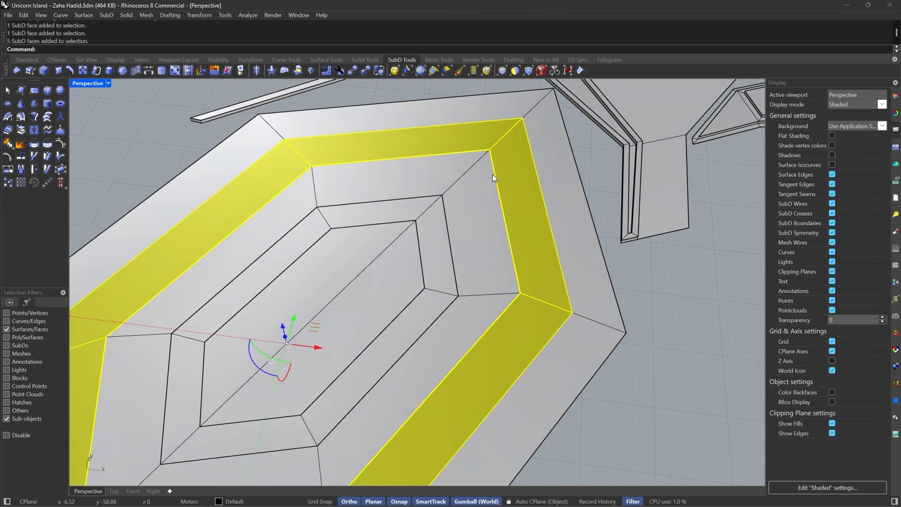
{"action": "scroll", "coordinate": [495, 211], "scroll_direction": "down", "scroll_amount": 3}
{"action": "left_click", "coordinate": [123, 71]}
{"action": "scroll", "coordinate": [503, 254], "scroll_direction": "up", "scroll_amount": 3}
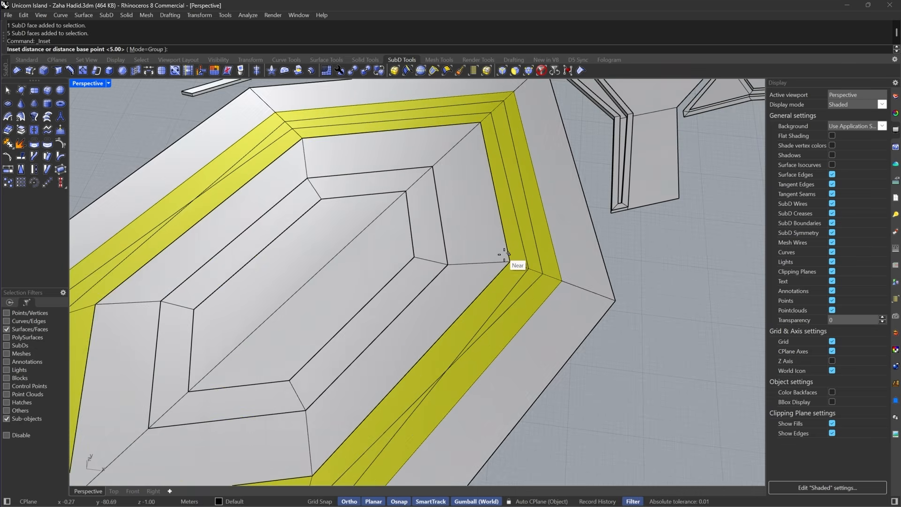
{"action": "scroll", "coordinate": [504, 254], "scroll_direction": "down", "scroll_amount": 2}
{"action": "type", "text": "2"}
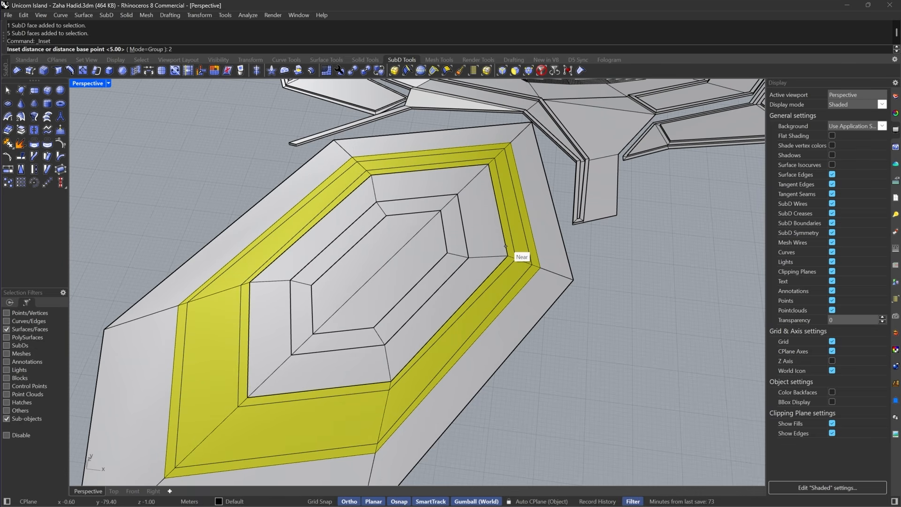
{"action": "type", "text": "3"}
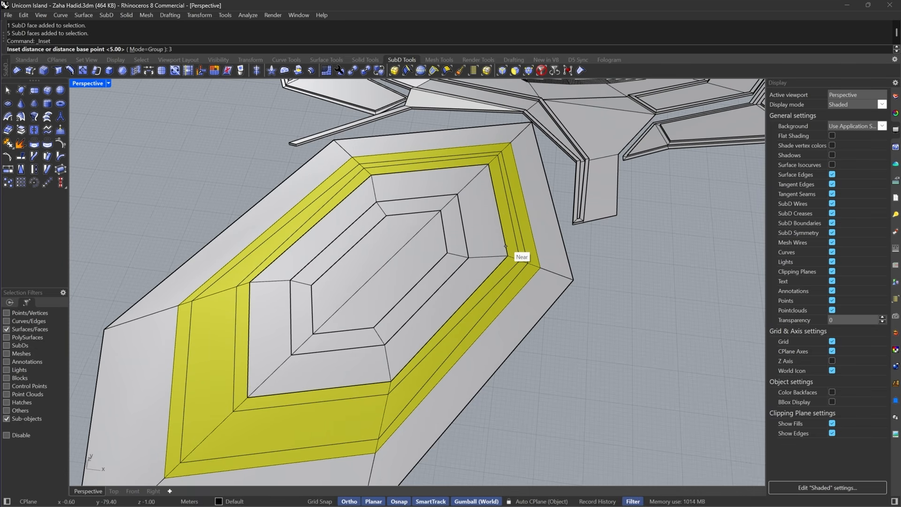
{"action": "key", "text": "Return"}
{"action": "key", "text": "Escape"}
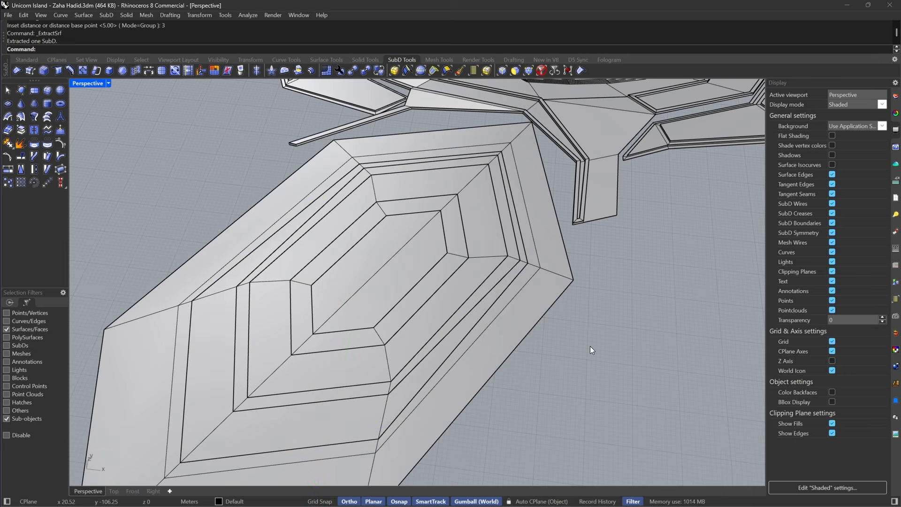
- Switch to smooth SubD display and select the newly extracted band to inspect its shape
{"action": "key", "text": "Tab"}
{"action": "double_click", "coordinate": [348, 404]}
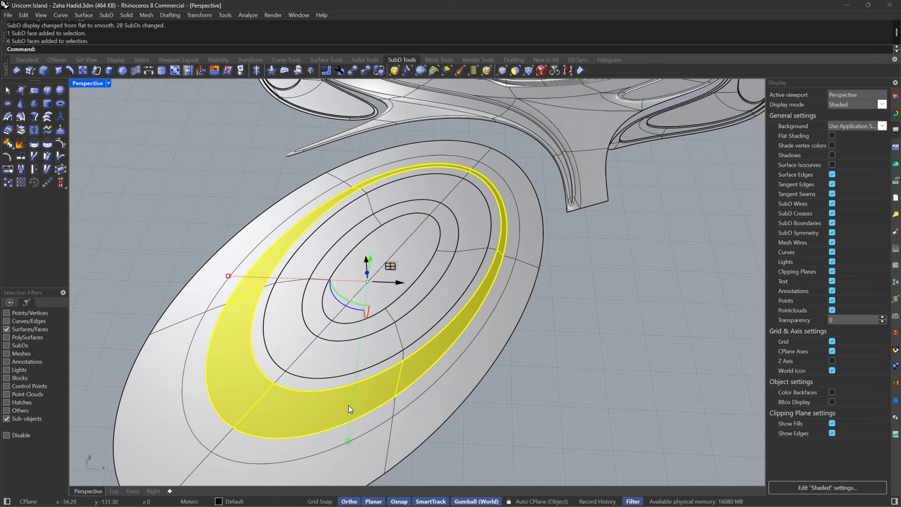
{"action": "scroll", "coordinate": [508, 241], "scroll_direction": "up", "scroll_amount": 5}
- Return to flat display and select the full narrow face loop along the outer side of the extracted band
{"action": "key", "text": "Tab"}
{"action": "left_click", "coordinate": [547, 234]}
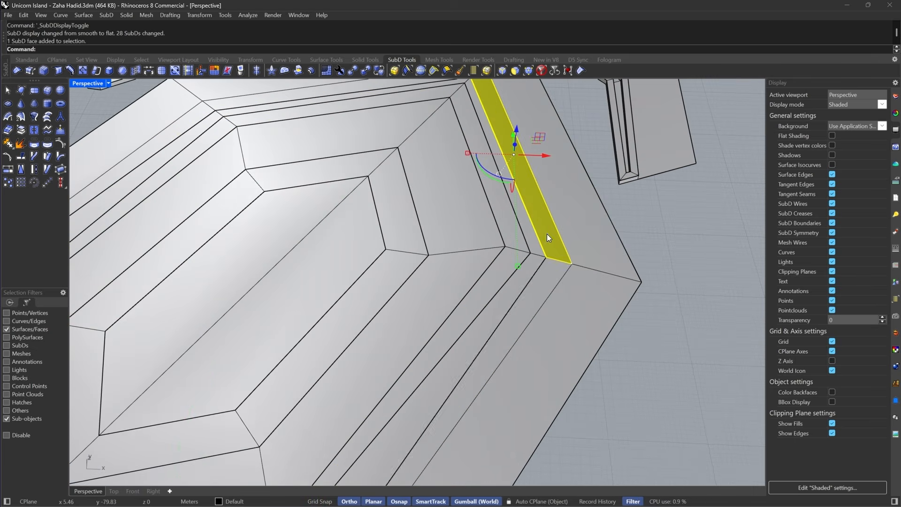
{"action": "double_click", "coordinate": [537, 286]}
{"action": "scroll", "coordinate": [501, 248], "scroll_direction": "down", "scroll_amount": 6}
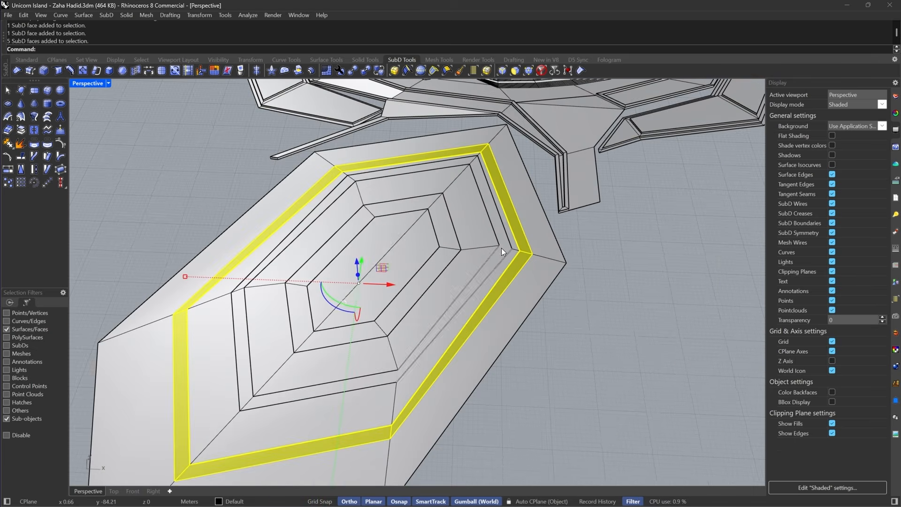
- Extract the selected ring of faces from the oval SubD and clear the selection
{"action": "left_click", "coordinate": [23, 132]}
{"action": "scroll", "coordinate": [477, 210], "scroll_direction": "up", "scroll_amount": 2}
{"action": "scroll", "coordinate": [477, 210], "scroll_direction": "up", "scroll_amount": 4}
{"action": "left_click", "coordinate": [559, 99]}
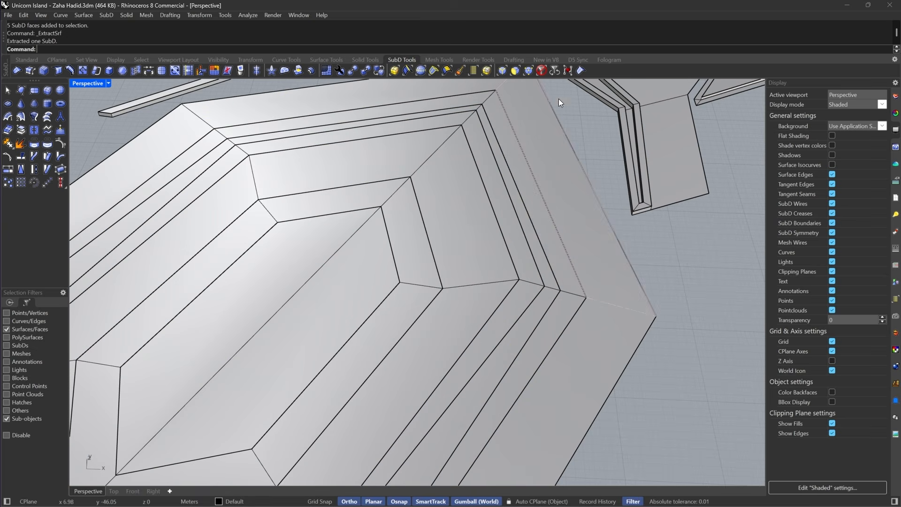
- Select the edge ring across the extracted band and insert an edge loop around its middle
{"action": "left_click", "coordinate": [434, 72]}
{"action": "left_click", "coordinate": [570, 297]}
{"action": "key", "text": "Return"}
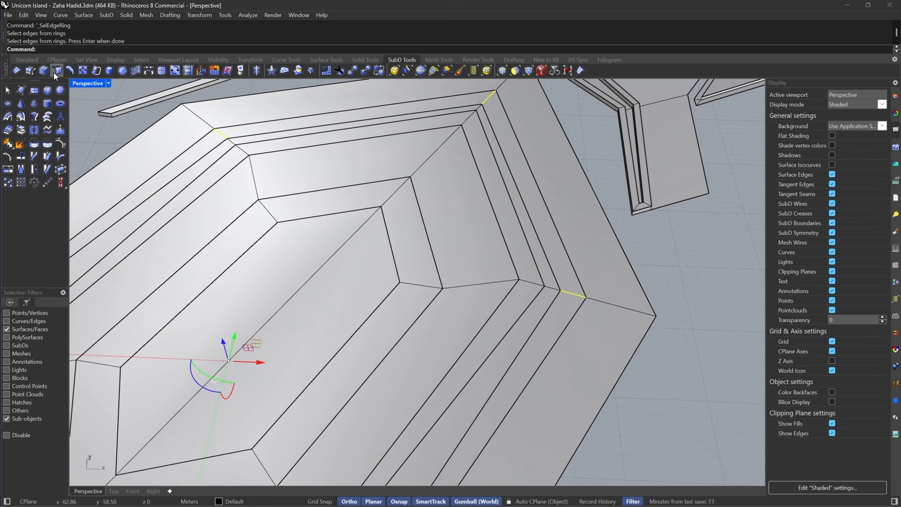
{"action": "left_click", "coordinate": [70, 71]}
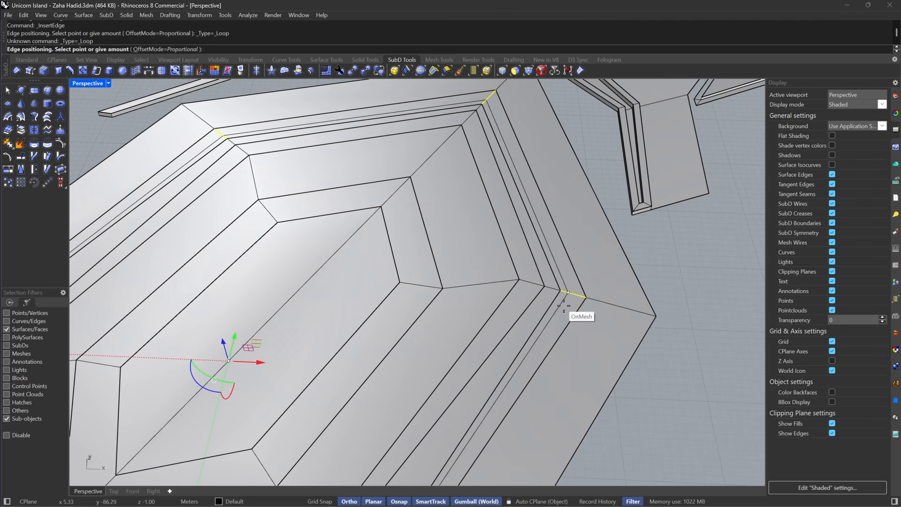
{"action": "left_click", "coordinate": [572, 293]}
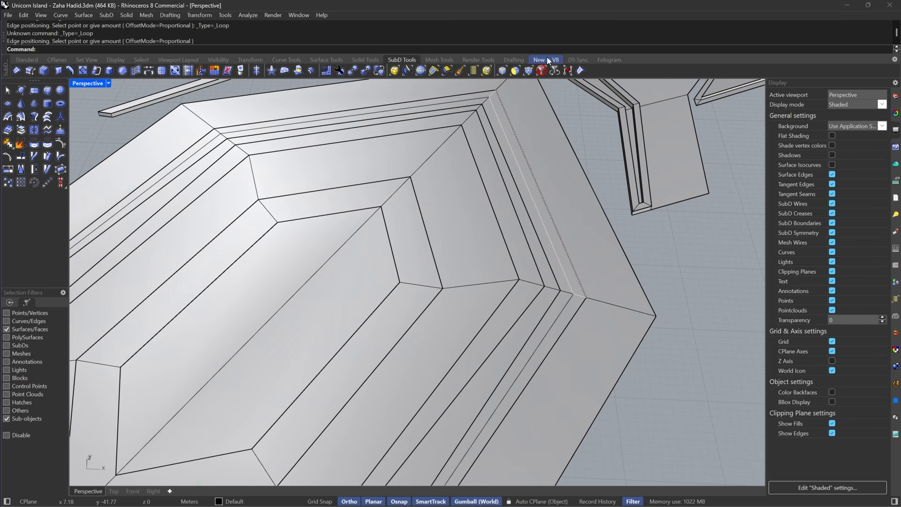
- Crease the newly inserted edge loop and move it up 0.3 m along the Z axis
{"action": "double_click", "coordinate": [543, 230]}
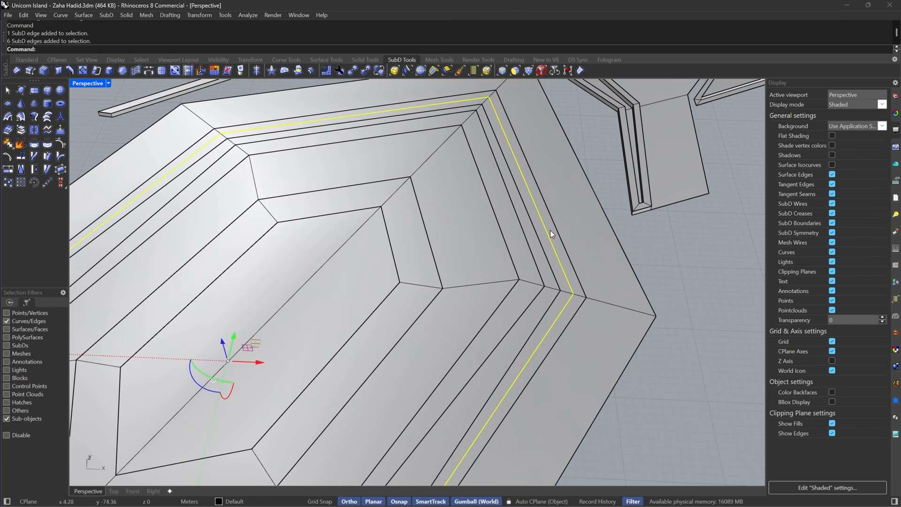
{"action": "scroll", "coordinate": [550, 230], "scroll_direction": "down", "scroll_amount": 3}
{"action": "left_click", "coordinate": [580, 71]}
{"action": "right_click_drag", "start_coordinate": [370, 347], "coordinate": [371, 253]}
{"action": "scroll", "coordinate": [371, 250], "scroll_direction": "up", "scroll_amount": 4}
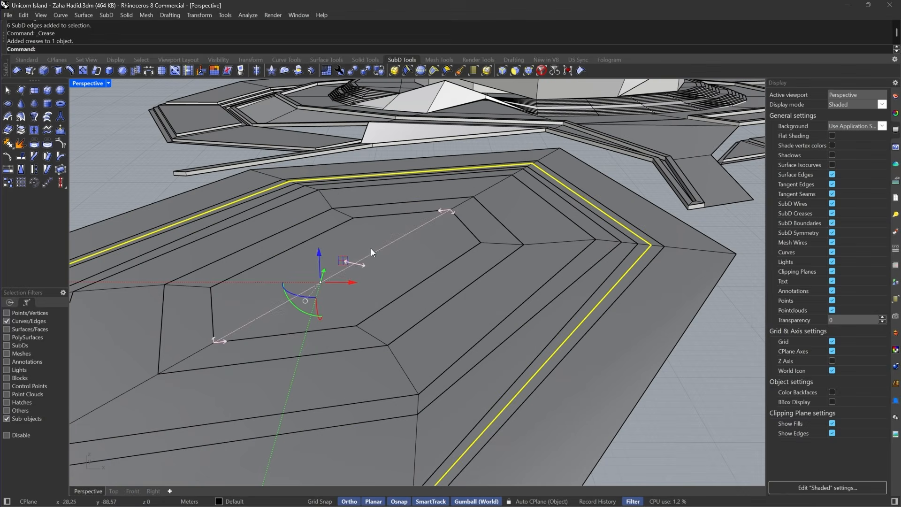
{"action": "left_click", "coordinate": [317, 253]}
{"action": "type", "text": ".3"}
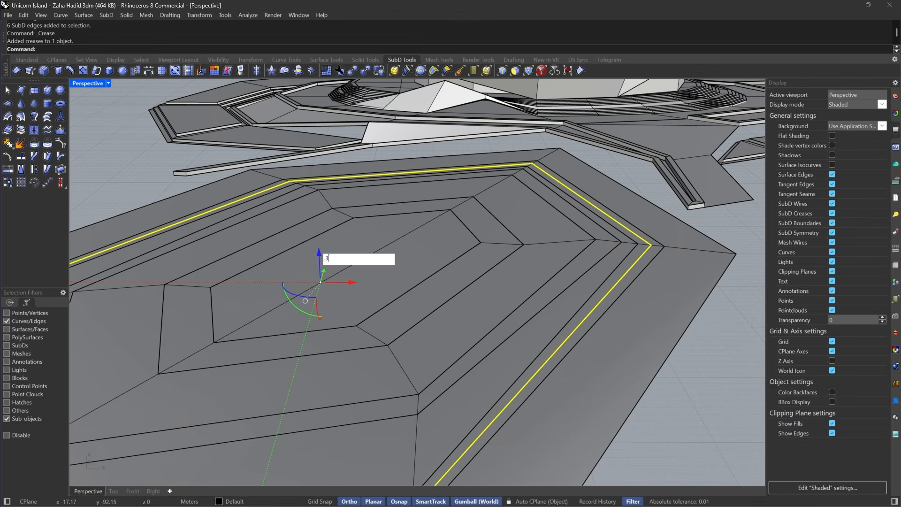
{"action": "key", "text": "Return"}
{"action": "mouse_move", "coordinate": [567, 322]}
{"action": "right_mouse_down"}
{"action": "mouse_move", "coordinate": [532, 329]}
{"action": "mouse_move", "coordinate": [559, 315]}
{"action": "mouse_move", "coordinate": [565, 338]}
{"action": "right_mouse_up"}
{"action": "key", "text": "Escape"}
- Switch the SubDs to smooth display and the viewport to Rendered mode with SubD creases shown
{"action": "key", "text": "Tab"}
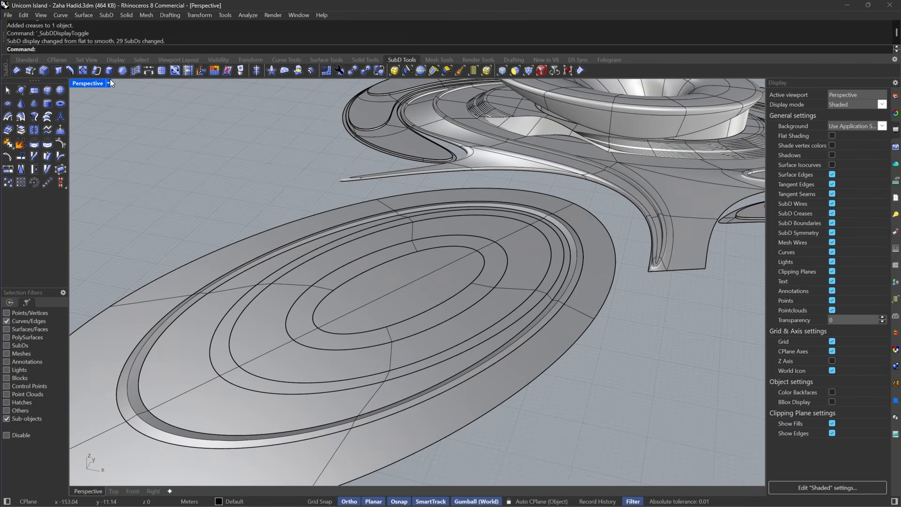
{"action": "left_click", "coordinate": [109, 83]}
{"action": "left_click", "coordinate": [140, 71]}
{"action": "scroll", "coordinate": [549, 227], "scroll_direction": "up", "scroll_amount": 5}
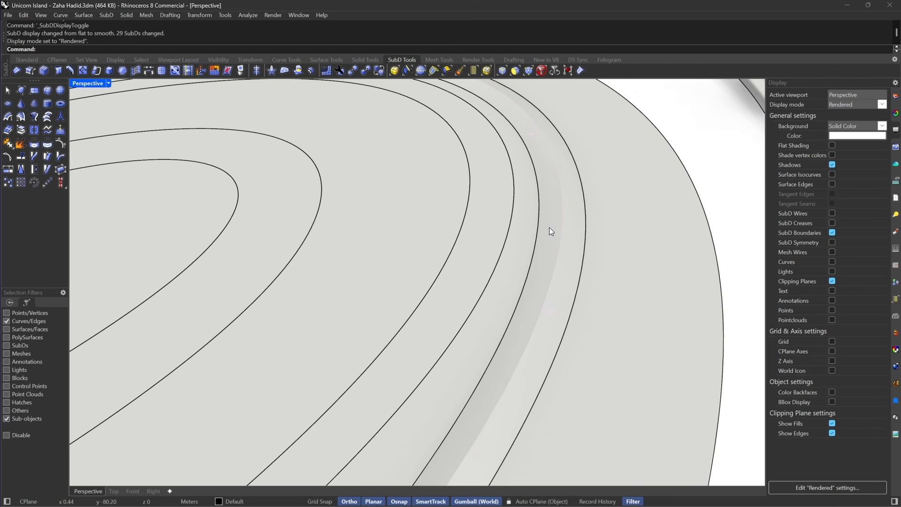
{"action": "left_click", "coordinate": [832, 222]}
- Examine the creased raised band and the whole rendered model from several angles
{"action": "right_click_drag", "start_coordinate": [606, 300], "coordinate": [474, 315]}
{"action": "scroll", "coordinate": [201, 343], "scroll_direction": "up", "scroll_amount": 7}
{"action": "scroll", "coordinate": [202, 343], "scroll_direction": "down", "scroll_amount": 7}
{"action": "scroll", "coordinate": [540, 303], "scroll_direction": "up", "scroll_amount": 5}
{"action": "scroll", "coordinate": [540, 303], "scroll_direction": "down", "scroll_amount": 7}
{"action": "right_click_drag", "start_coordinate": [579, 275], "coordinate": [540, 251]}
{"action": "scroll", "coordinate": [409, 375], "scroll_direction": "down", "scroll_amount": 7}
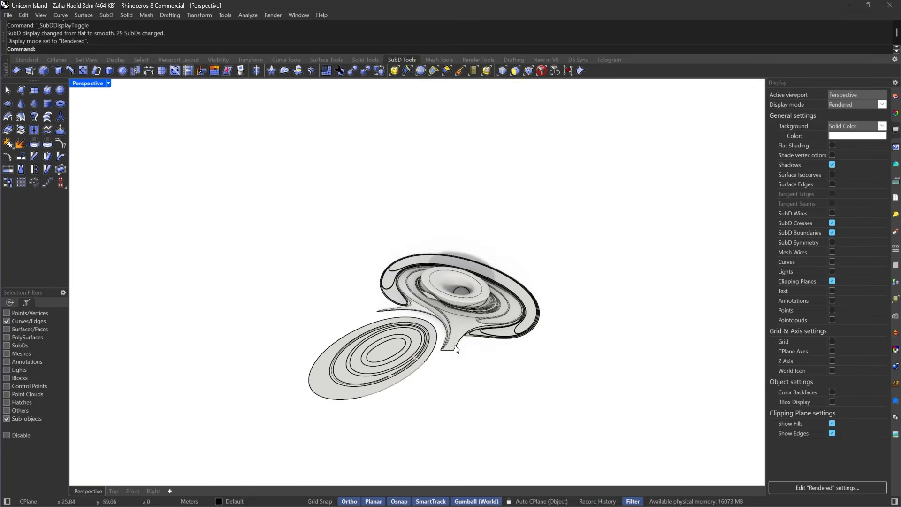
{"action": "scroll", "coordinate": [335, 378], "scroll_direction": "up", "scroll_amount": 6}
{"action": "right_click_drag", "start_coordinate": [291, 371], "coordinate": [441, 300]}
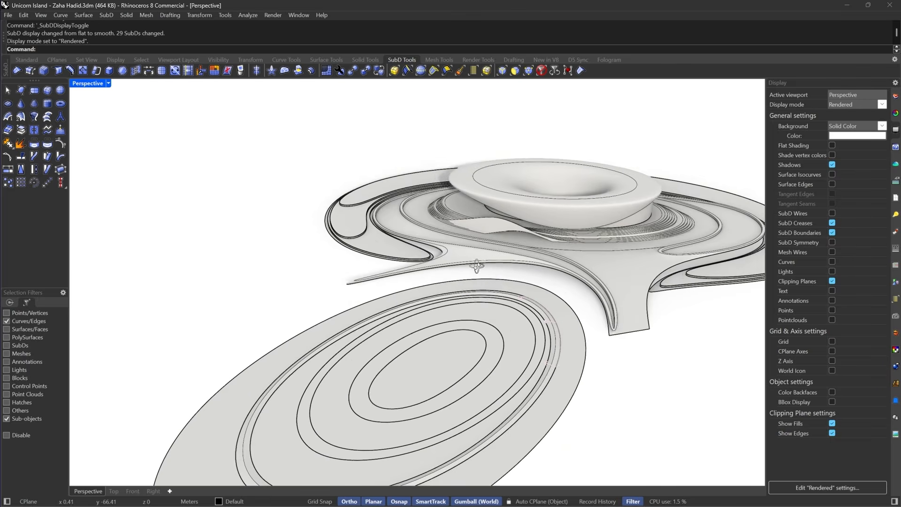
{"action": "scroll", "coordinate": [446, 309], "scroll_direction": "down", "scroll_amount": 6}
{"action": "scroll", "coordinate": [508, 294], "scroll_direction": "up", "scroll_amount": 8}
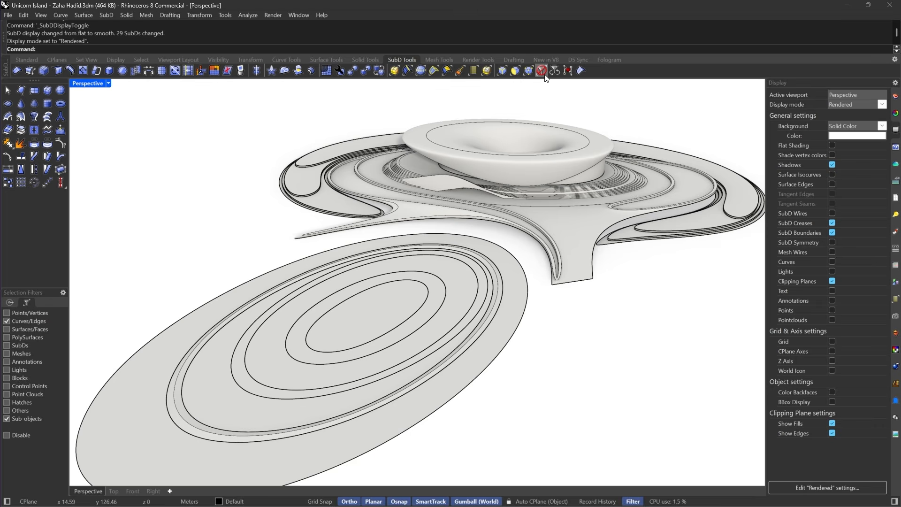
- Reset the selection filters, select the oval's outermost ring, and create a Custom material
{"action": "left_click", "coordinate": [542, 71]}
{"action": "scroll", "coordinate": [489, 293], "scroll_direction": "up", "scroll_amount": 5}
{"action": "left_click", "coordinate": [522, 290]}
{"action": "right_click_drag", "start_coordinate": [510, 288], "coordinate": [521, 316]}
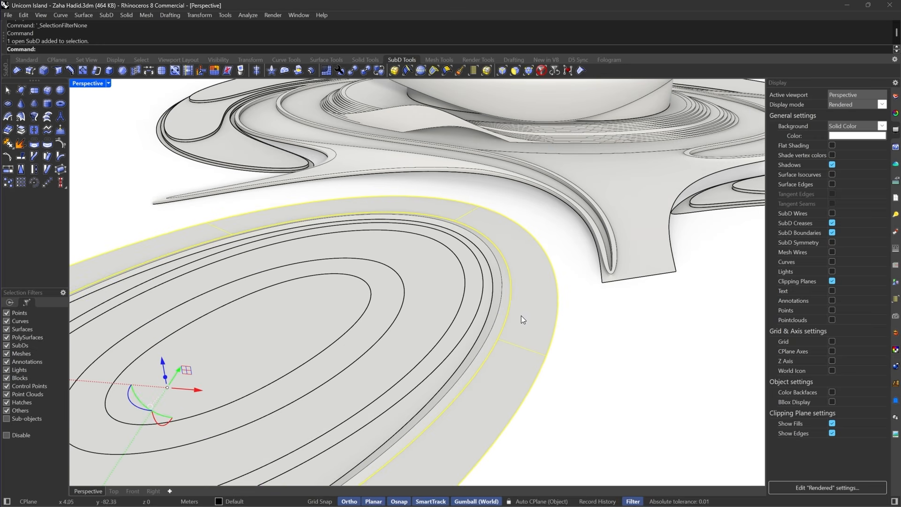
{"action": "left_click", "coordinate": [895, 231]}
{"action": "right_click", "coordinate": [793, 135]}
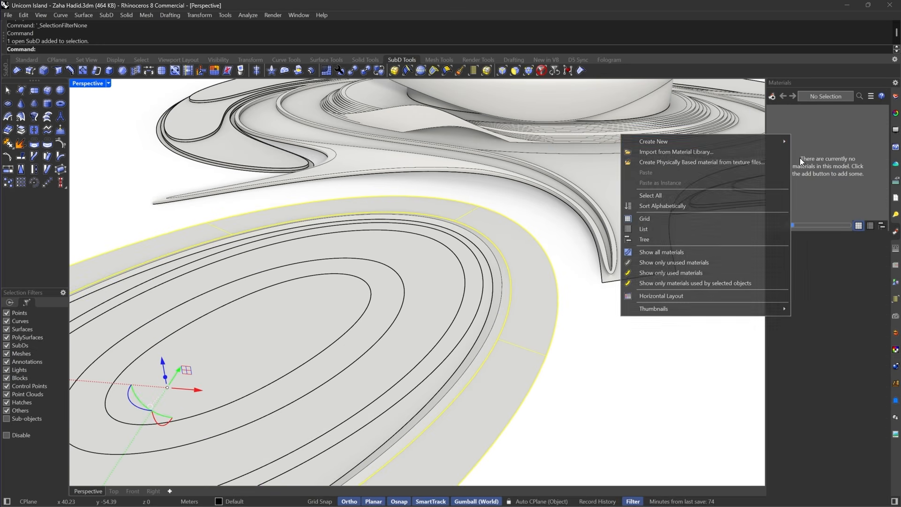
{"action": "mouse_move", "coordinate": [757, 144]}
{"action": "left_click", "coordinate": [579, 168]}
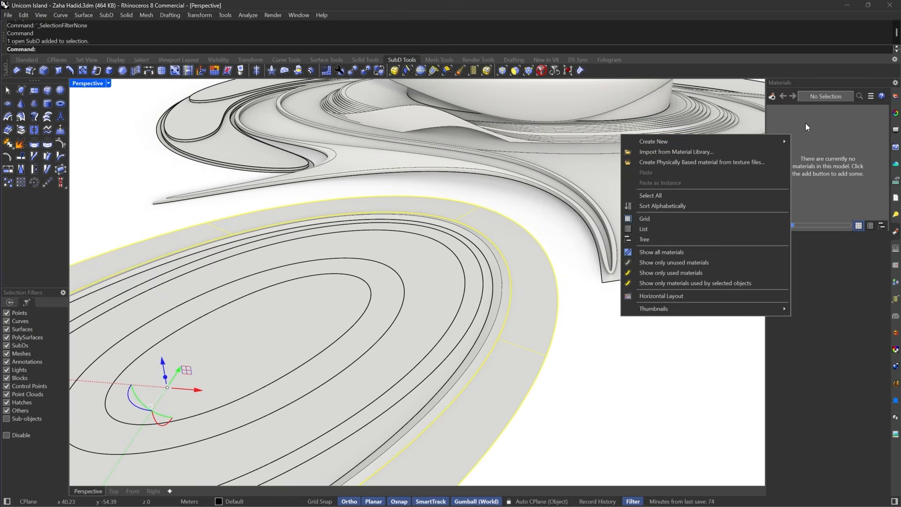
{"action": "right_click", "coordinate": [785, 121]}
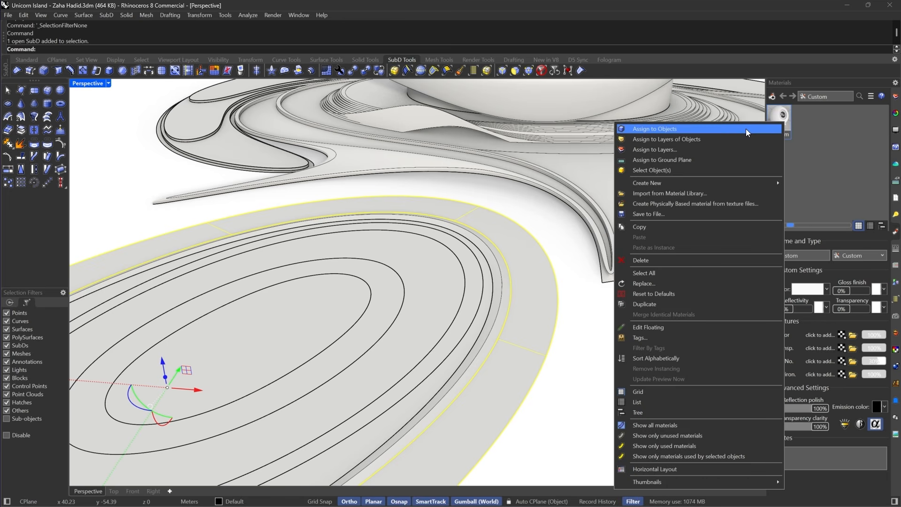
{"action": "left_click", "coordinate": [797, 167]}
- Set the Custom material's color to the brown tan shade RGB 139, 121, 94 and assign it to the selected outermost ring
{"action": "left_click", "coordinate": [807, 289]}
{"action": "scroll", "coordinate": [581, 224], "scroll_direction": "down", "scroll_amount": 3}
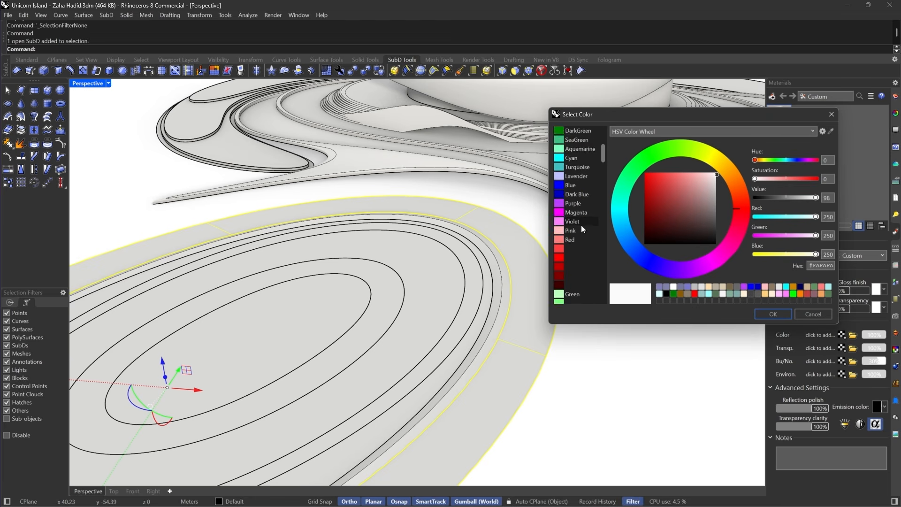
{"action": "scroll", "coordinate": [581, 238], "scroll_direction": "down", "scroll_amount": 10}
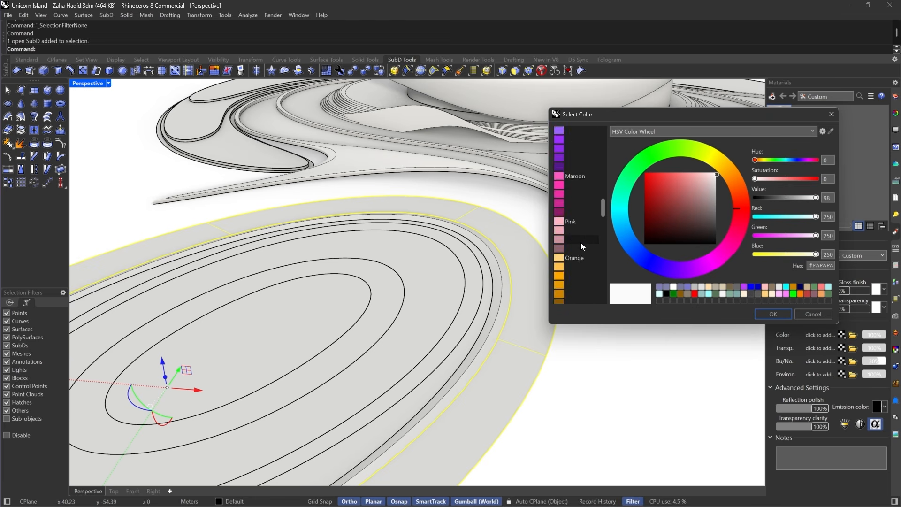
{"action": "scroll", "coordinate": [582, 253], "scroll_direction": "up", "scroll_amount": 3}
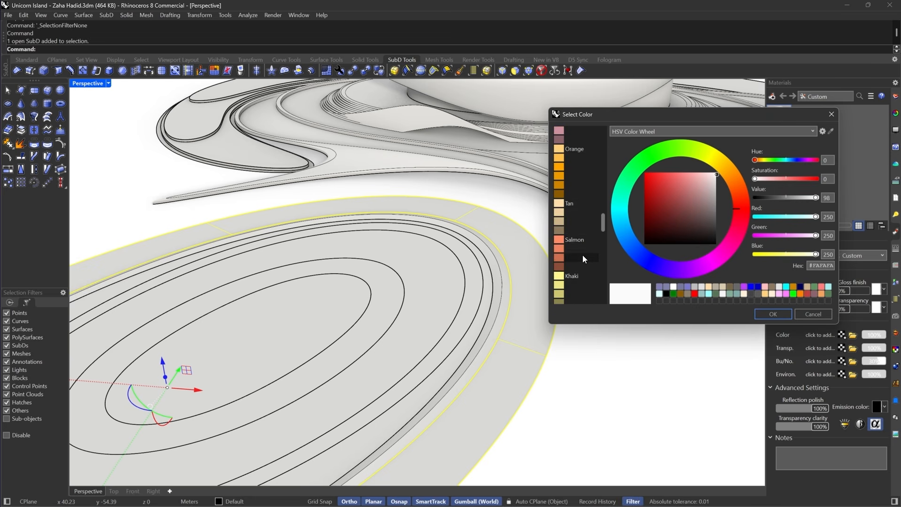
{"action": "left_click", "coordinate": [570, 230]}
{"action": "left_click", "coordinate": [773, 313]}
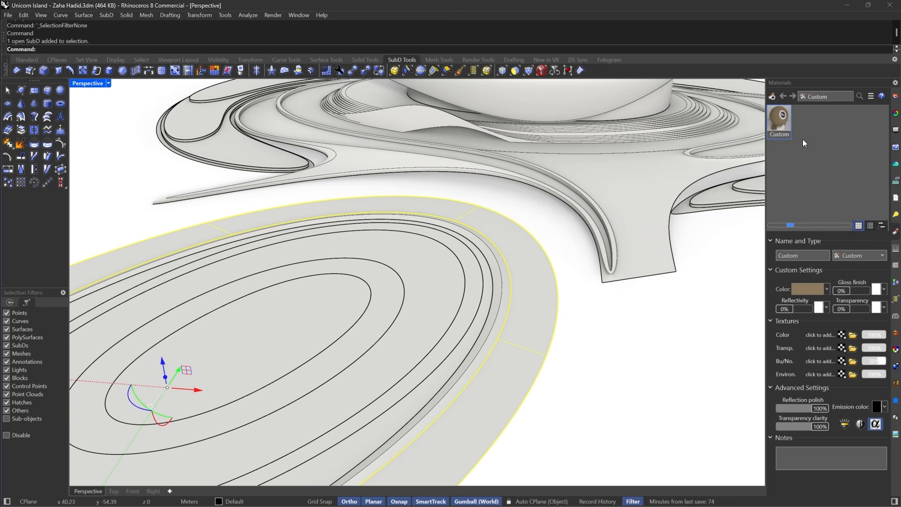
{"action": "right_click", "coordinate": [781, 121]}
{"action": "left_click", "coordinate": [742, 131]}
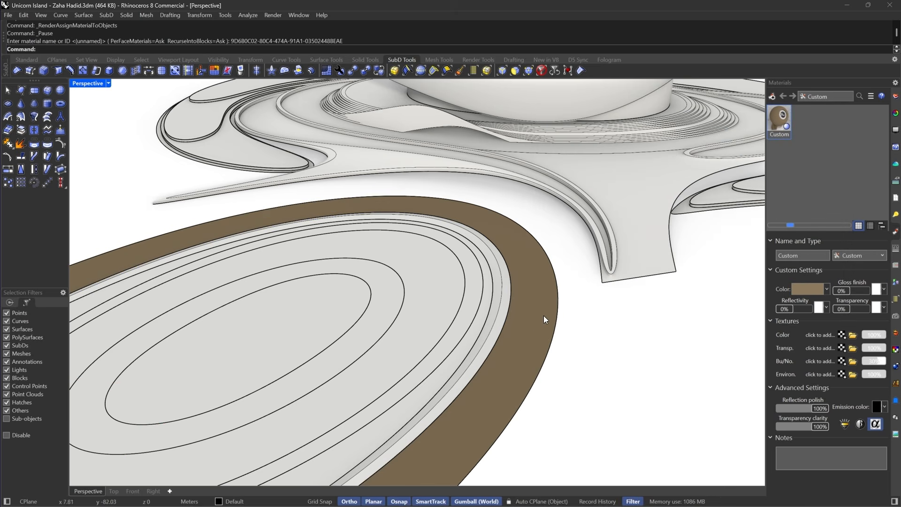
- Lighten the Custom material's color by setting its saturation to 12 and its value to 71
{"action": "left_click", "coordinate": [804, 288]}
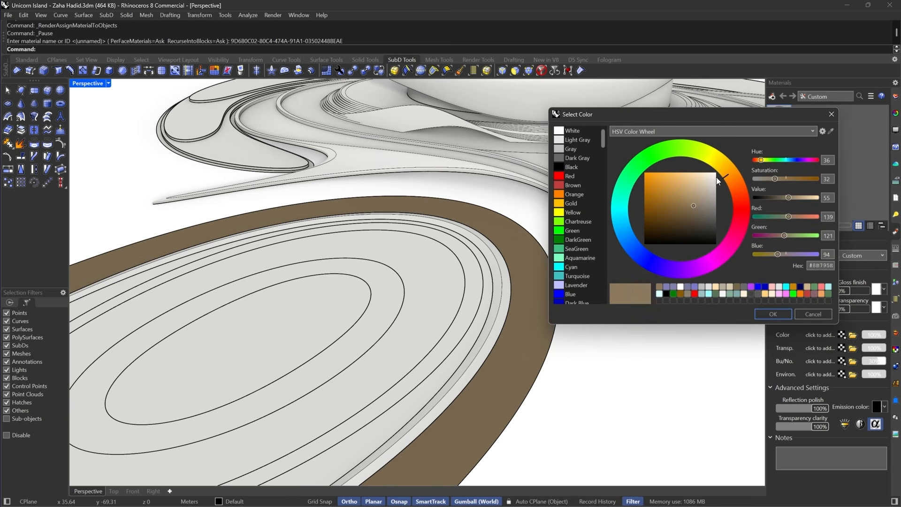
{"action": "left_click_drag", "start_coordinate": [779, 178], "coordinate": [761, 177]}
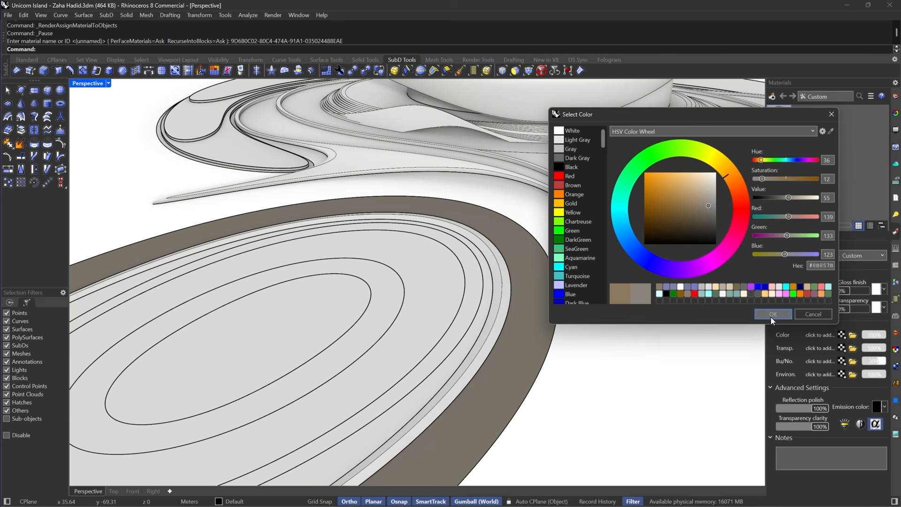
{"action": "left_click_drag", "start_coordinate": [793, 197], "coordinate": [799, 198]}
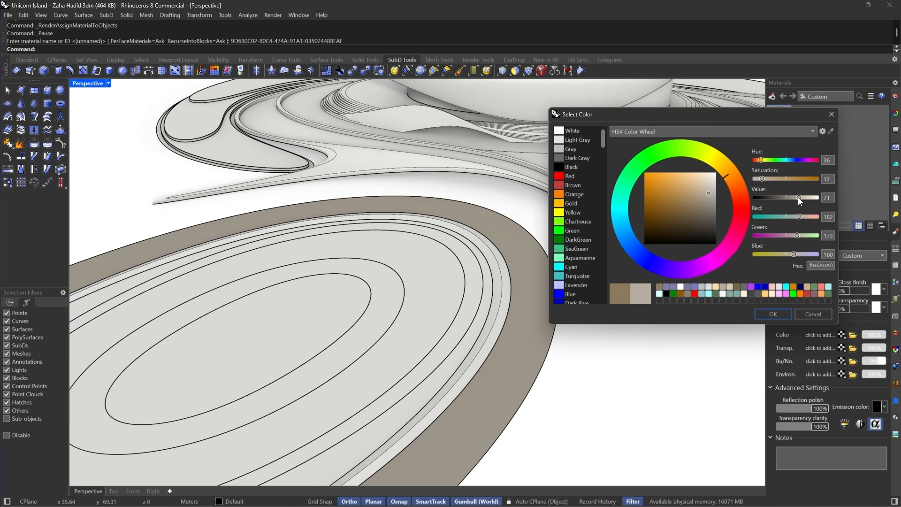
{"action": "left_click", "coordinate": [772, 313]}
- Select the raised band inside the brown ring, create a Plaster material, and assign it to the band
{"action": "scroll", "coordinate": [488, 287], "scroll_direction": "up", "scroll_amount": 5}
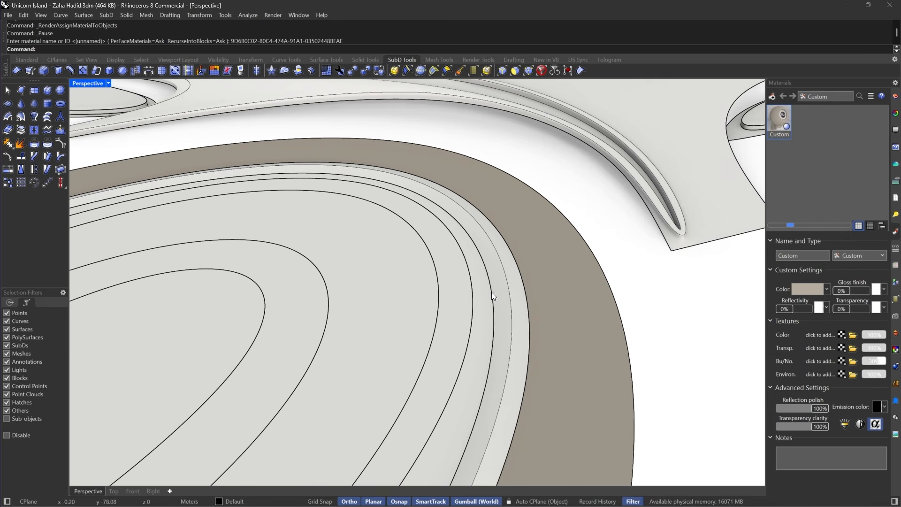
{"action": "left_click", "coordinate": [504, 280]}
{"action": "right_click", "coordinate": [808, 158]}
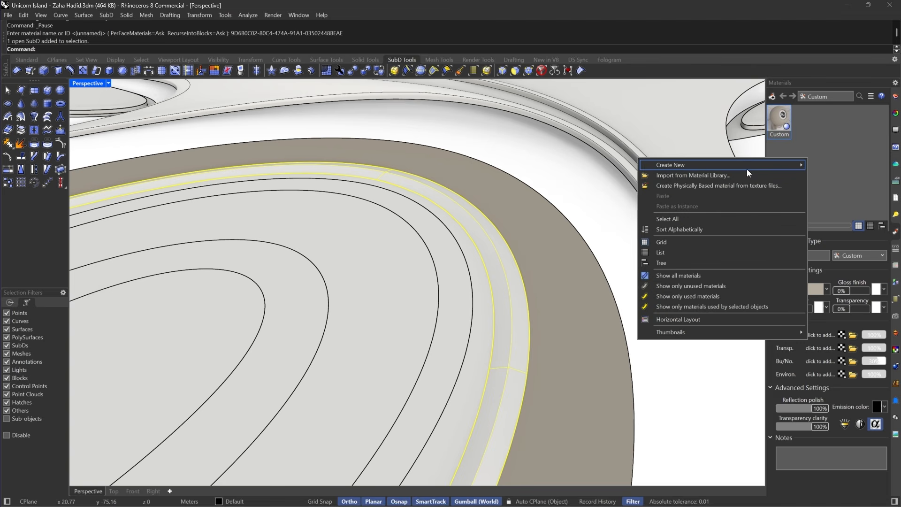
{"action": "mouse_move", "coordinate": [746, 166]}
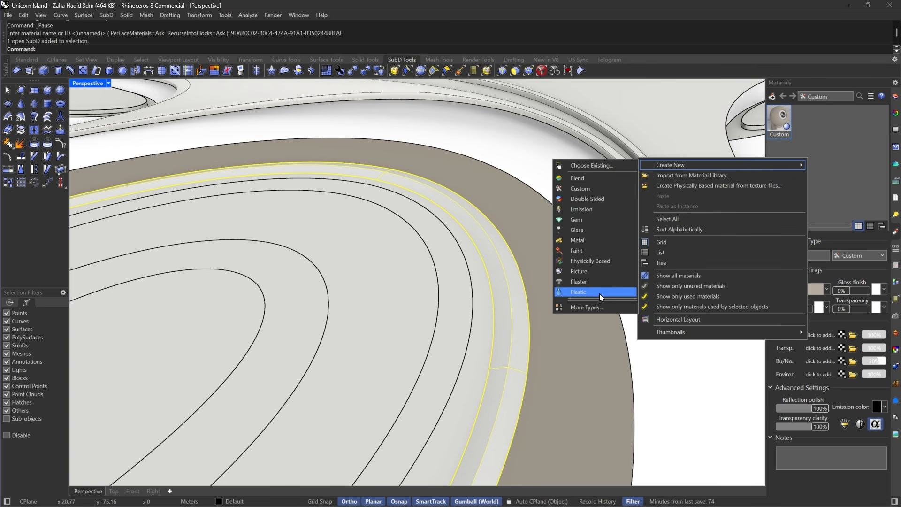
{"action": "left_click", "coordinate": [595, 282]}
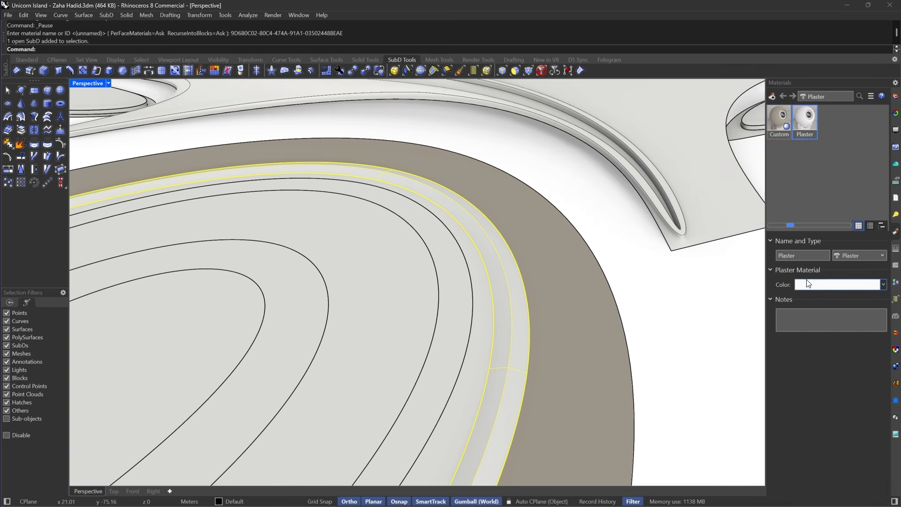
{"action": "right_click", "coordinate": [806, 108]}
{"action": "left_click", "coordinate": [765, 117]}
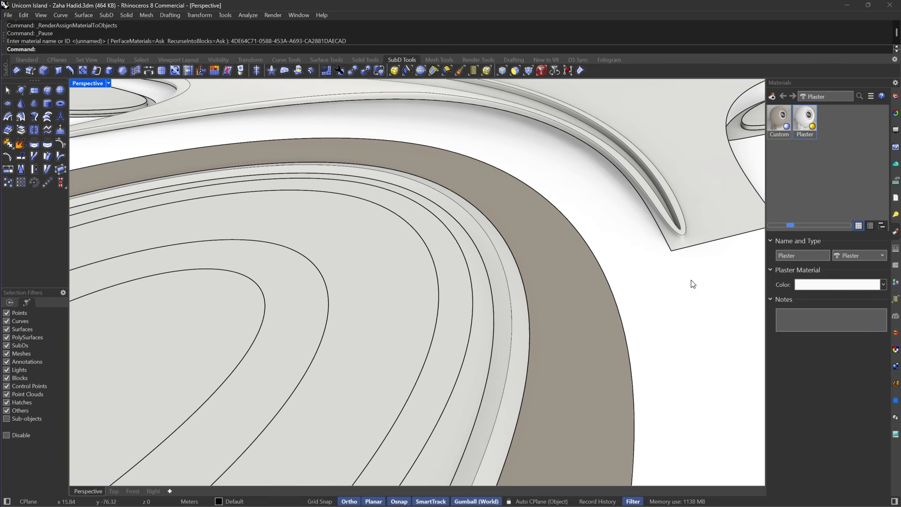
- Select the narrow band just inside the plaster band and create a Plastic material
{"action": "left_click", "coordinate": [488, 311]}
{"action": "right_click", "coordinate": [784, 180]}
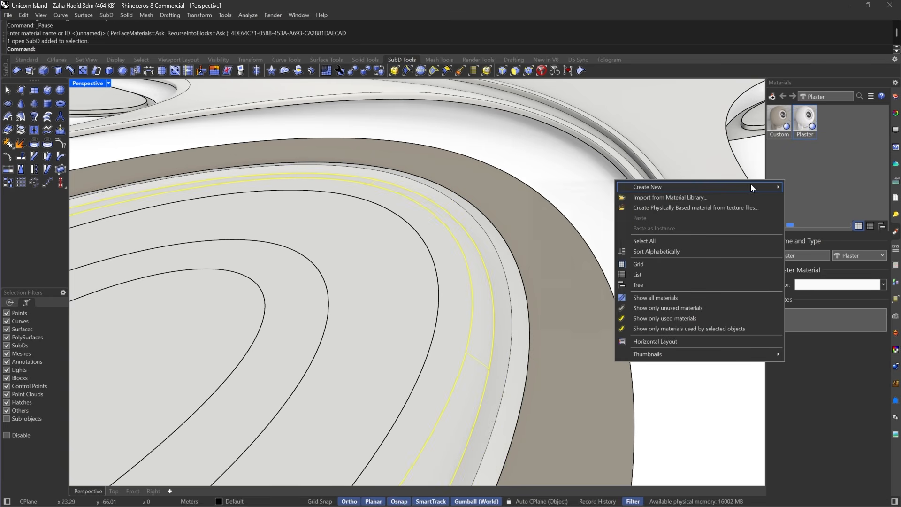
{"action": "mouse_move", "coordinate": [751, 186]}
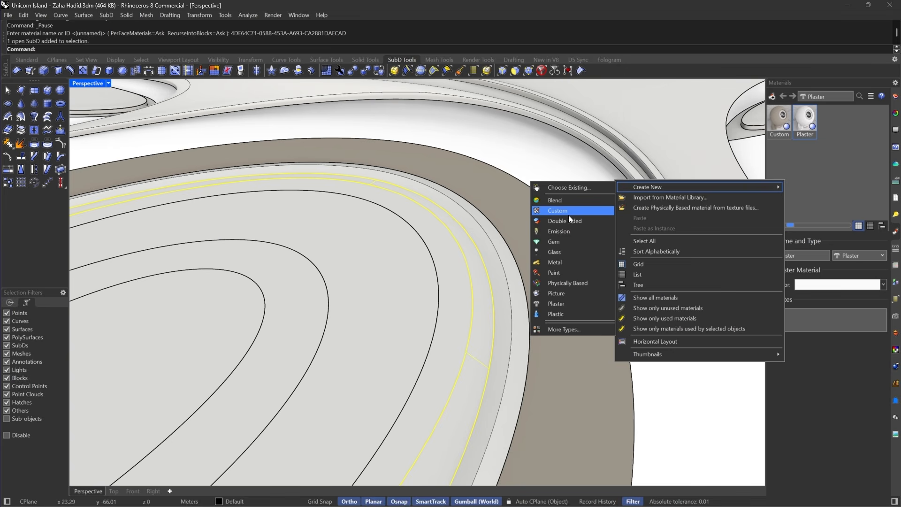
{"action": "left_click", "coordinate": [554, 313]}
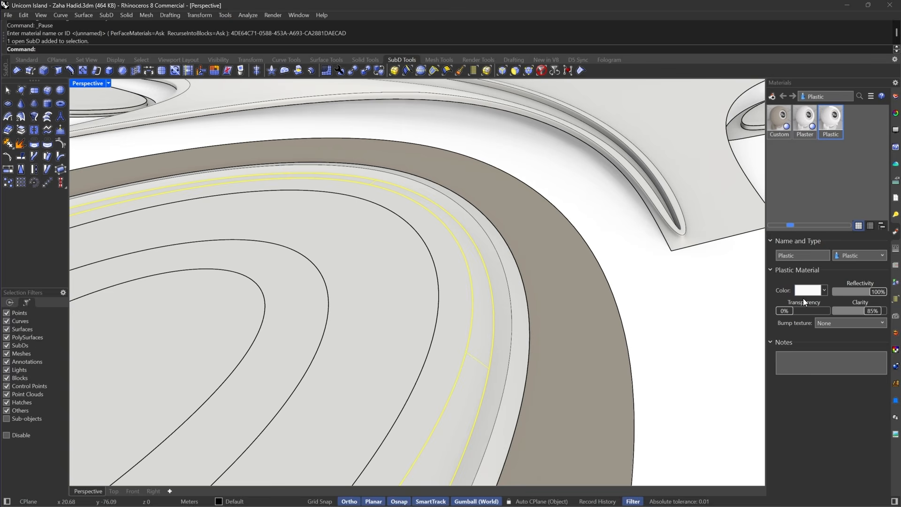
- Try the Cyan and Dark Blue presets as the Plastic material's color and check the Unicorn Island reference photo in the browser
{"action": "left_click", "coordinate": [807, 291]}
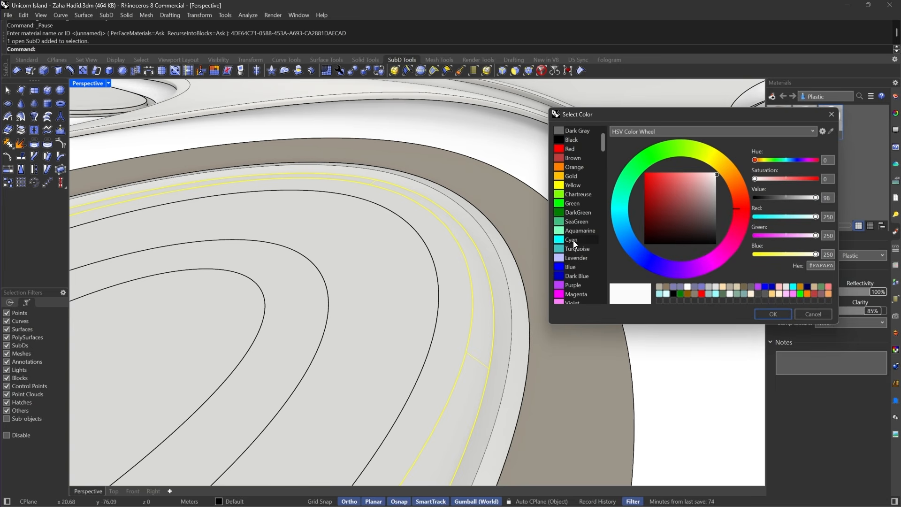
{"action": "left_click", "coordinate": [577, 240]}
{"action": "left_click", "coordinate": [577, 276]}
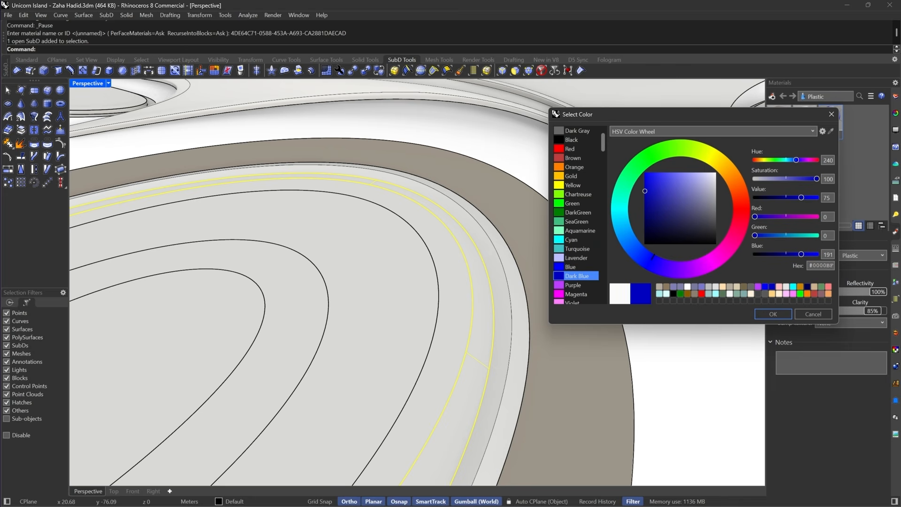
{"action": "left_click", "coordinate": [539, 498]}
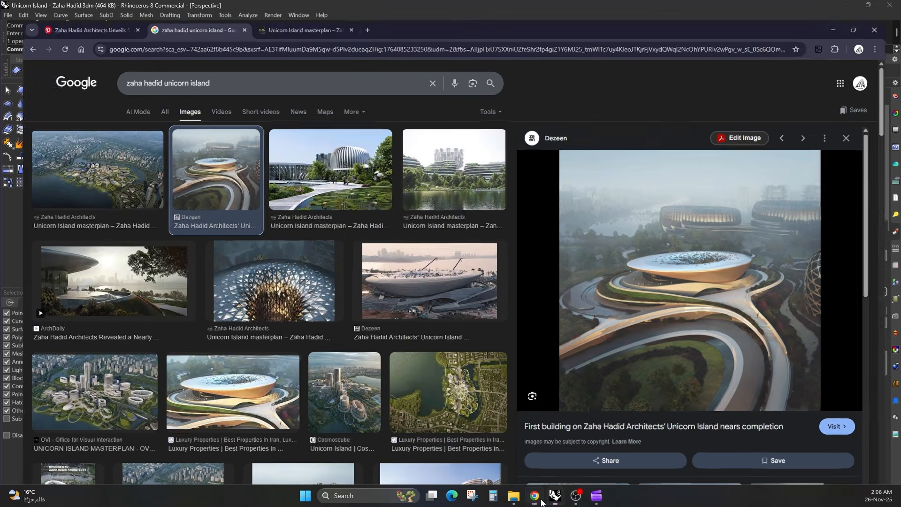
{"action": "left_click", "coordinate": [540, 500]}
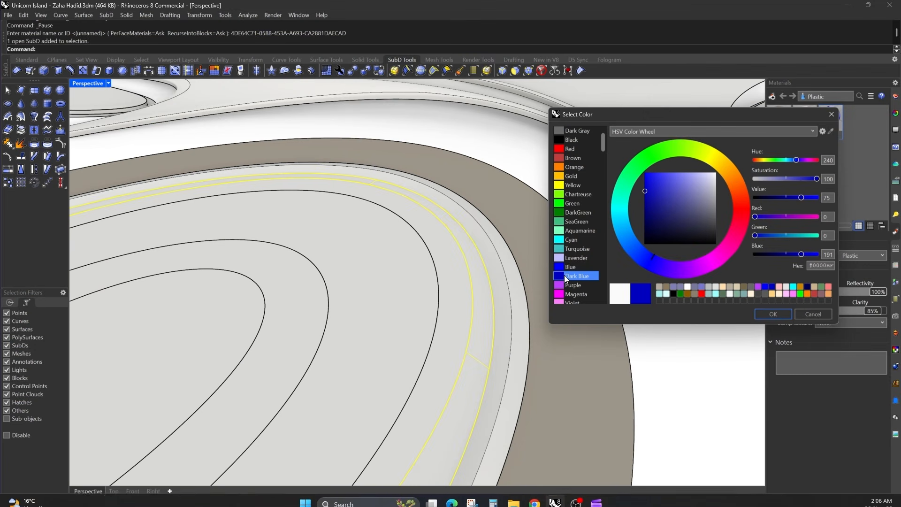
- Set the Plastic material's color to a dark, muted teal based on the Turquoise preset
{"action": "left_click", "coordinate": [570, 251]}
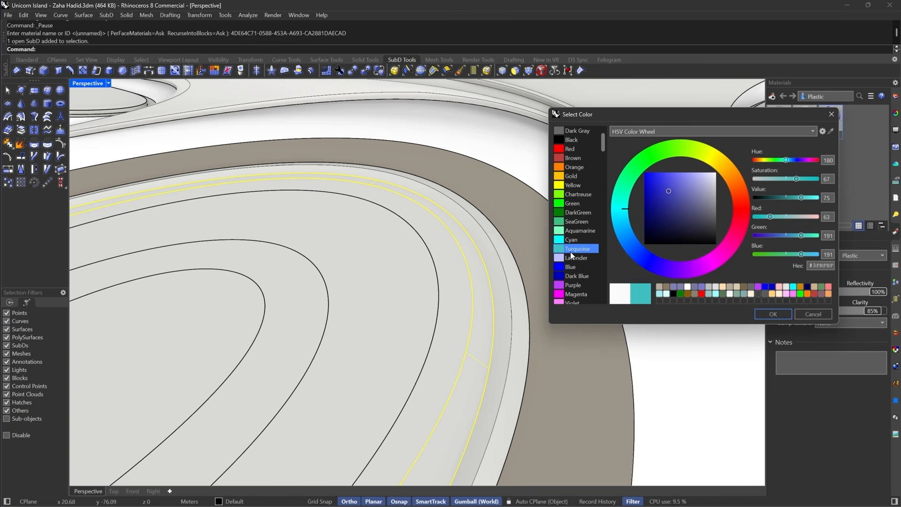
{"action": "left_click", "coordinate": [679, 213]}
{"action": "left_click", "coordinate": [685, 221]}
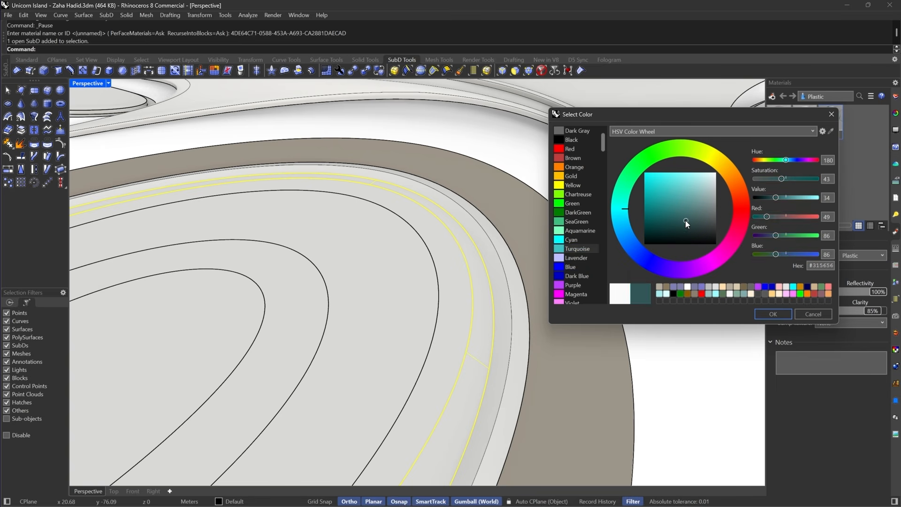
{"action": "left_click", "coordinate": [675, 210]}
{"action": "left_click", "coordinate": [688, 220]}
{"action": "left_click", "coordinate": [679, 216]}
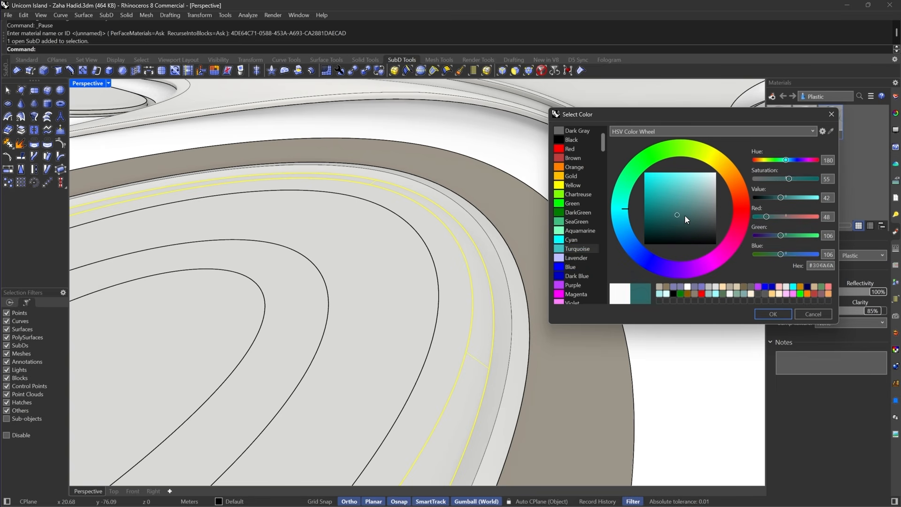
{"action": "left_click", "coordinate": [682, 223]}
{"action": "left_click", "coordinate": [678, 219]}
{"action": "left_click", "coordinate": [674, 217]}
{"action": "left_click", "coordinate": [773, 315]}
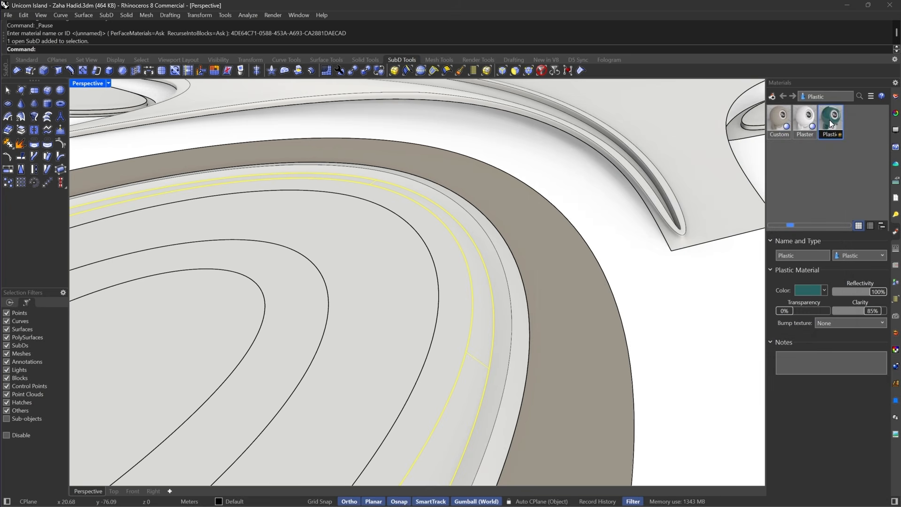
- Assign the teal Plastic material to the selected narrow band inside the plaster band
{"action": "right_click", "coordinate": [829, 120]}
{"action": "left_click", "coordinate": [788, 127]}
{"action": "scroll", "coordinate": [538, 303], "scroll_direction": "down", "scroll_amount": 5}
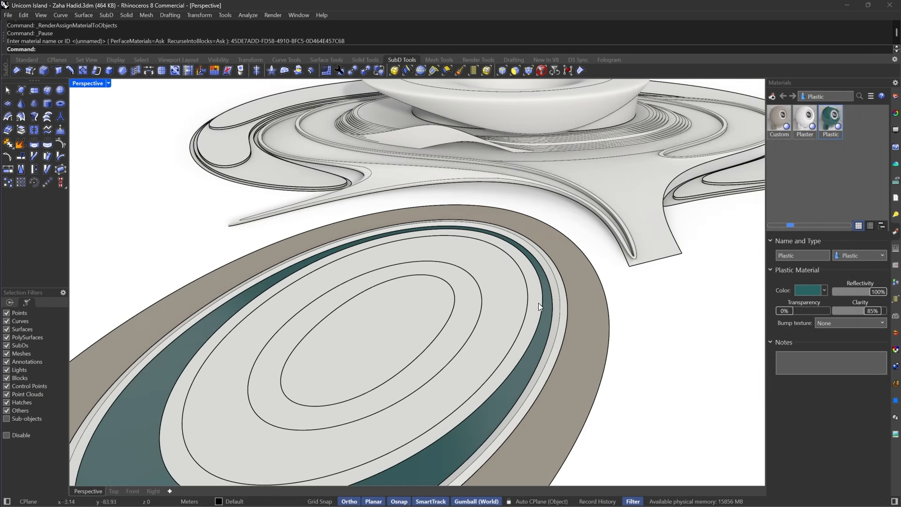
- Select the two adjacent bands just inside the teal ring and join them into one SubD
{"action": "scroll", "coordinate": [529, 289], "scroll_direction": "up", "scroll_amount": 8}
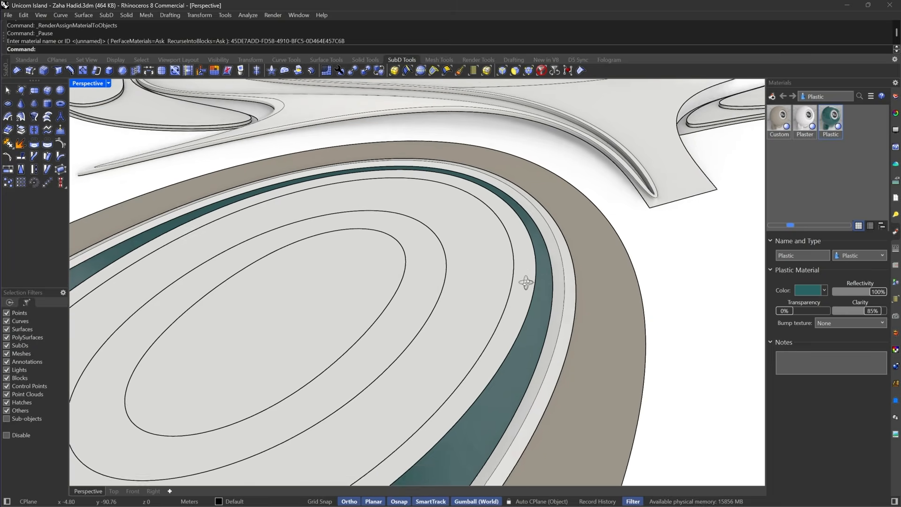
{"action": "left_click", "coordinate": [524, 272]}
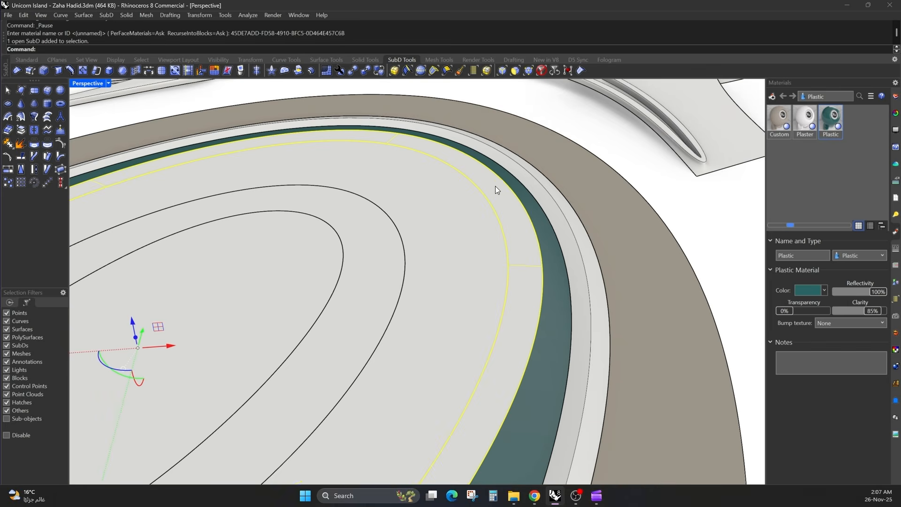
{"action": "scroll", "coordinate": [525, 230], "scroll_direction": "down", "scroll_amount": 3}
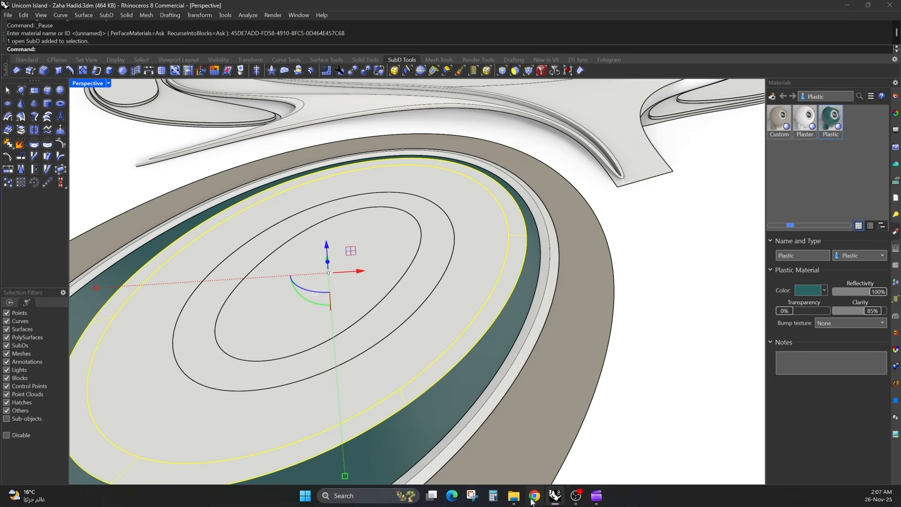
{"action": "left_click", "coordinate": [532, 499]}
{"action": "left_click", "coordinate": [534, 495]}
{"action": "scroll", "coordinate": [516, 240], "scroll_direction": "up", "scroll_amount": 3}
{"action": "left_click", "coordinate": [540, 229], "text": "shift"}
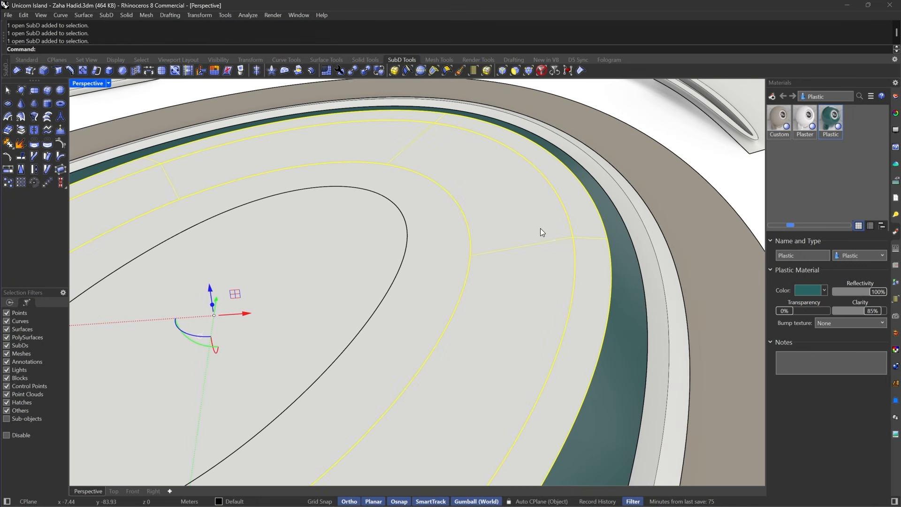
{"action": "type", "text": "join"}
{"action": "key", "text": "Return"}
{"action": "key", "text": "Return"}
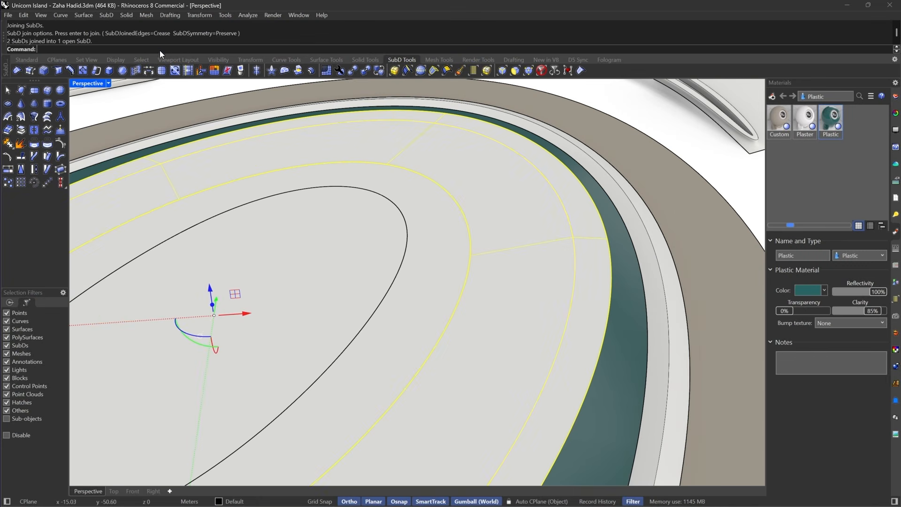
- In flat SubD display, scale the six-edge loop between the two joined bands inward to widen the outer band
{"action": "key", "text": "Tab"}
{"action": "key", "text": "Escape"}
{"action": "left_click", "coordinate": [506, 72]}
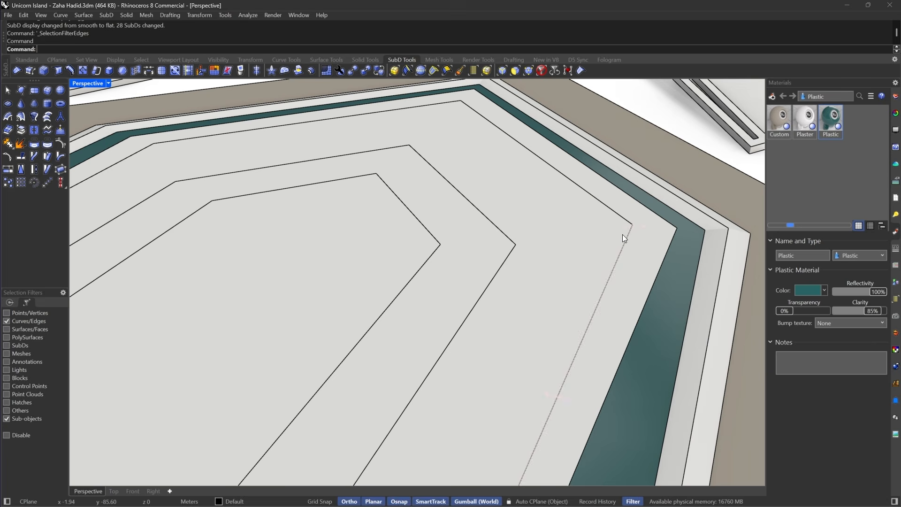
{"action": "double_click", "coordinate": [620, 221]}
{"action": "scroll", "coordinate": [266, 278], "scroll_direction": "down", "scroll_amount": 3}
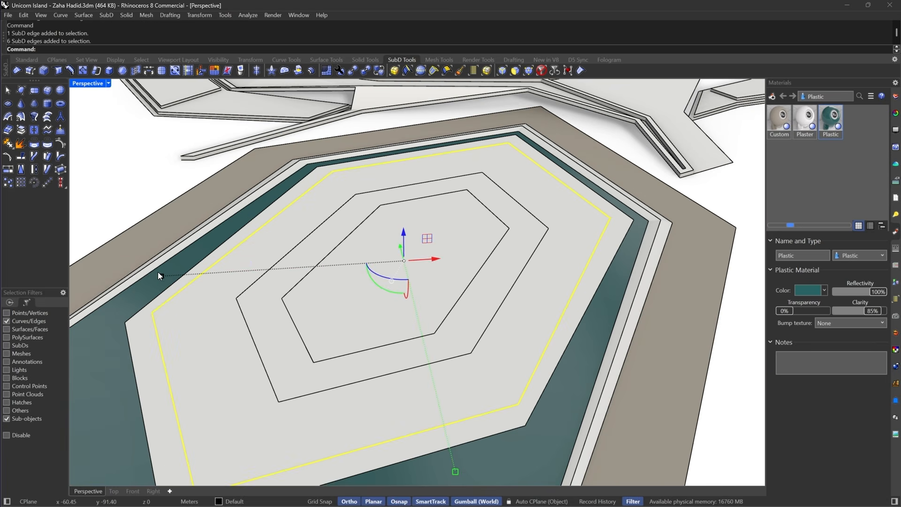
{"action": "left_click_drag", "start_coordinate": [159, 273], "coordinate": [190, 276], "text": "shift"}
{"action": "key", "text": "Escape"}
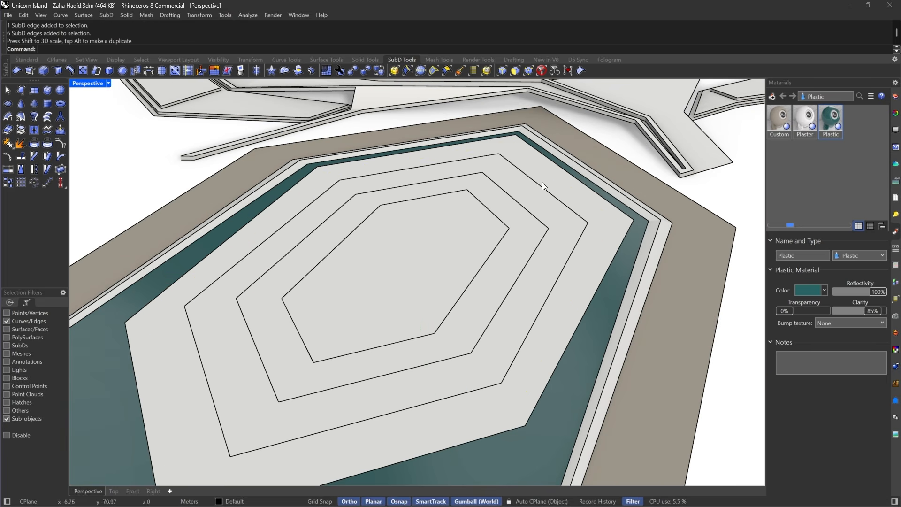
- Extract the ring of faces just inside the teal band as a separate SubD and return to smooth display
{"action": "left_click", "coordinate": [515, 70]}
{"action": "left_click", "coordinate": [611, 231]}
{"action": "double_click", "coordinate": [350, 170]}
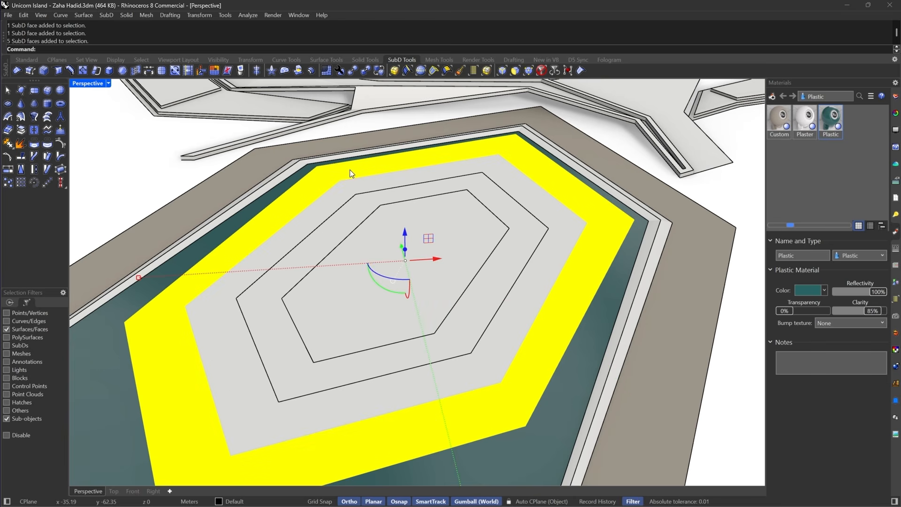
{"action": "left_click", "coordinate": [22, 143]}
{"action": "key", "text": "Escape"}
{"action": "scroll", "coordinate": [500, 213], "scroll_direction": "down", "scroll_amount": 3}
{"action": "right_click_drag", "start_coordinate": [500, 213], "coordinate": [557, 233]}
{"action": "key", "text": "Tab"}
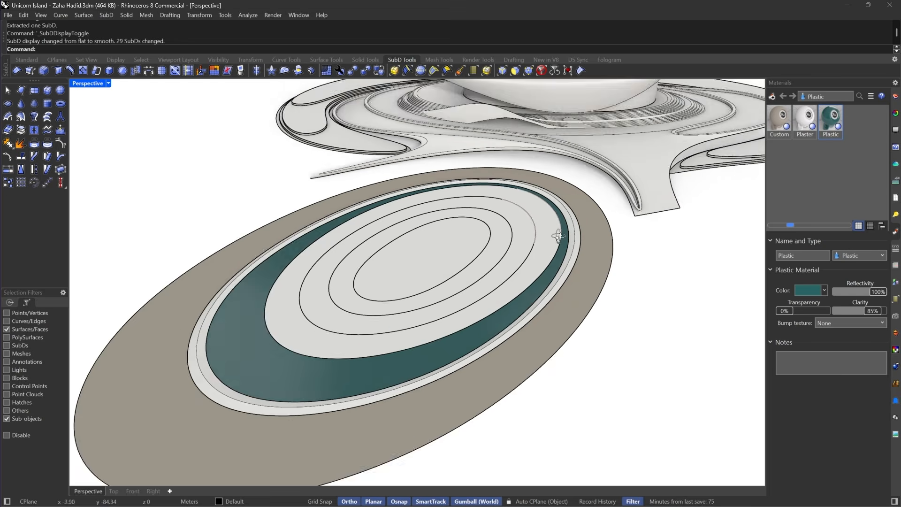
- Select the first and third bands inside the teal ring, create a second Custom material, and assign it to them
{"action": "scroll", "coordinate": [557, 233], "scroll_direction": "up", "scroll_amount": 4}
{"action": "left_click", "coordinate": [544, 69]}
{"action": "left_click", "coordinate": [509, 257]}
{"action": "left_click", "coordinate": [539, 246]}
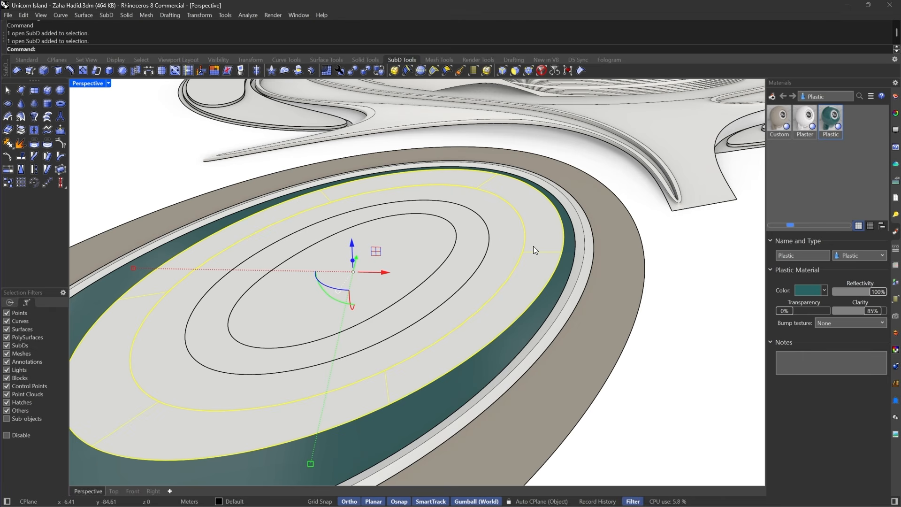
{"action": "left_click", "coordinate": [459, 243], "text": "shift"}
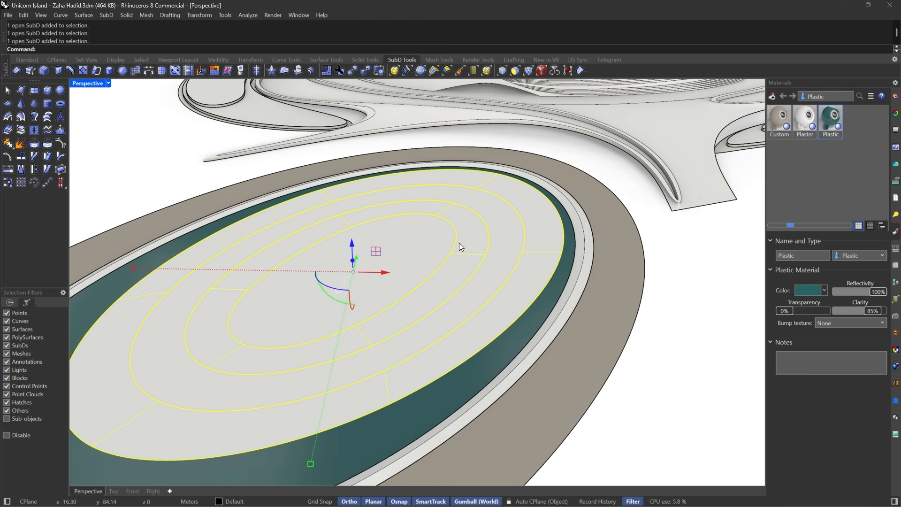
{"action": "right_click", "coordinate": [801, 151]}
{"action": "mouse_move", "coordinate": [767, 157]}
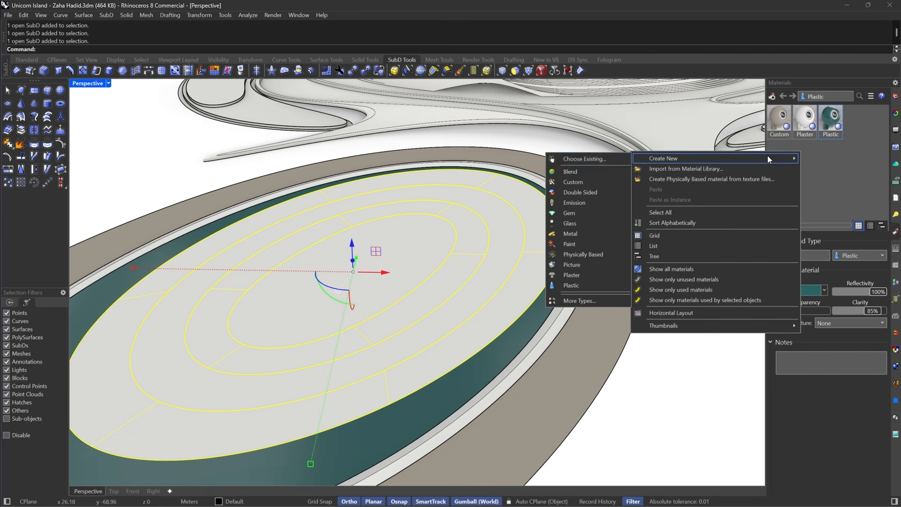
{"action": "left_click", "coordinate": [590, 181]}
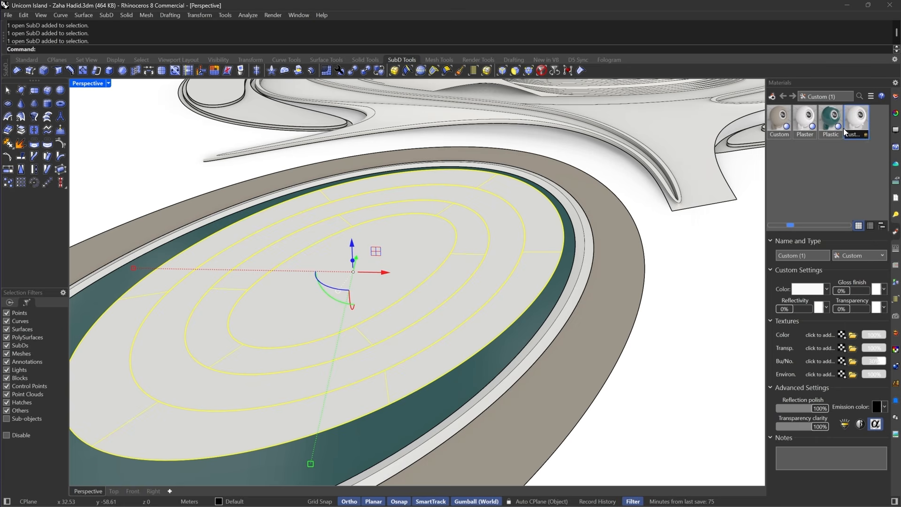
{"action": "right_click", "coordinate": [843, 129]}
{"action": "left_click", "coordinate": [793, 137]}
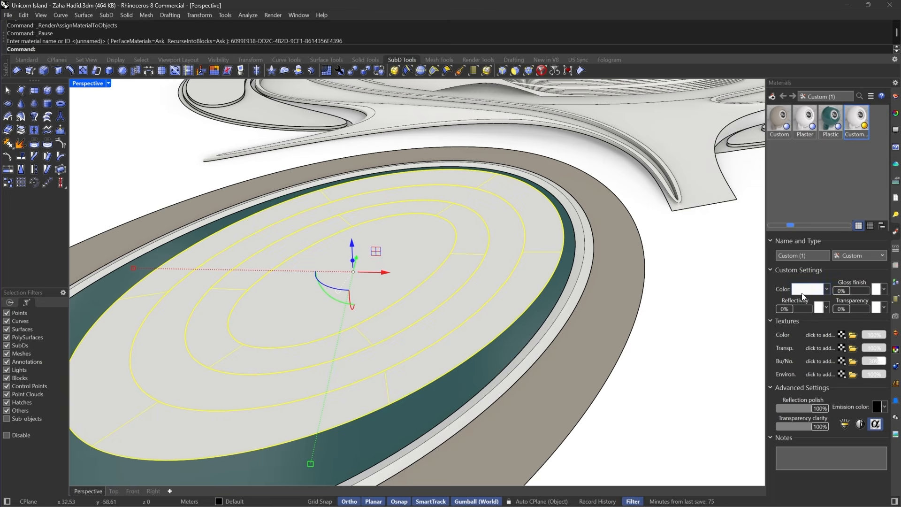
- Set the Custom (1) material's color to a muted green, RGB 118, 181, 118, based on the DarkGreen preset
{"action": "left_click", "coordinate": [807, 289]}
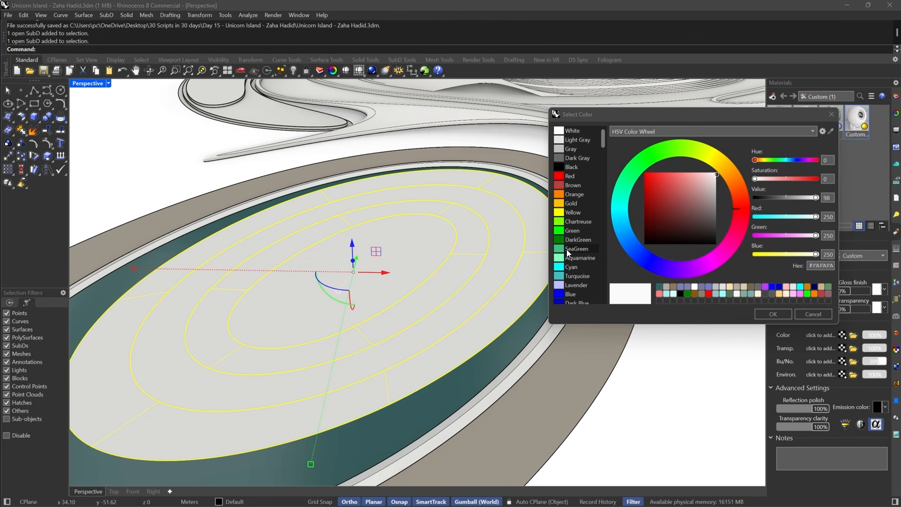
{"action": "left_click", "coordinate": [567, 241]}
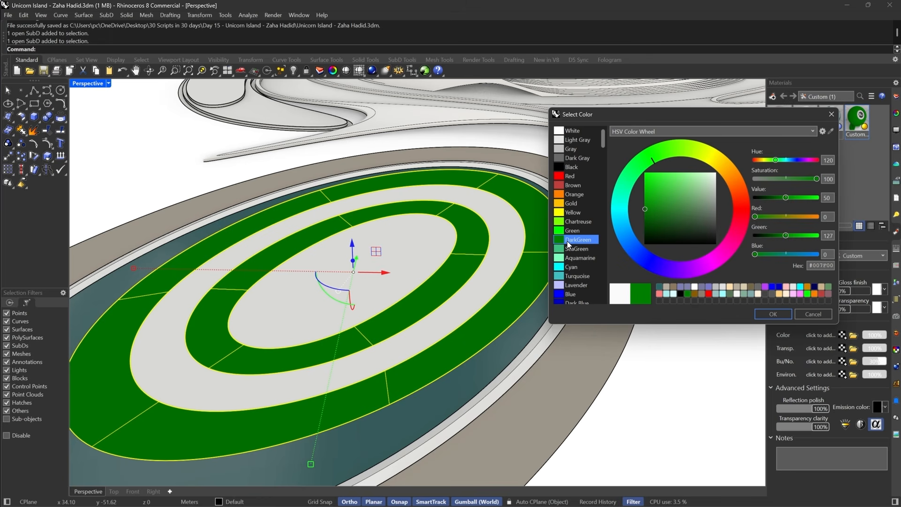
{"action": "left_click", "coordinate": [583, 247]}
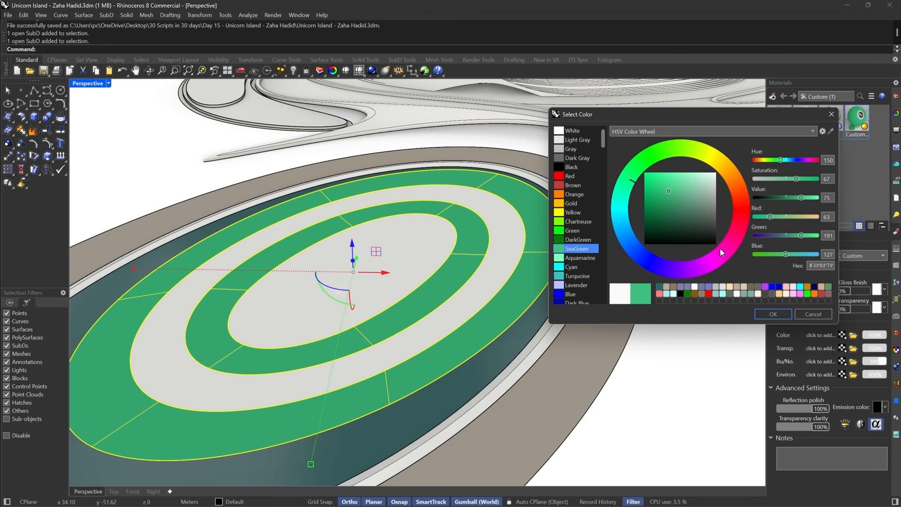
{"action": "left_click", "coordinate": [573, 238]}
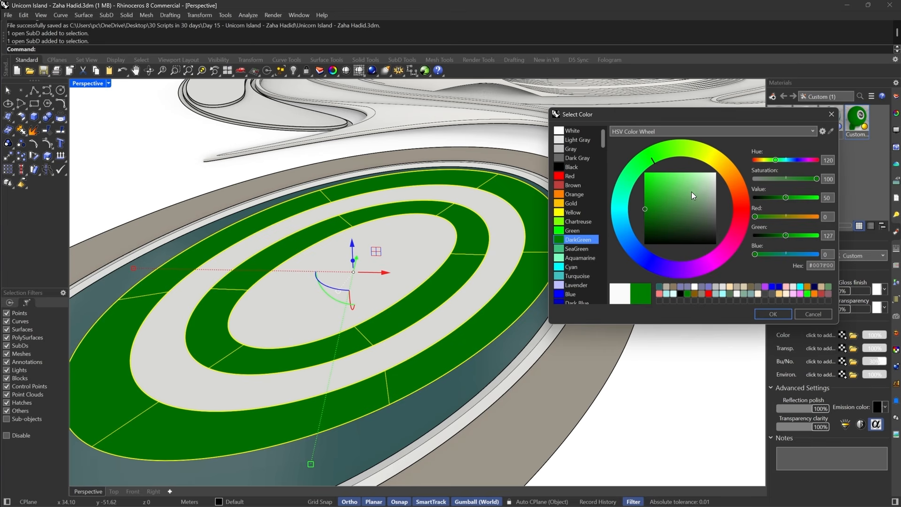
{"action": "left_click", "coordinate": [690, 192]}
{"action": "left_click", "coordinate": [691, 193]}
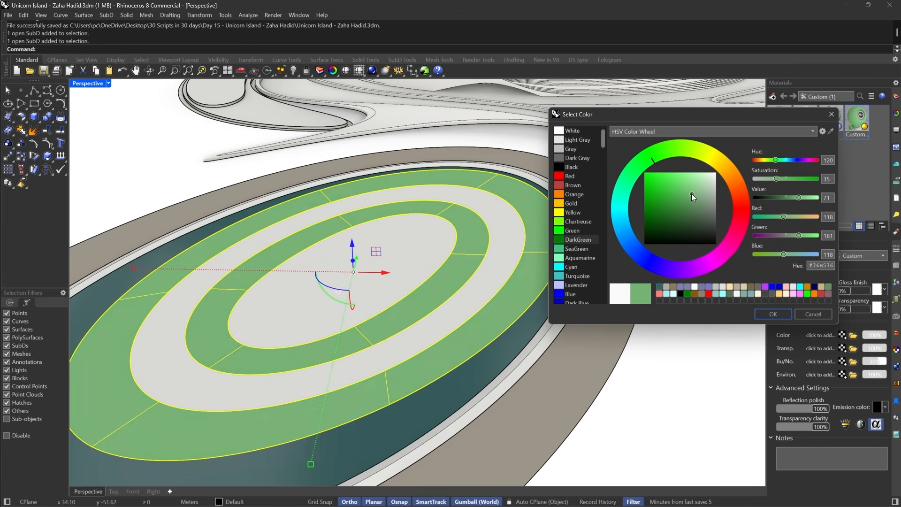
- Check the reference photo in the browser and raise the red component of the Custom (1) color for a yellower green
{"action": "left_click", "coordinate": [534, 496]}
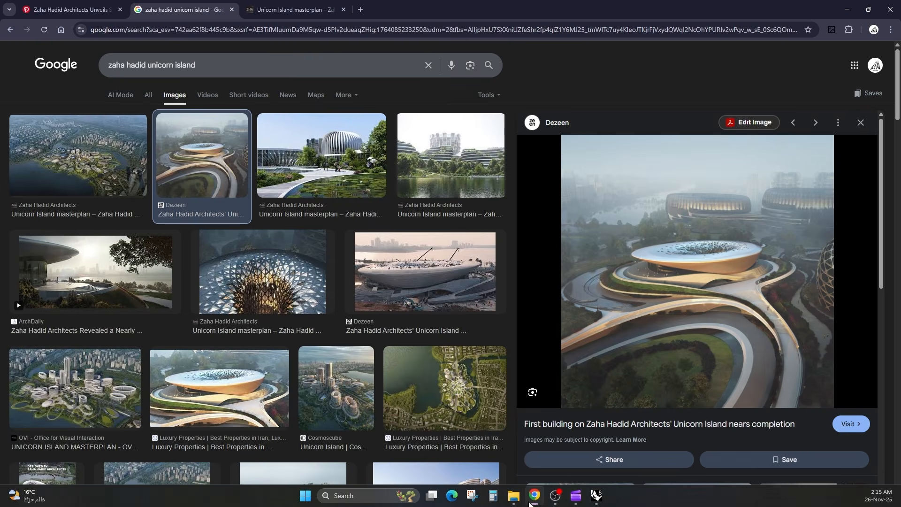
{"action": "left_click", "coordinate": [533, 503]}
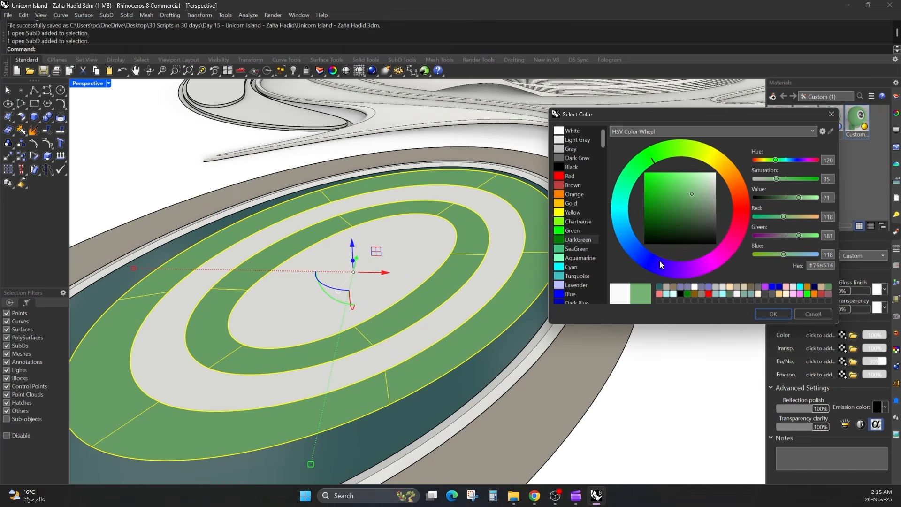
{"action": "left_click", "coordinate": [793, 217]}
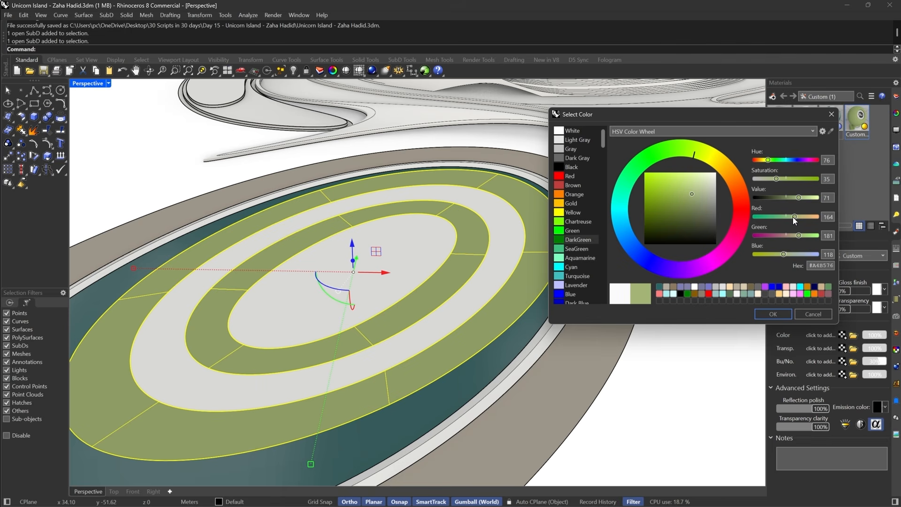
{"action": "left_click", "coordinate": [773, 314]}
- Clear the selection and duplicate the green Custom (1) material
{"action": "left_click", "coordinate": [702, 345]}
{"action": "right_click_drag", "start_coordinate": [691, 303], "coordinate": [686, 294]}
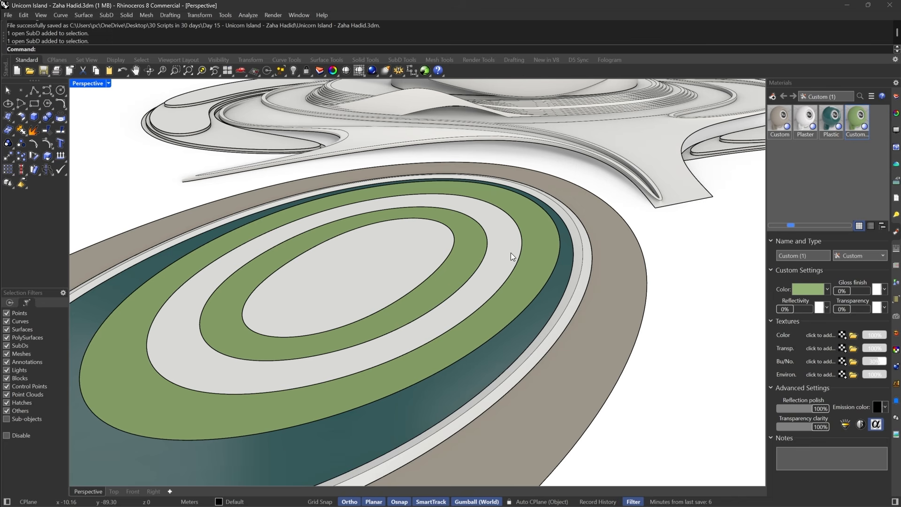
{"action": "right_click", "coordinate": [852, 126]}
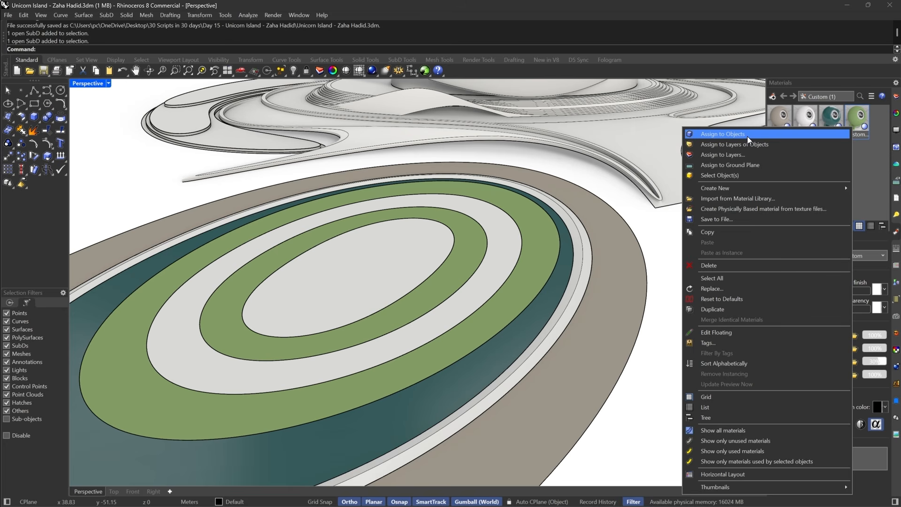
{"action": "left_click", "coordinate": [726, 309]}
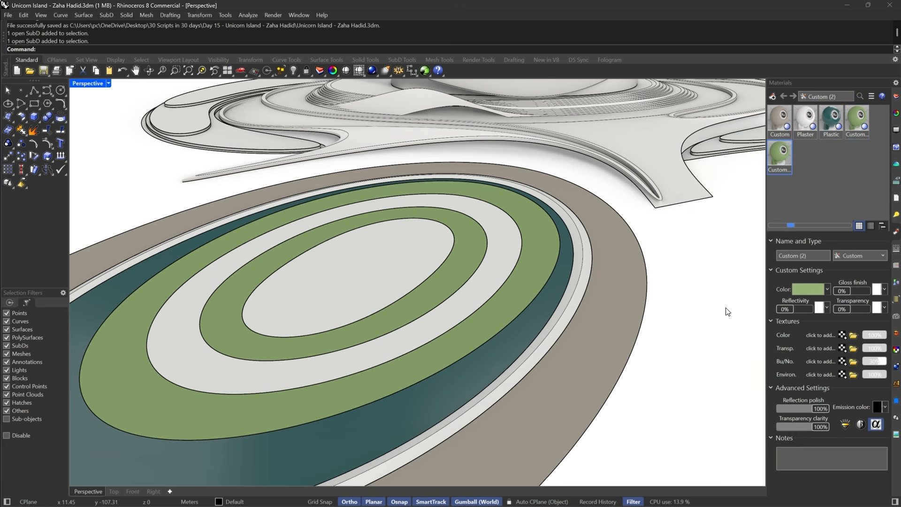
- Darken the duplicated Custom (2) material's color to a value of 65, RGB 138, 166, 109
{"action": "left_click", "coordinate": [809, 289]}
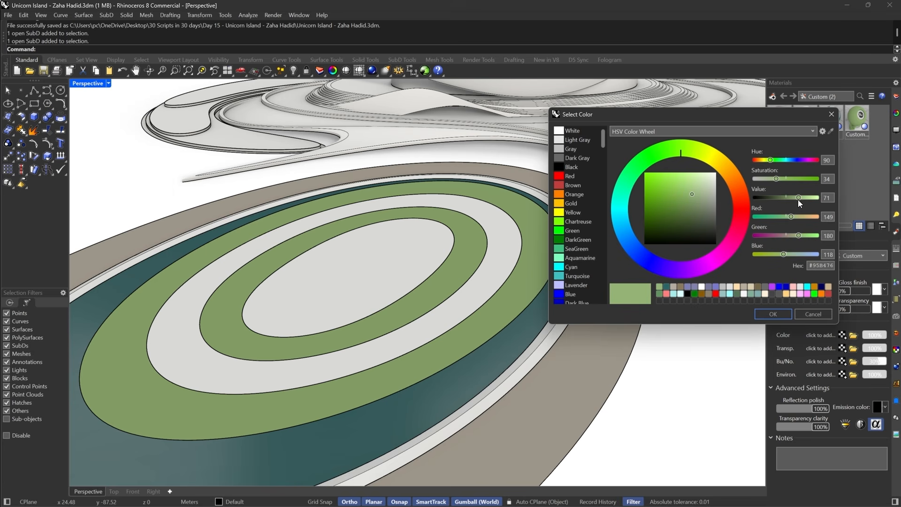
{"action": "left_click_drag", "start_coordinate": [798, 197], "coordinate": [795, 197]}
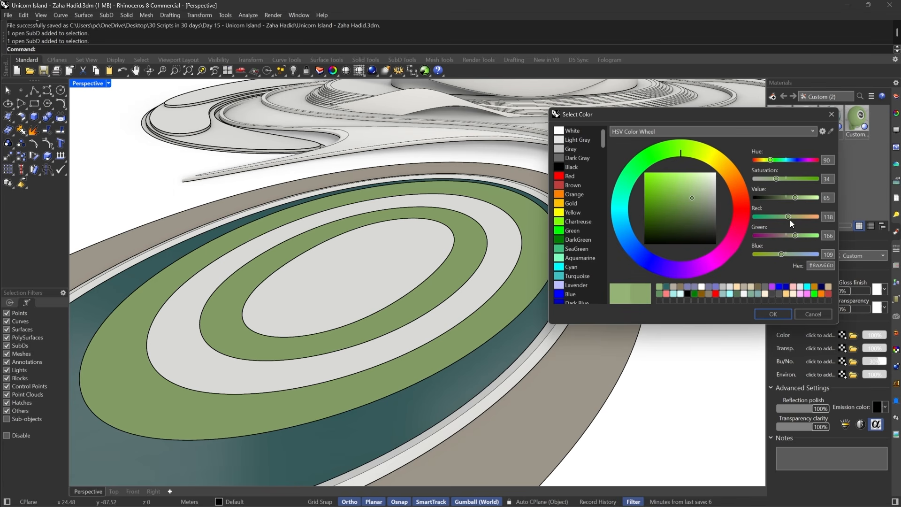
{"action": "left_click", "coordinate": [773, 316]}
- Select the two remaining white areas, the second band and the center oval, and assign the Custom (2) material to them
{"action": "left_click", "coordinate": [488, 282]}
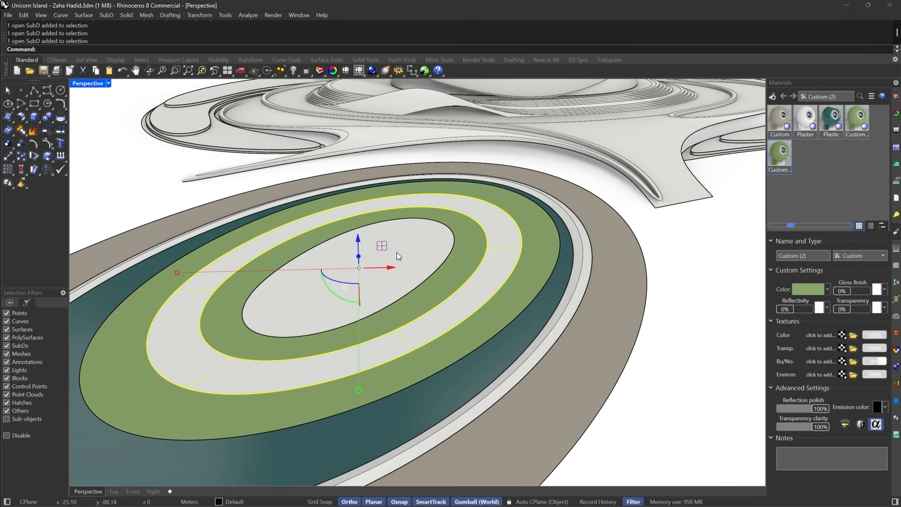
{"action": "right_click", "coordinate": [783, 153]}
{"action": "left_click", "coordinate": [731, 147]}
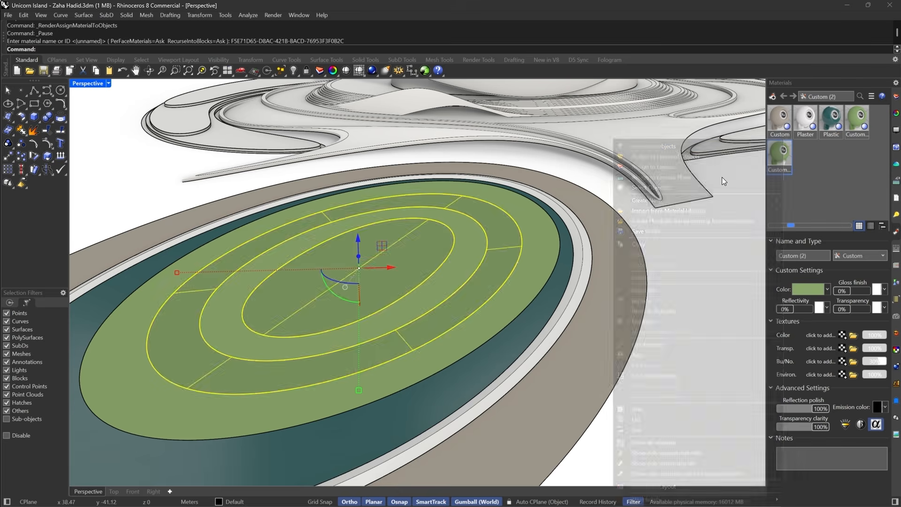
{"action": "scroll", "coordinate": [591, 255], "scroll_direction": "up", "scroll_amount": 3}
{"action": "right_click_drag", "start_coordinate": [591, 254], "coordinate": [594, 261]}
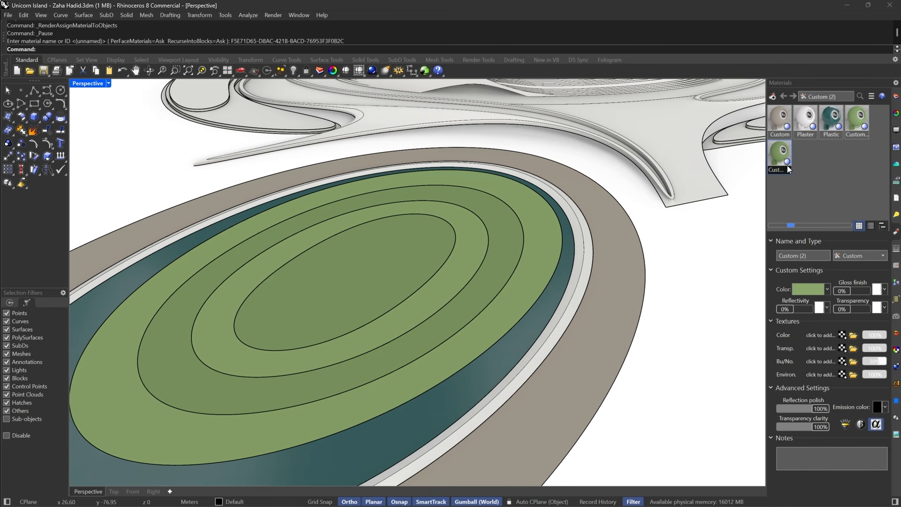
- Darken the Custom (2) material's color further to a value of 57, RGB 120, 146, 95
{"action": "left_click", "coordinate": [806, 289]}
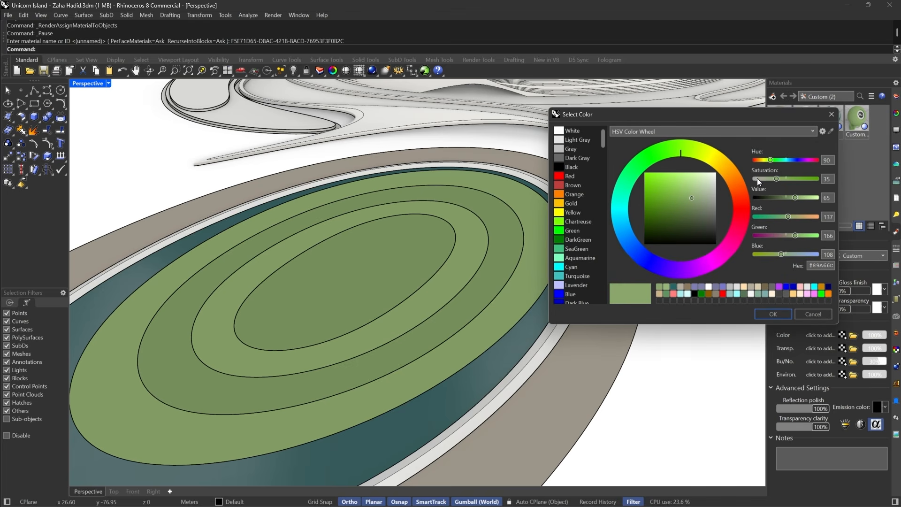
{"action": "left_click", "coordinate": [789, 198]}
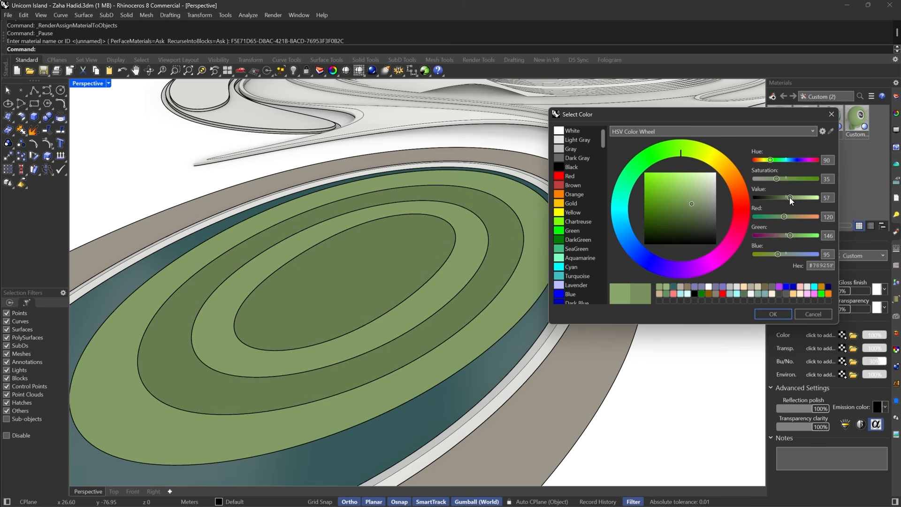
{"action": "left_click", "coordinate": [775, 312]}
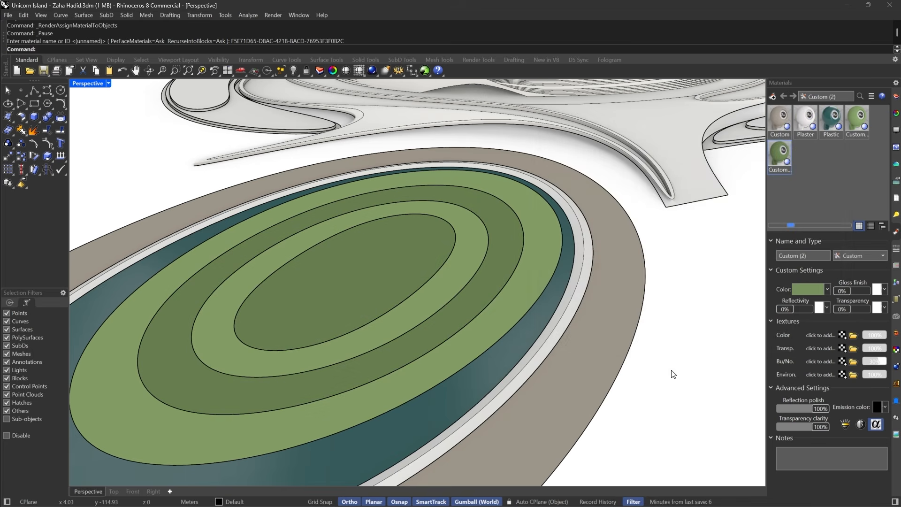
- Examine the two green tones on the oval's bands from several views and compare them with the reference photo in the browser
{"action": "right_click_drag", "start_coordinate": [671, 372], "coordinate": [607, 323]}
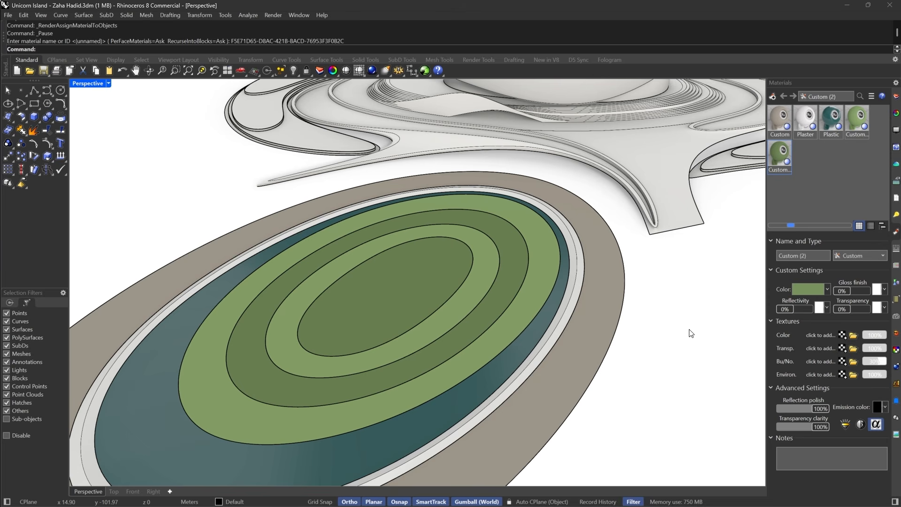
{"action": "right_click_drag", "start_coordinate": [547, 339], "coordinate": [529, 324]}
{"action": "scroll", "coordinate": [446, 361], "scroll_direction": "down", "scroll_amount": 6}
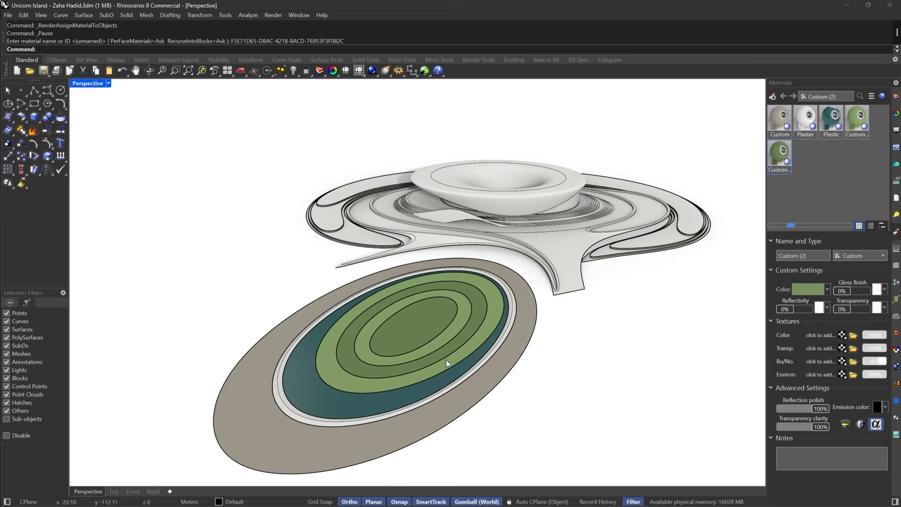
{"action": "right_click_drag", "start_coordinate": [446, 362], "coordinate": [439, 328]}
{"action": "scroll", "coordinate": [468, 303], "scroll_direction": "up", "scroll_amount": 8}
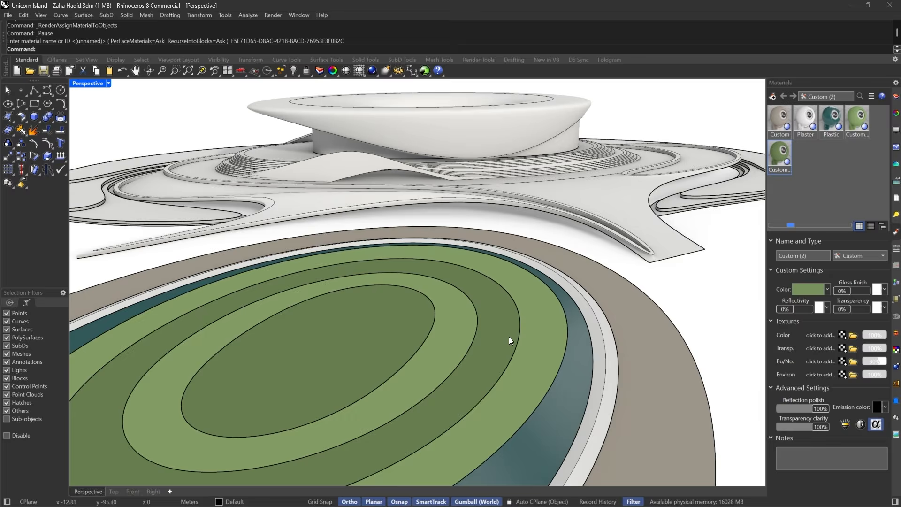
{"action": "left_click", "coordinate": [552, 321]}
{"action": "left_click", "coordinate": [508, 315], "text": "shift"}
{"action": "left_click", "coordinate": [444, 315], "text": "shift"}
{"action": "left_click", "coordinate": [384, 316], "text": "shift"}
{"action": "key", "text": "Escape"}
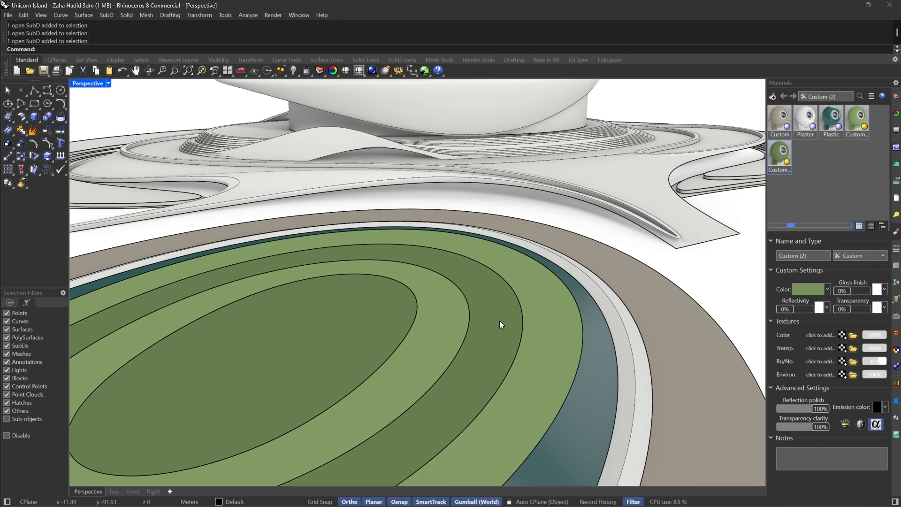
{"action": "left_click", "coordinate": [500, 321]}
{"action": "left_click", "coordinate": [346, 323], "text": "shift"}
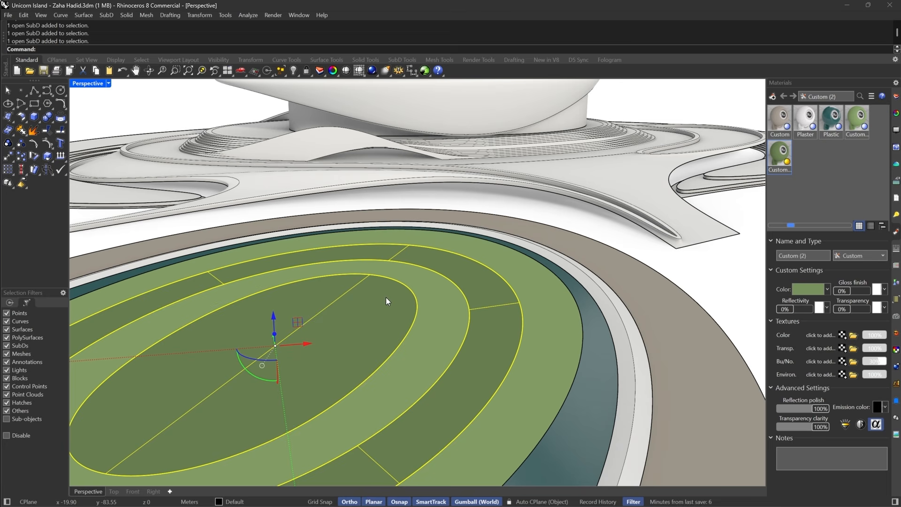
{"action": "key", "text": "Escape"}
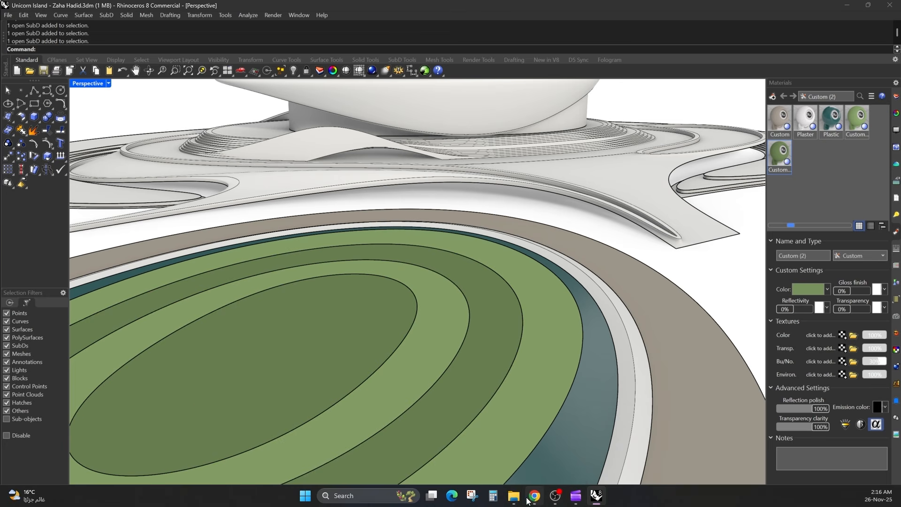
{"action": "left_click", "coordinate": [529, 499]}
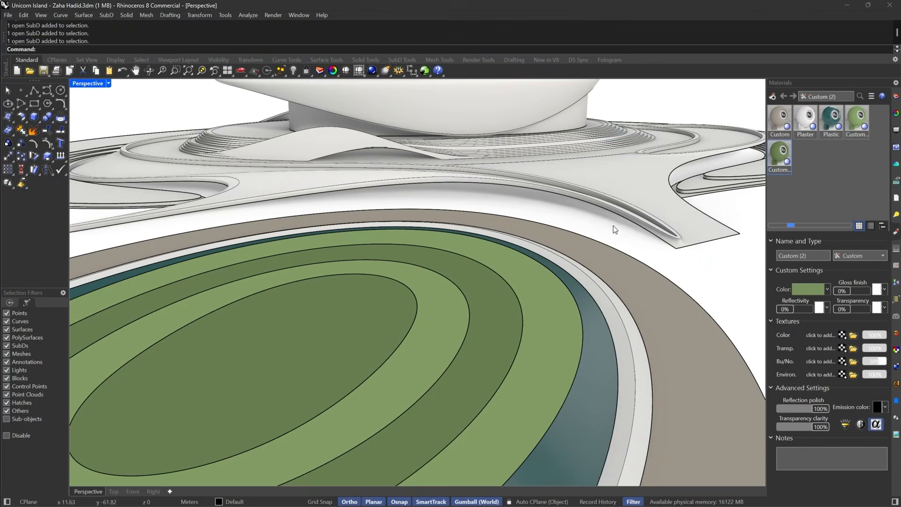
- Limit selection to SubD faces and select the full loop of faces forming the planting strip that winds around the building's base
{"action": "right_click_drag", "start_coordinate": [614, 228], "coordinate": [613, 255]}
{"action": "left_click", "coordinate": [336, 145]}
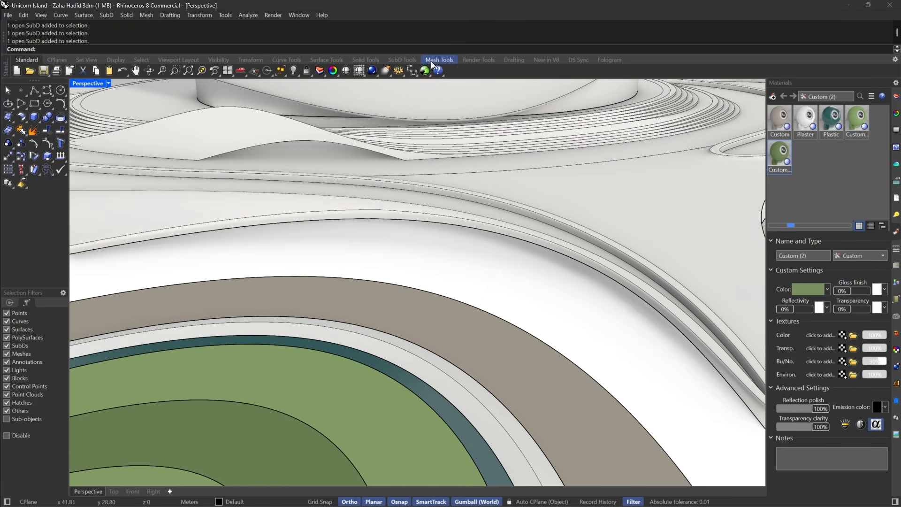
{"action": "left_click", "coordinate": [407, 58]}
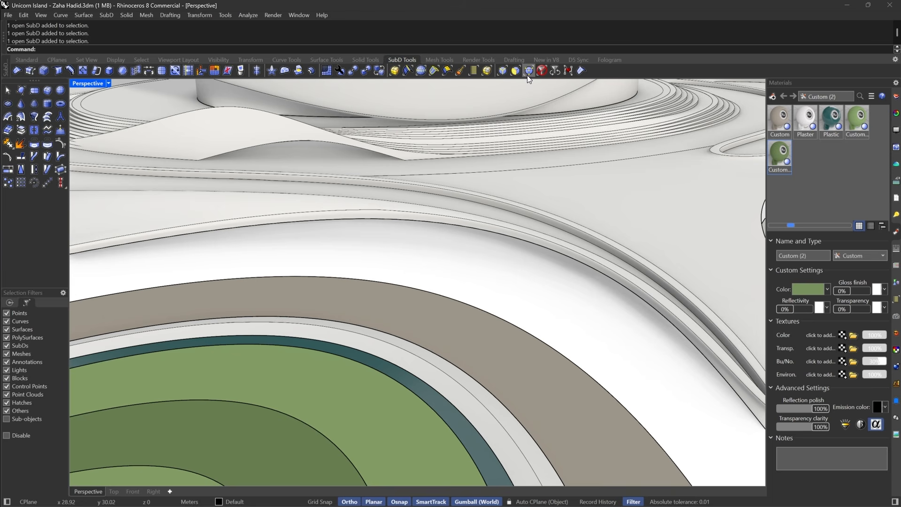
{"action": "left_click", "coordinate": [515, 70]}
{"action": "left_click", "coordinate": [618, 262]}
{"action": "left_click", "coordinate": [653, 283]}
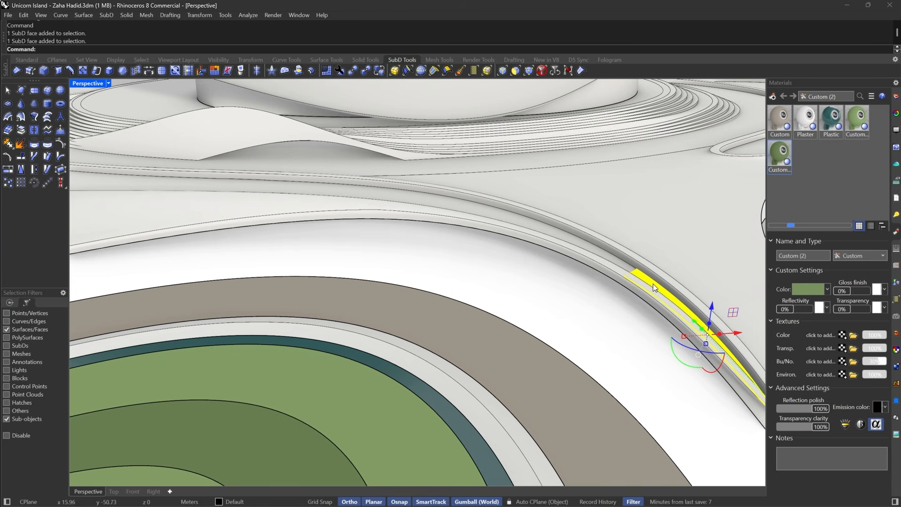
{"action": "scroll", "coordinate": [652, 283], "scroll_direction": "down", "scroll_amount": 5}
{"action": "scroll", "coordinate": [667, 252], "scroll_direction": "up", "scroll_amount": 5}
{"action": "left_click", "coordinate": [617, 249], "text": "shift"}
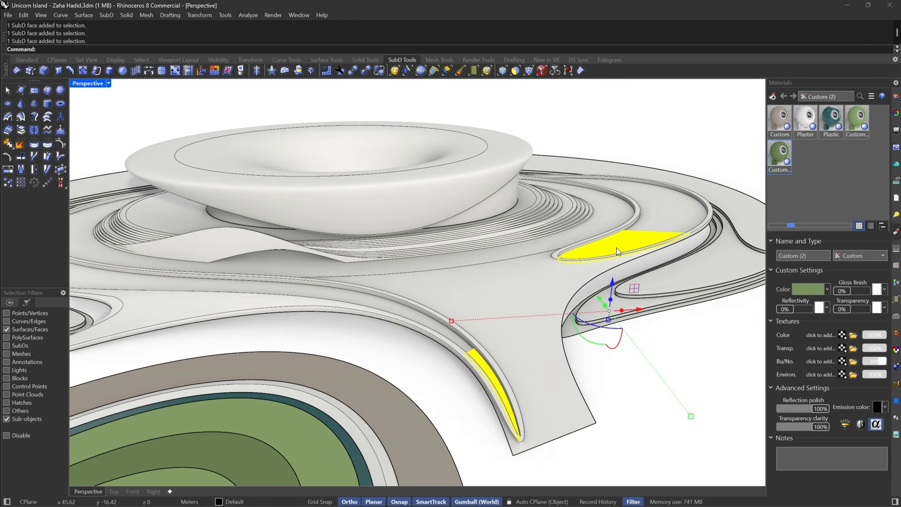
{"action": "double_click", "coordinate": [663, 220], "text": "shift"}
{"action": "scroll", "coordinate": [663, 220], "scroll_direction": "down", "scroll_amount": 6}
{"action": "scroll", "coordinate": [309, 215], "scroll_direction": "up", "scroll_amount": 5}
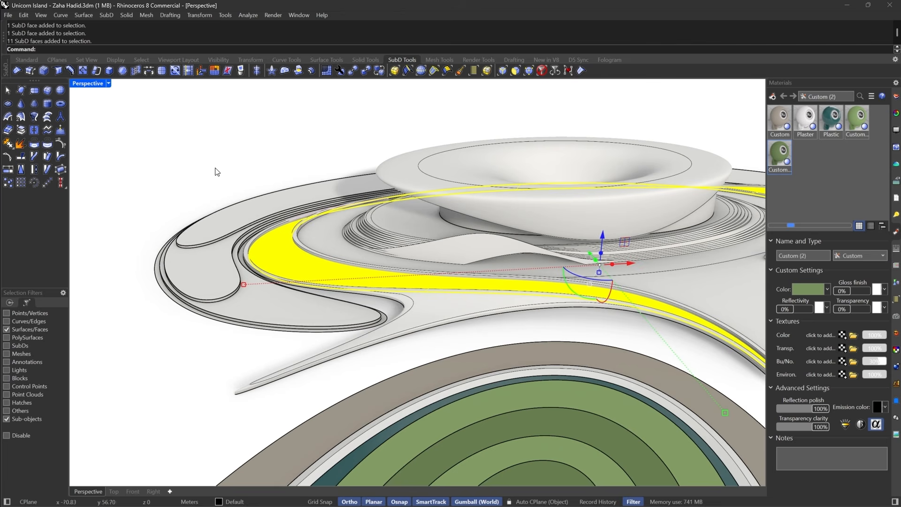
- Extract the selected strip faces as a separate SubD, reset the selection filter, and isolate the extracted strip
{"action": "left_click", "coordinate": [19, 131]}
{"action": "right_click_drag", "start_coordinate": [291, 223], "coordinate": [340, 230]}
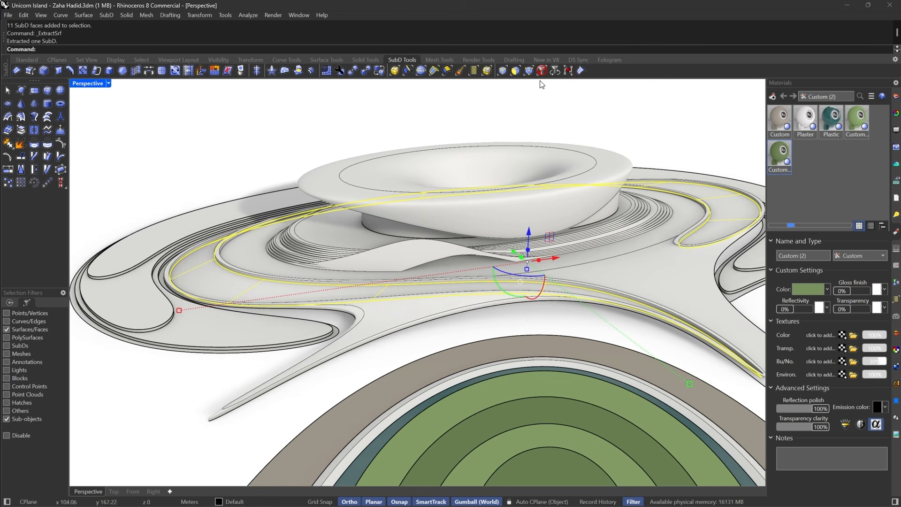
{"action": "left_click", "coordinate": [542, 71]}
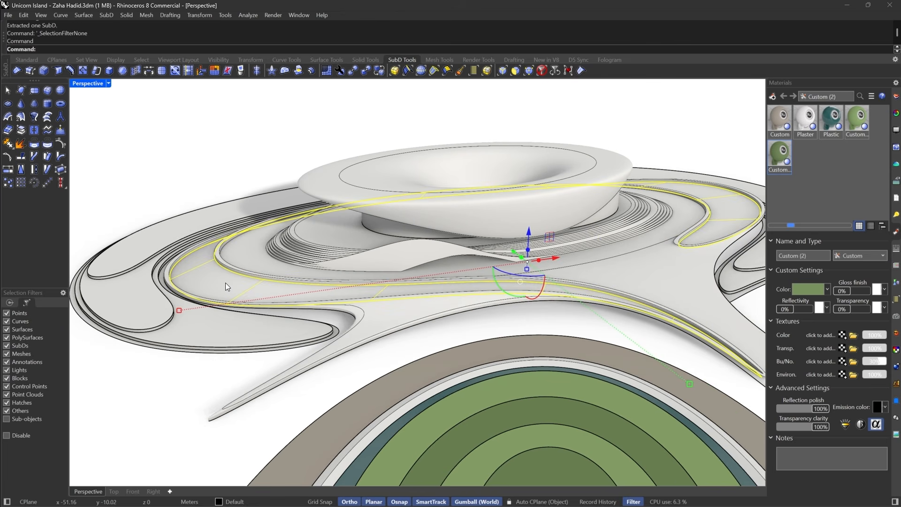
{"action": "type", "text": "iso"}
{"action": "key", "text": "Return"}
{"action": "key", "text": "Escape"}
- Show the SubDs in flat display and set the perspective viewport to Shaded mode
{"action": "key", "text": "Tab"}
{"action": "left_click", "coordinate": [108, 84]}
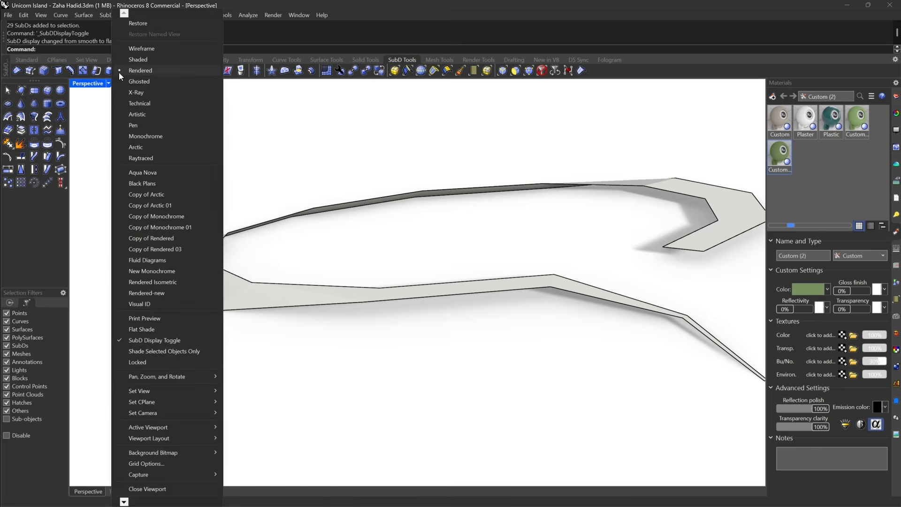
{"action": "left_click", "coordinate": [138, 59]}
- Select the ring of crosswise edges along the entire isolated strip
{"action": "scroll", "coordinate": [555, 245], "scroll_direction": "up", "scroll_amount": 5}
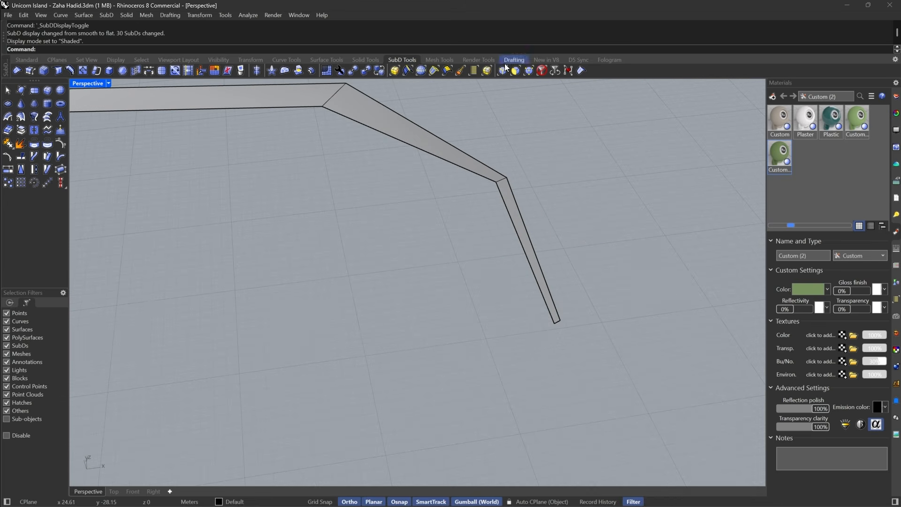
{"action": "left_click", "coordinate": [413, 70]}
{"action": "scroll", "coordinate": [483, 334], "scroll_direction": "down", "scroll_amount": 4}
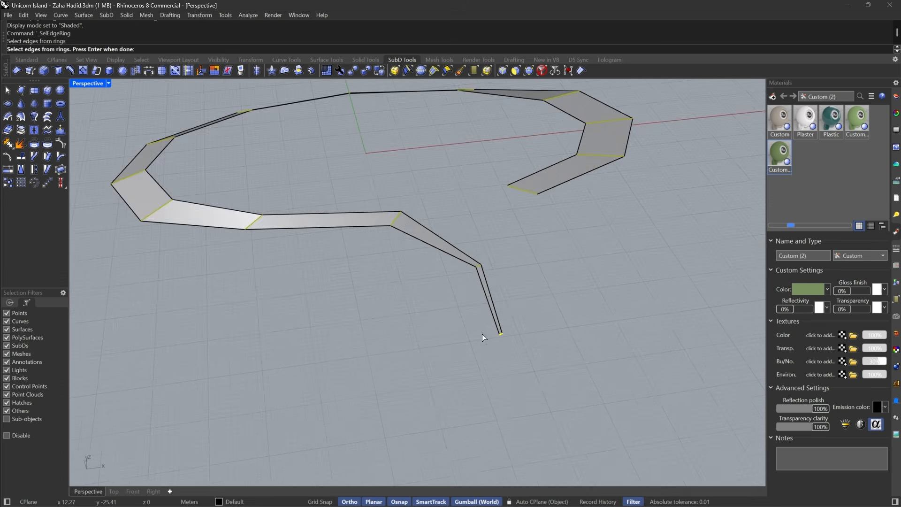
{"action": "scroll", "coordinate": [427, 293], "scroll_direction": "down", "scroll_amount": 3}
{"action": "scroll", "coordinate": [424, 291], "scroll_direction": "up", "scroll_amount": 3}
{"action": "key", "text": "Return"}
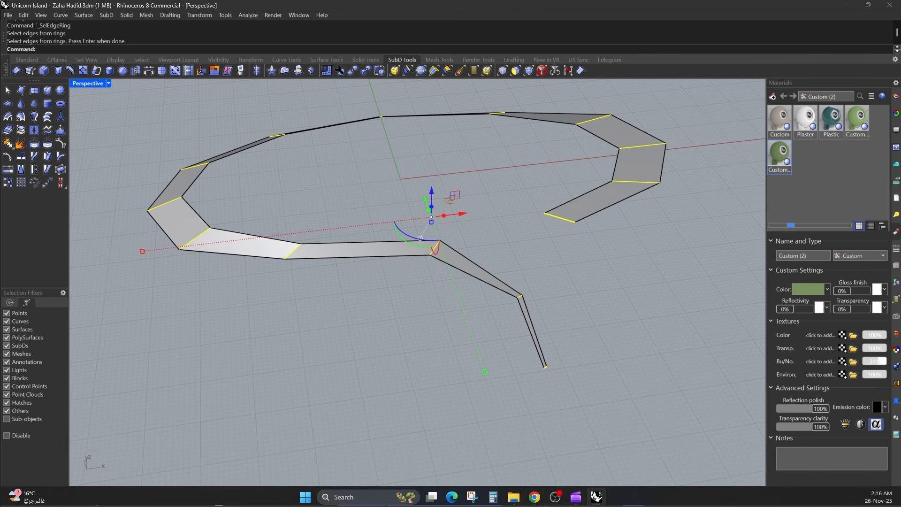
- Check the reference photo in the browser and insert an edge with proportional offset lengthwise along the middle of the strip
{"action": "left_click", "coordinate": [534, 495]}
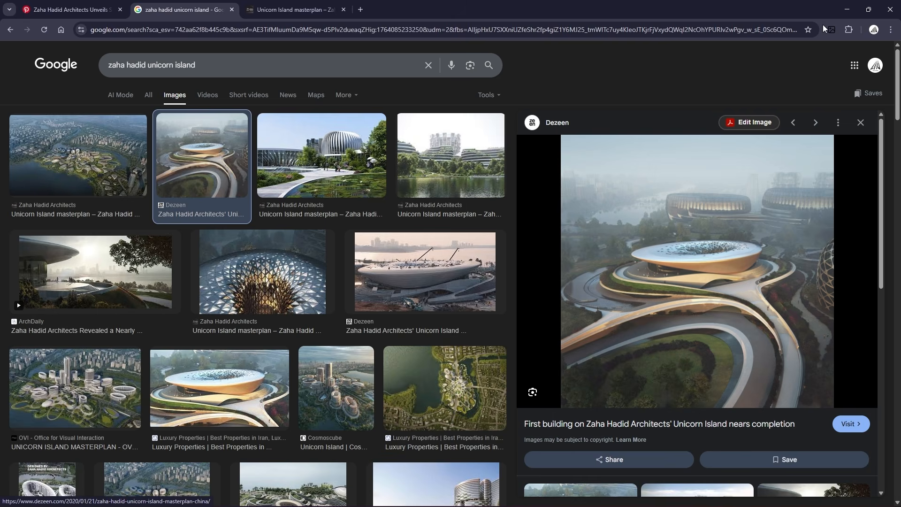
{"action": "left_click", "coordinate": [839, 16]}
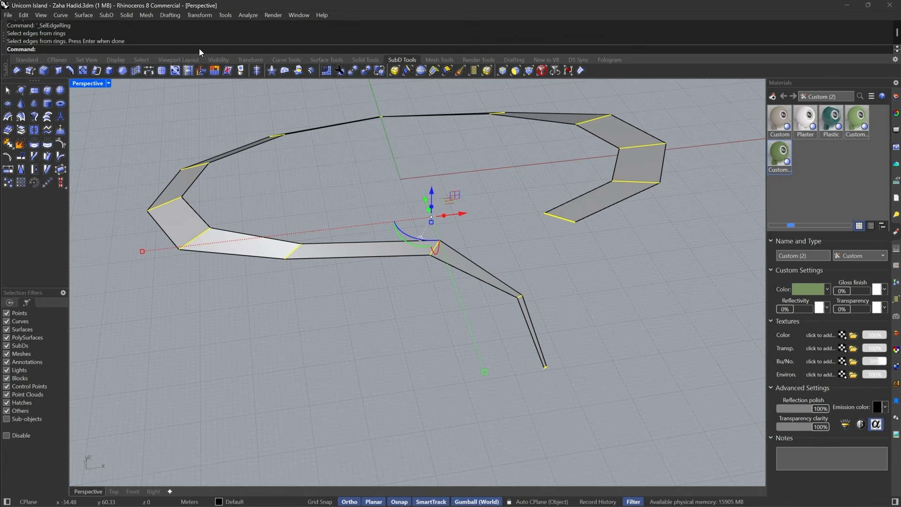
{"action": "left_click", "coordinate": [94, 70]}
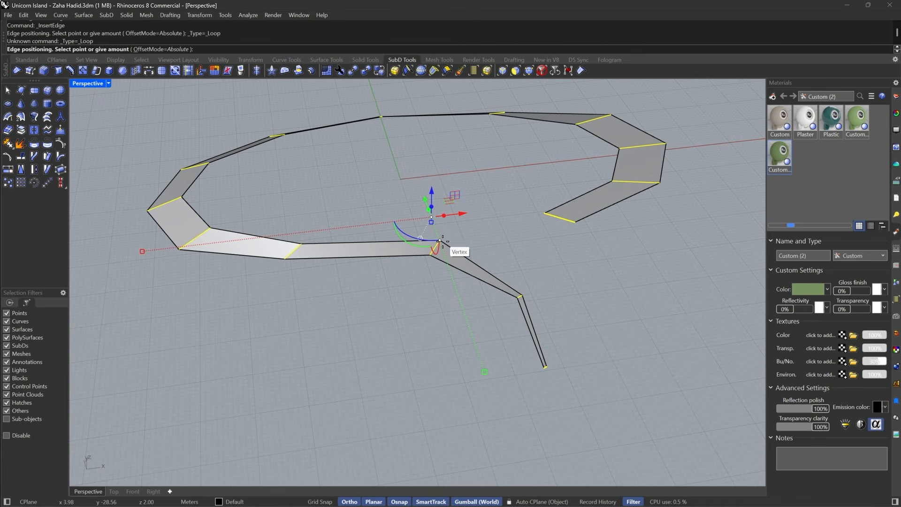
{"action": "left_click", "coordinate": [159, 49]}
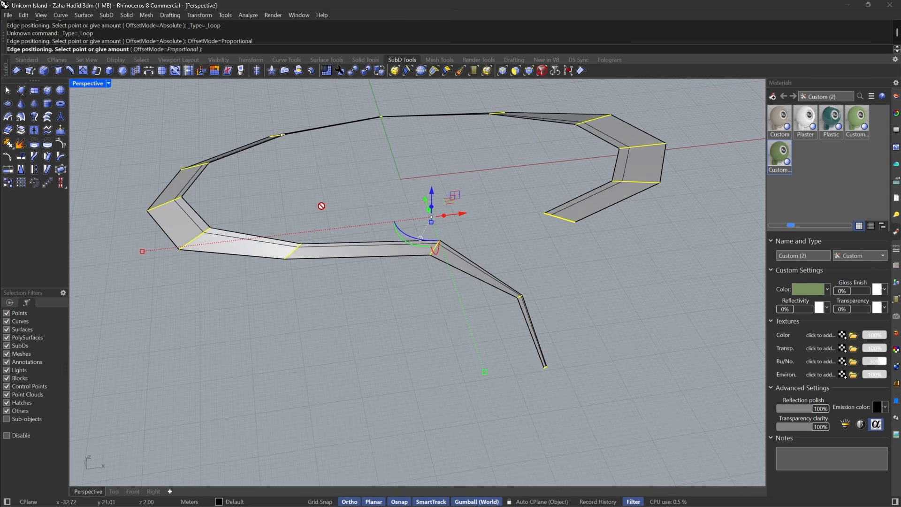
{"action": "scroll", "coordinate": [282, 248], "scroll_direction": "up", "scroll_amount": 3}
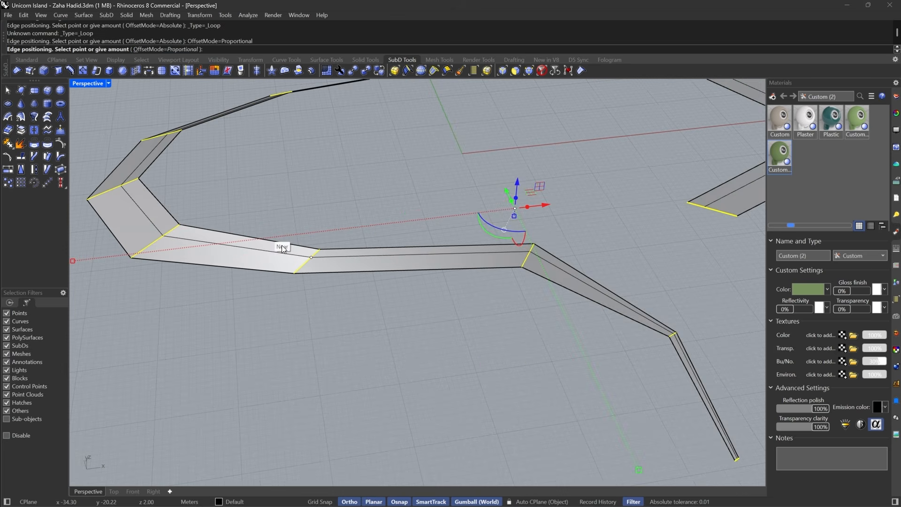
{"action": "left_click", "coordinate": [306, 261]}
{"action": "scroll", "coordinate": [336, 272], "scroll_direction": "down", "scroll_amount": 8}
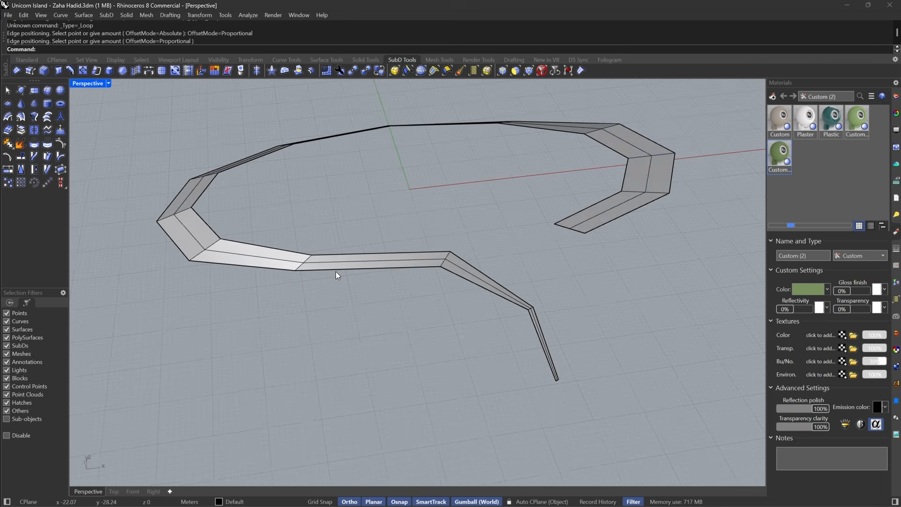
- Stitch the middle edges to the inner boundary edges at the strip's narrow tapered end at their average location and return to smooth display
{"action": "scroll", "coordinate": [503, 265], "scroll_direction": "up", "scroll_amount": 8}
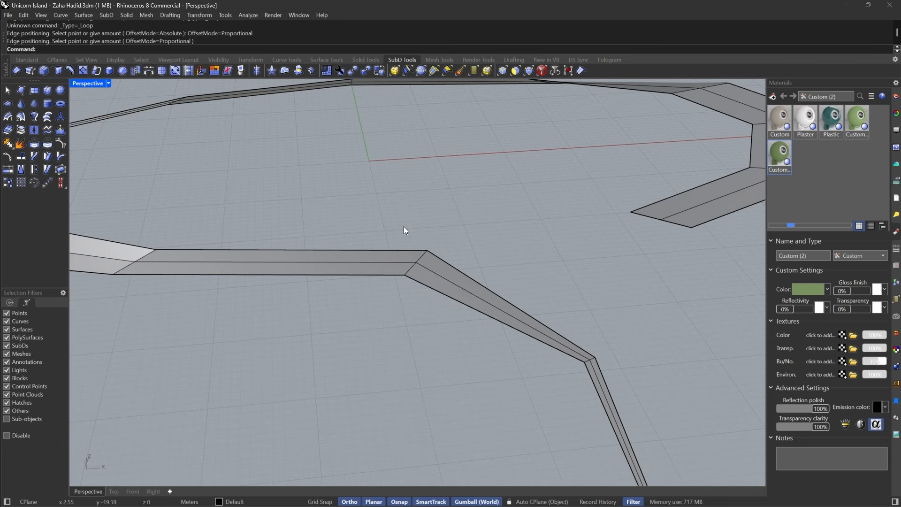
{"action": "left_click", "coordinate": [503, 70]}
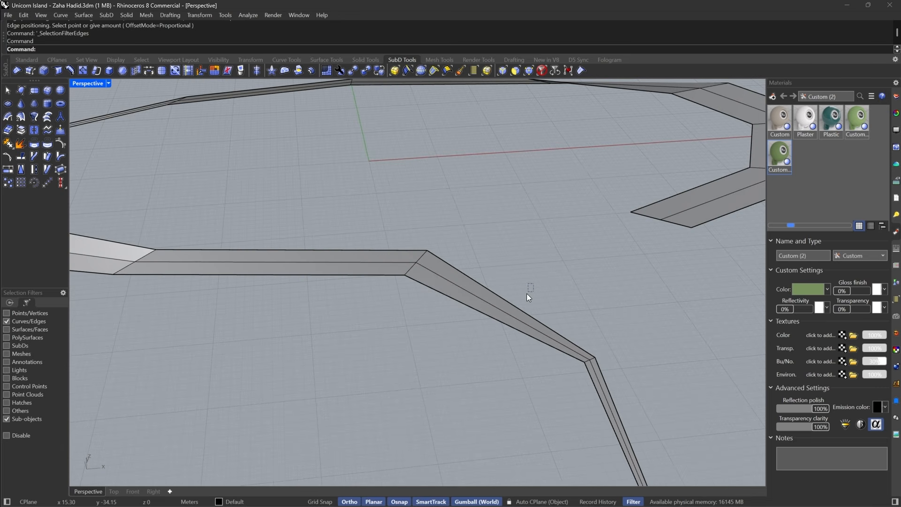
{"action": "left_click", "coordinate": [504, 320]}
{"action": "scroll", "coordinate": [525, 301], "scroll_direction": "down", "scroll_amount": 8}
{"action": "scroll", "coordinate": [526, 301], "scroll_direction": "up", "scroll_amount": 8}
{"action": "left_click_drag", "start_coordinate": [576, 356], "coordinate": [551, 365]}
{"action": "scroll", "coordinate": [544, 295], "scroll_direction": "up", "scroll_amount": 5}
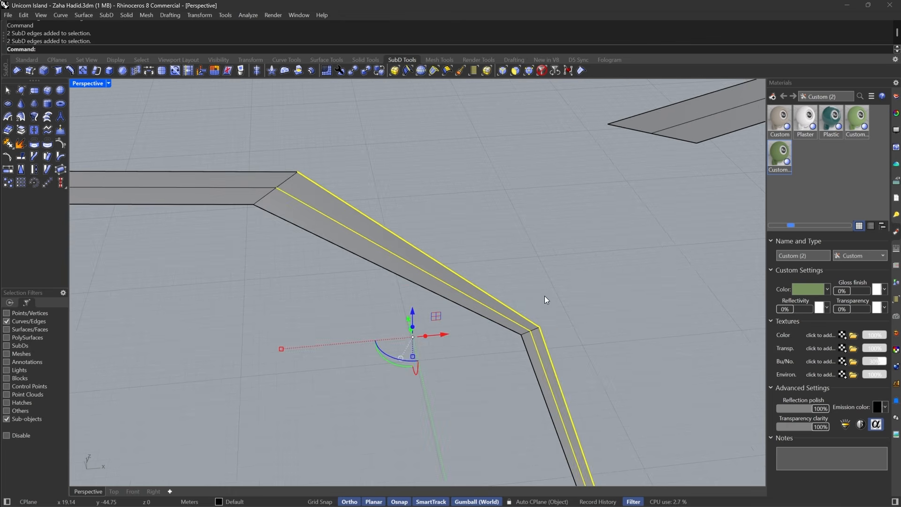
{"action": "left_click", "coordinate": [135, 71]}
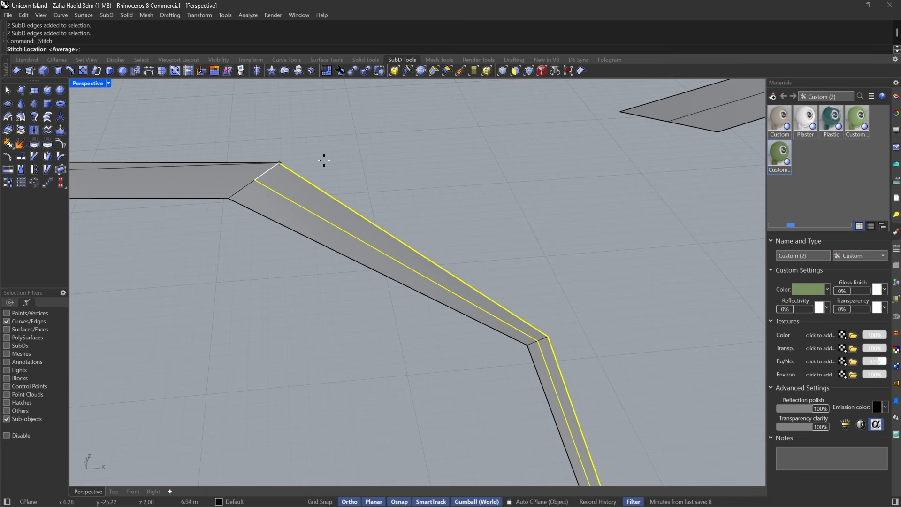
{"action": "key", "text": "Return"}
{"action": "key", "text": "Tab"}
{"action": "scroll", "coordinate": [491, 299], "scroll_direction": "down", "scroll_amount": 6}
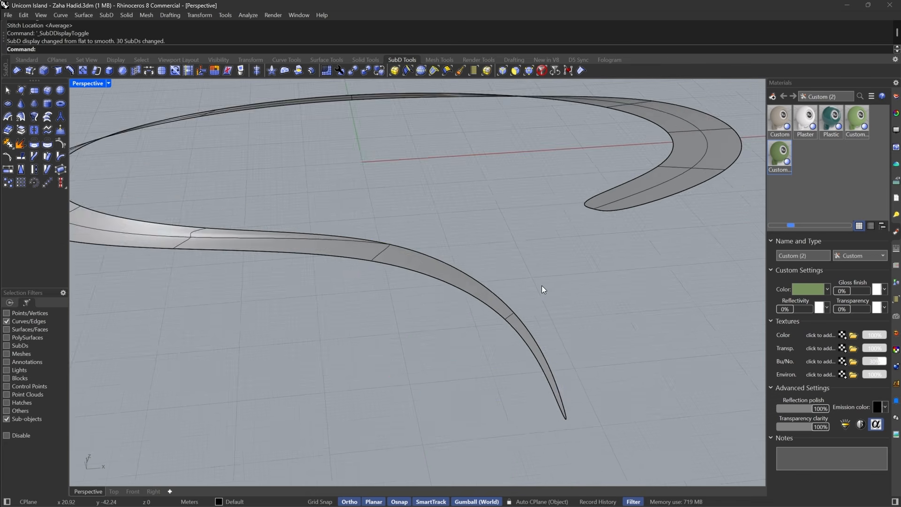
- Stitch the middle edge to the inner boundary edge at the strip's wide end at their average location, working in flat display
{"action": "scroll", "coordinate": [500, 271], "scroll_direction": "up", "scroll_amount": 3}
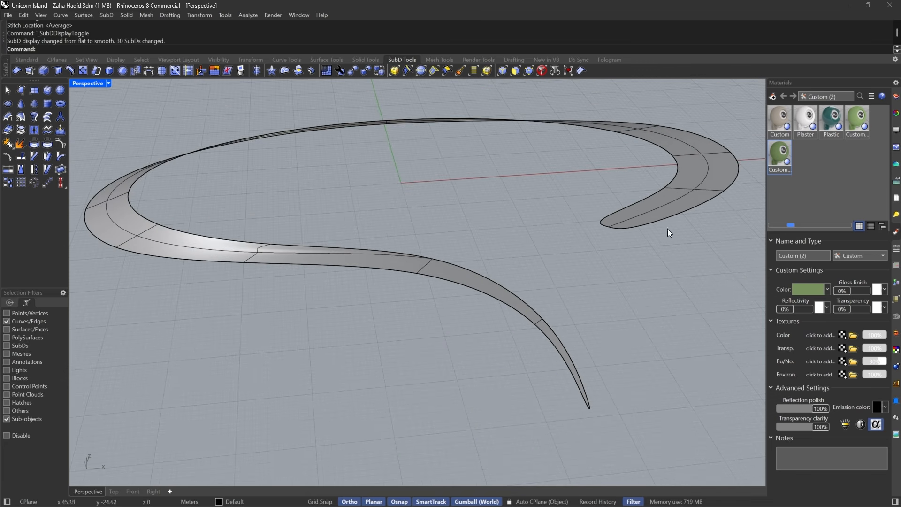
{"action": "right_click_drag", "start_coordinate": [667, 229], "coordinate": [344, 265]}
{"action": "scroll", "coordinate": [344, 264], "scroll_direction": "down", "scroll_amount": 4}
{"action": "scroll", "coordinate": [605, 258], "scroll_direction": "up", "scroll_amount": 7}
{"action": "key", "text": "Tab"}
{"action": "left_click", "coordinate": [579, 258]}
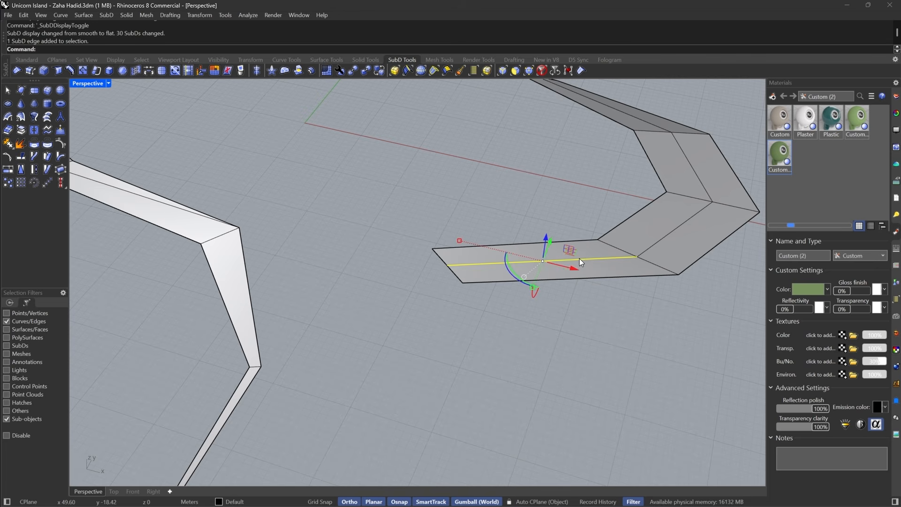
{"action": "left_click", "coordinate": [533, 243], "text": "shift"}
{"action": "key", "text": "Tab"}
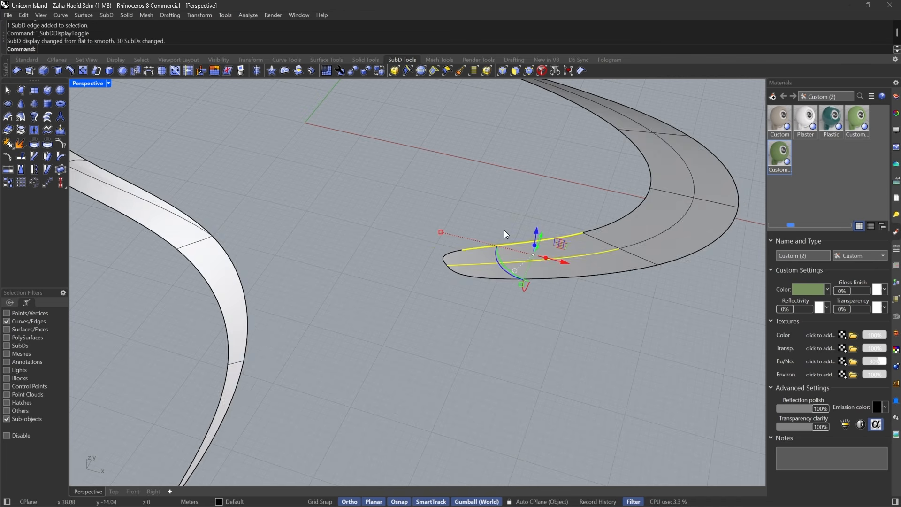
{"action": "key", "text": "Tab"}
{"action": "left_click", "coordinate": [136, 71]}
{"action": "key", "text": "space"}
{"action": "scroll", "coordinate": [601, 254], "scroll_direction": "down", "scroll_amount": 3}
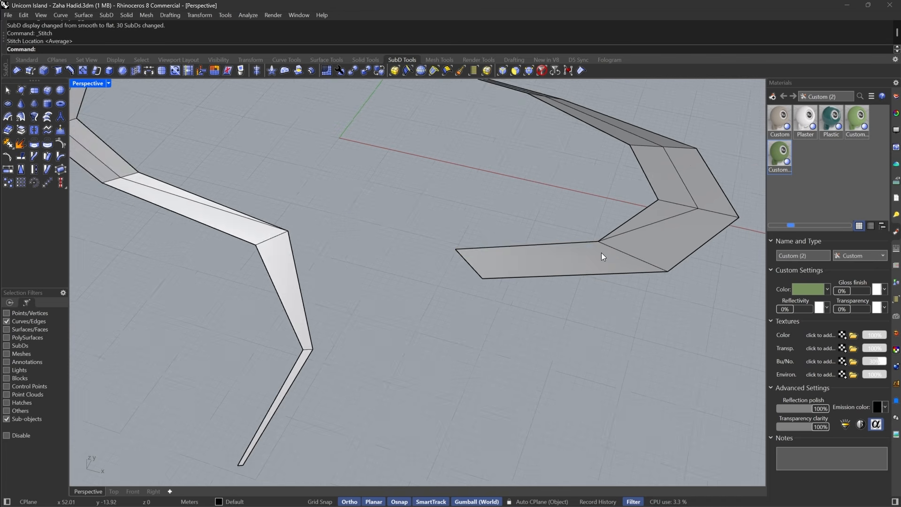
{"action": "key", "text": "Tab"}
- Restrict selection to faces and select the whole outer band of faces, from the stitched wide end to the tapered tip
{"action": "right_click_drag", "start_coordinate": [601, 254], "coordinate": [535, 250]}
{"action": "scroll", "coordinate": [535, 250], "scroll_direction": "down", "scroll_amount": 5}
{"action": "scroll", "coordinate": [479, 248], "scroll_direction": "up", "scroll_amount": 8}
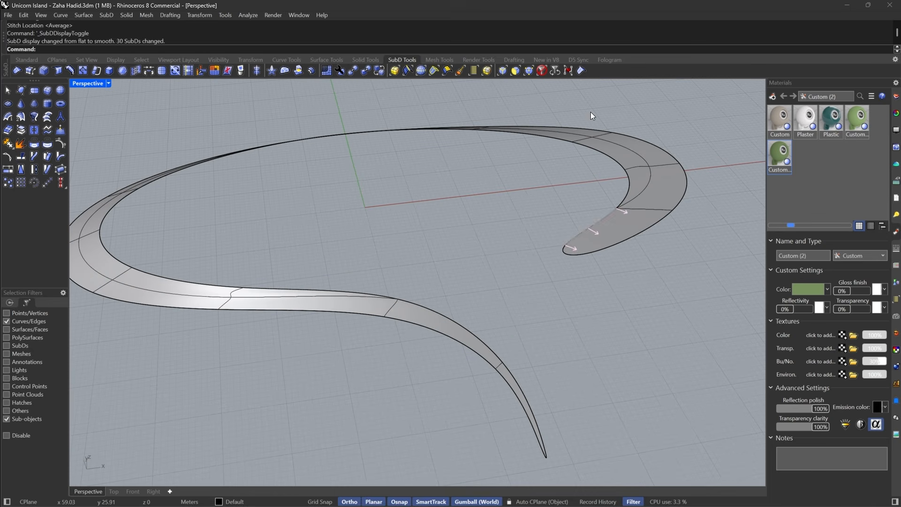
{"action": "left_click", "coordinate": [517, 71]}
{"action": "left_click", "coordinate": [611, 237]}
{"action": "double_click", "coordinate": [660, 189]}
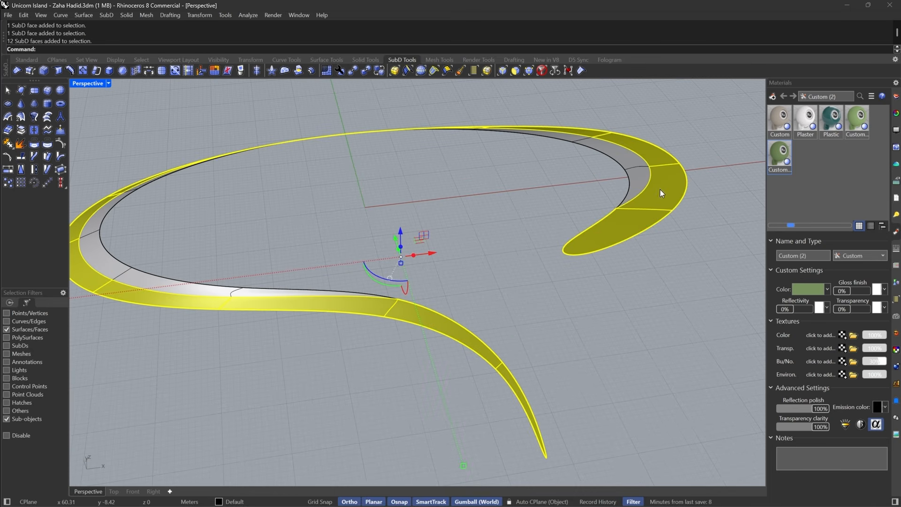
{"action": "scroll", "coordinate": [579, 367], "scroll_direction": "down", "scroll_amount": 3}
{"action": "scroll", "coordinate": [545, 389], "scroll_direction": "up", "scroll_amount": 5}
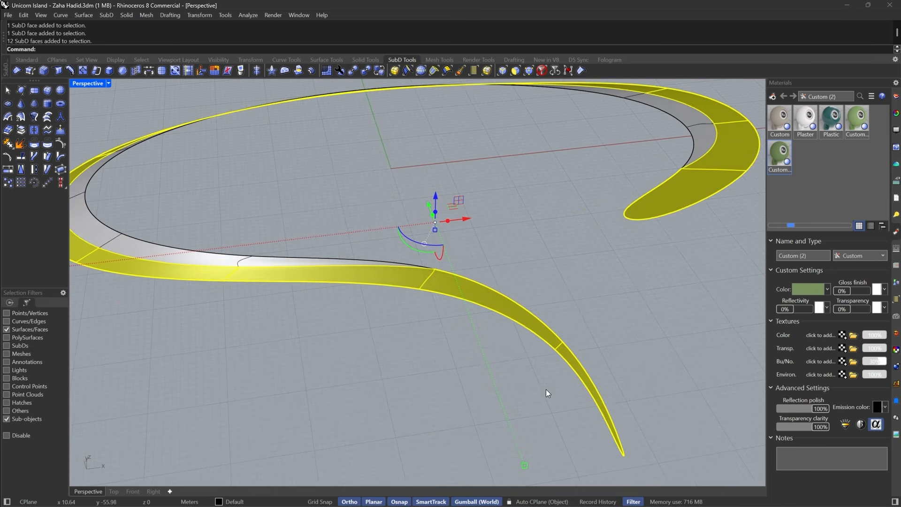
- Inset the selected outer band faces by 0.10 in Group mode in flat display
{"action": "key", "text": "Tab"}
{"action": "left_click", "coordinate": [122, 71]}
{"action": "scroll", "coordinate": [159, 272], "scroll_direction": "up", "scroll_amount": 8}
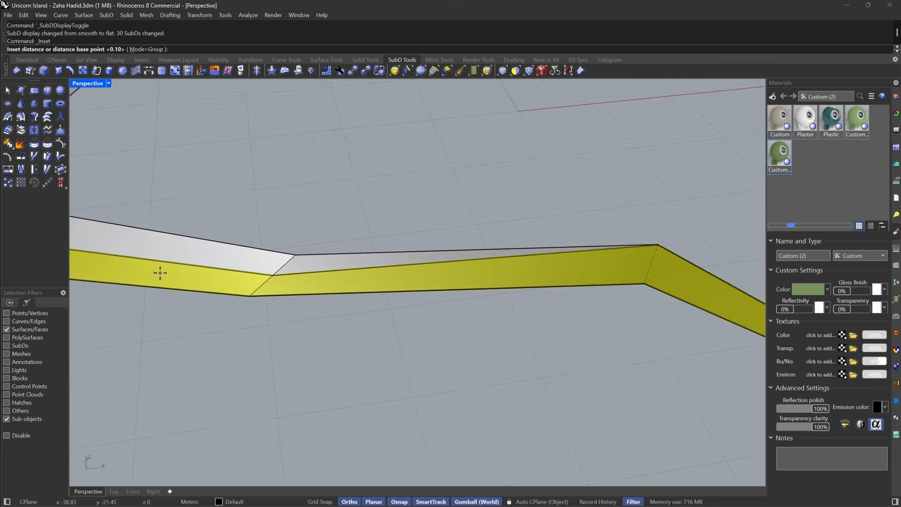
{"action": "scroll", "coordinate": [306, 270], "scroll_direction": "up", "scroll_amount": 1}
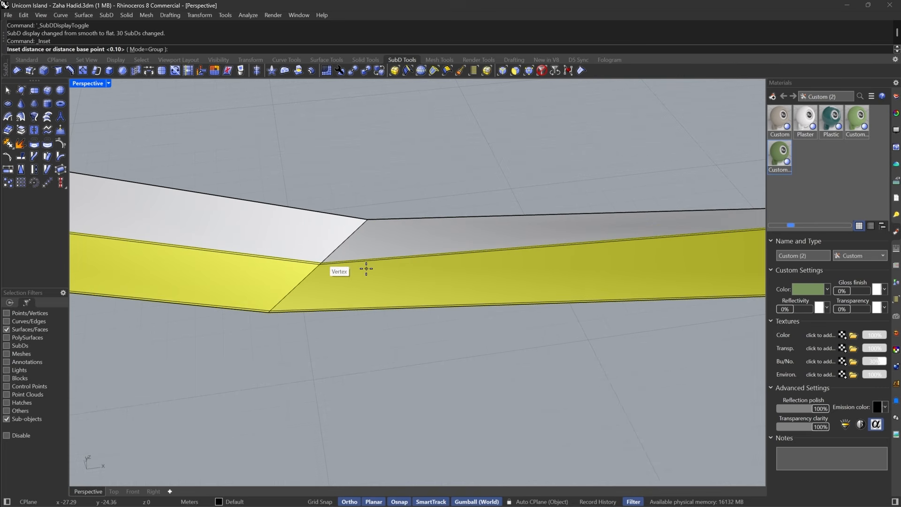
{"action": "scroll", "coordinate": [308, 271], "scroll_direction": "down", "scroll_amount": 1}
{"action": "scroll", "coordinate": [305, 268], "scroll_direction": "down", "scroll_amount": 6}
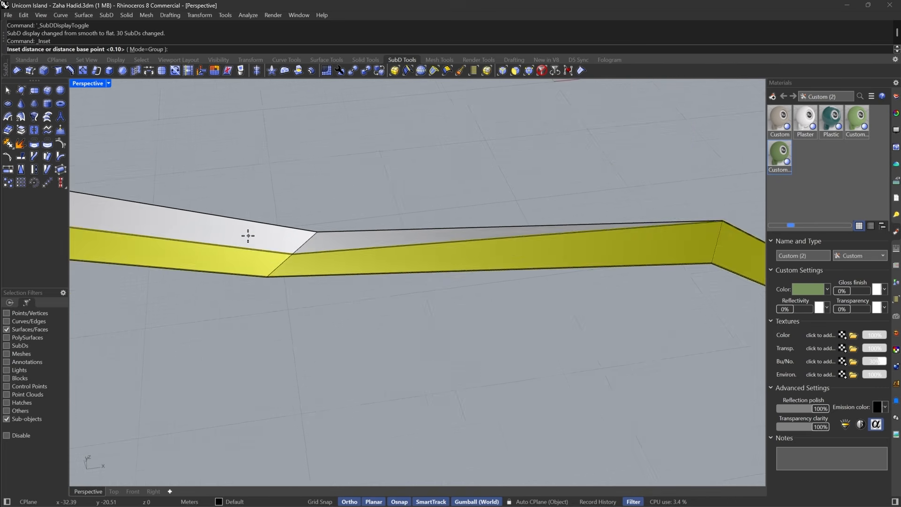
{"action": "scroll", "coordinate": [561, 404], "scroll_direction": "up", "scroll_amount": 6}
{"action": "scroll", "coordinate": [561, 402], "scroll_direction": "up", "scroll_amount": 4}
{"action": "right_click", "coordinate": [584, 387]}
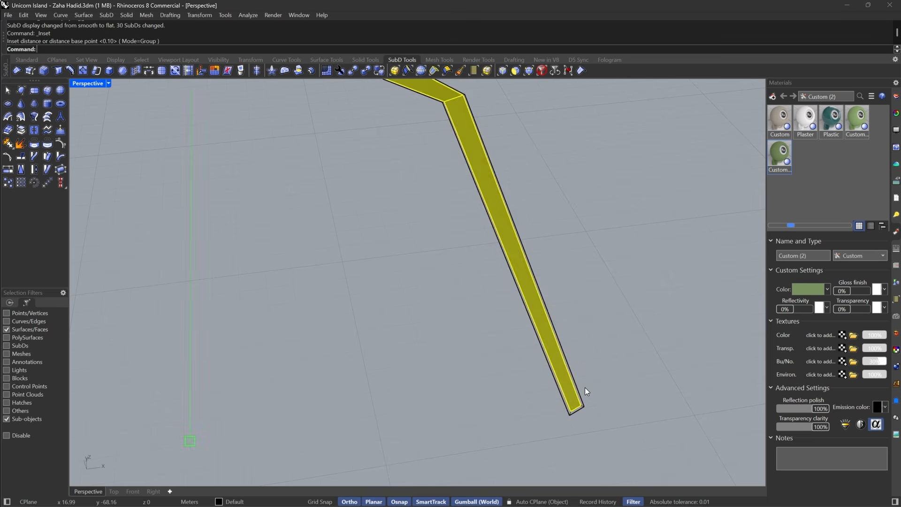
- Extract the inset faces as a separate SubD and switch back to smooth display
{"action": "scroll", "coordinate": [577, 342], "scroll_direction": "down", "scroll_amount": 9}
{"action": "left_click", "coordinate": [21, 131]}
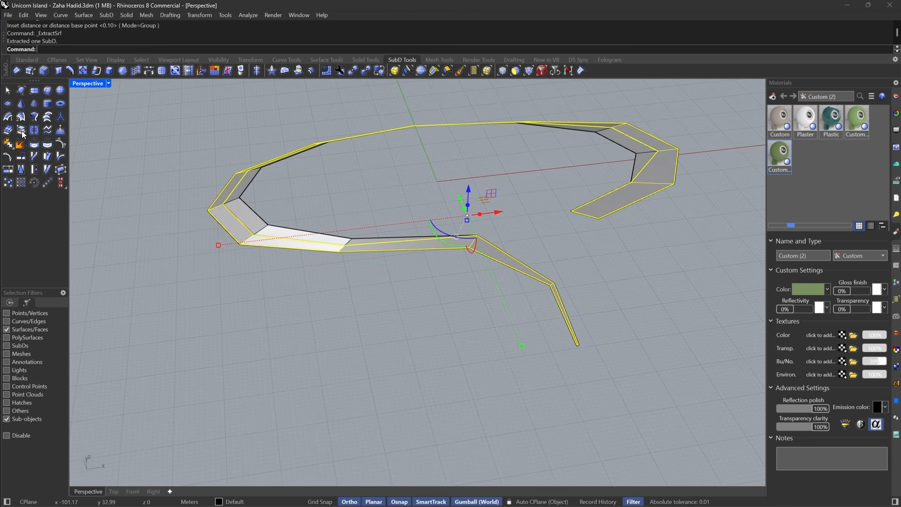
{"action": "scroll", "coordinate": [436, 236], "scroll_direction": "up", "scroll_amount": 6}
{"action": "key", "text": "Tab"}
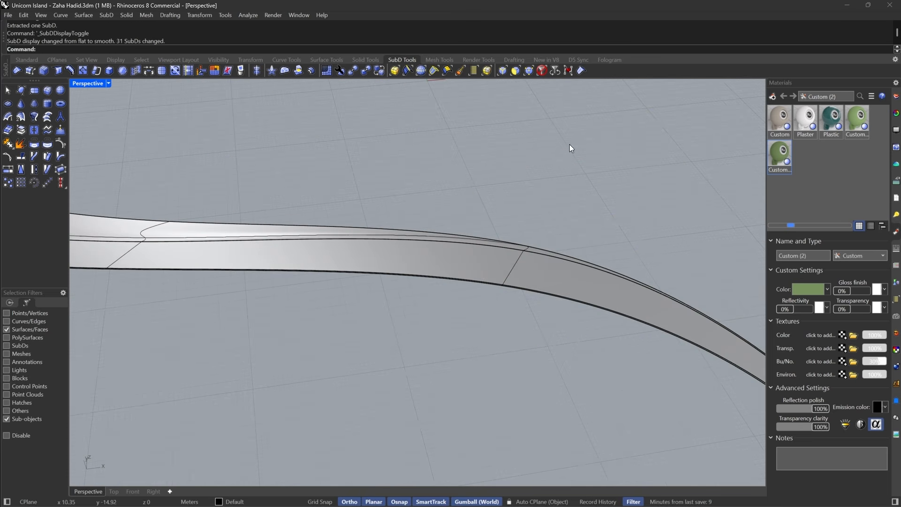
- Clear the selection filter and assign the light green Custom (1) material to the remaining strip and darker green Custom (2) to the extracted band
{"action": "left_click", "coordinate": [555, 71]}
{"action": "left_click", "coordinate": [359, 229]}
{"action": "right_click", "coordinate": [806, 121]}
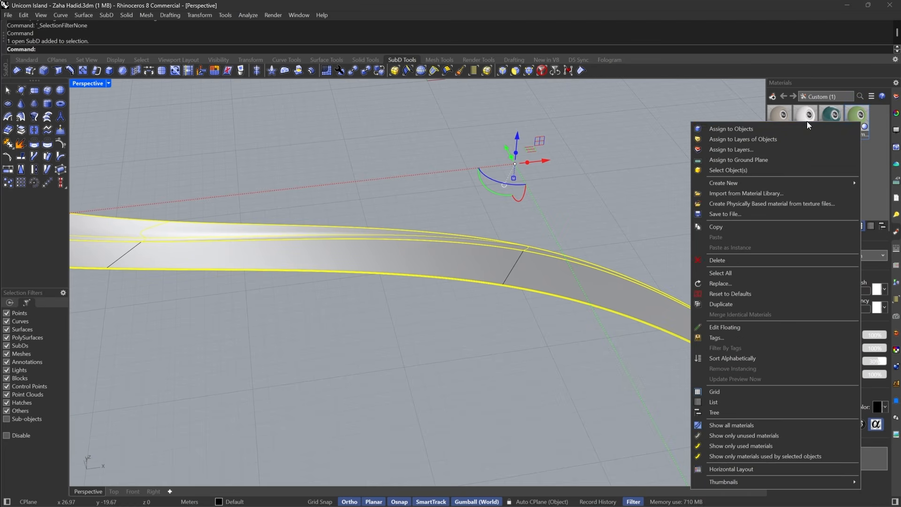
{"action": "left_click", "coordinate": [792, 127]}
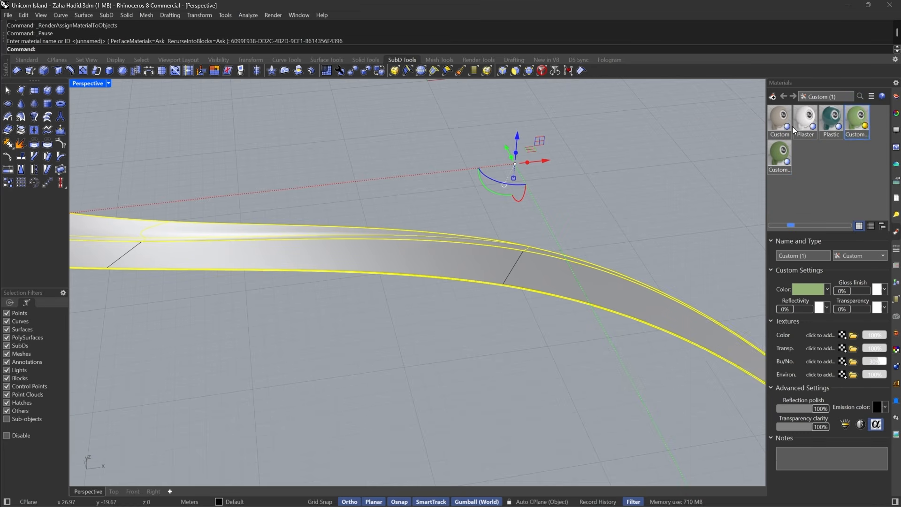
{"action": "right_click", "coordinate": [783, 150]}
{"action": "left_click", "coordinate": [736, 151]}
{"action": "key", "text": "Escape"}
{"action": "scroll", "coordinate": [459, 323], "scroll_direction": "down", "scroll_amount": 3}
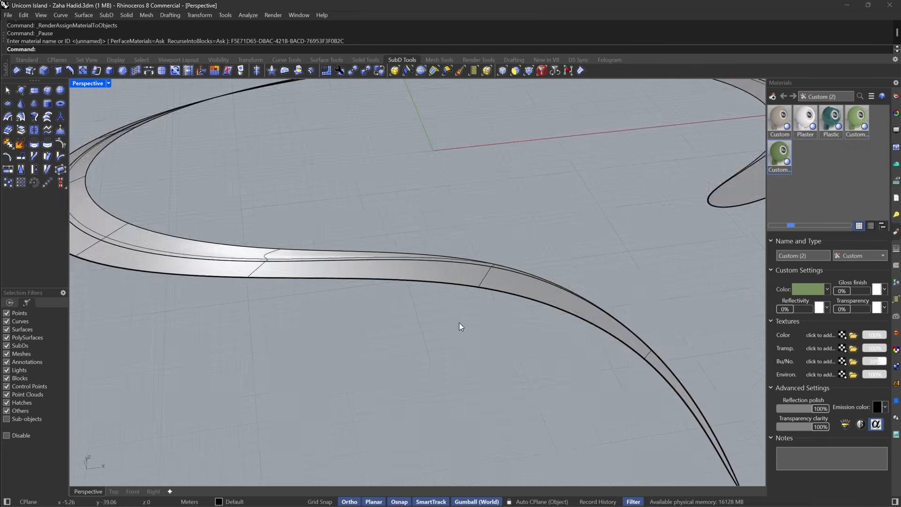
- Show all hidden objects and set the perspective viewport to Rendered mode
{"action": "scroll", "coordinate": [459, 322], "scroll_direction": "down", "scroll_amount": 5}
{"action": "type", "text": "how"}
{"action": "key", "text": "Return"}
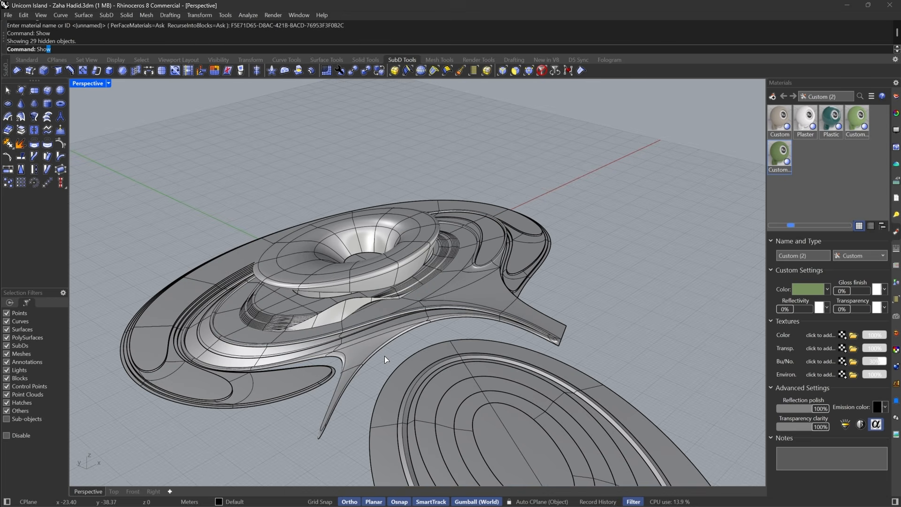
{"action": "left_click", "coordinate": [108, 83]}
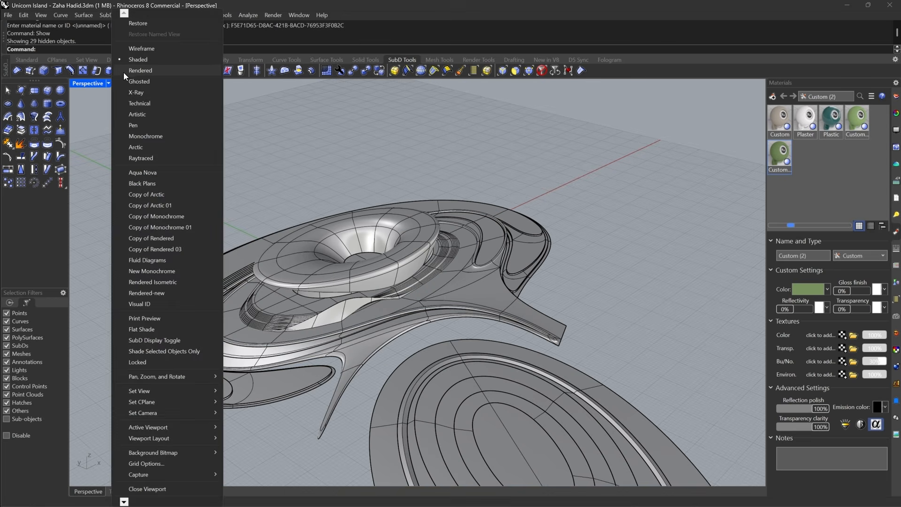
{"action": "left_click", "coordinate": [123, 72]}
- Examine the green planting bands around the building from several angles
{"action": "scroll", "coordinate": [255, 324], "scroll_direction": "up", "scroll_amount": 4}
{"action": "right_click_drag", "start_coordinate": [256, 324], "coordinate": [328, 325]}
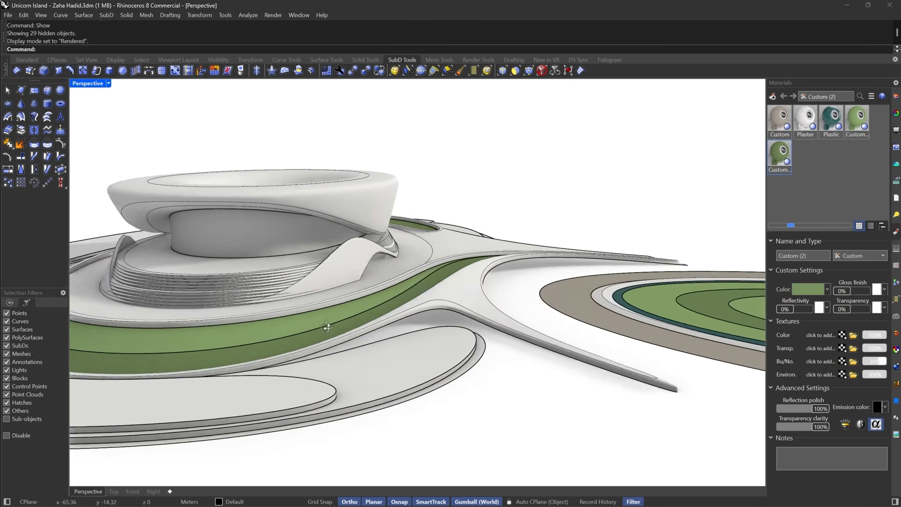
{"action": "scroll", "coordinate": [305, 335], "scroll_direction": "down", "scroll_amount": 5}
{"action": "scroll", "coordinate": [276, 349], "scroll_direction": "up", "scroll_amount": 6}
{"action": "right_click_drag", "start_coordinate": [275, 348], "coordinate": [347, 306]}
{"action": "scroll", "coordinate": [272, 329], "scroll_direction": "down", "scroll_amount": 5}
{"action": "scroll", "coordinate": [241, 334], "scroll_direction": "up", "scroll_amount": 5}
{"action": "right_click_drag", "start_coordinate": [241, 335], "coordinate": [348, 274]}
{"action": "scroll", "coordinate": [253, 277], "scroll_direction": "down", "scroll_amount": 4}
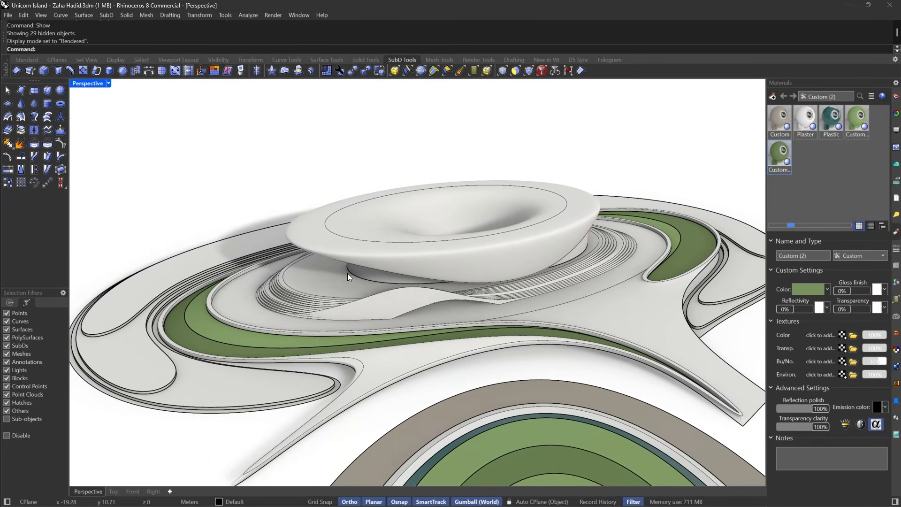
- Assign the teal Plastic material to the three flat panels on the building's outer terraces
{"action": "scroll", "coordinate": [351, 279], "scroll_direction": "down", "scroll_amount": 5}
{"action": "scroll", "coordinate": [343, 323], "scroll_direction": "up", "scroll_amount": 6}
{"action": "left_click", "coordinate": [342, 321]}
{"action": "left_click", "coordinate": [244, 311], "text": "shift"}
{"action": "left_click", "coordinate": [226, 250], "text": "shift"}
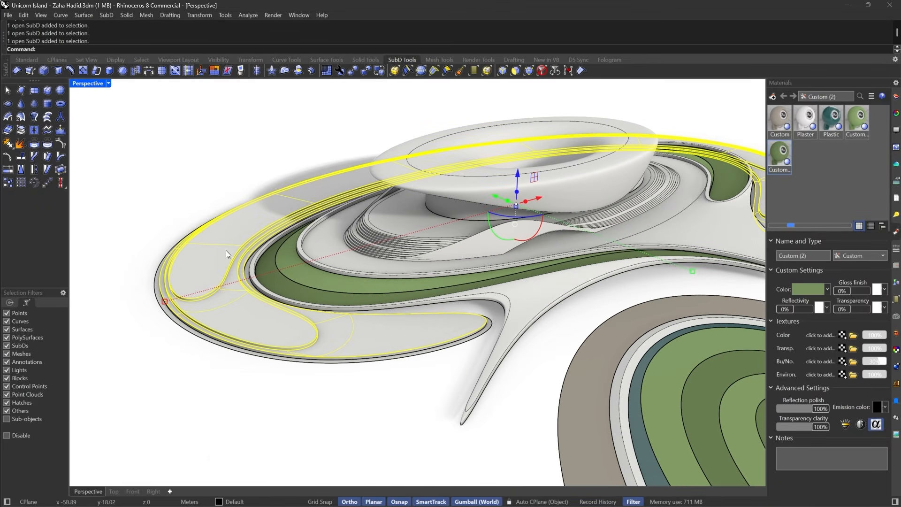
{"action": "right_click", "coordinate": [832, 120]}
{"action": "left_click", "coordinate": [790, 119]}
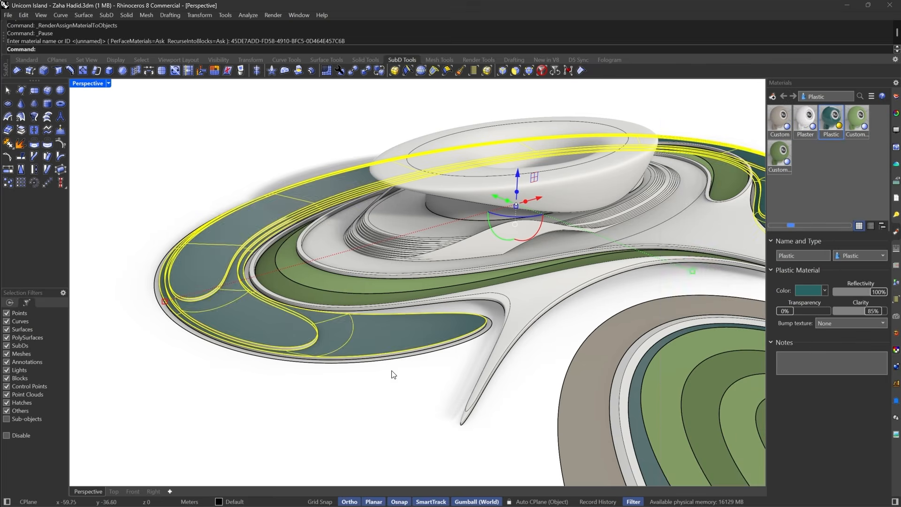
{"action": "left_click", "coordinate": [393, 372]}
- Inspect the roof and terraces up close and check the materials in the browser's reference photo
{"action": "right_click_drag", "start_coordinate": [392, 373], "coordinate": [353, 344]}
{"action": "scroll", "coordinate": [287, 320], "scroll_direction": "down", "scroll_amount": 6}
{"action": "scroll", "coordinate": [368, 261], "scroll_direction": "up", "scroll_amount": 9}
{"action": "scroll", "coordinate": [370, 261], "scroll_direction": "up", "scroll_amount": 6}
{"action": "left_click", "coordinate": [520, 255]}
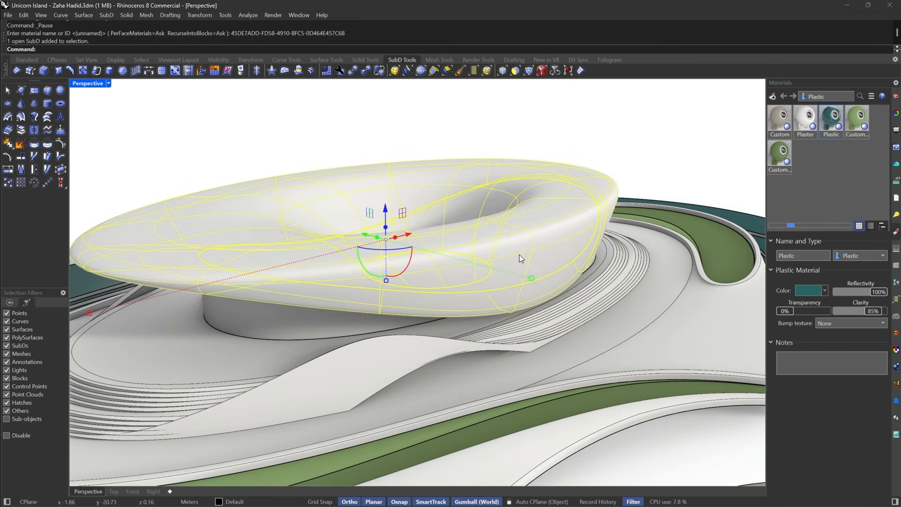
{"action": "key", "text": "Escape"}
{"action": "scroll", "coordinate": [523, 257], "scroll_direction": "down", "scroll_amount": 6}
{"action": "right_click_drag", "start_coordinate": [500, 258], "coordinate": [434, 248]}
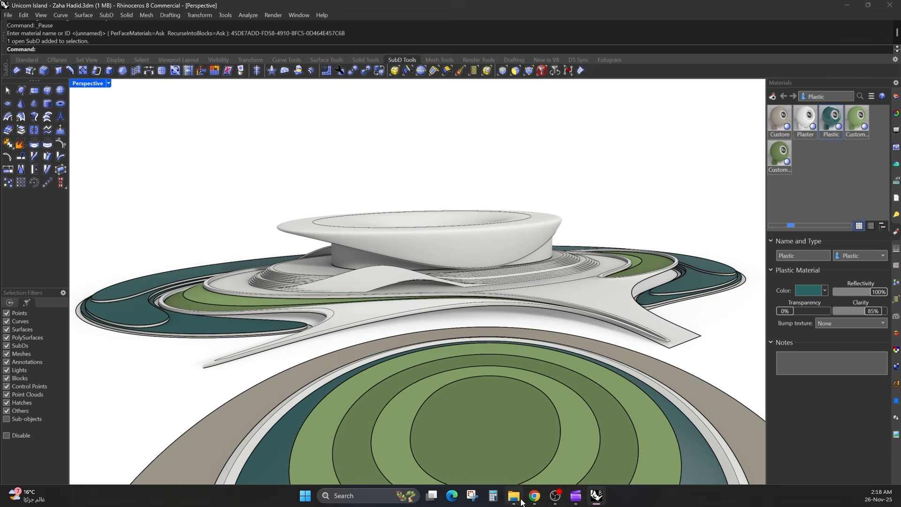
{"action": "left_click", "coordinate": [533, 499]}
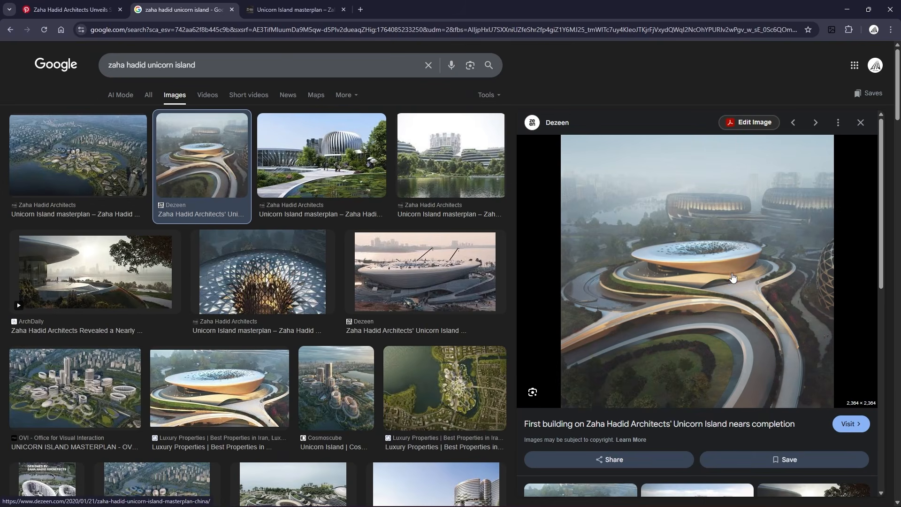
{"action": "left_click", "coordinate": [846, 9]}
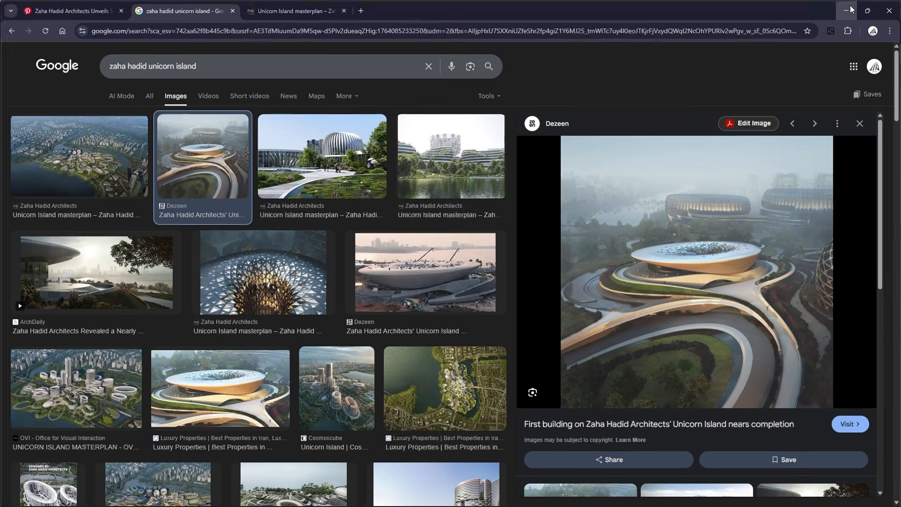
- Compare the rendered building in flat and smooth SubD display and examine the terraces around the roof
{"action": "right_click_drag", "start_coordinate": [511, 217], "coordinate": [545, 283]}
{"action": "scroll", "coordinate": [522, 213], "scroll_direction": "up", "scroll_amount": 7}
{"action": "key", "text": "Tab"}
{"action": "key", "text": "Tab"}
{"action": "key", "text": "Tab"}
{"action": "key", "text": "Tab"}
{"action": "scroll", "coordinate": [623, 227], "scroll_direction": "down", "scroll_amount": 6}
{"action": "scroll", "coordinate": [586, 225], "scroll_direction": "up", "scroll_amount": 5}
{"action": "left_click", "coordinate": [585, 223]}
{"action": "key", "text": "Escape"}
{"action": "scroll", "coordinate": [584, 222], "scroll_direction": "down", "scroll_amount": 6}
{"action": "scroll", "coordinate": [544, 284], "scroll_direction": "up", "scroll_amount": 7}
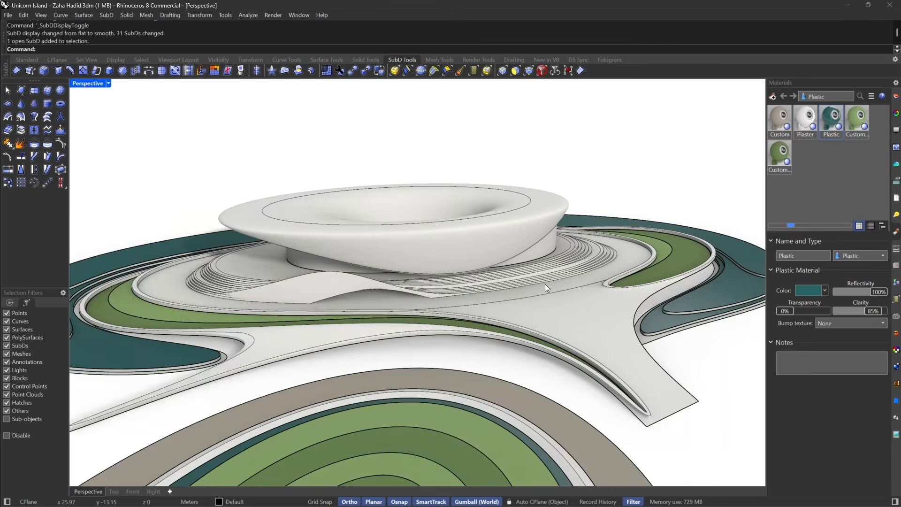
{"action": "left_click", "coordinate": [453, 212]}
{"action": "right_click_drag", "start_coordinate": [588, 194], "coordinate": [633, 207]}
{"action": "left_click", "coordinate": [371, 301], "text": "shift"}
{"action": "scroll", "coordinate": [371, 301], "scroll_direction": "down", "scroll_amount": 5}
{"action": "right_click_drag", "start_coordinate": [489, 282], "coordinate": [499, 254]}
{"action": "scroll", "coordinate": [541, 275], "scroll_direction": "down", "scroll_amount": 5}
{"action": "scroll", "coordinate": [499, 255], "scroll_direction": "up", "scroll_amount": 6}
{"action": "scroll", "coordinate": [472, 245], "scroll_direction": "up", "scroll_amount": 5}
{"action": "right_click_drag", "start_coordinate": [472, 245], "coordinate": [415, 268]}
{"action": "scroll", "coordinate": [415, 269], "scroll_direction": "down", "scroll_amount": 6}
{"action": "scroll", "coordinate": [526, 210], "scroll_direction": "up", "scroll_amount": 3}
{"action": "right_click_drag", "start_coordinate": [559, 247], "coordinate": [418, 247]}
{"action": "key", "text": "Escape"}
- Select the wavy canopy band and the stacked terrace steps beneath the roof
{"action": "scroll", "coordinate": [418, 247], "scroll_direction": "down", "scroll_amount": 4}
{"action": "scroll", "coordinate": [414, 209], "scroll_direction": "up", "scroll_amount": 7}
{"action": "right_click_drag", "start_coordinate": [415, 207], "coordinate": [451, 326]}
{"action": "left_click", "coordinate": [452, 327]}
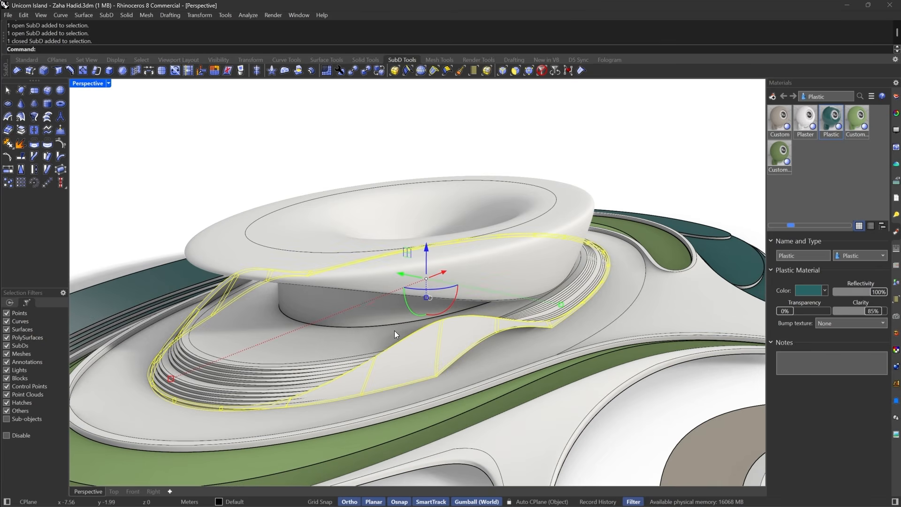
{"action": "scroll", "coordinate": [281, 362], "scroll_direction": "up", "scroll_amount": 4}
{"action": "left_click", "coordinate": [283, 373], "text": "shift"}
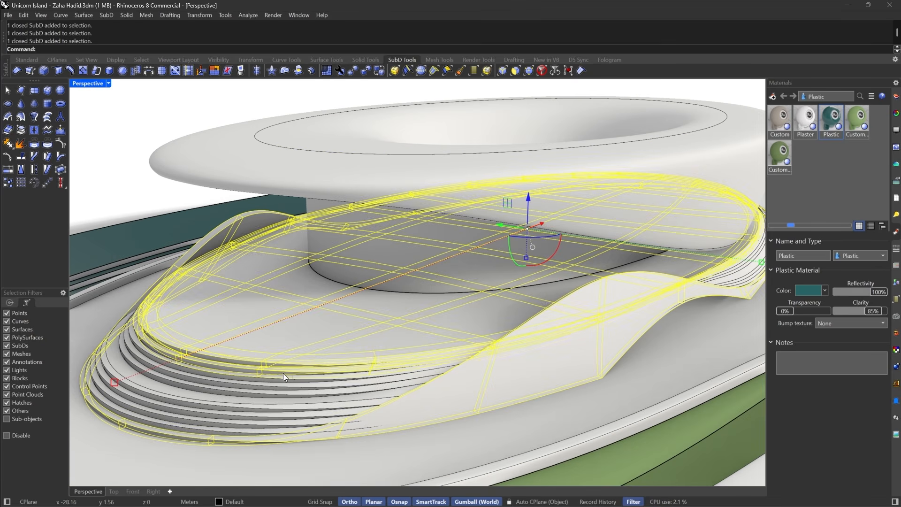
{"action": "left_click", "coordinate": [285, 379], "text": "shift"}
{"action": "left_click", "coordinate": [288, 387], "text": "shift"}
{"action": "left_click", "coordinate": [289, 393], "text": "shift"}
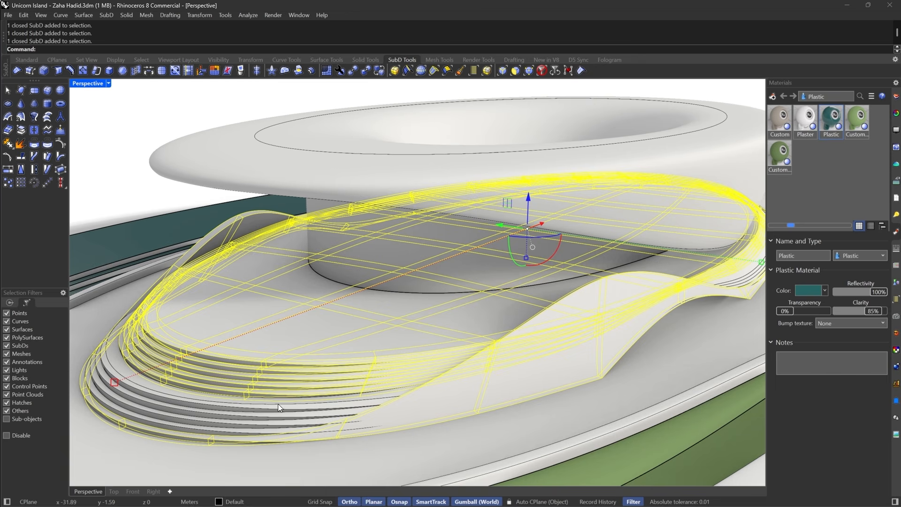
{"action": "left_click", "coordinate": [272, 404], "text": "shift"}
{"action": "left_click", "coordinate": [262, 406], "text": "shift"}
{"action": "left_click", "coordinate": [255, 414], "text": "shift"}
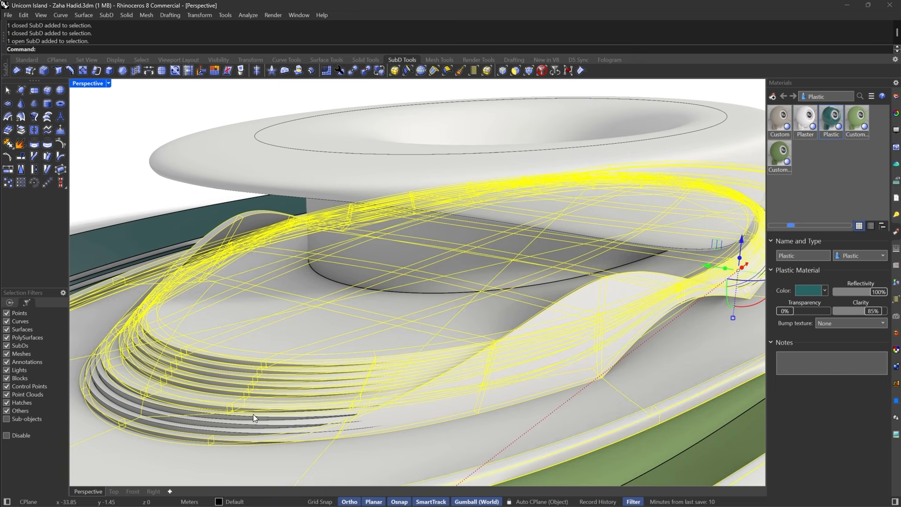
{"action": "left_click", "coordinate": [247, 414], "text": "shift"}
{"action": "left_click", "coordinate": [230, 421], "text": "shift"}
{"action": "left_click", "coordinate": [220, 431], "text": "shift"}
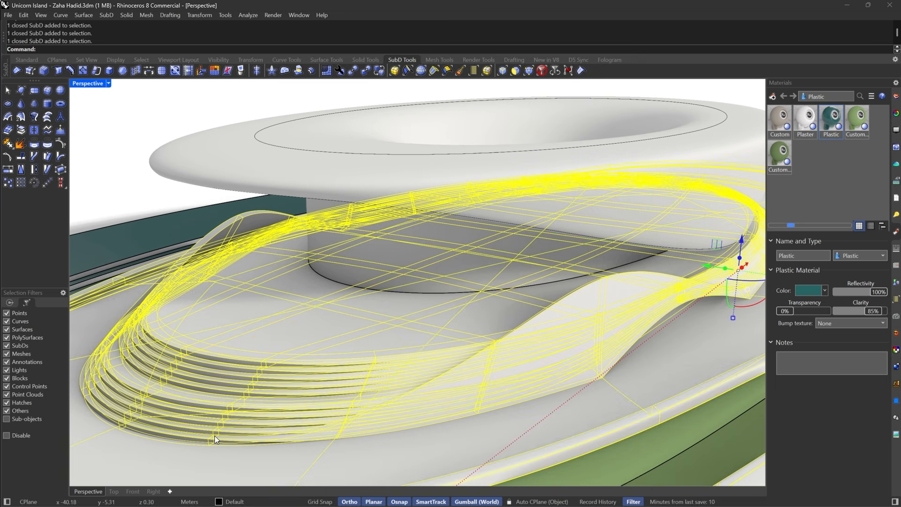
- Drop the surrounding base platform from the selection, keep the wavy band with the terrace steps, and group them
{"action": "scroll", "coordinate": [352, 382], "scroll_direction": "down", "scroll_amount": 8}
{"action": "left_click", "coordinate": [579, 314], "text": "ctrl"}
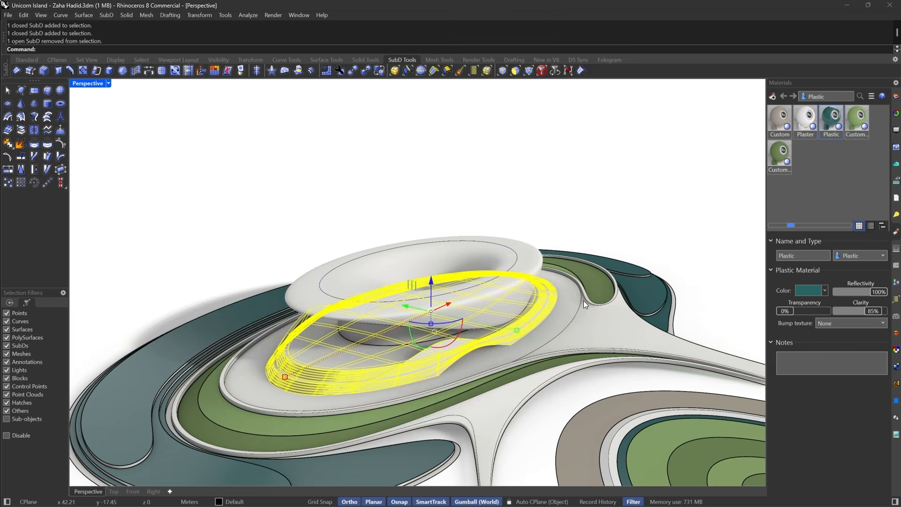
{"action": "right_click_drag", "start_coordinate": [584, 300], "coordinate": [536, 314]}
{"action": "scroll", "coordinate": [403, 340], "scroll_direction": "up", "scroll_amount": 6}
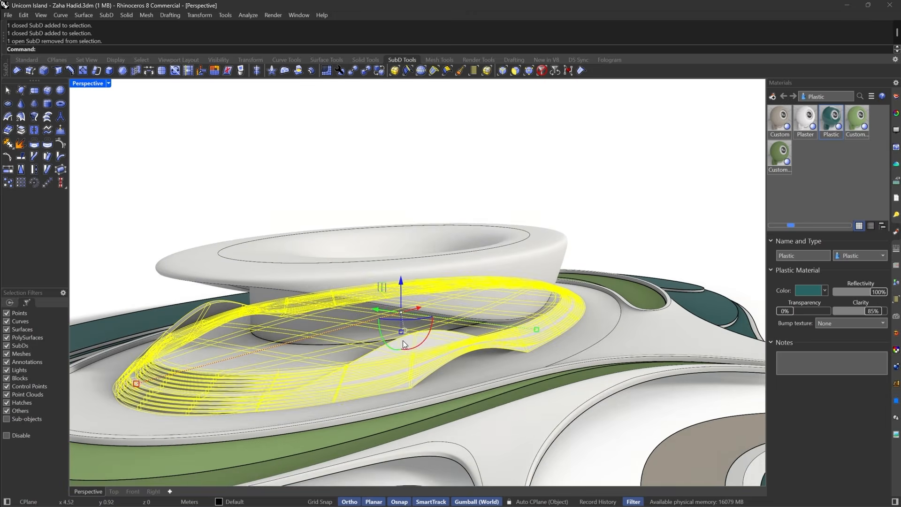
{"action": "left_click", "coordinate": [482, 327], "text": "ctrl"}
{"action": "mouse_move", "coordinate": [482, 328]}
{"action": "right_mouse_down"}
{"action": "mouse_move", "coordinate": [505, 325]}
{"action": "mouse_move", "coordinate": [480, 331]}
{"action": "right_mouse_up"}
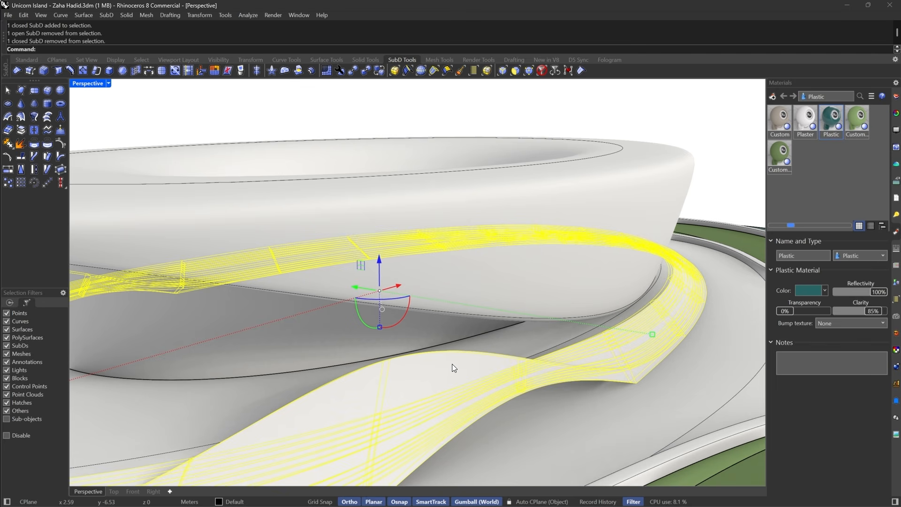
{"action": "left_click", "coordinate": [423, 359], "text": "shift"}
{"action": "right_click_drag", "start_coordinate": [422, 360], "coordinate": [501, 342]}
{"action": "key", "text": "ctrl+g"}
{"action": "scroll", "coordinate": [502, 343], "scroll_direction": "down", "scroll_amount": 8}
{"action": "key", "text": "Escape"}
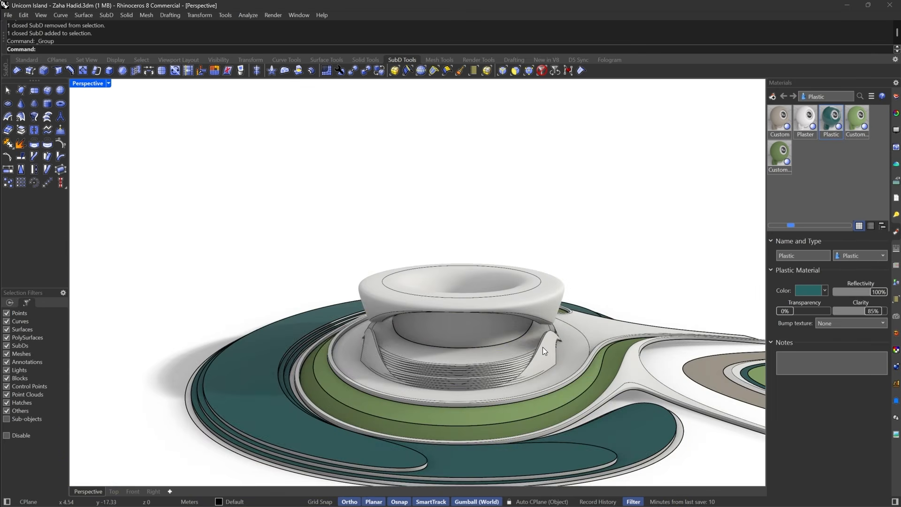
- Create a new Custom material in Gray (190, 190, 190) and assign it to the grouped terrace steps
{"action": "scroll", "coordinate": [543, 348], "scroll_direction": "up", "scroll_amount": 8}
{"action": "left_click", "coordinate": [466, 365]}
{"action": "right_click", "coordinate": [807, 178]}
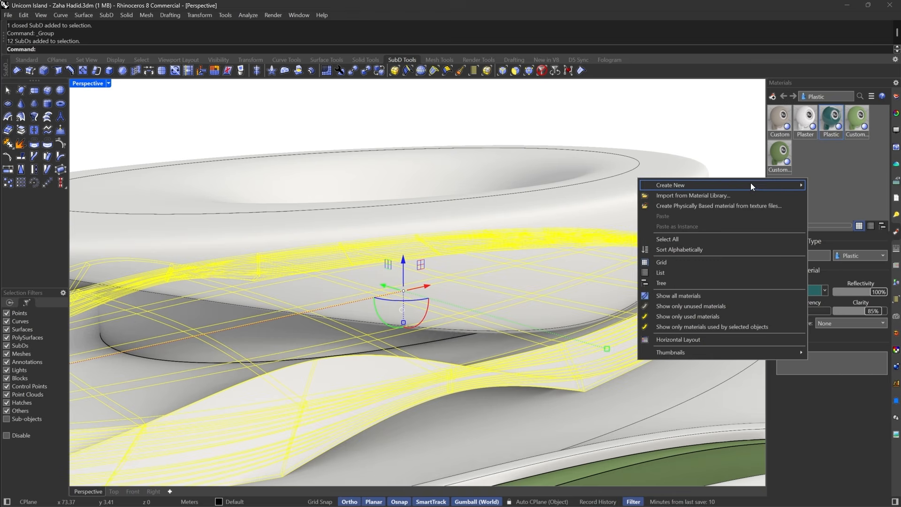
{"action": "mouse_move", "coordinate": [750, 184]}
{"action": "left_click", "coordinate": [589, 210]}
{"action": "left_click", "coordinate": [803, 289]}
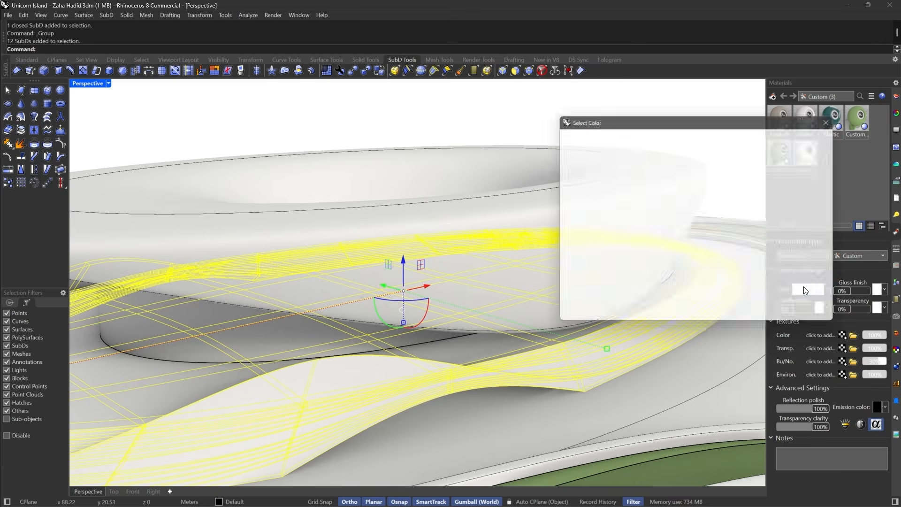
{"action": "left_click", "coordinate": [569, 149]}
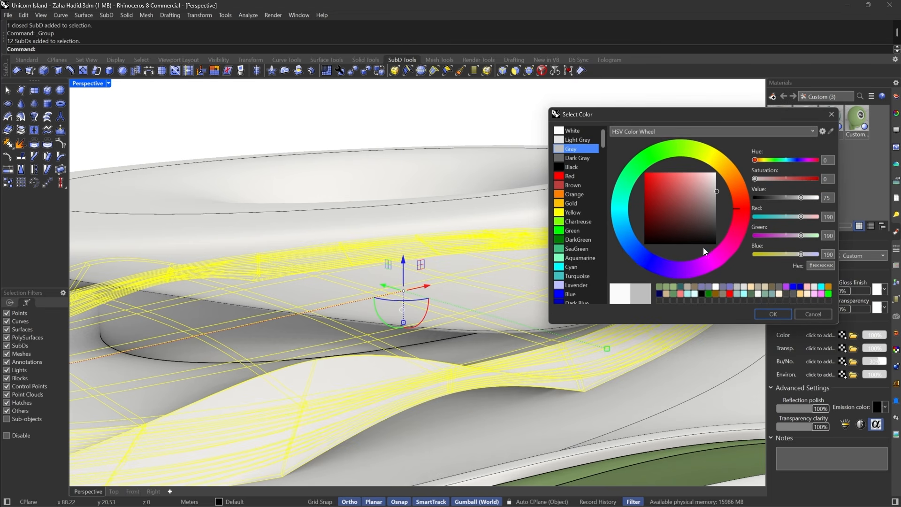
{"action": "left_click", "coordinate": [770, 316]}
{"action": "right_click", "coordinate": [803, 157]}
{"action": "left_click", "coordinate": [744, 148]}
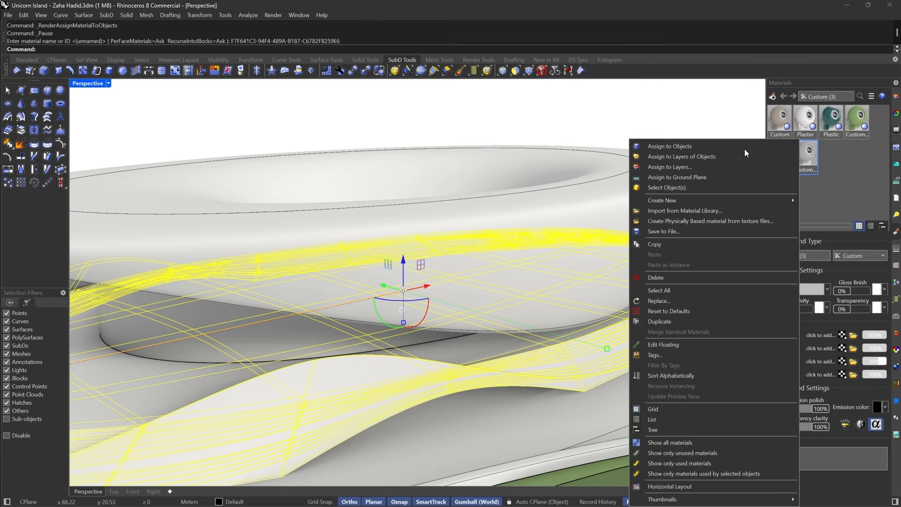
- Hide SubD creases and SubD boundaries in the Rendered display mode
{"action": "scroll", "coordinate": [610, 168], "scroll_direction": "down", "scroll_amount": 8}
{"action": "right_click_drag", "start_coordinate": [558, 211], "coordinate": [558, 263]}
{"action": "scroll", "coordinate": [566, 272], "scroll_direction": "up", "scroll_amount": 7}
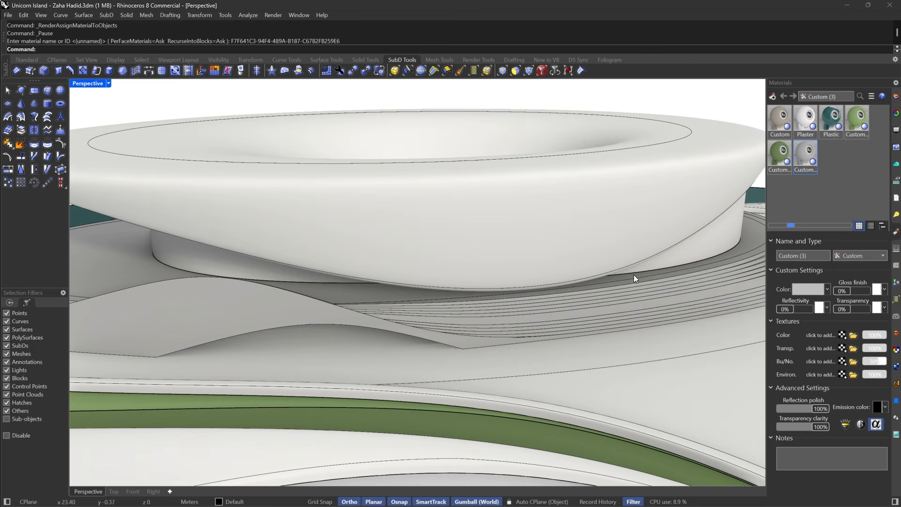
{"action": "right_click_drag", "start_coordinate": [633, 275], "coordinate": [526, 317]}
{"action": "scroll", "coordinate": [656, 272], "scroll_direction": "down", "scroll_amount": 6}
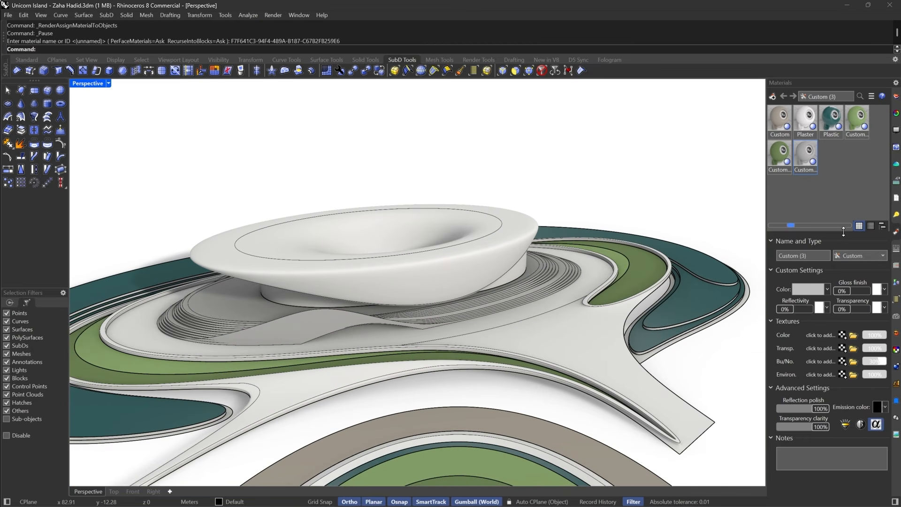
{"action": "left_click", "coordinate": [896, 130]}
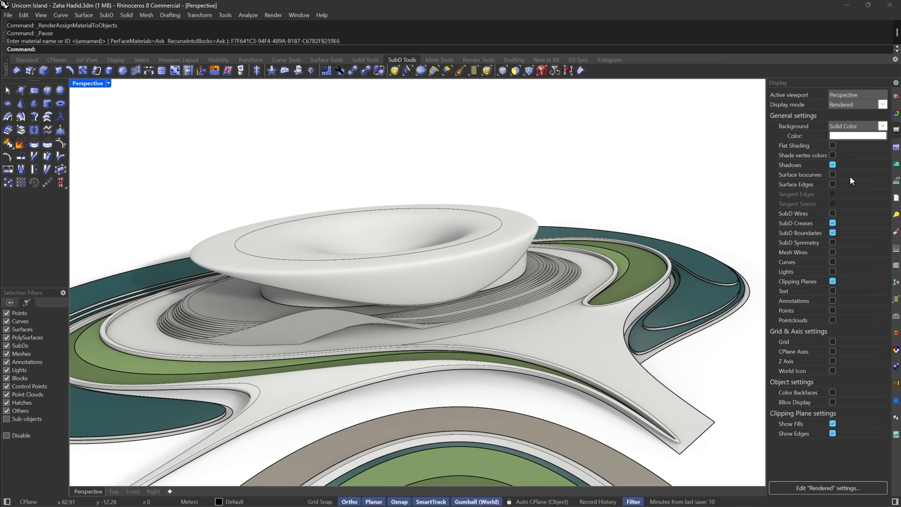
{"action": "left_click", "coordinate": [832, 223]}
{"action": "scroll", "coordinate": [436, 319], "scroll_direction": "up", "scroll_amount": 3}
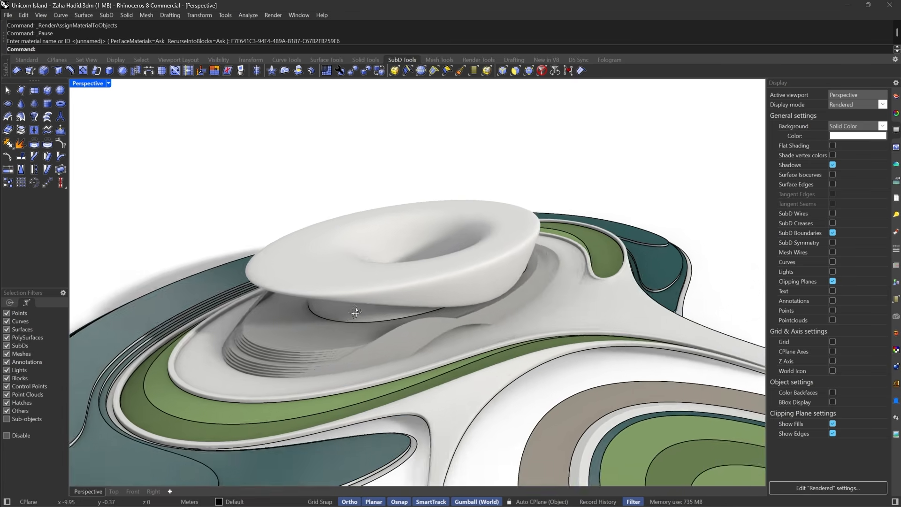
{"action": "left_click", "coordinate": [832, 232]}
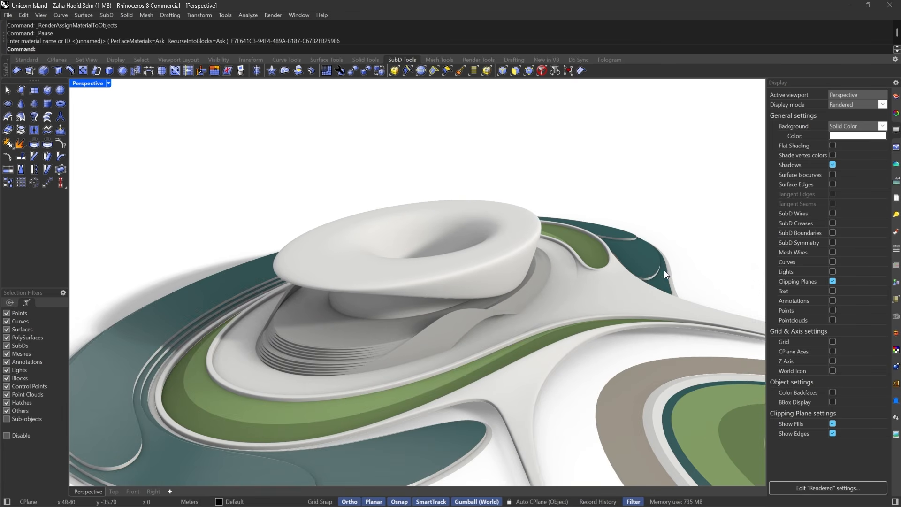
- Examine the rendered building and its gray terrace steps without edge lines from several angles
{"action": "mouse_move", "coordinate": [663, 271]}
{"action": "right_mouse_down"}
{"action": "mouse_move", "coordinate": [590, 276]}
{"action": "mouse_move", "coordinate": [657, 279]}
{"action": "right_mouse_up"}
{"action": "scroll", "coordinate": [590, 278], "scroll_direction": "down", "scroll_amount": 8}
{"action": "scroll", "coordinate": [486, 265], "scroll_direction": "up", "scroll_amount": 5}
{"action": "scroll", "coordinate": [435, 269], "scroll_direction": "up", "scroll_amount": 3}
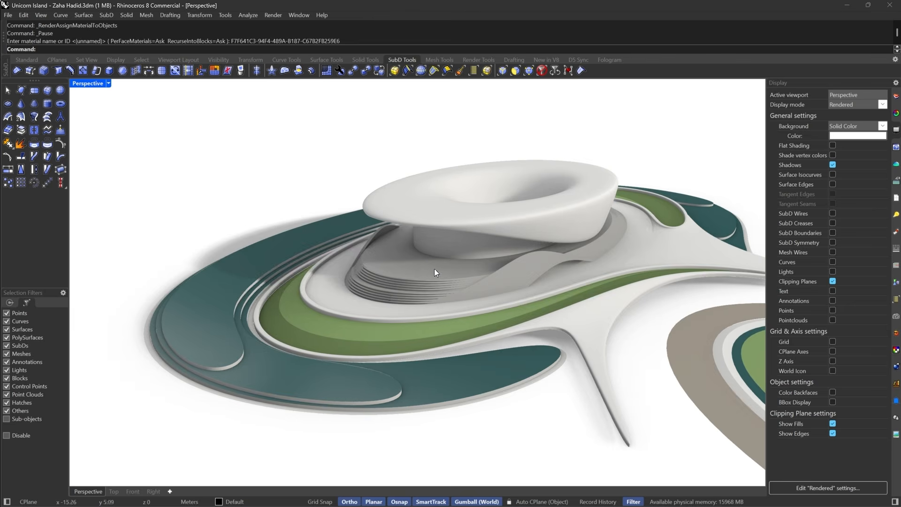
{"action": "right_click_drag", "start_coordinate": [434, 269], "coordinate": [517, 275]}
{"action": "scroll", "coordinate": [517, 275], "scroll_direction": "up", "scroll_amount": 3}
{"action": "scroll", "coordinate": [647, 262], "scroll_direction": "up", "scroll_amount": 5}
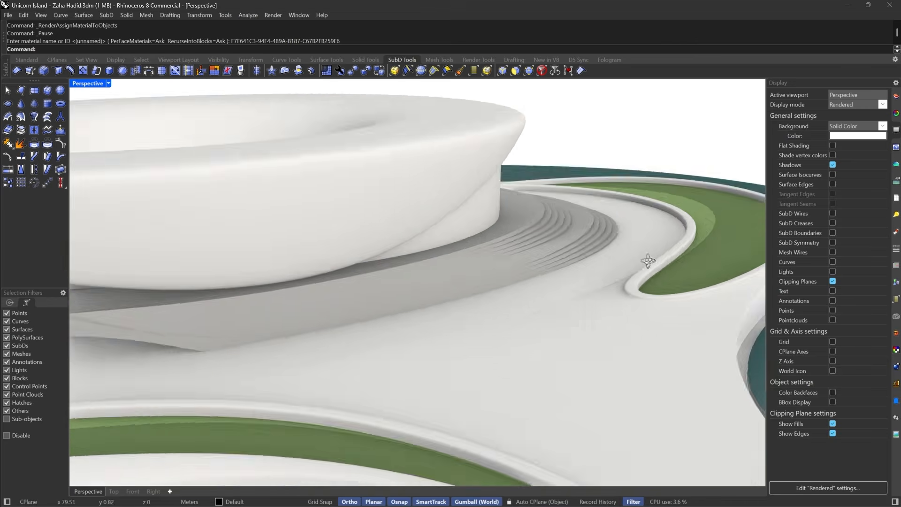
{"action": "scroll", "coordinate": [586, 276], "scroll_direction": "down", "scroll_amount": 4}
- Switch the model to flat SubD display and limit selection to sub-object edges
{"action": "right_click_drag", "start_coordinate": [648, 261], "coordinate": [424, 284]}
{"action": "scroll", "coordinate": [438, 334], "scroll_direction": "up", "scroll_amount": 5}
{"action": "right_click_drag", "start_coordinate": [438, 333], "coordinate": [436, 293]}
{"action": "scroll", "coordinate": [436, 293], "scroll_direction": "up", "scroll_amount": 3}
{"action": "key", "text": "Tab"}
{"action": "left_click", "coordinate": [502, 71]}
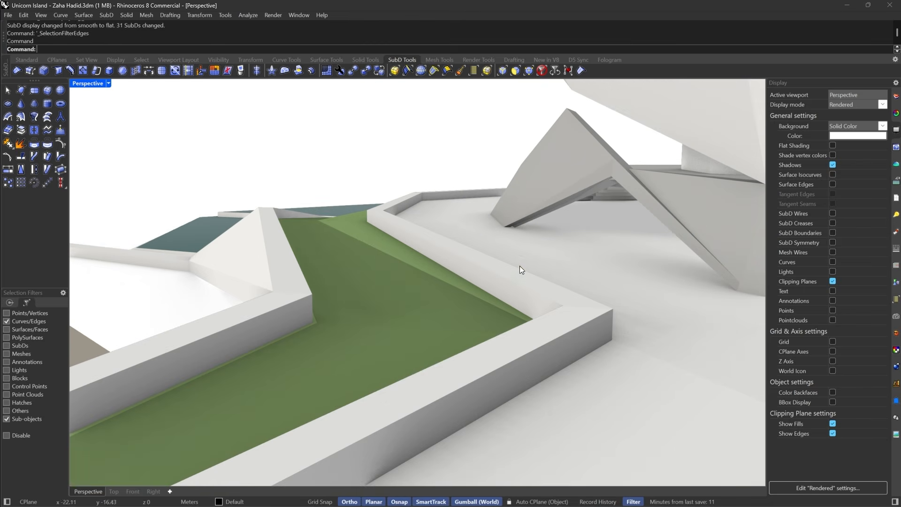
{"action": "double_click", "coordinate": [530, 288]}
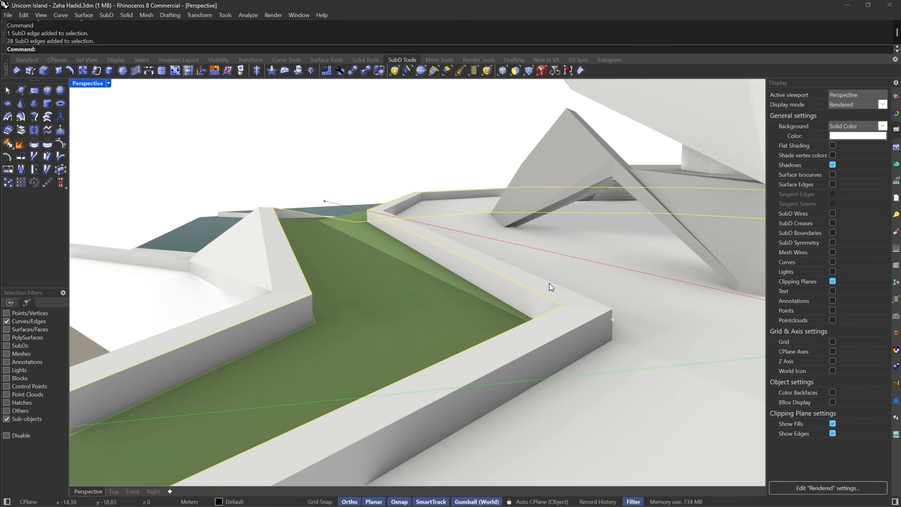
{"action": "double_click", "coordinate": [550, 283], "text": "shift"}
{"action": "scroll", "coordinate": [550, 283], "scroll_direction": "down", "scroll_amount": 5}
{"action": "right_click_drag", "start_coordinate": [531, 277], "coordinate": [551, 277]}
{"action": "scroll", "coordinate": [551, 278], "scroll_direction": "up", "scroll_amount": 4}
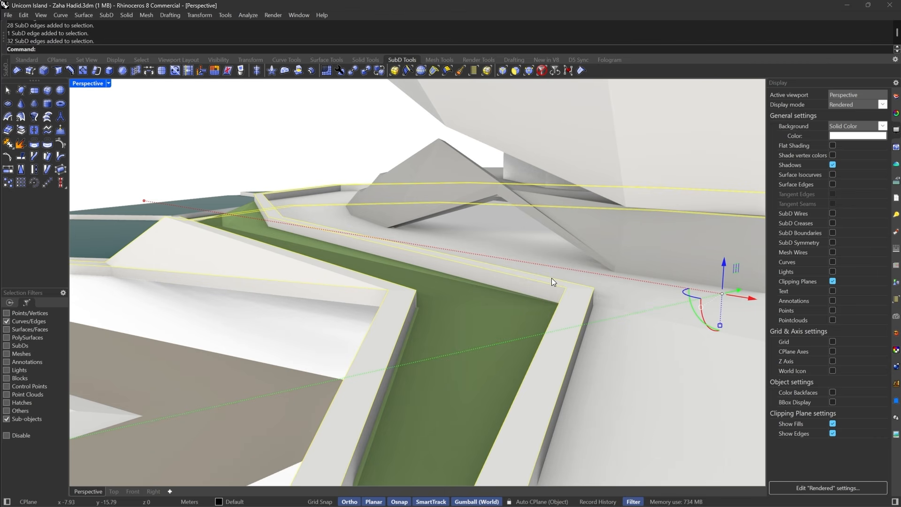
{"action": "right_click_drag", "start_coordinate": [455, 252], "coordinate": [395, 268]}
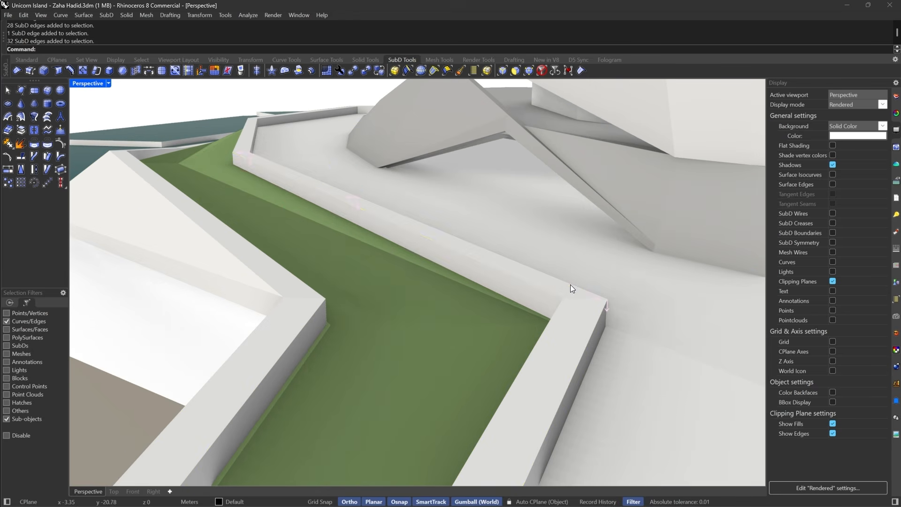
- Delete the inner top edge loop of the curb around the green planting strip and return to smooth SubD display
{"action": "double_click", "coordinate": [548, 290]}
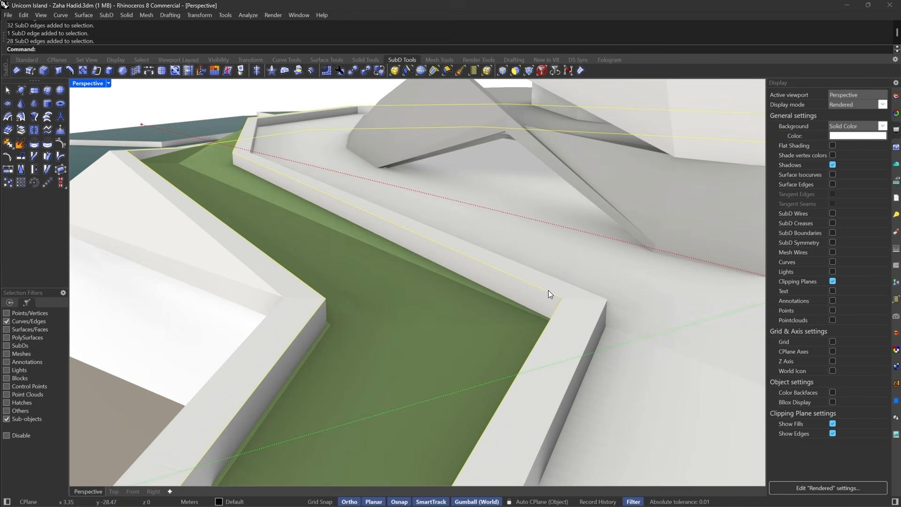
{"action": "key", "text": "Delete"}
{"action": "scroll", "coordinate": [430, 277], "scroll_direction": "down", "scroll_amount": 3}
{"action": "key", "text": "Tab"}
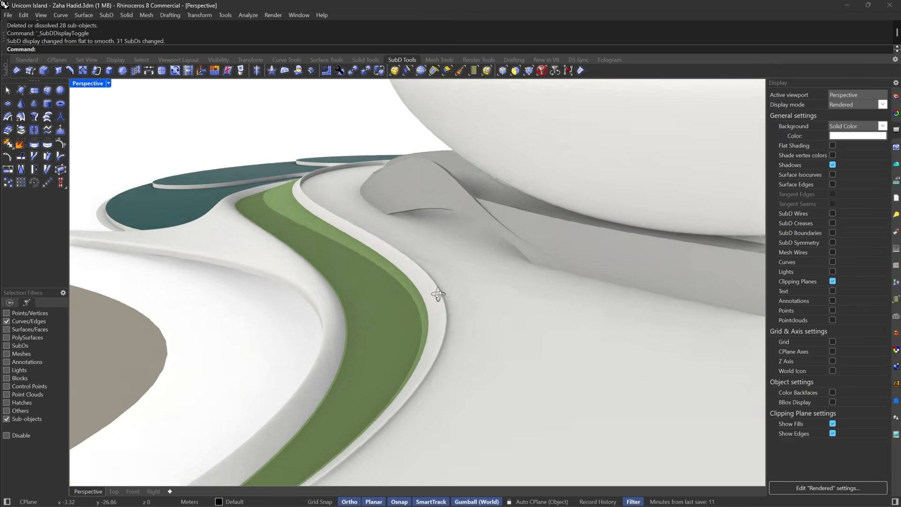
- Remove the crease from the outer top edge loop of the planting strip's curb and show the SubDs smooth
{"action": "right_click_drag", "start_coordinate": [430, 277], "coordinate": [436, 309]}
{"action": "scroll", "coordinate": [435, 309], "scroll_direction": "up", "scroll_amount": 4}
{"action": "double_click", "coordinate": [444, 289]}
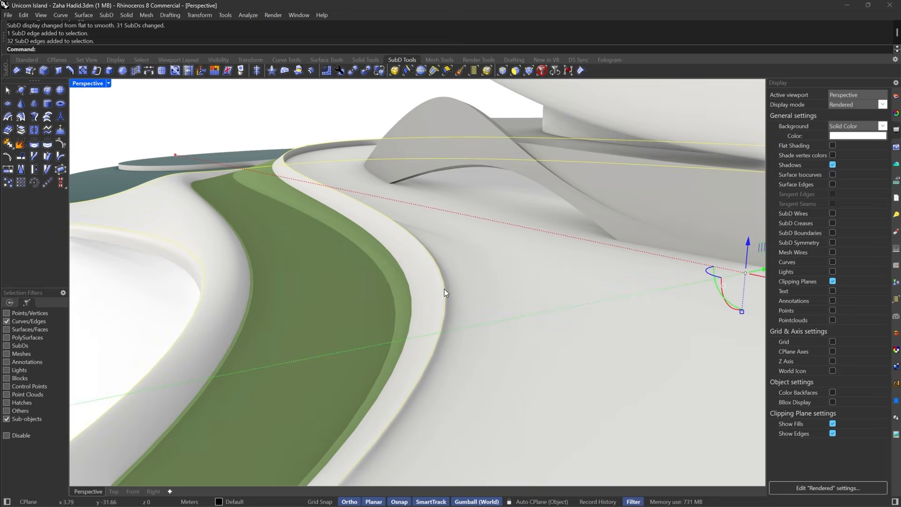
{"action": "key", "text": "Tab"}
{"action": "scroll", "coordinate": [444, 288], "scroll_direction": "down", "scroll_amount": 5}
{"action": "scroll", "coordinate": [444, 288], "scroll_direction": "down", "scroll_amount": 5}
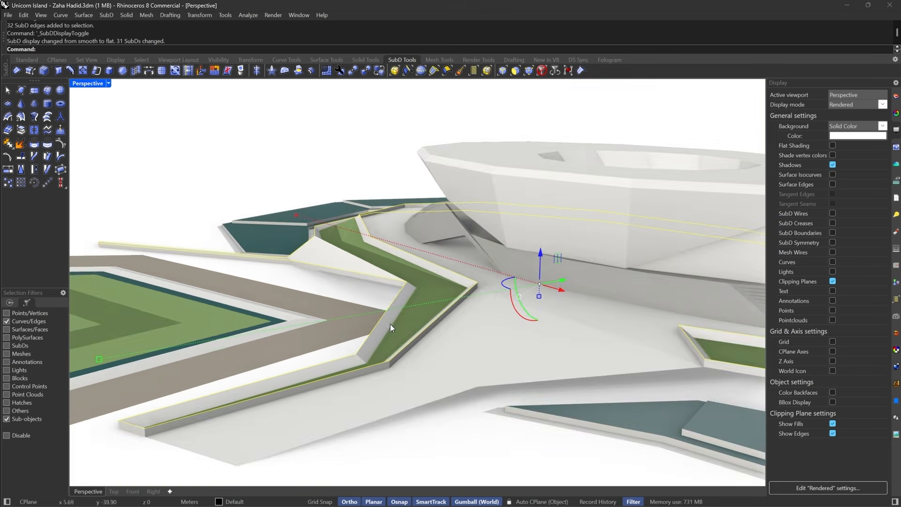
{"action": "scroll", "coordinate": [411, 336], "scroll_direction": "up", "scroll_amount": 5}
{"action": "left_click", "coordinate": [17, 70]}
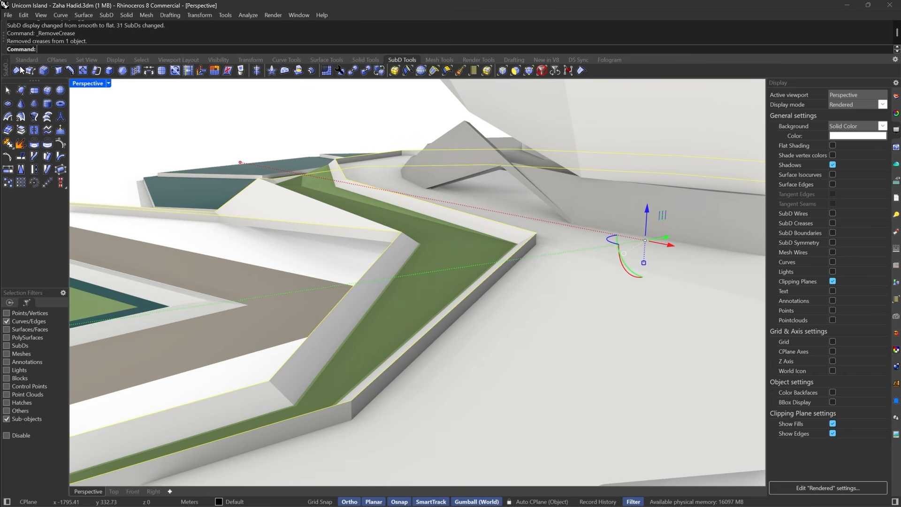
{"action": "key", "text": "Tab"}
- Inspect the planting strip's curb along the plaza and check it against the reference photo in the browser
{"action": "scroll", "coordinate": [338, 255], "scroll_direction": "down", "scroll_amount": 8}
{"action": "scroll", "coordinate": [553, 310], "scroll_direction": "up", "scroll_amount": 3}
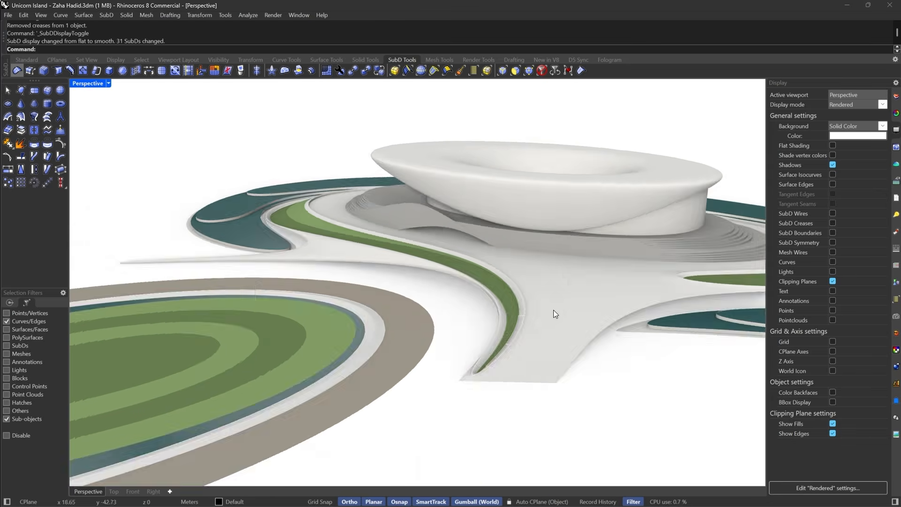
{"action": "scroll", "coordinate": [423, 363], "scroll_direction": "up", "scroll_amount": 6}
{"action": "scroll", "coordinate": [508, 213], "scroll_direction": "down", "scroll_amount": 6}
{"action": "right_click_drag", "start_coordinate": [508, 213], "coordinate": [541, 310]}
{"action": "scroll", "coordinate": [297, 210], "scroll_direction": "up", "scroll_amount": 6}
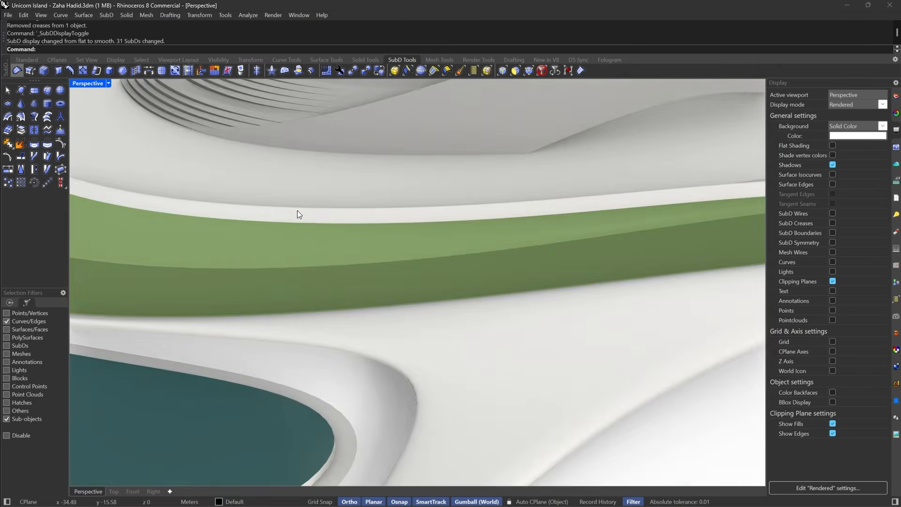
{"action": "right_click_drag", "start_coordinate": [297, 211], "coordinate": [412, 249]}
{"action": "scroll", "coordinate": [261, 209], "scroll_direction": "down", "scroll_amount": 8}
{"action": "scroll", "coordinate": [261, 209], "scroll_direction": "up", "scroll_amount": 8}
{"action": "right_click_drag", "start_coordinate": [261, 210], "coordinate": [355, 239]}
{"action": "scroll", "coordinate": [355, 254], "scroll_direction": "down", "scroll_amount": 6}
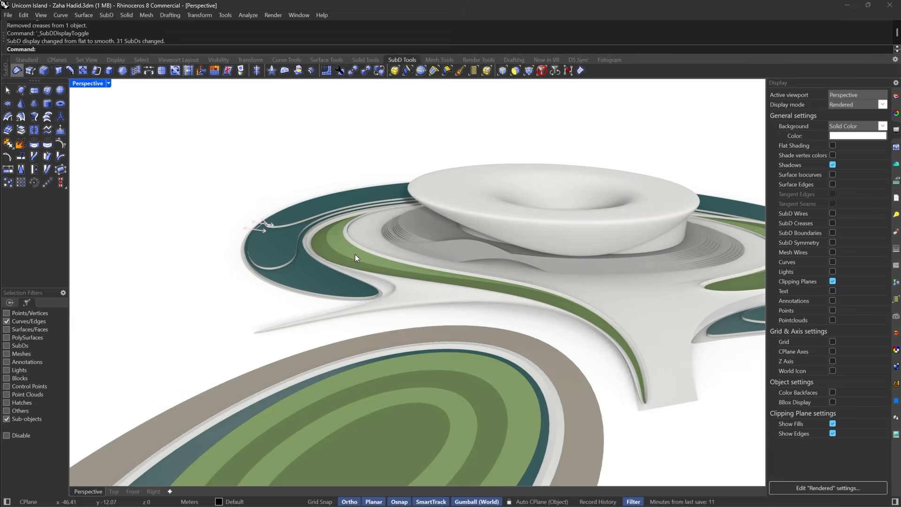
{"action": "scroll", "coordinate": [503, 259], "scroll_direction": "up", "scroll_amount": 5}
{"action": "left_click", "coordinate": [535, 498]}
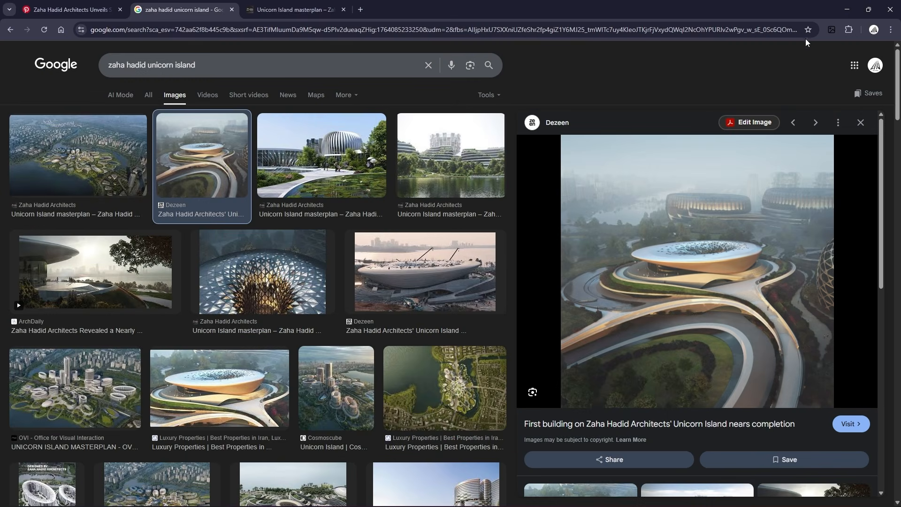
{"action": "left_click", "coordinate": [840, 8]}
- Switch back to Rhino and, in flat SubD display, select the curb's outer base edge loop along the planting strip, excluding the edges at its tip
{"action": "scroll", "coordinate": [322, 237], "scroll_direction": "down", "scroll_amount": 5}
{"action": "scroll", "coordinate": [339, 350], "scroll_direction": "up", "scroll_amount": 8}
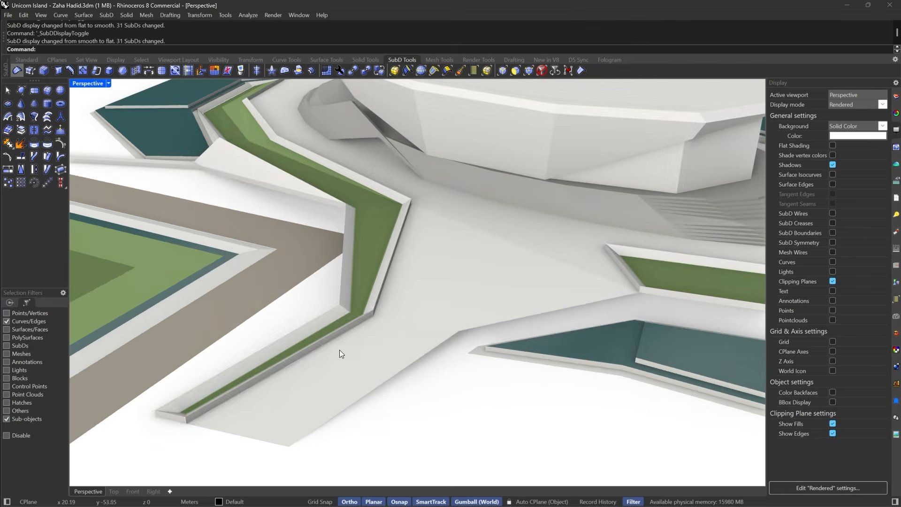
{"action": "key", "text": "Tab"}
{"action": "double_click", "coordinate": [342, 329]}
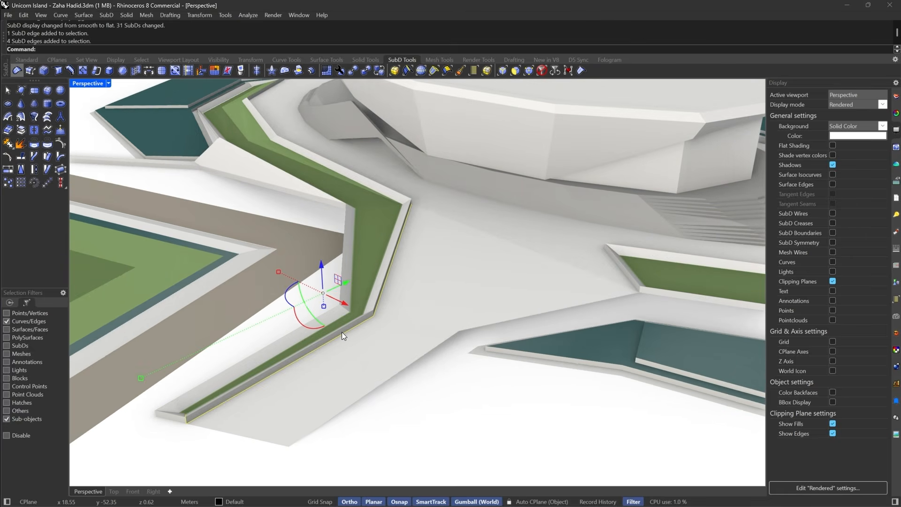
{"action": "scroll", "coordinate": [167, 436], "scroll_direction": "up", "scroll_amount": 3}
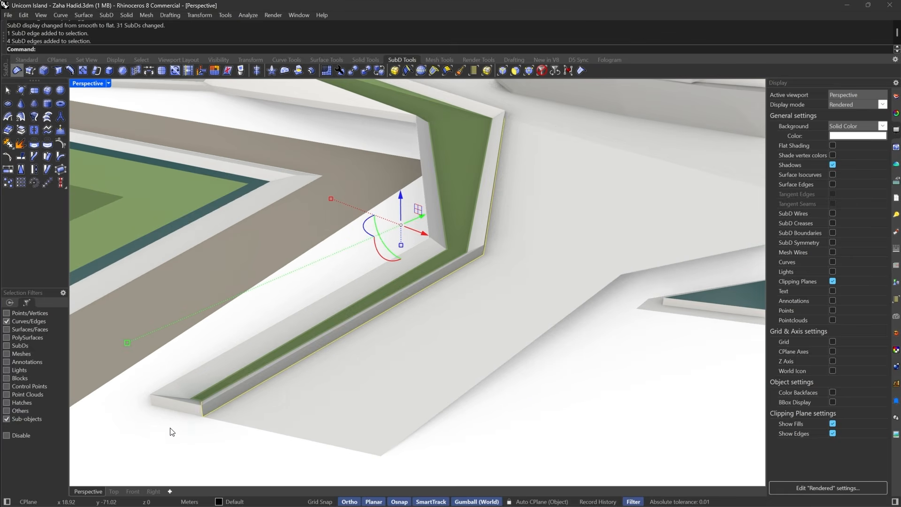
{"action": "left_click_drag", "start_coordinate": [161, 458], "coordinate": [223, 375]}
{"action": "scroll", "coordinate": [230, 373], "scroll_direction": "down", "scroll_amount": 6}
{"action": "right_click_drag", "start_coordinate": [384, 339], "coordinate": [474, 331]}
{"action": "scroll", "coordinate": [275, 235], "scroll_direction": "up", "scroll_amount": 6}
{"action": "right_click_drag", "start_coordinate": [275, 234], "coordinate": [260, 244]}
{"action": "scroll", "coordinate": [259, 244], "scroll_direction": "down", "scroll_amount": 6}
{"action": "right_click_drag", "start_coordinate": [317, 247], "coordinate": [65, 226]}
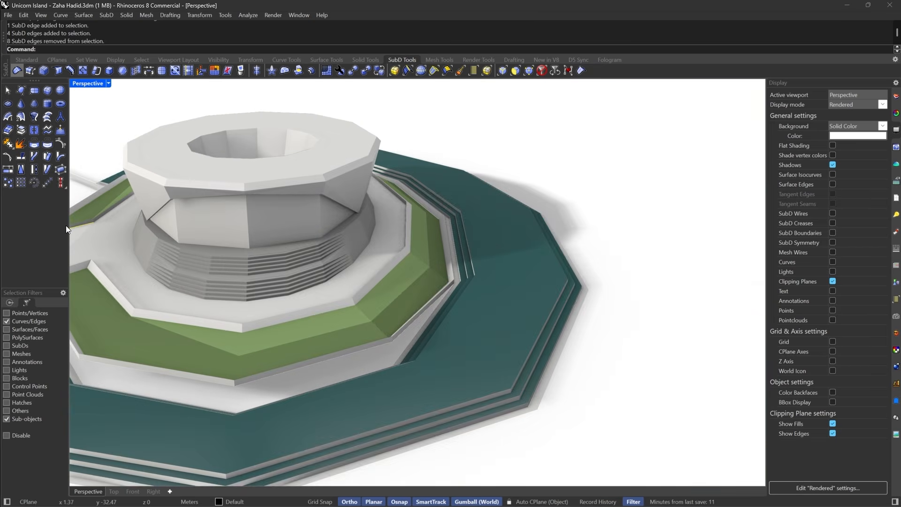
{"action": "scroll", "coordinate": [94, 207], "scroll_direction": "up", "scroll_amount": 6}
{"action": "scroll", "coordinate": [95, 209], "scroll_direction": "down", "scroll_amount": 3}
{"action": "scroll", "coordinate": [274, 279], "scroll_direction": "up", "scroll_amount": 3}
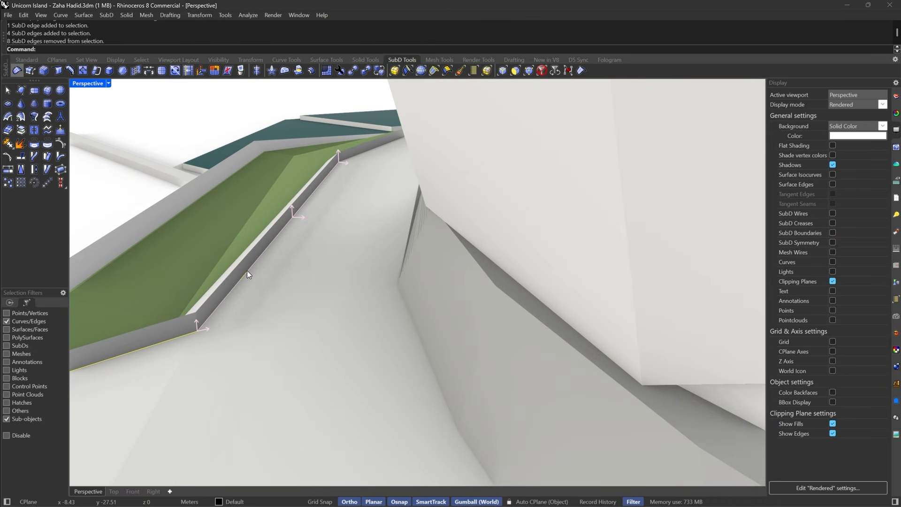
- Add the curb's remaining base edge loop along the plaza, deselect the stray edge past the far corner, and crease the selected edges
{"action": "double_click", "coordinate": [247, 273]}
{"action": "scroll", "coordinate": [247, 270], "scroll_direction": "down", "scroll_amount": 6}
{"action": "right_click_drag", "start_coordinate": [306, 240], "coordinate": [596, 204]}
{"action": "scroll", "coordinate": [335, 239], "scroll_direction": "down", "scroll_amount": 4}
{"action": "scroll", "coordinate": [556, 201], "scroll_direction": "up", "scroll_amount": 5}
{"action": "left_click", "coordinate": [364, 308], "text": "ctrl"}
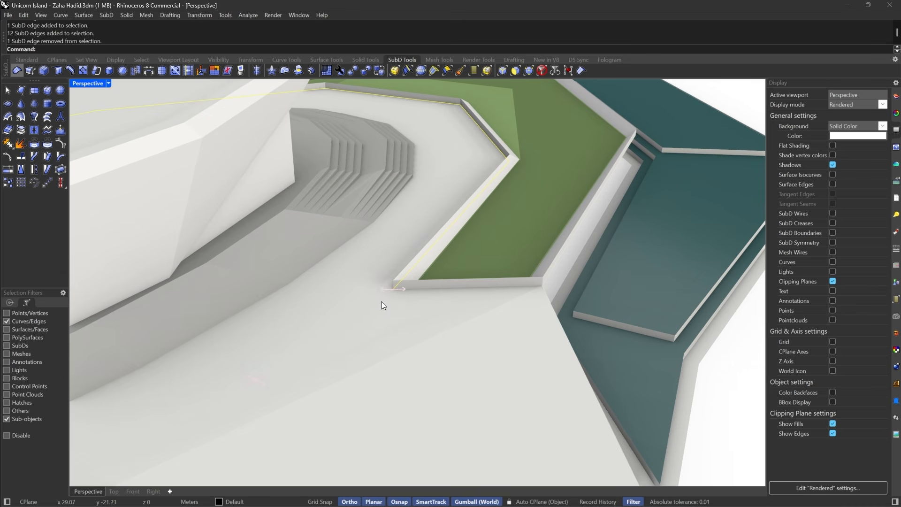
{"action": "right_click_drag", "start_coordinate": [484, 235], "coordinate": [322, 219]}
{"action": "left_click", "coordinate": [581, 72]}
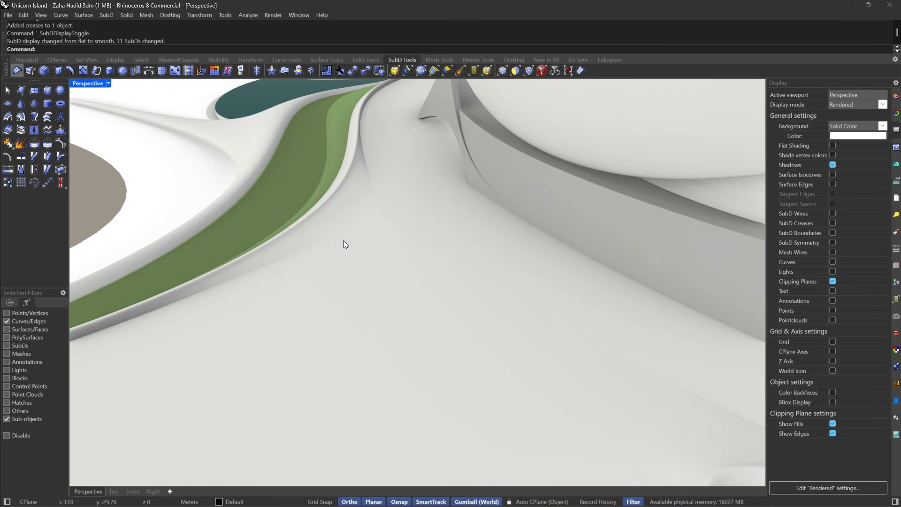
- Remove the crease from the edge crossing the plaza beside the planting strip and return to flat SubD display
{"action": "left_click", "coordinate": [426, 246]}
{"action": "scroll", "coordinate": [426, 245], "scroll_direction": "down", "scroll_amount": 3}
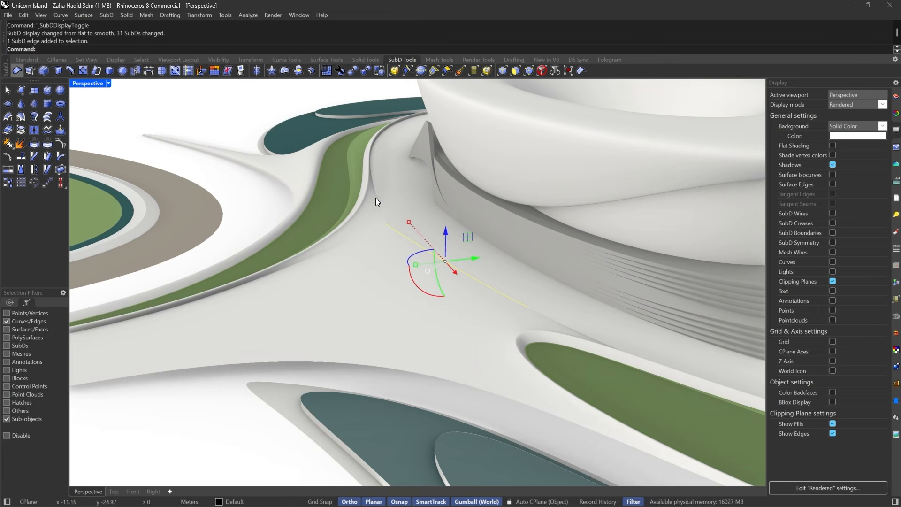
{"action": "right_click", "coordinate": [13, 73]}
{"action": "right_click_drag", "start_coordinate": [287, 214], "coordinate": [504, 216]}
{"action": "scroll", "coordinate": [508, 216], "scroll_direction": "up", "scroll_amount": 3}
{"action": "key", "text": "Escape"}
{"action": "key", "text": "Tab"}
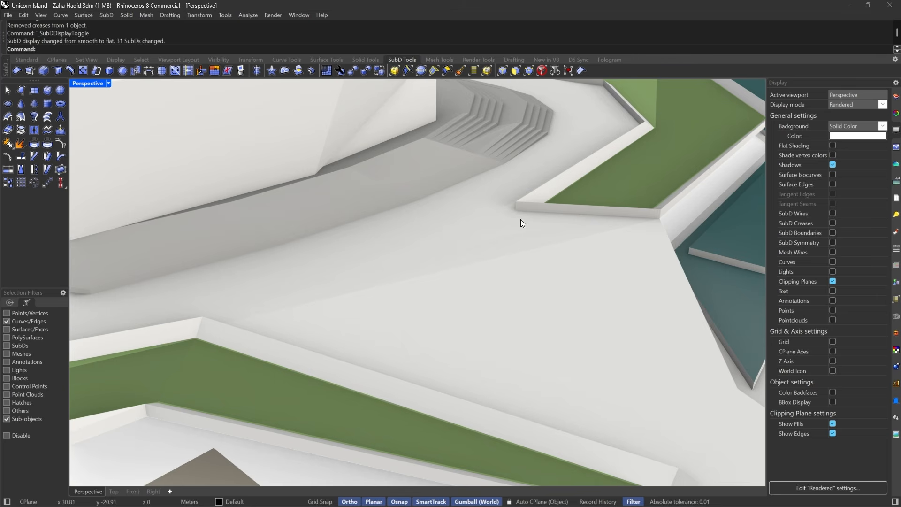
- Examine the edge flow of the plaza and planting curbs in Shaded display, comparing the flat and smooth SubD shapes
{"action": "left_click", "coordinate": [108, 83]}
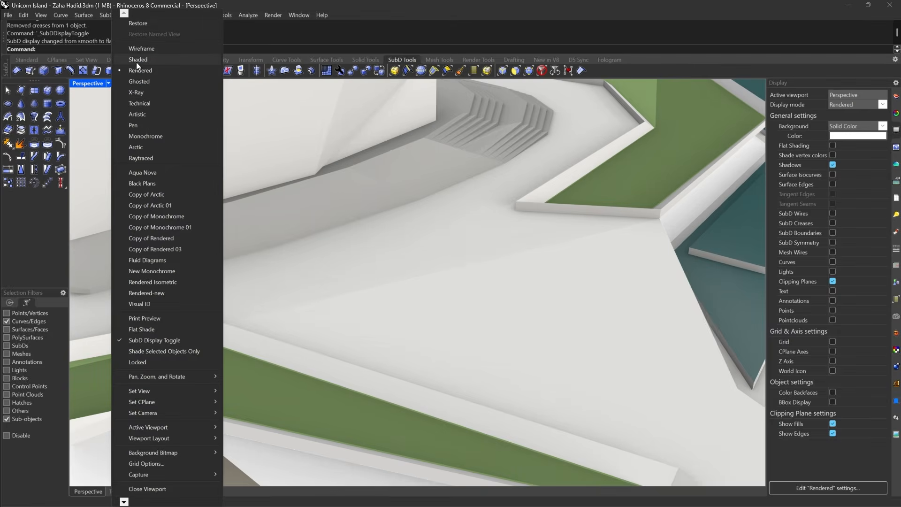
{"action": "left_click", "coordinate": [136, 62]}
{"action": "key", "text": "Tab"}
{"action": "right_click_drag", "start_coordinate": [442, 232], "coordinate": [506, 223]}
{"action": "key", "text": "Tab"}
{"action": "scroll", "coordinate": [508, 221], "scroll_direction": "up", "scroll_amount": 4}
{"action": "scroll", "coordinate": [508, 221], "scroll_direction": "down", "scroll_amount": 5}
{"action": "key", "text": "Tab"}
{"action": "key", "text": "Tab"}
{"action": "key", "text": "Tab"}
{"action": "key", "text": "Tab"}
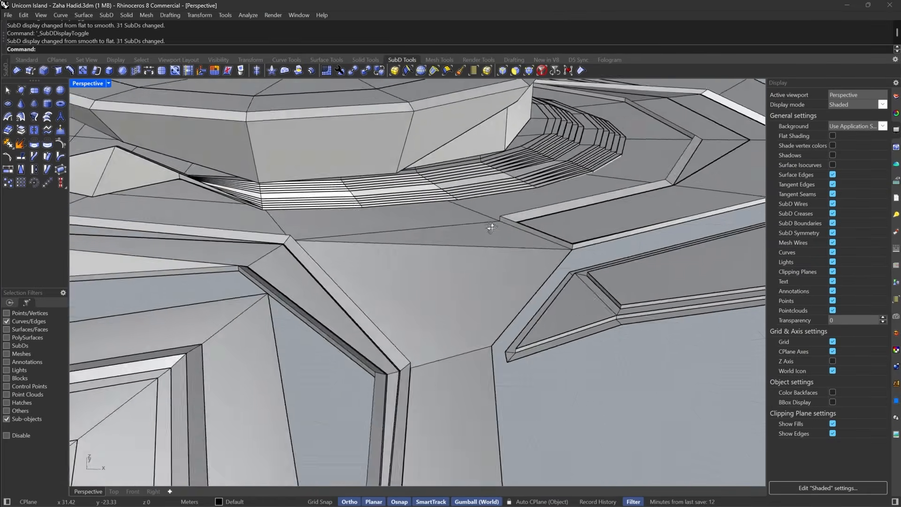
{"action": "key", "text": "Tab"}
{"action": "key", "text": "Tab"}
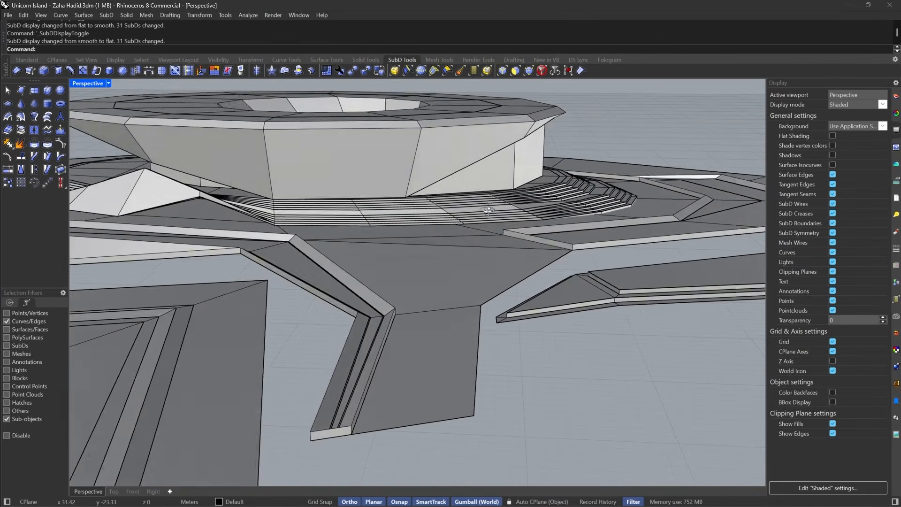
{"action": "scroll", "coordinate": [514, 243], "scroll_direction": "up", "scroll_amount": 5}
{"action": "right_click_drag", "start_coordinate": [513, 243], "coordinate": [397, 229]}
{"action": "key", "text": "Tab"}
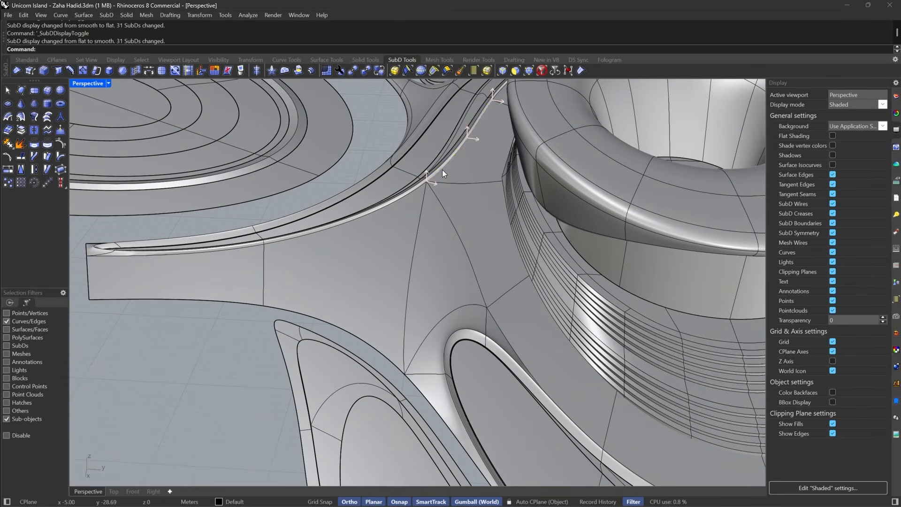
{"action": "double_click", "coordinate": [442, 170]}
{"action": "right_click_drag", "start_coordinate": [442, 170], "coordinate": [518, 273]}
{"action": "key", "text": "Tab"}
{"action": "key", "text": "Escape"}
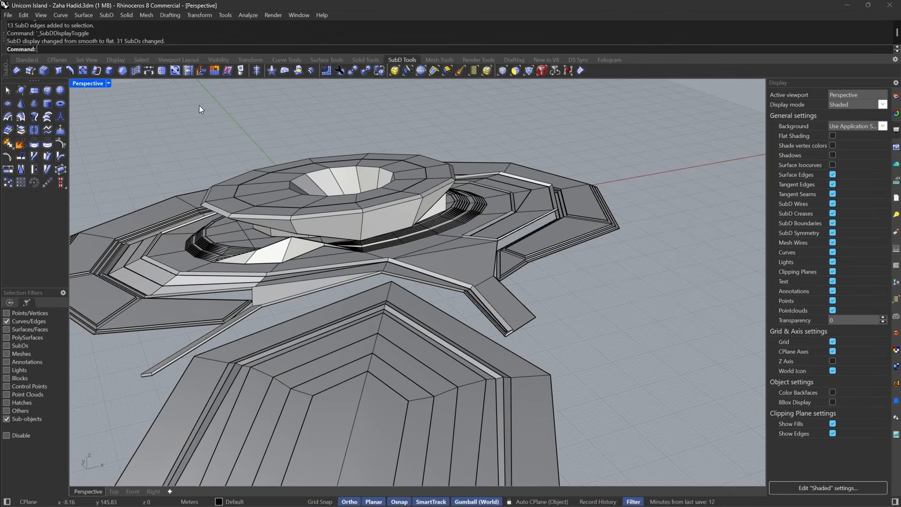
- Restore Rendered display with smooth SubDs and reset the selection filter to whole objects
{"action": "left_click", "coordinate": [110, 83]}
{"action": "left_click", "coordinate": [139, 70]}
{"action": "scroll", "coordinate": [353, 229], "scroll_direction": "up", "scroll_amount": 5}
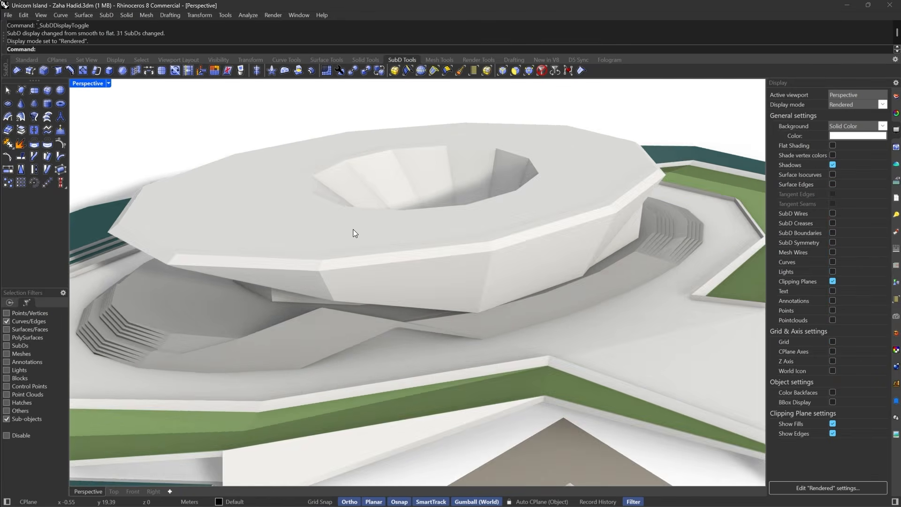
{"action": "key", "text": "Tab"}
{"action": "left_click", "coordinate": [553, 73]}
- Isolate the ring-shaped roof SubD of the central building
{"action": "left_click", "coordinate": [516, 256]}
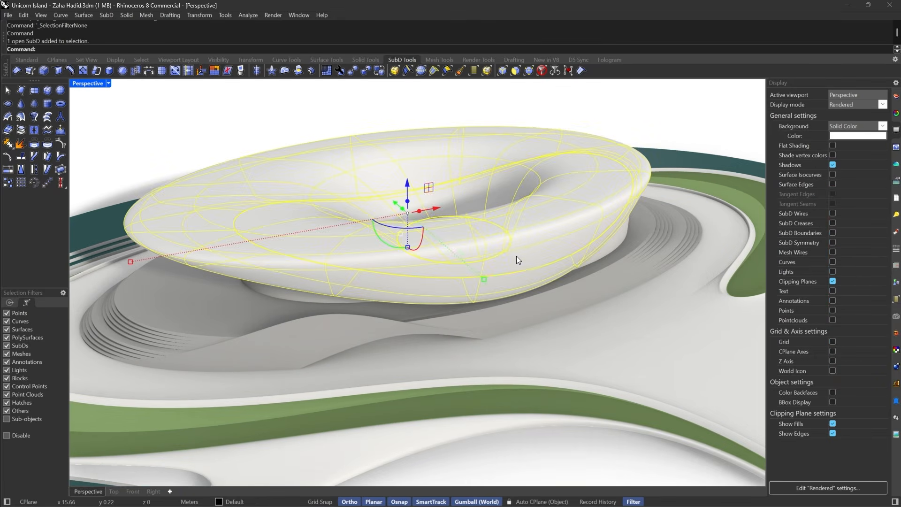
{"action": "right_click_drag", "start_coordinate": [516, 255], "coordinate": [443, 252]}
{"action": "scroll", "coordinate": [421, 282], "scroll_direction": "down", "scroll_amount": 8}
{"action": "scroll", "coordinate": [444, 253], "scroll_direction": "up", "scroll_amount": 5}
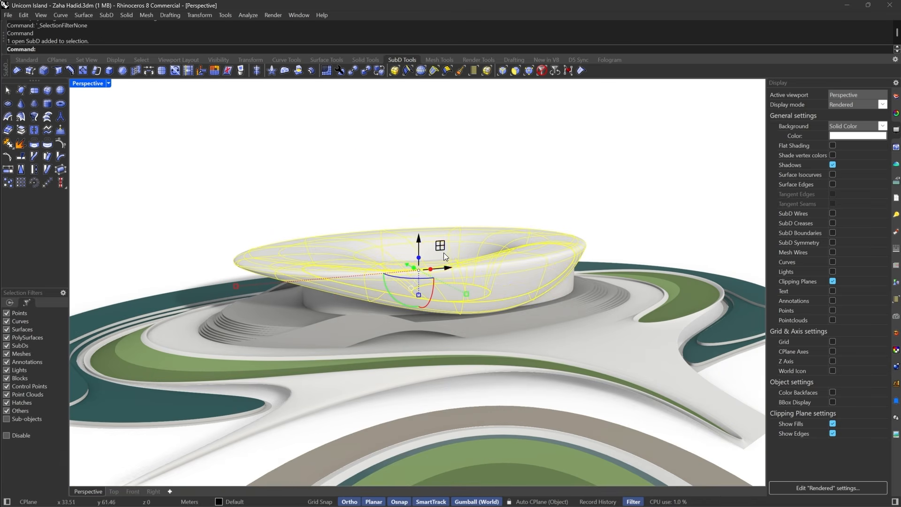
{"action": "type", "text": "Inset"}
{"action": "right_click_drag", "start_coordinate": [327, 314], "coordinate": [381, 298]}
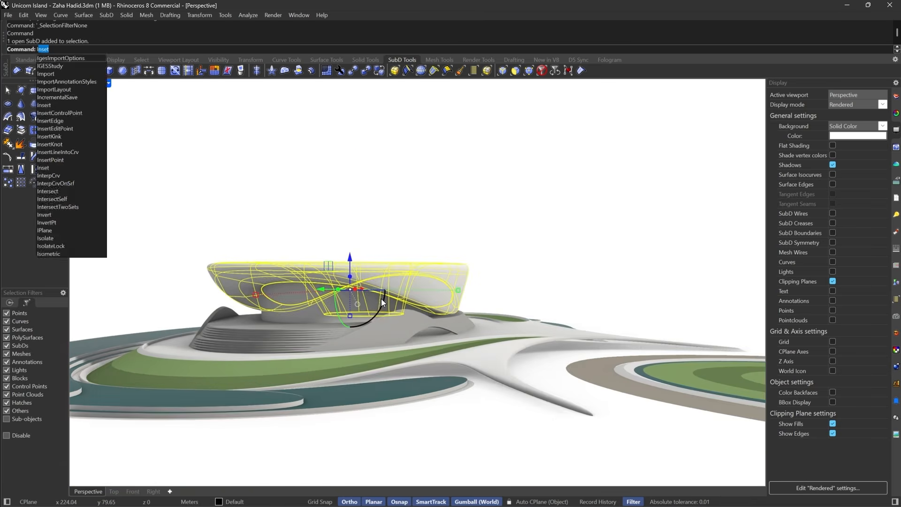
{"action": "type", "text": "solate"}
{"action": "key", "text": "Return"}
{"action": "left_click", "coordinate": [524, 261]}
{"action": "key", "text": "Home"}
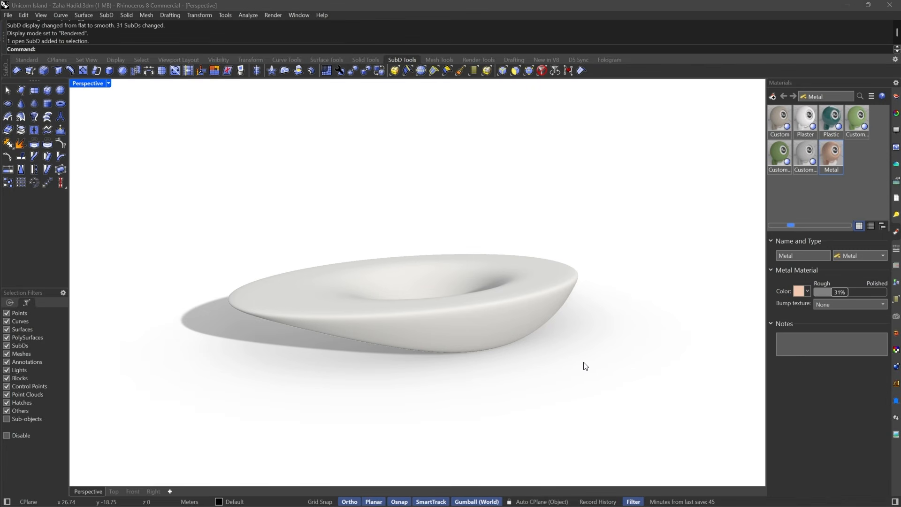
- Duplicate the isolated roof SubD vertically above the original
{"action": "left_click", "coordinate": [409, 321]}
{"action": "scroll", "coordinate": [451, 362], "scroll_direction": "down", "scroll_amount": 6}
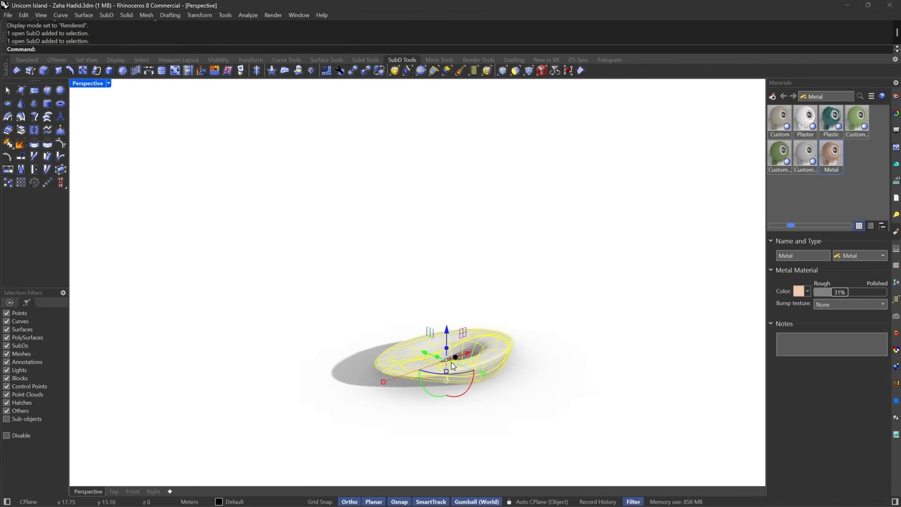
{"action": "scroll", "coordinate": [452, 362], "scroll_direction": "up", "scroll_amount": 3}
{"action": "scroll", "coordinate": [452, 359], "scroll_direction": "down", "scroll_amount": 4}
{"action": "left_click_drag", "start_coordinate": [453, 338], "coordinate": [449, 242]}
{"action": "scroll", "coordinate": [439, 349], "scroll_direction": "up", "scroll_amount": 7}
{"action": "left_click", "coordinate": [434, 304]}
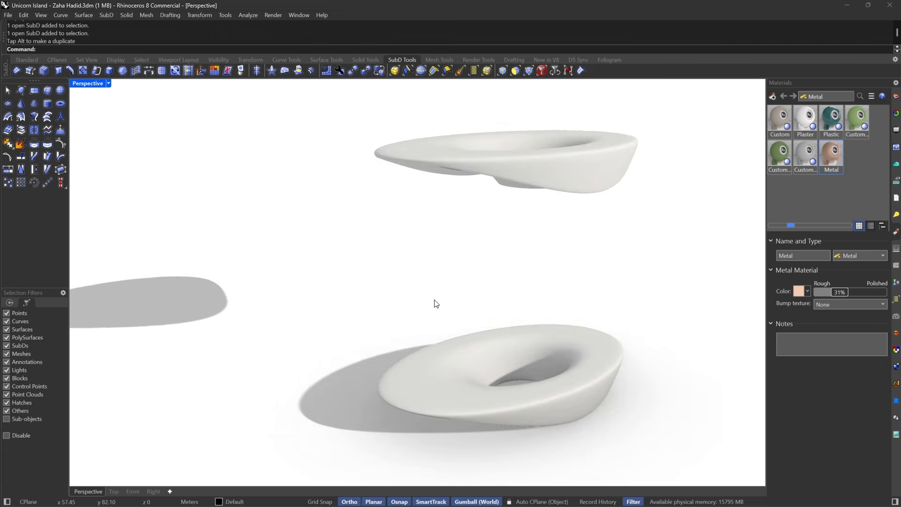
- Set the viewport with the two roof SubDs to Shaded display
{"action": "scroll", "coordinate": [436, 303], "scroll_direction": "down", "scroll_amount": 7}
{"action": "scroll", "coordinate": [478, 249], "scroll_direction": "up", "scroll_amount": 7}
{"action": "left_click", "coordinate": [479, 249]}
{"action": "left_click", "coordinate": [110, 70]}
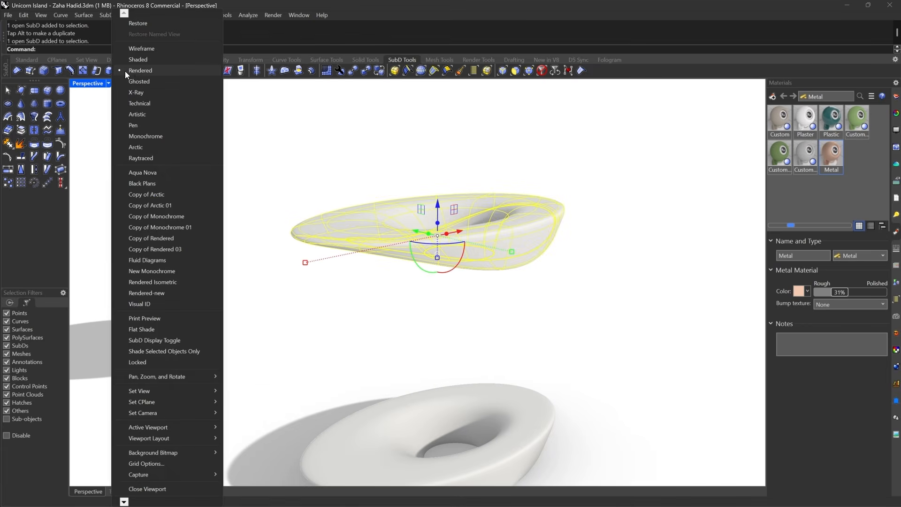
{"action": "left_click", "coordinate": [132, 66]}
{"action": "left_click", "coordinate": [376, 155]}
{"action": "right_click_drag", "start_coordinate": [432, 172], "coordinate": [488, 202]}
{"action": "scroll", "coordinate": [483, 206], "scroll_direction": "down", "scroll_amount": 7}
- Duplicate the upper roof copy a further 50 m upward to make a stack of three
{"action": "left_click", "coordinate": [471, 250]}
{"action": "right_click_drag", "start_coordinate": [430, 215], "coordinate": [456, 203]}
{"action": "left_click_drag", "start_coordinate": [462, 214], "coordinate": [462, 143]}
{"action": "key", "text": "alt"}
{"action": "type", "text": "50"}
{"action": "left_click", "coordinate": [445, 283]}
{"action": "scroll", "coordinate": [445, 283], "scroll_direction": "down", "scroll_amount": 5}
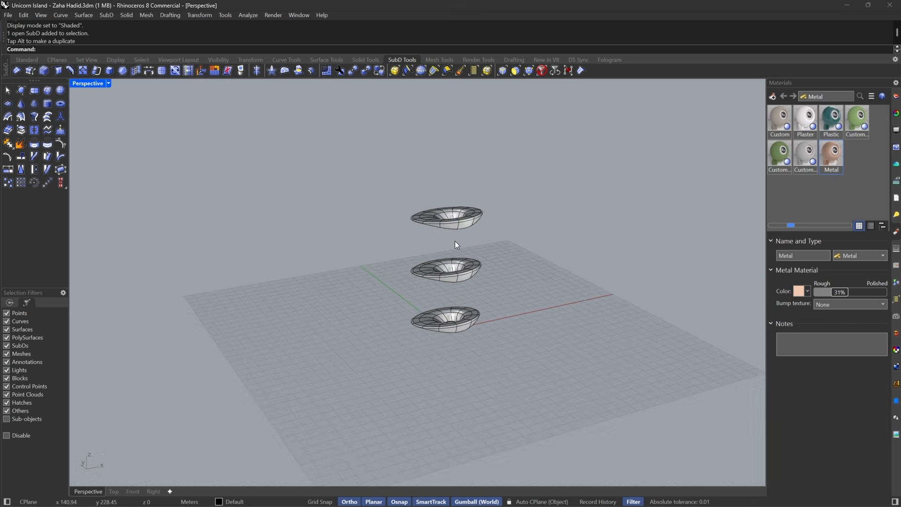
- Convert the middle roof copy to NURBS with the SubD faces option set to Packed
{"action": "scroll", "coordinate": [455, 241], "scroll_direction": "up", "scroll_amount": 7}
{"action": "scroll", "coordinate": [456, 200], "scroll_direction": "up", "scroll_amount": 4}
{"action": "left_click", "coordinate": [526, 169]}
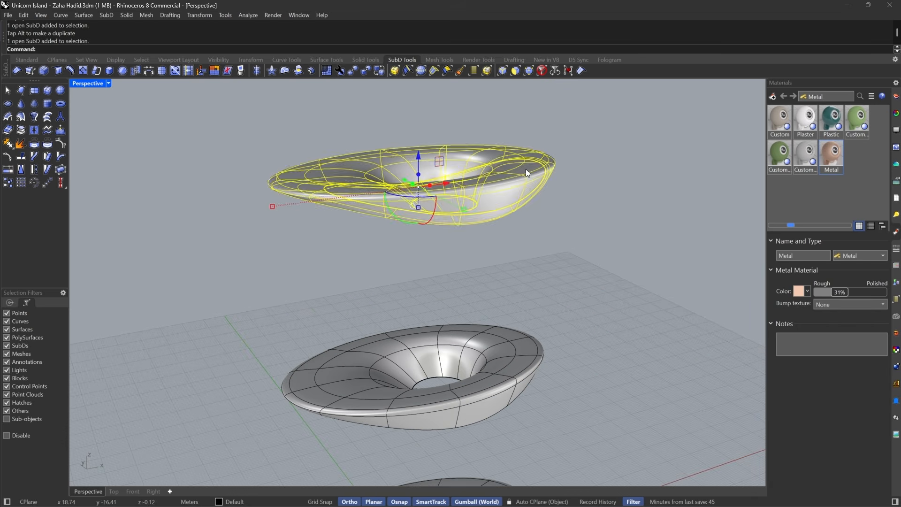
{"action": "left_click", "coordinate": [502, 365]}
{"action": "type", "text": "ToNURBS"}
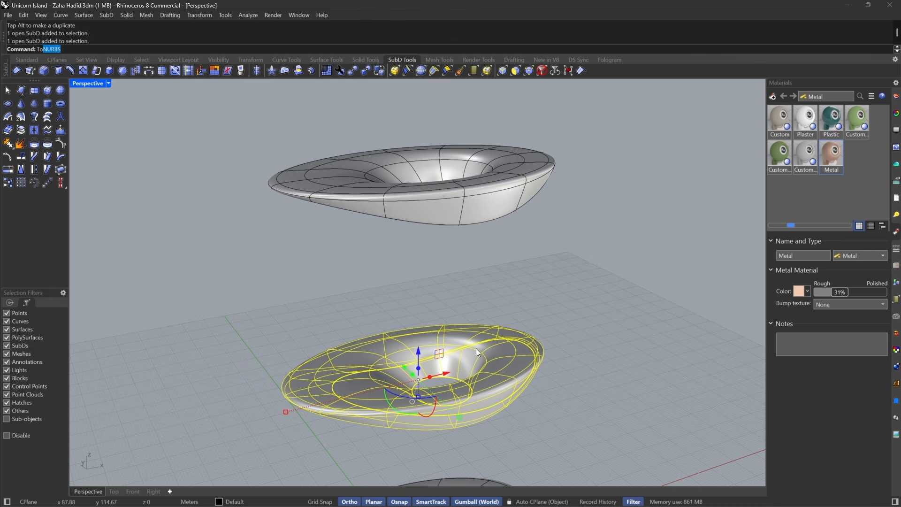
{"action": "key", "text": "Return"}
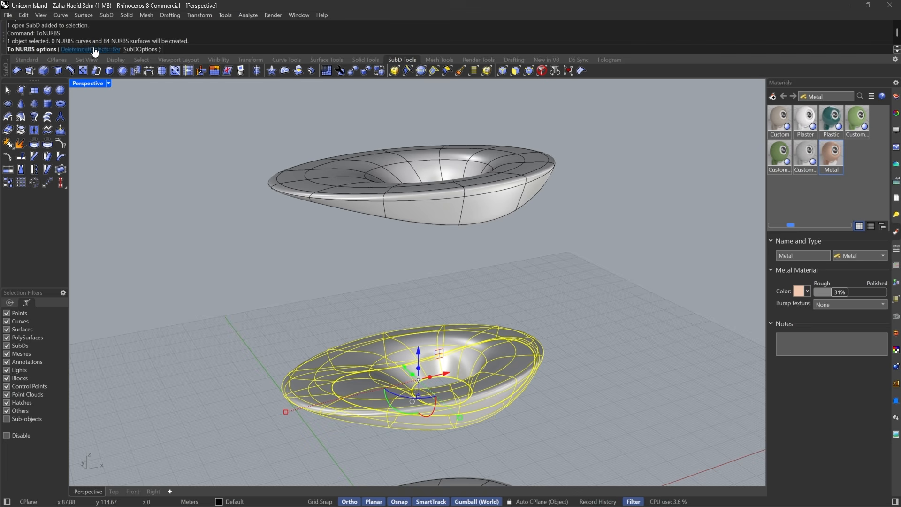
{"action": "left_click", "coordinate": [140, 49]}
{"action": "left_click", "coordinate": [78, 50]}
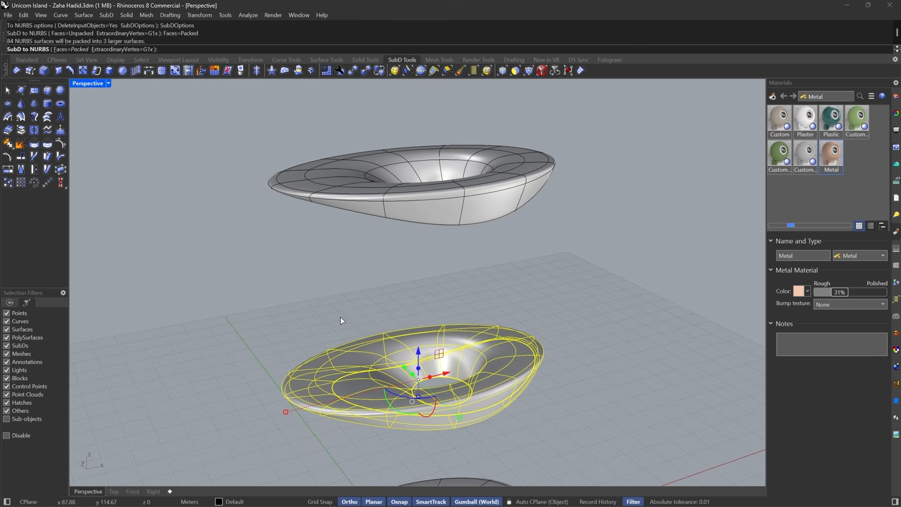
{"action": "key", "text": "Return"}
{"action": "key", "text": "Return"}
- Examine how the middle roof's packed NURBS surfaces are divided by selecting individual faces, and compare it with the other copies
{"action": "right_click_drag", "start_coordinate": [371, 311], "coordinate": [519, 358]}
{"action": "left_click", "coordinate": [522, 321]}
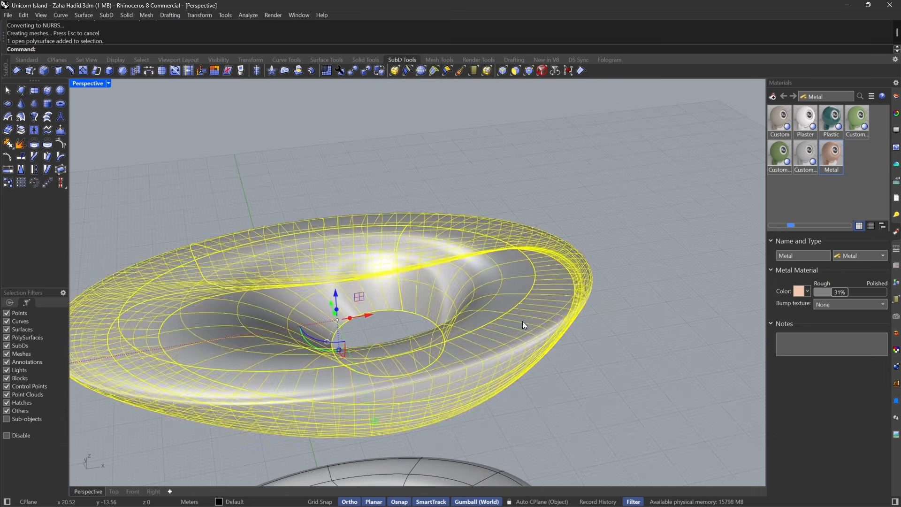
{"action": "key", "text": "Escape"}
{"action": "right_click_drag", "start_coordinate": [377, 318], "coordinate": [482, 292], "text": "shift"}
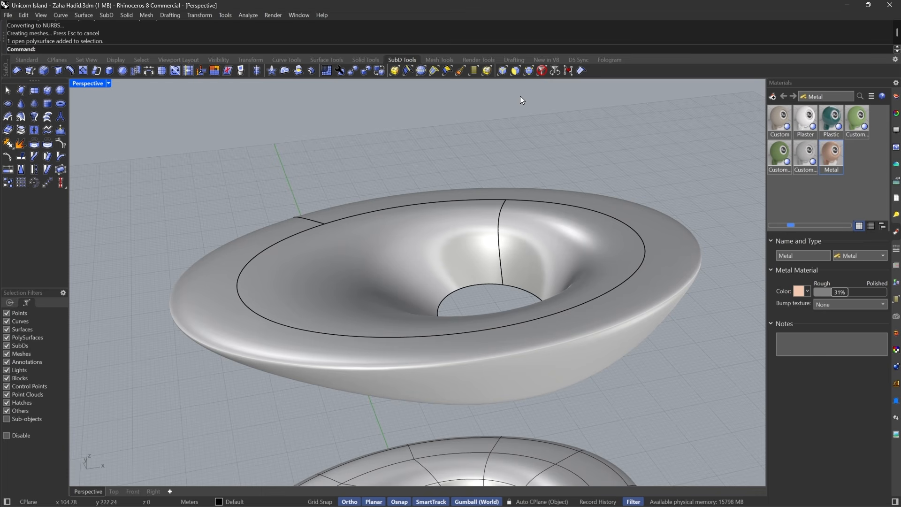
{"action": "left_click", "coordinate": [515, 70]}
{"action": "left_click", "coordinate": [551, 223]}
{"action": "left_click", "coordinate": [234, 354], "text": "shift"}
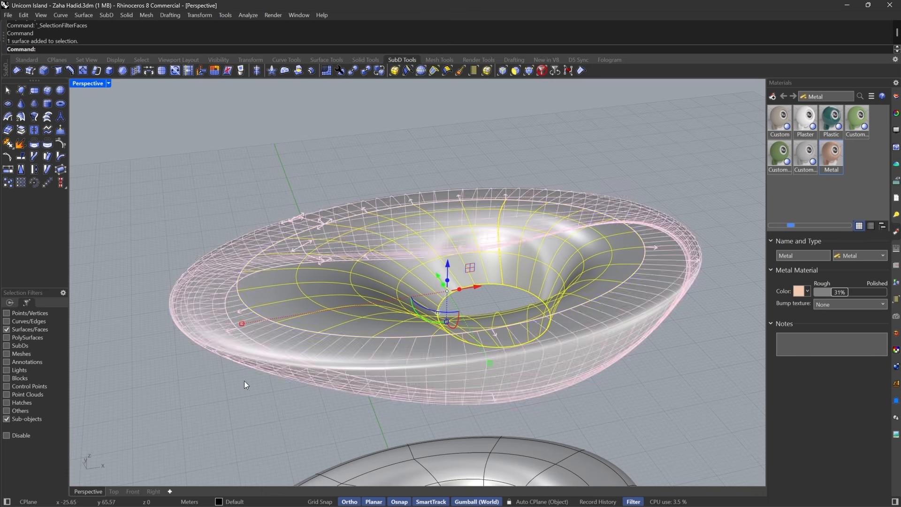
{"action": "right_click_drag", "start_coordinate": [636, 300], "coordinate": [660, 298]}
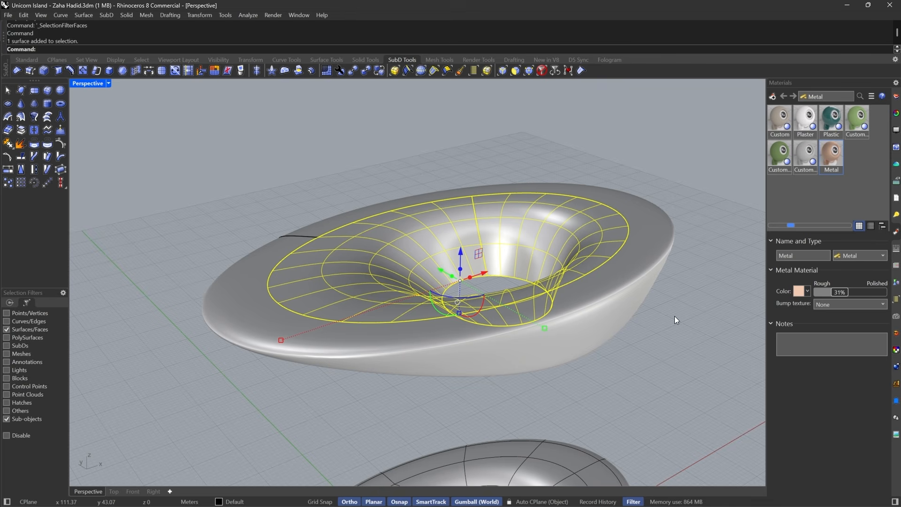
{"action": "scroll", "coordinate": [437, 342], "scroll_direction": "down", "scroll_amount": 4}
{"action": "left_click", "coordinate": [667, 281]}
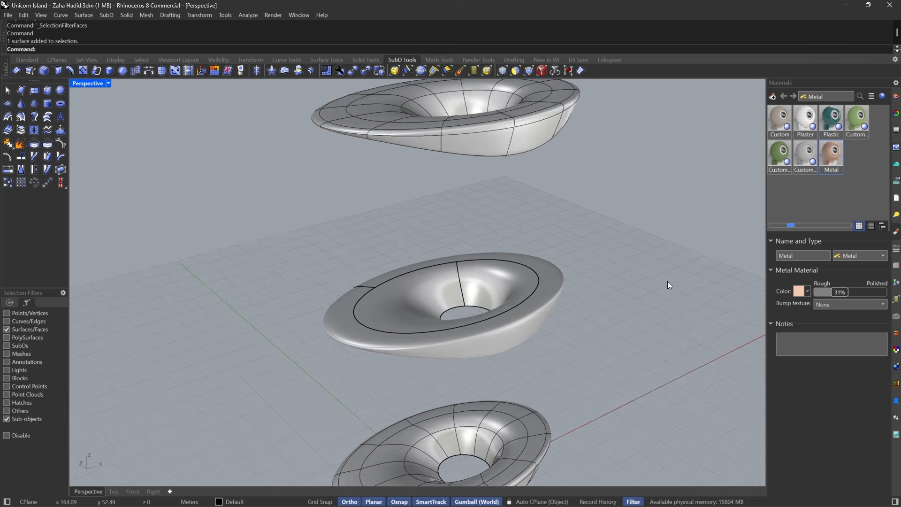
{"action": "right_click_drag", "start_coordinate": [667, 281], "coordinate": [595, 306]}
{"action": "scroll", "coordinate": [572, 311], "scroll_direction": "down", "scroll_amount": 3}
{"action": "scroll", "coordinate": [570, 148], "scroll_direction": "up", "scroll_amount": 6}
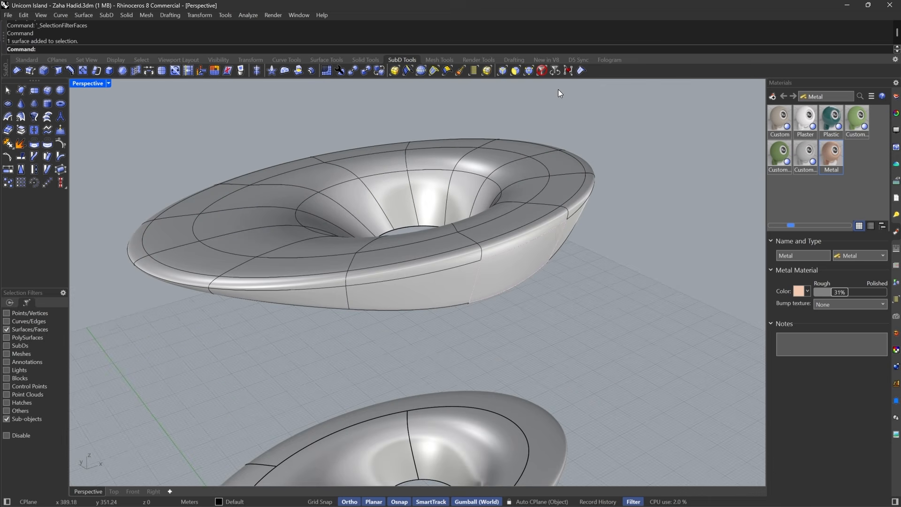
- Convert the top roof copy to NURBS with the SubD faces option set to Unpacked
{"action": "left_click", "coordinate": [544, 71]}
{"action": "left_click", "coordinate": [532, 208]}
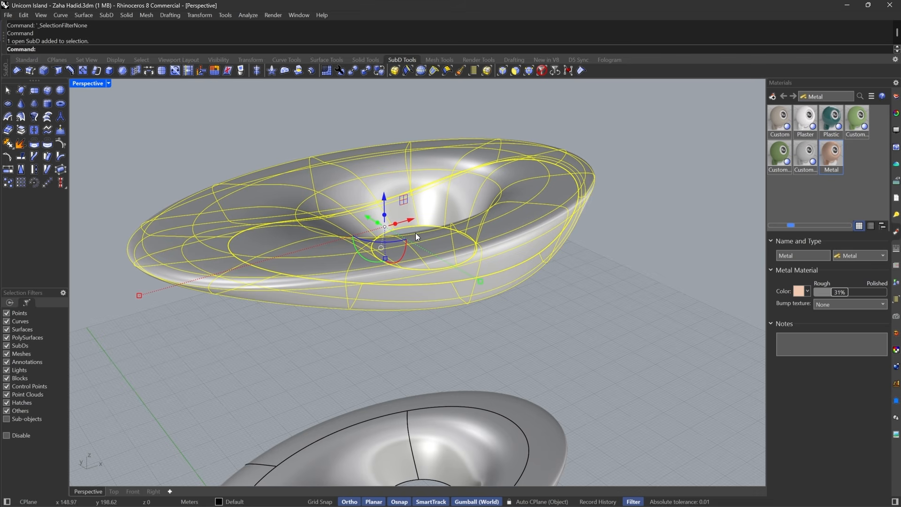
{"action": "type", "text": "ToNURBS"}
{"action": "key", "text": "Return"}
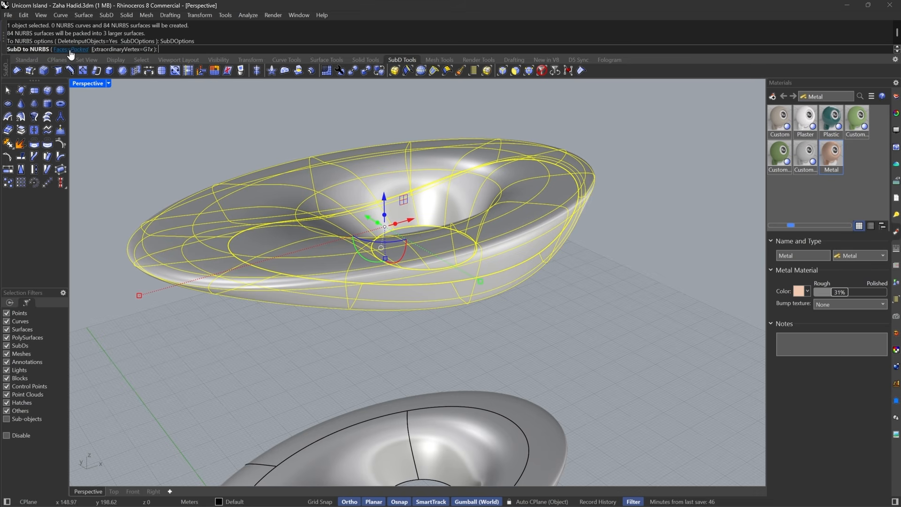
{"action": "left_click", "coordinate": [71, 50]}
{"action": "key", "text": "Return"}
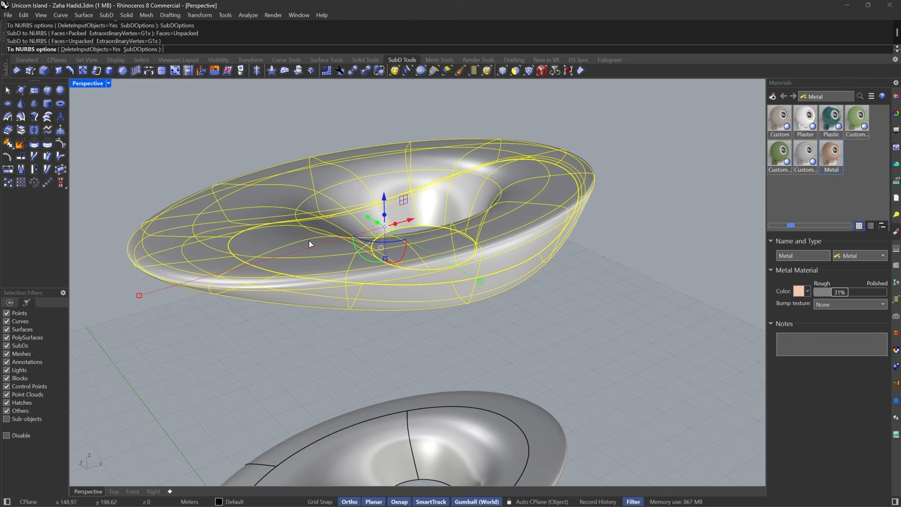
{"action": "key", "text": "Return"}
{"action": "key", "text": "Escape"}
- Examine the top roof's unpacked NURBS division by selecting individual faces around the funnel and comparing it with the packed roof below
{"action": "scroll", "coordinate": [477, 258], "scroll_direction": "down", "scroll_amount": 4}
{"action": "right_click_drag", "start_coordinate": [476, 254], "coordinate": [466, 240]}
{"action": "left_click", "coordinate": [465, 240]}
{"action": "key", "text": "Escape"}
{"action": "scroll", "coordinate": [424, 226], "scroll_direction": "up", "scroll_amount": 6}
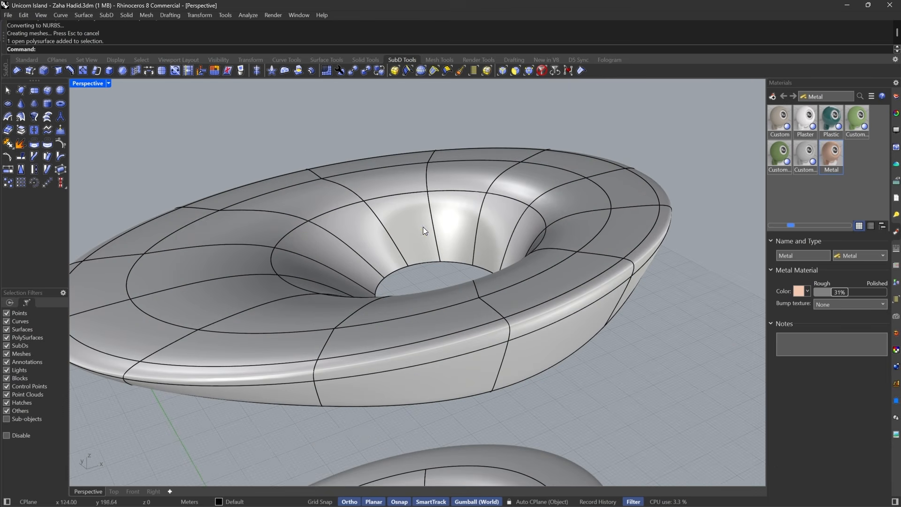
{"action": "left_click", "coordinate": [516, 71]}
{"action": "left_click", "coordinate": [528, 223]}
{"action": "left_click", "coordinate": [508, 206]}
{"action": "left_click", "coordinate": [455, 206]}
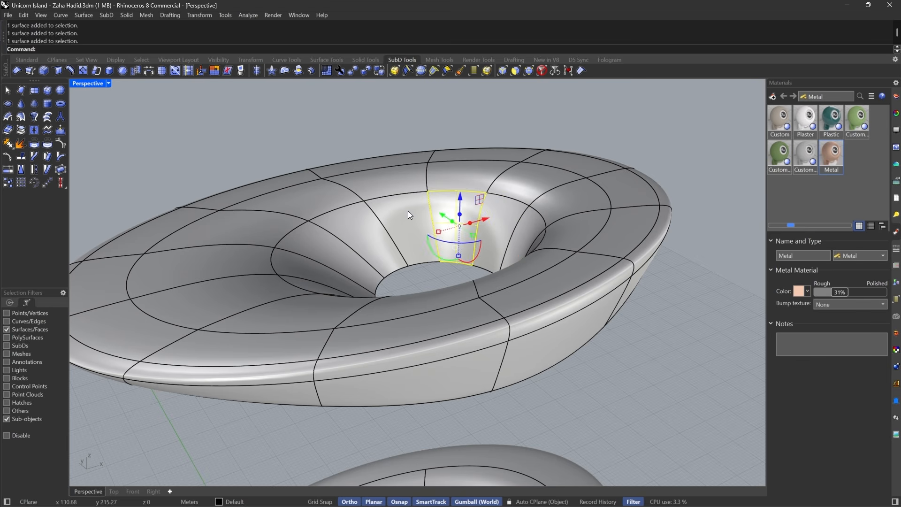
{"action": "left_click", "coordinate": [407, 210]}
{"action": "left_click", "coordinate": [335, 227]}
{"action": "left_click", "coordinate": [303, 241]}
{"action": "scroll", "coordinate": [434, 223], "scroll_direction": "down", "scroll_amount": 5}
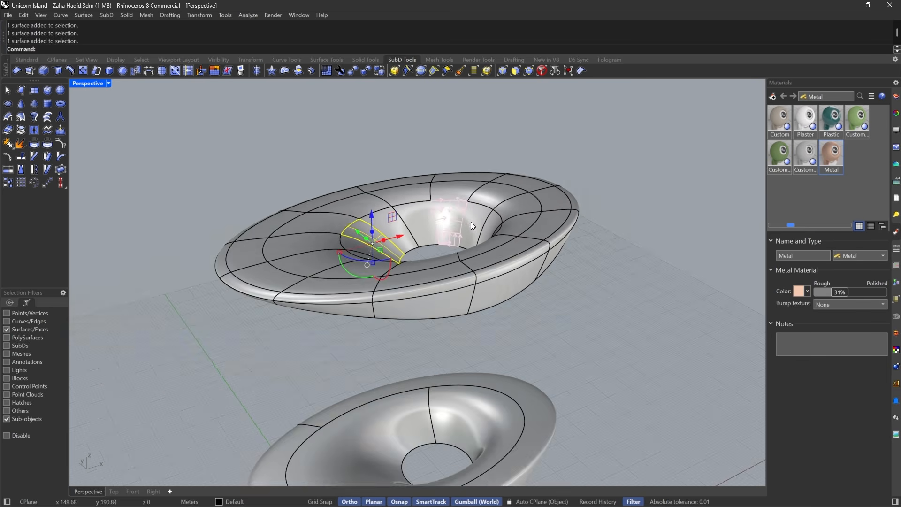
{"action": "scroll", "coordinate": [471, 222], "scroll_direction": "up", "scroll_amount": 7}
{"action": "scroll", "coordinate": [540, 249], "scroll_direction": "down", "scroll_amount": 5}
{"action": "right_click_drag", "start_coordinate": [526, 263], "coordinate": [492, 306]}
{"action": "scroll", "coordinate": [506, 210], "scroll_direction": "down", "scroll_amount": 6}
{"action": "scroll", "coordinate": [492, 306], "scroll_direction": "up", "scroll_amount": 3}
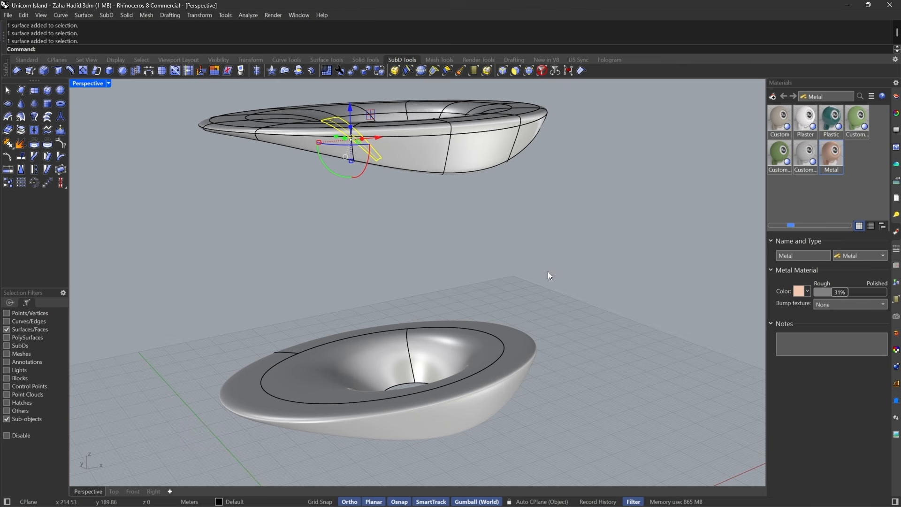
- Restore whole-object selection and delete the unpacked NURBS roof at the top of the stack
{"action": "left_click", "coordinate": [533, 72]}
{"action": "left_click", "coordinate": [499, 170]}
{"action": "right_click_drag", "start_coordinate": [499, 170], "coordinate": [469, 209]}
{"action": "scroll", "coordinate": [471, 207], "scroll_direction": "down", "scroll_amount": 3}
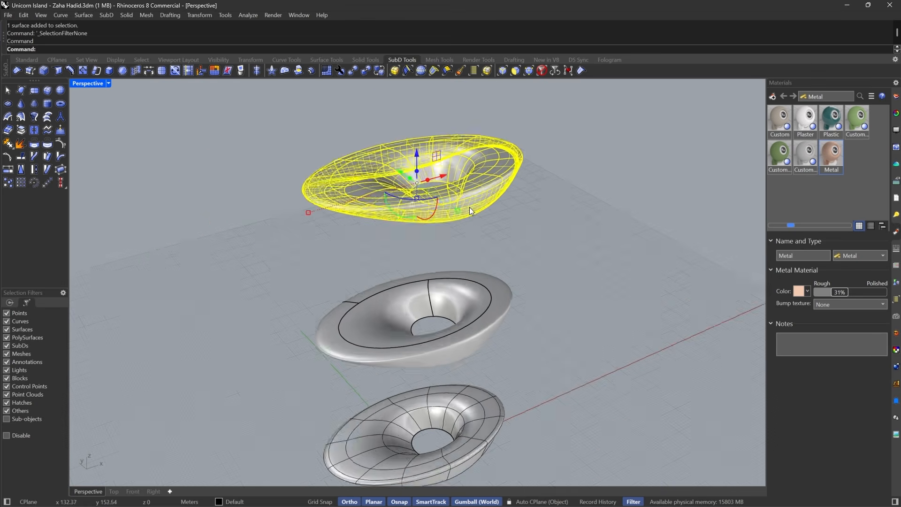
{"action": "scroll", "coordinate": [421, 318], "scroll_direction": "up", "scroll_amount": 3}
{"action": "left_click", "coordinate": [500, 273]}
{"action": "right_click_drag", "start_coordinate": [590, 281], "coordinate": [601, 253]}
{"action": "scroll", "coordinate": [558, 247], "scroll_direction": "down", "scroll_amount": 5}
{"action": "left_click", "coordinate": [621, 204]}
{"action": "left_click", "coordinate": [484, 134]}
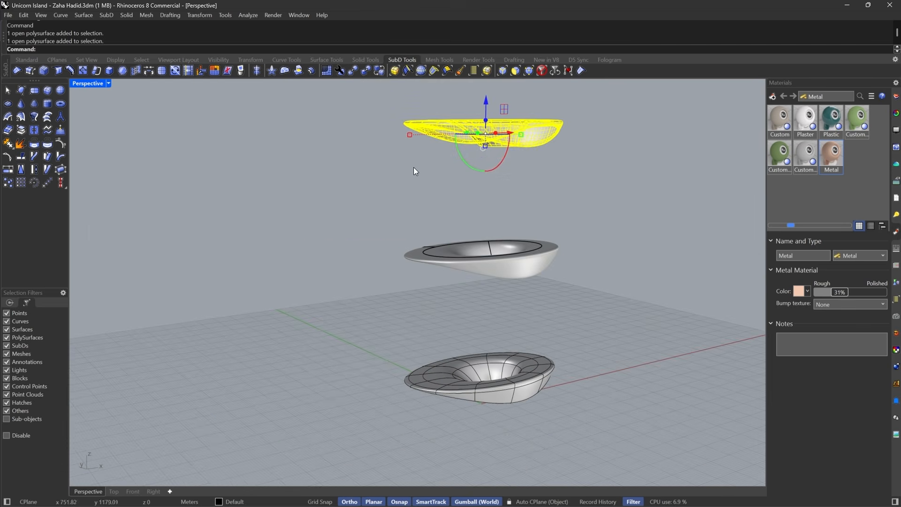
{"action": "right_click_drag", "start_coordinate": [412, 167], "coordinate": [593, 165]}
{"action": "key", "text": "Delete"}
- Inspect the packed NURBS roof by selecting it whole and then restricting selection to its inner funnel face
{"action": "scroll", "coordinate": [528, 272], "scroll_direction": "up", "scroll_amount": 5}
{"action": "left_click", "coordinate": [546, 274]}
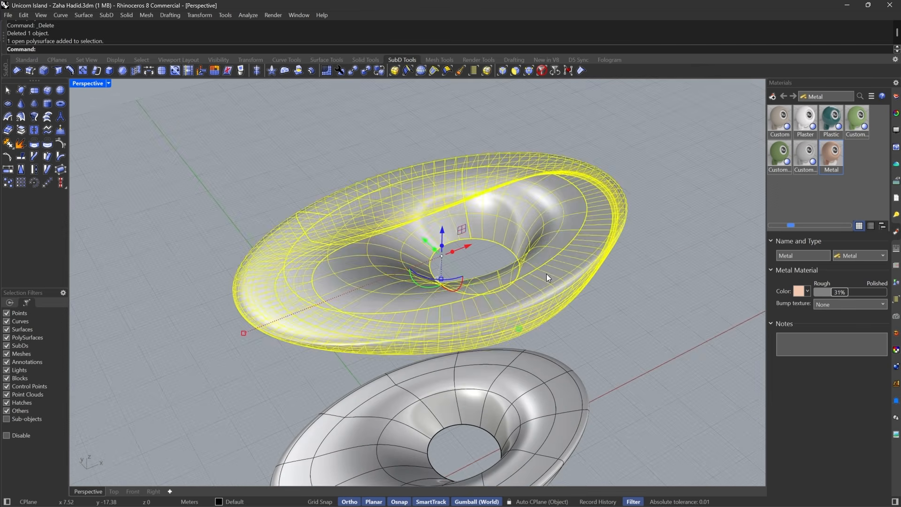
{"action": "scroll", "coordinate": [483, 248], "scroll_direction": "down", "scroll_amount": 4}
{"action": "scroll", "coordinate": [482, 248], "scroll_direction": "up", "scroll_amount": 5}
{"action": "left_click", "coordinate": [483, 247]}
{"action": "left_click", "coordinate": [512, 67]}
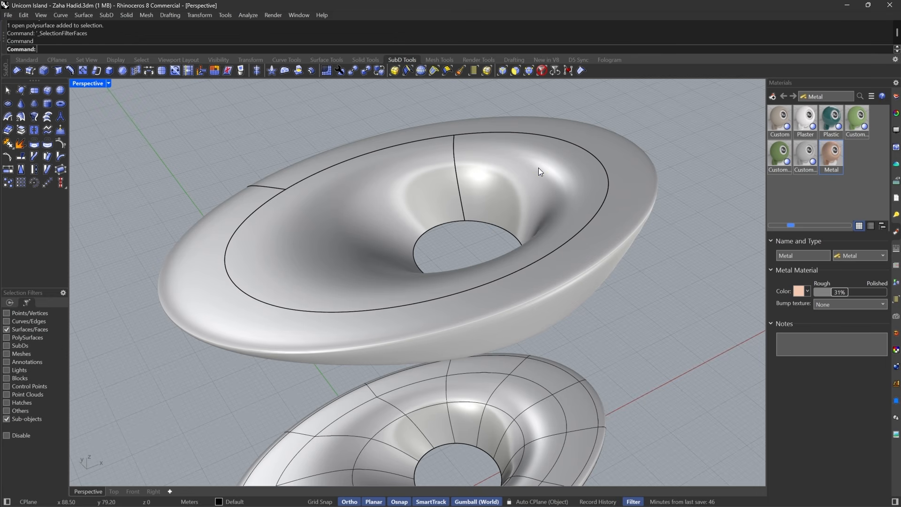
{"action": "left_click", "coordinate": [538, 168]}
{"action": "key", "text": "Escape"}
- Restore whole-object selection and explode the packed NURBS roof into separate surfaces
{"action": "left_click", "coordinate": [543, 72]}
{"action": "left_click", "coordinate": [635, 241]}
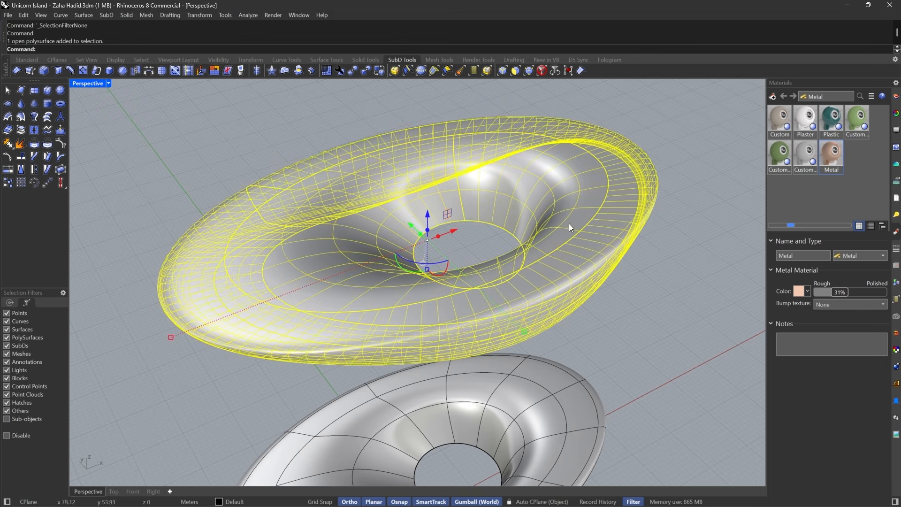
{"action": "type", "text": "Explode"}
{"action": "key", "text": "Return"}
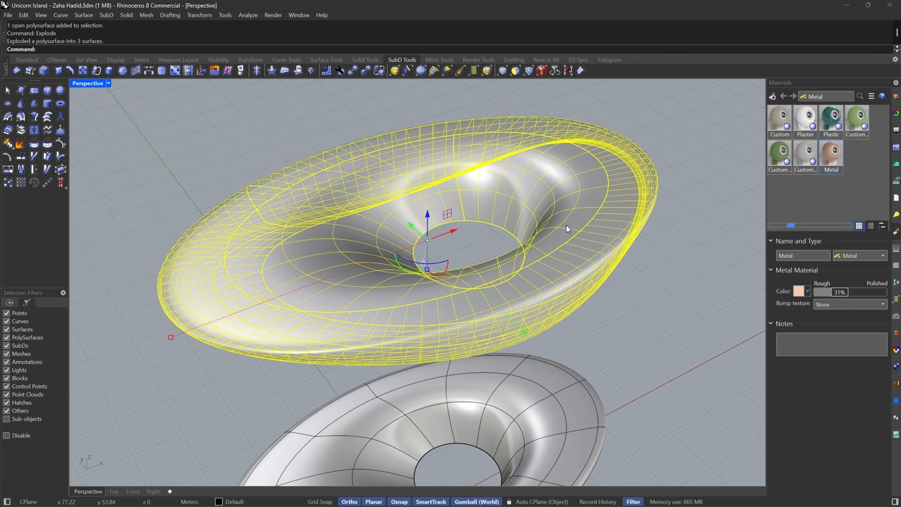
{"action": "key", "text": "Escape"}
- Select the roof's inner funnel surface and open Grasshopper beside the perspective view
{"action": "left_click", "coordinate": [555, 214]}
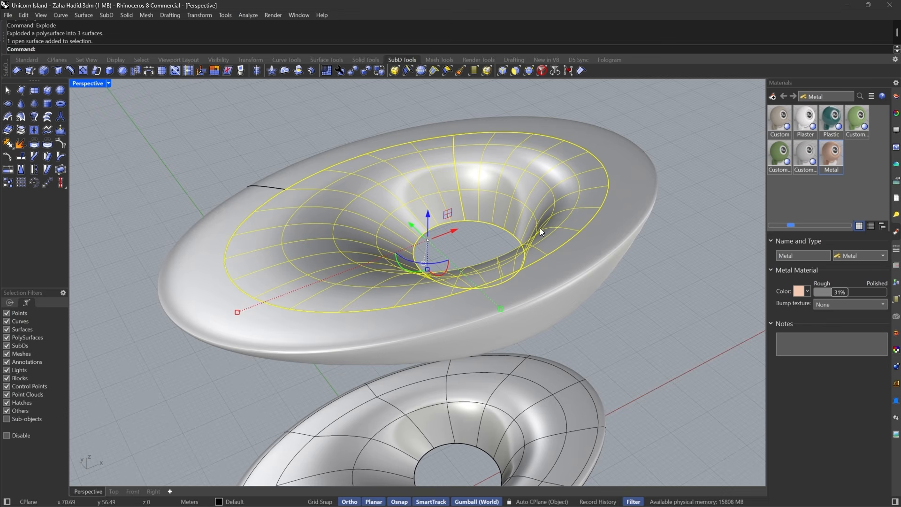
{"action": "type", "text": "Grasshopper"}
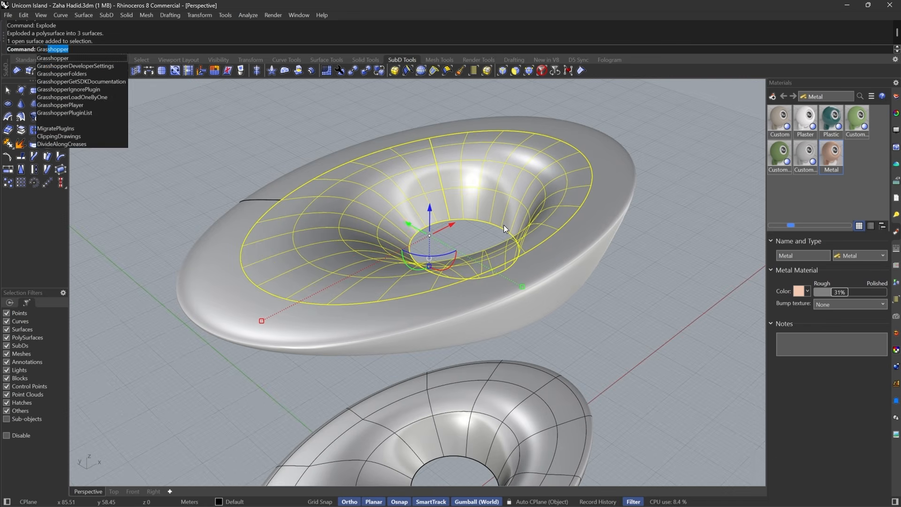
{"action": "key", "text": "Return"}
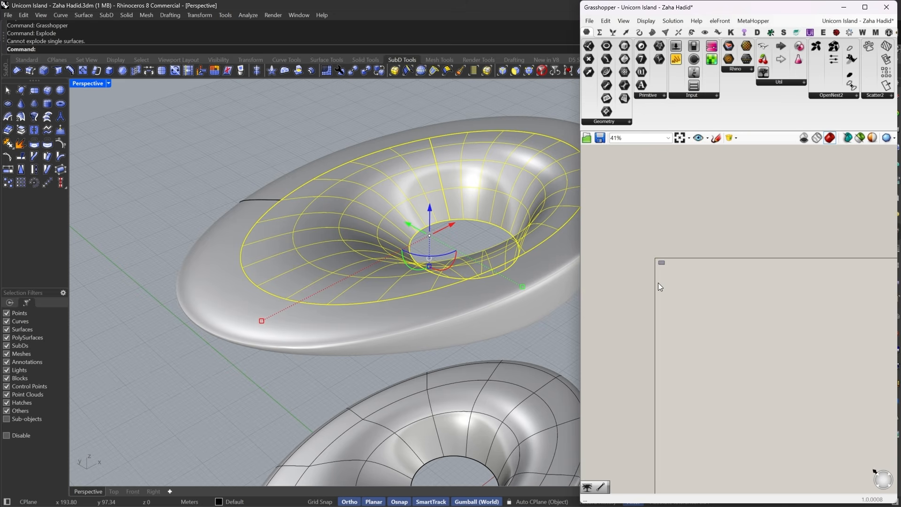
{"action": "scroll", "coordinate": [659, 287], "scroll_direction": "up", "scroll_amount": 6}
{"action": "right_click_drag", "start_coordinate": [420, 234], "coordinate": [353, 235], "text": "shift"}
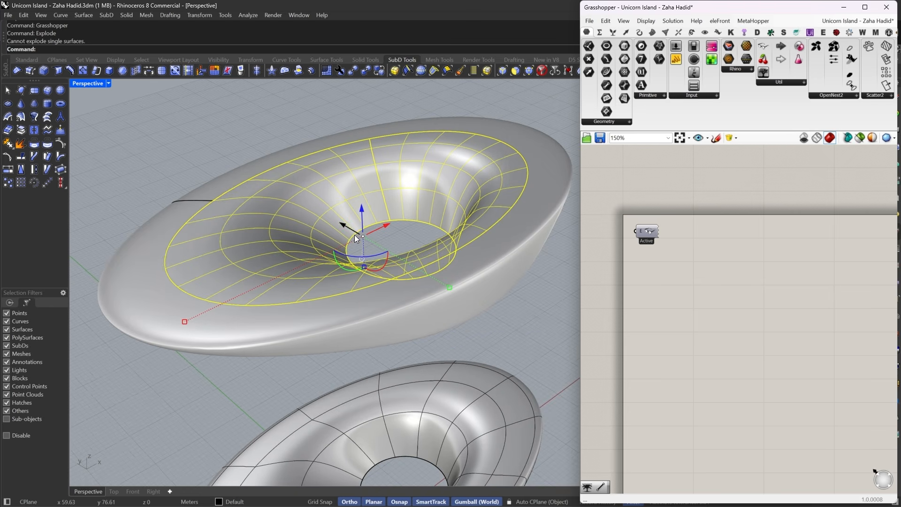
{"action": "mouse_move", "coordinate": [554, 224]}
{"action": "right_mouse_down"}
{"action": "mouse_move", "coordinate": [540, 233]}
{"action": "mouse_move", "coordinate": [554, 227]}
{"action": "right_mouse_up"}
{"action": "scroll", "coordinate": [702, 265], "scroll_direction": "up", "scroll_amount": 1}
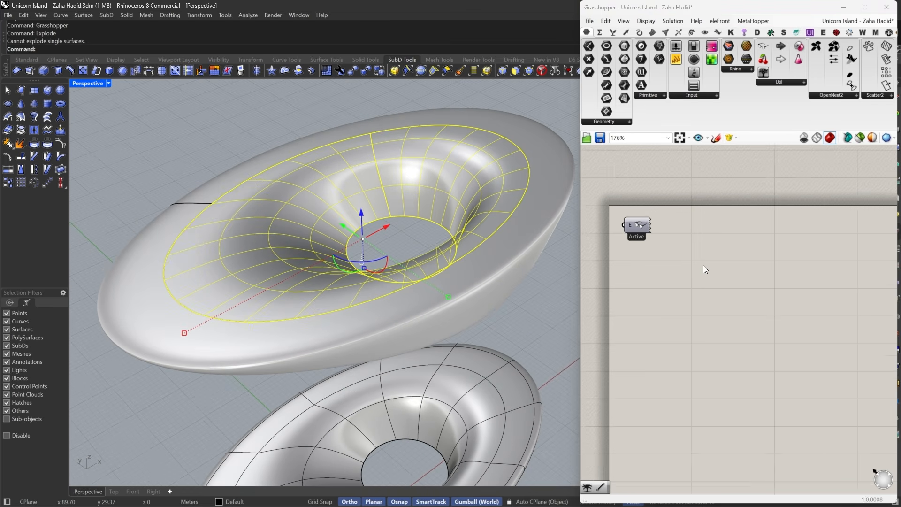
- Place a Surface parameter on the Grasshopper canvas and reference the selected inner funnel surface in it
{"action": "right_click_drag", "start_coordinate": [703, 265], "coordinate": [686, 224]}
{"action": "left_click_drag", "start_coordinate": [621, 100], "coordinate": [705, 296]}
{"action": "middle_click", "coordinate": [705, 297]}
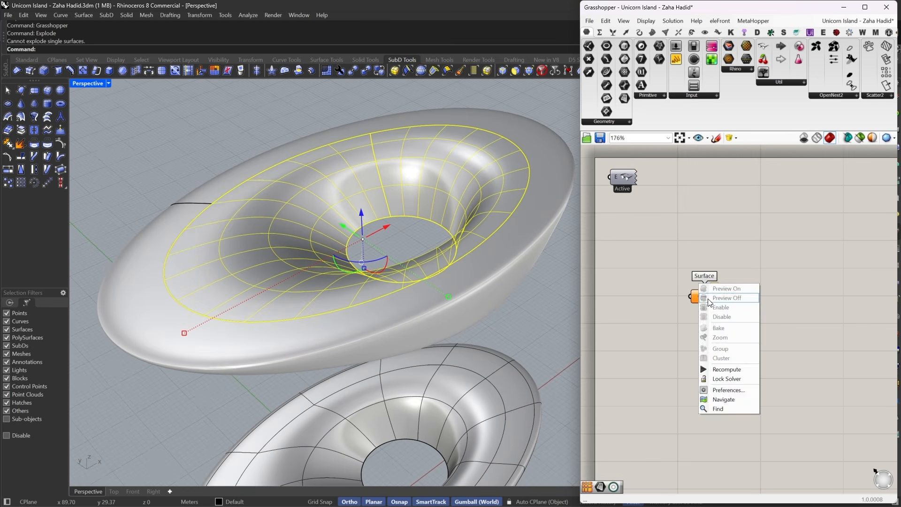
{"action": "key", "text": "Escape"}
{"action": "left_click", "coordinate": [703, 296]}
{"action": "right_click", "coordinate": [703, 297]}
{"action": "left_click", "coordinate": [737, 420]}
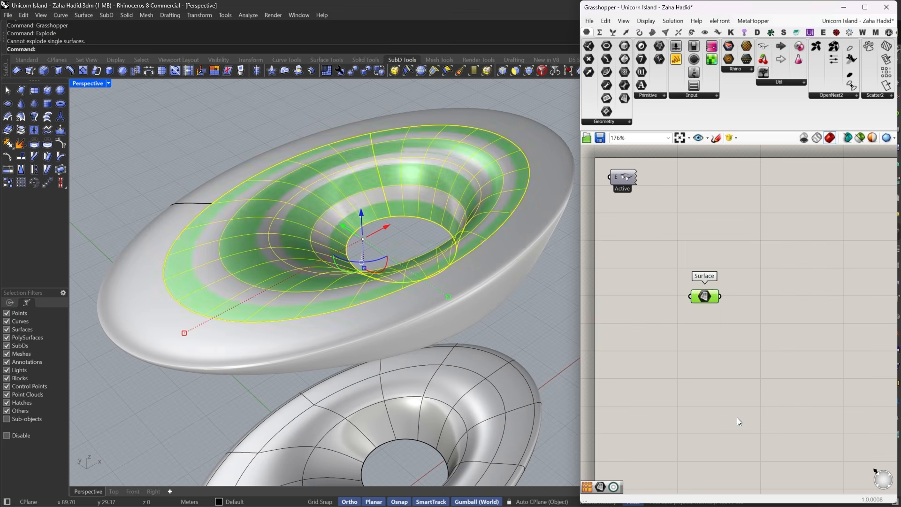
{"action": "left_click", "coordinate": [711, 311]}
{"action": "left_click_drag", "start_coordinate": [703, 296], "coordinate": [700, 282]}
- Hide the inner funnel surface in the Rhino model, leaving its Grasshopper preview on display
{"action": "left_click", "coordinate": [532, 279]}
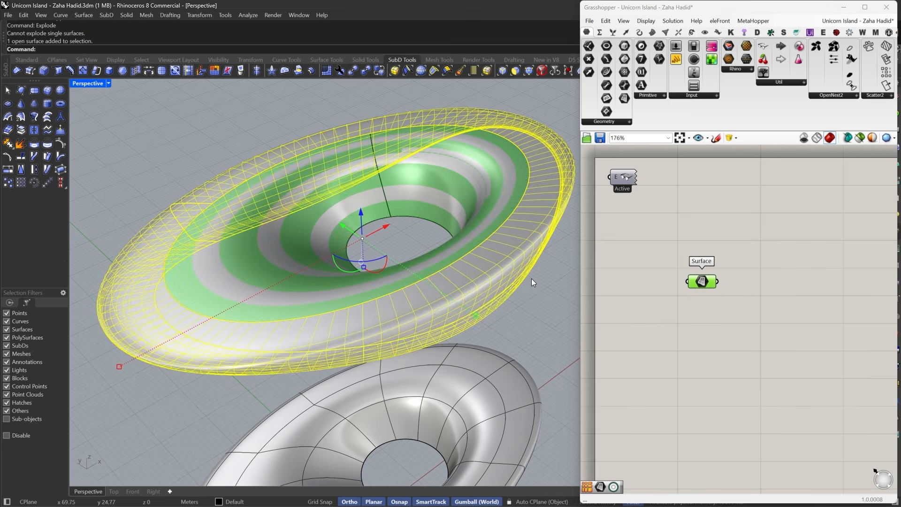
{"action": "right_click_drag", "start_coordinate": [531, 278], "coordinate": [549, 278]}
{"action": "left_click", "coordinate": [430, 199]}
{"action": "key", "text": "ctrl+h"}
{"action": "right_click_drag", "start_coordinate": [431, 209], "coordinate": [436, 240]}
{"action": "right_click_drag", "start_coordinate": [412, 305], "coordinate": [402, 263]}
{"action": "right_click_drag", "start_coordinate": [785, 274], "coordinate": [747, 258]}
{"action": "left_click", "coordinate": [747, 259]}
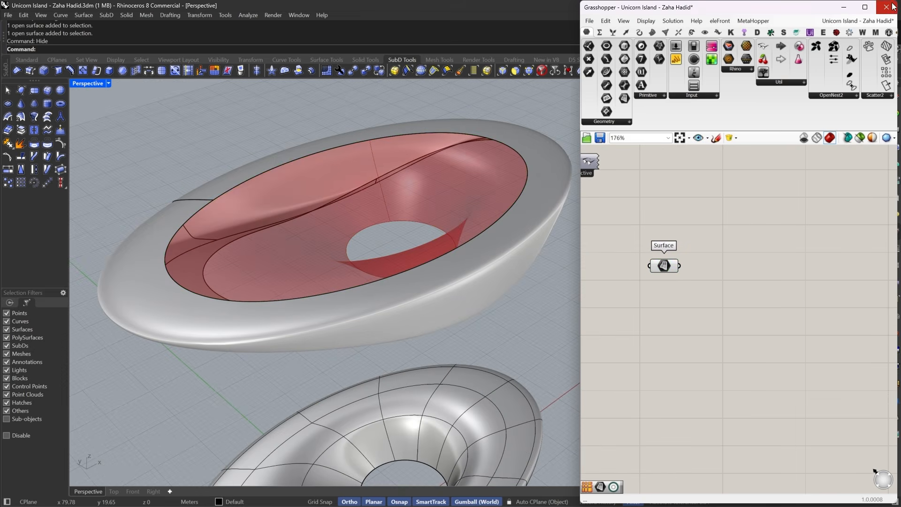
- Add a Triangle Panels B component and connect the referenced Surface parameter to its Srf input
{"action": "double_click", "coordinate": [728, 243]}
{"action": "type", "text": "tr"}
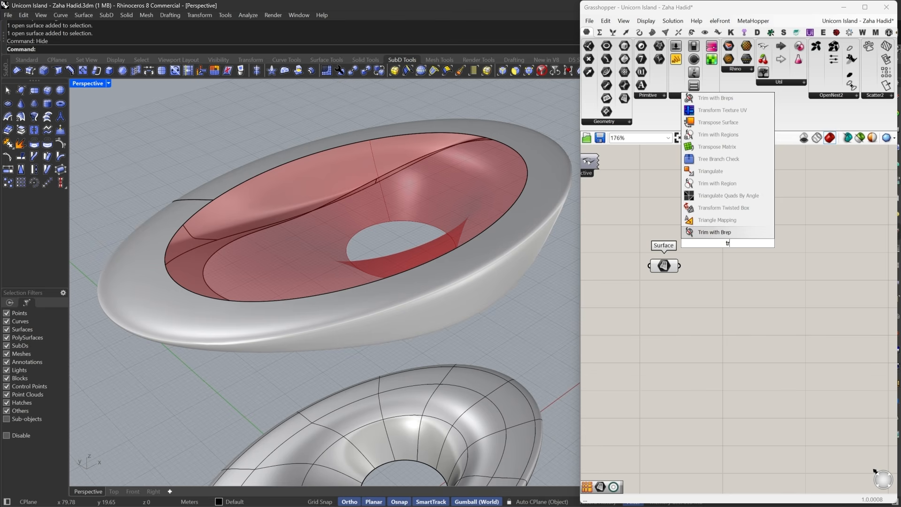
{"action": "type", "text": "i"}
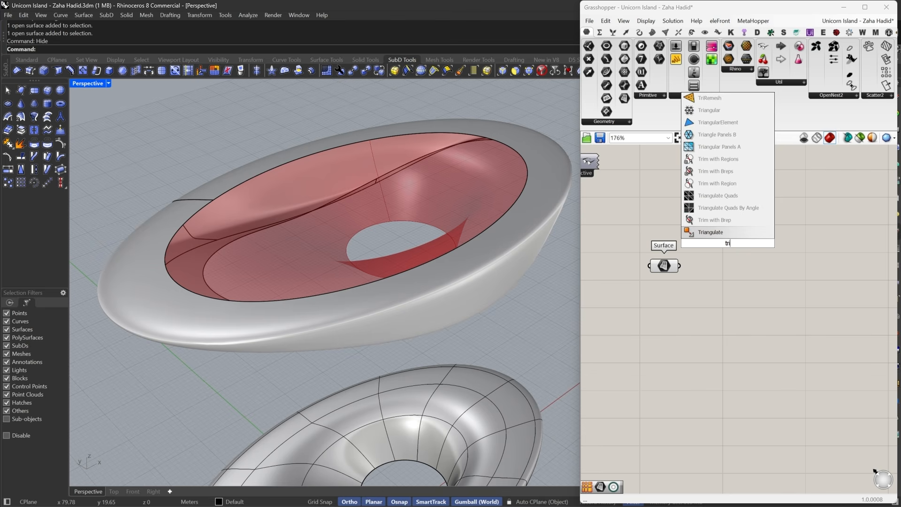
{"action": "left_click", "coordinate": [721, 135]}
{"action": "left_click_drag", "start_coordinate": [723, 242], "coordinate": [770, 285]}
{"action": "right_click_drag", "start_coordinate": [770, 286], "coordinate": [726, 264]}
{"action": "left_click_drag", "start_coordinate": [706, 253], "coordinate": [632, 241]}
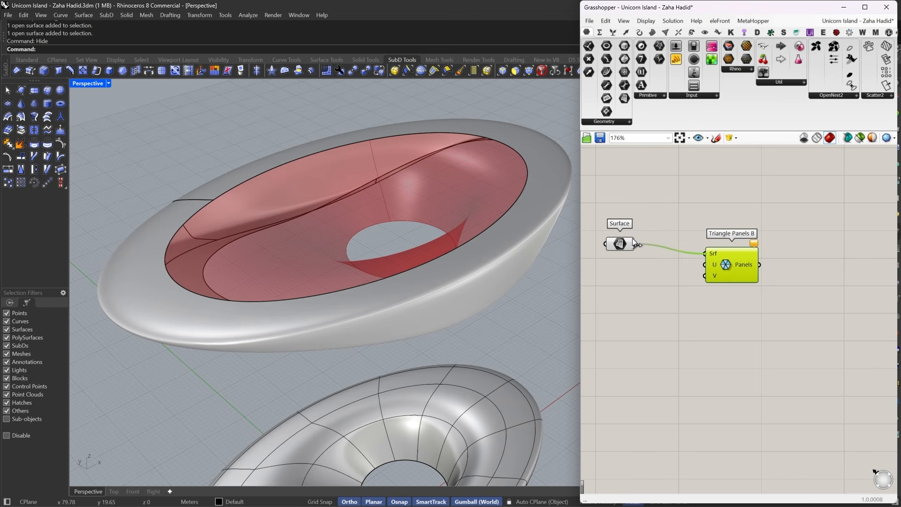
{"action": "left_click_drag", "start_coordinate": [716, 262], "coordinate": [726, 252]}
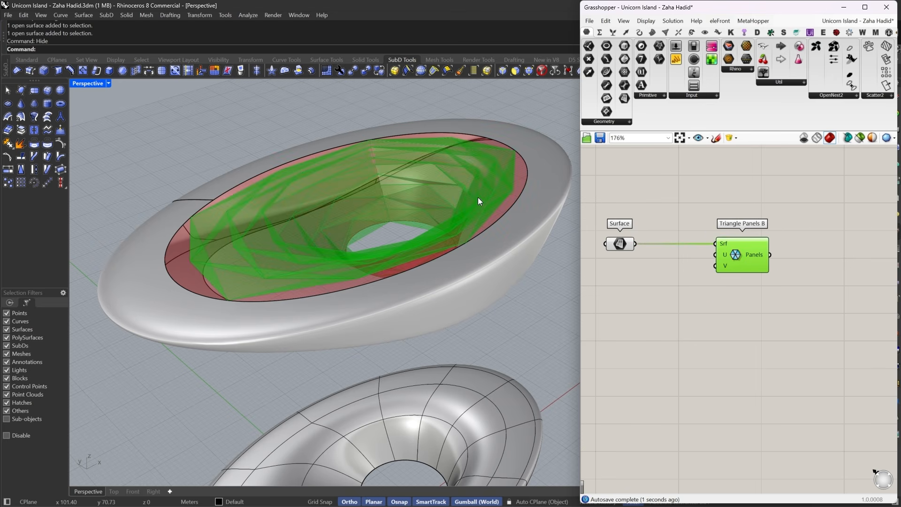
{"action": "right_click_drag", "start_coordinate": [477, 197], "coordinate": [475, 194]}
{"action": "right_click_drag", "start_coordinate": [468, 244], "coordinate": [429, 207]}
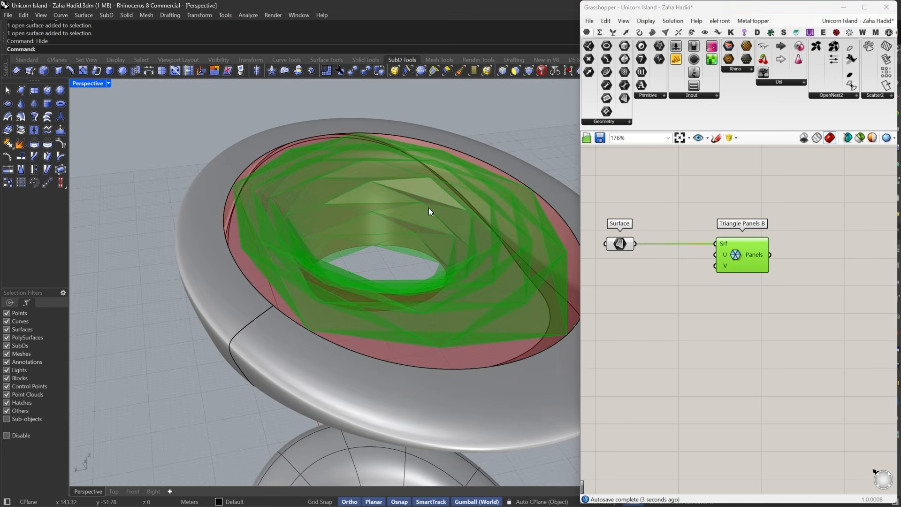
- Add a number slider set to 30 and connect it to the U and V inputs of Triangle Panels B
{"action": "left_click", "coordinate": [691, 306]}
{"action": "double_click", "coordinate": [692, 306]}
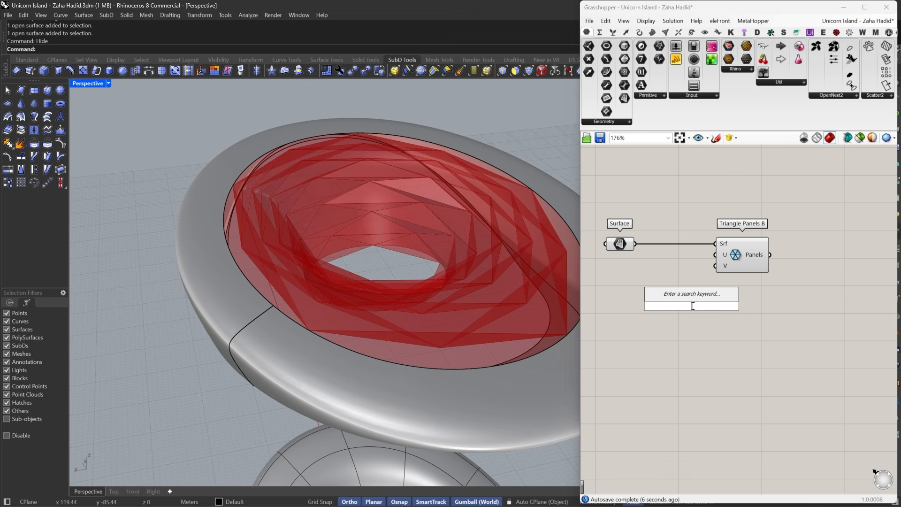
{"action": "type", "text": "50"}
{"action": "key", "text": "Return"}
{"action": "left_click_drag", "start_coordinate": [716, 254], "coordinate": [667, 284]}
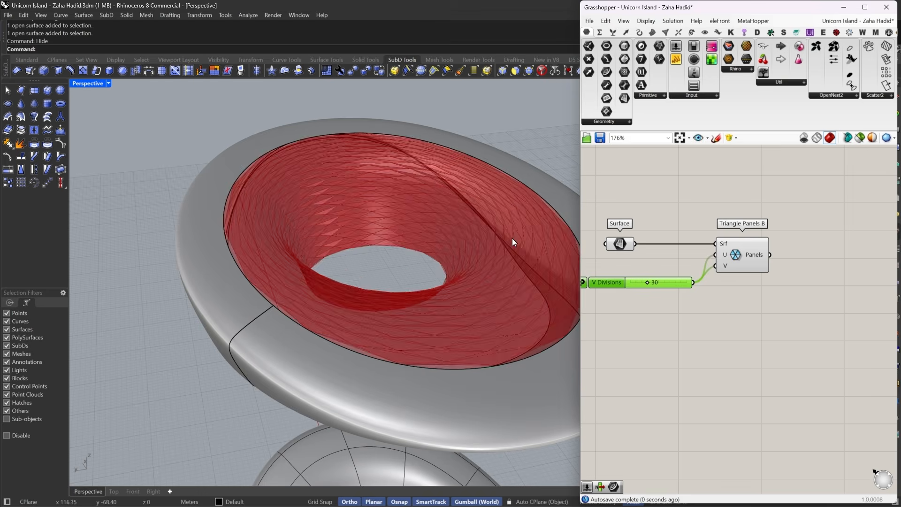
{"action": "right_click_drag", "start_coordinate": [511, 238], "coordinate": [393, 151]}
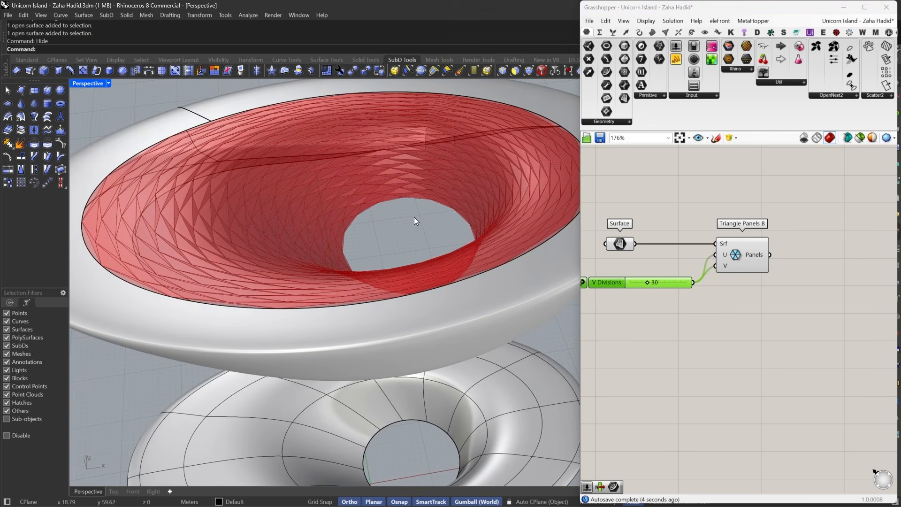
- Move the triangle panelling components lower on the canvas and add a Srf IsoCurves component beside the Surface parameter
{"action": "mouse_move", "coordinate": [745, 261]}
{"action": "left_mouse_down"}
{"action": "mouse_move", "coordinate": [756, 262]}
{"action": "mouse_move", "coordinate": [753, 275]}
{"action": "mouse_move", "coordinate": [740, 277]}
{"action": "left_mouse_up"}
{"action": "left_click_drag", "start_coordinate": [744, 334], "coordinate": [671, 277]}
{"action": "left_click_drag", "start_coordinate": [733, 277], "coordinate": [745, 345]}
{"action": "left_click", "coordinate": [728, 244]}
{"action": "right_click_drag", "start_coordinate": [728, 243], "coordinate": [746, 258]}
{"action": "double_click", "coordinate": [733, 250]}
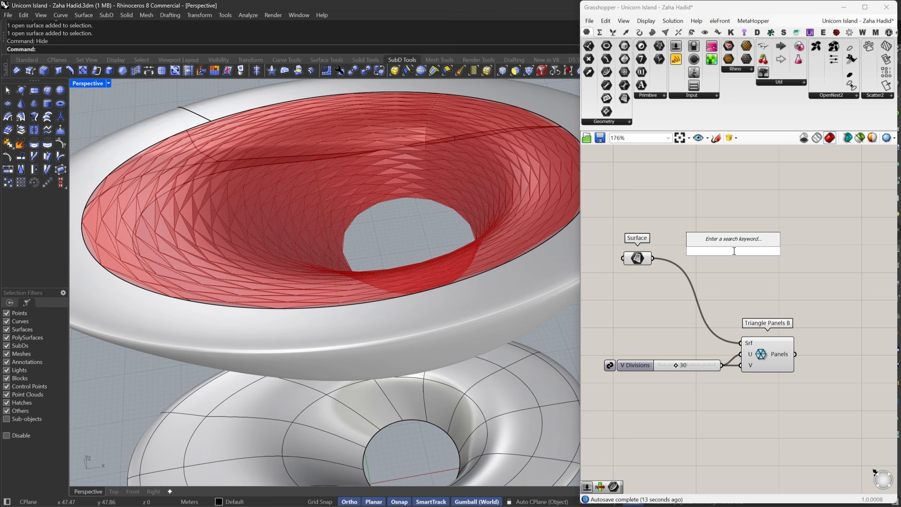
{"action": "type", "text": "iso"}
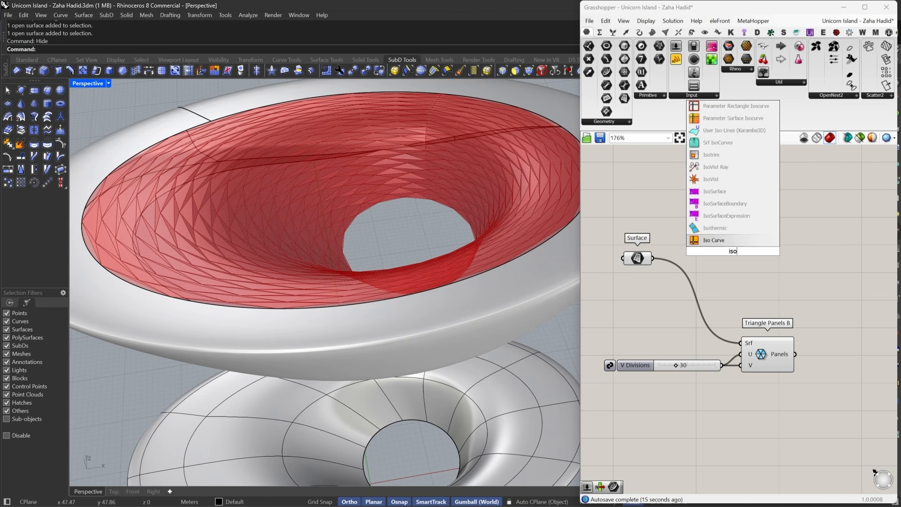
{"action": "left_click", "coordinate": [721, 146]}
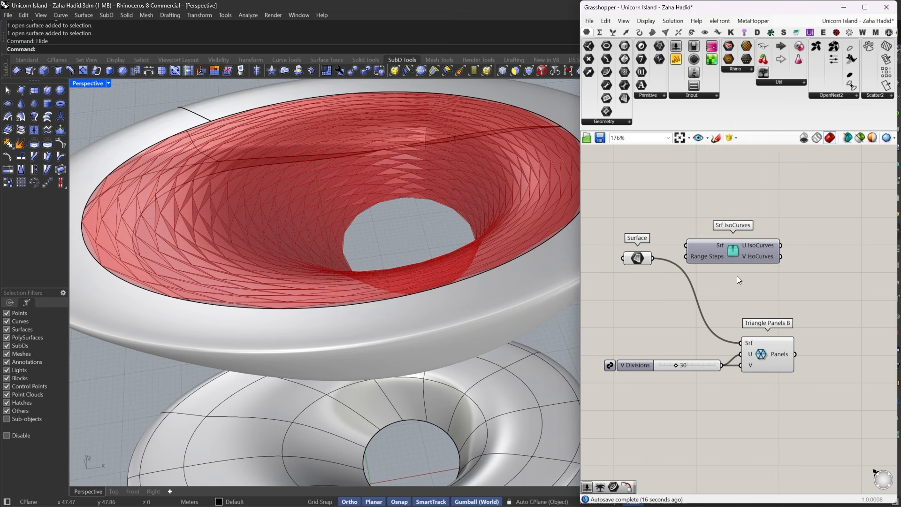
- Open the Srf IsoCurves cluster, examine its component chain from the inputs to the U and V IsoCurves outputs, and close it without saving
{"action": "double_click", "coordinate": [731, 249]}
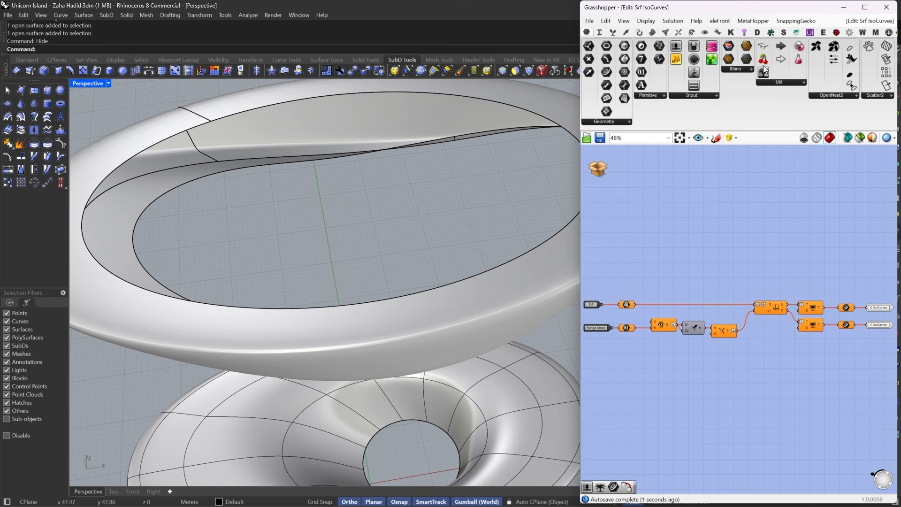
{"action": "left_click_drag", "start_coordinate": [763, 45], "coordinate": [685, 252]}
{"action": "scroll", "coordinate": [682, 261], "scroll_direction": "up", "scroll_amount": 5}
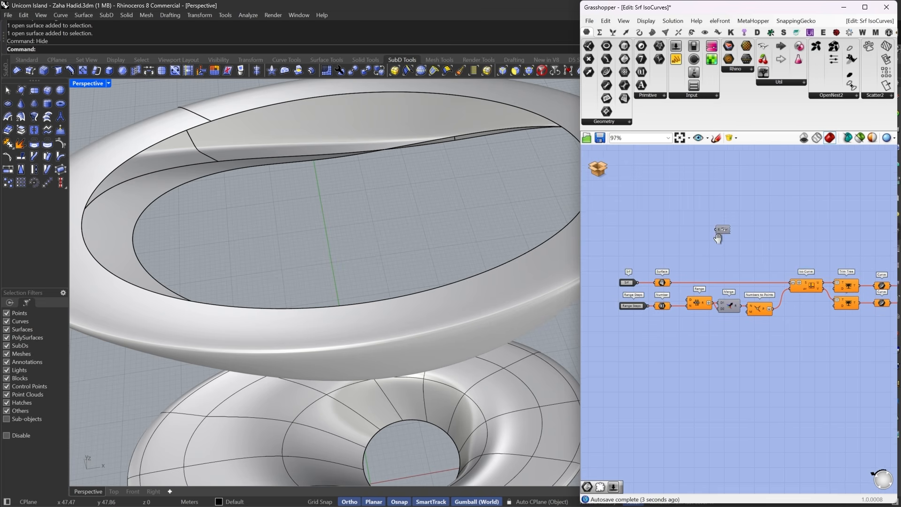
{"action": "right_click_drag", "start_coordinate": [809, 316], "coordinate": [781, 330]}
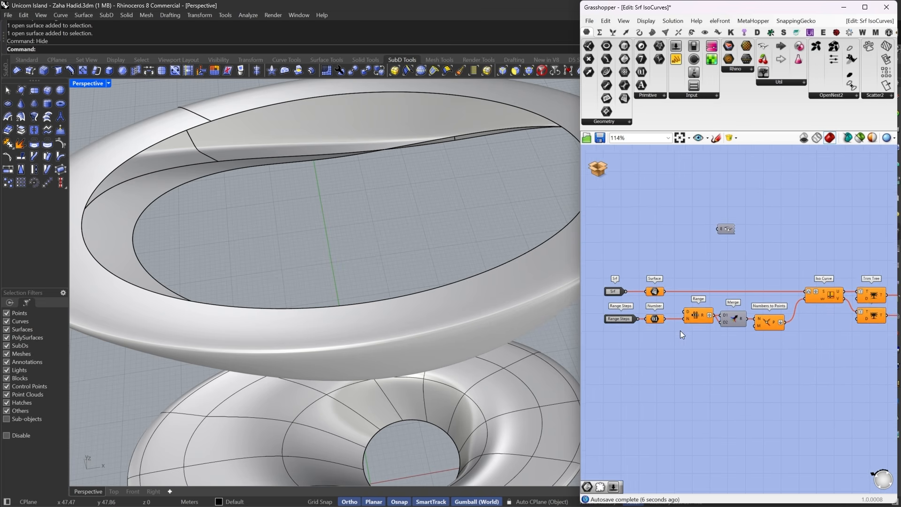
{"action": "scroll", "coordinate": [653, 324], "scroll_direction": "up", "scroll_amount": 2}
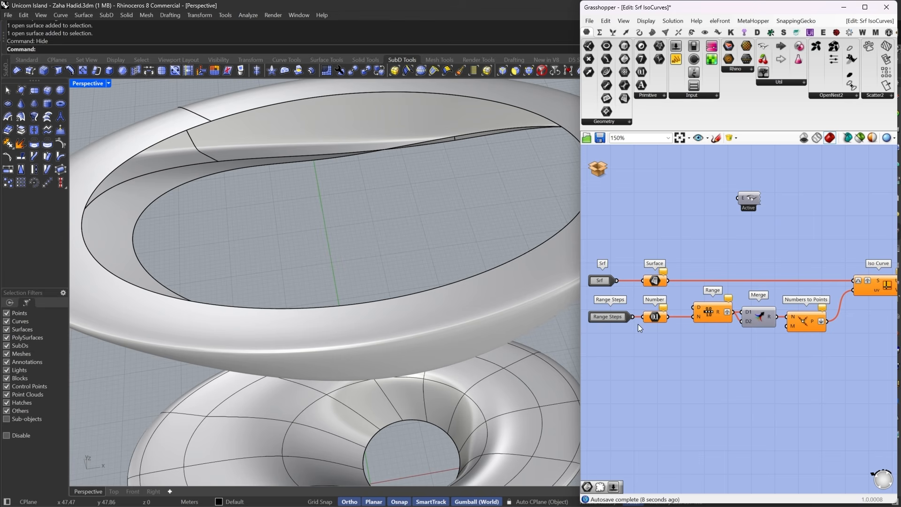
{"action": "left_click", "coordinate": [655, 279]}
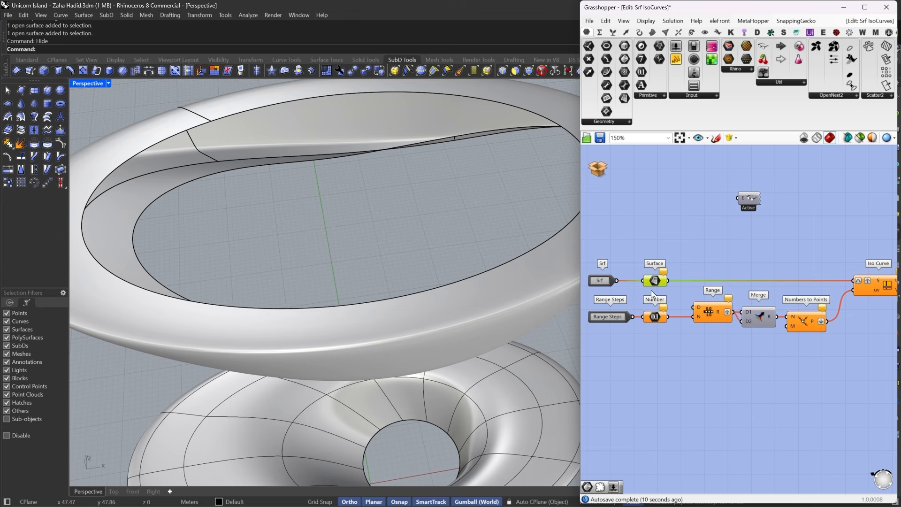
{"action": "left_click", "coordinate": [654, 318]}
{"action": "right_click_drag", "start_coordinate": [662, 320], "coordinate": [602, 330]}
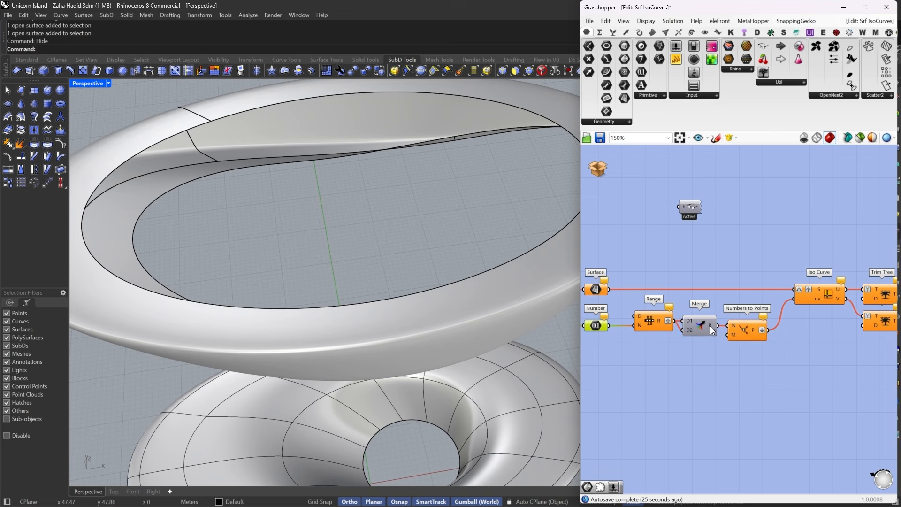
{"action": "right_click_drag", "start_coordinate": [745, 319], "coordinate": [646, 327]}
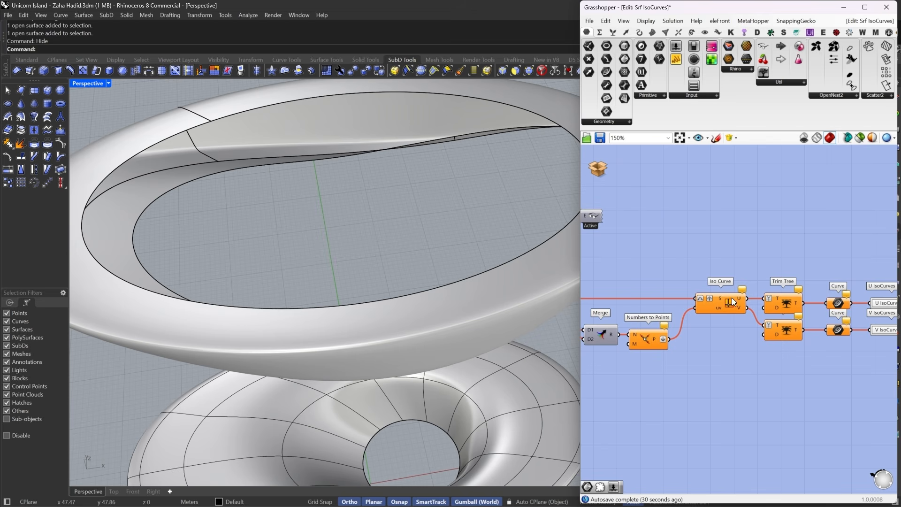
{"action": "right_click_drag", "start_coordinate": [731, 297], "coordinate": [697, 303]}
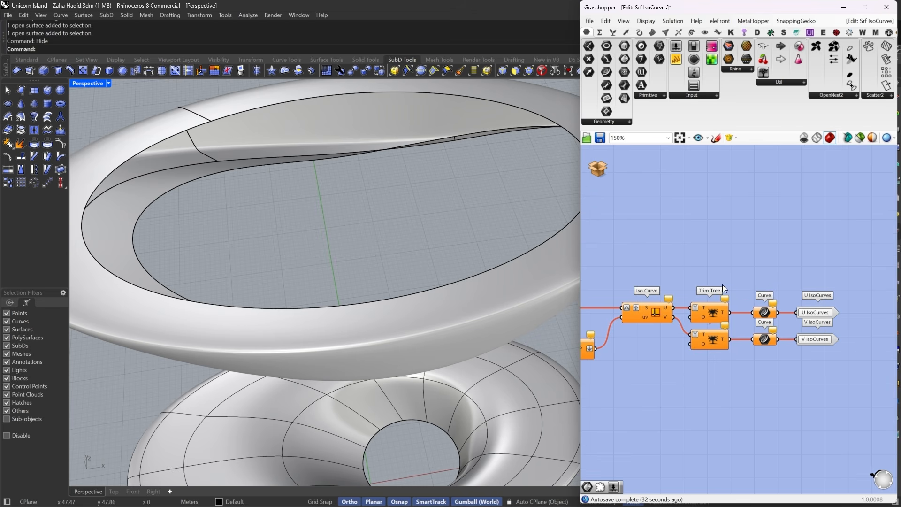
{"action": "right_click_drag", "start_coordinate": [700, 266], "coordinate": [722, 264]}
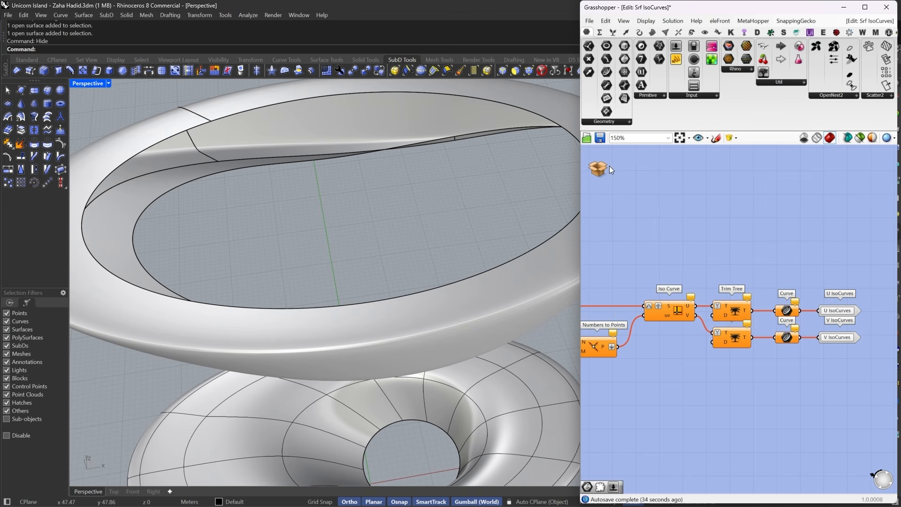
{"action": "left_click", "coordinate": [595, 169]}
{"action": "left_click", "coordinate": [619, 183]}
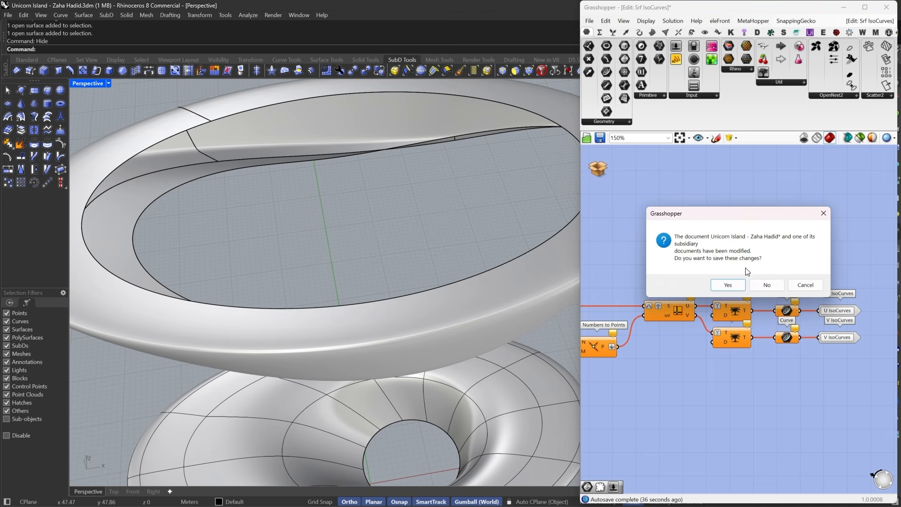
{"action": "left_click", "coordinate": [767, 285]}
- Connect the Surface parameter to the Srf input of Srf IsoCurves and a new number slider set to 20 to Range Steps
{"action": "scroll", "coordinate": [732, 276], "scroll_direction": "down", "scroll_amount": 2}
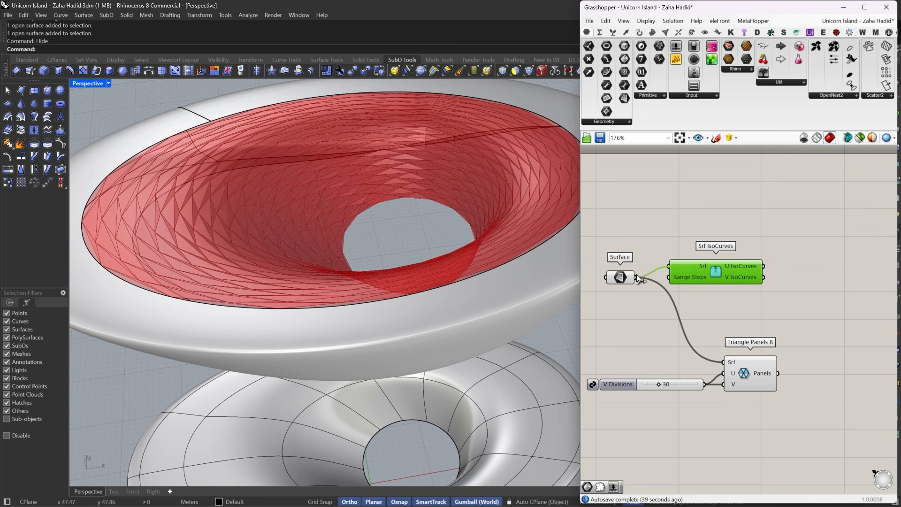
{"action": "left_click_drag", "start_coordinate": [703, 272], "coordinate": [717, 283]}
{"action": "left_click", "coordinate": [591, 344]}
{"action": "double_click", "coordinate": [610, 335]}
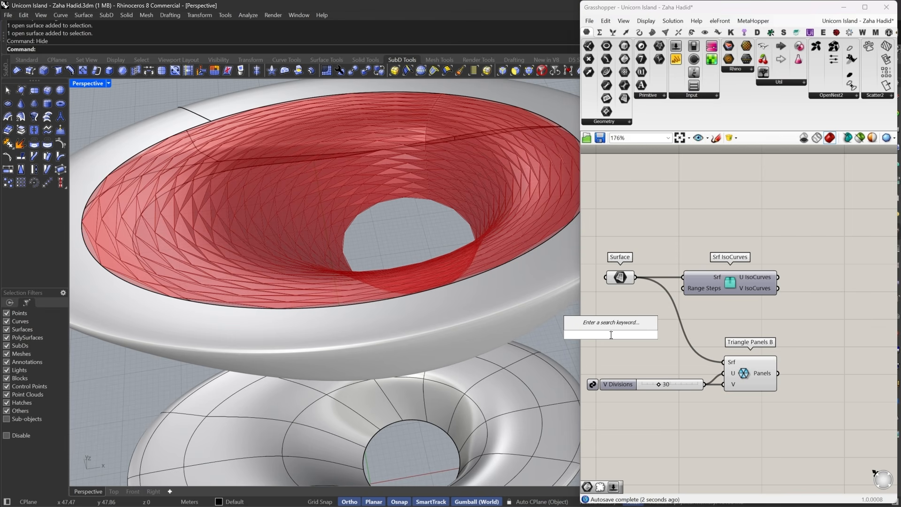
{"action": "type", "text": "20"}
{"action": "key", "text": "Return"}
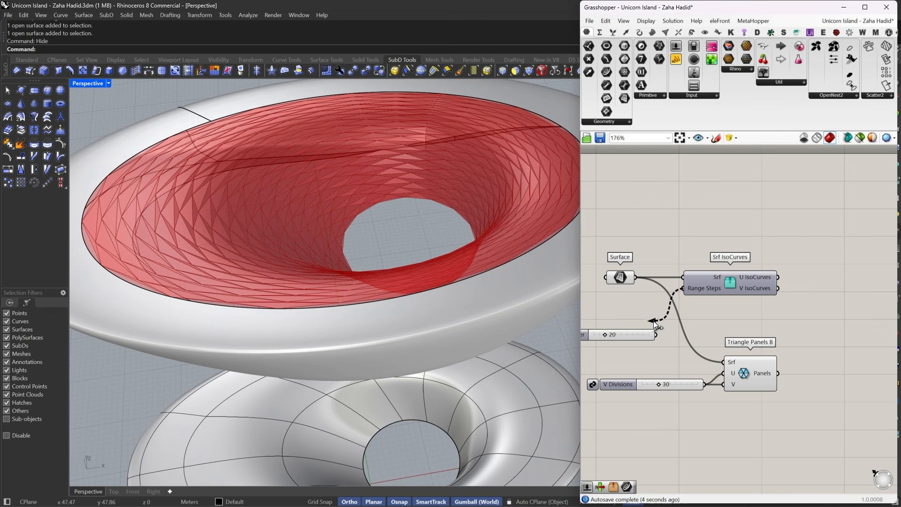
{"action": "left_click_drag", "start_coordinate": [653, 320], "coordinate": [655, 332]}
{"action": "left_click_drag", "start_coordinate": [718, 281], "coordinate": [723, 281]}
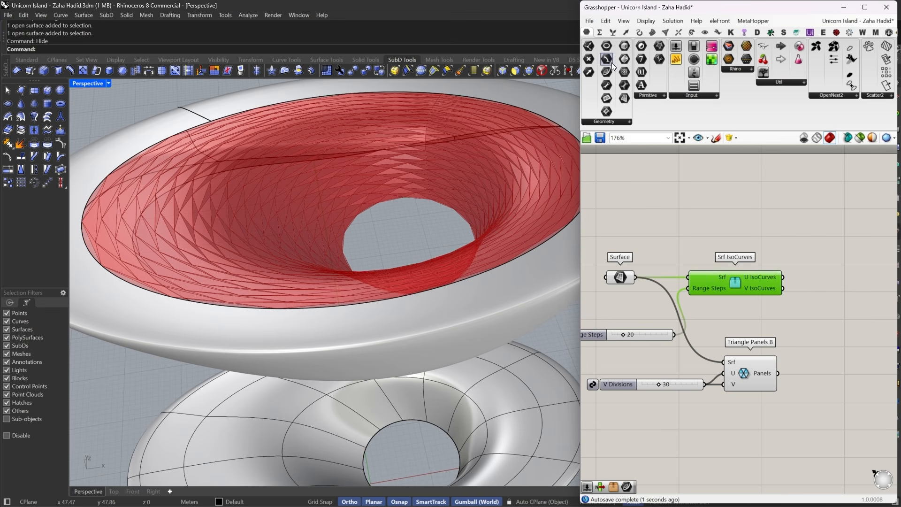
- Add a Curve parameter beside Srf IsoCurves and connect the U IsoCurves output to it
{"action": "left_click", "coordinate": [846, 274]}
{"action": "mouse_move", "coordinate": [829, 274]}
{"action": "left_mouse_down"}
{"action": "mouse_move", "coordinate": [780, 276]}
{"action": "mouse_move", "coordinate": [836, 279]}
{"action": "mouse_move", "coordinate": [826, 279]}
{"action": "left_mouse_up"}
{"action": "left_click", "coordinate": [727, 323]}
{"action": "right_click_drag", "start_coordinate": [724, 319], "coordinate": [698, 314]}
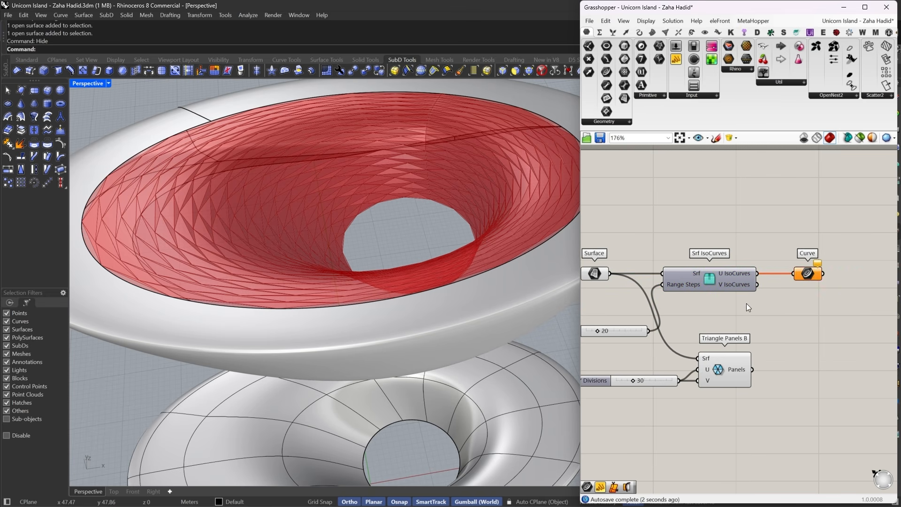
{"action": "left_click_drag", "start_coordinate": [808, 275], "coordinate": [802, 276]}
{"action": "right_click_drag", "start_coordinate": [713, 281], "coordinate": [732, 285]}
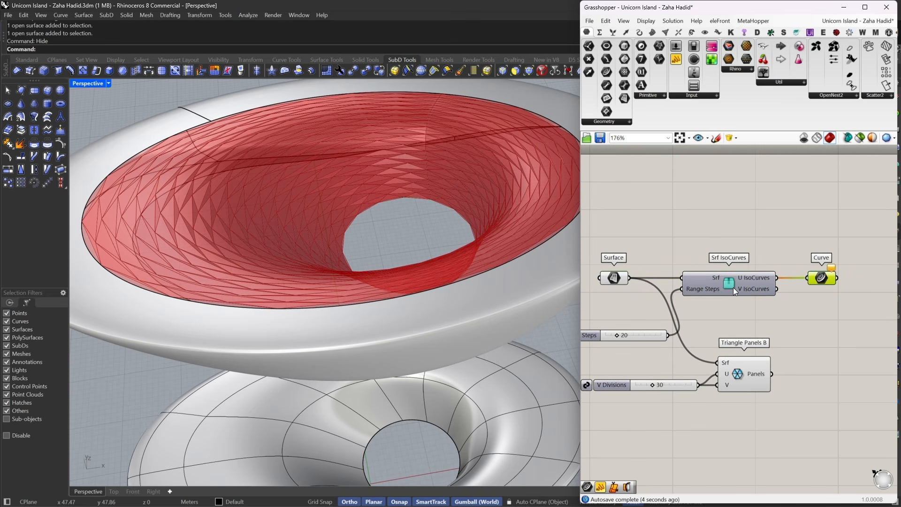
{"action": "left_click_drag", "start_coordinate": [731, 286], "coordinate": [738, 286]}
- Reopen the Srf IsoCurves cluster to inspect its internal data flow with the inputs connected, discard it, and check the cluster's options
{"action": "double_click", "coordinate": [737, 285]}
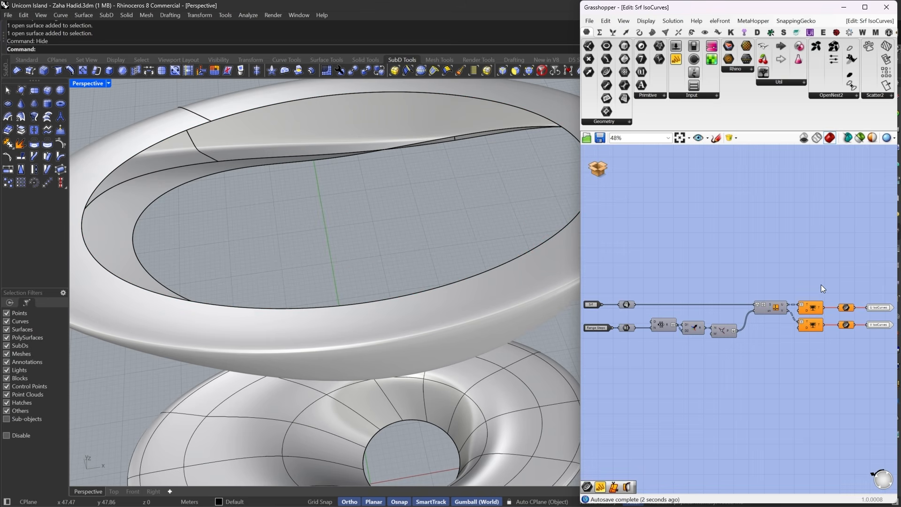
{"action": "left_click", "coordinate": [598, 168]}
{"action": "left_click", "coordinate": [618, 184]}
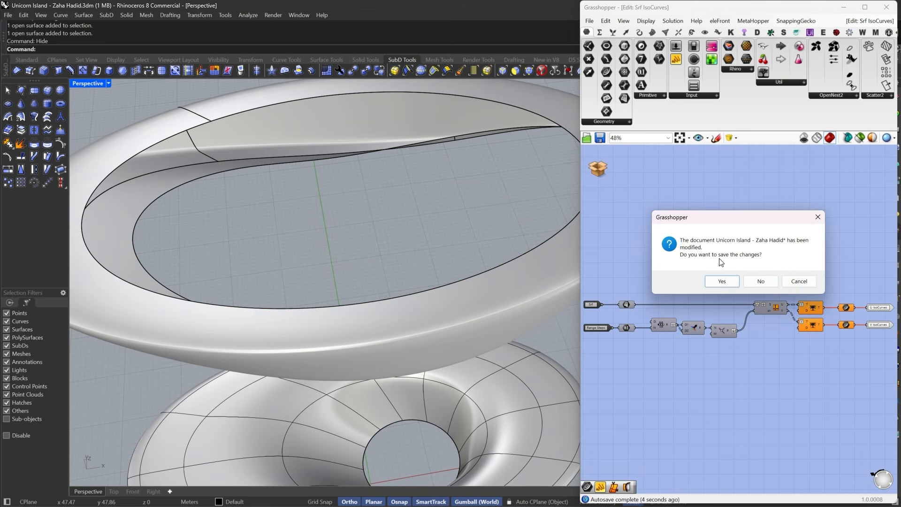
{"action": "left_click", "coordinate": [768, 281]}
{"action": "right_click_drag", "start_coordinate": [800, 287], "coordinate": [727, 285]}
{"action": "scroll", "coordinate": [678, 293], "scroll_direction": "down", "scroll_amount": 2}
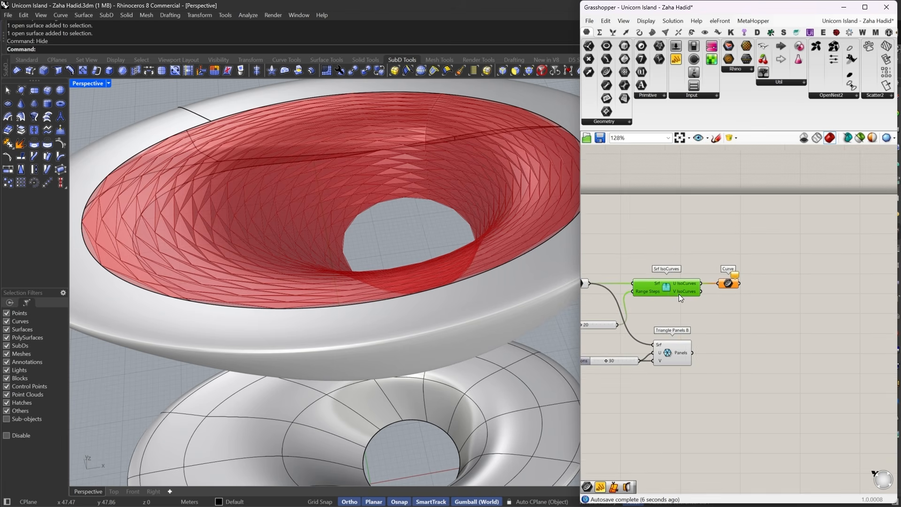
{"action": "right_click_drag", "start_coordinate": [670, 292], "coordinate": [713, 280]}
{"action": "right_click", "coordinate": [713, 274]}
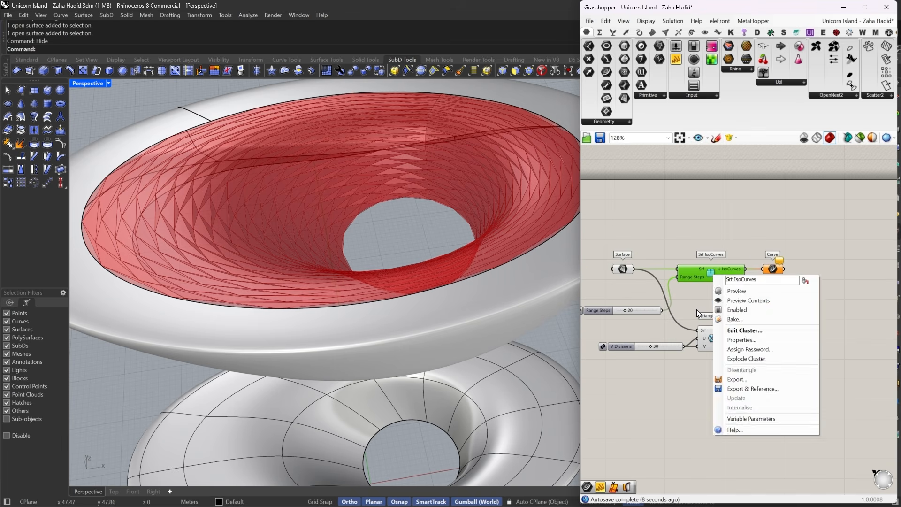
{"action": "left_click", "coordinate": [696, 309]}
- Inside the Srf IsoCurves cluster, bypass the Trim Tree components by wiring Iso Curve's U and V outputs directly to the two Curve parameters
{"action": "double_click", "coordinate": [710, 275]}
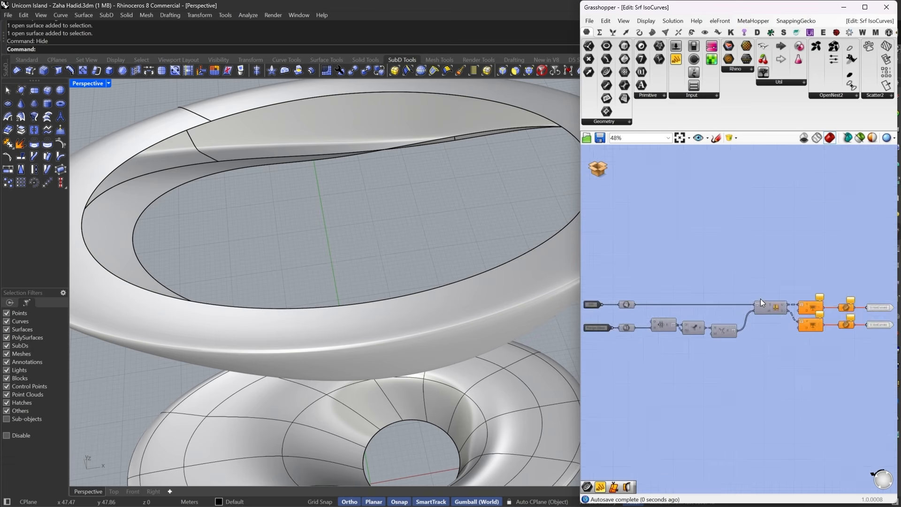
{"action": "scroll", "coordinate": [761, 298], "scroll_direction": "up", "scroll_amount": 1}
{"action": "left_click_drag", "start_coordinate": [846, 302], "coordinate": [768, 297]}
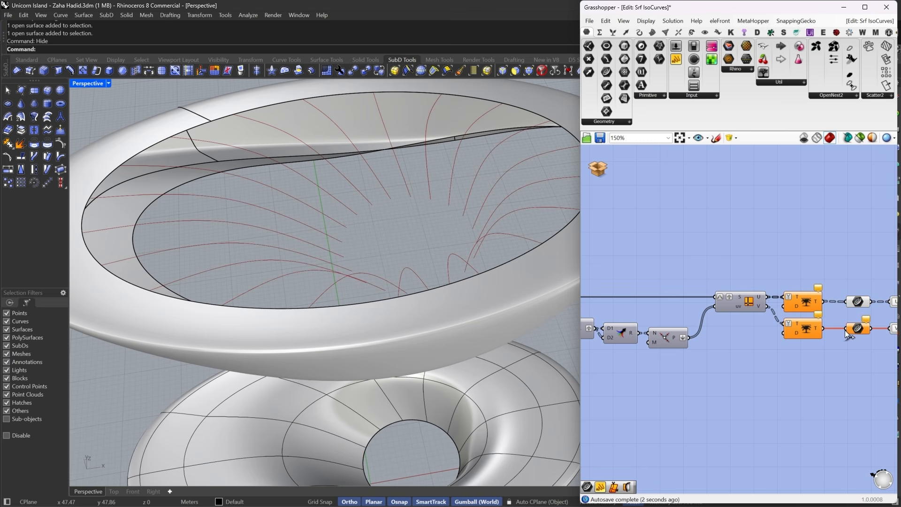
{"action": "left_click_drag", "start_coordinate": [845, 328], "coordinate": [768, 306]}
- Flatten both output Curve parameters inside the cluster, then save and close the cluster
{"action": "left_click", "coordinate": [857, 301]}
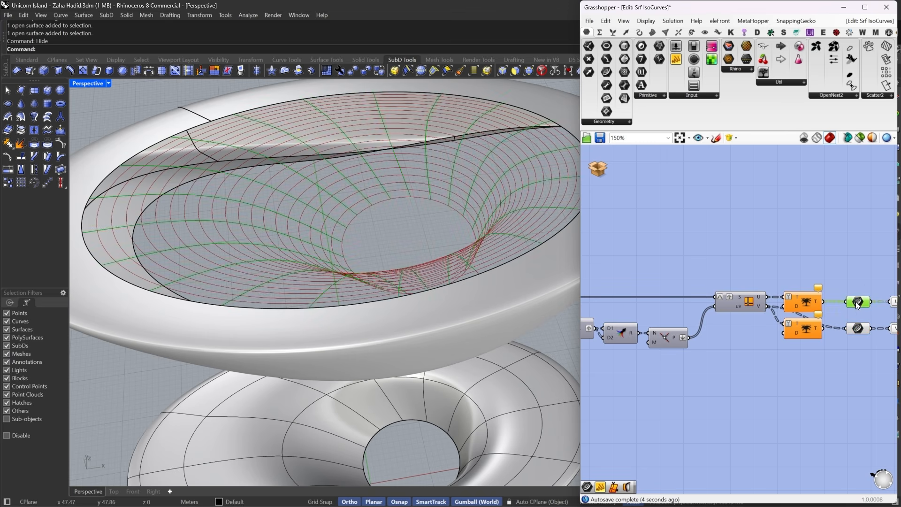
{"action": "right_click", "coordinate": [857, 302]}
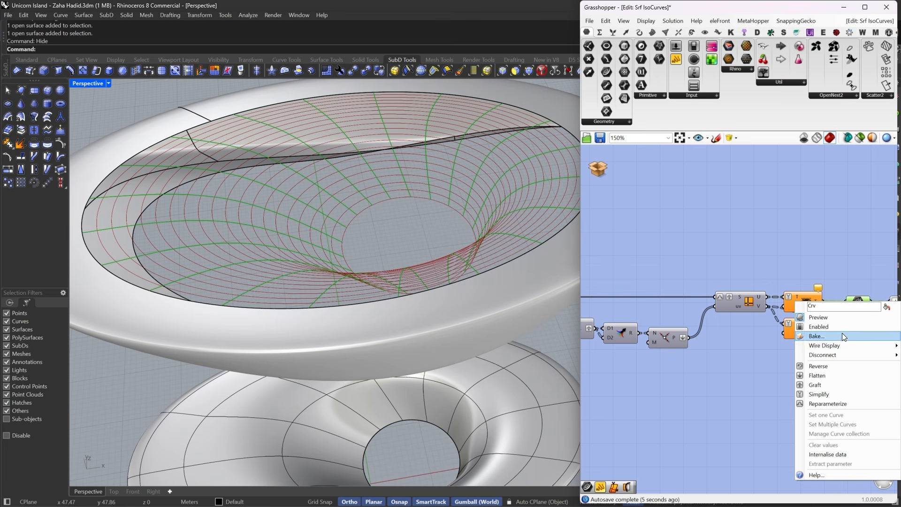
{"action": "left_click", "coordinate": [829, 385]}
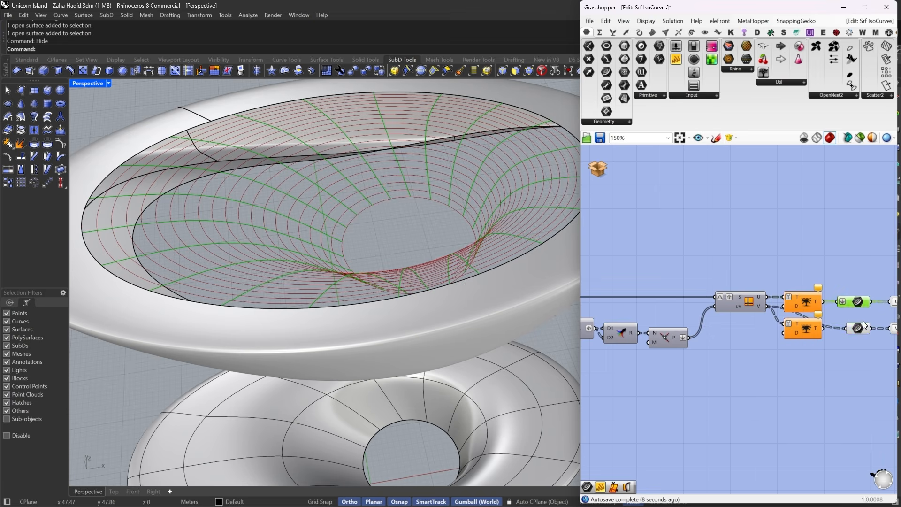
{"action": "right_click", "coordinate": [805, 327]}
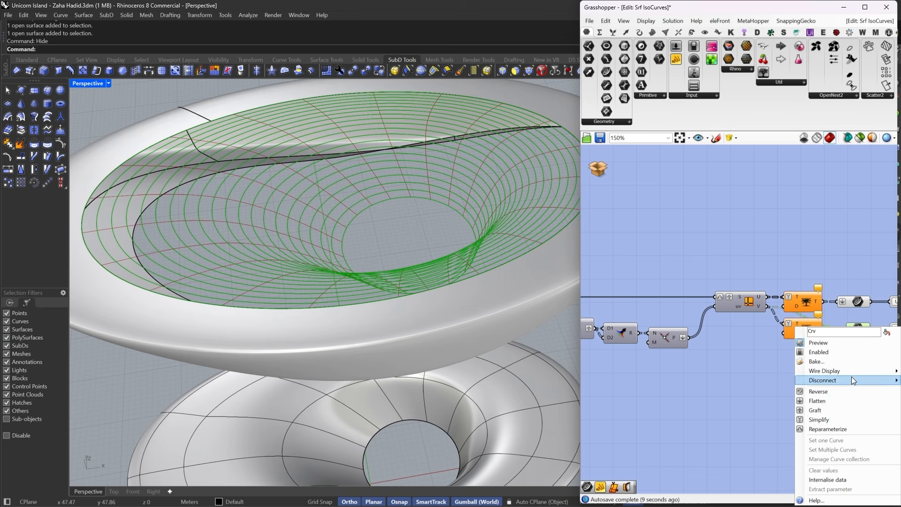
{"action": "left_click", "coordinate": [832, 409]}
{"action": "left_click", "coordinate": [605, 167]}
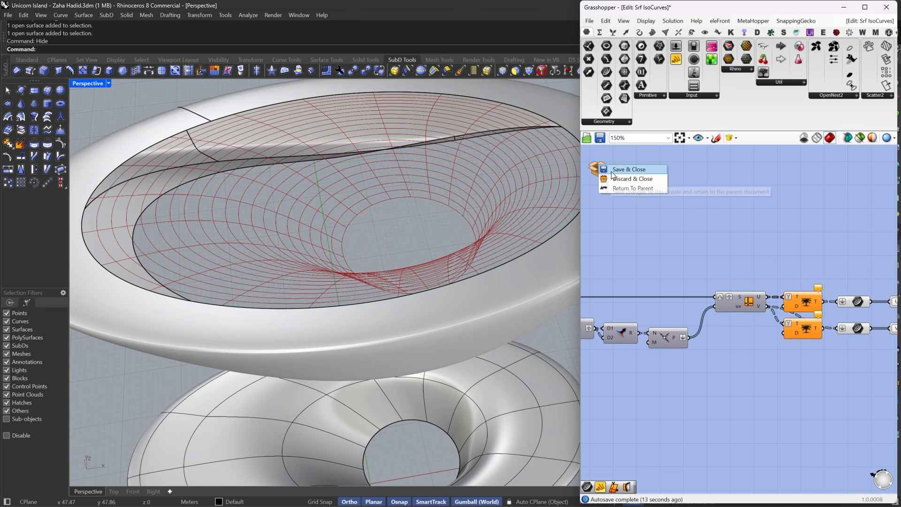
{"action": "left_click", "coordinate": [611, 174]}
- Raise the Range Steps slider to 100 and highlight the Curve parameter's U isocurves on the funnel surface
{"action": "scroll", "coordinate": [701, 263], "scroll_direction": "up", "scroll_amount": 3}
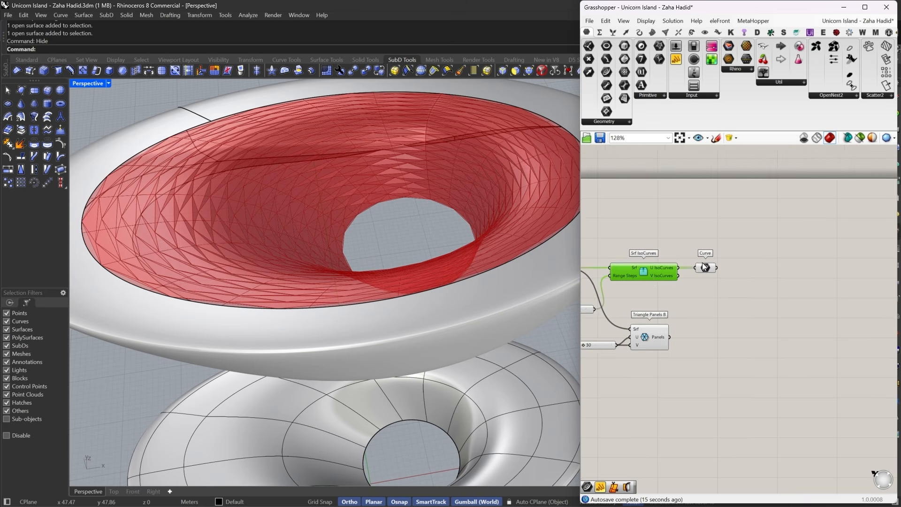
{"action": "left_click", "coordinate": [712, 269]}
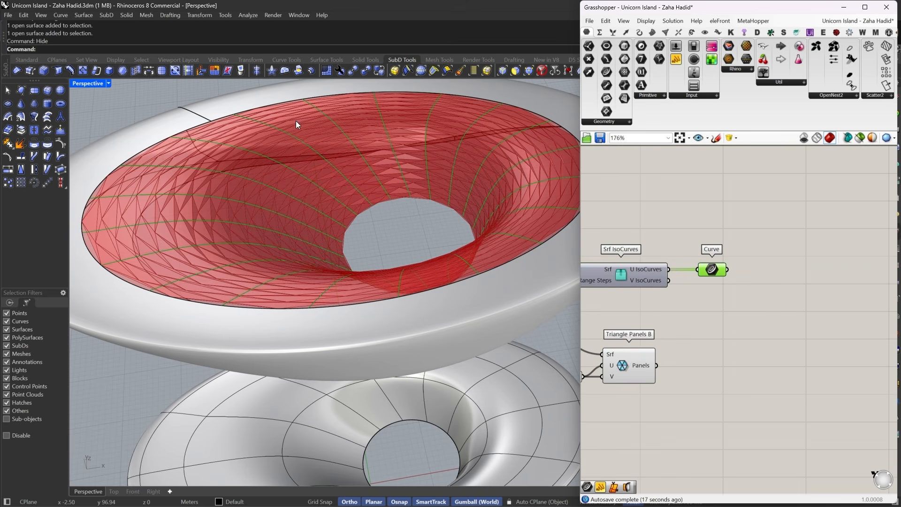
{"action": "right_click_drag", "start_coordinate": [478, 259], "coordinate": [519, 249]}
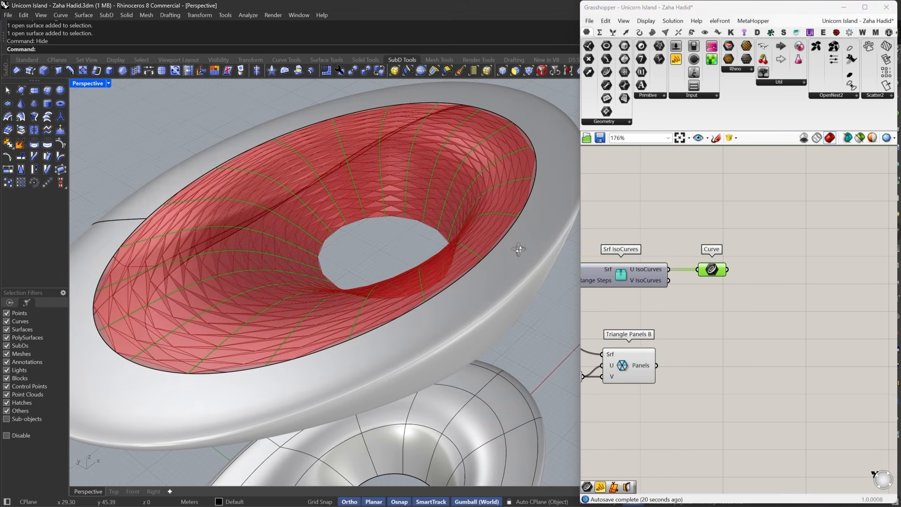
{"action": "double_click", "coordinate": [759, 282]}
{"action": "right_click_drag", "start_coordinate": [640, 312], "coordinate": [799, 299]}
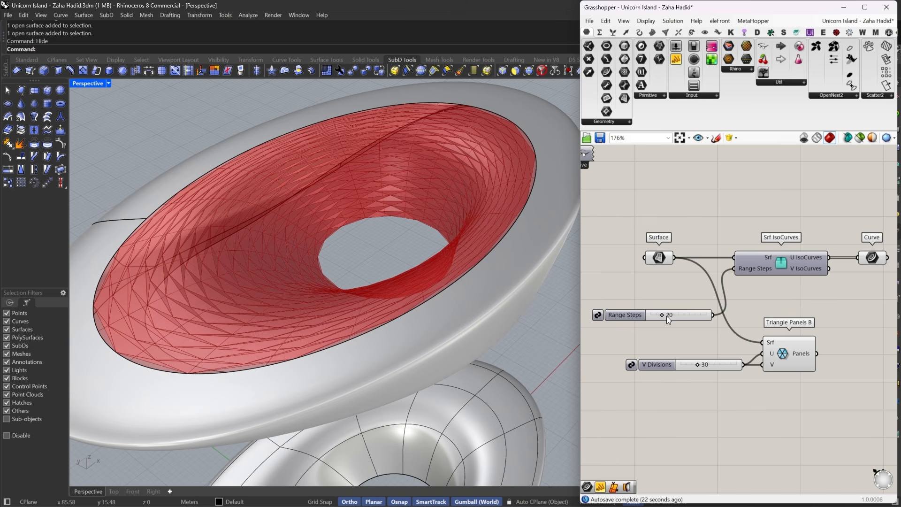
{"action": "left_click_drag", "start_coordinate": [662, 314], "coordinate": [732, 300]}
{"action": "right_click_drag", "start_coordinate": [844, 289], "coordinate": [738, 310]}
{"action": "left_click", "coordinate": [770, 278]}
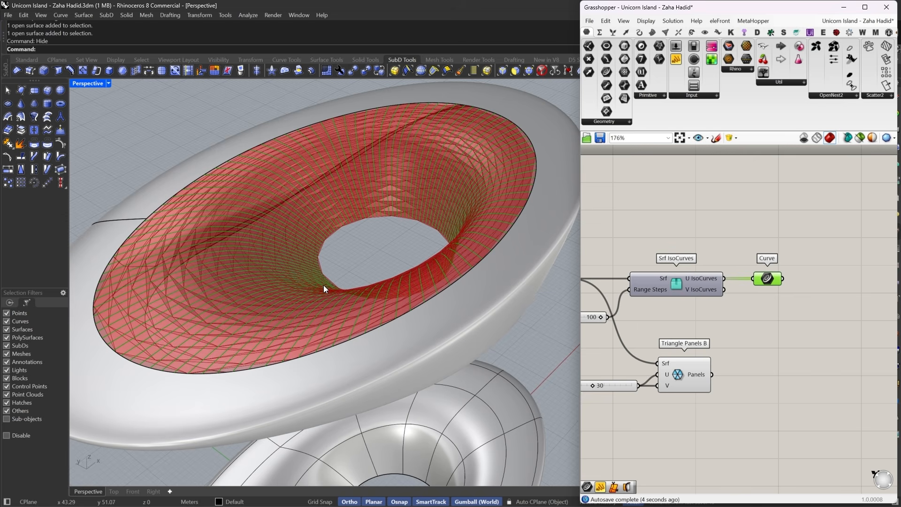
- Add a Loft component beside the Curve parameter, connect the curves to its input, and align it with them
{"action": "double_click", "coordinate": [810, 295]}
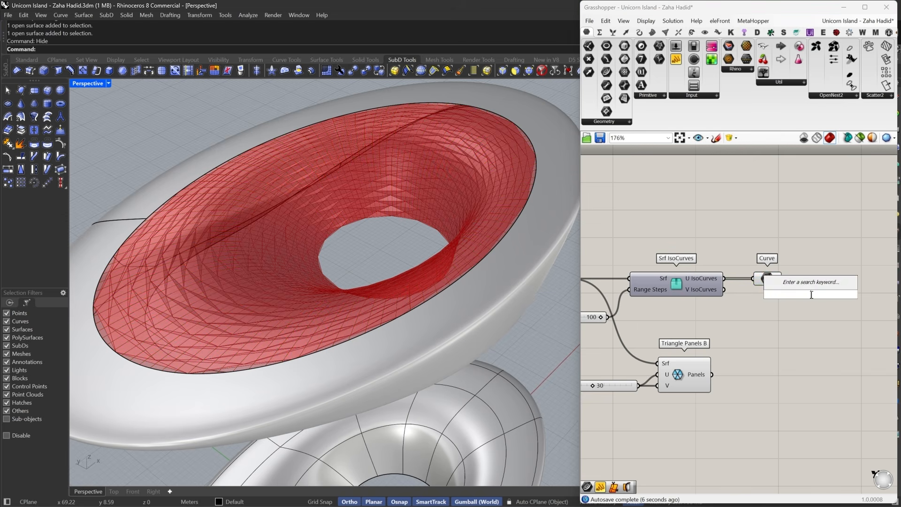
{"action": "type", "text": "loft"}
{"action": "left_click", "coordinate": [796, 285]}
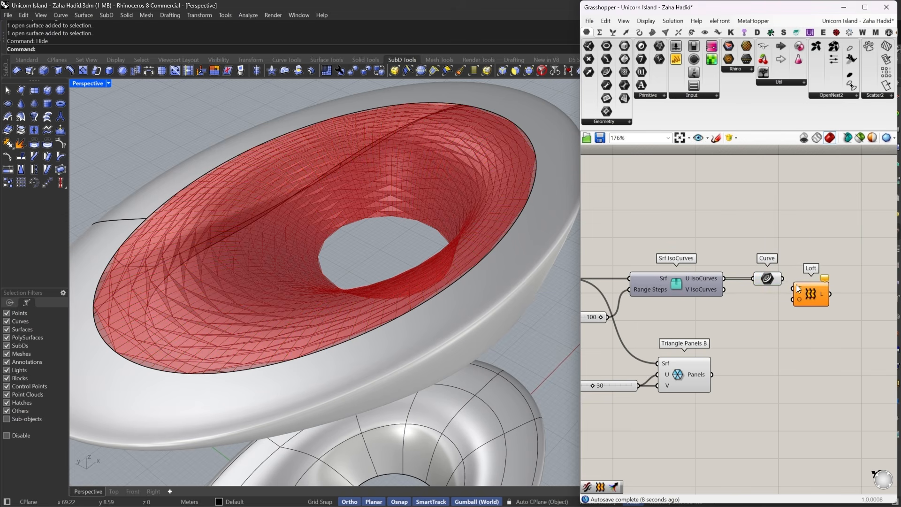
{"action": "left_click_drag", "start_coordinate": [778, 278], "coordinate": [779, 278]}
{"action": "left_click_drag", "start_coordinate": [810, 296], "coordinate": [834, 285]}
{"action": "right_click_drag", "start_coordinate": [839, 287], "coordinate": [699, 295]}
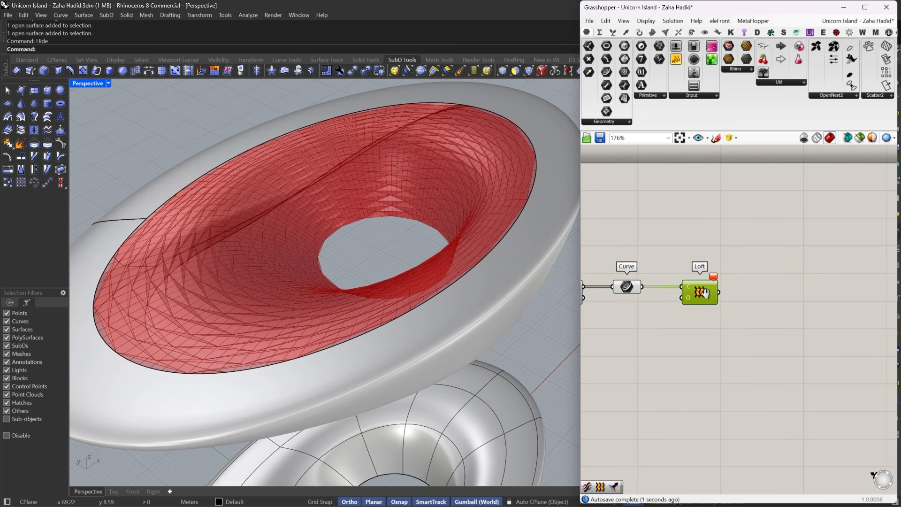
- Insert a Cull Index component between Curve and Loft, with the Curve output wired to its list input
{"action": "left_click_drag", "start_coordinate": [702, 295], "coordinate": [767, 295]}
{"action": "left_click", "coordinate": [664, 315]}
{"action": "type", "text": "cull"}
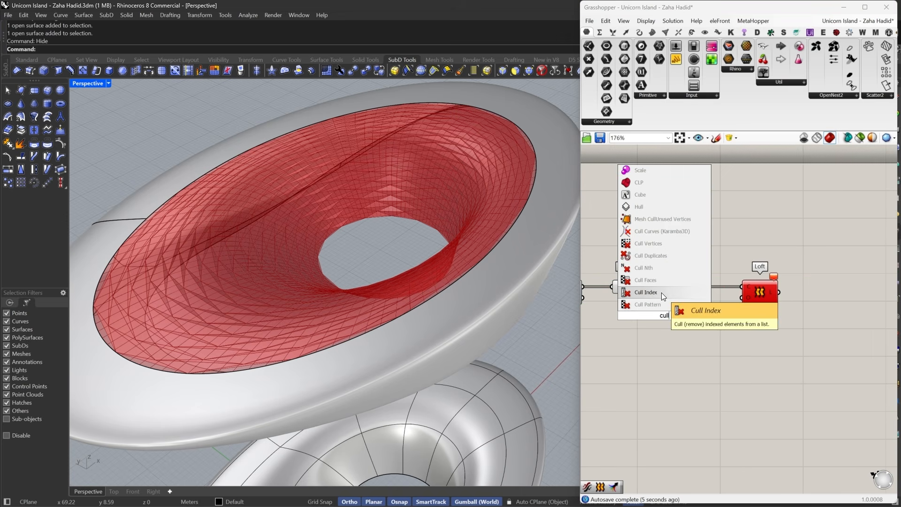
{"action": "left_click", "coordinate": [662, 293]}
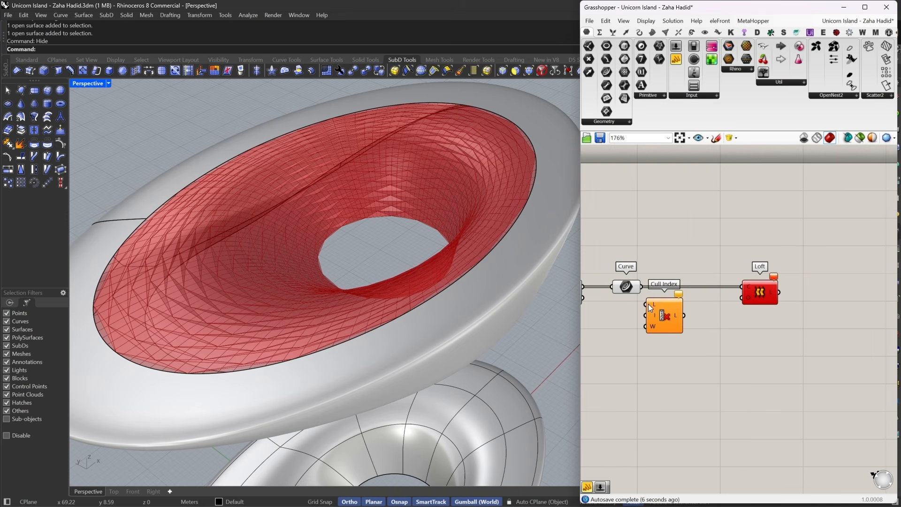
{"action": "scroll", "coordinate": [643, 288], "scroll_direction": "up", "scroll_amount": 3}
{"action": "left_click_drag", "start_coordinate": [698, 342], "coordinate": [748, 309]}
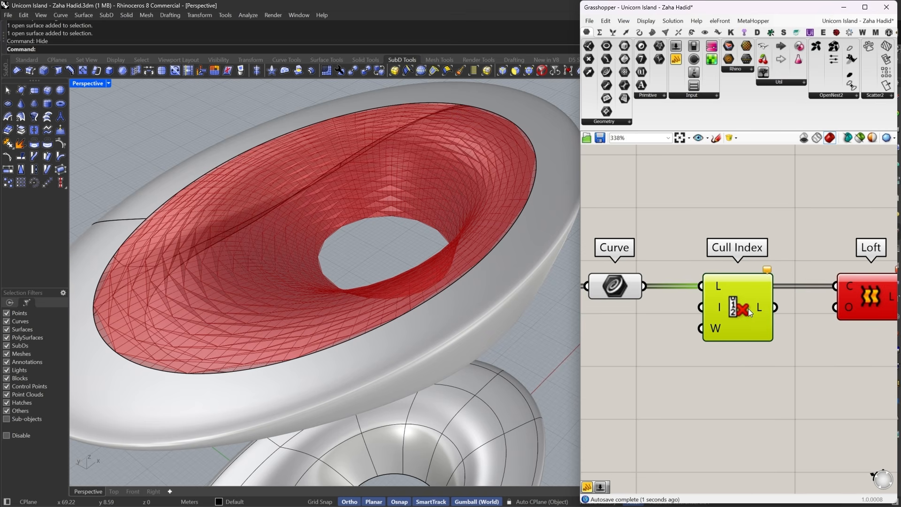
{"action": "right_click_drag", "start_coordinate": [748, 308], "coordinate": [695, 287]}
- Set the Cull Index index input to -1 and feed its output into the Loft's curve input
{"action": "right_click", "coordinate": [658, 281]}
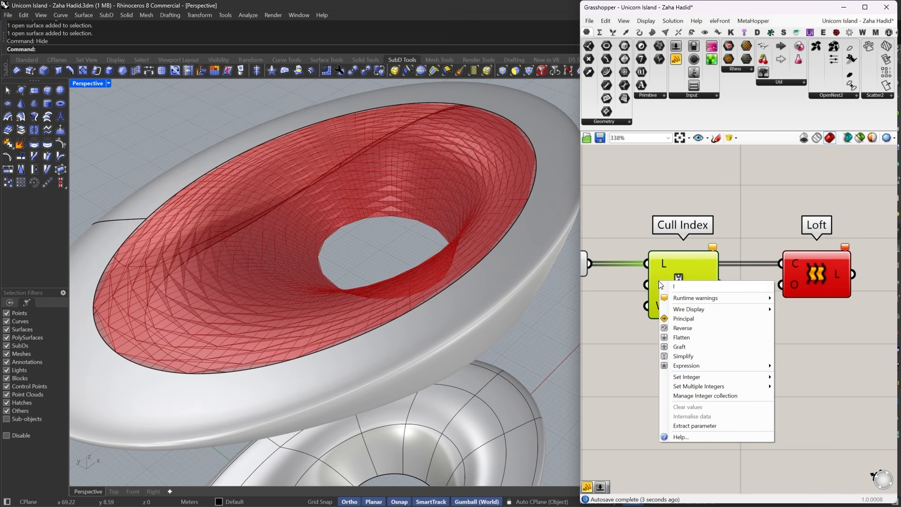
{"action": "mouse_move", "coordinate": [686, 378]}
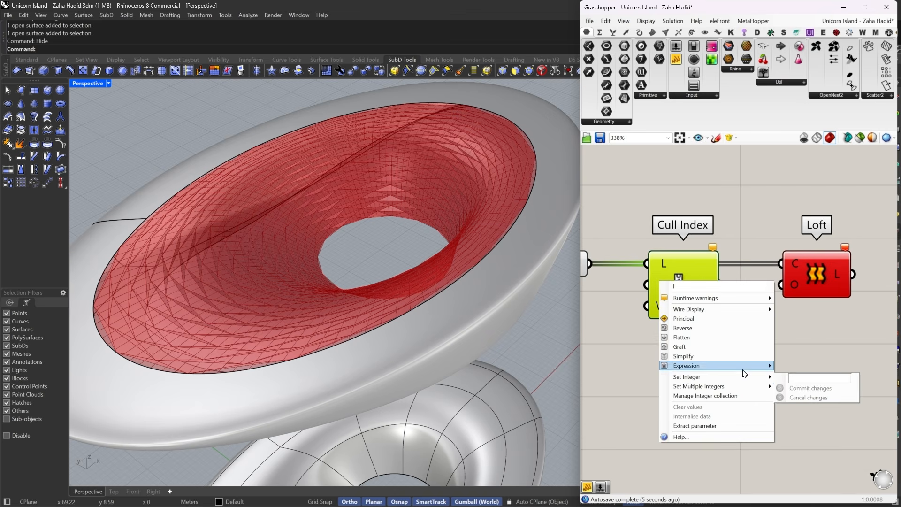
{"action": "left_click", "coordinate": [804, 378]}
{"action": "type", "text": "-1"}
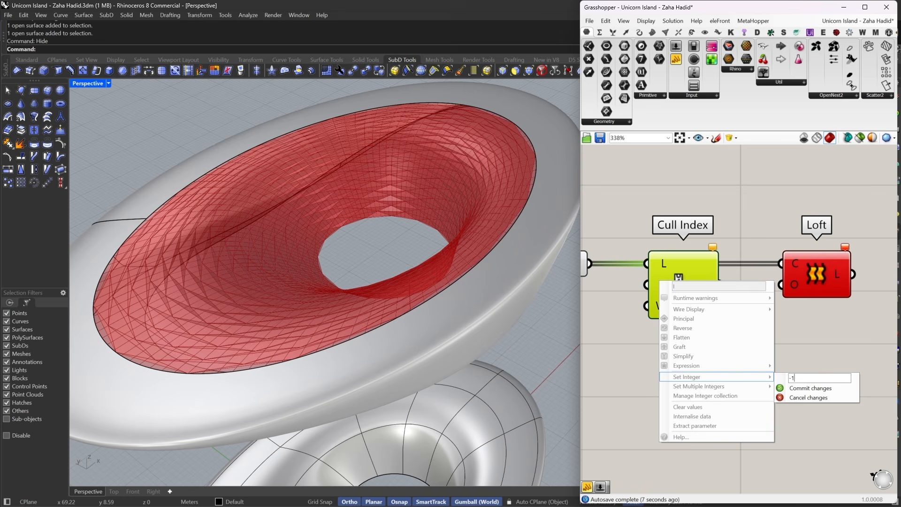
{"action": "left_click", "coordinate": [802, 385]}
{"action": "left_click_drag", "start_coordinate": [716, 280], "coordinate": [716, 282]}
{"action": "left_click", "coordinate": [798, 286]}
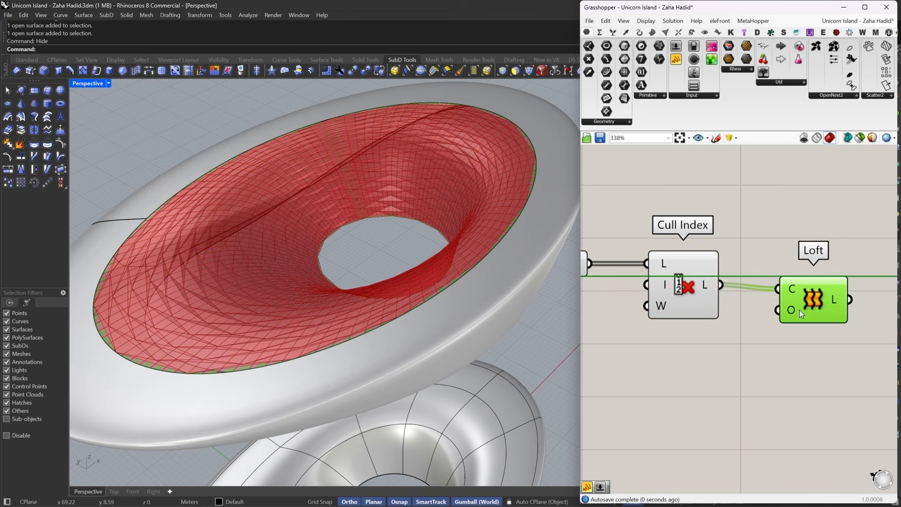
- Turn off the preview of every component before the Loft and highlight the lofted surface
{"action": "scroll", "coordinate": [772, 300], "scroll_direction": "down", "scroll_amount": 4}
{"action": "scroll", "coordinate": [752, 276], "scroll_direction": "down", "scroll_amount": 3}
{"action": "left_click_drag", "start_coordinate": [751, 246], "coordinate": [581, 378]}
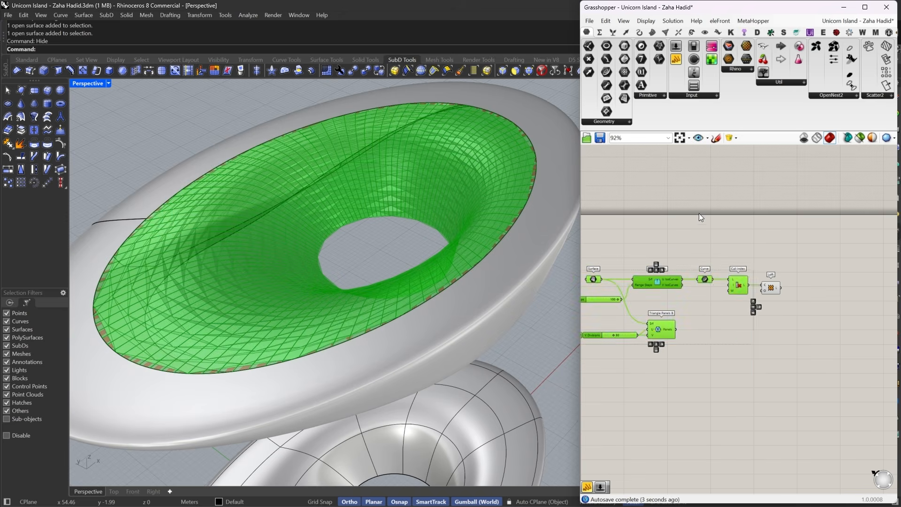
{"action": "right_click", "coordinate": [699, 213]}
{"action": "left_click", "coordinate": [709, 227]}
{"action": "left_click", "coordinate": [731, 251]}
{"action": "scroll", "coordinate": [771, 272], "scroll_direction": "up", "scroll_amount": 3}
{"action": "left_click", "coordinate": [793, 263]}
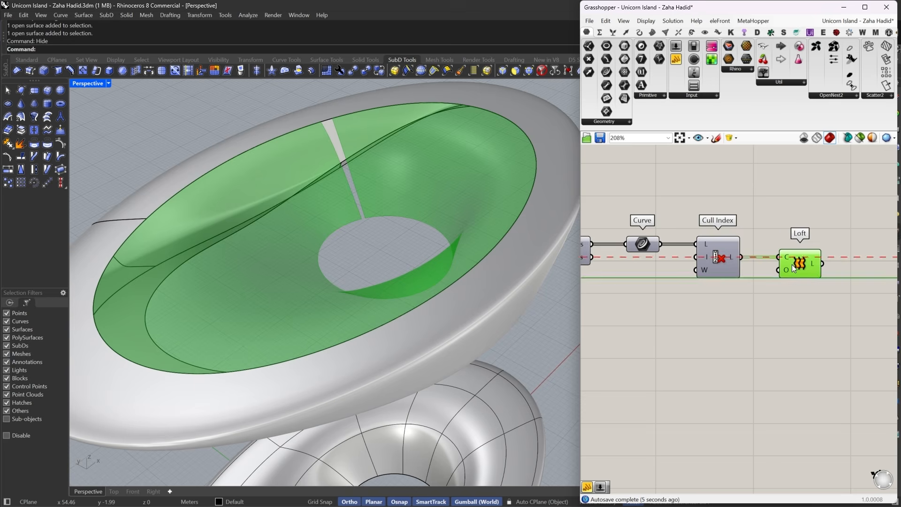
- Enable Closed loft in the Loft component's options
{"action": "scroll", "coordinate": [704, 277], "scroll_direction": "up", "scroll_amount": 4}
{"action": "right_click", "coordinate": [670, 280]}
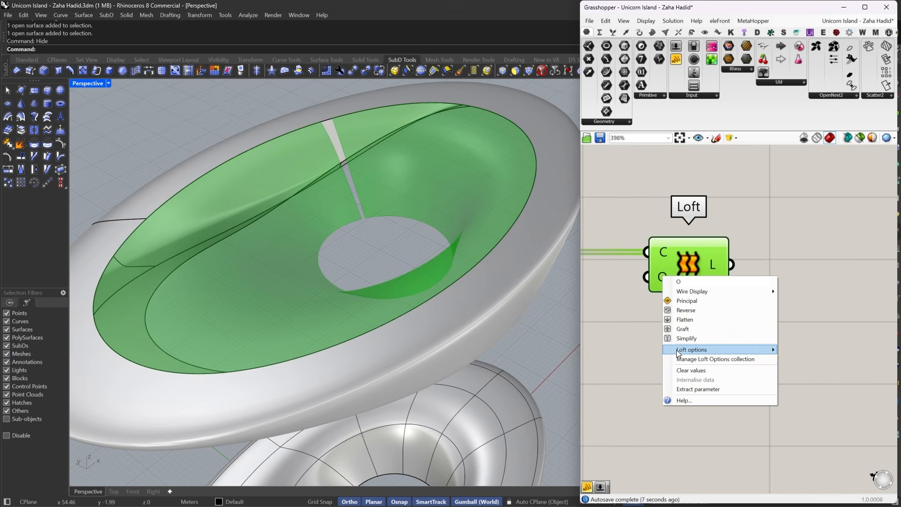
{"action": "mouse_move", "coordinate": [678, 351]}
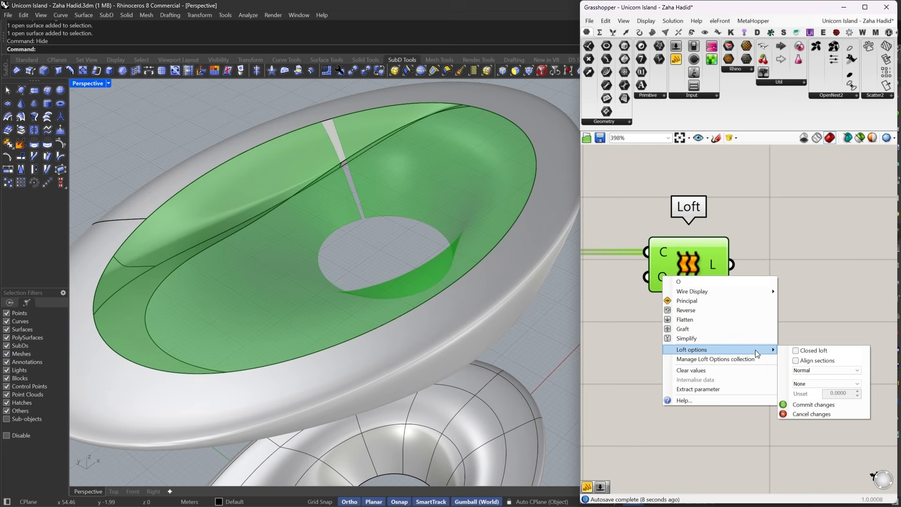
{"action": "left_click", "coordinate": [807, 404]}
{"action": "scroll", "coordinate": [715, 308], "scroll_direction": "down", "scroll_amount": 2}
{"action": "scroll", "coordinate": [683, 329], "scroll_direction": "down", "scroll_amount": 3}
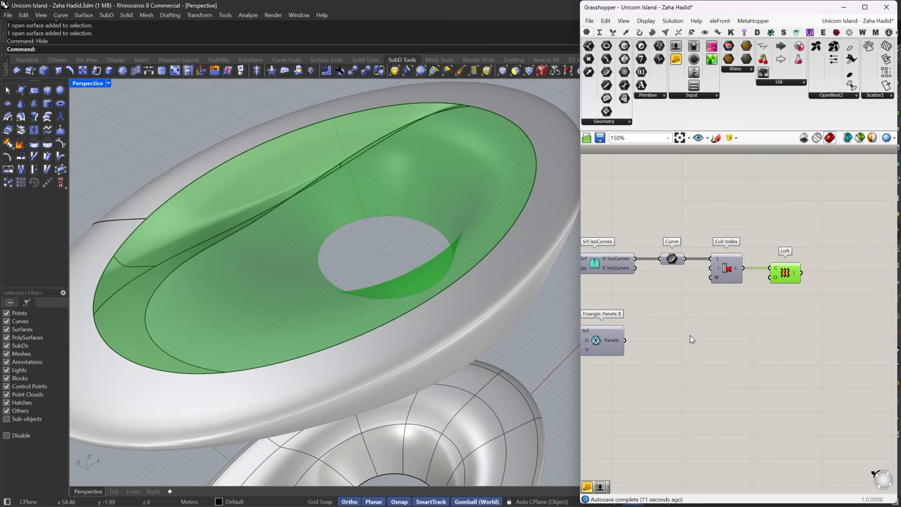
- Move Triangle Panels B with its U Divisions slider next to the Loft and wire the Loft output into its Srf input
{"action": "left_click", "coordinate": [663, 320]}
{"action": "right_click_drag", "start_coordinate": [684, 322], "coordinate": [622, 331]}
{"action": "left_click_drag", "start_coordinate": [624, 331], "coordinate": [872, 305]}
{"action": "right_click_drag", "start_coordinate": [841, 273], "coordinate": [727, 306]}
{"action": "scroll", "coordinate": [726, 307], "scroll_direction": "up", "scroll_amount": 3}
{"action": "left_click_drag", "start_coordinate": [732, 365], "coordinate": [691, 309]}
{"action": "right_click_drag", "start_coordinate": [770, 308], "coordinate": [725, 286]}
- Turn on the preview of Triangle Panels B and view the panels on the lofted funnel
{"action": "left_click", "coordinate": [726, 286]}
{"action": "left_click", "coordinate": [747, 341]}
{"action": "middle_click", "coordinate": [735, 275]}
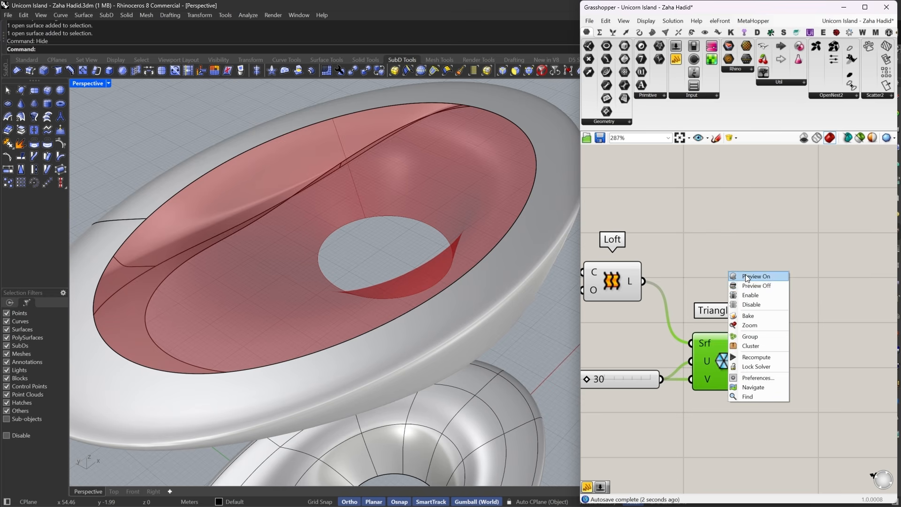
{"action": "left_click", "coordinate": [745, 275]}
{"action": "right_click_drag", "start_coordinate": [529, 187], "coordinate": [343, 93]}
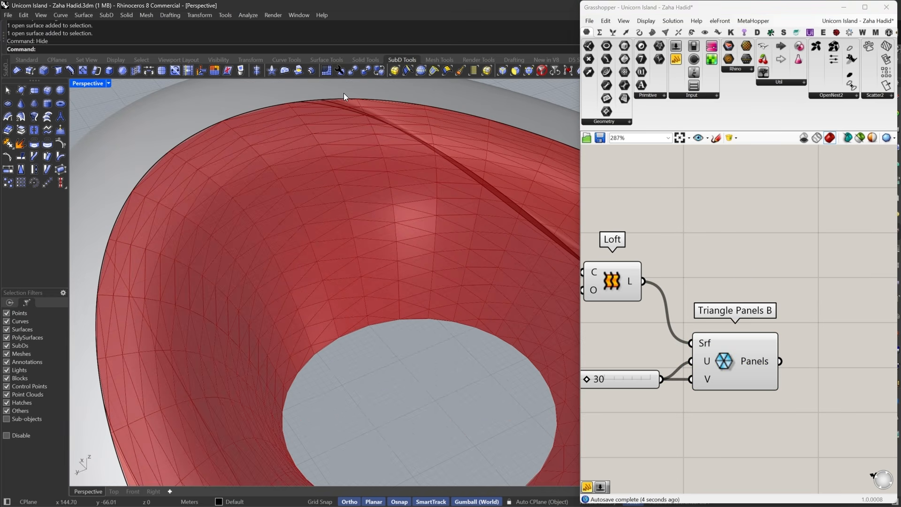
- Duplicate the U Divisions slider below itself and connect the copy to the V input of Triangle Panels B
{"action": "scroll", "coordinate": [471, 207], "scroll_direction": "up", "scroll_amount": 2}
{"action": "right_click_drag", "start_coordinate": [645, 370], "coordinate": [734, 344]}
{"action": "left_click", "coordinate": [723, 334]}
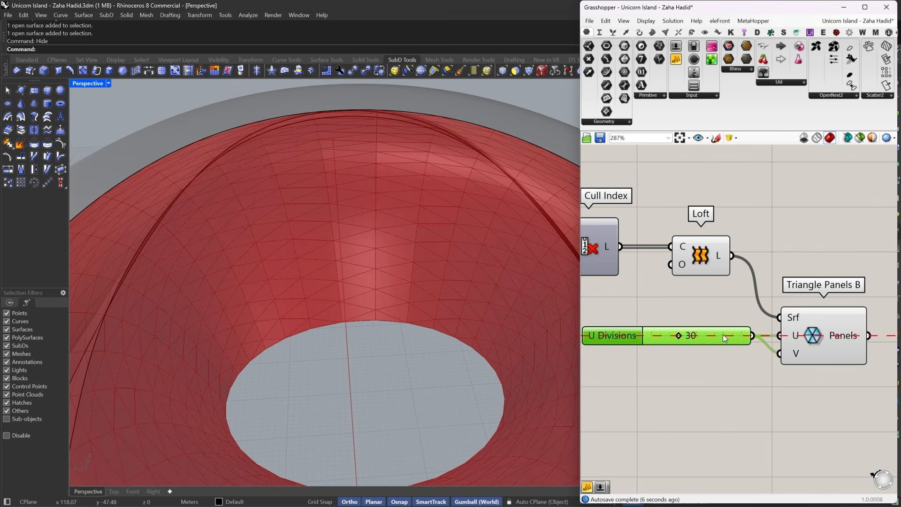
{"action": "left_click_drag", "start_coordinate": [722, 334], "coordinate": [723, 363], "text": "alt"}
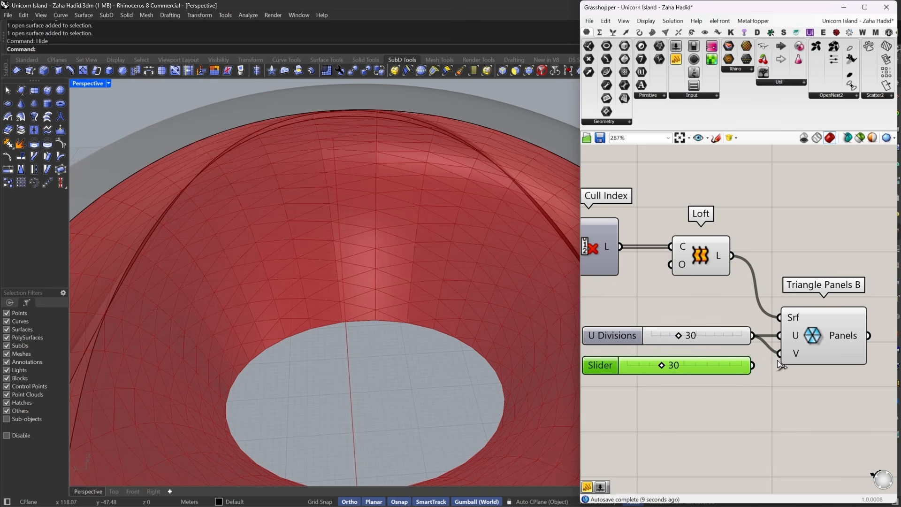
{"action": "left_click_drag", "start_coordinate": [779, 355], "coordinate": [752, 365]}
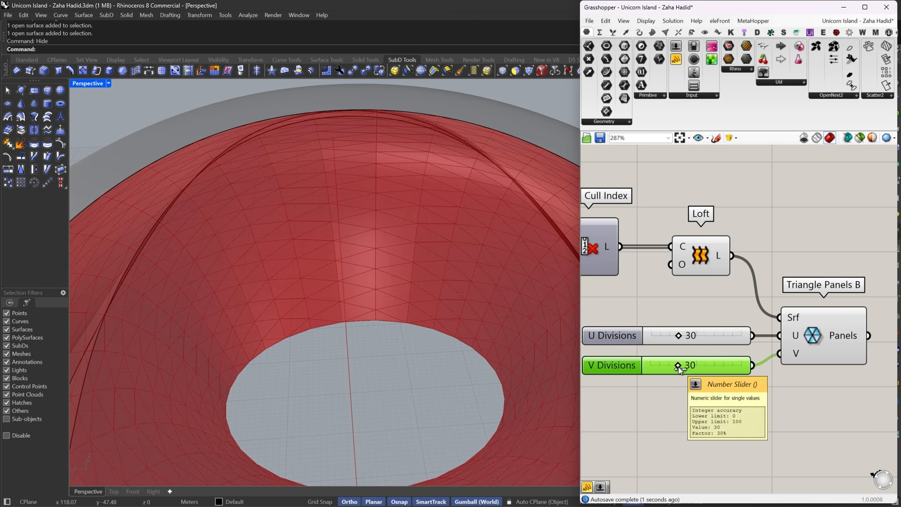
- Adjust the panel divisions to 76 in U and 20 in V
{"action": "mouse_move", "coordinate": [678, 366]}
{"action": "left_mouse_down"}
{"action": "mouse_move", "coordinate": [711, 367]}
{"action": "mouse_move", "coordinate": [672, 366]}
{"action": "mouse_move", "coordinate": [683, 367]}
{"action": "left_mouse_up"}
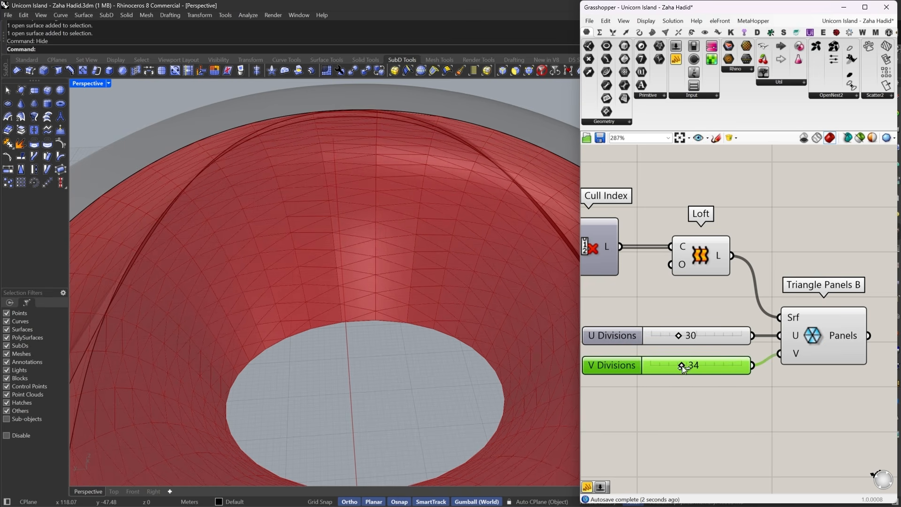
{"action": "left_click_drag", "start_coordinate": [679, 336], "coordinate": [718, 338]}
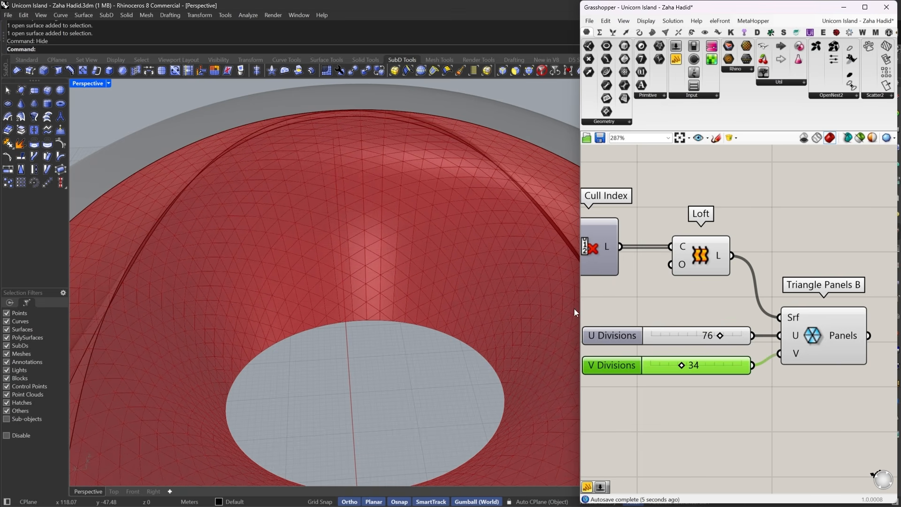
{"action": "right_click_drag", "start_coordinate": [573, 308], "coordinate": [478, 262]}
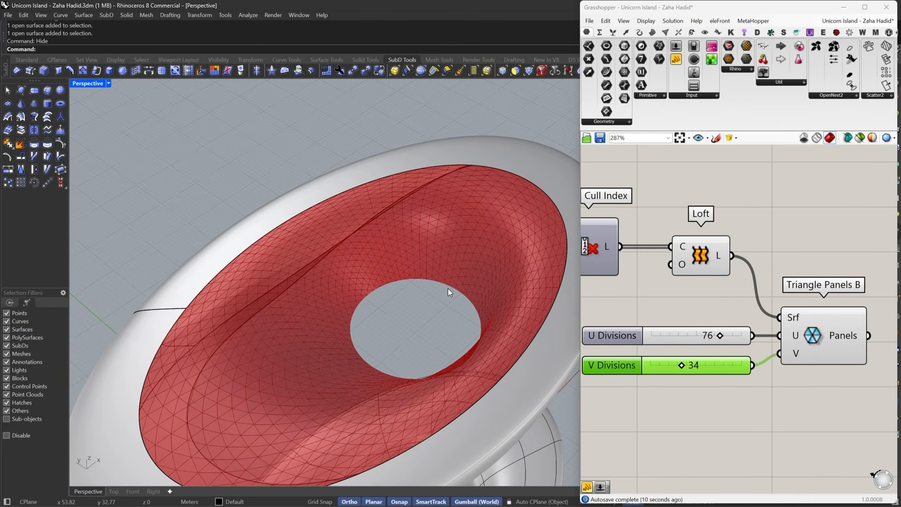
{"action": "right_click_drag", "start_coordinate": [448, 289], "coordinate": [554, 305]}
{"action": "scroll", "coordinate": [684, 335], "scroll_direction": "up", "scroll_amount": 2}
{"action": "left_click_drag", "start_coordinate": [677, 381], "coordinate": [661, 377]}
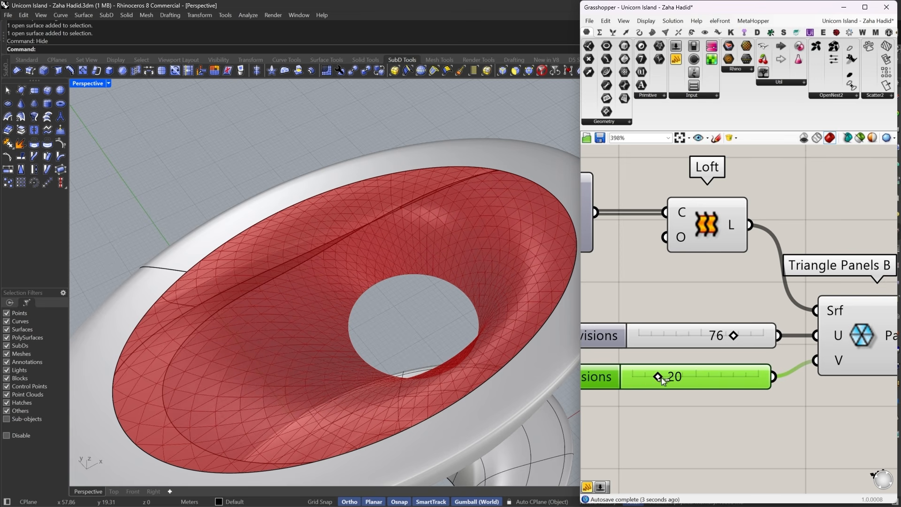
- Examine the triangular panels from the funnel's outer rim to its central opening, from several angles
{"action": "right_click_drag", "start_coordinate": [407, 379], "coordinate": [458, 333]}
{"action": "scroll", "coordinate": [478, 237], "scroll_direction": "up", "scroll_amount": 5}
{"action": "right_click_drag", "start_coordinate": [476, 235], "coordinate": [424, 261]}
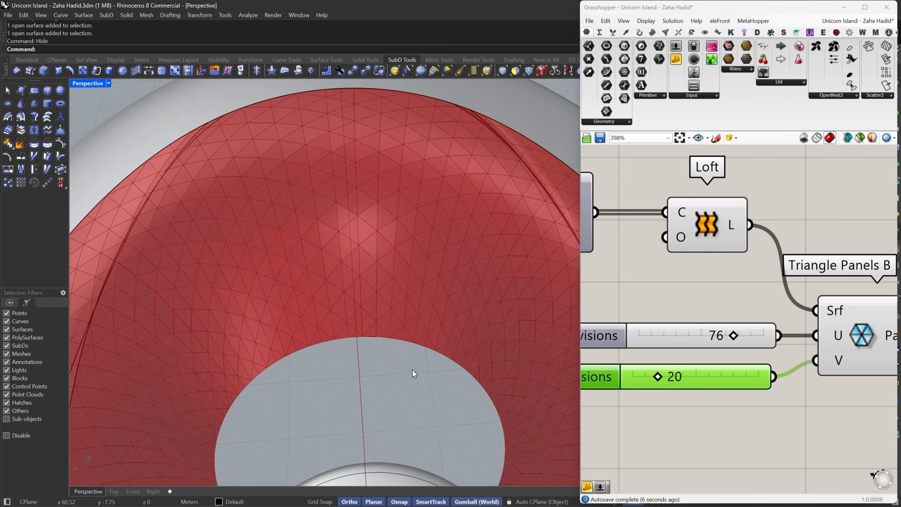
{"action": "right_click_drag", "start_coordinate": [412, 370], "coordinate": [473, 287]}
{"action": "scroll", "coordinate": [469, 284], "scroll_direction": "down", "scroll_amount": 6}
{"action": "scroll", "coordinate": [317, 252], "scroll_direction": "up", "scroll_amount": 6}
{"action": "scroll", "coordinate": [306, 219], "scroll_direction": "up", "scroll_amount": 5}
{"action": "scroll", "coordinate": [151, 227], "scroll_direction": "down", "scroll_amount": 11}
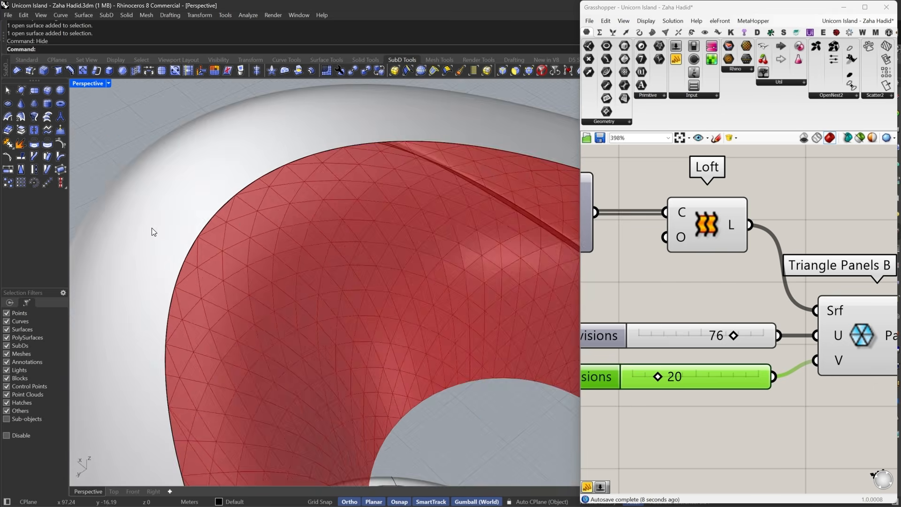
{"action": "right_click_drag", "start_coordinate": [322, 238], "coordinate": [386, 264]}
{"action": "scroll", "coordinate": [386, 264], "scroll_direction": "up", "scroll_amount": 4}
{"action": "scroll", "coordinate": [461, 261], "scroll_direction": "up", "scroll_amount": 3}
{"action": "scroll", "coordinate": [461, 261], "scroll_direction": "down", "scroll_amount": 4}
{"action": "right_click_drag", "start_coordinate": [461, 260], "coordinate": [516, 312]}
{"action": "scroll", "coordinate": [407, 234], "scroll_direction": "down", "scroll_amount": 5}
- Raise U Divisions to 100 and view the whole panelled funnel
{"action": "left_click_drag", "start_coordinate": [733, 336], "coordinate": [801, 338]}
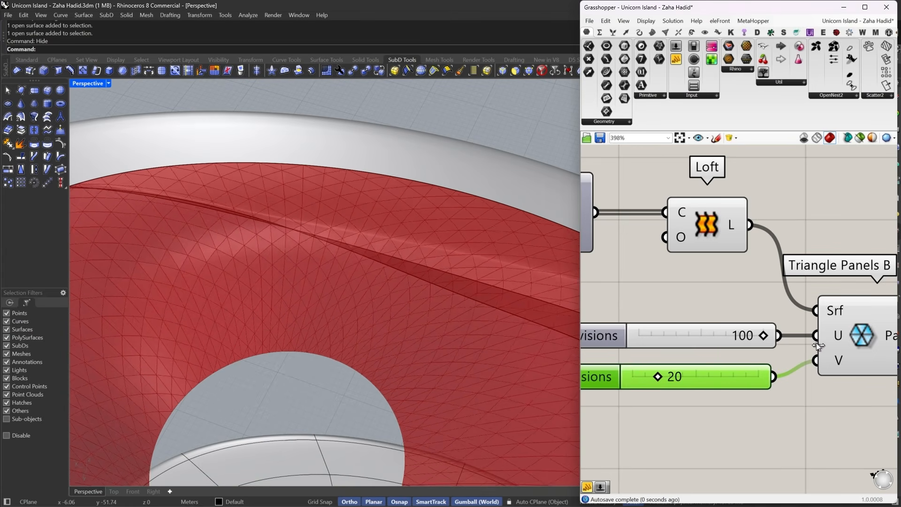
{"action": "scroll", "coordinate": [421, 325], "scroll_direction": "down", "scroll_amount": 3}
{"action": "right_click_drag", "start_coordinate": [420, 325], "coordinate": [352, 331]}
{"action": "scroll", "coordinate": [727, 340], "scroll_direction": "up", "scroll_amount": 2}
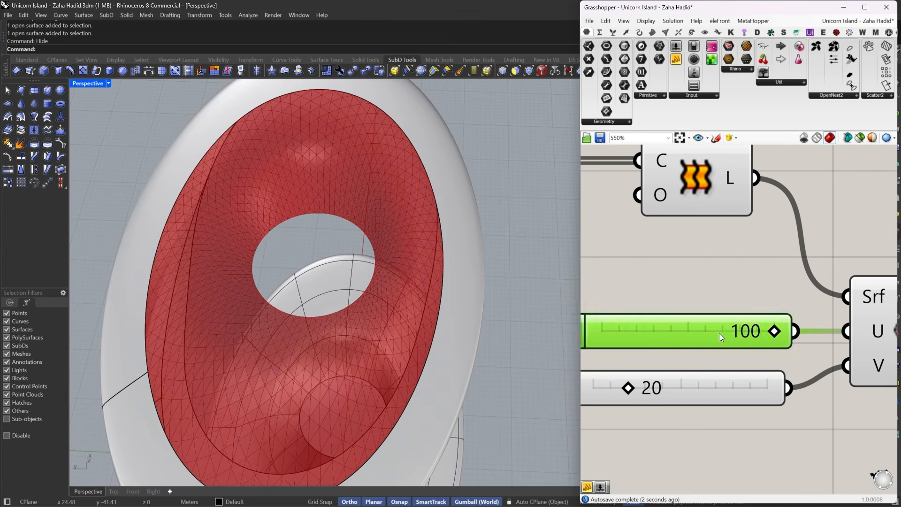
- Set U Divisions to exactly 70 and place the V Divisions slider directly beneath the U Divisions slider
{"action": "double_click", "coordinate": [714, 332]}
{"action": "type", "text": "70"}
{"action": "key", "text": "Return"}
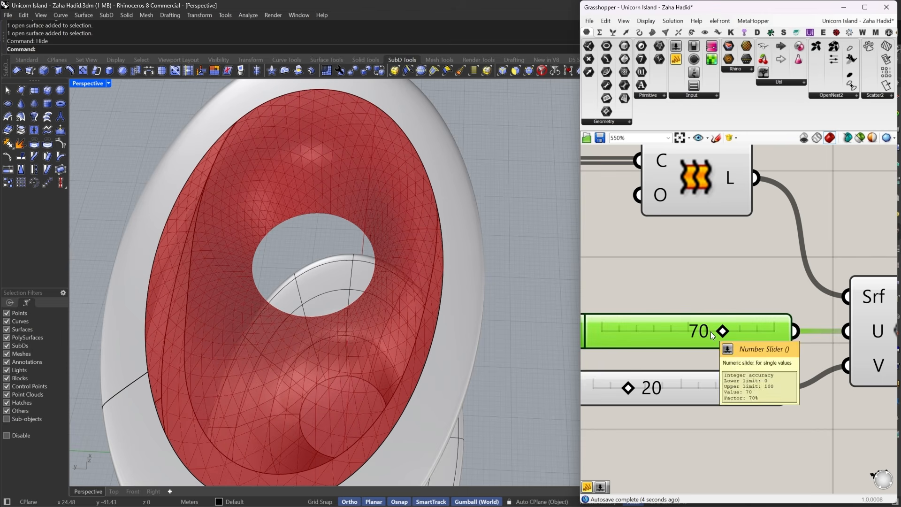
{"action": "mouse_move", "coordinate": [350, 340]}
{"action": "right_mouse_down"}
{"action": "mouse_move", "coordinate": [359, 301]}
{"action": "mouse_move", "coordinate": [361, 338]}
{"action": "right_mouse_up"}
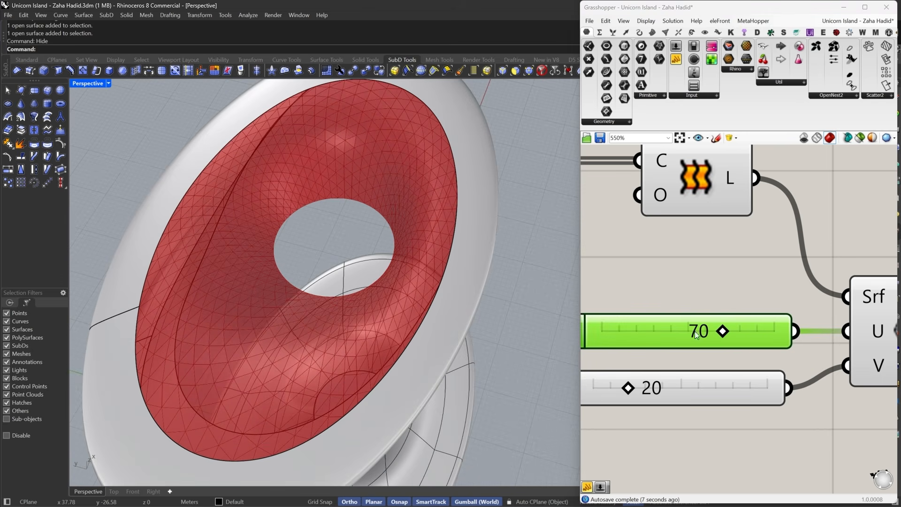
{"action": "left_click", "coordinate": [755, 367]}
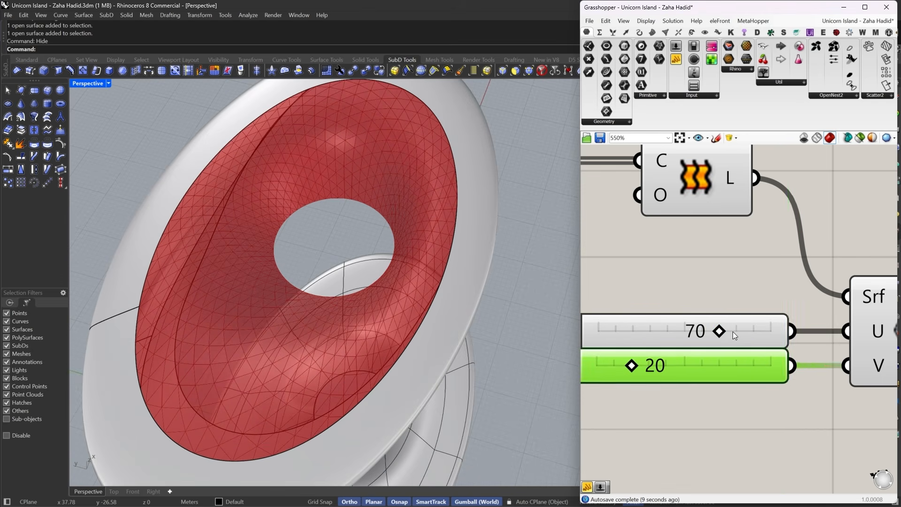
- Turn off the preview of the whole panelling chain, including Loft and Triangle Panels B
{"action": "scroll", "coordinate": [733, 331], "scroll_direction": "down", "scroll_amount": 4}
{"action": "left_click", "coordinate": [758, 345]}
{"action": "right_click_drag", "start_coordinate": [795, 351], "coordinate": [742, 356]}
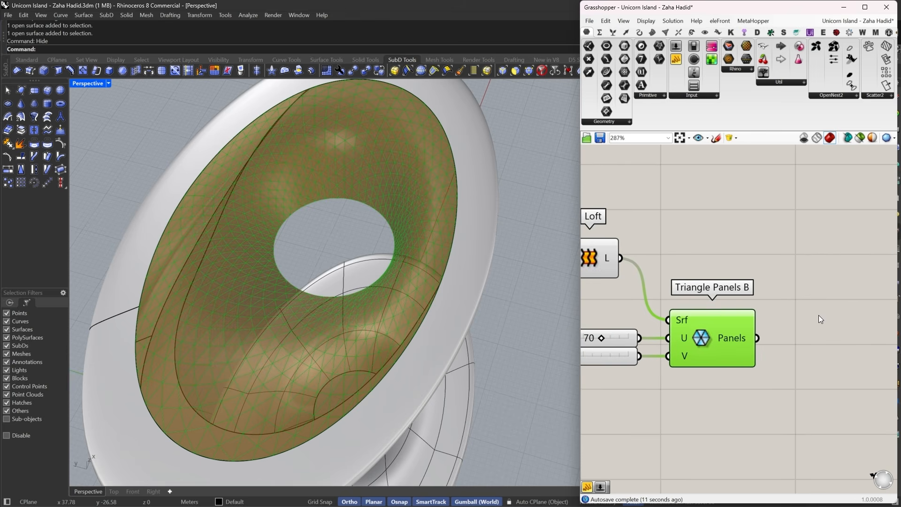
{"action": "right_click_drag", "start_coordinate": [730, 311], "coordinate": [676, 345]}
{"action": "scroll", "coordinate": [740, 322], "scroll_direction": "down", "scroll_amount": 3}
{"action": "left_click", "coordinate": [770, 305]}
{"action": "right_click_drag", "start_coordinate": [729, 299], "coordinate": [783, 321]}
{"action": "scroll", "coordinate": [680, 275], "scroll_direction": "down", "scroll_amount": 2}
{"action": "left_click_drag", "start_coordinate": [751, 251], "coordinate": [612, 416]}
{"action": "right_click", "coordinate": [710, 252]}
{"action": "left_click", "coordinate": [722, 265]}
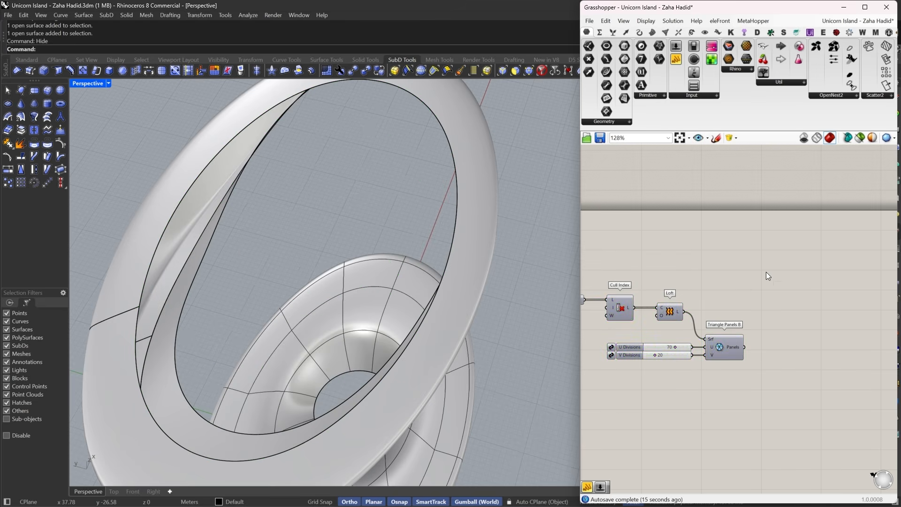
- Add a Partition List after Triangle Panels B, with Panels wired to its L input and U Divisions to its S input
{"action": "right_click_drag", "start_coordinate": [766, 272], "coordinate": [701, 278]}
{"action": "scroll", "coordinate": [710, 322], "scroll_direction": "up", "scroll_amount": 2}
{"action": "double_click", "coordinate": [712, 325]}
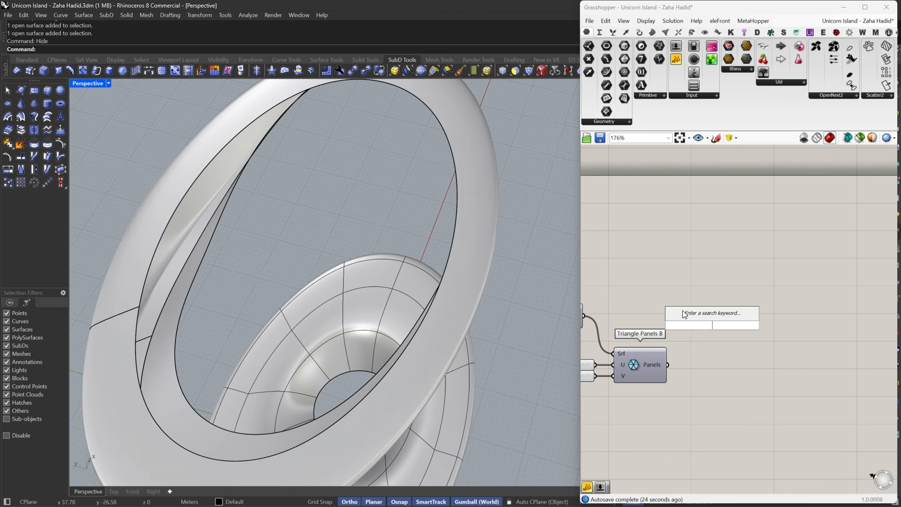
{"action": "double_click", "coordinate": [695, 344]}
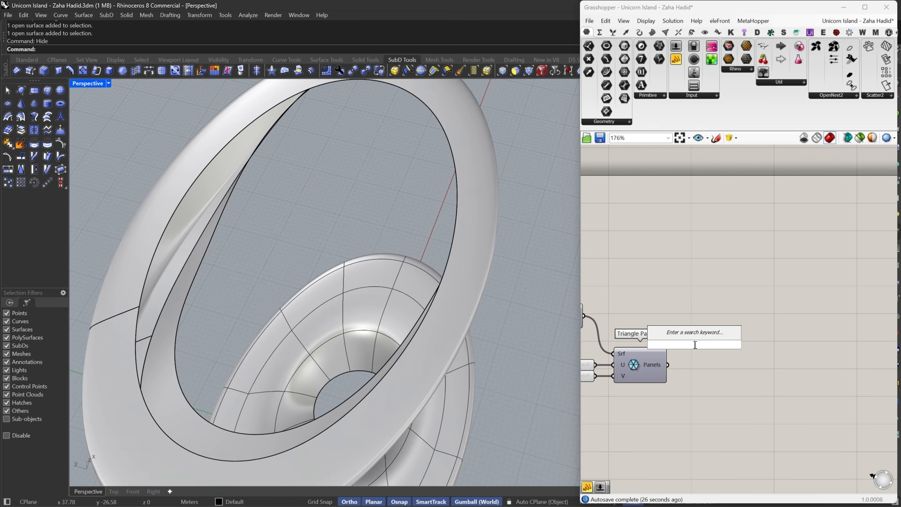
{"action": "type", "text": "par"}
{"action": "left_click", "coordinate": [688, 334]}
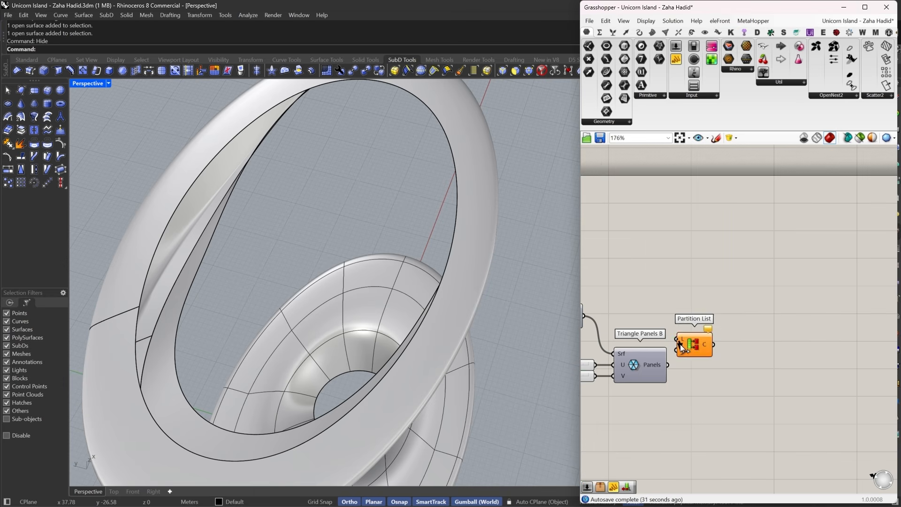
{"action": "left_click_drag", "start_coordinate": [667, 365], "coordinate": [598, 362]}
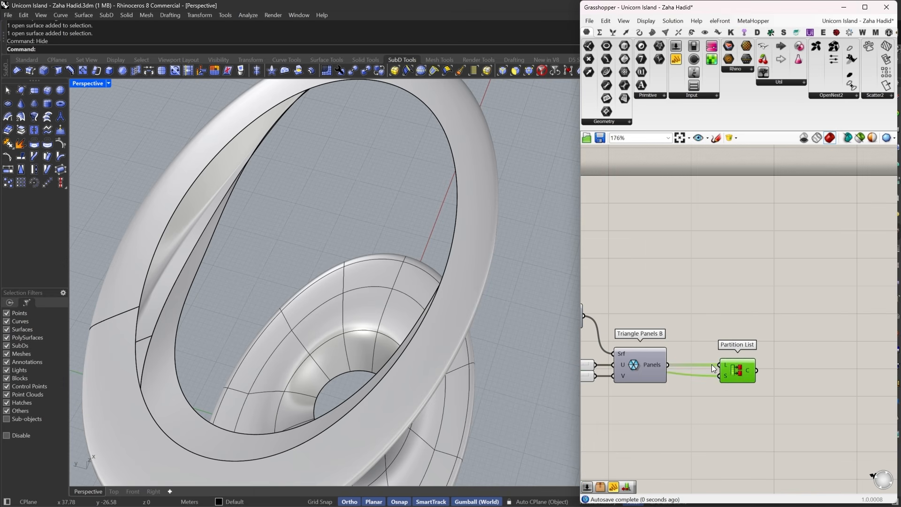
{"action": "left_click_drag", "start_coordinate": [738, 370], "coordinate": [716, 370]}
- Add a Tree Branch Check after the Partition List, with the C output wired to its Data input
{"action": "double_click", "coordinate": [772, 347]}
{"action": "type", "text": "re br"}
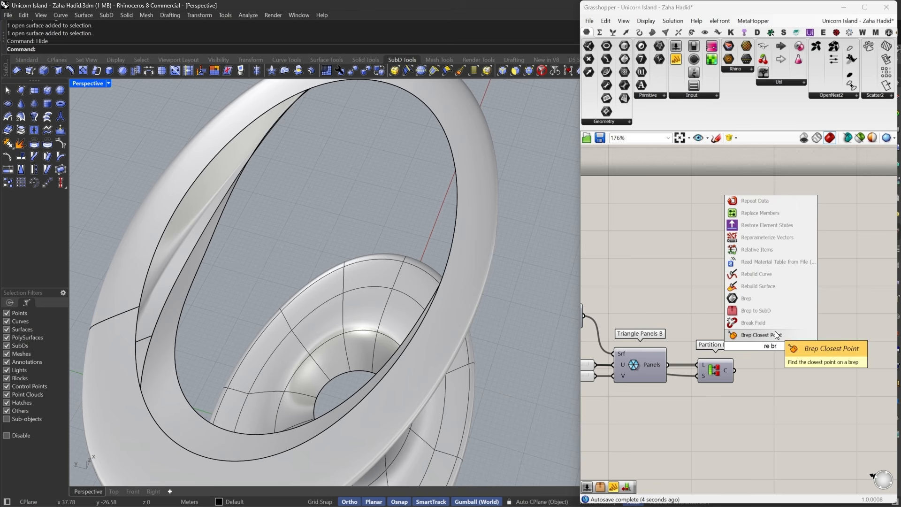
{"action": "key", "text": "ctrl+a"}
{"action": "type", "text": "tr br"}
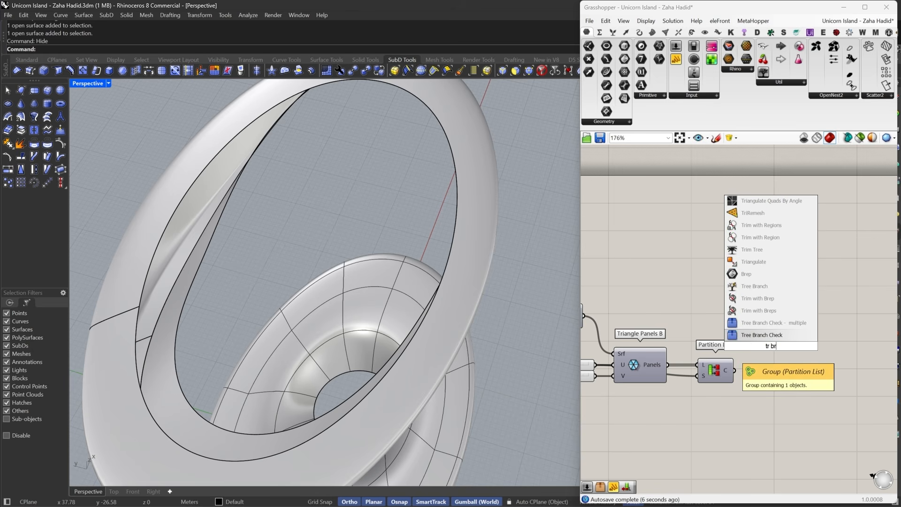
{"action": "left_click", "coordinate": [747, 337]}
{"action": "left_click_drag", "start_coordinate": [749, 339], "coordinate": [734, 370]}
{"action": "left_click", "coordinate": [762, 350]}
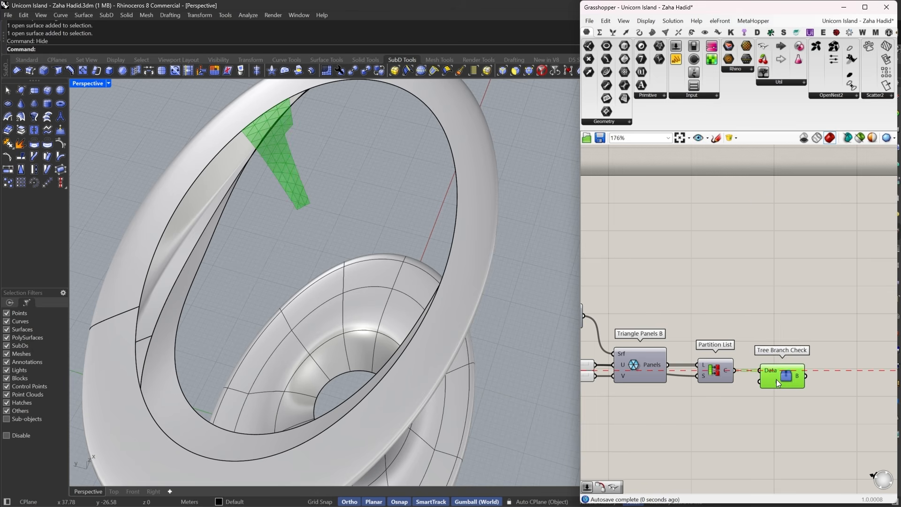
- Wire V Divisions to the Partition List's S input in place of U Divisions, and turn on the preview of Triangle Panels B
{"action": "right_click_drag", "start_coordinate": [741, 371], "coordinate": [816, 344]}
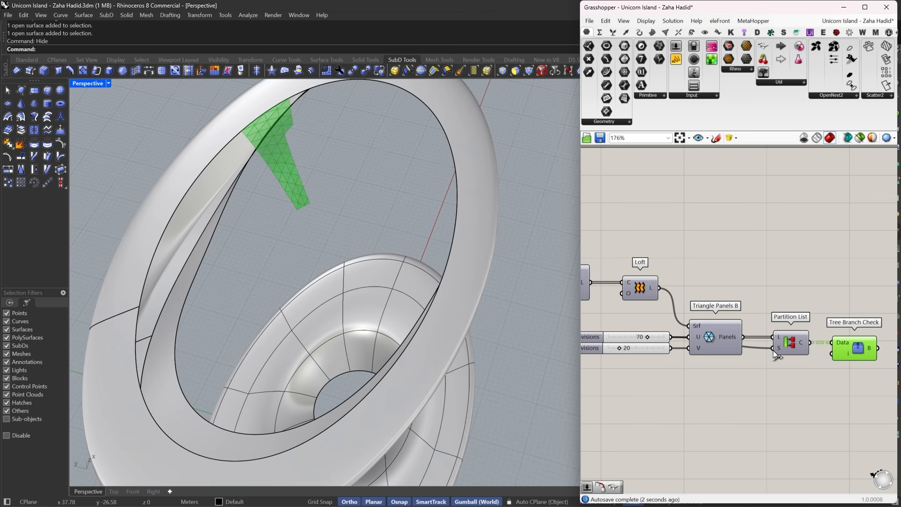
{"action": "scroll", "coordinate": [246, 139], "scroll_direction": "up", "scroll_amount": 3}
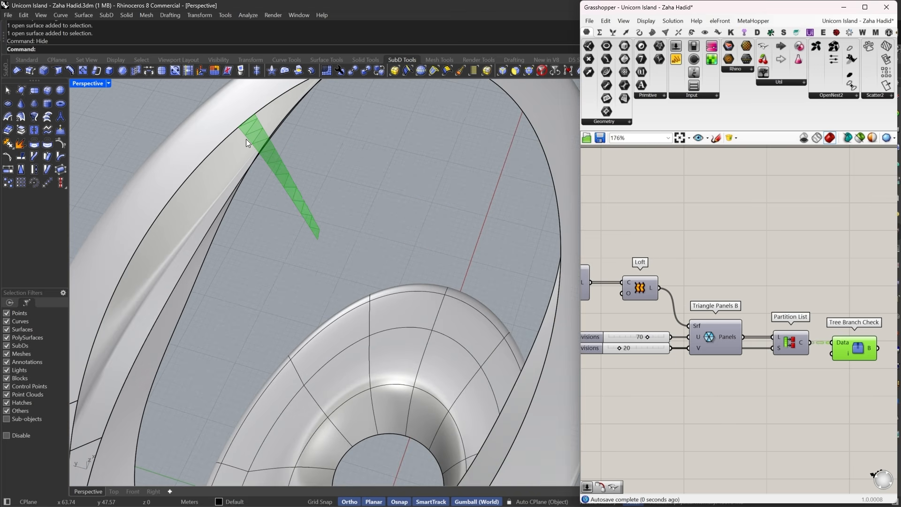
{"action": "right_click_drag", "start_coordinate": [686, 336], "coordinate": [733, 330]}
{"action": "left_click", "coordinate": [764, 323]}
{"action": "middle_click", "coordinate": [764, 322]}
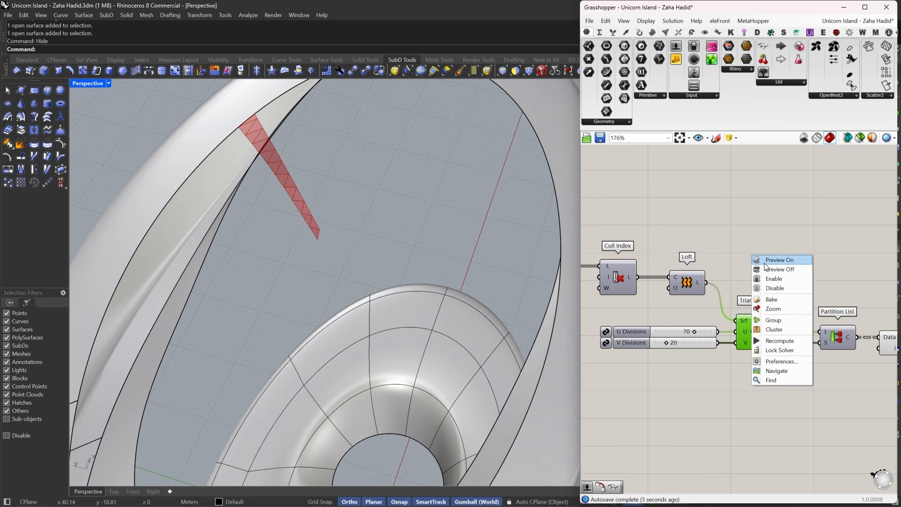
{"action": "left_click", "coordinate": [772, 259]}
{"action": "left_click", "coordinate": [770, 258]}
{"action": "scroll", "coordinate": [286, 183], "scroll_direction": "up", "scroll_amount": 2}
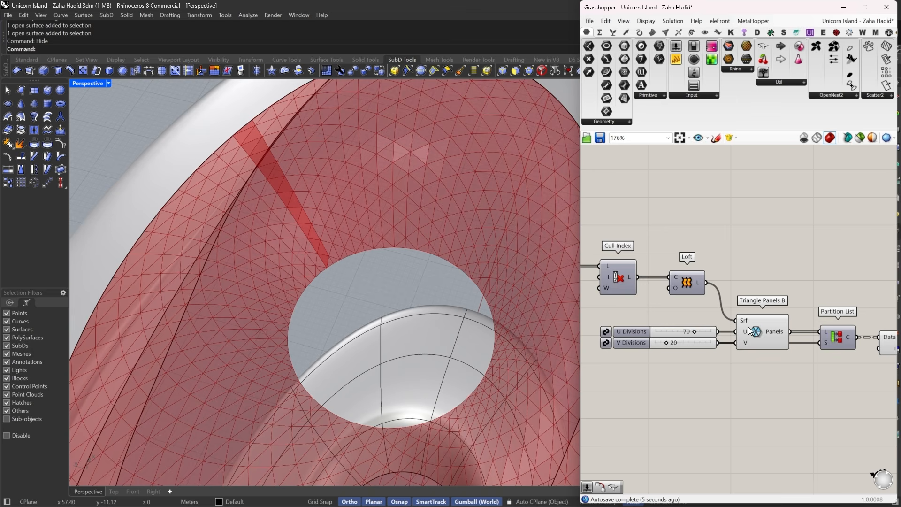
- Apply the expression x+1 to the Partition List's S input to extend the selected panel strip
{"action": "right_click_drag", "start_coordinate": [813, 356], "coordinate": [746, 313]}
{"action": "left_click", "coordinate": [818, 307]}
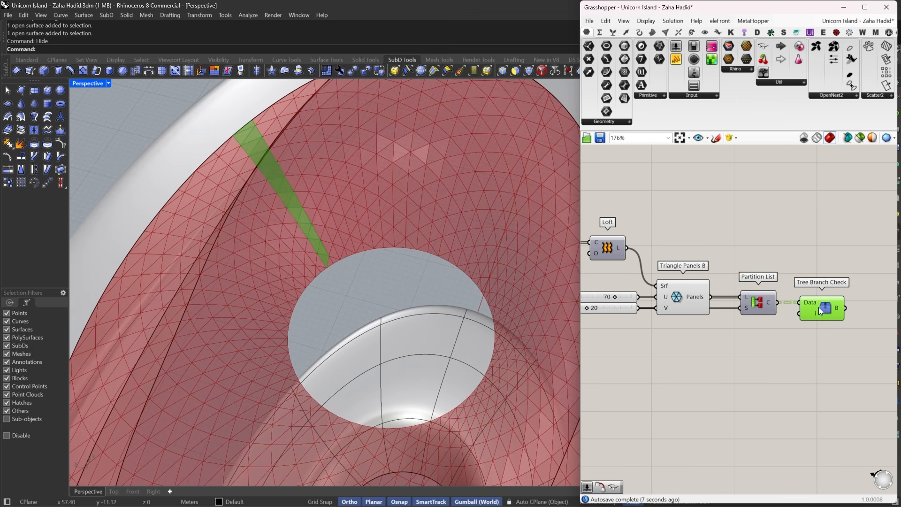
{"action": "scroll", "coordinate": [350, 265], "scroll_direction": "up", "scroll_amount": 3}
{"action": "scroll", "coordinate": [351, 265], "scroll_direction": "up", "scroll_amount": 1}
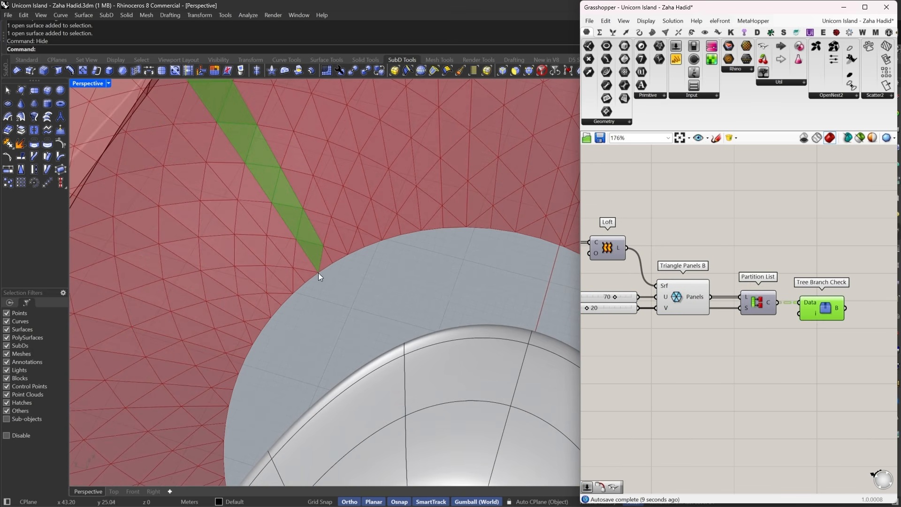
{"action": "scroll", "coordinate": [737, 311], "scroll_direction": "up", "scroll_amount": 3}
{"action": "right_click", "coordinate": [736, 314]}
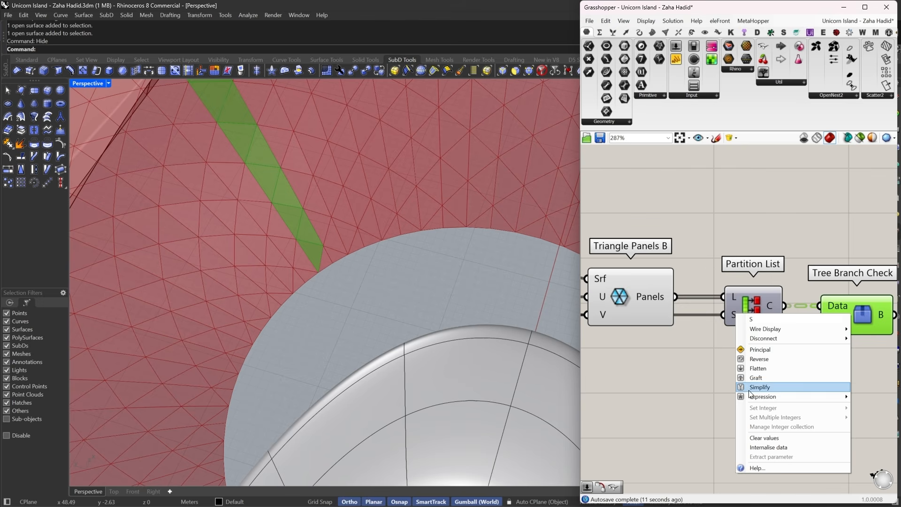
{"action": "mouse_move", "coordinate": [763, 396]}
{"action": "type", "text": "x+1"}
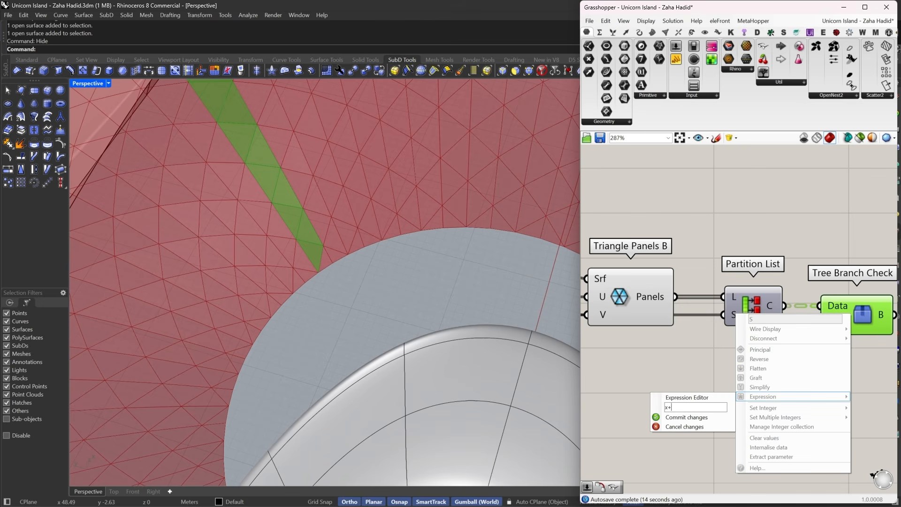
{"action": "left_click", "coordinate": [709, 414]}
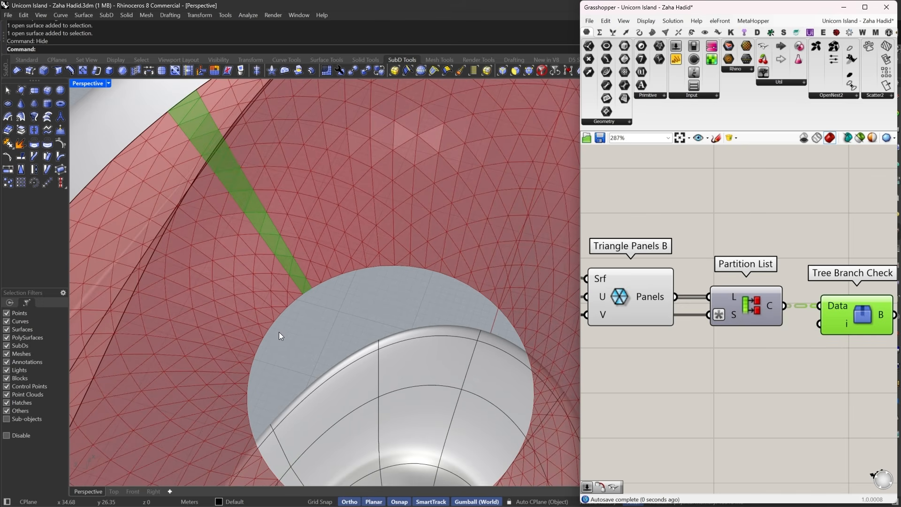
{"action": "left_click", "coordinate": [744, 315]}
{"action": "left_click_drag", "start_coordinate": [744, 314], "coordinate": [734, 314]}
- Add a List Item below Tree Branch Check, with the Partition List's C output wired to its L input, and inspect the highlighted panels
{"action": "right_click_drag", "start_coordinate": [791, 312], "coordinate": [675, 324]}
{"action": "left_click", "coordinate": [696, 380]}
{"action": "double_click", "coordinate": [696, 380]}
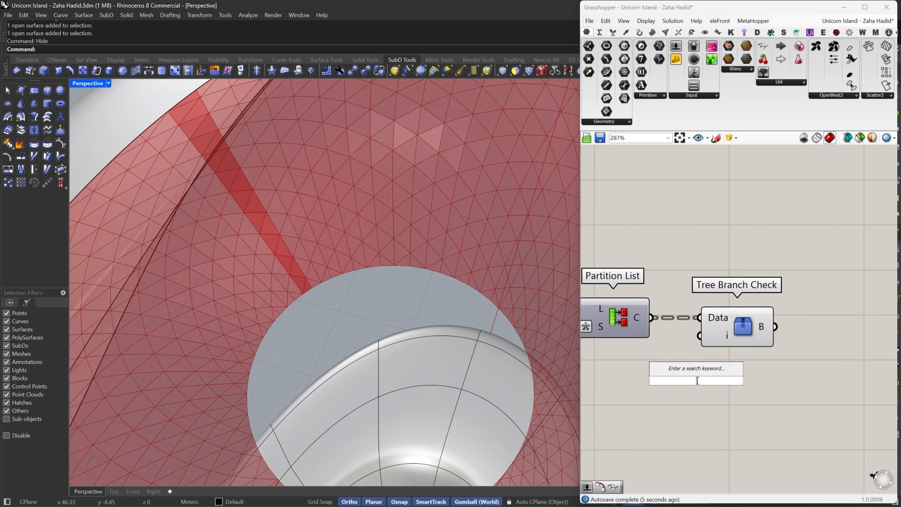
{"action": "type", "text": "list item"}
{"action": "left_click", "coordinate": [683, 370]}
{"action": "left_click_drag", "start_coordinate": [665, 363], "coordinate": [651, 318]}
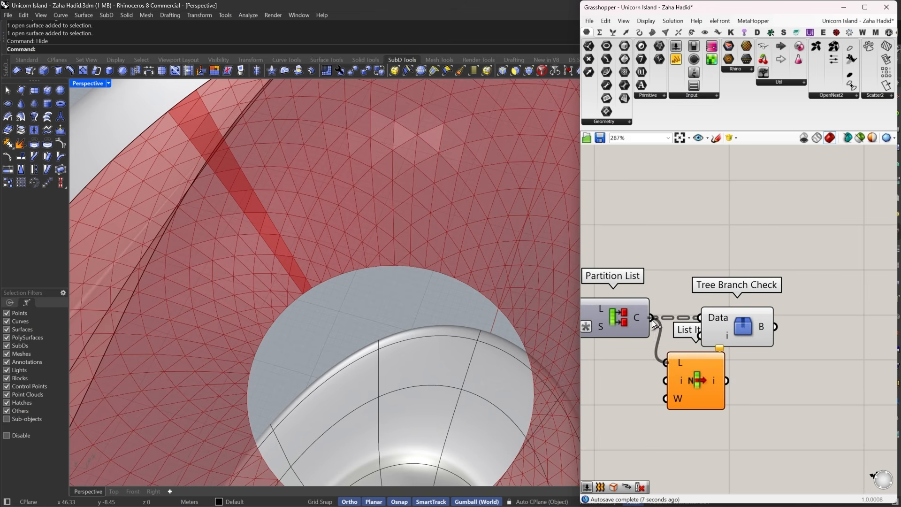
{"action": "left_click_drag", "start_coordinate": [697, 390], "coordinate": [710, 398]}
{"action": "scroll", "coordinate": [370, 203], "scroll_direction": "down", "scroll_amount": 6}
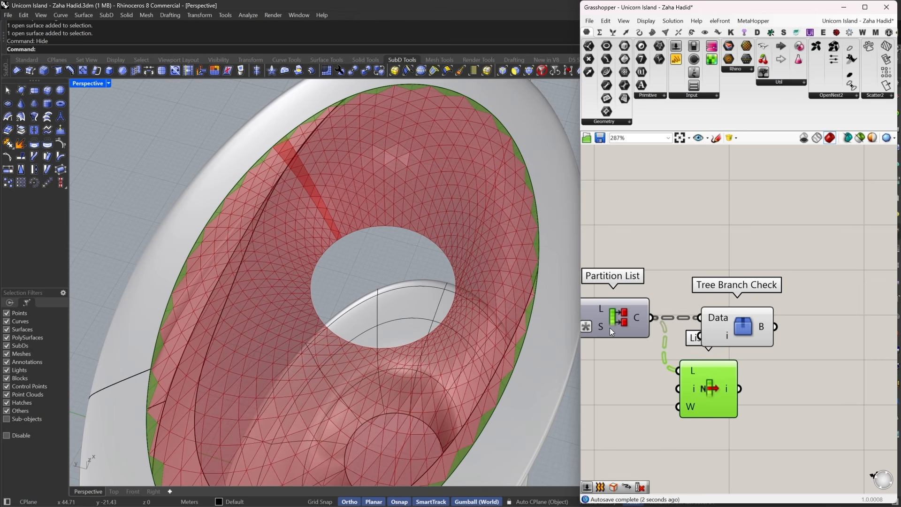
{"action": "scroll", "coordinate": [610, 328], "scroll_direction": "down", "scroll_amount": 3}
{"action": "scroll", "coordinate": [478, 294], "scroll_direction": "up", "scroll_amount": 3}
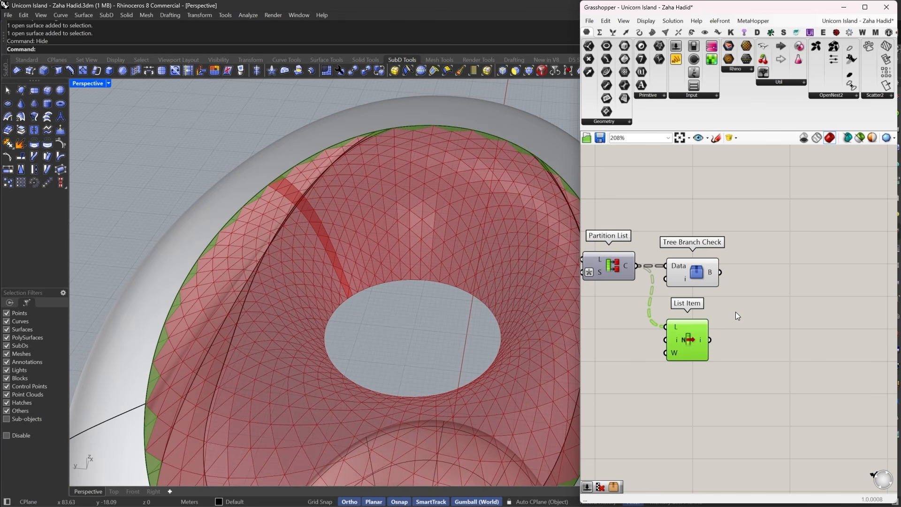
{"action": "right_click_drag", "start_coordinate": [789, 311], "coordinate": [756, 306]}
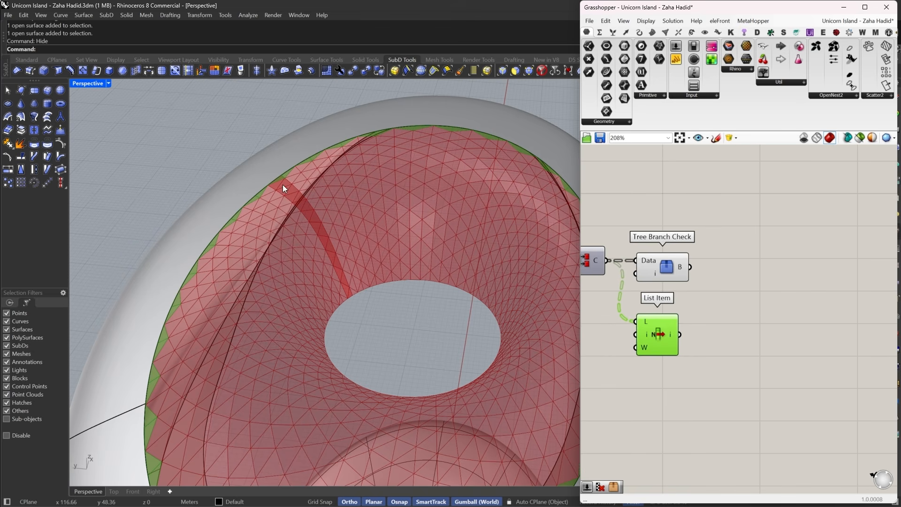
{"action": "right_click_drag", "start_coordinate": [748, 328], "coordinate": [767, 330]}
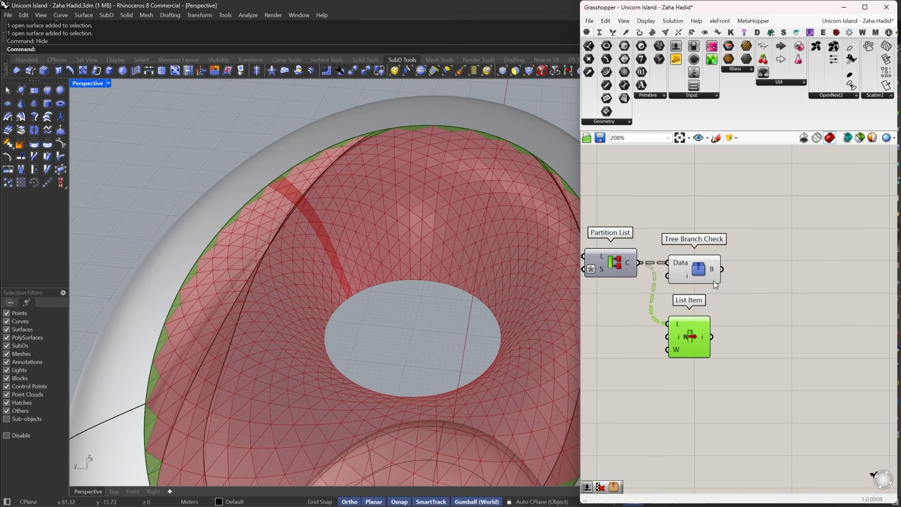
- Insert a Flip Matrix after the Partition List, wired from C, and feed its output to Tree Branch Check's Data input
{"action": "double_click", "coordinate": [753, 326]}
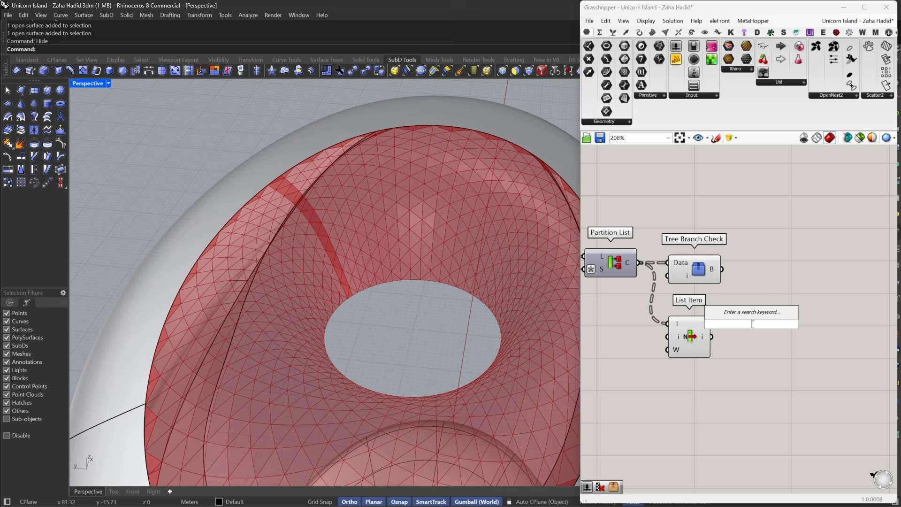
{"action": "type", "text": "flip"}
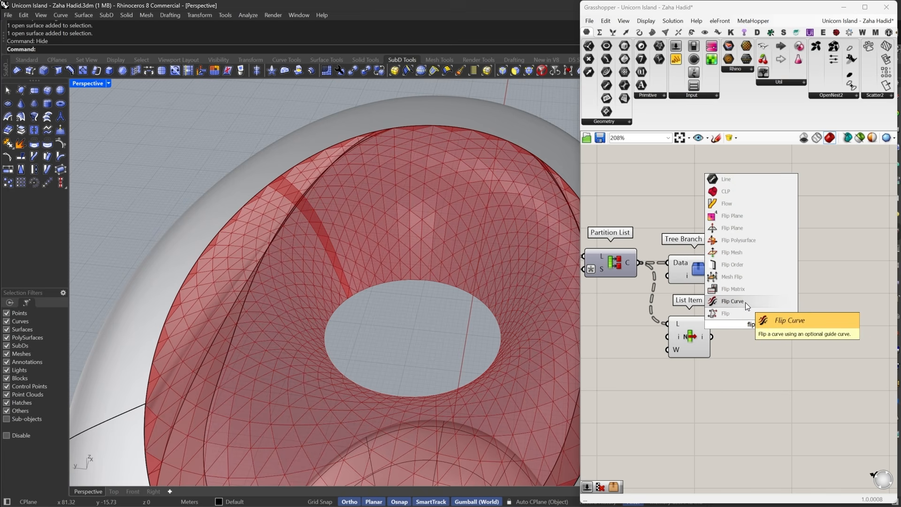
{"action": "left_click", "coordinate": [744, 289]}
{"action": "left_click_drag", "start_coordinate": [731, 322], "coordinate": [633, 264]}
{"action": "left_click_drag", "start_coordinate": [712, 276], "coordinate": [796, 240]}
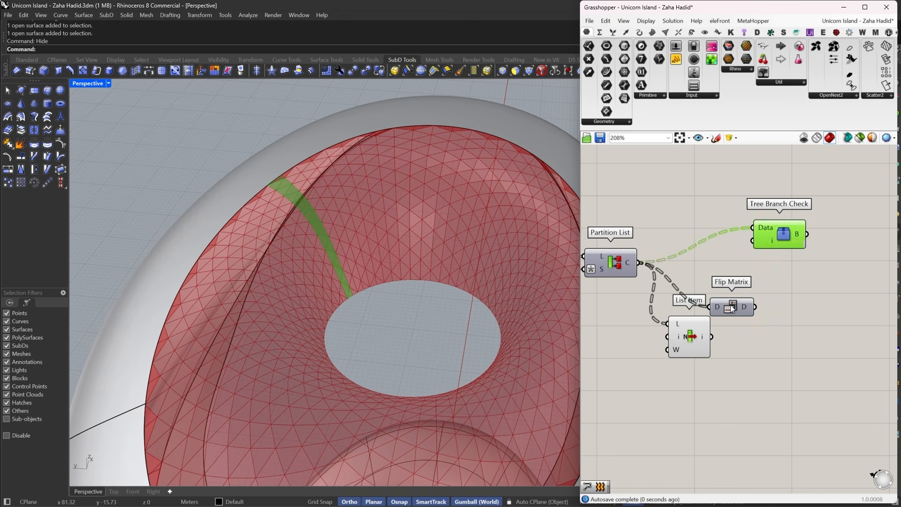
{"action": "left_click_drag", "start_coordinate": [731, 308], "coordinate": [690, 264]}
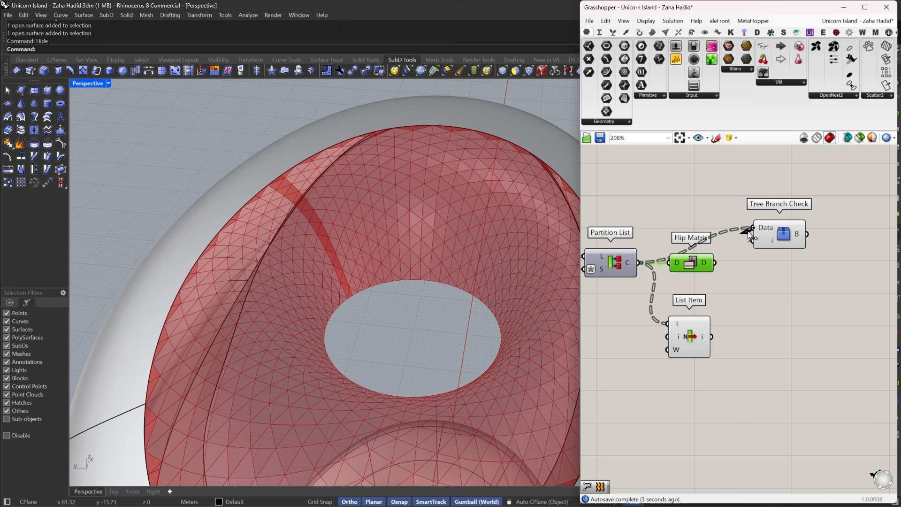
{"action": "left_click_drag", "start_coordinate": [748, 231], "coordinate": [790, 267]}
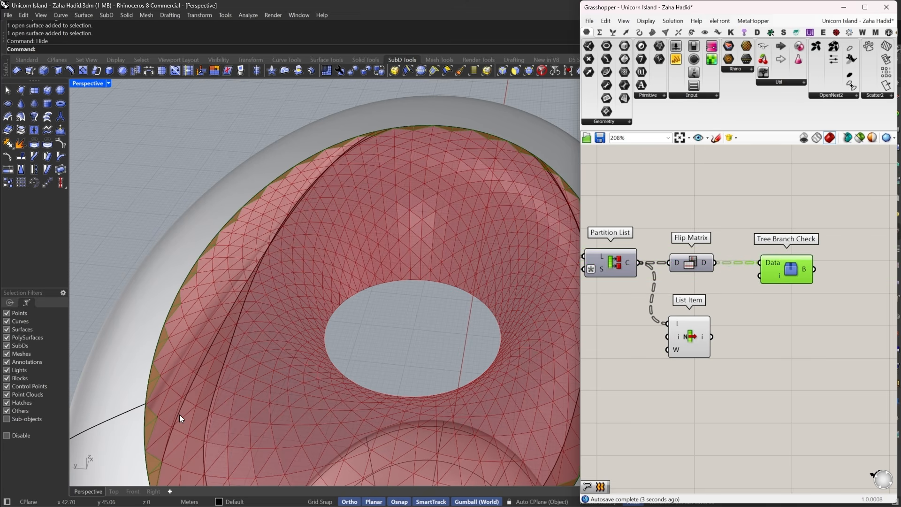
{"action": "right_click_drag", "start_coordinate": [851, 269], "coordinate": [773, 305]}
{"action": "left_click_drag", "start_coordinate": [705, 302], "coordinate": [791, 214]}
{"action": "double_click", "coordinate": [690, 313]}
{"action": "type", "text": "trim"}
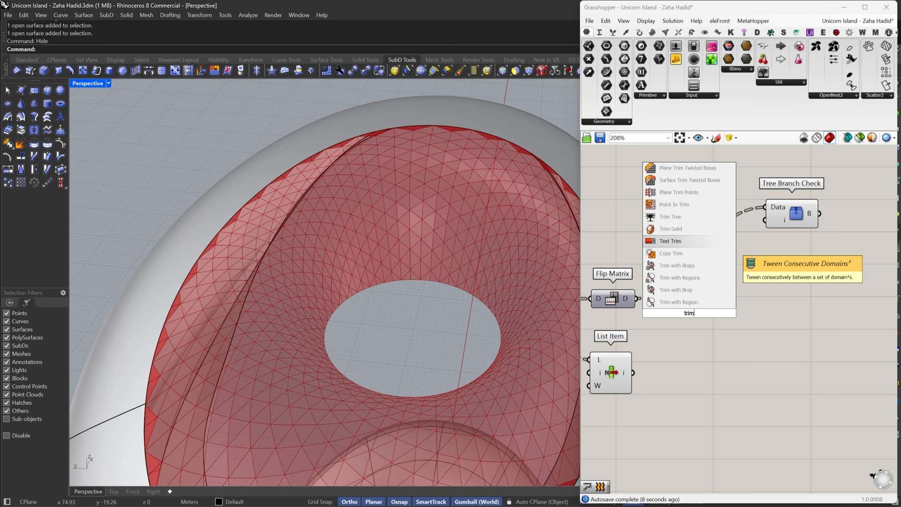
{"action": "left_click", "coordinate": [688, 218]}
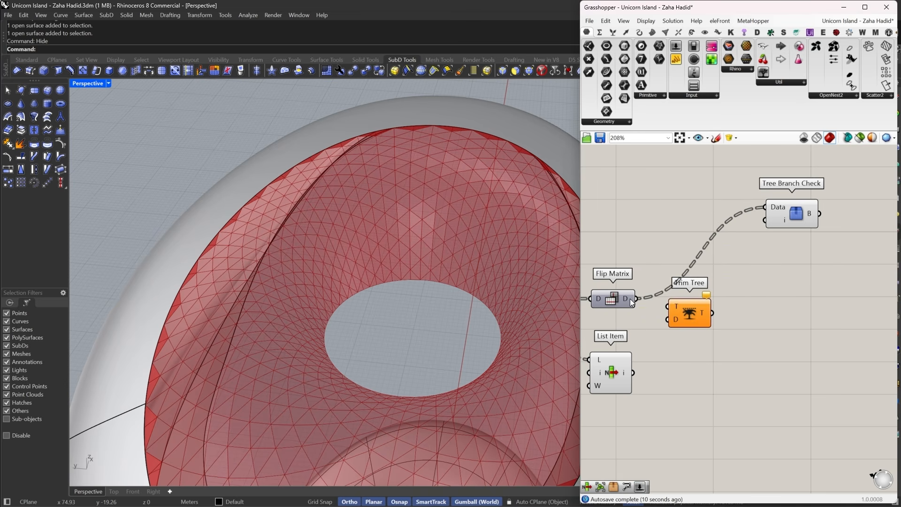
- Flatten the data output of the Flip Matrix component
{"action": "mouse_move", "coordinate": [630, 298]}
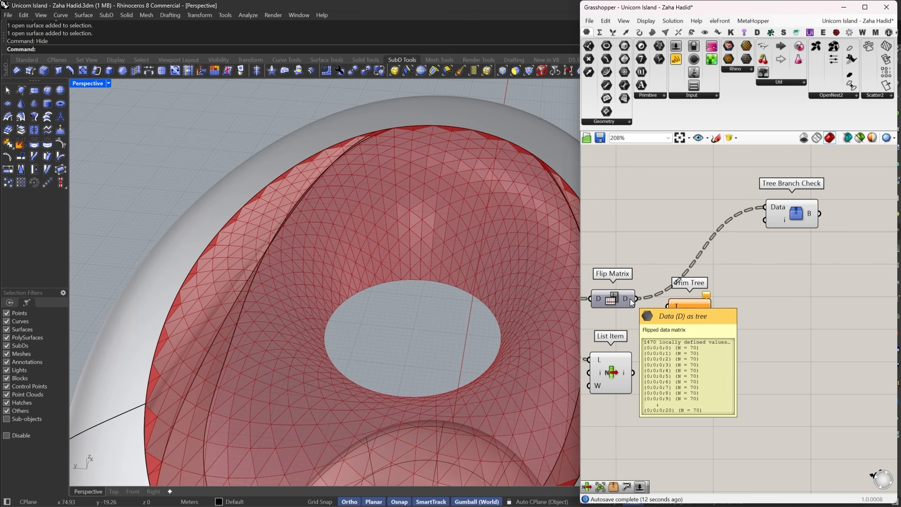
{"action": "right_click", "coordinate": [630, 299]}
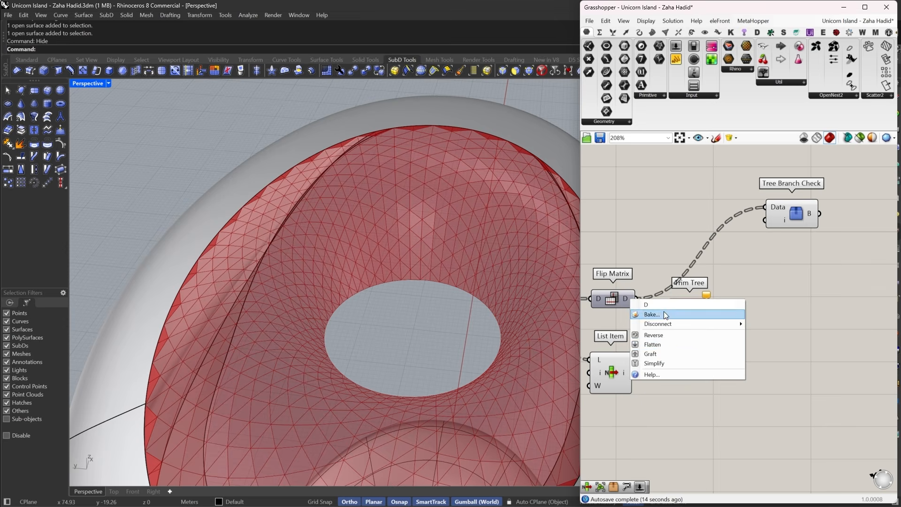
{"action": "left_click", "coordinate": [667, 345]}
- Delete the Trim Tree, List Item and Tree Branch Check components, leaving Flip Matrix at the end of the definition
{"action": "left_click", "coordinate": [694, 313]}
{"action": "left_click_drag", "start_coordinate": [696, 314], "coordinate": [758, 296]}
{"action": "right_click_drag", "start_coordinate": [770, 318], "coordinate": [796, 311]}
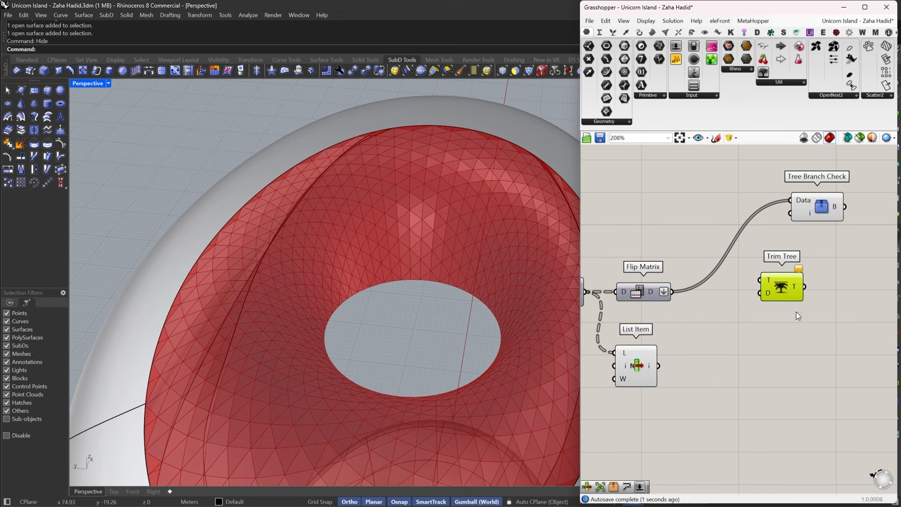
{"action": "key", "text": "Delete"}
{"action": "left_click_drag", "start_coordinate": [810, 346], "coordinate": [639, 366]}
{"action": "key", "text": "Delete"}
{"action": "left_click", "coordinate": [802, 208]}
{"action": "key", "text": "Delete"}
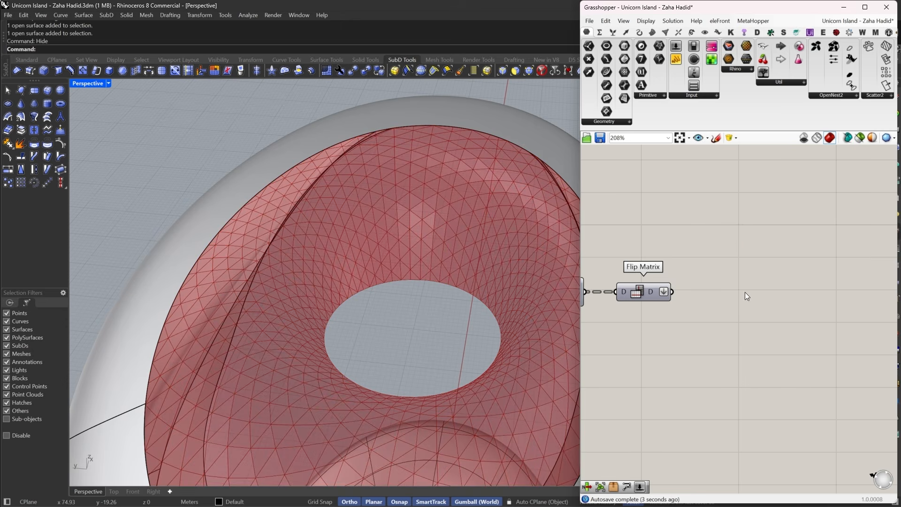
- Add a List Indices component fed by the flattened Flip Matrix output and place it close beside Flip Matrix
{"action": "double_click", "coordinate": [745, 292]}
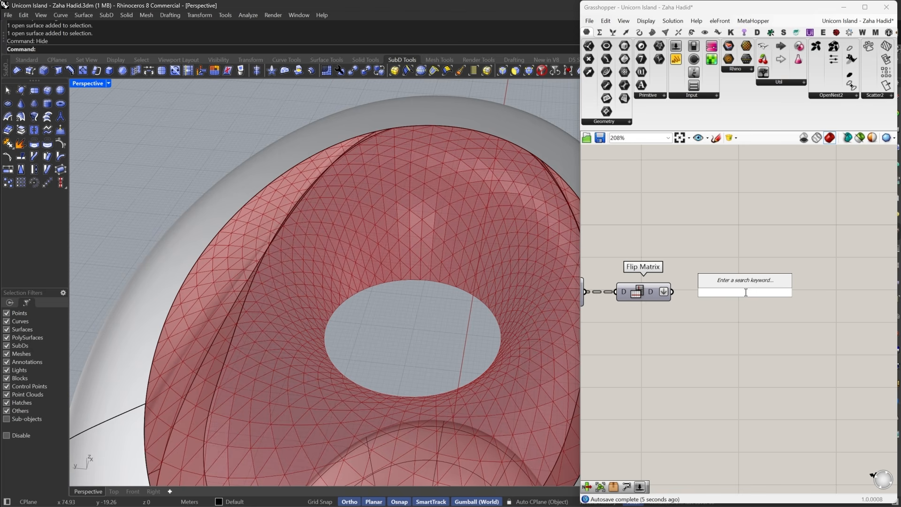
{"action": "type", "text": "li in"}
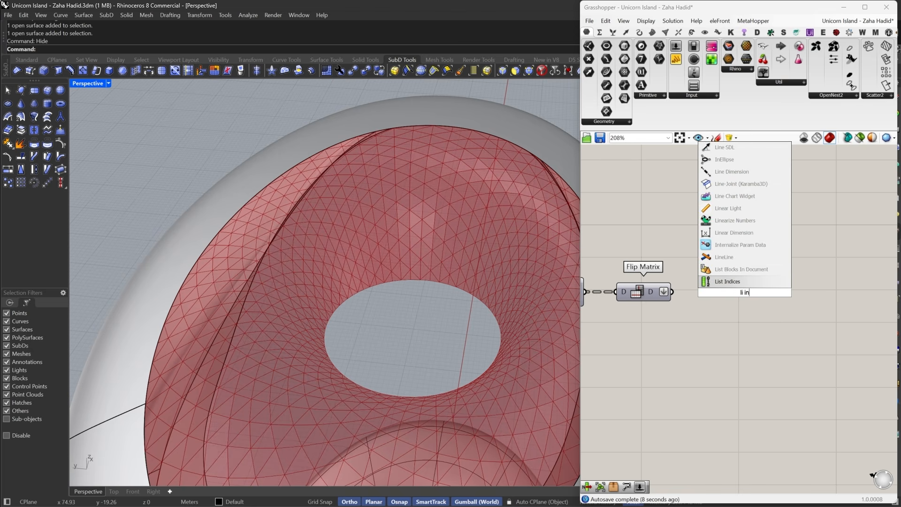
{"action": "left_click", "coordinate": [737, 282]}
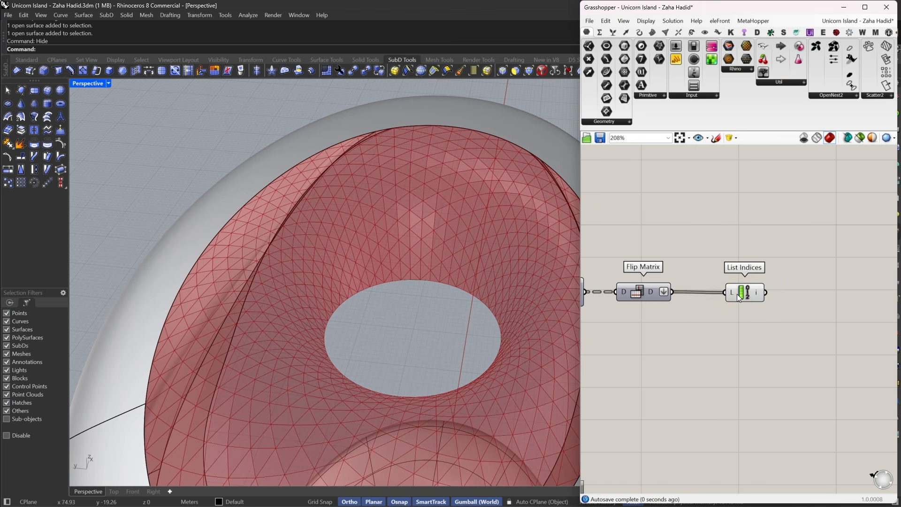
{"action": "left_click_drag", "start_coordinate": [737, 294], "coordinate": [712, 292]}
{"action": "mouse_move", "coordinate": [729, 294]}
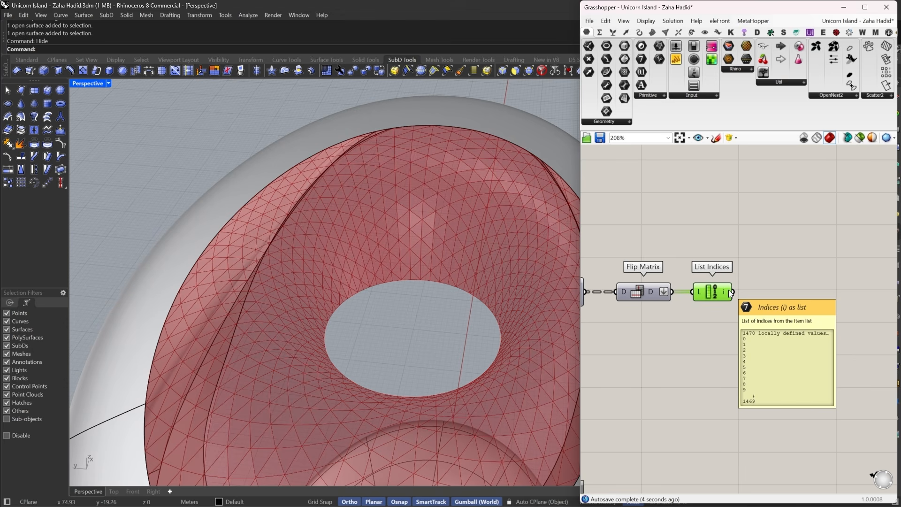
- Add a Bounds component after List Indices, using the indices as its numbers input
{"action": "right_click_drag", "start_coordinate": [760, 290], "coordinate": [716, 286]}
{"action": "double_click", "coordinate": [716, 286]}
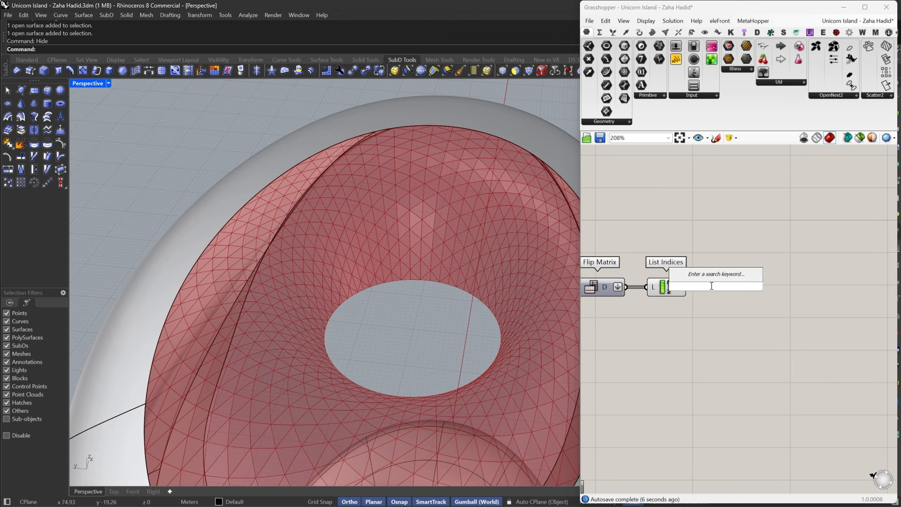
{"action": "type", "text": "bou"}
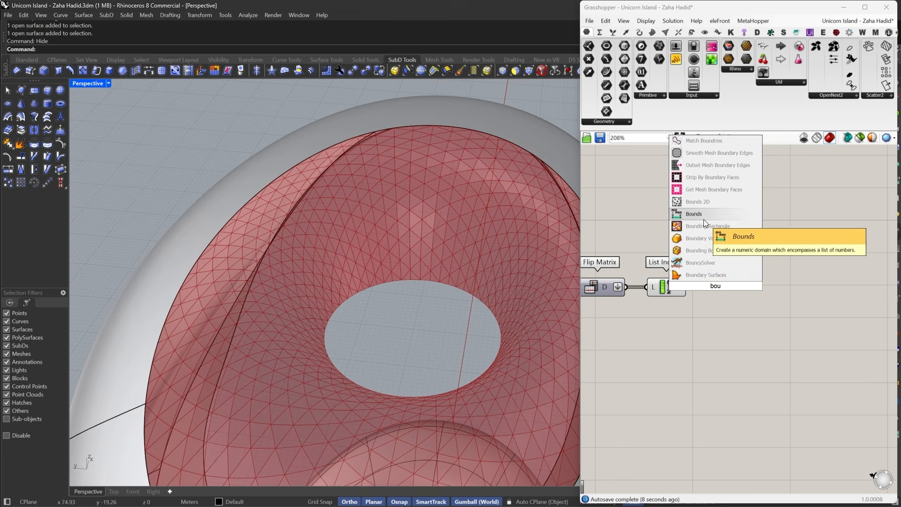
{"action": "left_click", "coordinate": [703, 215]}
{"action": "left_click_drag", "start_coordinate": [708, 288], "coordinate": [714, 290]}
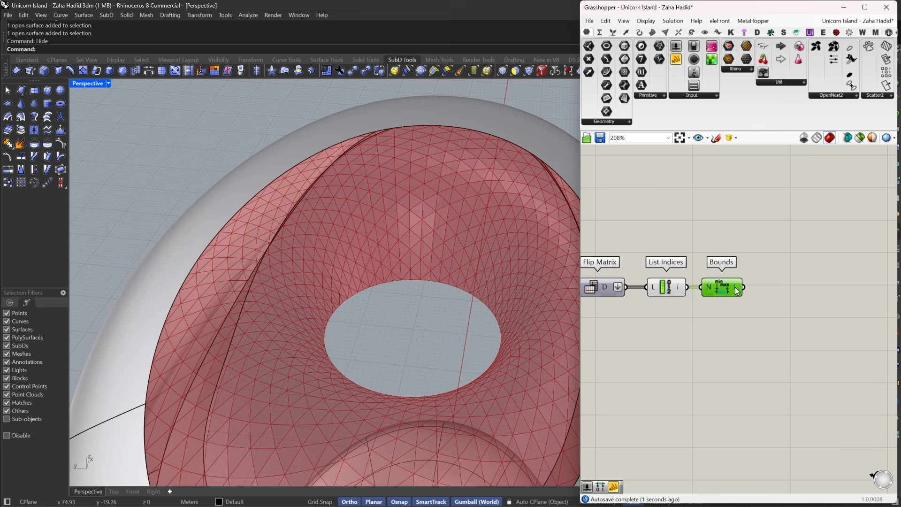
- Add a Deconstruct Domain component and connect the Bounds domain to its input
{"action": "double_click", "coordinate": [770, 288]}
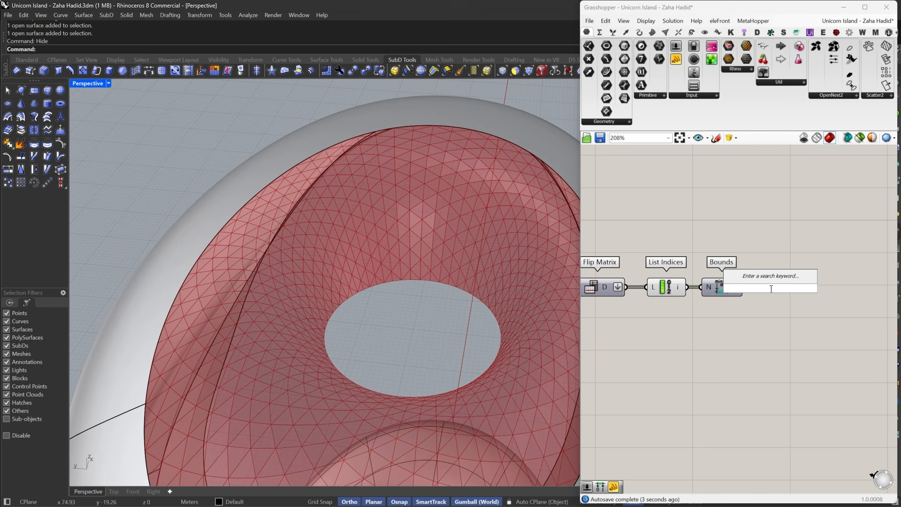
{"action": "right_click_drag", "start_coordinate": [770, 300], "coordinate": [728, 306]}
{"action": "double_click", "coordinate": [740, 288]}
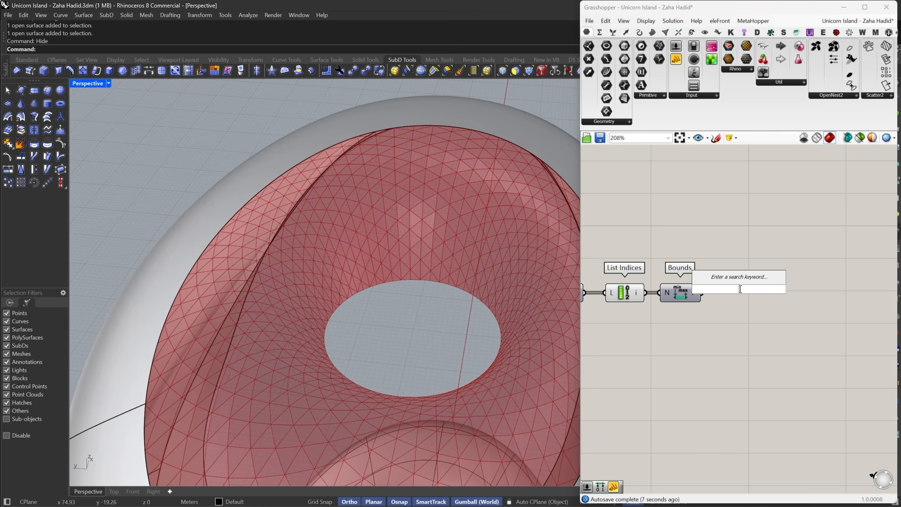
{"action": "type", "text": "de"}
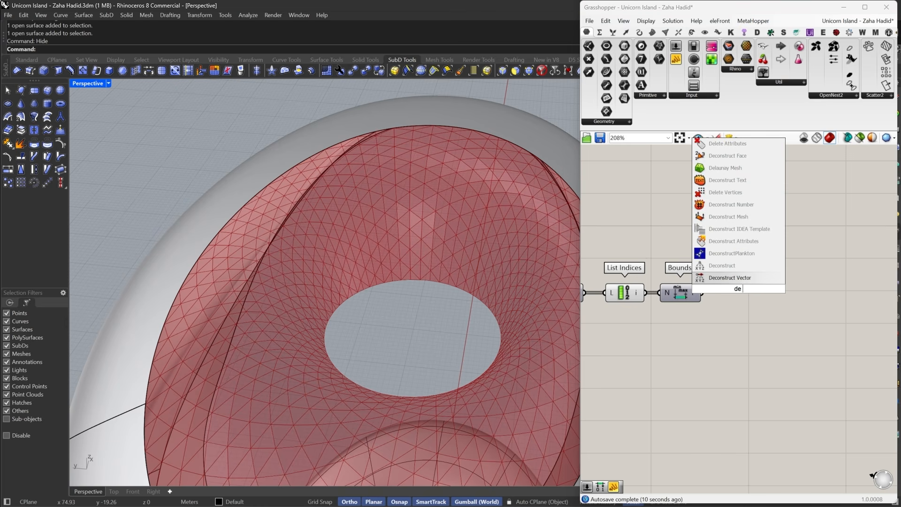
{"action": "type", "text": " do"}
{"action": "left_click", "coordinate": [731, 276]}
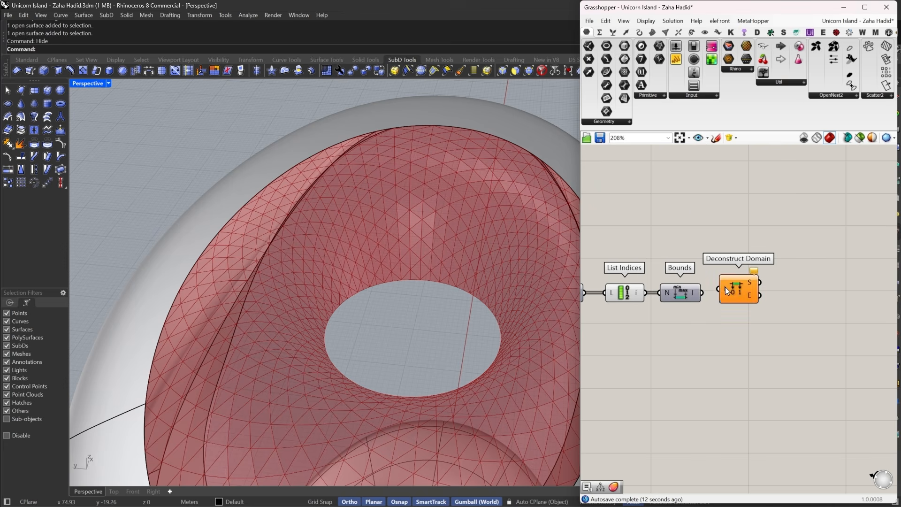
{"action": "left_click_drag", "start_coordinate": [702, 293], "coordinate": [748, 305]}
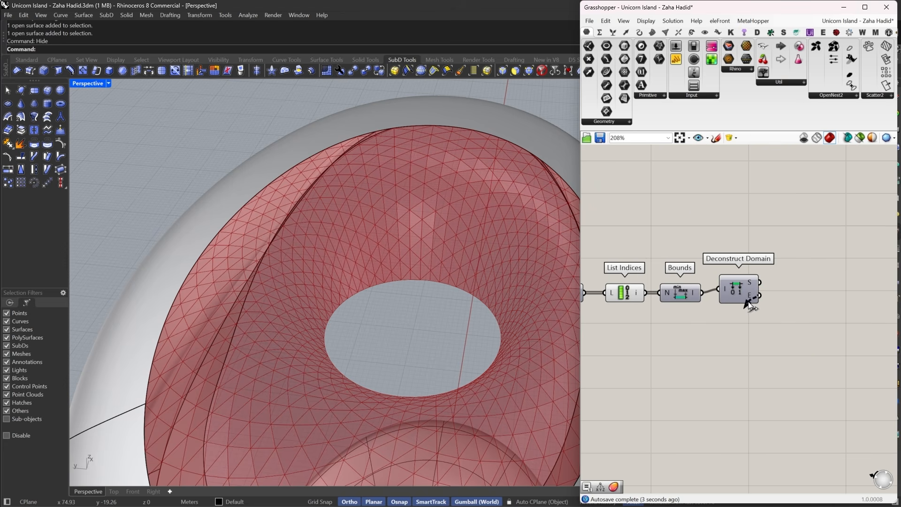
- Add a Tween Two Numbers component and wire the deconstructed domain's start to A and end to B
{"action": "double_click", "coordinate": [774, 292]}
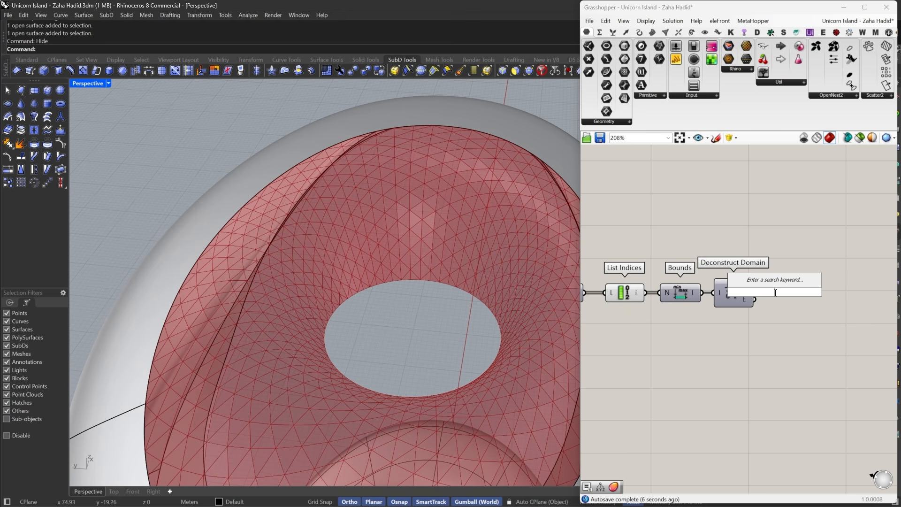
{"action": "type", "text": "tw"}
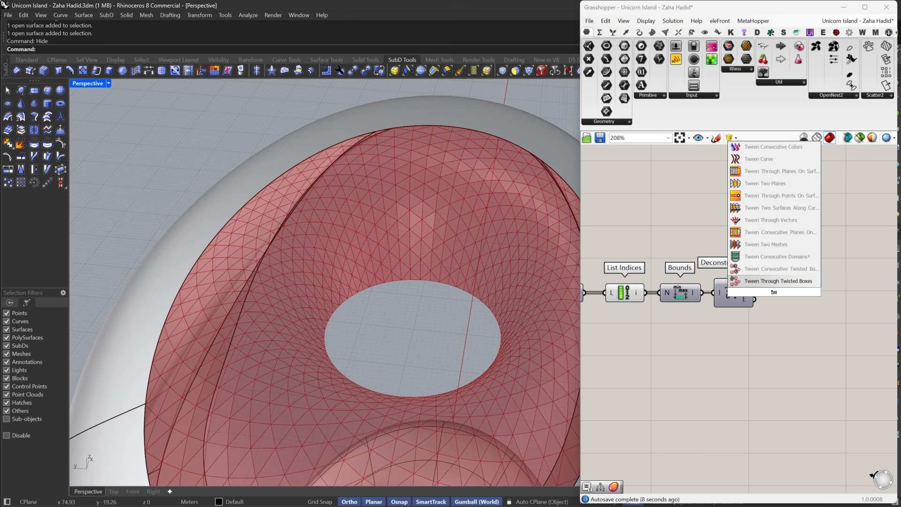
{"action": "type", "text": "ee"}
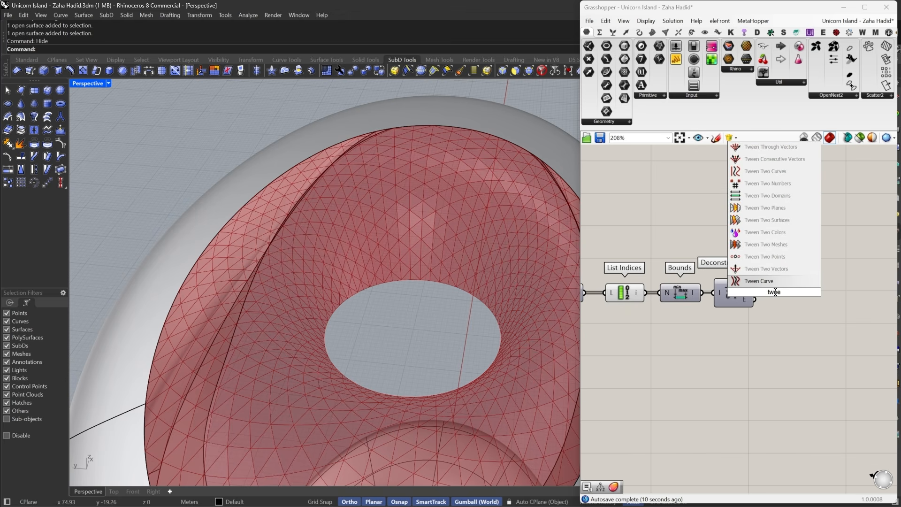
{"action": "left_click", "coordinate": [767, 183]}
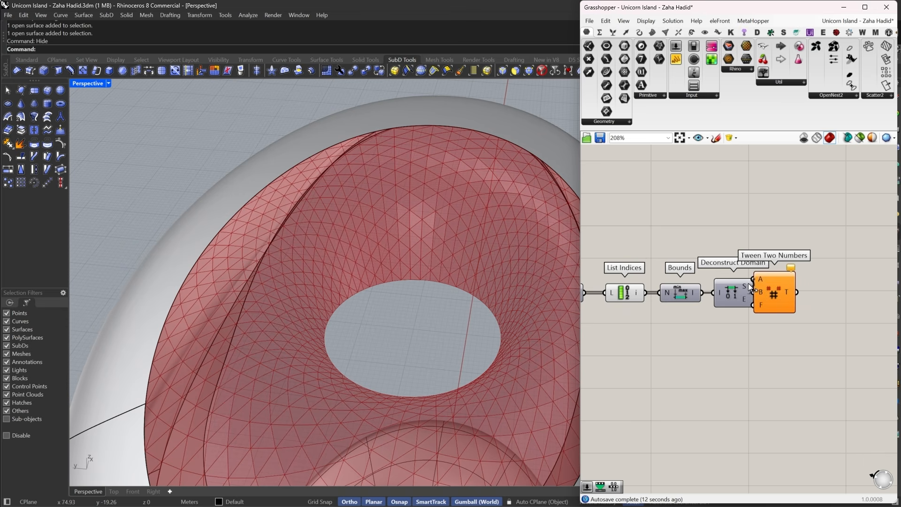
{"action": "left_click_drag", "start_coordinate": [747, 283], "coordinate": [748, 285]}
{"action": "left_click_drag", "start_coordinate": [753, 292], "coordinate": [790, 306]}
- Create a 0.25 number slider, connect it to the Tween Two Numbers factor input and align it below the chain
{"action": "double_click", "coordinate": [733, 340]}
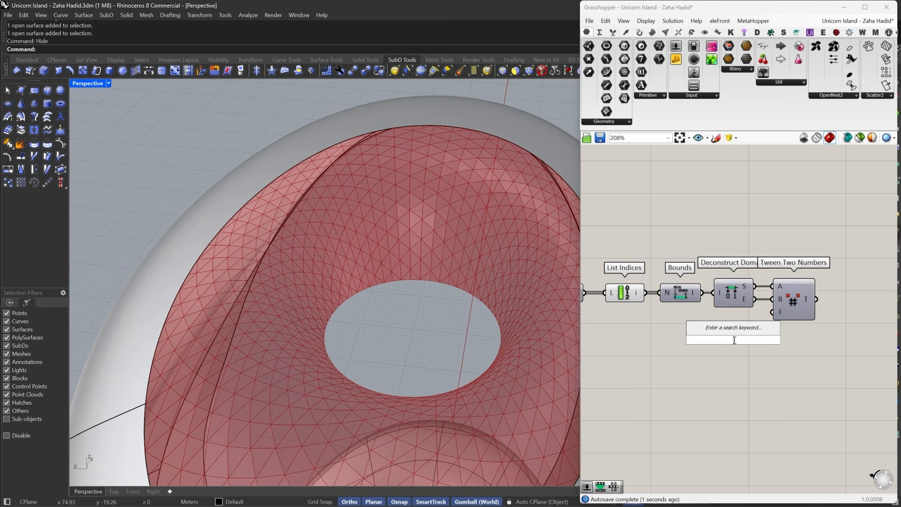
{"action": "type", "text": ".25"}
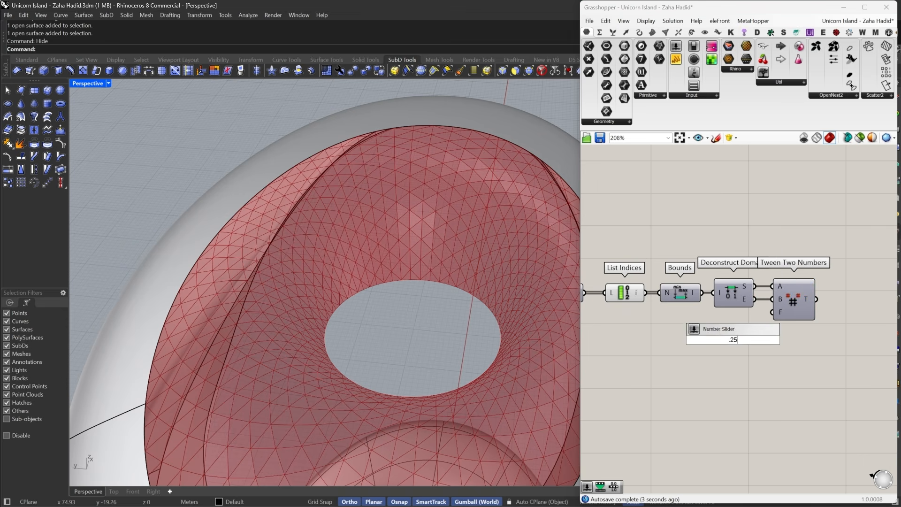
{"action": "key", "text": "Return"}
{"action": "mouse_move", "coordinate": [770, 313]}
{"action": "left_mouse_down"}
{"action": "mouse_move", "coordinate": [785, 336]}
{"action": "mouse_move", "coordinate": [734, 344]}
{"action": "mouse_move", "coordinate": [783, 308]}
{"action": "left_mouse_up"}
{"action": "left_click_drag", "start_coordinate": [737, 346], "coordinate": [737, 333]}
{"action": "right_click_drag", "start_coordinate": [808, 298], "coordinate": [717, 303]}
{"action": "mouse_move", "coordinate": [712, 305]}
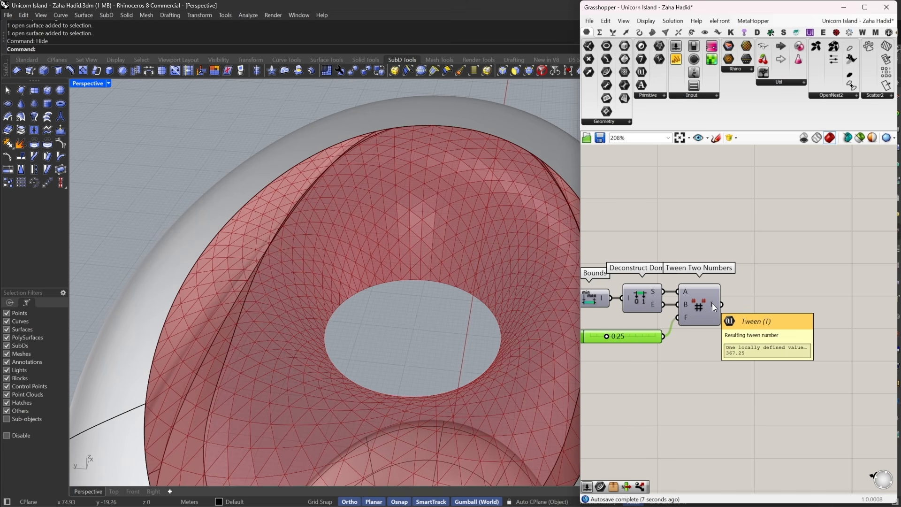
- Add a Series component and drive its count input with the Tween Two Numbers result
{"action": "double_click", "coordinate": [753, 280]}
{"action": "type", "text": "s"}
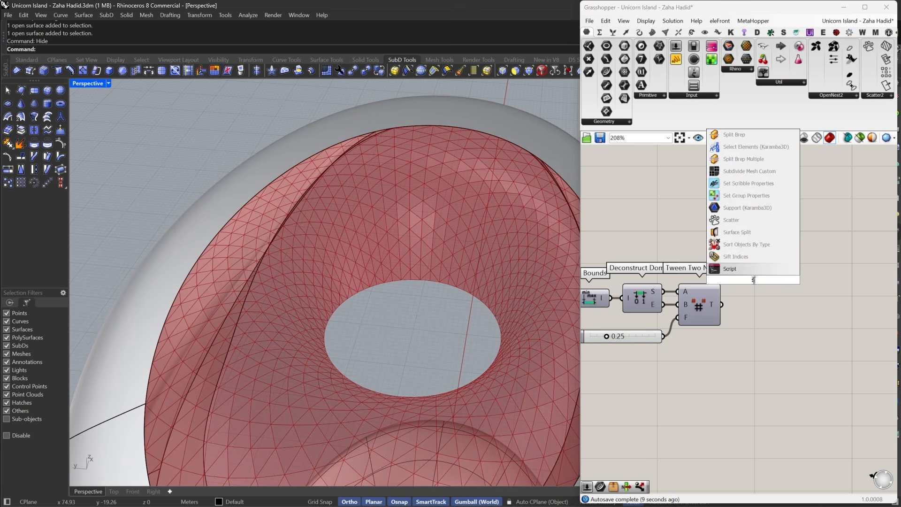
{"action": "type", "text": "eries"}
{"action": "key", "text": "Return"}
{"action": "left_click_drag", "start_coordinate": [745, 274], "coordinate": [713, 311]}
{"action": "left_click_drag", "start_coordinate": [812, 293], "coordinate": [761, 302]}
- Move the whole chain from List Indices to Series, with its factor slider, below the Flip Matrix component
{"action": "scroll", "coordinate": [764, 294], "scroll_direction": "down", "scroll_amount": 3}
{"action": "left_click_drag", "start_coordinate": [845, 272], "coordinate": [668, 366]}
{"action": "left_click_drag", "start_coordinate": [663, 328], "coordinate": [666, 363]}
- Add a Cull Index component after Series, with Flip Matrix data as its list and the Series output as its indices
{"action": "left_click", "coordinate": [723, 298]}
{"action": "double_click", "coordinate": [723, 298]}
{"action": "type", "text": "cull"}
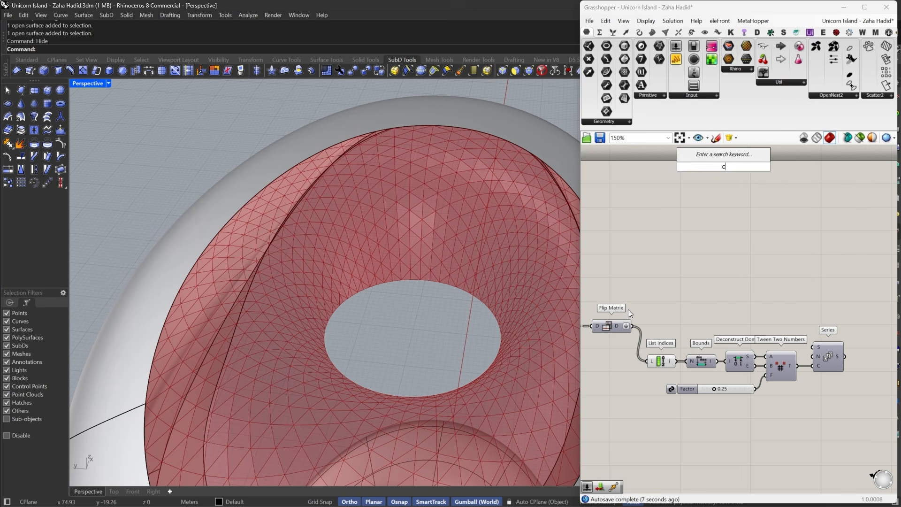
{"action": "left_click", "coordinate": [718, 276]}
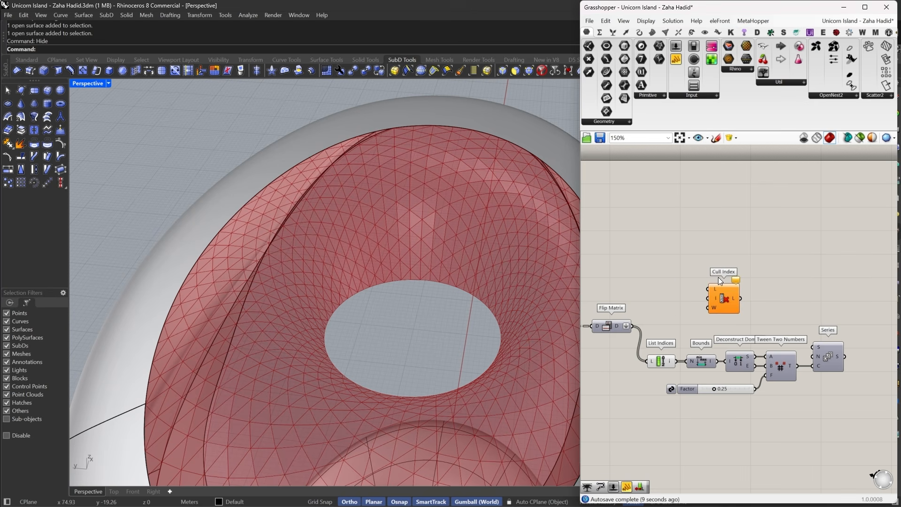
{"action": "left_click_drag", "start_coordinate": [709, 289], "coordinate": [621, 325]}
{"action": "left_click_drag", "start_coordinate": [725, 298], "coordinate": [870, 340]}
{"action": "scroll", "coordinate": [396, 271], "scroll_direction": "down", "scroll_amount": 4}
{"action": "right_click_drag", "start_coordinate": [396, 272], "coordinate": [497, 259]}
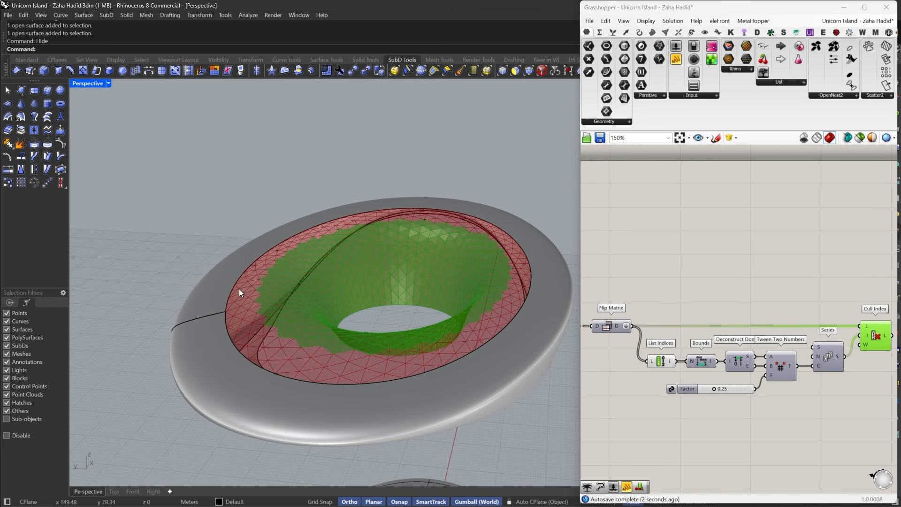
{"action": "right_click_drag", "start_coordinate": [239, 285], "coordinate": [226, 299]}
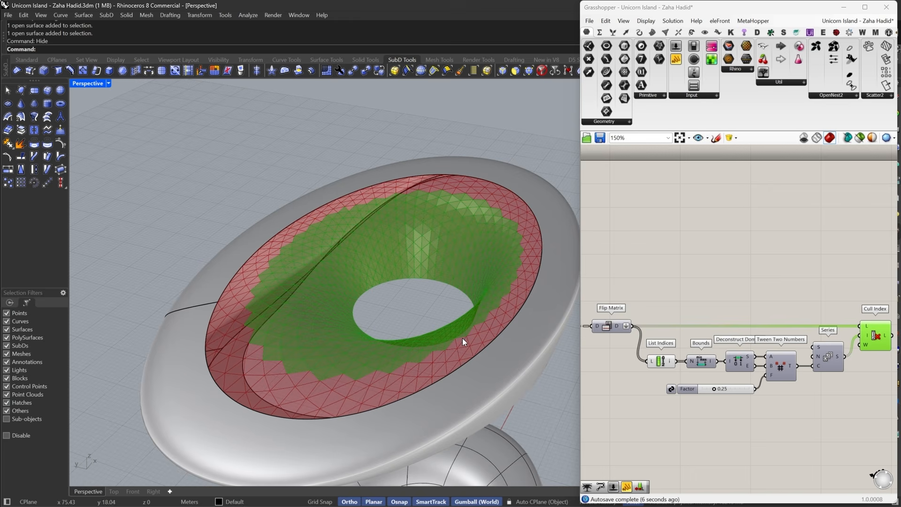
- Align Cull Index with the Flip Matrix output wire and shift the List Indices to Series chain lower
{"action": "right_click_drag", "start_coordinate": [777, 311], "coordinate": [675, 288]}
{"action": "left_click_drag", "start_coordinate": [775, 317], "coordinate": [823, 320]}
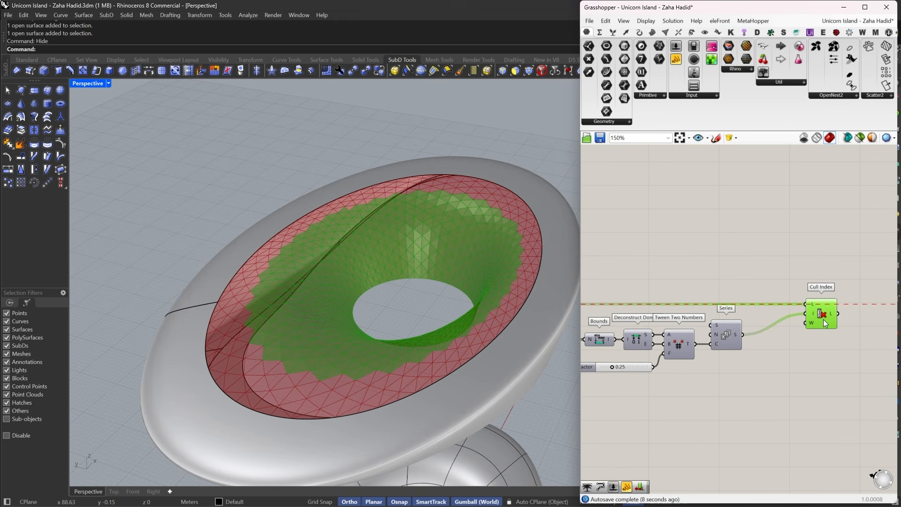
{"action": "right_click_drag", "start_coordinate": [732, 337], "coordinate": [769, 329]}
{"action": "left_click_drag", "start_coordinate": [798, 407], "coordinate": [591, 323]}
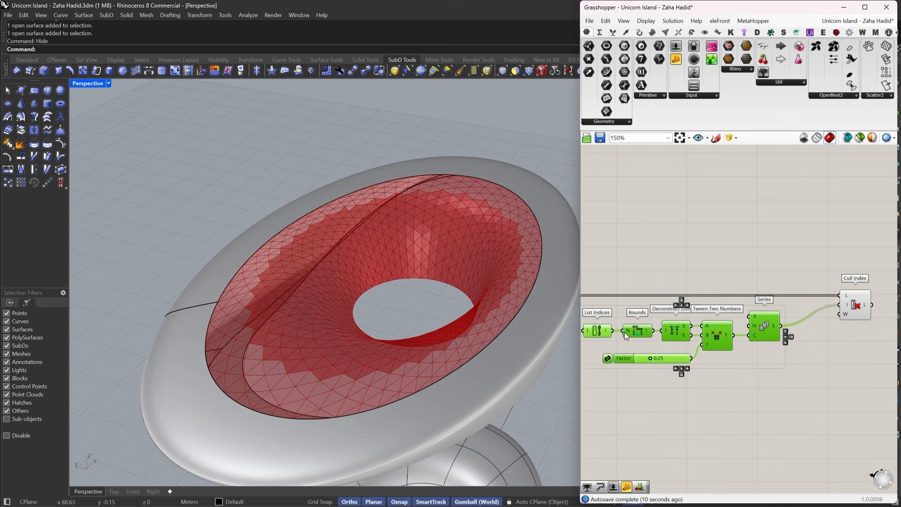
{"action": "right_click_drag", "start_coordinate": [601, 336], "coordinate": [612, 360]}
- Insert a Jitter component between Flip Matrix and Cull Index, passing its shuffled values to the Cull Index list input
{"action": "double_click", "coordinate": [683, 269]}
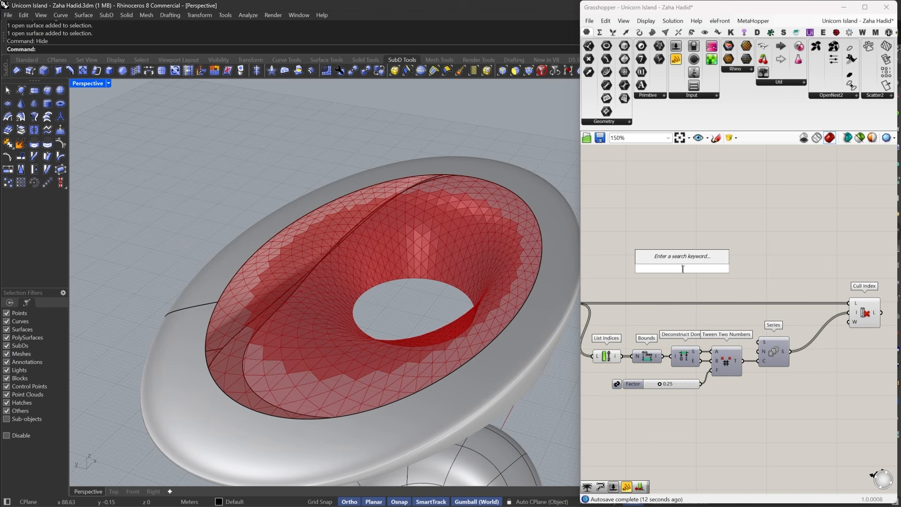
{"action": "type", "text": "jitter"}
{"action": "key", "text": "Return"}
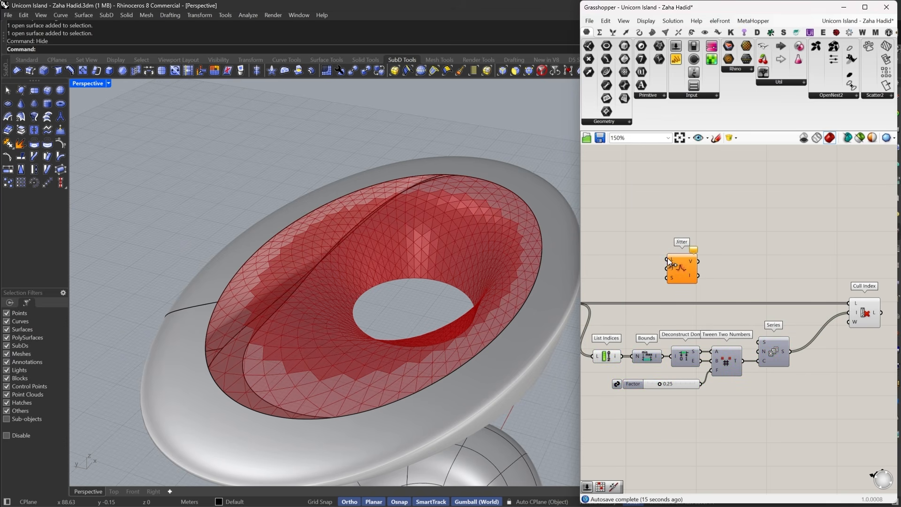
{"action": "left_click_drag", "start_coordinate": [666, 259], "coordinate": [574, 308]}
{"action": "left_click_drag", "start_coordinate": [718, 264], "coordinate": [863, 314]}
{"action": "left_click_drag", "start_coordinate": [712, 313], "coordinate": [777, 314]}
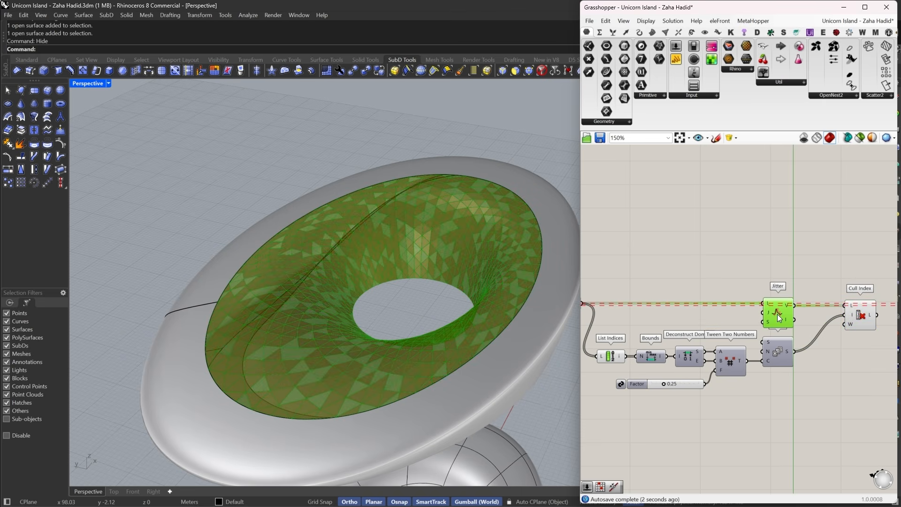
- Add a number slider with a value of 0.2 and connect it to the Jitter component's J input
{"action": "scroll", "coordinate": [708, 320], "scroll_direction": "up", "scroll_amount": 2}
{"action": "left_click", "coordinate": [707, 311]}
{"action": "double_click", "coordinate": [708, 312]}
{"action": "type", "text": "0.2"}
{"action": "key", "text": "Return"}
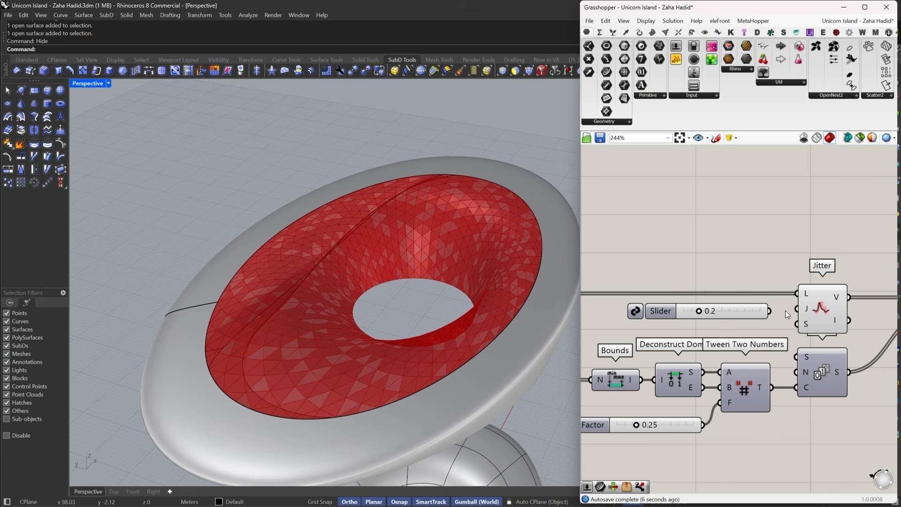
{"action": "left_click", "coordinate": [739, 311]}
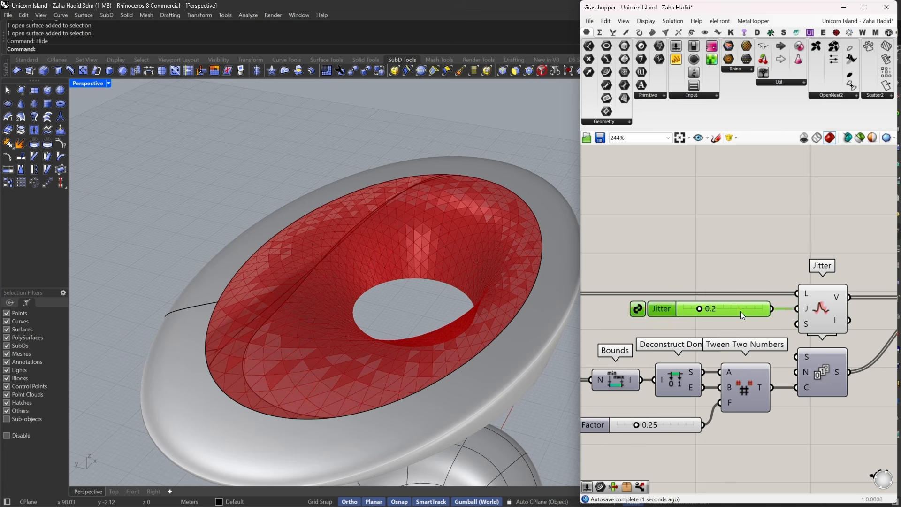
- Hide the preview of the Jitter component and the List Indices to Series chain ahead of Cull Index
{"action": "scroll", "coordinate": [739, 311], "scroll_direction": "down", "scroll_amount": 2}
{"action": "left_click_drag", "start_coordinate": [834, 306], "coordinate": [830, 309]}
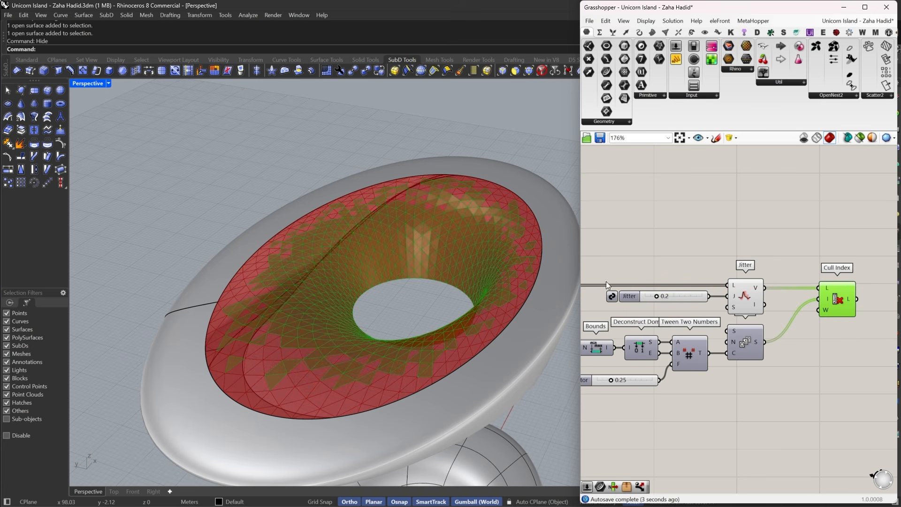
{"action": "right_click_drag", "start_coordinate": [782, 281], "coordinate": [821, 276]}
{"action": "left_click_drag", "start_coordinate": [818, 260], "coordinate": [599, 410]}
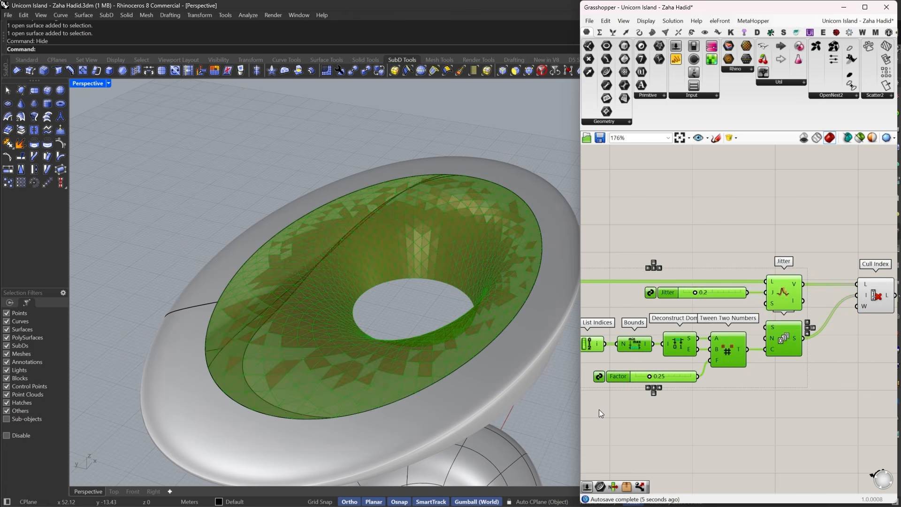
{"action": "right_click", "coordinate": [726, 238]}
{"action": "left_click", "coordinate": [750, 250]}
{"action": "left_click", "coordinate": [797, 256]}
- Set the Jitter slider to 0.3 and the Factor slider to 0.44
{"action": "scroll", "coordinate": [689, 287], "scroll_direction": "up", "scroll_amount": 3}
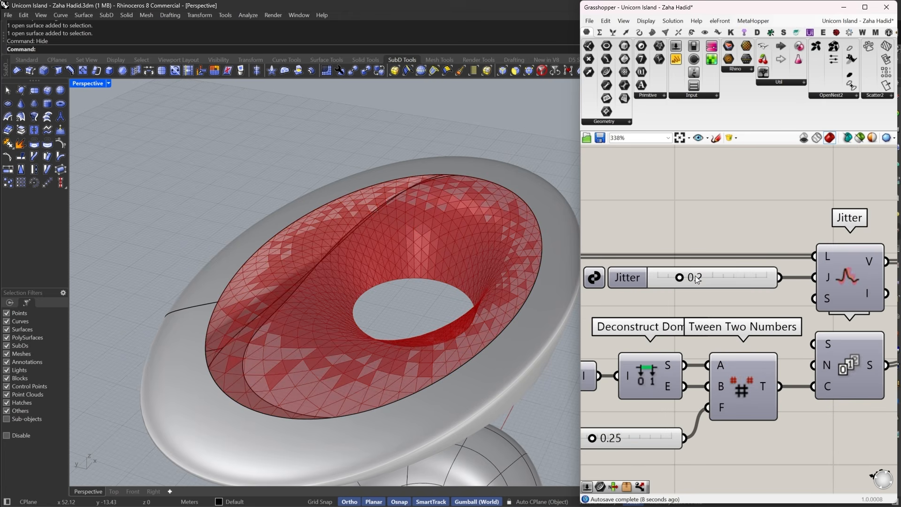
{"action": "mouse_move", "coordinate": [681, 278]}
{"action": "left_mouse_down"}
{"action": "mouse_move", "coordinate": [668, 278]}
{"action": "mouse_move", "coordinate": [694, 286]}
{"action": "left_mouse_up"}
{"action": "scroll", "coordinate": [699, 291], "scroll_direction": "down", "scroll_amount": 4}
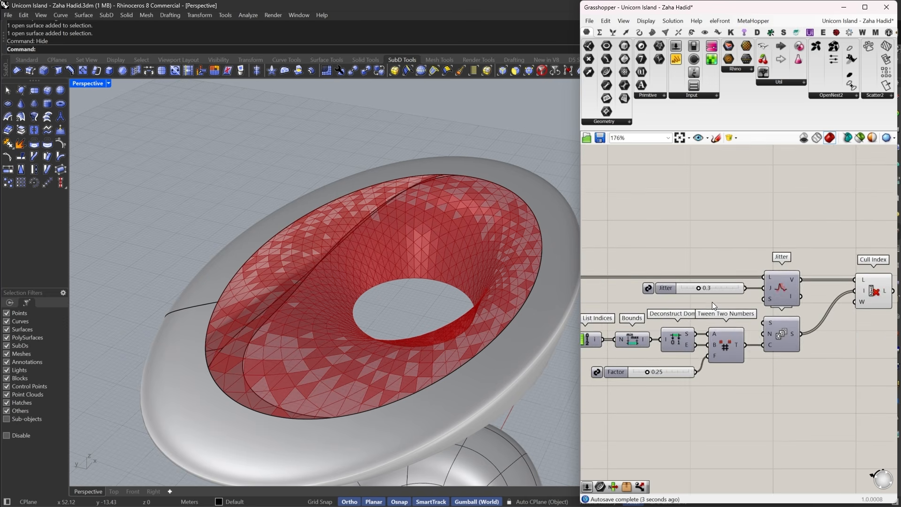
{"action": "scroll", "coordinate": [624, 354], "scroll_direction": "up", "scroll_amount": 3}
{"action": "left_click_drag", "start_coordinate": [618, 356], "coordinate": [635, 360]}
{"action": "right_click_drag", "start_coordinate": [518, 317], "coordinate": [483, 303]}
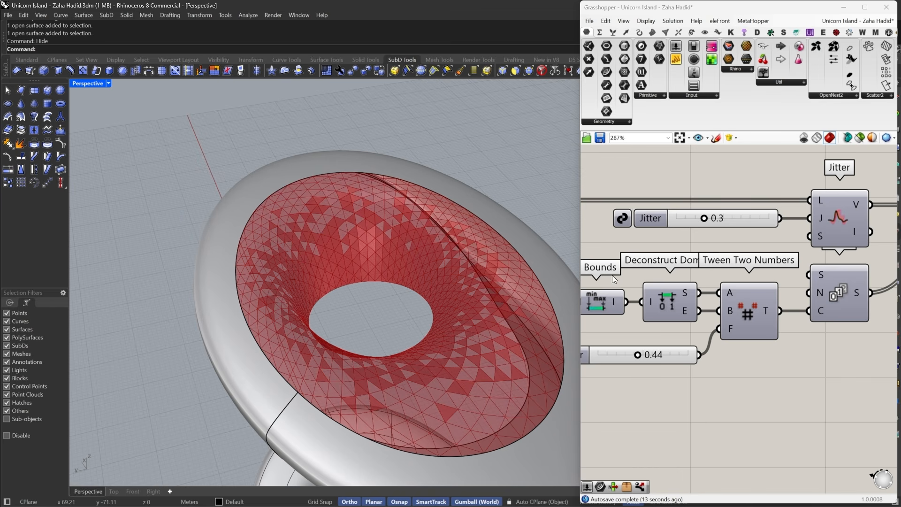
- Hide the preview of all components upstream of Cull Index so that only the culled panels are displayed
{"action": "scroll", "coordinate": [612, 275], "scroll_direction": "down", "scroll_amount": 2}
{"action": "left_click", "coordinate": [840, 258]}
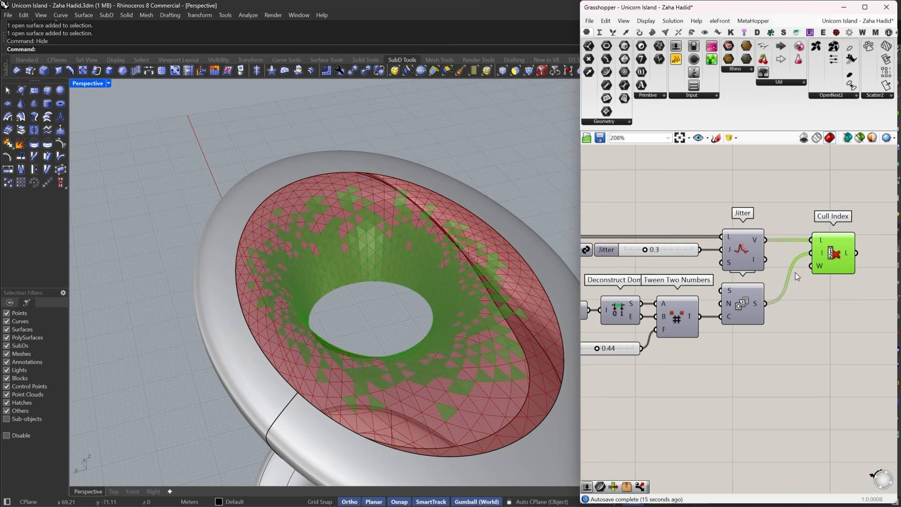
{"action": "scroll", "coordinate": [795, 272], "scroll_direction": "down", "scroll_amount": 4}
{"action": "right_click_drag", "start_coordinate": [791, 257], "coordinate": [841, 301]}
{"action": "left_click_drag", "start_coordinate": [838, 283], "coordinate": [507, 412]}
{"action": "right_click", "coordinate": [706, 212]}
{"action": "left_click", "coordinate": [726, 227]}
{"action": "left_click", "coordinate": [751, 222]}
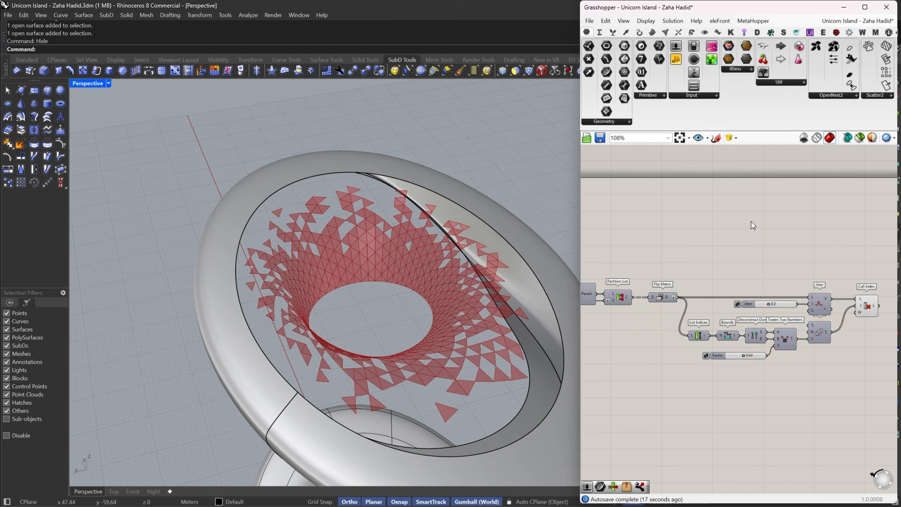
- Add a List Item component above the Jitter and Cull Index components
{"action": "right_click_drag", "start_coordinate": [657, 269], "coordinate": [797, 271]}
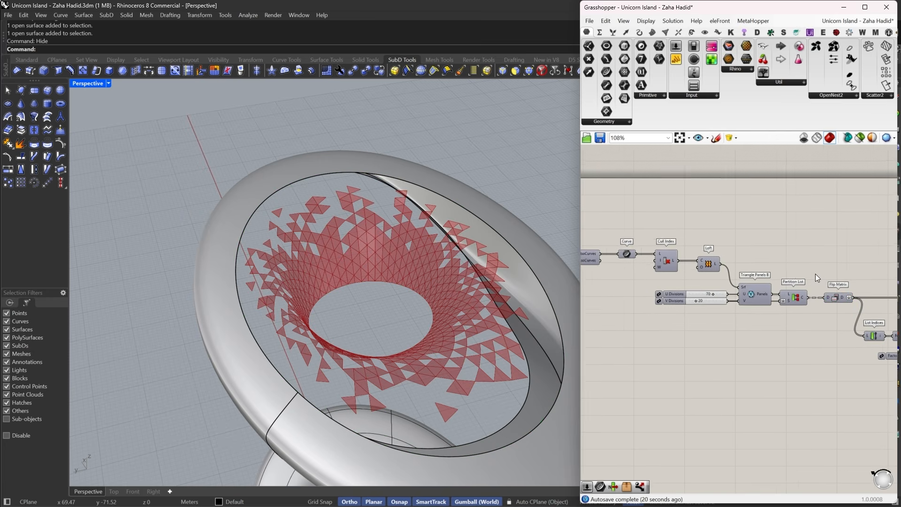
{"action": "right_click_drag", "start_coordinate": [892, 275], "coordinate": [630, 281]}
{"action": "left_click", "coordinate": [773, 311]}
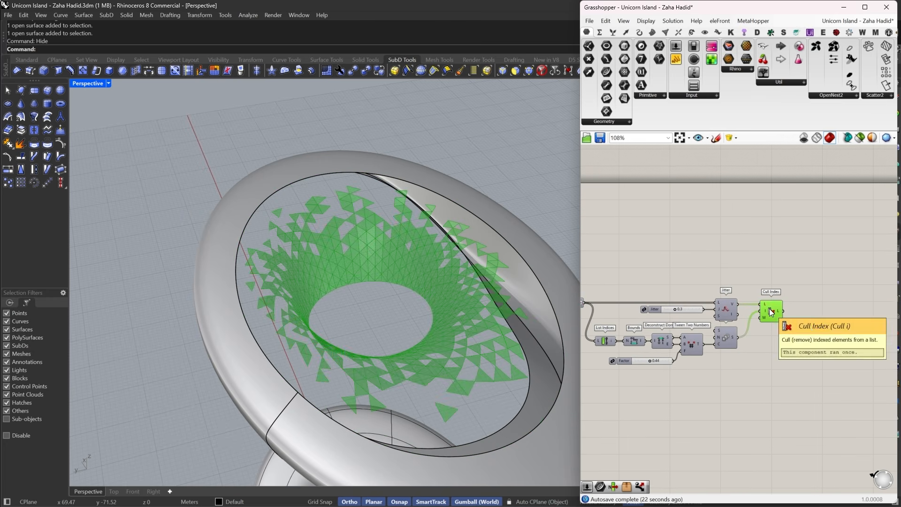
{"action": "double_click", "coordinate": [761, 274]}
{"action": "scroll", "coordinate": [769, 311], "scroll_direction": "up", "scroll_amount": 3}
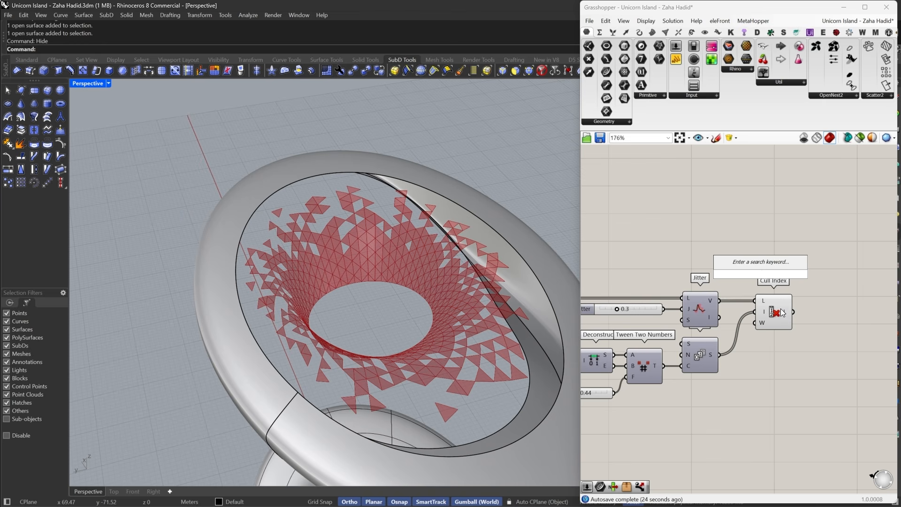
{"action": "double_click", "coordinate": [736, 215]}
{"action": "type", "text": "li"}
{"action": "key", "text": "BackSpace"}
{"action": "key", "text": "BackSpace"}
{"action": "type", "text": "i"}
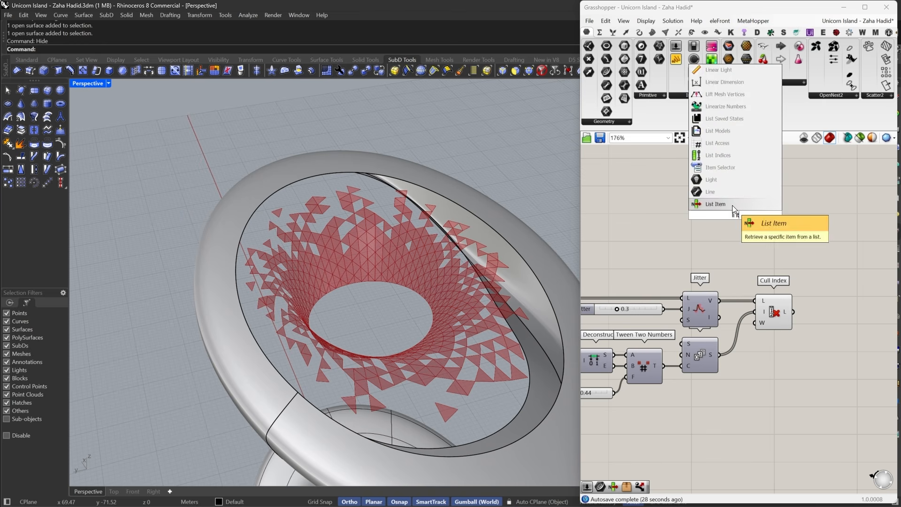
{"action": "left_click", "coordinate": [732, 205]}
- Feed List Item with the Jitter values as list and the Series output as indices, stacking it directly above Cull Index
{"action": "left_click_drag", "start_coordinate": [738, 218], "coordinate": [718, 300]}
{"action": "left_click_drag", "start_coordinate": [769, 314], "coordinate": [720, 355]}
{"action": "left_click_drag", "start_coordinate": [775, 243], "coordinate": [773, 312]}
{"action": "scroll", "coordinate": [773, 311], "scroll_direction": "down", "scroll_amount": 5}
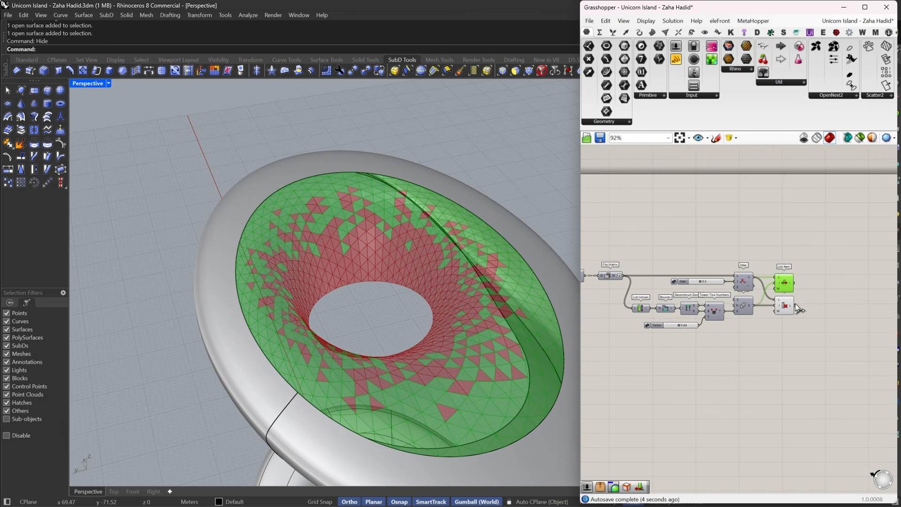
- Review the definition from Partition List to List Item and Cull Index against the two panel groups on the roof
{"action": "scroll", "coordinate": [827, 291], "scroll_direction": "up", "scroll_amount": 3}
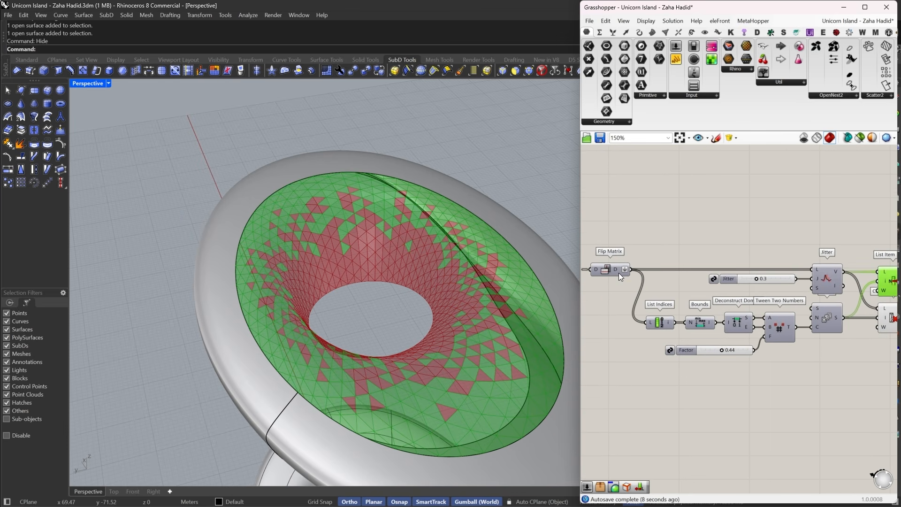
{"action": "mouse_move", "coordinate": [619, 274]}
{"action": "right_click_drag", "start_coordinate": [619, 272], "coordinate": [736, 281]}
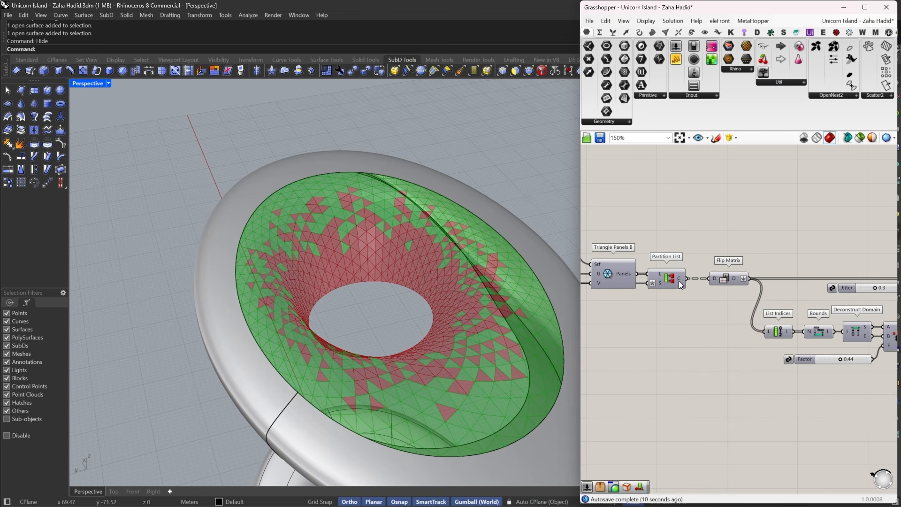
{"action": "mouse_move", "coordinate": [678, 279]}
{"action": "right_click_drag", "start_coordinate": [741, 279], "coordinate": [702, 281]}
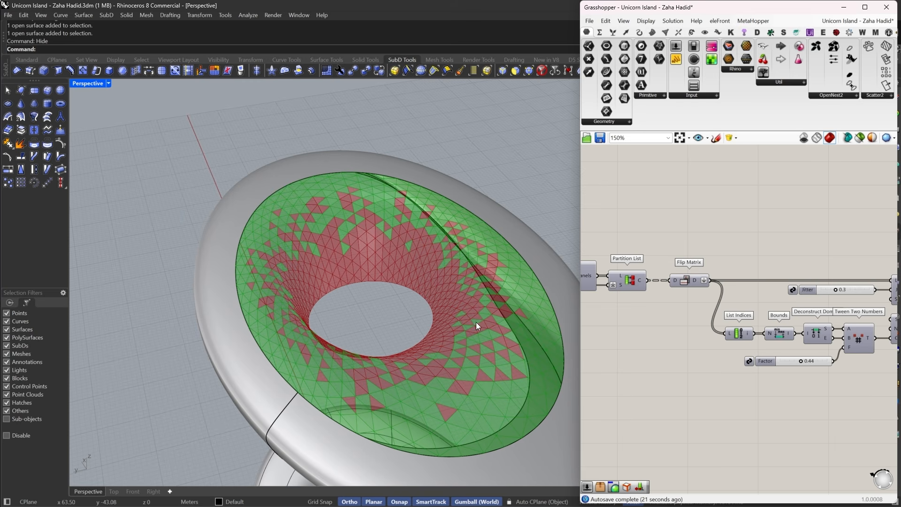
{"action": "right_click_drag", "start_coordinate": [759, 315], "coordinate": [684, 313]}
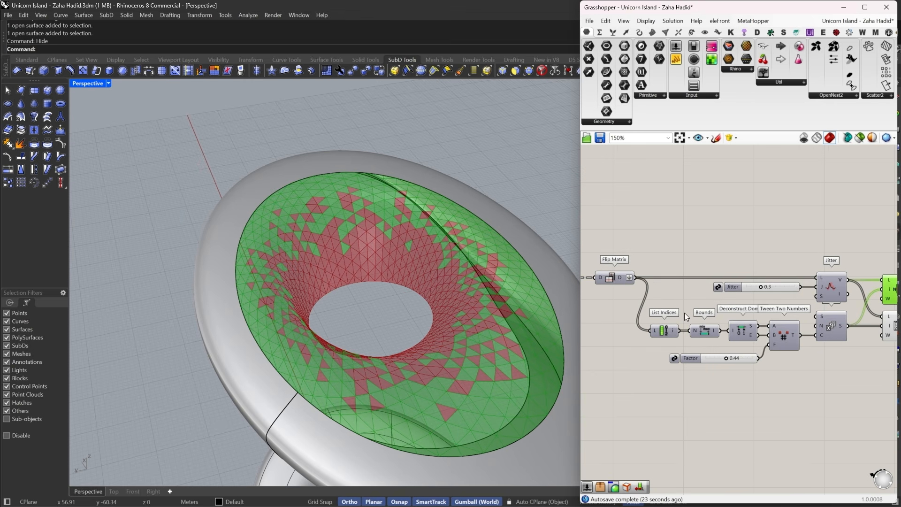
{"action": "right_click_drag", "start_coordinate": [777, 265], "coordinate": [717, 269]}
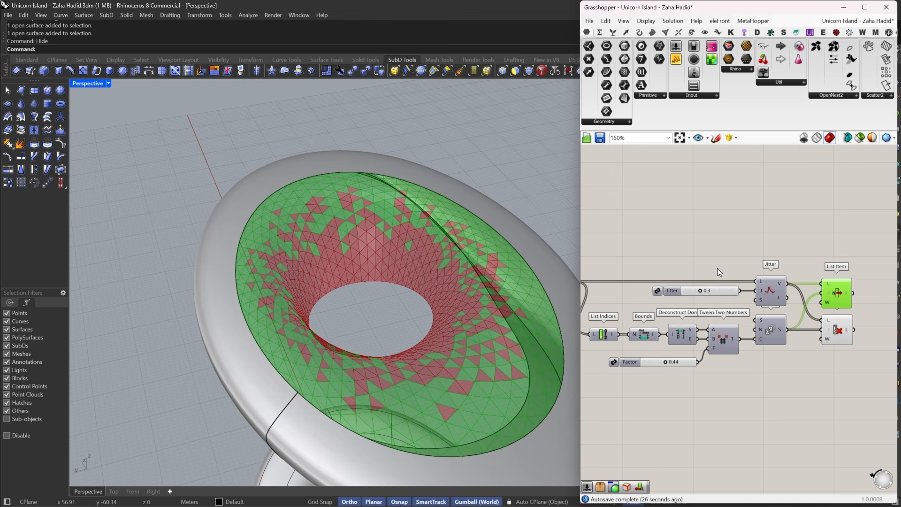
{"action": "right_click_drag", "start_coordinate": [642, 317], "coordinate": [688, 309]}
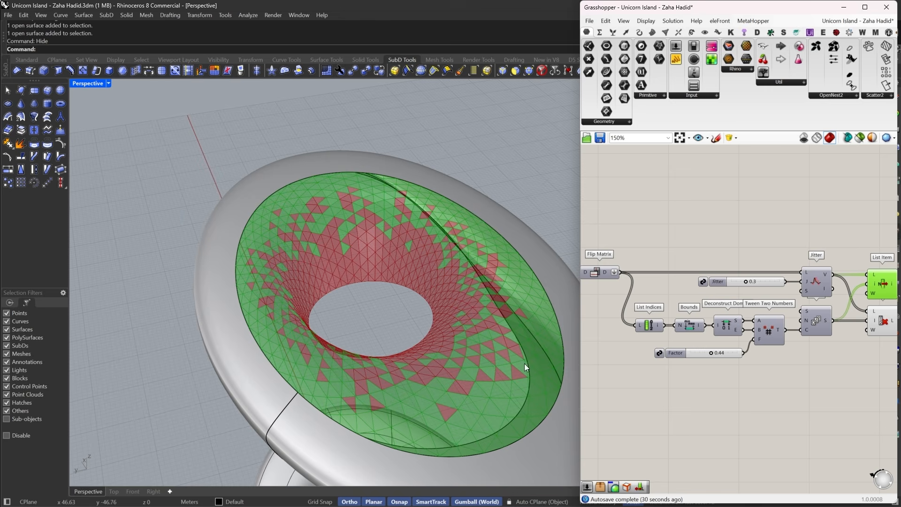
{"action": "right_click_drag", "start_coordinate": [406, 396], "coordinate": [362, 389]}
{"action": "right_click_drag", "start_coordinate": [747, 354], "coordinate": [516, 374]}
{"action": "double_click", "coordinate": [703, 339]}
{"action": "key", "text": "Escape"}
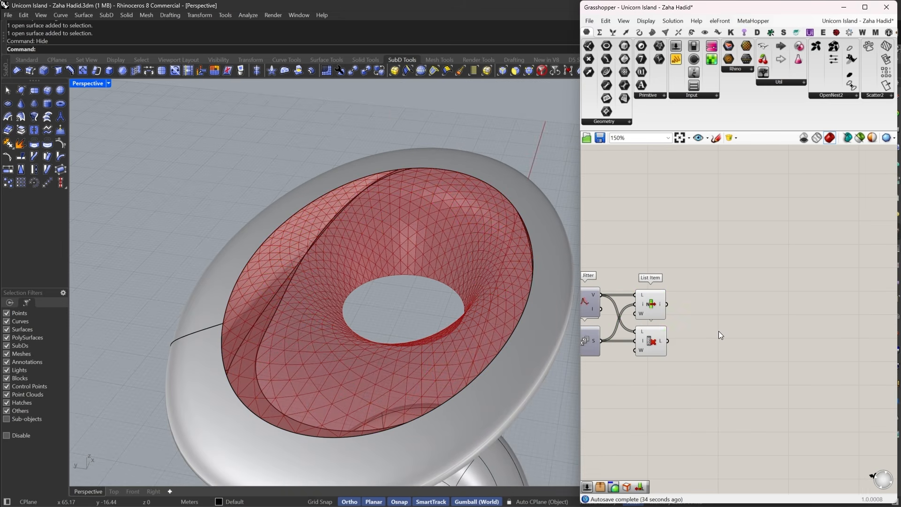
- Add a Panel Frame component after Cull Index
{"action": "left_click", "coordinate": [651, 341]}
{"action": "scroll", "coordinate": [528, 274], "scroll_direction": "up", "scroll_amount": 5}
{"action": "right_click_drag", "start_coordinate": [477, 258], "coordinate": [520, 285]}
{"action": "scroll", "coordinate": [730, 327], "scroll_direction": "up", "scroll_amount": 1}
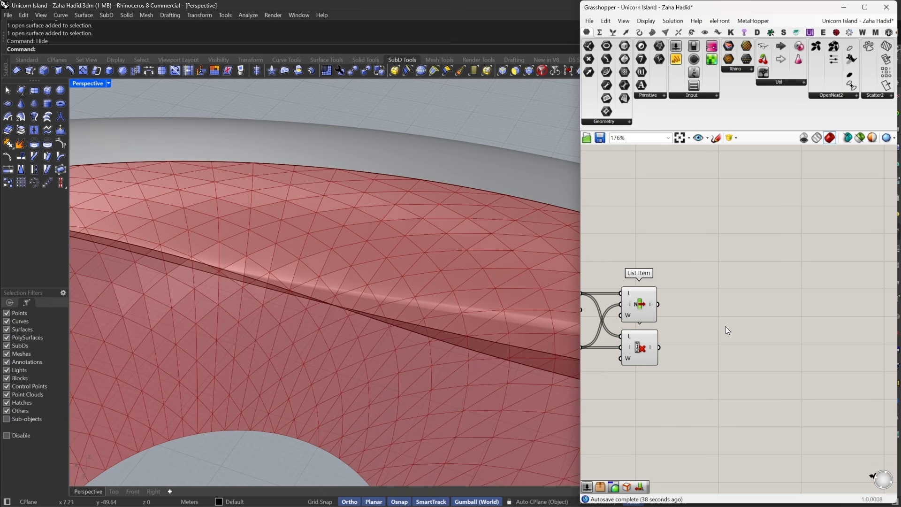
{"action": "double_click", "coordinate": [725, 326]}
{"action": "type", "text": "fra"}
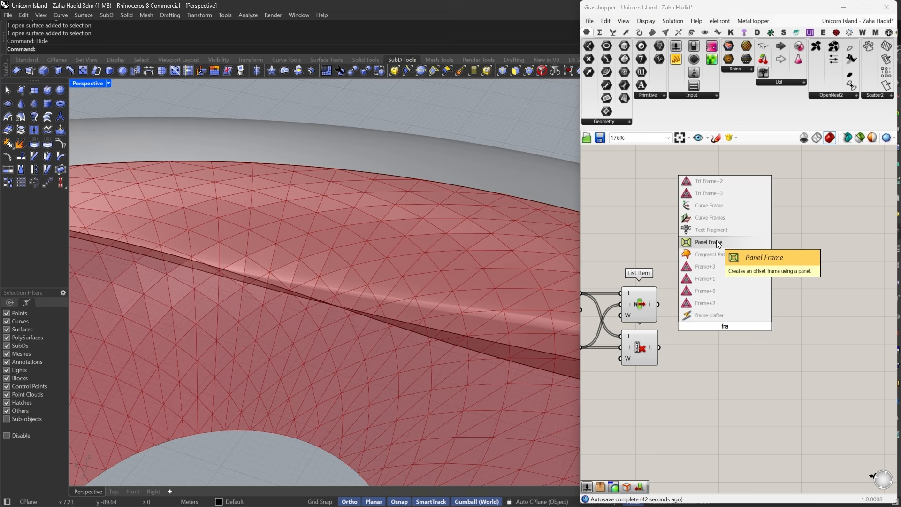
{"action": "left_click", "coordinate": [716, 241]}
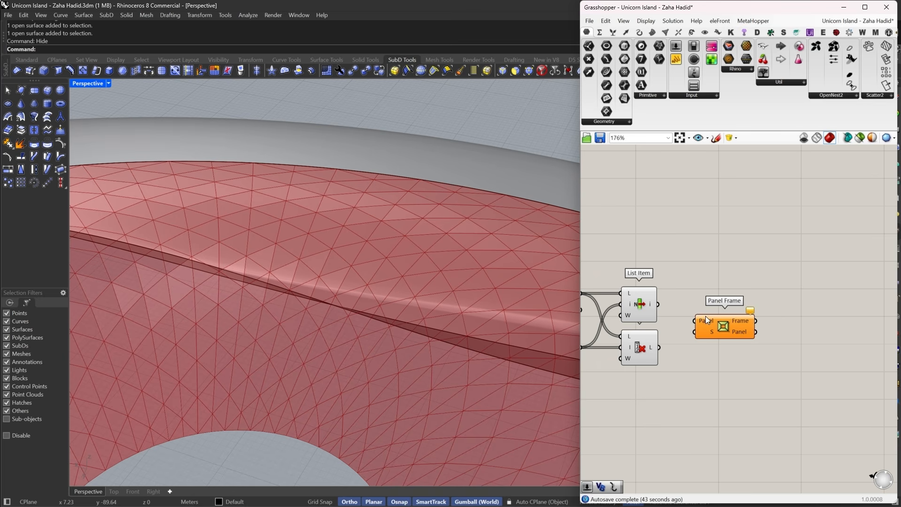
- Connect the Cull Index output to Panel Frame's Panel input and hide the Cull Index preview
{"action": "left_click_drag", "start_coordinate": [721, 329], "coordinate": [762, 357]}
{"action": "right_click_drag", "start_coordinate": [680, 359], "coordinate": [735, 340]}
{"action": "left_click_drag", "start_coordinate": [742, 381], "coordinate": [667, 332]}
{"action": "right_click", "coordinate": [746, 301]}
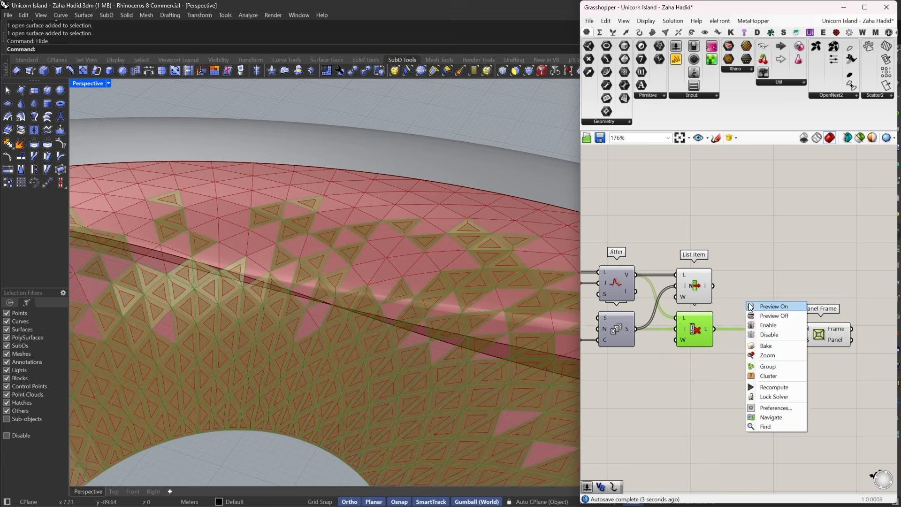
{"action": "left_click", "coordinate": [761, 315]}
{"action": "left_click", "coordinate": [761, 307]}
- Add a 0.75 scale factor slider to Panel Frame's S input and move the component closer to Cull Index
{"action": "right_click_drag", "start_coordinate": [489, 277], "coordinate": [540, 303]}
{"action": "scroll", "coordinate": [469, 317], "scroll_direction": "up", "scroll_amount": 6}
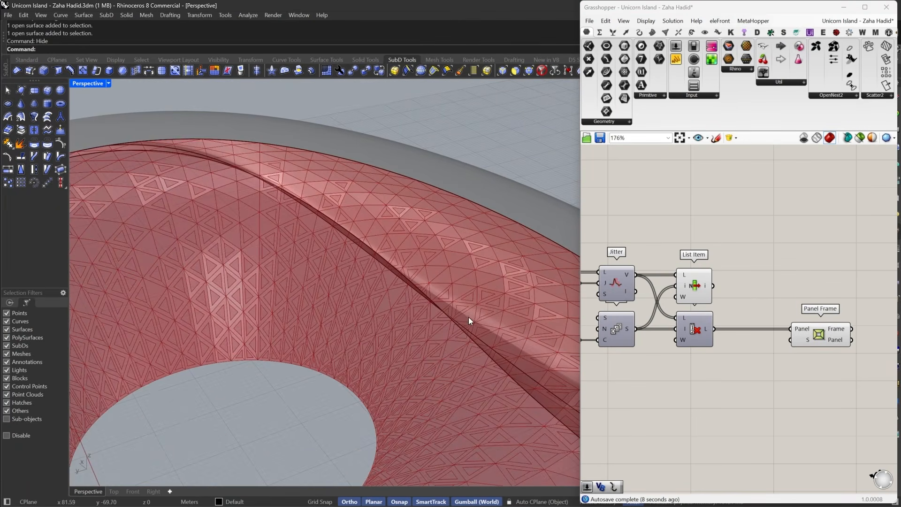
{"action": "scroll", "coordinate": [333, 269], "scroll_direction": "down", "scroll_amount": 3}
{"action": "right_click_drag", "start_coordinate": [441, 288], "coordinate": [472, 278]}
{"action": "right_click_drag", "start_coordinate": [780, 324], "coordinate": [750, 299]}
{"action": "double_click", "coordinate": [697, 364]}
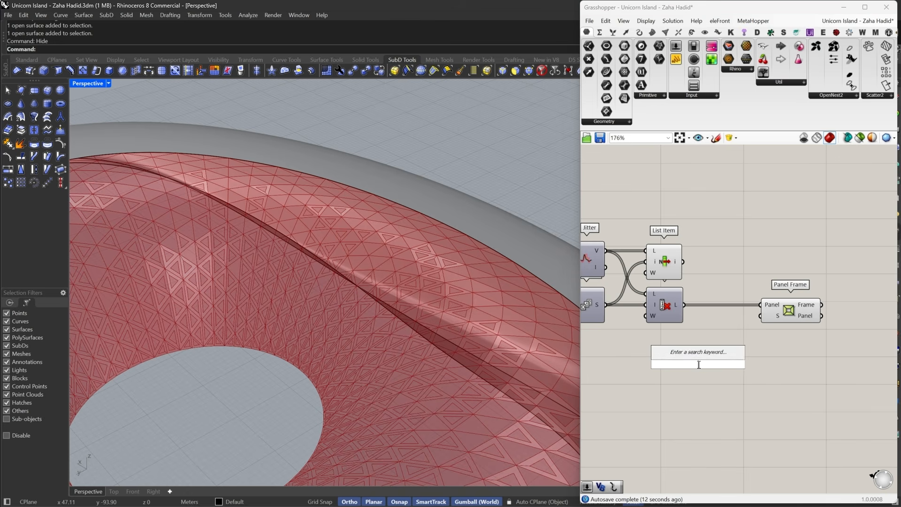
{"action": "type", "text": ".75"}
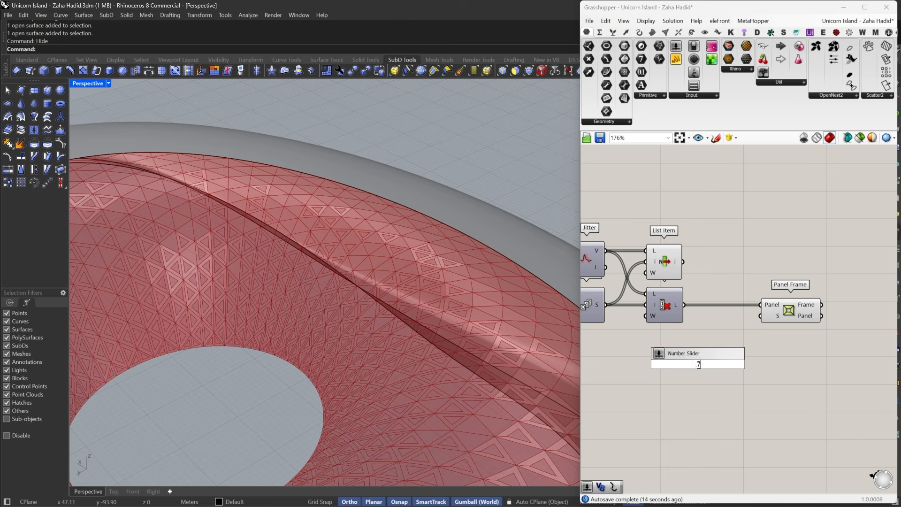
{"action": "key", "text": "Return"}
{"action": "left_click_drag", "start_coordinate": [760, 316], "coordinate": [730, 314]}
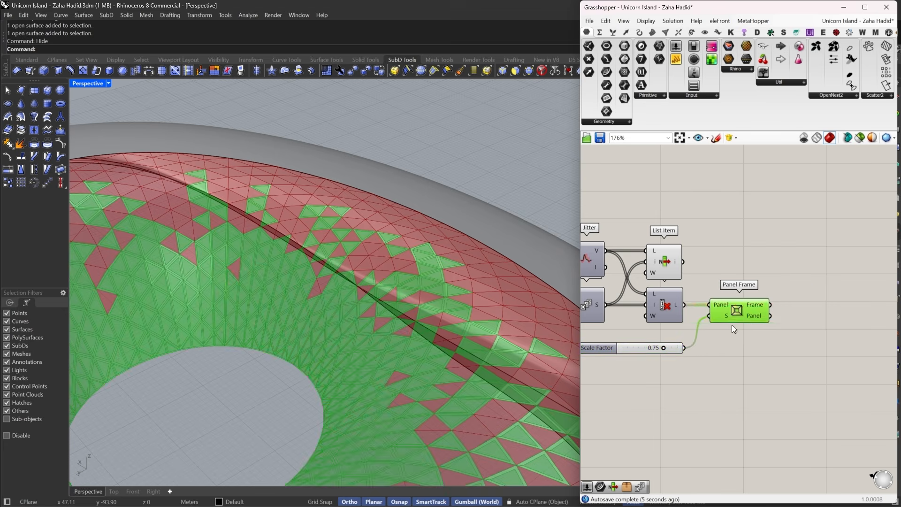
- Switch to the web browser to examine the Unicorn Island reference image's panel pattern, then return to Grasshopper
{"action": "left_click", "coordinate": [731, 325]}
{"action": "left_click", "coordinate": [534, 496]}
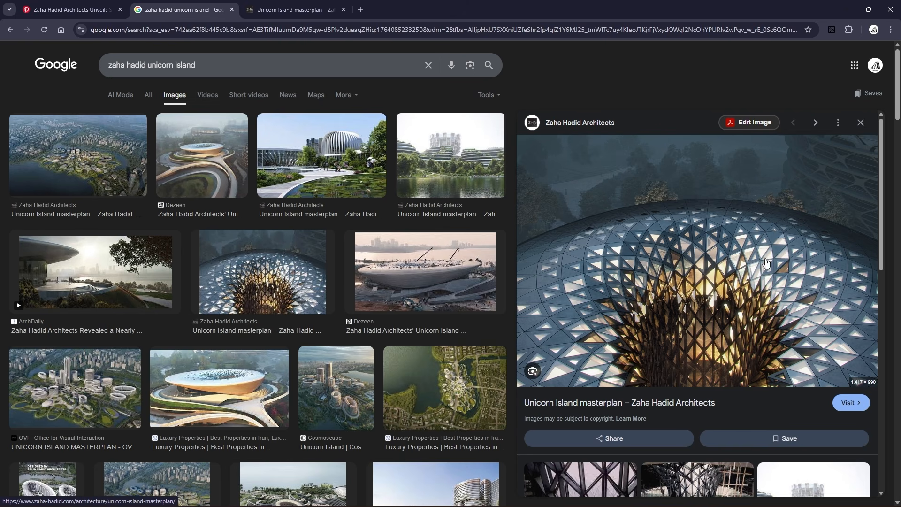
{"action": "left_click", "coordinate": [847, 10]}
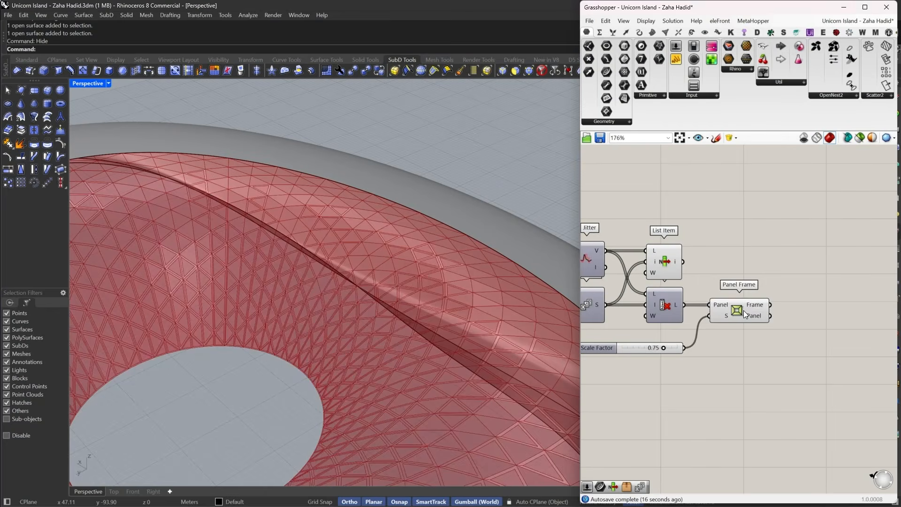
- Align Panel Frame with its Scale Factor slider and move both well below Cull Index
{"action": "left_click_drag", "start_coordinate": [743, 311], "coordinate": [750, 343]}
{"action": "left_click_drag", "start_coordinate": [772, 401], "coordinate": [658, 359]}
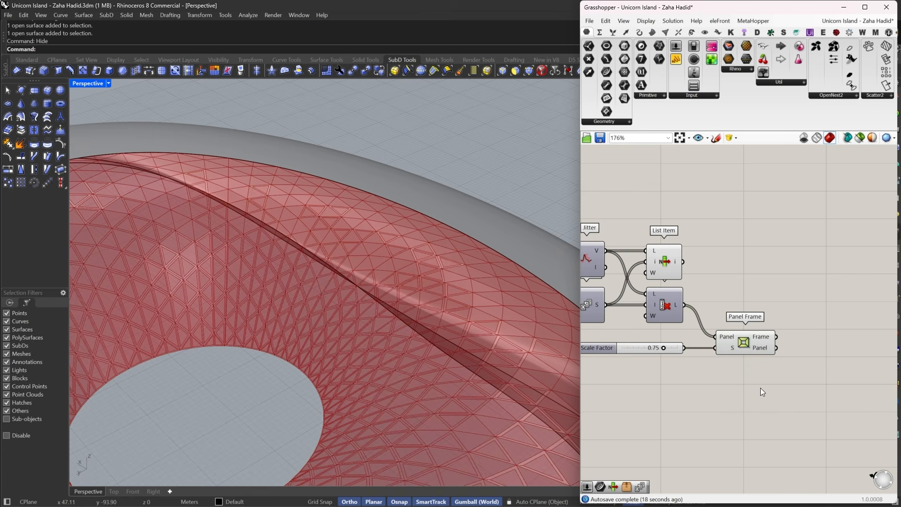
{"action": "left_click_drag", "start_coordinate": [753, 378], "coordinate": [646, 339]}
{"action": "left_click_drag", "start_coordinate": [742, 350], "coordinate": [783, 440]}
- Duplicate the List Indices to Series culling chain with its Factor and Jitter sliders beyond Cull Index
{"action": "right_click_drag", "start_coordinate": [634, 352], "coordinate": [894, 338]}
{"action": "left_click_drag", "start_coordinate": [859, 342], "coordinate": [622, 285]}
{"action": "scroll", "coordinate": [836, 274], "scroll_direction": "down", "scroll_amount": 3}
{"action": "right_click_drag", "start_coordinate": [835, 273], "coordinate": [713, 288]}
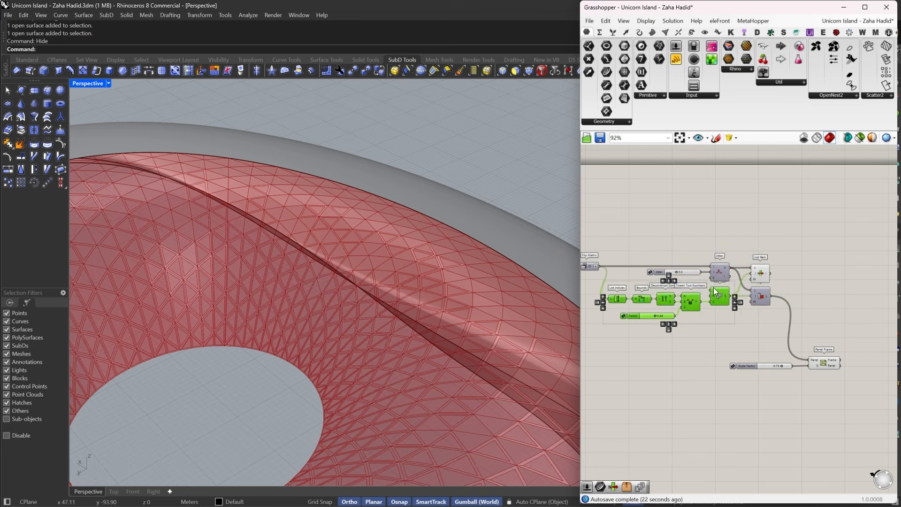
{"action": "left_click_drag", "start_coordinate": [797, 234], "coordinate": [840, 308], "text": "shift"}
{"action": "key", "text": "ctrl+c"}
{"action": "key", "text": "ctrl+v"}
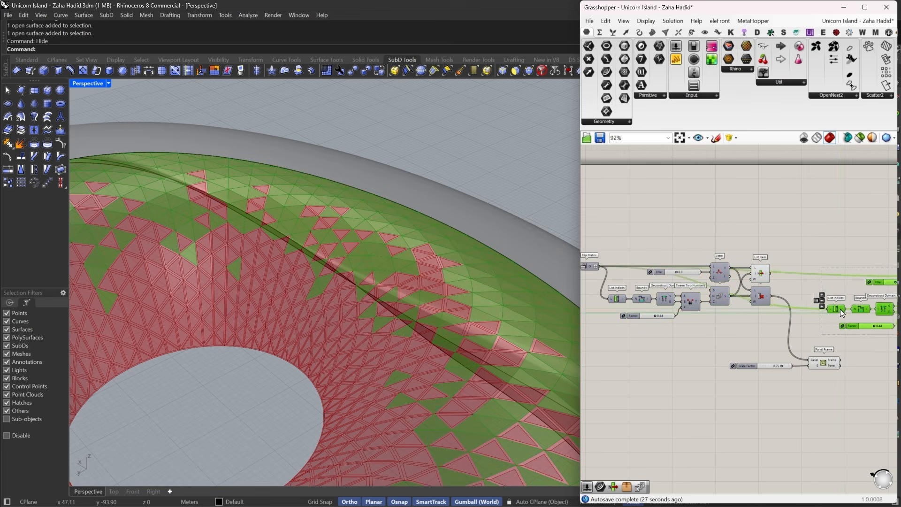
- Rewire the duplicated culling chain's List Indices and Jitter to the first Cull Index's output and move the chain lower
{"action": "scroll", "coordinate": [810, 300], "scroll_direction": "up", "scroll_amount": 3}
{"action": "left_click_drag", "start_coordinate": [746, 292], "coordinate": [830, 315]}
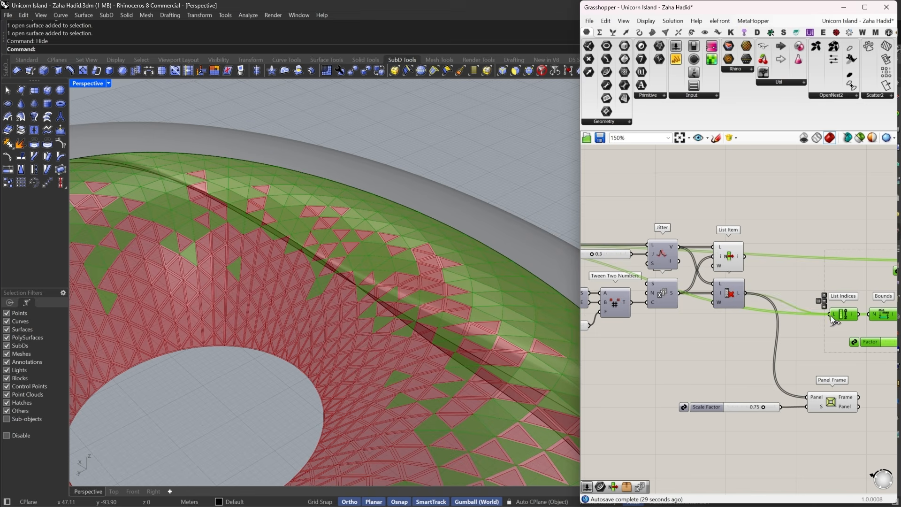
{"action": "right_click_drag", "start_coordinate": [829, 288], "coordinate": [721, 317]}
{"action": "left_click_drag", "start_coordinate": [637, 321], "coordinate": [696, 348]}
{"action": "scroll", "coordinate": [722, 303], "scroll_direction": "down", "scroll_amount": 3}
{"action": "scroll", "coordinate": [830, 293], "scroll_direction": "up", "scroll_amount": 2}
{"action": "left_click_drag", "start_coordinate": [805, 298], "coordinate": [808, 326]}
{"action": "left_click", "coordinate": [694, 303]}
{"action": "right_click_drag", "start_coordinate": [651, 319], "coordinate": [713, 313]}
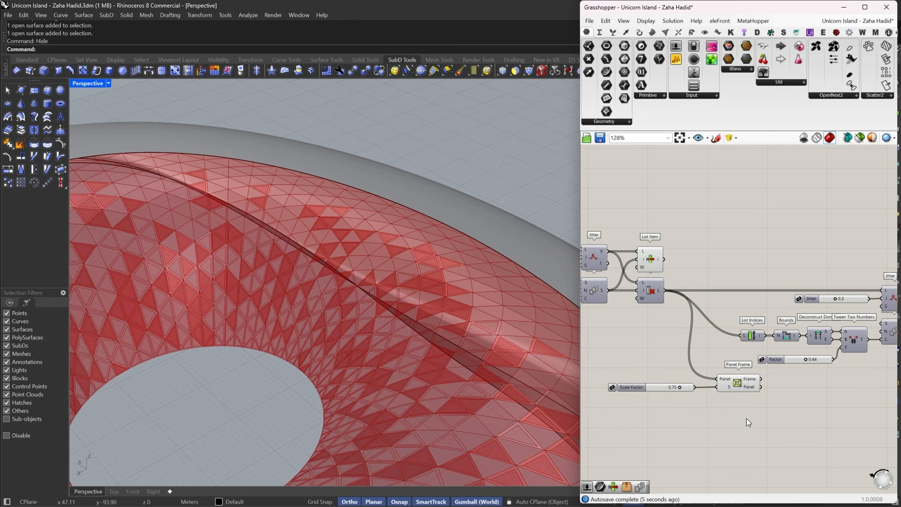
- Move Panel Frame and its Scale Factor slider beyond the duplicated chain and feed its Panel input from the second List Item
{"action": "left_click_drag", "start_coordinate": [746, 418], "coordinate": [624, 373]}
{"action": "left_click_drag", "start_coordinate": [738, 381], "coordinate": [858, 447]}
{"action": "right_click_drag", "start_coordinate": [858, 447], "coordinate": [722, 447]}
{"action": "left_click_drag", "start_coordinate": [723, 447], "coordinate": [892, 393]}
{"action": "left_click_drag", "start_coordinate": [848, 382], "coordinate": [702, 306]}
{"action": "scroll", "coordinate": [843, 286], "scroll_direction": "up", "scroll_amount": 2}
{"action": "right_click_drag", "start_coordinate": [758, 294], "coordinate": [658, 286]}
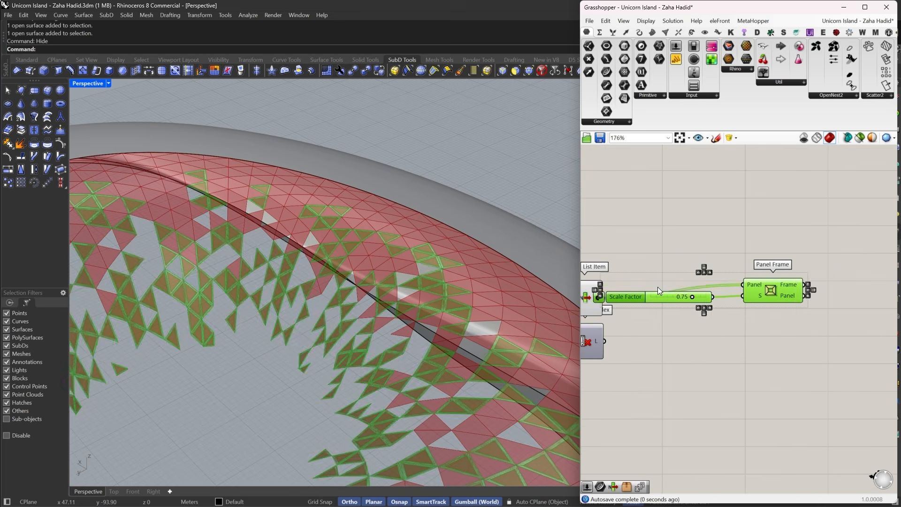
- Shift Panel Frame with its Scale Factor slider farther from the second List Item and line the slider up with the S input
{"action": "left_click_drag", "start_coordinate": [786, 331], "coordinate": [672, 271]}
{"action": "left_click_drag", "start_coordinate": [764, 287], "coordinate": [857, 301]}
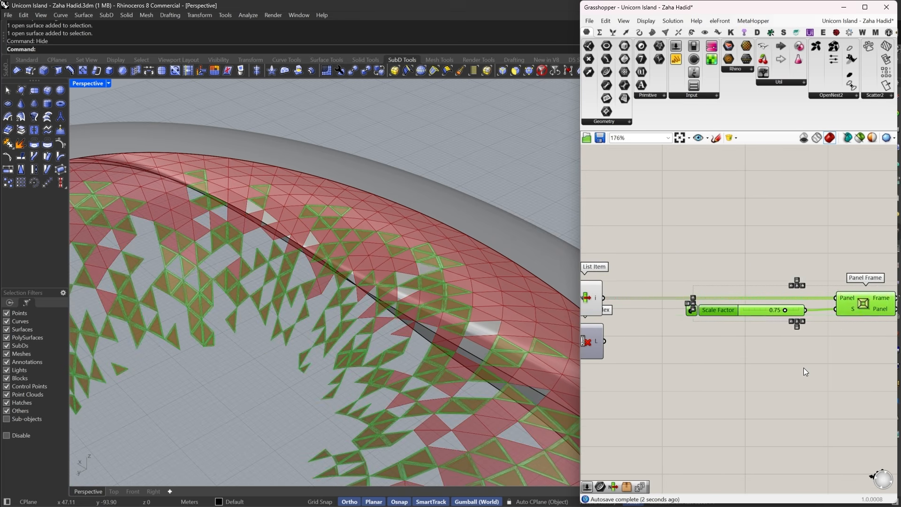
{"action": "left_click", "coordinate": [803, 368]}
{"action": "left_click_drag", "start_coordinate": [742, 311], "coordinate": [751, 310]}
{"action": "left_click_drag", "start_coordinate": [867, 348], "coordinate": [751, 272]}
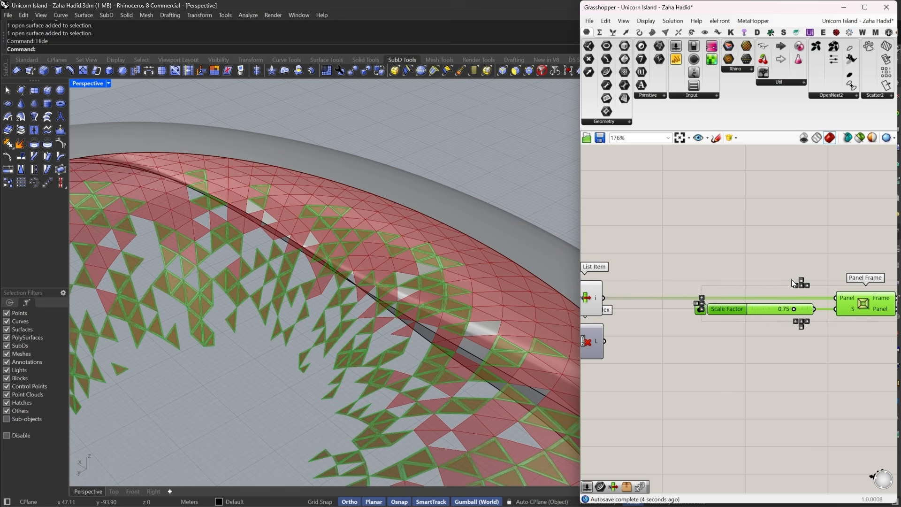
{"action": "right_click_drag", "start_coordinate": [775, 281], "coordinate": [745, 257]}
- Duplicate Panel Frame and its Scale Factor slider below, feed the copy from the second Cull Index, and align both
{"action": "left_click_drag", "start_coordinate": [833, 289], "coordinate": [631, 317], "text": "alt"}
{"action": "right_click_drag", "start_coordinate": [779, 311], "coordinate": [722, 304]}
{"action": "left_click", "coordinate": [777, 364]}
{"action": "left_click_drag", "start_coordinate": [832, 325], "coordinate": [833, 316]}
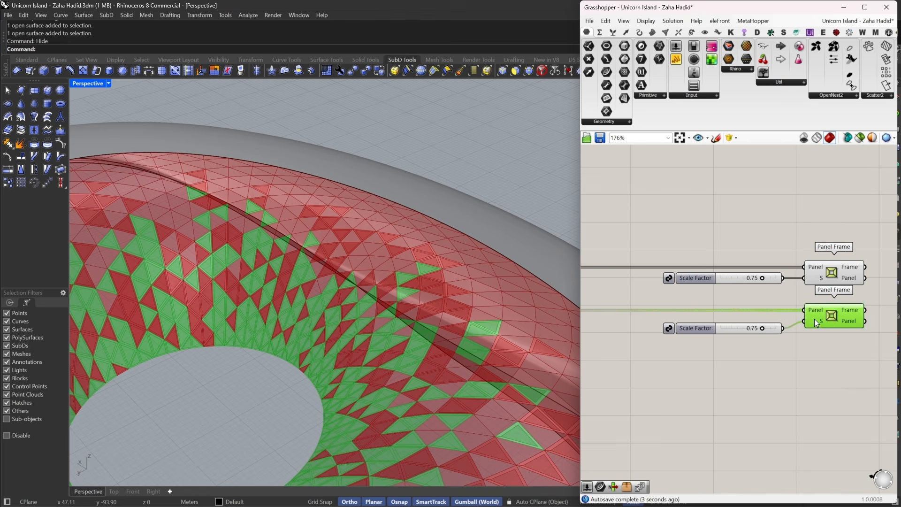
{"action": "left_click", "coordinate": [736, 328]}
{"action": "left_click_drag", "start_coordinate": [736, 328], "coordinate": [736, 324]}
- Try a scale factor of 0.5 on the lower Panel Frame
{"action": "double_click", "coordinate": [735, 324]}
{"action": "type", "text": "0.5"}
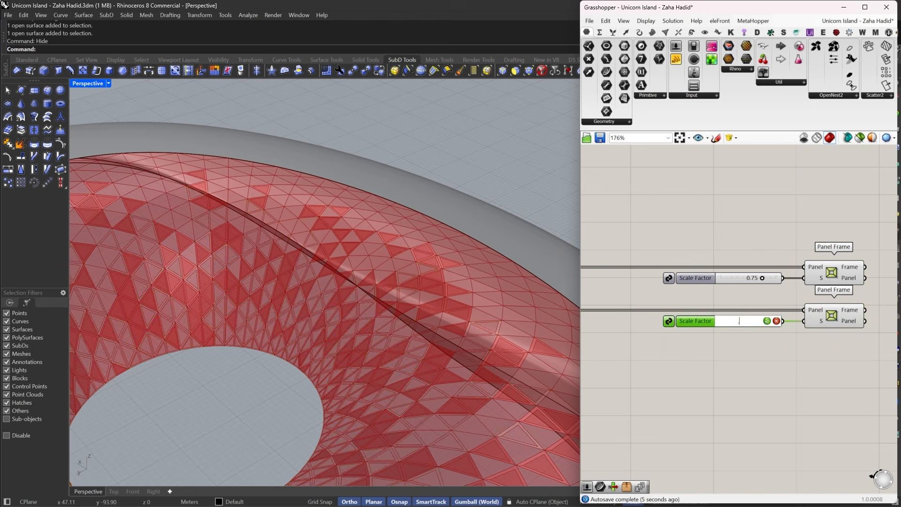
{"action": "key", "text": "Return"}
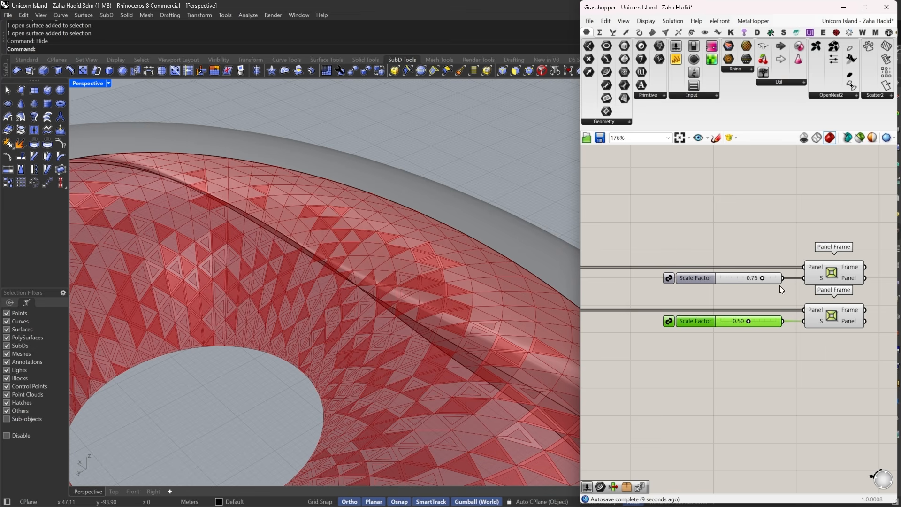
- Set the lower Panel Frame's scale factor to 0.80 and the upper one's to 0.60
{"action": "double_click", "coordinate": [758, 321]}
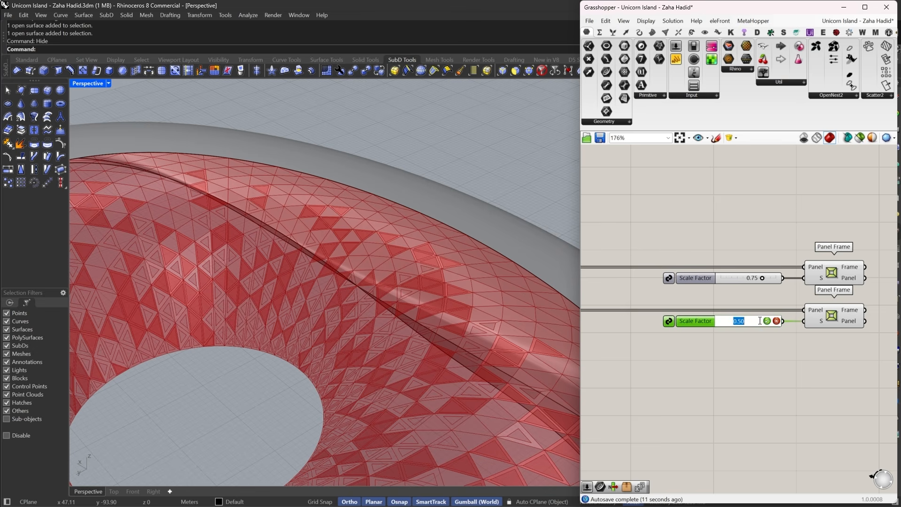
{"action": "key", "text": "Return"}
{"action": "double_click", "coordinate": [747, 282]}
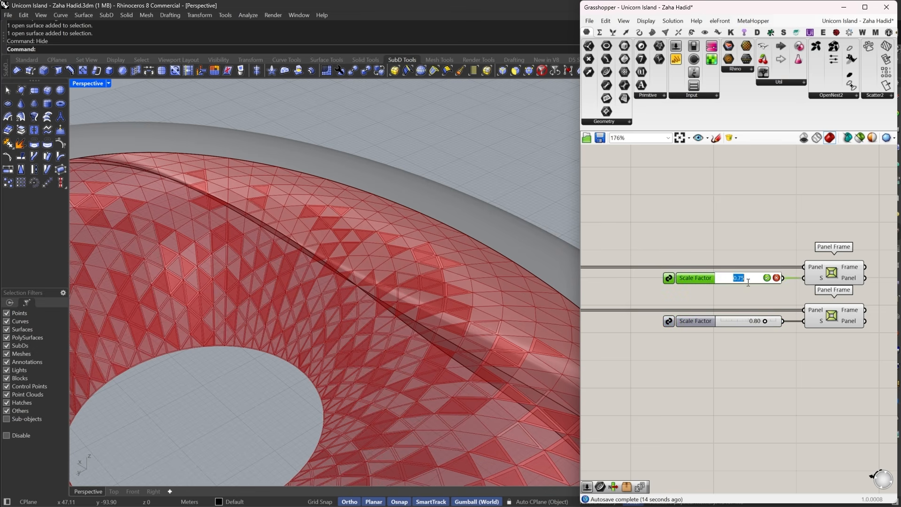
{"action": "type", "text": ".6"}
{"action": "key", "text": "Return"}
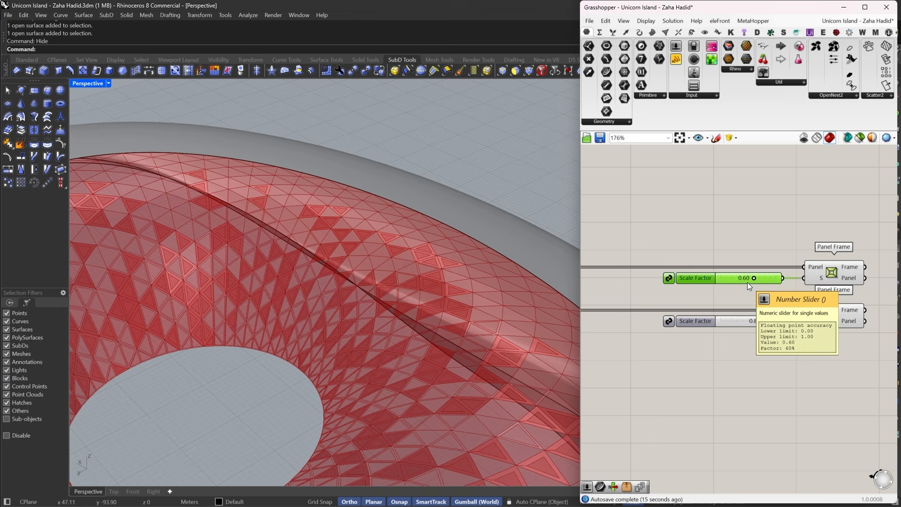
- Turn off the preview of the duplicated culling chain, including its List Item and Cull Index
{"action": "scroll", "coordinate": [746, 282], "scroll_direction": "down", "scroll_amount": 3}
{"action": "scroll", "coordinate": [812, 297], "scroll_direction": "down", "scroll_amount": 2}
{"action": "left_click_drag", "start_coordinate": [756, 229], "coordinate": [596, 394]}
{"action": "right_click", "coordinate": [745, 192]}
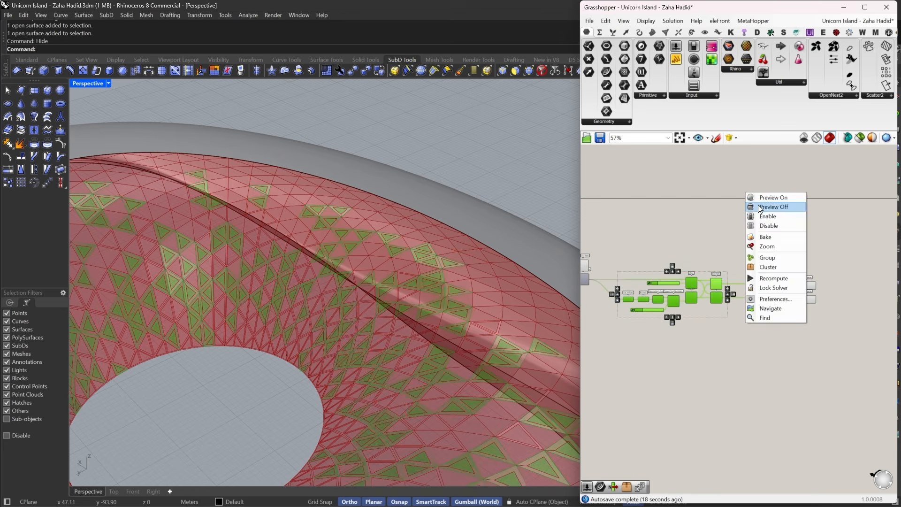
{"action": "left_click", "coordinate": [760, 207]}
{"action": "left_click", "coordinate": [674, 236]}
{"action": "right_click_drag", "start_coordinate": [676, 238], "coordinate": [717, 235]}
- Set the upper Panel Frame's scale factor to 0.50
{"action": "scroll", "coordinate": [437, 310], "scroll_direction": "down", "scroll_amount": 3}
{"action": "right_click_drag", "start_coordinate": [437, 310], "coordinate": [466, 315]}
{"action": "scroll", "coordinate": [790, 294], "scroll_direction": "up", "scroll_amount": 6}
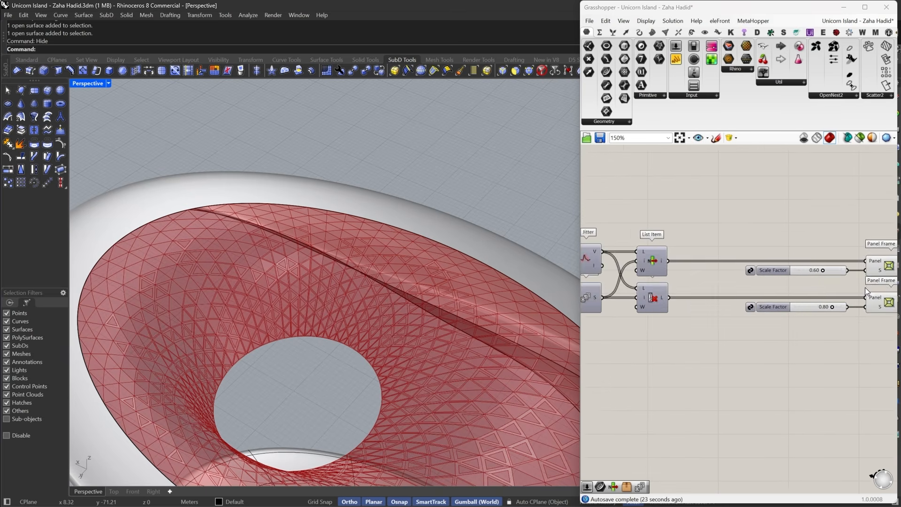
{"action": "right_click_drag", "start_coordinate": [825, 274], "coordinate": [742, 292]}
{"action": "scroll", "coordinate": [732, 288], "scroll_direction": "up", "scroll_amount": 3}
{"action": "double_click", "coordinate": [716, 283]}
{"action": "type", "text": ".5"}
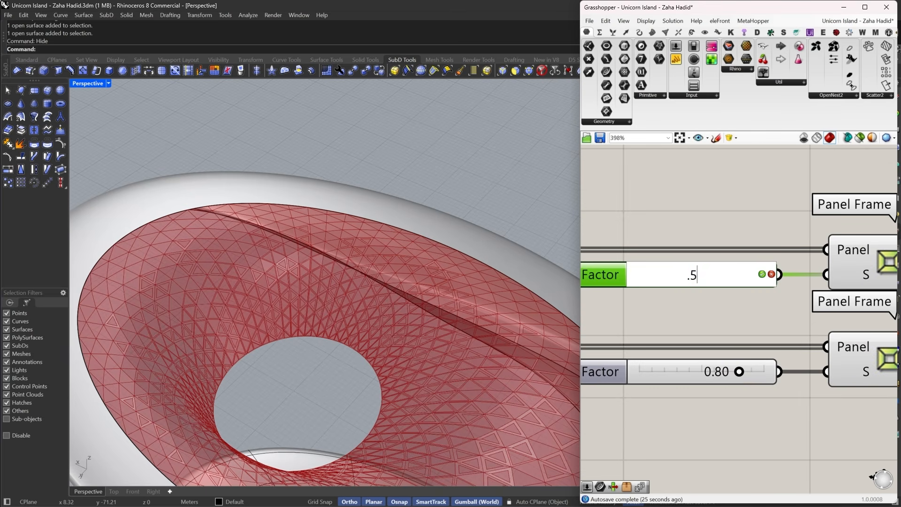
{"action": "key", "text": "Return"}
- Examine the two framed panel groups on the roof and the List Item and Cull Index outputs that feed them
{"action": "scroll", "coordinate": [440, 272], "scroll_direction": "up", "scroll_amount": 6}
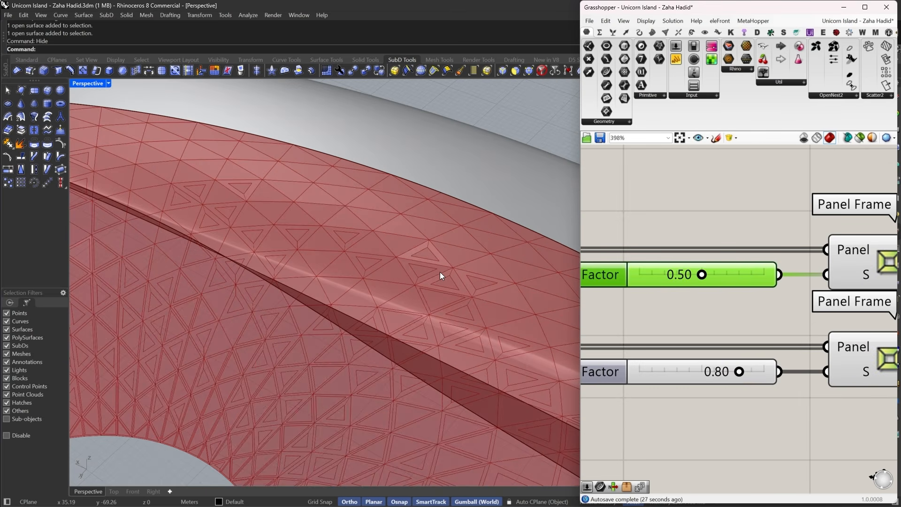
{"action": "scroll", "coordinate": [421, 261], "scroll_direction": "down", "scroll_amount": 4}
{"action": "right_click_drag", "start_coordinate": [411, 332], "coordinate": [432, 311]}
{"action": "scroll", "coordinate": [446, 319], "scroll_direction": "up", "scroll_amount": 3}
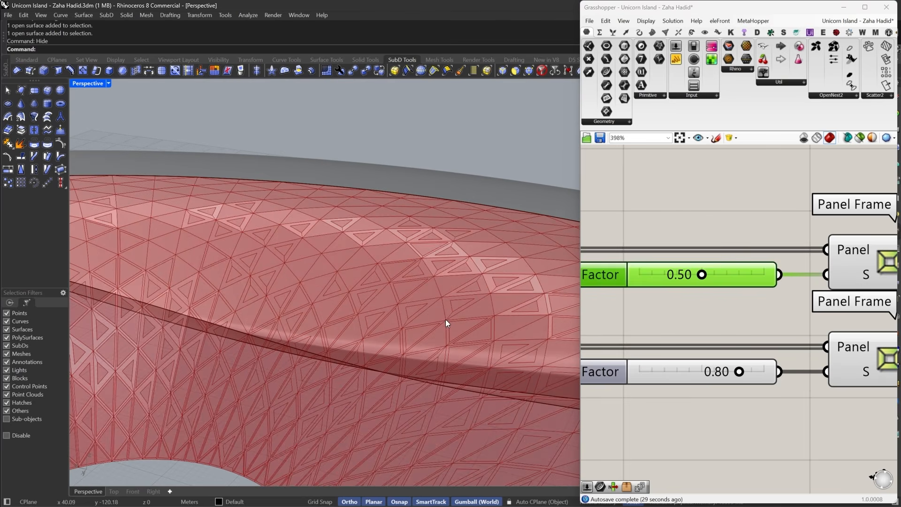
{"action": "scroll", "coordinate": [479, 288], "scroll_direction": "down", "scroll_amount": 2}
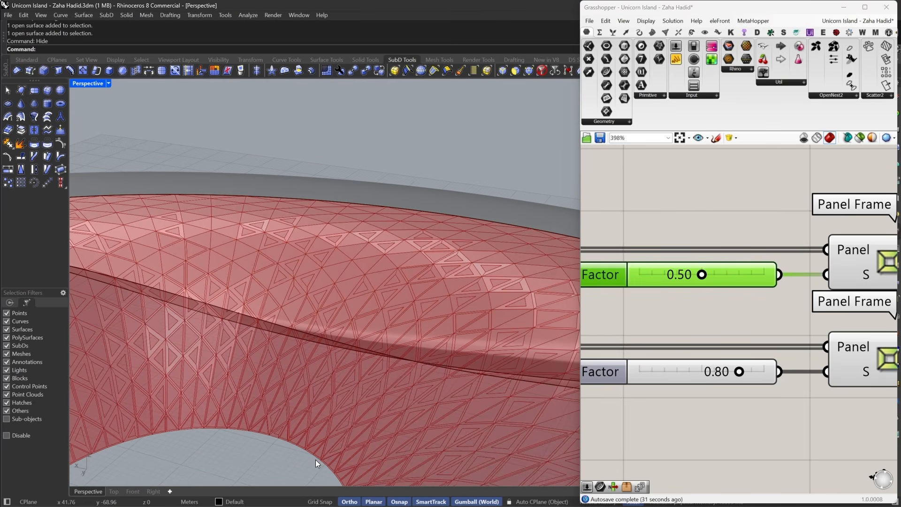
{"action": "scroll", "coordinate": [736, 304], "scroll_direction": "down", "scroll_amount": 4}
{"action": "scroll", "coordinate": [763, 307], "scroll_direction": "down", "scroll_amount": 3}
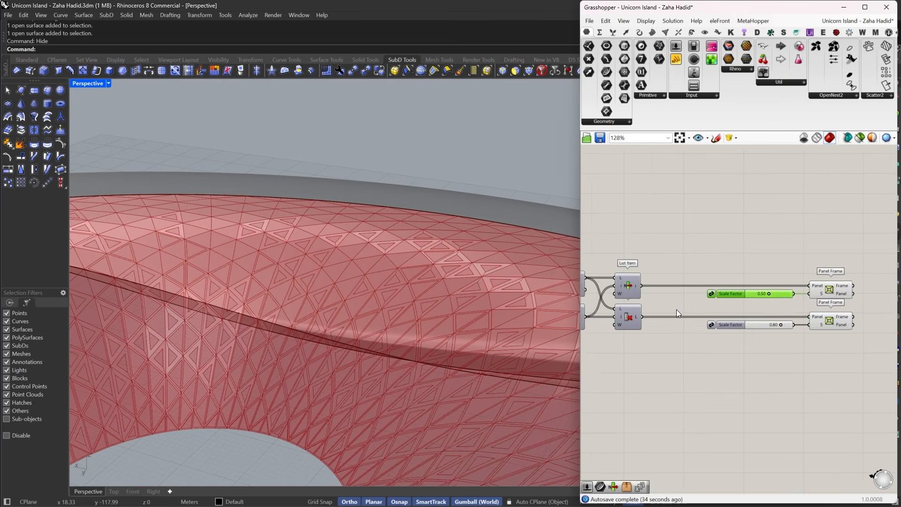
{"action": "right_click_drag", "start_coordinate": [677, 309], "coordinate": [764, 308]}
{"action": "scroll", "coordinate": [765, 327], "scroll_direction": "down", "scroll_amount": 1}
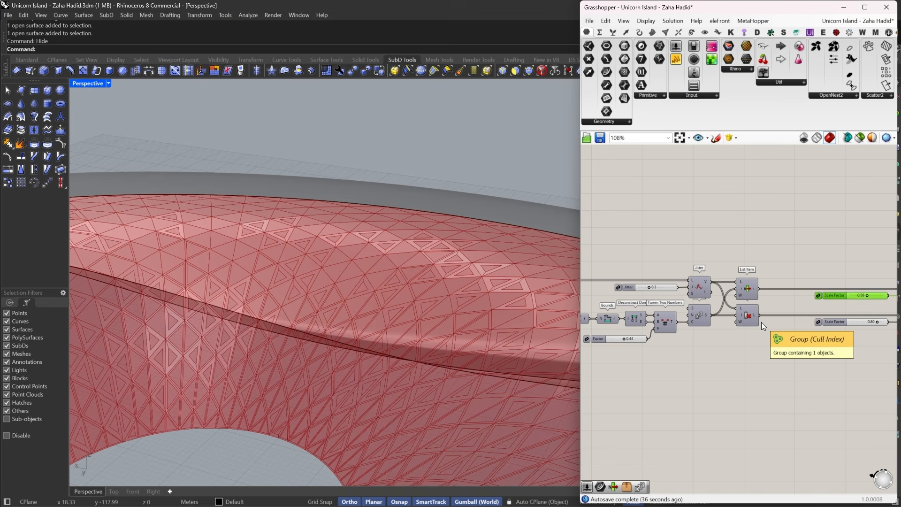
{"action": "left_click", "coordinate": [751, 318]}
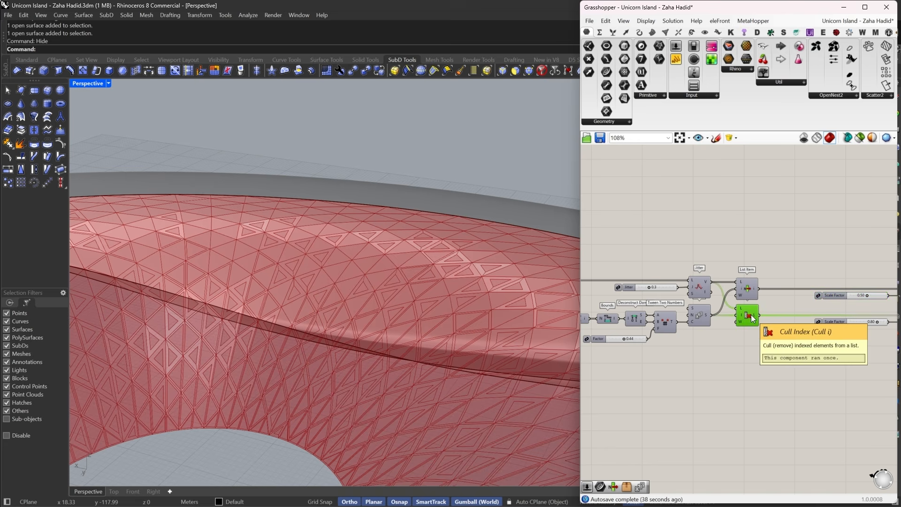
{"action": "right_click_drag", "start_coordinate": [540, 300], "coordinate": [446, 328]}
{"action": "scroll", "coordinate": [769, 295], "scroll_direction": "down", "scroll_amount": 2}
{"action": "right_click_drag", "start_coordinate": [803, 293], "coordinate": [764, 303]}
{"action": "scroll", "coordinate": [812, 301], "scroll_direction": "up", "scroll_amount": 3}
{"action": "double_click", "coordinate": [727, 302]}
{"action": "mouse_move", "coordinate": [690, 310]}
{"action": "right_mouse_down"}
{"action": "mouse_move", "coordinate": [832, 292]}
{"action": "mouse_move", "coordinate": [707, 311]}
{"action": "right_mouse_up"}
{"action": "double_click", "coordinate": [708, 313]}
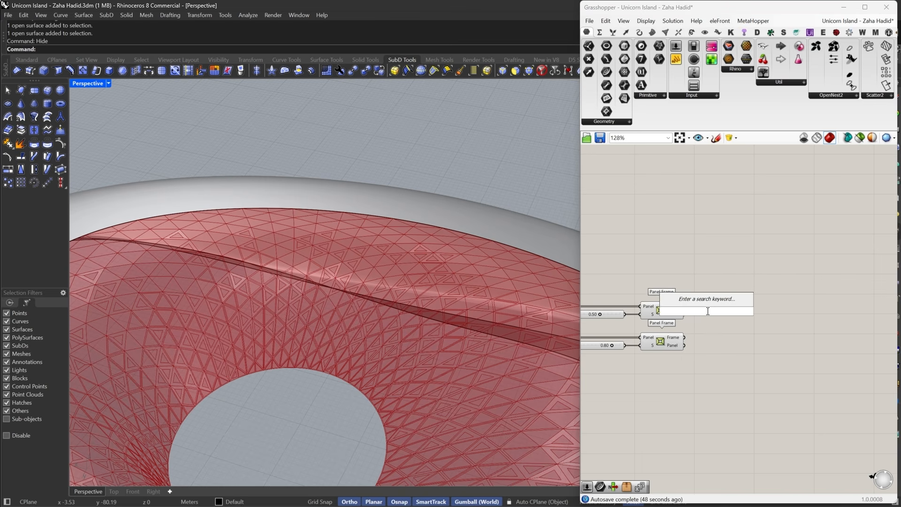
{"action": "type", "text": "merge"}
{"action": "key", "text": "Return"}
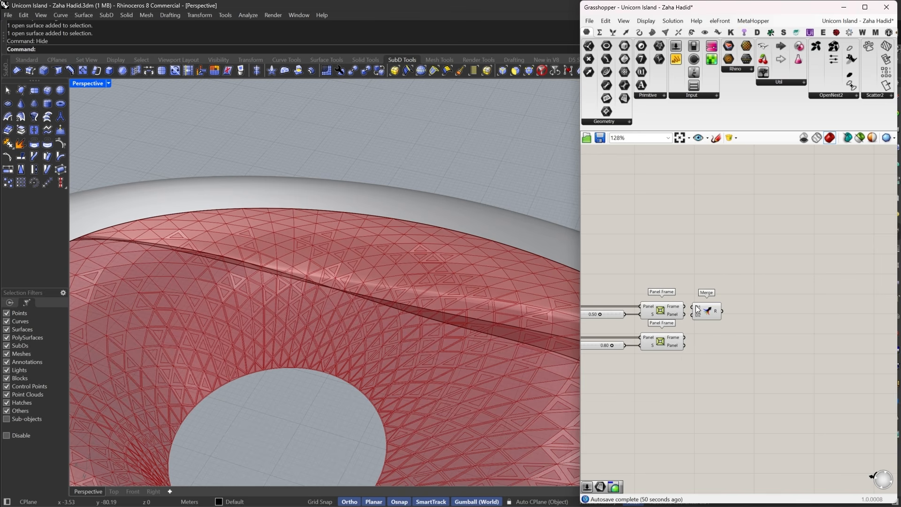
{"action": "mouse_move", "coordinate": [695, 312]}
{"action": "left_mouse_down"}
{"action": "mouse_move", "coordinate": [575, 253]}
{"action": "mouse_move", "coordinate": [596, 296]}
{"action": "mouse_move", "coordinate": [536, 296]}
{"action": "mouse_move", "coordinate": [740, 266]}
{"action": "left_mouse_up"}
{"action": "mouse_move", "coordinate": [890, 249]}
{"action": "right_mouse_down"}
{"action": "mouse_move", "coordinate": [683, 277]}
{"action": "mouse_move", "coordinate": [646, 261]}
{"action": "right_mouse_up"}
{"action": "mouse_move", "coordinate": [859, 258]}
{"action": "right_mouse_down"}
{"action": "mouse_move", "coordinate": [784, 276]}
{"action": "mouse_move", "coordinate": [576, 282]}
{"action": "right_mouse_up"}
{"action": "left_click_drag", "start_coordinate": [749, 341], "coordinate": [806, 297]}
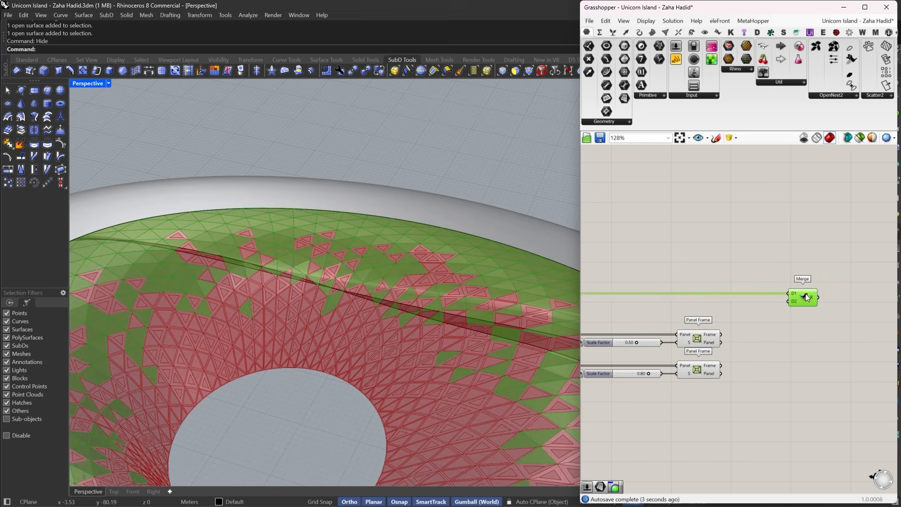
{"action": "key", "text": "Delete"}
- Place a Surface parameter beyond the Panel Frames and connect the first List Item's solid panels to it
{"action": "right_click_drag", "start_coordinate": [762, 276], "coordinate": [815, 290]}
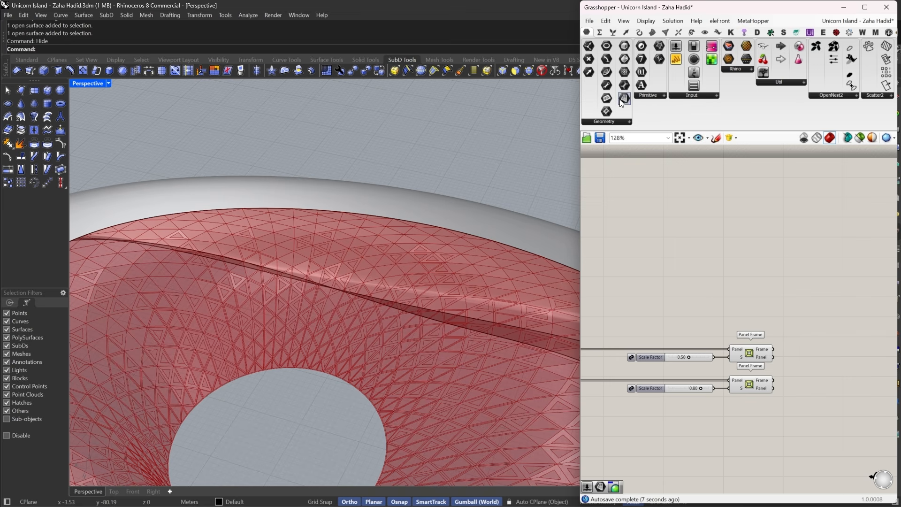
{"action": "left_click_drag", "start_coordinate": [806, 305], "coordinate": [618, 307]}
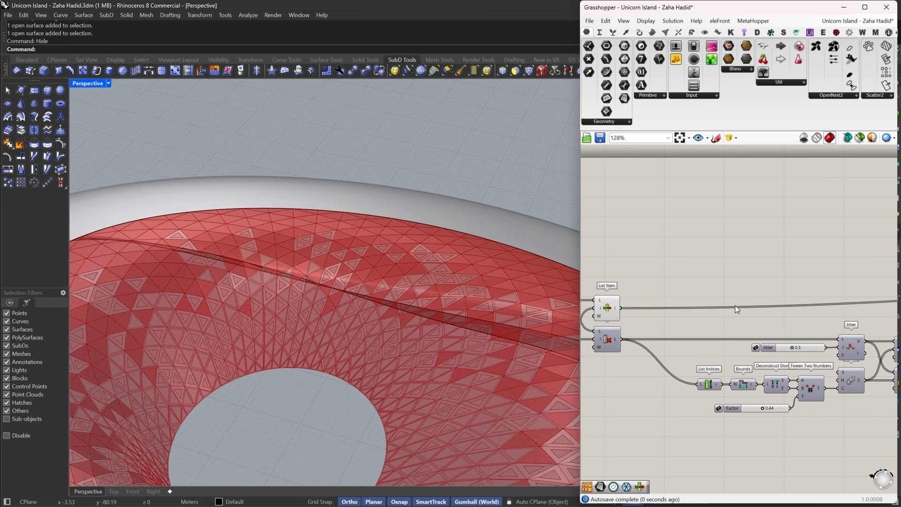
{"action": "right_click_drag", "start_coordinate": [807, 305], "coordinate": [583, 309]}
{"action": "right_click_drag", "start_coordinate": [854, 269], "coordinate": [647, 263]}
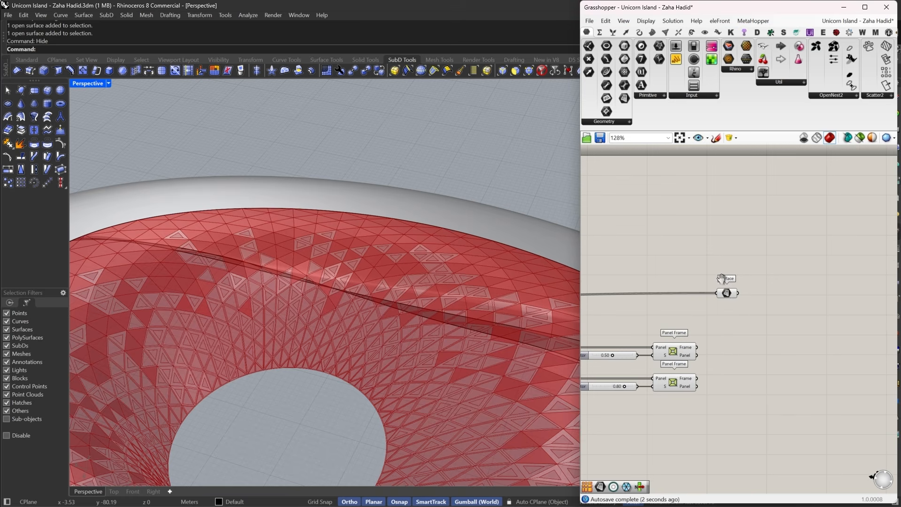
{"action": "left_click", "coordinate": [729, 300]}
{"action": "left_click_drag", "start_coordinate": [730, 300], "coordinate": [787, 306]}
- Bake the solid panels from the Surface parameter
{"action": "right_click", "coordinate": [787, 306]}
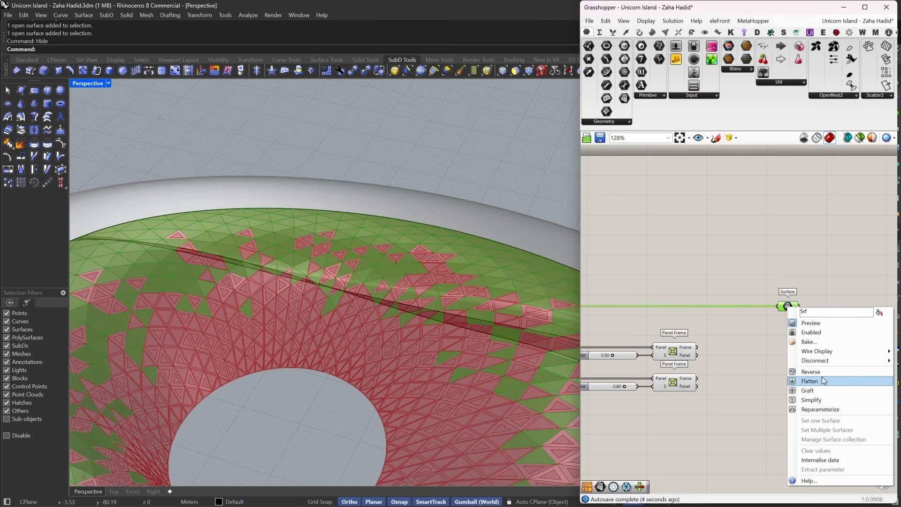
{"action": "left_click", "coordinate": [803, 346]}
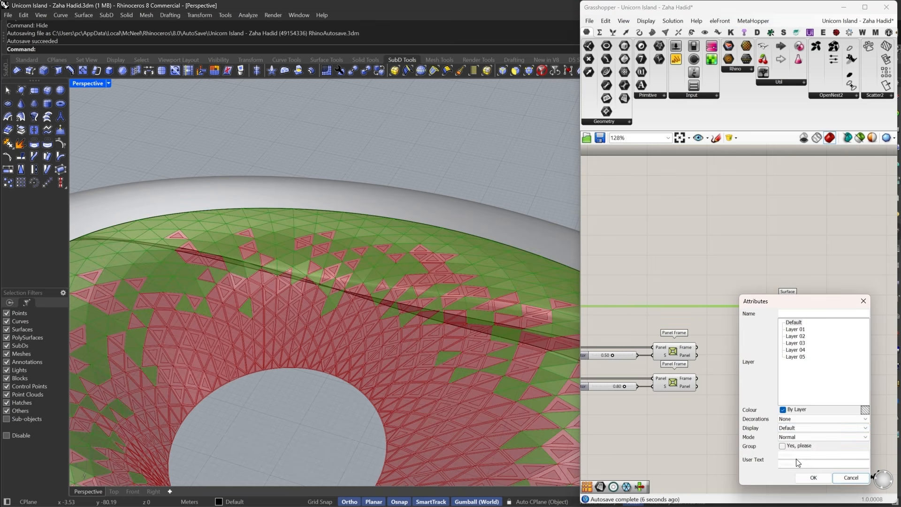
{"action": "left_click", "coordinate": [808, 477]}
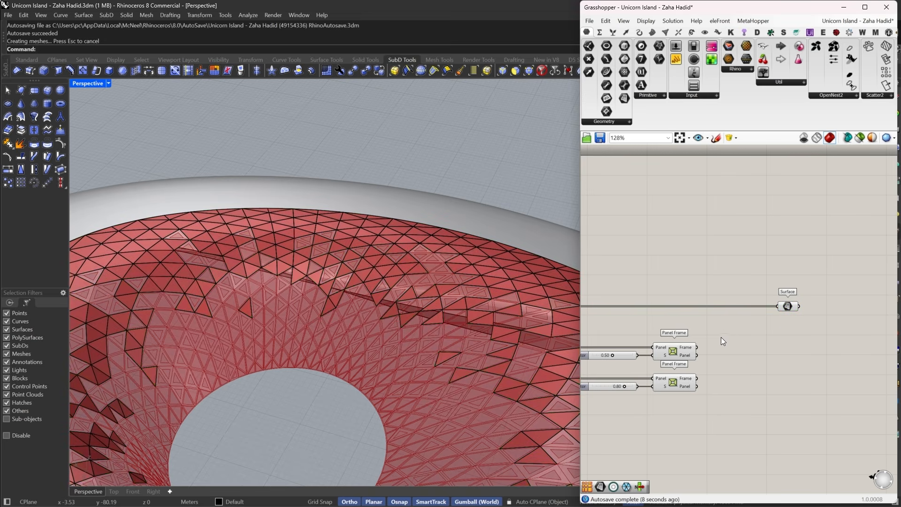
- Add a second Surface parameter, connect both Panel Frames' Frame outputs to it, and align it under the first
{"action": "left_click", "coordinate": [624, 103]}
{"action": "scroll", "coordinate": [728, 331], "scroll_direction": "up", "scroll_amount": 3}
{"action": "left_click", "coordinate": [792, 356]}
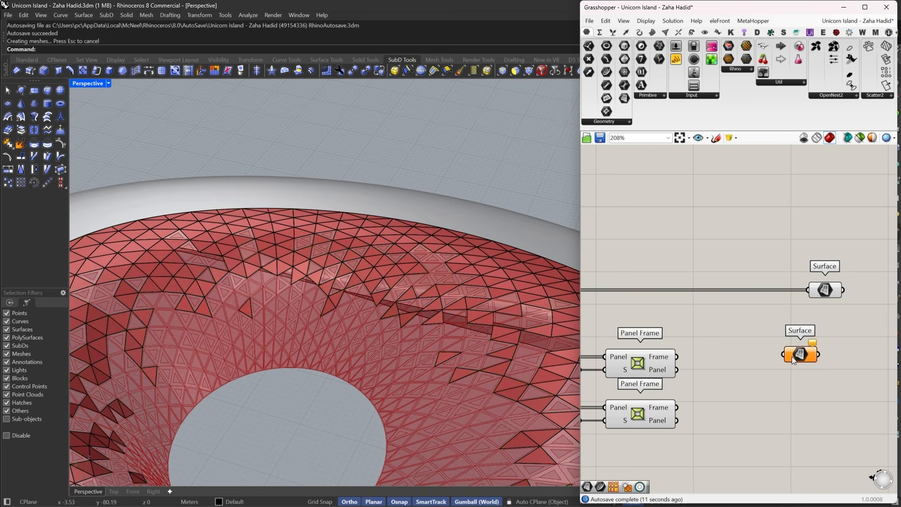
{"action": "left_click_drag", "start_coordinate": [783, 354], "coordinate": [677, 356]}
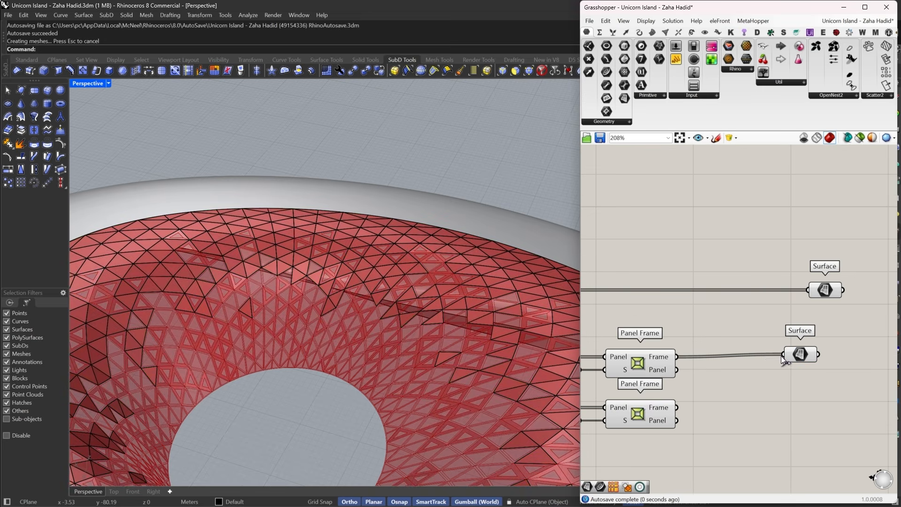
{"action": "left_click_drag", "start_coordinate": [782, 355], "coordinate": [677, 408], "text": "shift"}
{"action": "left_click_drag", "start_coordinate": [798, 354], "coordinate": [824, 359]}
- Bake the panel frames from the second Surface parameter as a group
{"action": "right_click", "coordinate": [824, 360]}
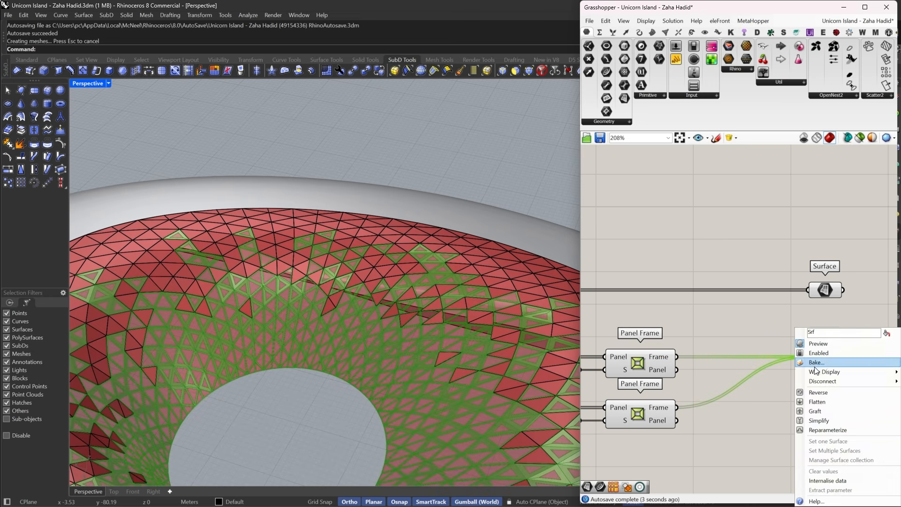
{"action": "left_click", "coordinate": [816, 369]}
{"action": "left_click", "coordinate": [798, 420]}
{"action": "left_click", "coordinate": [822, 451]}
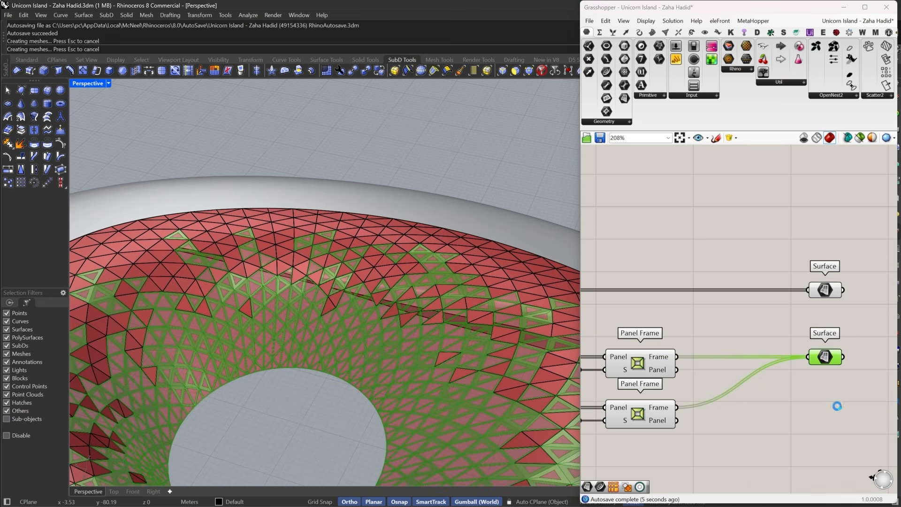
- Copy the Surface parameter below, feed the copy from both Panel Frames' Panel outputs, and bake the inner panels
{"action": "right_click_drag", "start_coordinate": [844, 386], "coordinate": [800, 324]}
{"action": "left_click", "coordinate": [806, 365]}
{"action": "left_click_drag", "start_coordinate": [806, 365], "coordinate": [769, 295]}
{"action": "right_click_drag", "start_coordinate": [757, 317], "coordinate": [767, 289]}
{"action": "key", "text": "ctrl+c"}
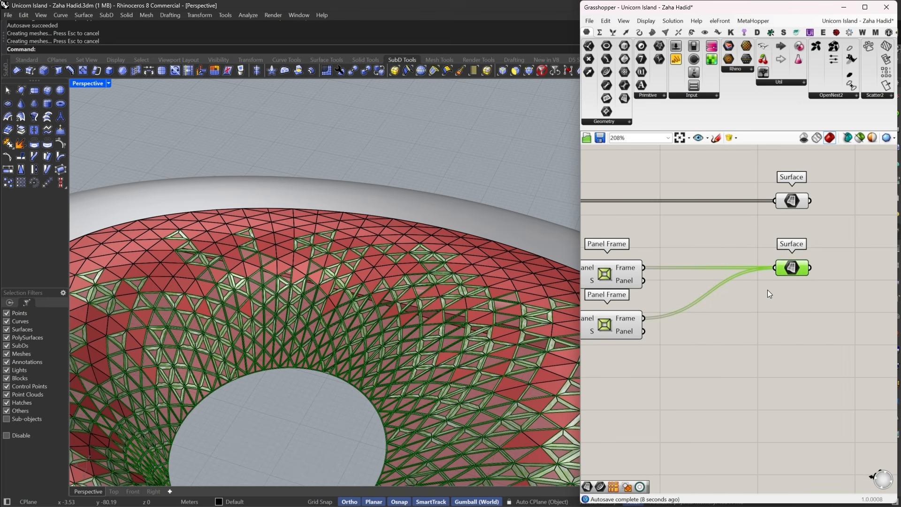
{"action": "key", "text": "ctrl+v"}
{"action": "left_click_drag", "start_coordinate": [793, 271], "coordinate": [631, 283]}
{"action": "left_click_drag", "start_coordinate": [736, 319], "coordinate": [792, 330]}
{"action": "right_click", "coordinate": [792, 331]}
{"action": "left_click", "coordinate": [804, 371]}
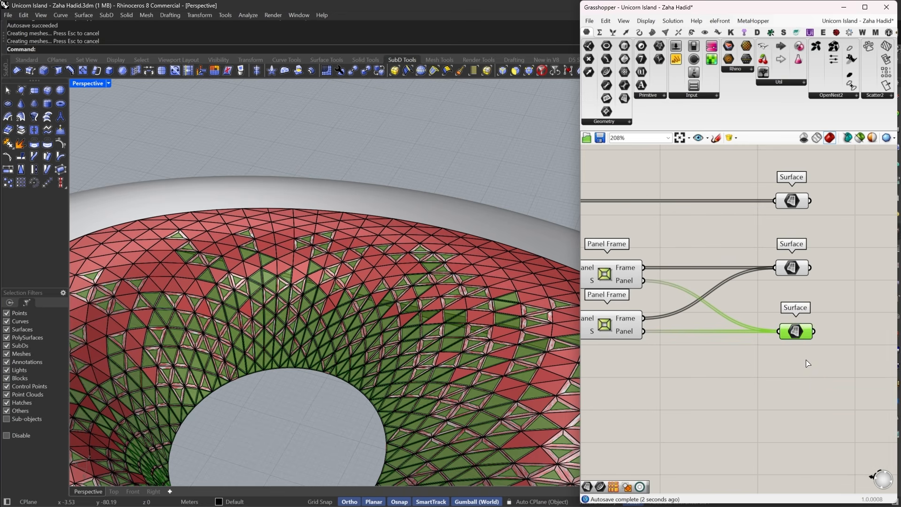
- Turn off the preview of the three Surface parameters, both Panel Frame components and the components feeding them
{"action": "left_click", "coordinate": [814, 446]}
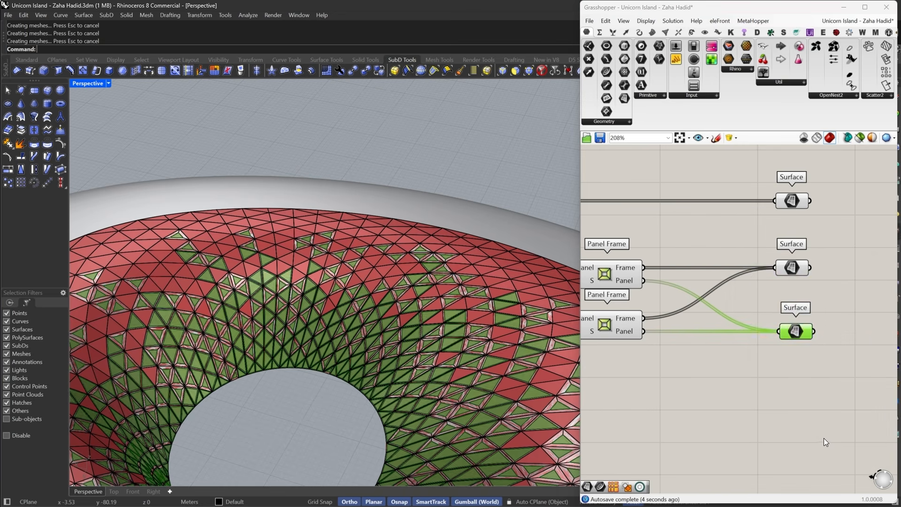
{"action": "left_click_drag", "start_coordinate": [823, 437], "coordinate": [731, 171]}
{"action": "scroll", "coordinate": [714, 247], "scroll_direction": "down", "scroll_amount": 3}
{"action": "scroll", "coordinate": [797, 258], "scroll_direction": "down", "scroll_amount": 4}
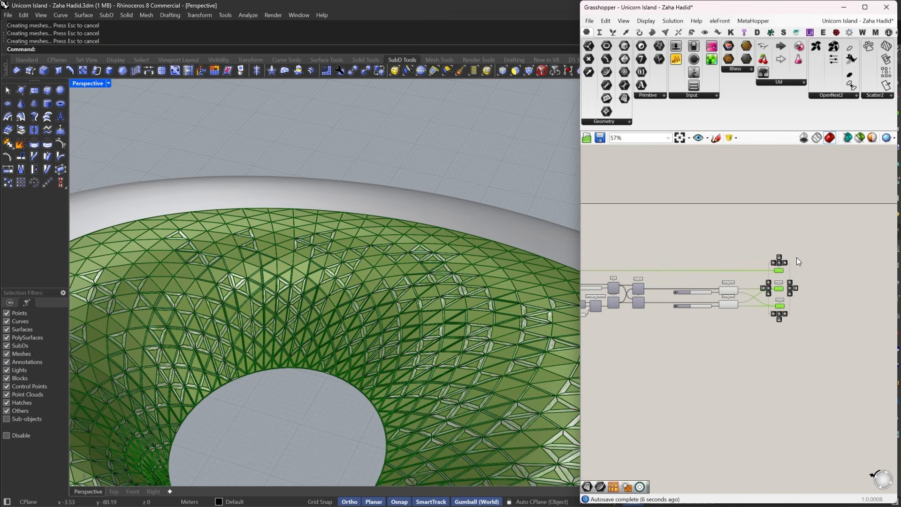
{"action": "left_click", "coordinate": [779, 263]}
{"action": "left_click", "coordinate": [799, 235]}
{"action": "left_click_drag", "start_coordinate": [810, 232], "coordinate": [637, 351]}
{"action": "right_click", "coordinate": [733, 223]}
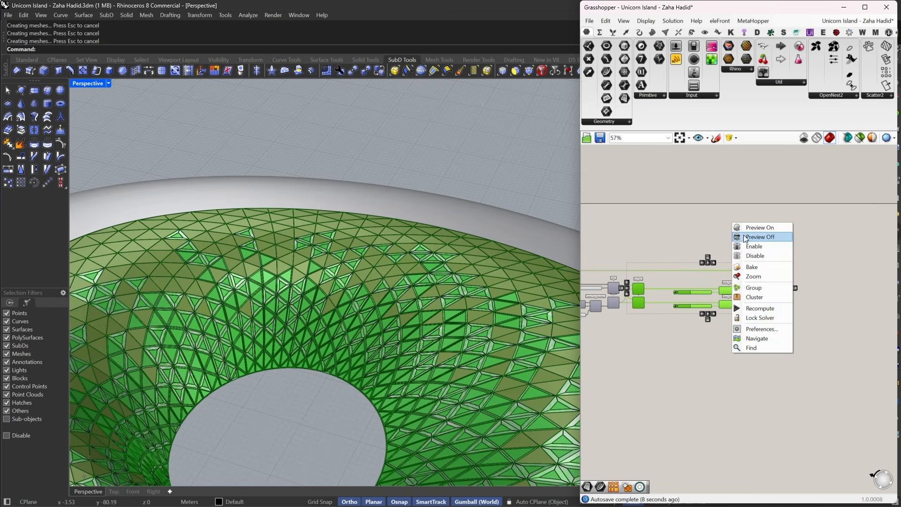
{"action": "left_click", "coordinate": [753, 236]}
{"action": "left_click", "coordinate": [757, 233]}
- Turn off the preview of the remaining upstream components in the Grasshopper definition
{"action": "scroll", "coordinate": [741, 232], "scroll_direction": "down", "scroll_amount": 3}
{"action": "left_click_drag", "start_coordinate": [811, 300], "coordinate": [717, 223]}
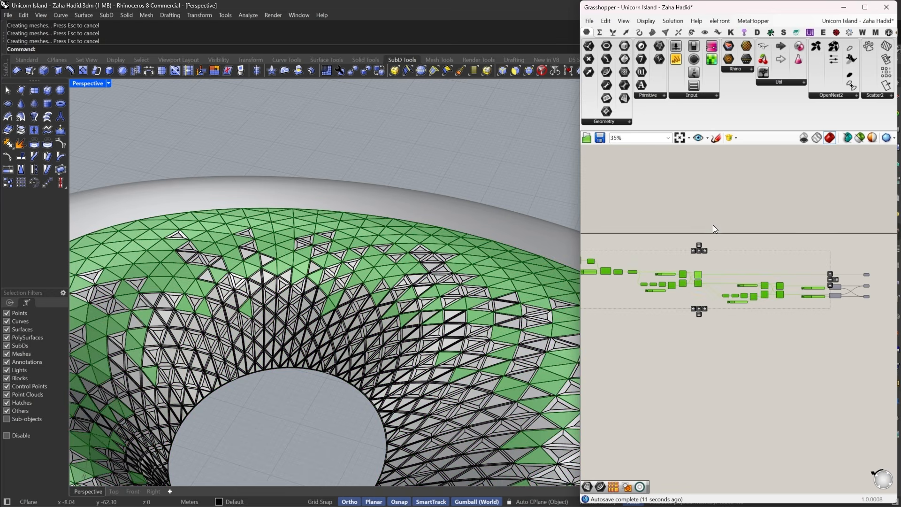
{"action": "right_click", "coordinate": [713, 224]}
{"action": "left_click", "coordinate": [730, 237]}
- Set Rhino's Perspective viewport to Rendered display, select the baked solid panels, and collapse the Grasshopper window
{"action": "left_click", "coordinate": [108, 83]}
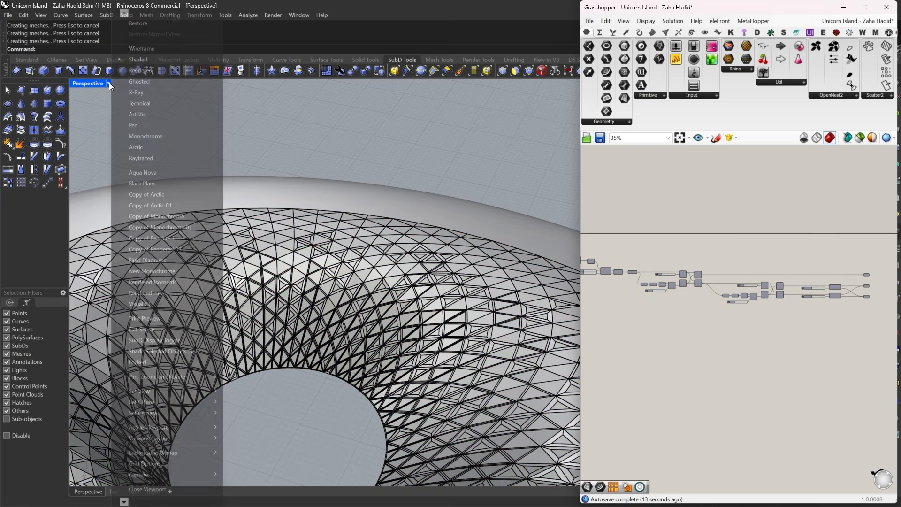
{"action": "left_click", "coordinate": [134, 67]}
{"action": "right_click_drag", "start_coordinate": [241, 175], "coordinate": [169, 304]}
{"action": "left_click", "coordinate": [170, 311]}
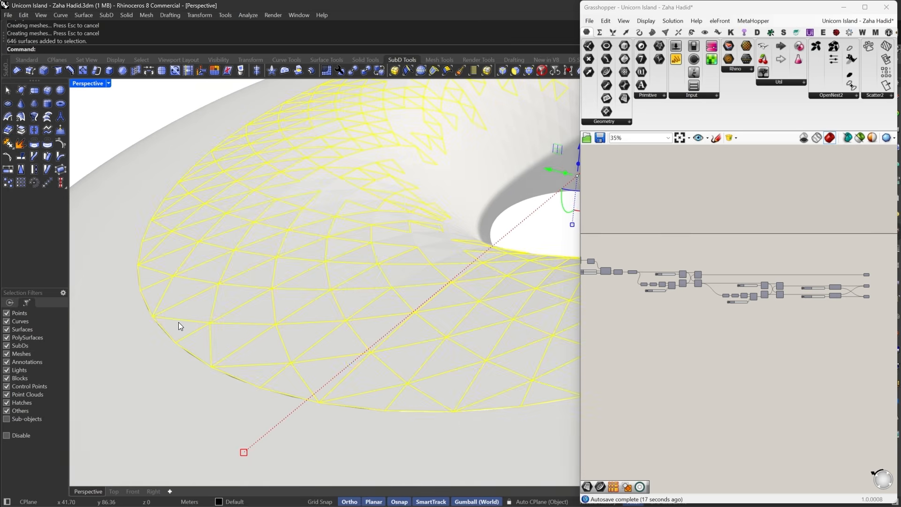
{"action": "scroll", "coordinate": [178, 322], "scroll_direction": "down", "scroll_amount": 3}
{"action": "double_click", "coordinate": [646, 13]}
{"action": "scroll", "coordinate": [603, 265], "scroll_direction": "down", "scroll_amount": 2}
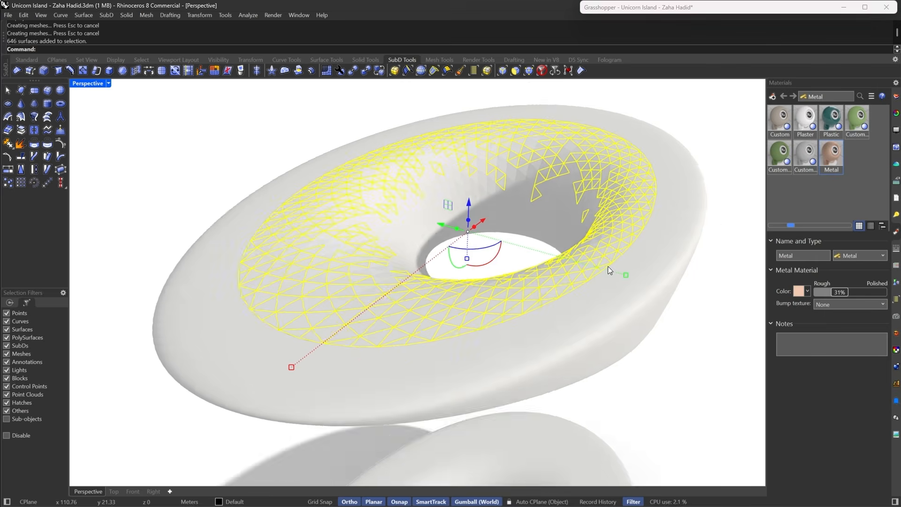
- Examine the roof's outer shell against the Luxury Properties image of Unicorn Island in the browser's image search, and return to Rhino
{"action": "right_click_drag", "start_coordinate": [607, 266], "coordinate": [385, 289]}
{"action": "scroll", "coordinate": [550, 297], "scroll_direction": "up", "scroll_amount": 3}
{"action": "left_click", "coordinate": [534, 308]}
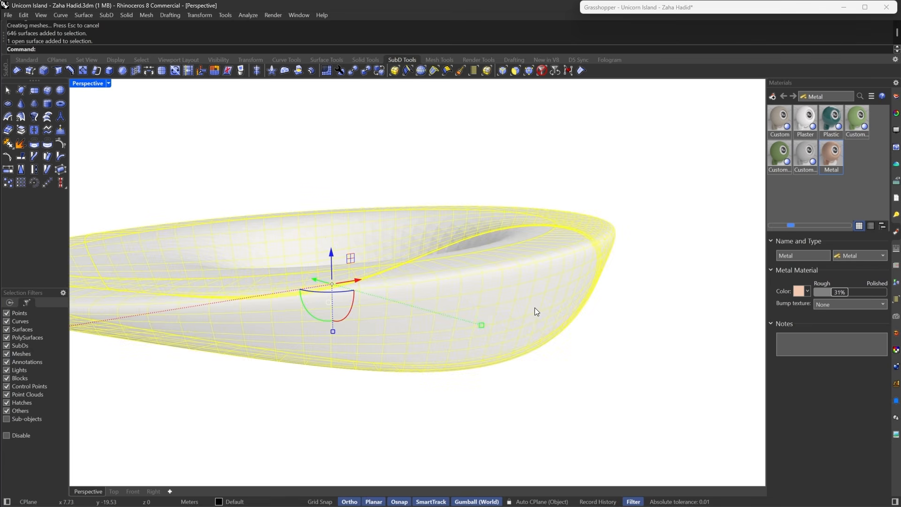
{"action": "left_click", "coordinate": [534, 502]}
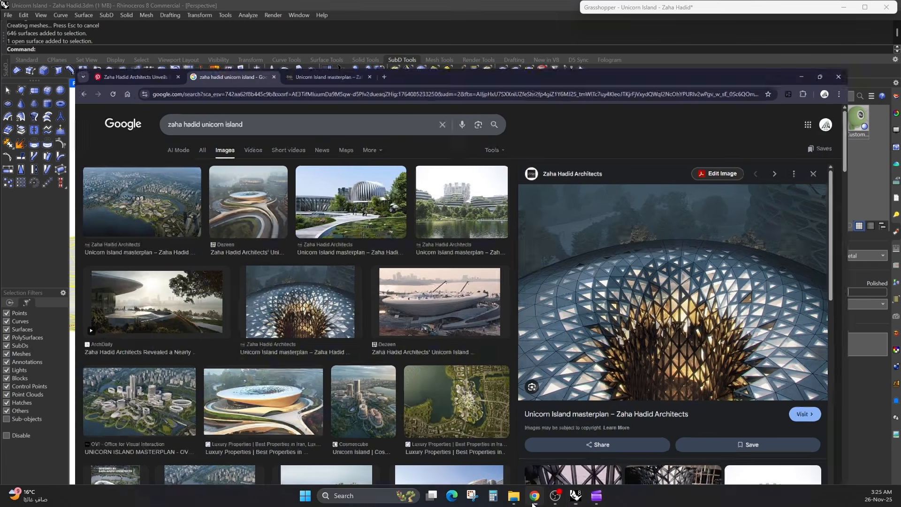
{"action": "left_click", "coordinate": [237, 397]}
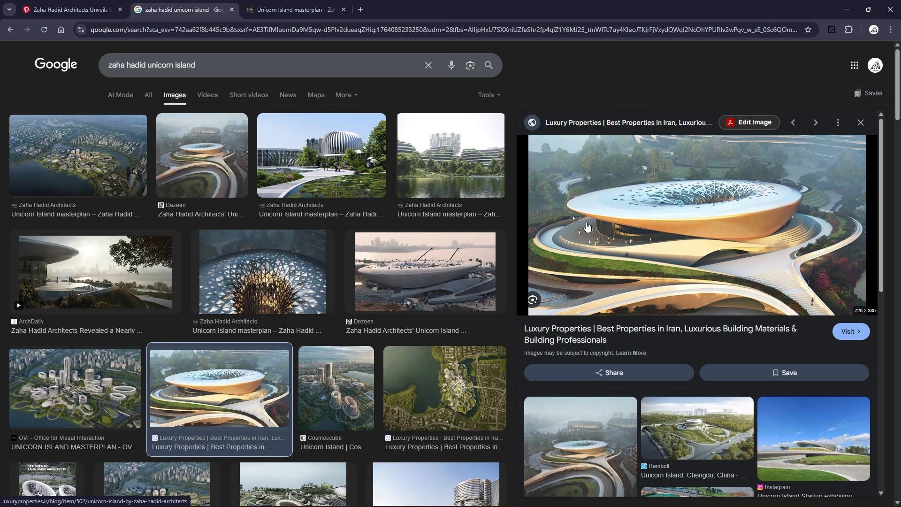
{"action": "left_click", "coordinate": [847, 10]}
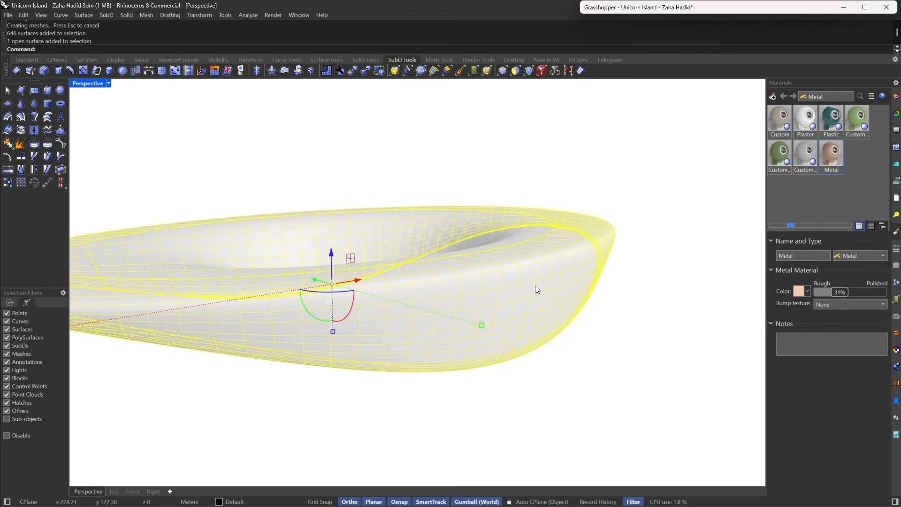
- Check the extent of the roof's outer shell surface and set the Perspective viewport to Shaded display
{"action": "scroll", "coordinate": [536, 287], "scroll_direction": "down", "scroll_amount": 4}
{"action": "left_click", "coordinate": [593, 374]}
{"action": "mouse_move", "coordinate": [563, 361]}
{"action": "right_mouse_down"}
{"action": "mouse_move", "coordinate": [523, 350]}
{"action": "mouse_move", "coordinate": [559, 345]}
{"action": "right_mouse_up"}
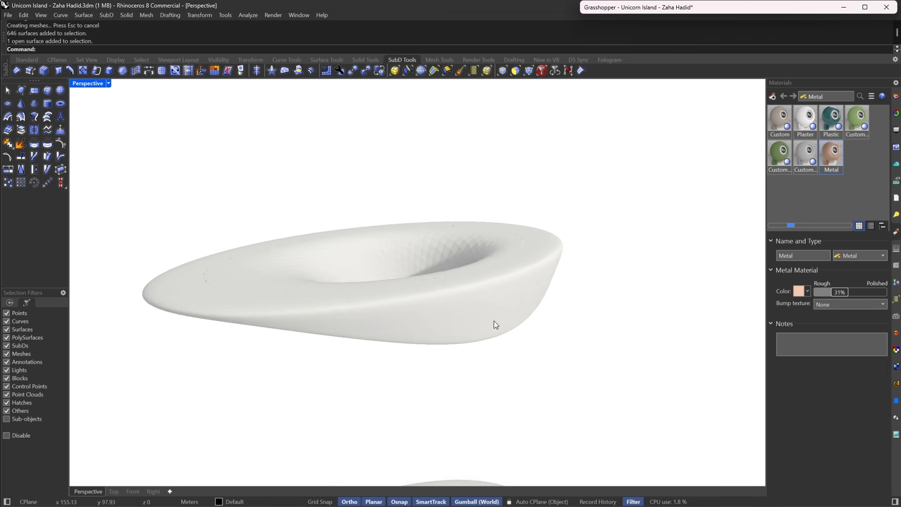
{"action": "scroll", "coordinate": [494, 320], "scroll_direction": "up", "scroll_amount": 5}
{"action": "left_click", "coordinate": [602, 282]}
{"action": "scroll", "coordinate": [571, 272], "scroll_direction": "down", "scroll_amount": 5}
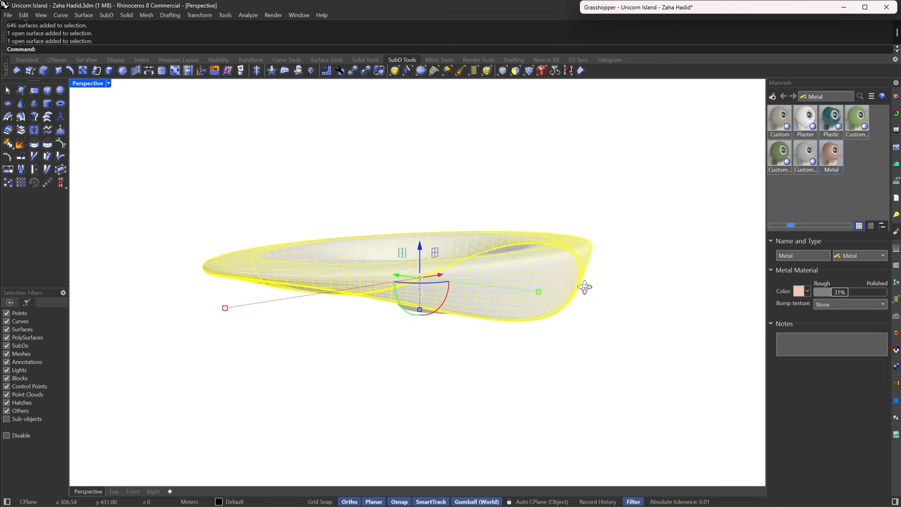
{"action": "left_click", "coordinate": [118, 94]}
{"action": "left_click", "coordinate": [108, 83]}
{"action": "left_click", "coordinate": [136, 59]}
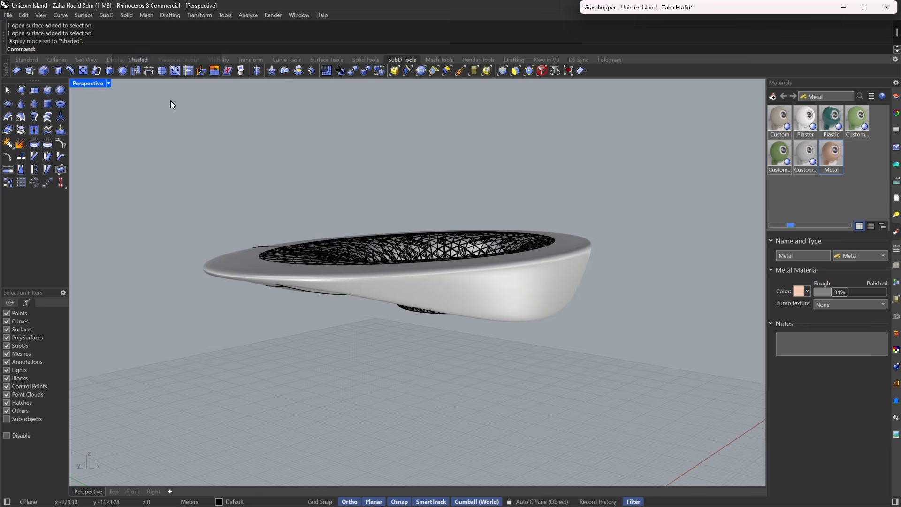
- Duplicate the lower SubD's outer rim edge loop up onto the roof shell and join the copied edges into a closed curve
{"action": "left_click", "coordinate": [529, 293]}
{"action": "right_click_drag", "start_coordinate": [544, 282], "coordinate": [518, 269]}
{"action": "scroll", "coordinate": [518, 269], "scroll_direction": "down", "scroll_amount": 7}
{"action": "left_click", "coordinate": [516, 331]}
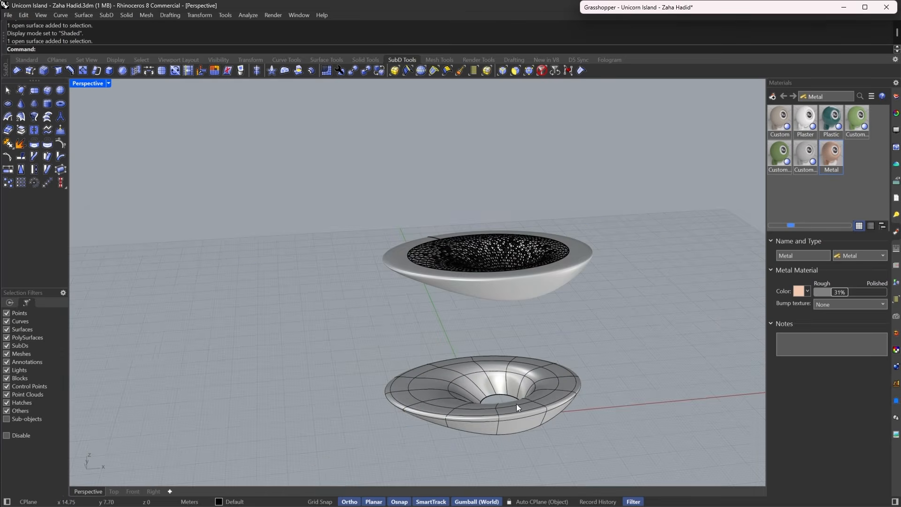
{"action": "scroll", "coordinate": [516, 403], "scroll_direction": "up", "scroll_amount": 5}
{"action": "left_click", "coordinate": [567, 72]}
{"action": "double_click", "coordinate": [564, 394]}
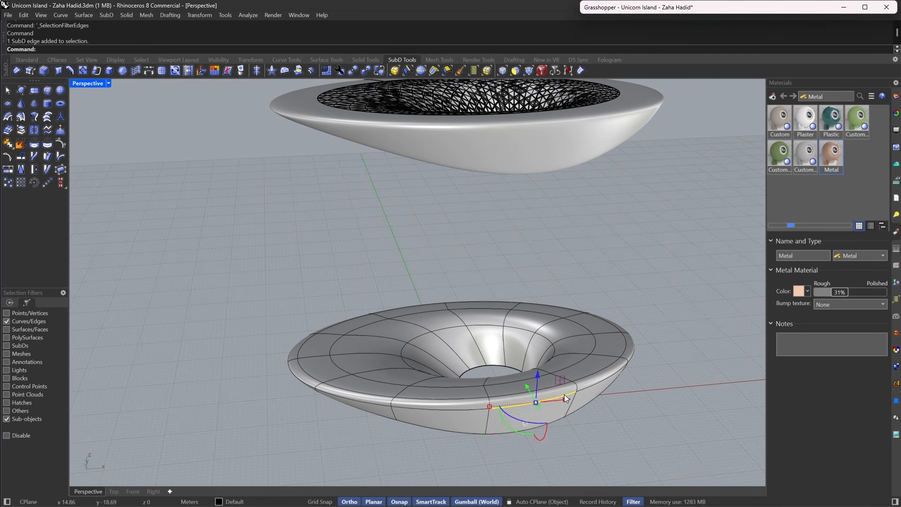
{"action": "scroll", "coordinate": [539, 395], "scroll_direction": "down", "scroll_amount": 3}
{"action": "left_click_drag", "start_coordinate": [488, 345], "coordinate": [552, 219]}
{"action": "scroll", "coordinate": [511, 222], "scroll_direction": "up", "scroll_amount": 3}
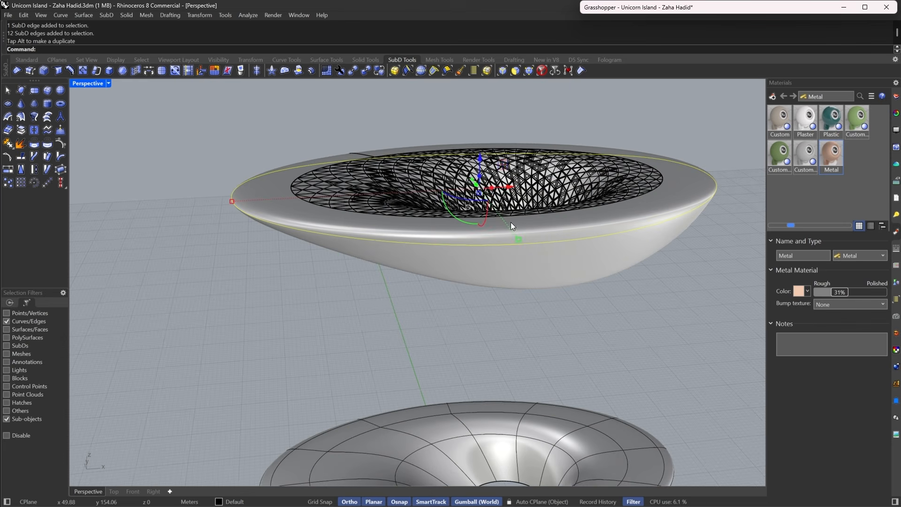
{"action": "key", "text": "ctrl+j"}
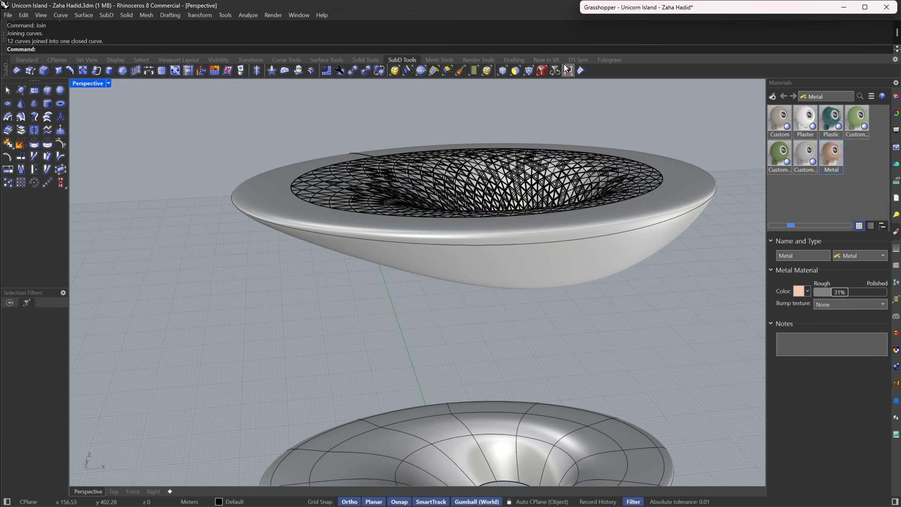
- Restore the selection filter to all object types and split the roof's outer shell with the rim curve
{"action": "left_click", "coordinate": [567, 71]}
{"action": "left_click", "coordinate": [573, 275]}
{"action": "right_click_drag", "start_coordinate": [573, 275], "coordinate": [584, 249]}
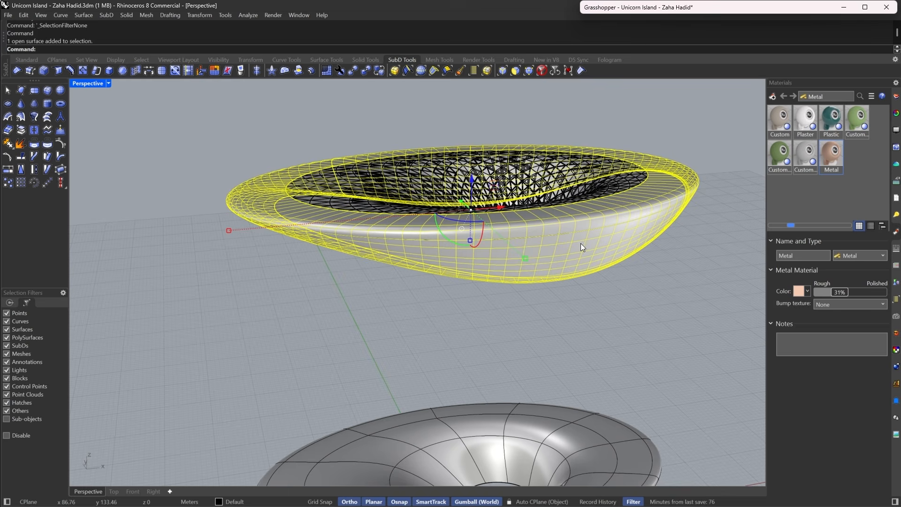
{"action": "type", "text": "Split"}
{"action": "key", "text": "Return"}
{"action": "left_click", "coordinate": [607, 229]}
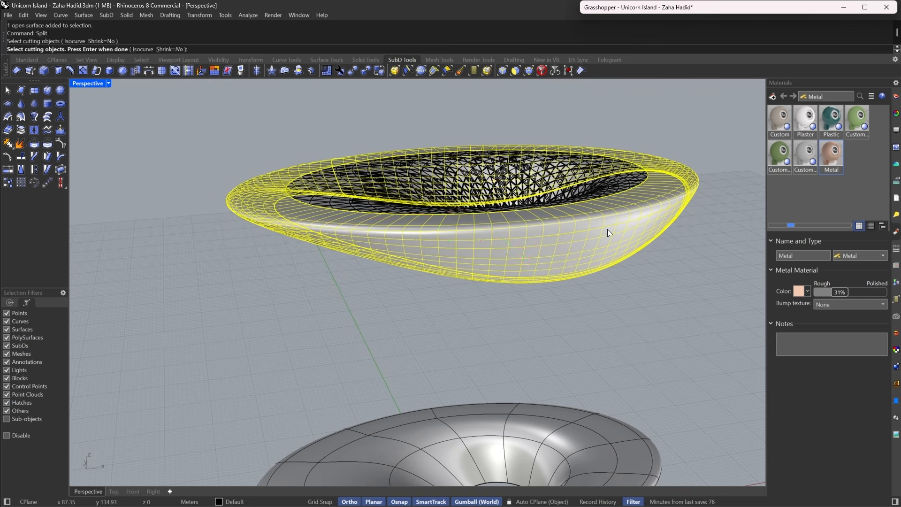
{"action": "key", "text": "Return"}
{"action": "left_click", "coordinate": [593, 265]}
{"action": "key", "text": "Escape"}
{"action": "left_click", "coordinate": [594, 265]}
{"action": "key", "text": "Escape"}
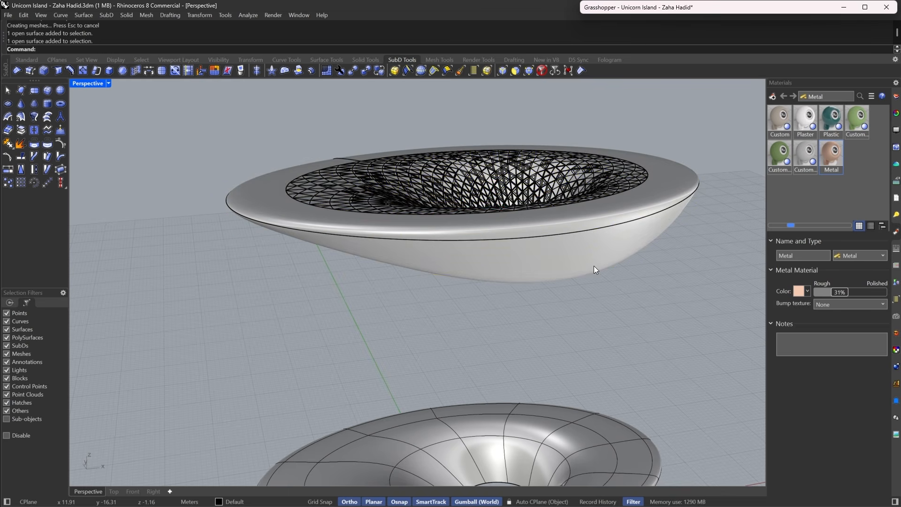
{"action": "left_click", "coordinate": [594, 266]}
{"action": "key", "text": "Escape"}
- Delete the rim curve used to cut the shell
{"action": "left_click", "coordinate": [612, 227]}
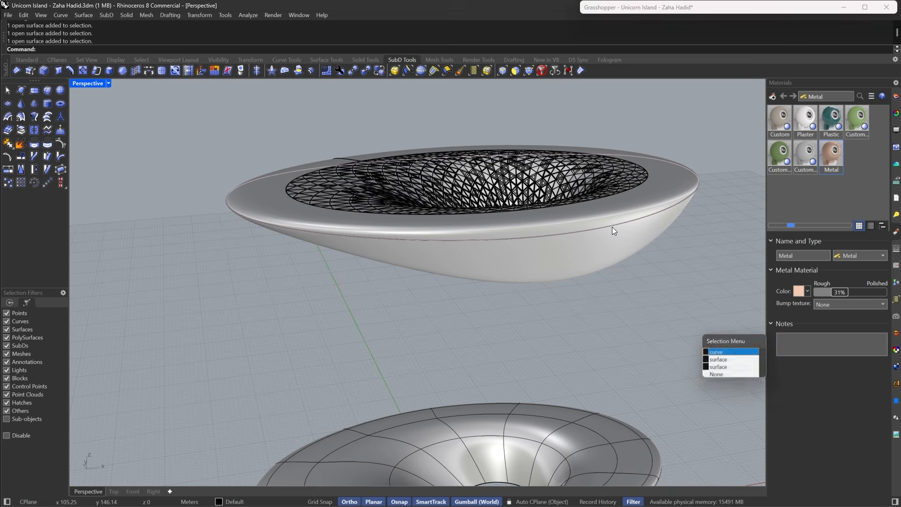
{"action": "key", "text": "Return"}
{"action": "key", "text": "Delete"}
- Assign the existing Metal material to the shell's lower surface, keeping its current colour
{"action": "left_click", "coordinate": [604, 252]}
{"action": "right_click_drag", "start_coordinate": [604, 252], "coordinate": [559, 251]}
{"action": "key", "text": "Escape"}
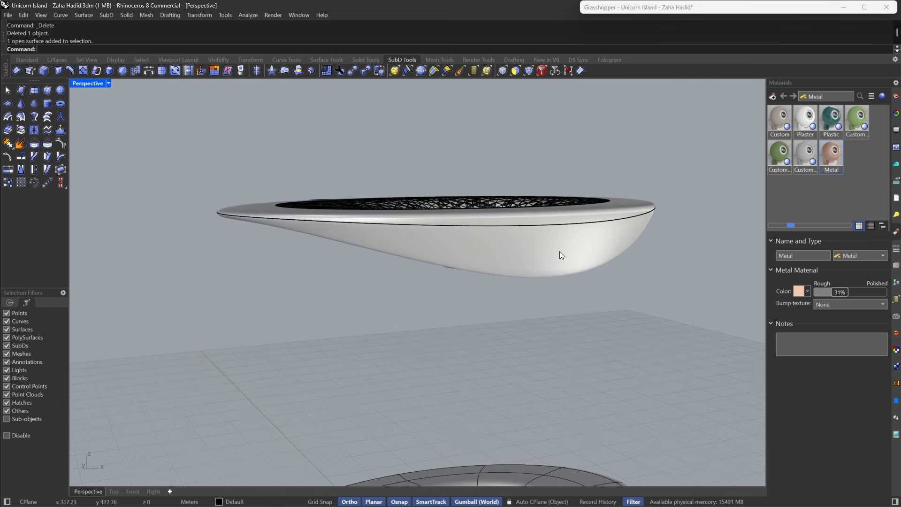
{"action": "left_click", "coordinate": [563, 255]}
{"action": "right_click", "coordinate": [821, 156]}
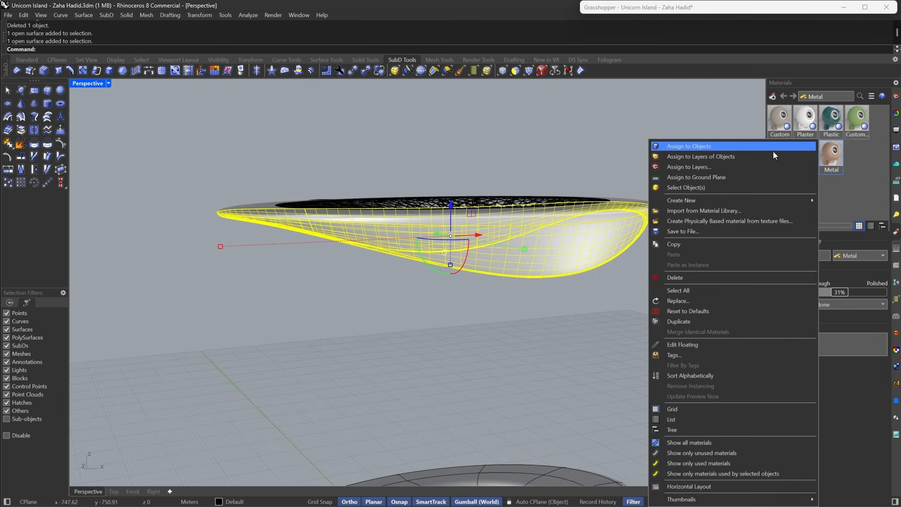
{"action": "left_click", "coordinate": [769, 147]}
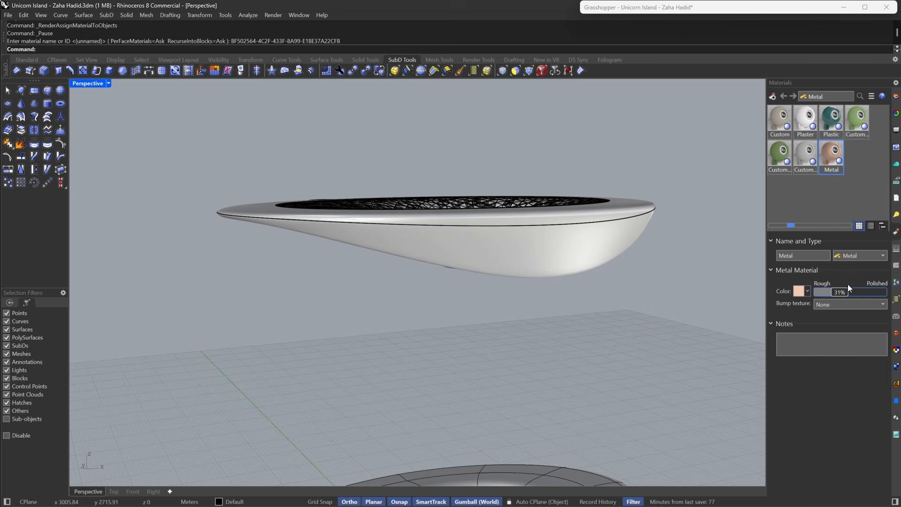
{"action": "left_click", "coordinate": [798, 291]}
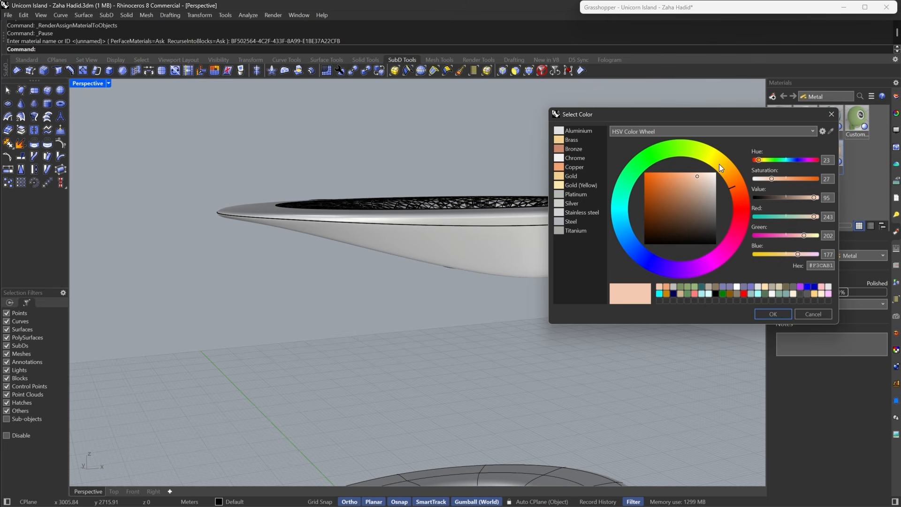
{"action": "left_click", "coordinate": [831, 114]}
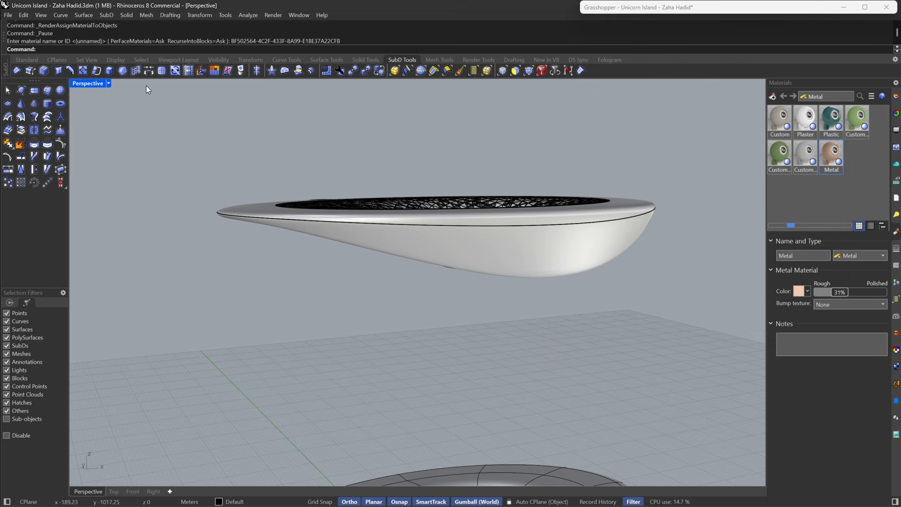
- Set the Perspective viewport to Rendered display and the Metal material's polish to 39%
{"action": "left_click", "coordinate": [108, 83]}
{"action": "left_click", "coordinate": [123, 66]}
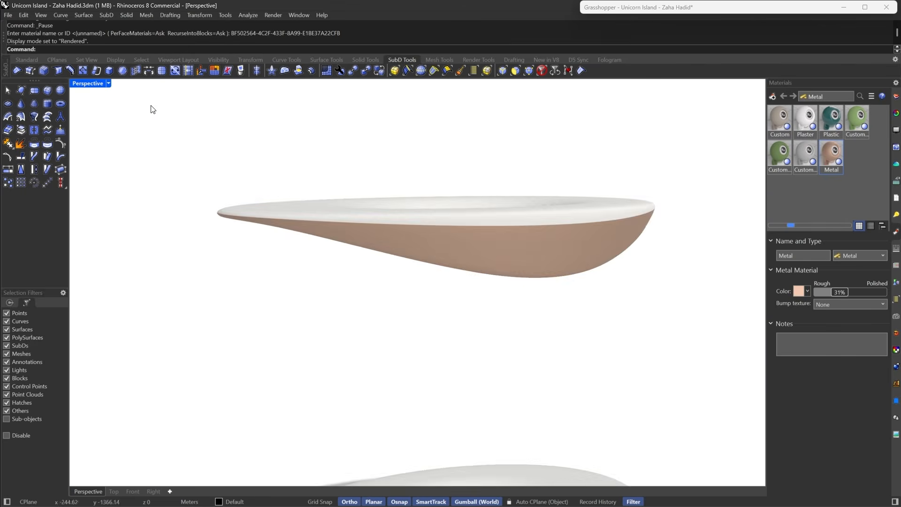
{"action": "right_click_drag", "start_coordinate": [539, 263], "coordinate": [445, 227]}
{"action": "scroll", "coordinate": [445, 228], "scroll_direction": "up", "scroll_amount": 6}
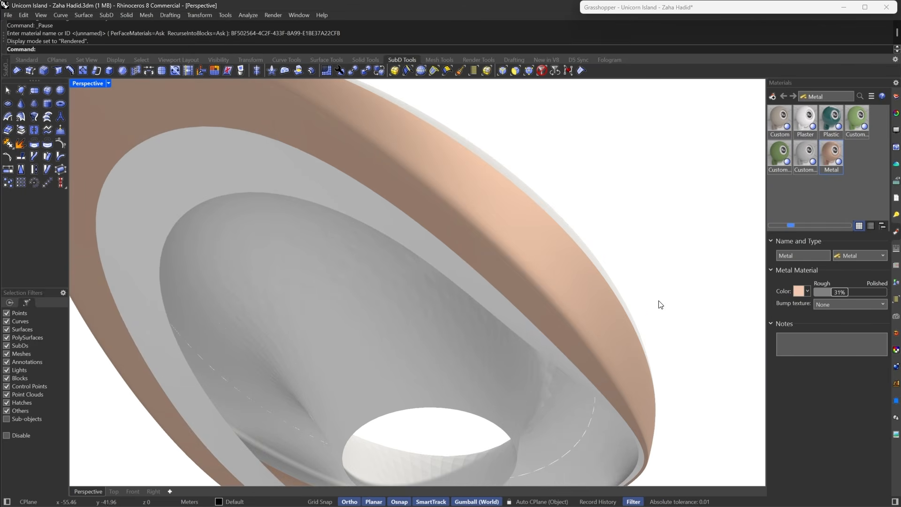
{"action": "left_click_drag", "start_coordinate": [844, 292], "coordinate": [847, 293]}
{"action": "right_click_drag", "start_coordinate": [582, 162], "coordinate": [518, 294]}
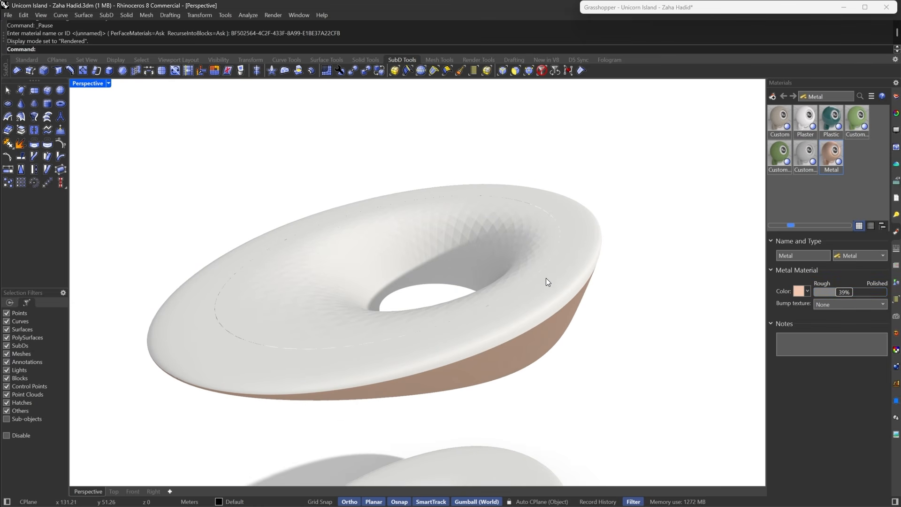
- Create a new Plastic material and assign it to the shell's upper surface and the solid roof panels
{"action": "left_click", "coordinate": [547, 261]}
{"action": "left_click", "coordinate": [550, 245], "text": "shift"}
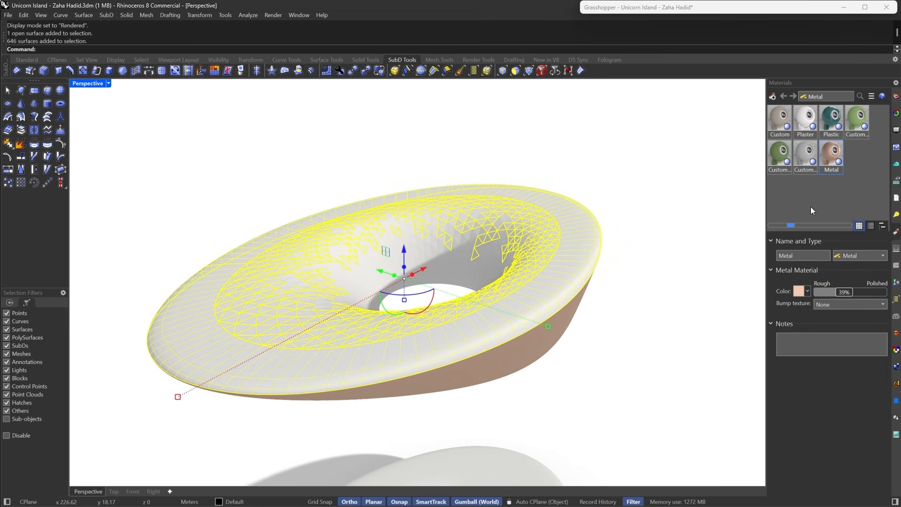
{"action": "right_click", "coordinate": [812, 188]}
{"action": "mouse_move", "coordinate": [735, 199]}
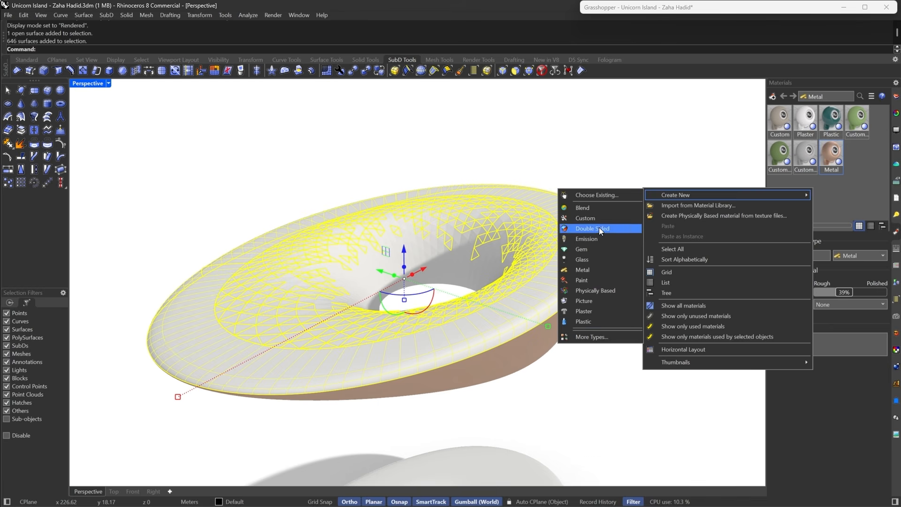
{"action": "left_click", "coordinate": [590, 320]}
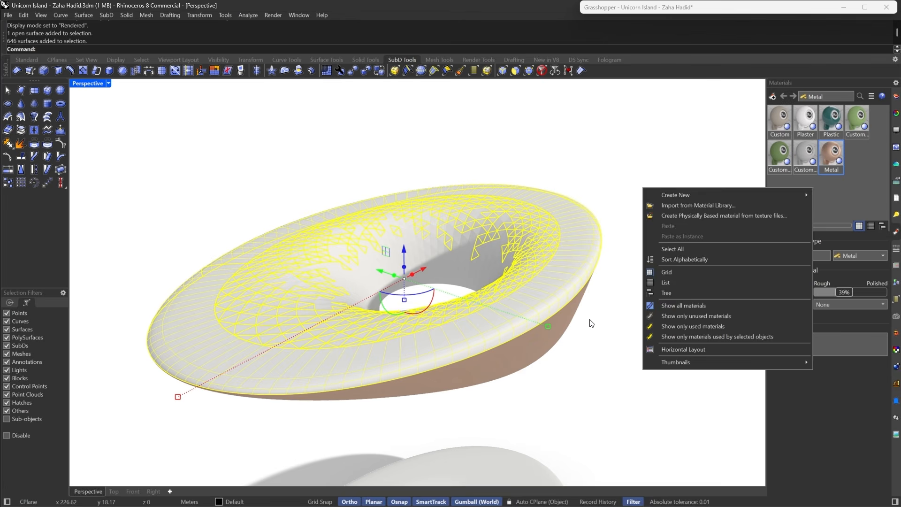
{"action": "right_click", "coordinate": [863, 156]}
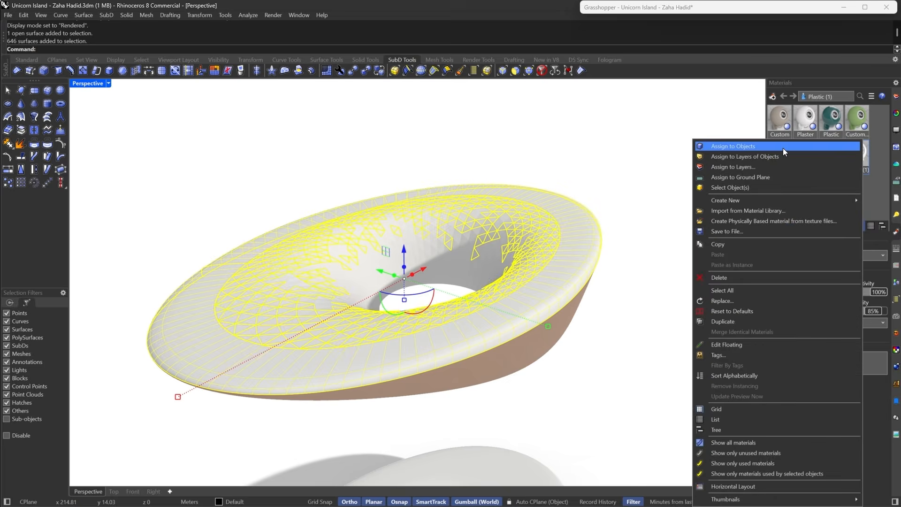
{"action": "left_click", "coordinate": [784, 146]}
- Set the Plastic material's colour on the roof's upper surface and solid panels to Light Gray
{"action": "left_click", "coordinate": [806, 290]}
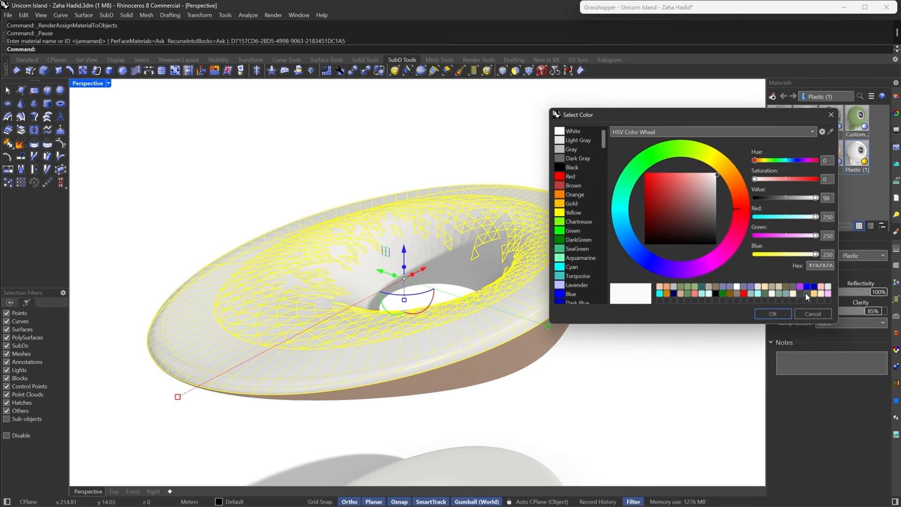
{"action": "left_click", "coordinate": [561, 142]}
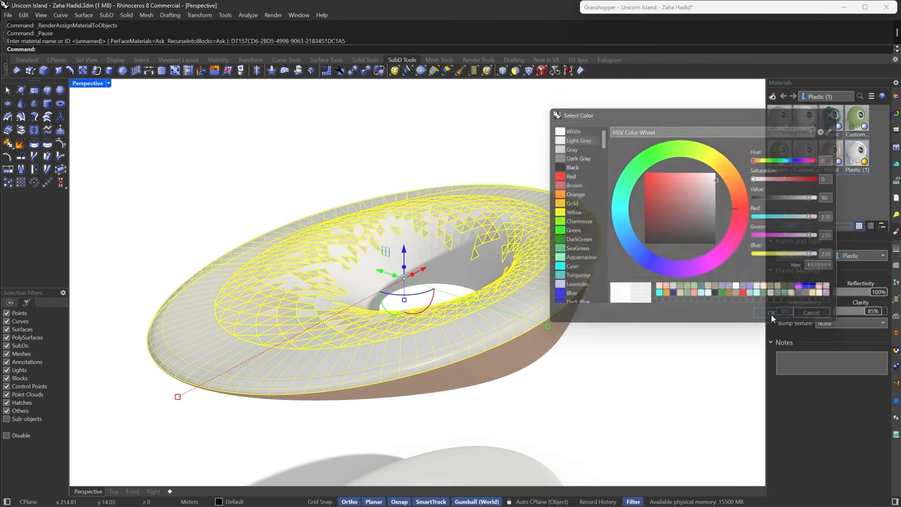
{"action": "left_click", "coordinate": [771, 315]}
{"action": "key", "text": "Escape"}
- Create a new Custom material and assign it to the group of triangular panel frames
{"action": "scroll", "coordinate": [562, 229], "scroll_direction": "up", "scroll_amount": 6}
{"action": "scroll", "coordinate": [444, 199], "scroll_direction": "up", "scroll_amount": 5}
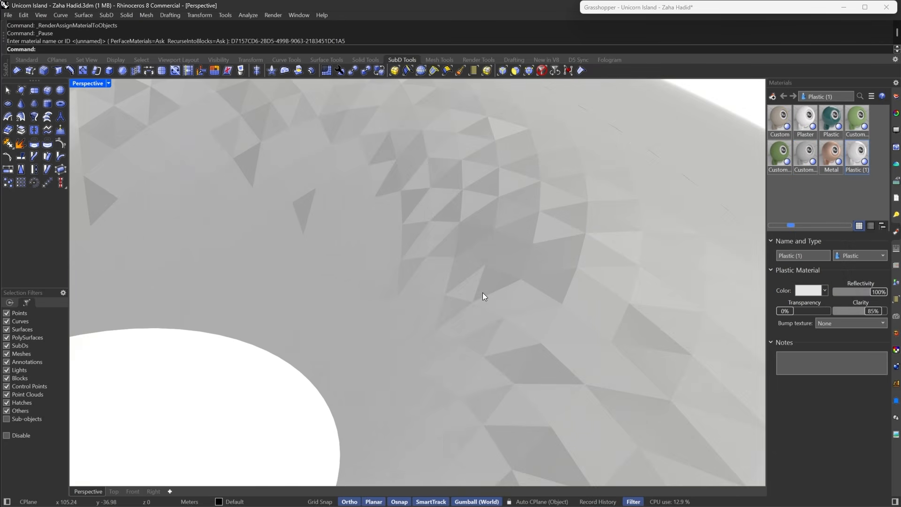
{"action": "left_click", "coordinate": [543, 294]}
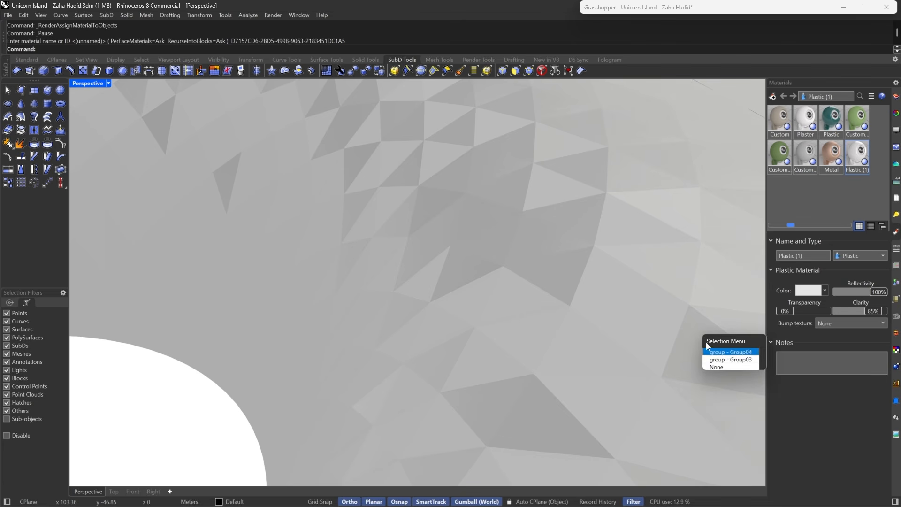
{"action": "left_click", "coordinate": [714, 352]}
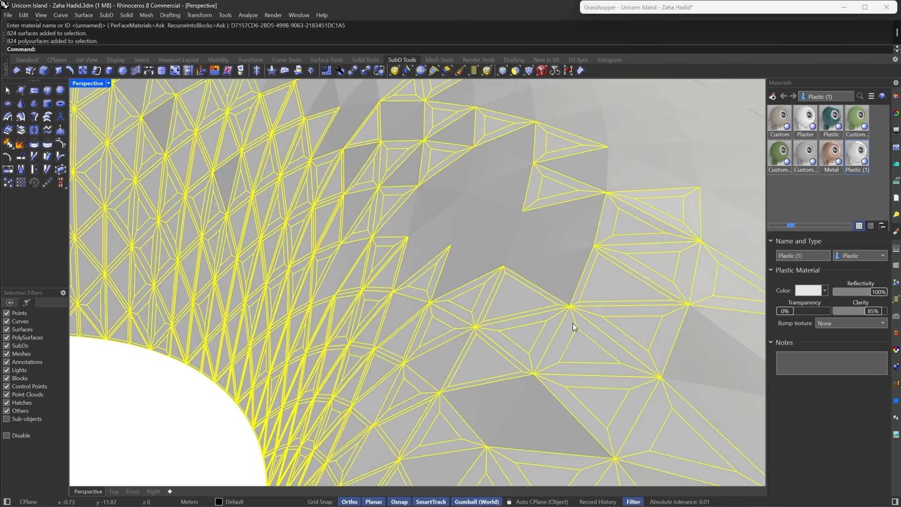
{"action": "scroll", "coordinate": [436, 269], "scroll_direction": "up", "scroll_amount": 1}
{"action": "right_click", "coordinate": [799, 175]}
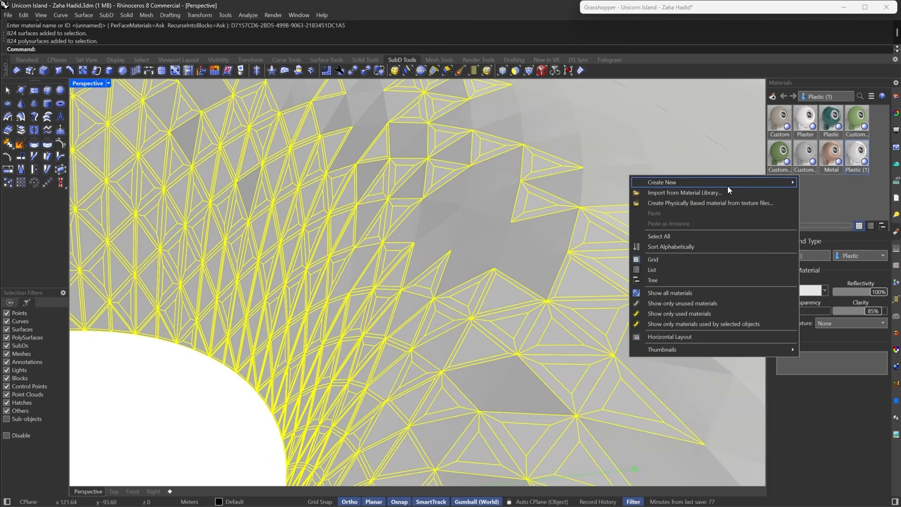
{"action": "left_click", "coordinate": [570, 206]}
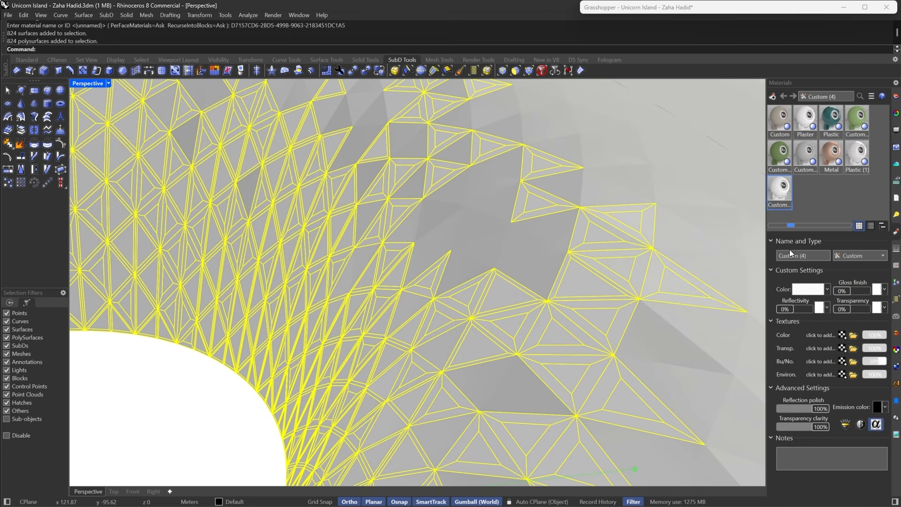
{"action": "right_click", "coordinate": [775, 184]}
{"action": "left_click", "coordinate": [690, 144]}
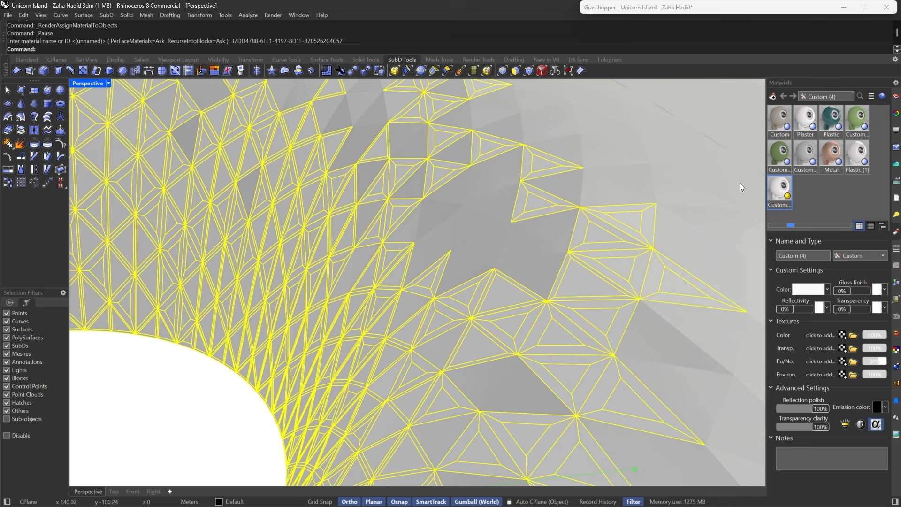
- Set the frames' Custom material colour to Dark Gray
{"action": "left_click", "coordinate": [806, 289]}
{"action": "left_click", "coordinate": [556, 163]}
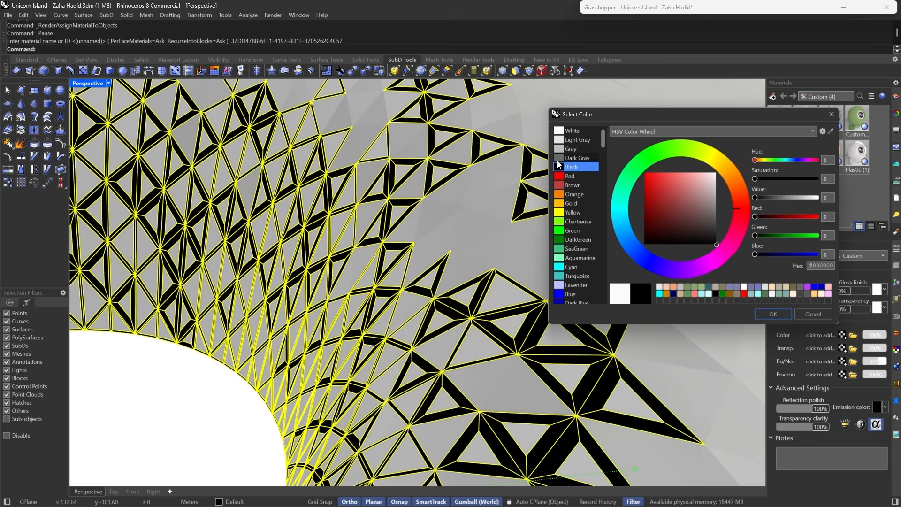
{"action": "left_click", "coordinate": [557, 160]}
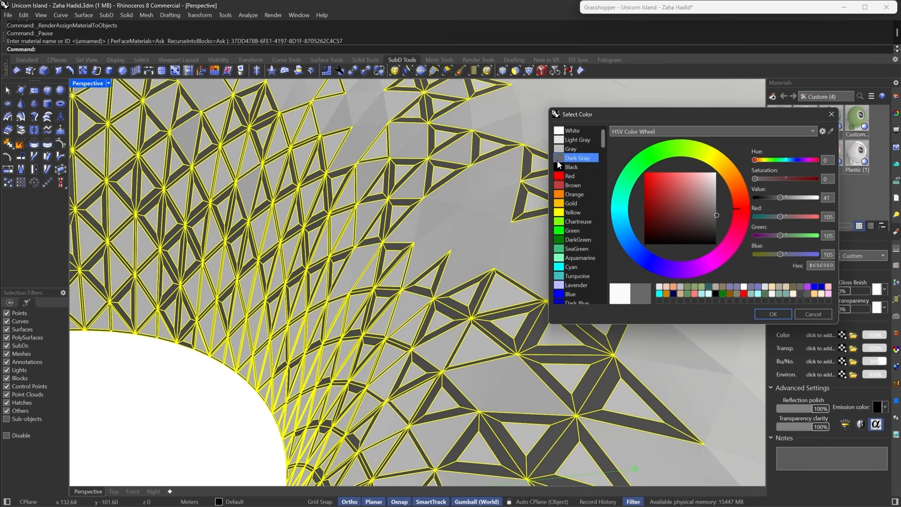
{"action": "left_click", "coordinate": [772, 315]}
- Create a second Plastic material with 50% transparency and assign it to the triangular infill panels inside the frames
{"action": "right_click", "coordinate": [800, 198]}
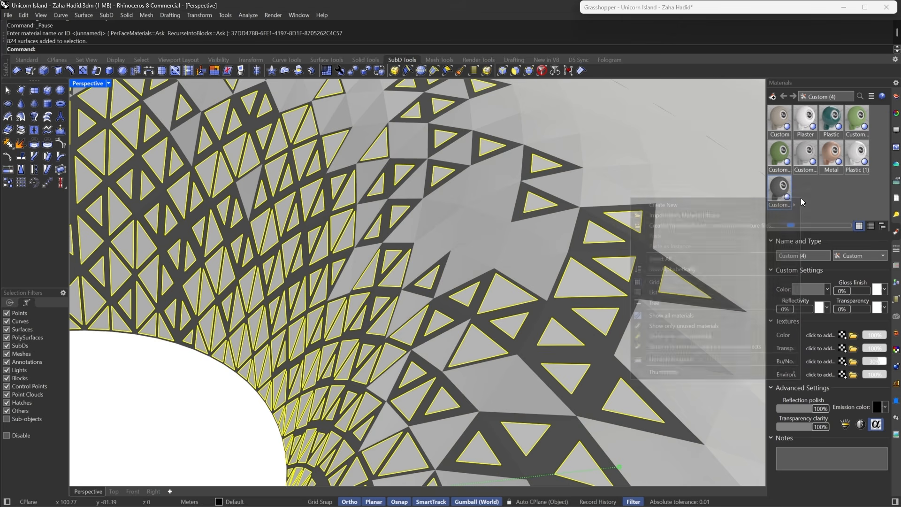
{"action": "mouse_move", "coordinate": [754, 205]}
{"action": "left_click", "coordinate": [586, 331]}
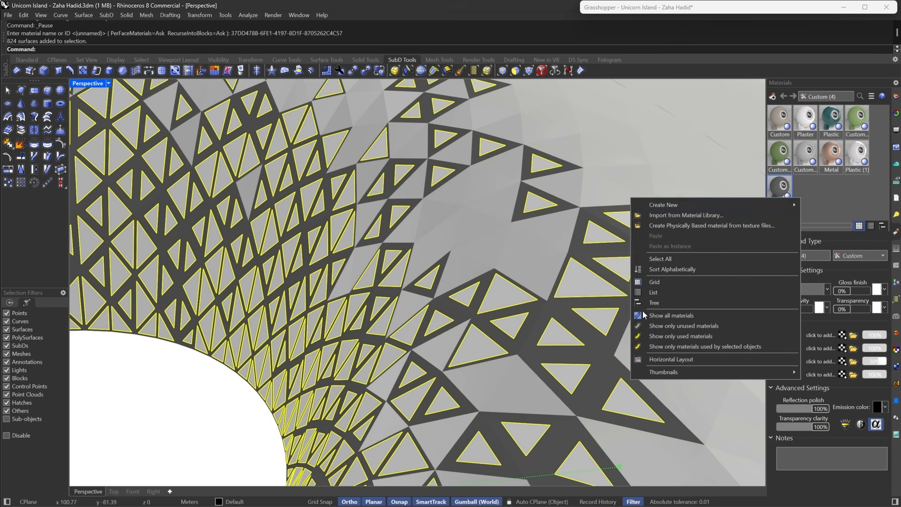
{"action": "left_click_drag", "start_coordinate": [787, 311], "coordinate": [816, 310]}
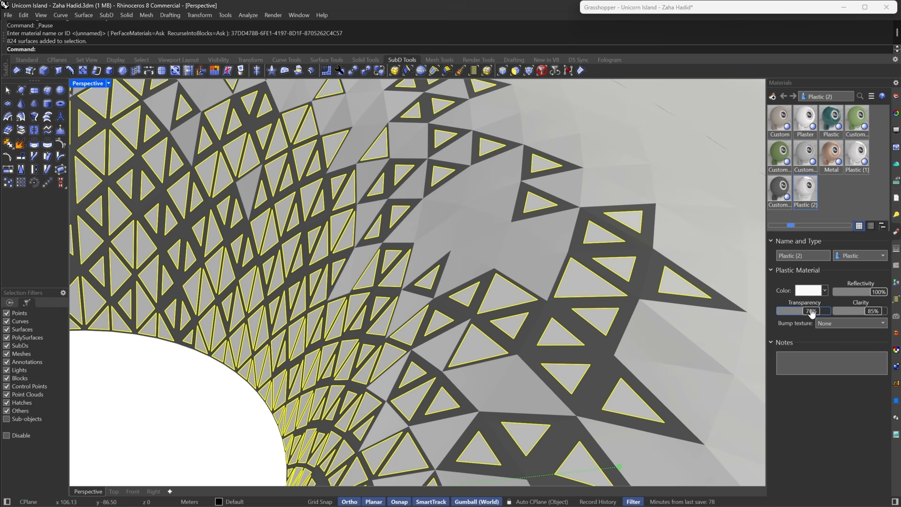
{"action": "right_click", "coordinate": [805, 193]}
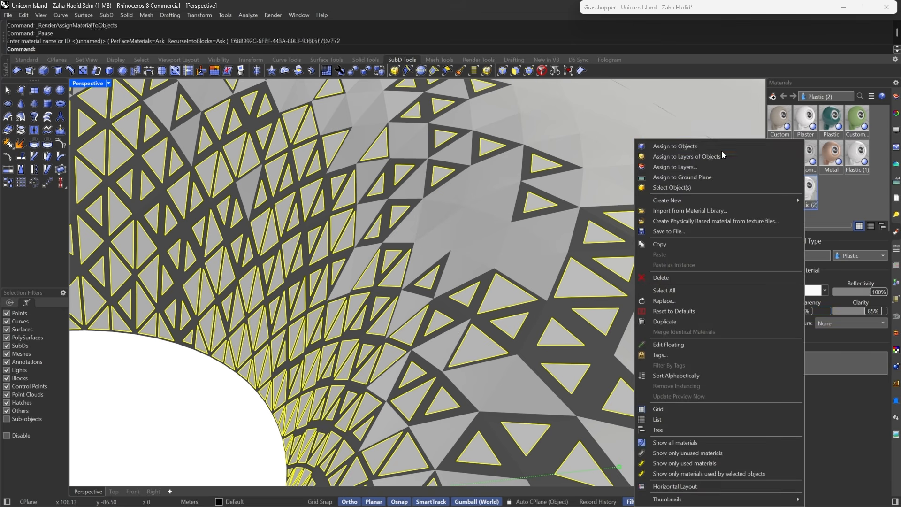
{"action": "left_click", "coordinate": [722, 151]}
- Set the transparent Plastic material's colour to Dark Gray and deselect the infill panels
{"action": "left_click", "coordinate": [814, 295]}
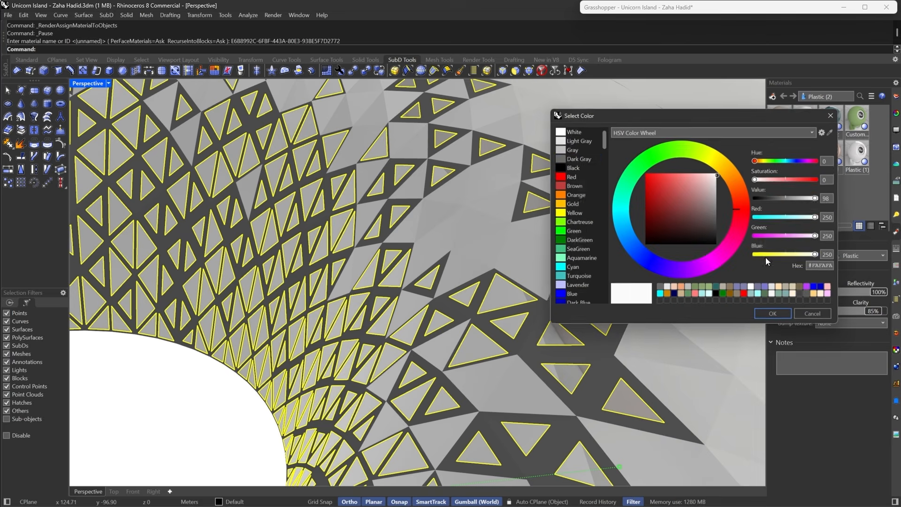
{"action": "left_click", "coordinate": [562, 158]}
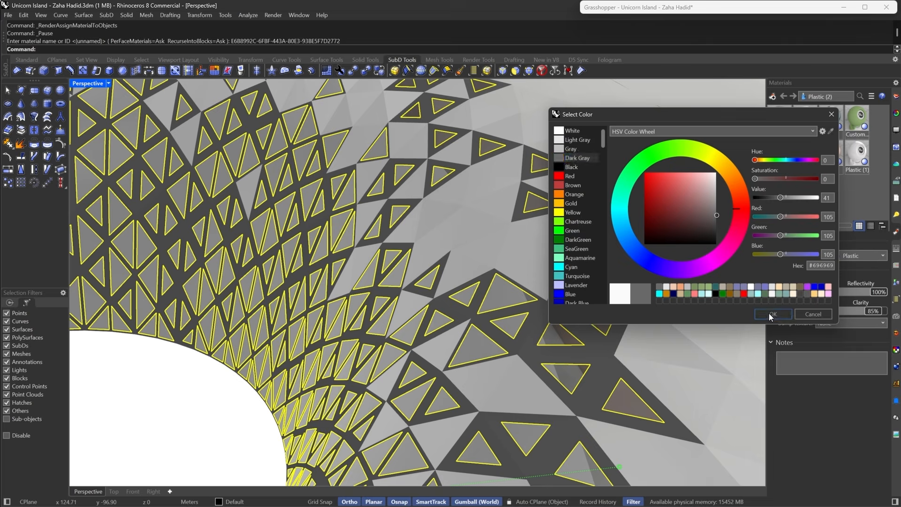
{"action": "left_click", "coordinate": [768, 313]}
{"action": "scroll", "coordinate": [585, 299], "scroll_direction": "down", "scroll_amount": 5}
{"action": "left_click", "coordinate": [382, 396]}
- Match the properties of the roof's inner underside surface to the Metal outer lower shell
{"action": "scroll", "coordinate": [548, 285], "scroll_direction": "down", "scroll_amount": 2}
{"action": "right_click_drag", "start_coordinate": [548, 286], "coordinate": [556, 265]}
{"action": "scroll", "coordinate": [556, 266], "scroll_direction": "up", "scroll_amount": 6}
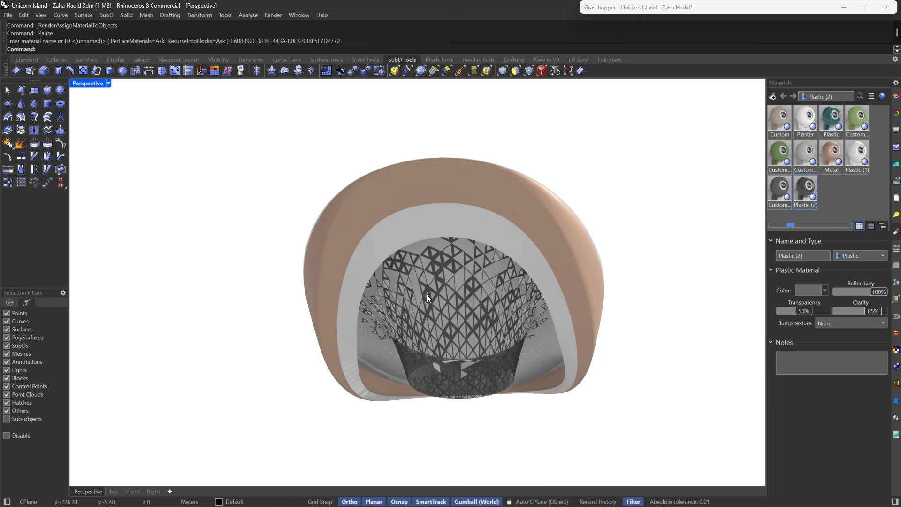
{"action": "left_click", "coordinate": [504, 254]}
{"action": "type", "text": "MA"}
{"action": "key", "text": "Return"}
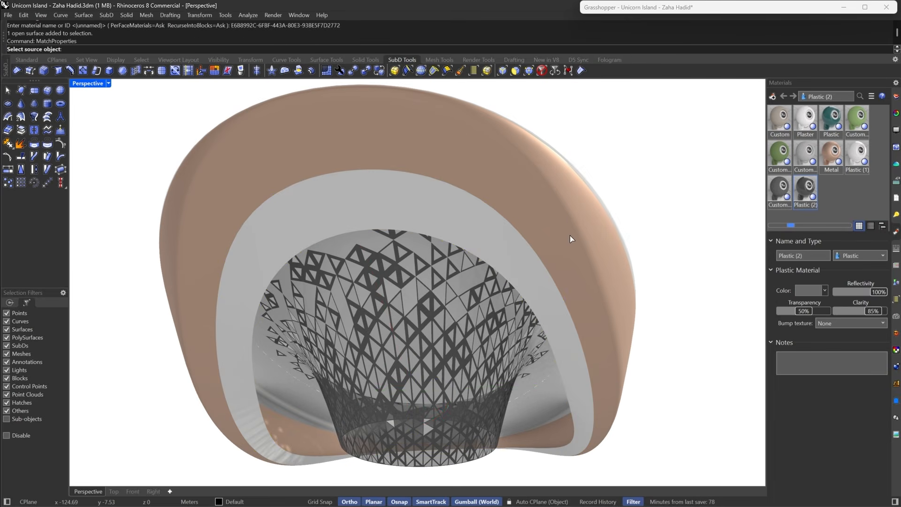
{"action": "left_click", "coordinate": [565, 233]}
{"action": "key", "text": "Return"}
- Try Light Gray and set the frames' Custom material colour to Gray
{"action": "scroll", "coordinate": [549, 230], "scroll_direction": "down", "scroll_amount": 8}
{"action": "right_click_drag", "start_coordinate": [580, 232], "coordinate": [519, 271]}
{"action": "scroll", "coordinate": [519, 271], "scroll_direction": "up", "scroll_amount": 10}
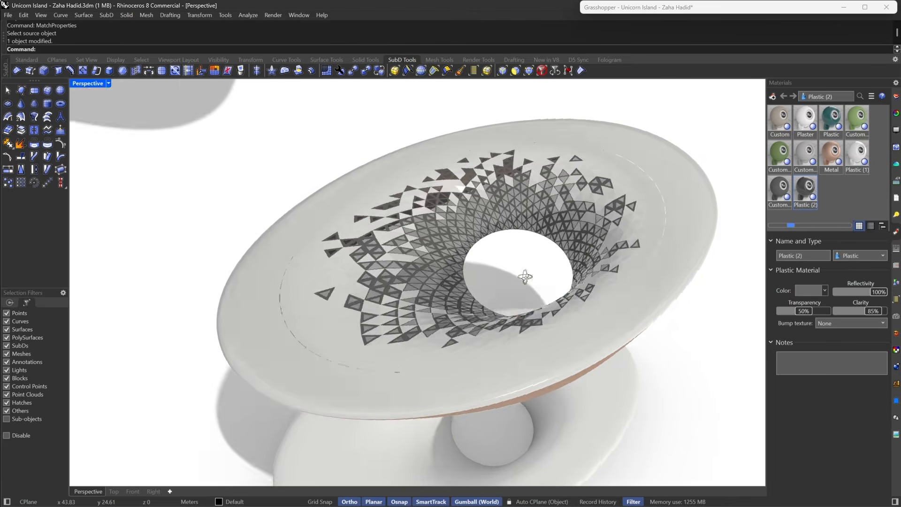
{"action": "scroll", "coordinate": [591, 207], "scroll_direction": "down", "scroll_amount": 6}
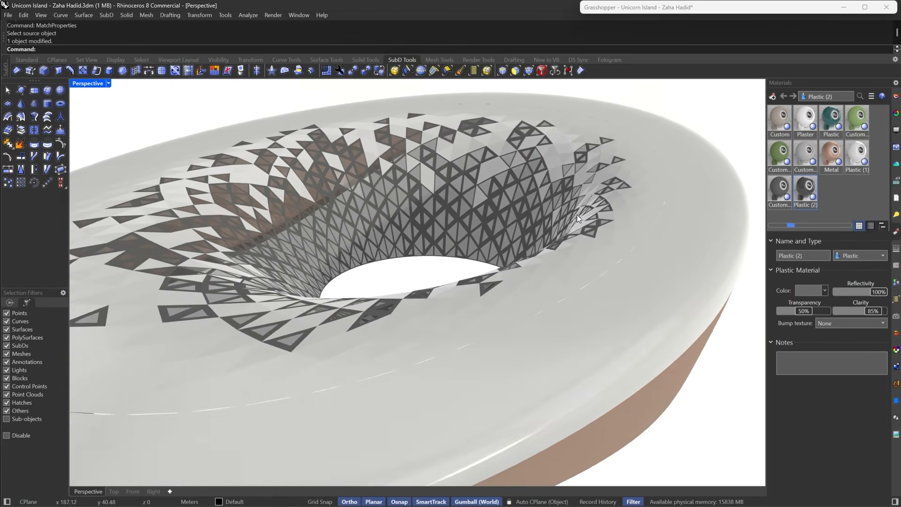
{"action": "right_click_drag", "start_coordinate": [576, 215], "coordinate": [556, 241]}
{"action": "left_click", "coordinate": [771, 190]}
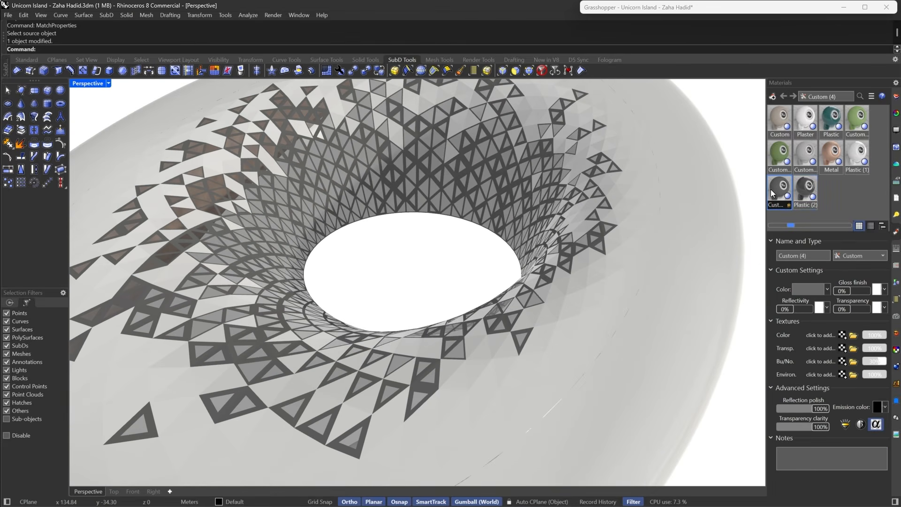
{"action": "left_click", "coordinate": [810, 291]}
{"action": "left_click", "coordinate": [561, 137]}
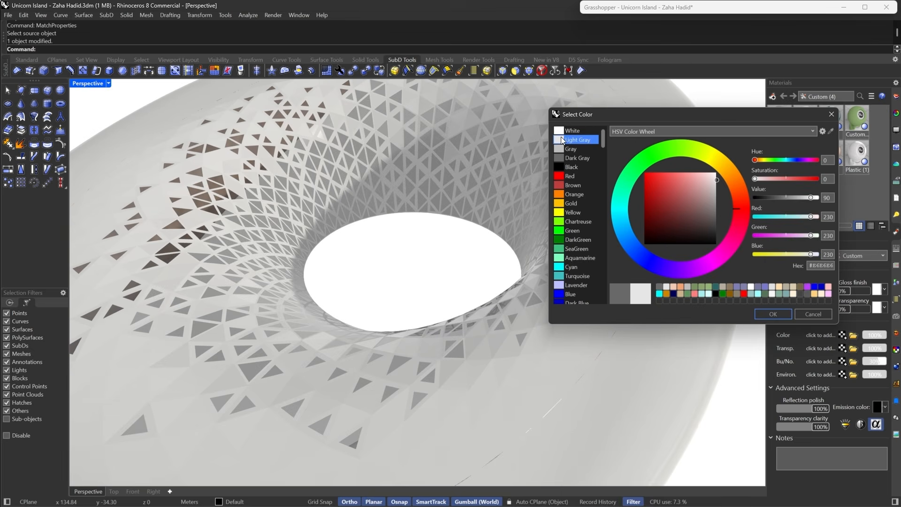
{"action": "left_click", "coordinate": [558, 149]}
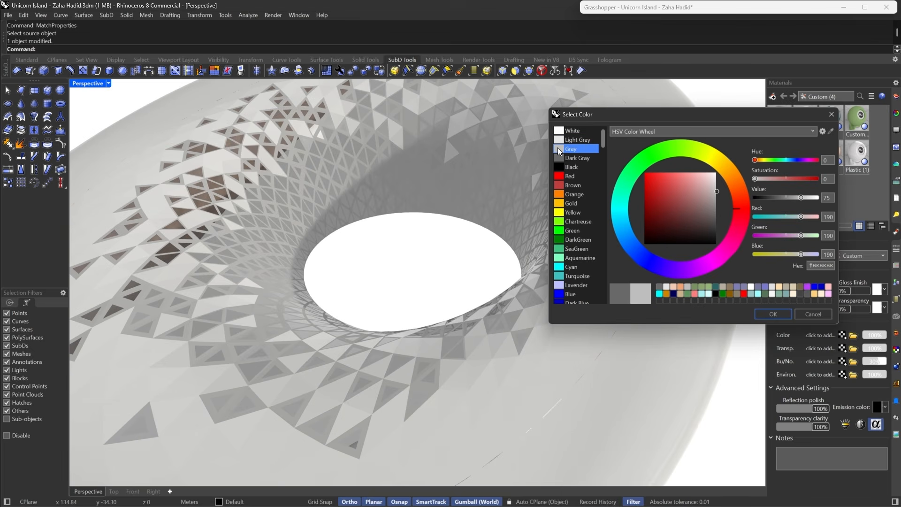
{"action": "left_click", "coordinate": [766, 314]}
- Set the frames' Custom material colour to Light Gray
{"action": "scroll", "coordinate": [641, 292], "scroll_direction": "down", "scroll_amount": 3}
{"action": "right_click_drag", "start_coordinate": [723, 240], "coordinate": [676, 236]}
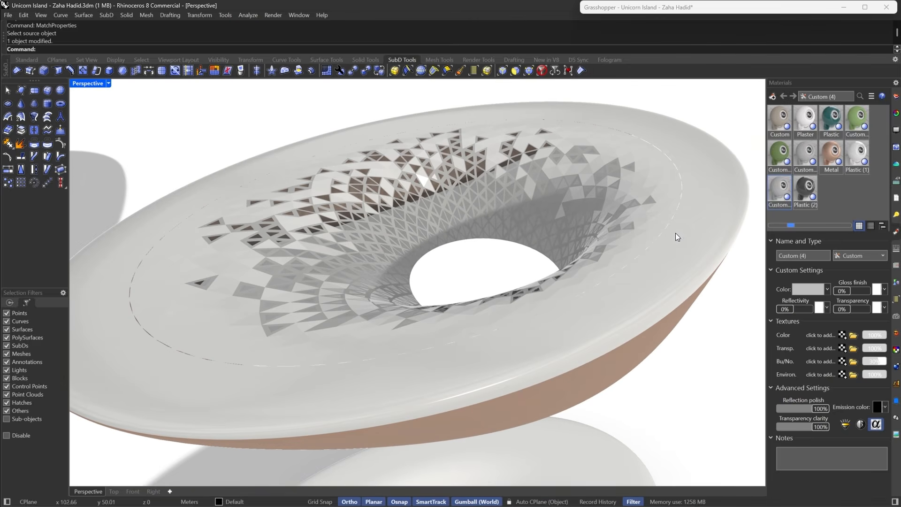
{"action": "left_click", "coordinate": [803, 293]}
{"action": "left_click", "coordinate": [570, 142]}
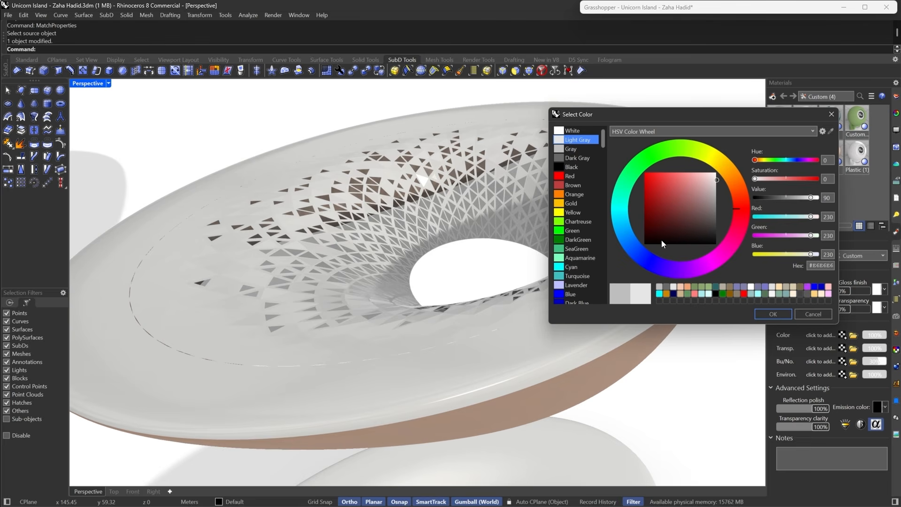
{"action": "left_click", "coordinate": [762, 315]}
- Inspect the rendered roof from the side and examine the curved seam on its upper surface up close
{"action": "scroll", "coordinate": [558, 253], "scroll_direction": "down", "scroll_amount": 4}
{"action": "right_click_drag", "start_coordinate": [560, 255], "coordinate": [556, 235]}
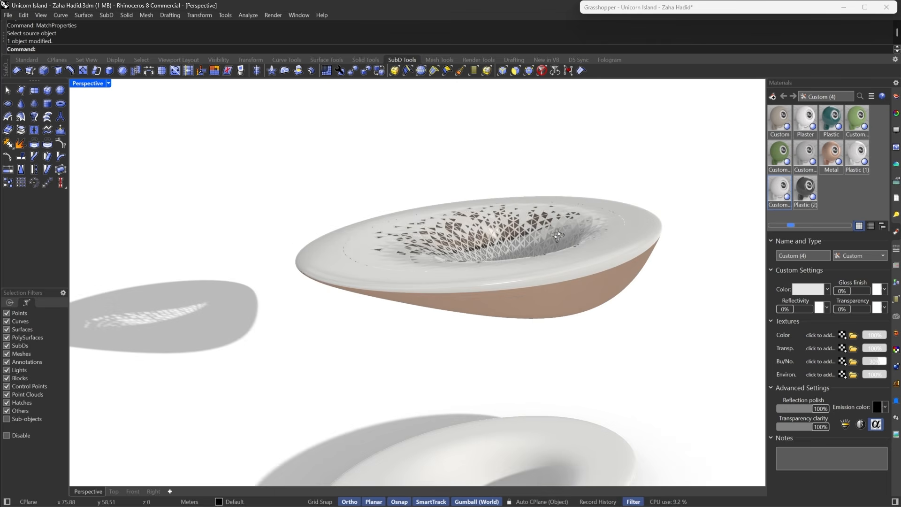
{"action": "scroll", "coordinate": [587, 194], "scroll_direction": "down", "scroll_amount": 4}
{"action": "right_click_drag", "start_coordinate": [587, 194], "coordinate": [611, 181]}
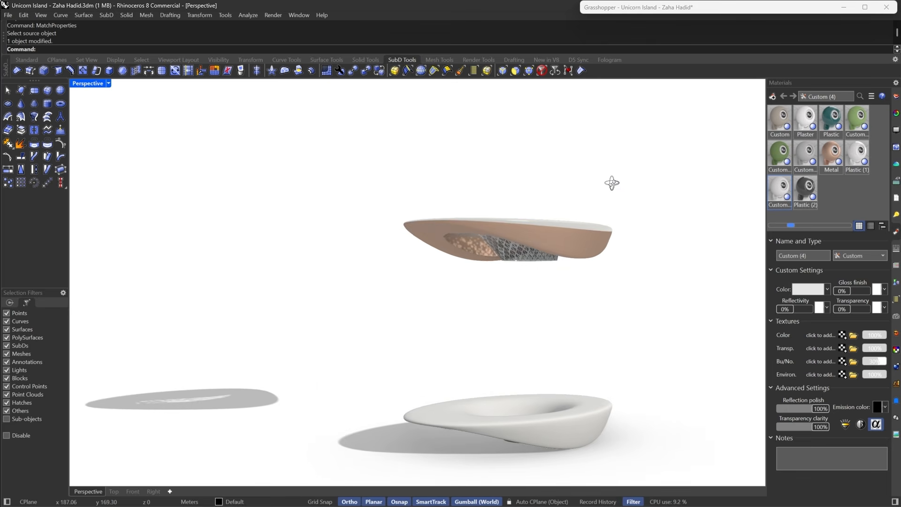
{"action": "left_click_drag", "start_coordinate": [668, 175], "coordinate": [389, 277]}
{"action": "left_click", "coordinate": [472, 185]}
{"action": "right_click_drag", "start_coordinate": [473, 185], "coordinate": [394, 247]}
{"action": "scroll", "coordinate": [393, 248], "scroll_direction": "up", "scroll_amount": 8}
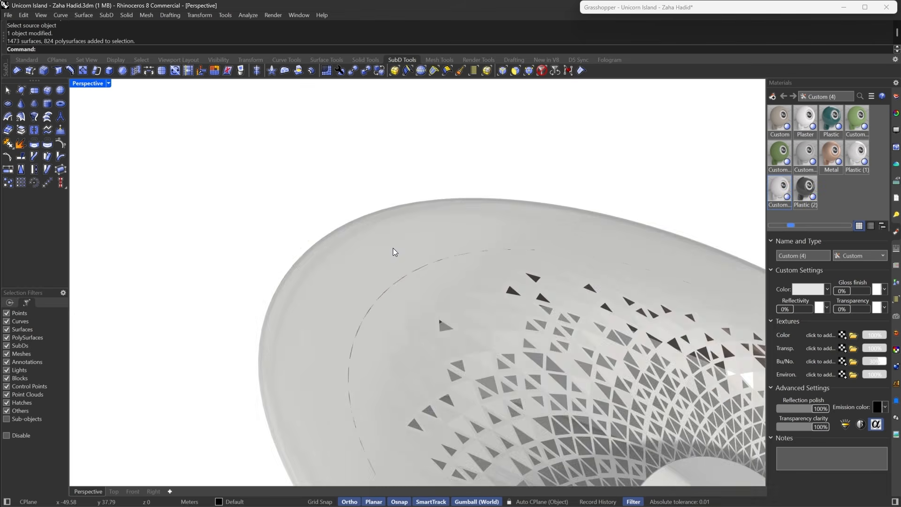
{"action": "right_click_drag", "start_coordinate": [406, 294], "coordinate": [478, 191]}
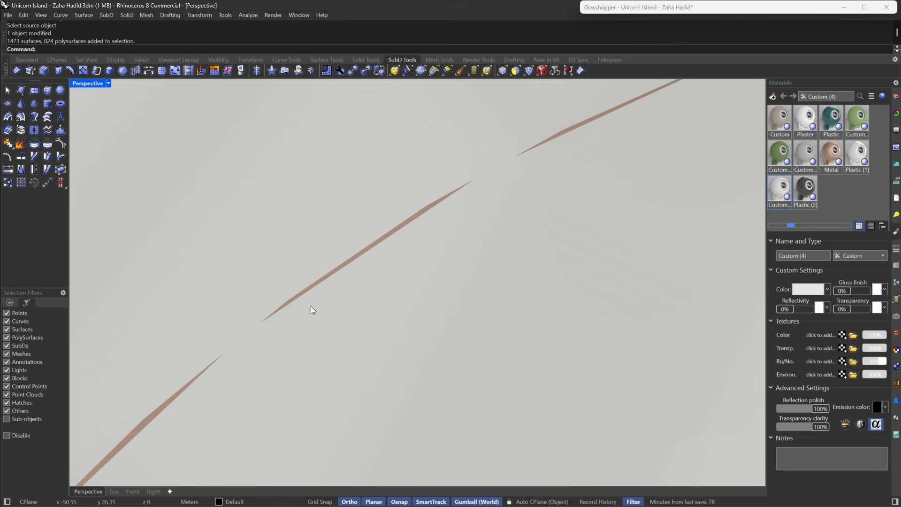
{"action": "right_click_drag", "start_coordinate": [311, 306], "coordinate": [377, 200]}
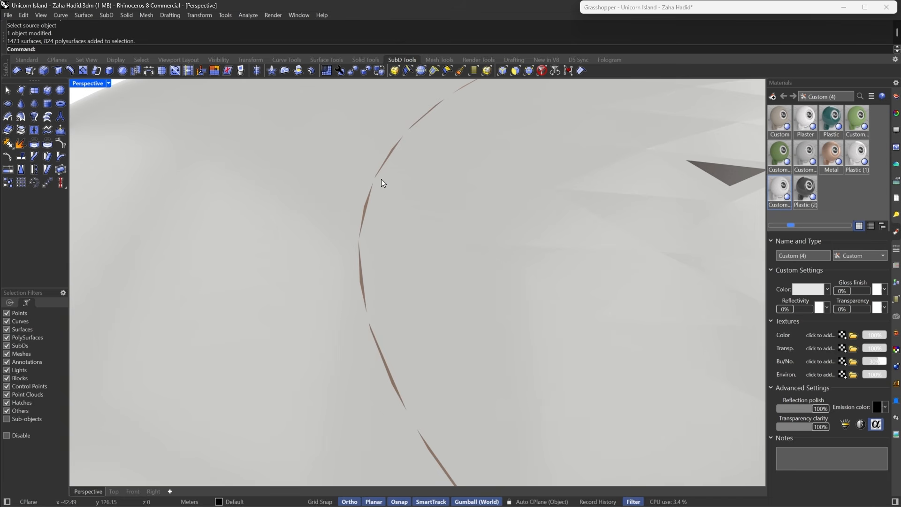
{"action": "scroll", "coordinate": [360, 272], "scroll_direction": "down", "scroll_amount": 15}
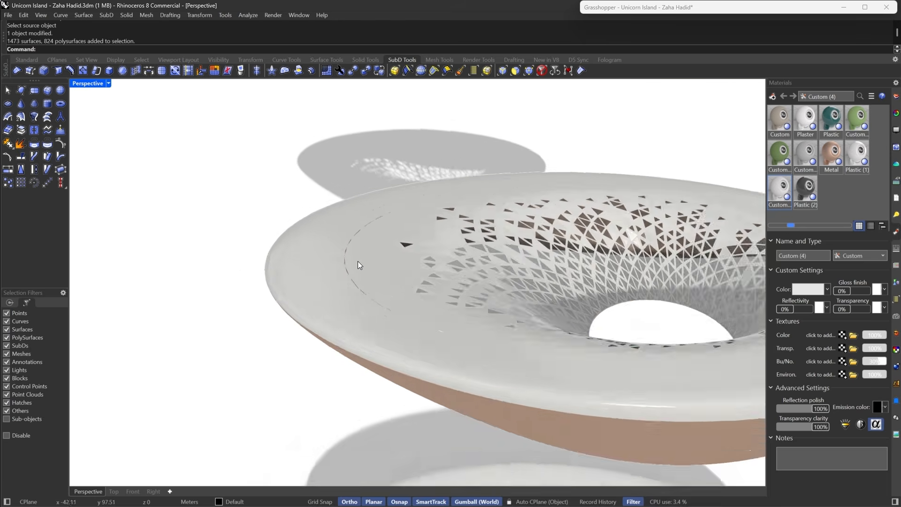
- Examine the roof's panelled funnel and its metal underside from several angles
{"action": "right_click_drag", "start_coordinate": [360, 263], "coordinate": [462, 230]}
{"action": "left_click", "coordinate": [398, 243]}
{"action": "right_click_drag", "start_coordinate": [399, 243], "coordinate": [566, 263]}
{"action": "left_click", "coordinate": [571, 247]}
{"action": "scroll", "coordinate": [487, 222], "scroll_direction": "up", "scroll_amount": 6}
{"action": "right_click_drag", "start_coordinate": [487, 221], "coordinate": [604, 199]}
{"action": "scroll", "coordinate": [538, 219], "scroll_direction": "down", "scroll_amount": 3}
{"action": "scroll", "coordinate": [499, 219], "scroll_direction": "up", "scroll_amount": 5}
{"action": "left_click", "coordinate": [502, 216]}
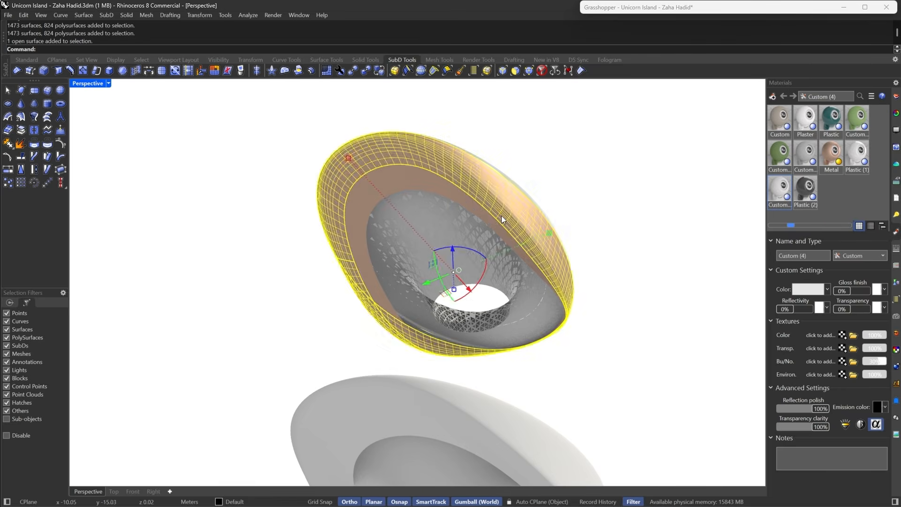
{"action": "scroll", "coordinate": [502, 216], "scroll_direction": "down", "scroll_amount": 5}
{"action": "left_click", "coordinate": [555, 229]}
{"action": "right_click_drag", "start_coordinate": [555, 230], "coordinate": [535, 272]}
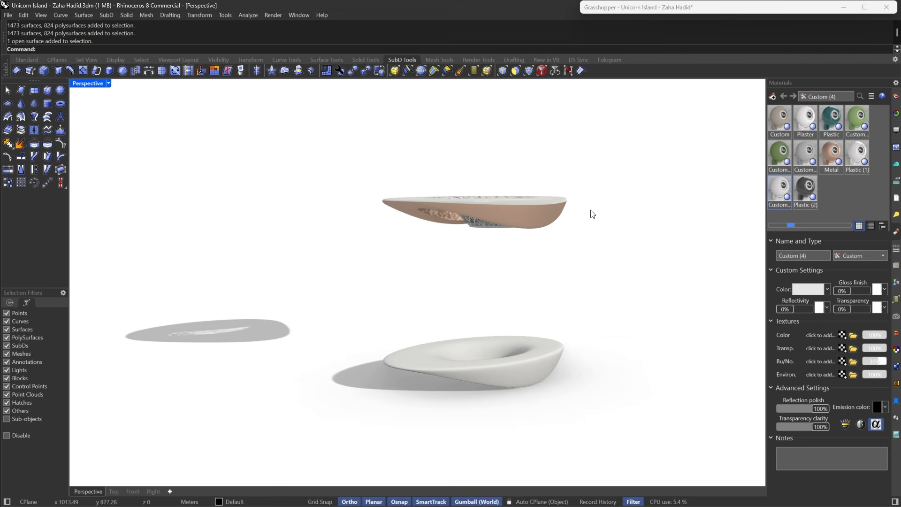
- Move the lower SubD ring to Layer 01, then turn that layer off and lock it
{"action": "left_click", "coordinate": [550, 360]}
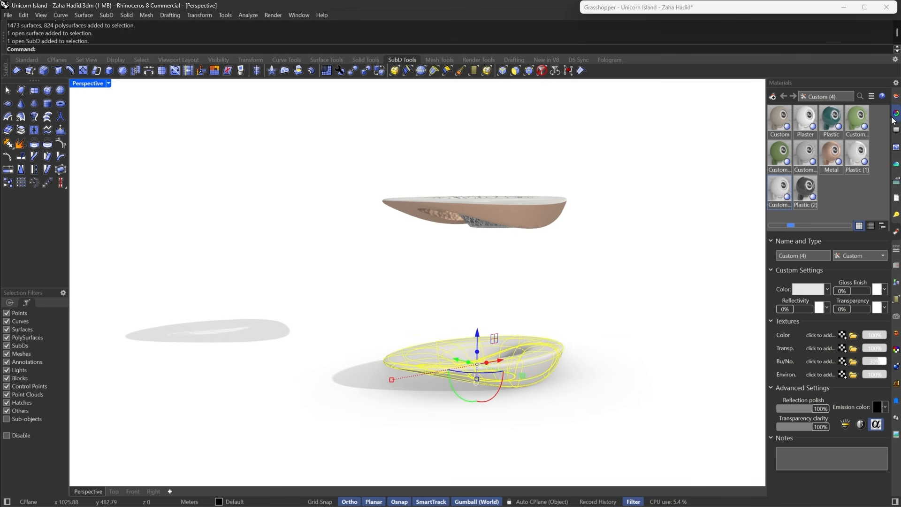
{"action": "left_click", "coordinate": [893, 117]}
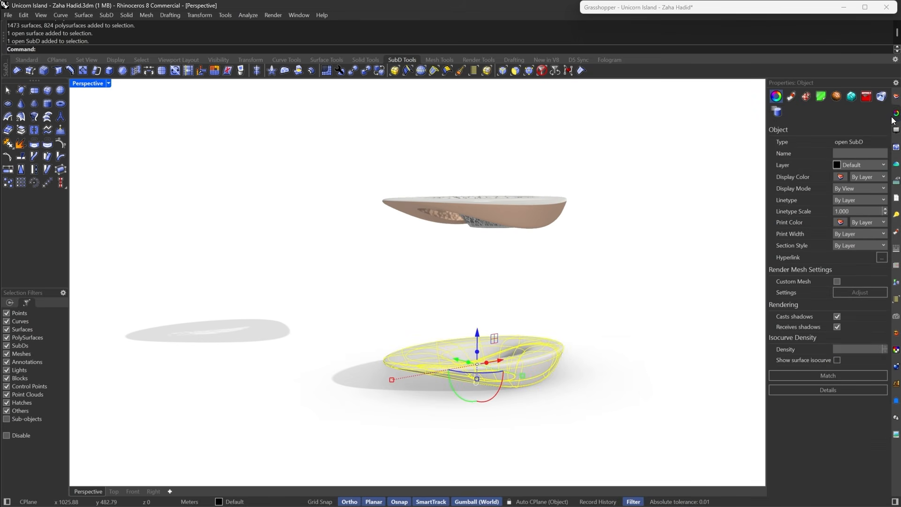
{"action": "left_click", "coordinate": [850, 165]}
{"action": "left_click", "coordinate": [852, 186]}
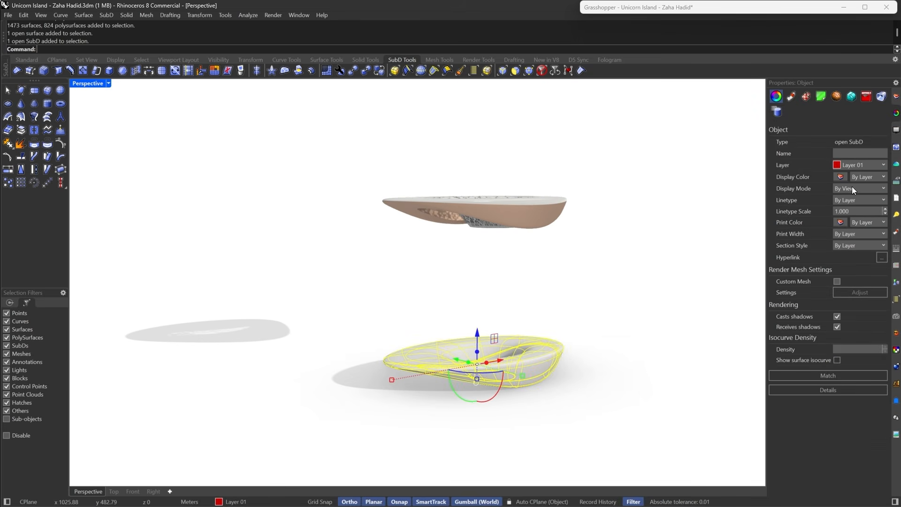
{"action": "left_click", "coordinate": [896, 97]}
{"action": "left_click", "coordinate": [823, 142]}
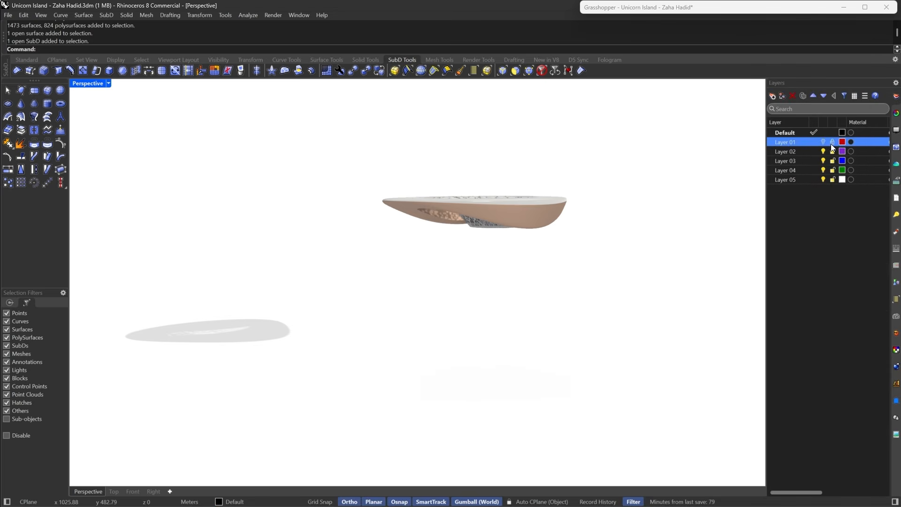
{"action": "left_click", "coordinate": [832, 142]}
- Group all the visible roof parts and show the hidden building and landscape objects
{"action": "key", "text": "ctrl+a"}
{"action": "right_click_drag", "start_coordinate": [269, 291], "coordinate": [418, 241]}
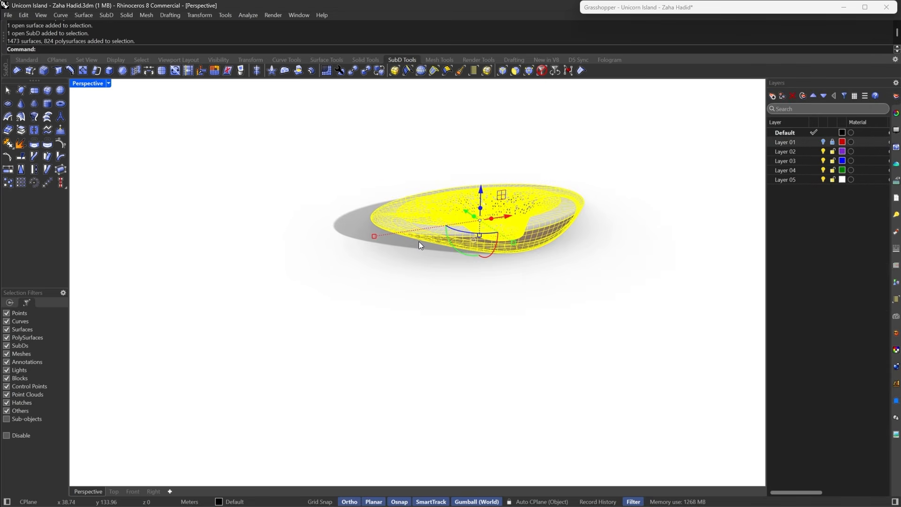
{"action": "key", "text": "ctrl+g"}
{"action": "right_click_drag", "start_coordinate": [481, 209], "coordinate": [483, 189]}
{"action": "type", "text": "Show"}
{"action": "key", "text": "Return"}
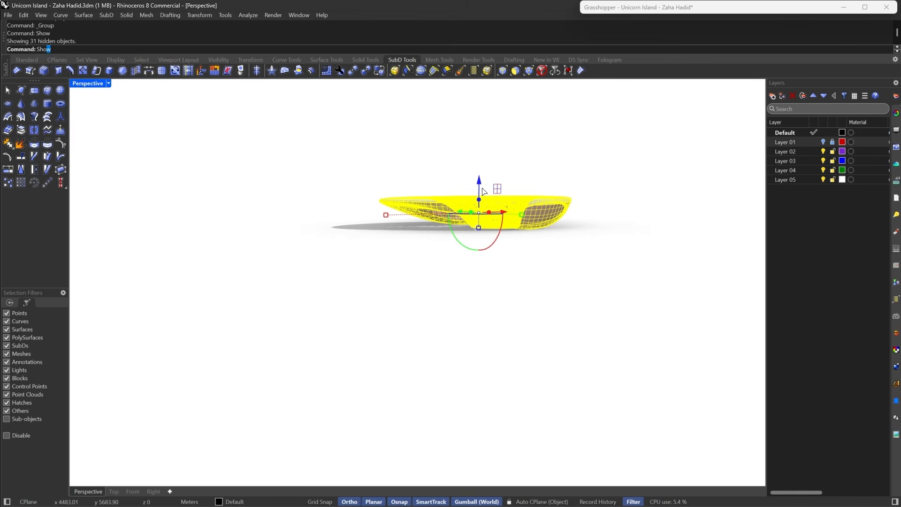
- Move the grouped roof straight down until it sits on the building
{"action": "right_click_drag", "start_coordinate": [483, 192], "coordinate": [315, 332]}
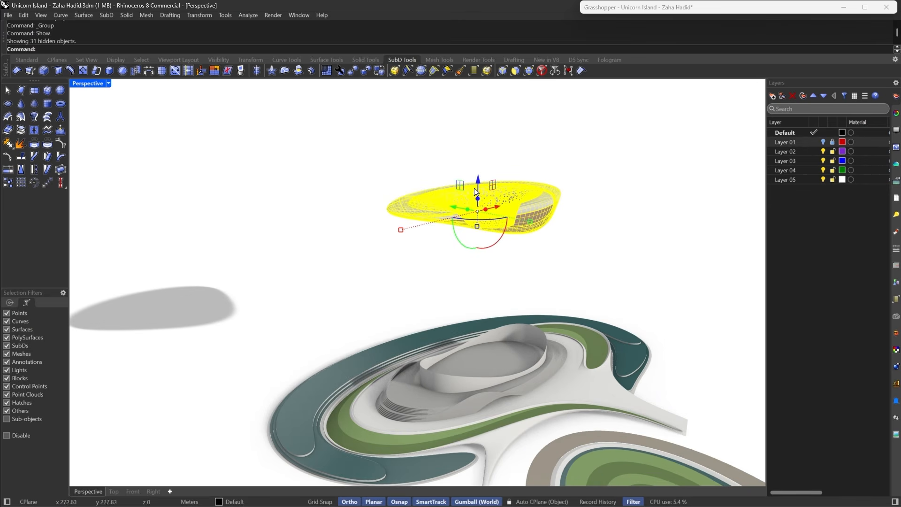
{"action": "left_click_drag", "start_coordinate": [475, 191], "coordinate": [488, 214]}
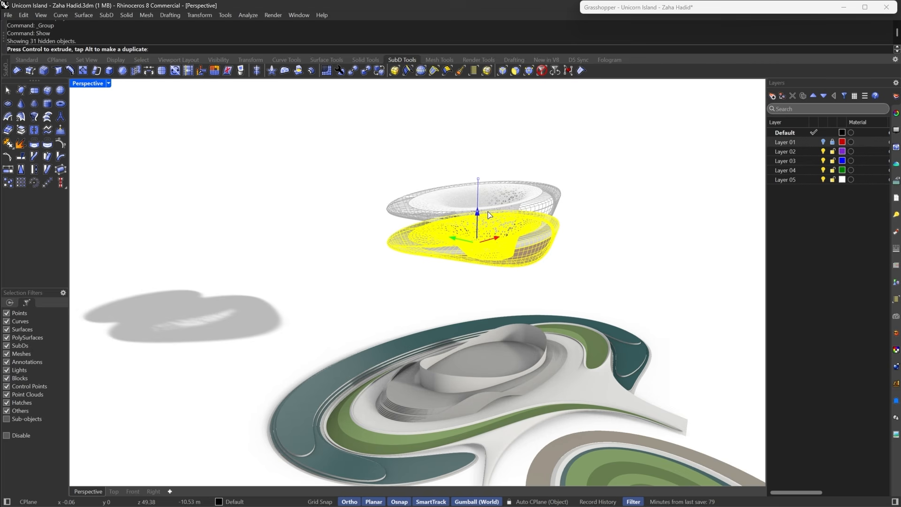
{"action": "left_click_drag", "start_coordinate": [488, 214], "coordinate": [485, 330]}
{"action": "left_click", "coordinate": [611, 274]}
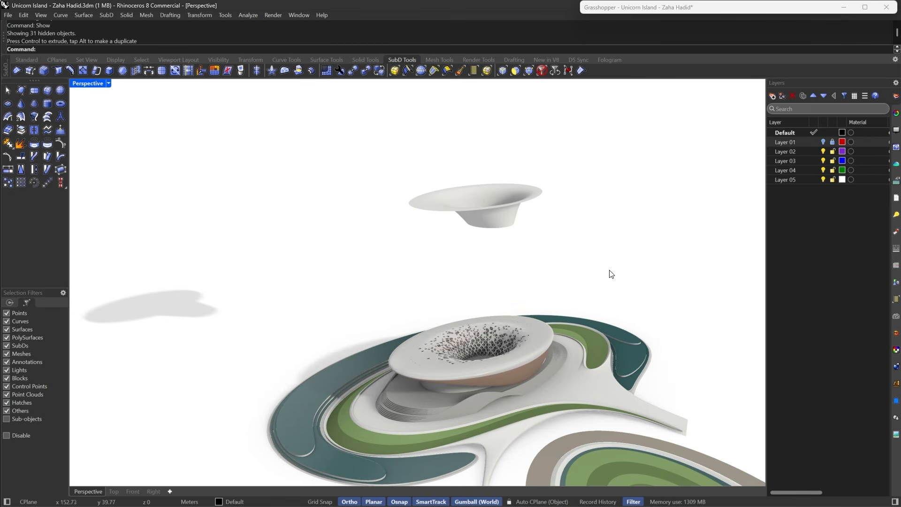
- Move the leftover funnel surface floating above the building to Layer 01
{"action": "left_click", "coordinate": [524, 208]}
{"action": "scroll", "coordinate": [507, 203], "scroll_direction": "up", "scroll_amount": 3}
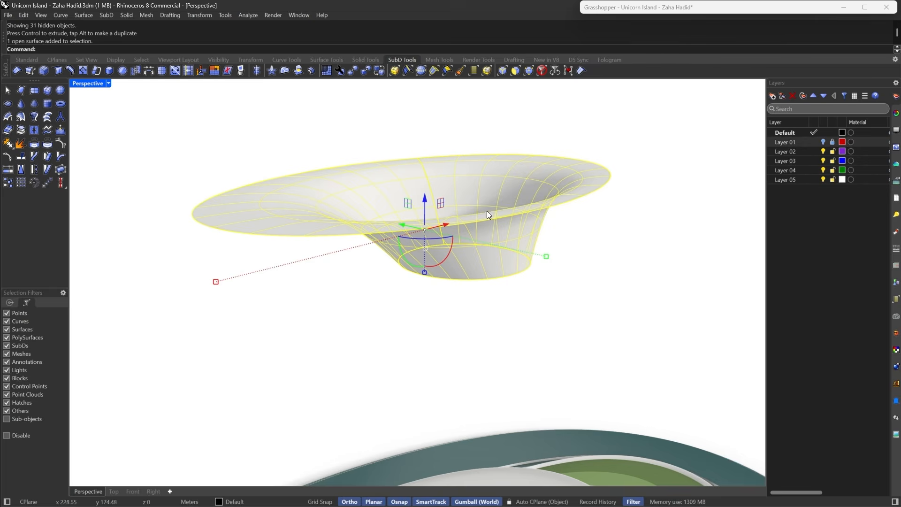
{"action": "scroll", "coordinate": [486, 211], "scroll_direction": "down", "scroll_amount": 3}
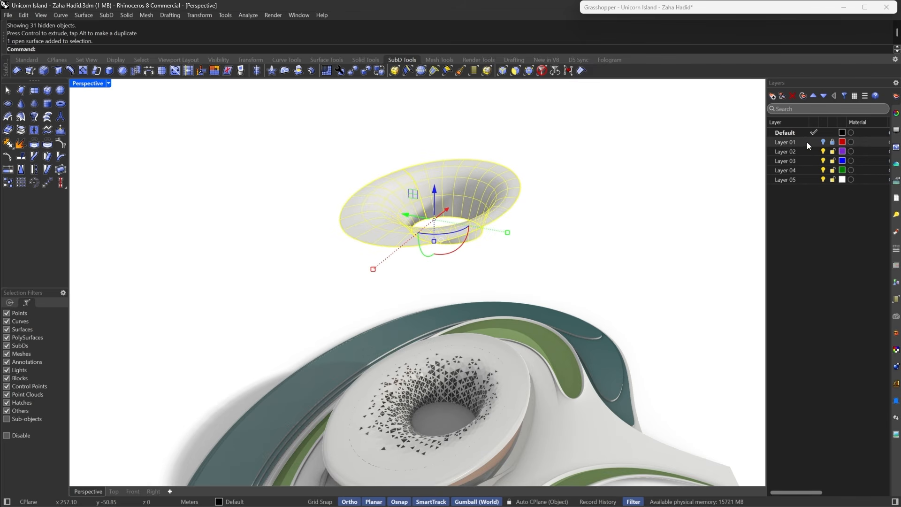
{"action": "right_click", "coordinate": [807, 141]}
{"action": "left_click", "coordinate": [818, 186]}
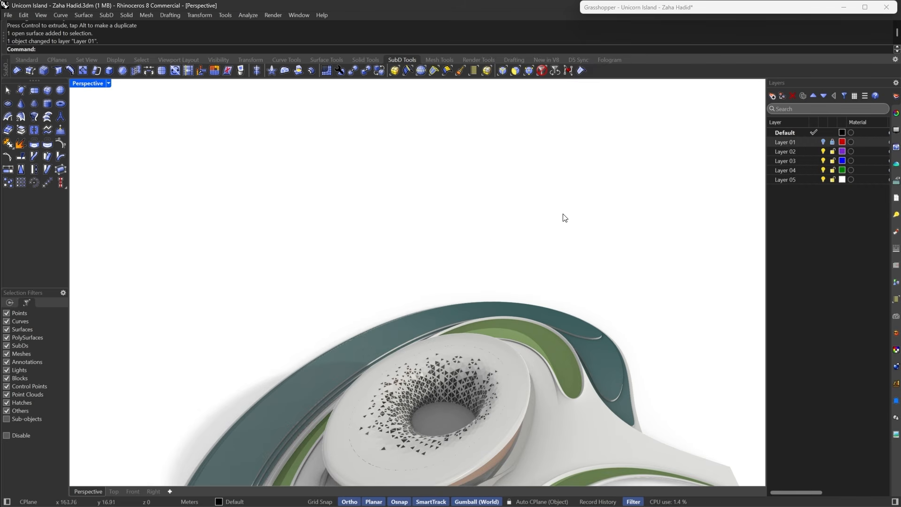
- Isolate the curved SubD wall band beneath the roof
{"action": "scroll", "coordinate": [478, 229], "scroll_direction": "down", "scroll_amount": 5}
{"action": "scroll", "coordinate": [478, 348], "scroll_direction": "up", "scroll_amount": 8}
{"action": "right_click_drag", "start_coordinate": [479, 348], "coordinate": [284, 293]}
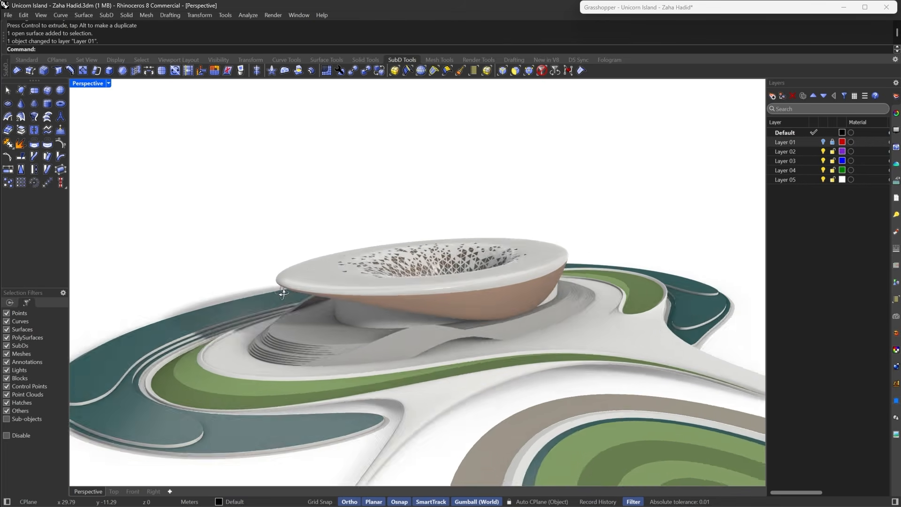
{"action": "scroll", "coordinate": [384, 324], "scroll_direction": "up", "scroll_amount": 7}
{"action": "left_click", "coordinate": [395, 309]}
{"action": "scroll", "coordinate": [395, 308], "scroll_direction": "down", "scroll_amount": 4}
{"action": "right_click_drag", "start_coordinate": [502, 277], "coordinate": [482, 273]}
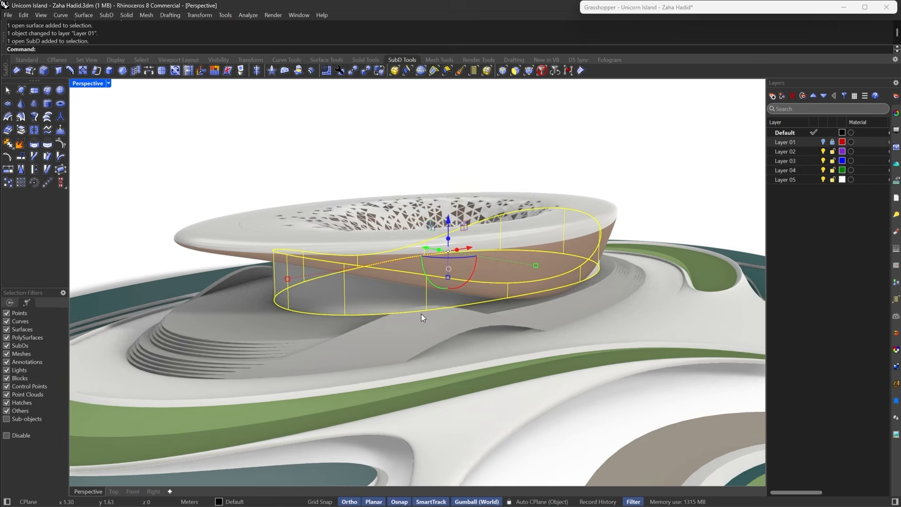
{"action": "scroll", "coordinate": [405, 356], "scroll_direction": "down", "scroll_amount": 5}
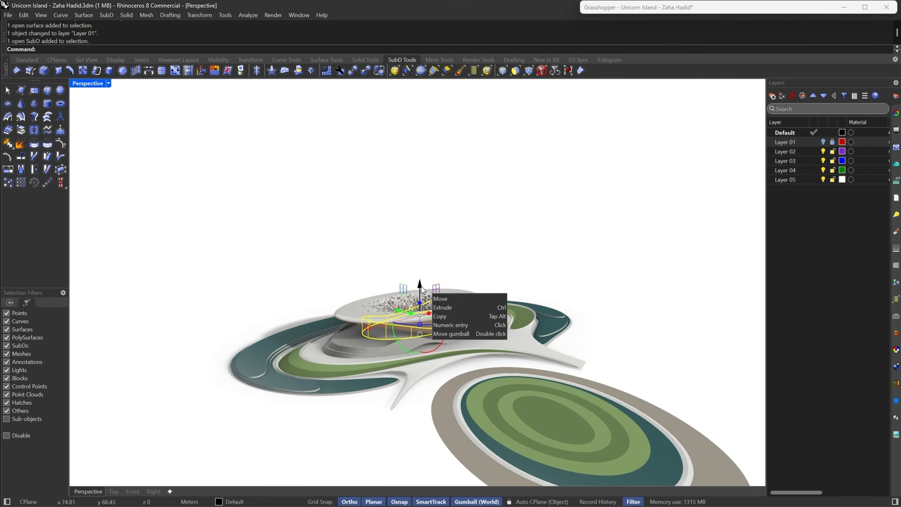
{"action": "type", "text": "isolate"}
{"action": "key", "text": "Return"}
- Duplicate the SubD wall band straight upward and move the original band to Layer 01
{"action": "left_click_drag", "start_coordinate": [422, 289], "coordinate": [428, 224]}
{"action": "key", "text": "alt"}
{"action": "left_click", "coordinate": [460, 319]}
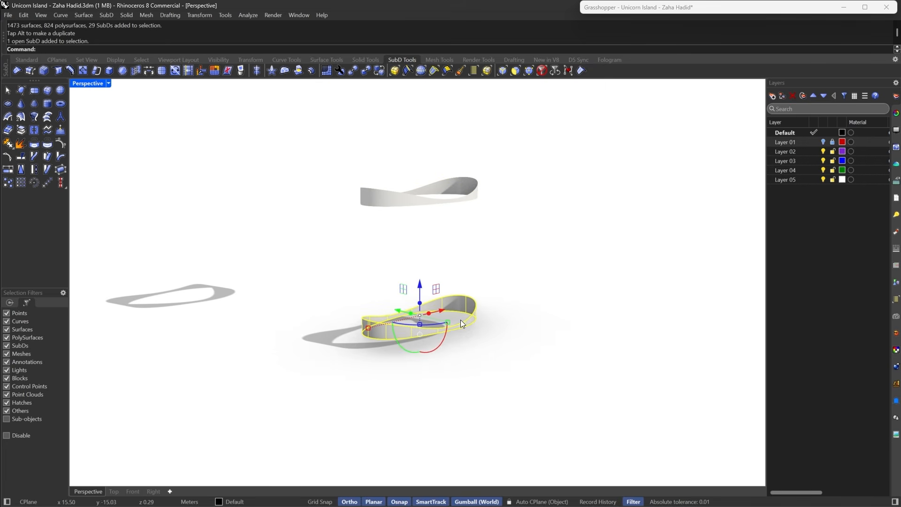
{"action": "right_click", "coordinate": [794, 142]}
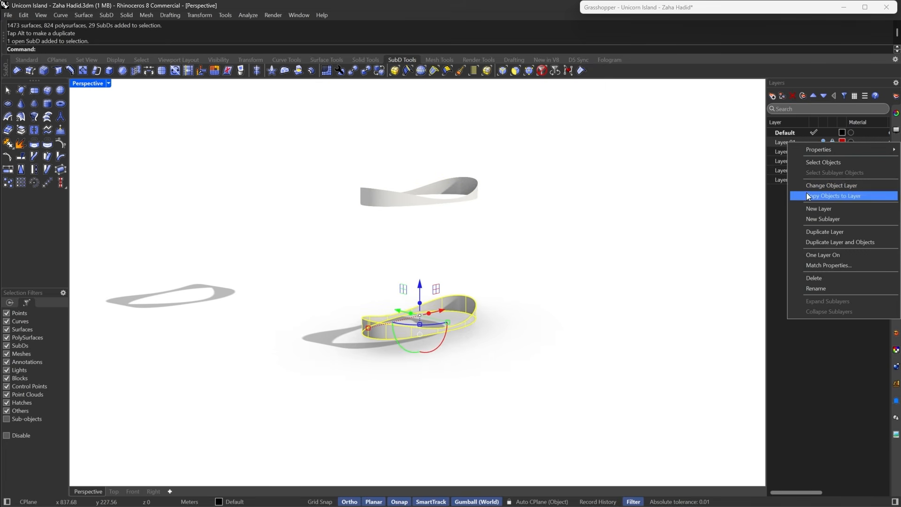
{"action": "left_click", "coordinate": [805, 187]}
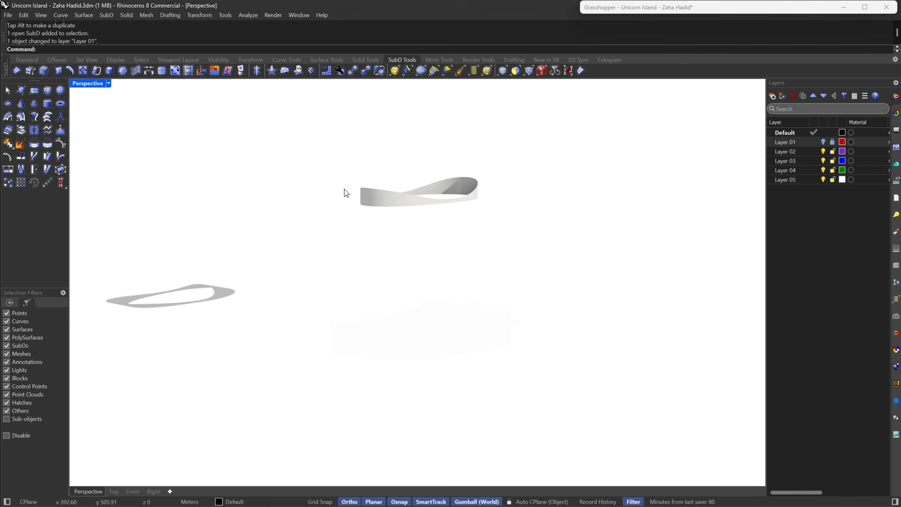
- Try converting the copied wall band to NURBS with the default options, and undo the conversion
{"action": "scroll", "coordinate": [346, 193], "scroll_direction": "up", "scroll_amount": 5}
{"action": "left_click", "coordinate": [458, 239]}
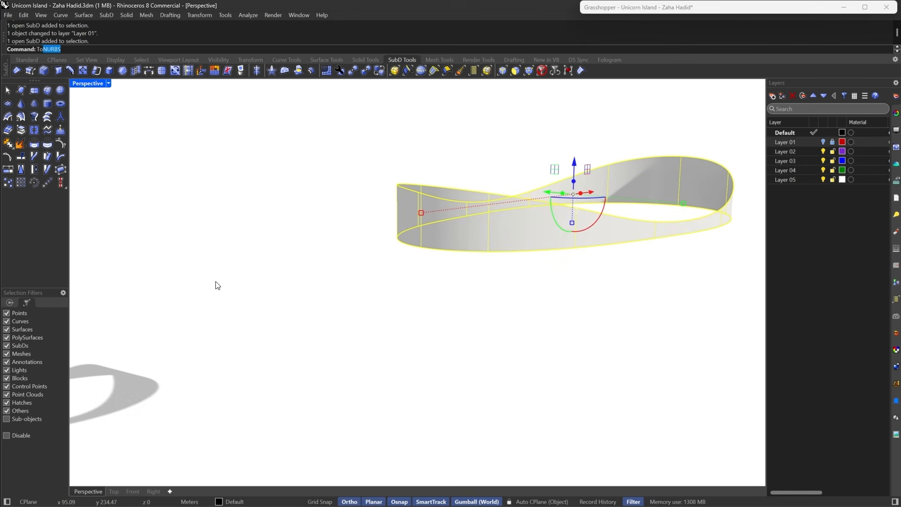
{"action": "key", "text": "Return"}
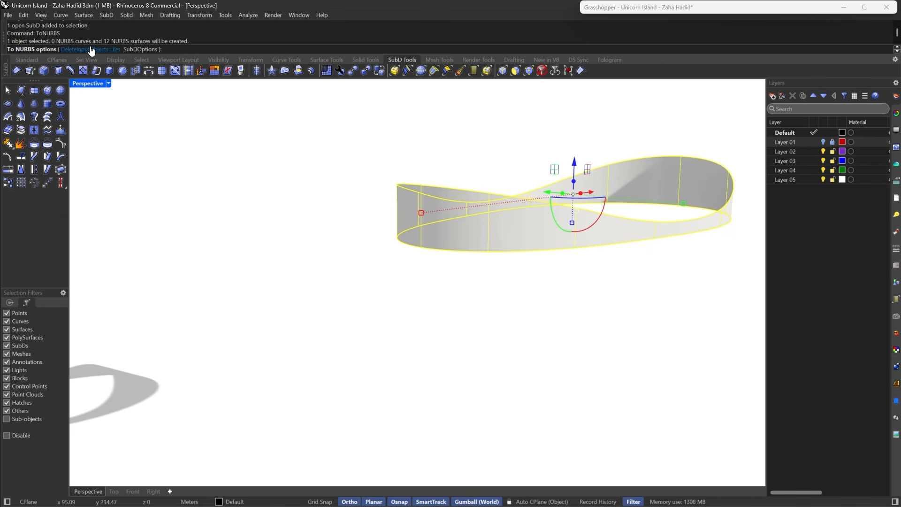
{"action": "key", "text": "Return"}
{"action": "scroll", "coordinate": [436, 286], "scroll_direction": "down", "scroll_amount": 3}
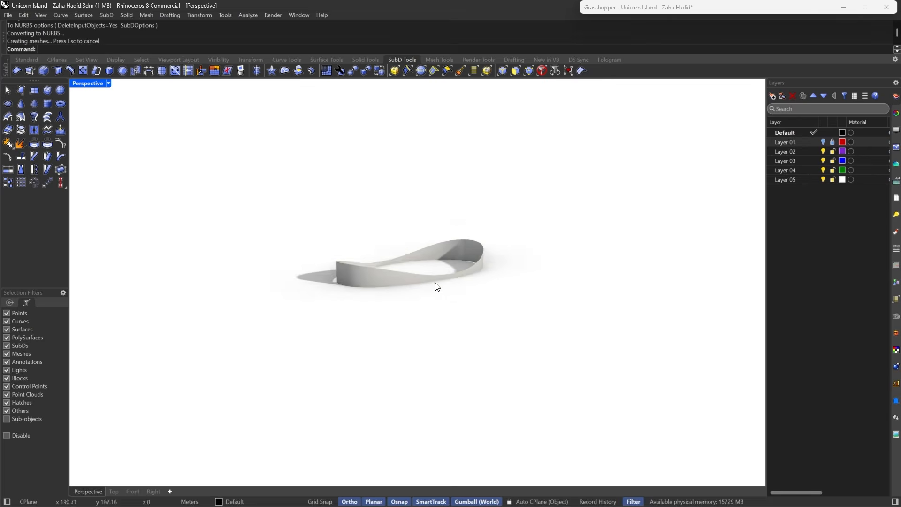
{"action": "scroll", "coordinate": [330, 277], "scroll_direction": "up", "scroll_amount": 6}
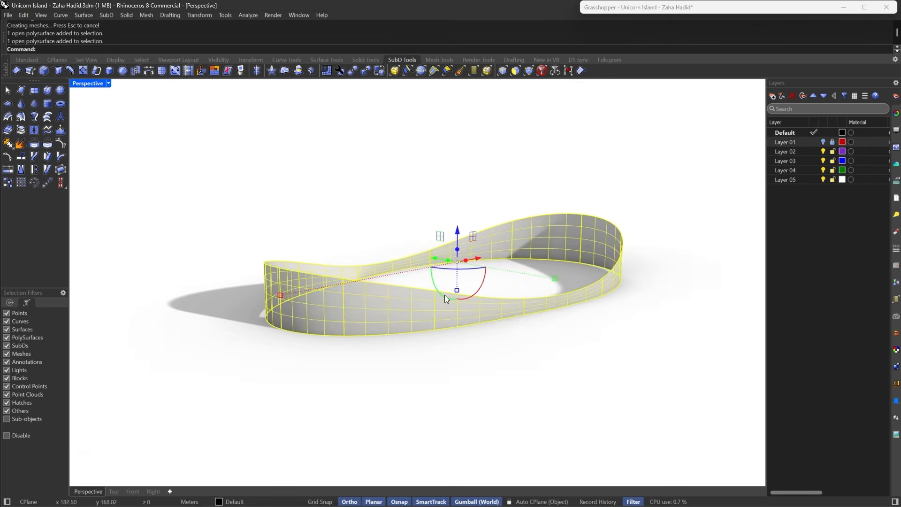
{"action": "key", "text": "ctrl+z"}
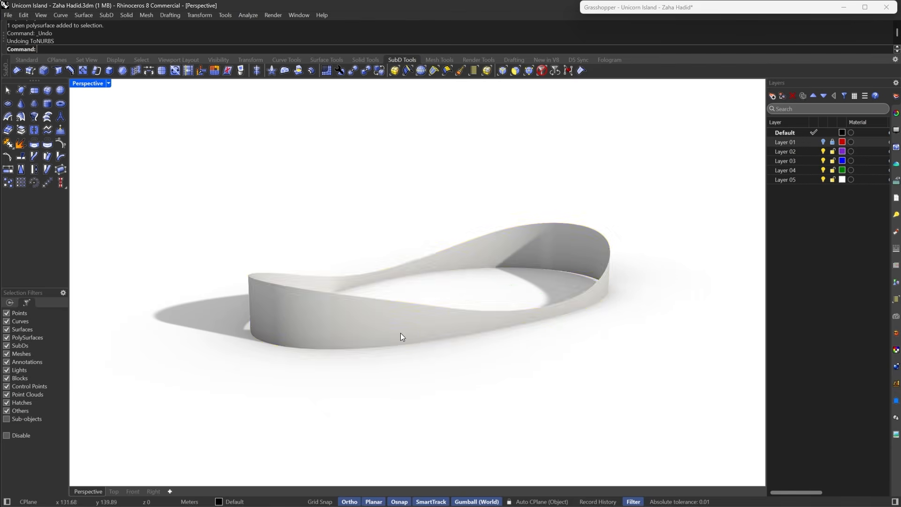
- Convert the copied SubD wall band to NURBS with Faces set to Packed and the input object deleted
{"action": "left_click", "coordinate": [400, 333]}
{"action": "type", "text": "T"}
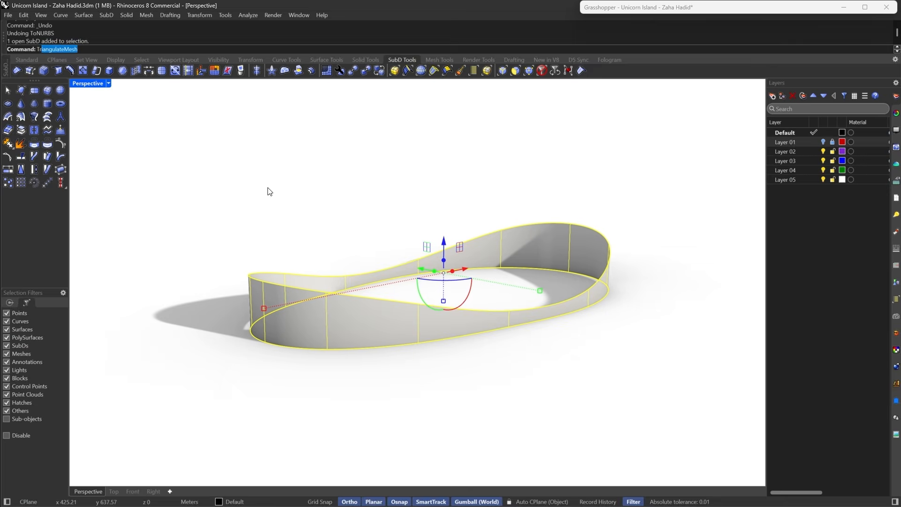
{"action": "type", "text": "oNURBS"}
{"action": "key", "text": "Return"}
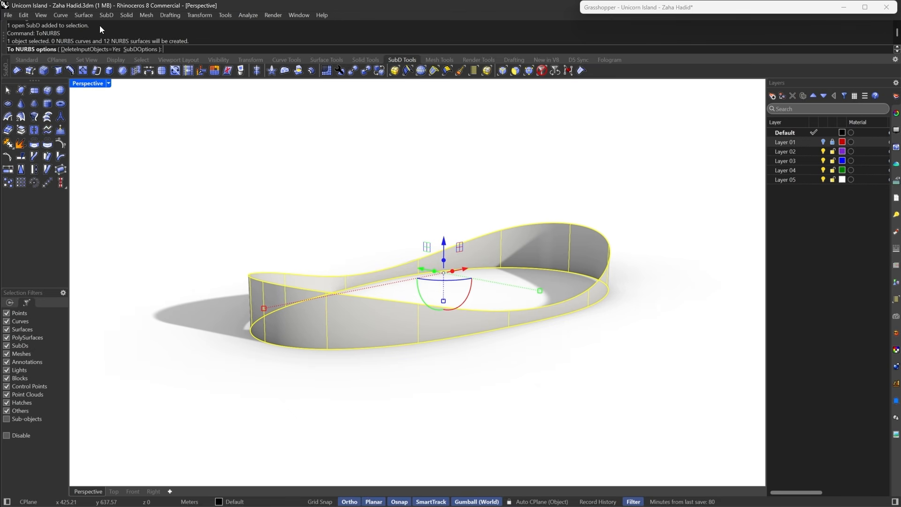
{"action": "left_click", "coordinate": [131, 49]}
{"action": "left_click", "coordinate": [73, 50]}
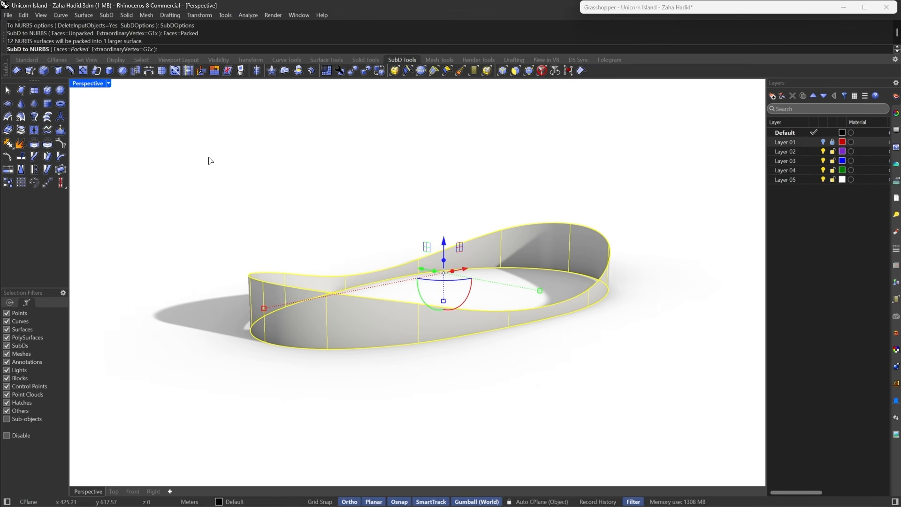
{"action": "key", "text": "Return"}
{"action": "key", "text": "Return"}
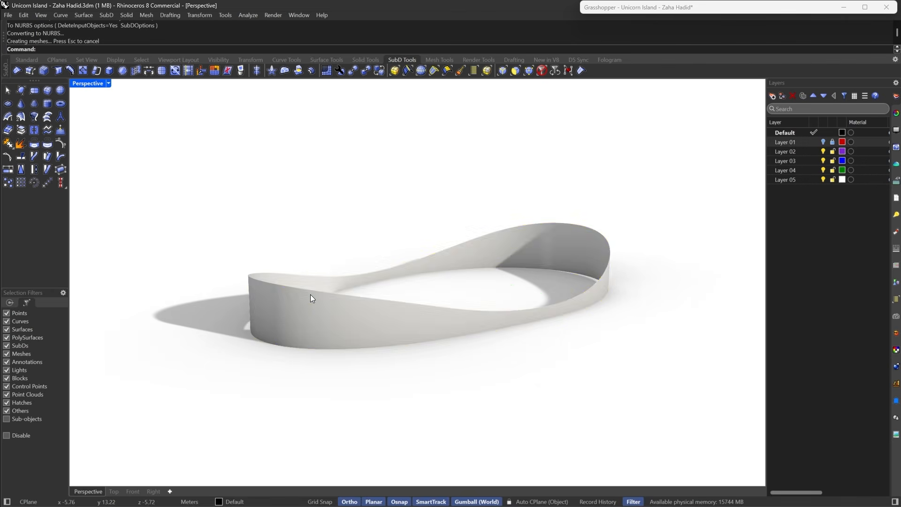
- Switch to Grasshopper and add a Surface parameter in the empty canvas area beyond the existing definition
{"action": "double_click", "coordinate": [624, 9]}
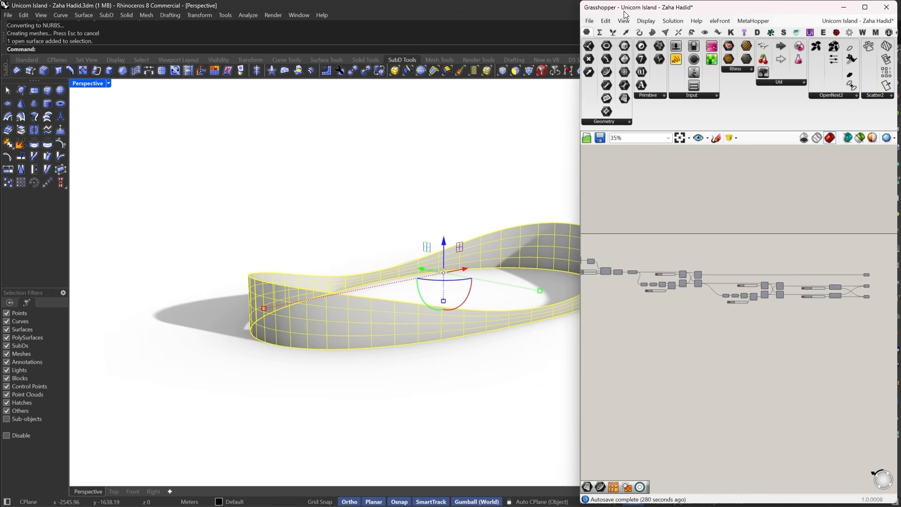
{"action": "scroll", "coordinate": [739, 307], "scroll_direction": "down", "scroll_amount": 3}
{"action": "right_click_drag", "start_coordinate": [667, 348], "coordinate": [618, 299]}
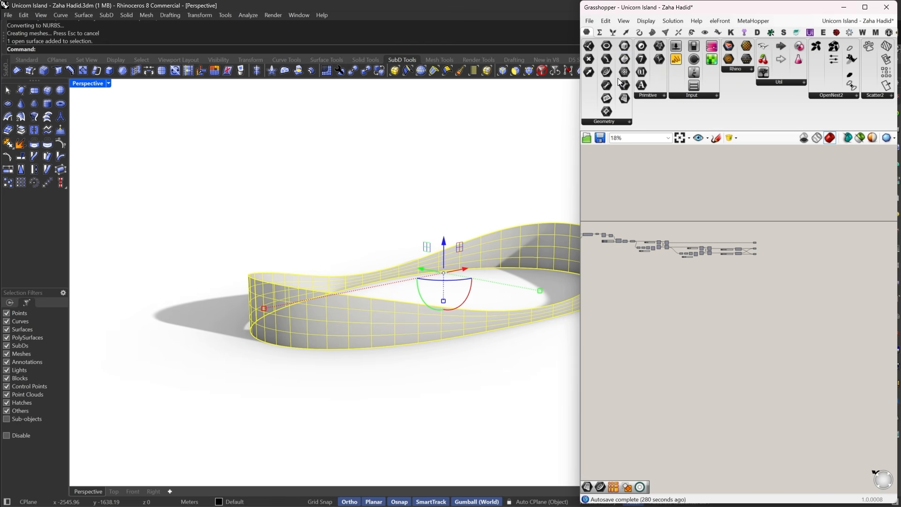
{"action": "left_click", "coordinate": [797, 249]}
{"action": "right_click", "coordinate": [798, 248]}
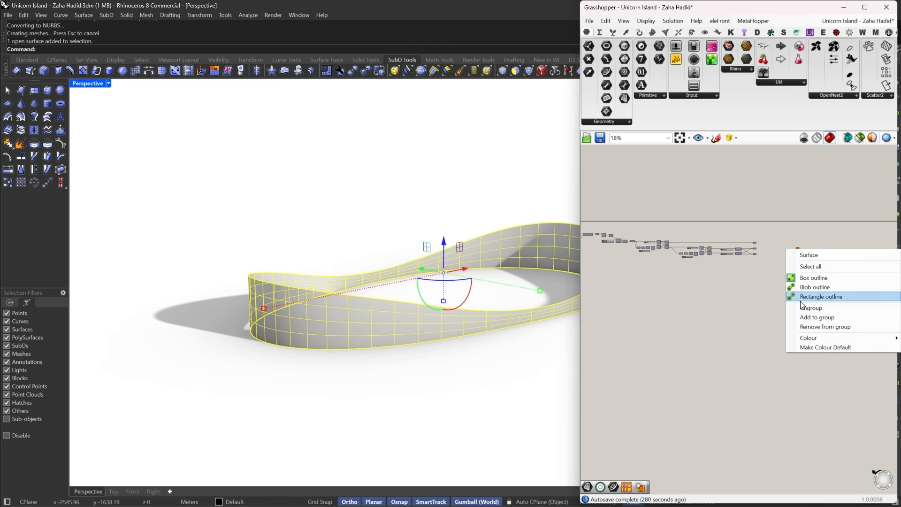
{"action": "left_click", "coordinate": [813, 245]}
- Reference the converted wall band surface in the new Surface parameter
{"action": "scroll", "coordinate": [816, 243], "scroll_direction": "up", "scroll_amount": 6}
{"action": "scroll", "coordinate": [769, 265], "scroll_direction": "up", "scroll_amount": 3}
{"action": "right_click", "coordinate": [703, 269]}
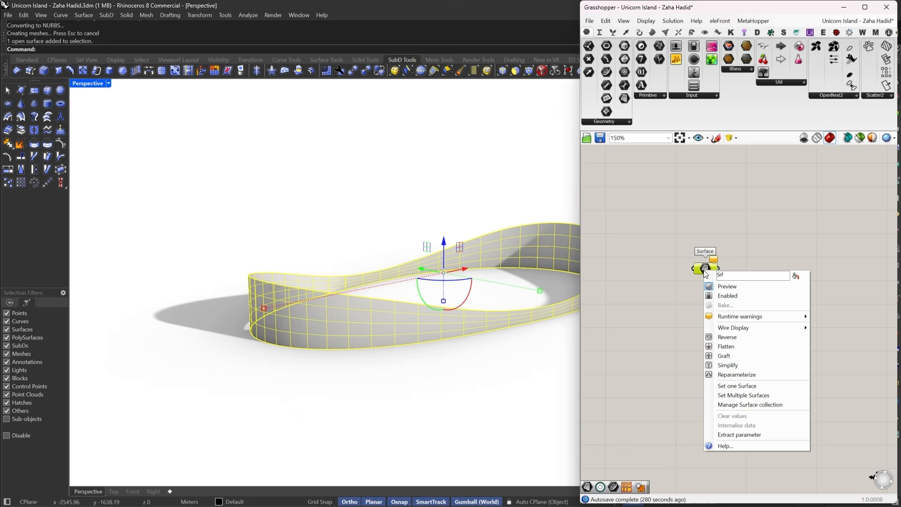
{"action": "left_click", "coordinate": [742, 383]}
{"action": "left_click", "coordinate": [747, 345]}
- Try hiding the original wall band surface in Rhino, and undo the hide
{"action": "scroll", "coordinate": [261, 308], "scroll_direction": "down", "scroll_amount": 6}
{"action": "right_click_drag", "start_coordinate": [264, 308], "coordinate": [336, 342]}
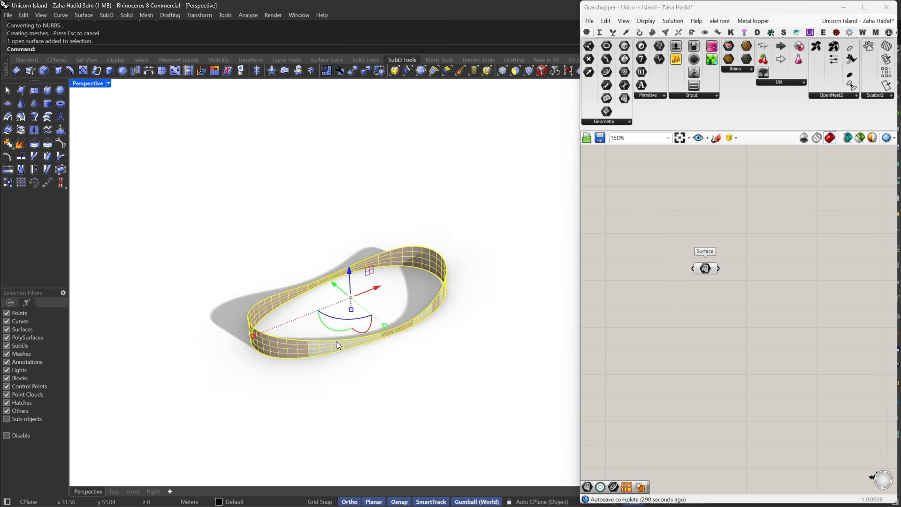
{"action": "scroll", "coordinate": [336, 342], "scroll_direction": "up", "scroll_amount": 8}
{"action": "left_click", "coordinate": [410, 360]}
{"action": "left_click", "coordinate": [389, 344]}
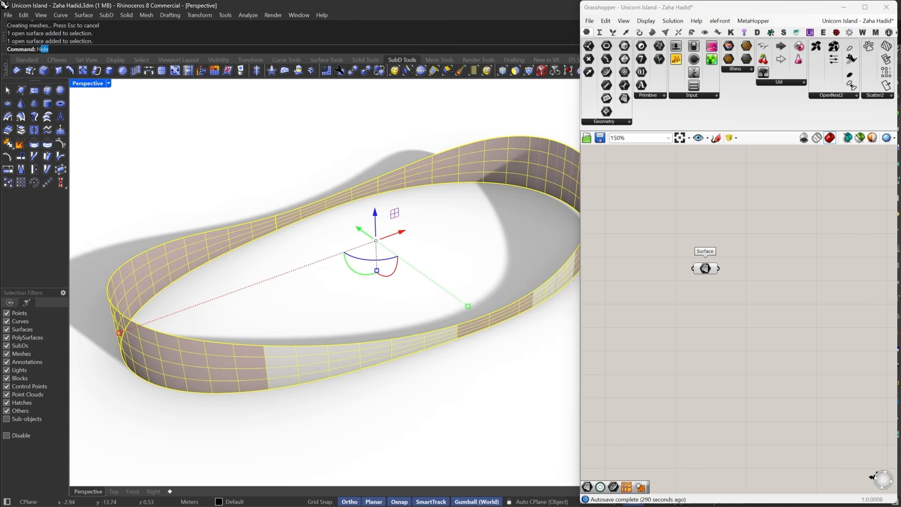
{"action": "key", "text": "ctrl+h"}
{"action": "key", "text": "ctrl+z"}
- Move the original wall band surface in Rhino to Layer 01, then return to the Grasshopper canvas
{"action": "left_click", "coordinate": [389, 344]}
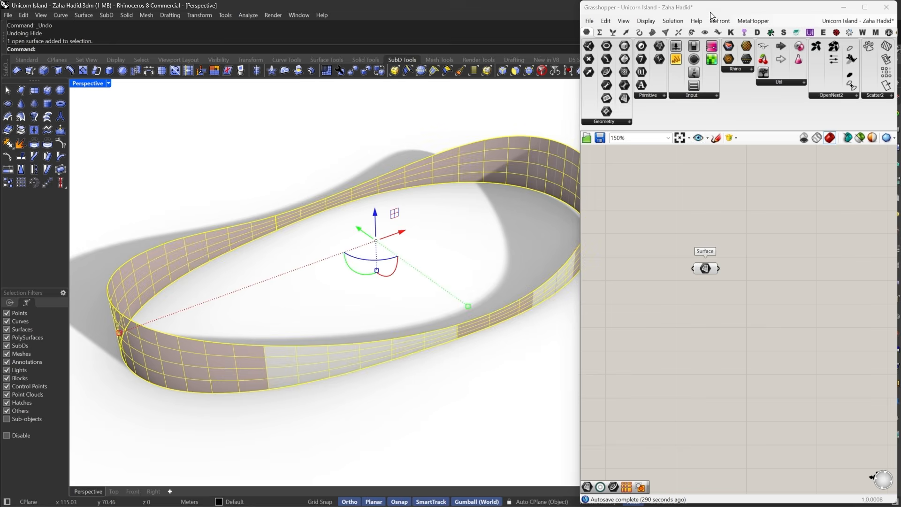
{"action": "double_click", "coordinate": [710, 9]}
{"action": "right_click", "coordinate": [794, 143]}
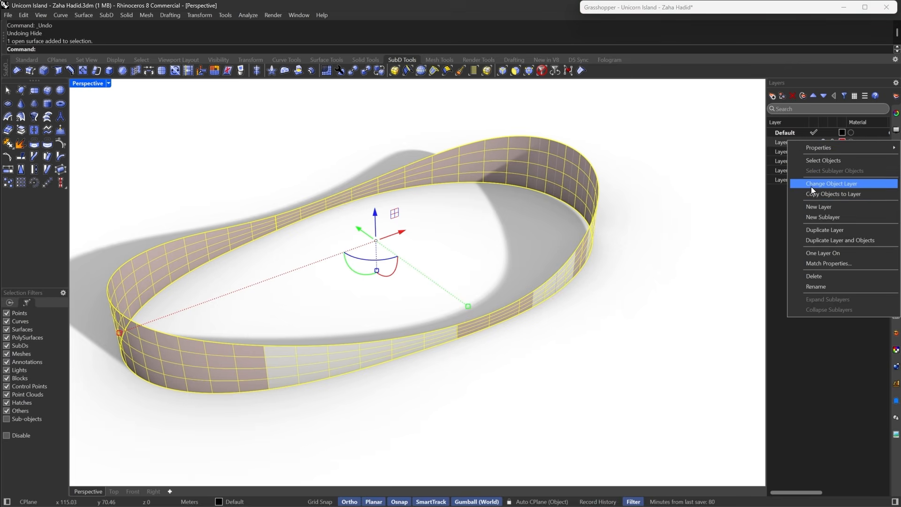
{"action": "left_click", "coordinate": [812, 188]}
{"action": "double_click", "coordinate": [644, 9]}
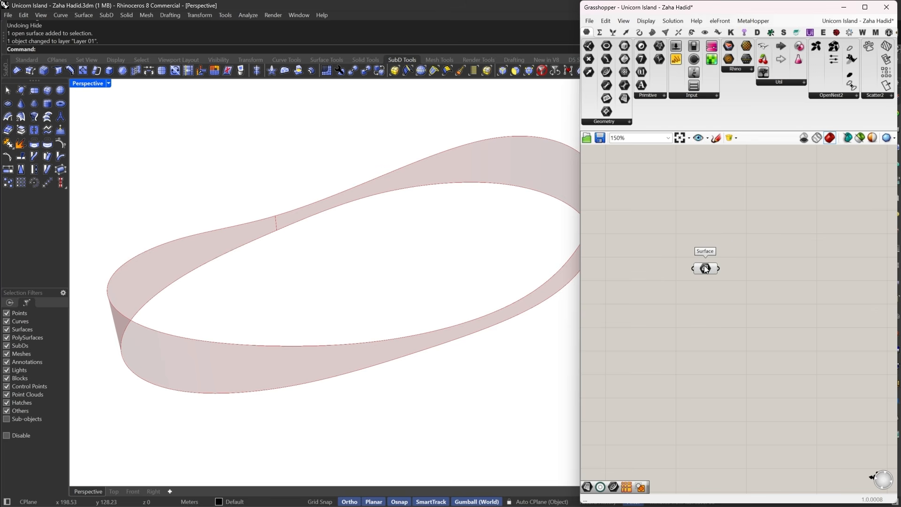
- Add a Parameter Subdivide Surface component and connect the wall band Surface parameter to its S input
{"action": "left_click_drag", "start_coordinate": [705, 269], "coordinate": [675, 251]}
{"action": "double_click", "coordinate": [718, 246]}
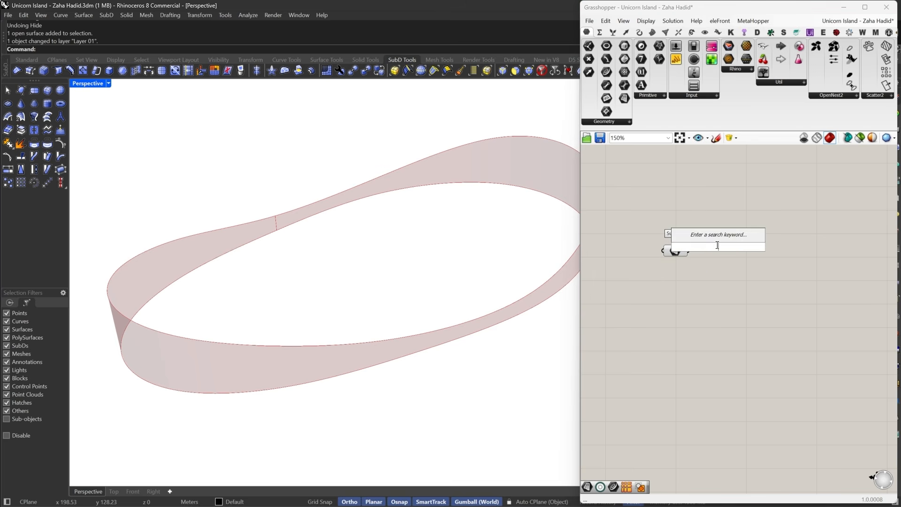
{"action": "type", "text": "p su"}
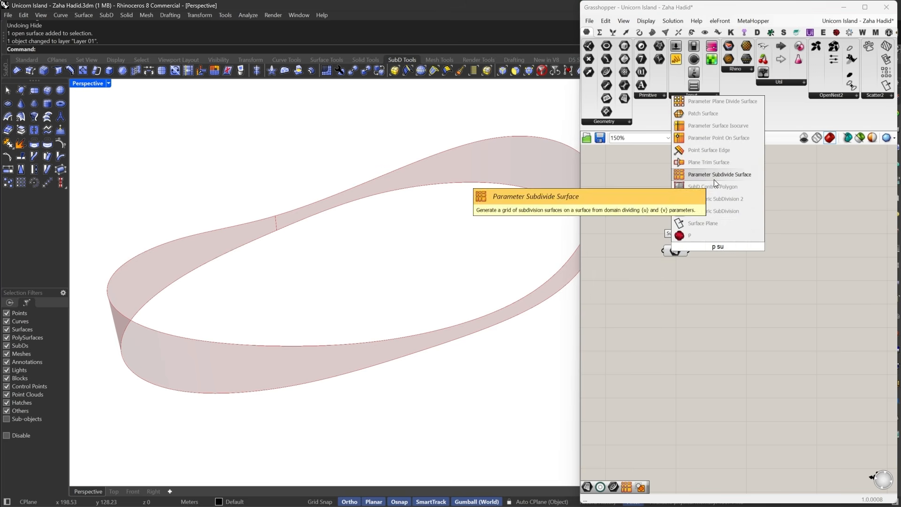
{"action": "left_click", "coordinate": [713, 179]}
{"action": "scroll", "coordinate": [700, 234], "scroll_direction": "up", "scroll_amount": 2}
{"action": "left_click_drag", "start_coordinate": [705, 238], "coordinate": [810, 268]}
- Add a Range component and feed its output into the u input of Parameter Subdivide Surface
{"action": "double_click", "coordinate": [712, 303]}
{"action": "type", "text": "ra"}
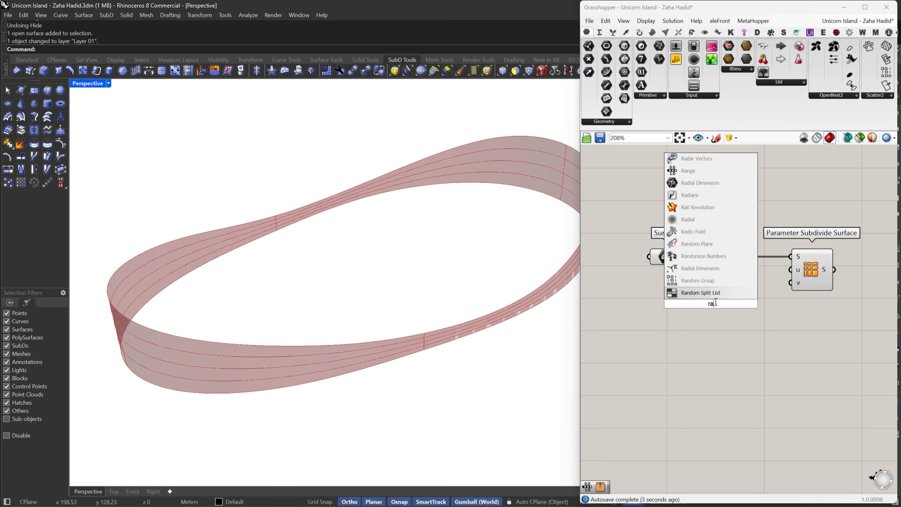
{"action": "type", "text": "n"}
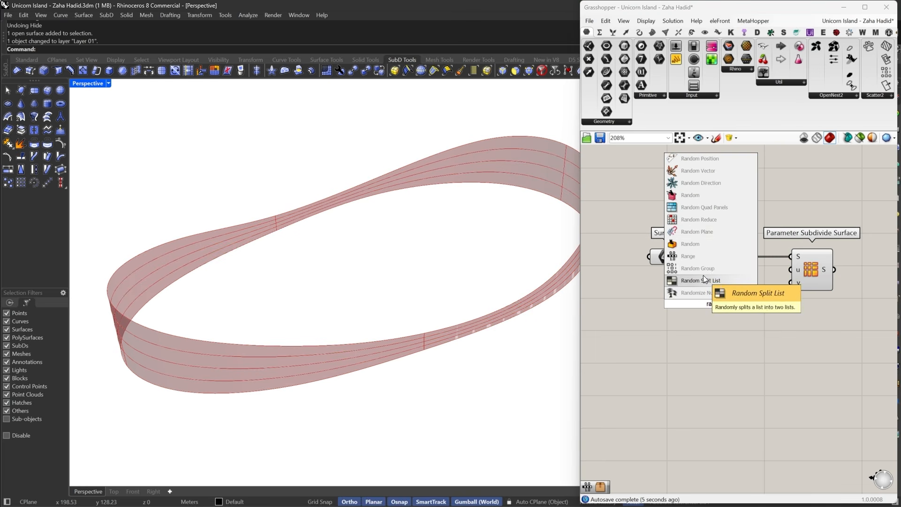
{"action": "left_click", "coordinate": [707, 257]}
{"action": "left_click_drag", "start_coordinate": [781, 281], "coordinate": [765, 304]}
- Create a number slider with value 20 and connect it to the Range component's N input
{"action": "double_click", "coordinate": [675, 320]}
{"action": "type", "text": "20"}
{"action": "key", "text": "Return"}
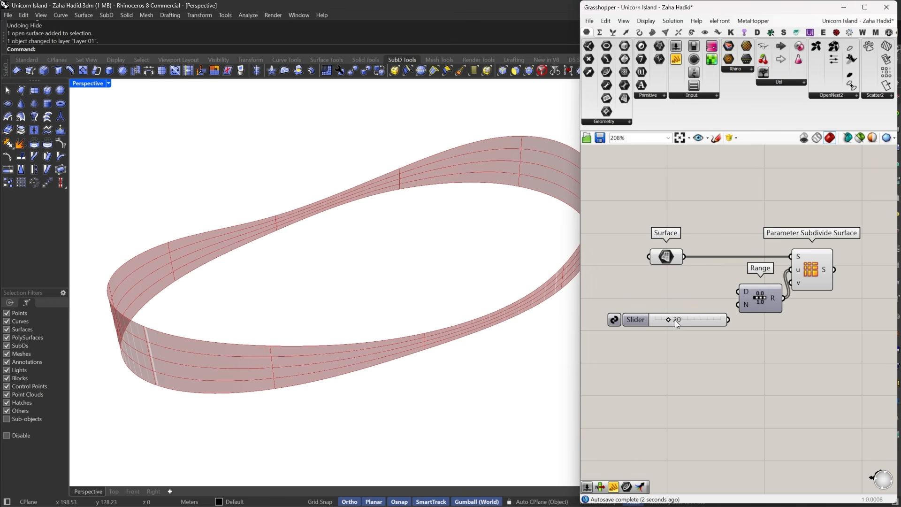
{"action": "mouse_move", "coordinate": [739, 308]}
{"action": "left_mouse_down"}
{"action": "mouse_move", "coordinate": [726, 319]}
{"action": "mouse_move", "coordinate": [669, 307]}
{"action": "mouse_move", "coordinate": [733, 309]}
{"action": "left_mouse_up"}
{"action": "left_click", "coordinate": [728, 337]}
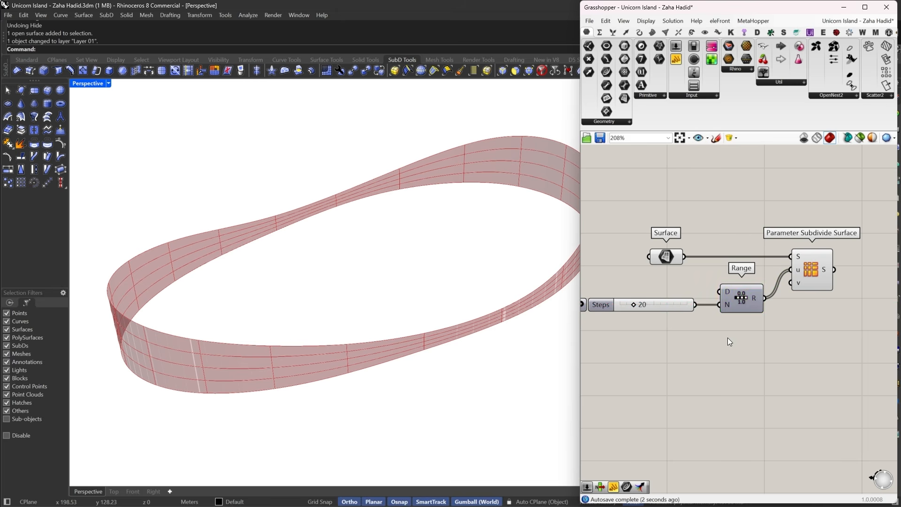
- Duplicate the Range component below the original and remove the slider copied along with it
{"action": "left_click_drag", "start_coordinate": [760, 348], "coordinate": [668, 290]}
{"action": "right_click_drag", "start_coordinate": [700, 304], "coordinate": [699, 283]}
{"action": "key", "text": "ctrl+c"}
{"action": "key", "text": "ctrl+v"}
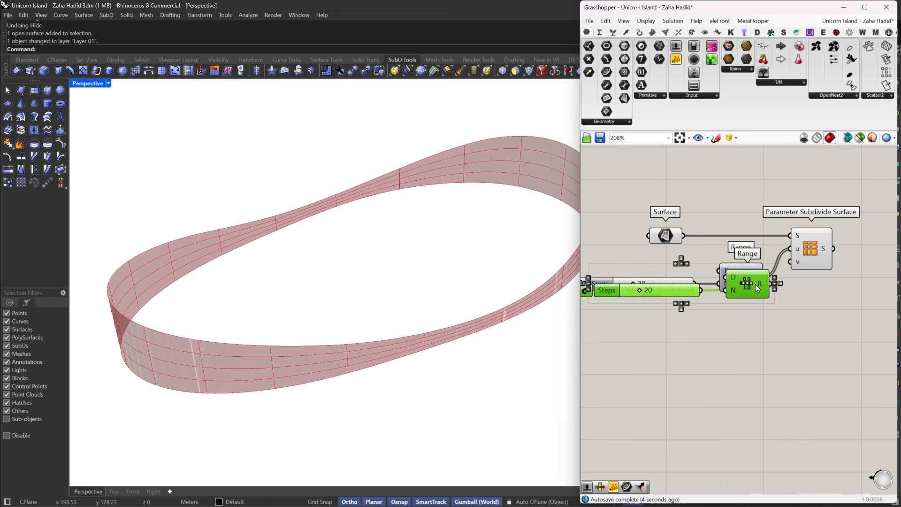
{"action": "left_click_drag", "start_coordinate": [757, 287], "coordinate": [749, 315]}
{"action": "left_click", "coordinate": [700, 349]}
{"action": "left_click", "coordinate": [676, 318]}
{"action": "right_click_drag", "start_coordinate": [675, 318], "coordinate": [681, 311]}
{"action": "key", "text": "Delete"}
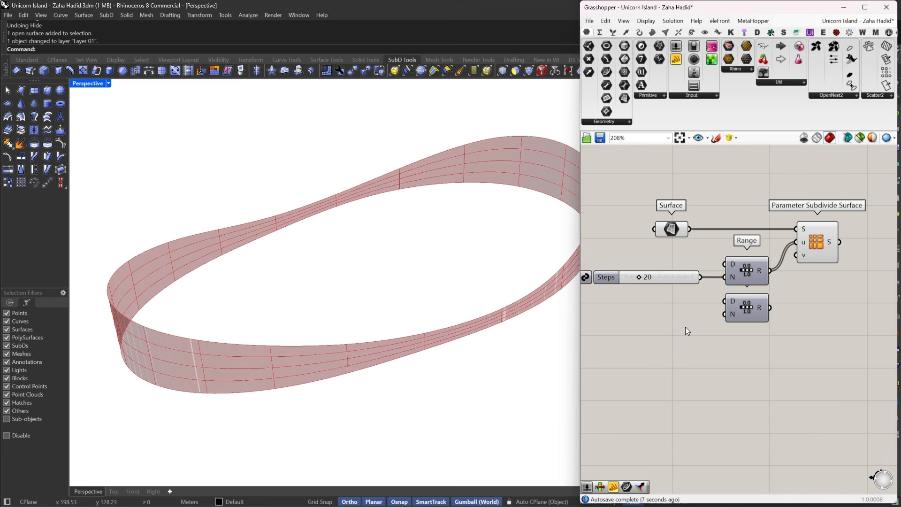
- Feed a panel with value 1 into the second Range's N input and connect that Range to the v input
{"action": "double_click", "coordinate": [686, 327]}
{"action": "type", "text": "1"}
{"action": "key", "text": "Return"}
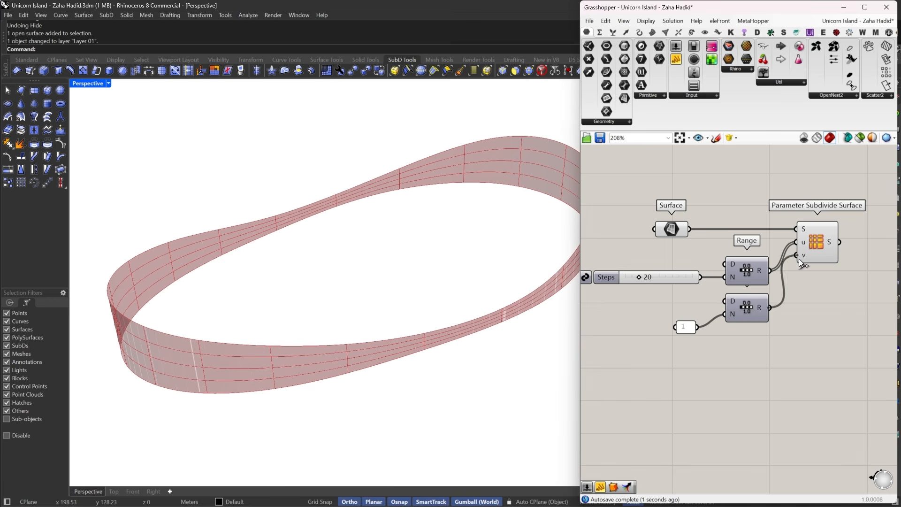
{"action": "left_click_drag", "start_coordinate": [799, 258], "coordinate": [798, 258]}
{"action": "right_click_drag", "start_coordinate": [346, 366], "coordinate": [355, 321]}
{"action": "scroll", "coordinate": [641, 276], "scroll_direction": "up", "scroll_amount": 2}
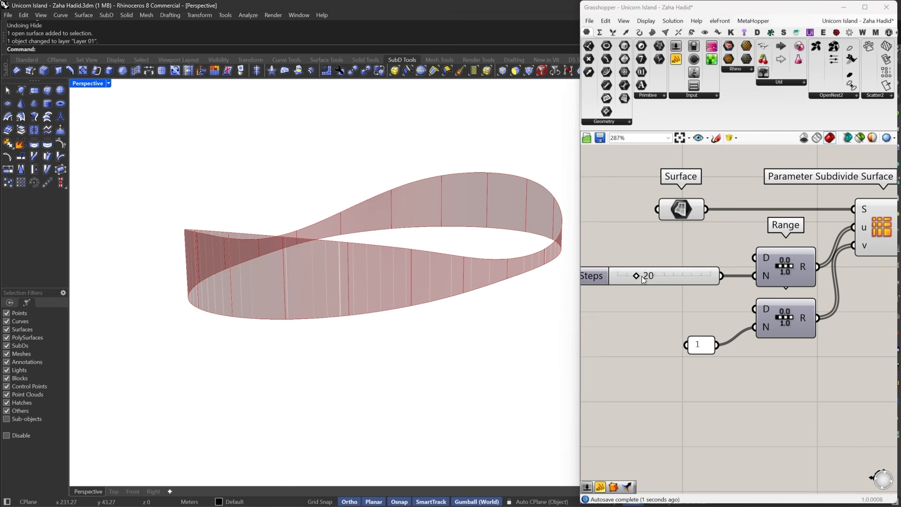
- Set the Steps slider to 41 and tidy the positions of the Surface parameter and the value panel
{"action": "left_click_drag", "start_coordinate": [641, 276], "coordinate": [655, 275]}
{"action": "left_click_drag", "start_coordinate": [686, 211], "coordinate": [636, 211]}
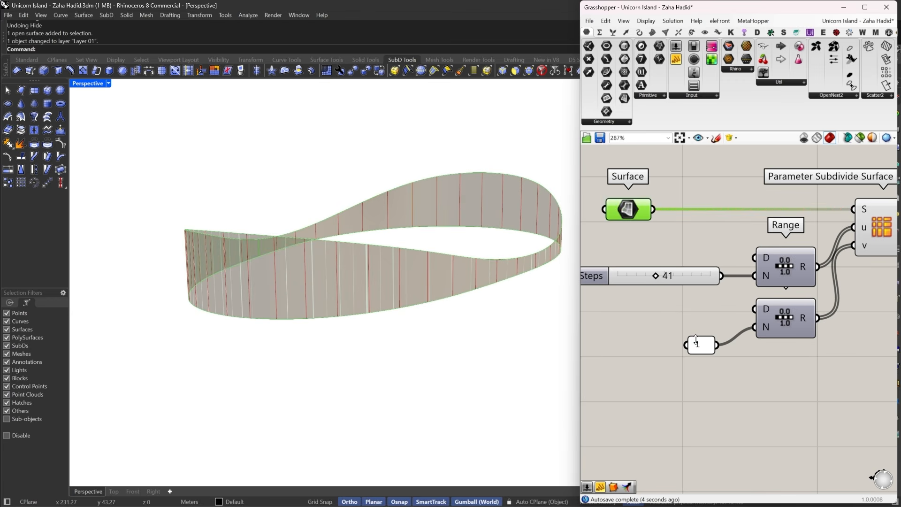
{"action": "left_click_drag", "start_coordinate": [701, 345], "coordinate": [705, 328]}
{"action": "right_click_drag", "start_coordinate": [639, 234], "coordinate": [681, 282]}
{"action": "left_click_drag", "start_coordinate": [673, 264], "coordinate": [646, 264]}
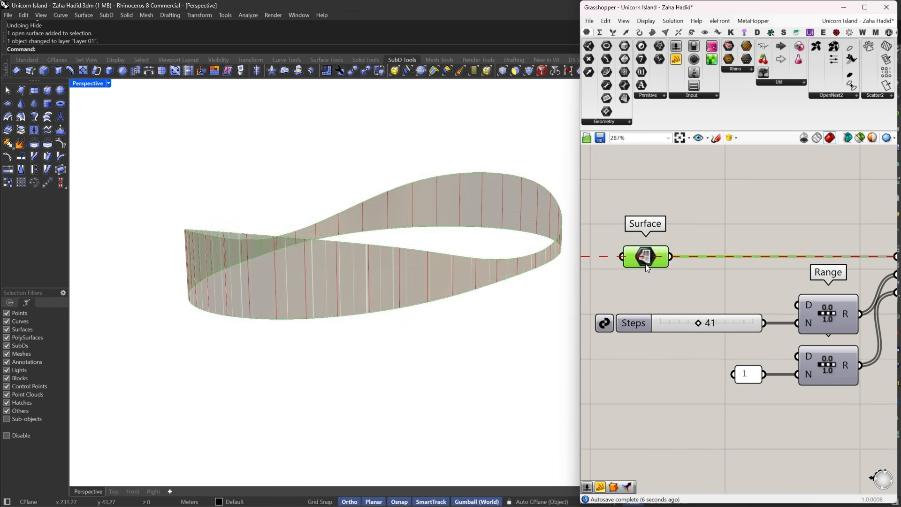
- Add a Brep Edges component above the main wire and connect the wall band Surface to its B input
{"action": "double_click", "coordinate": [669, 282]}
{"action": "type", "text": "edges"}
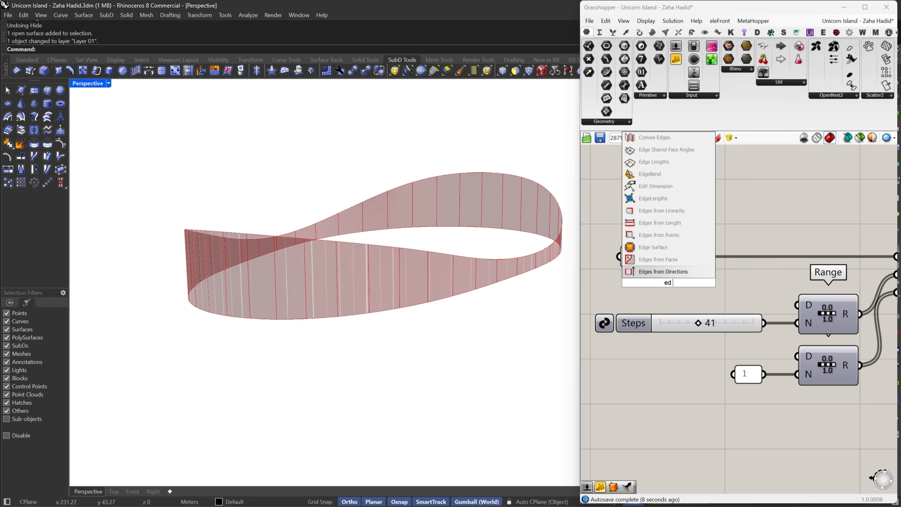
{"action": "left_click", "coordinate": [655, 273]}
{"action": "left_click_drag", "start_coordinate": [650, 287], "coordinate": [706, 227]}
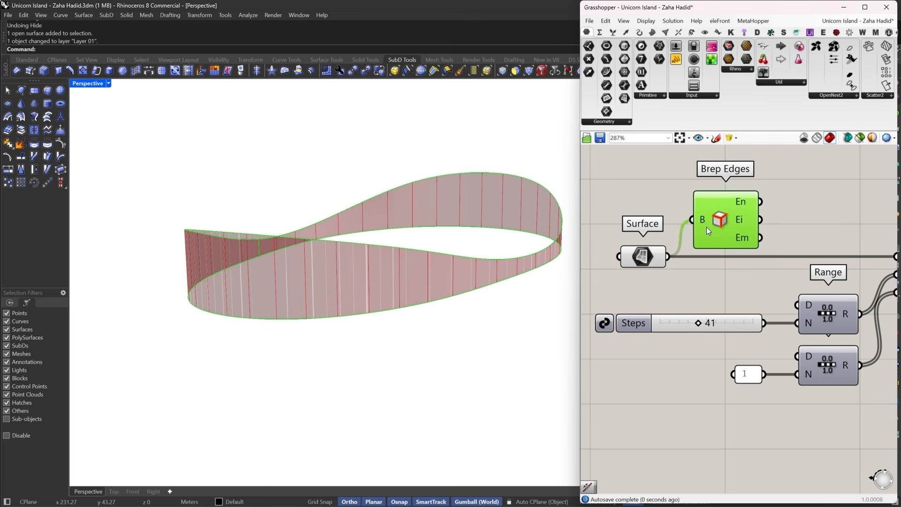
- Add a Join Curves component and connect the naked edges output (En) of Brep Edges to it
{"action": "right_click_drag", "start_coordinate": [778, 191], "coordinate": [686, 237]}
{"action": "double_click", "coordinate": [686, 237]}
{"action": "type", "text": "joi"}
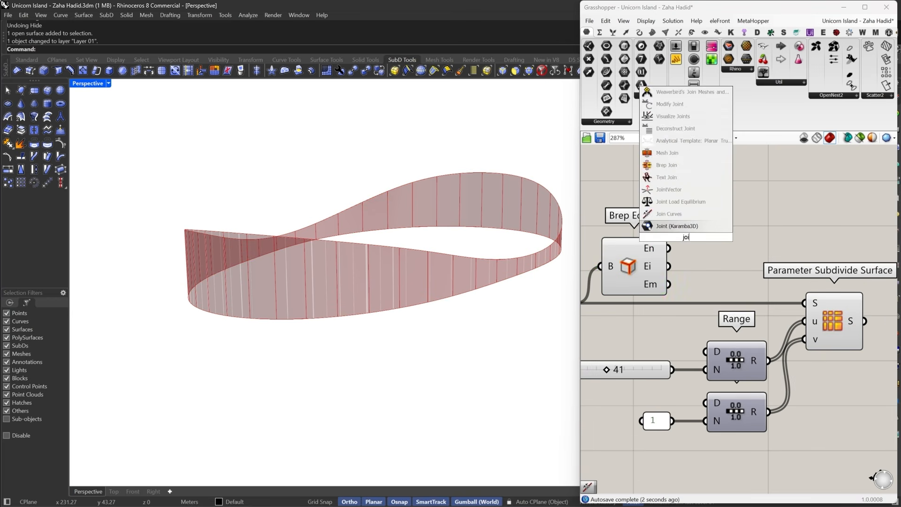
{"action": "left_click", "coordinate": [680, 226]}
{"action": "left_click_drag", "start_coordinate": [661, 255], "coordinate": [663, 252]}
{"action": "left_click_drag", "start_coordinate": [696, 239], "coordinate": [732, 229]}
{"action": "right_click_drag", "start_coordinate": [493, 162], "coordinate": [484, 199]}
{"action": "right_click_drag", "start_coordinate": [603, 317], "coordinate": [616, 331]}
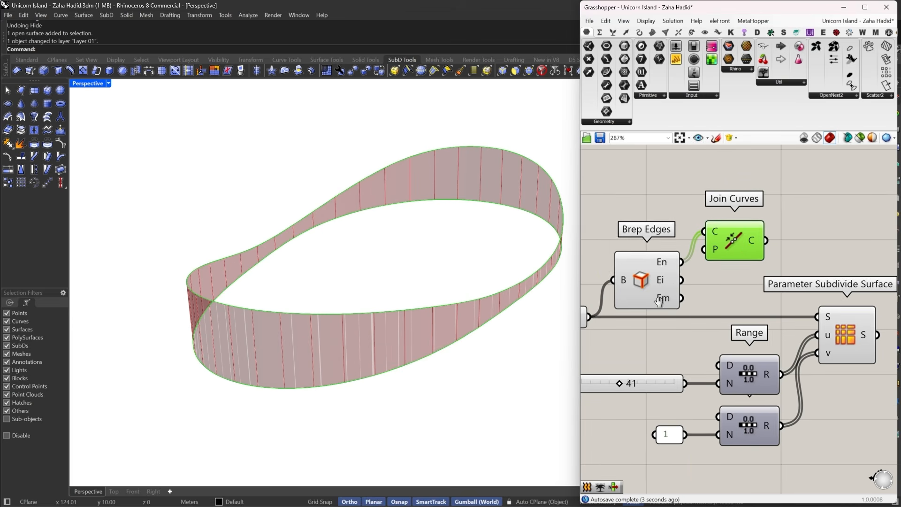
- Rearrange the canvas by shifting the subdivision group away from the Surface parameter and placing Brep Edges and Join Curves below the surface wire
{"action": "left_click_drag", "start_coordinate": [654, 285], "coordinate": [650, 255]}
{"action": "scroll", "coordinate": [739, 241], "scroll_direction": "down", "scroll_amount": 2}
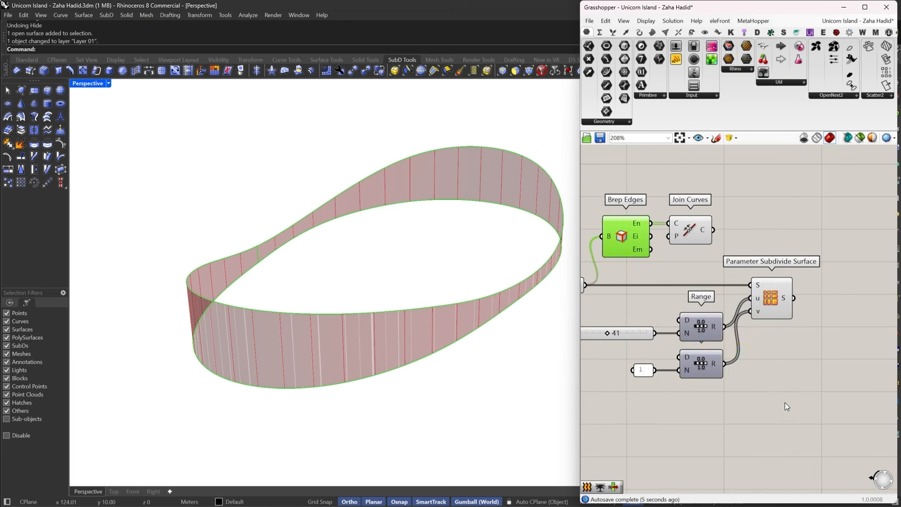
{"action": "left_click_drag", "start_coordinate": [784, 402], "coordinate": [622, 283]}
{"action": "mouse_move", "coordinate": [779, 295]}
{"action": "left_mouse_down"}
{"action": "mouse_move", "coordinate": [886, 291]}
{"action": "mouse_move", "coordinate": [836, 291]}
{"action": "left_mouse_up"}
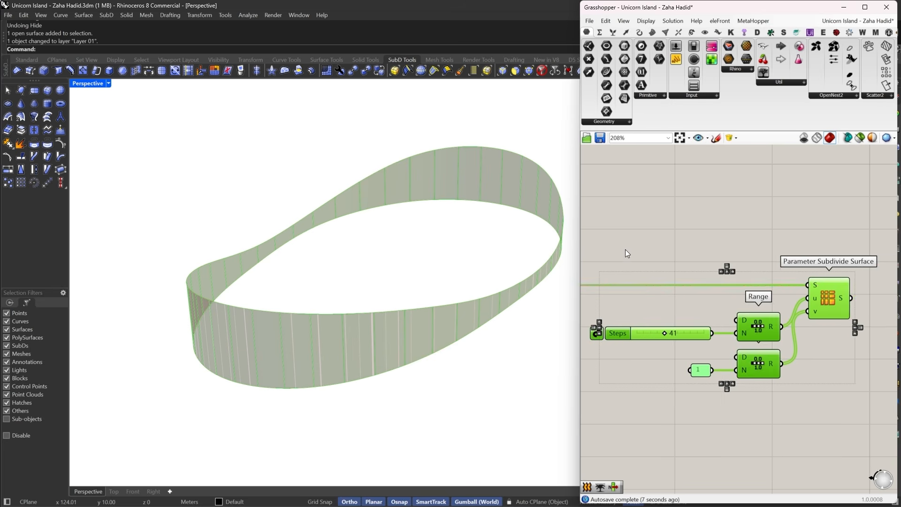
{"action": "left_click", "coordinate": [626, 250]}
{"action": "right_click_drag", "start_coordinate": [625, 250], "coordinate": [752, 259]}
{"action": "left_click_drag", "start_coordinate": [668, 216], "coordinate": [595, 259]}
{"action": "right_click_drag", "start_coordinate": [595, 259], "coordinate": [677, 236]}
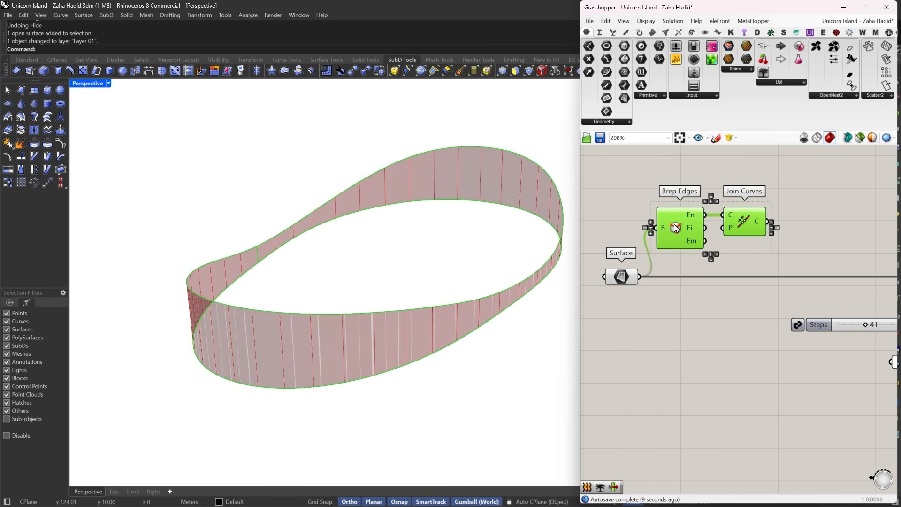
{"action": "left_click_drag", "start_coordinate": [673, 224], "coordinate": [681, 313]}
{"action": "left_click", "coordinate": [796, 301]}
{"action": "right_click_drag", "start_coordinate": [797, 301], "coordinate": [641, 325]}
{"action": "scroll", "coordinate": [641, 326], "scroll_direction": "up", "scroll_amount": 1}
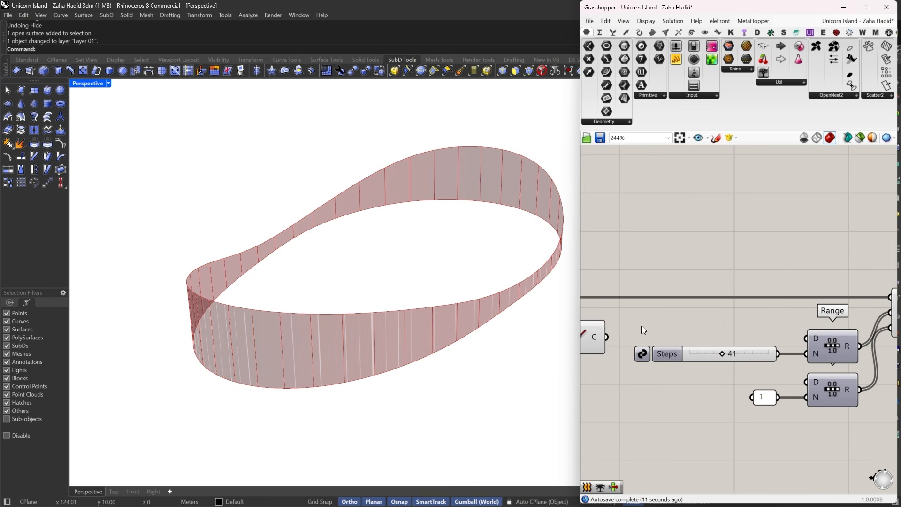
- Add a List Item component after Join Curves and connect the joined curves to its L input
{"action": "double_click", "coordinate": [641, 326]}
{"action": "type", "text": "list"}
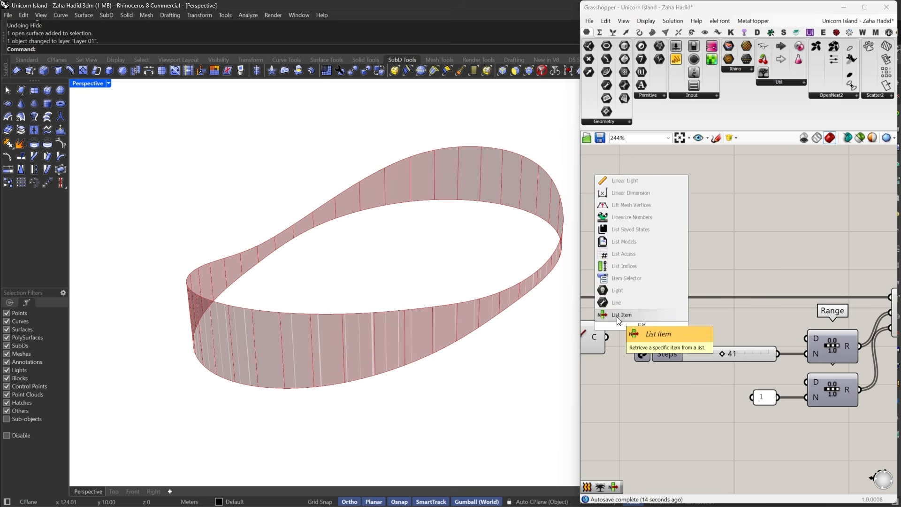
{"action": "left_click", "coordinate": [617, 316]}
{"action": "left_click_drag", "start_coordinate": [615, 311], "coordinate": [605, 337]}
{"action": "left_click_drag", "start_coordinate": [641, 322], "coordinate": [652, 349]}
{"action": "right_click_drag", "start_coordinate": [843, 415], "coordinate": [756, 381]}
{"action": "scroll", "coordinate": [756, 381], "scroll_direction": "down", "scroll_amount": 1}
- Replace the Steps slider with a Length component that takes the curve from List Item
{"action": "left_click_drag", "start_coordinate": [684, 298], "coordinate": [652, 343]}
{"action": "right_click_drag", "start_coordinate": [652, 343], "coordinate": [709, 339]}
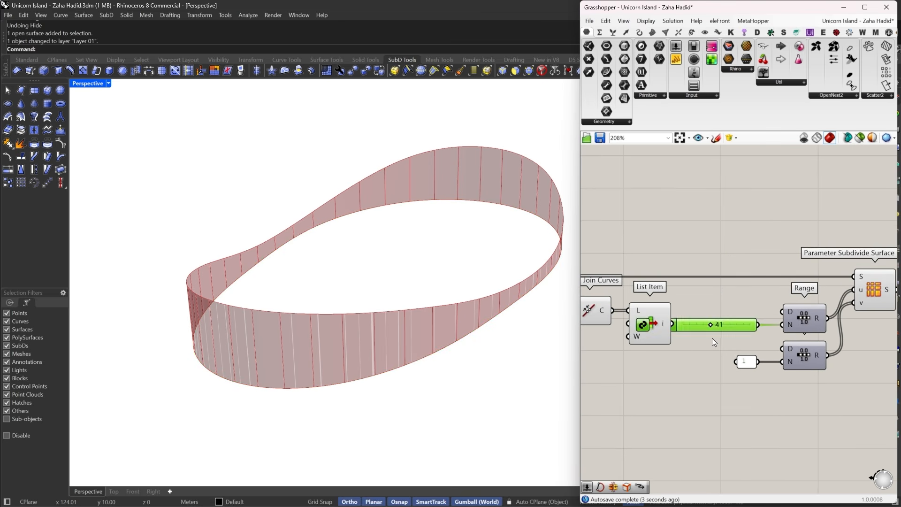
{"action": "key", "text": "Delete"}
{"action": "double_click", "coordinate": [717, 319]}
{"action": "type", "text": "len"}
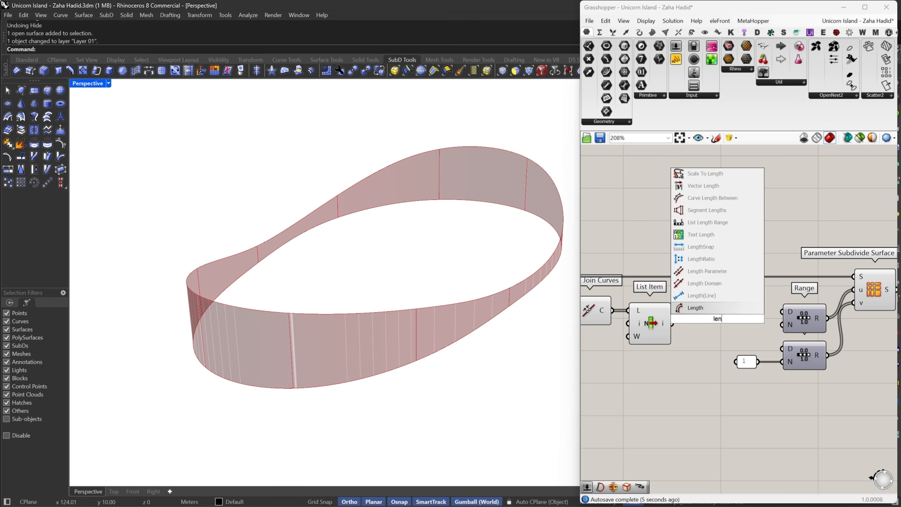
{"action": "left_click", "coordinate": [692, 309]}
{"action": "left_click_drag", "start_coordinate": [697, 319], "coordinate": [681, 321]}
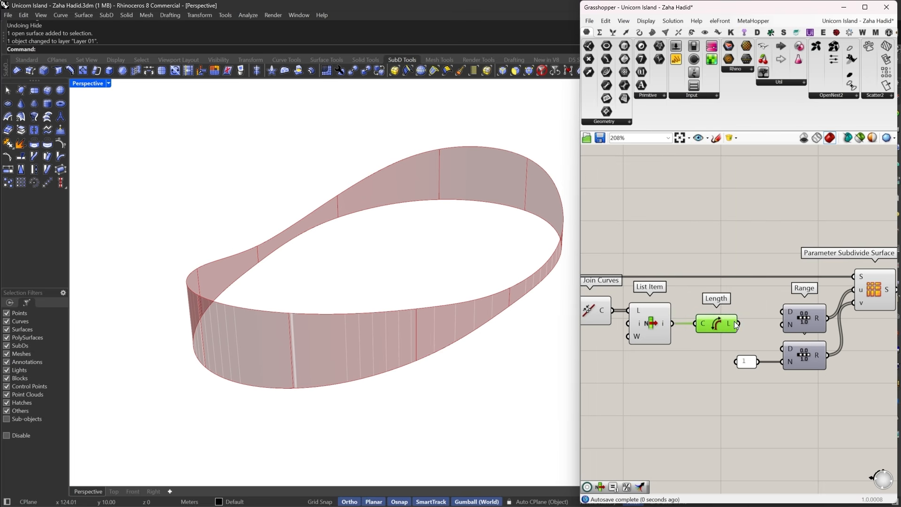
- Apply the expression x/2 to the L output of the Length component
{"action": "right_click_drag", "start_coordinate": [734, 320], "coordinate": [717, 316]}
{"action": "scroll", "coordinate": [704, 317], "scroll_direction": "up", "scroll_amount": 2}
{"action": "mouse_move", "coordinate": [699, 318]}
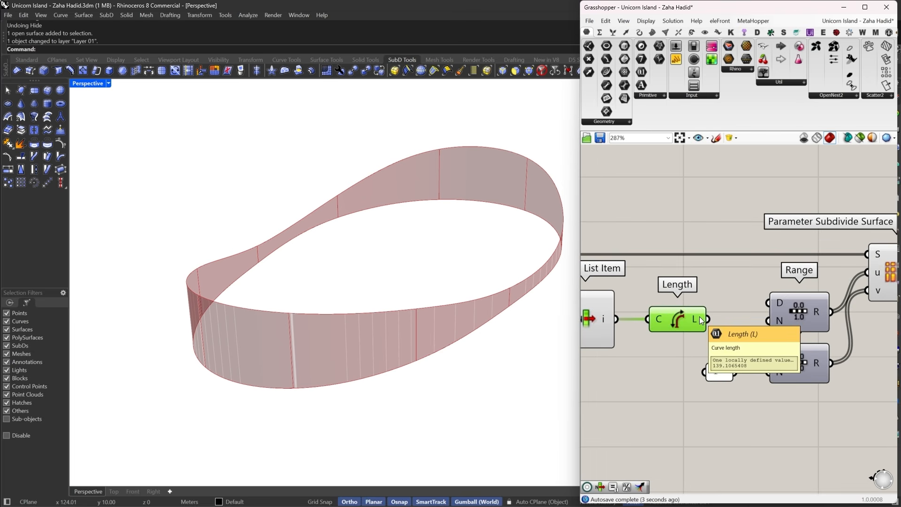
{"action": "left_click_drag", "start_coordinate": [689, 319], "coordinate": [677, 318]}
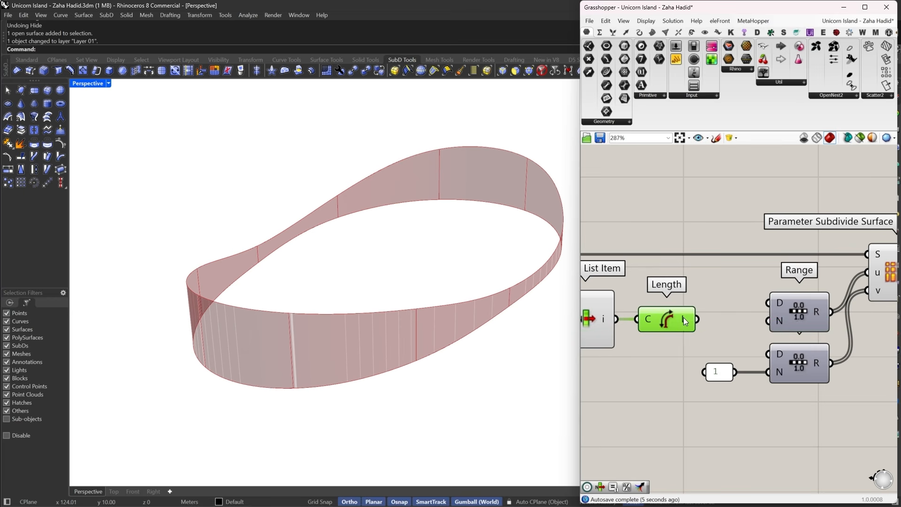
{"action": "right_click", "coordinate": [683, 318]}
{"action": "mouse_move", "coordinate": [750, 367]}
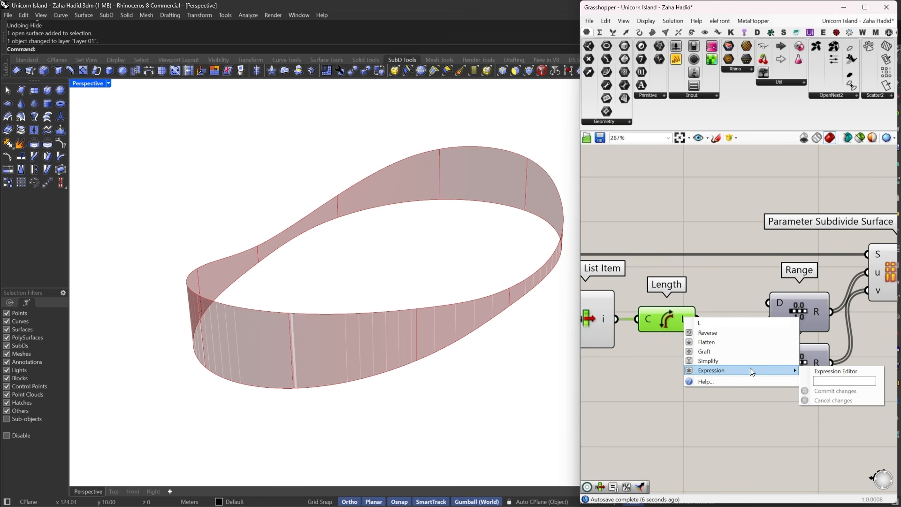
{"action": "left_click", "coordinate": [825, 380]}
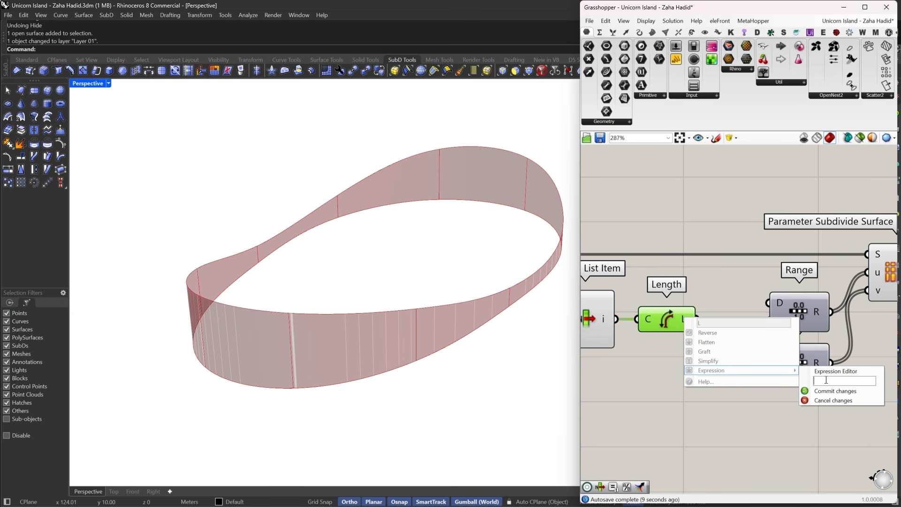
{"action": "type", "text": "x/2"}
{"action": "left_click", "coordinate": [828, 390]}
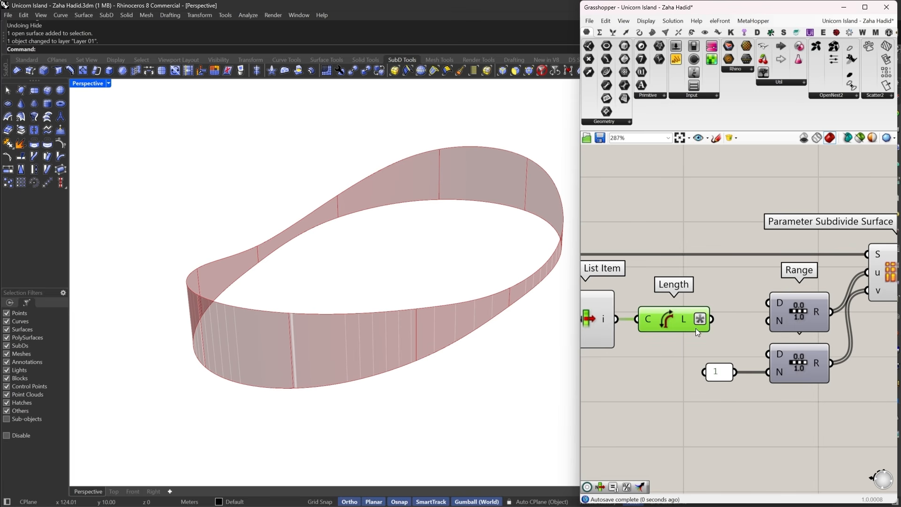
- Connect the halved Length output to the N input of the Range that drives the u subdivision
{"action": "right_click_drag", "start_coordinate": [691, 322], "coordinate": [663, 317]}
{"action": "mouse_move", "coordinate": [662, 317]}
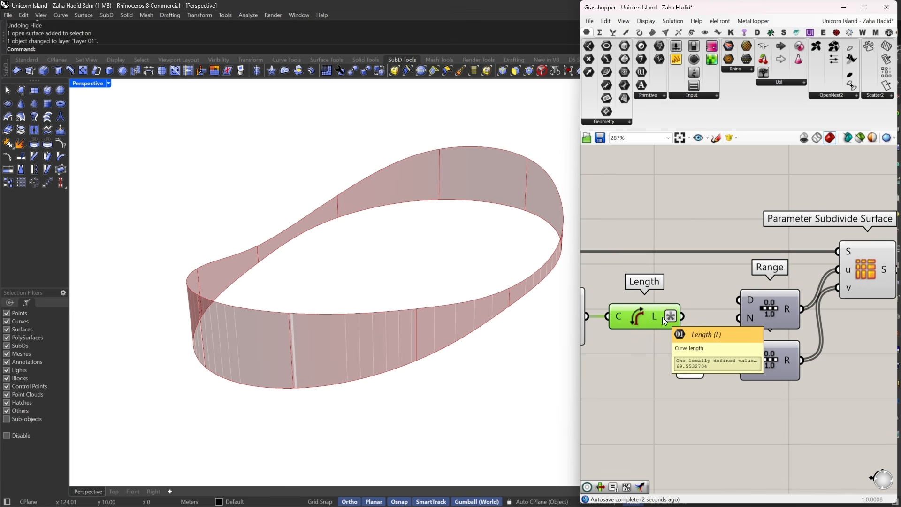
{"action": "left_click_drag", "start_coordinate": [663, 316], "coordinate": [738, 317]}
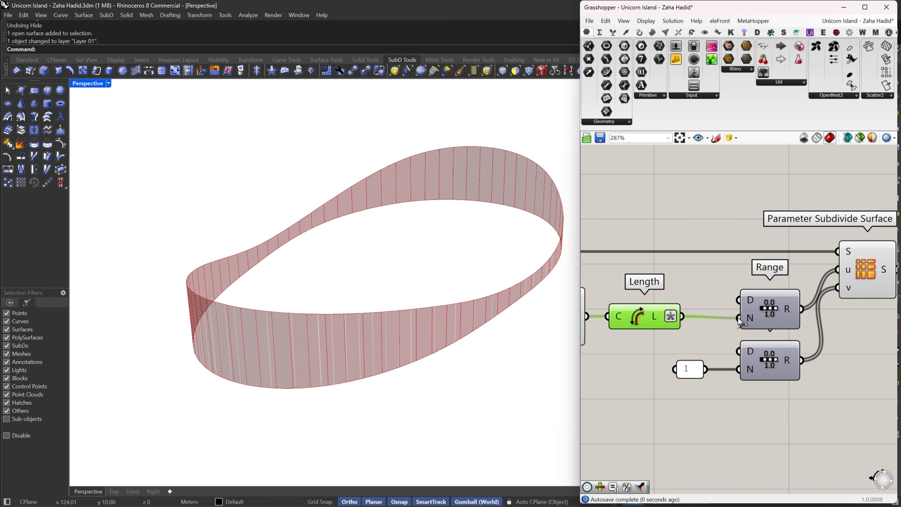
{"action": "right_click_drag", "start_coordinate": [370, 363], "coordinate": [380, 304]}
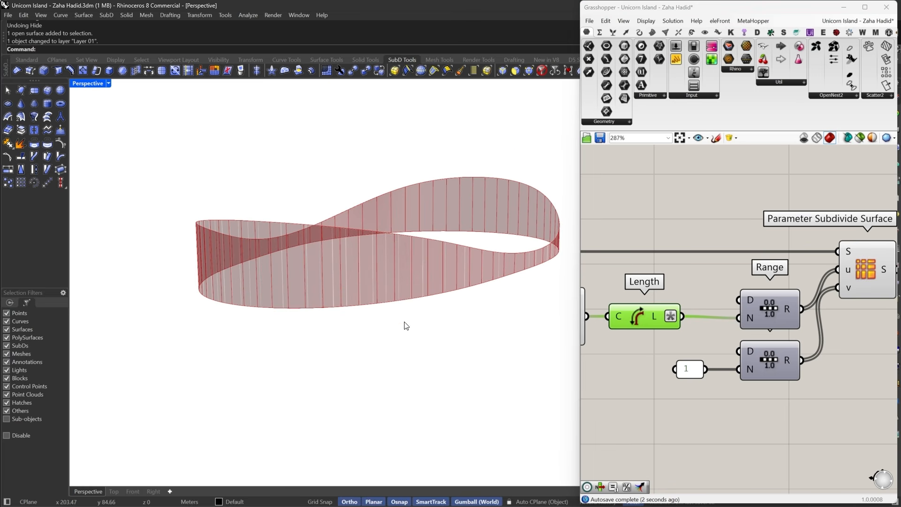
- Change the expression on the Length component's L output to x/3
{"action": "left_click", "coordinate": [767, 319]}
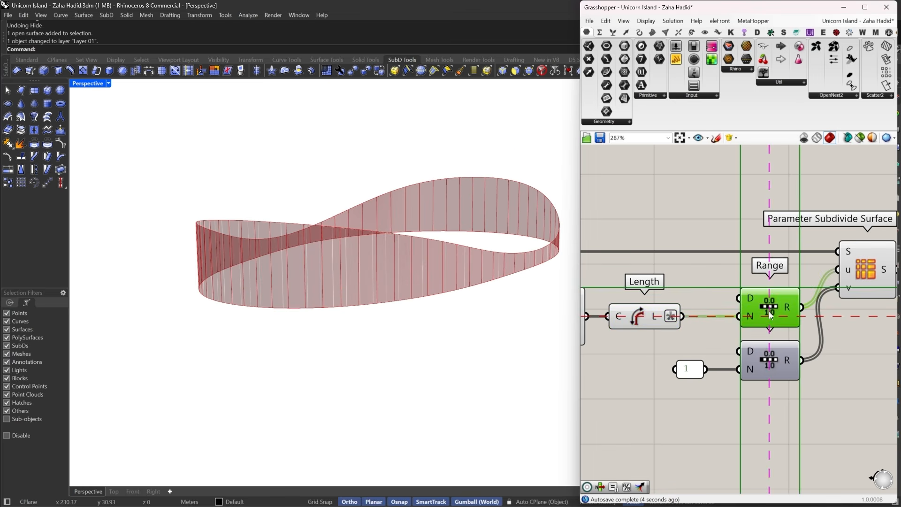
{"action": "right_click", "coordinate": [655, 317]}
{"action": "mouse_move", "coordinate": [681, 379]}
{"action": "left_click", "coordinate": [814, 390]}
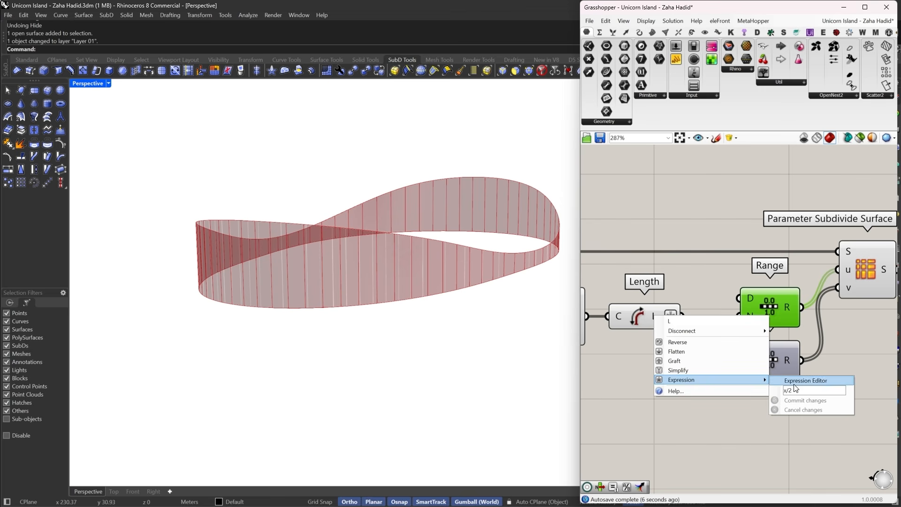
{"action": "type", "text": "x/2"}
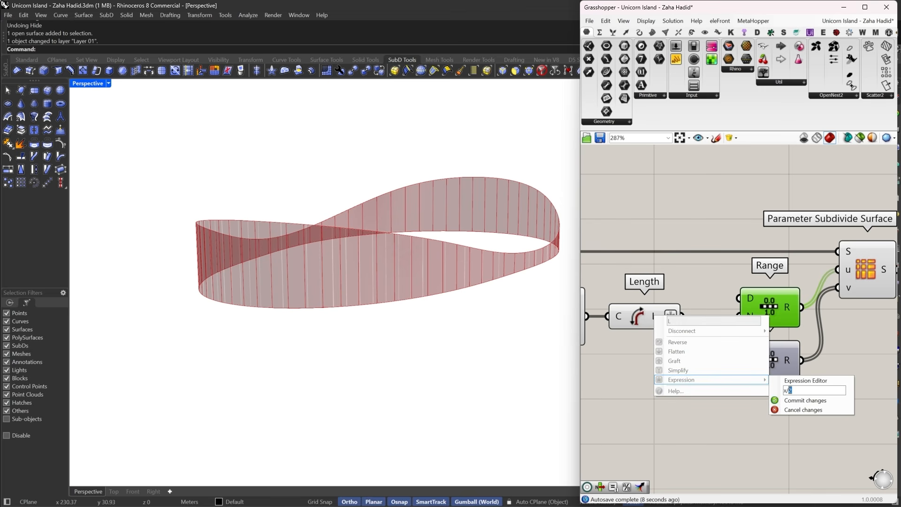
{"action": "type", "text": "3"}
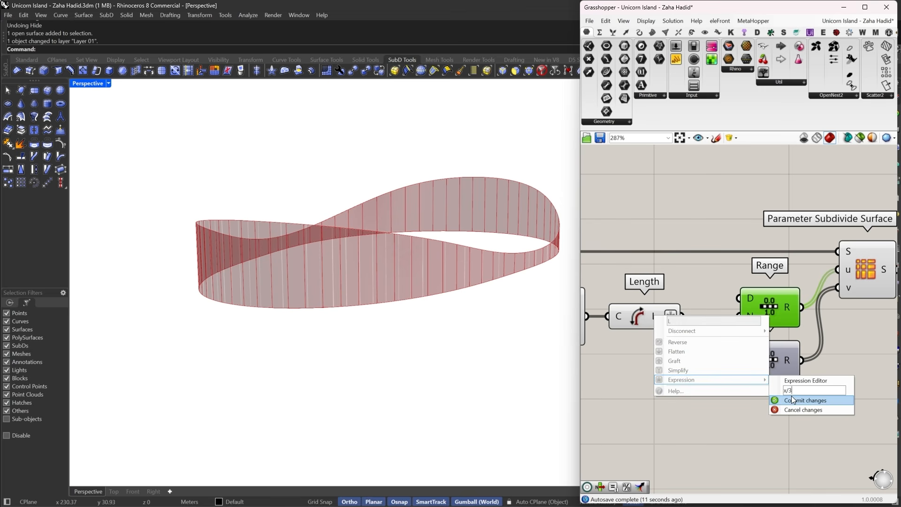
{"action": "left_click", "coordinate": [793, 400]}
- Turn off the preview of the components feeding Parameter Subdivide Surface, including List Item, Length and both Ranges
{"action": "right_click_drag", "start_coordinate": [513, 344], "coordinate": [400, 331]}
{"action": "scroll", "coordinate": [765, 398], "scroll_direction": "down", "scroll_amount": 3}
{"action": "left_click_drag", "start_coordinate": [764, 398], "coordinate": [473, 258]}
{"action": "right_click", "coordinate": [688, 227]}
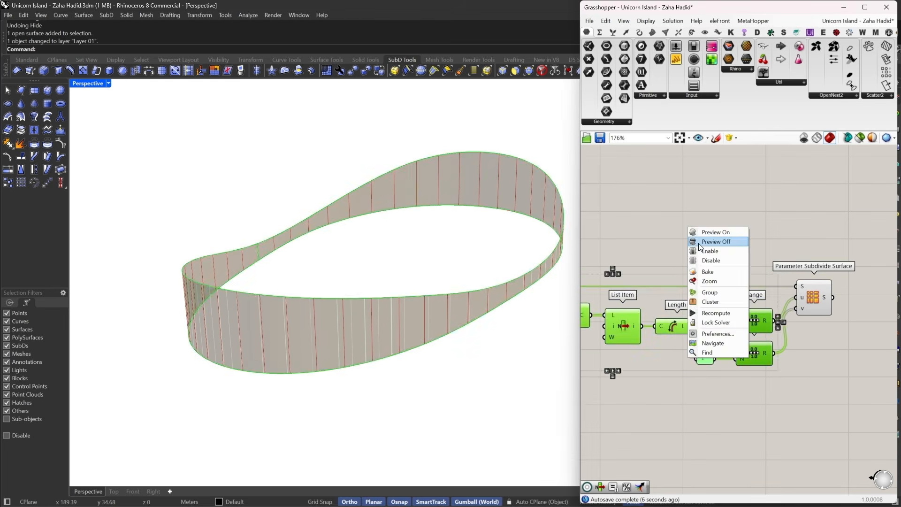
{"action": "left_click", "coordinate": [699, 243]}
{"action": "mouse_move", "coordinate": [698, 243]}
{"action": "right_mouse_down"}
{"action": "mouse_move", "coordinate": [833, 243]}
{"action": "mouse_move", "coordinate": [688, 247]}
{"action": "right_mouse_up"}
{"action": "right_click_drag", "start_coordinate": [846, 298], "coordinate": [659, 280]}
{"action": "double_click", "coordinate": [684, 287]}
{"action": "mouse_move", "coordinate": [624, 284]}
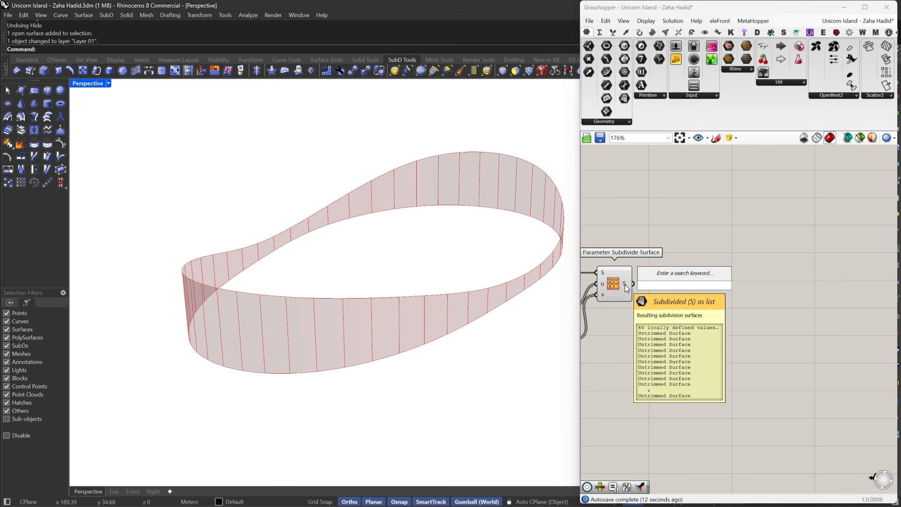
{"action": "left_click", "coordinate": [660, 308]}
{"action": "scroll", "coordinate": [413, 311], "scroll_direction": "up", "scroll_amount": 5}
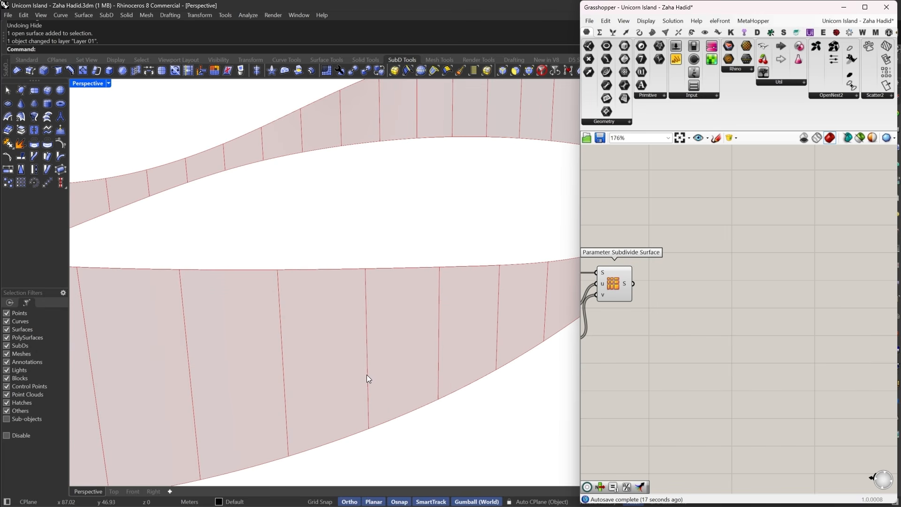
{"action": "double_click", "coordinate": [672, 265]}
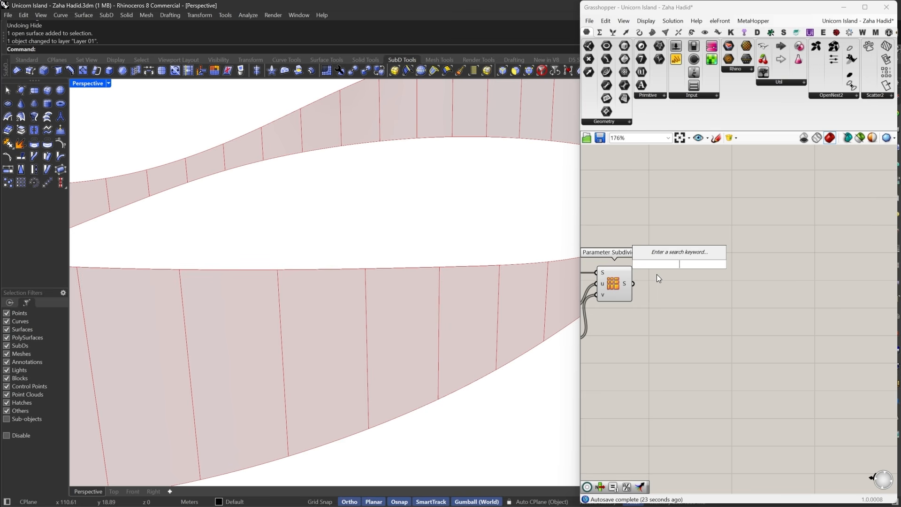
{"action": "type", "text": "pi"}
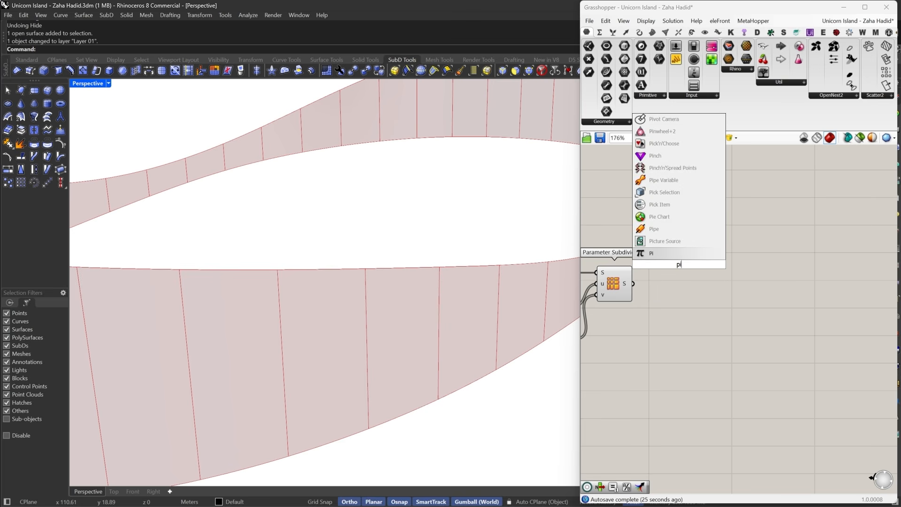
- Add a Brep Join component after Parameter Subdivide Surface and connect the subdivided surfaces to its B input
{"action": "double_click", "coordinate": [650, 295]}
{"action": "type", "text": "jo"}
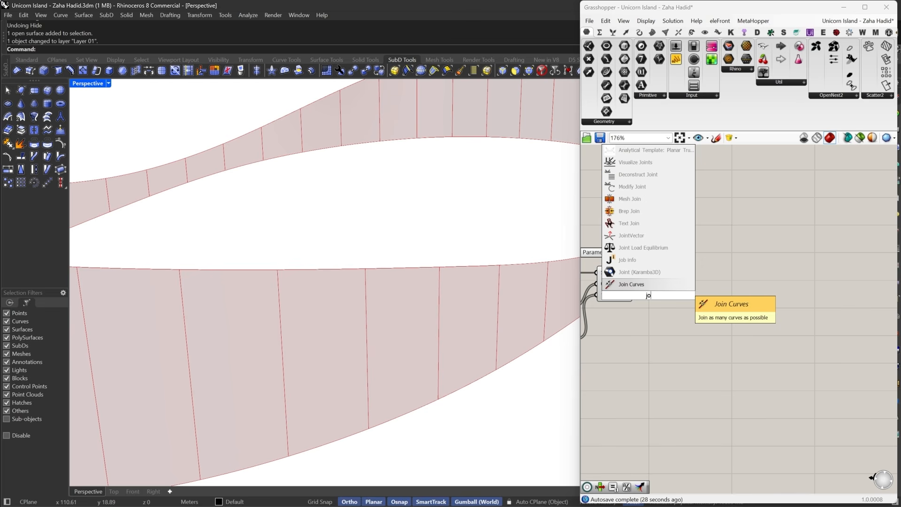
{"action": "left_click", "coordinate": [634, 211]}
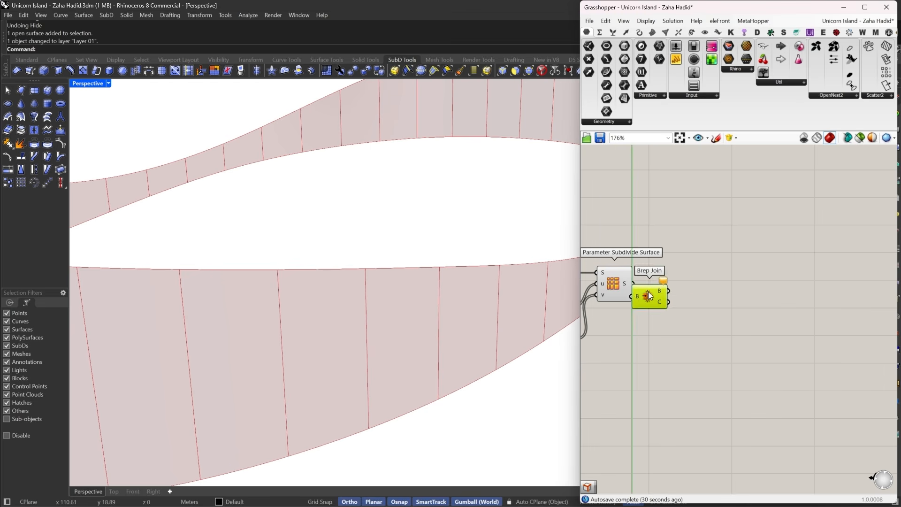
{"action": "mouse_move", "coordinate": [648, 292]}
{"action": "left_mouse_down"}
{"action": "mouse_move", "coordinate": [679, 283]}
{"action": "mouse_move", "coordinate": [633, 284]}
{"action": "left_mouse_up"}
{"action": "left_click_drag", "start_coordinate": [697, 281], "coordinate": [678, 284]}
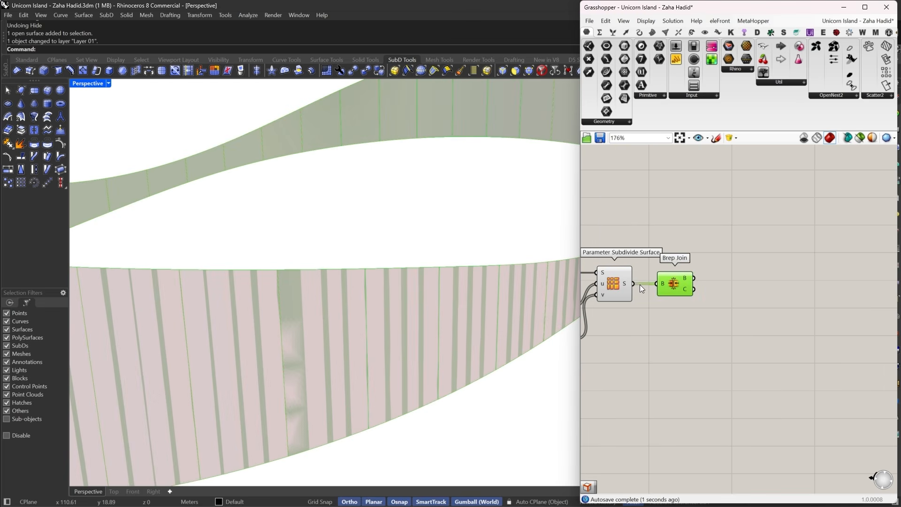
- Turn off the preview of Parameter Subdivide Surface and its input components, leaving Brep Join previewed
{"action": "right_click_drag", "start_coordinate": [635, 260], "coordinate": [754, 260]}
{"action": "left_click_drag", "start_coordinate": [754, 223], "coordinate": [532, 378]}
{"action": "right_click", "coordinate": [685, 198]}
{"action": "left_click", "coordinate": [704, 211]}
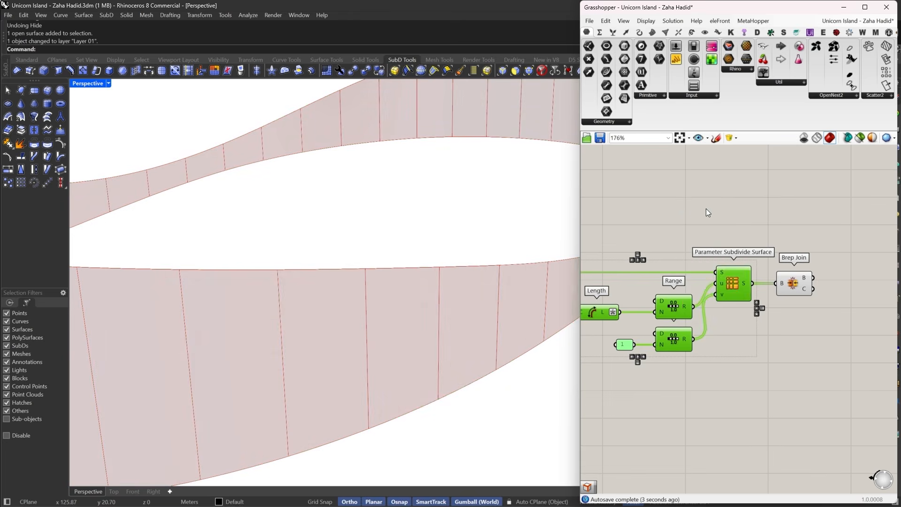
{"action": "left_click", "coordinate": [756, 217]}
- Add a Mesh Pipe component to the right of Brep Join and align it with the joined brep output wired to P
{"action": "right_click_drag", "start_coordinate": [776, 223], "coordinate": [663, 238]}
{"action": "left_click", "coordinate": [674, 299]}
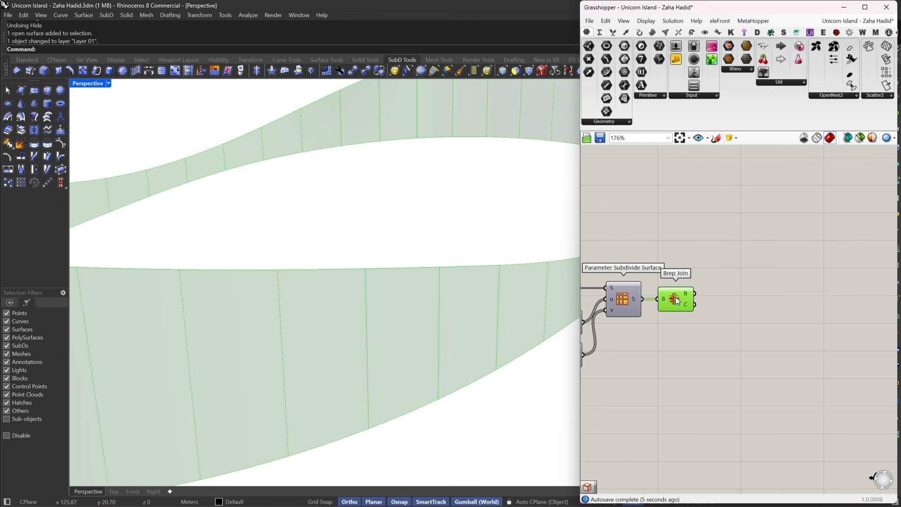
{"action": "double_click", "coordinate": [737, 295]}
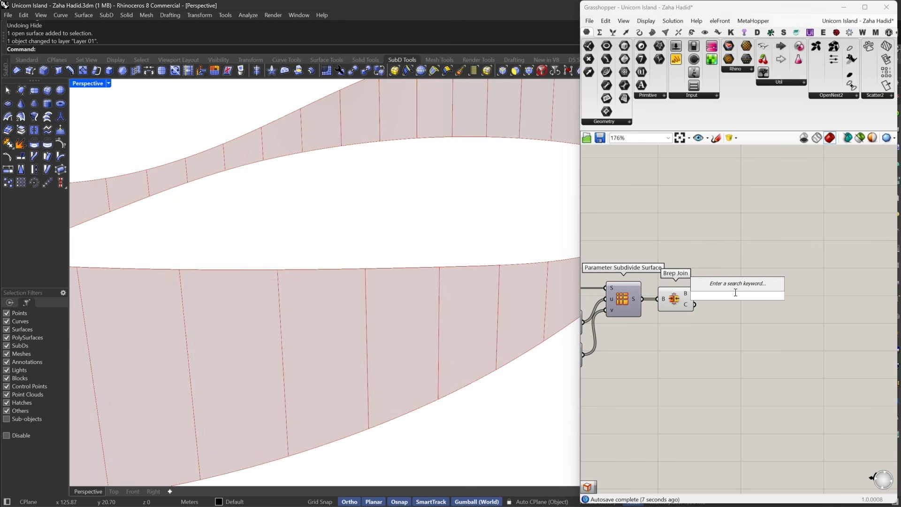
{"action": "type", "text": "pip"}
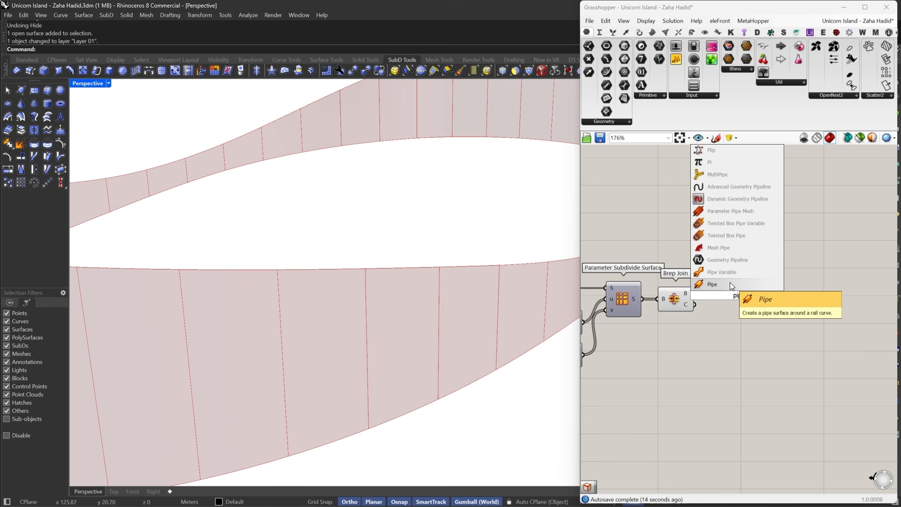
{"action": "left_click", "coordinate": [731, 250]}
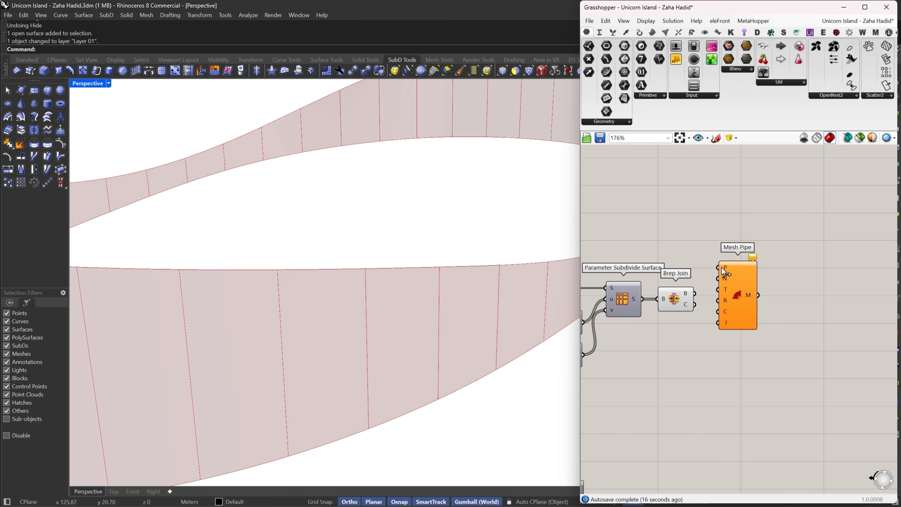
{"action": "left_click_drag", "start_coordinate": [721, 268], "coordinate": [831, 315]}
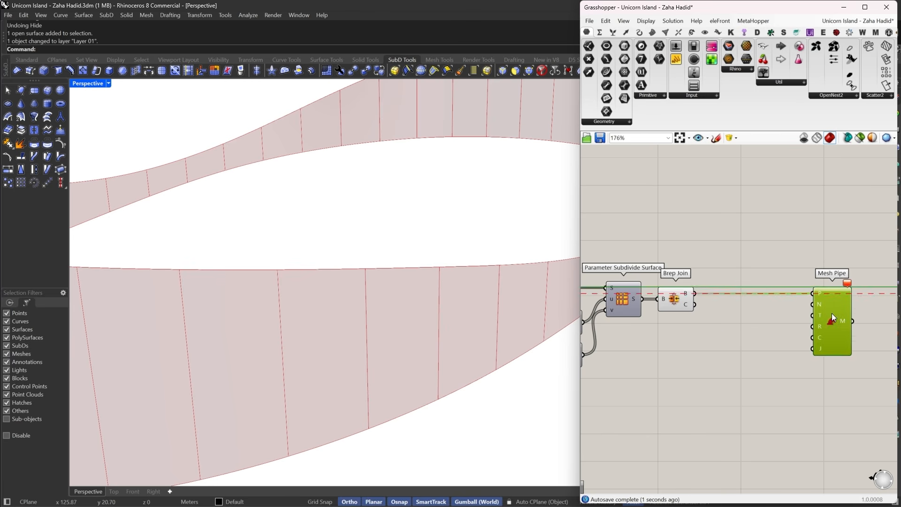
- Insert a Brep Edges component between Brep Join and Mesh Pipe, and connect its Ei interior edges to P
{"action": "double_click", "coordinate": [723, 328]}
{"action": "type", "text": "ed"}
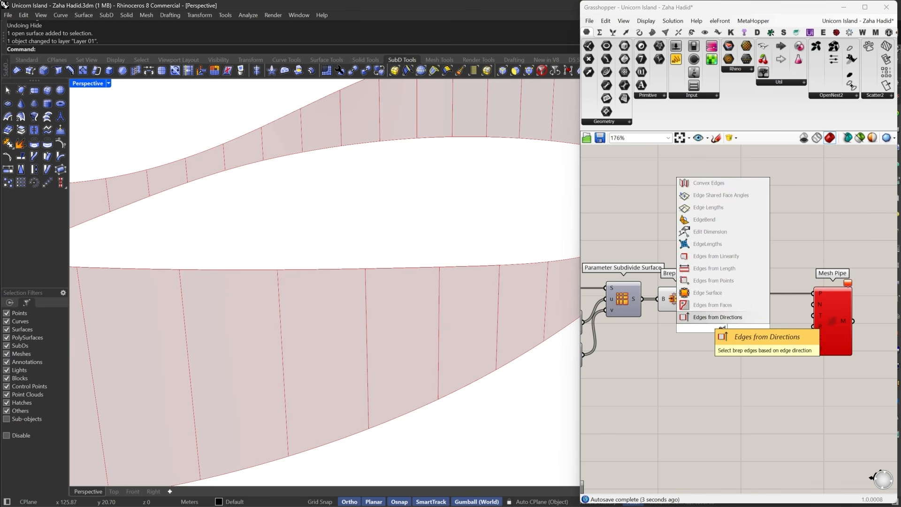
{"action": "type", "text": "ges"}
{"action": "left_click", "coordinate": [707, 315]}
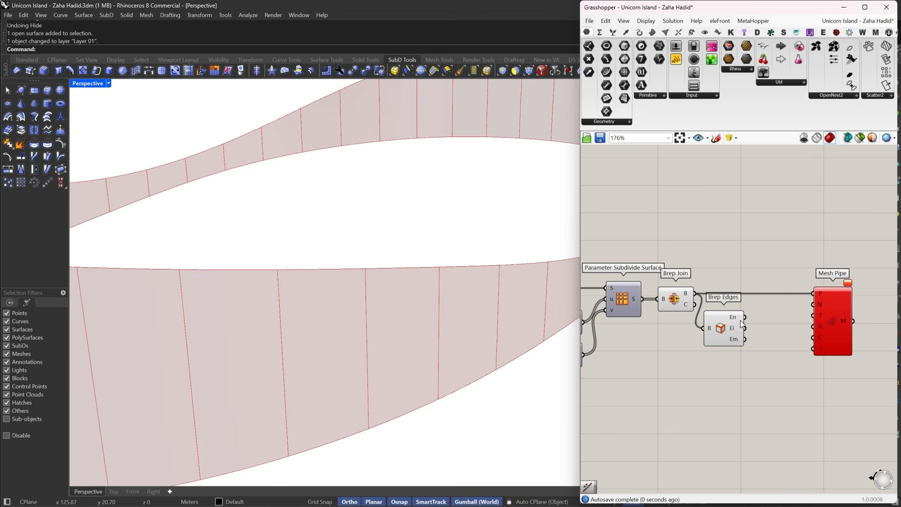
{"action": "left_click_drag", "start_coordinate": [740, 317], "coordinate": [815, 293]}
{"action": "left_click", "coordinate": [823, 305]}
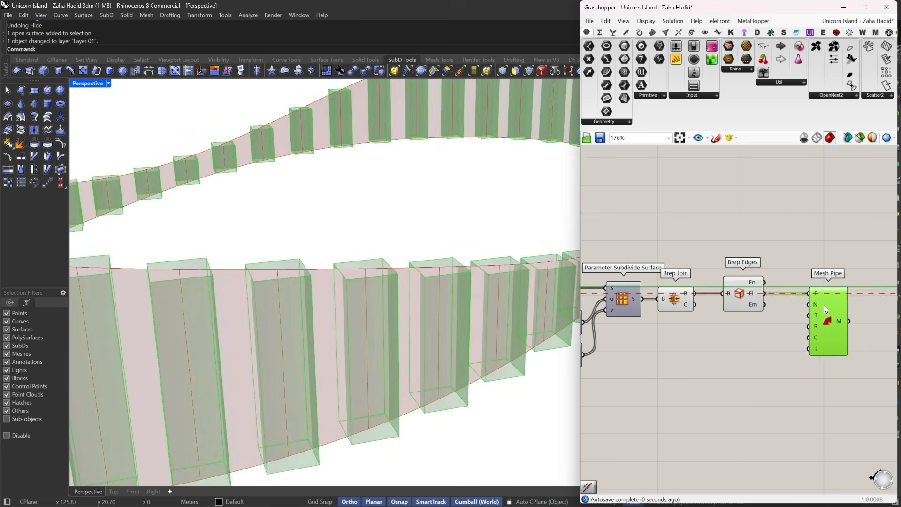
- Add a number slider set to 0.1 and connect it to the R radius input of Mesh Pipe
{"action": "scroll", "coordinate": [828, 306], "scroll_direction": "up", "scroll_amount": 3}
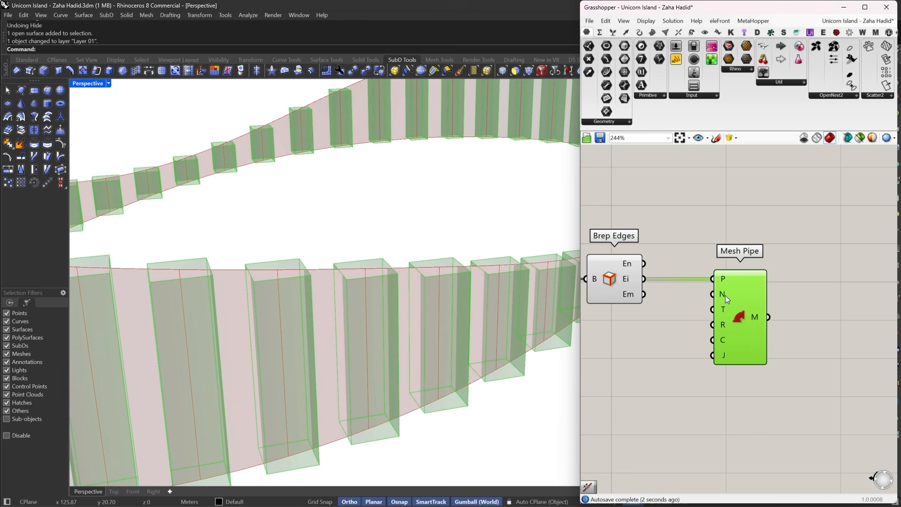
{"action": "right_click", "coordinate": [721, 324]}
{"action": "double_click", "coordinate": [665, 357]}
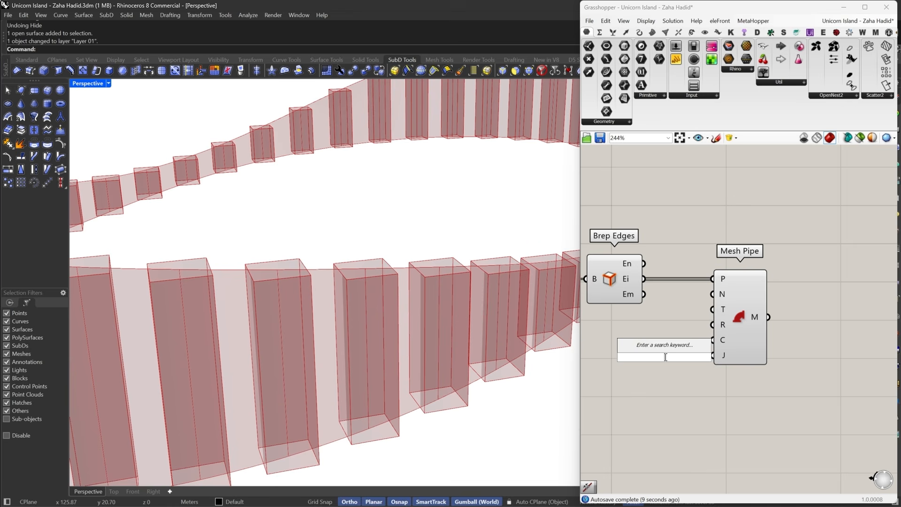
{"action": "type", "text": "slider"}
{"action": "key", "text": "Return"}
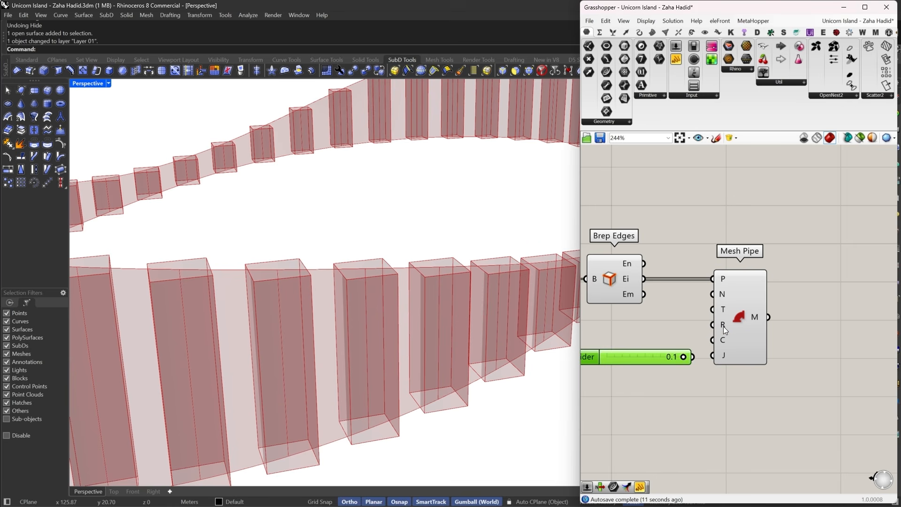
{"action": "left_click_drag", "start_coordinate": [723, 326], "coordinate": [695, 358]}
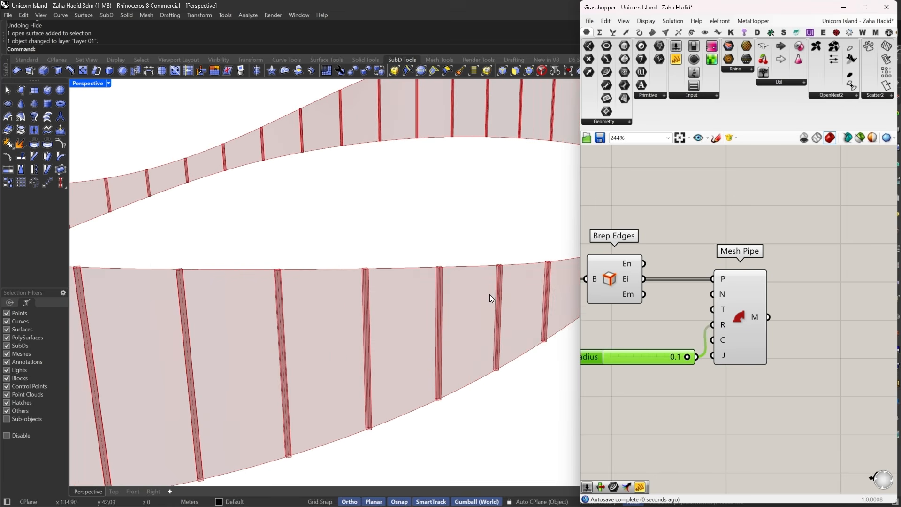
{"action": "scroll", "coordinate": [462, 297], "scroll_direction": "down", "scroll_amount": 10}
{"action": "scroll", "coordinate": [303, 223], "scroll_direction": "up", "scroll_amount": 5}
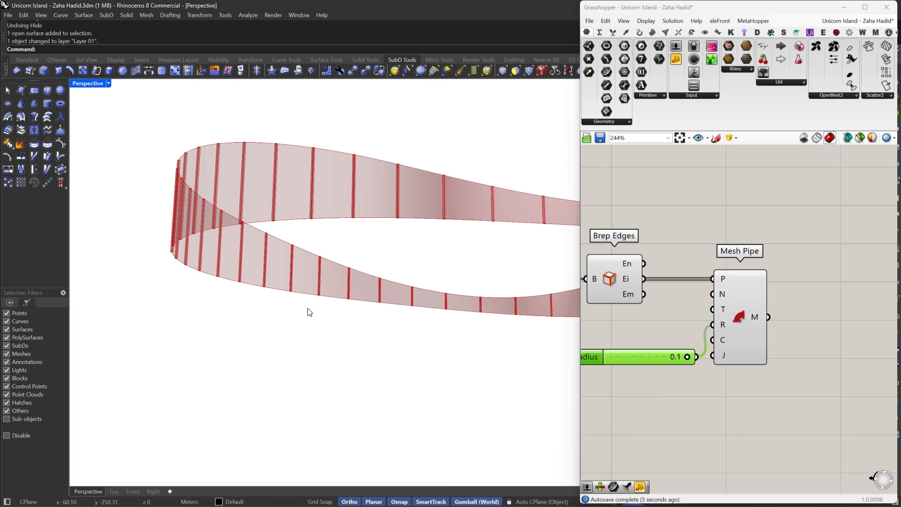
- Replace the Mesh Pipe's Radius slider with a new one set to 0.05 and delete the old slider
{"action": "right_click_drag", "start_coordinate": [593, 341], "coordinate": [672, 340]}
{"action": "double_click", "coordinate": [709, 386]}
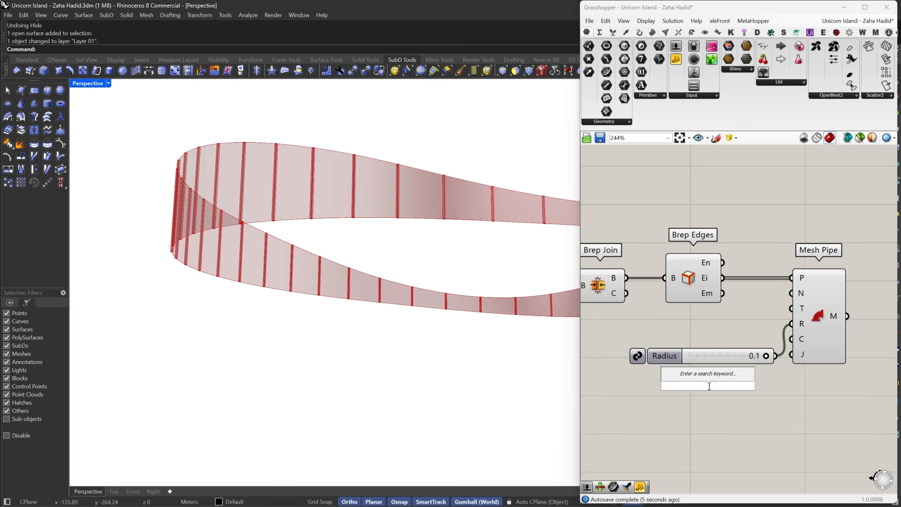
{"action": "type", "text": ".05"}
{"action": "key", "text": "Return"}
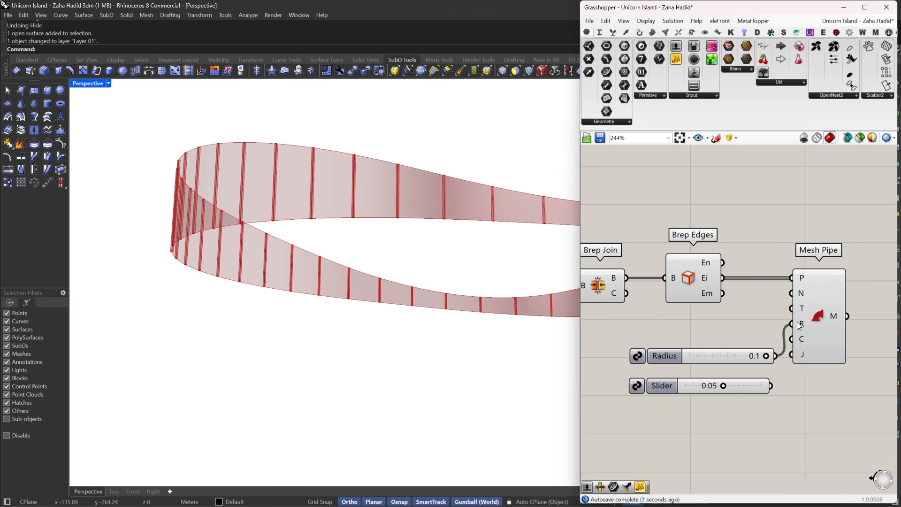
{"action": "left_click_drag", "start_coordinate": [791, 324], "coordinate": [760, 384]}
{"action": "left_click_drag", "start_coordinate": [737, 356], "coordinate": [725, 341]}
{"action": "right_click_drag", "start_coordinate": [722, 370], "coordinate": [734, 382]}
{"action": "key", "text": "Delete"}
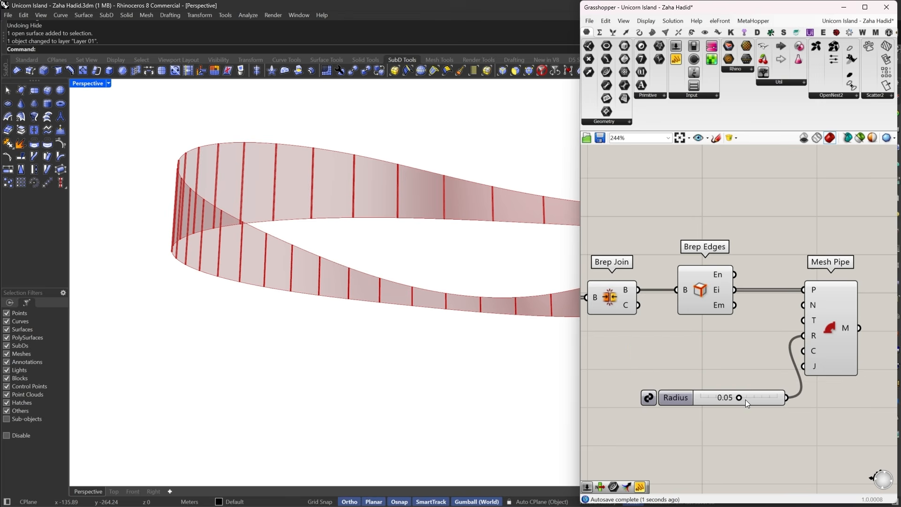
{"action": "left_click_drag", "start_coordinate": [746, 403], "coordinate": [724, 372]}
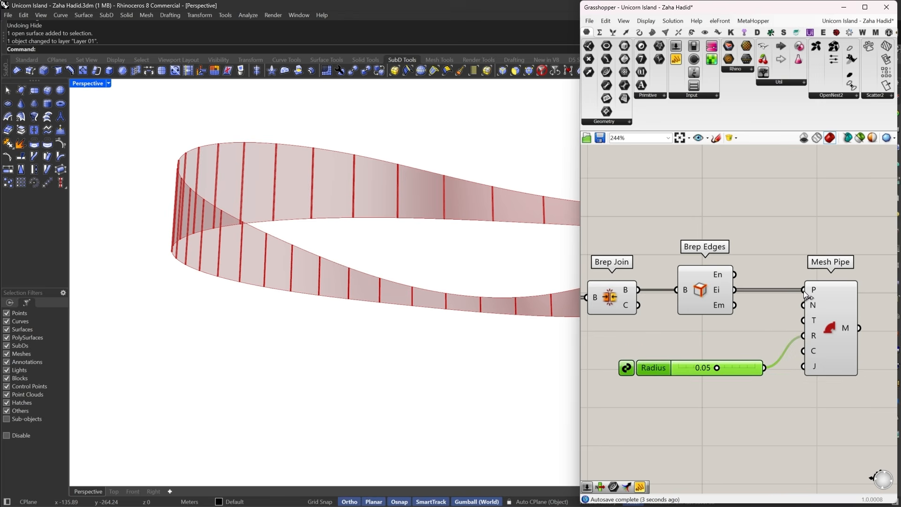
- Duplicate the Mesh Pipe above the original and connect the En naked edges from Brep Edges to its P input
{"action": "right_click_drag", "start_coordinate": [823, 332], "coordinate": [724, 348]}
{"action": "left_click", "coordinate": [751, 351]}
{"action": "left_click_drag", "start_coordinate": [752, 350], "coordinate": [750, 243]}
{"action": "left_click_drag", "start_coordinate": [728, 196], "coordinate": [629, 291]}
{"action": "left_click", "coordinate": [620, 204]}
{"action": "right_click_drag", "start_coordinate": [620, 204], "coordinate": [691, 232]}
- Give the upper Mesh Pipe its own radius slider set to 0.1 and line the component up with it
{"action": "double_click", "coordinate": [693, 232]}
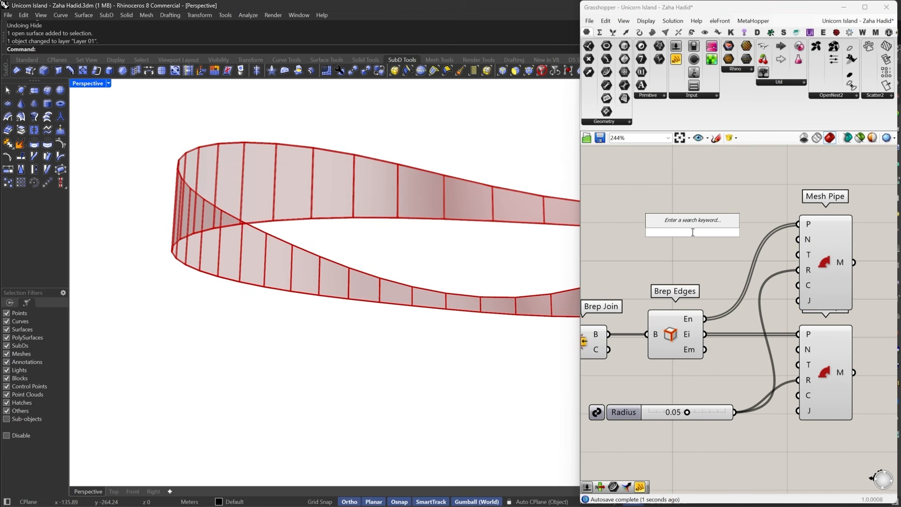
{"action": "type", "text": "0.1"}
{"action": "key", "text": "Return"}
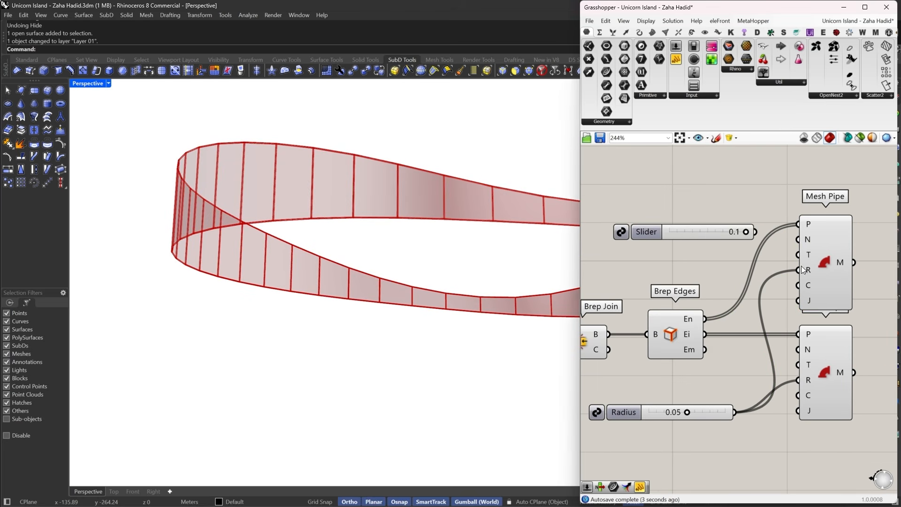
{"action": "left_click_drag", "start_coordinate": [800, 269], "coordinate": [755, 232]}
{"action": "left_click_drag", "start_coordinate": [815, 253], "coordinate": [818, 235]}
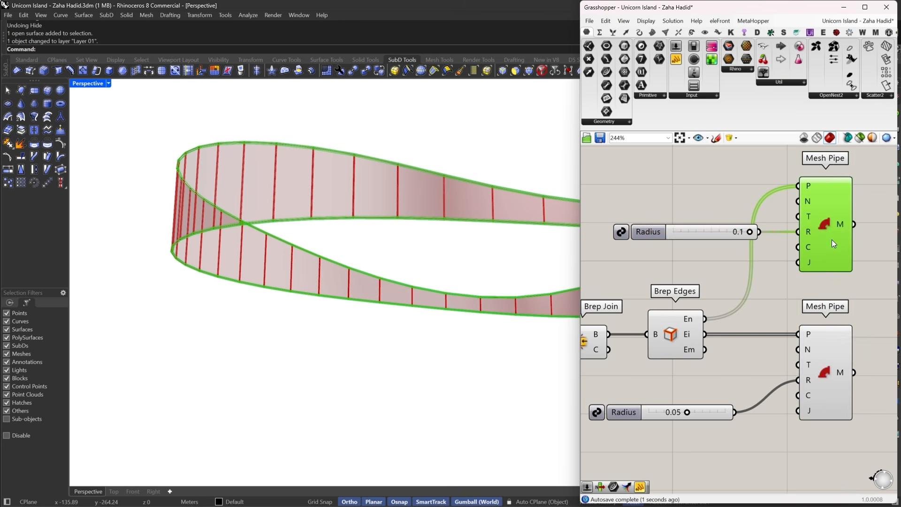
- Add a Merge component and connect the upper Mesh Pipe's M output to D1 and the lower one's to D2
{"action": "right_click_drag", "start_coordinate": [832, 242], "coordinate": [686, 249]}
{"action": "double_click", "coordinate": [733, 290]}
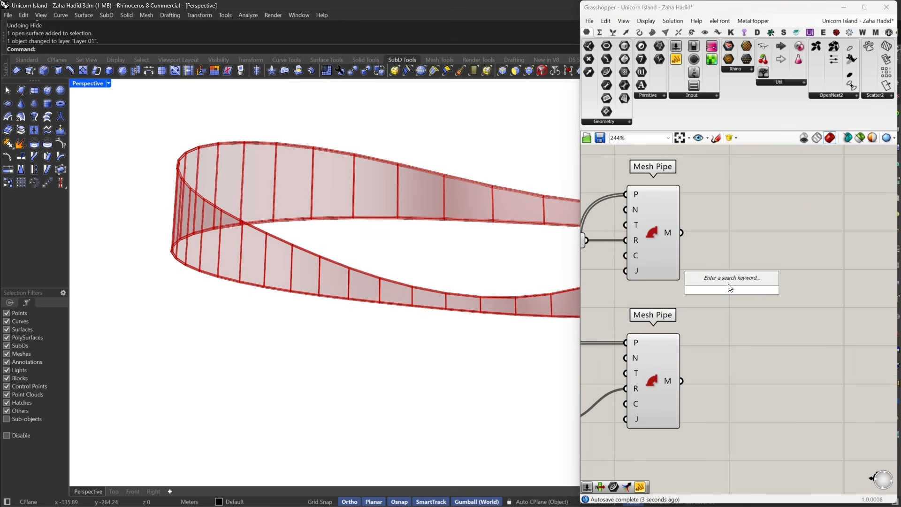
{"action": "type", "text": "merge"}
{"action": "left_click", "coordinate": [744, 297]}
{"action": "left_click_drag", "start_coordinate": [681, 232], "coordinate": [702, 282]}
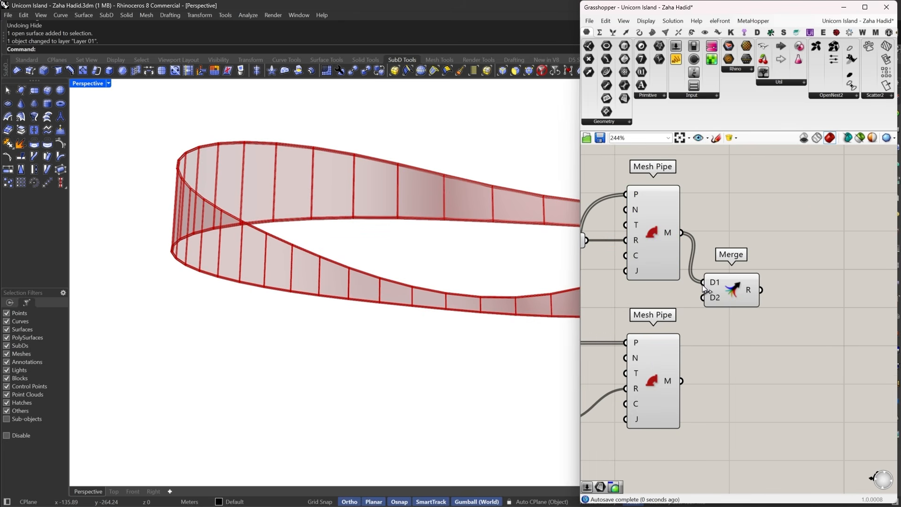
{"action": "left_click_drag", "start_coordinate": [682, 380], "coordinate": [702, 297]}
- Bake the merged mullion meshes from Merge with grouping enabled
{"action": "left_click", "coordinate": [737, 290]}
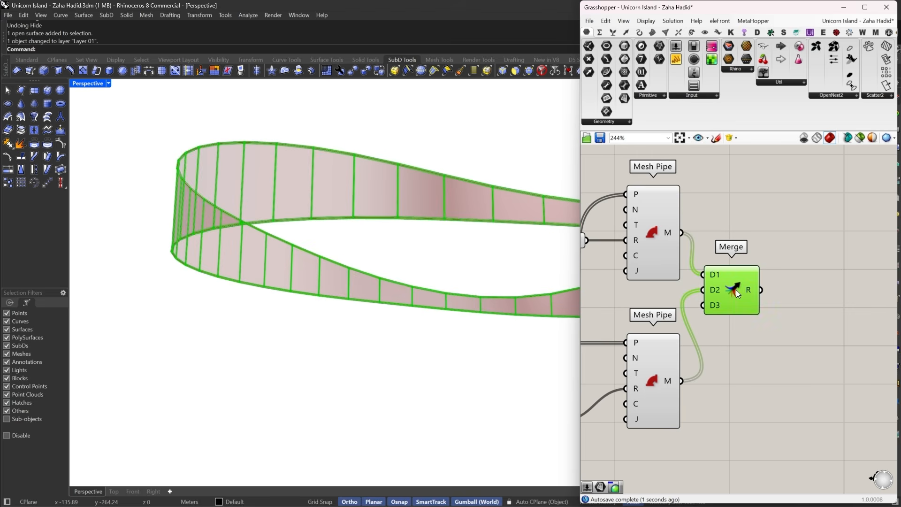
{"action": "right_click", "coordinate": [736, 289]}
{"action": "left_click", "coordinate": [765, 312]}
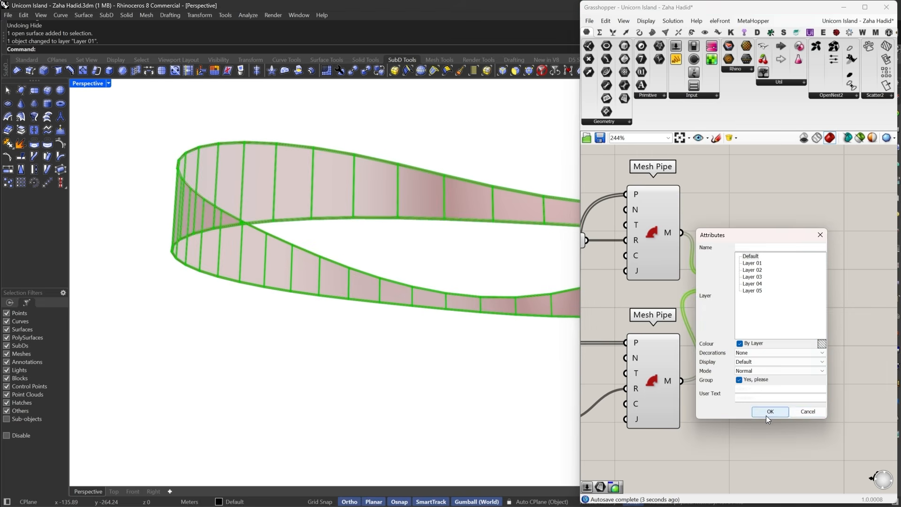
{"action": "left_click", "coordinate": [769, 411]}
- Turn off the preview of the Brep Join, Brep Edges and both Mesh Pipe components
{"action": "scroll", "coordinate": [822, 285], "scroll_direction": "down", "scroll_amount": 5}
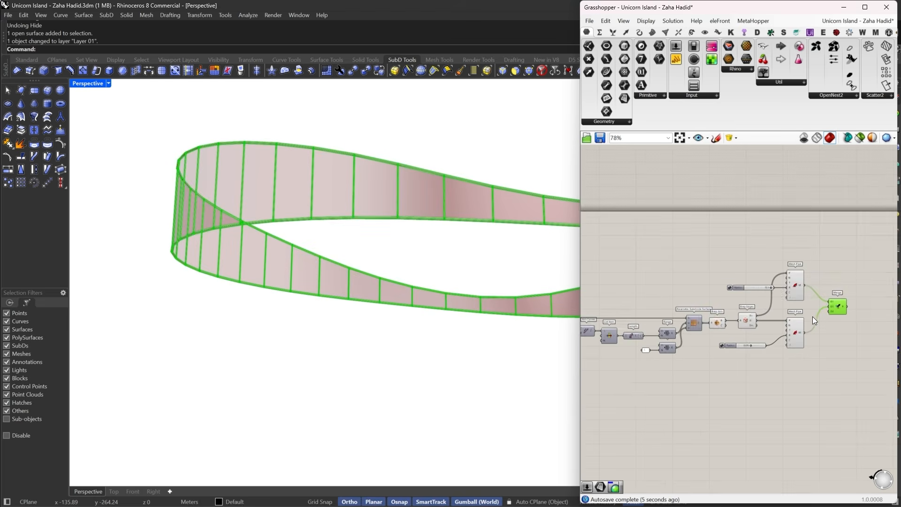
{"action": "left_click_drag", "start_coordinate": [815, 254], "coordinate": [658, 372]}
{"action": "right_click", "coordinate": [756, 223]}
{"action": "left_click", "coordinate": [781, 238]}
{"action": "left_click", "coordinate": [781, 225]}
{"action": "right_click_drag", "start_coordinate": [730, 360], "coordinate": [756, 359]}
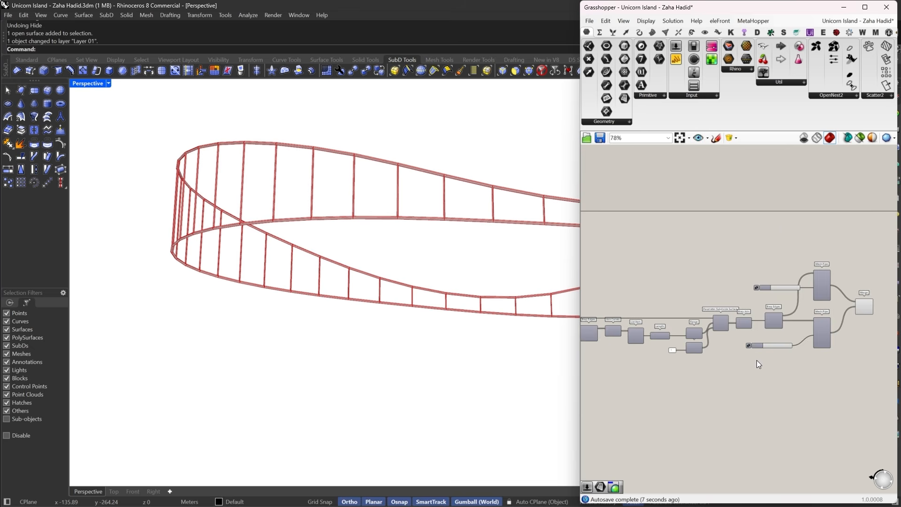
- Put the Brep Join component in its own group and give the group a circular outline
{"action": "scroll", "coordinate": [756, 365], "scroll_direction": "up", "scroll_amount": 4}
{"action": "left_click", "coordinate": [737, 290]}
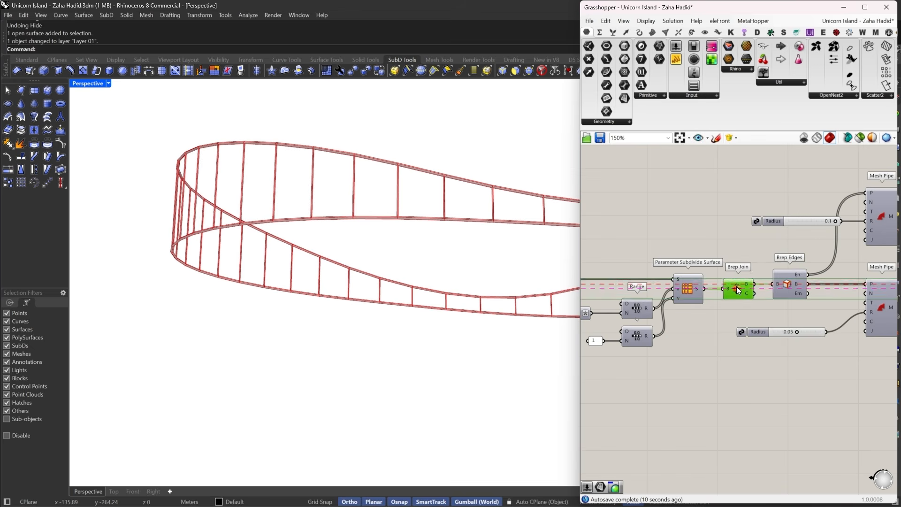
{"action": "key", "text": "ctrl+g"}
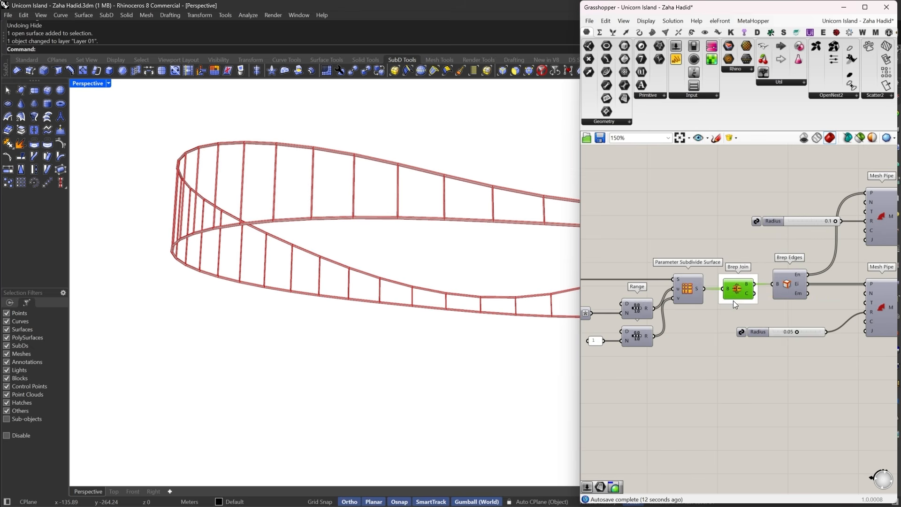
{"action": "right_click", "coordinate": [733, 301]}
{"action": "left_click", "coordinate": [752, 344]}
{"action": "right_click_drag", "start_coordinate": [786, 300], "coordinate": [681, 328]}
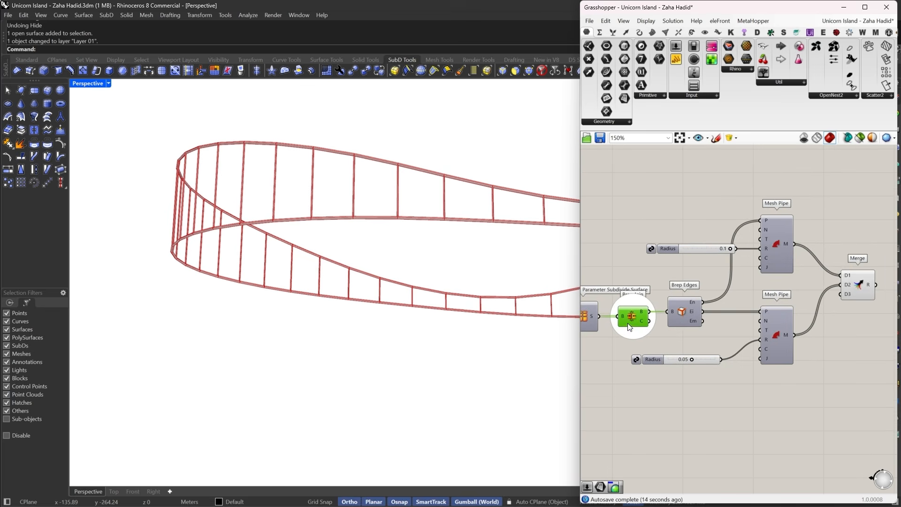
- Move Merge up beside the upper Mesh Pipe and remove its unused D3 input
{"action": "scroll", "coordinate": [791, 288], "scroll_direction": "up", "scroll_amount": 3}
{"action": "left_click_drag", "start_coordinate": [779, 291], "coordinate": [801, 235]}
{"action": "scroll", "coordinate": [789, 245], "scroll_direction": "up", "scroll_amount": 5}
{"action": "left_click", "coordinate": [773, 254]}
{"action": "scroll", "coordinate": [805, 246], "scroll_direction": "down", "scroll_amount": 3}
{"action": "scroll", "coordinate": [801, 235], "scroll_direction": "down", "scroll_amount": 5}
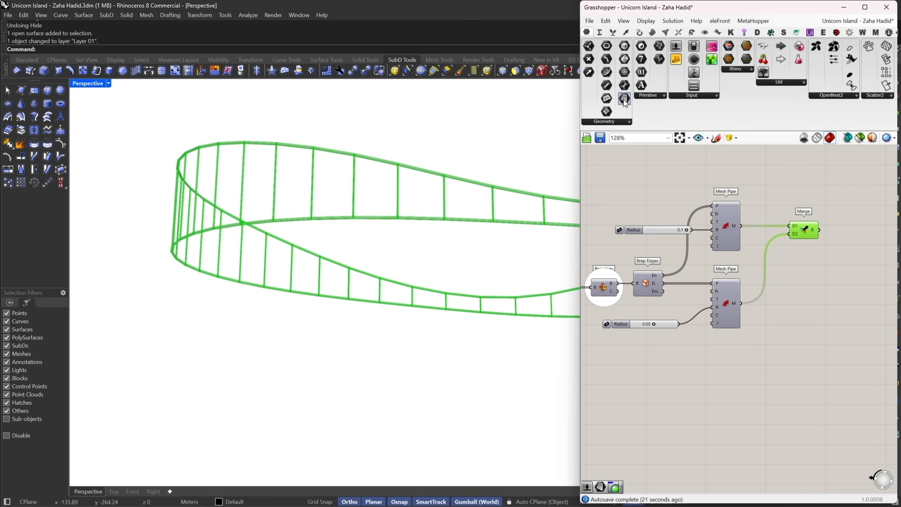
{"action": "left_click_drag", "start_coordinate": [623, 100], "coordinate": [696, 323]}
{"action": "left_click_drag", "start_coordinate": [834, 349], "coordinate": [800, 297]}
{"action": "right_click_drag", "start_coordinate": [804, 303], "coordinate": [824, 327]}
{"action": "key", "text": "Delete"}
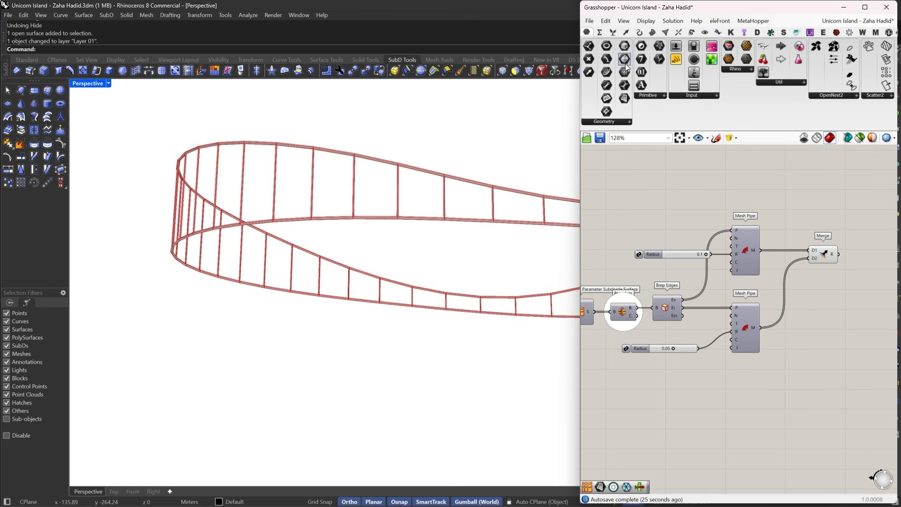
- Add a Brep parameter fed by Brep Join's B output, line it up below Merge, and bake the facade surfaces
{"action": "mouse_move", "coordinate": [623, 58]}
{"action": "left_mouse_down"}
{"action": "mouse_move", "coordinate": [826, 351]}
{"action": "mouse_move", "coordinate": [804, 309]}
{"action": "mouse_move", "coordinate": [637, 308]}
{"action": "left_mouse_up"}
{"action": "left_click_drag", "start_coordinate": [805, 309], "coordinate": [823, 308]}
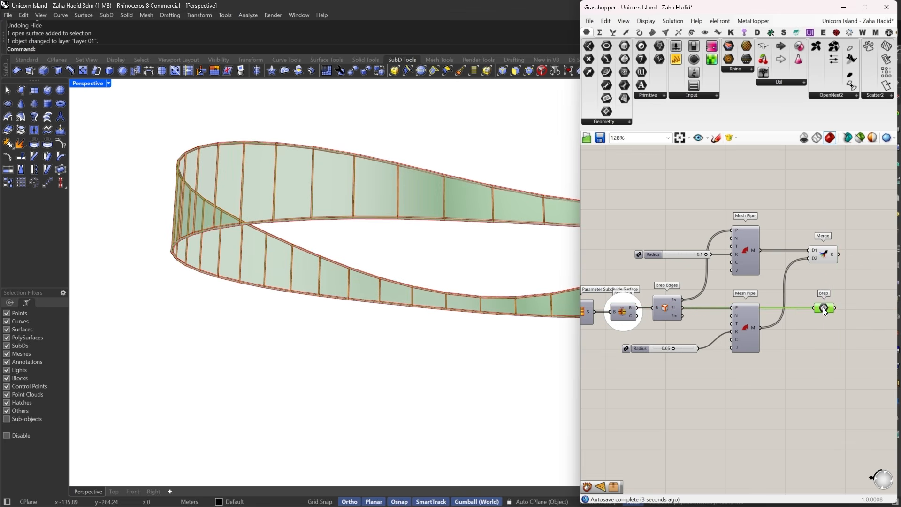
{"action": "right_click", "coordinate": [823, 307]}
{"action": "left_click", "coordinate": [821, 342]}
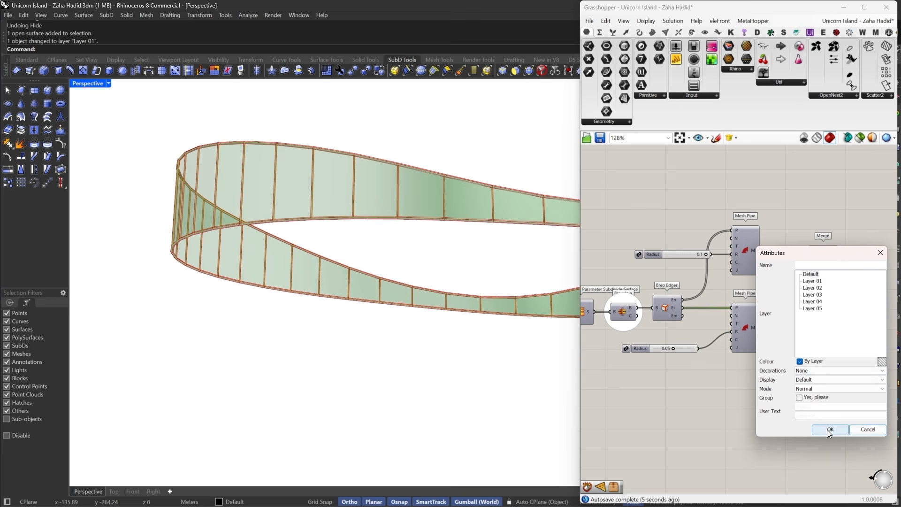
{"action": "left_click", "coordinate": [829, 430]}
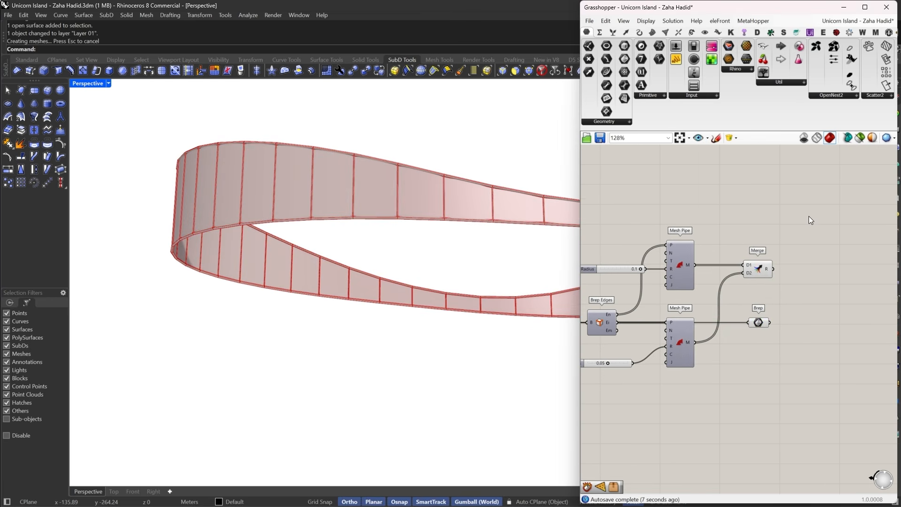
- Turn off the preview of all components in the definition
{"action": "key", "text": "ctrl+a"}
{"action": "right_click", "coordinate": [809, 177]}
{"action": "left_click", "coordinate": [828, 190]}
- Inspect the baked wall band up close and delete the baked mullion pipe meshes
{"action": "right_click_drag", "start_coordinate": [390, 238], "coordinate": [477, 314]}
{"action": "left_click", "coordinate": [475, 303]}
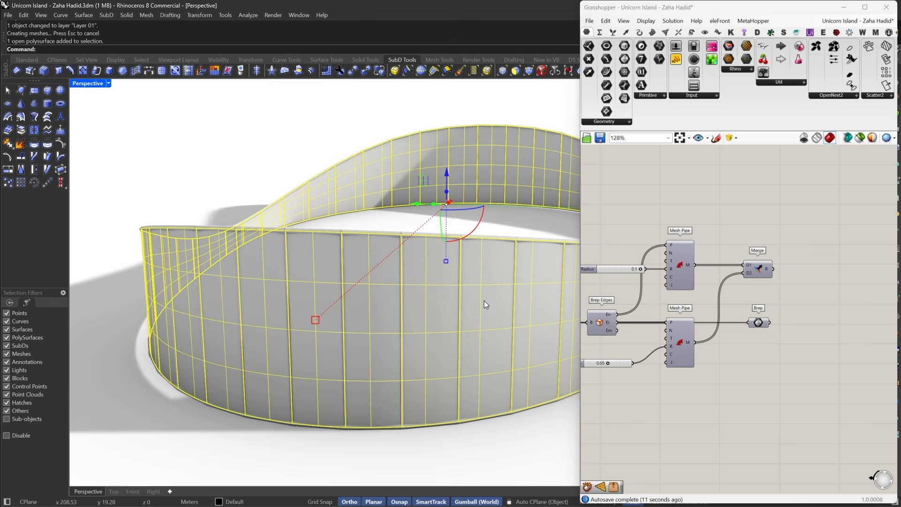
{"action": "scroll", "coordinate": [485, 302], "scroll_direction": "up", "scroll_amount": 6}
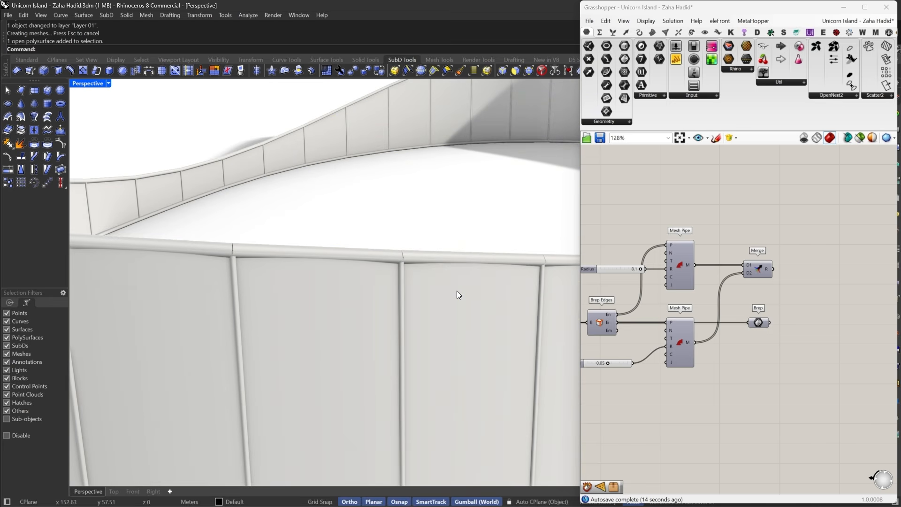
{"action": "left_click", "coordinate": [446, 258]}
{"action": "key", "text": "Delete"}
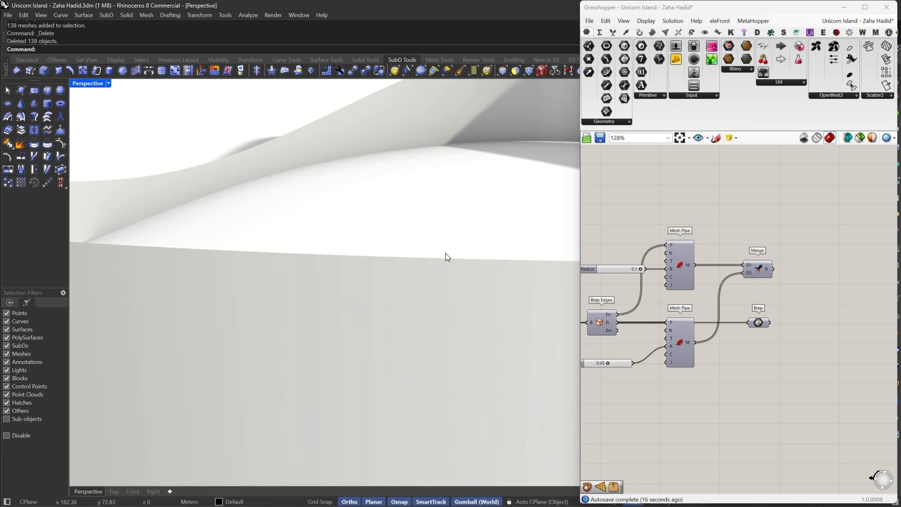
- Add a number slider set to 0.2 and connect it to the upper Mesh Pipe's T tolerance input
{"action": "scroll", "coordinate": [774, 274], "scroll_direction": "up", "scroll_amount": 2}
{"action": "left_click_drag", "start_coordinate": [830, 414], "coordinate": [659, 232]}
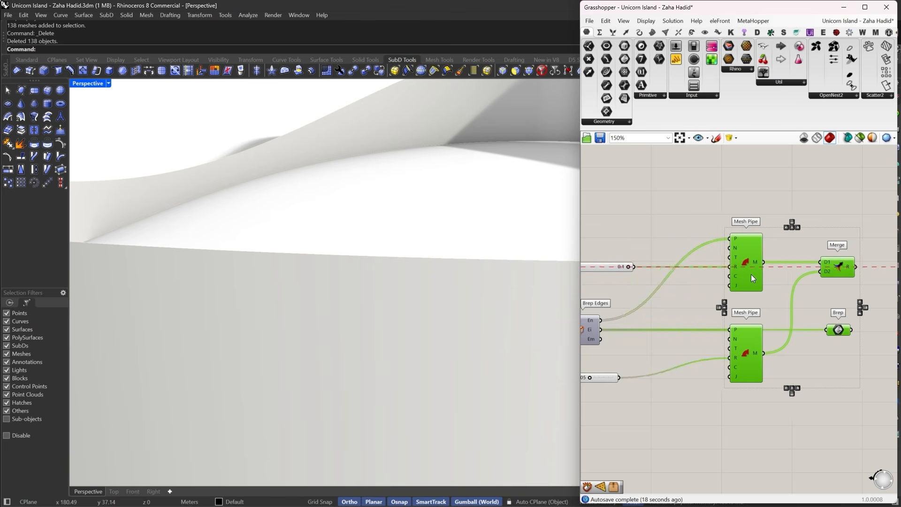
{"action": "left_click", "coordinate": [736, 256]}
{"action": "scroll", "coordinate": [735, 258], "scroll_direction": "up", "scroll_amount": 2}
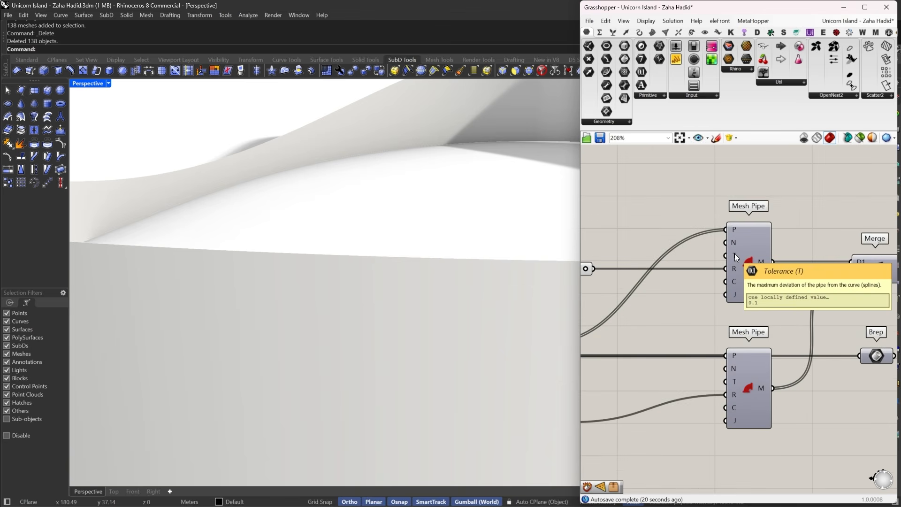
{"action": "double_click", "coordinate": [616, 227]}
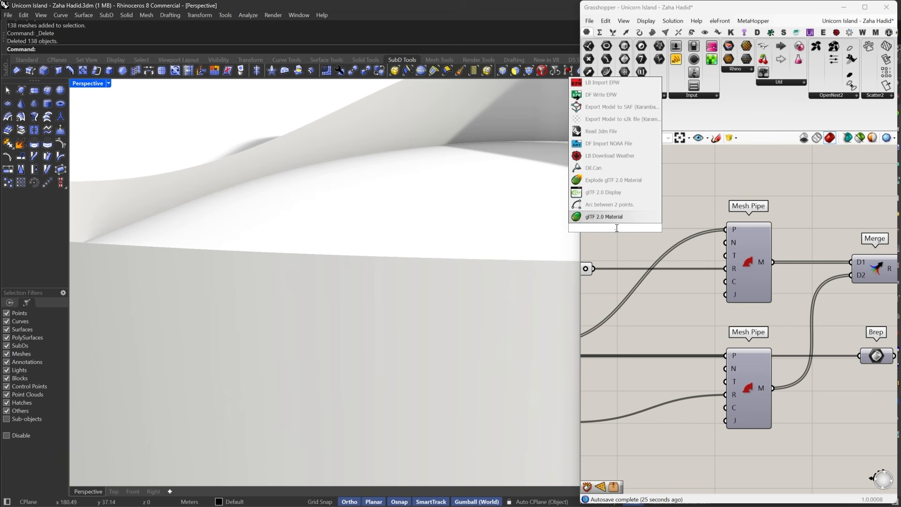
{"action": "type", "text": "0.2"}
{"action": "key", "text": "Return"}
{"action": "right_click_drag", "start_coordinate": [708, 236], "coordinate": [622, 227]}
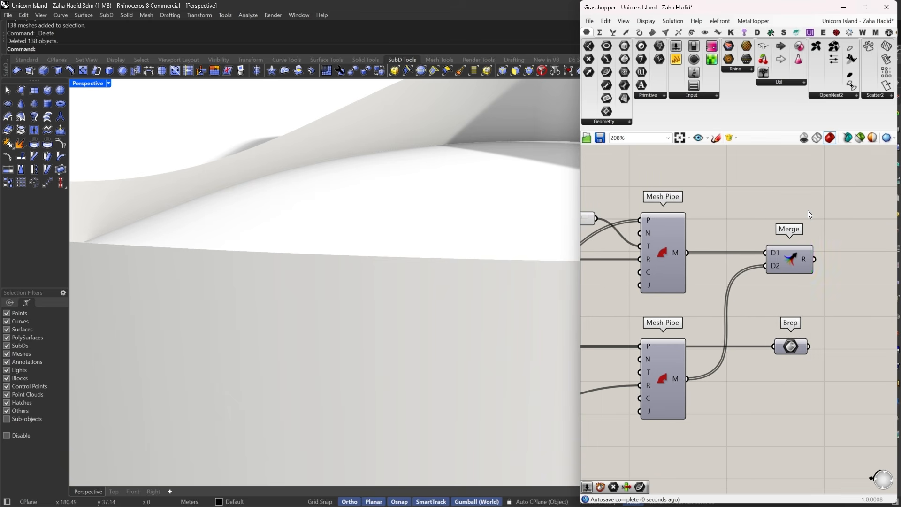
- Turn Merge's preview back on
{"action": "left_click", "coordinate": [776, 218]}
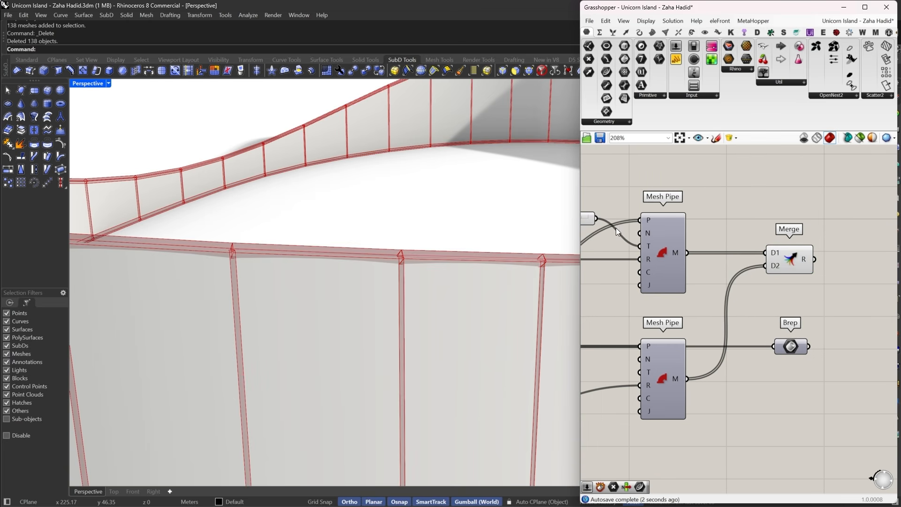
{"action": "right_click", "coordinate": [711, 230]}
{"action": "right_click_drag", "start_coordinate": [687, 196], "coordinate": [793, 201]}
- Replace the 0.2 Tolerance slider with a new one set to 0.05, connected to the T inputs of both Mesh Pipes
{"action": "left_click", "coordinate": [691, 221]}
{"action": "right_click_drag", "start_coordinate": [678, 239], "coordinate": [736, 233]}
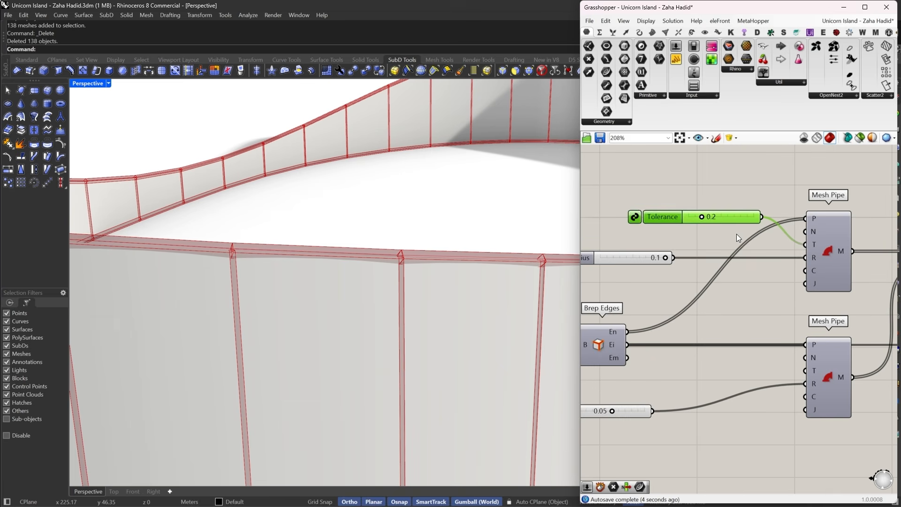
{"action": "key", "text": "Delete"}
{"action": "double_click", "coordinate": [710, 227]}
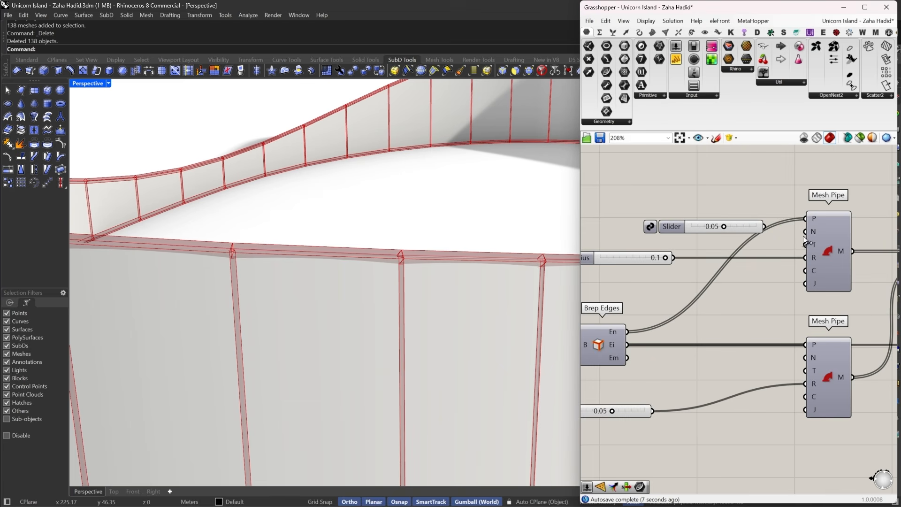
{"action": "right_click_drag", "start_coordinate": [799, 348], "coordinate": [776, 333]}
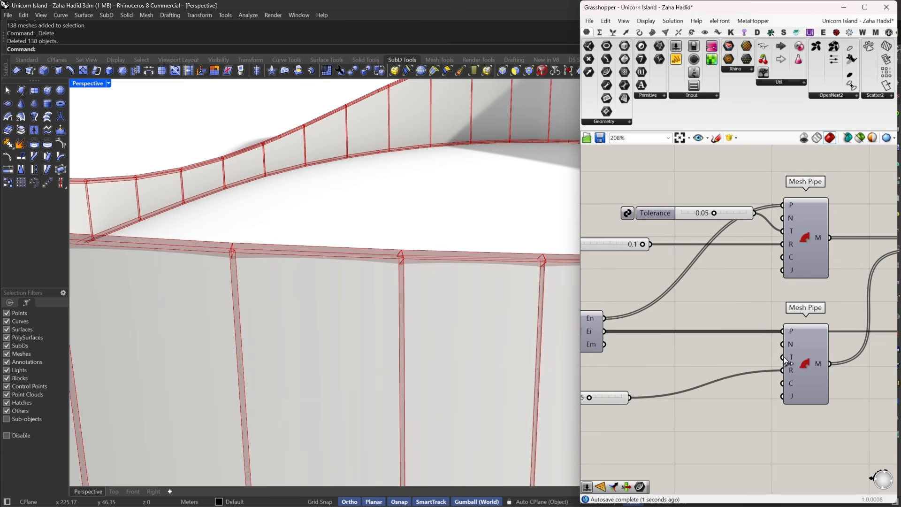
{"action": "left_click_drag", "start_coordinate": [783, 357], "coordinate": [756, 223]}
- Select Merge and examine how closely the piped mullions follow the curved upper edge of the wall band
{"action": "right_click_drag", "start_coordinate": [830, 228], "coordinate": [723, 236]}
{"action": "left_click_drag", "start_coordinate": [828, 220], "coordinate": [797, 275]}
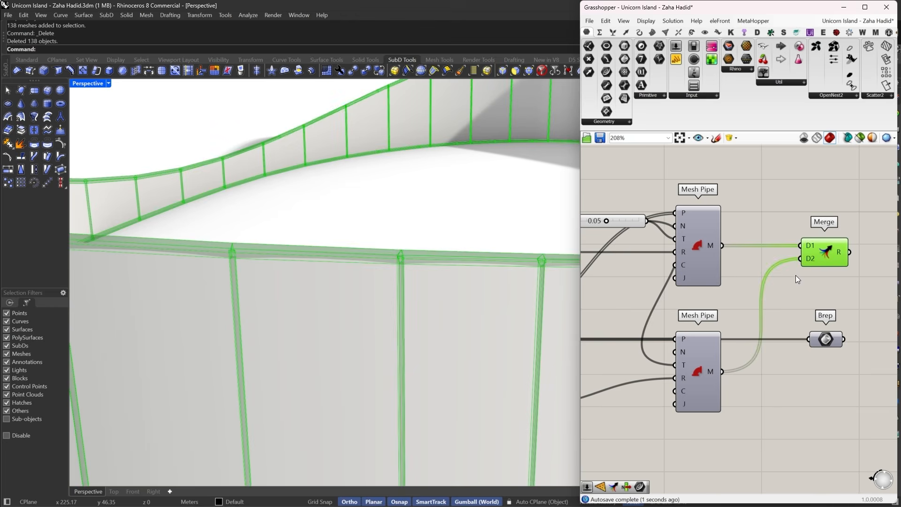
{"action": "right_click_drag", "start_coordinate": [429, 180], "coordinate": [357, 255]}
{"action": "scroll", "coordinate": [337, 259], "scroll_direction": "down", "scroll_amount": 5}
{"action": "scroll", "coordinate": [505, 335], "scroll_direction": "up", "scroll_amount": 4}
{"action": "scroll", "coordinate": [507, 334], "scroll_direction": "up", "scroll_amount": 6}
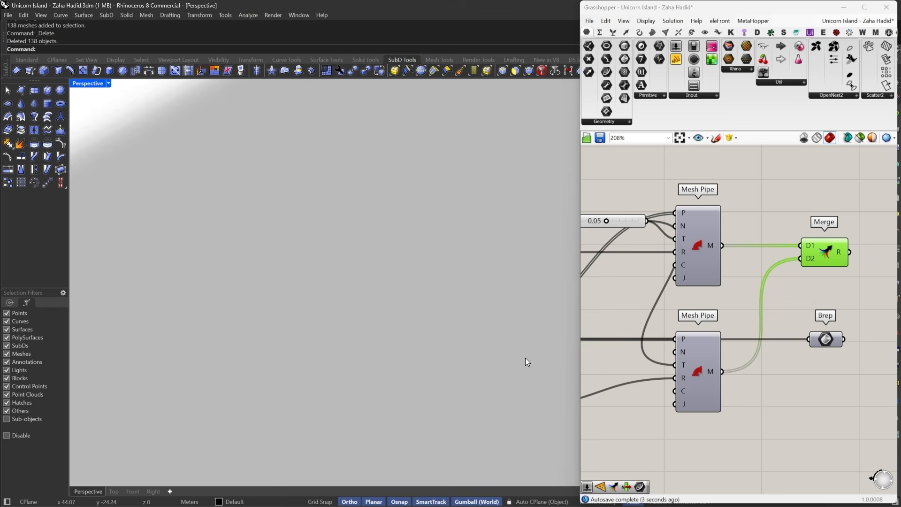
{"action": "scroll", "coordinate": [423, 273], "scroll_direction": "down", "scroll_amount": 5}
{"action": "right_click_drag", "start_coordinate": [424, 274], "coordinate": [418, 337]}
{"action": "scroll", "coordinate": [417, 337], "scroll_direction": "up", "scroll_amount": 3}
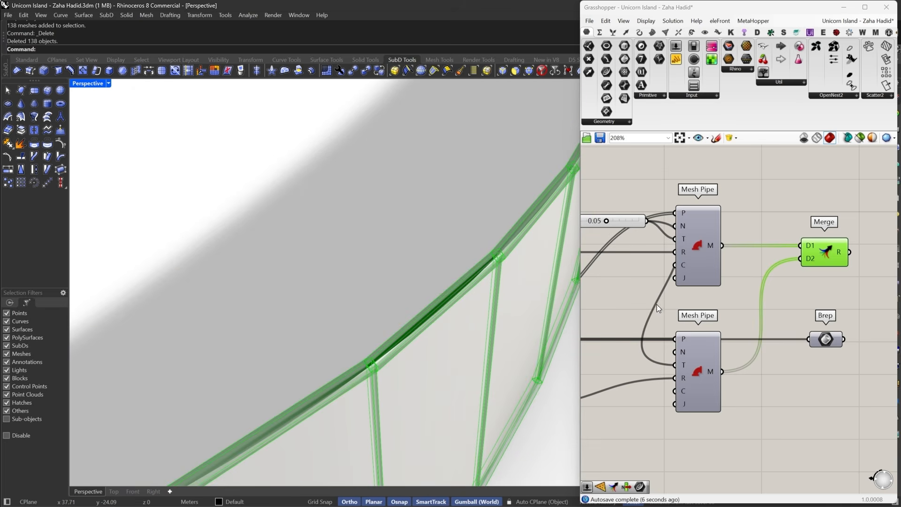
- Set the Mesh Pipes' shared Tolerance slider to 0.01 and check the pipes along the wall band
{"action": "right_click_drag", "start_coordinate": [725, 337], "coordinate": [779, 322]}
{"action": "right_click_drag", "start_coordinate": [717, 240], "coordinate": [739, 262]}
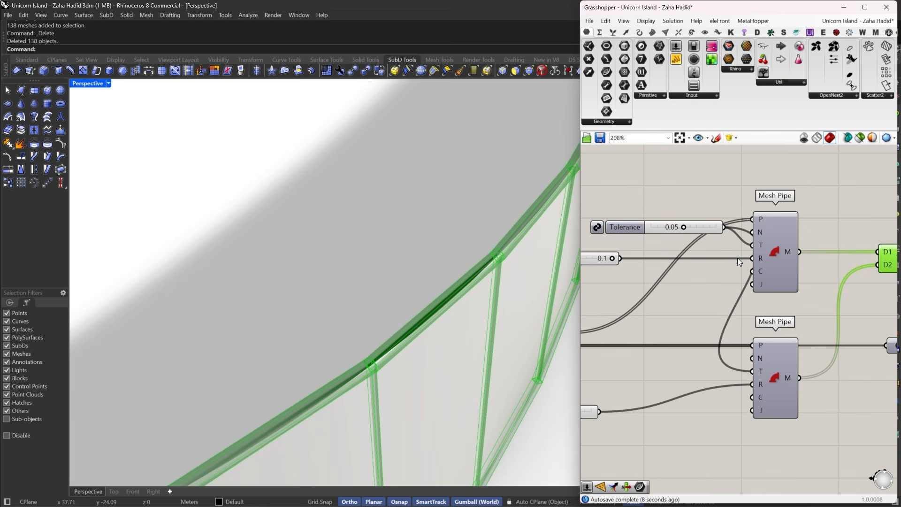
{"action": "left_click_drag", "start_coordinate": [682, 227], "coordinate": [654, 229]}
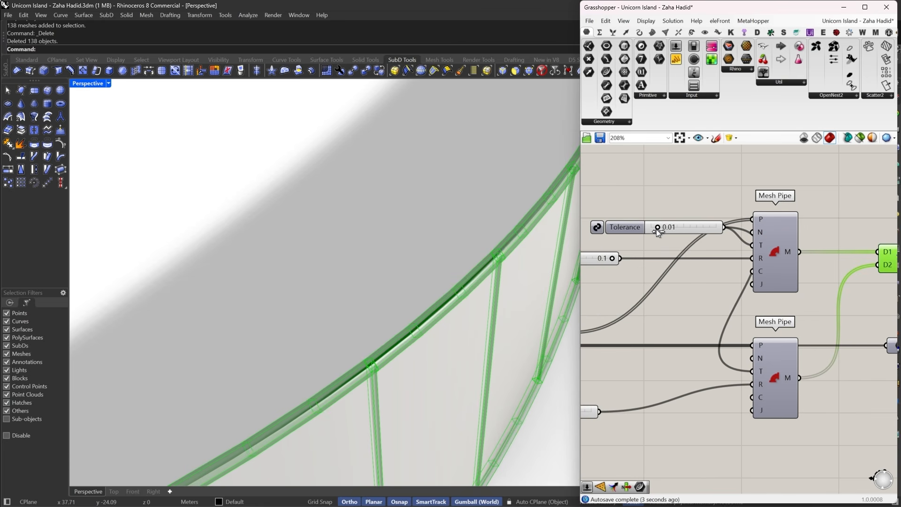
{"action": "scroll", "coordinate": [392, 312], "scroll_direction": "down", "scroll_amount": 3}
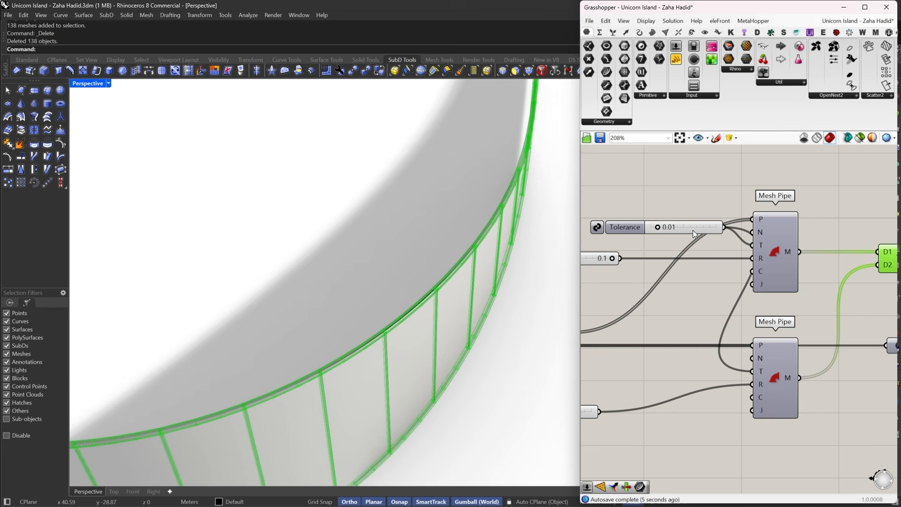
{"action": "scroll", "coordinate": [424, 308], "scroll_direction": "down", "scroll_amount": 5}
{"action": "right_click_drag", "start_coordinate": [424, 308], "coordinate": [380, 271]}
{"action": "scroll", "coordinate": [381, 275], "scroll_direction": "up", "scroll_amount": 5}
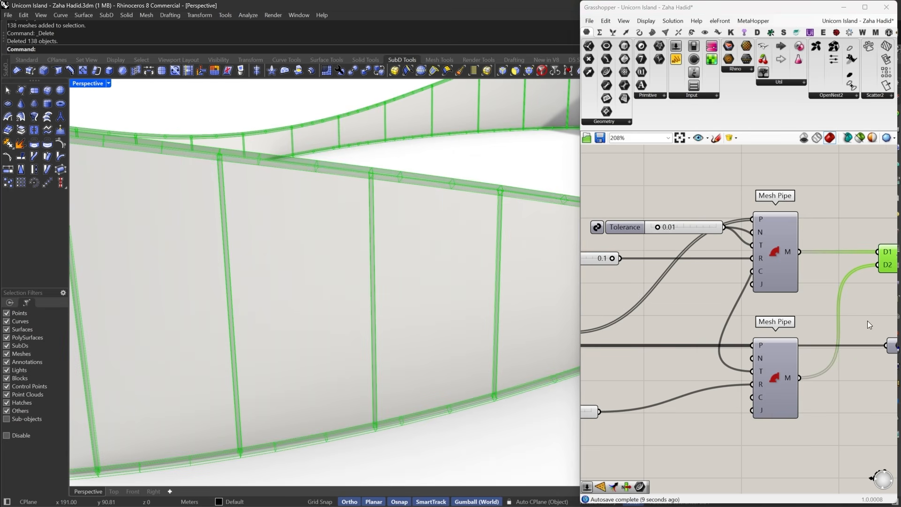
- Bake the refined mullion meshes from Merge as a group
{"action": "right_click_drag", "start_coordinate": [867, 320], "coordinate": [720, 321]}
{"action": "right_click", "coordinate": [759, 258]}
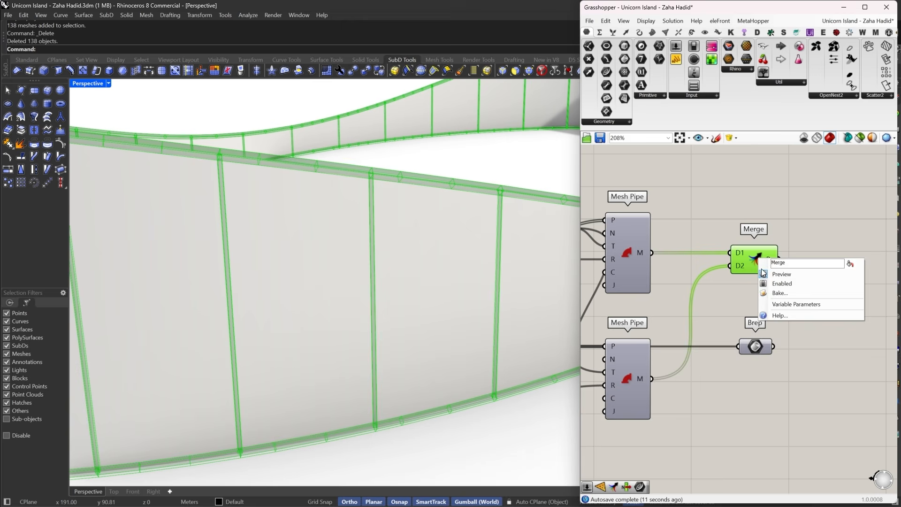
{"action": "left_click", "coordinate": [781, 294]}
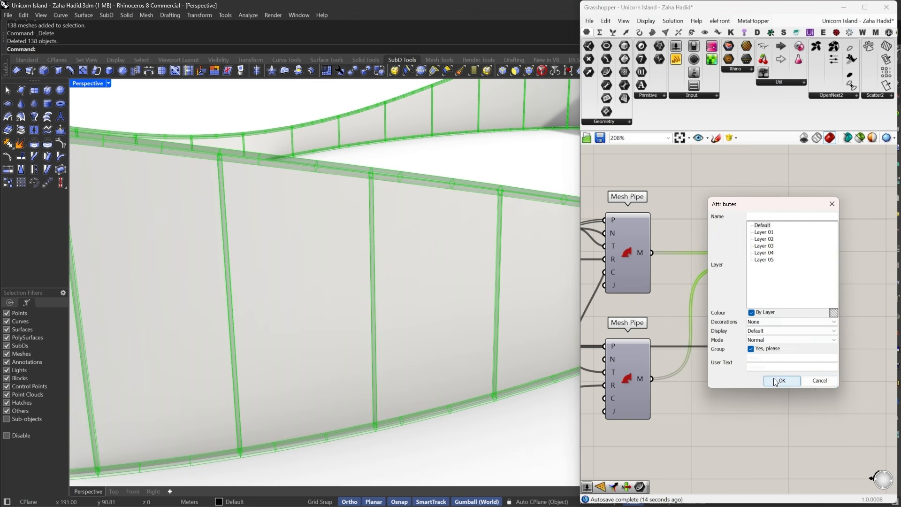
{"action": "left_click", "coordinate": [776, 381]}
- Turn off the Grasshopper preview of both Mesh Pipes, Merge and the Brep container, leaving only the baked geometry in view
{"action": "scroll", "coordinate": [795, 365], "scroll_direction": "down", "scroll_amount": 4}
{"action": "left_click_drag", "start_coordinate": [808, 238], "coordinate": [678, 408]}
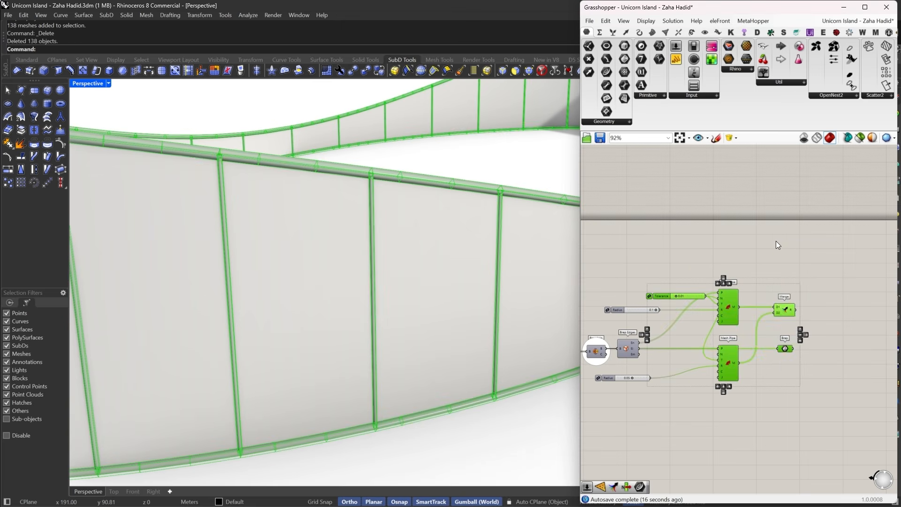
{"action": "right_click", "coordinate": [776, 241]}
{"action": "left_click", "coordinate": [798, 250]}
{"action": "left_click", "coordinate": [799, 249]}
{"action": "scroll", "coordinate": [509, 306], "scroll_direction": "down", "scroll_amount": 6}
{"action": "right_click_drag", "start_coordinate": [509, 305], "coordinate": [472, 282]}
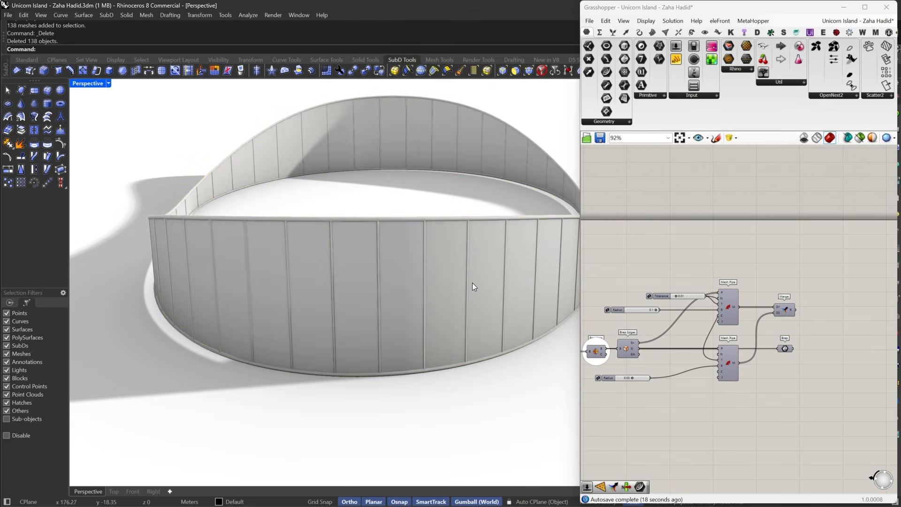
- Select the baked wall band polysurface, collapse the Grasshopper window and bring up the Rhino document's materials
{"action": "left_click", "coordinate": [472, 283]}
{"action": "double_click", "coordinate": [659, 9]}
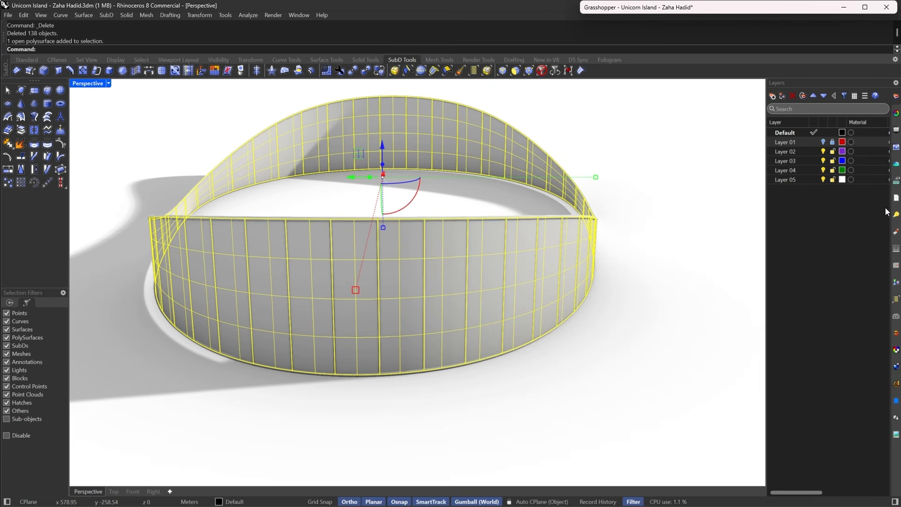
{"action": "left_click", "coordinate": [896, 230]}
{"action": "right_click_drag", "start_coordinate": [608, 313], "coordinate": [577, 308]}
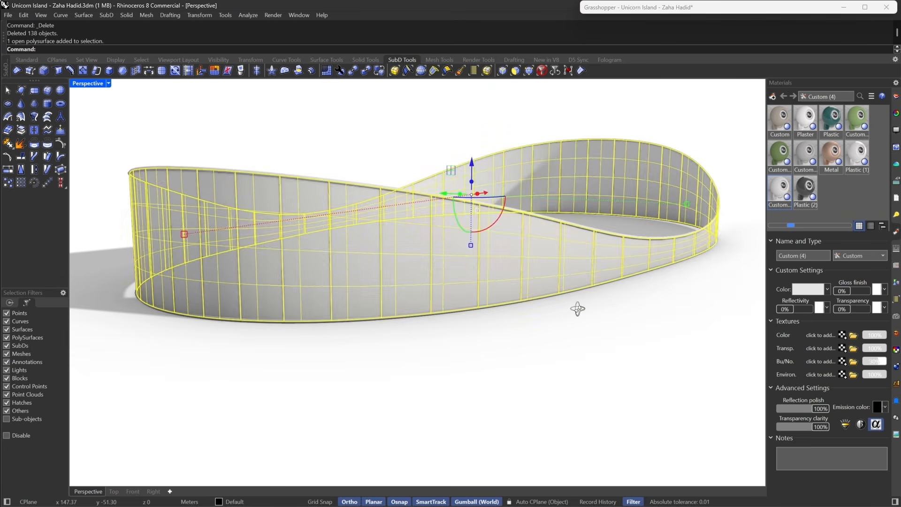
- Deselect the wall band and show all hidden objects of the model
{"action": "left_click", "coordinate": [495, 352]}
{"action": "type", "text": "Show"}
{"action": "key", "text": "Return"}
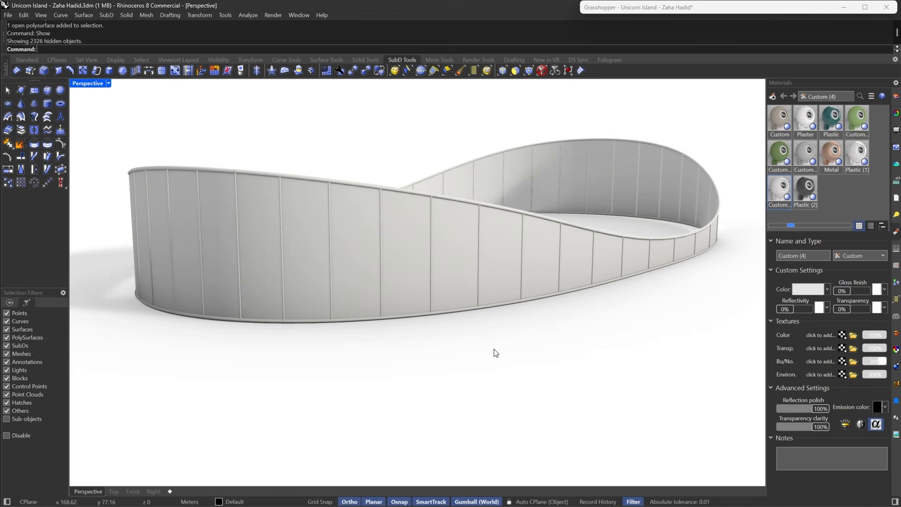
{"action": "scroll", "coordinate": [498, 347], "scroll_direction": "down", "scroll_amount": 8}
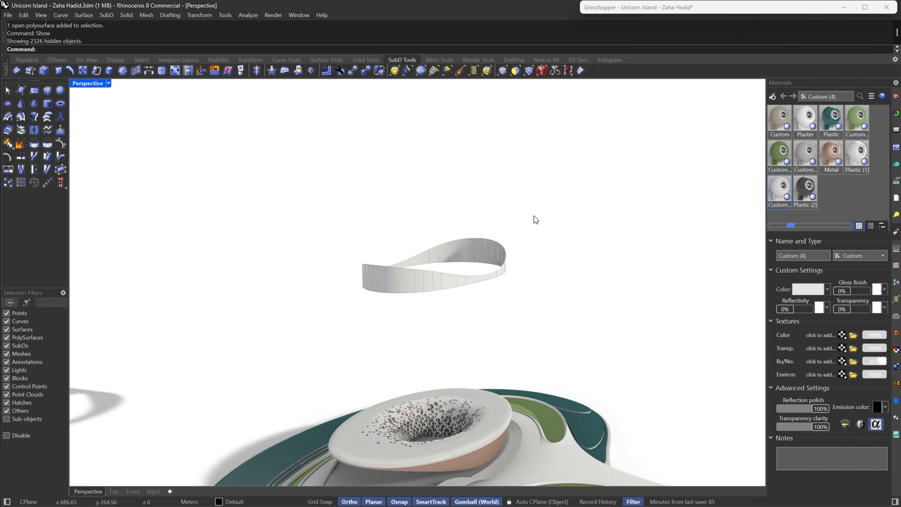
- Select the wall band with all its mullions and move them vertically down into place beneath the roof of the building
{"action": "left_click", "coordinate": [445, 272]}
{"action": "left_click_drag", "start_coordinate": [566, 205], "coordinate": [337, 307]}
{"action": "left_click_drag", "start_coordinate": [435, 235], "coordinate": [435, 405]}
{"action": "scroll", "coordinate": [409, 441], "scroll_direction": "up", "scroll_amount": 10}
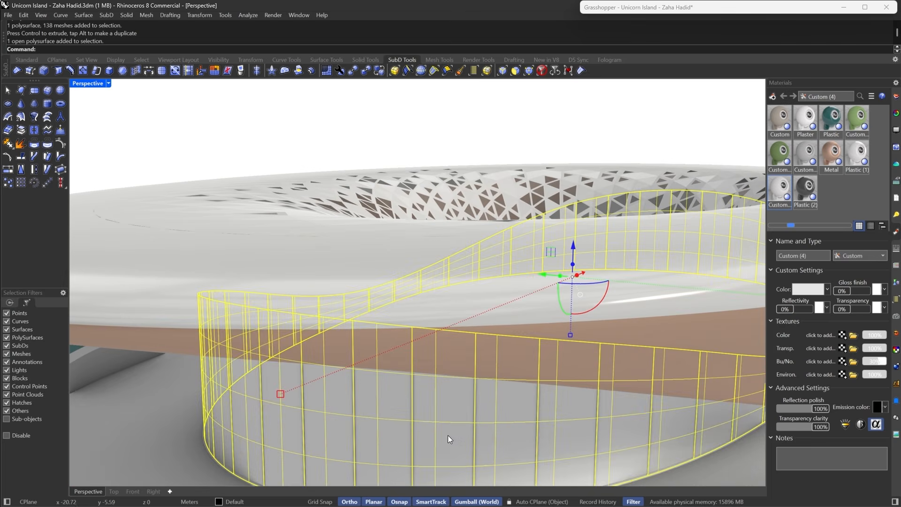
- Match the wall band polysurface's properties to one of the triangular glass surfaces in the roof openings
{"action": "right_click_drag", "start_coordinate": [455, 268], "coordinate": [550, 305]}
{"action": "type", "text": "ma"}
{"action": "key", "text": "space"}
{"action": "scroll", "coordinate": [433, 162], "scroll_direction": "up", "scroll_amount": 5}
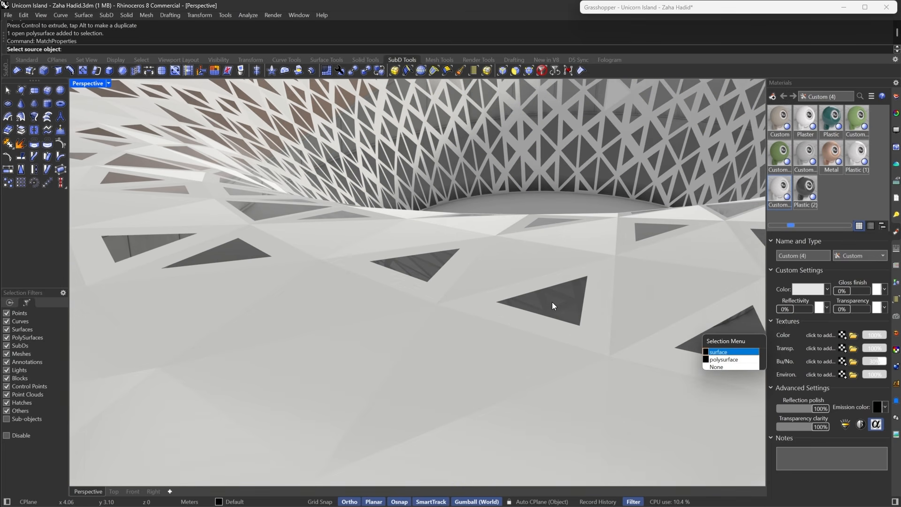
{"action": "left_click", "coordinate": [716, 351]}
{"action": "key", "text": "Return"}
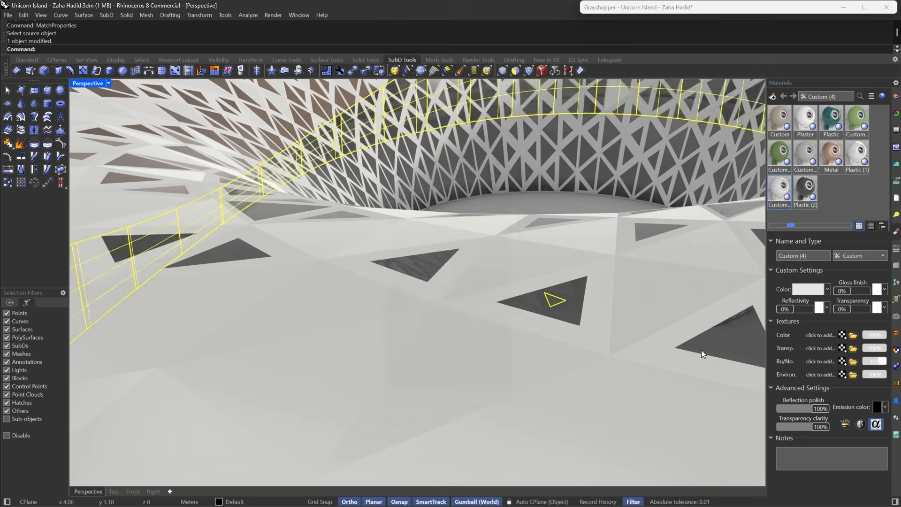
- Select the grouped mullion meshes and match their properties to the white polysurface of the perforated roof
{"action": "right_click_drag", "start_coordinate": [701, 350], "coordinate": [519, 244]}
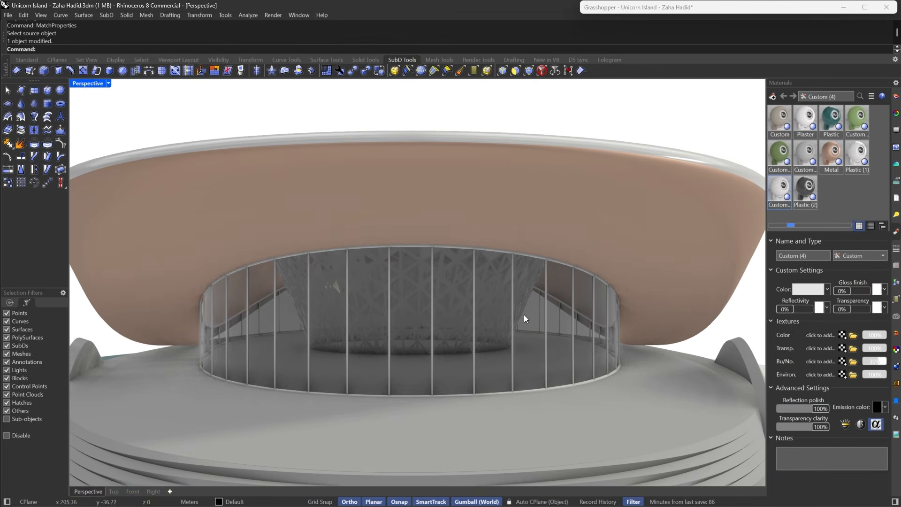
{"action": "left_click", "coordinate": [511, 307]}
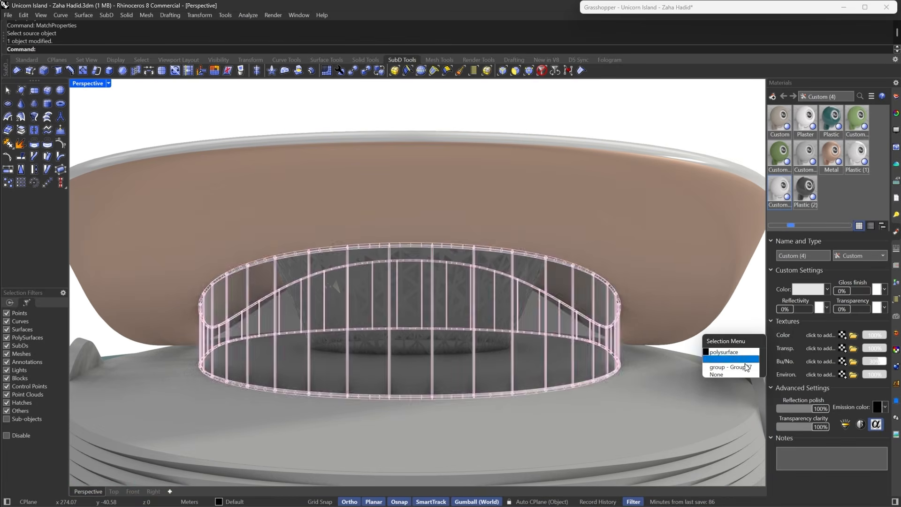
{"action": "left_click", "coordinate": [732, 366]}
{"action": "key", "text": "Return"}
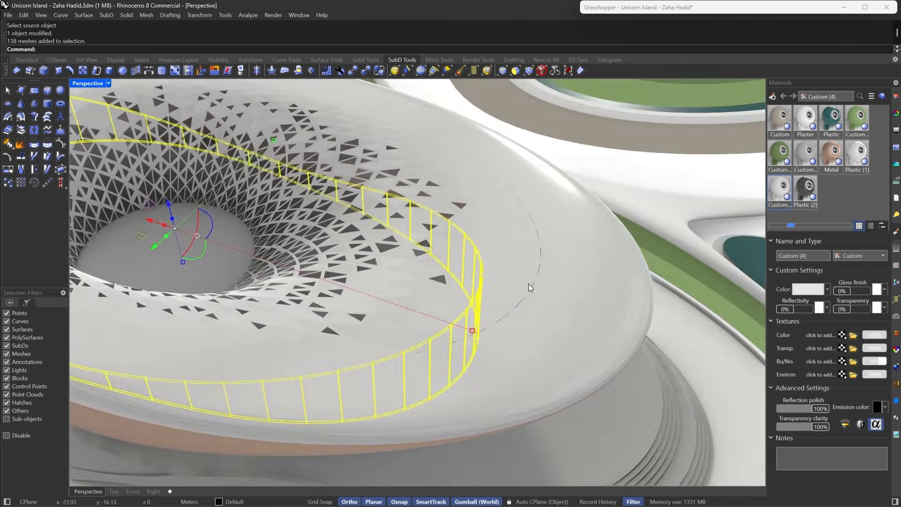
{"action": "scroll", "coordinate": [428, 245], "scroll_direction": "up", "scroll_amount": 8}
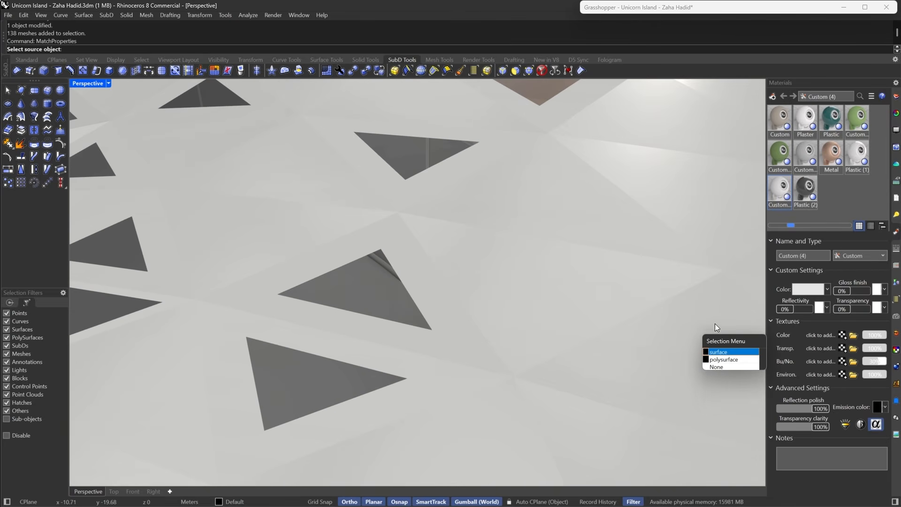
{"action": "left_click", "coordinate": [717, 358]}
{"action": "key", "text": "Return"}
{"action": "scroll", "coordinate": [422, 237], "scroll_direction": "down", "scroll_amount": 6}
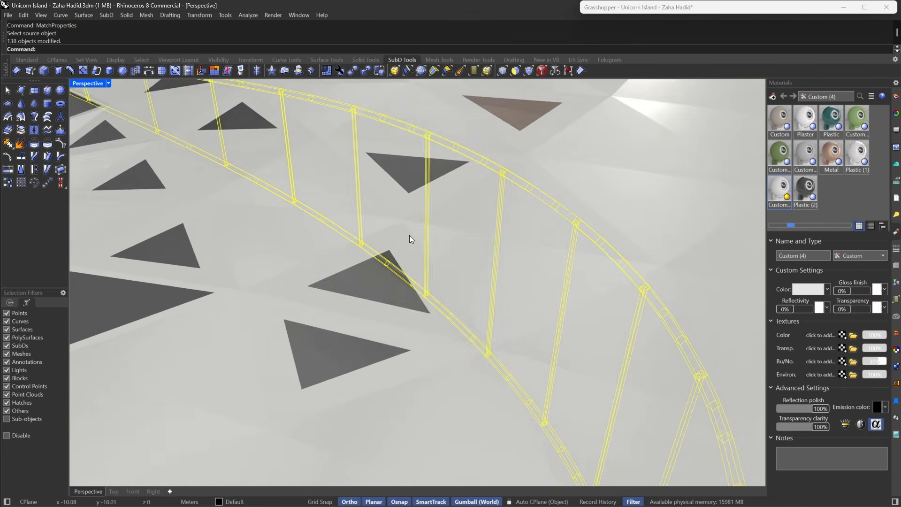
- Examine the whole building with its glazed wall band and the surrounding landscape from several distances and angles
{"action": "scroll", "coordinate": [444, 240], "scroll_direction": "down", "scroll_amount": 6}
{"action": "right_click_drag", "start_coordinate": [445, 241], "coordinate": [363, 343]}
{"action": "scroll", "coordinate": [325, 292], "scroll_direction": "down", "scroll_amount": 5}
{"action": "scroll", "coordinate": [304, 345], "scroll_direction": "down", "scroll_amount": 5}
{"action": "scroll", "coordinate": [363, 344], "scroll_direction": "up", "scroll_amount": 4}
{"action": "scroll", "coordinate": [427, 304], "scroll_direction": "up", "scroll_amount": 4}
{"action": "right_click_drag", "start_coordinate": [427, 304], "coordinate": [453, 344]}
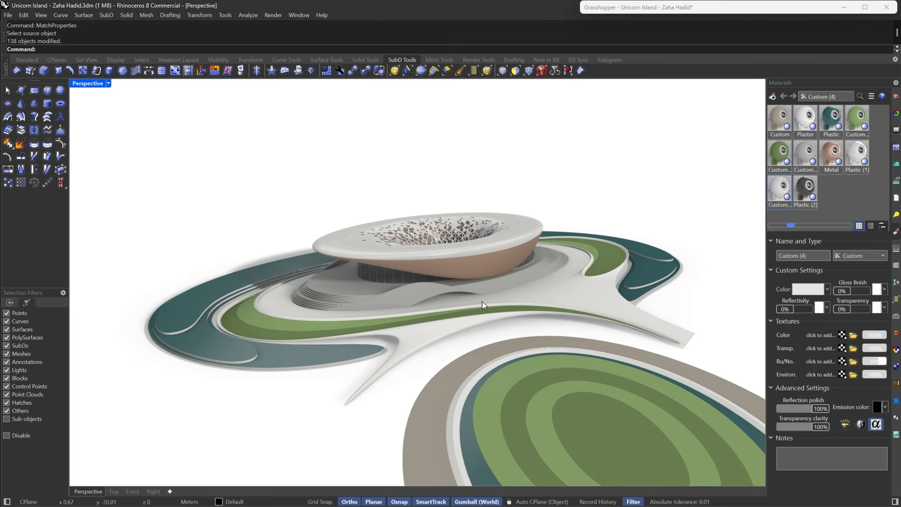
{"action": "right_click_drag", "start_coordinate": [482, 304], "coordinate": [467, 287]}
{"action": "scroll", "coordinate": [441, 248], "scroll_direction": "down", "scroll_amount": 9}
{"action": "right_click_drag", "start_coordinate": [441, 250], "coordinate": [412, 243]}
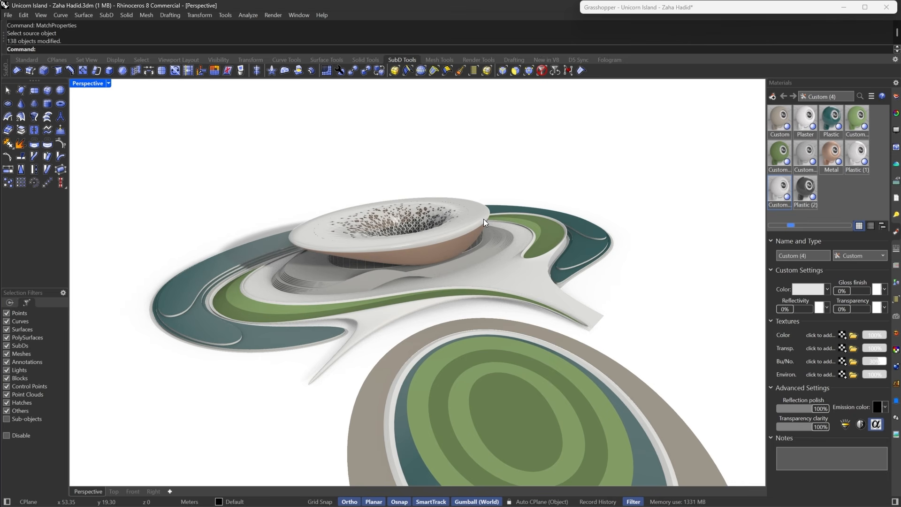